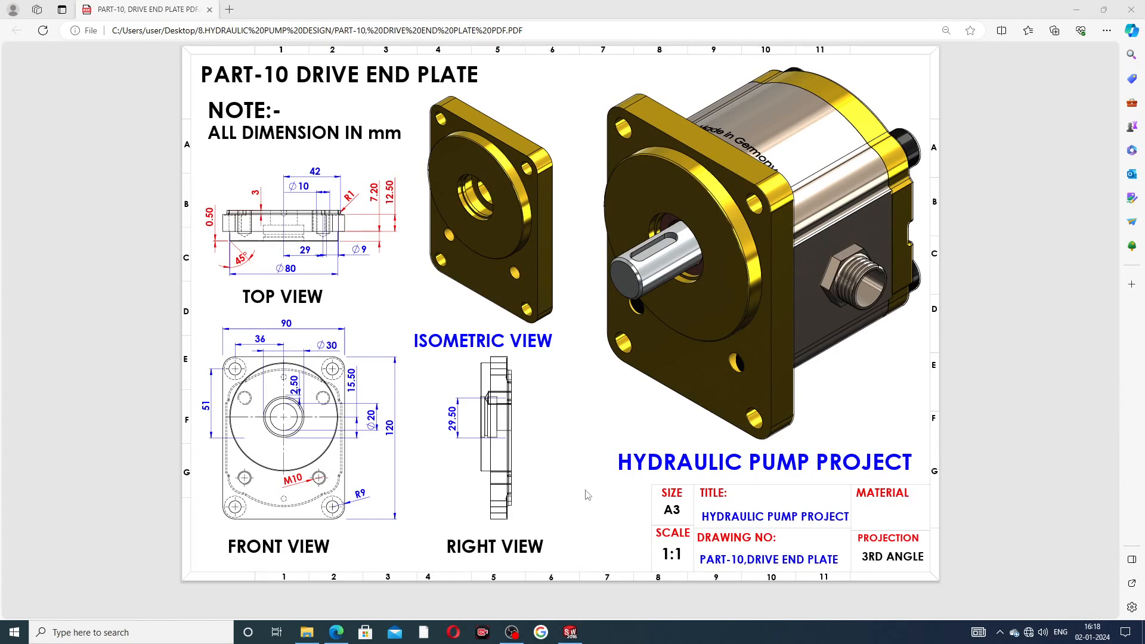
# - Switch to SOLIDWORKS and examine the finished drive end plate from its boss side, edges and back face
pyautogui.click(570, 633)
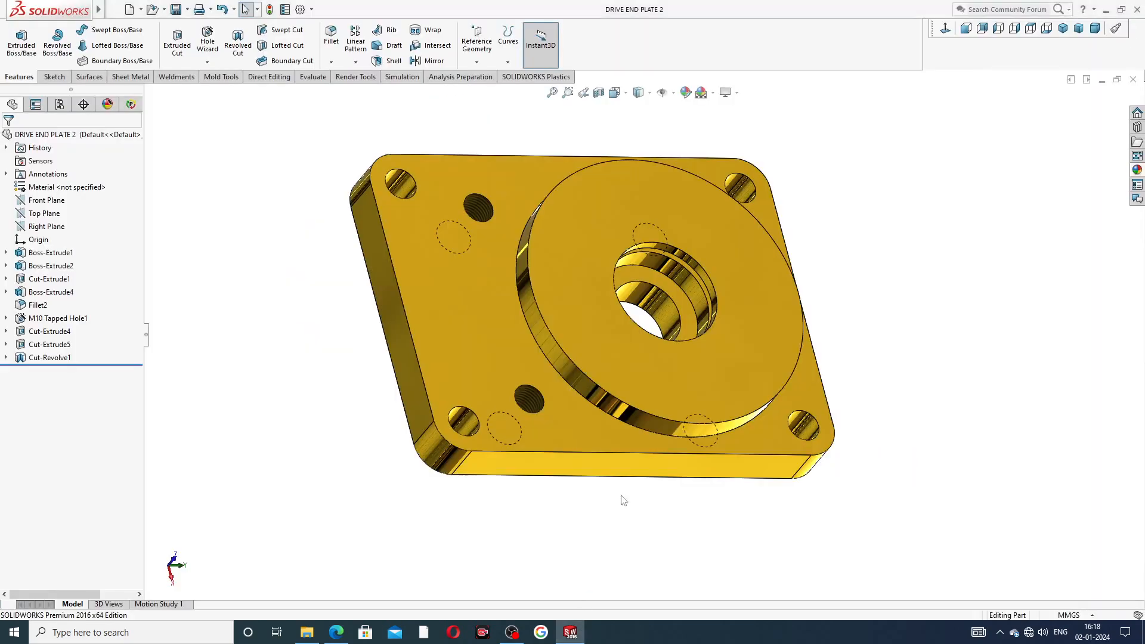
pyautogui.moveTo(732, 320); pyautogui.dragTo(661, 227, button='middle')
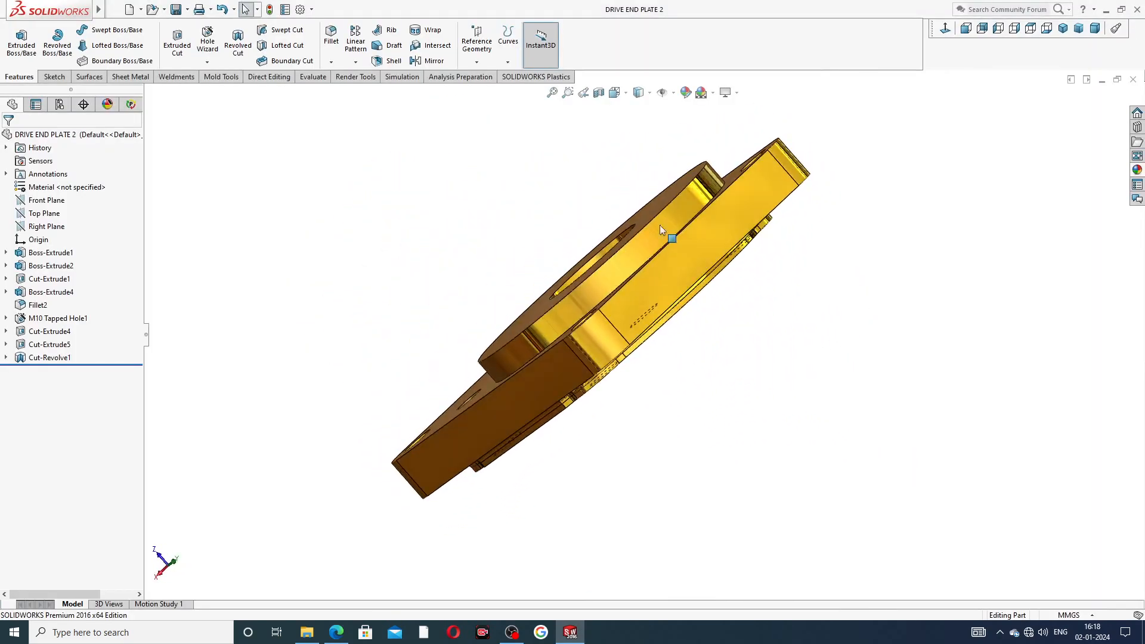
pyautogui.moveTo(805, 245); pyautogui.dragTo(801, 161, button='middle')
pyautogui.moveTo(847, 195); pyautogui.dragTo(694, 220, button='middle')
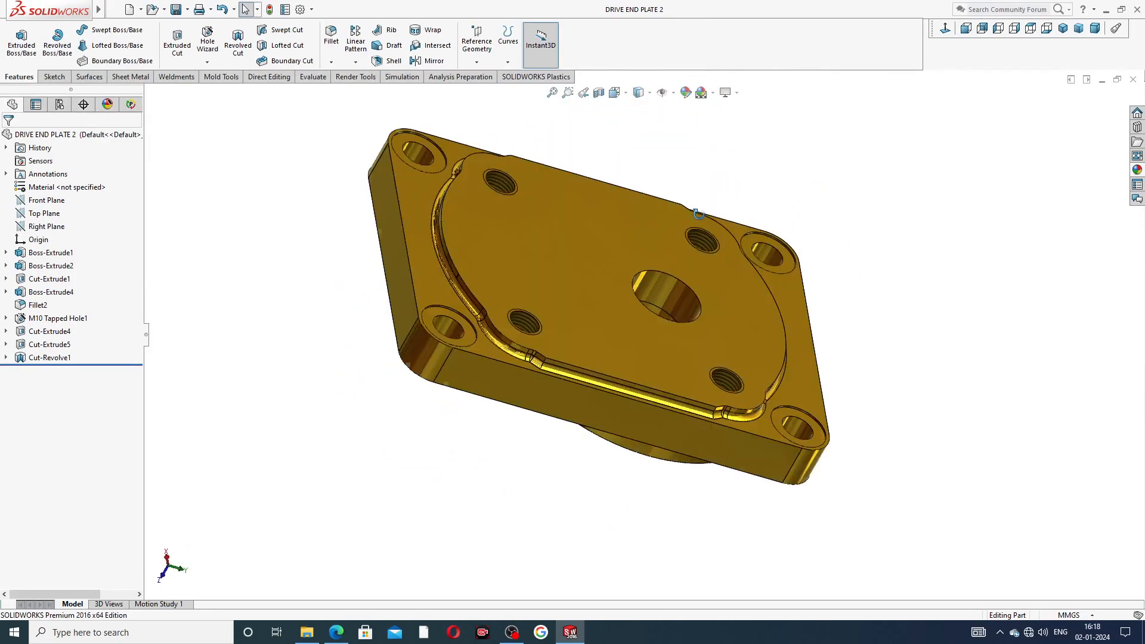
pyautogui.moveTo(566, 230); pyautogui.dragTo(365, 281, button='middle')
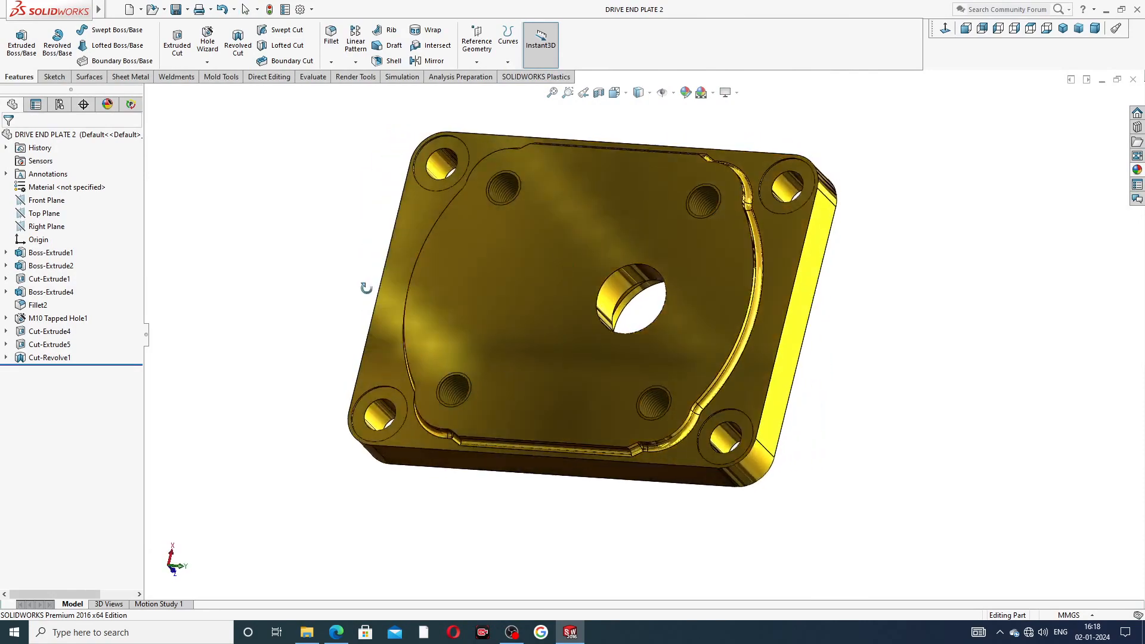
pyautogui.moveTo(862, 227); pyautogui.dragTo(750, 165, button='middle')
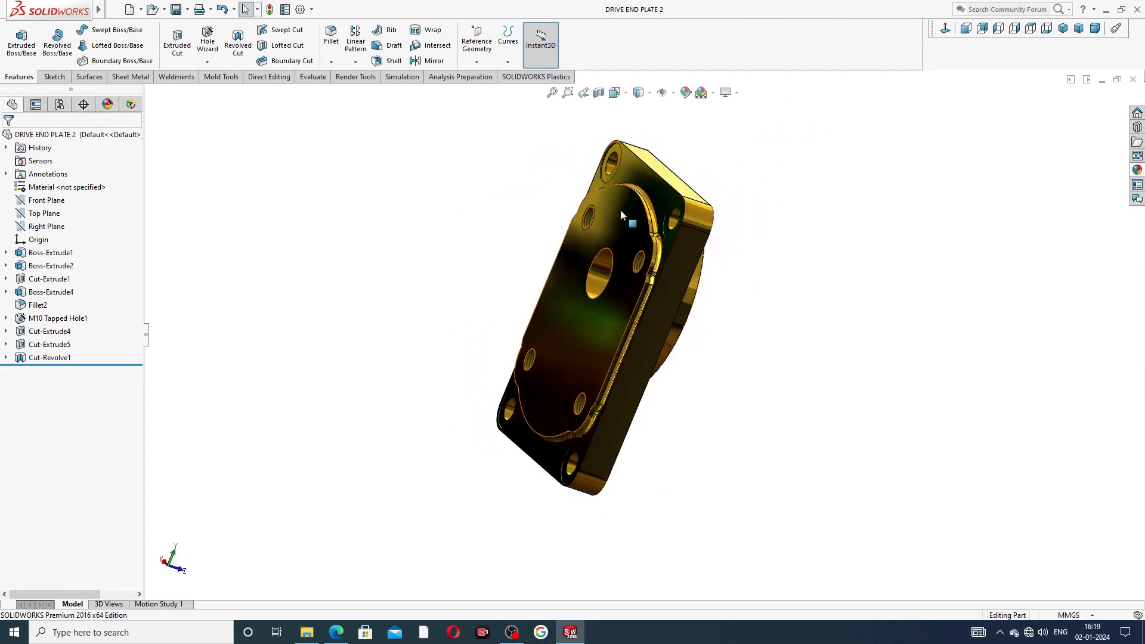
pyautogui.moveTo(550, 226); pyautogui.dragTo(646, 149, button='middle')
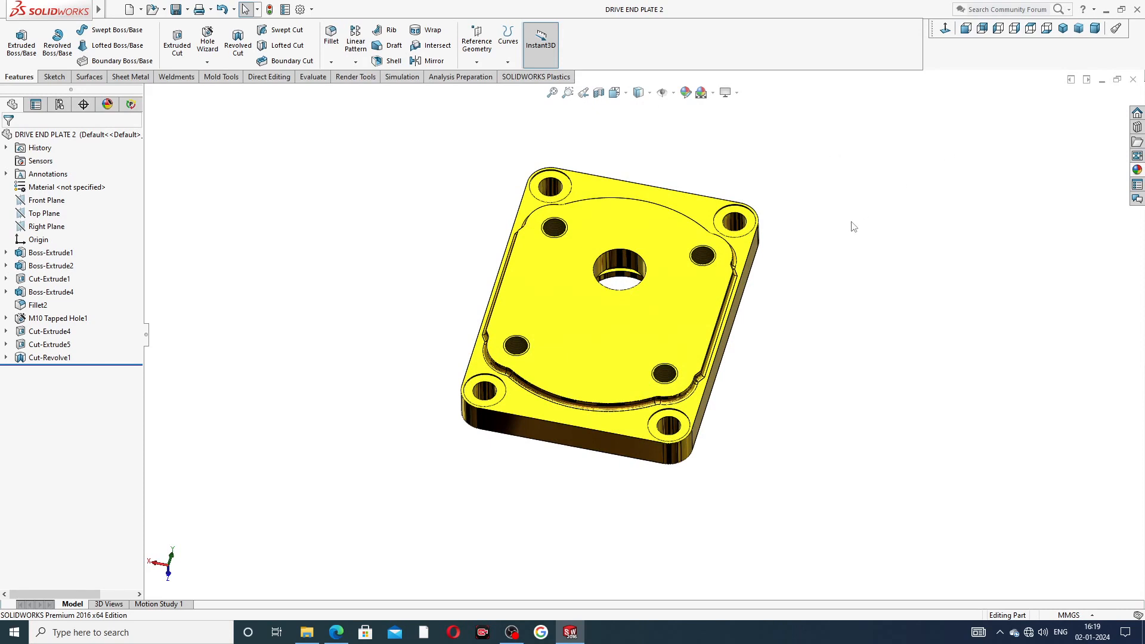
# - Close the finished end plate model and create a new part document
pyautogui.click(1132, 80)
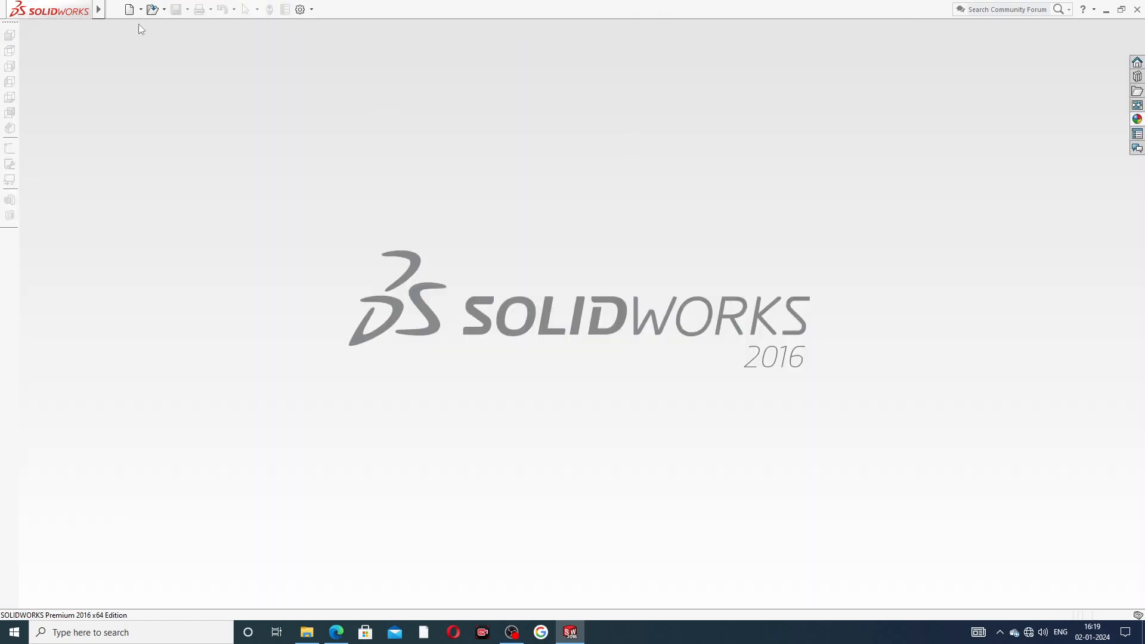
pyautogui.click(130, 10)
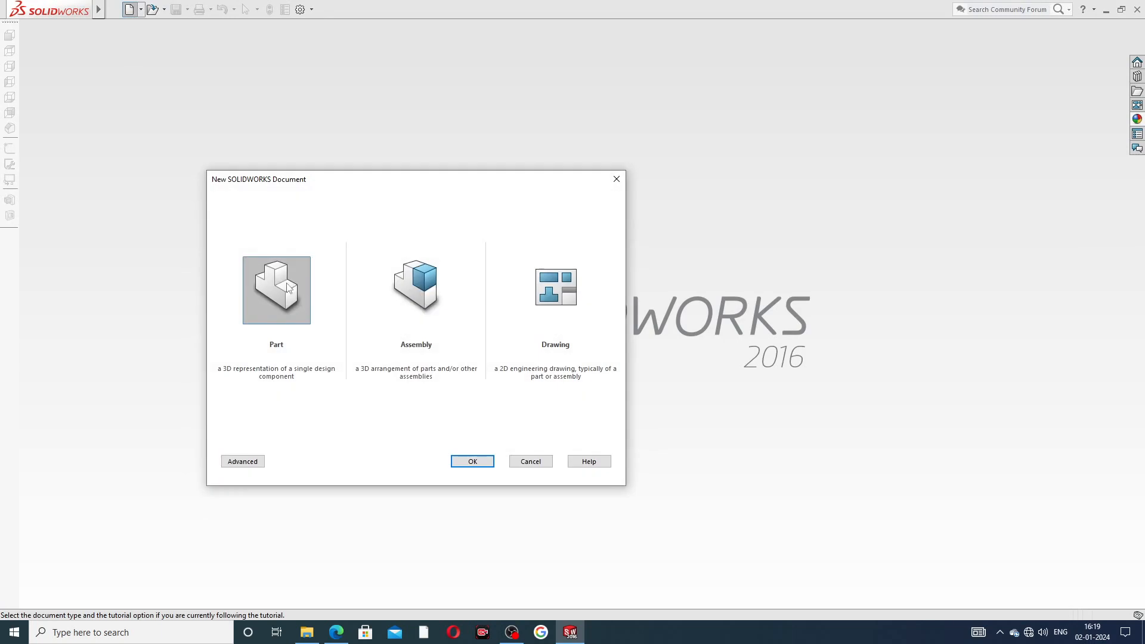
pyautogui.click(473, 463)
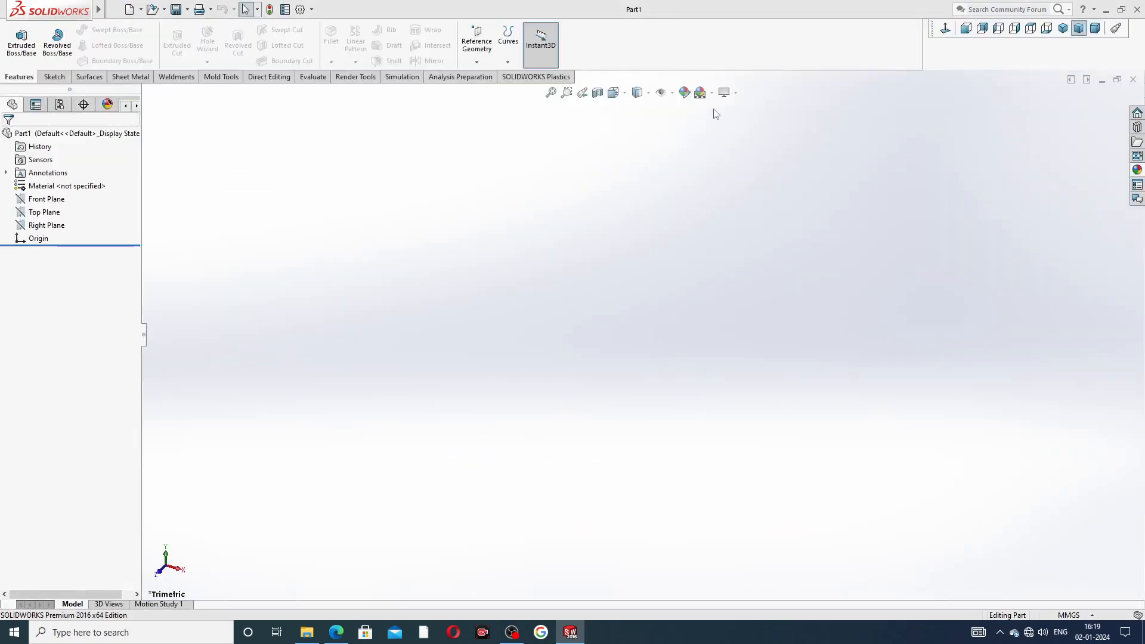
# - Apply the Plain White scene and set both the shaded and wireframe image quality resolutions to their highest level
pyautogui.click(714, 94)
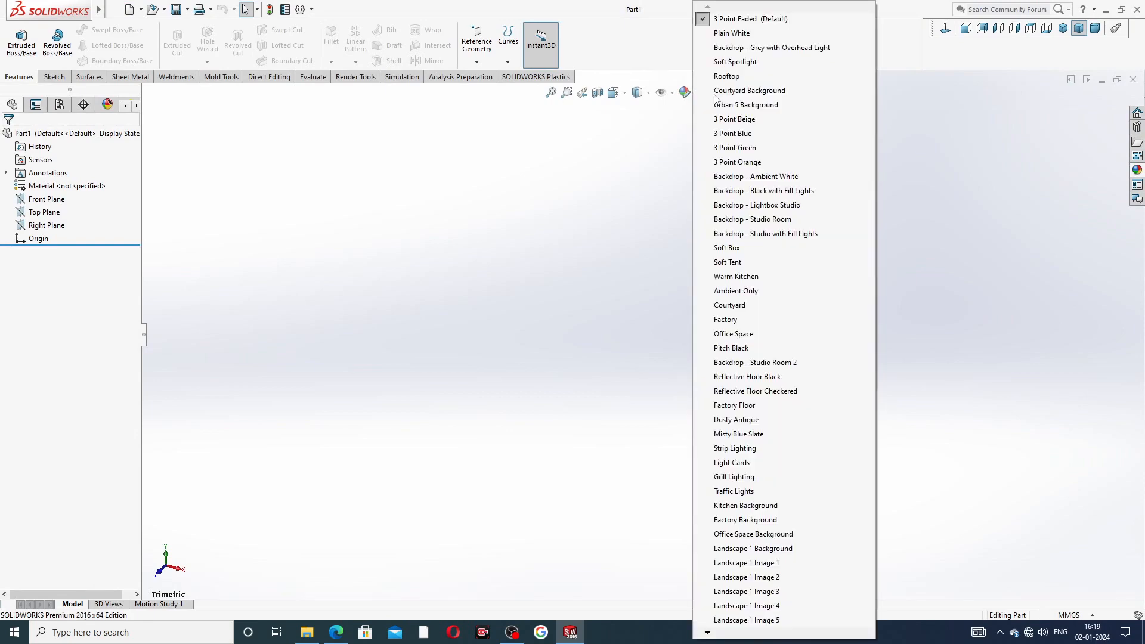
pyautogui.click(725, 30)
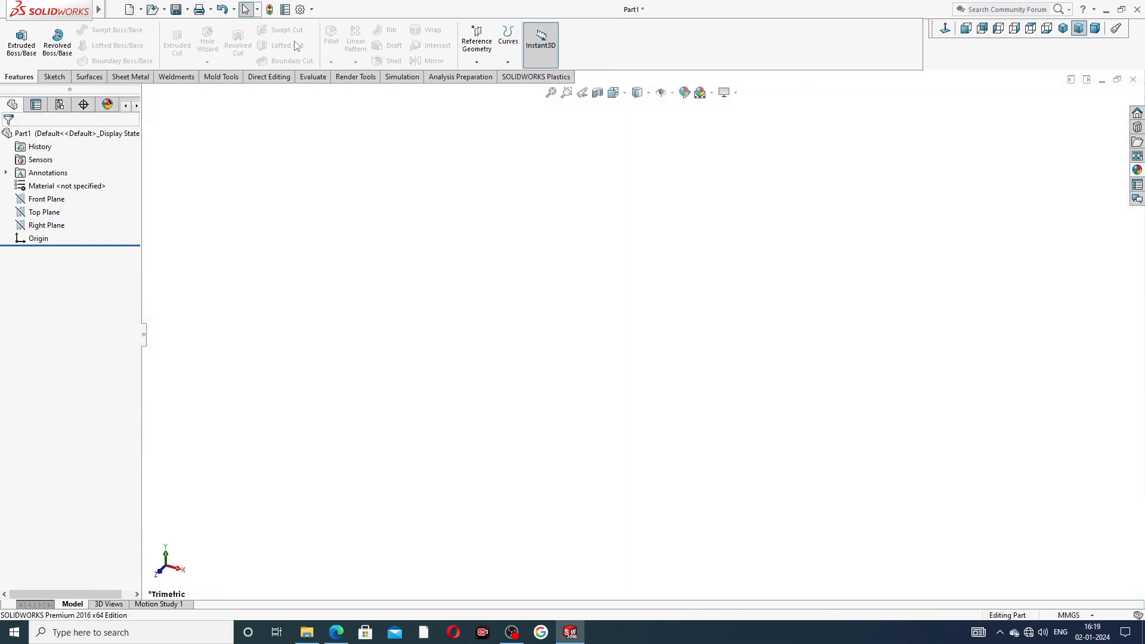
pyautogui.click(301, 9)
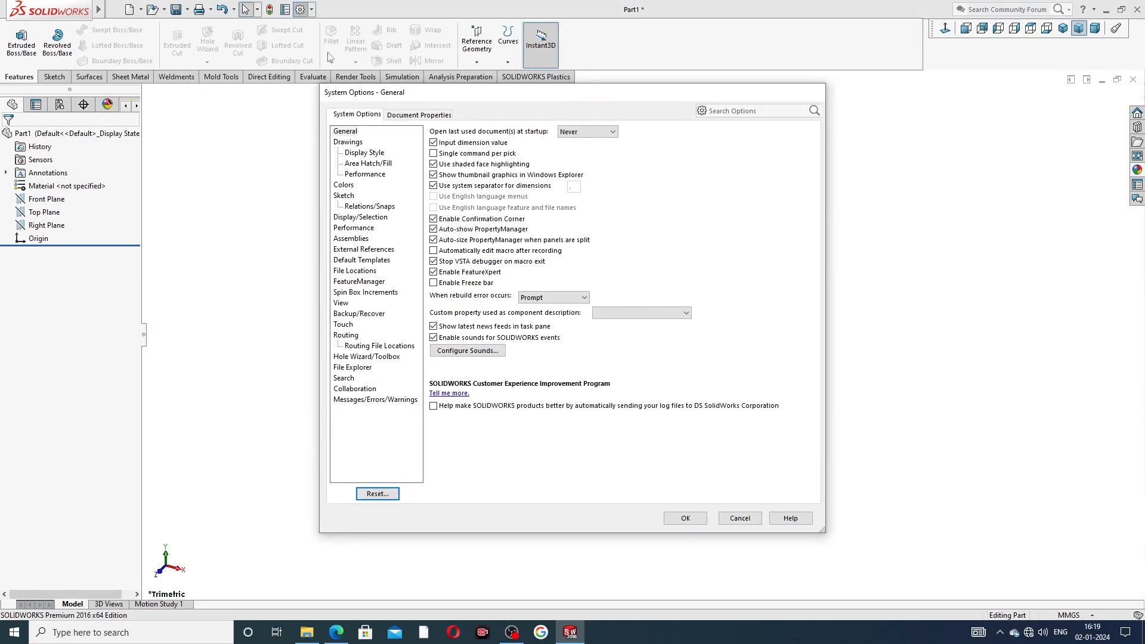
pyautogui.click(445, 116)
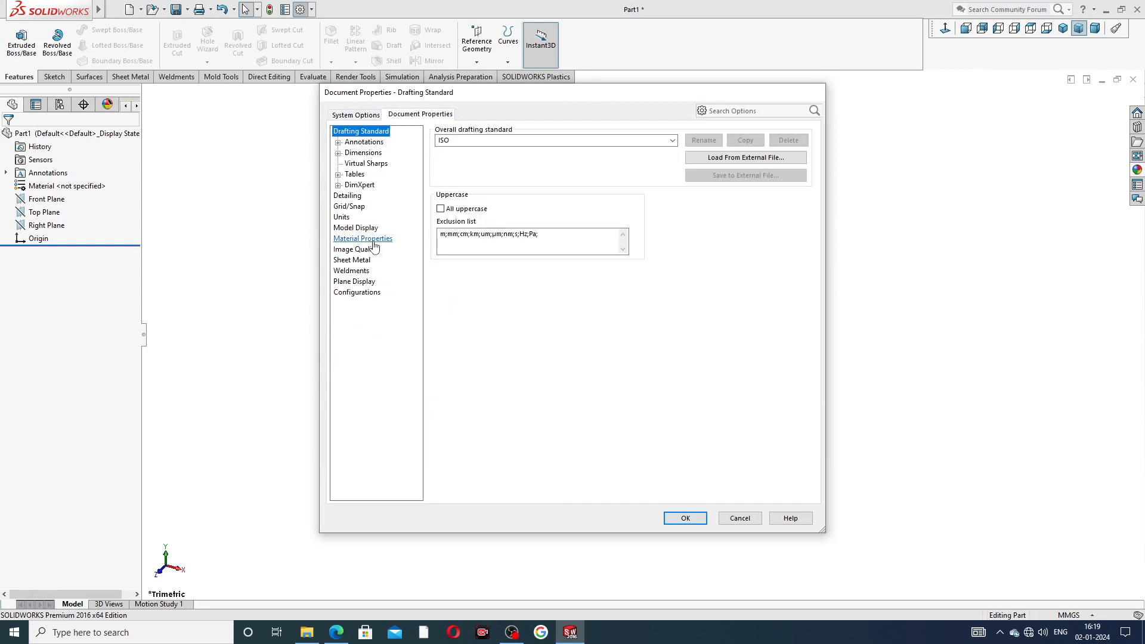
pyautogui.click(357, 249)
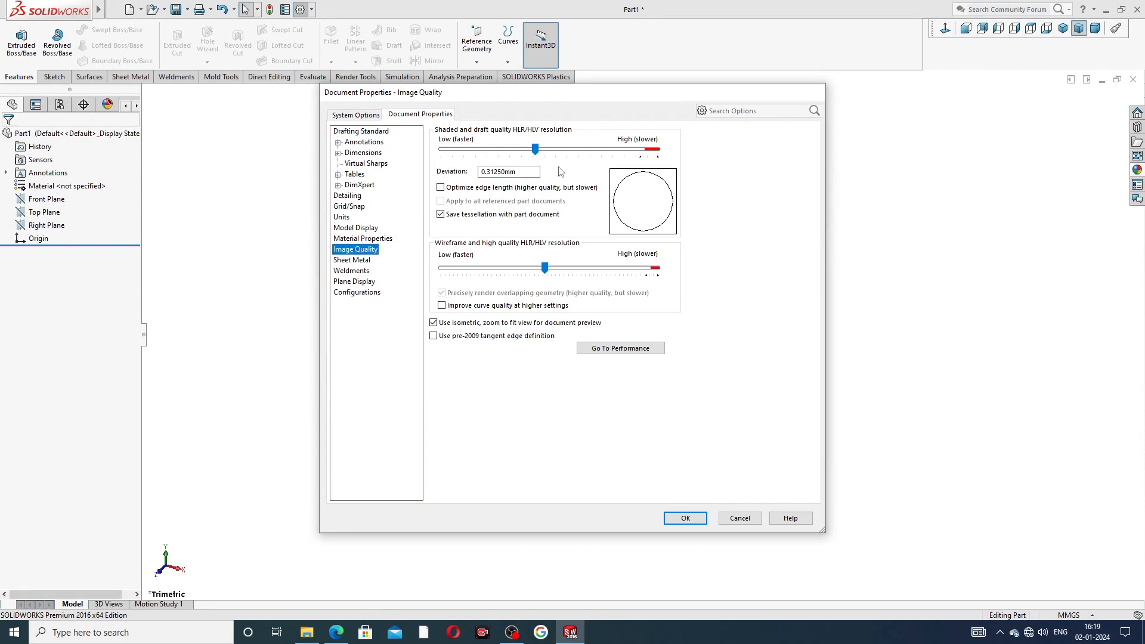
pyautogui.moveTo(535, 148); pyautogui.dragTo(658, 148)
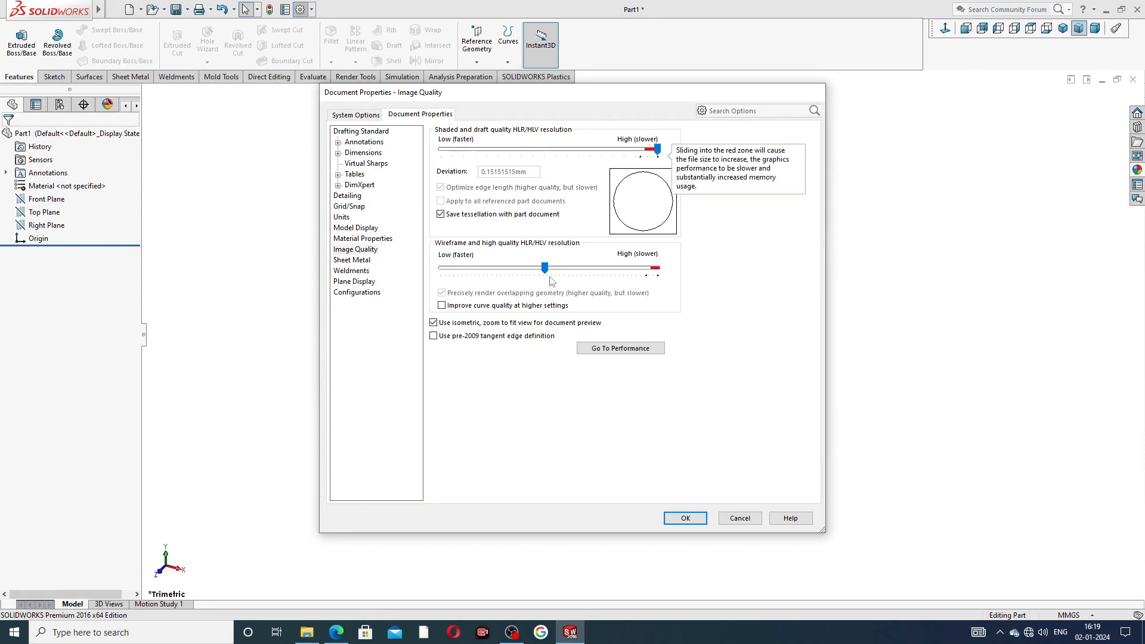
pyautogui.moveTo(545, 268); pyautogui.dragTo(658, 268)
pyautogui.click(685, 519)
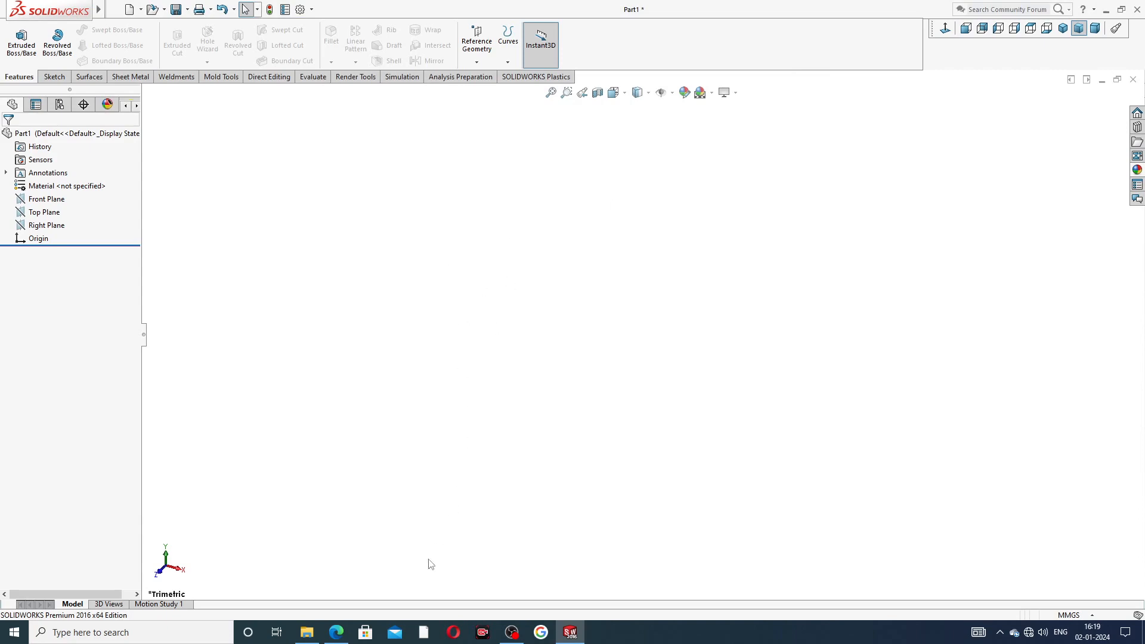
# - Check the end plate drawing in Edge and sketch a center rectangle about 86 by 113 mm at the origin on the Front Plane
pyautogui.click(337, 633)
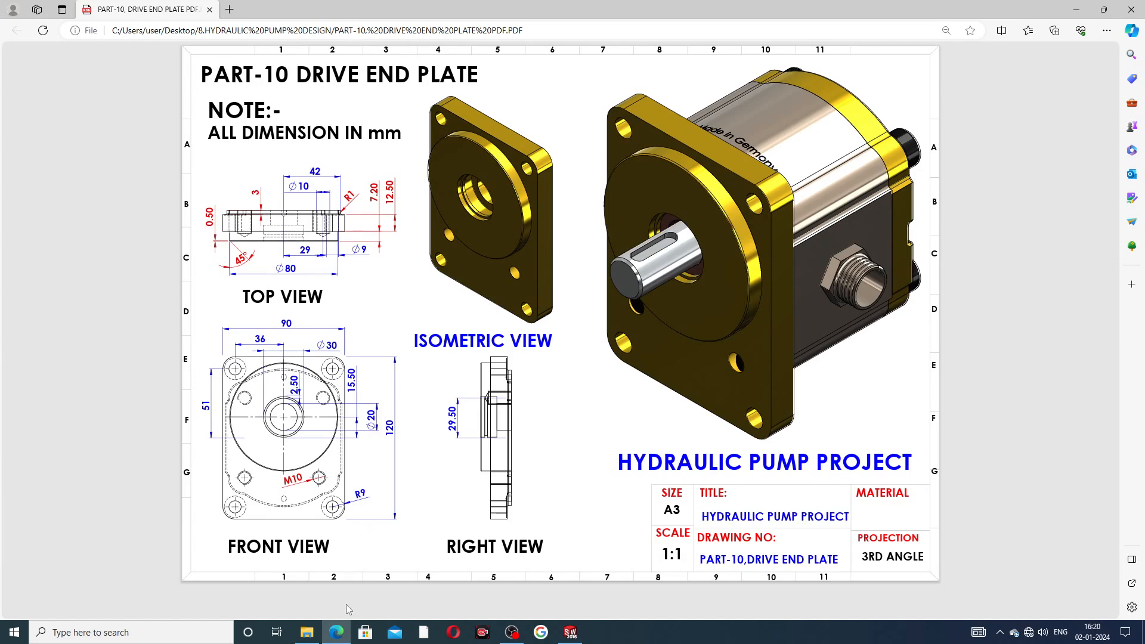
pyautogui.click(340, 633)
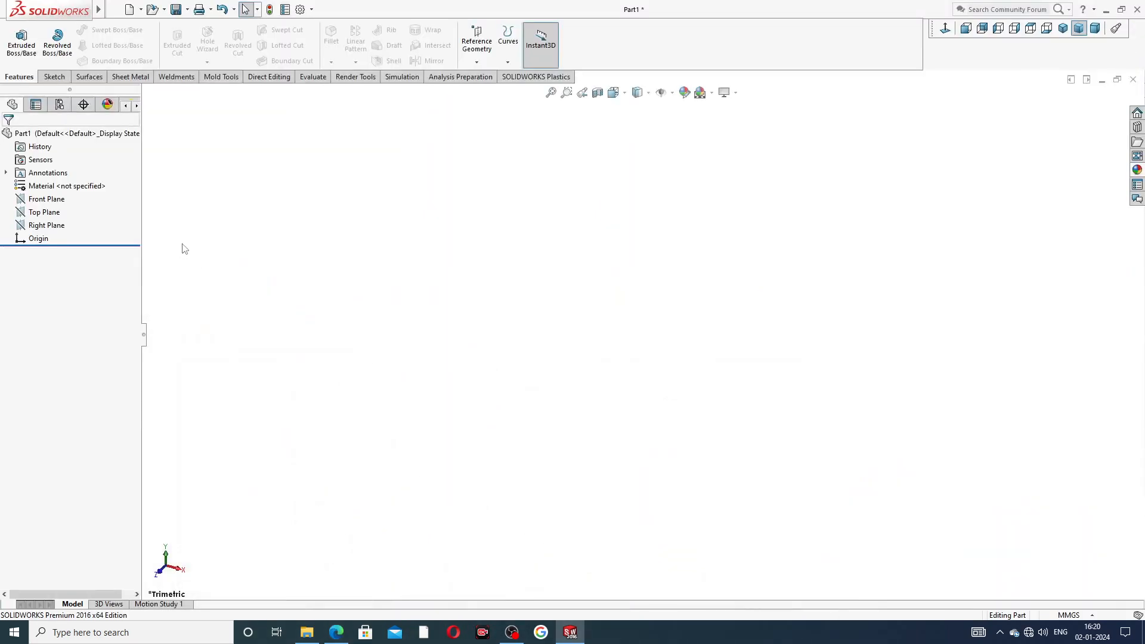
pyautogui.click(336, 634)
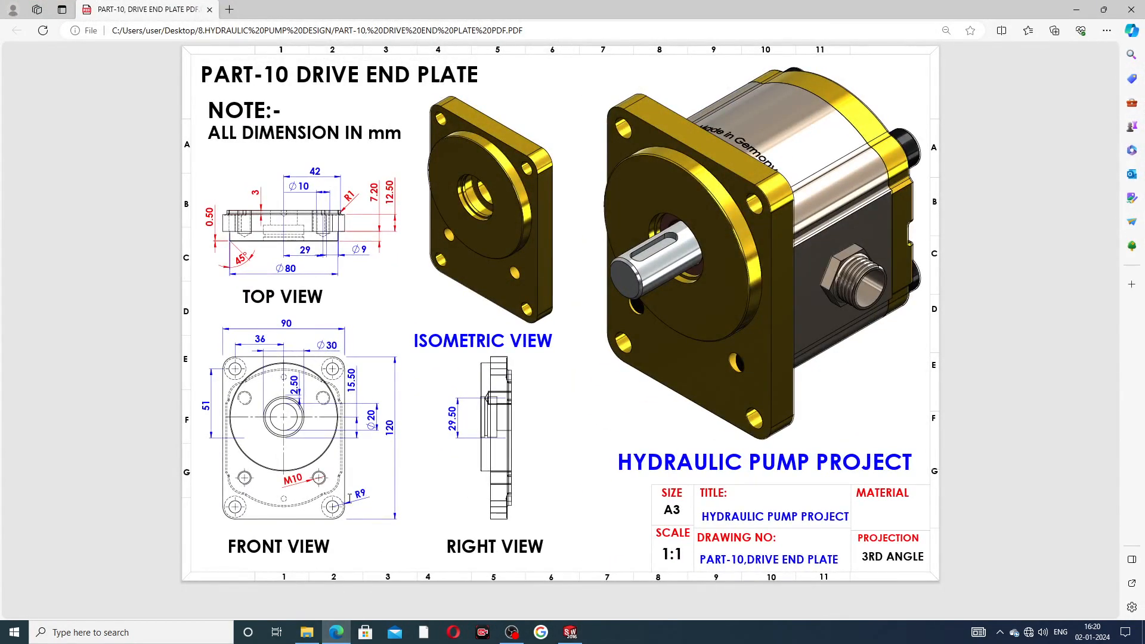
pyautogui.click(336, 632)
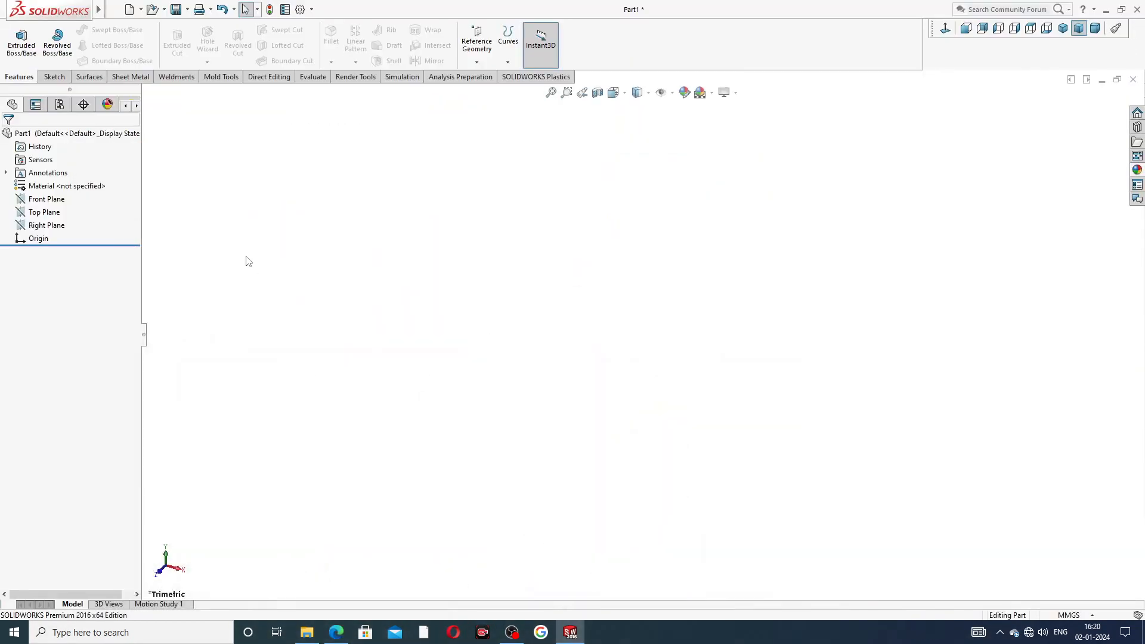
pyautogui.click(46, 203)
pyautogui.click(68, 182)
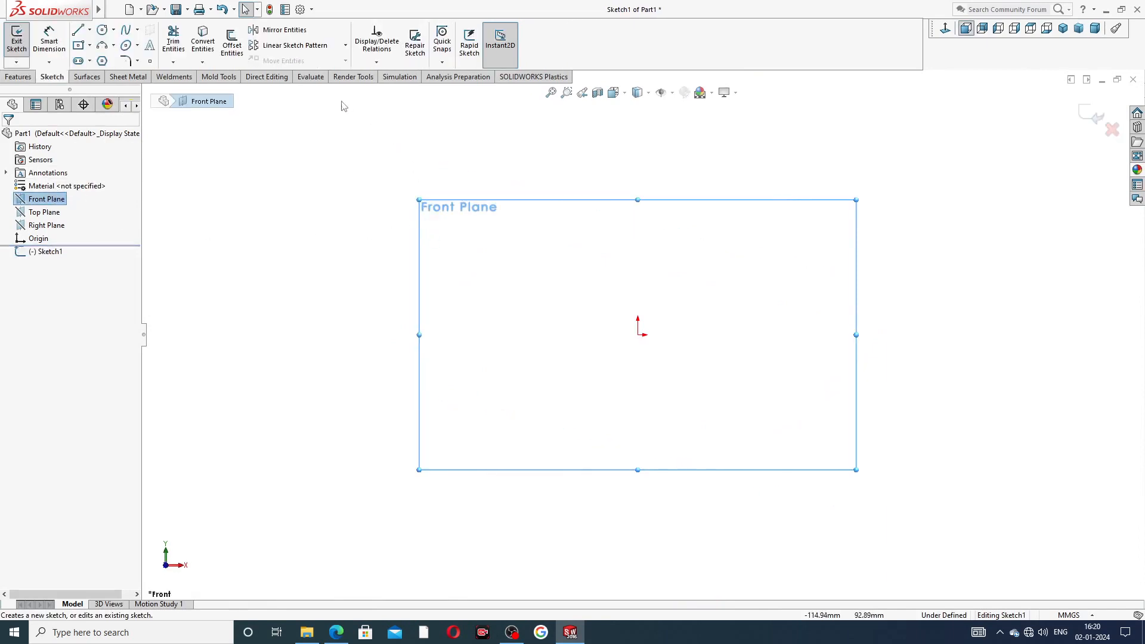
pyautogui.click(90, 46)
pyautogui.click(116, 75)
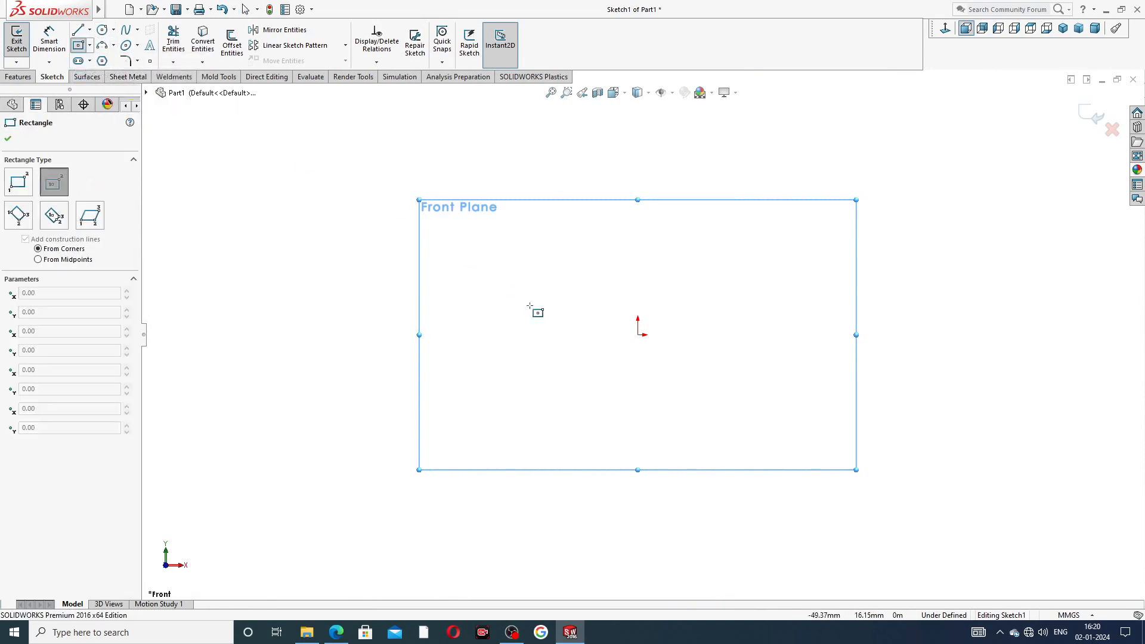
pyautogui.click(638, 328)
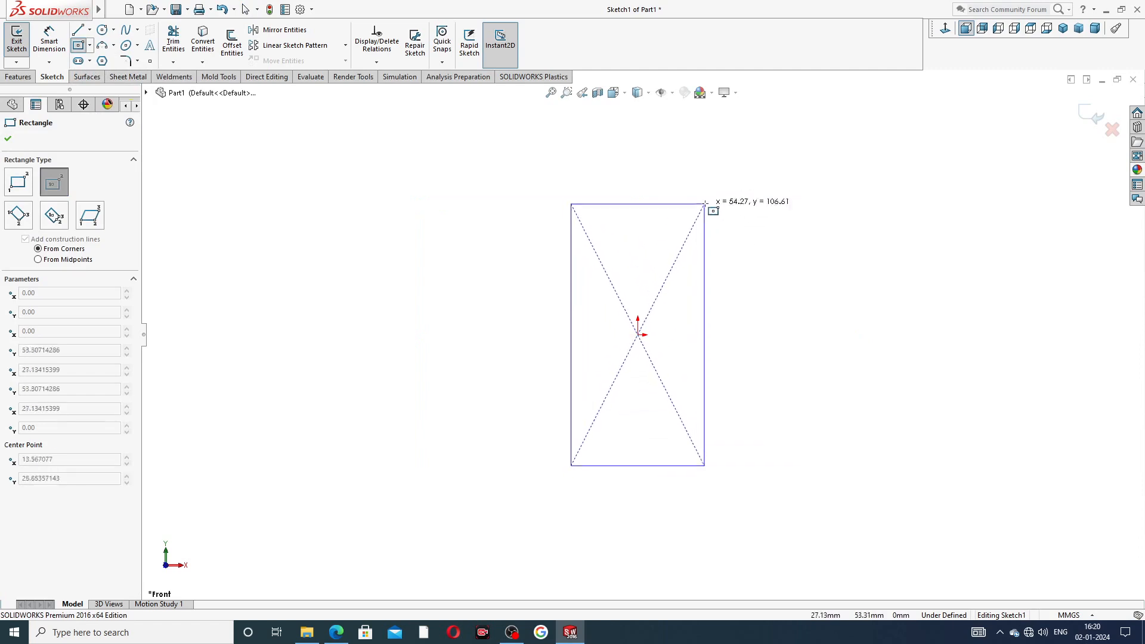
pyautogui.click(744, 202)
pyautogui.rightClick(798, 184)
pyautogui.click(817, 191)
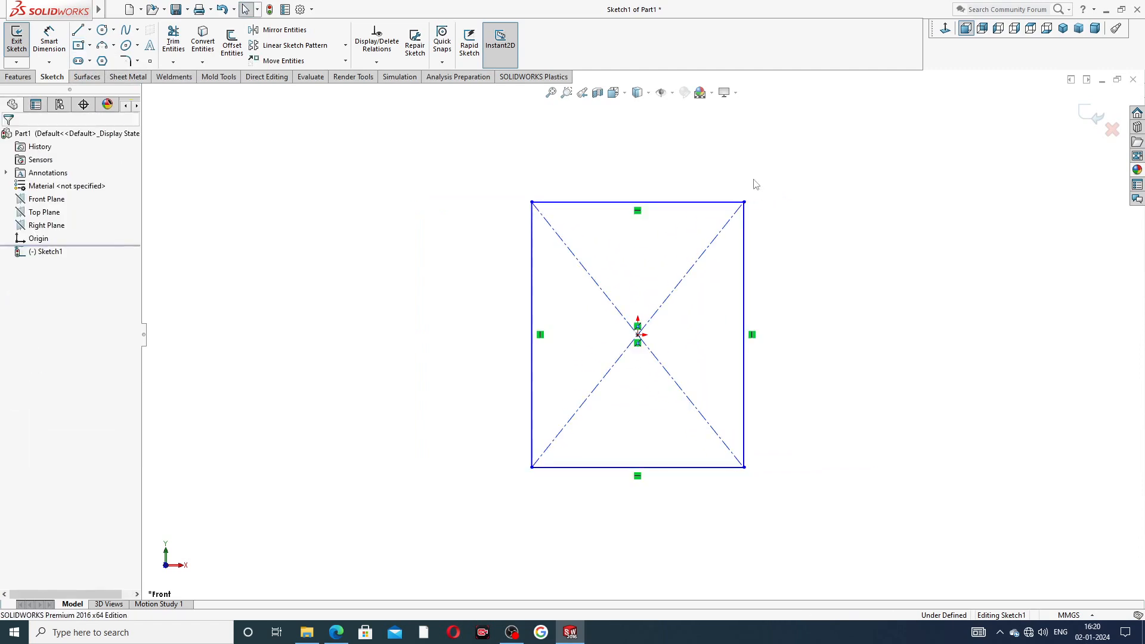
# - Dimension the rectangle with a width of 90 mm and a height of 120 mm
pyautogui.click(49, 38)
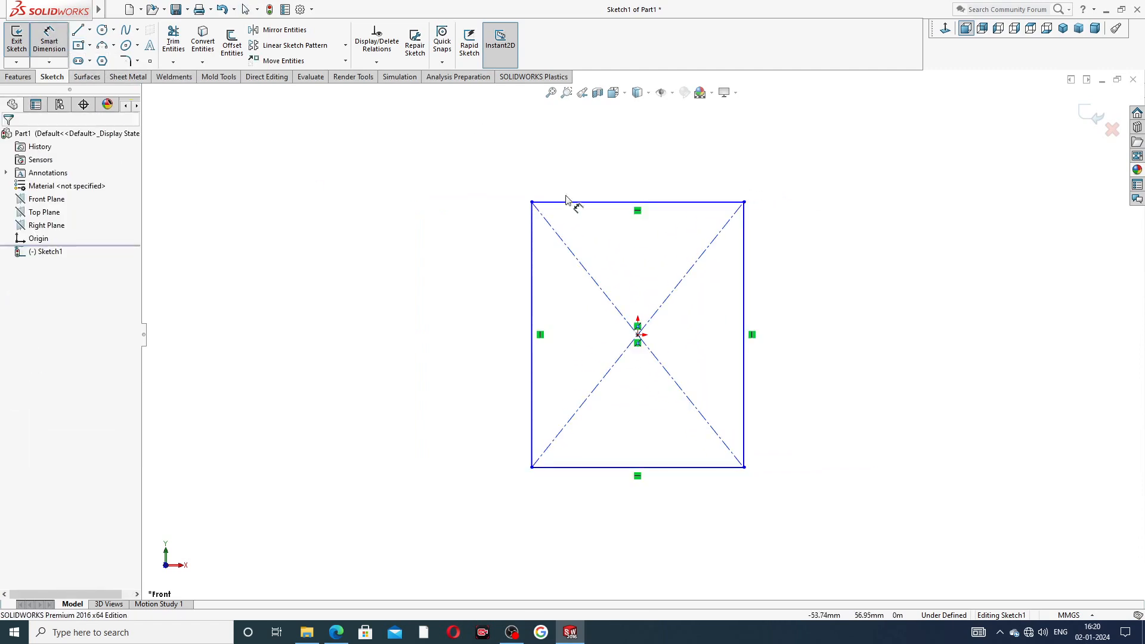
pyautogui.click(606, 207)
pyautogui.click(623, 183)
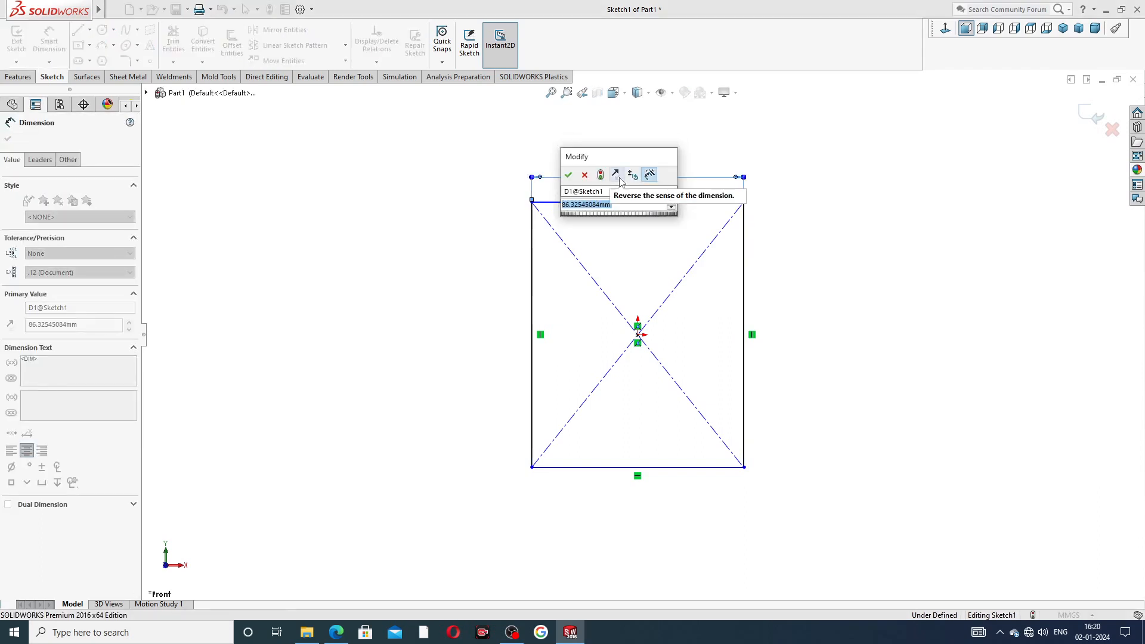
pyautogui.write('90')
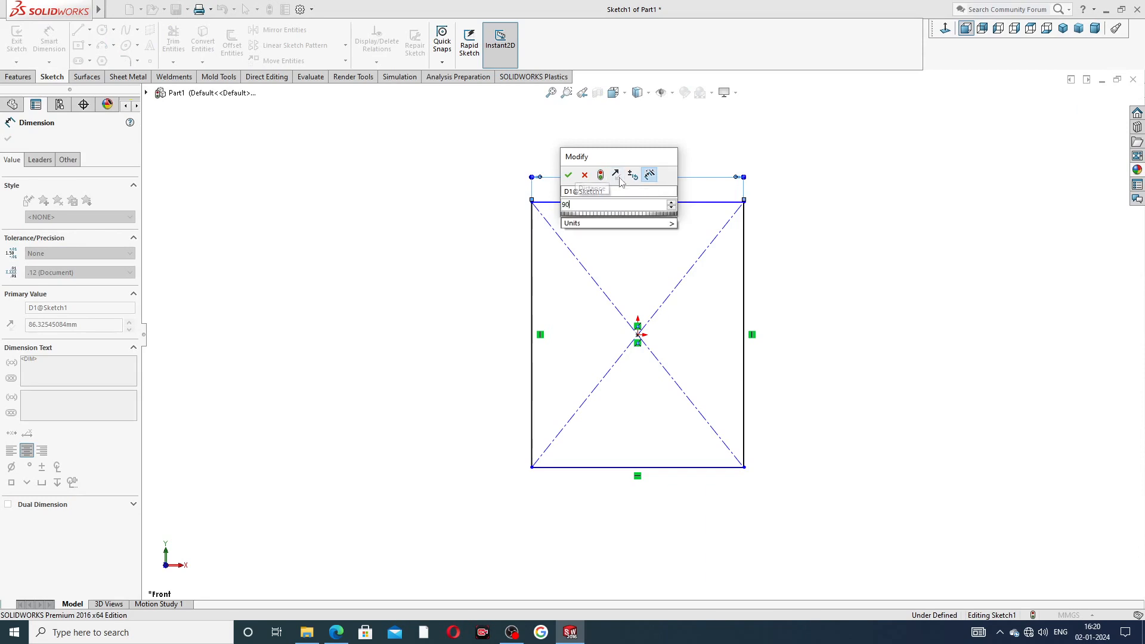
pyautogui.press('Return')
pyautogui.click(745, 272)
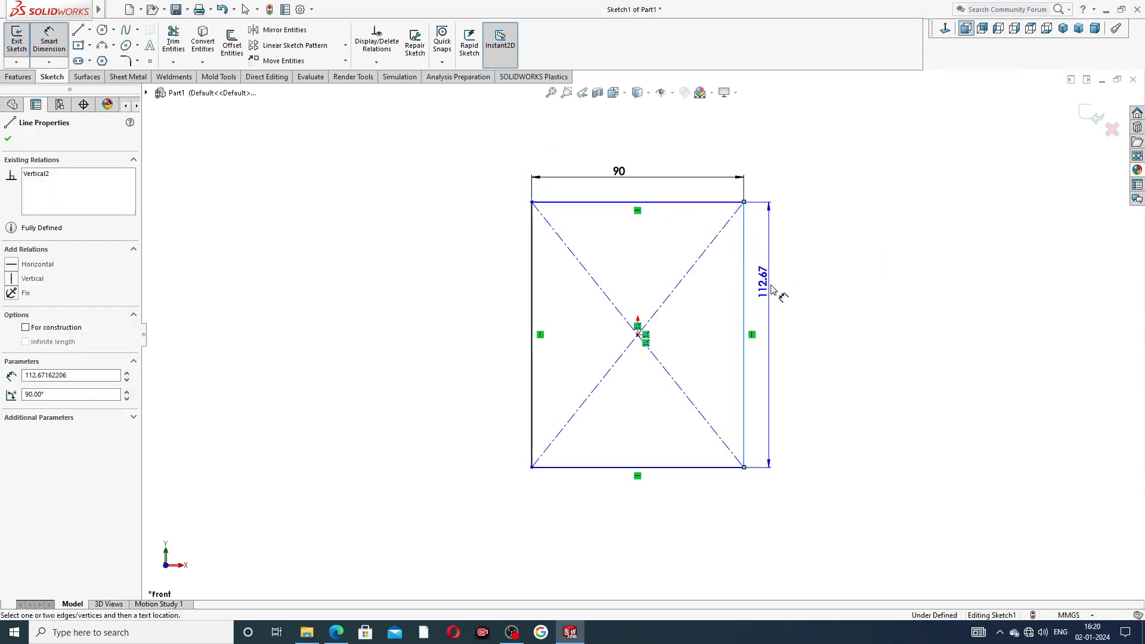
pyautogui.click(772, 296)
pyautogui.write('120')
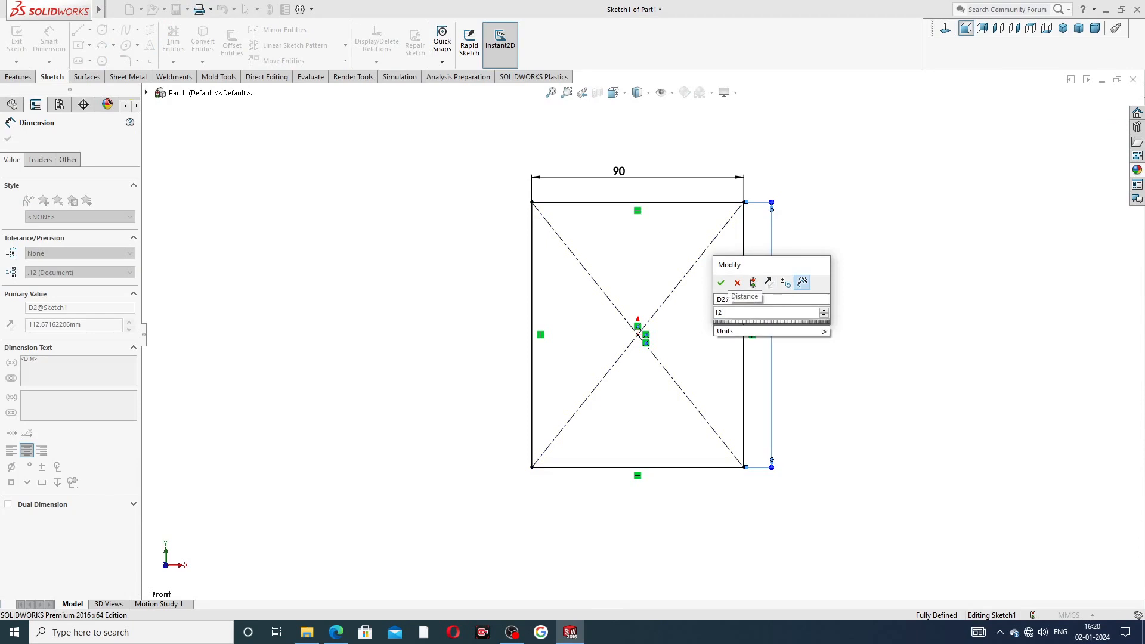
pyautogui.press('Return')
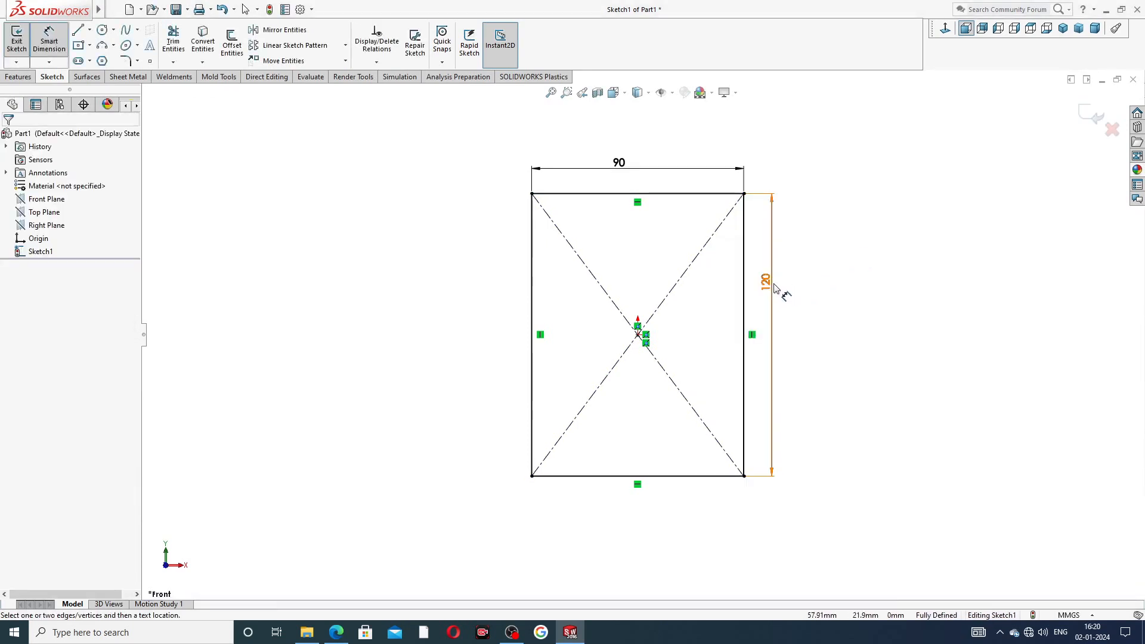
# - Move the height dimension farther from the rectangle, center the width dimension's text, and leave the dimensioning command
pyautogui.moveTo(776, 292); pyautogui.dragTo(800, 327)
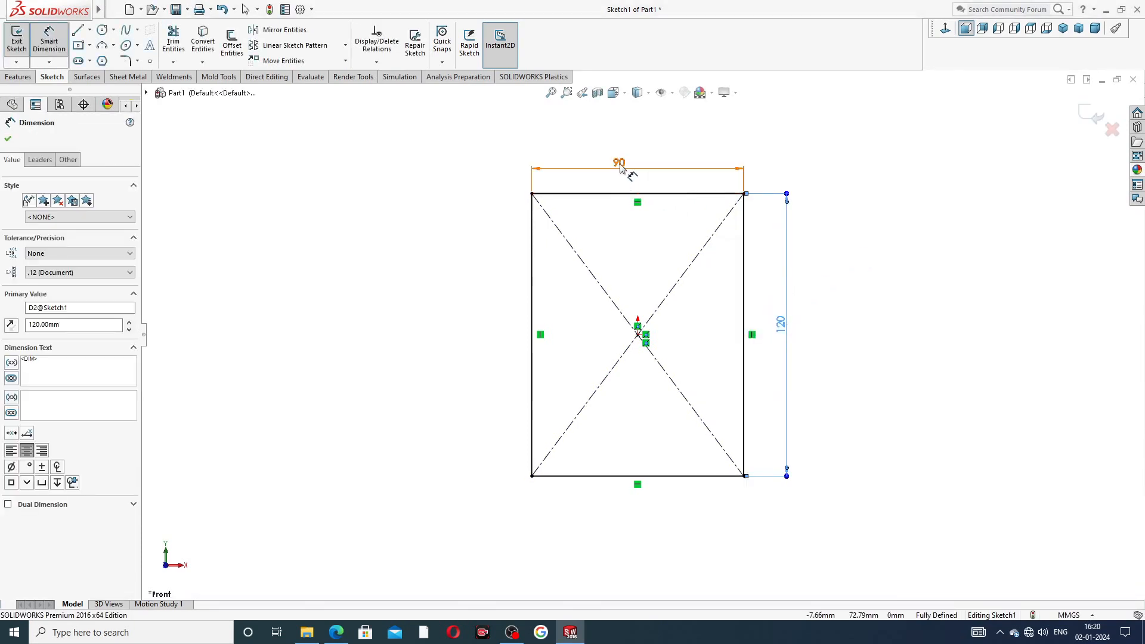
pyautogui.press('Escape')
pyautogui.rightClick(811, 160)
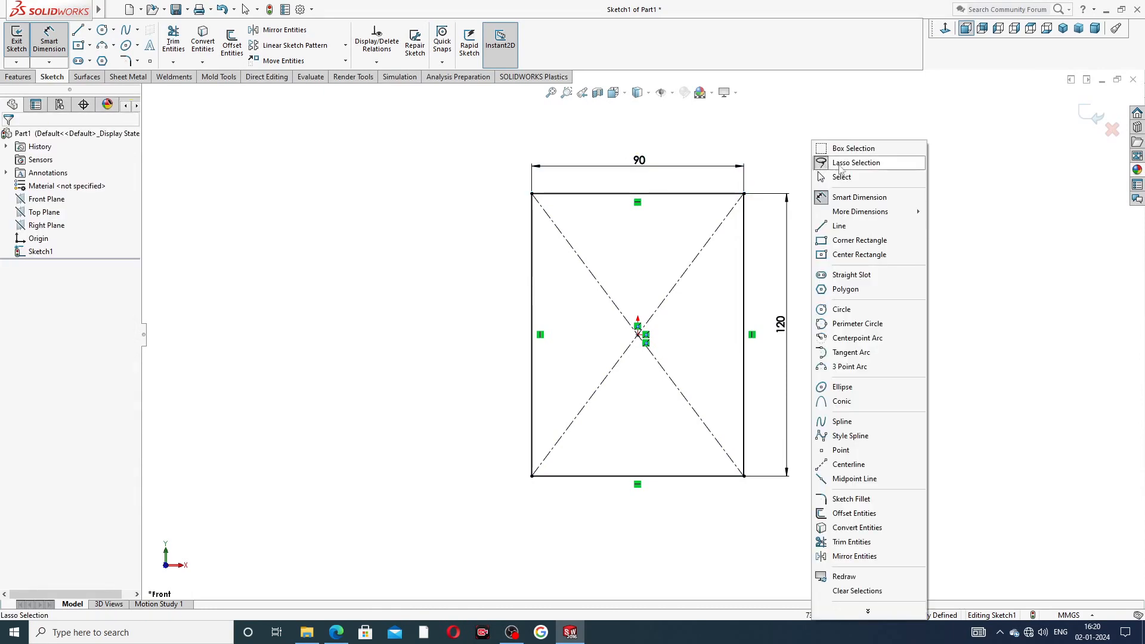
pyautogui.click(844, 179)
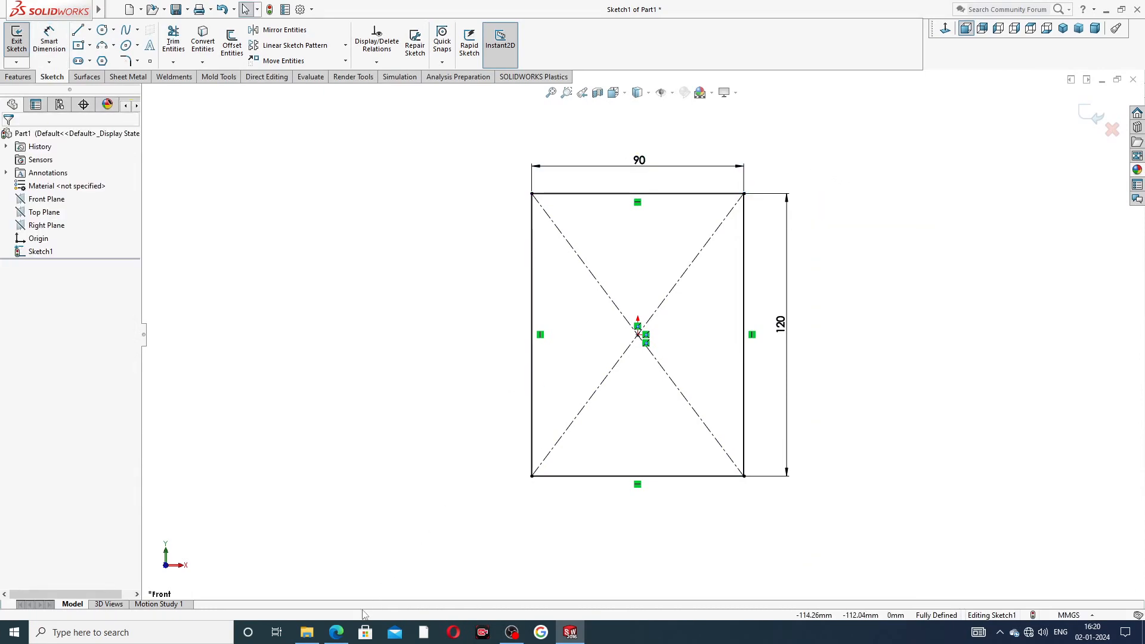
# - Check the corner radius callout on the front view of the end plate drawing in Edge and return to the SOLIDWORKS sketch
pyautogui.click(336, 633)
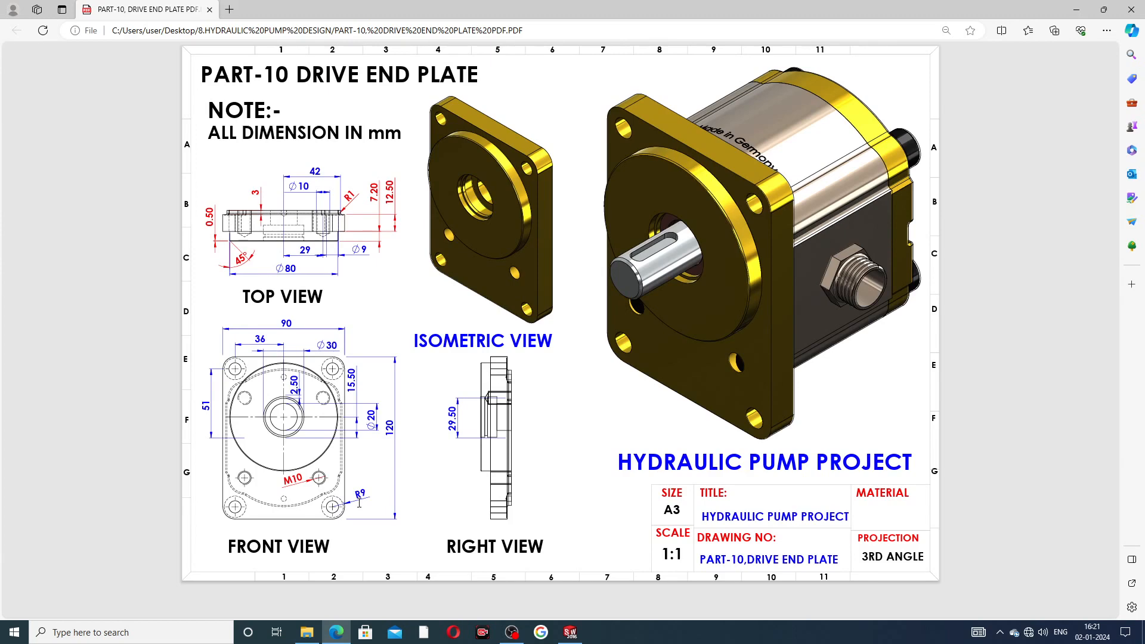
pyautogui.click(570, 632)
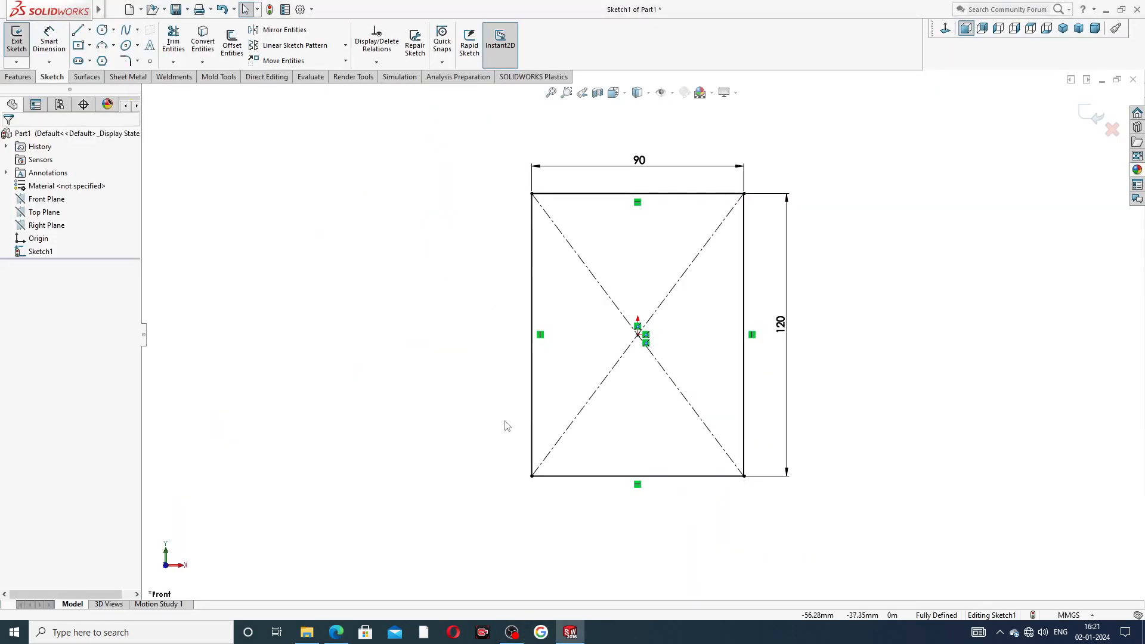
# - Round all four corners of the sketched rectangle with 9 mm sketch fillets
pyautogui.click(137, 60)
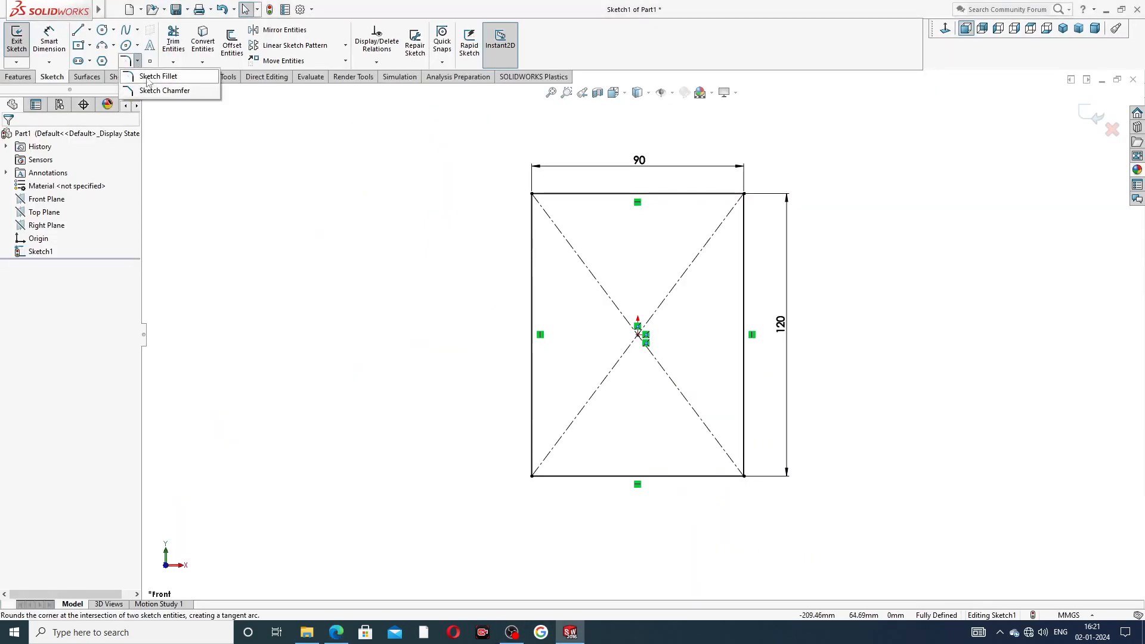
pyautogui.click(150, 77)
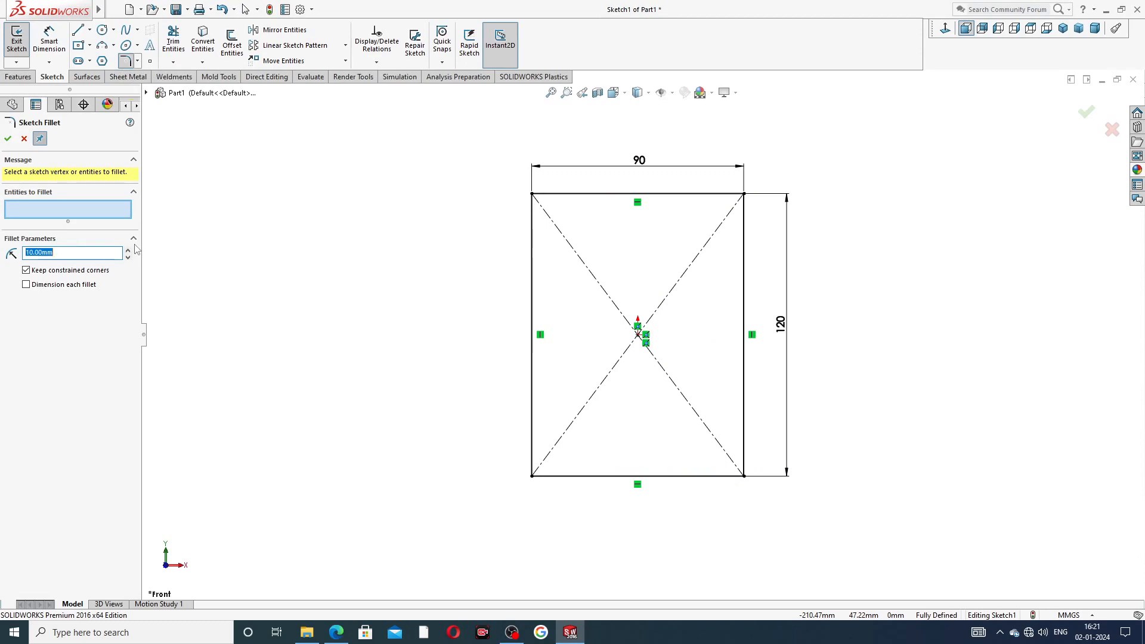
pyautogui.write('9')
pyautogui.press('Return')
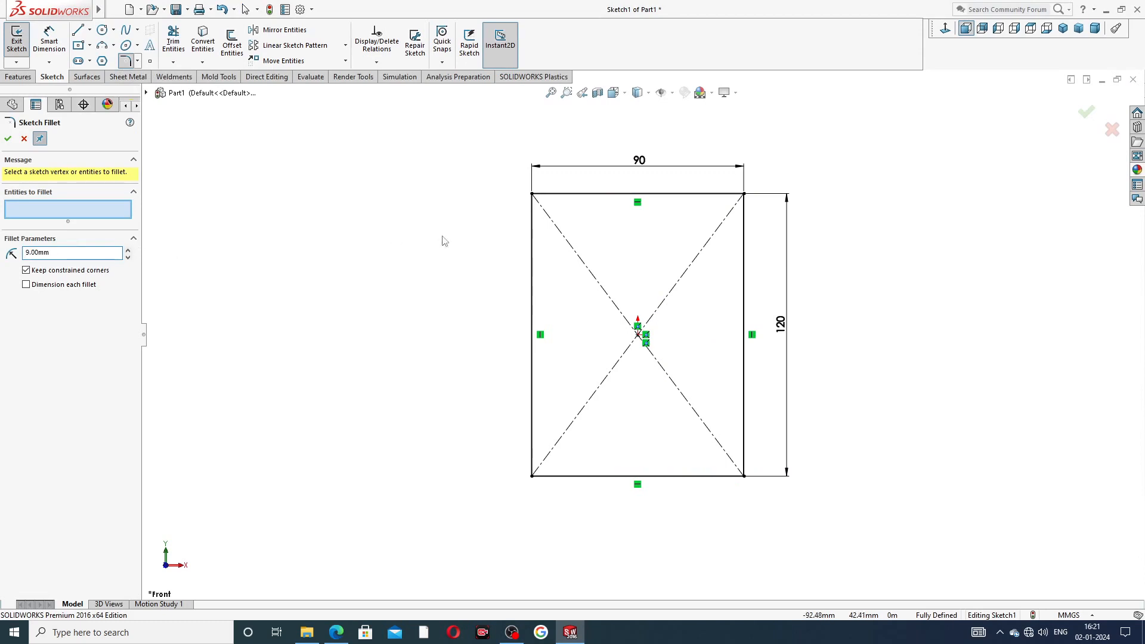
pyautogui.click(532, 203)
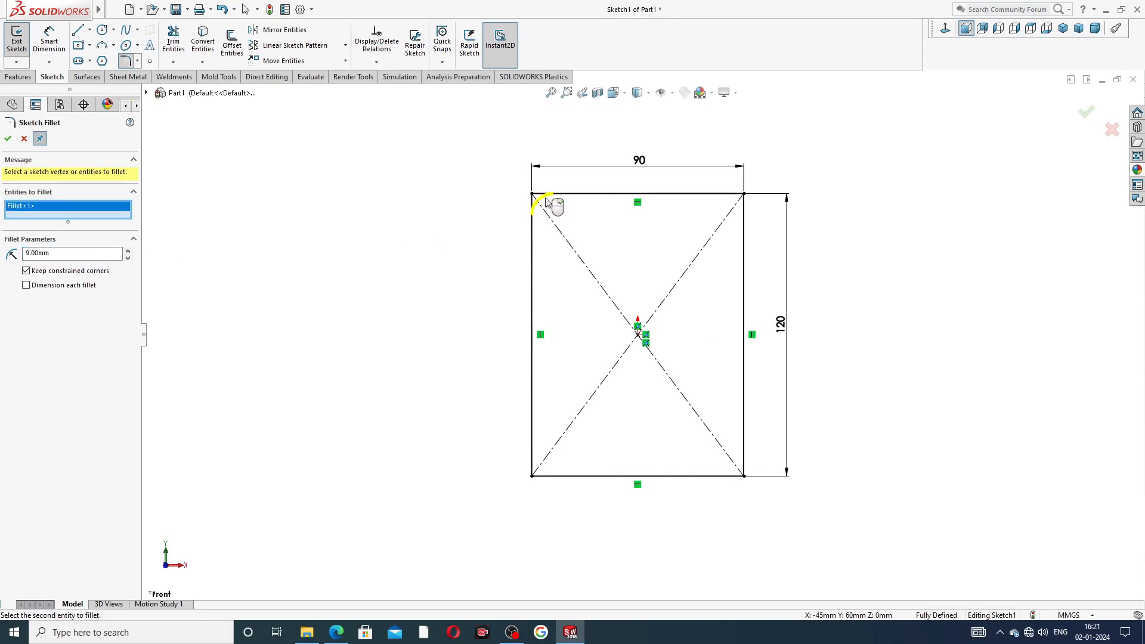
pyautogui.rightClick(94, 211)
pyautogui.click(126, 230)
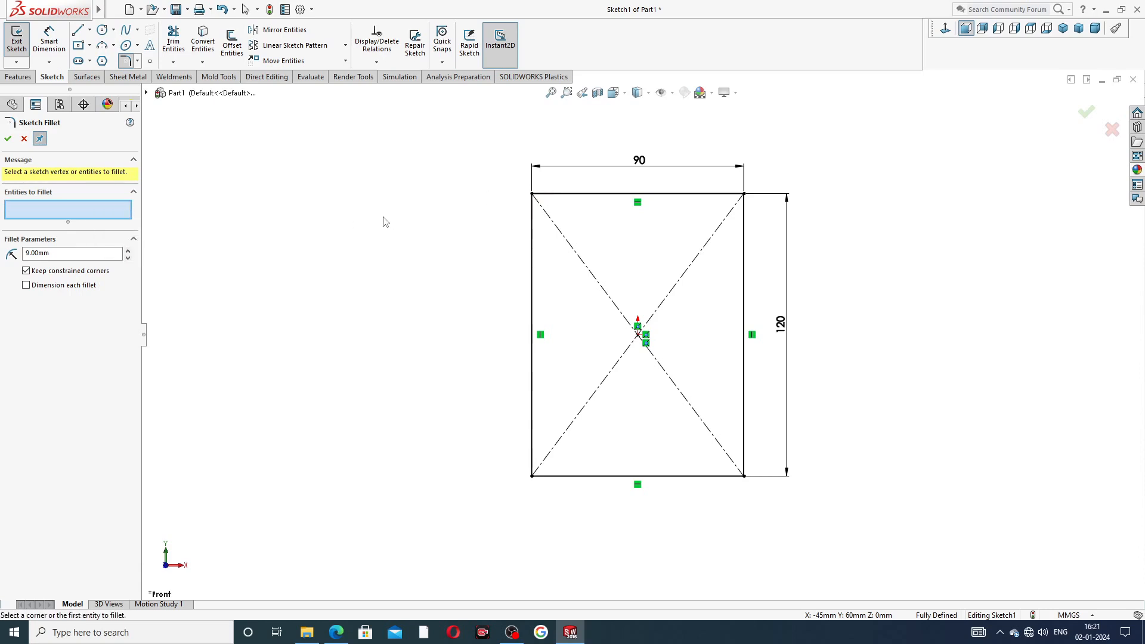
pyautogui.moveTo(787, 139)
pyautogui.mouseDown()
pyautogui.moveTo(655, 130)
pyautogui.moveTo(486, 319)
pyautogui.moveTo(660, 546)
pyautogui.moveTo(835, 427)
pyautogui.moveTo(817, 402)
pyautogui.mouseUp()
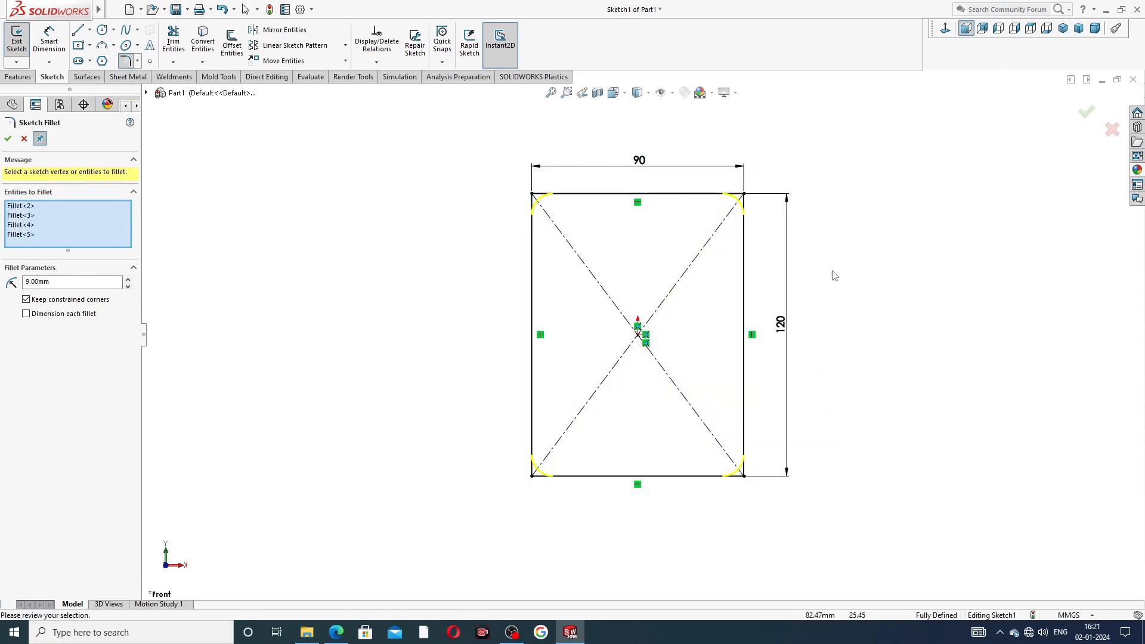
pyautogui.click(9, 139)
pyautogui.click(8, 139)
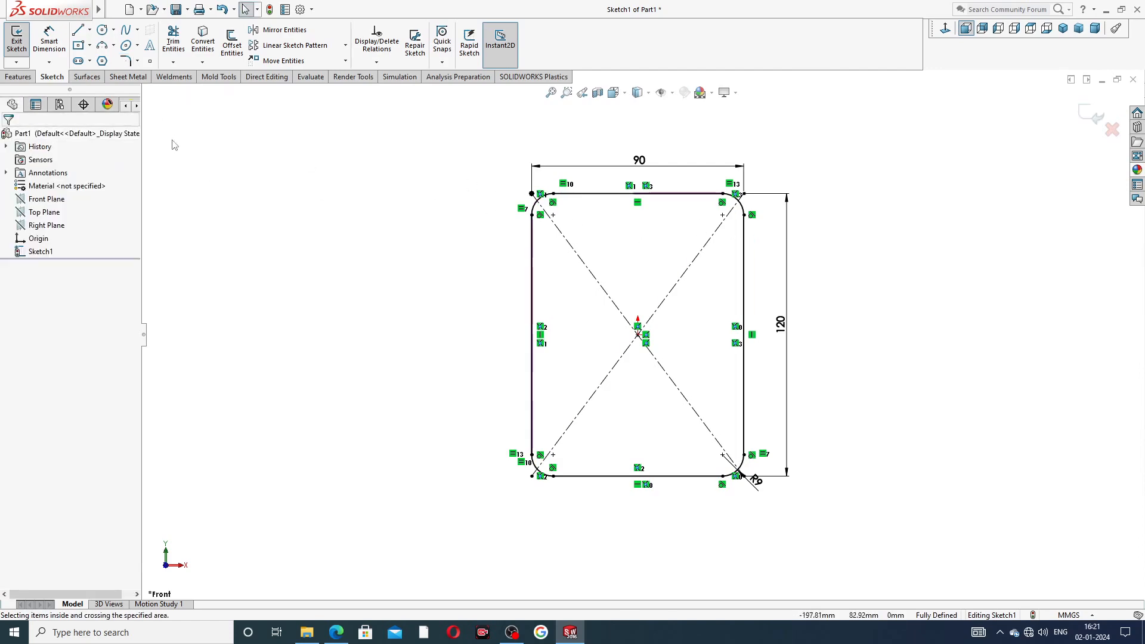
# - Check the end plate drawing in Edge and sketch four circles of about 6 mm radius in SOLIDWORKS, centered on the corner fillets' center points
pyautogui.click(337, 635)
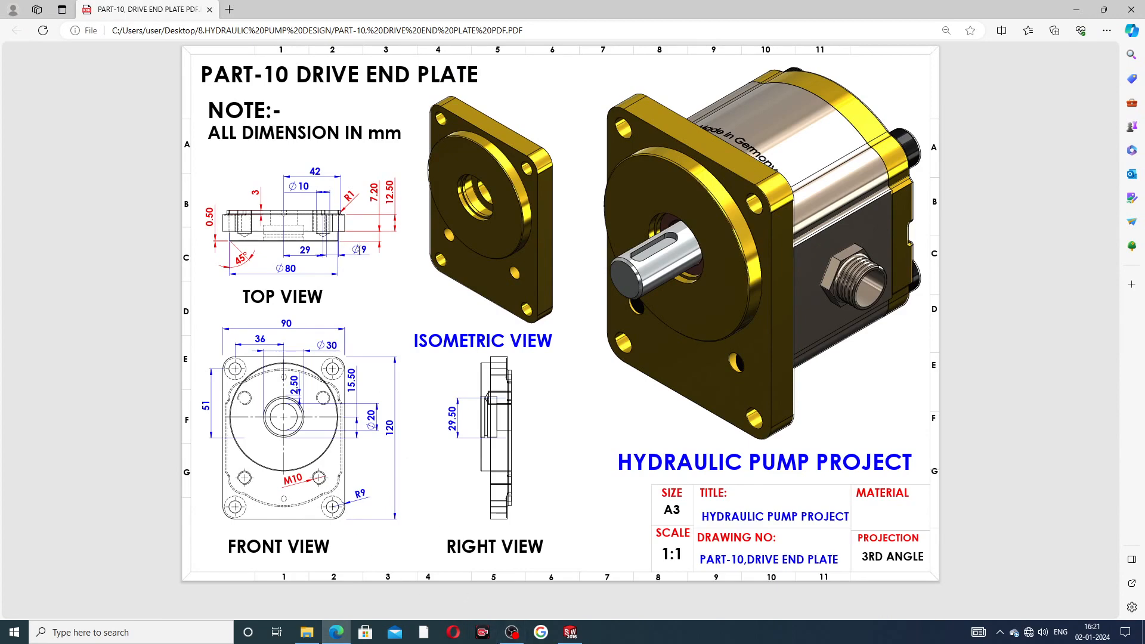
pyautogui.click(570, 632)
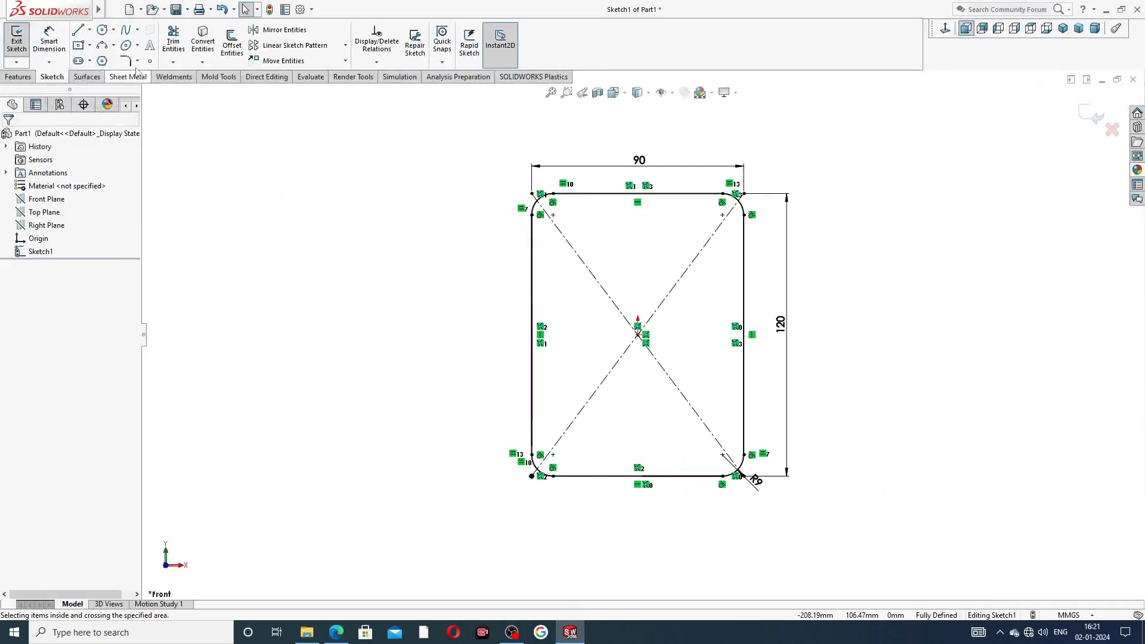
pyautogui.click(102, 29)
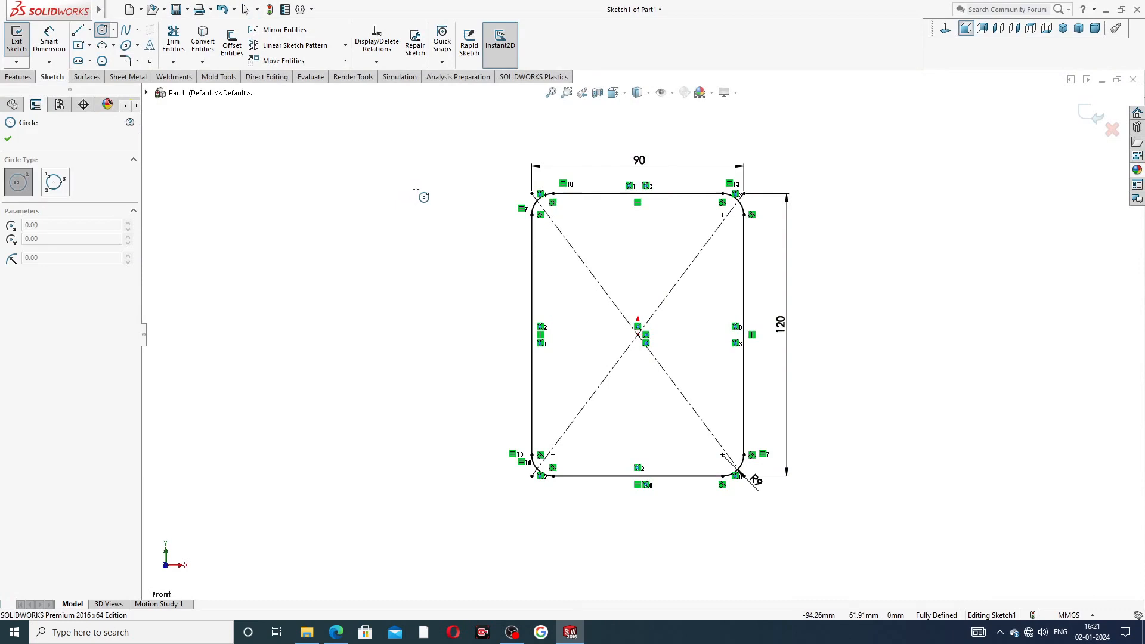
pyautogui.click(553, 215)
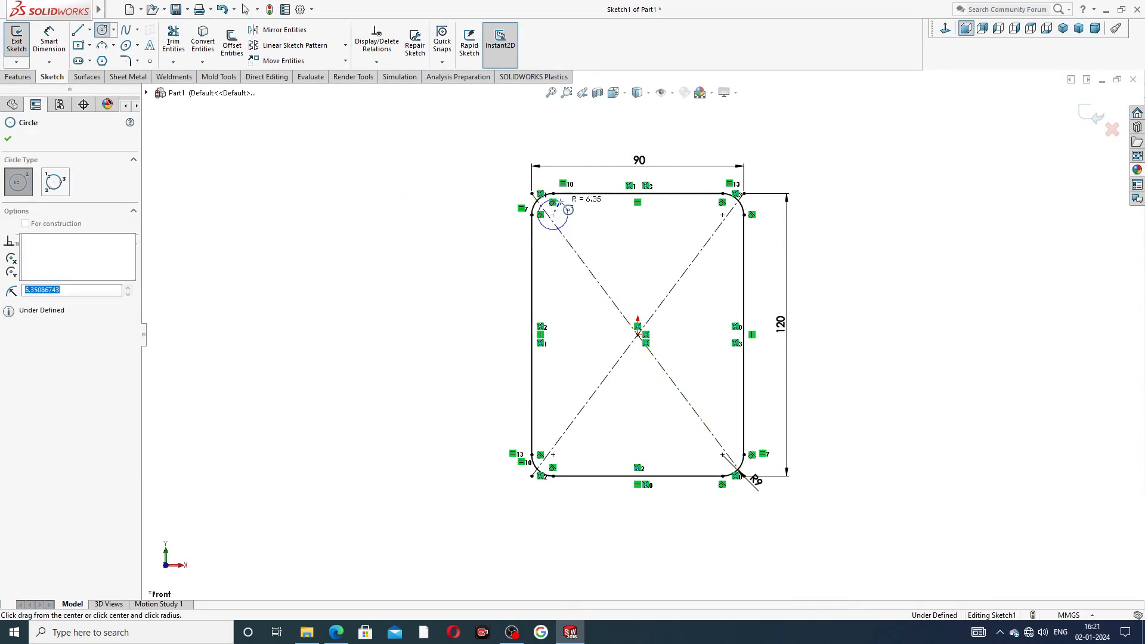
pyautogui.click(561, 203)
pyautogui.click(723, 215)
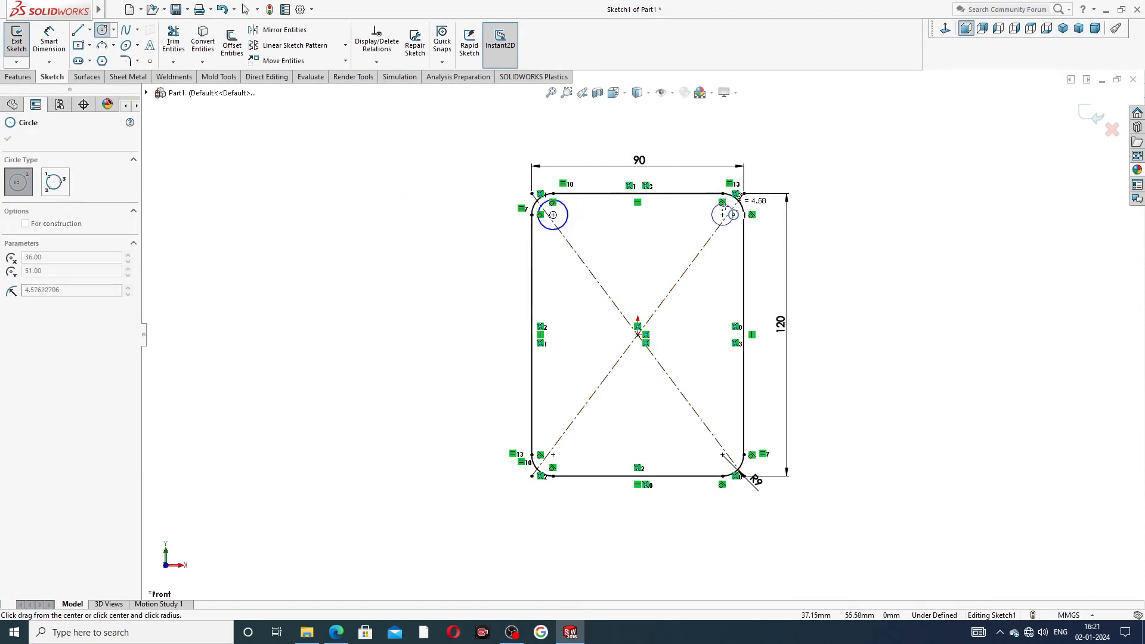
pyautogui.click(737, 214)
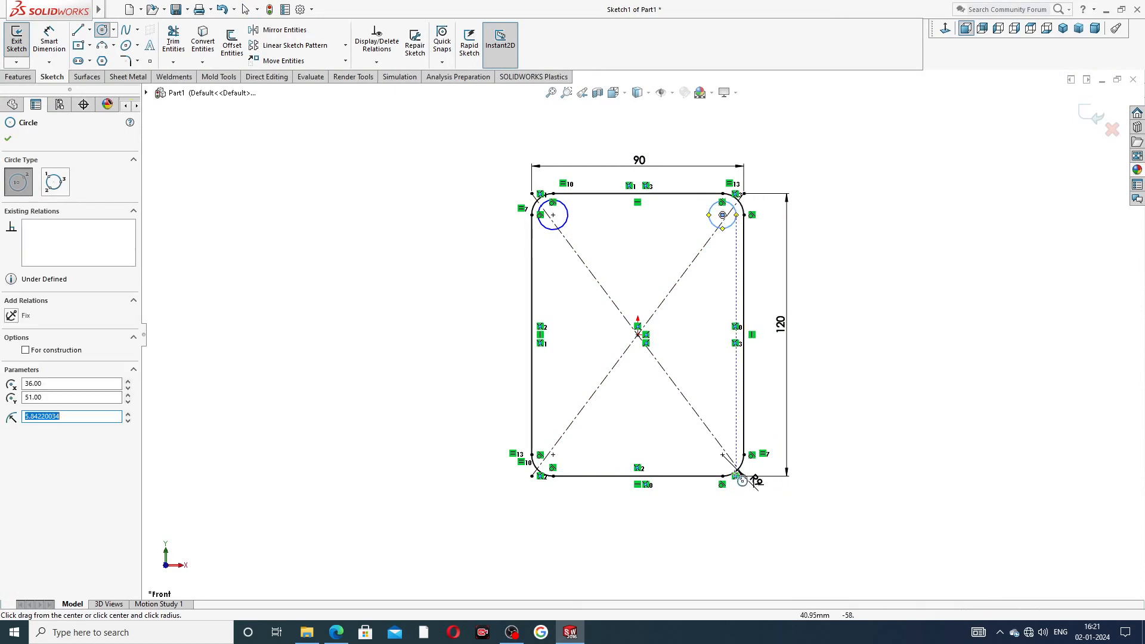
pyautogui.click(723, 454)
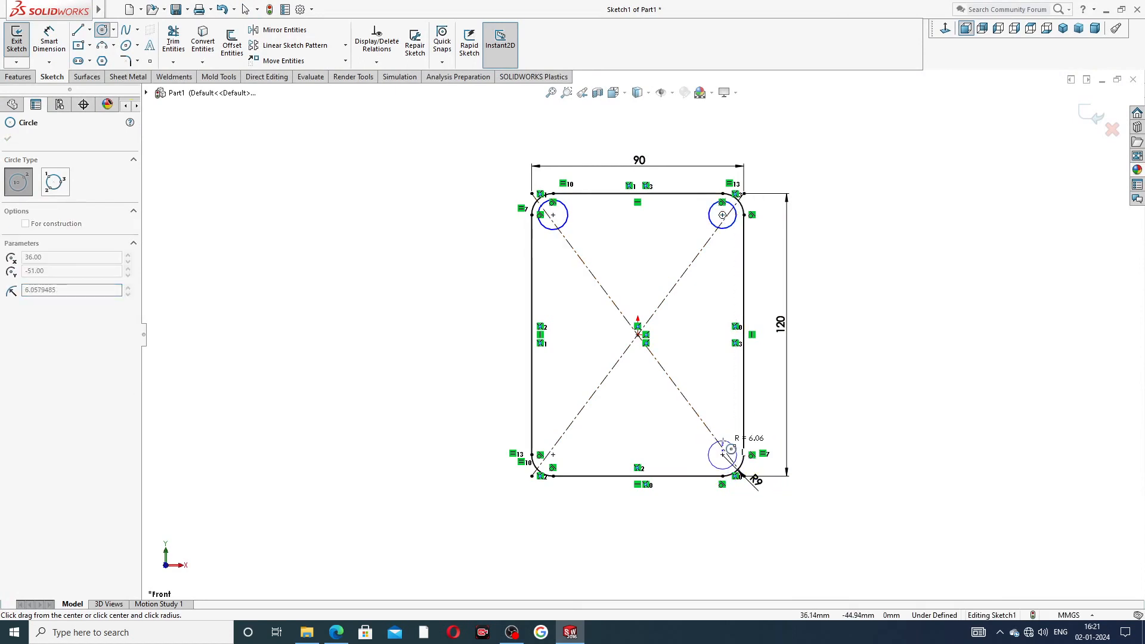
pyautogui.click(731, 449)
pyautogui.click(553, 454)
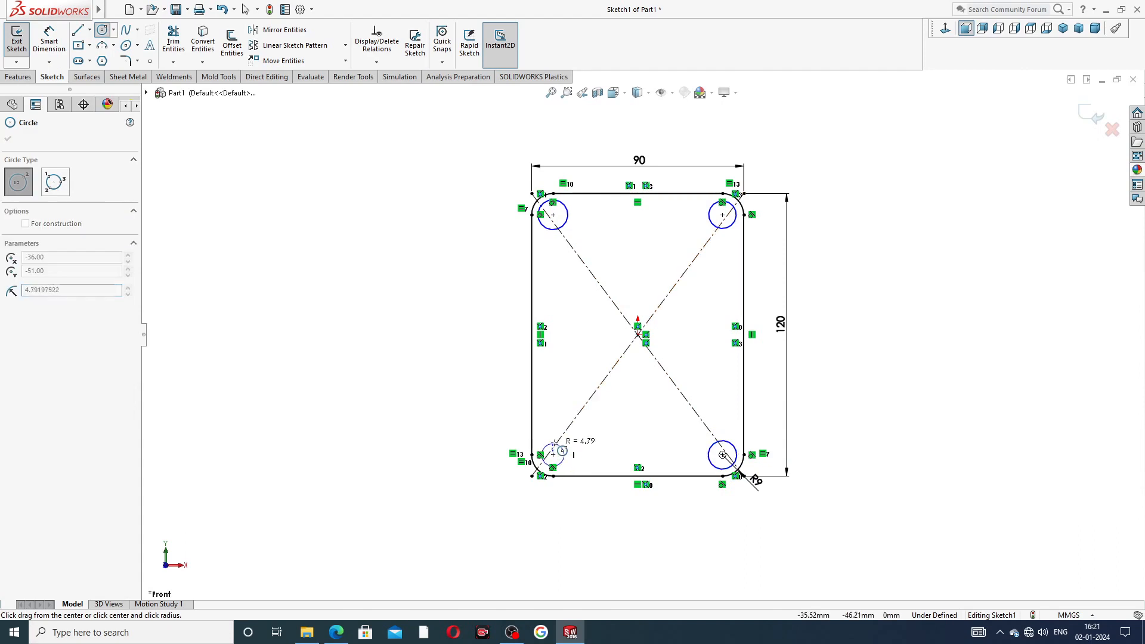
pyautogui.click(566, 447)
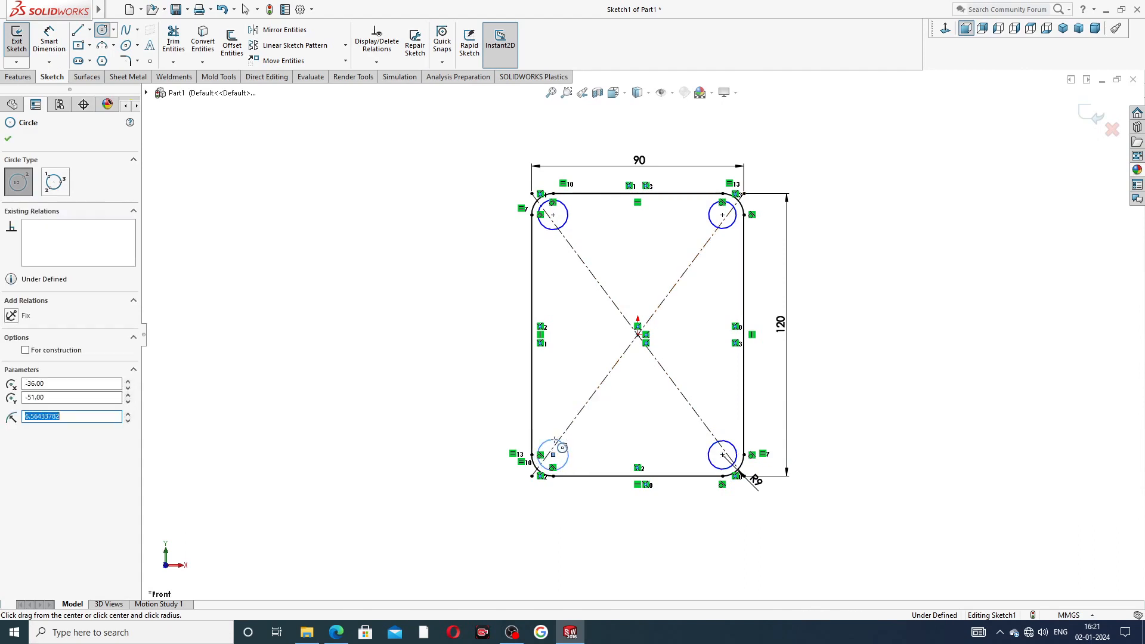
pyautogui.rightClick(870, 295)
pyautogui.click(892, 307)
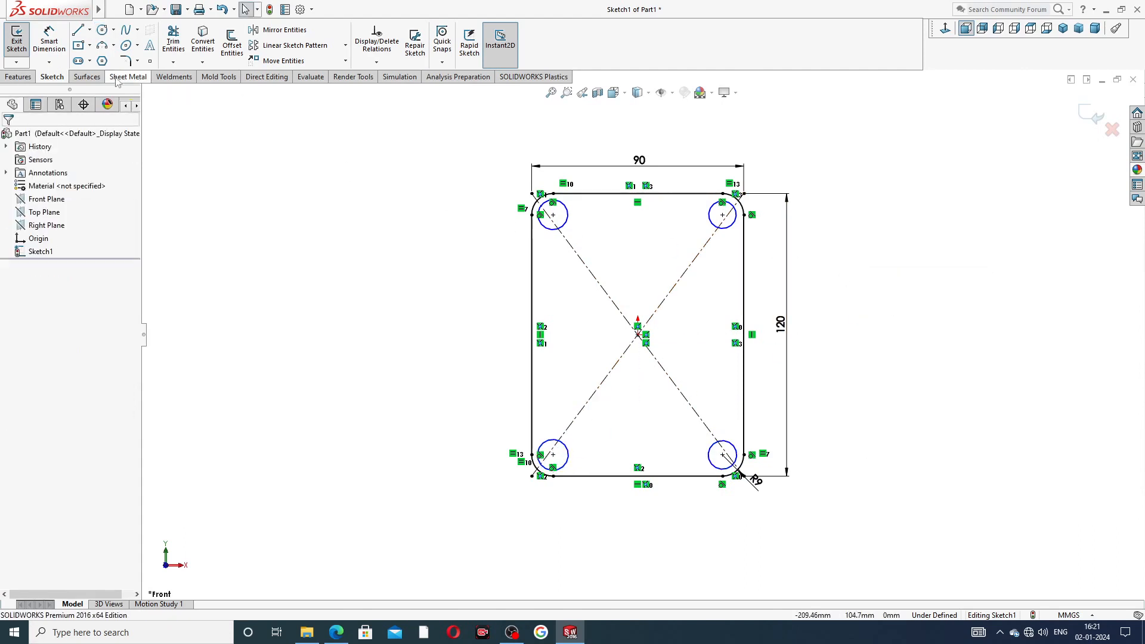
# - Dimension the upper-left corner circle with a diameter of 9 mm and leave the dimensioning command
pyautogui.click(49, 39)
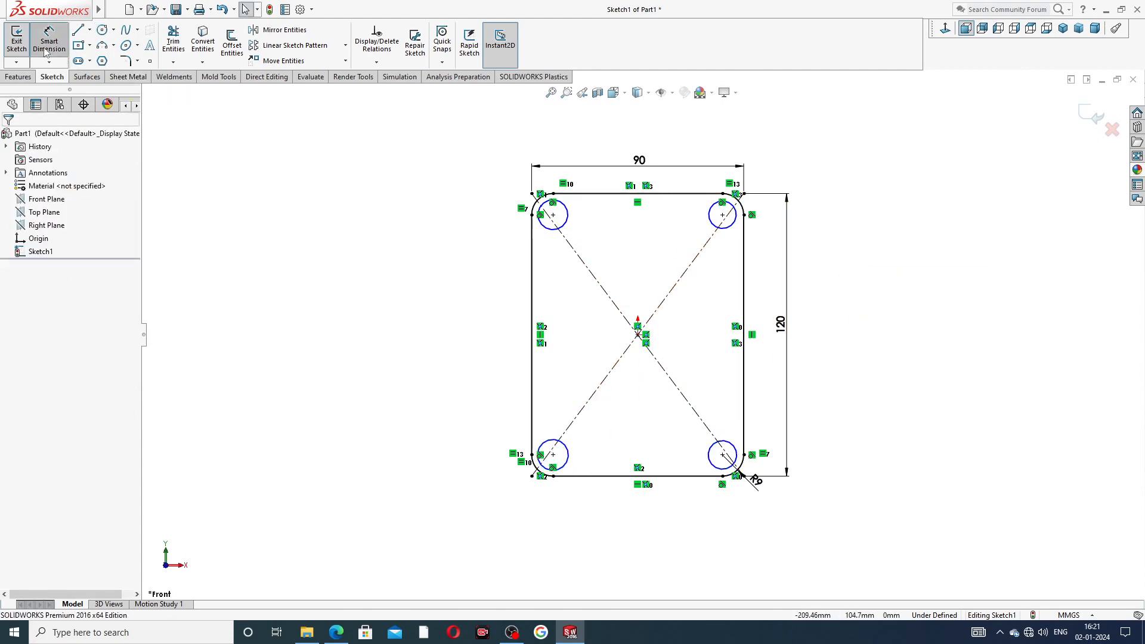
pyautogui.click(566, 212)
pyautogui.click(519, 180)
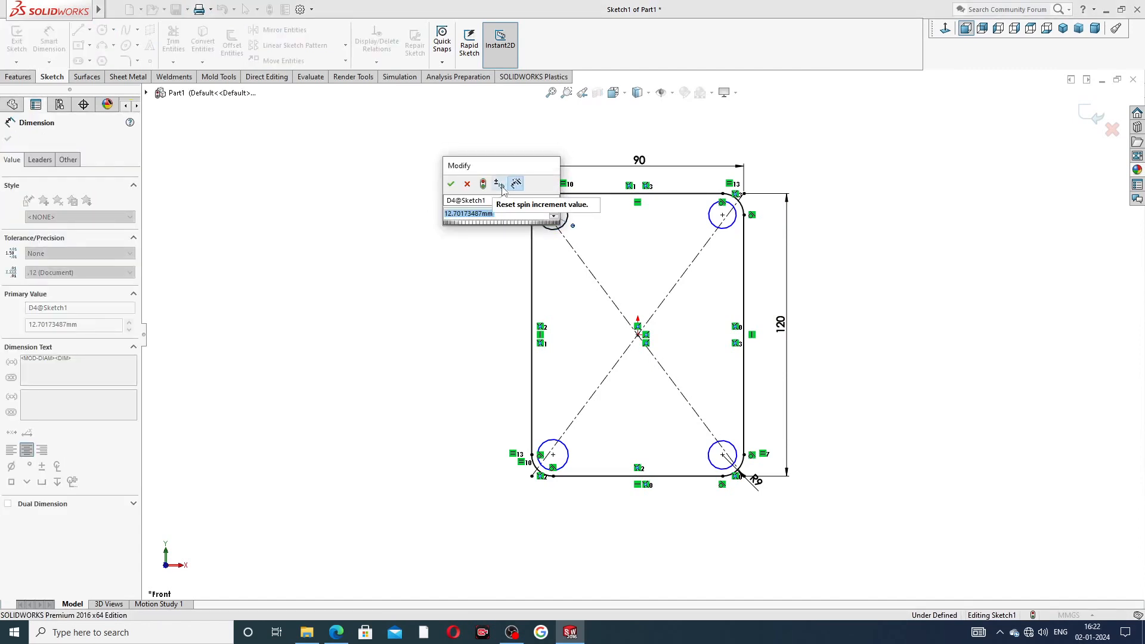
pyautogui.click(451, 184)
pyautogui.rightClick(439, 213)
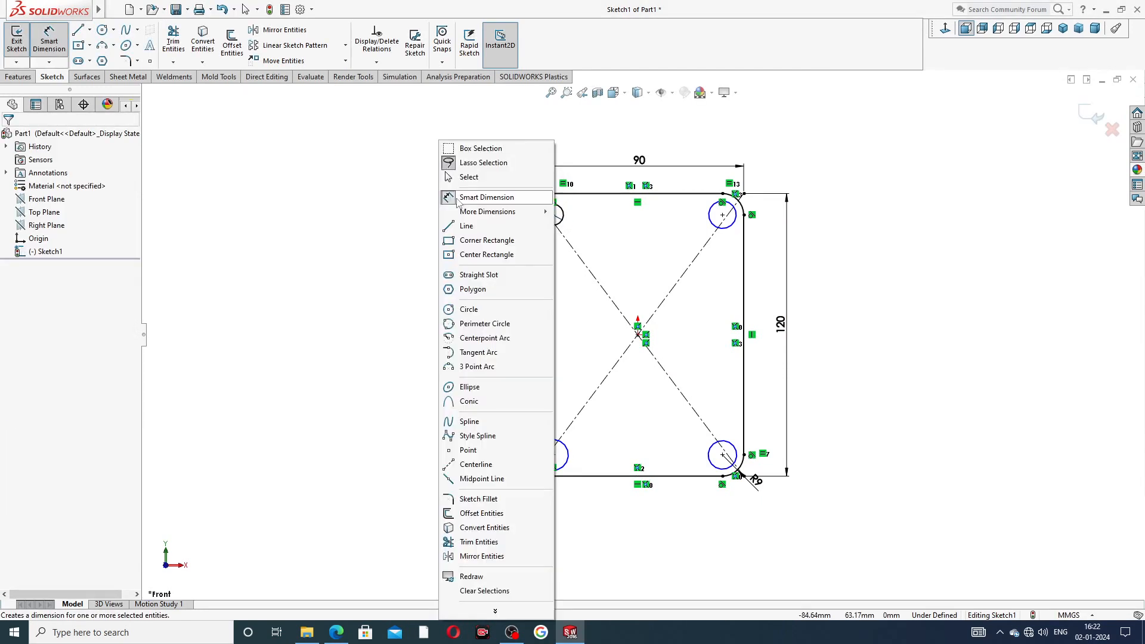
pyautogui.click(469, 177)
# - Add an Equal relation between the four corner circles
pyautogui.click(565, 213)
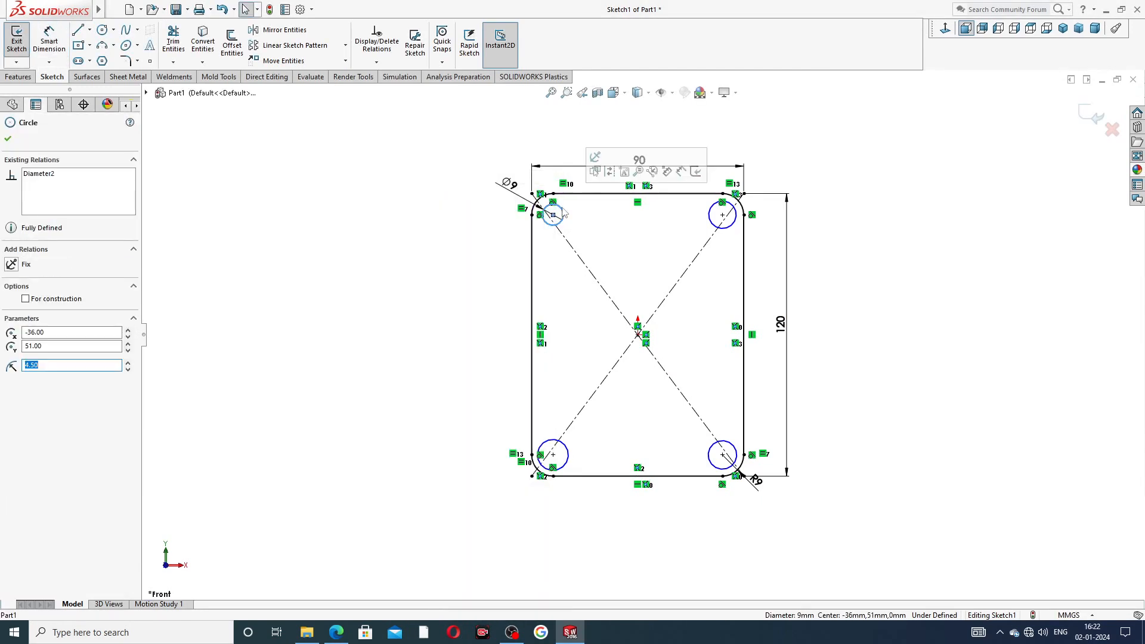
pyautogui.keyDown('ctrl'); pyautogui.click(710, 219); pyautogui.keyUp('ctrl')
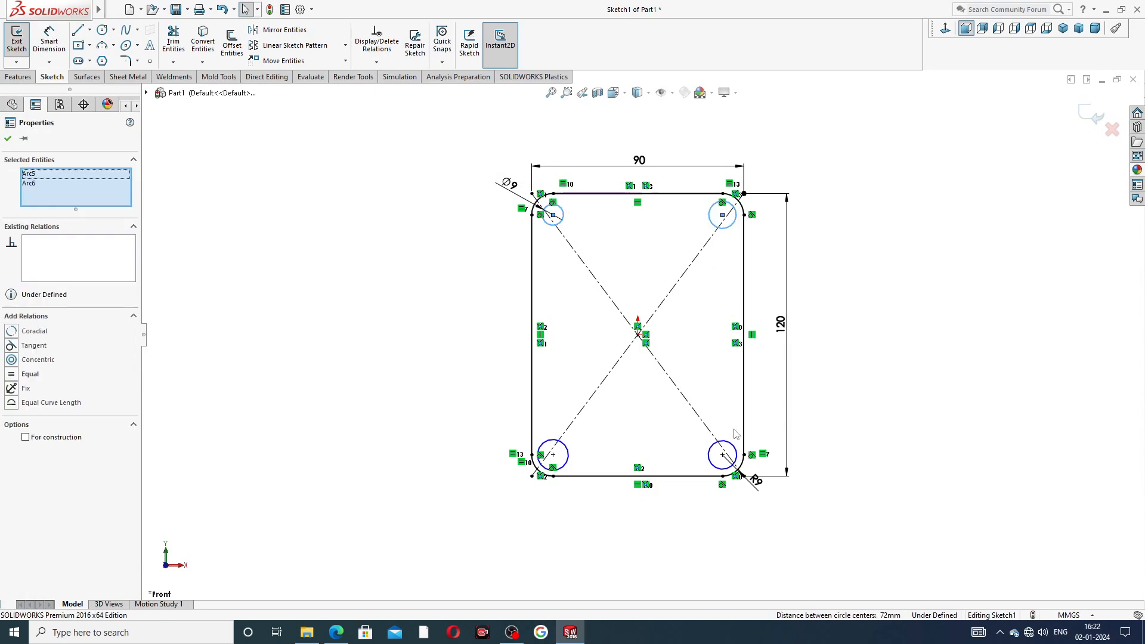
pyautogui.keyDown('ctrl'); pyautogui.click(709, 457); pyautogui.keyUp('ctrl')
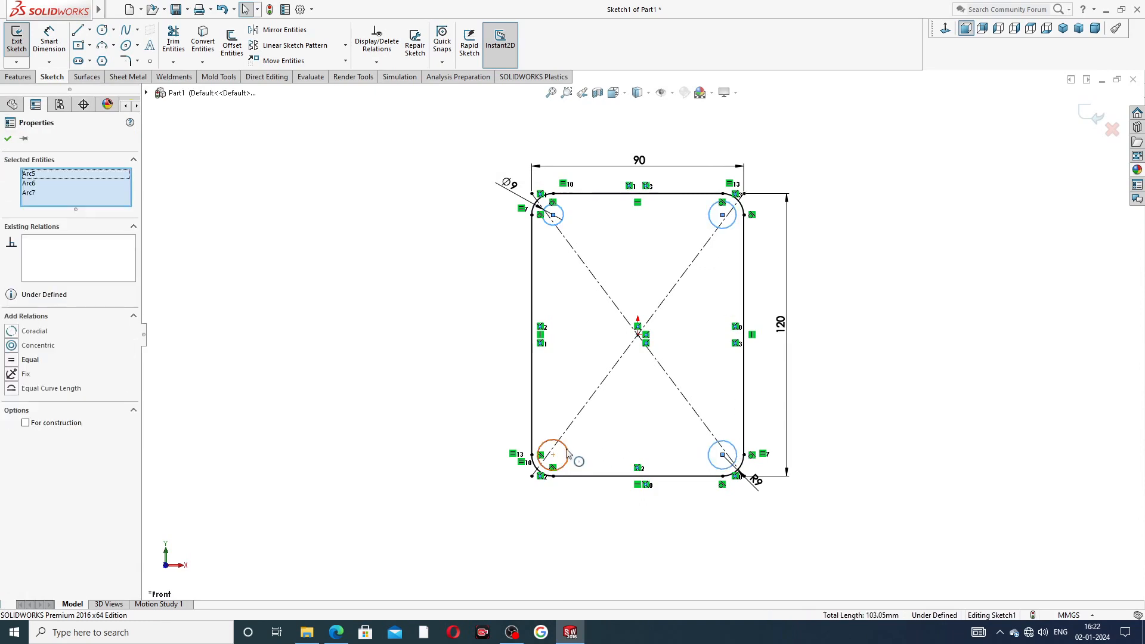
pyautogui.keyDown('ctrl'); pyautogui.click(568, 456); pyautogui.keyUp('ctrl')
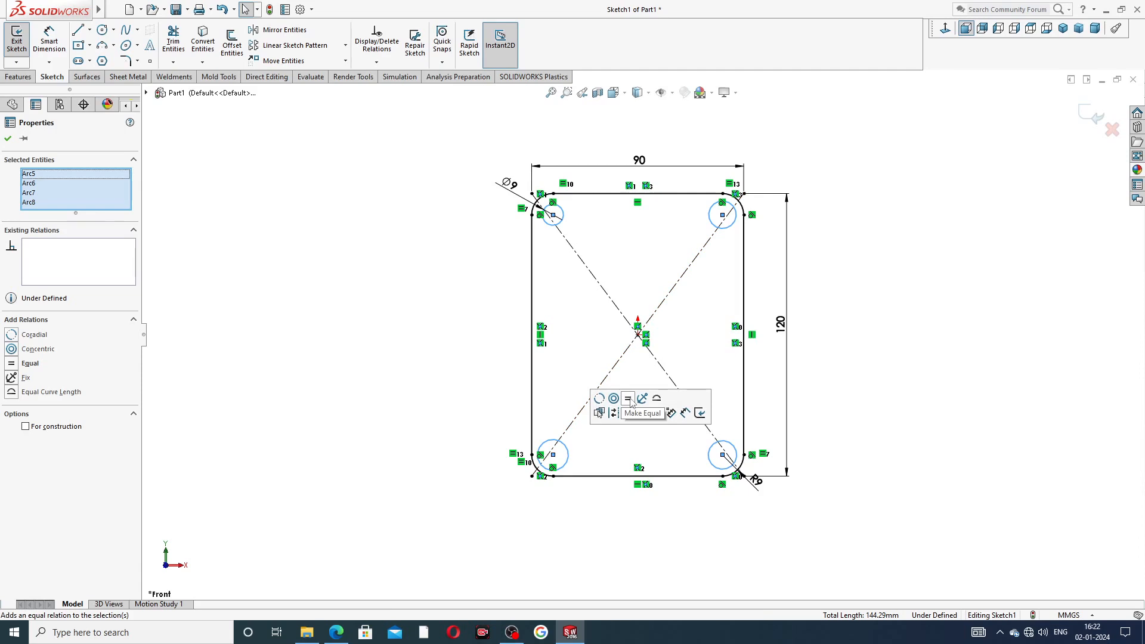
pyautogui.click(628, 399)
pyautogui.click(849, 249)
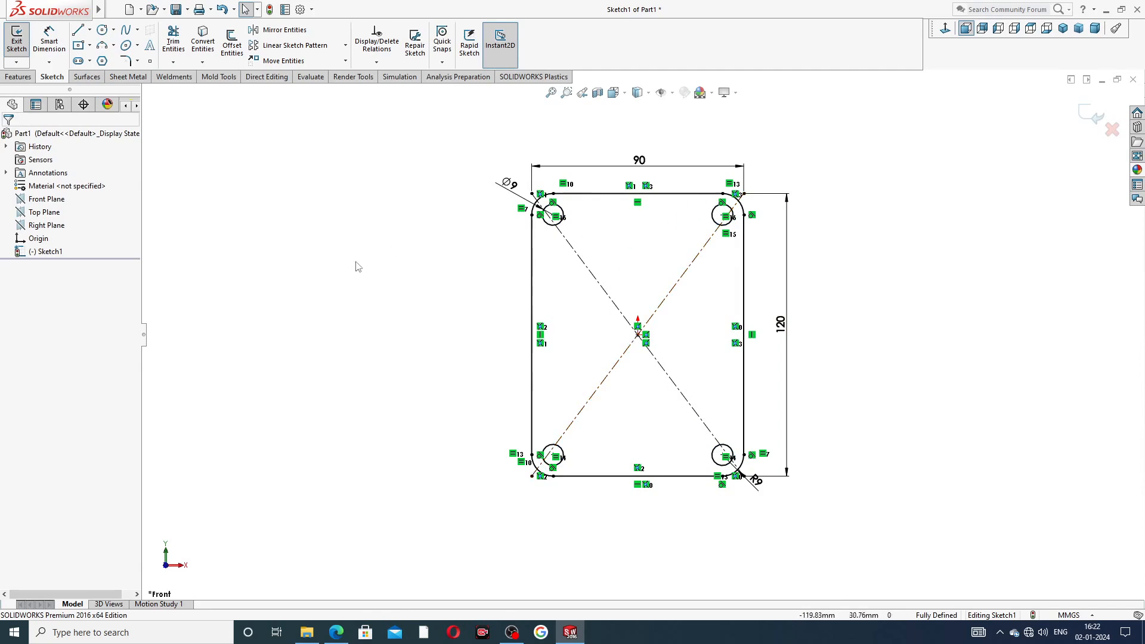
# - Check the plate thickness on the drawing in Edge and extrude the sketch in SOLIDWORKS as a blind boss 12.5 mm deep
pyautogui.click(336, 632)
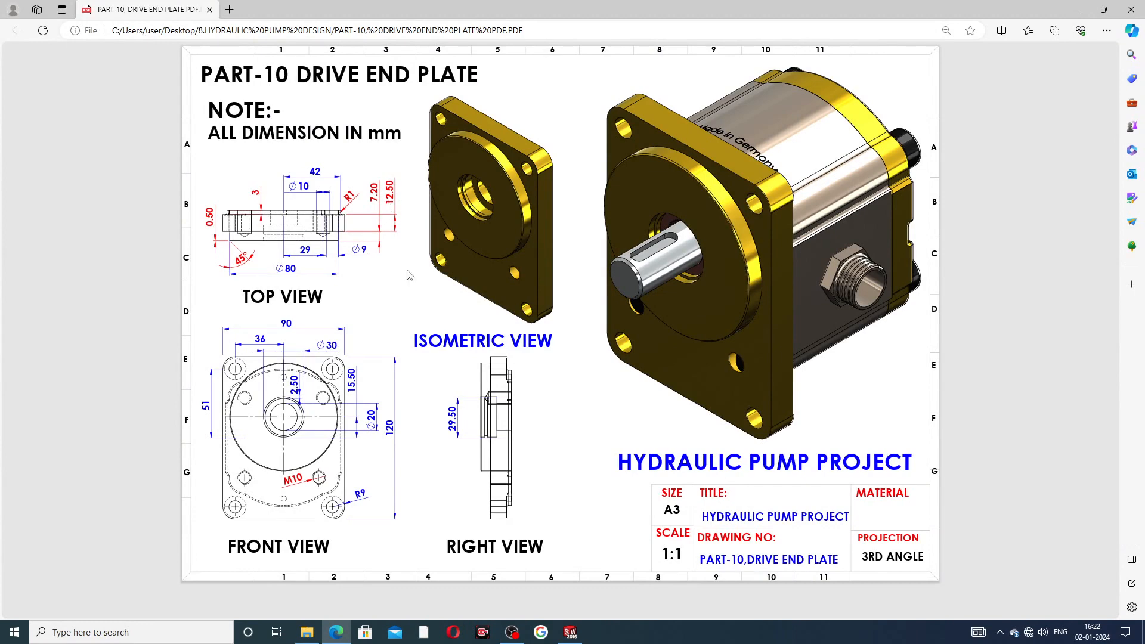
pyautogui.click(571, 633)
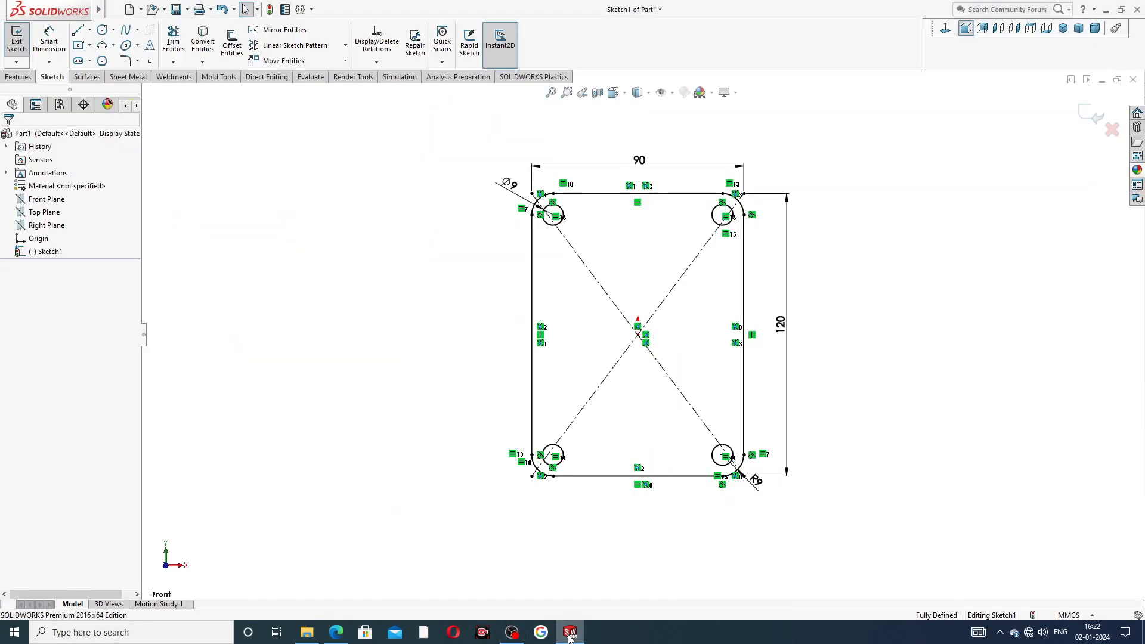
pyautogui.click(18, 76)
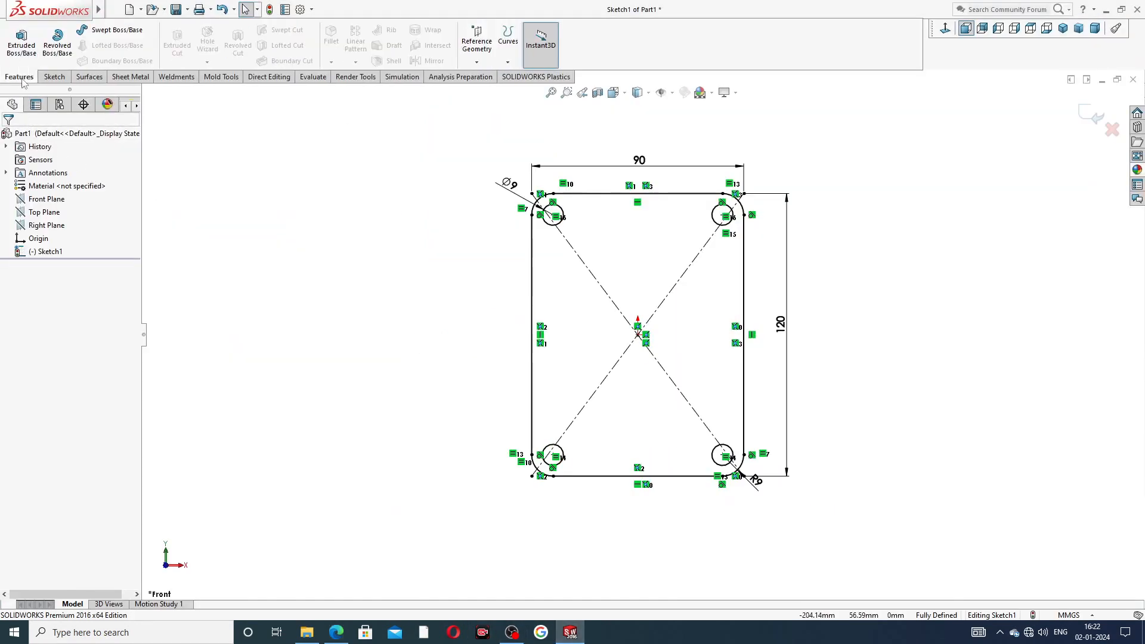
pyautogui.click(24, 48)
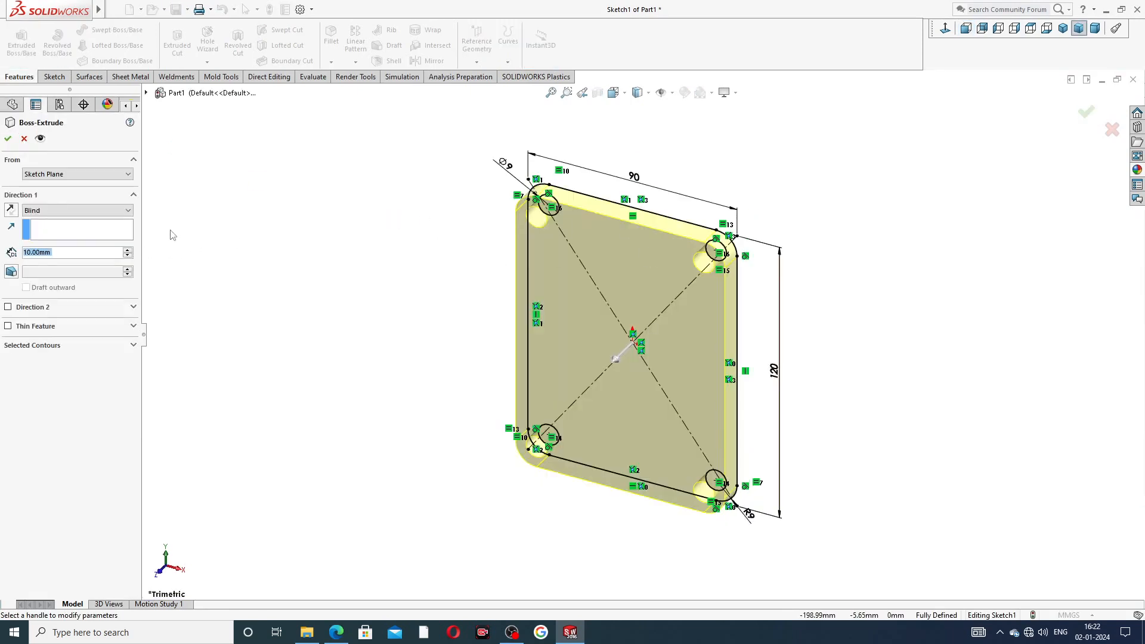
pyautogui.scroll(5, 171, 234)
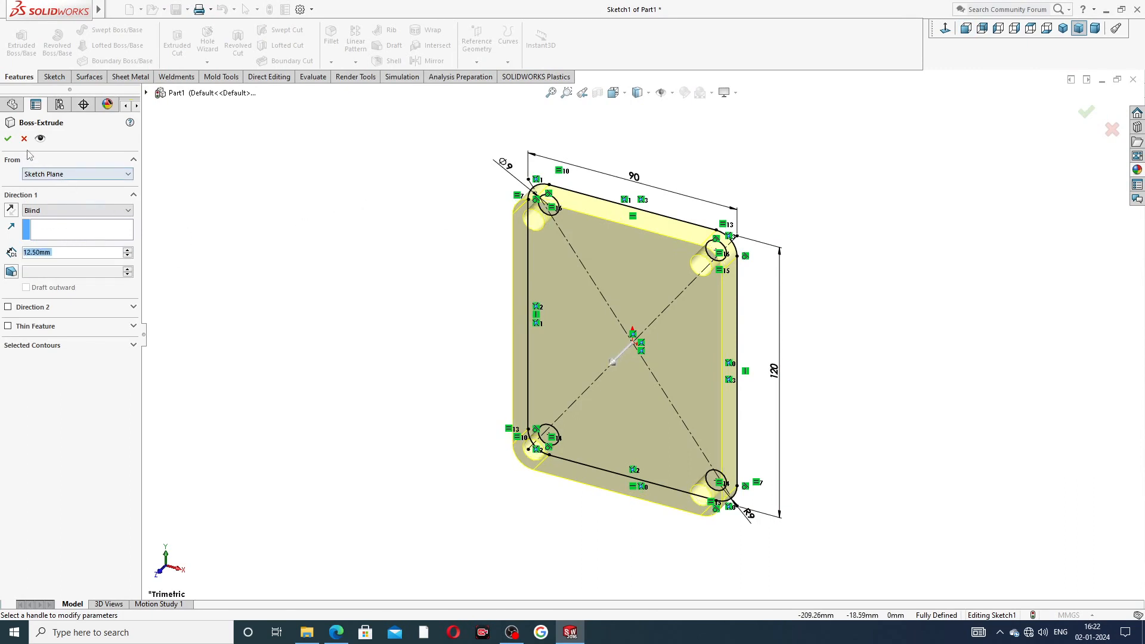
pyautogui.click(8, 139)
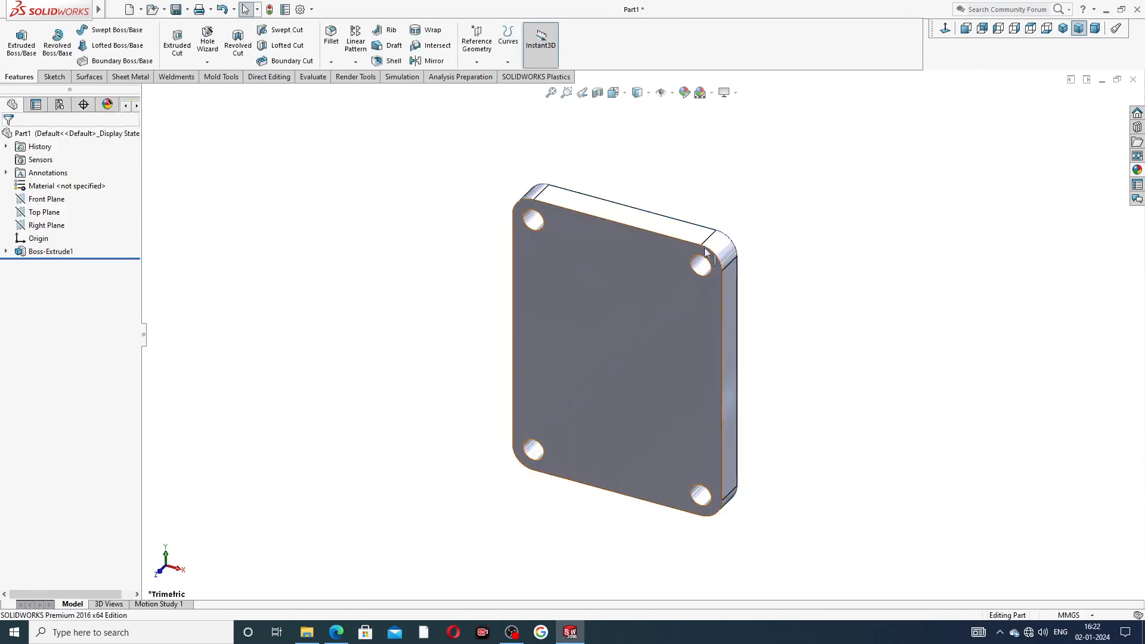
# - Check the end plate drawing in Edge and start a sketch on the plate's front face in SOLIDWORKS
pyautogui.moveTo(833, 300); pyautogui.dragTo(770, 294, button='middle')
pyautogui.click(338, 633)
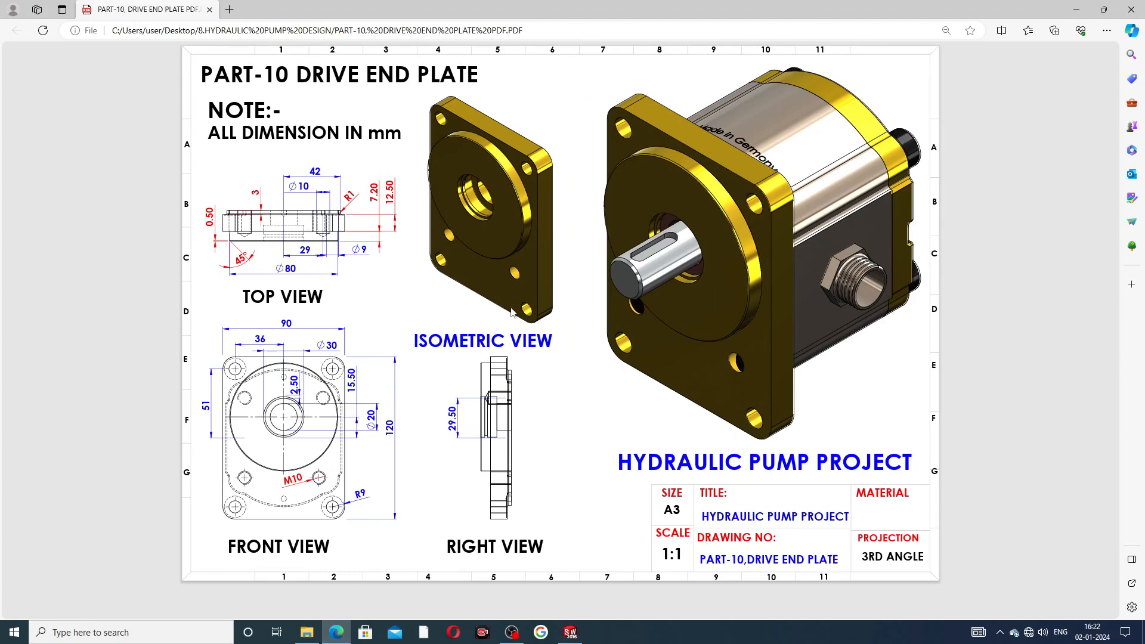
pyautogui.hotkey('alt', 'Tab')
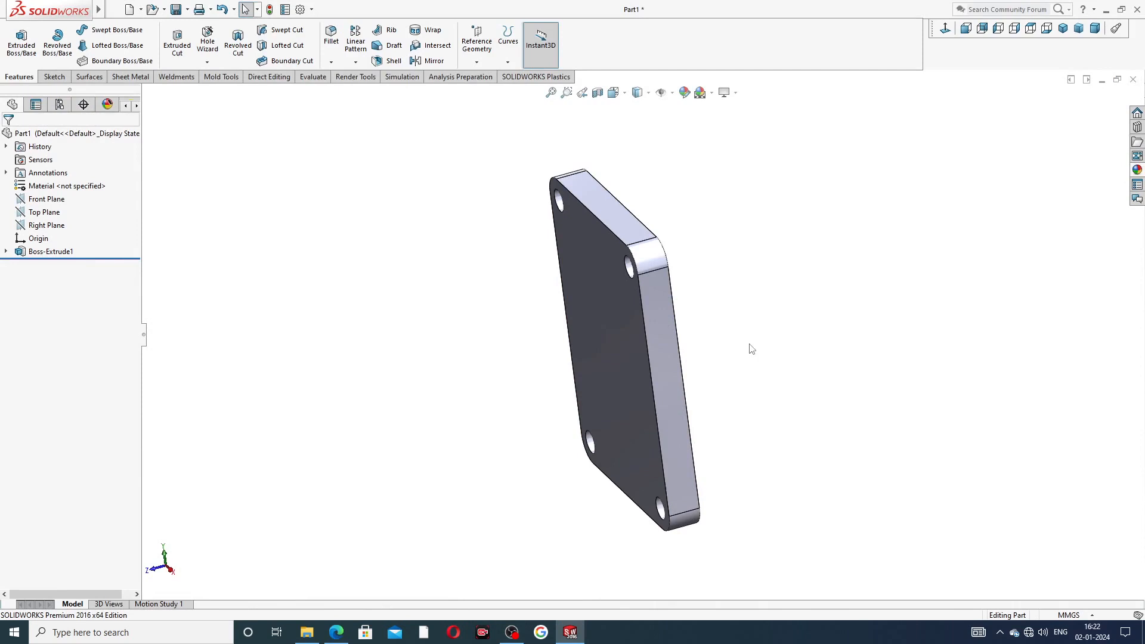
pyautogui.moveTo(776, 311); pyautogui.dragTo(734, 309, button='middle')
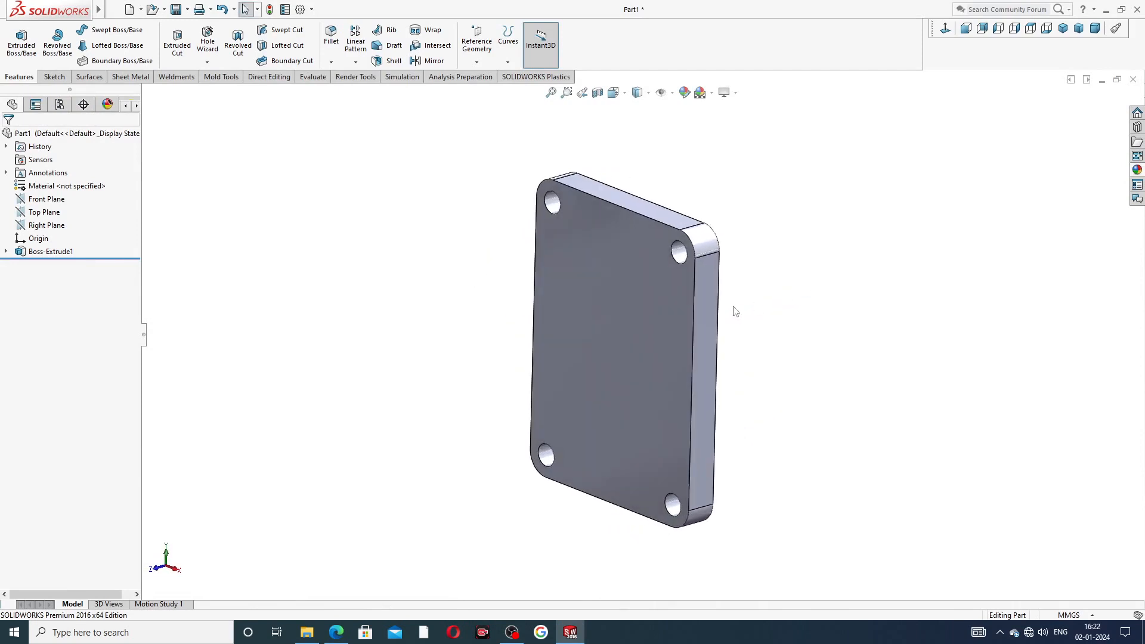
pyautogui.click(636, 304)
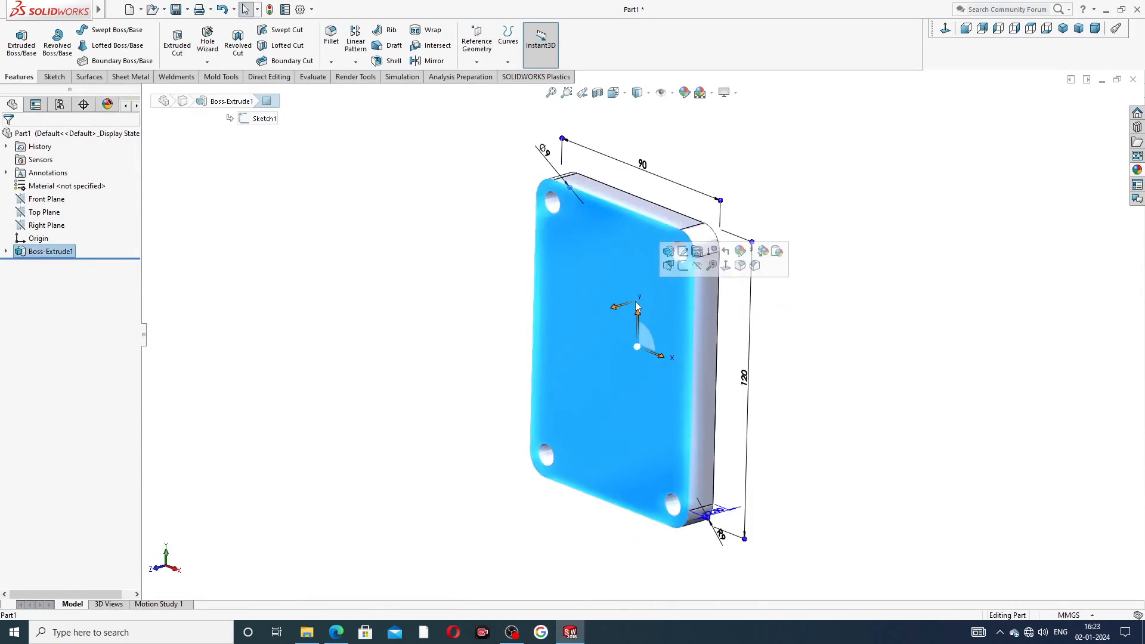
pyautogui.click(682, 266)
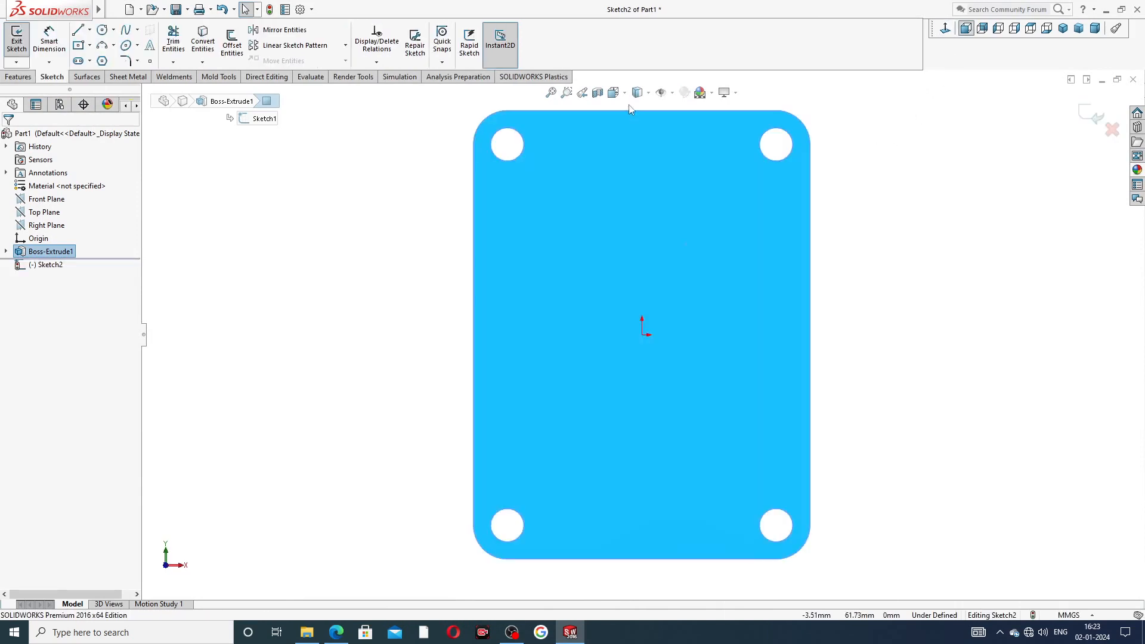
# - Sketch a vertical centerline about 48 mm long upward from the origin and leave the line command
pyautogui.click(91, 30)
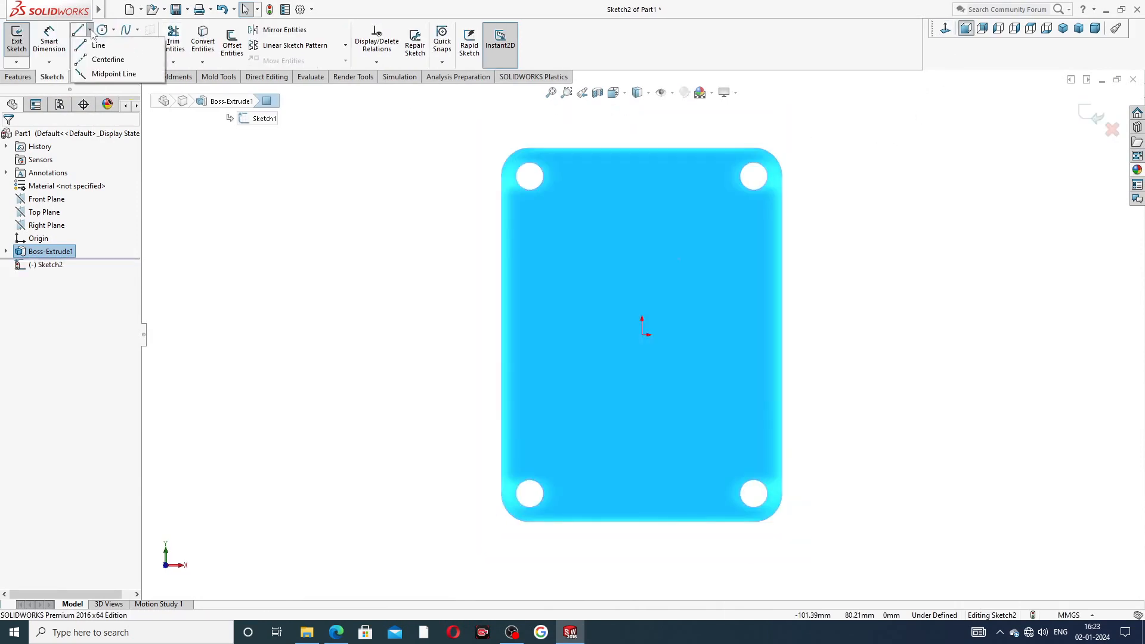
pyautogui.click(108, 59)
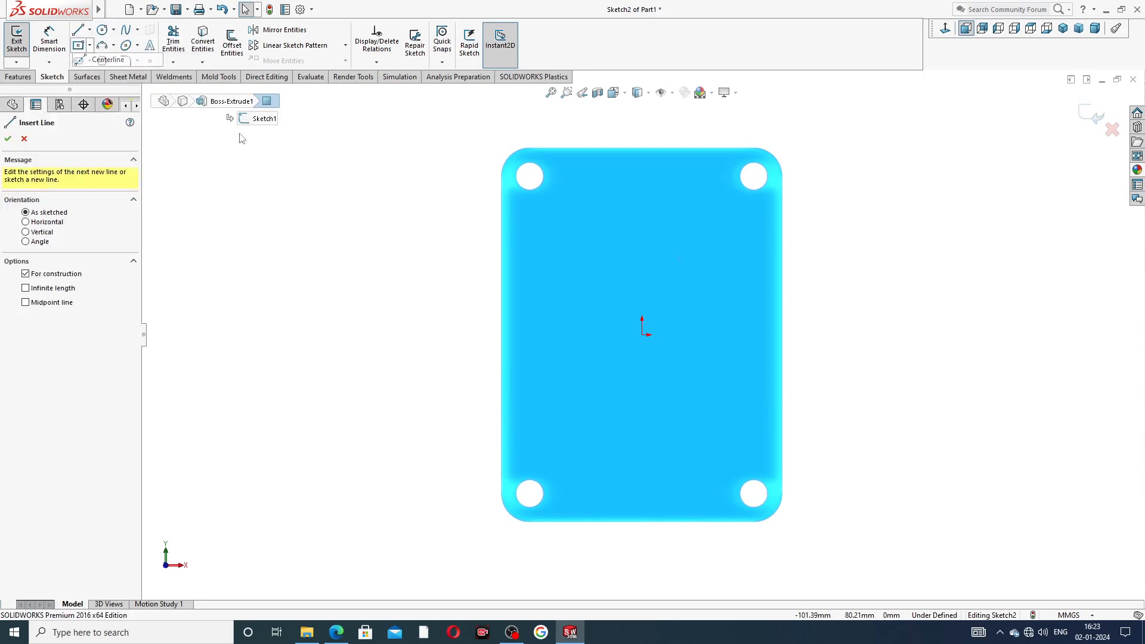
pyautogui.click(643, 334)
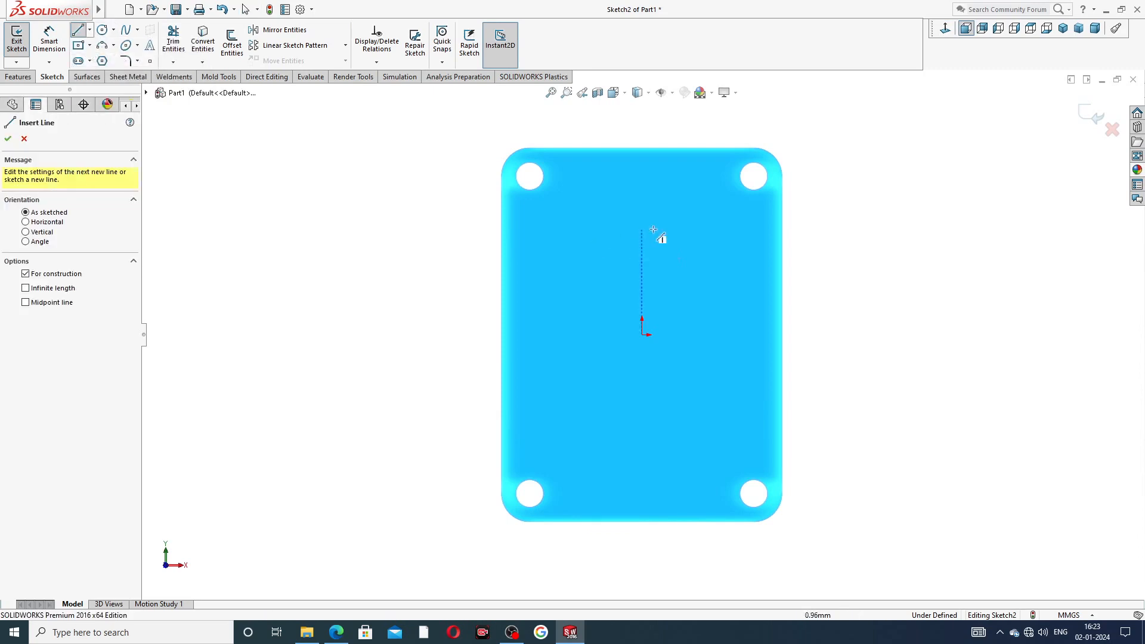
pyautogui.click(642, 191)
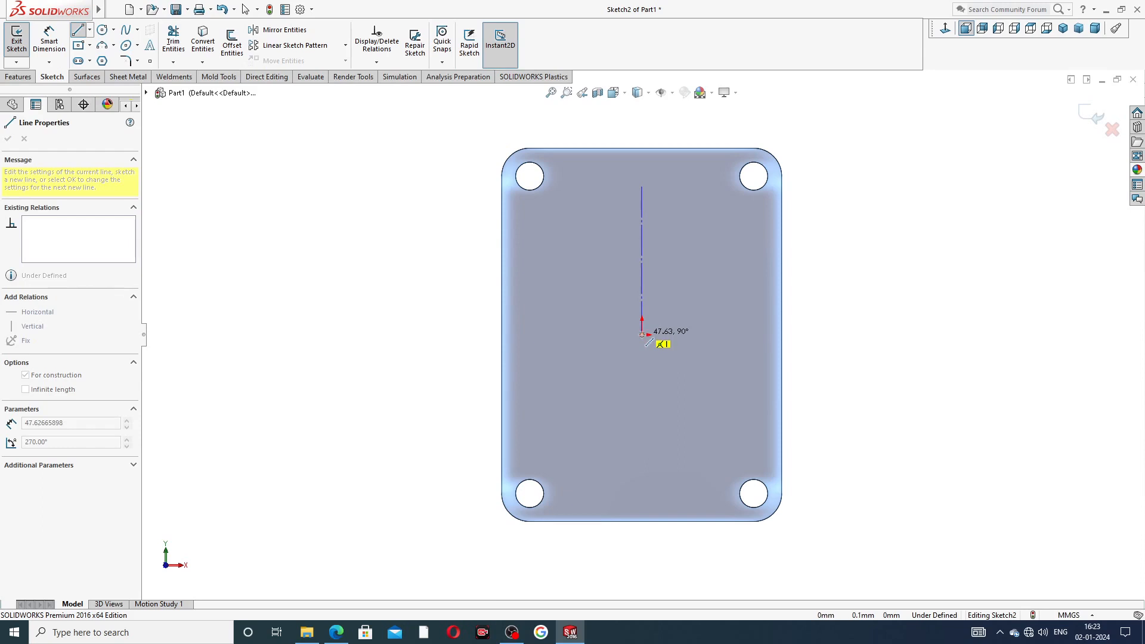
pyautogui.click(642, 335)
pyautogui.rightClick(703, 285)
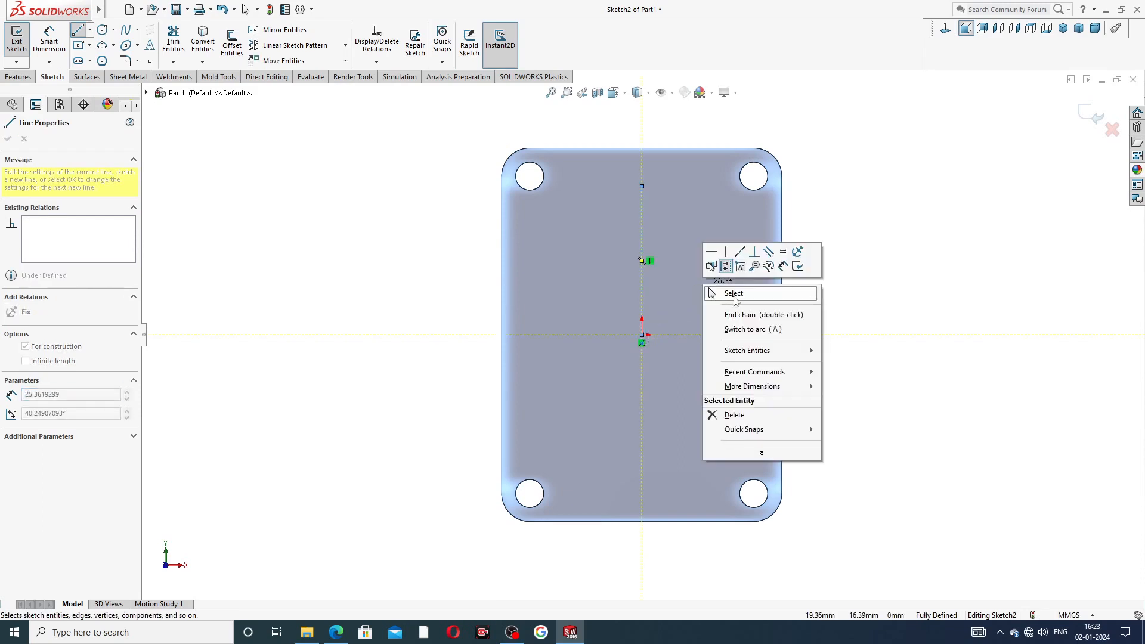
pyautogui.click(734, 294)
# - Sketch a circle of about 31 mm radius centered on the centerline, about 19.5 mm above the origin
pyautogui.click(102, 30)
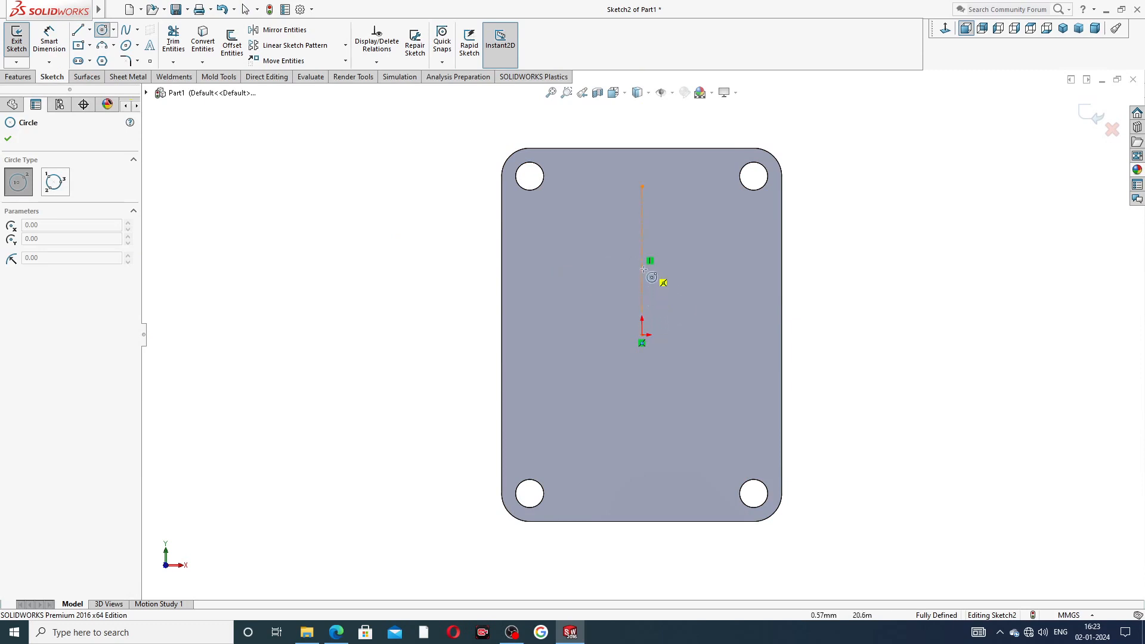
pyautogui.click(642, 275)
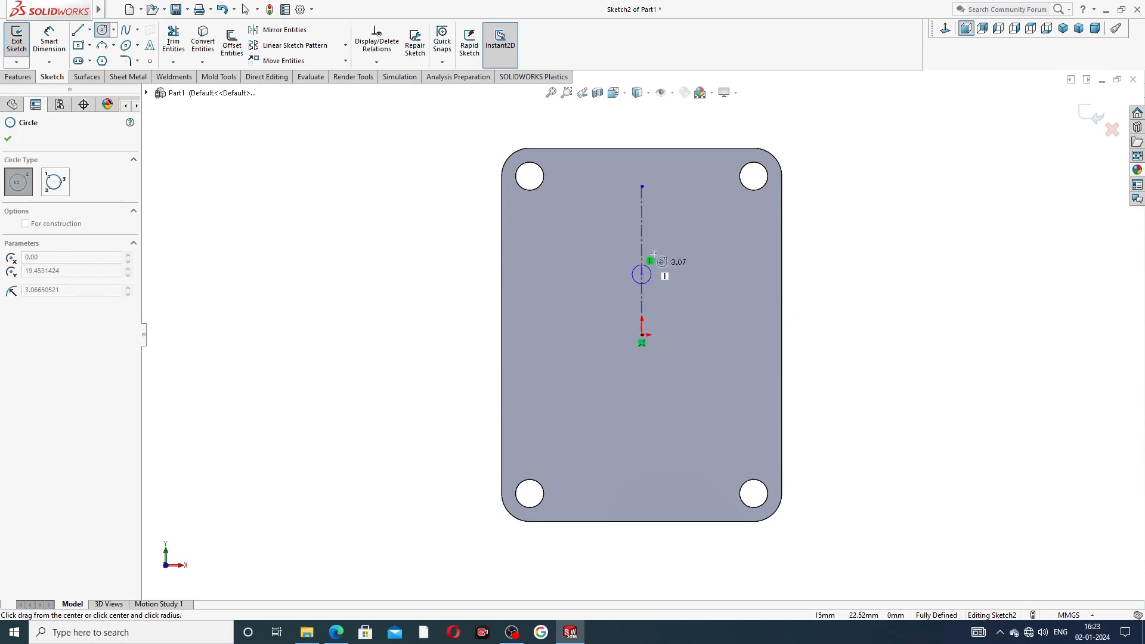
pyautogui.click(691, 193)
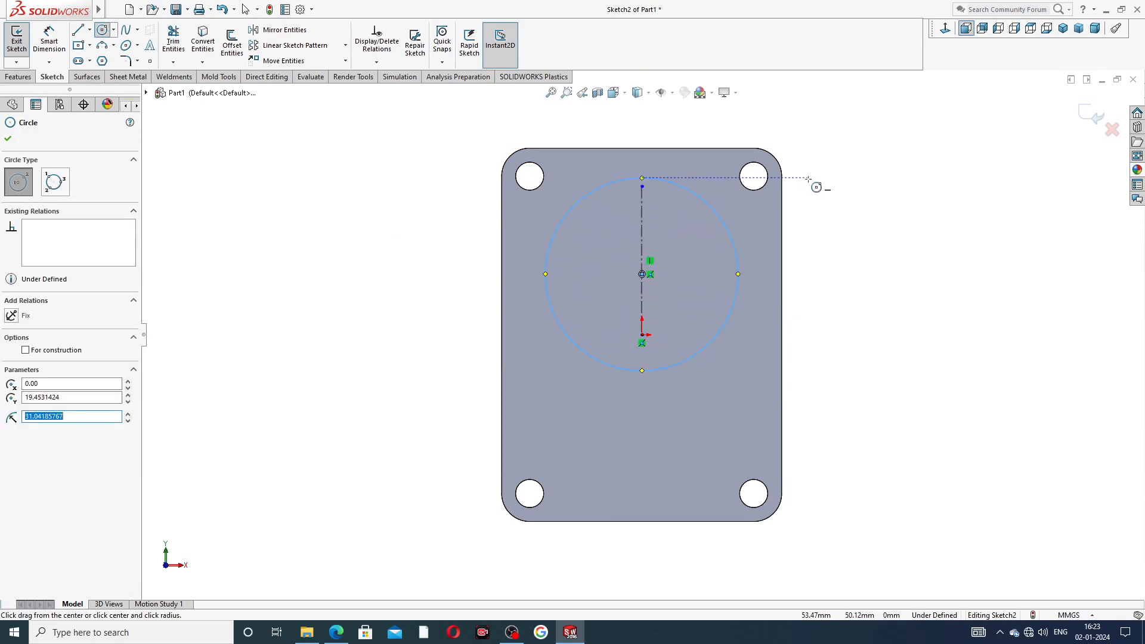
pyautogui.rightClick(814, 183)
pyautogui.click(836, 188)
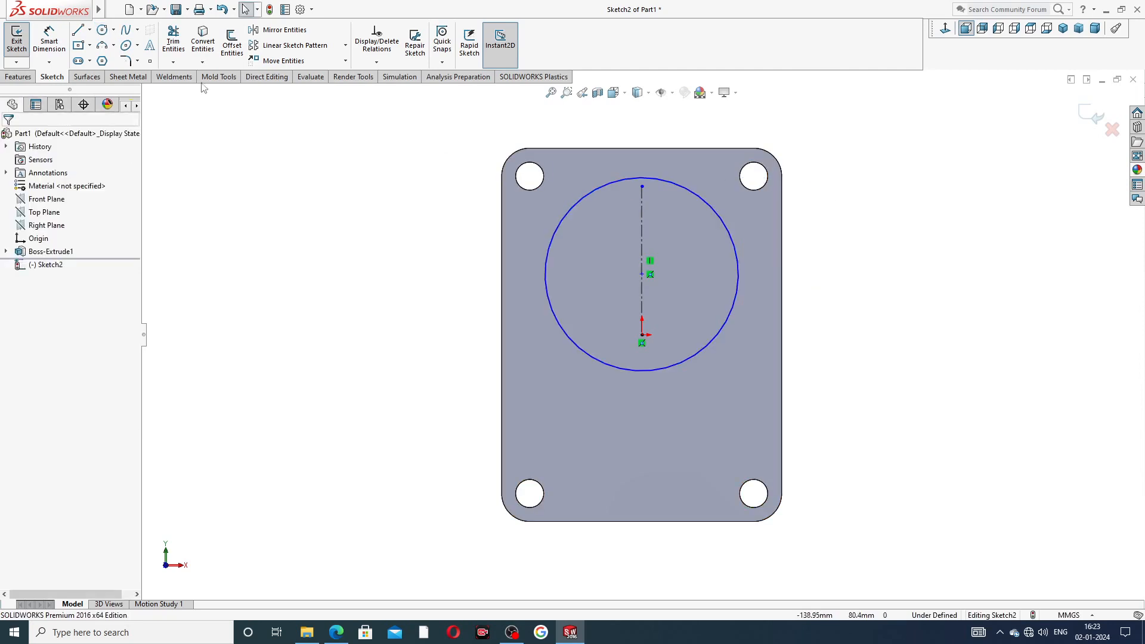
# - Check the drawing in Edge and dimension the circle's center 15.5 mm vertically from the origin in SOLIDWORKS
pyautogui.click(49, 39)
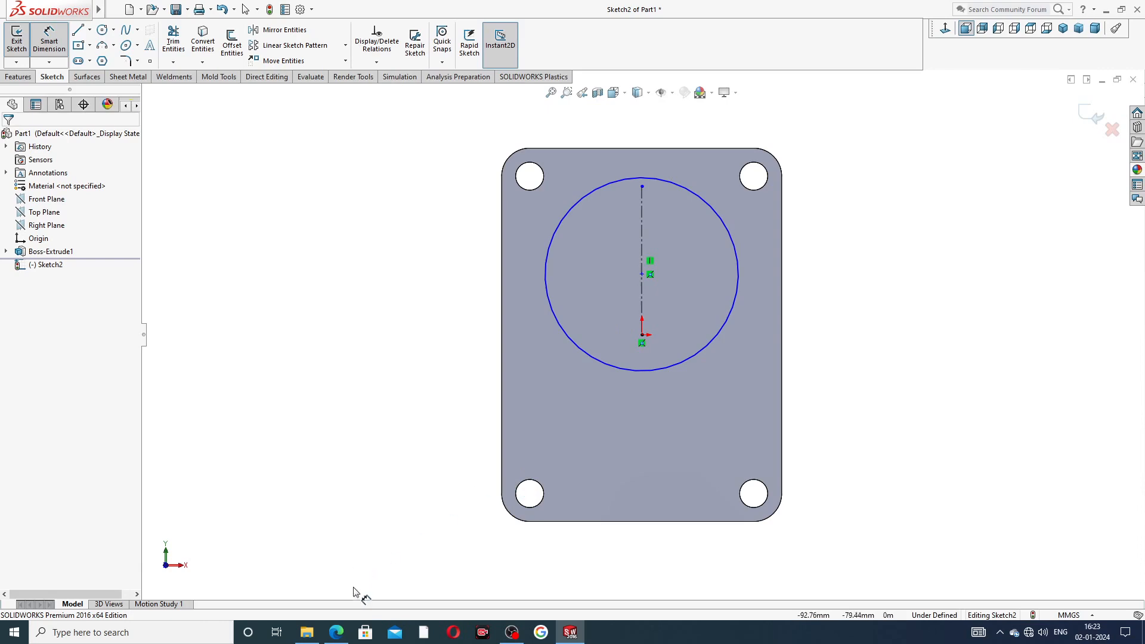
pyautogui.click(336, 632)
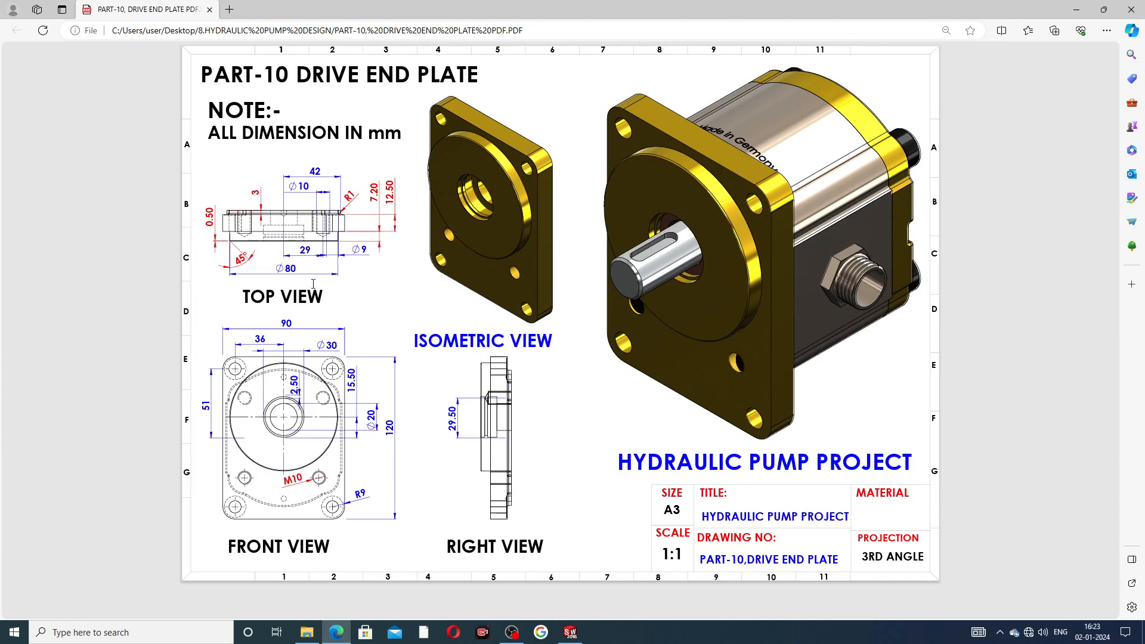
pyautogui.click(337, 632)
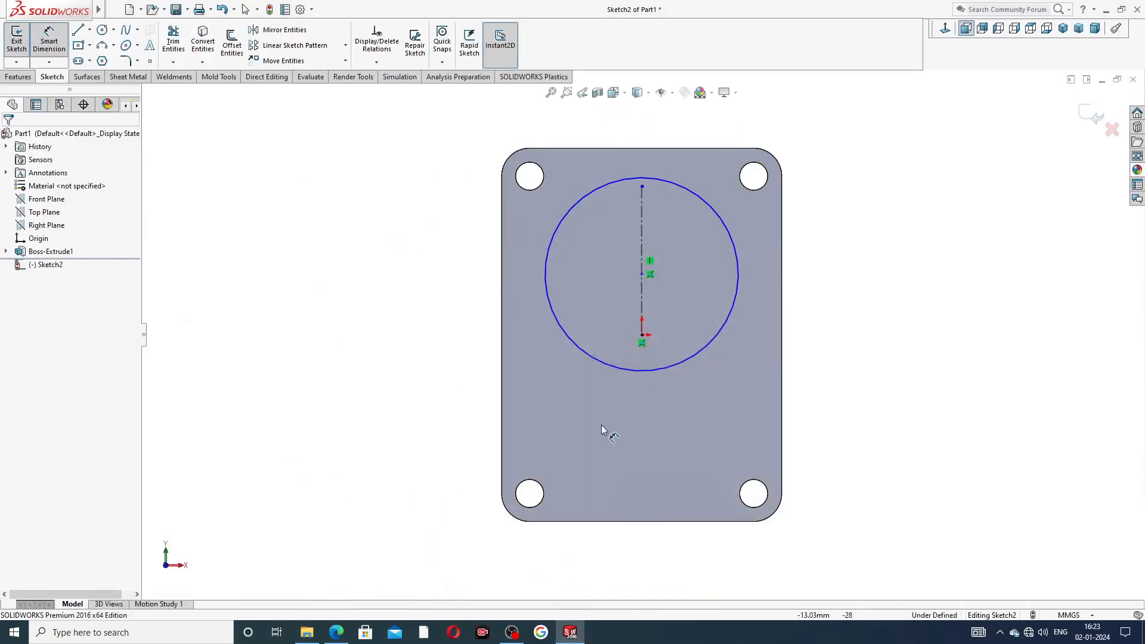
pyautogui.click(642, 274)
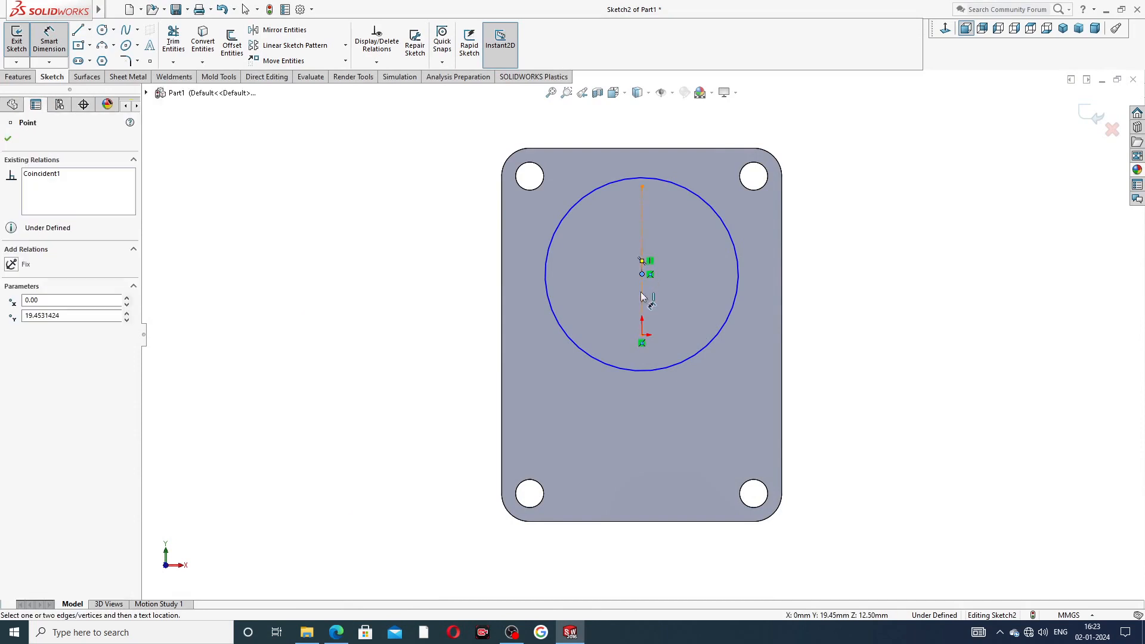
pyautogui.click(642, 338)
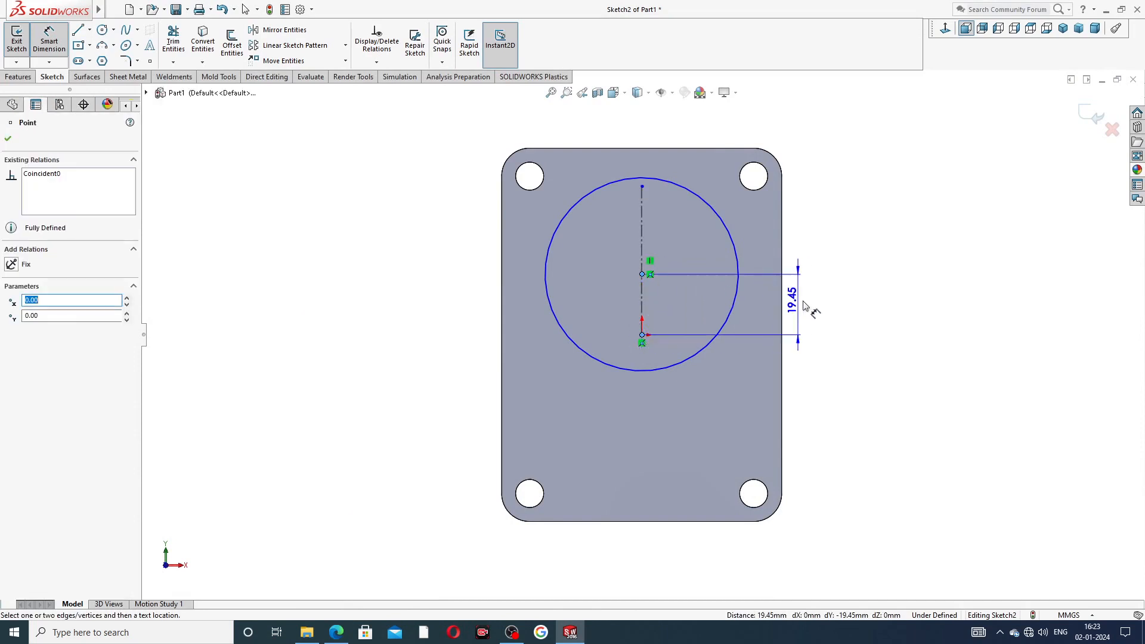
pyautogui.click(812, 307)
pyautogui.write('1')
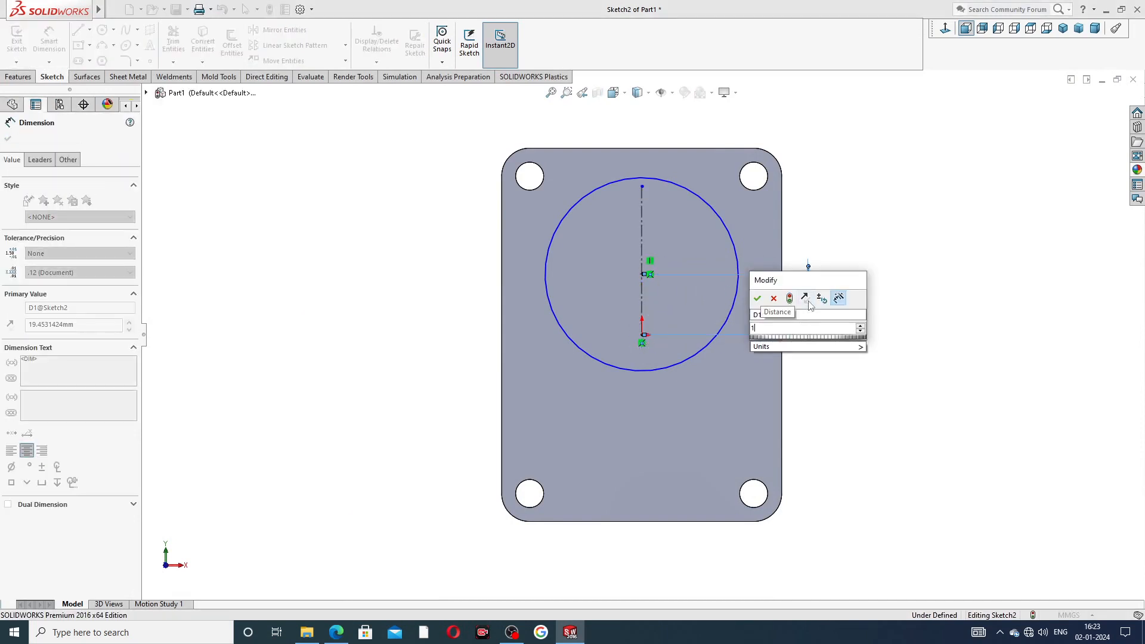
pyautogui.write('5.5')
pyautogui.press('Return')
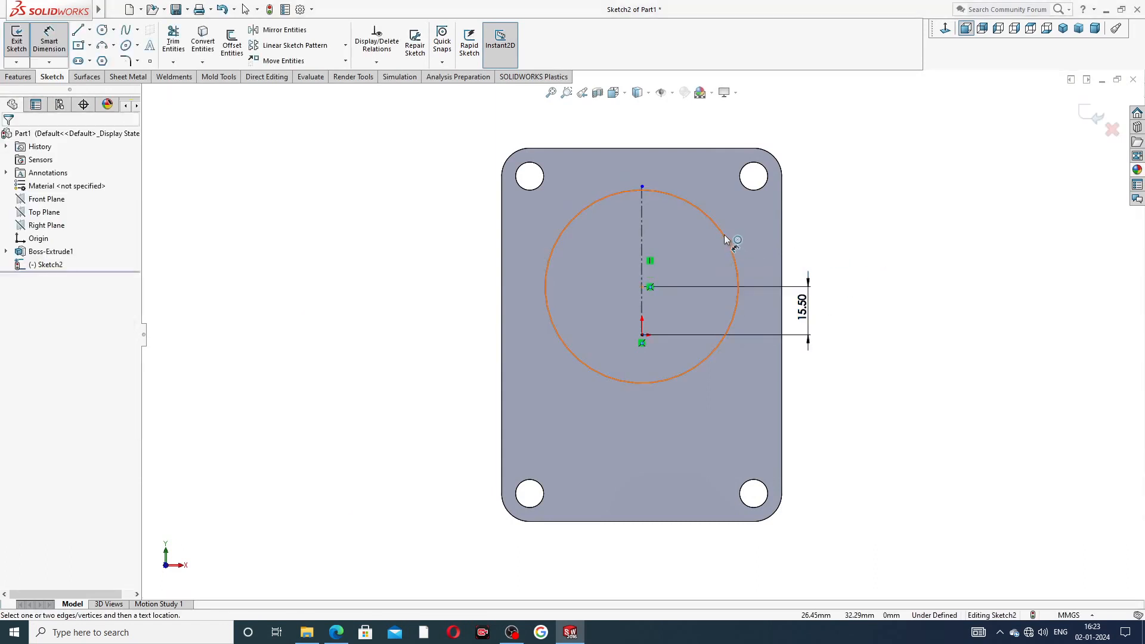
# - Dimension the circle with a diameter of 80 mm and leave the dimensioning command
pyautogui.click(729, 238)
pyautogui.click(805, 149)
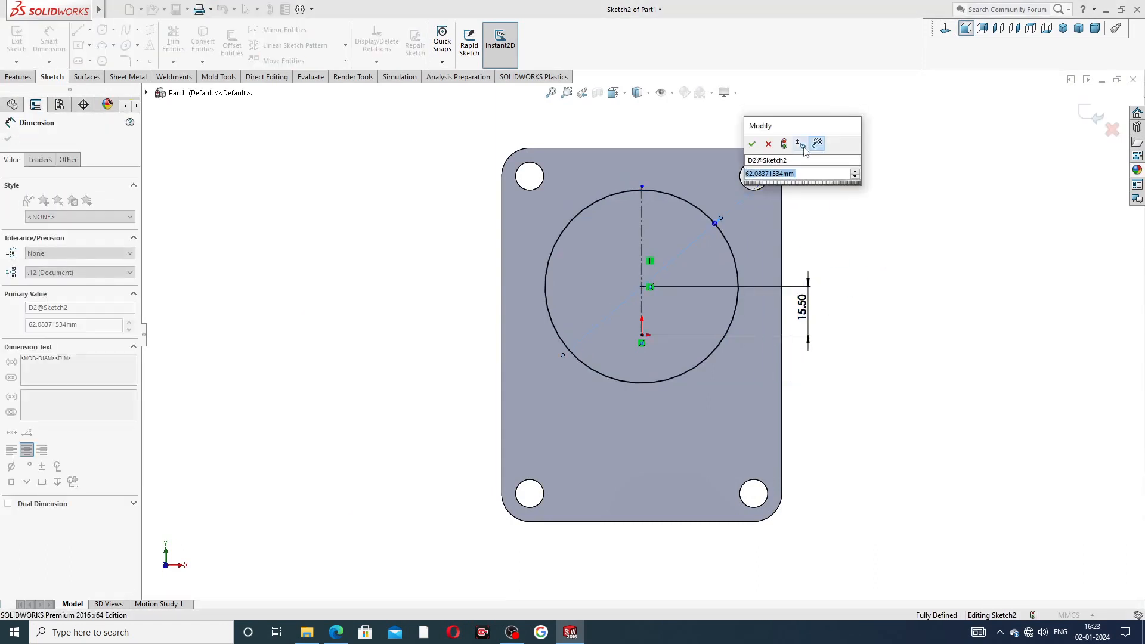
pyautogui.write('80')
pyautogui.press('Return')
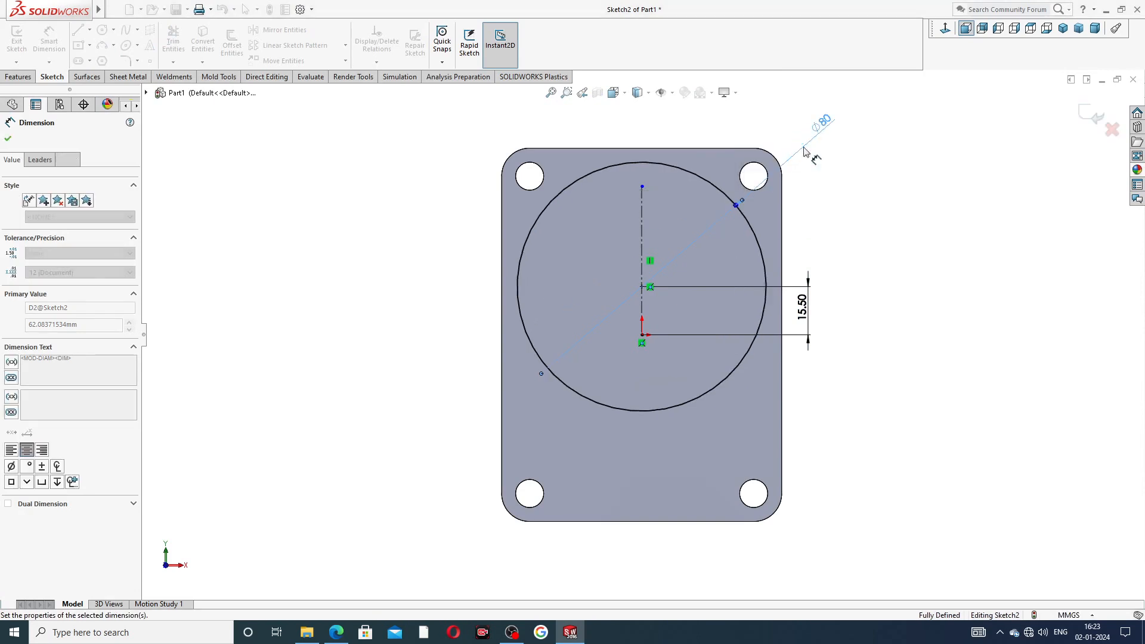
pyautogui.rightClick(896, 157)
pyautogui.click(931, 177)
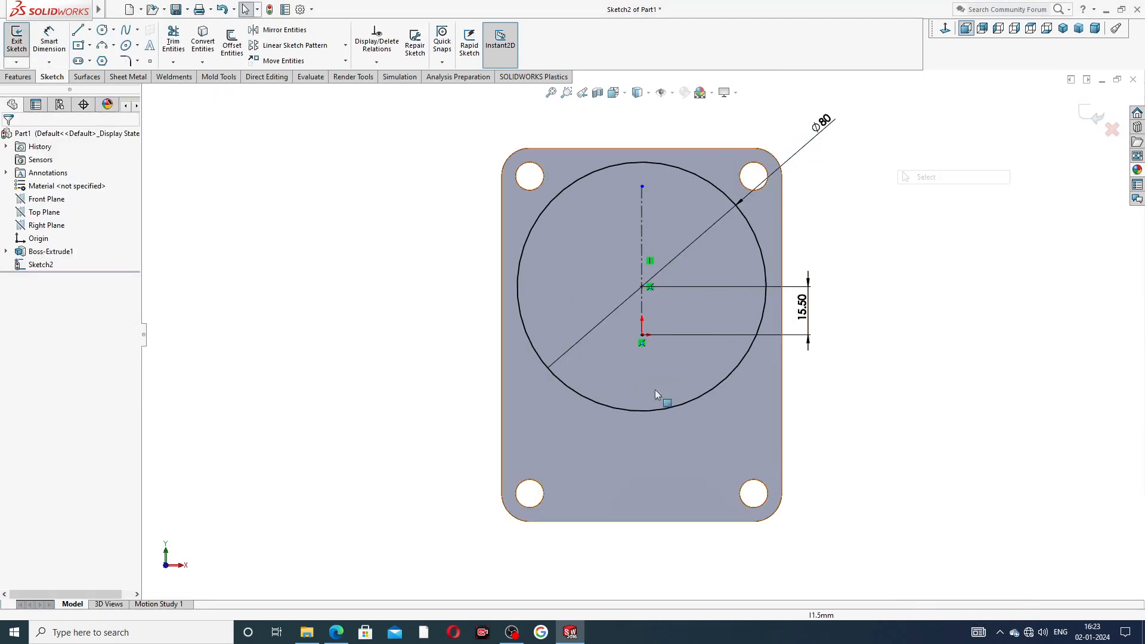
# - Check the round boss height on the drawing in Edge and extrude the circle in SOLIDWORKS as a blind boss 7.2 mm deep
pyautogui.click(336, 632)
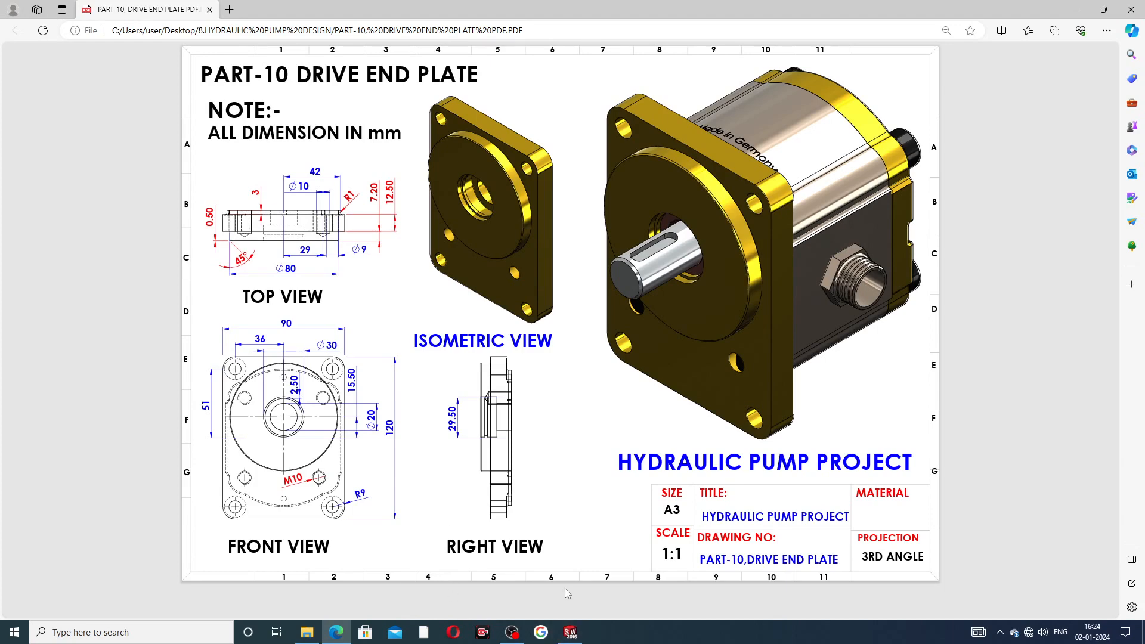
pyautogui.click(570, 631)
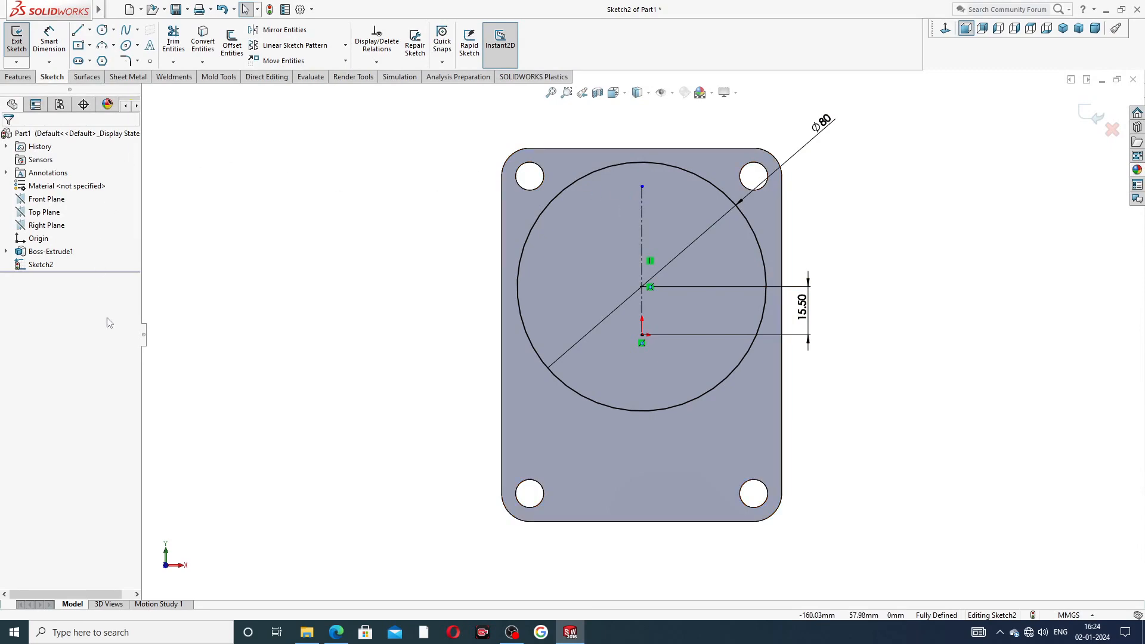
pyautogui.click(336, 633)
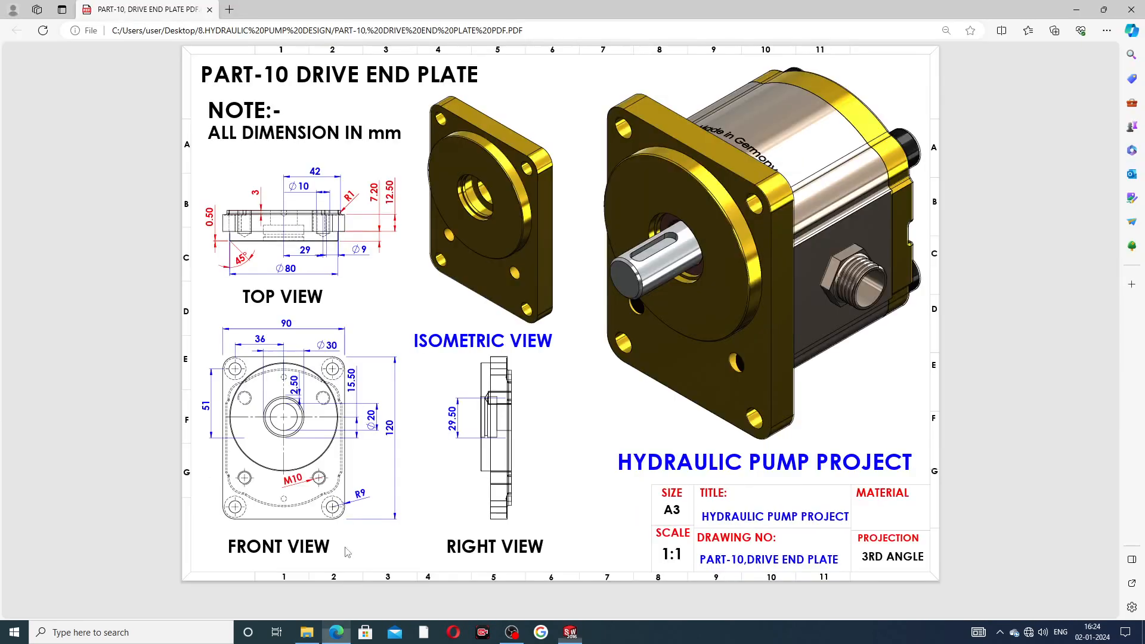
pyautogui.rightClick(337, 633)
pyautogui.click(416, 416)
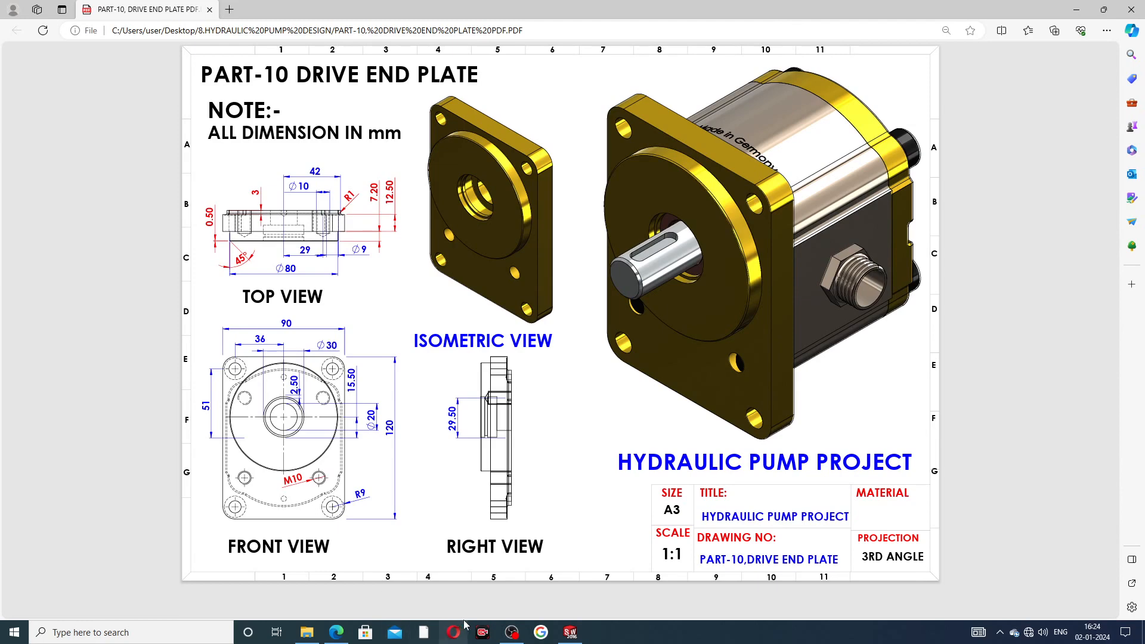
pyautogui.click(570, 633)
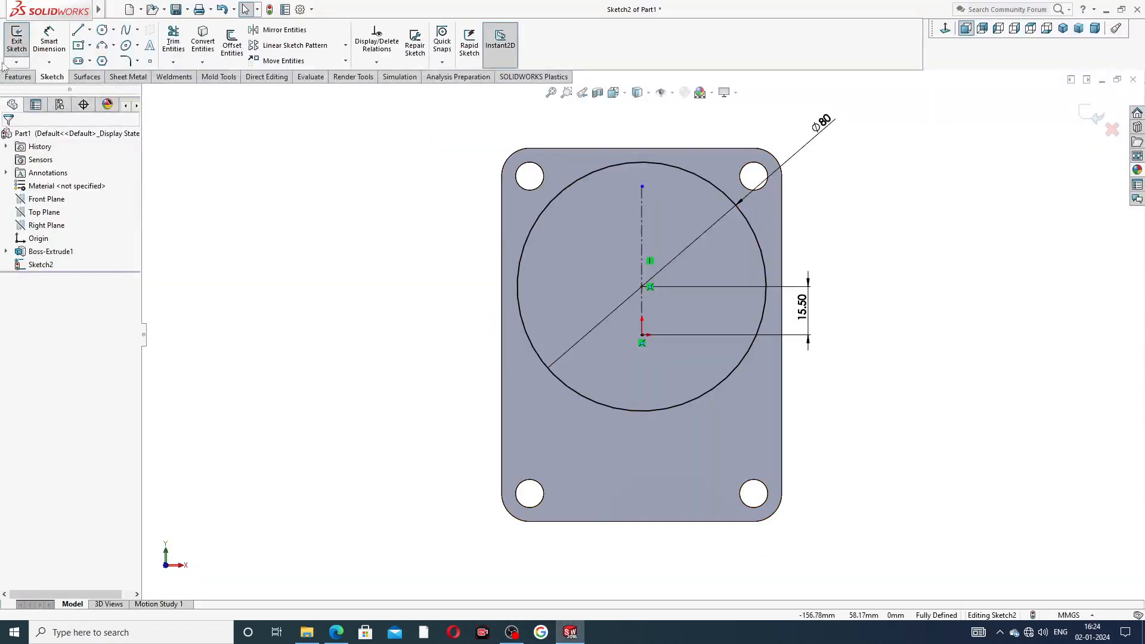
pyautogui.click(18, 77)
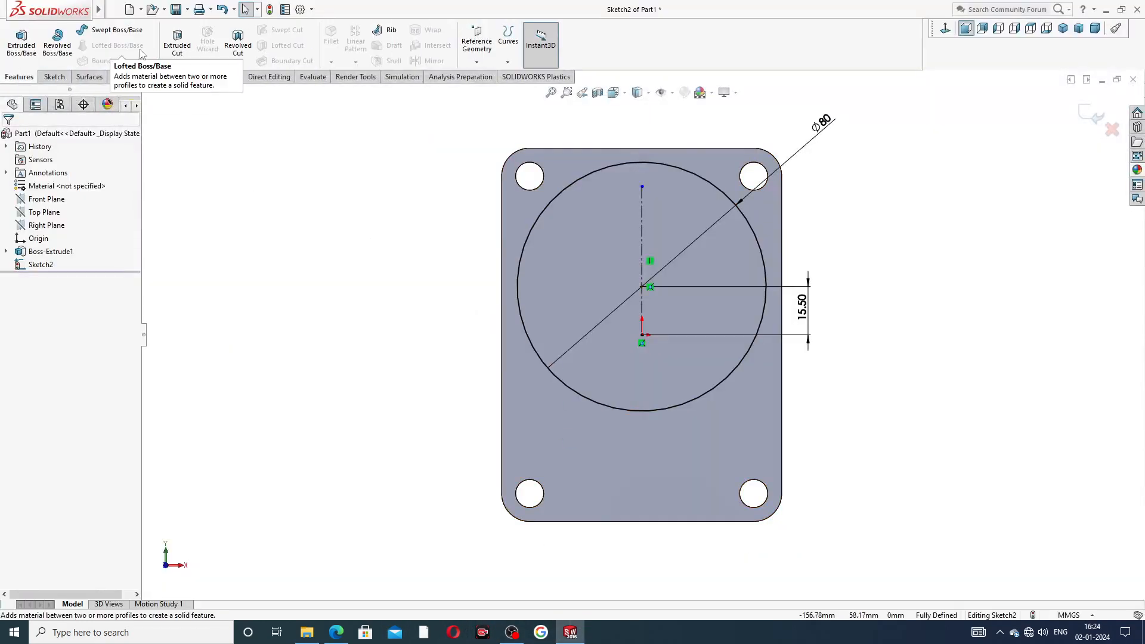
pyautogui.click(21, 41)
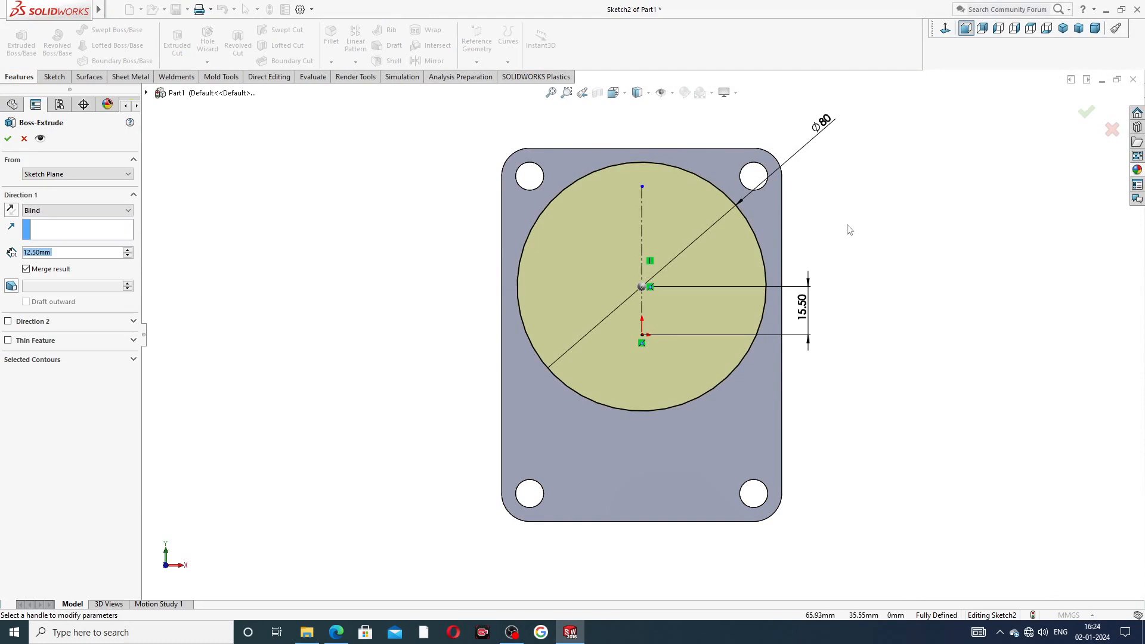
pyautogui.moveTo(441, 173); pyautogui.dragTo(765, 233, button='middle')
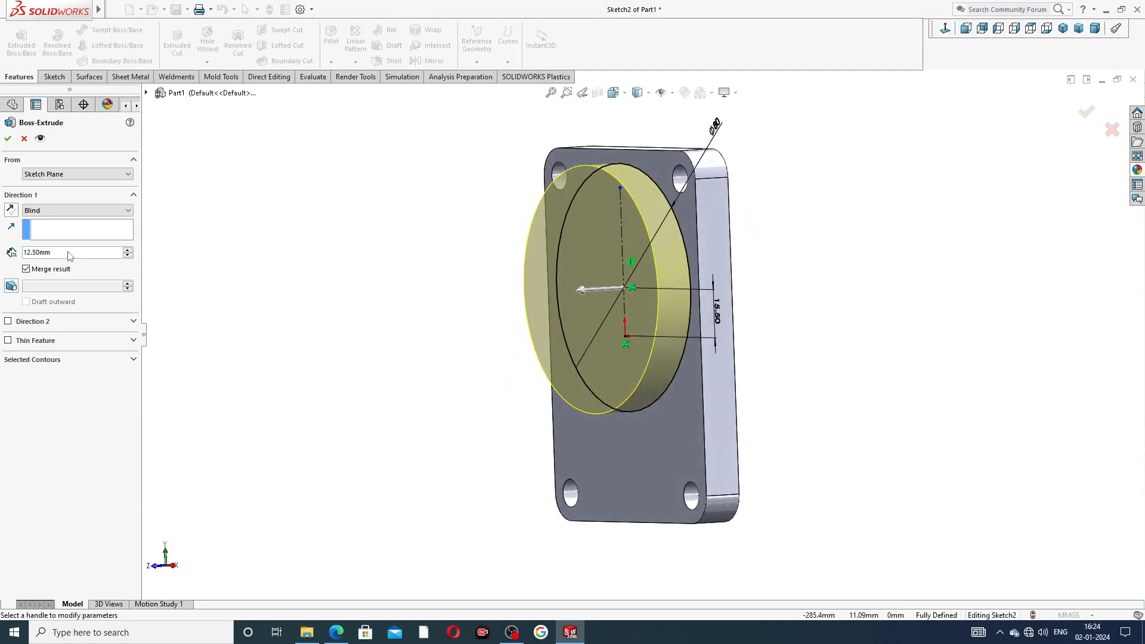
pyautogui.write('7')
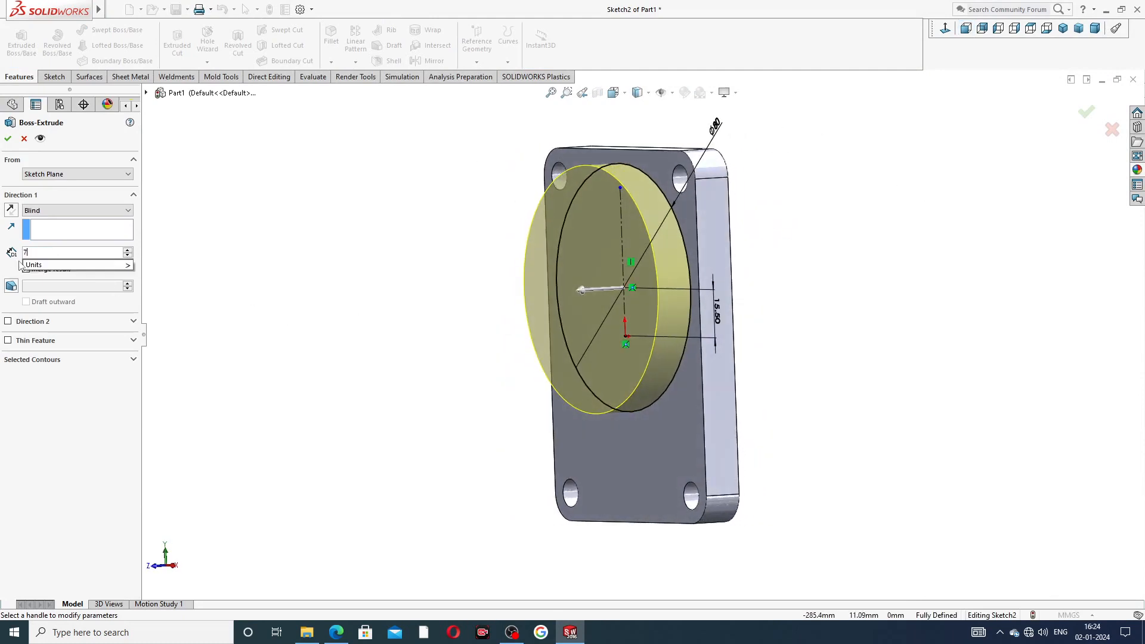
pyautogui.write('.2')
pyautogui.press('Return')
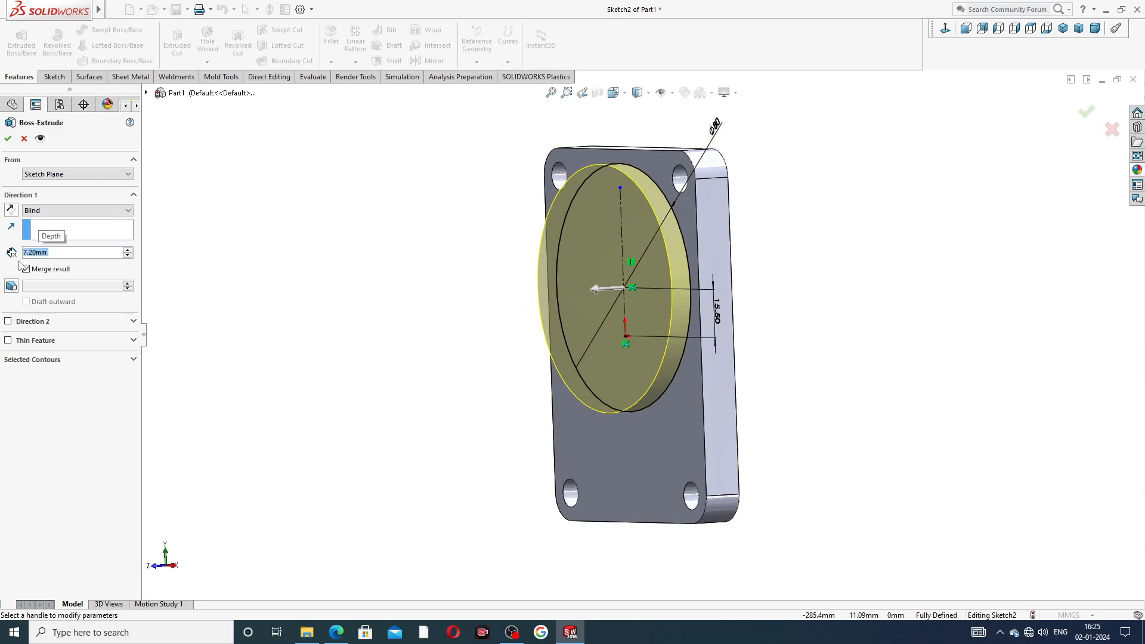
pyautogui.click(9, 140)
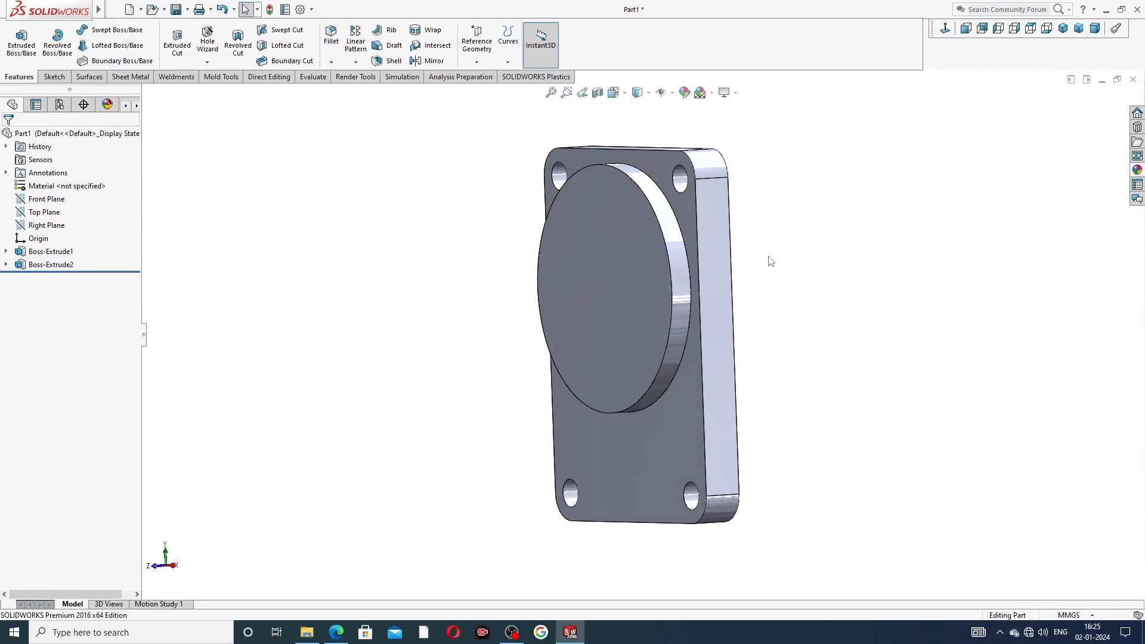
# - Start a sketch on the round boss's front face and draw a circle of about 11.6 mm radius concentric with the boss
pyautogui.moveTo(769, 257); pyautogui.dragTo(877, 225, button='middle')
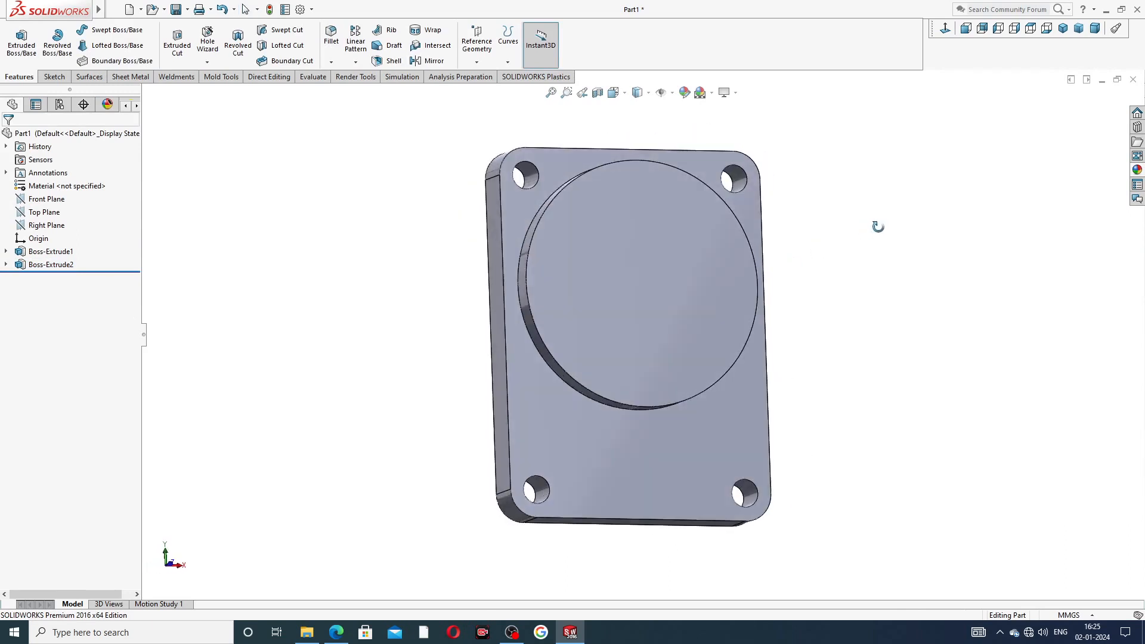
pyautogui.click(667, 257)
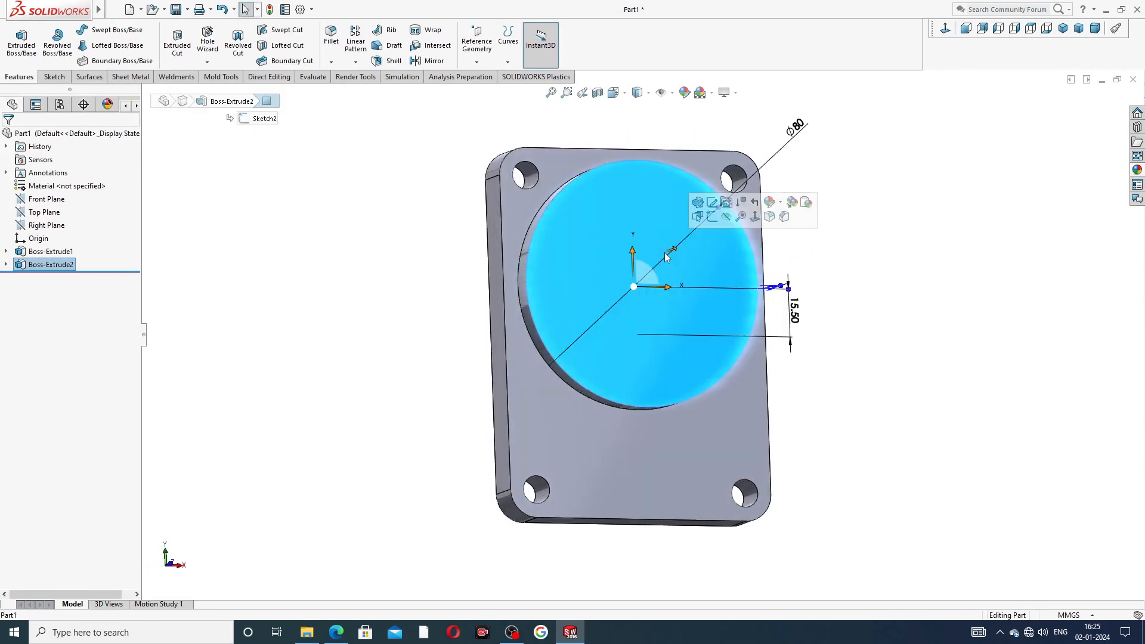
pyautogui.click(712, 217)
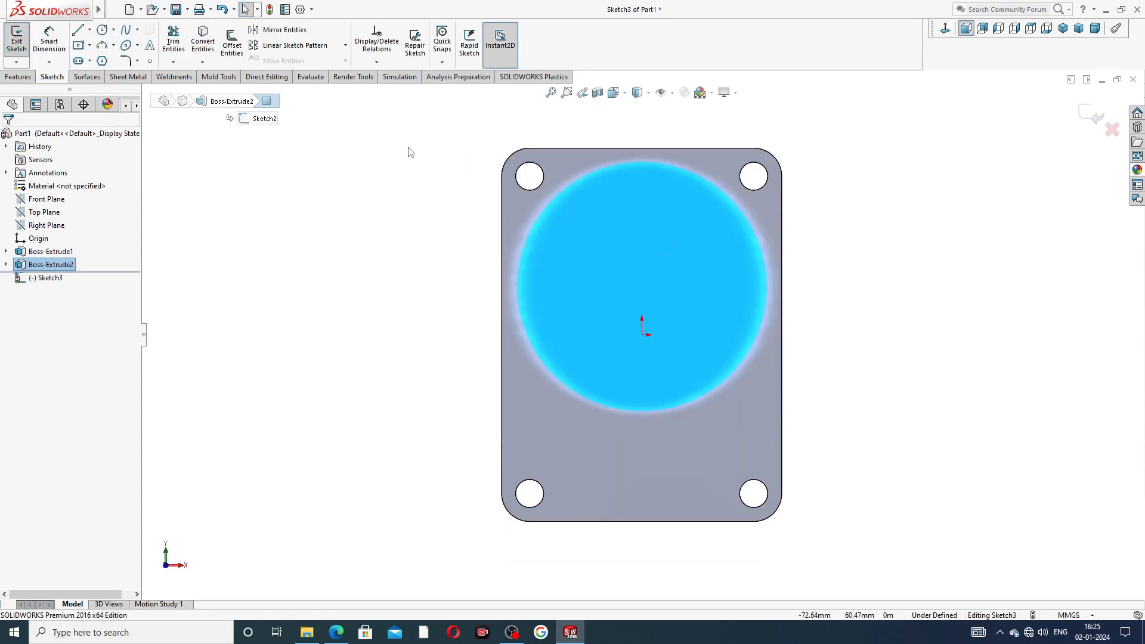
pyautogui.click(102, 29)
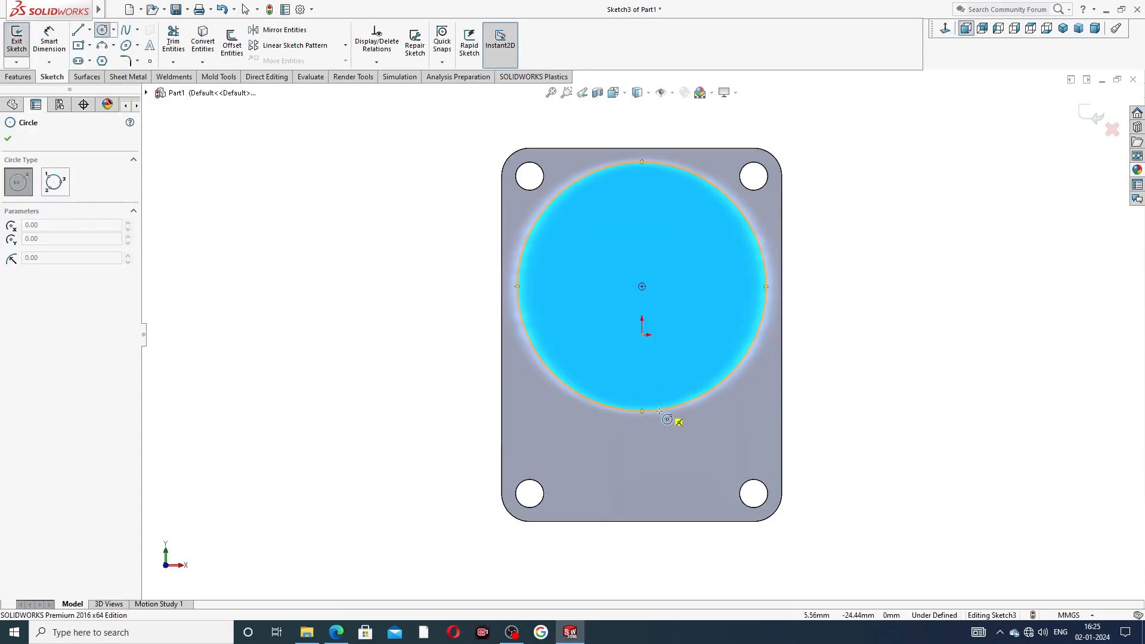
pyautogui.click(642, 287)
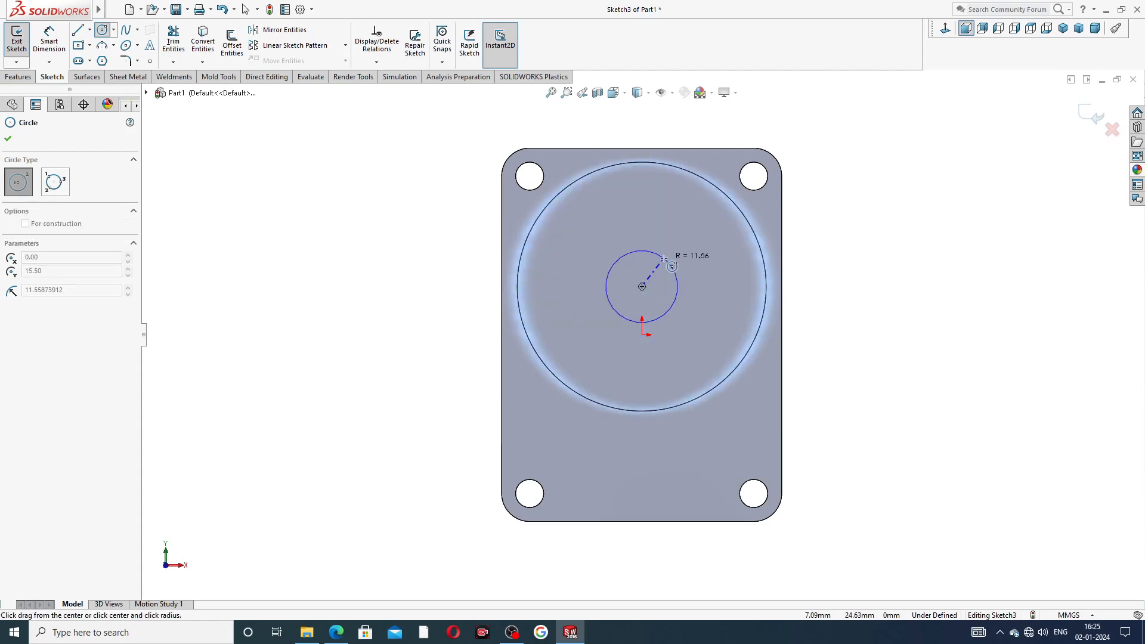
pyautogui.rightClick(850, 185)
pyautogui.click(866, 194)
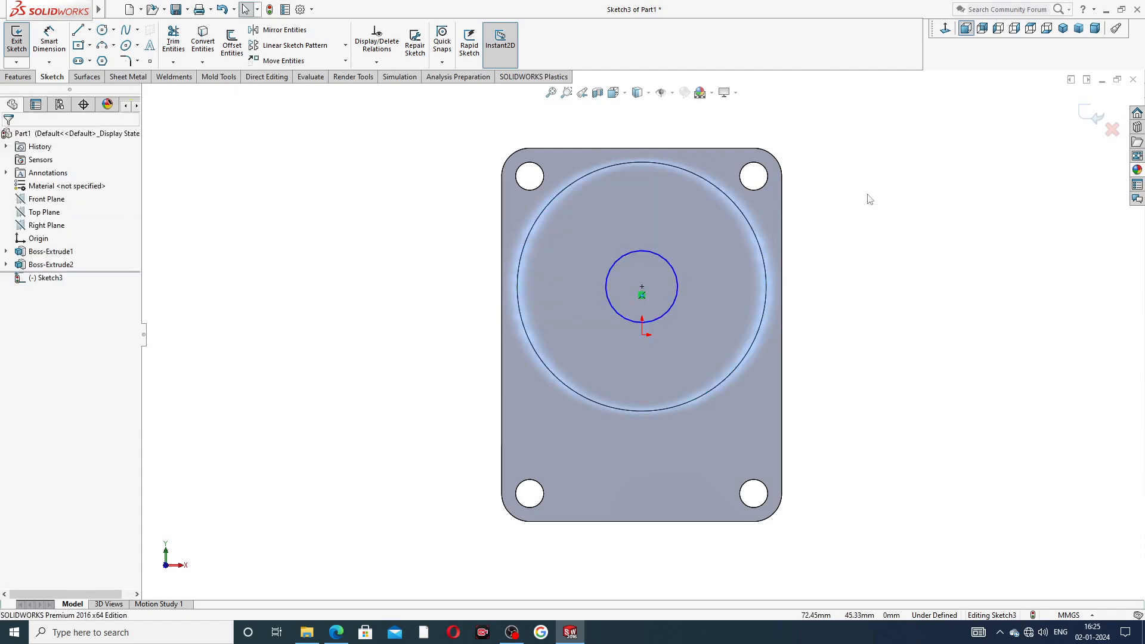
# - Check the bore size on the drawing in Edge and dimension the circle in SOLIDWORKS with a diameter of 20 mm
pyautogui.click(336, 632)
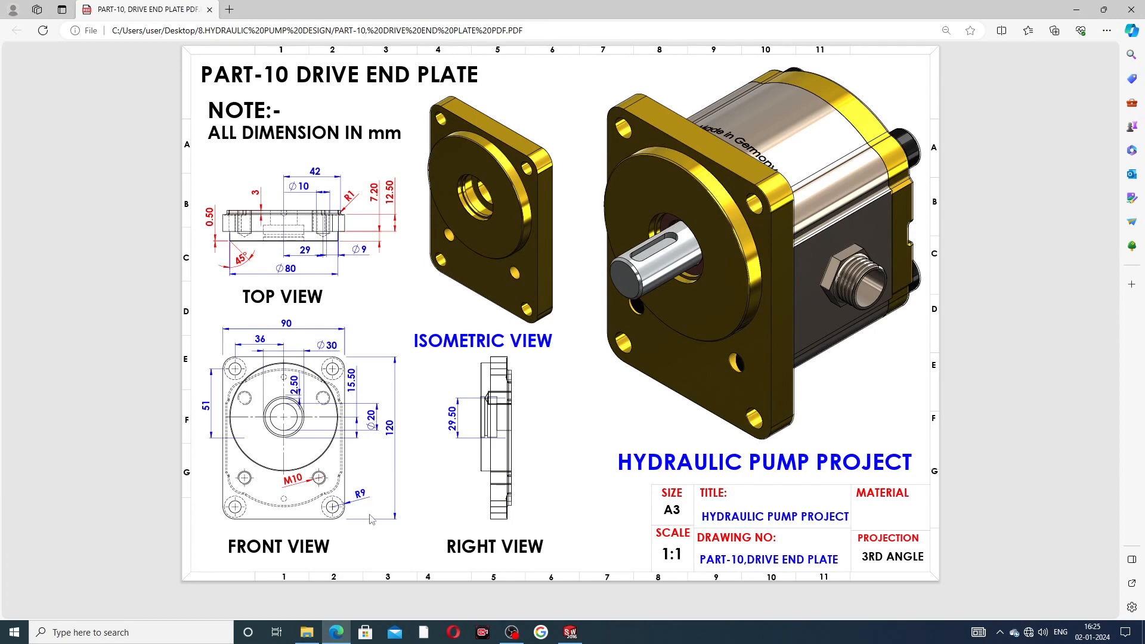
pyautogui.click(339, 633)
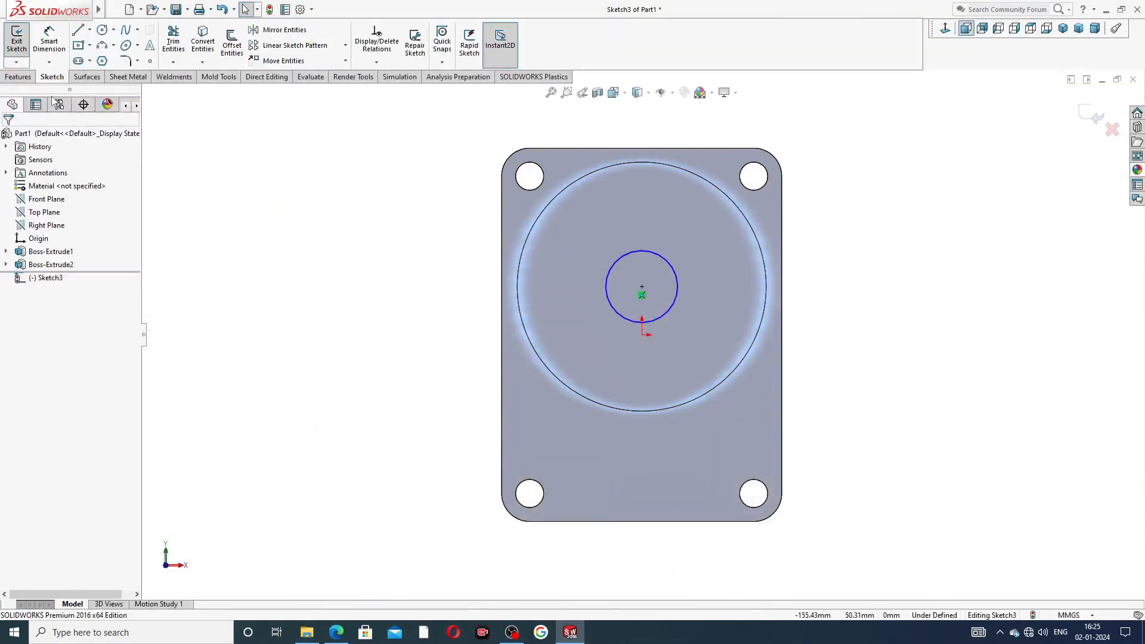
pyautogui.click(49, 39)
pyautogui.click(642, 252)
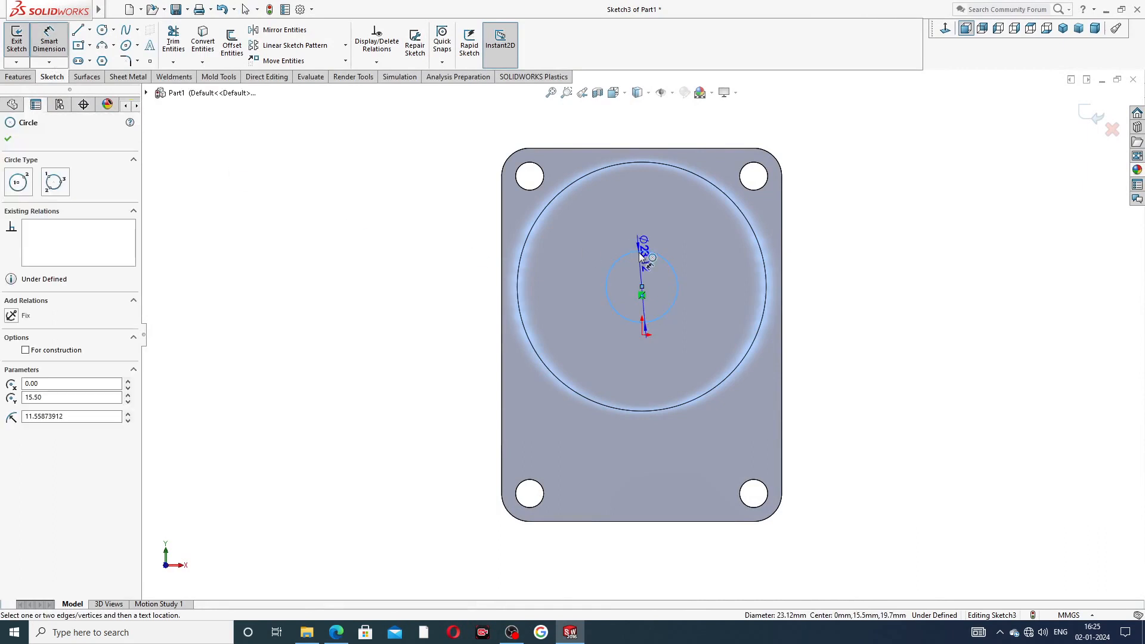
pyautogui.click(618, 223)
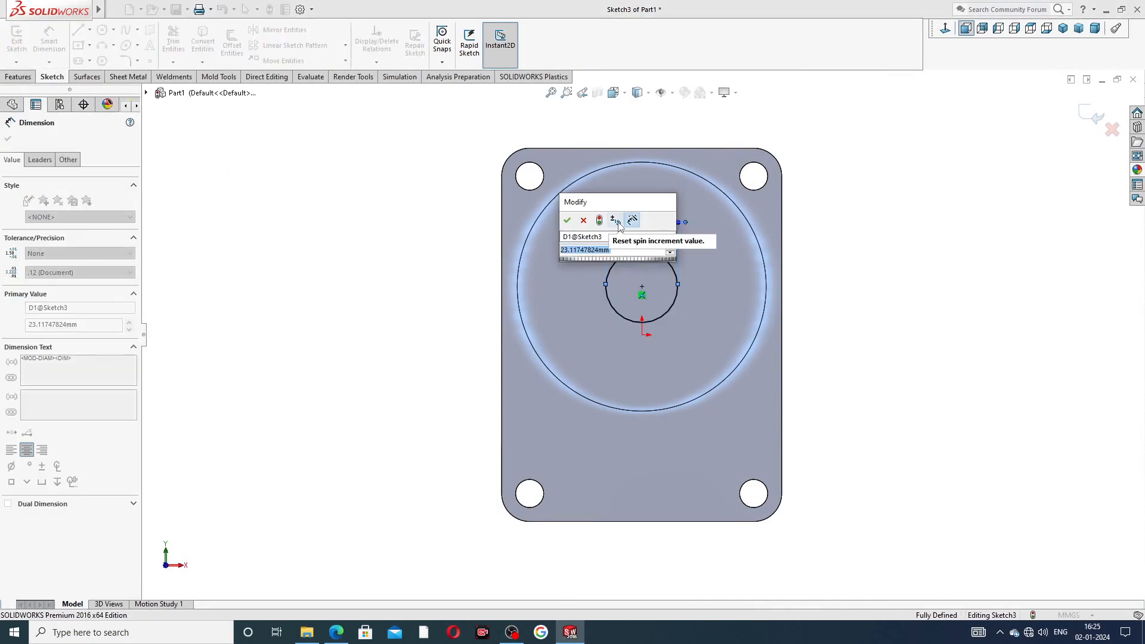
pyautogui.write('20')
pyautogui.press('Return')
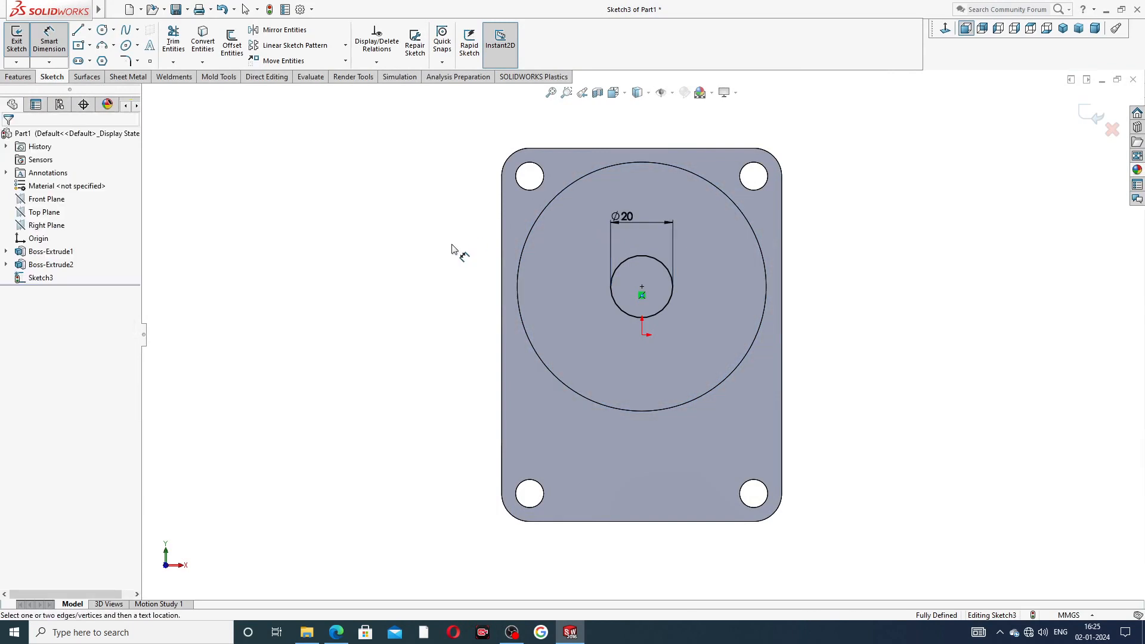
pyautogui.rightClick(430, 230)
pyautogui.click(462, 179)
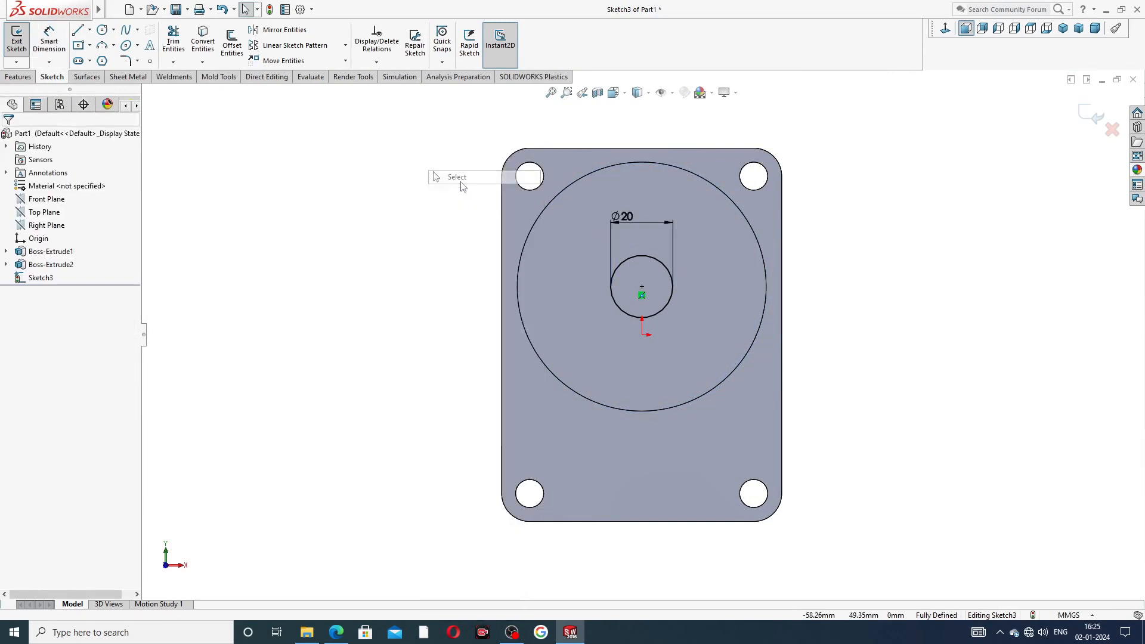
# - Cut the 20 mm circle through the boss and base plate with an Extruded Cut set to Through All
pyautogui.click(18, 76)
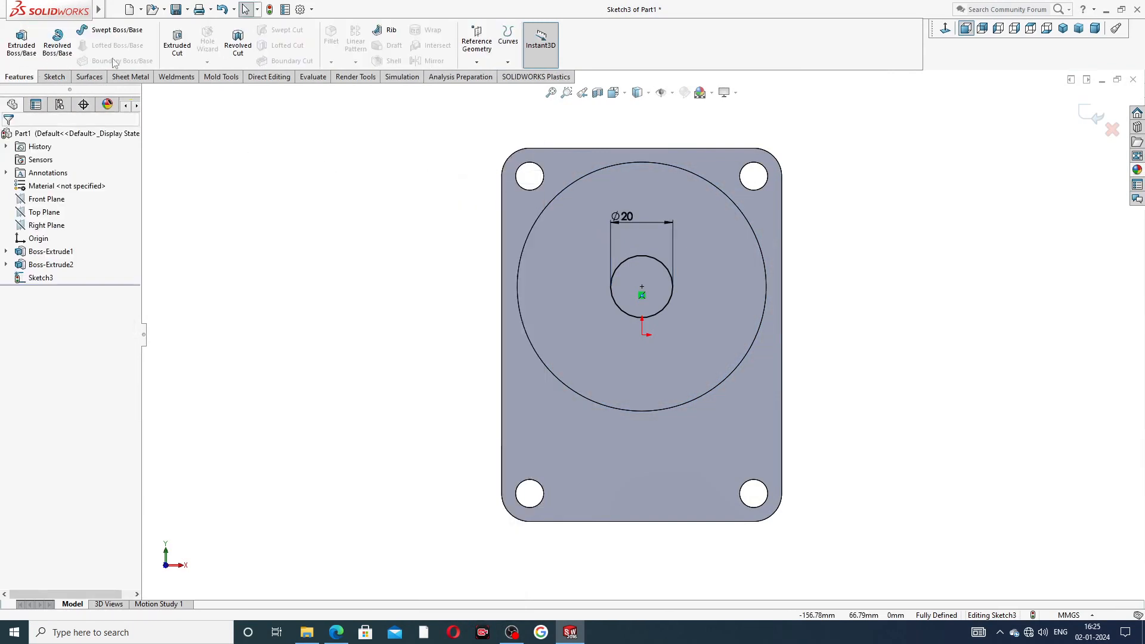
pyautogui.click(167, 53)
pyautogui.click(97, 214)
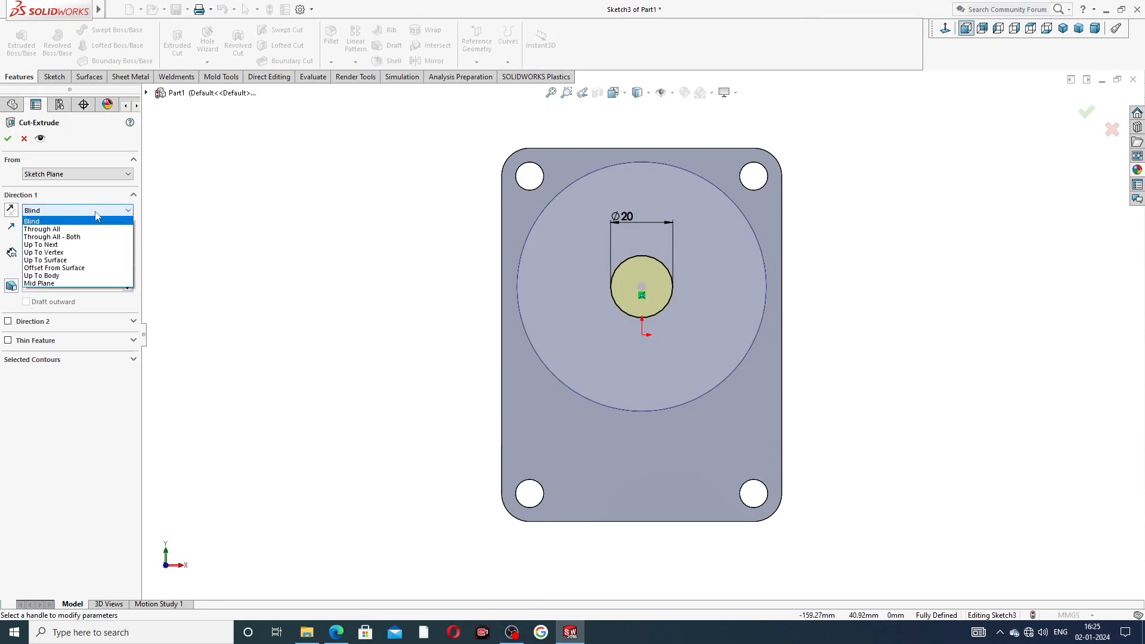
pyautogui.click(42, 229)
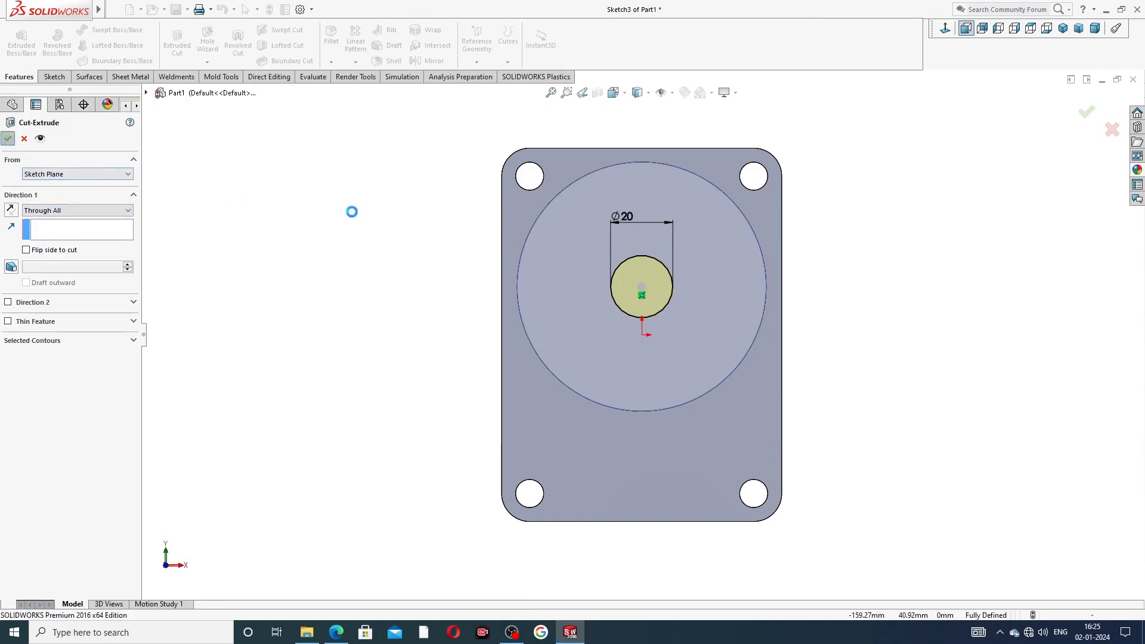
pyautogui.click(918, 271)
pyautogui.moveTo(855, 261); pyautogui.dragTo(779, 320, button='middle')
pyautogui.scroll(1, 808, 292)
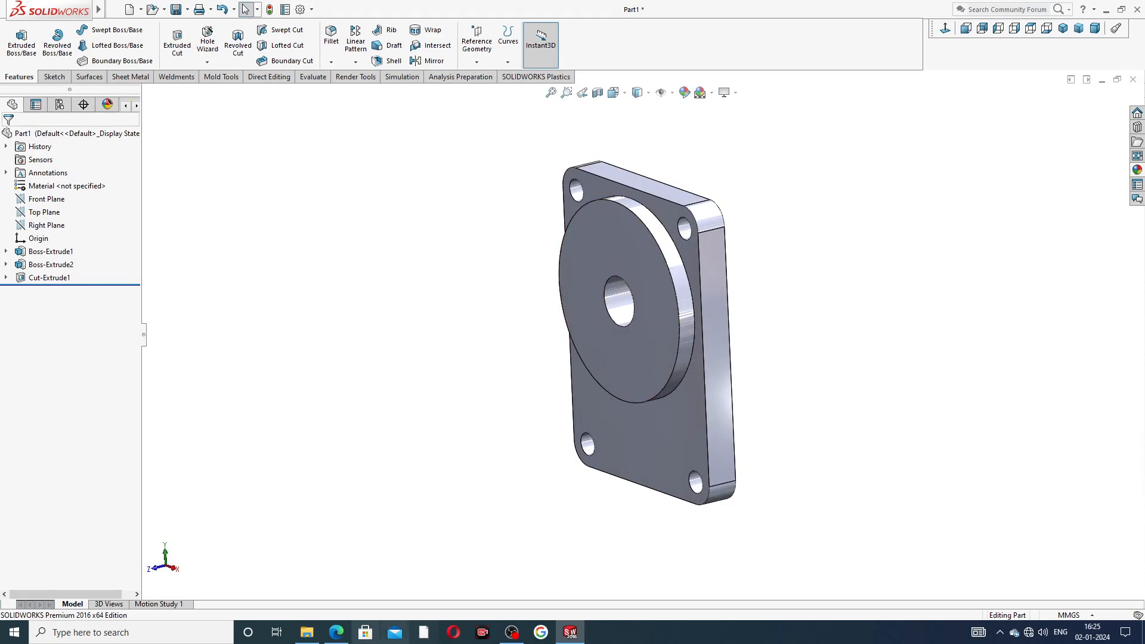
# - Check the drawing in Edge and sketch a circle of about 16.6 mm radius in SOLIDWORKS on the boss's front face, concentric with the bore
pyautogui.click(336, 632)
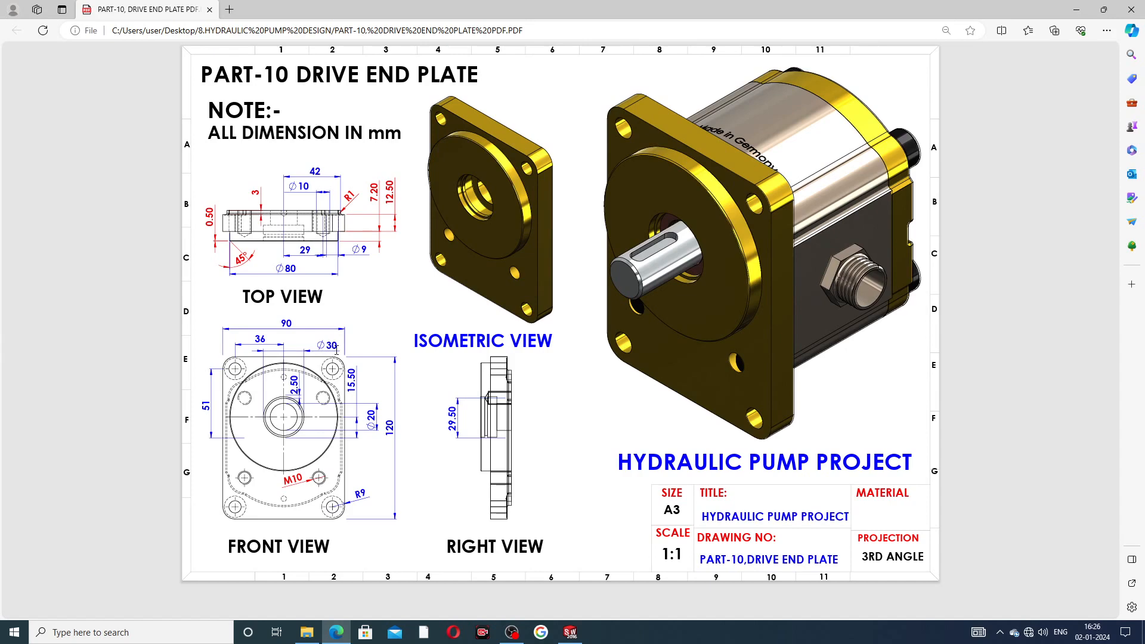
pyautogui.click(335, 633)
pyautogui.click(642, 292)
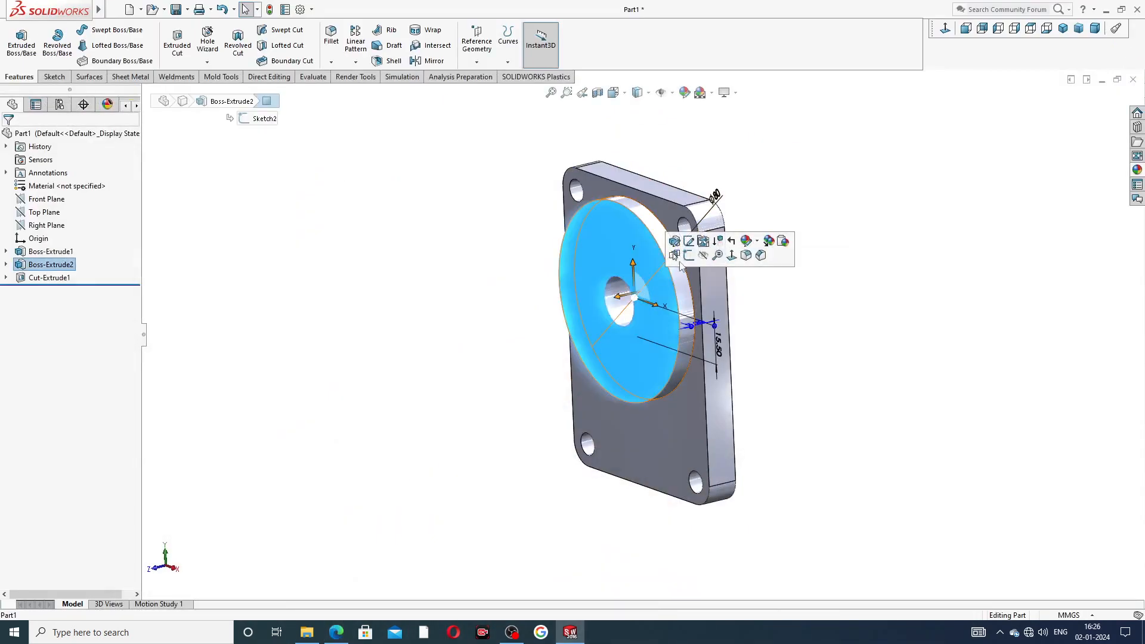
pyautogui.click(673, 253)
pyautogui.click(946, 28)
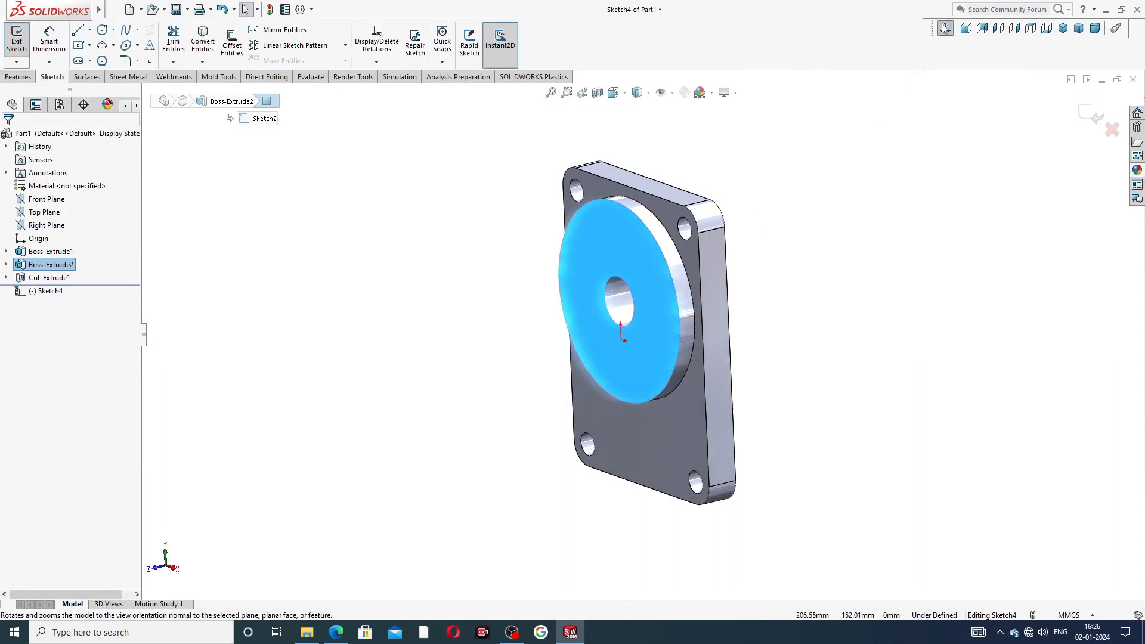
pyautogui.click(103, 30)
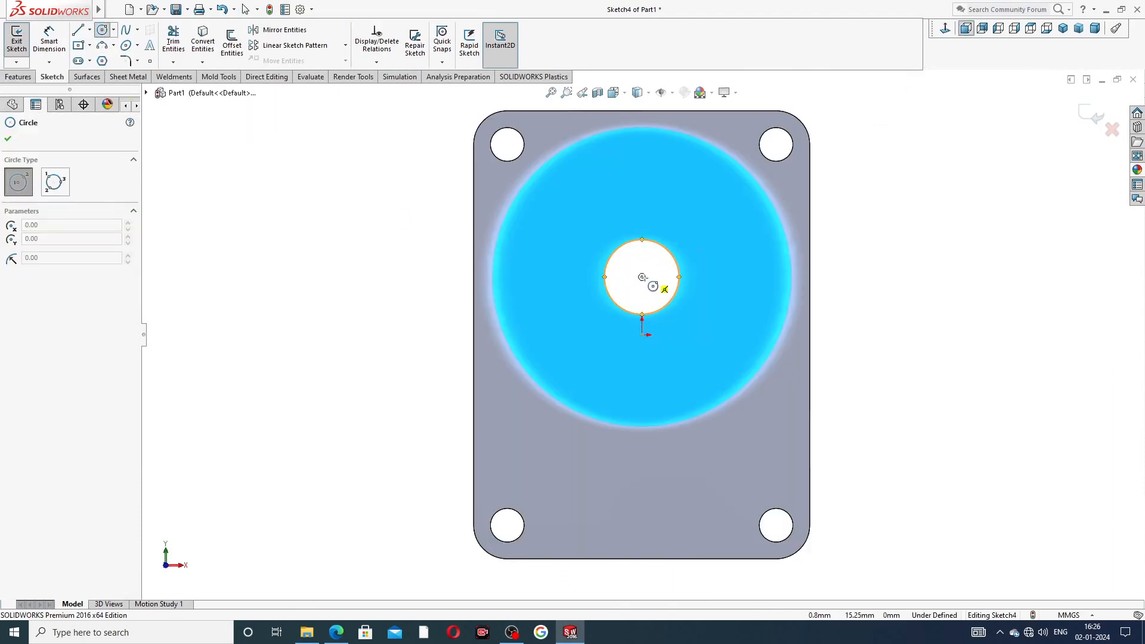
pyautogui.click(643, 278)
pyautogui.click(665, 220)
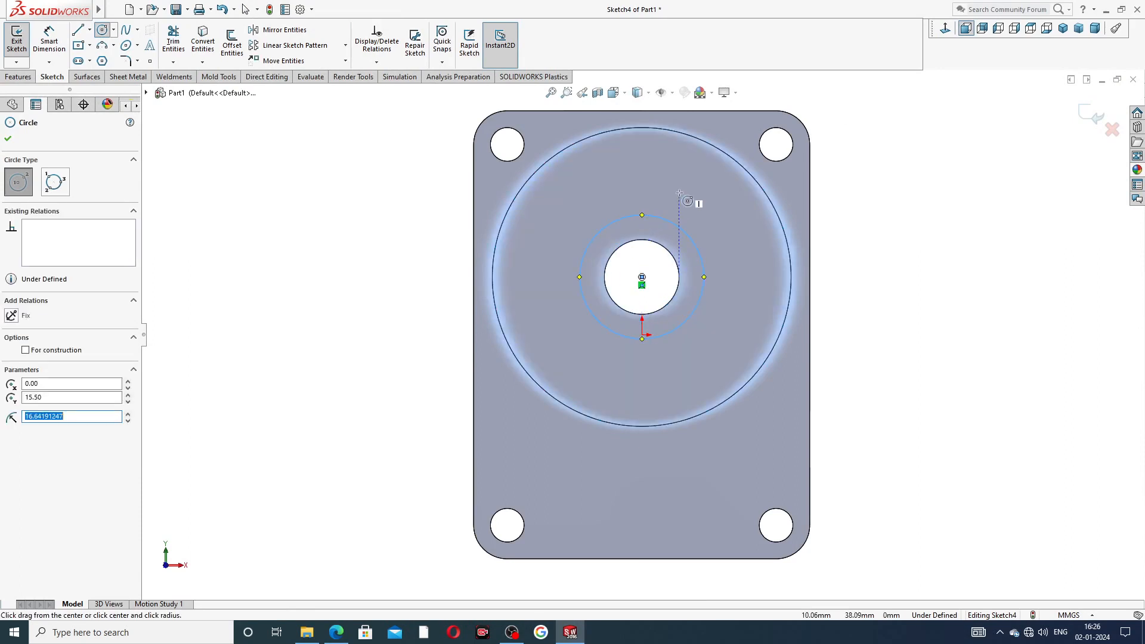
pyautogui.rightClick(704, 211)
pyautogui.click(731, 221)
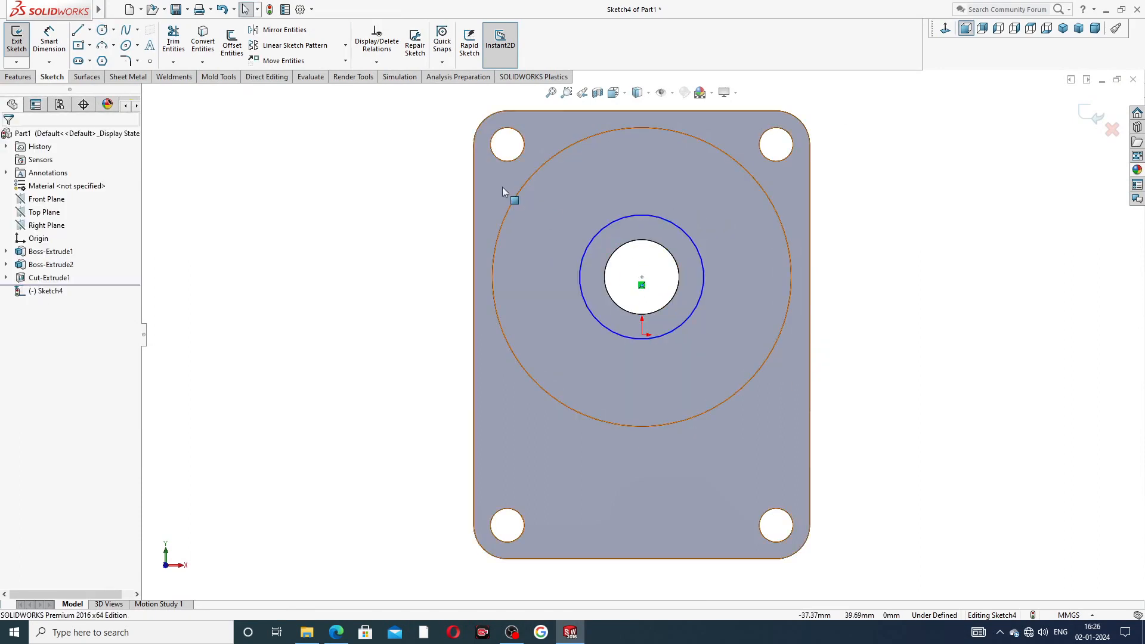
# - Dimension the new circle around the bore with a diameter of 30 mm and leave the dimensioning command
pyautogui.click(49, 40)
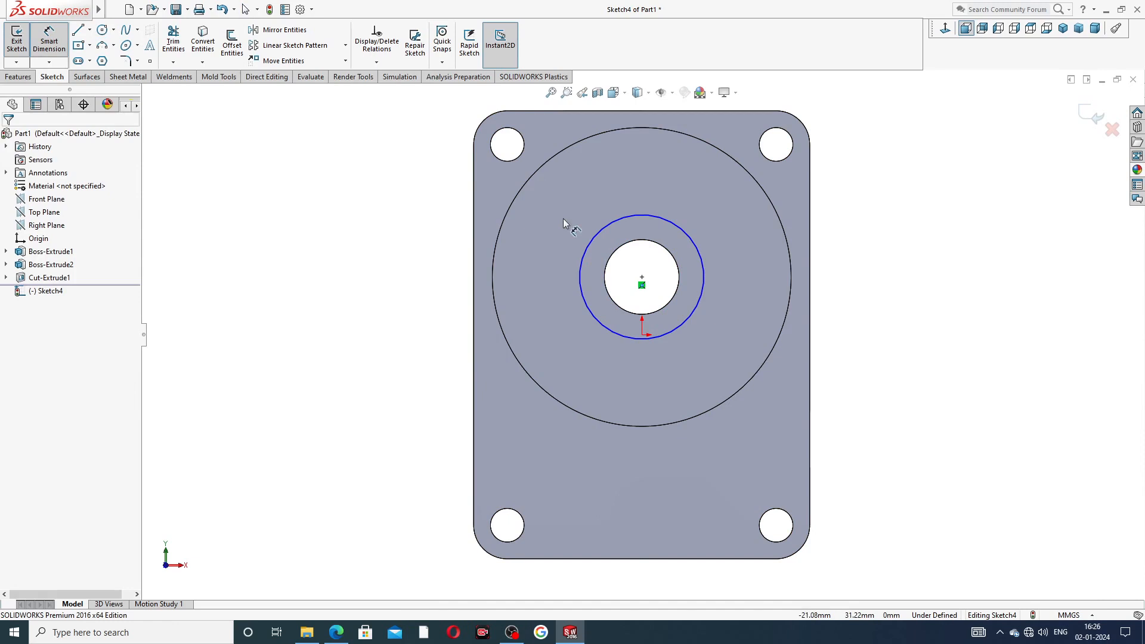
pyautogui.click(598, 233)
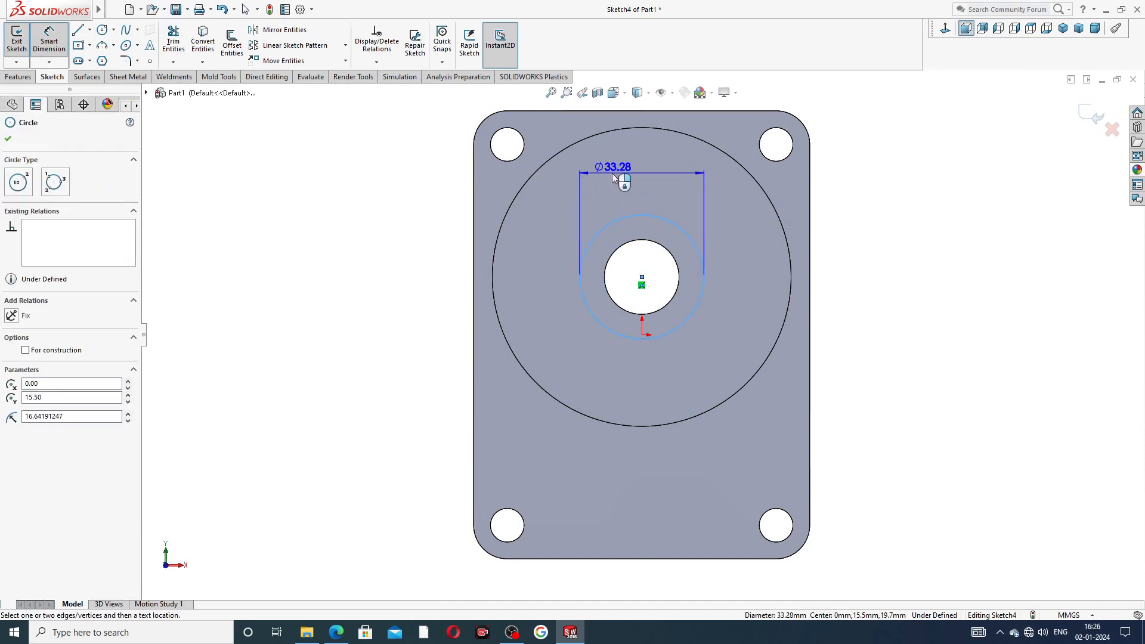
pyautogui.click(612, 174)
pyautogui.write('30')
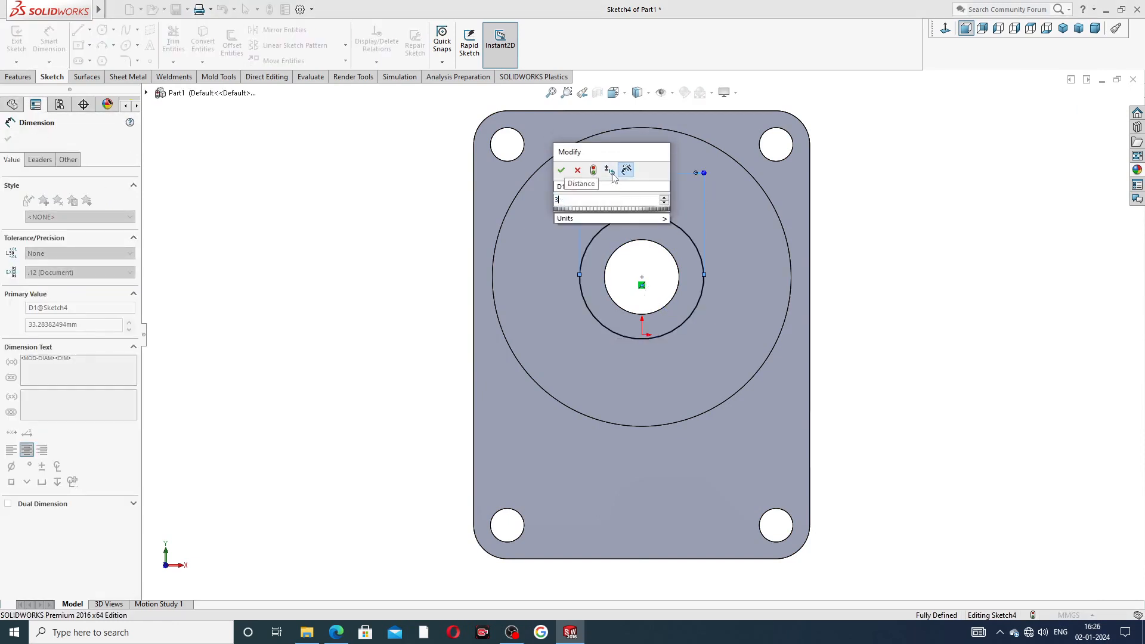
pyautogui.press('Return')
pyautogui.rightClick(337, 195)
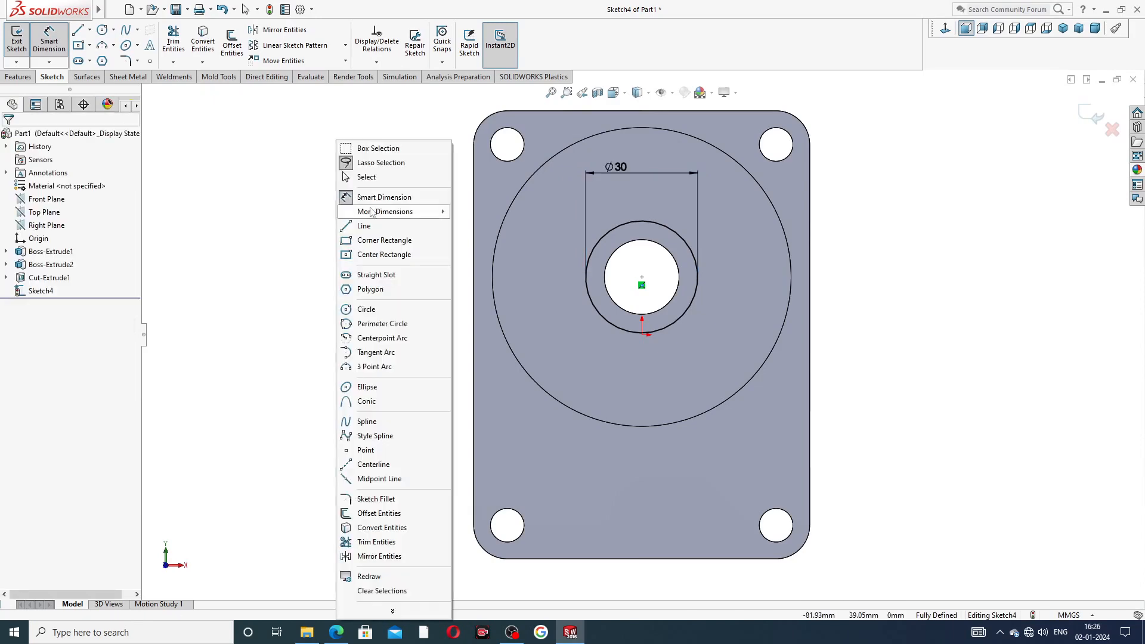
pyautogui.click(358, 178)
# - Cut the 30 mm circle as a blind Extruded Cut 12.5 mm deep into the boss and plate
pyautogui.click(19, 77)
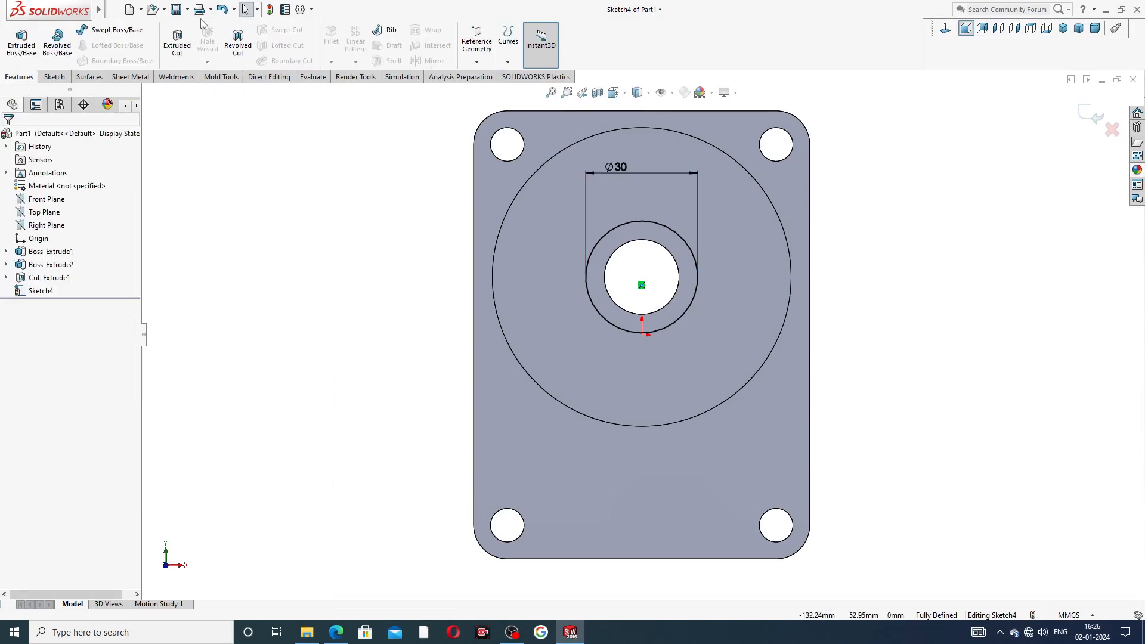
pyautogui.click(177, 42)
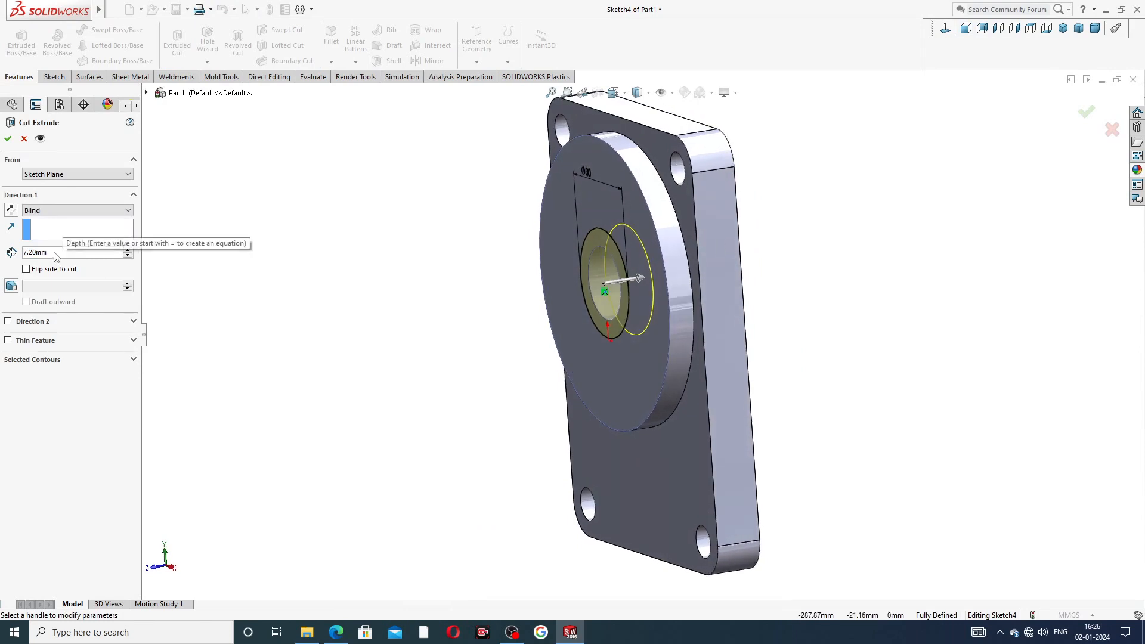
pyautogui.doubleClick(28, 253)
pyautogui.write('12.5')
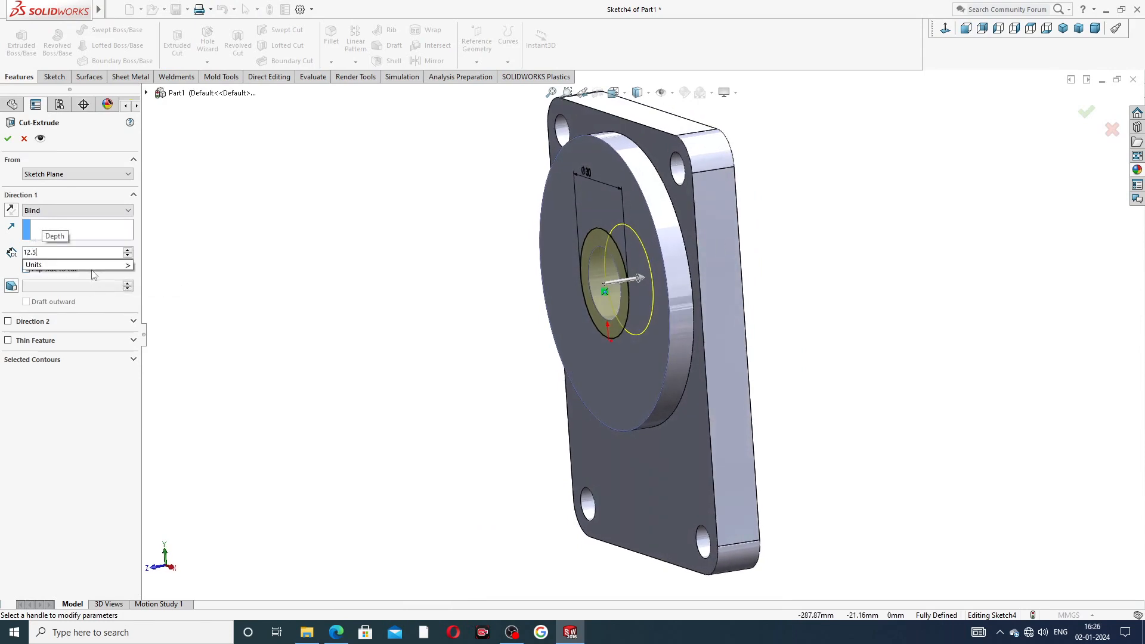
pyautogui.press('Return')
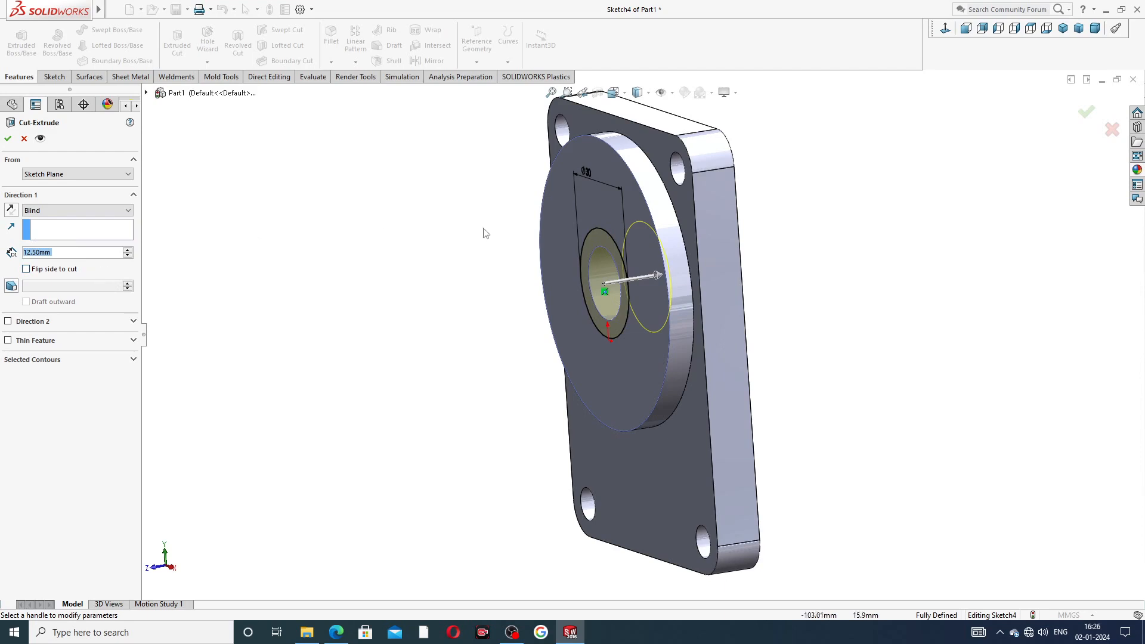
pyautogui.moveTo(798, 209)
pyautogui.mouseDown(button='middle')
pyautogui.moveTo(742, 233)
pyautogui.moveTo(795, 212)
pyautogui.mouseUp(button='middle')
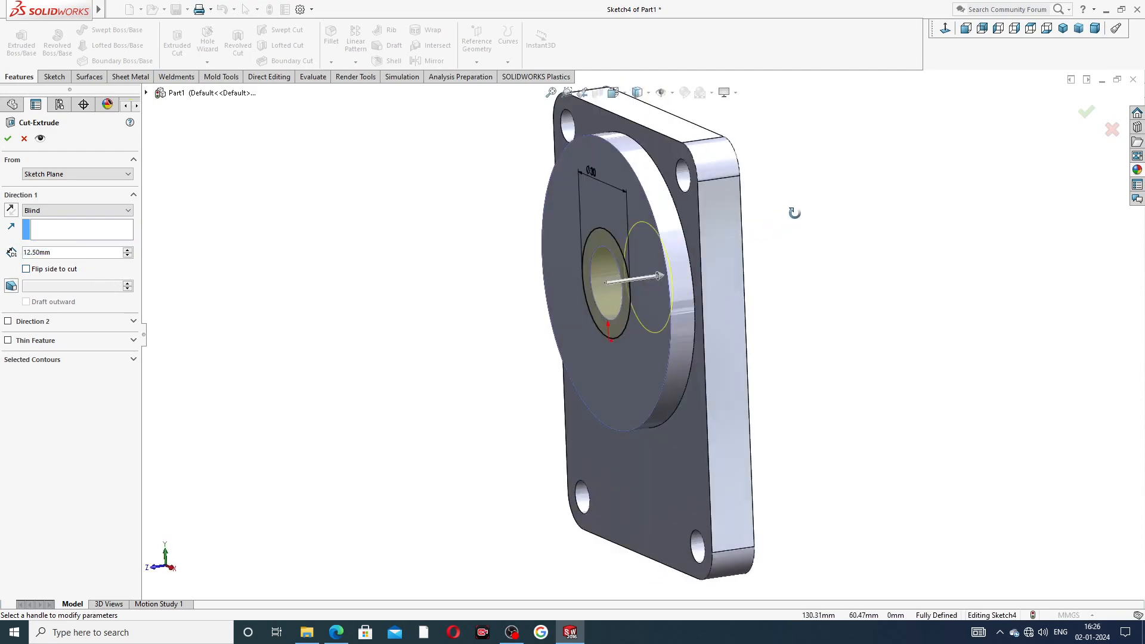
pyautogui.click(7, 140)
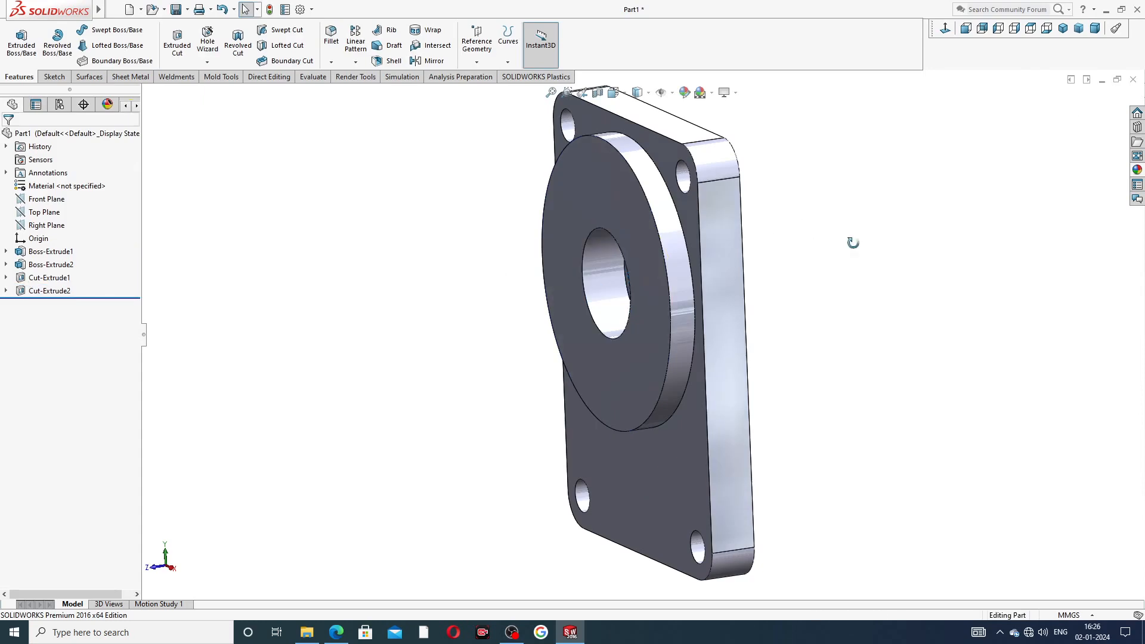
# - Start a new sketch on the back face of the base plate
pyautogui.moveTo(853, 243); pyautogui.dragTo(761, 248, button='middle')
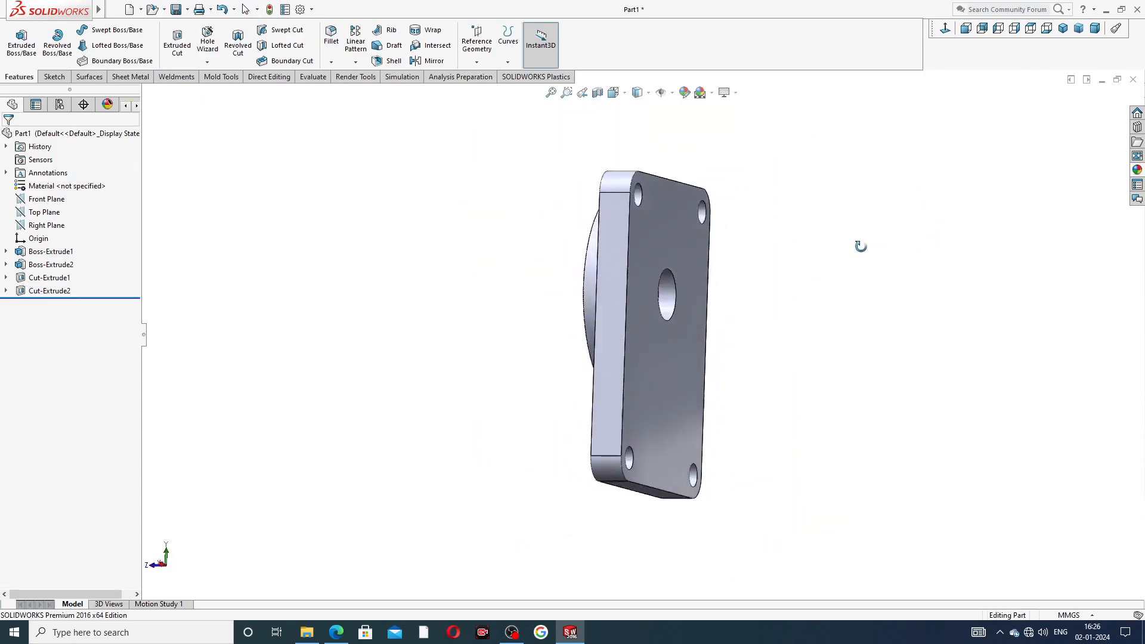
pyautogui.moveTo(861, 246); pyautogui.dragTo(783, 302, button='middle')
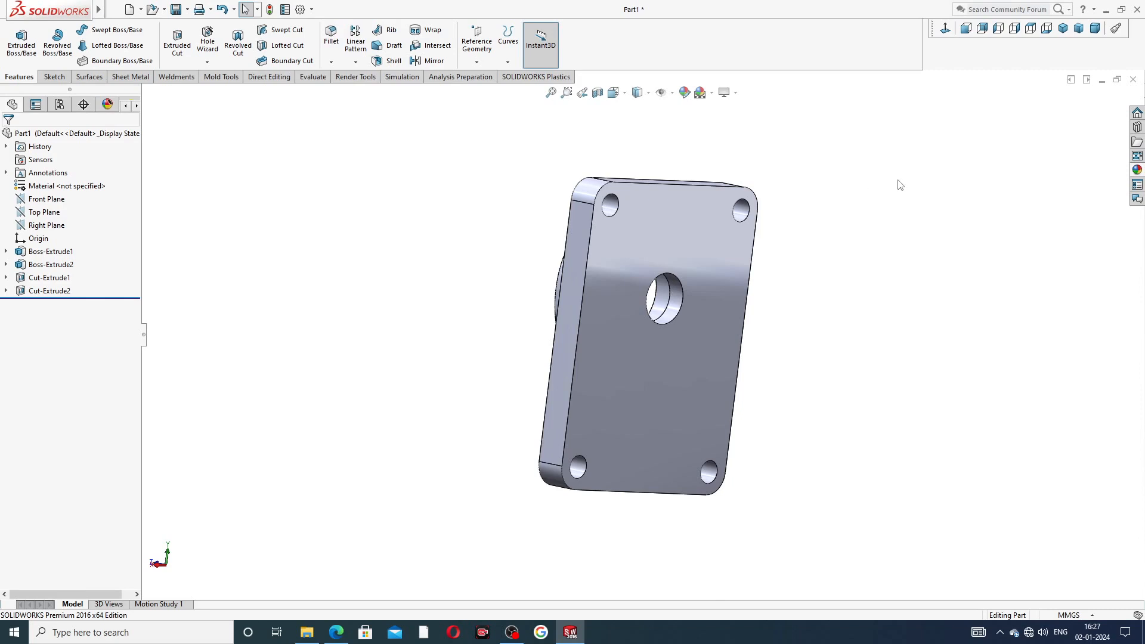
pyautogui.click(715, 246)
pyautogui.click(763, 210)
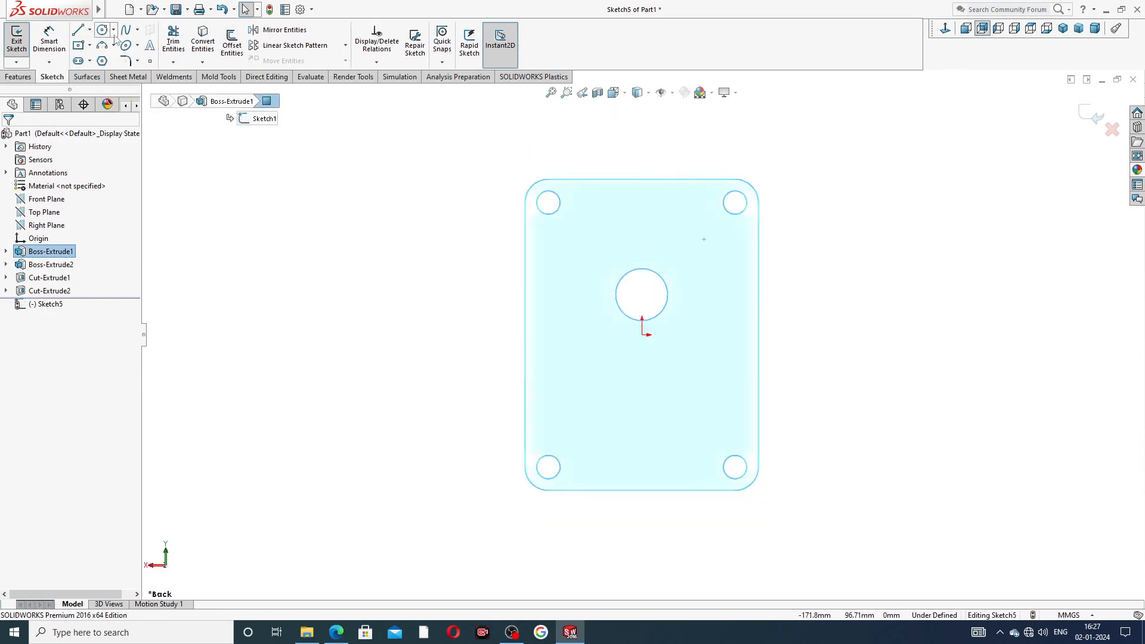
# - Draw a vertical centerline about 45 mm long down to the origin and a horizontal centerline from the origin toward the plate's side edge
pyautogui.click(88, 30)
pyautogui.click(113, 30)
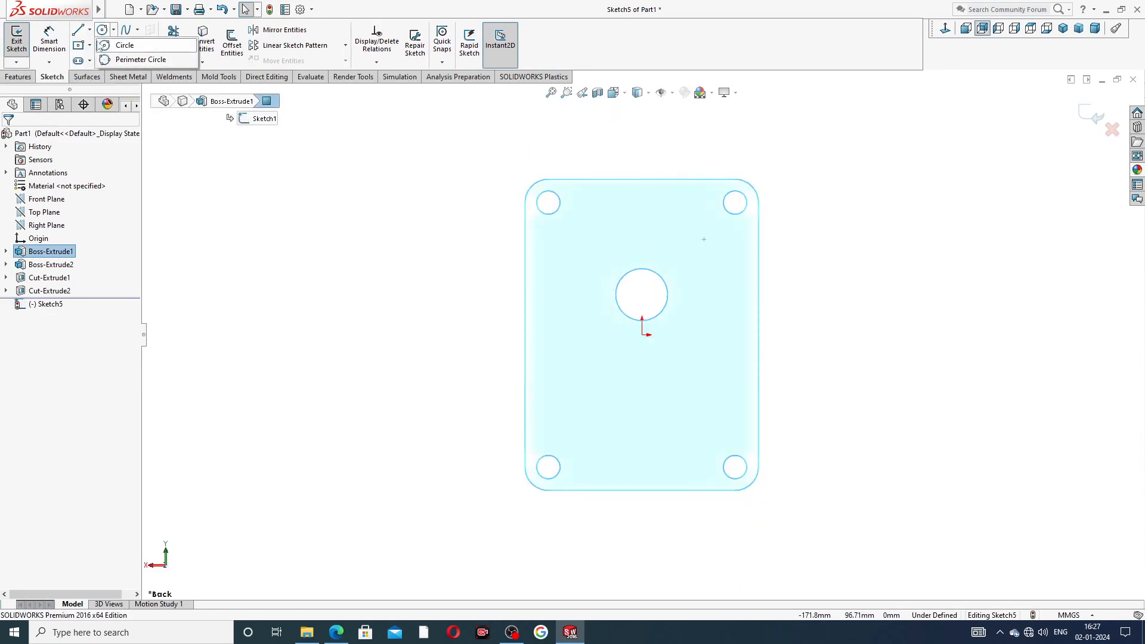
pyautogui.click(89, 30)
pyautogui.click(122, 57)
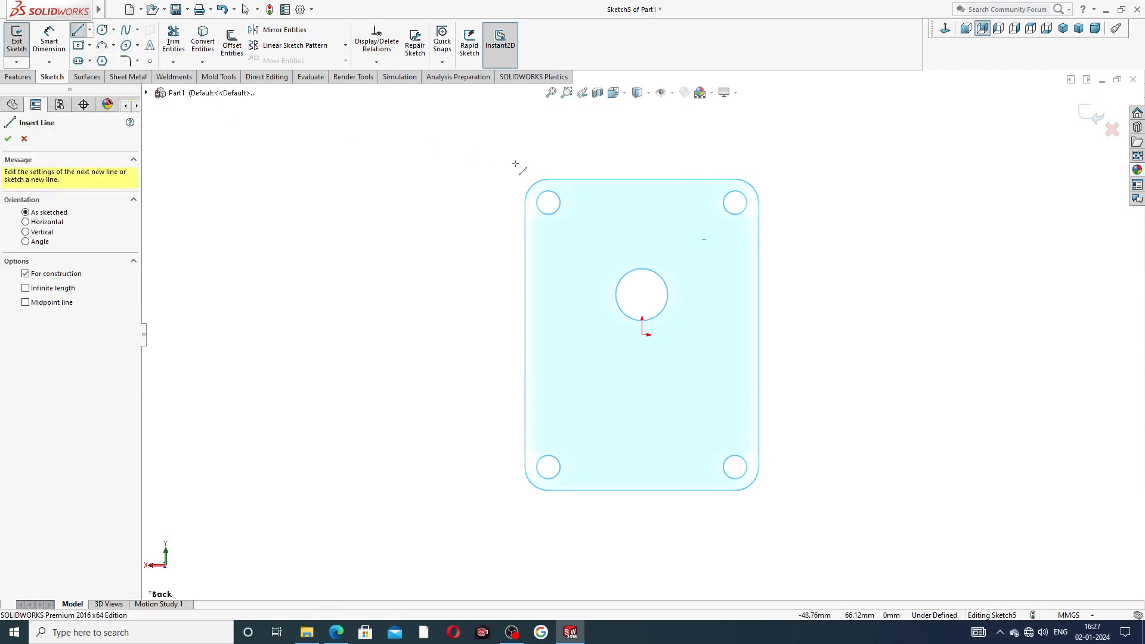
pyautogui.click(642, 220)
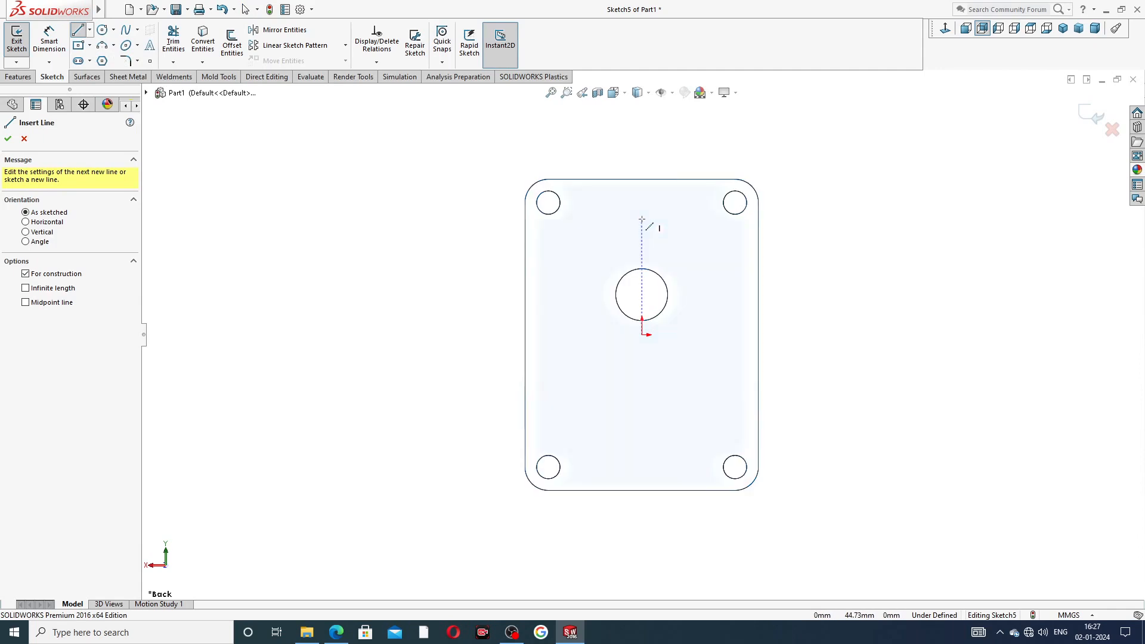
pyautogui.click(642, 334)
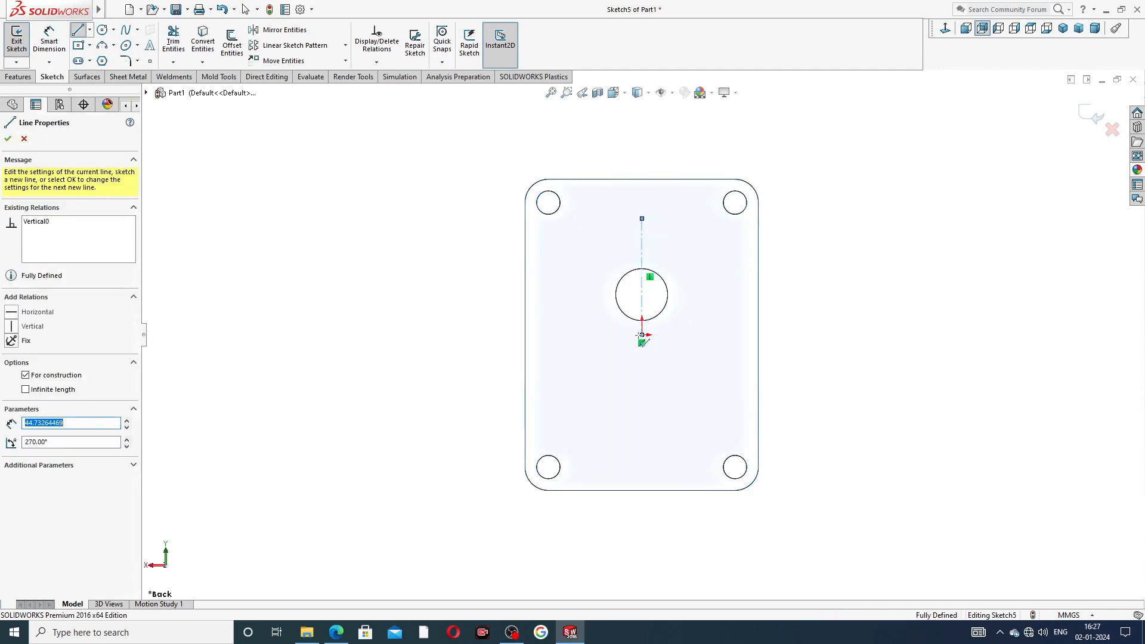
pyautogui.click(546, 335)
pyautogui.rightClick(563, 297)
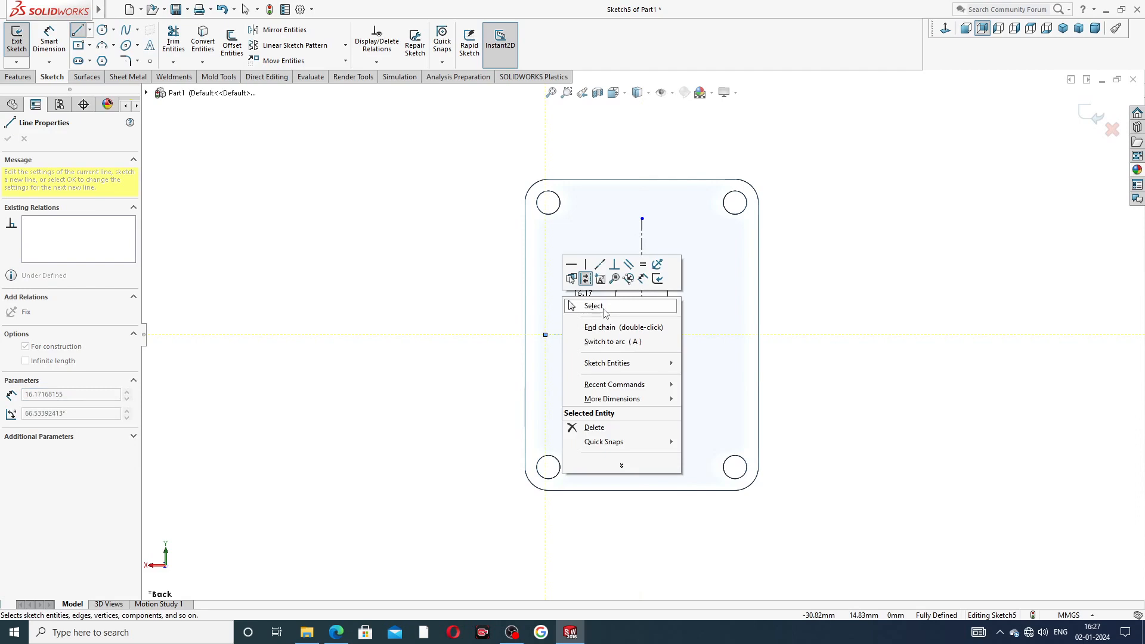
pyautogui.click(605, 311)
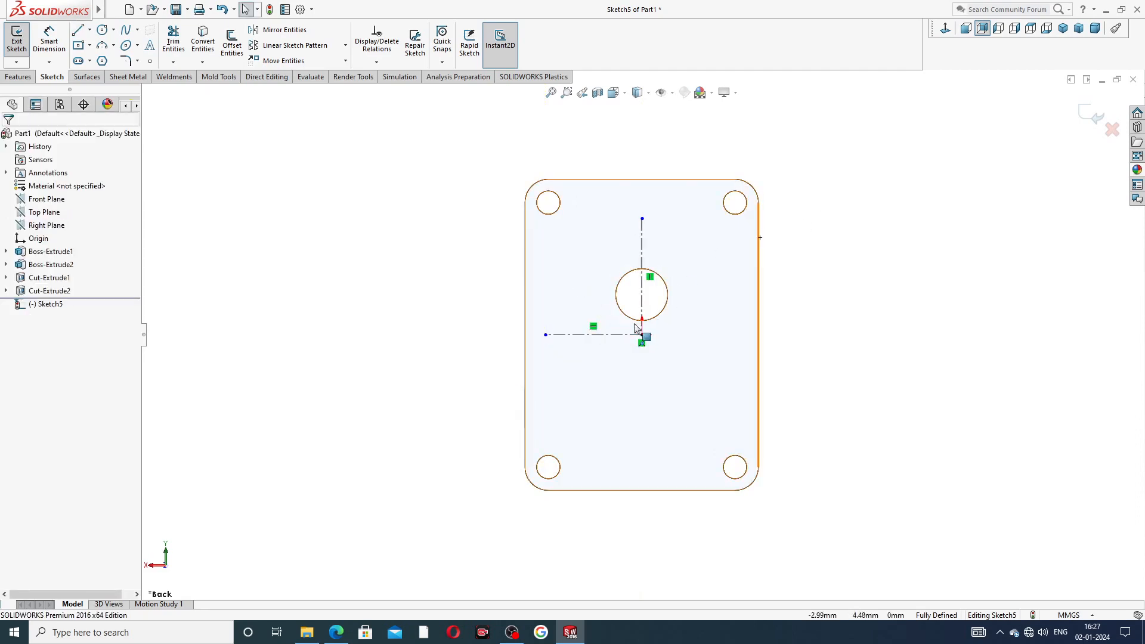
# - Sketch a centerpoint arc around the origin, spanning the vertical centerline above the bore, and shrink its radius to about 42 mm
pyautogui.scroll(-2, 637, 327)
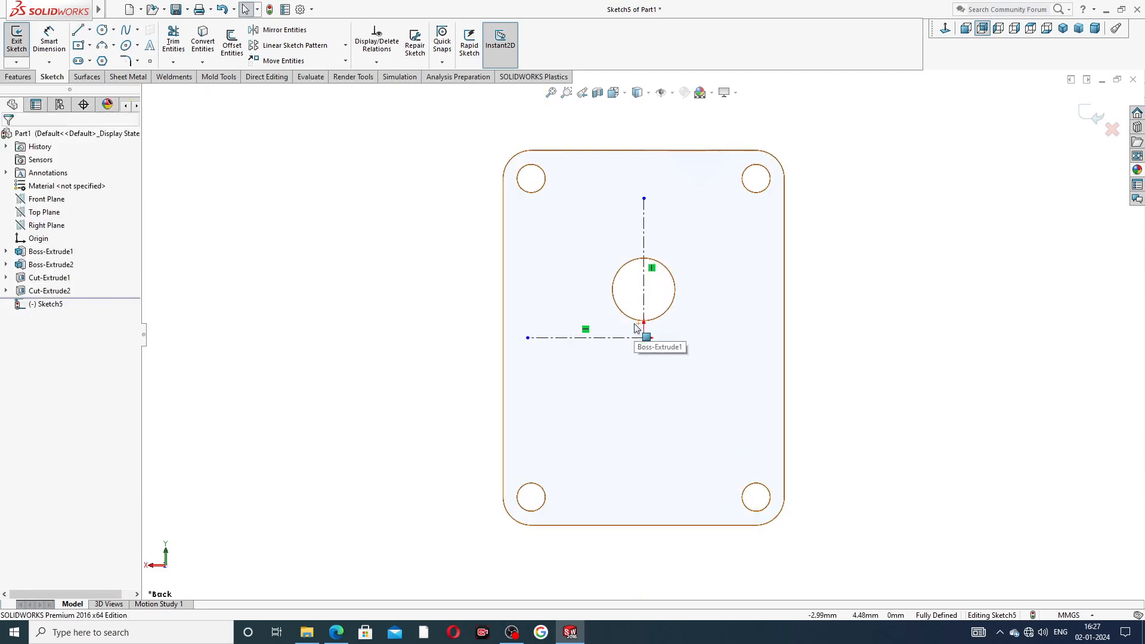
pyautogui.click(114, 45)
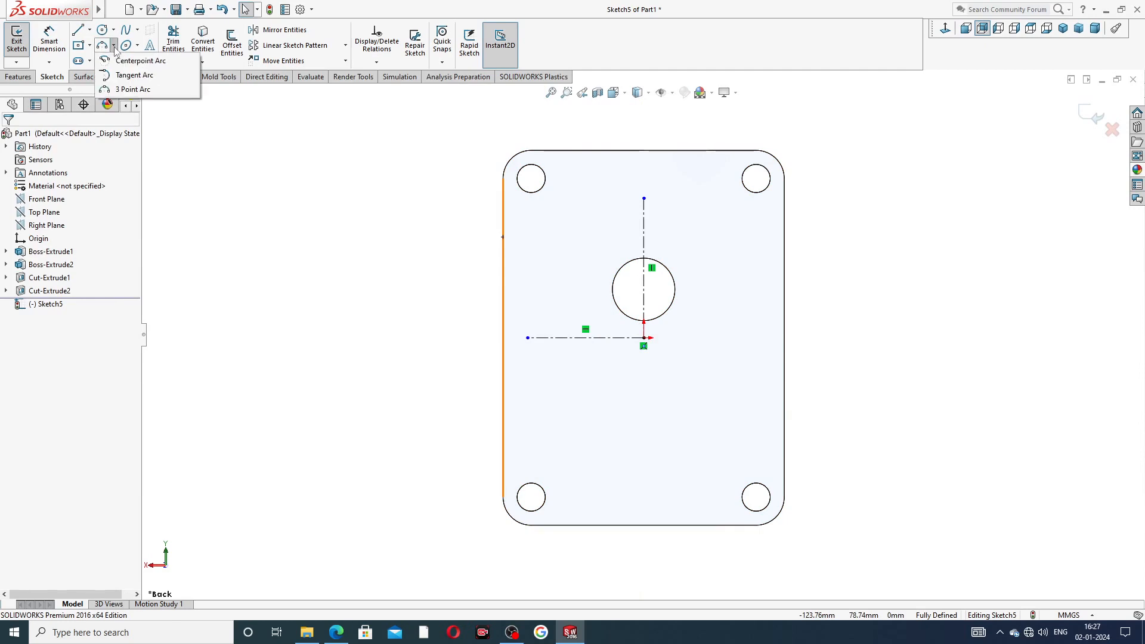
pyautogui.click(124, 62)
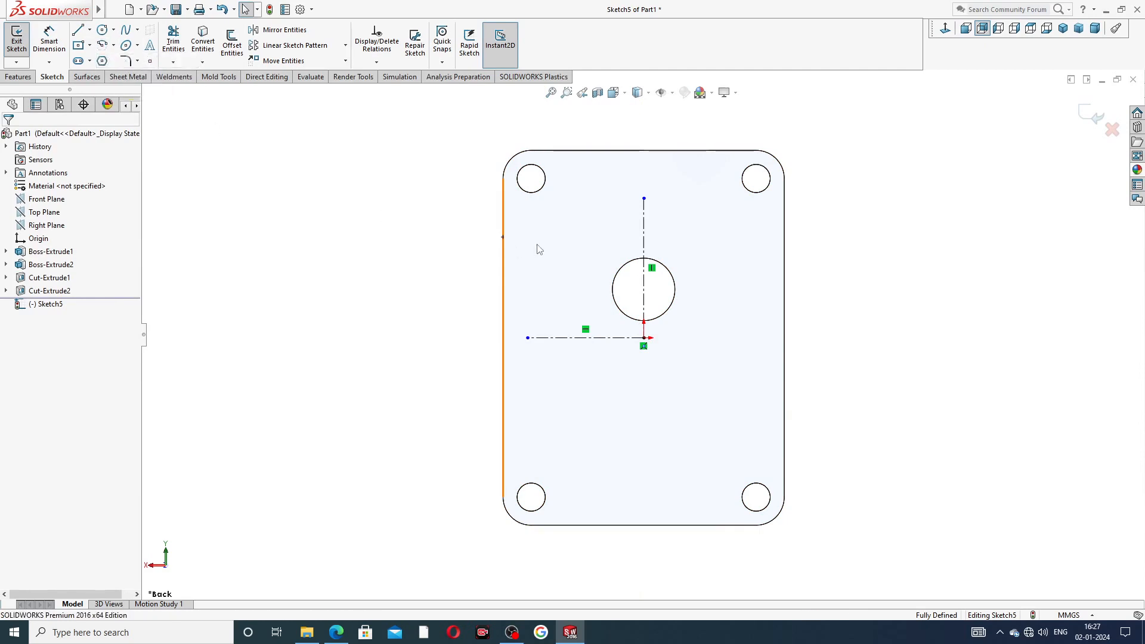
pyautogui.click(644, 338)
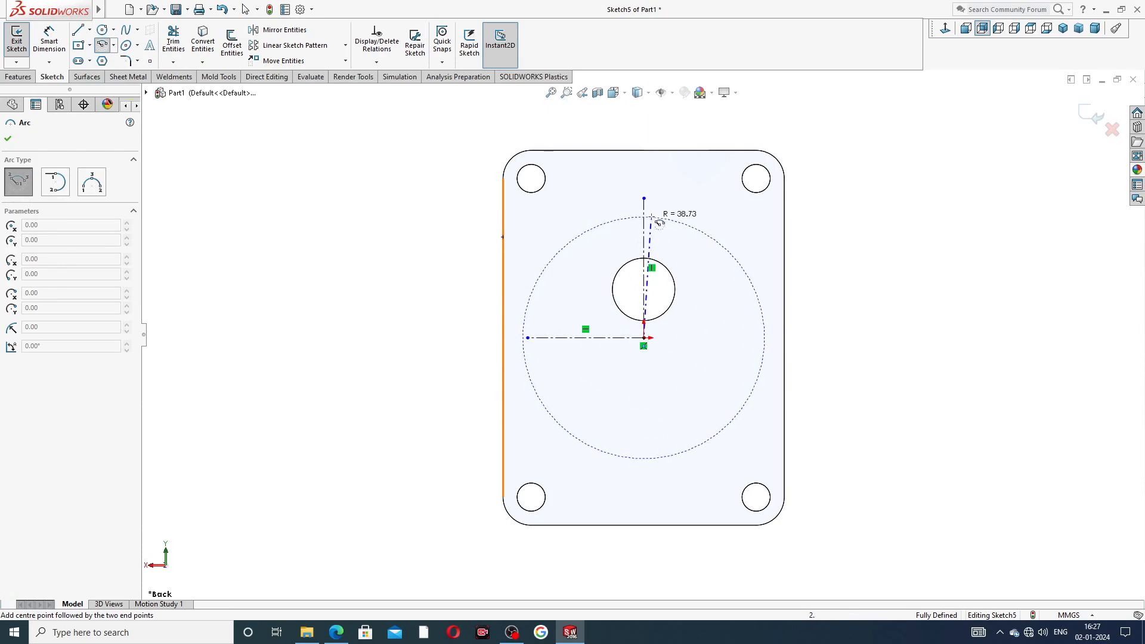
pyautogui.click(705, 190)
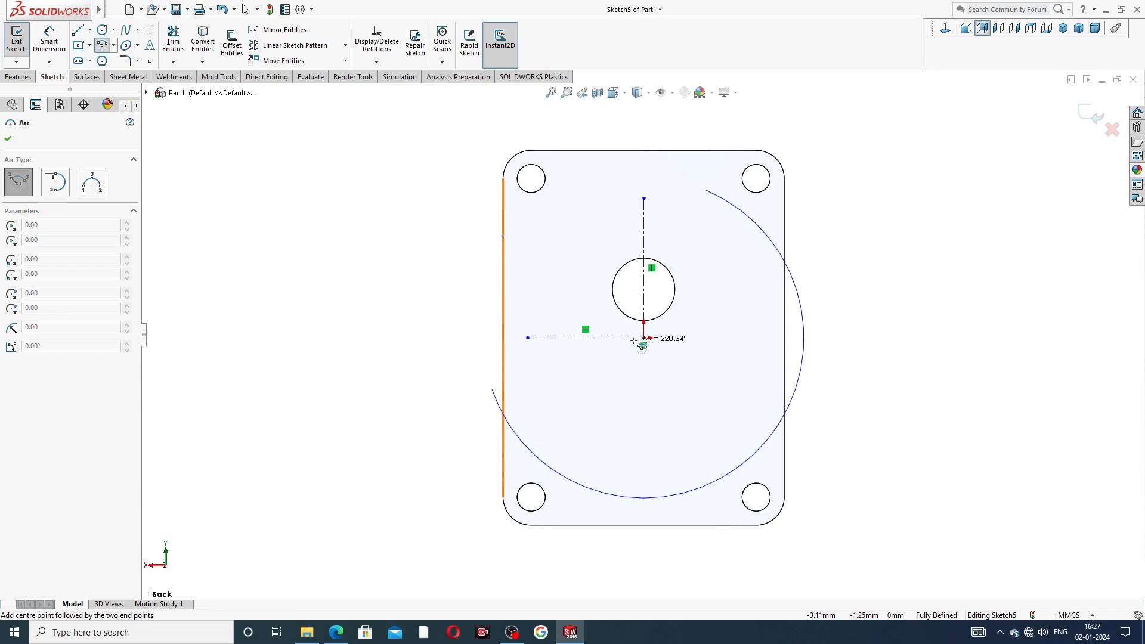
pyautogui.click(578, 226)
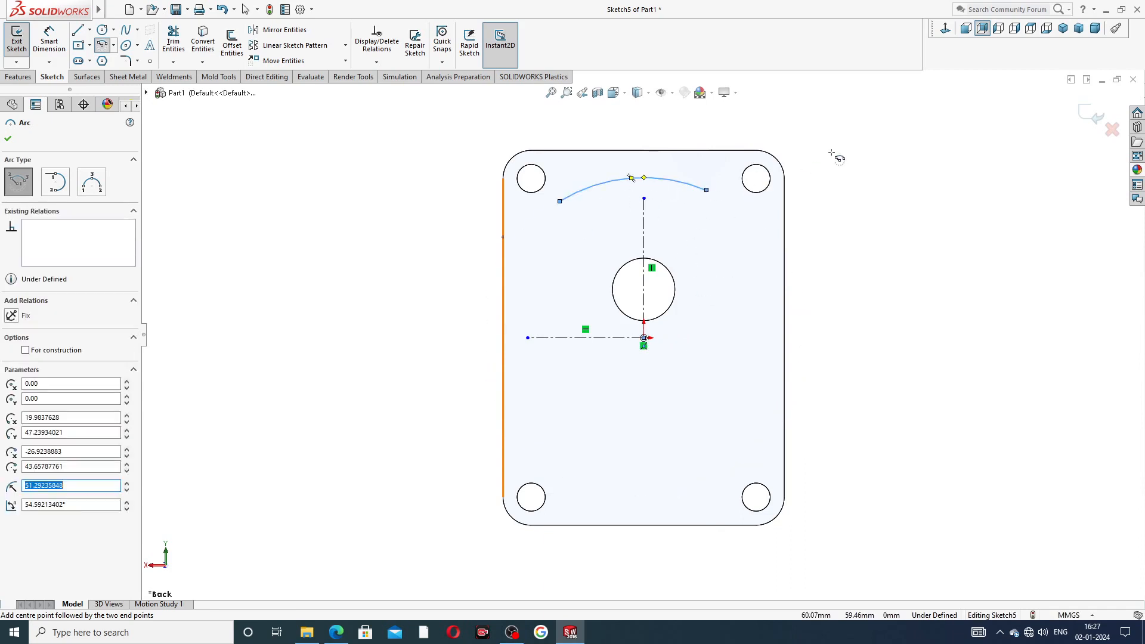
pyautogui.rightClick(832, 153)
pyautogui.click(855, 165)
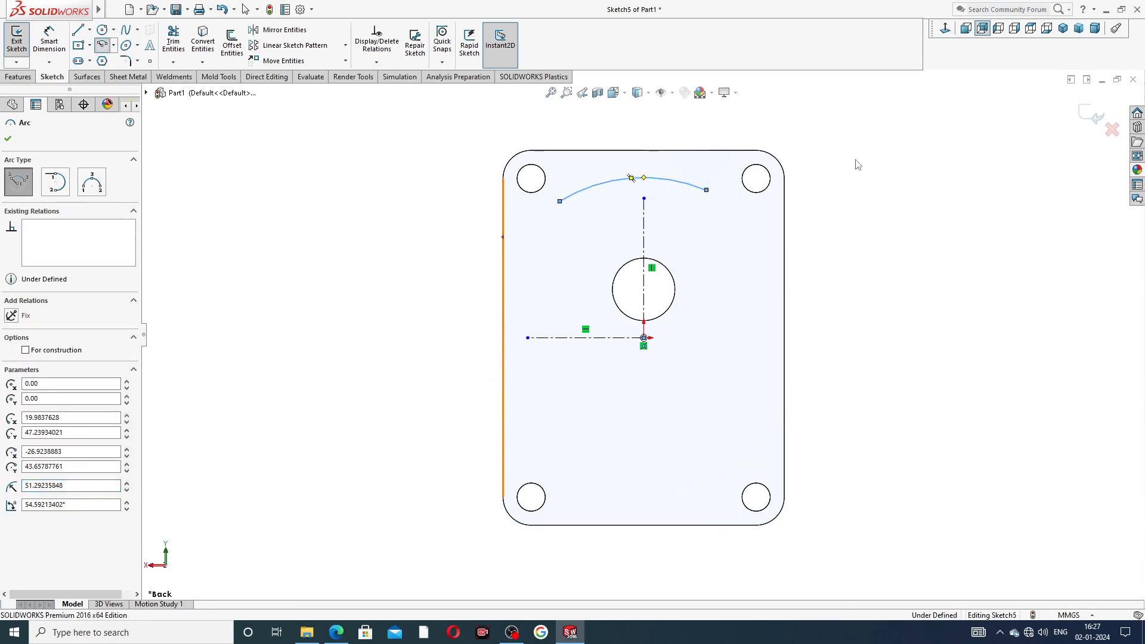
pyautogui.click(685, 190)
pyautogui.moveTo(685, 189); pyautogui.dragTo(698, 223)
pyautogui.click(820, 206)
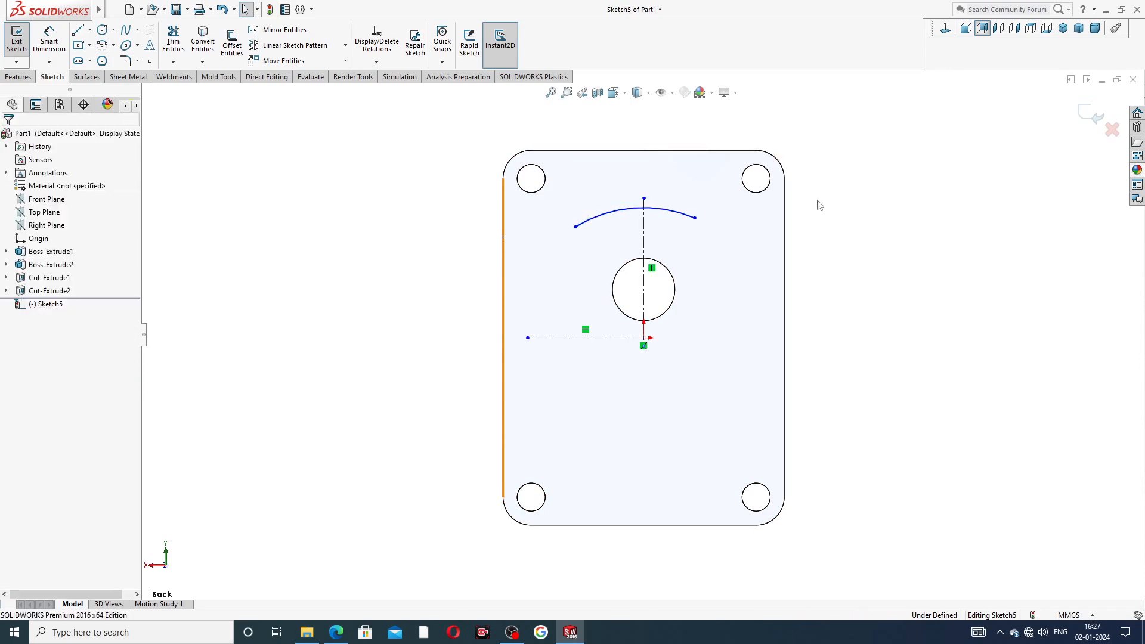
# - Add a horizontal relation between the two endpoints of the arc
pyautogui.click(694, 219)
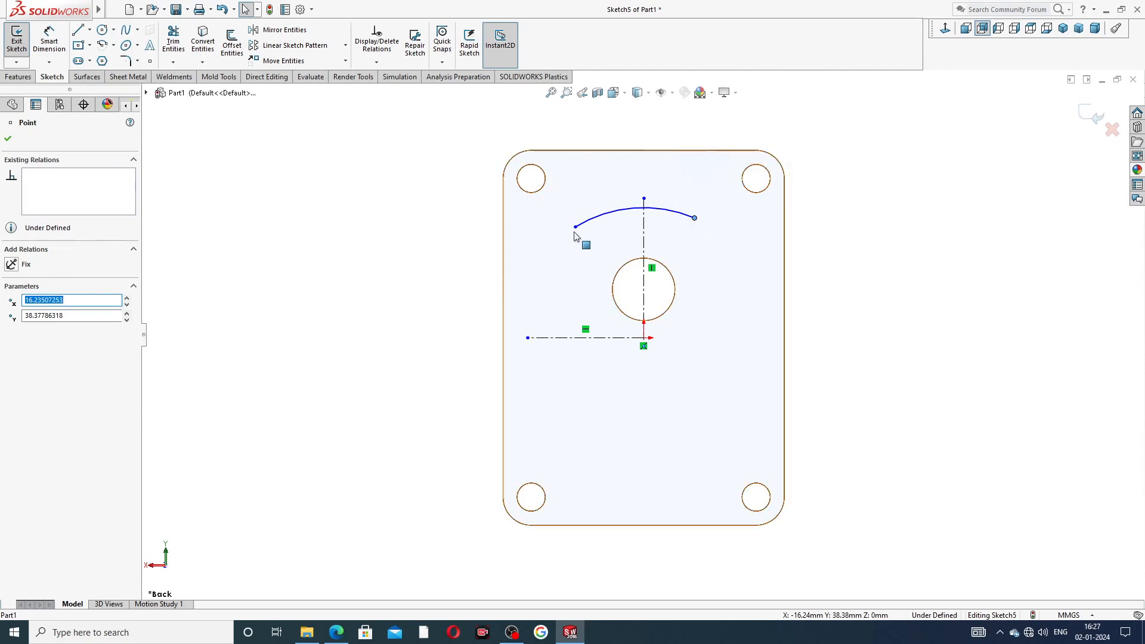
pyautogui.keyDown('ctrl'); pyautogui.click(575, 227); pyautogui.keyUp('ctrl')
pyautogui.click(609, 177)
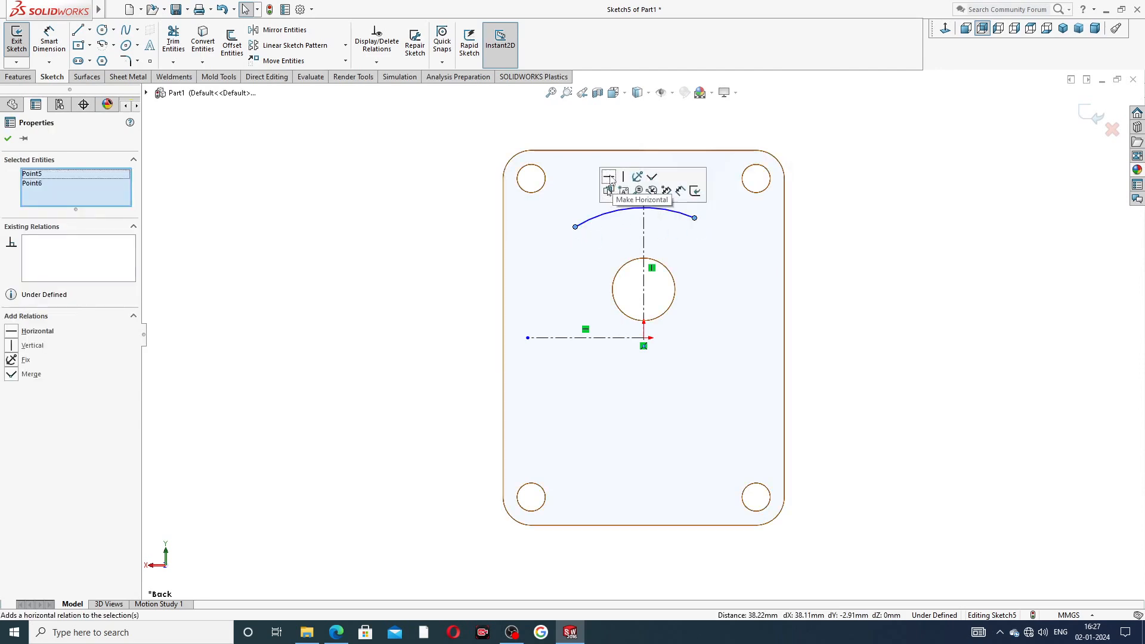
pyautogui.click(823, 191)
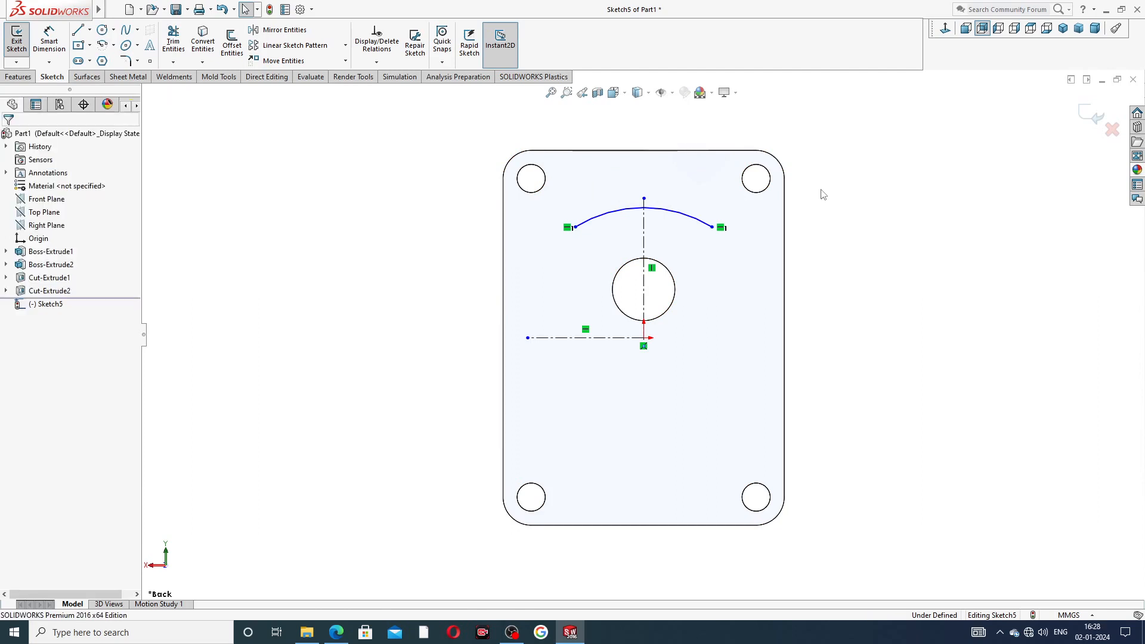
# - Check the drawing in Edge, then dimension the arc in SOLIDWORKS with a 50 mm radius and leave the dimensioning command
pyautogui.scroll(-2, 642, 265)
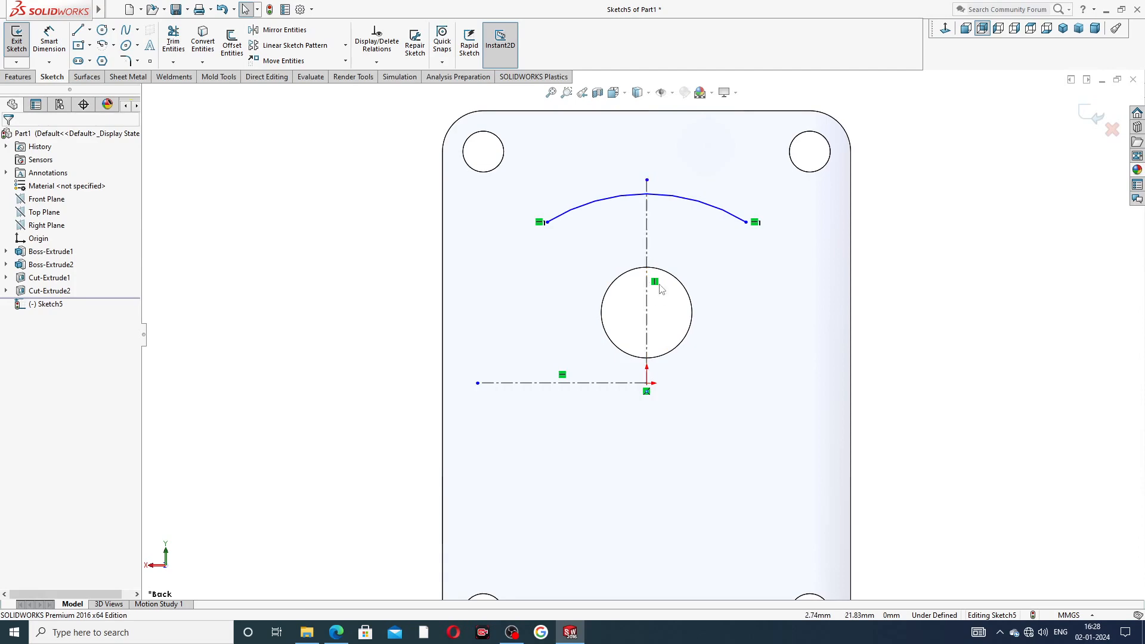
pyautogui.click(336, 632)
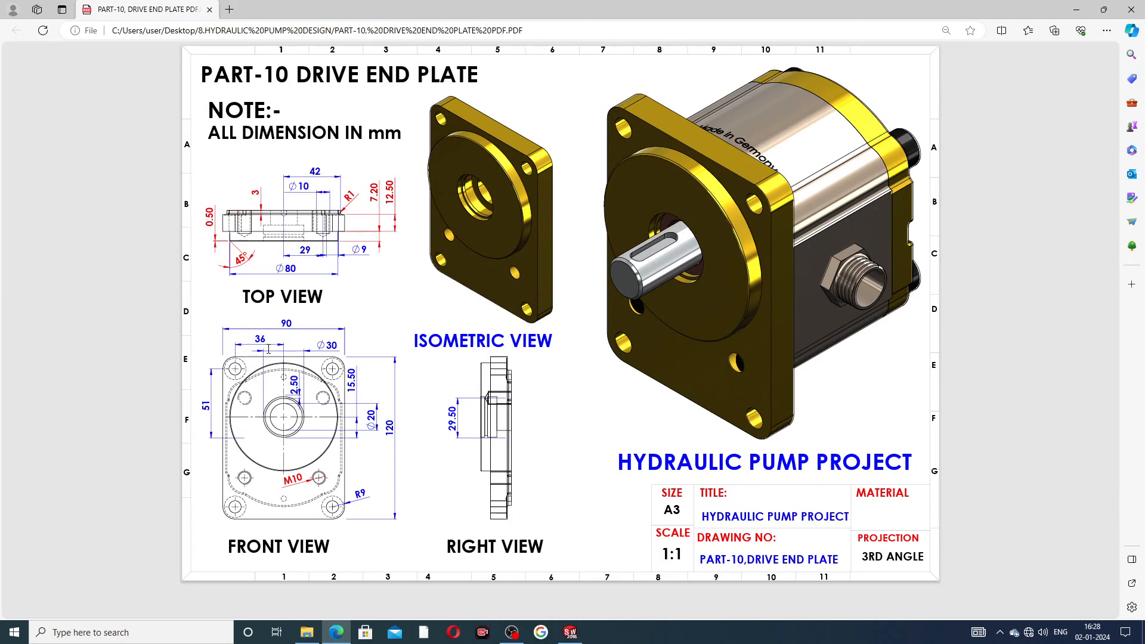
pyautogui.click(340, 635)
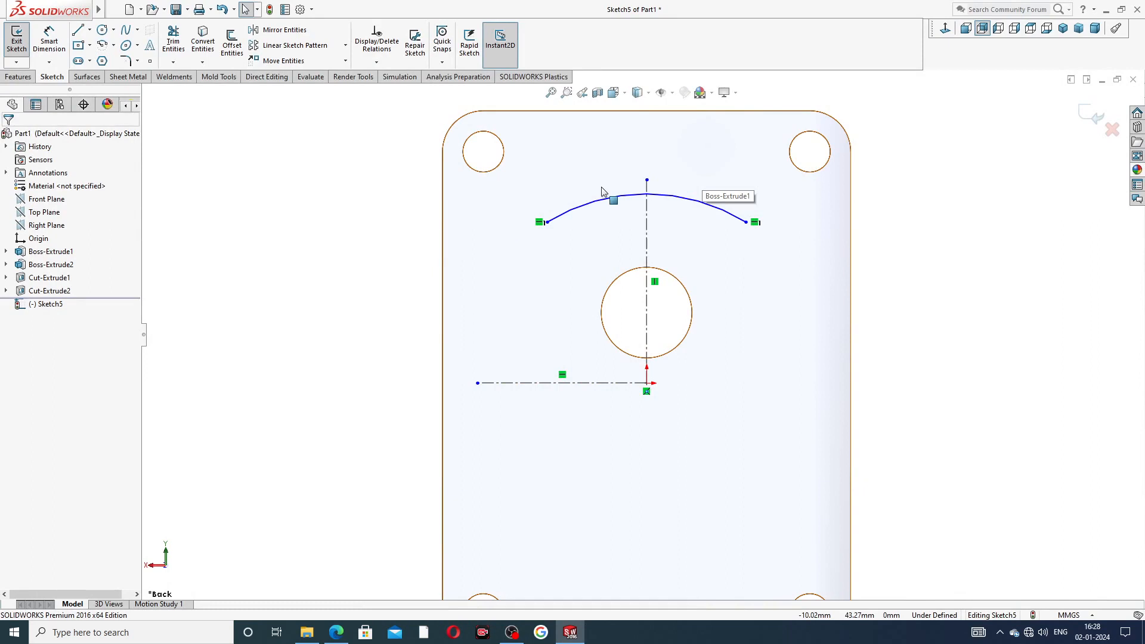
pyautogui.click(49, 39)
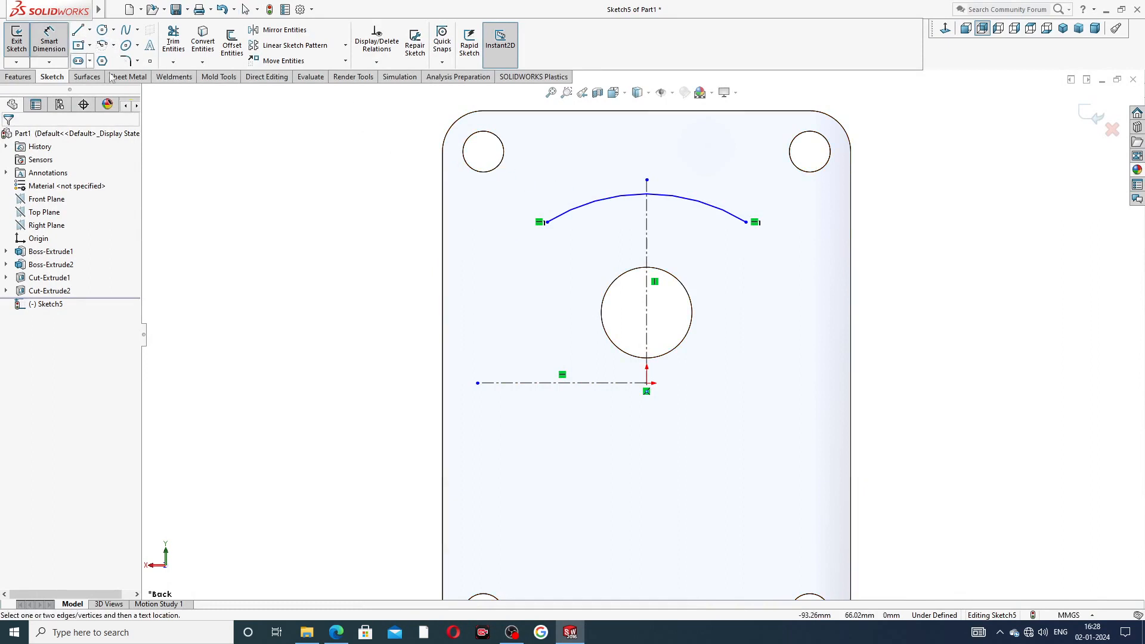
pyautogui.click(605, 200)
pyautogui.click(588, 167)
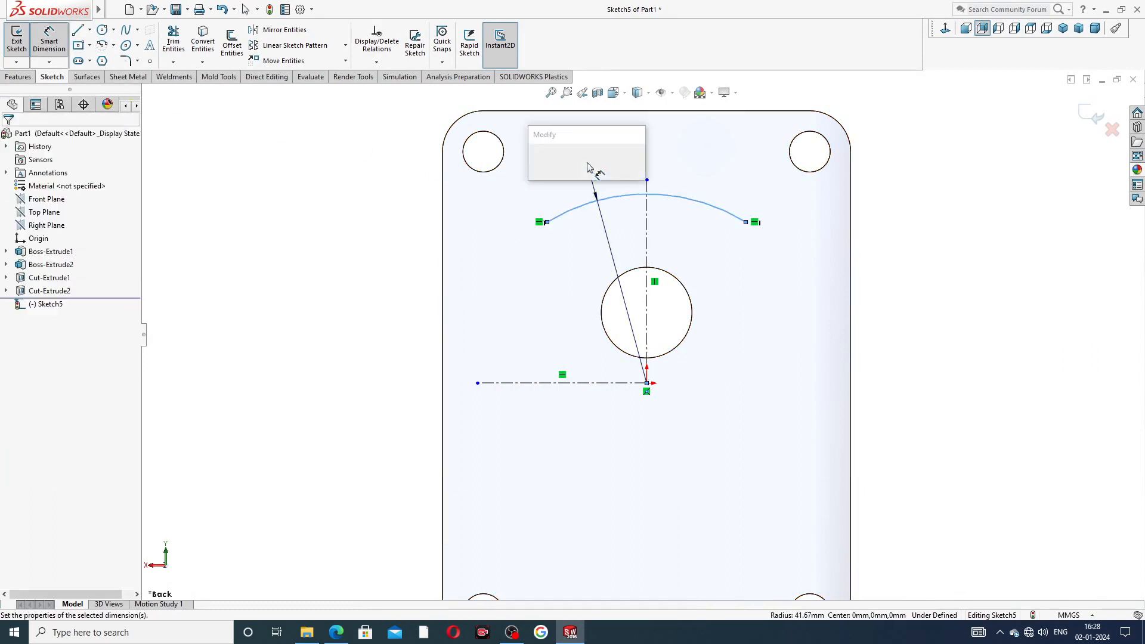
pyautogui.write('50')
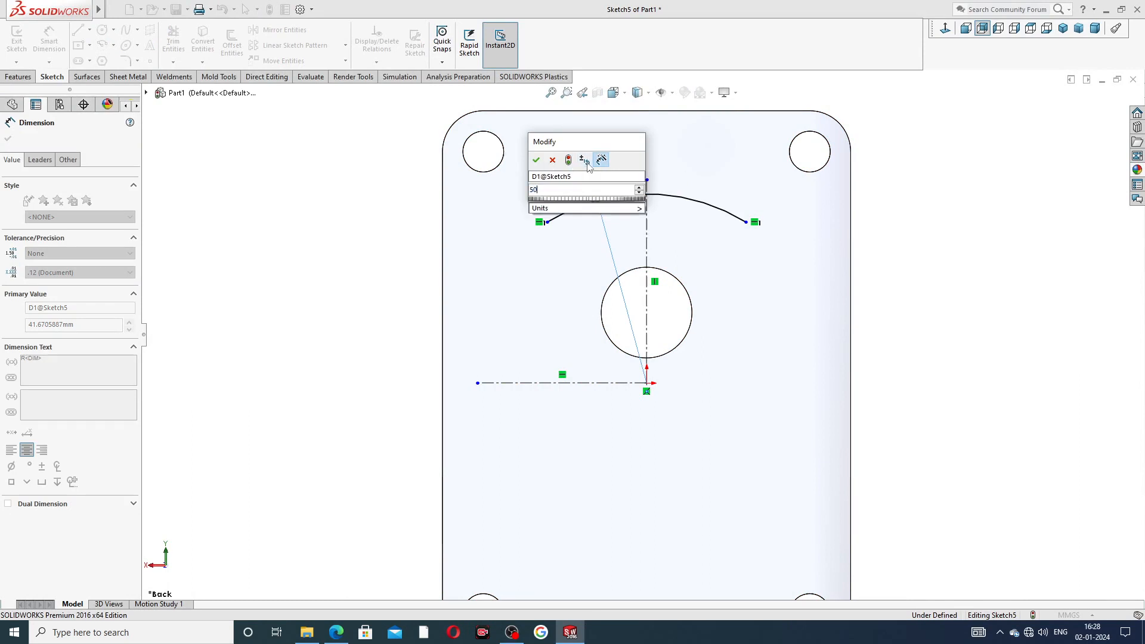
pyautogui.press('Return')
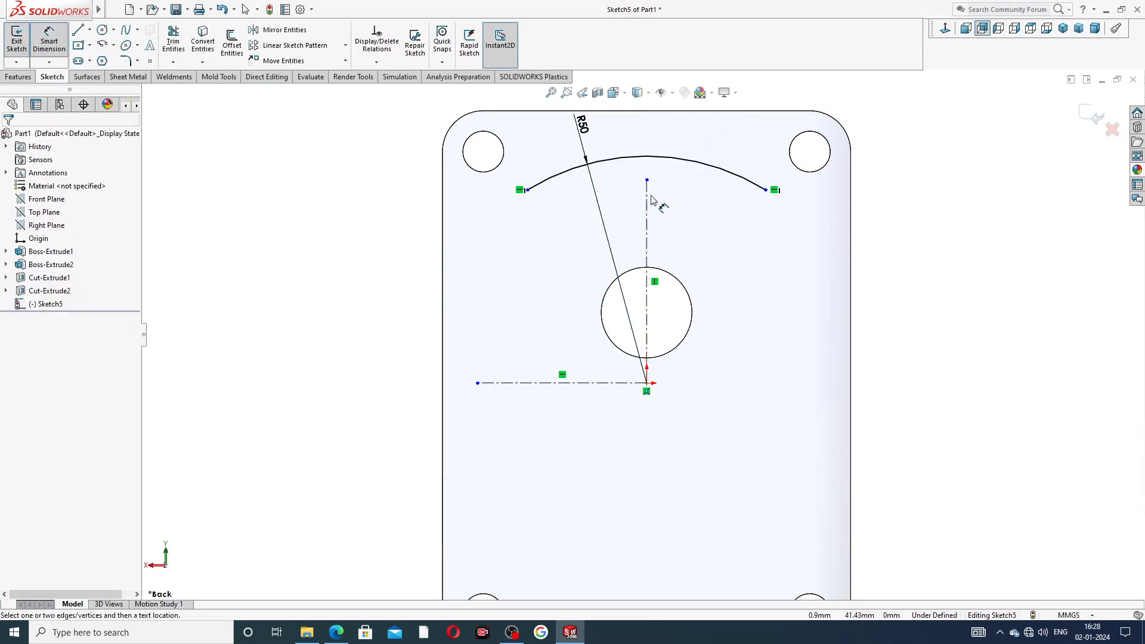
pyautogui.press('f')
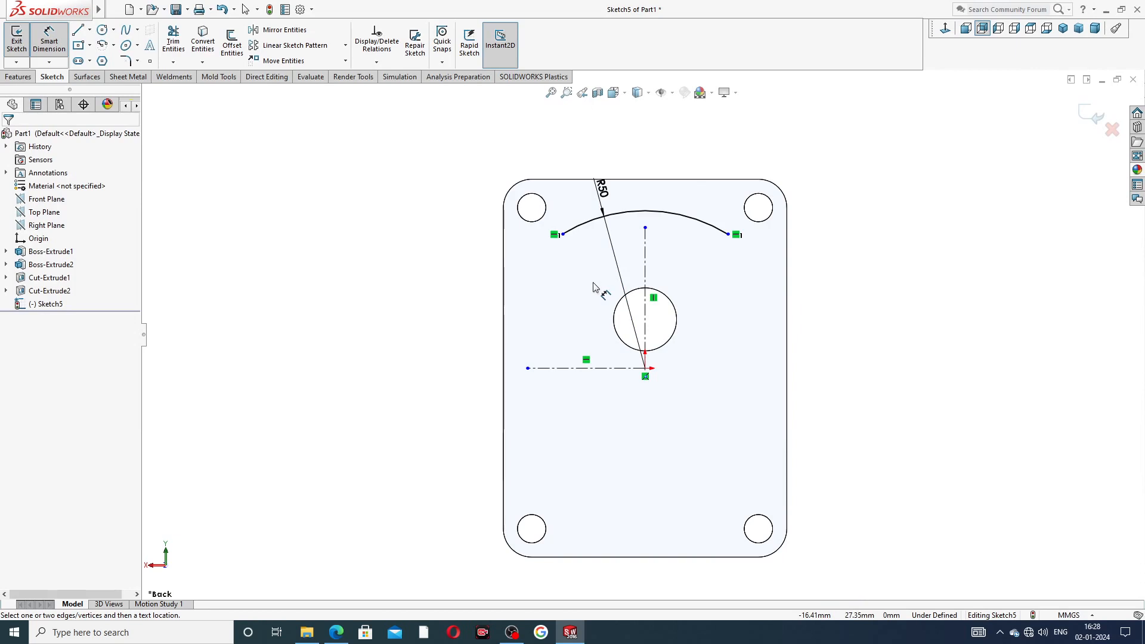
pyautogui.rightClick(839, 189)
pyautogui.click(874, 177)
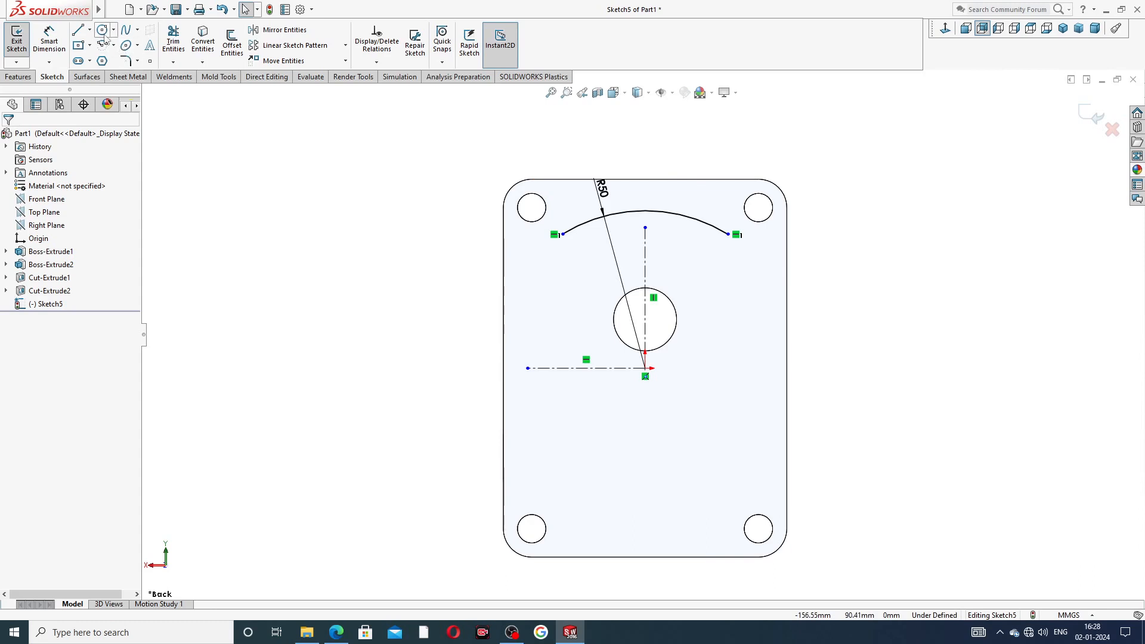
# - Sketch a circle of about 4.9 mm radius on the plate's back face, just below the left end of the arc
pyautogui.click(102, 29)
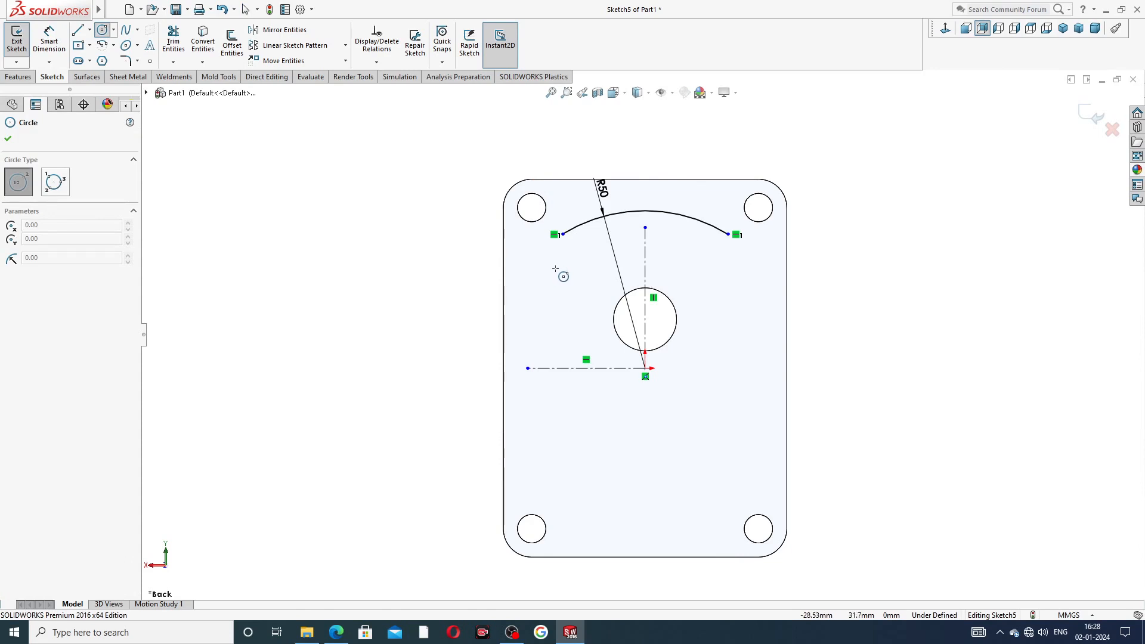
pyautogui.click(556, 270)
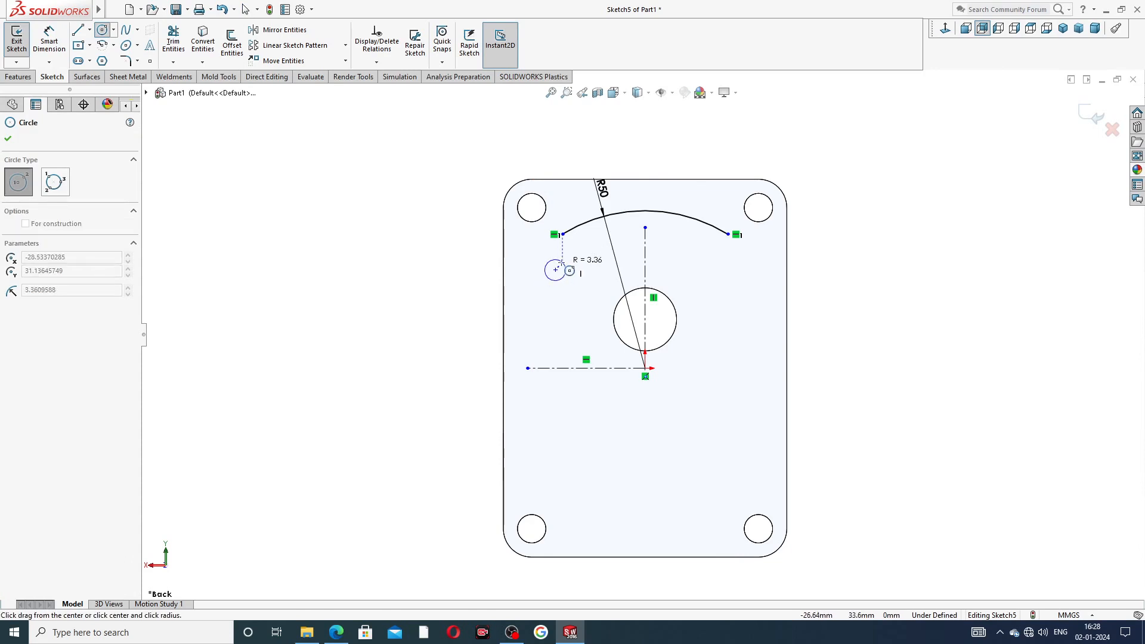
pyautogui.click(566, 259)
pyautogui.rightClick(598, 263)
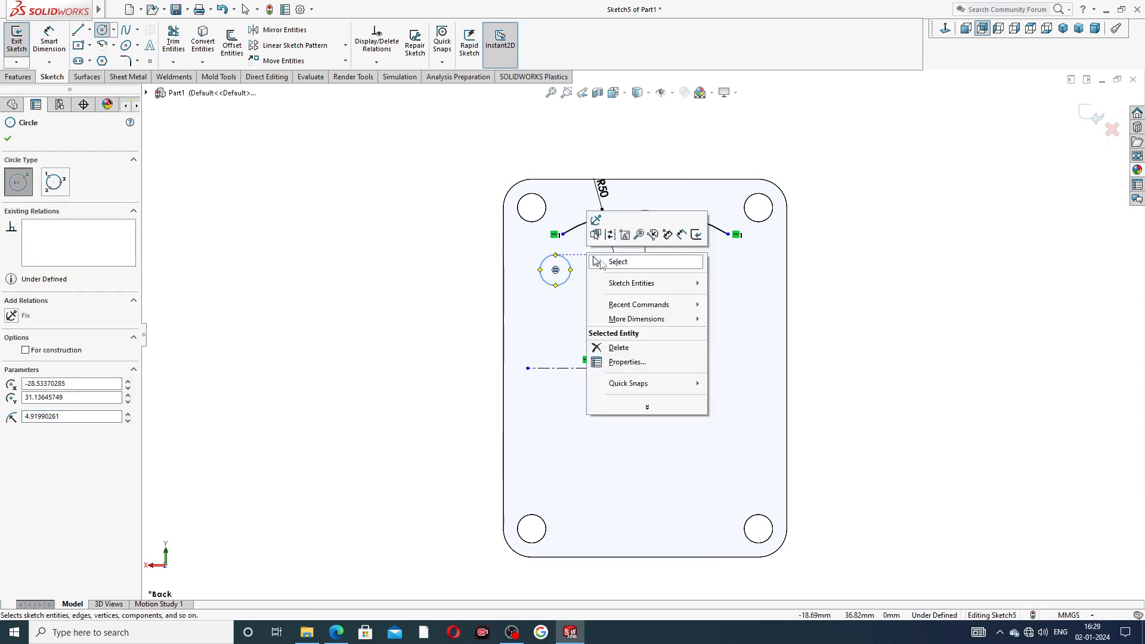
pyautogui.click(603, 259)
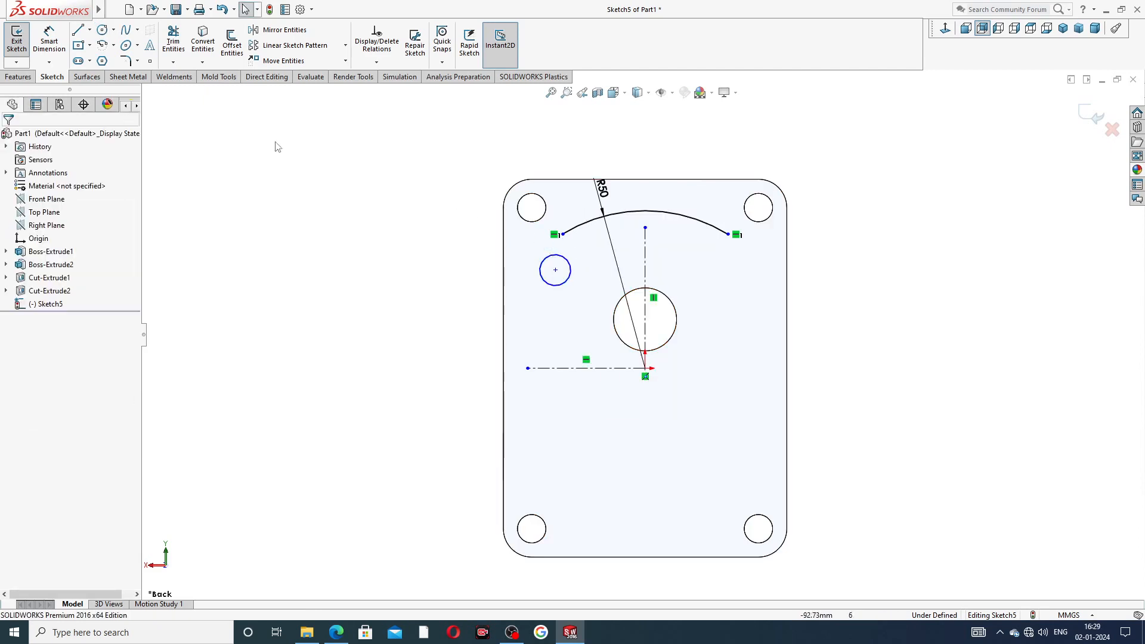
# - Dimension the small circle with a 10 mm diameter and leave the dimensioning command
pyautogui.click(543, 278)
pyautogui.click(482, 240)
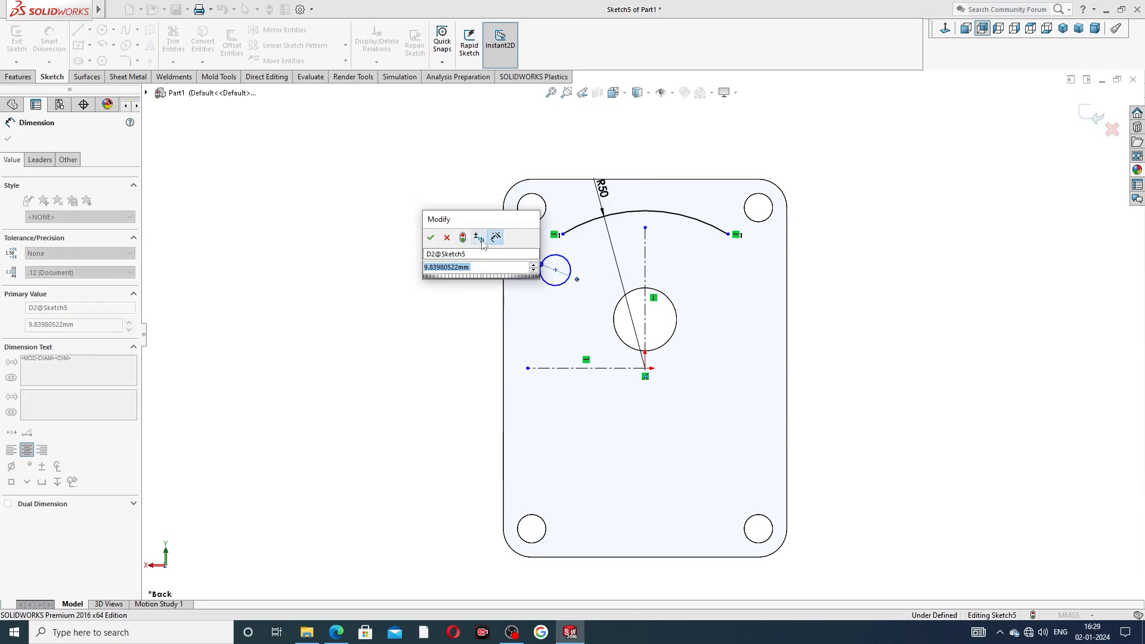
pyautogui.write('10')
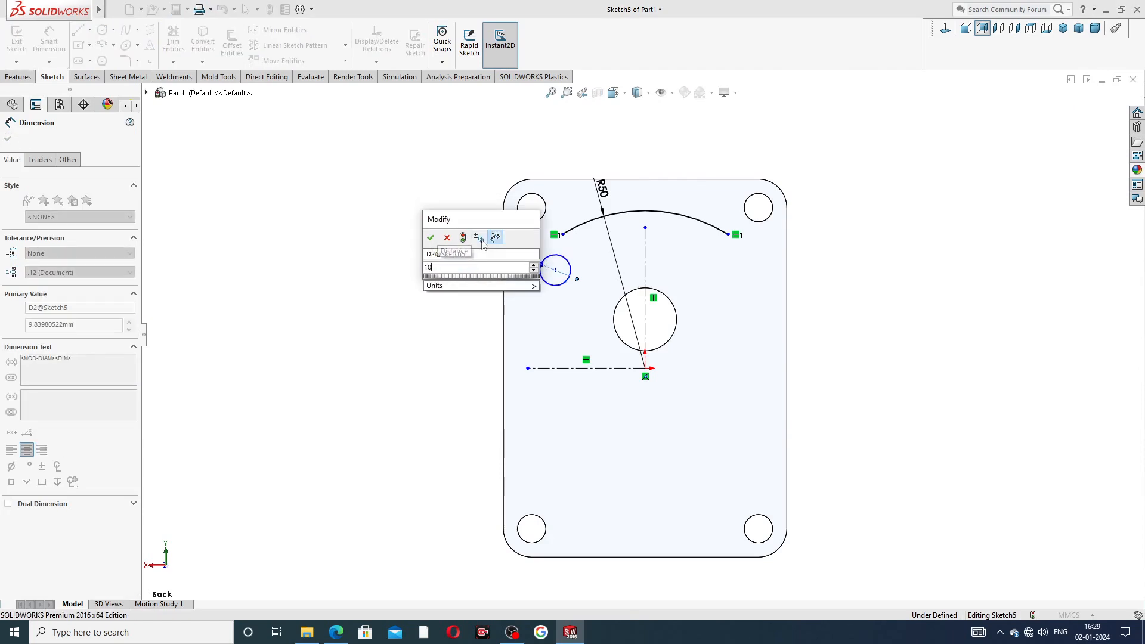
pyautogui.press('Return')
pyautogui.rightClick(420, 194)
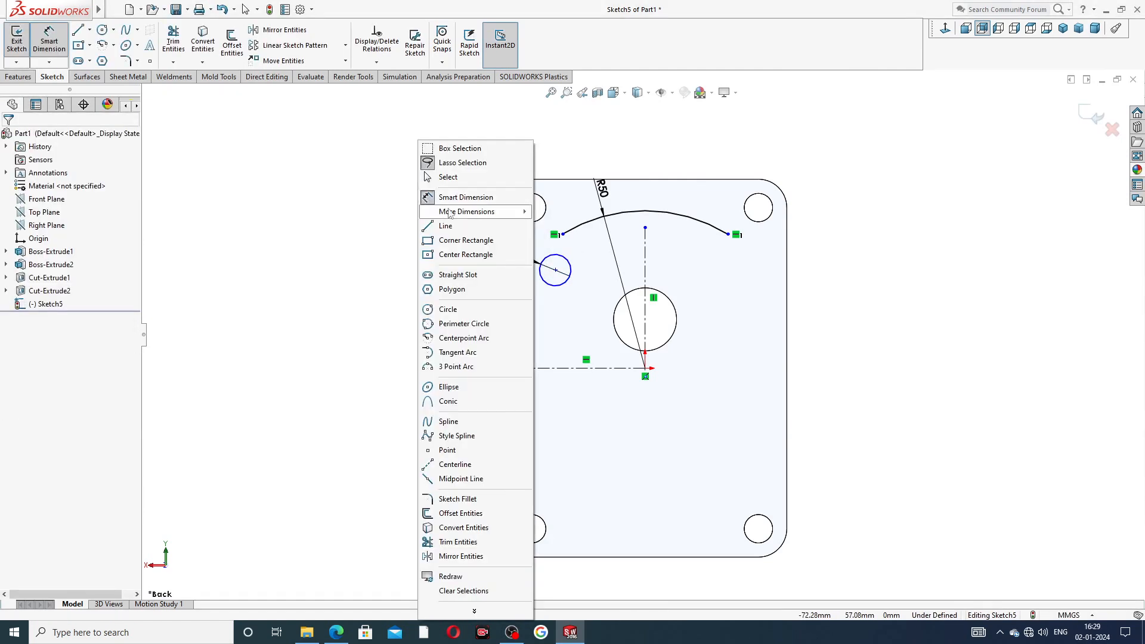
pyautogui.click(451, 185)
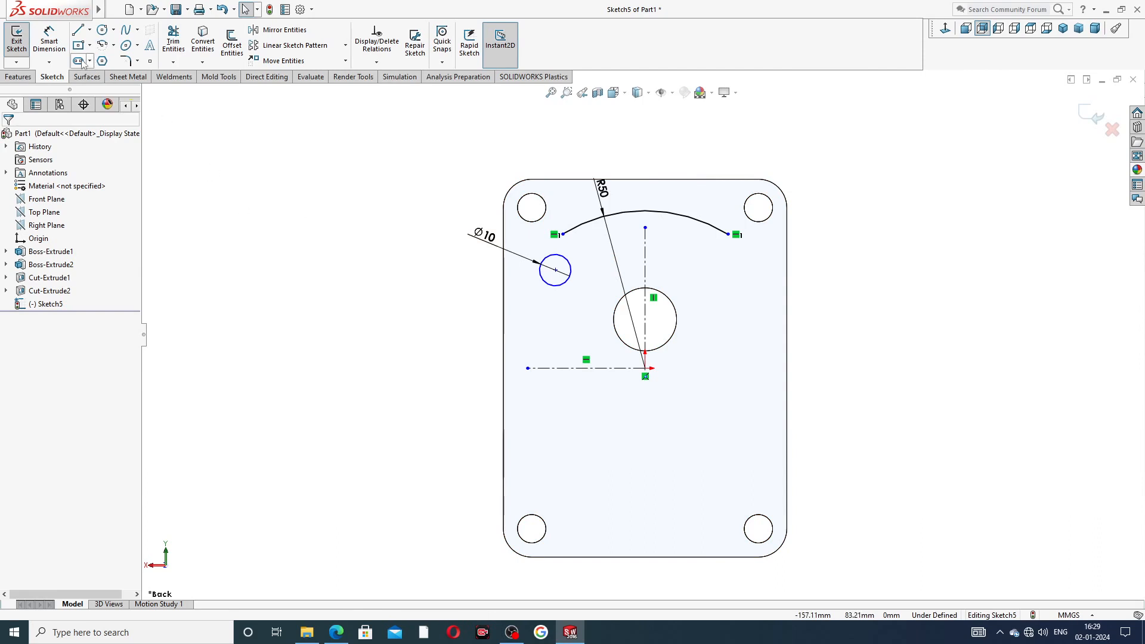
# - Dimension the horizontal distance from the small circle's center to the vertical centerline as 29 mm
pyautogui.click(49, 39)
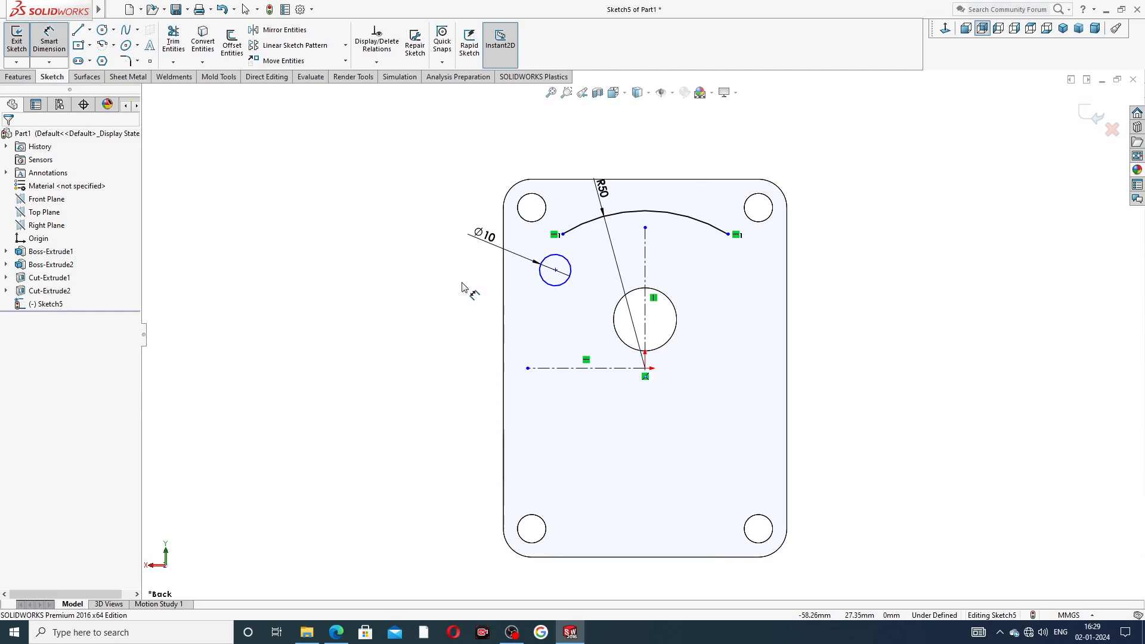
pyautogui.click(555, 271)
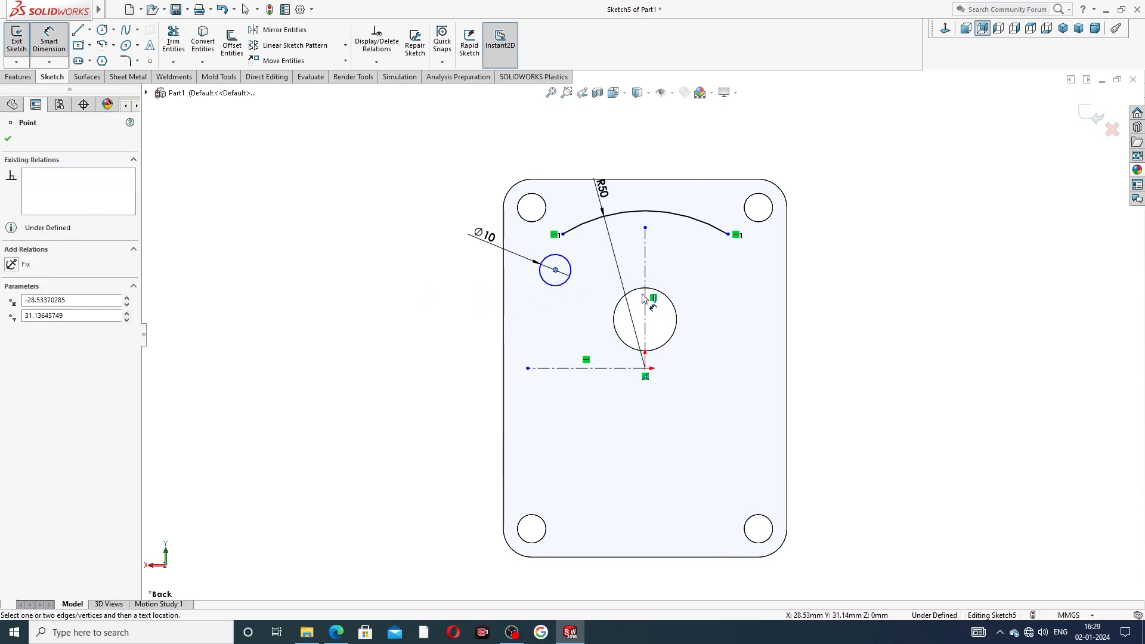
pyautogui.click(645, 279)
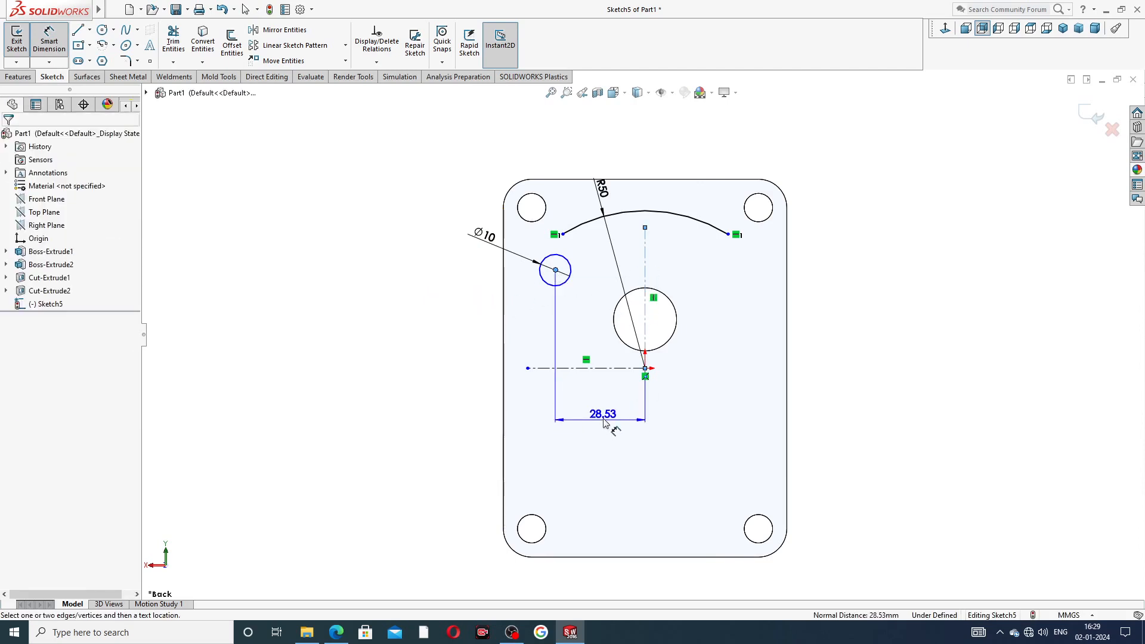
pyautogui.click(612, 425)
pyautogui.write('29')
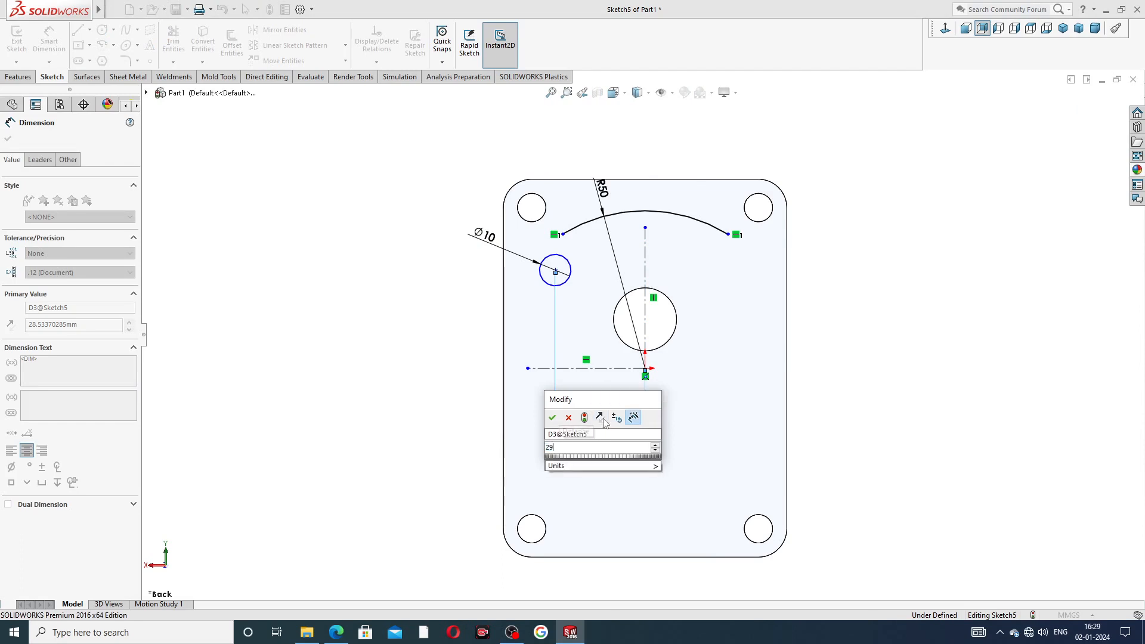
pyautogui.press('Return')
pyautogui.press('Escape')
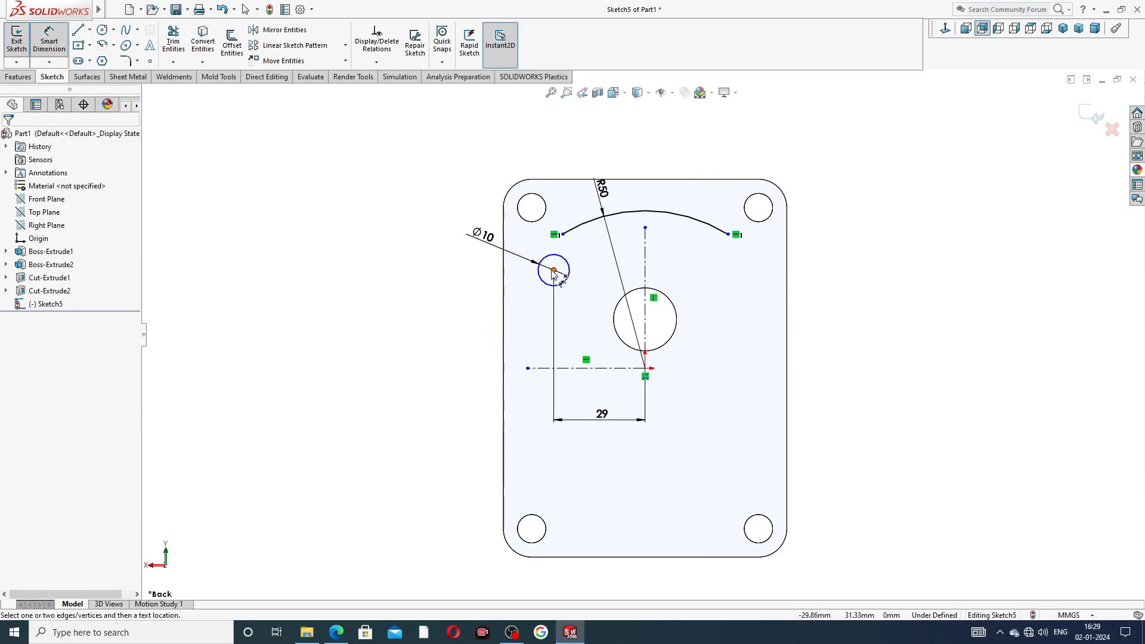
# - Dimension the small circle's center 29.5 mm above the horizontal centerline and leave the dimensioning command
pyautogui.click(554, 270)
pyautogui.click(549, 368)
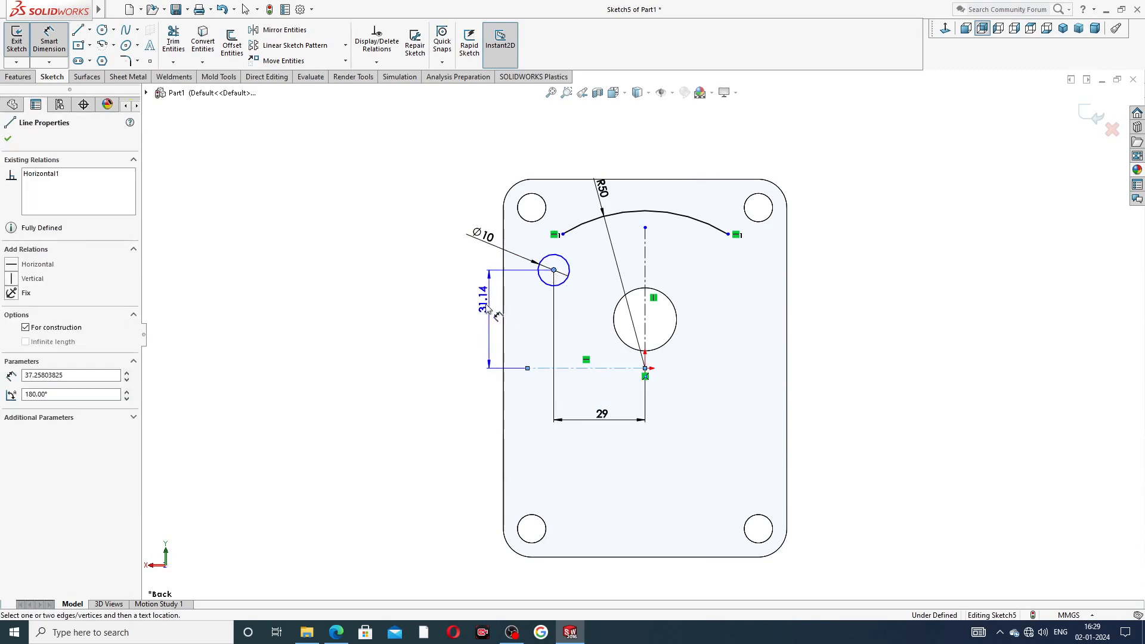
pyautogui.click(486, 311)
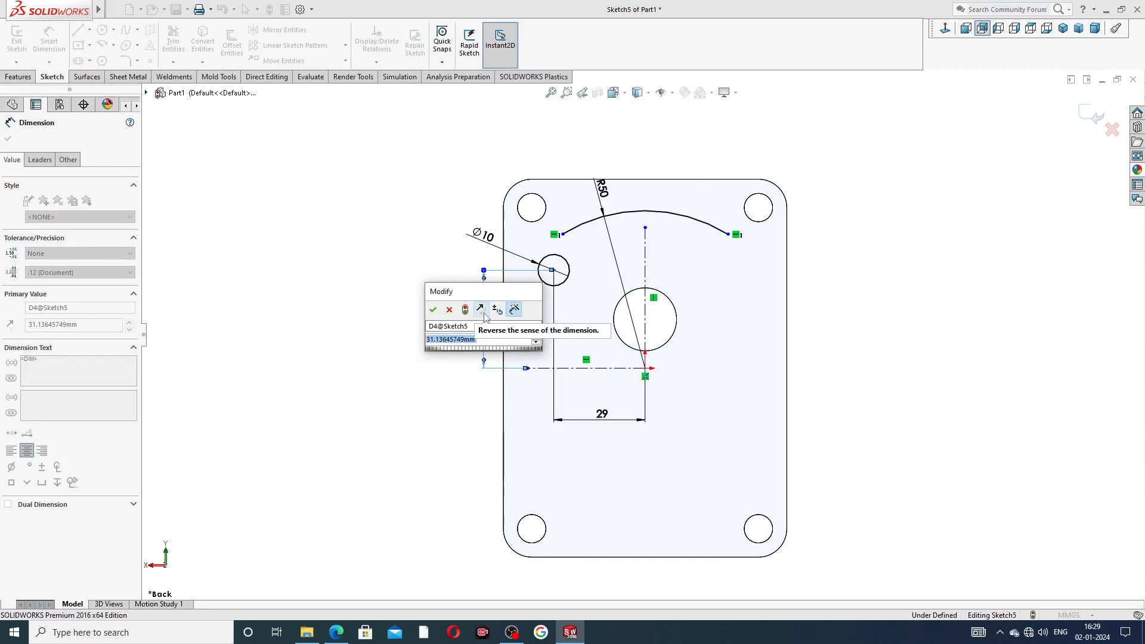
pyautogui.write('29')
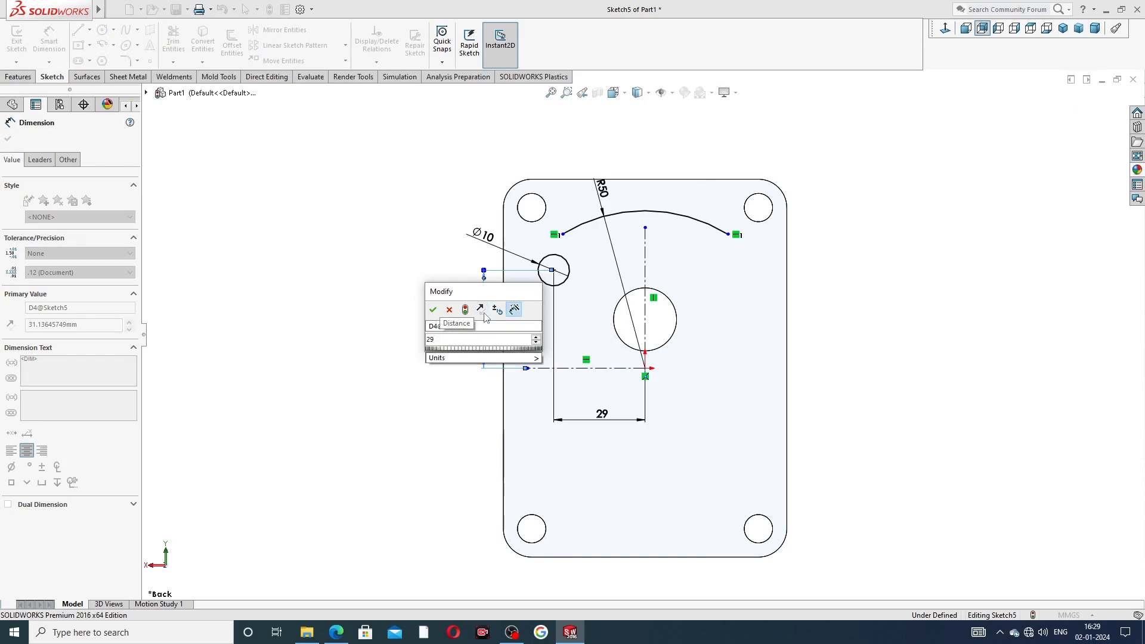
pyautogui.write('.5')
pyautogui.press('Return')
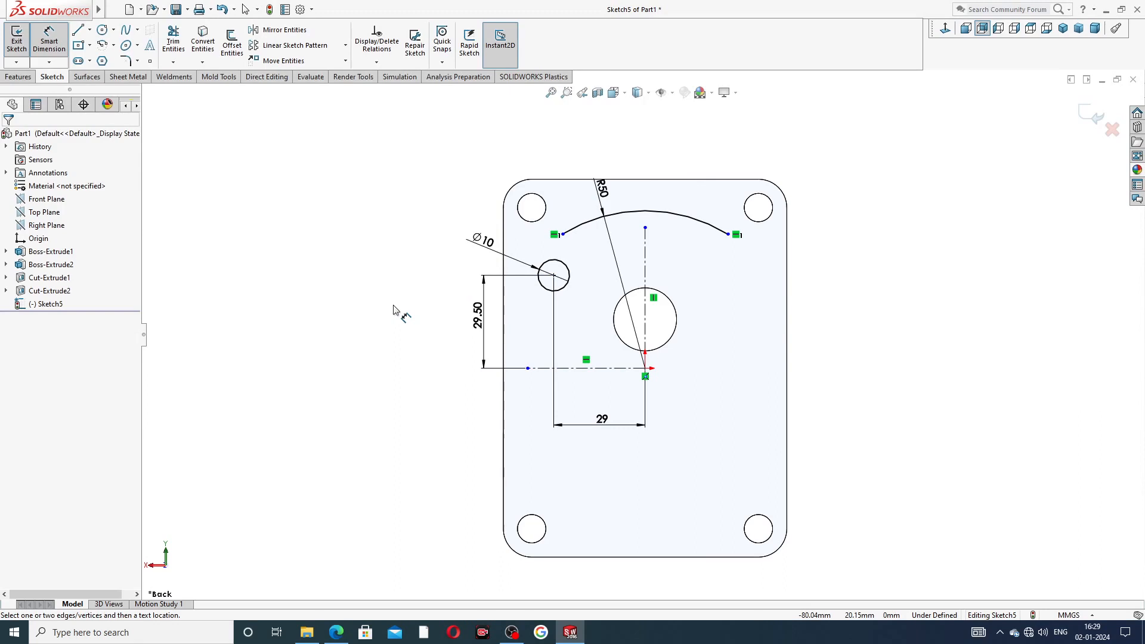
pyautogui.rightClick(392, 299)
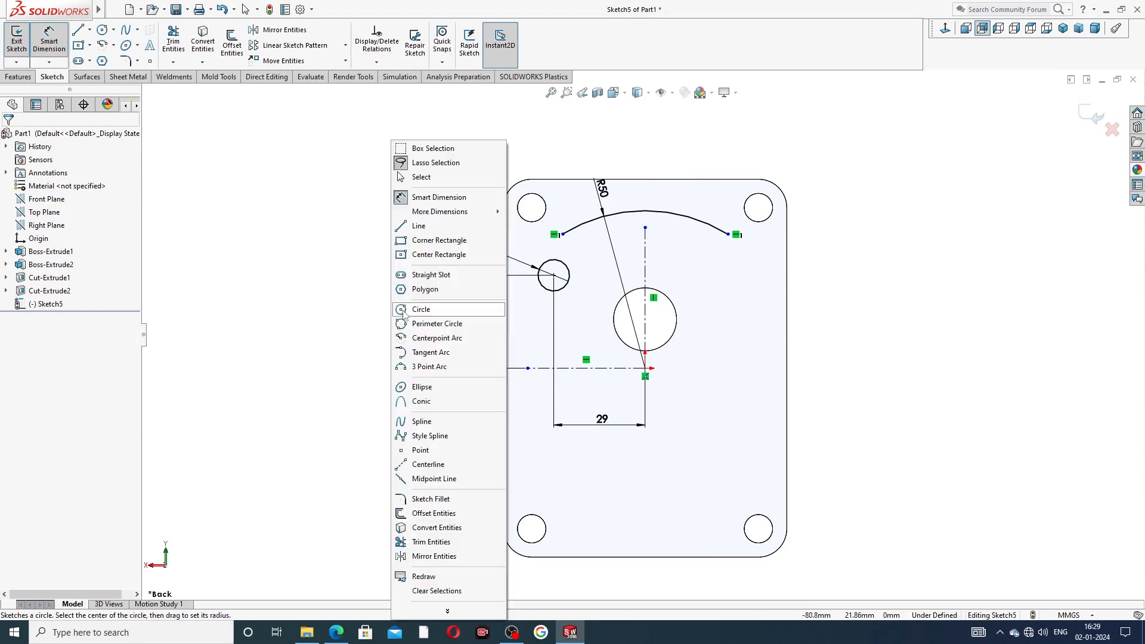
pyautogui.click(441, 178)
# - Check the drawing in Edge, then in SOLIDWORKS add a vertical relation between the R50 arc's left endpoint and the small circle's center
pyautogui.click(336, 632)
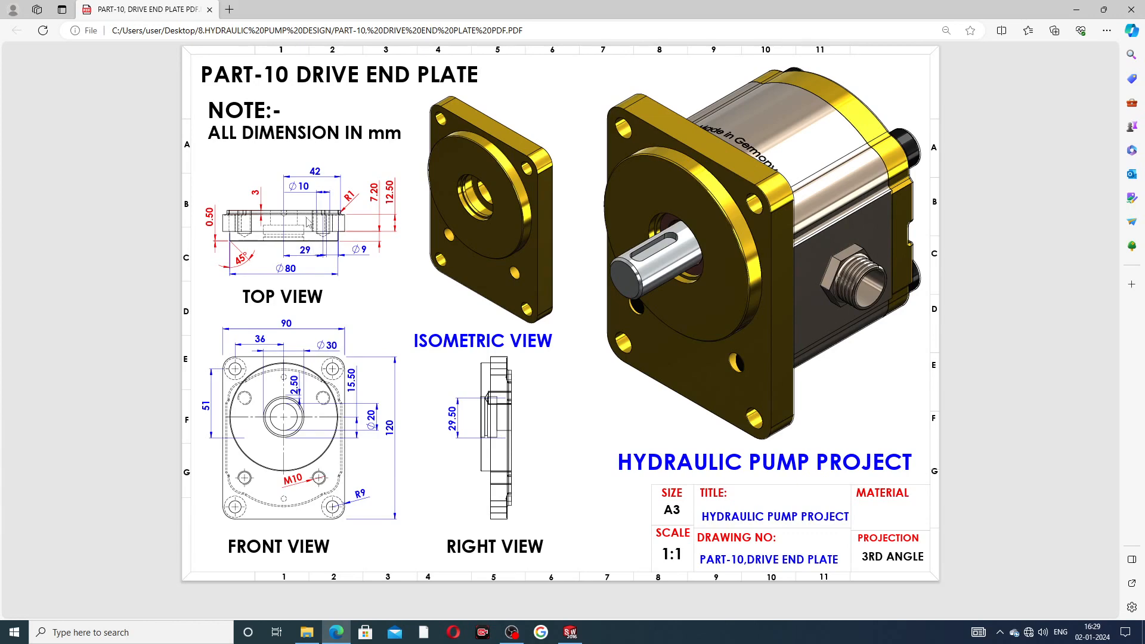
pyautogui.click(570, 632)
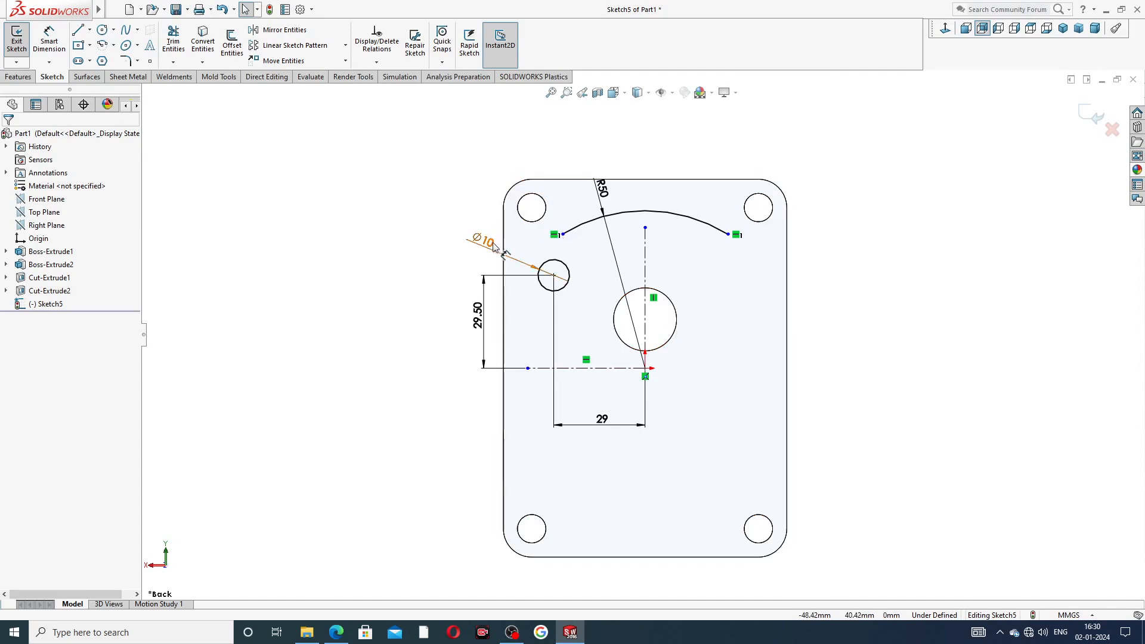
pyautogui.scroll(-2, 565, 242)
pyautogui.click(567, 237)
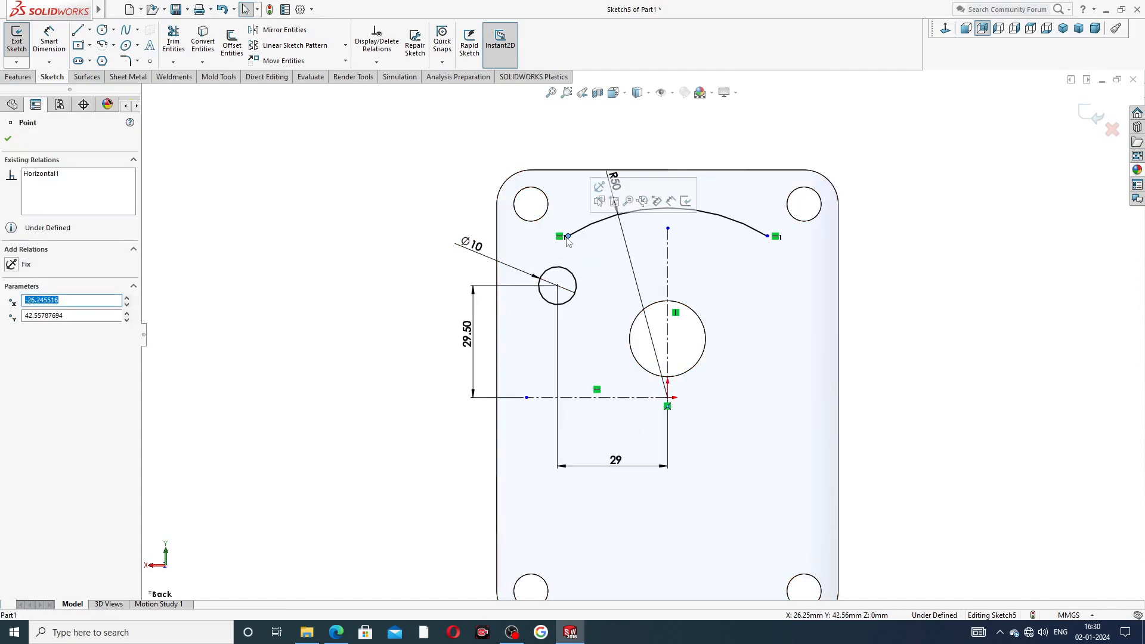
pyautogui.keyDown('ctrl'); pyautogui.click(558, 287); pyautogui.keyUp('ctrl')
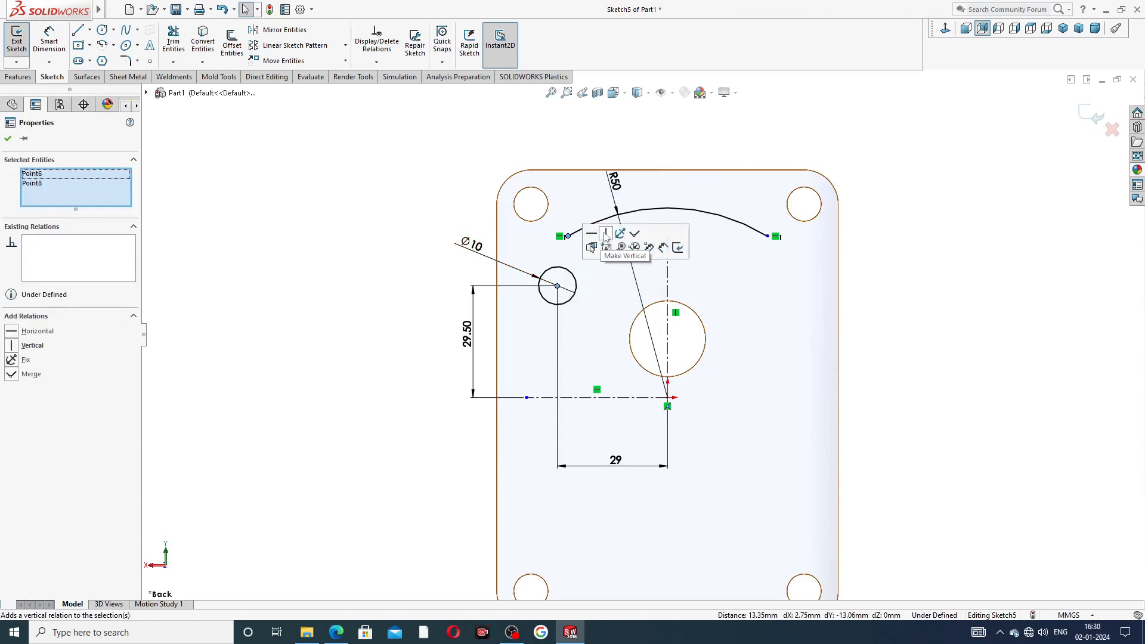
pyautogui.click(606, 233)
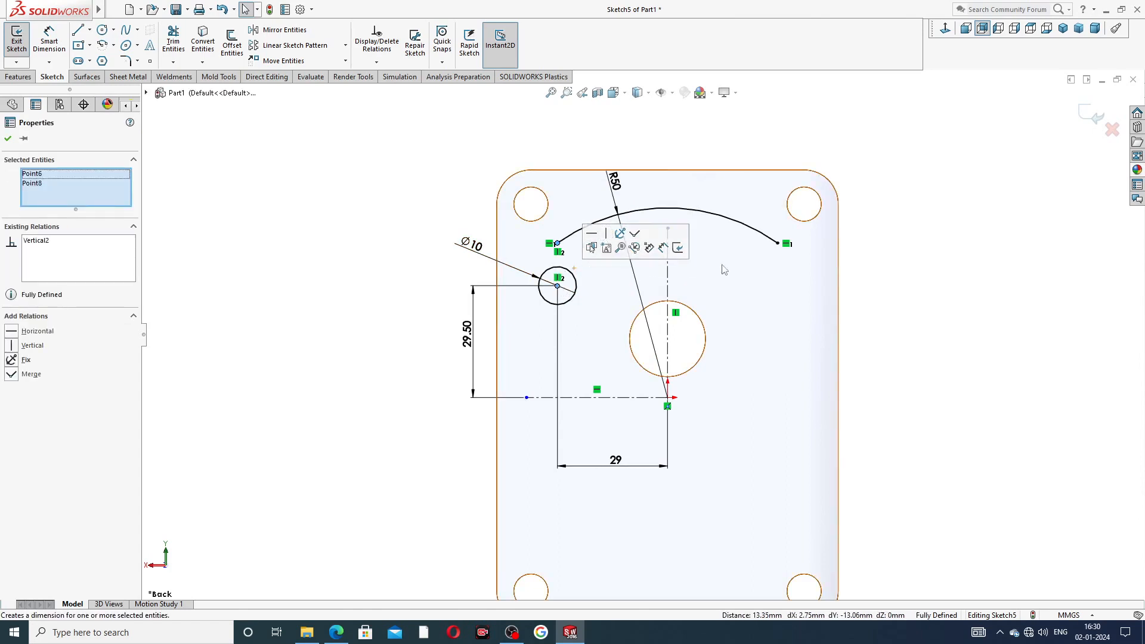
pyautogui.click(888, 275)
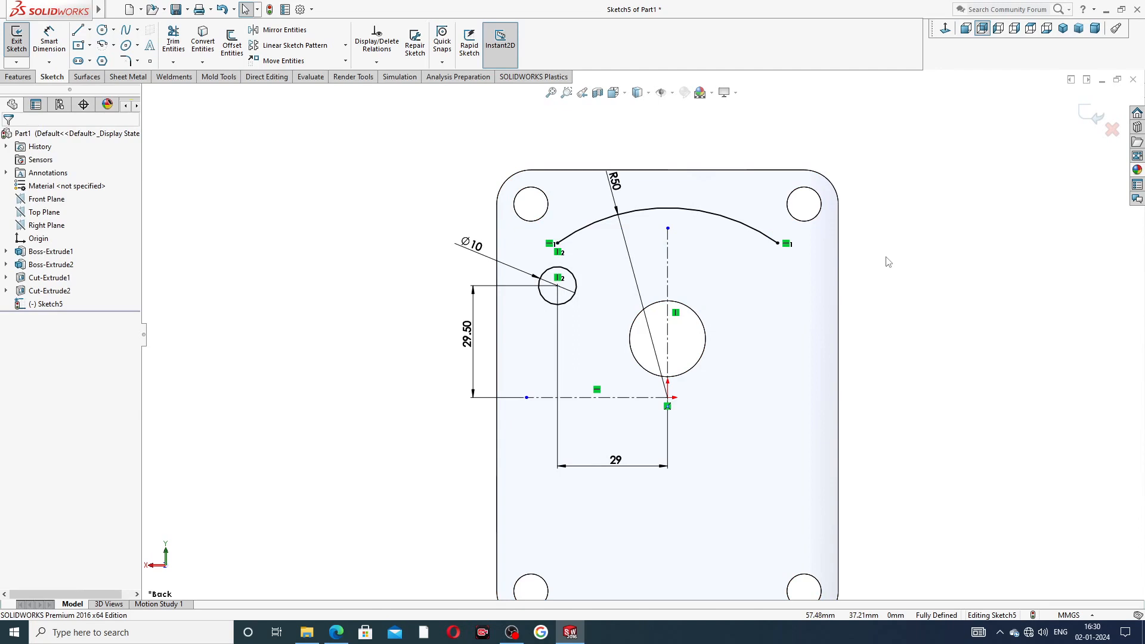
# - Sketch a 3-point arc of about 16.4 mm radius from the R50 arc's left endpoint, curving down around the outer side of the small circle
pyautogui.scroll(-2, 546, 325)
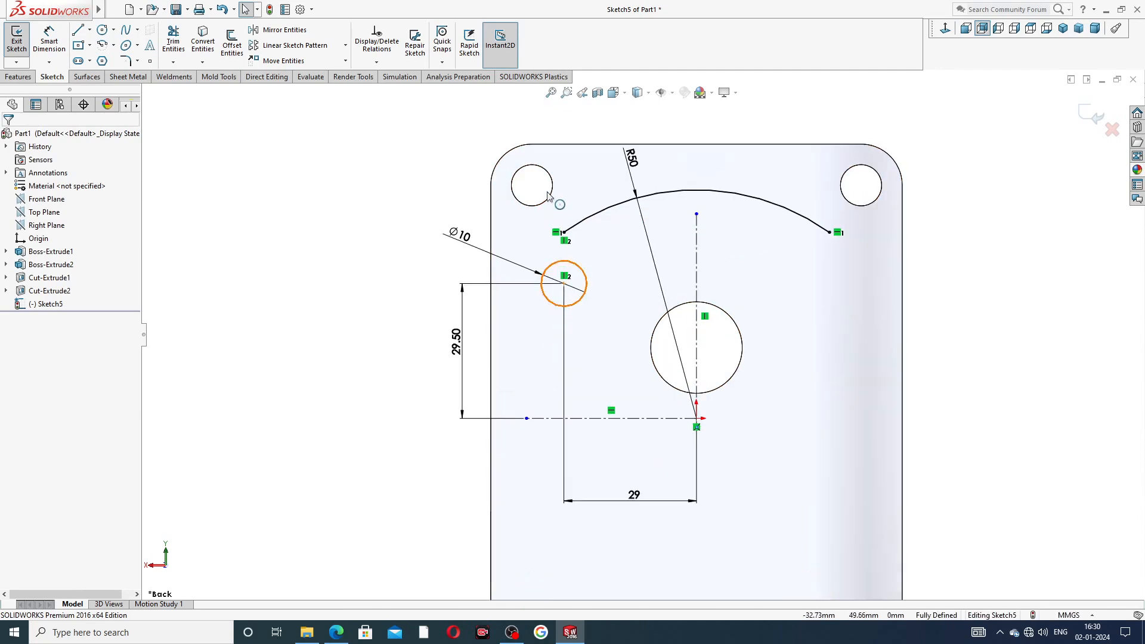
pyautogui.click(113, 46)
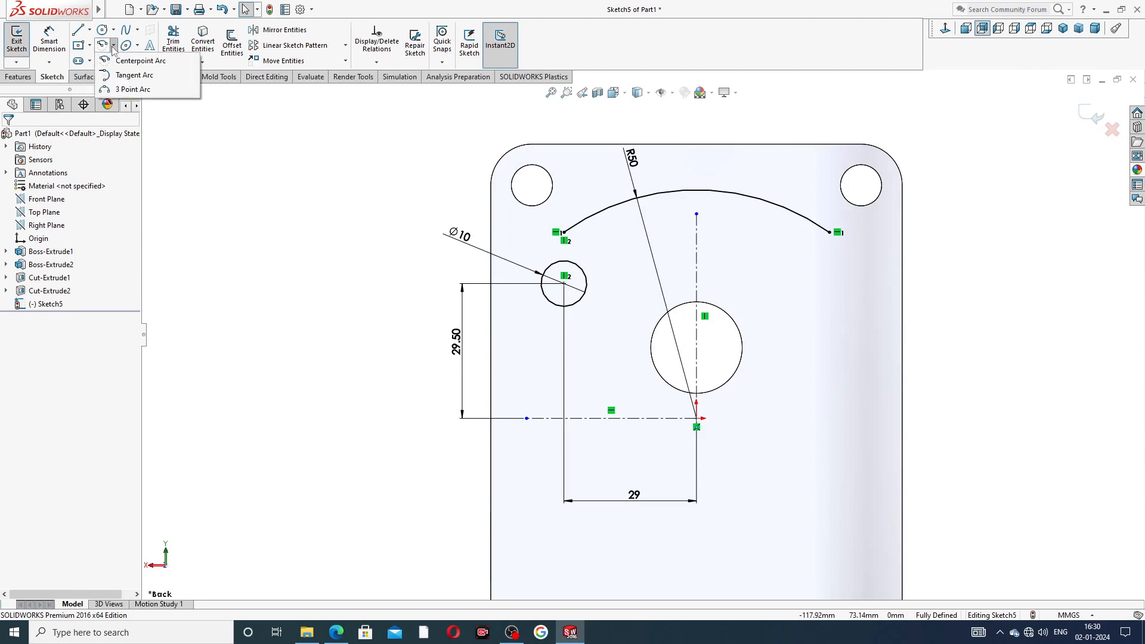
pyautogui.click(134, 91)
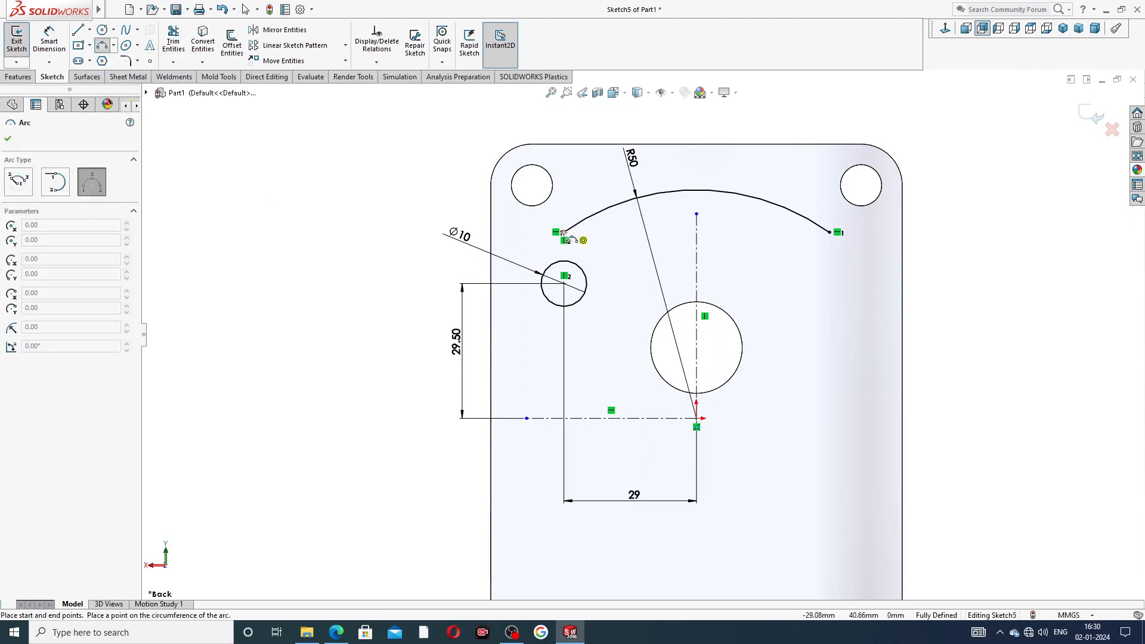
pyautogui.click(564, 233)
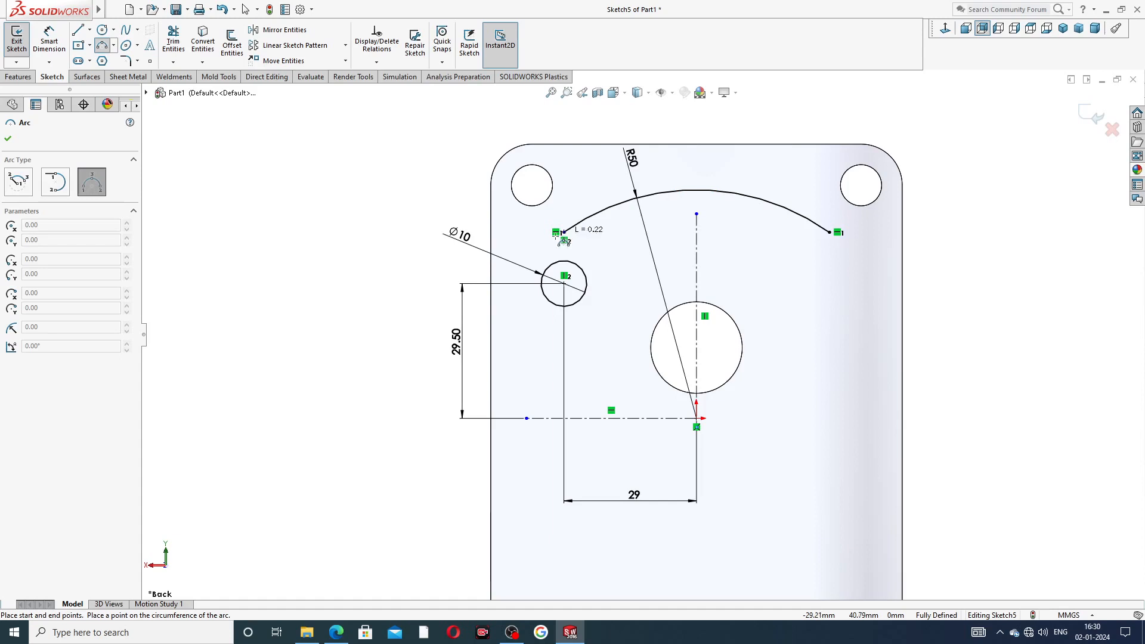
pyautogui.click(513, 298)
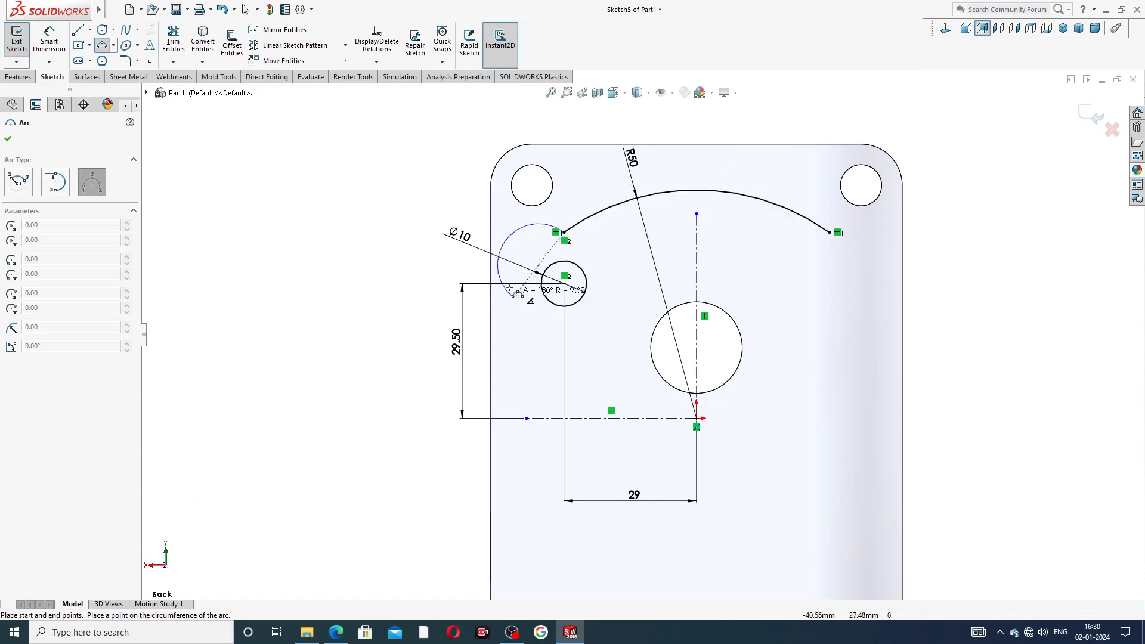
pyautogui.click(530, 257)
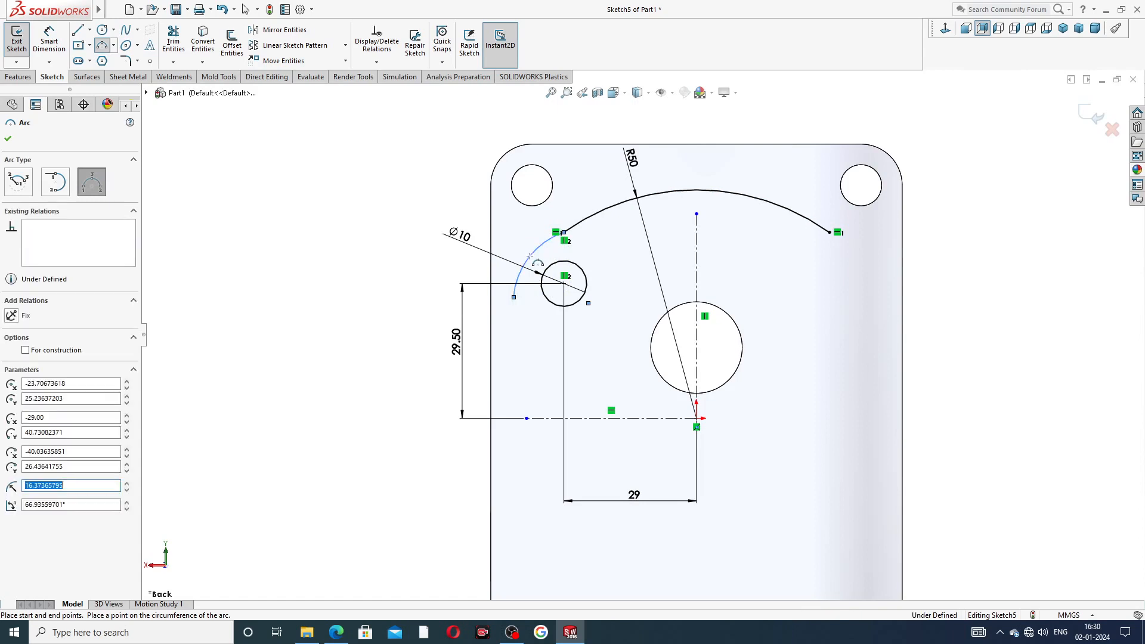
pyautogui.rightClick(540, 229)
pyautogui.click(558, 225)
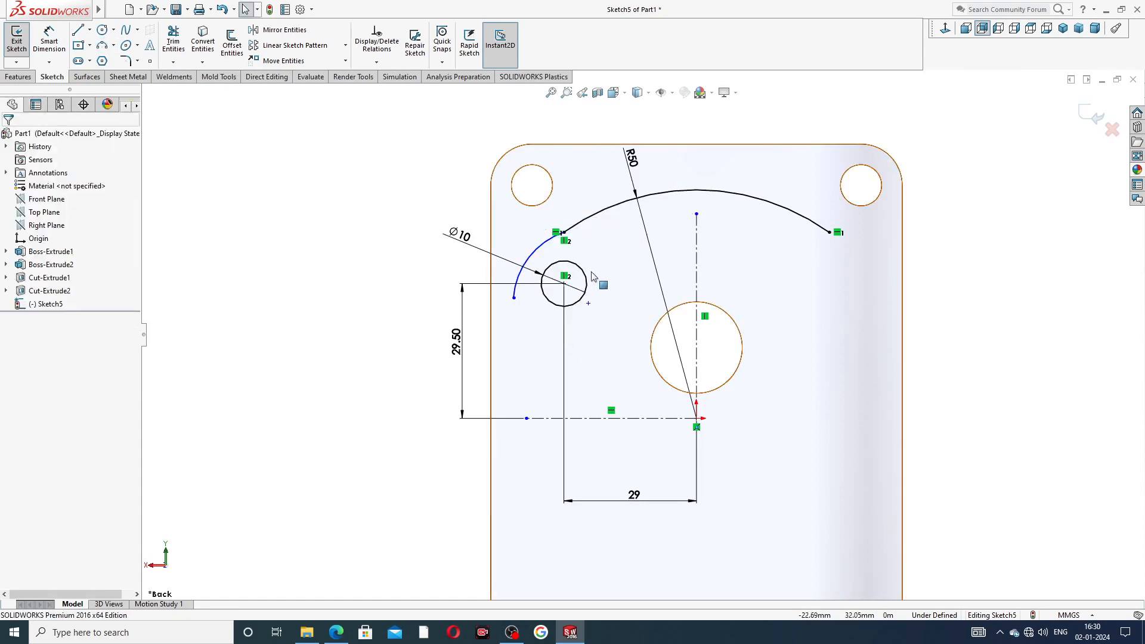
# - Merge the new arc's center point with the small circle's center
pyautogui.scroll(-3, 594, 276)
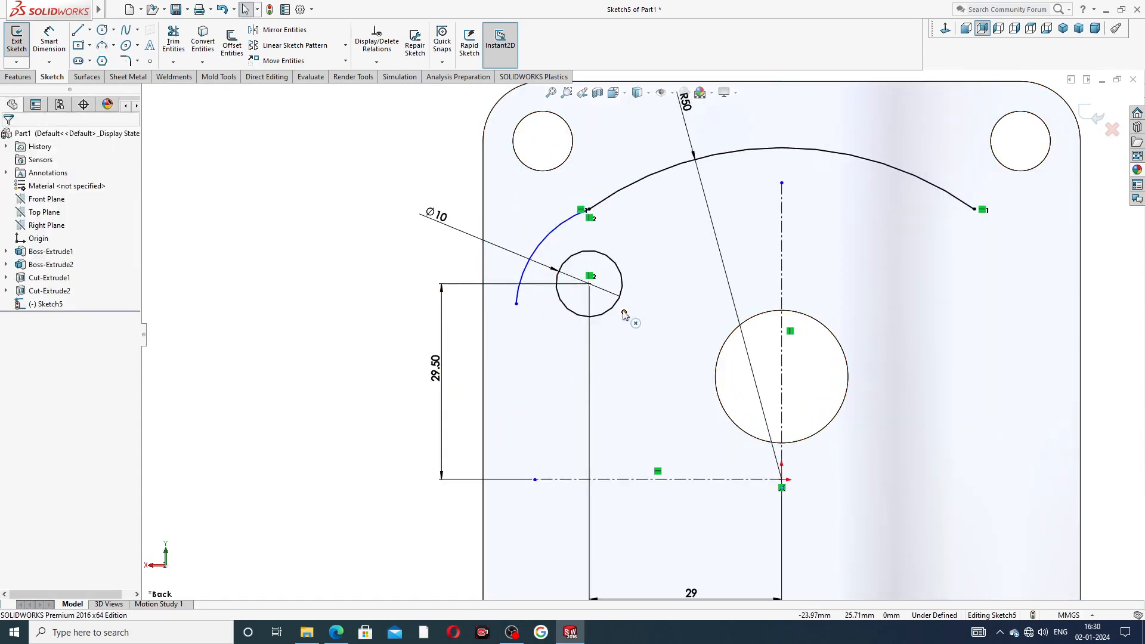
pyautogui.click(625, 314)
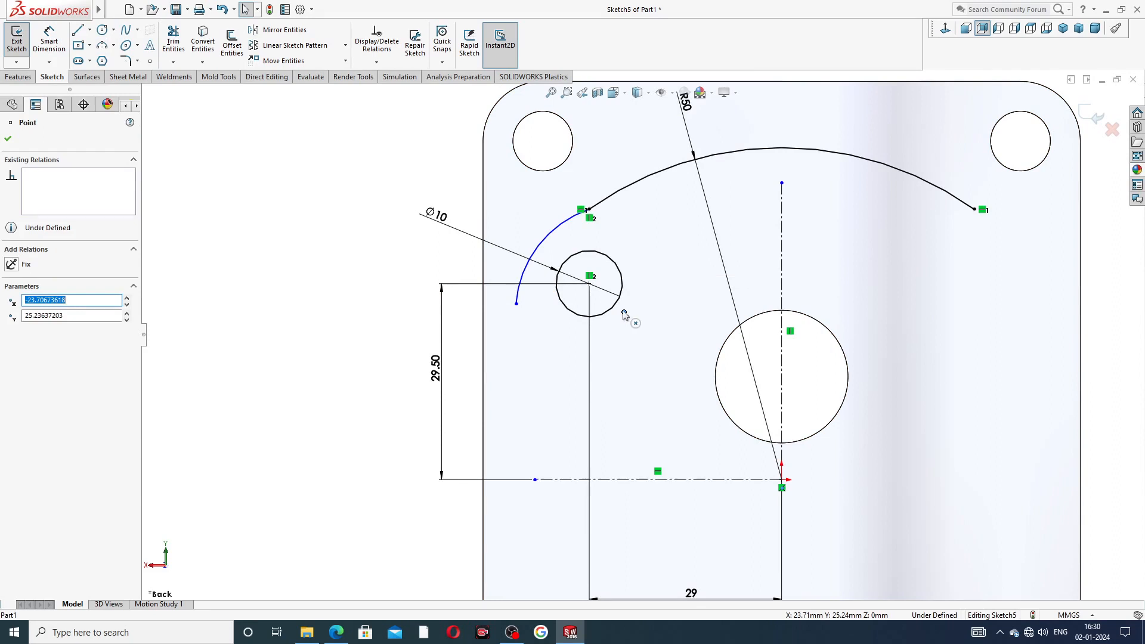
pyautogui.keyDown('ctrl'); pyautogui.click(590, 284); pyautogui.keyUp('ctrl')
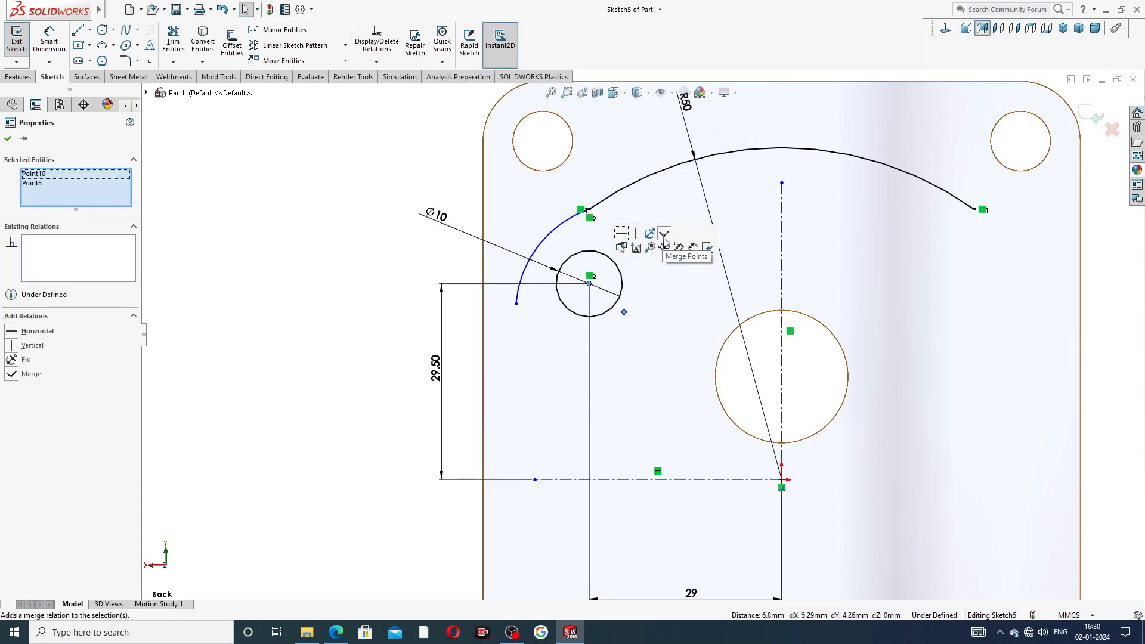
pyautogui.click(664, 235)
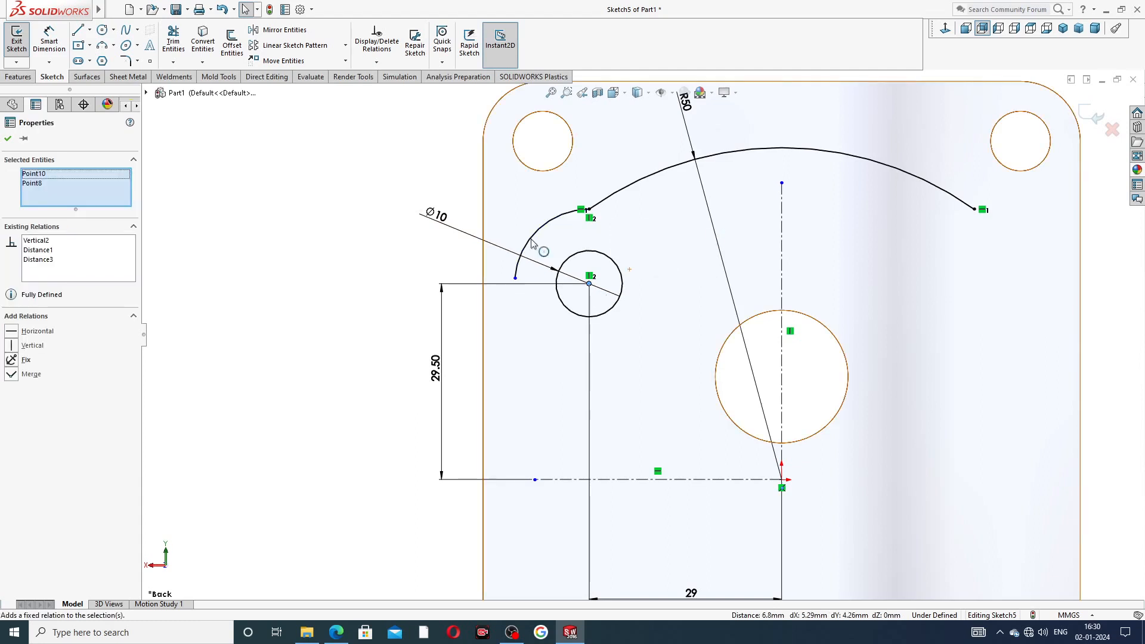
pyautogui.click(416, 278)
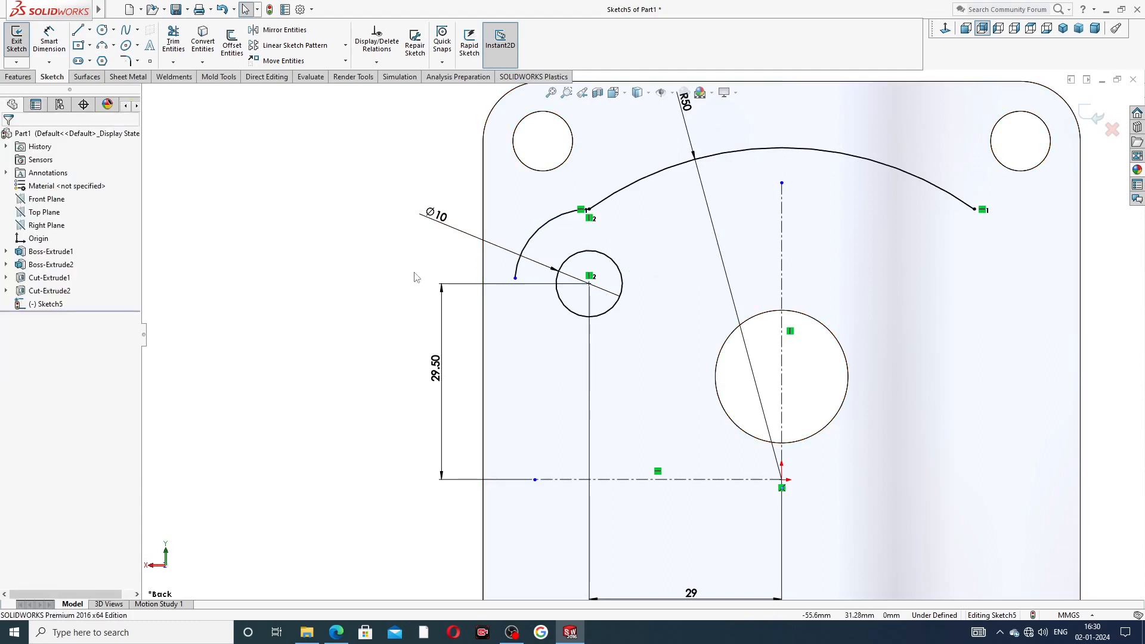
# - Add a horizontal relation between the small arc's lower endpoint and the circle's center
pyautogui.click(515, 279)
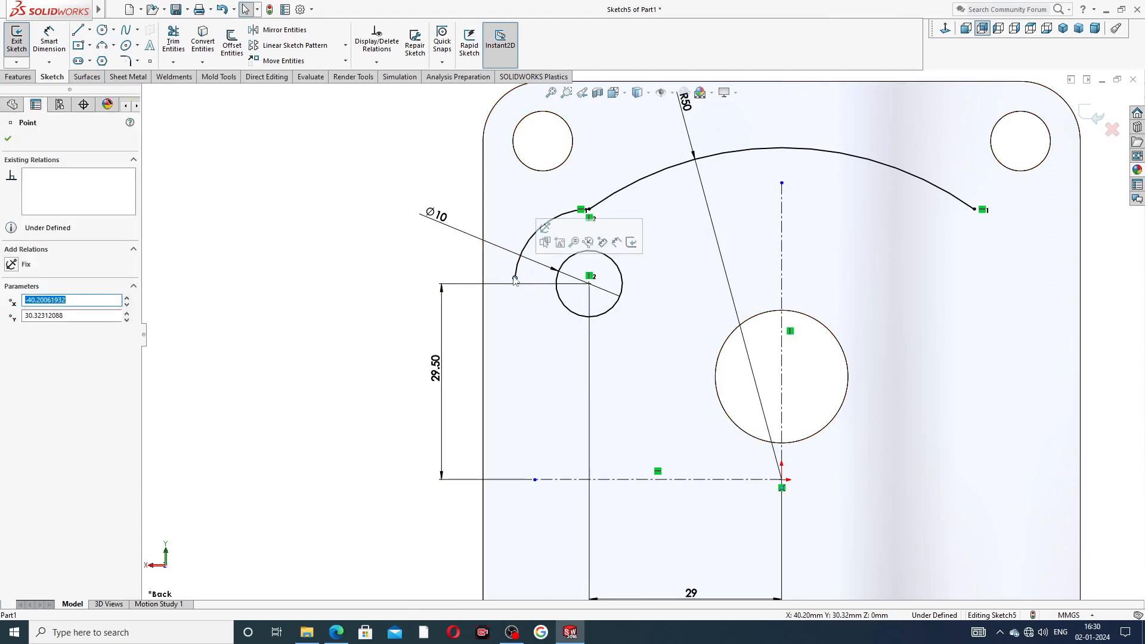
pyautogui.keyDown('ctrl'); pyautogui.click(589, 284); pyautogui.keyUp('ctrl')
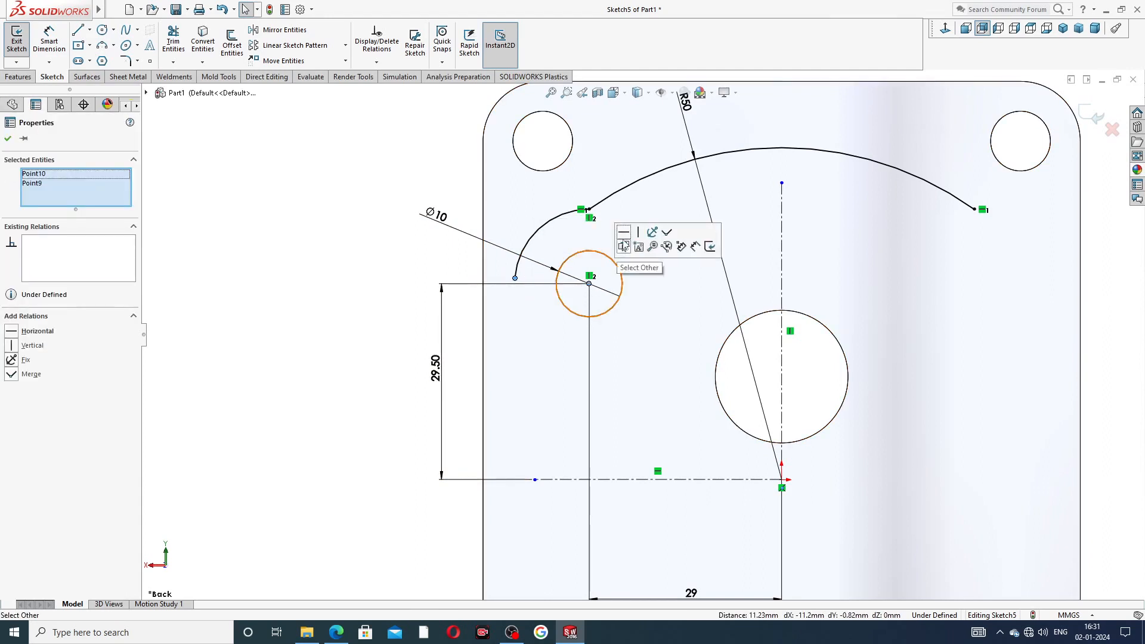
pyautogui.click(624, 233)
pyautogui.click(415, 258)
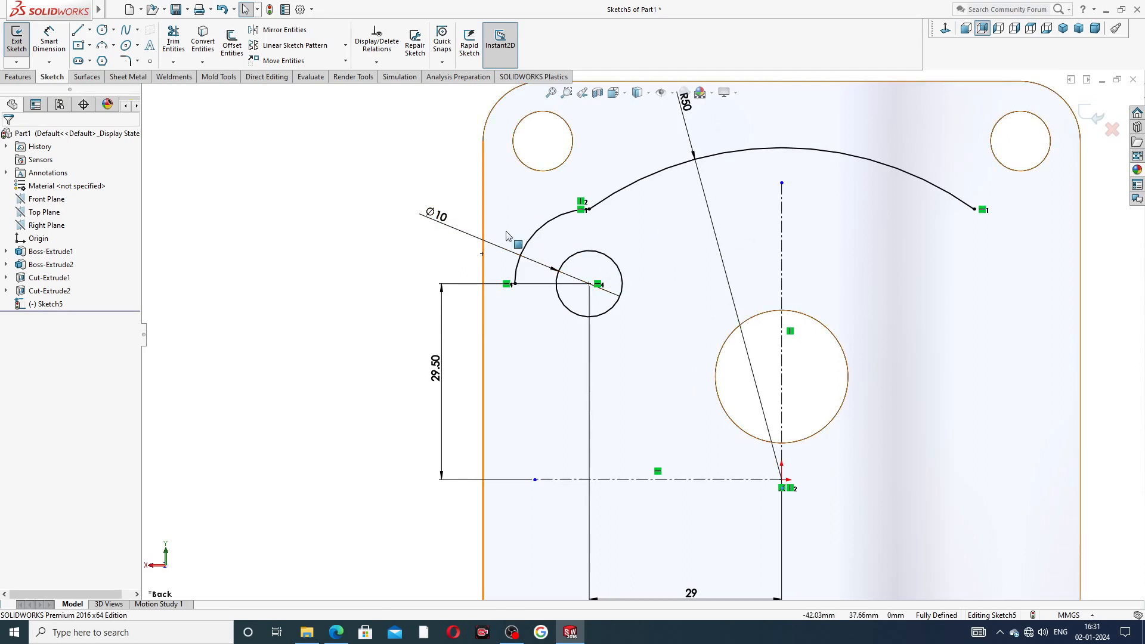
# - Replace the small circle's diameter dimension with a linear-style 10 mm diameter dimension placed outside the plate's edge
pyautogui.click(503, 251)
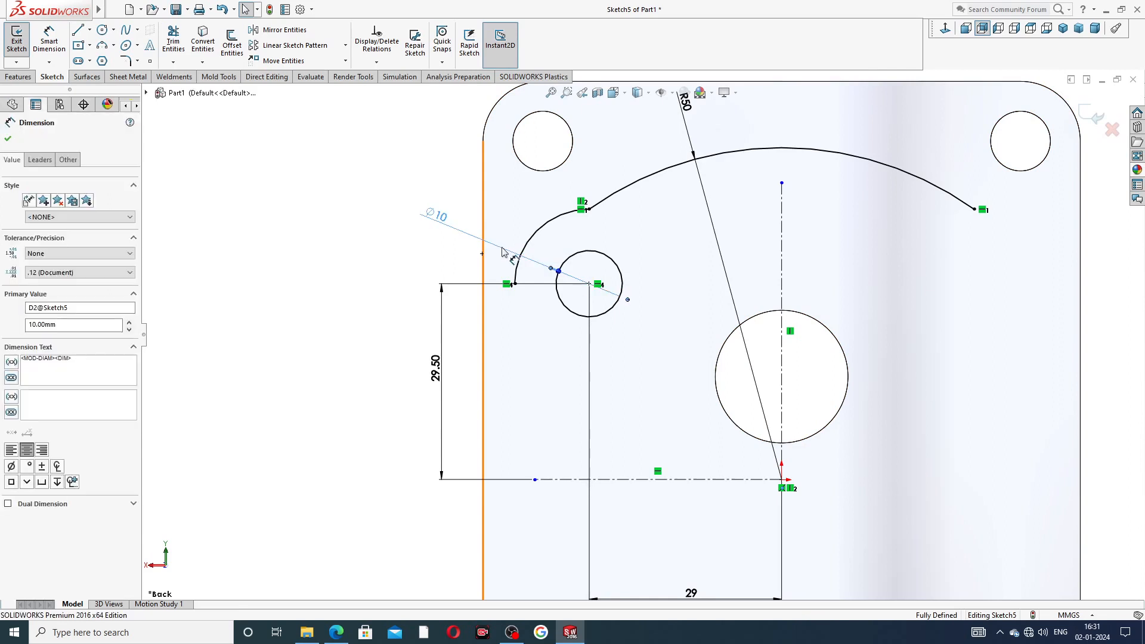
pyautogui.press('Delete')
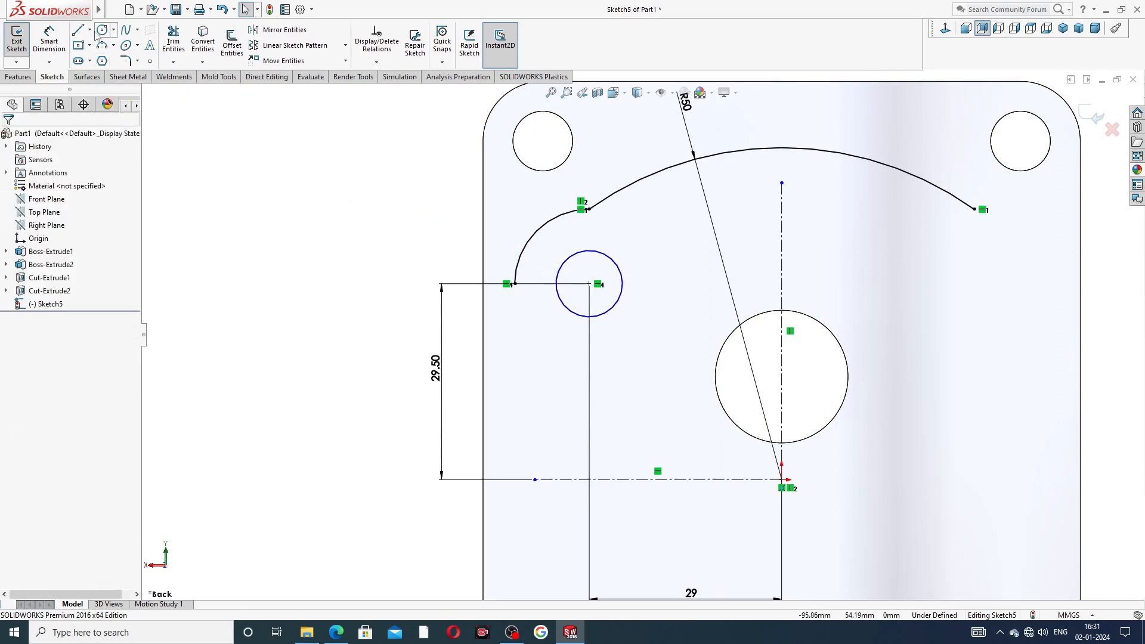
pyautogui.click(49, 37)
pyautogui.click(567, 262)
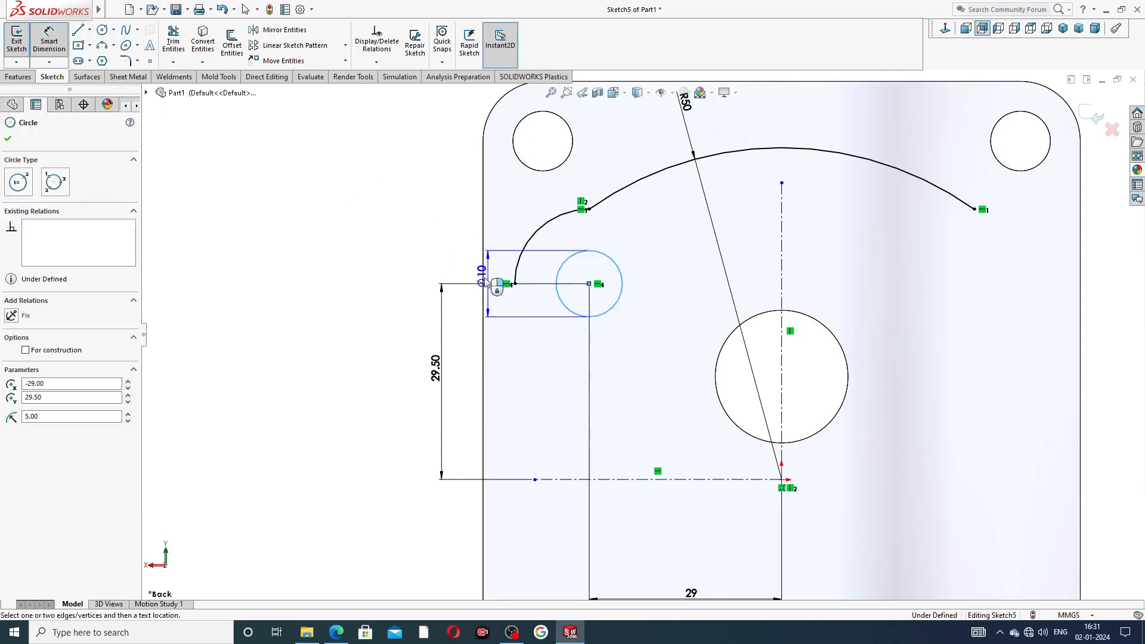
pyautogui.click(404, 286)
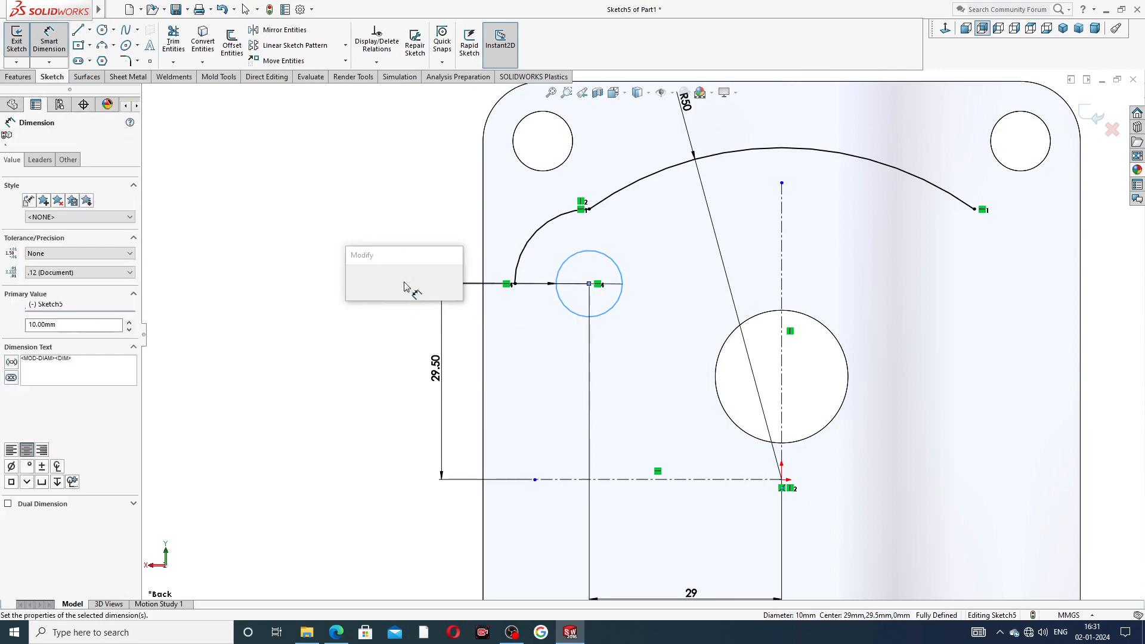
pyautogui.click(354, 281)
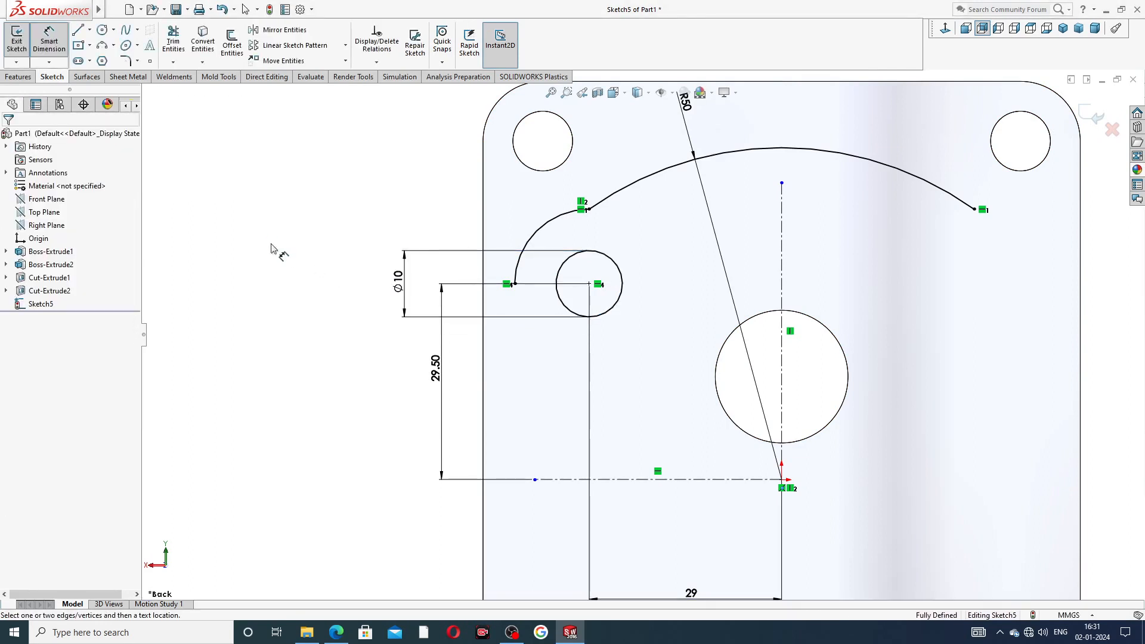
pyautogui.rightClick(315, 200)
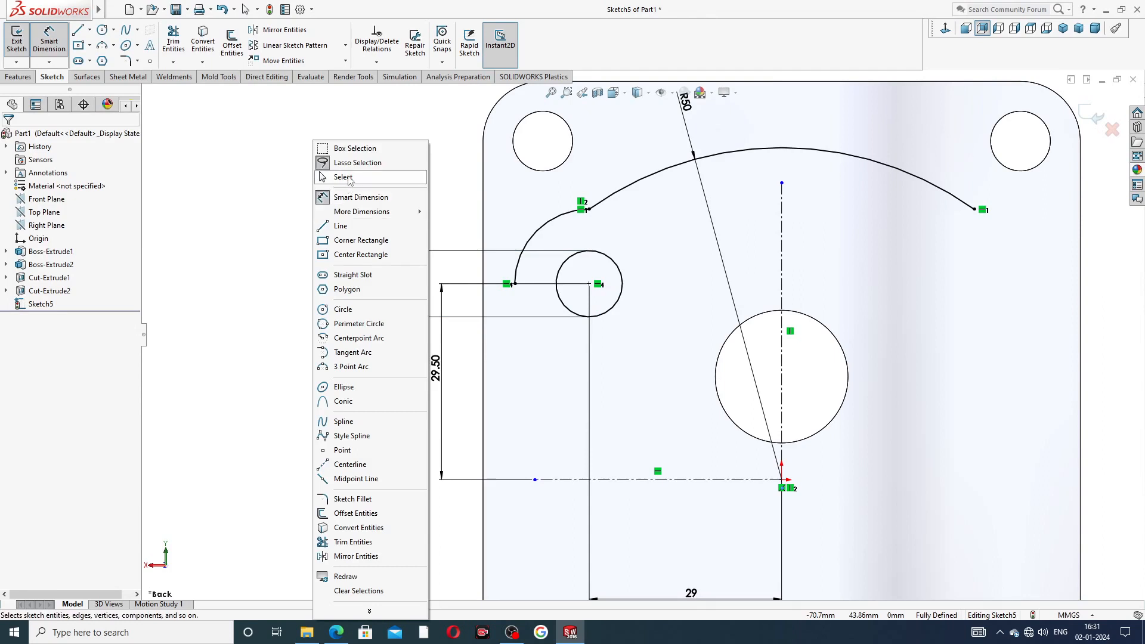
pyautogui.click(351, 181)
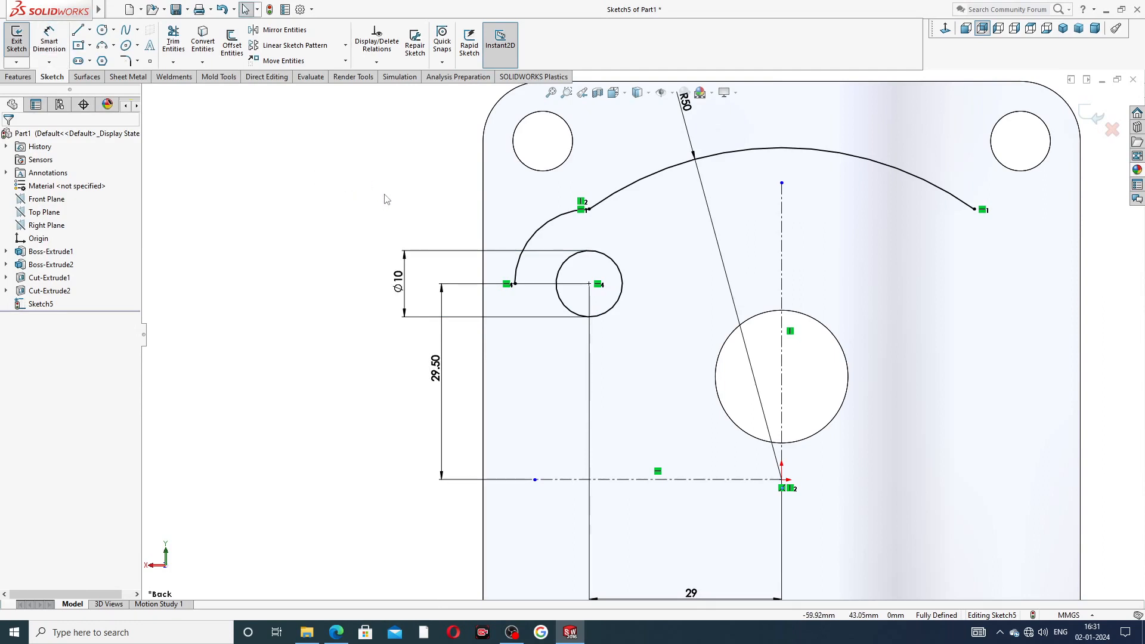
# - From the small arc's lower endpoint, sketch a vertical line about 2.3 mm long, an outward 45° line about 1.9 mm, and a vertical line down to the origin's level
pyautogui.click(78, 30)
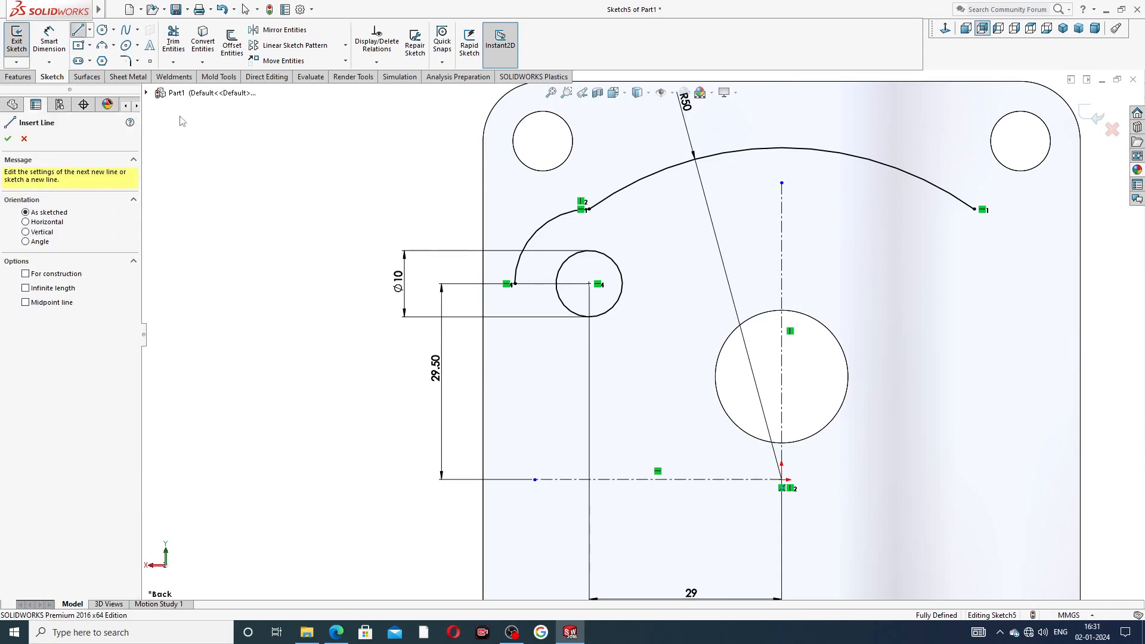
pyautogui.click(515, 284)
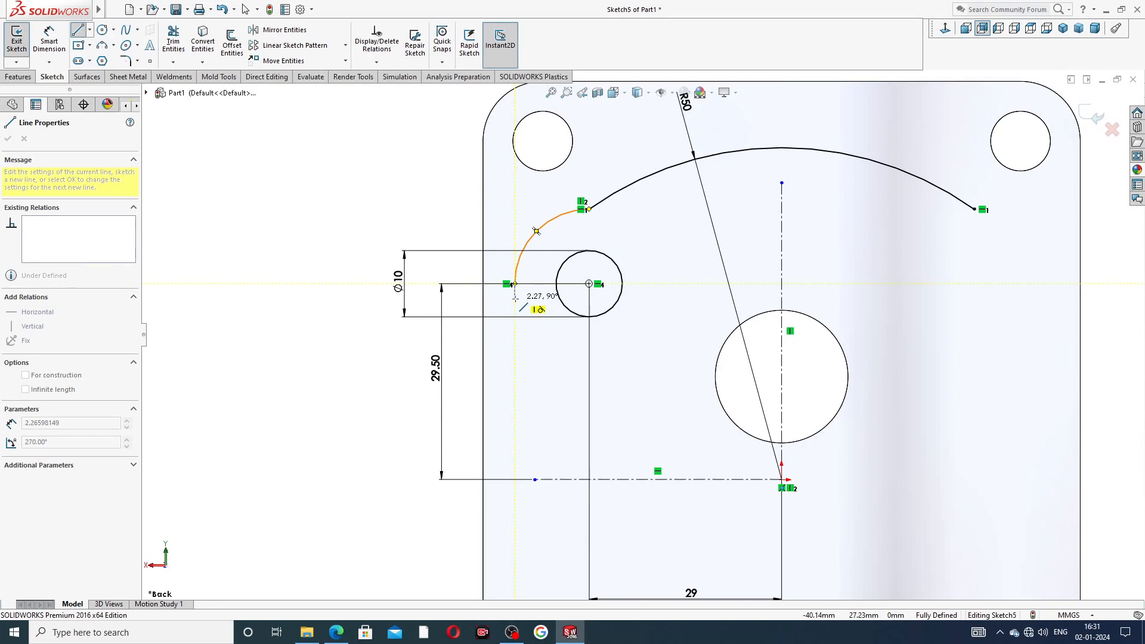
pyautogui.click(515, 298)
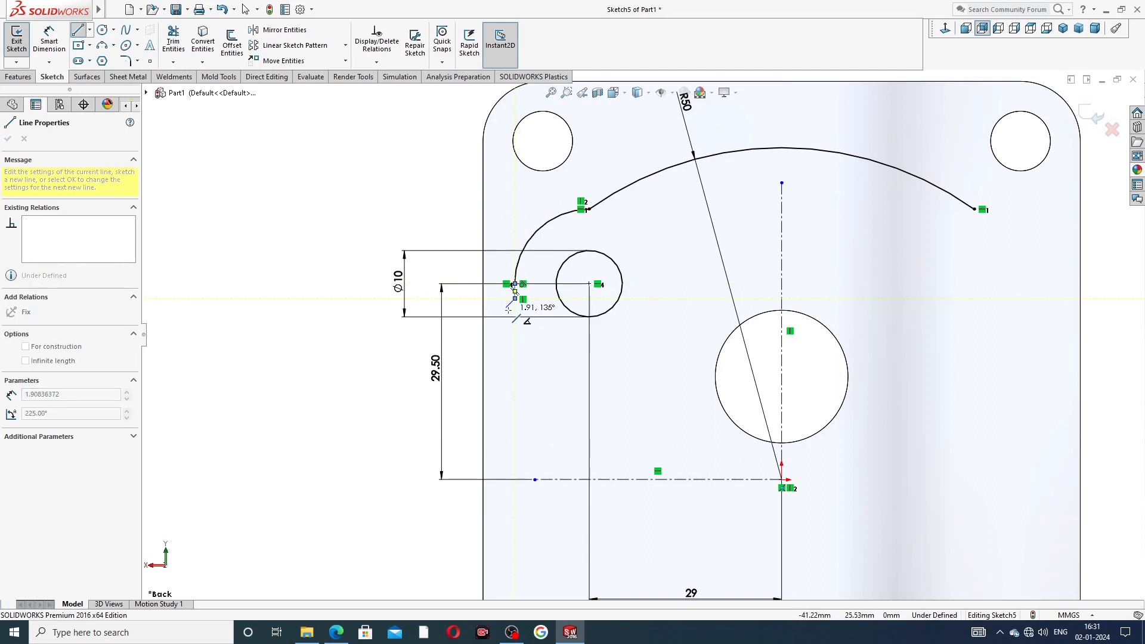
pyautogui.click(507, 308)
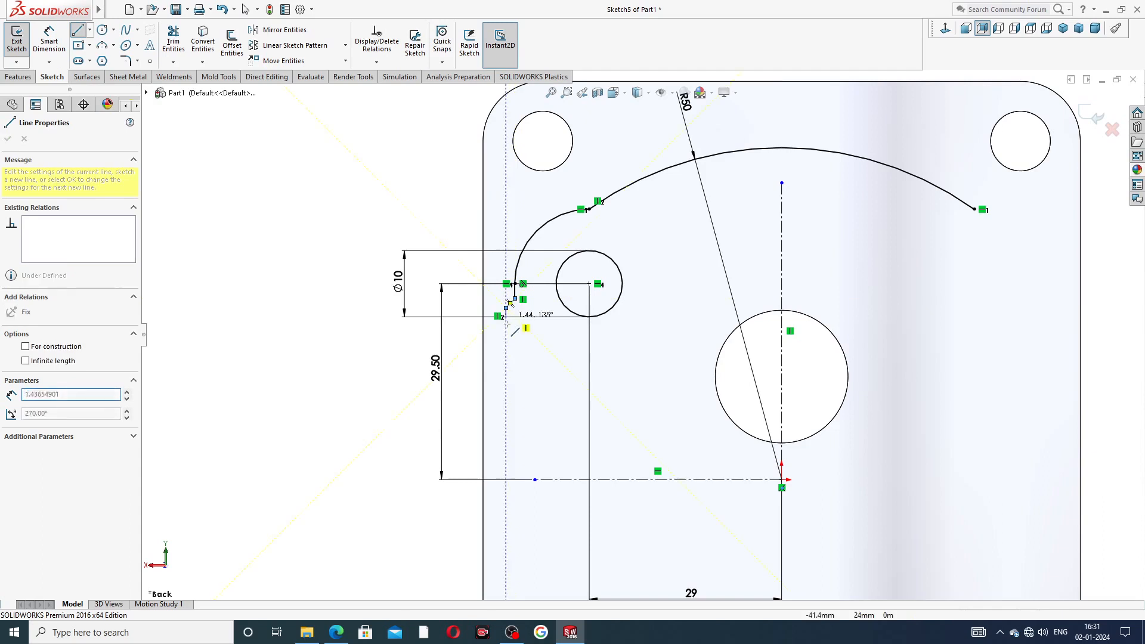
pyautogui.click(506, 479)
pyautogui.rightClick(513, 418)
pyautogui.click(552, 437)
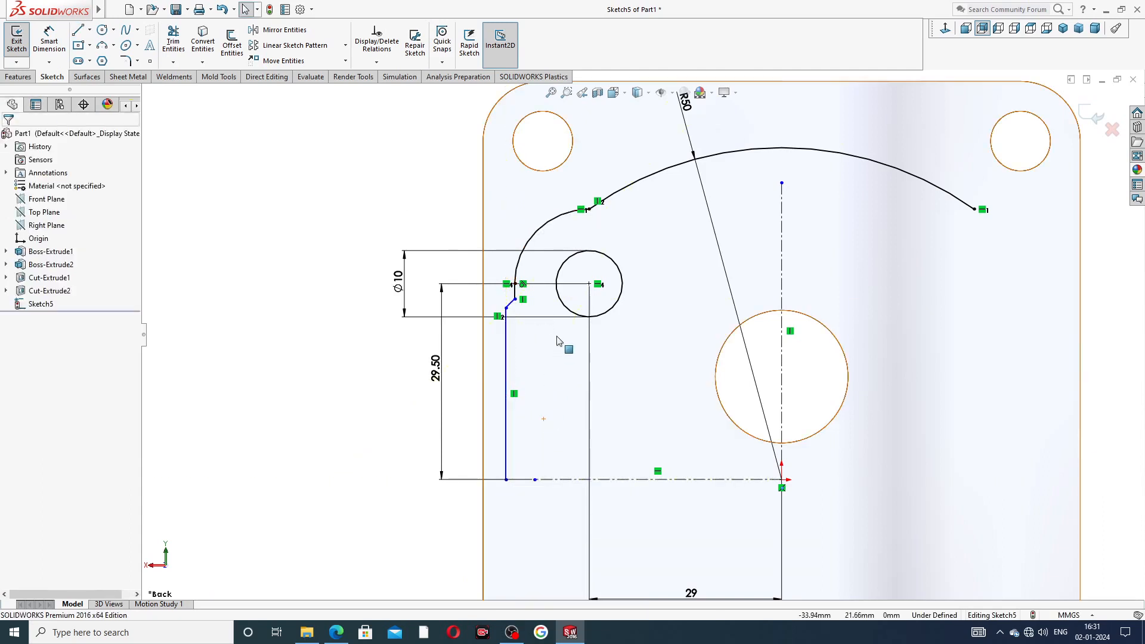
# - Steepen the short angled line by moving its upper endpoint to about Y 27.9 mm and its lower endpoint to about Y 25.2 mm
pyautogui.scroll(-6, 557, 341)
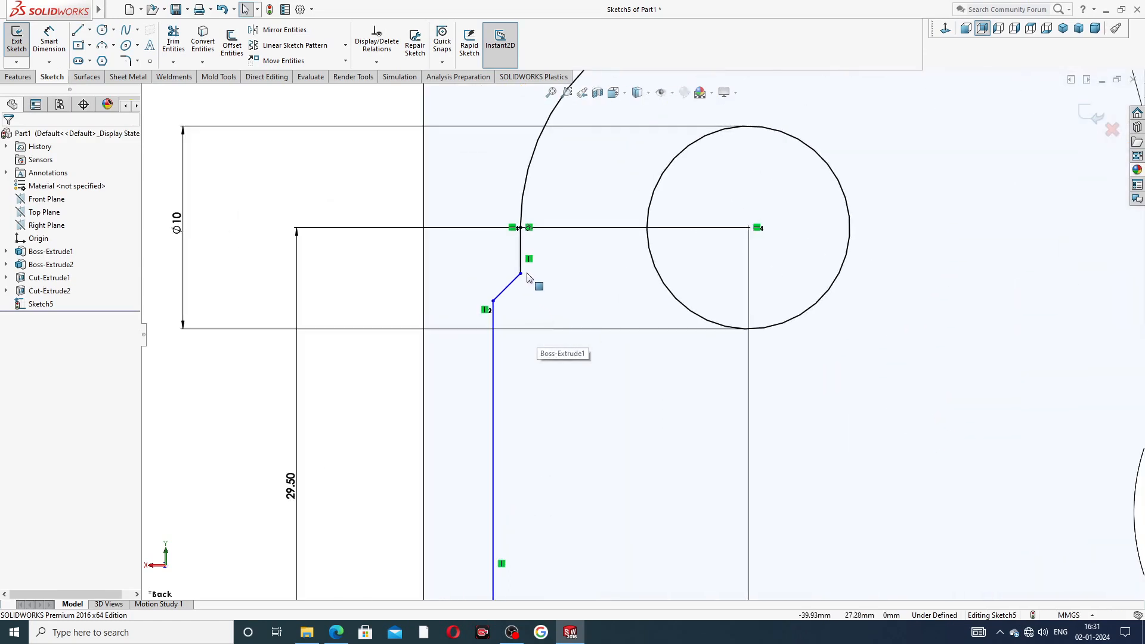
pyautogui.click(522, 274)
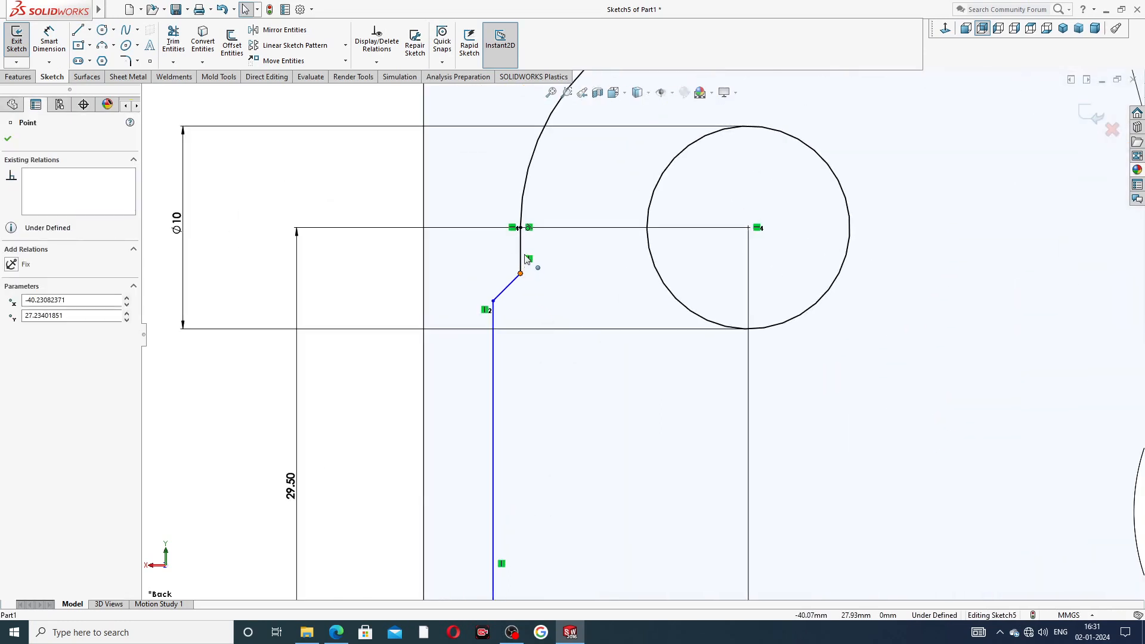
pyautogui.moveTo(521, 273); pyautogui.dragTo(527, 257)
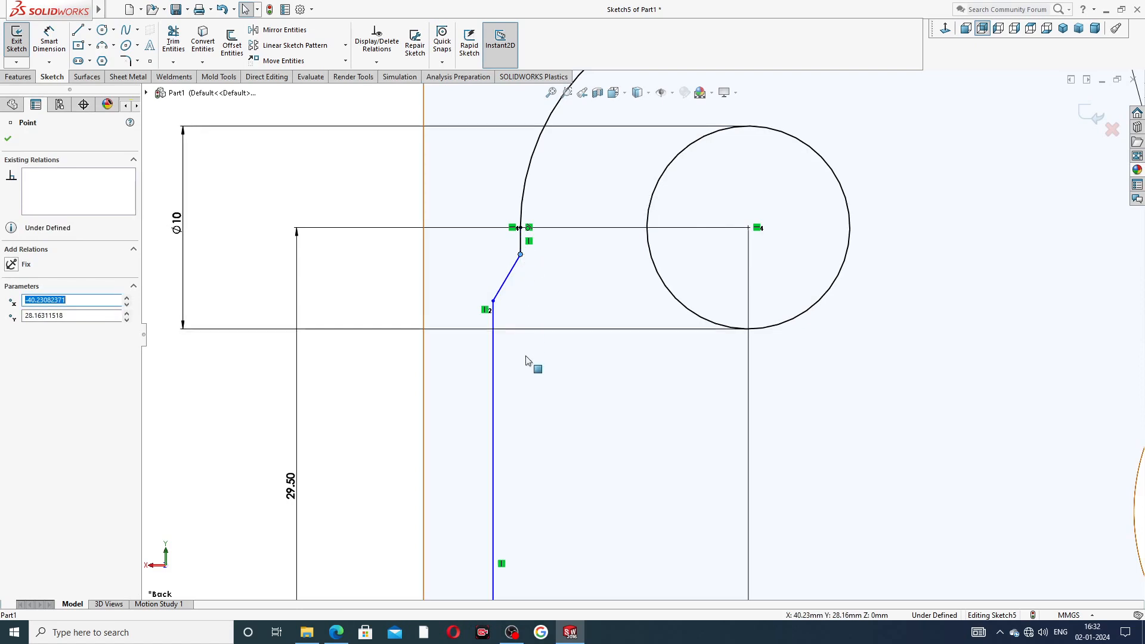
pyautogui.click(495, 303)
pyautogui.moveTo(496, 304); pyautogui.dragTo(497, 316)
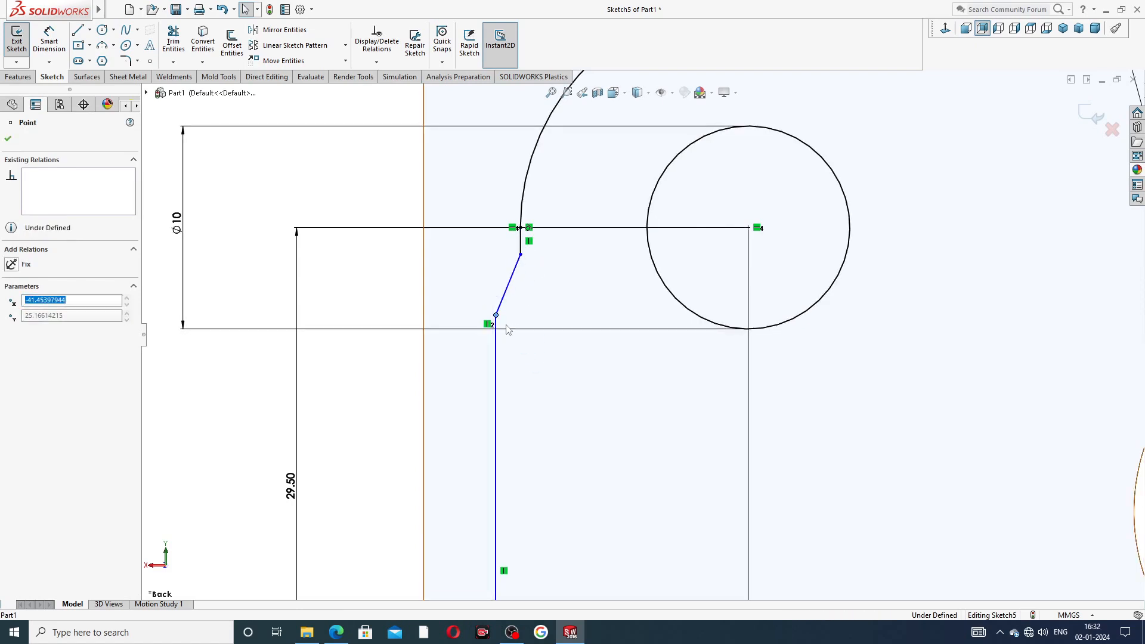
pyautogui.click(539, 368)
pyautogui.click(380, 281)
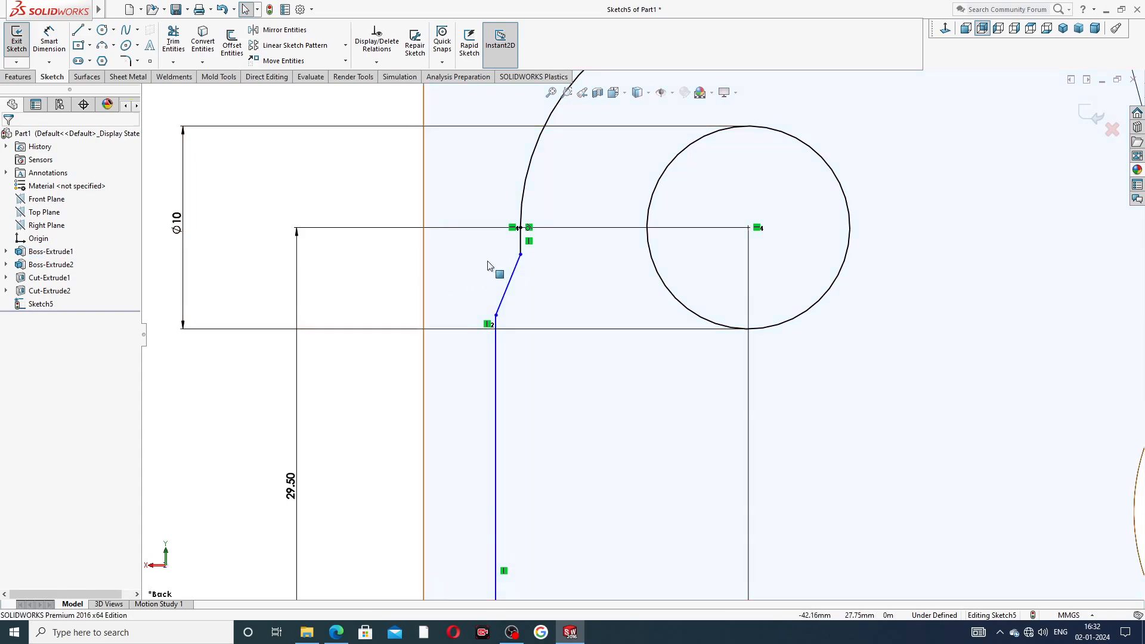
pyautogui.moveTo(522, 255); pyautogui.dragTo(517, 264)
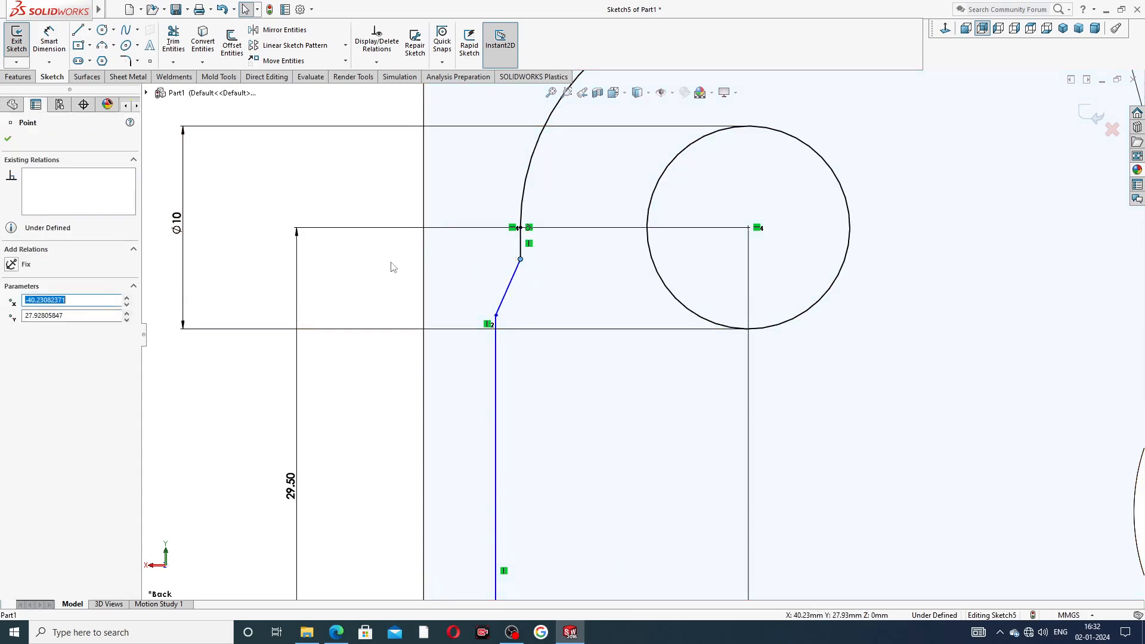
pyautogui.click(391, 263)
# - Dimension the long vertical line 42 mm from the vertical centerline
pyautogui.scroll(5, 580, 333)
pyautogui.scroll(1, 626, 407)
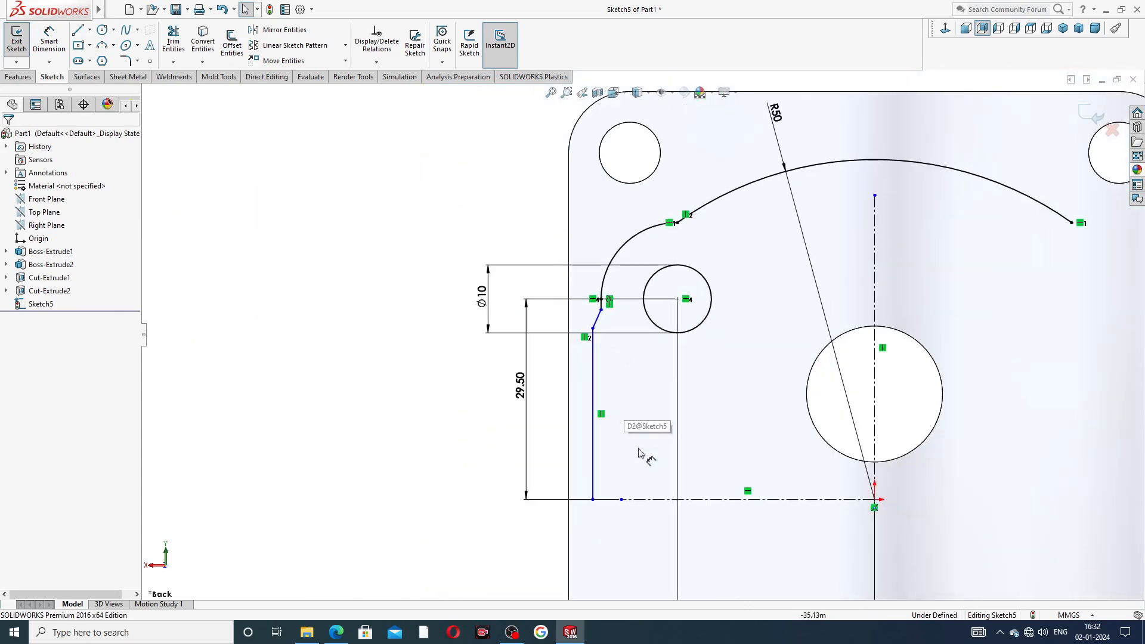
pyautogui.scroll(-1, 648, 506)
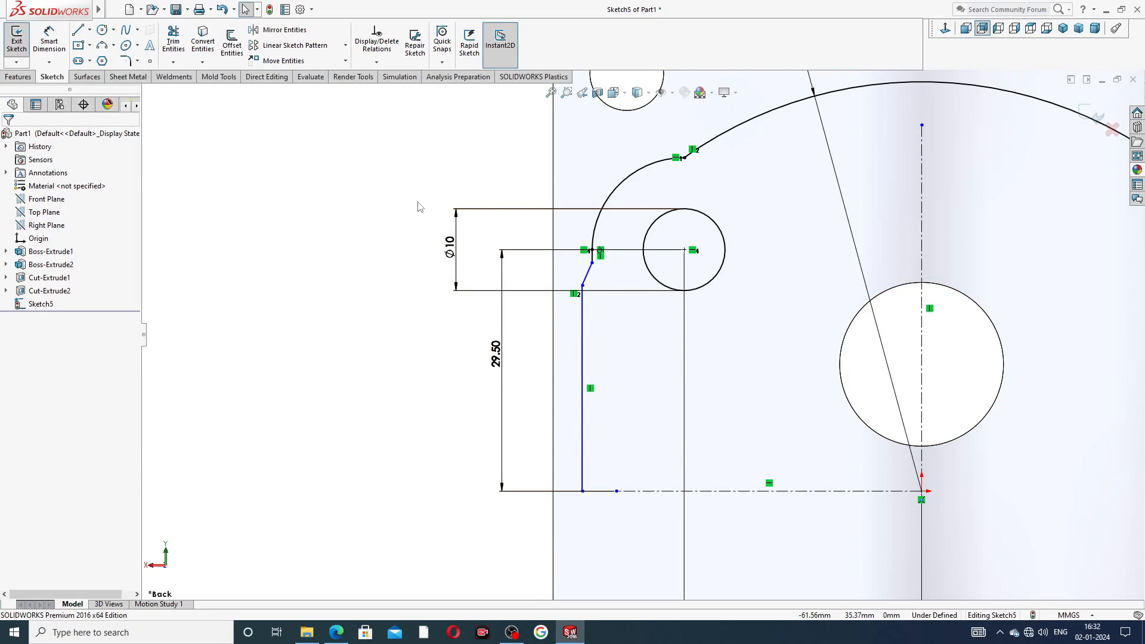
pyautogui.click(62, 40)
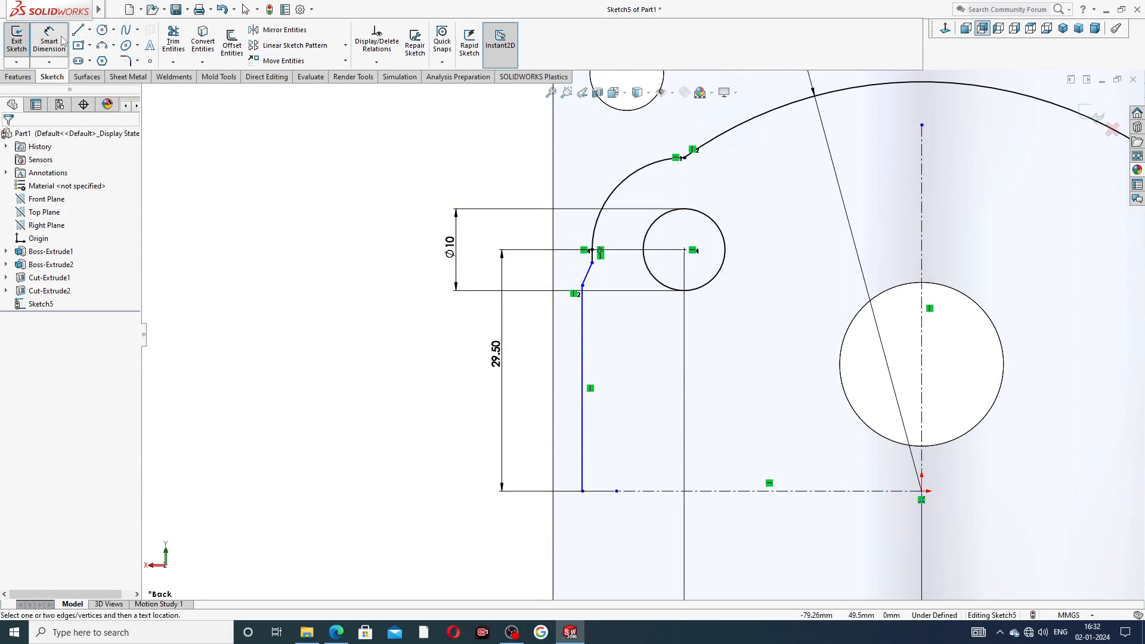
pyautogui.click(584, 447)
pyautogui.click(923, 466)
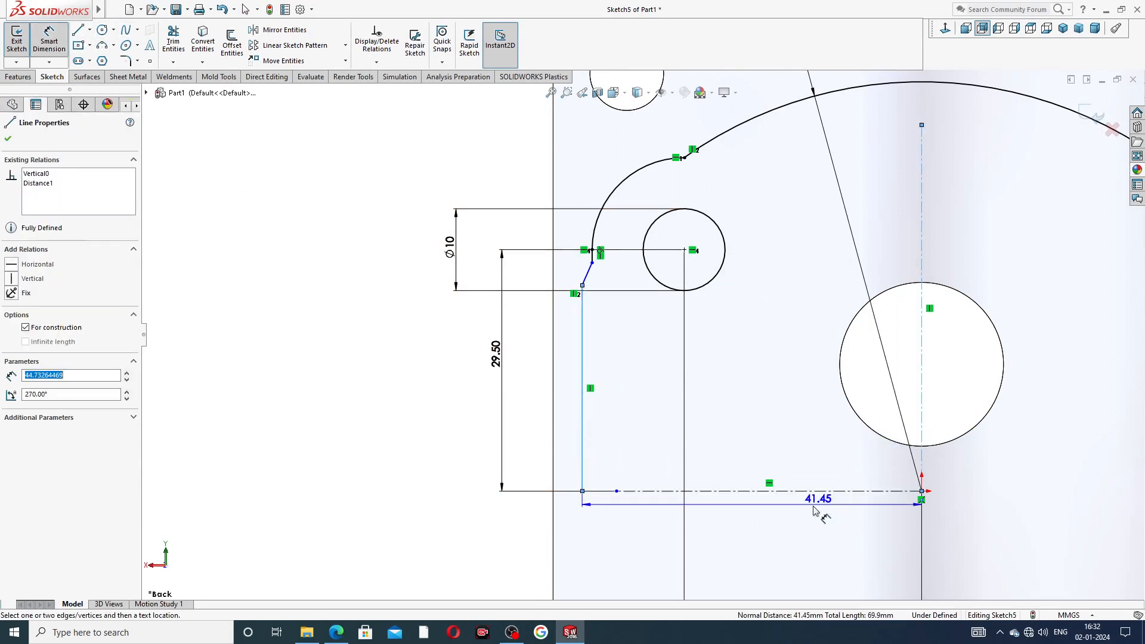
pyautogui.click(770, 520)
pyautogui.write('4')
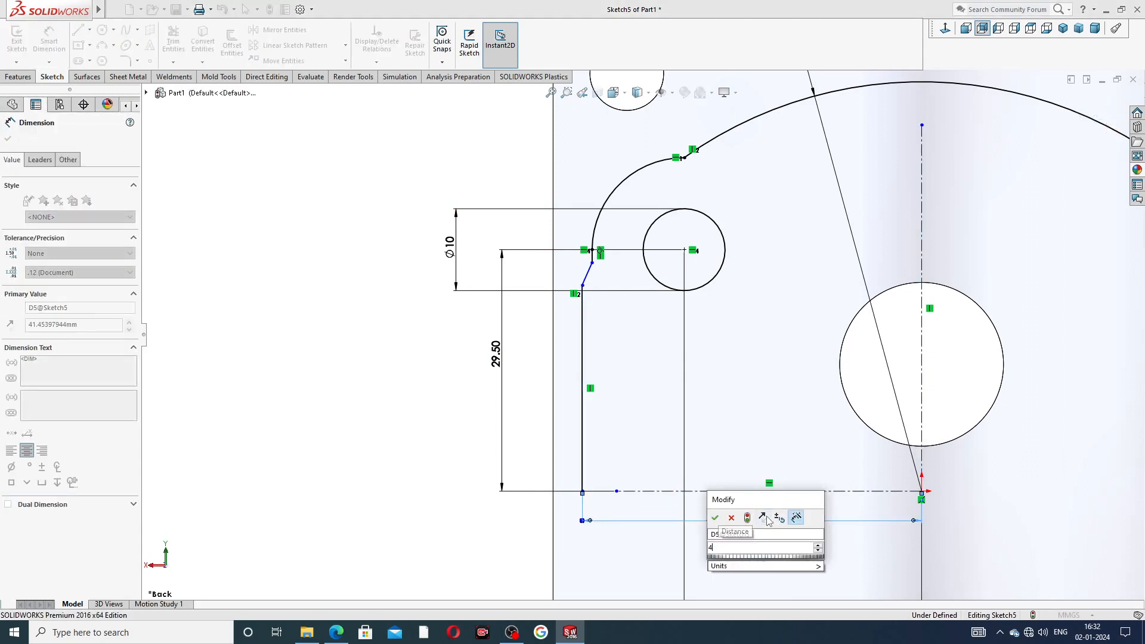
pyautogui.write('2')
pyautogui.press('Return')
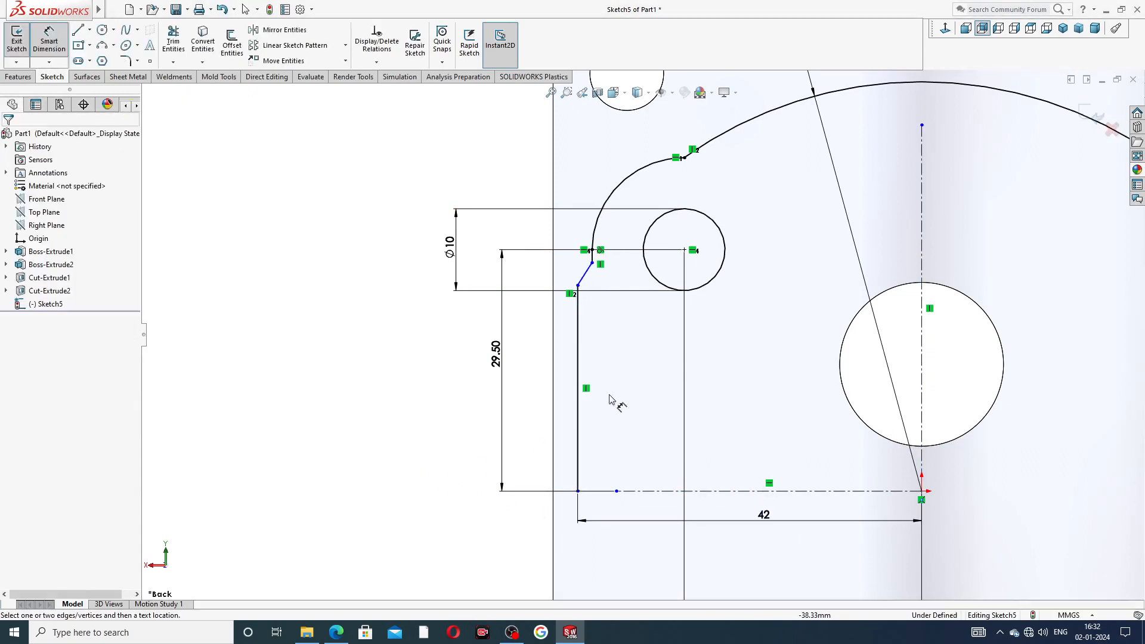
# - Rearrange the horizontal dimensions below the centerline so the 29 mm one sits above the 42 mm one
pyautogui.scroll(1, 633, 387)
pyautogui.scroll(1, 734, 379)
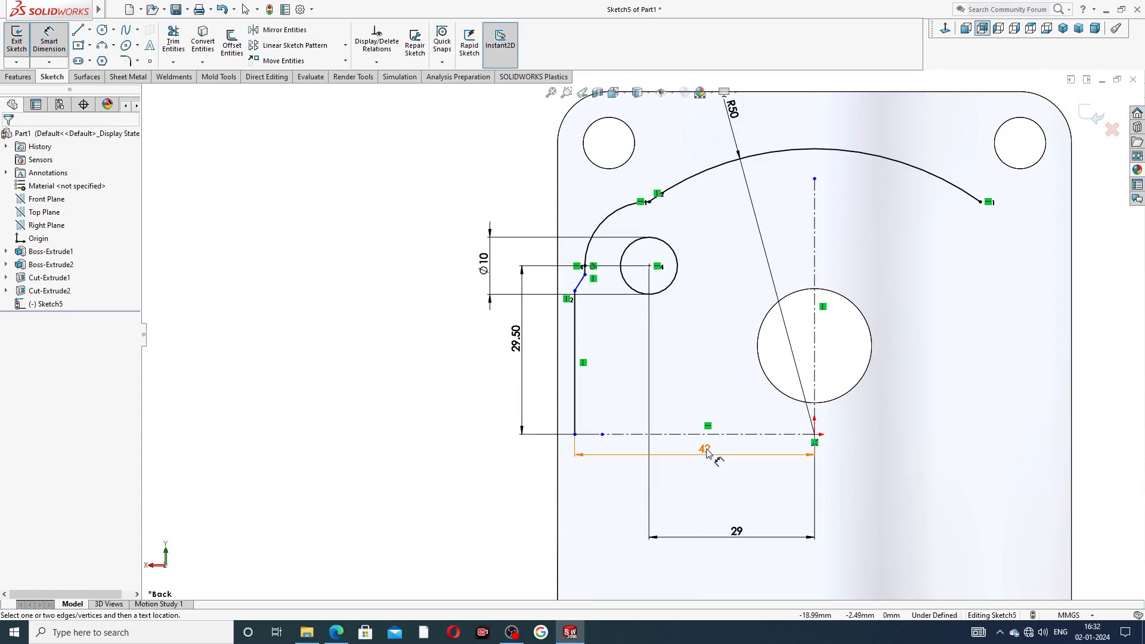
pyautogui.moveTo(707, 453); pyautogui.dragTo(710, 480)
pyautogui.moveTo(729, 536); pyautogui.dragTo(706, 499)
pyautogui.moveTo(733, 452); pyautogui.dragTo(731, 465)
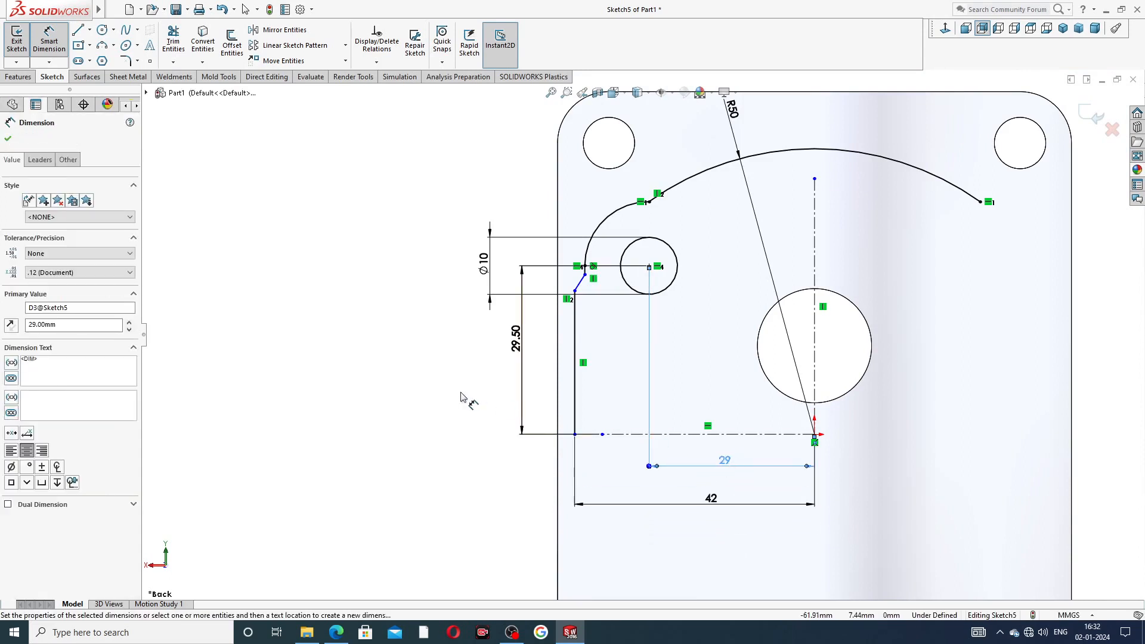
pyautogui.click(461, 397)
pyautogui.rightClick(317, 262)
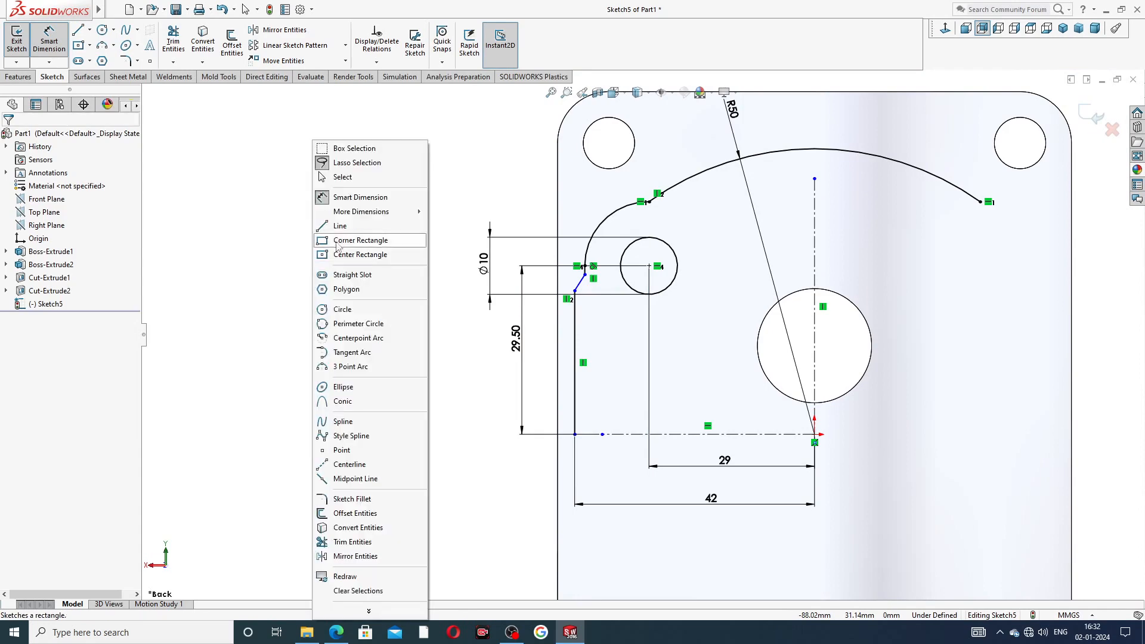
pyautogui.click(354, 178)
# - Check the drive end plate PDF drawing and round the corner between the small arc and the R50 arc with a 5 mm sketch fillet
pyautogui.click(336, 633)
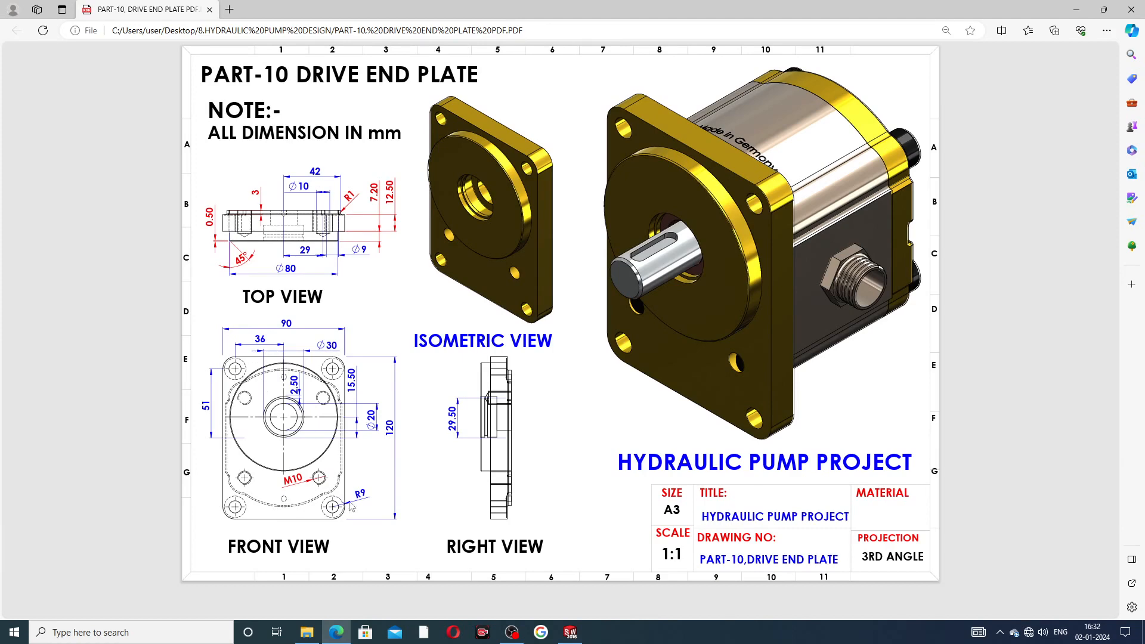
pyautogui.click(337, 630)
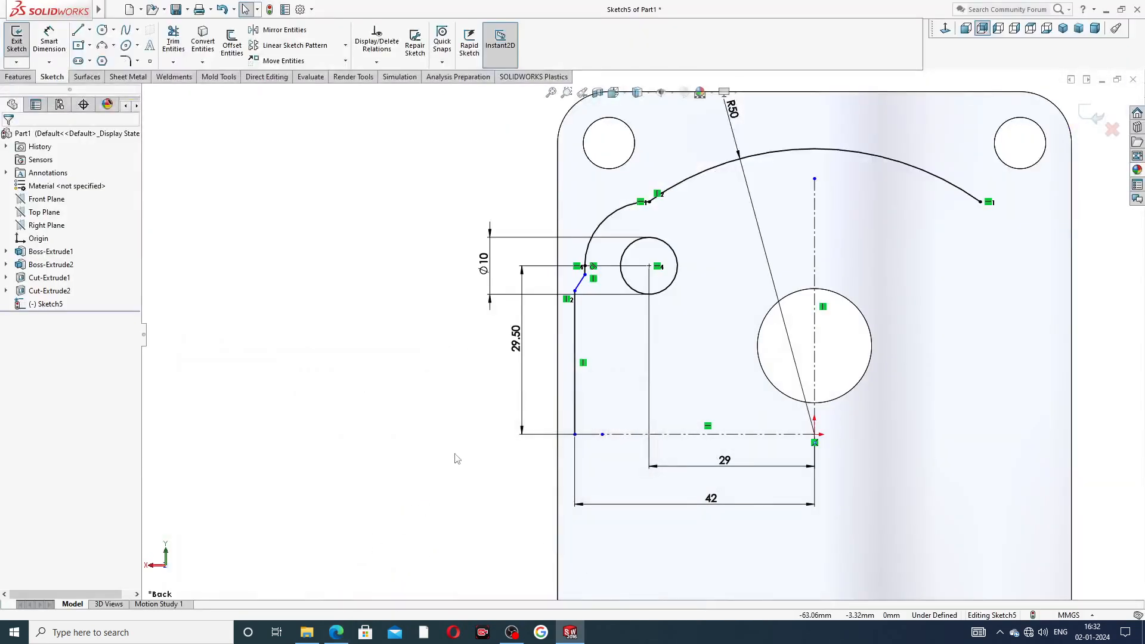
pyautogui.scroll(-6, 600, 292)
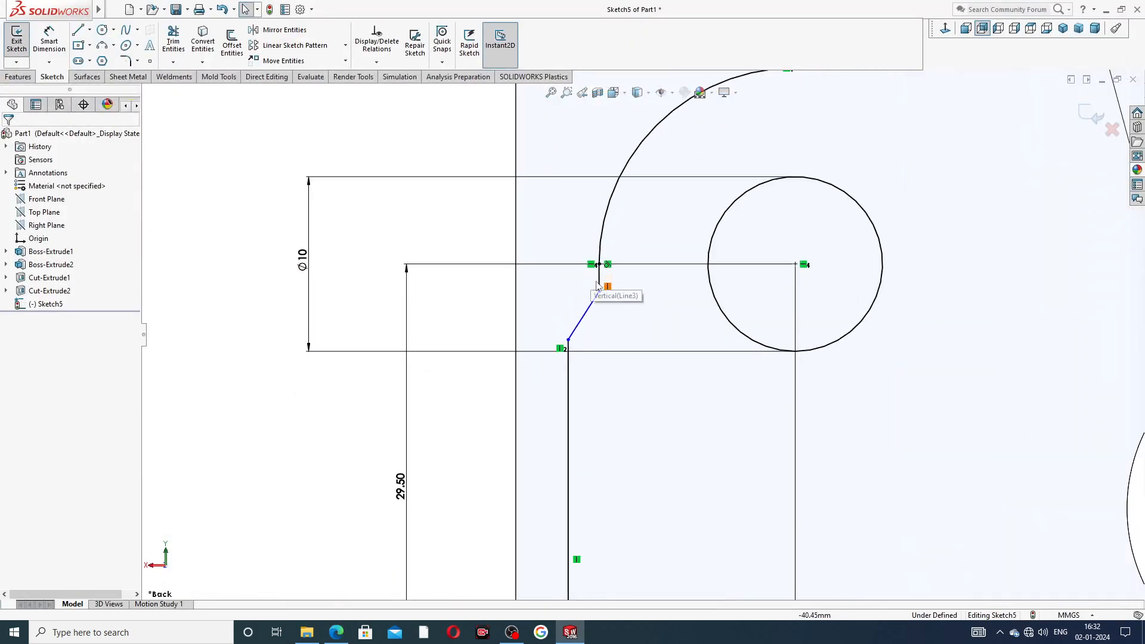
pyautogui.scroll(3, 669, 227)
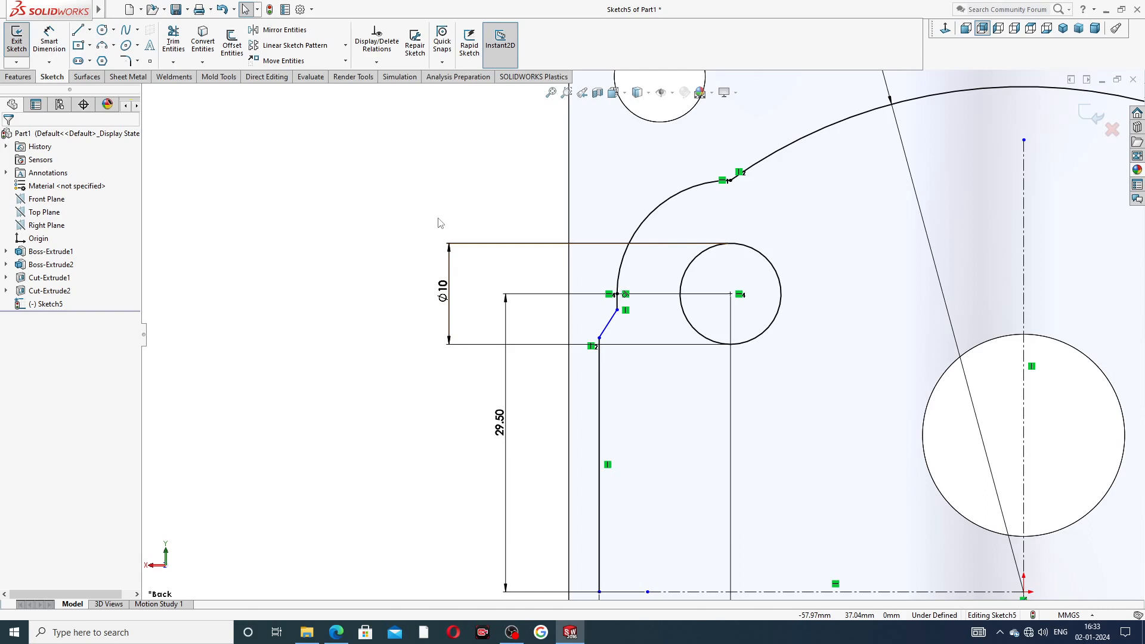
pyautogui.click(138, 61)
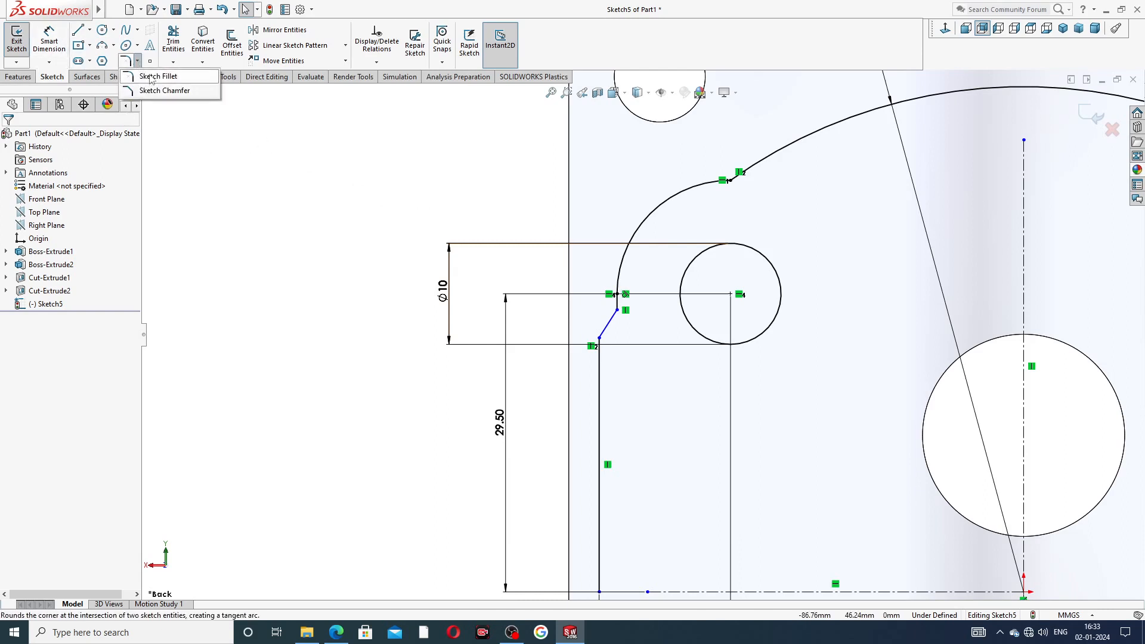
pyautogui.click(152, 76)
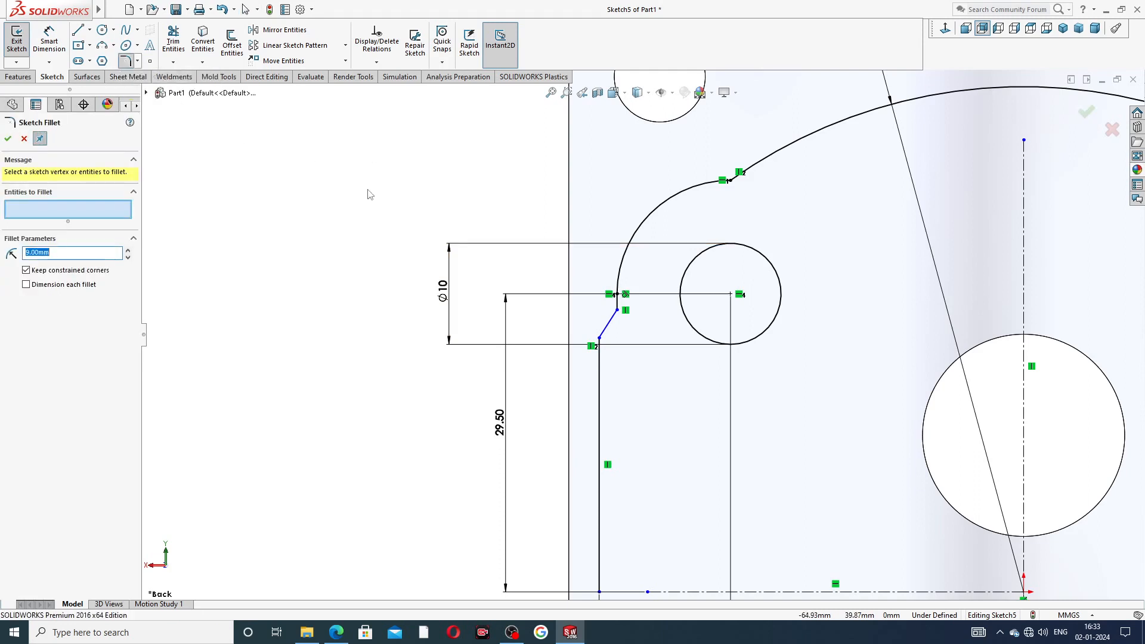
pyautogui.write('5')
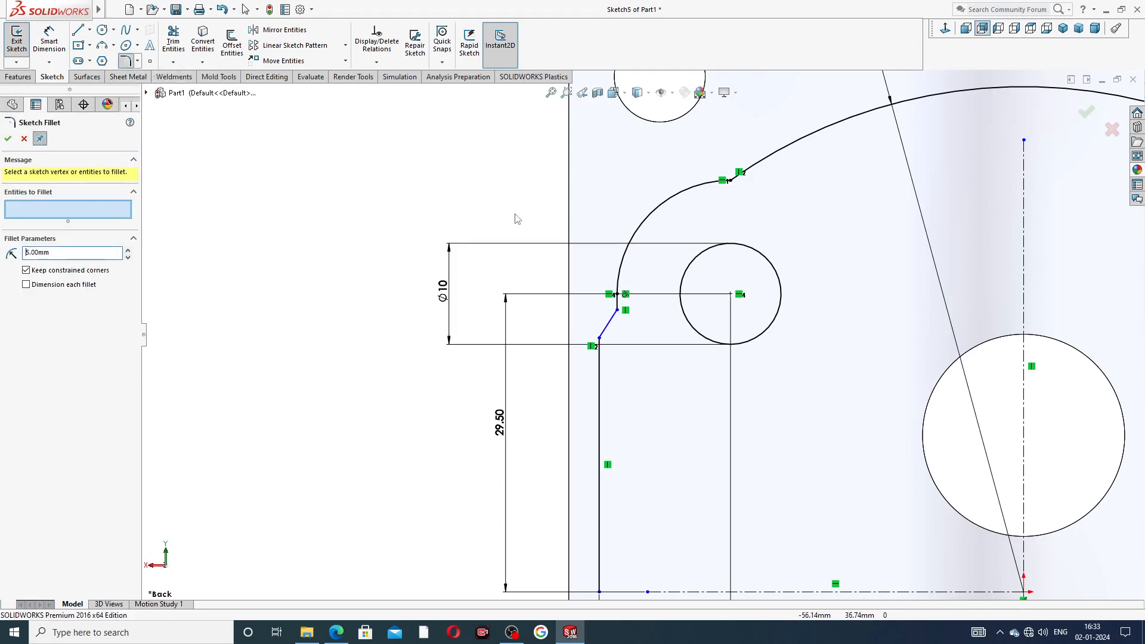
pyautogui.click(730, 181)
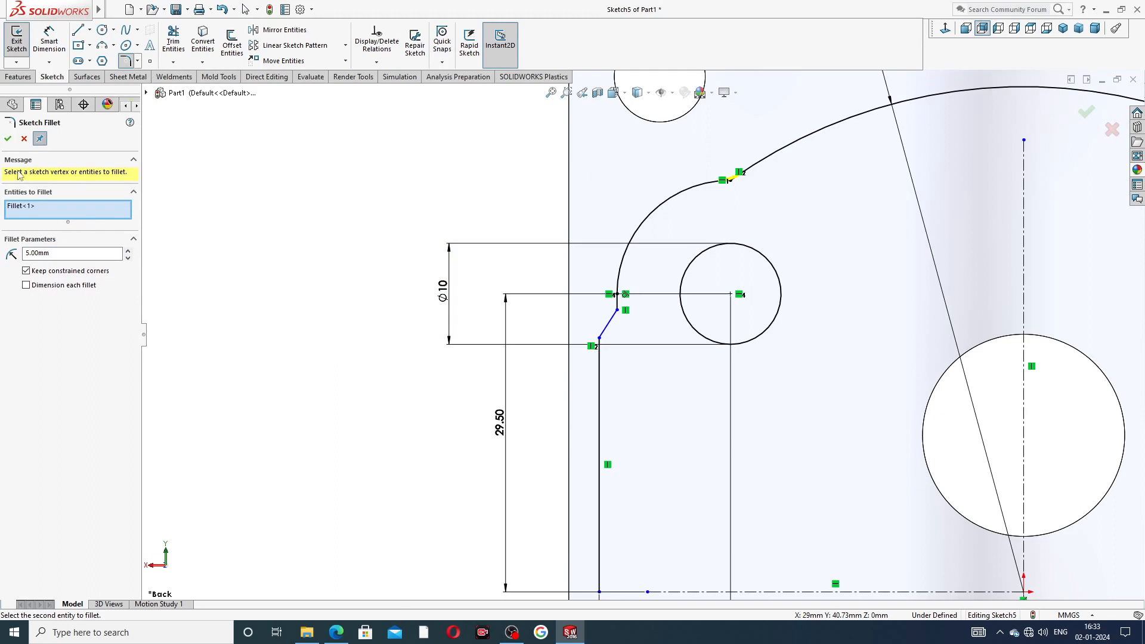
pyautogui.click(8, 141)
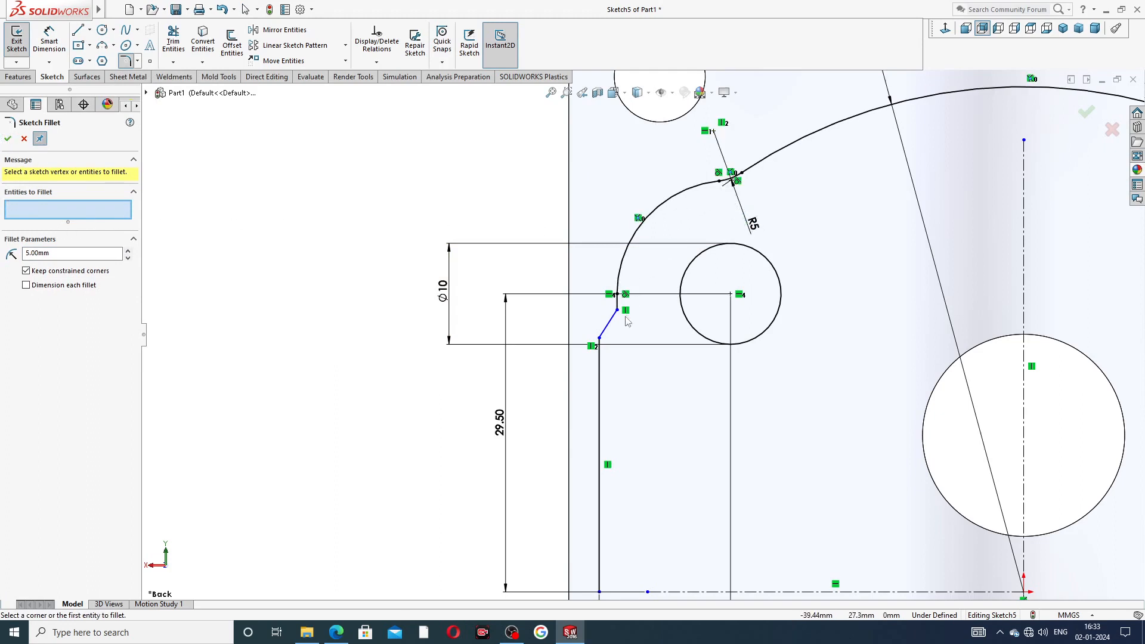
# - Add a 1.5 mm sketch fillet where the short vertical line meets the angled line
pyautogui.moveTo(60, 254); pyautogui.dragTo(2, 258)
pyautogui.scroll(2, 593, 334)
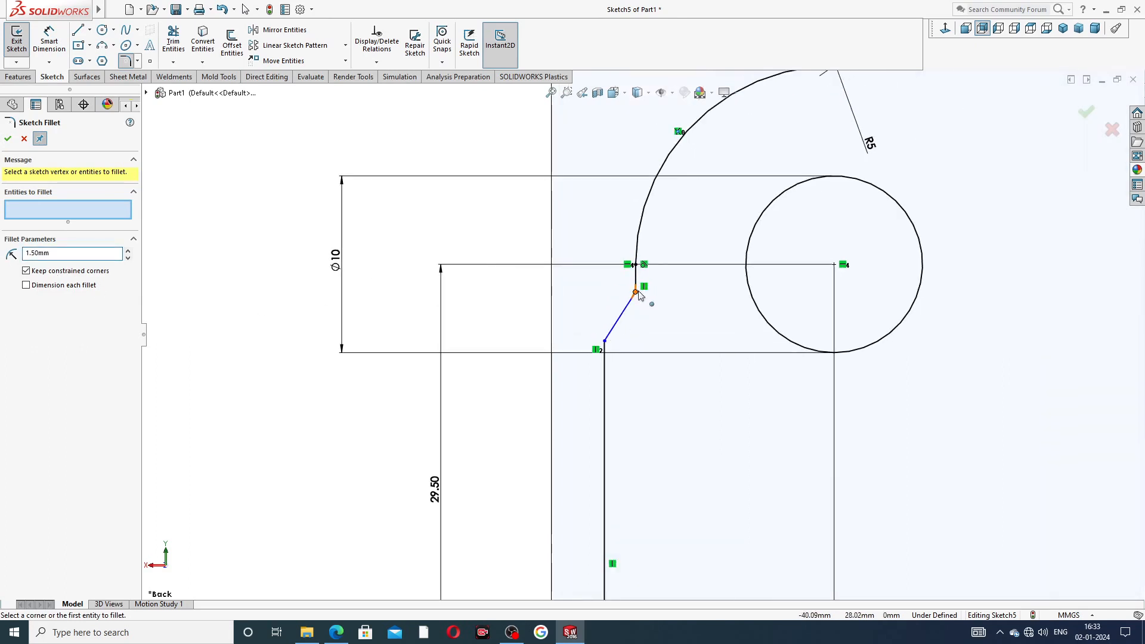
pyautogui.click(637, 293)
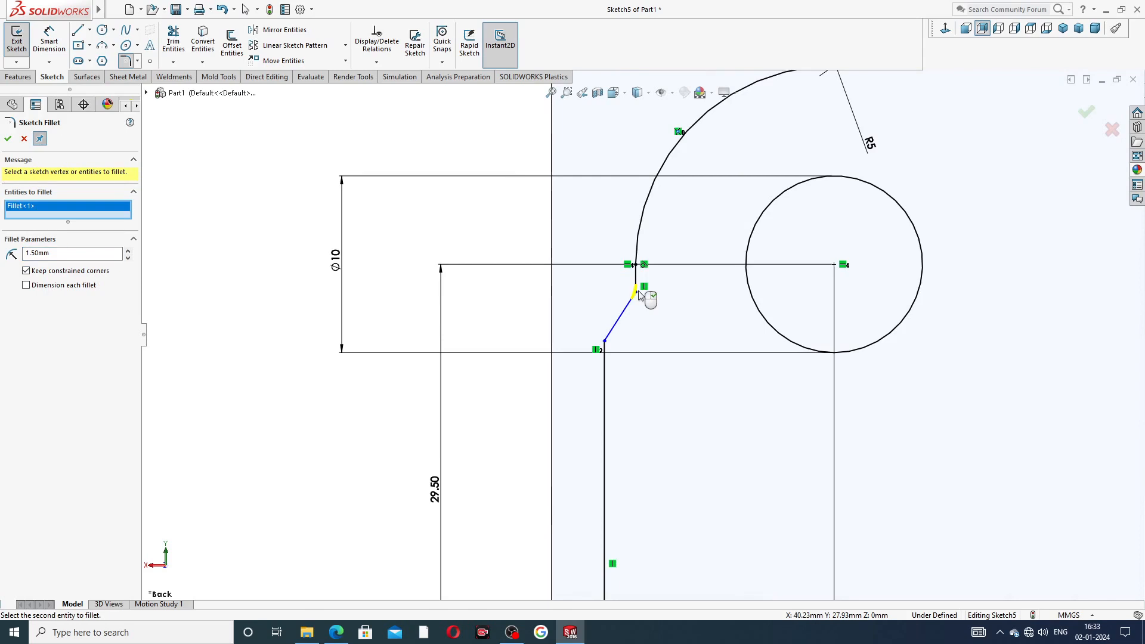
pyautogui.click(8, 139)
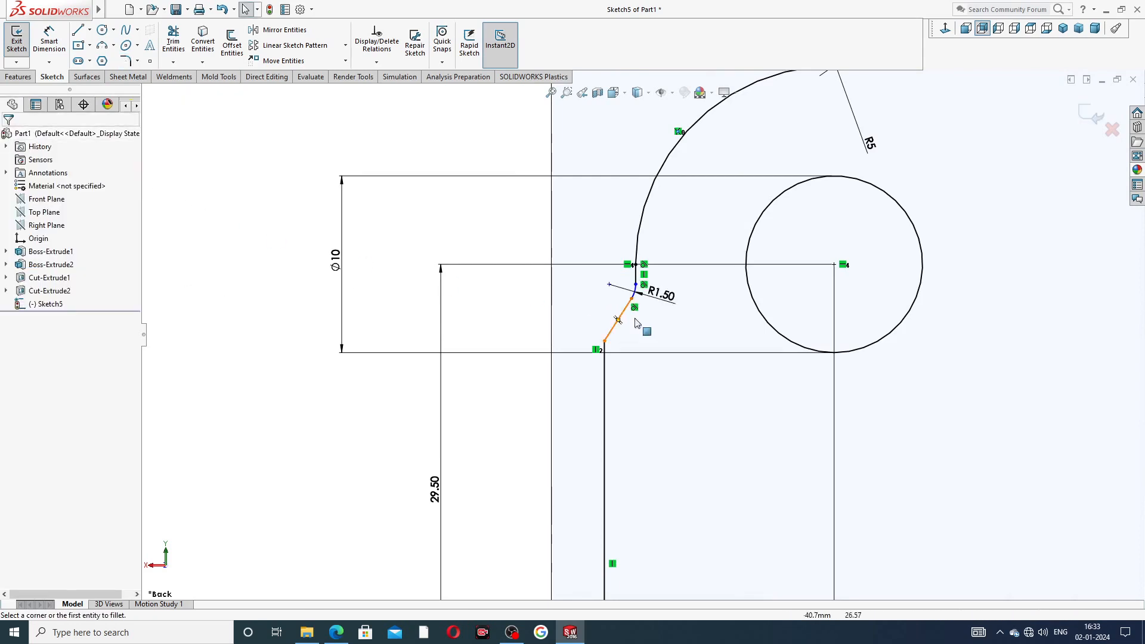
# - Reposition the R1.50 and R5 fillet dimensions clear of the profile, placing the R5 label inside the R50 arc
pyautogui.click(680, 307)
pyautogui.moveTo(869, 142); pyautogui.dragTo(853, 99)
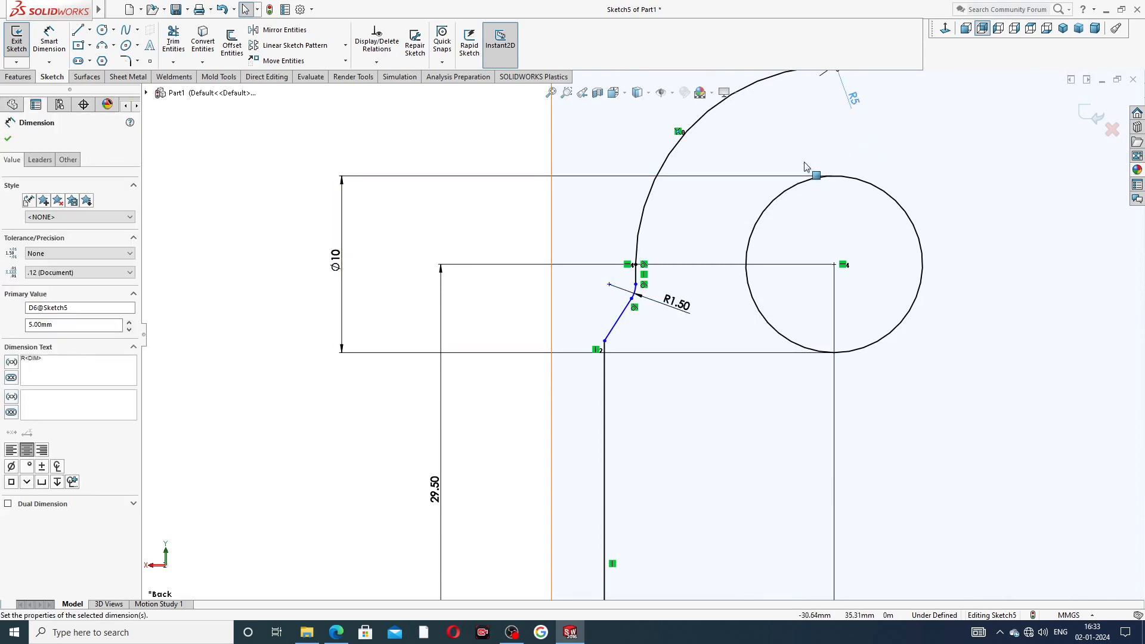
pyautogui.scroll(3, 806, 167)
pyautogui.scroll(2, 800, 268)
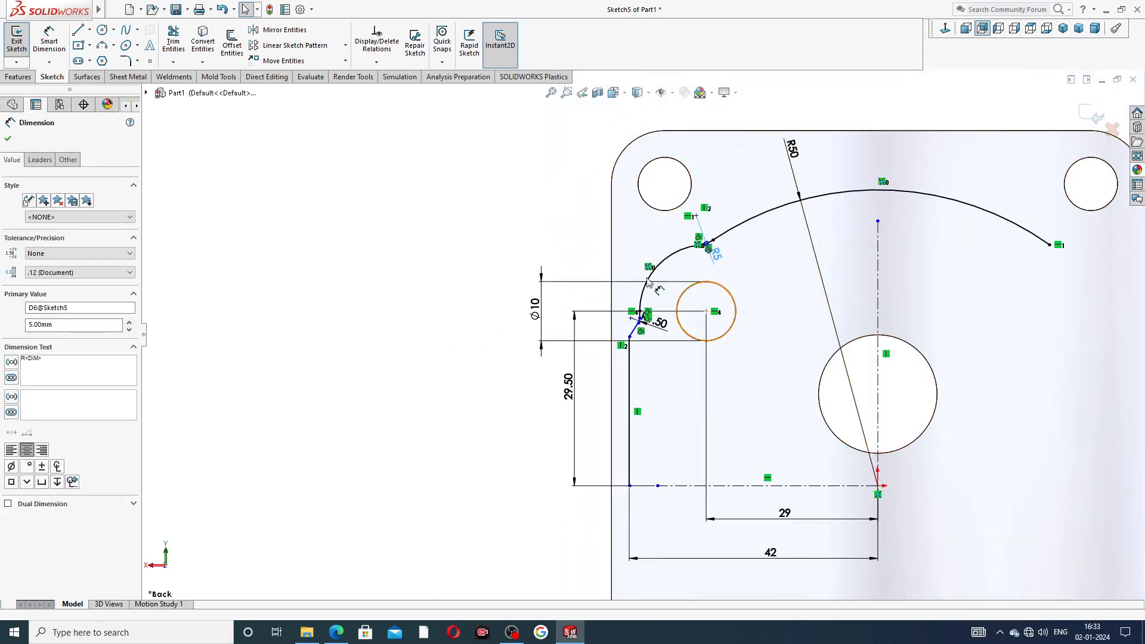
pyautogui.moveTo(719, 254); pyautogui.dragTo(738, 268)
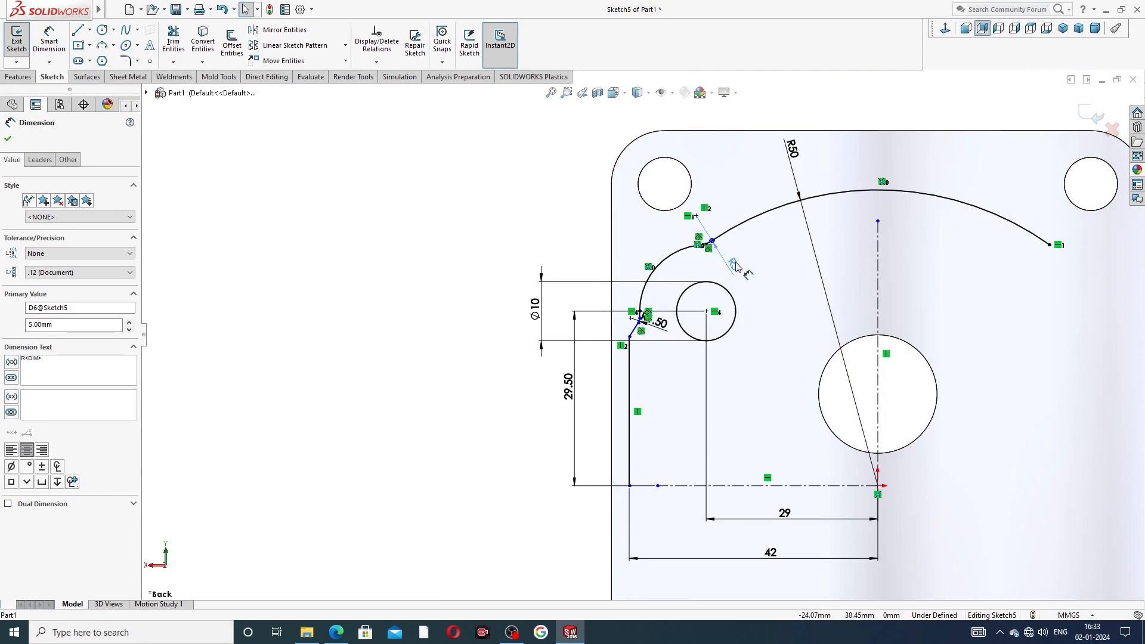
pyautogui.click(513, 263)
pyautogui.scroll(2, 875, 374)
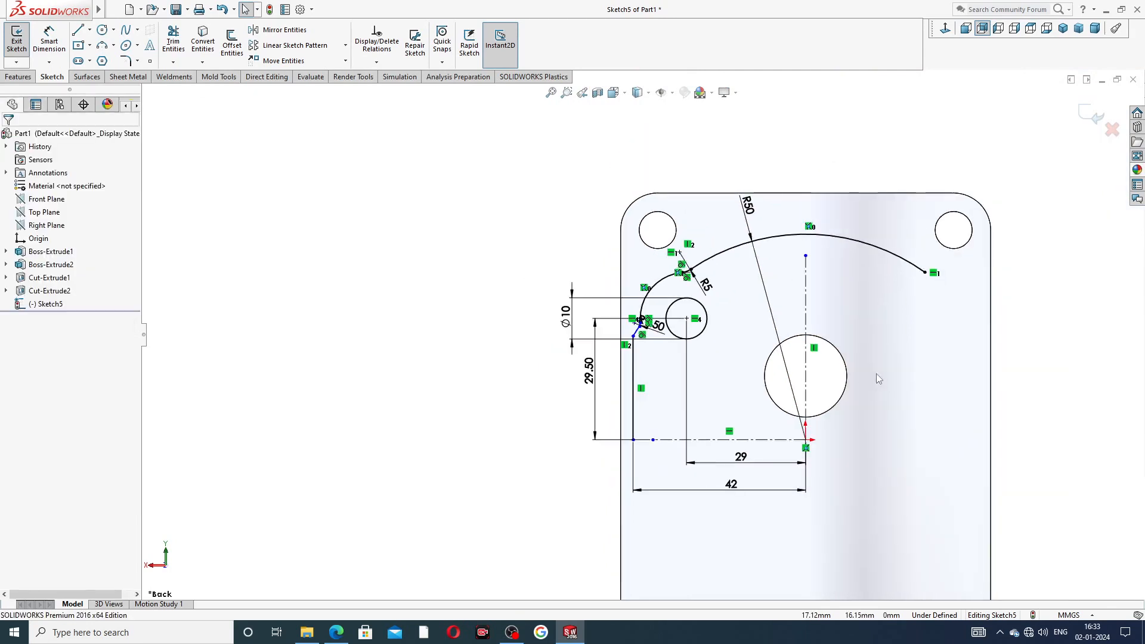
# - Mirror the small arc, both fillets, the two vertical lines, the angled line and the 10 mm circle about the vertical centerline
pyautogui.scroll(-2, 875, 374)
pyautogui.scroll(1, 767, 375)
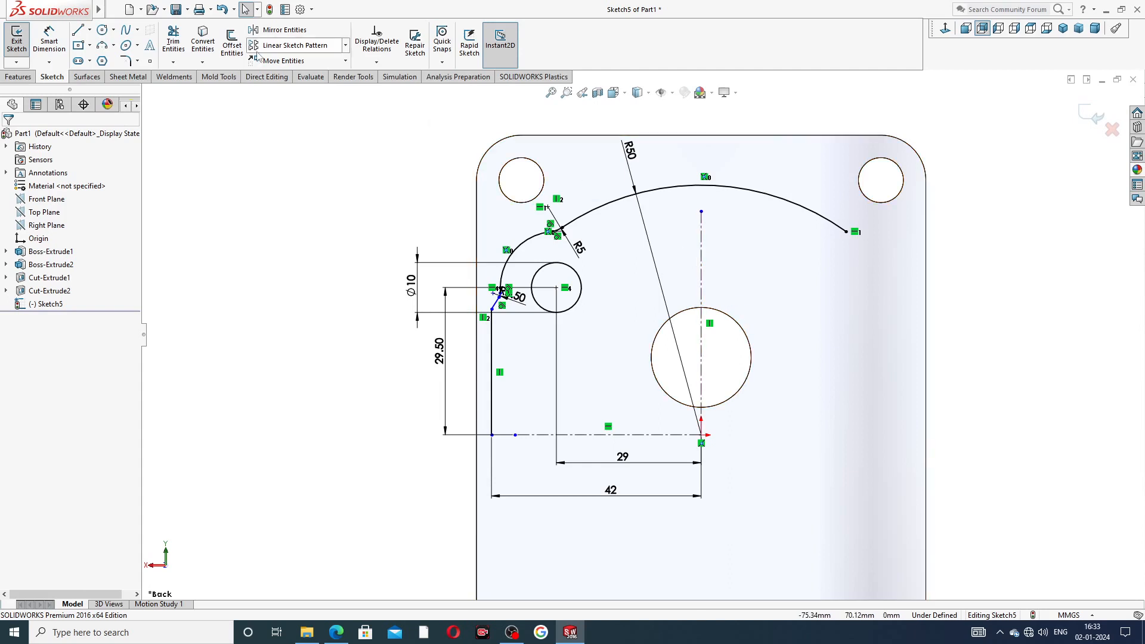
pyautogui.click(276, 33)
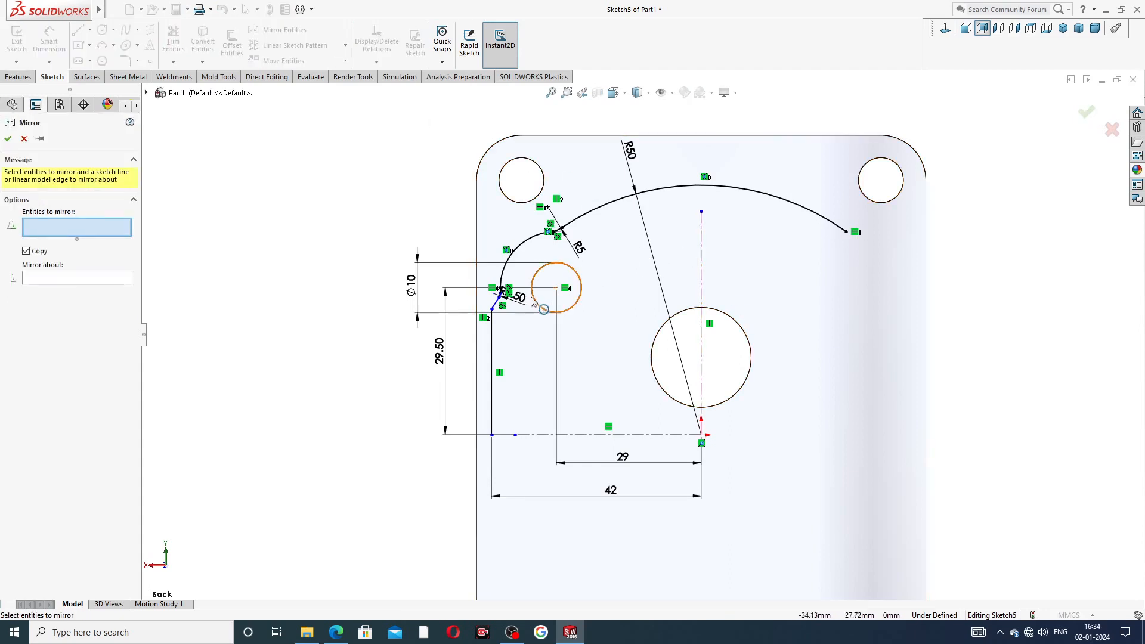
pyautogui.scroll(-6, 503, 320)
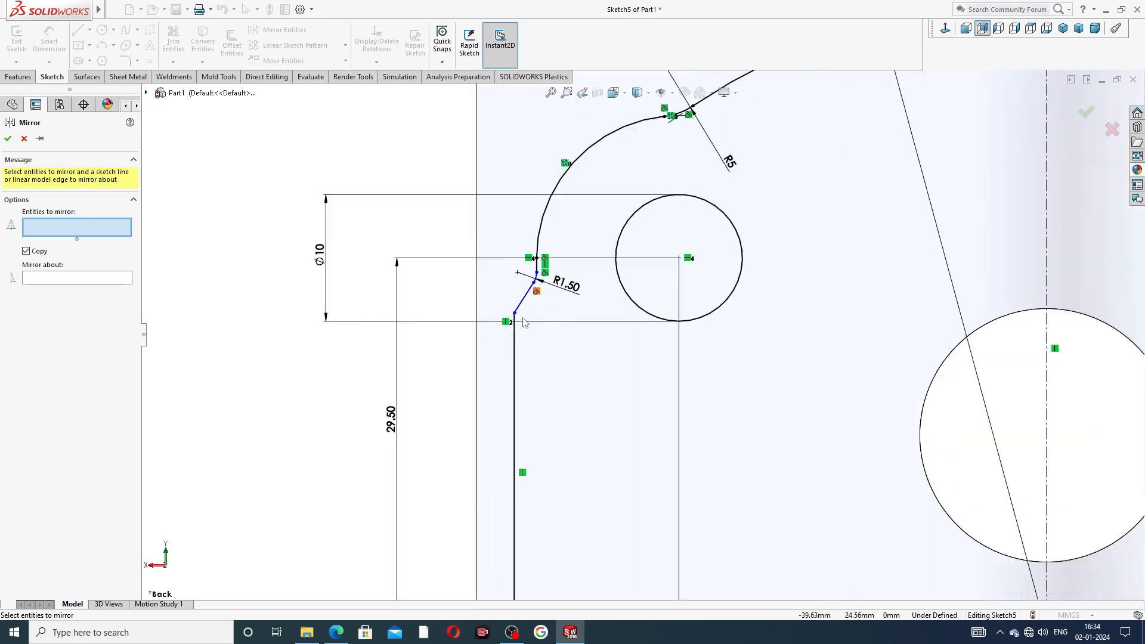
pyautogui.scroll(-3, 526, 318)
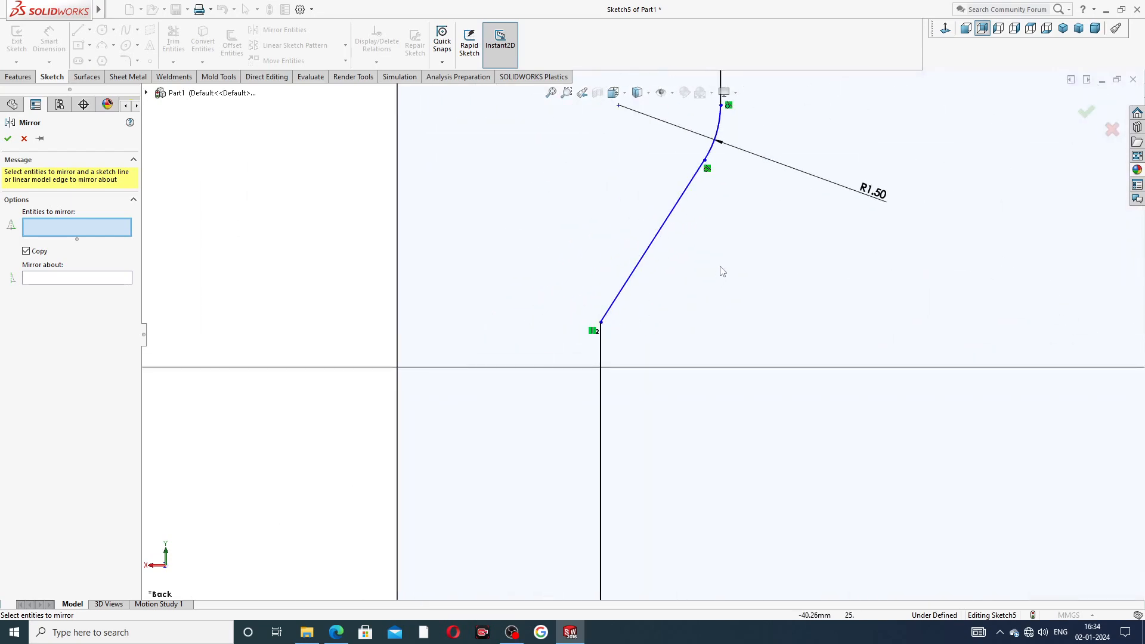
pyautogui.scroll(5, 614, 331)
pyautogui.scroll(5, 722, 267)
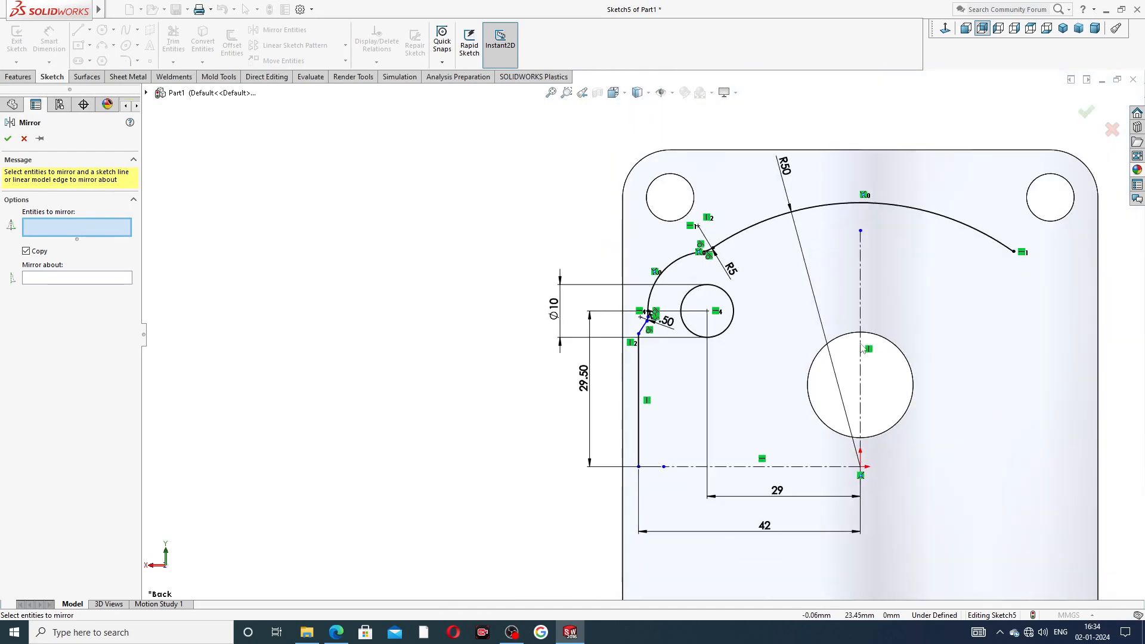
pyautogui.scroll(1, 880, 344)
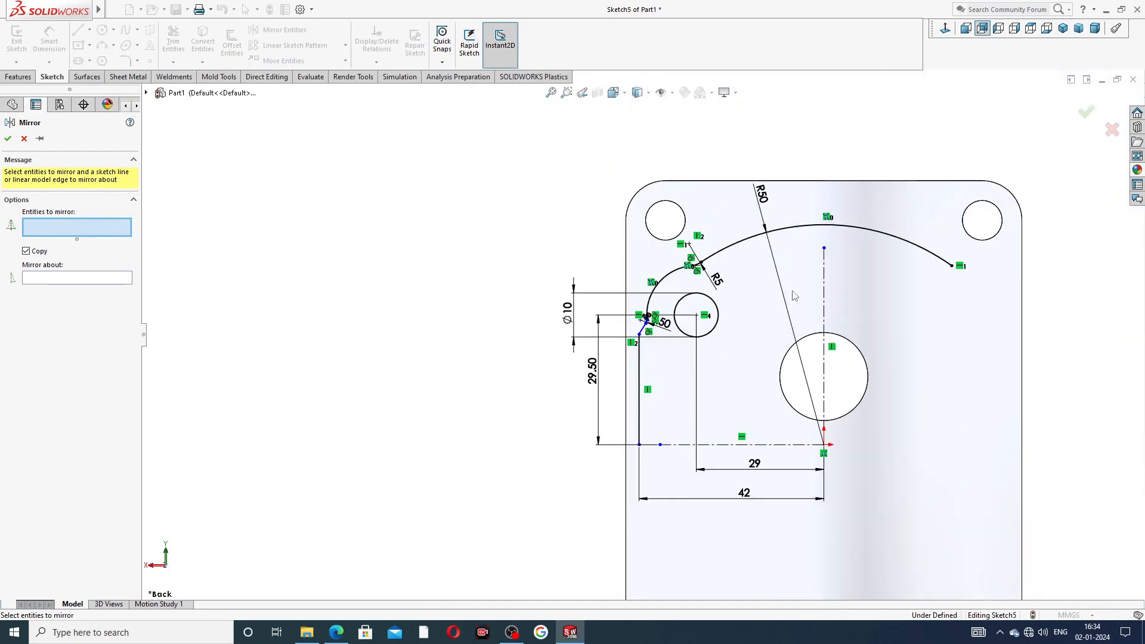
pyautogui.scroll(-5, 660, 304)
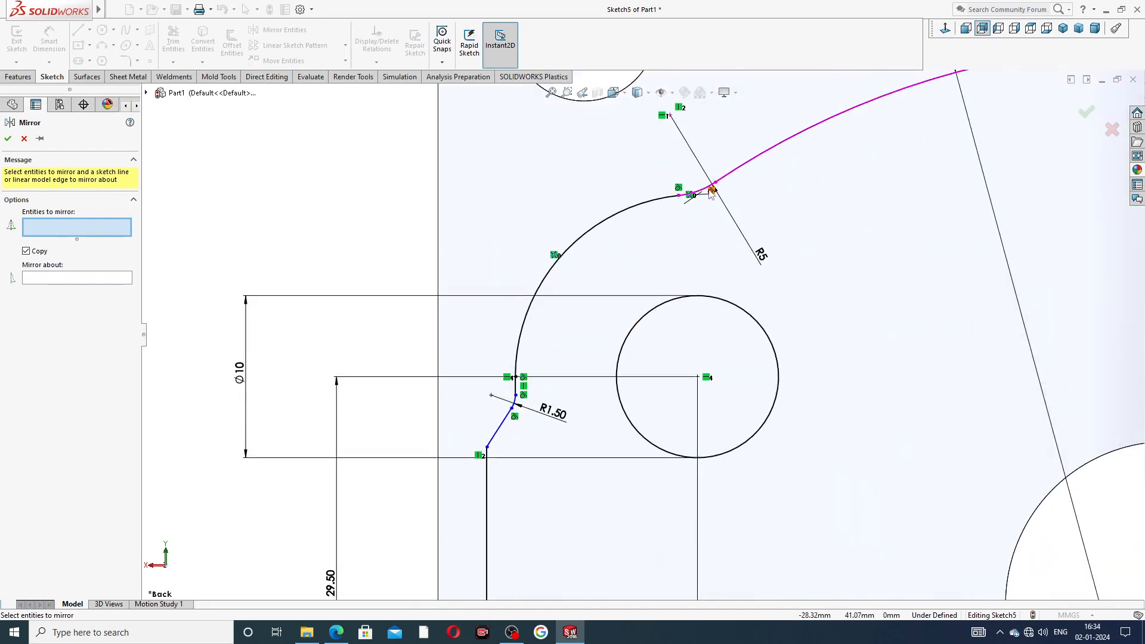
pyautogui.click(708, 191)
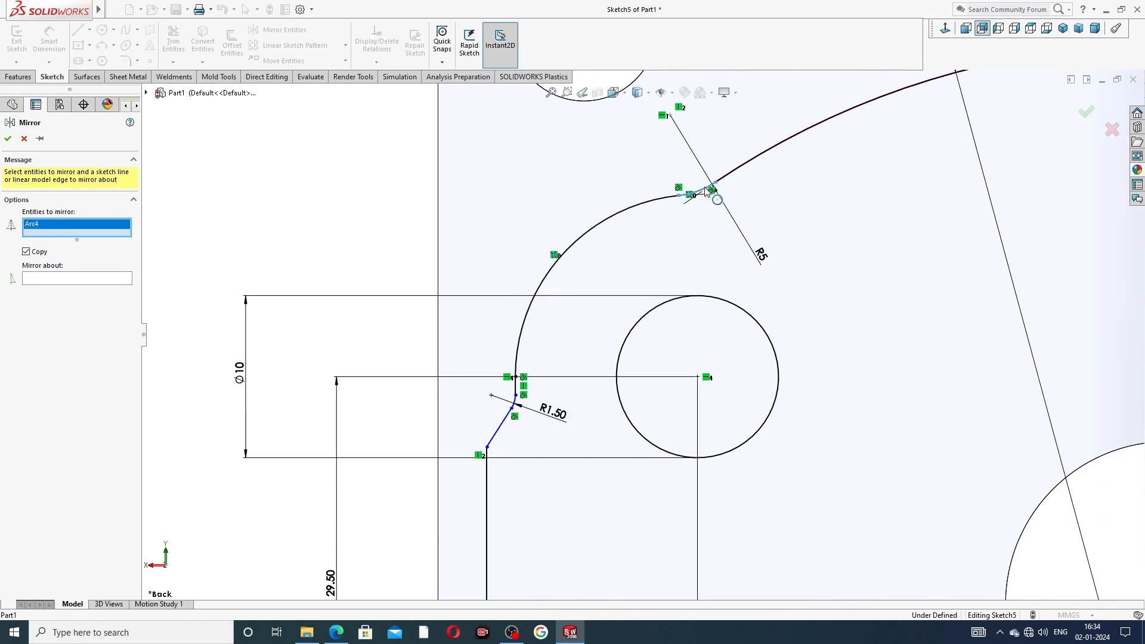
pyautogui.click(661, 201)
pyautogui.scroll(-4, 707, 205)
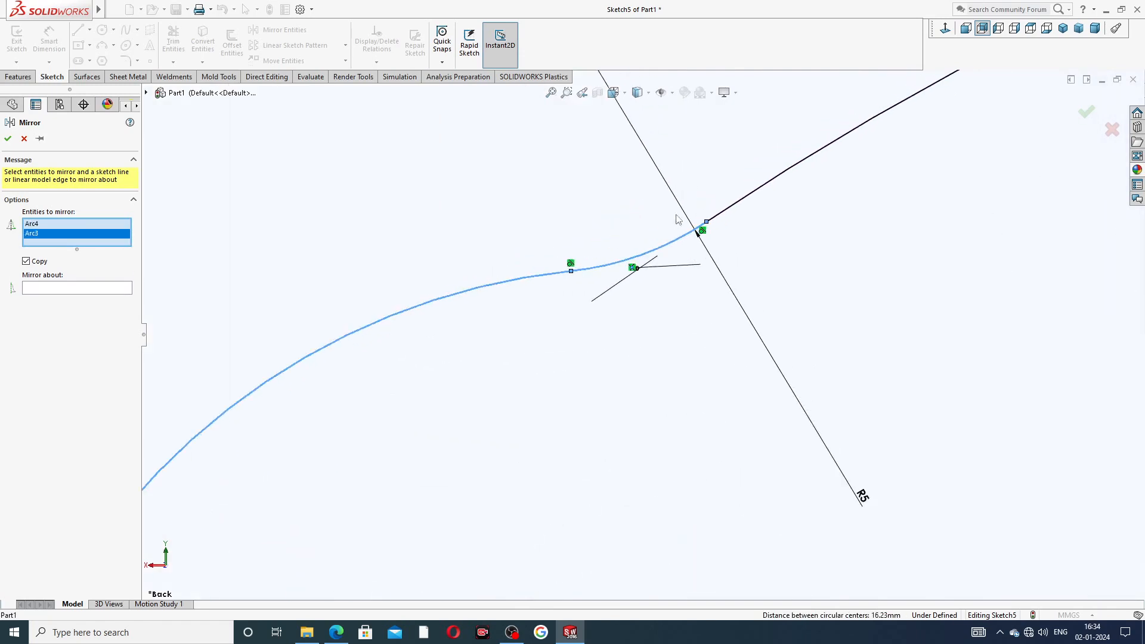
pyautogui.scroll(6, 633, 298)
pyautogui.scroll(-5, 554, 429)
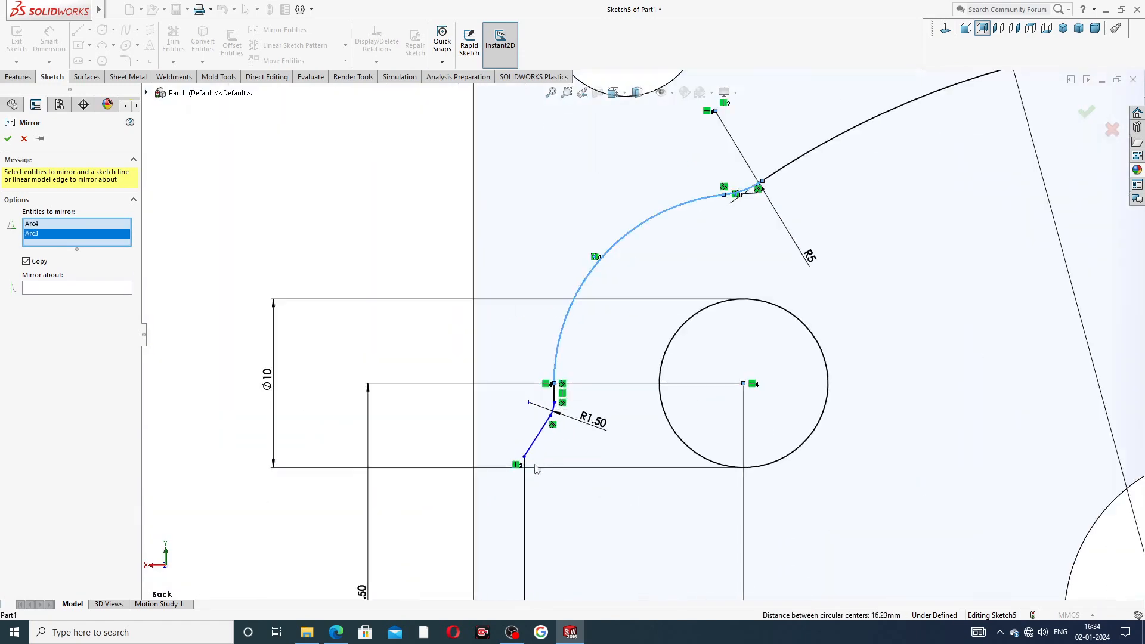
pyautogui.scroll(-3, 553, 429)
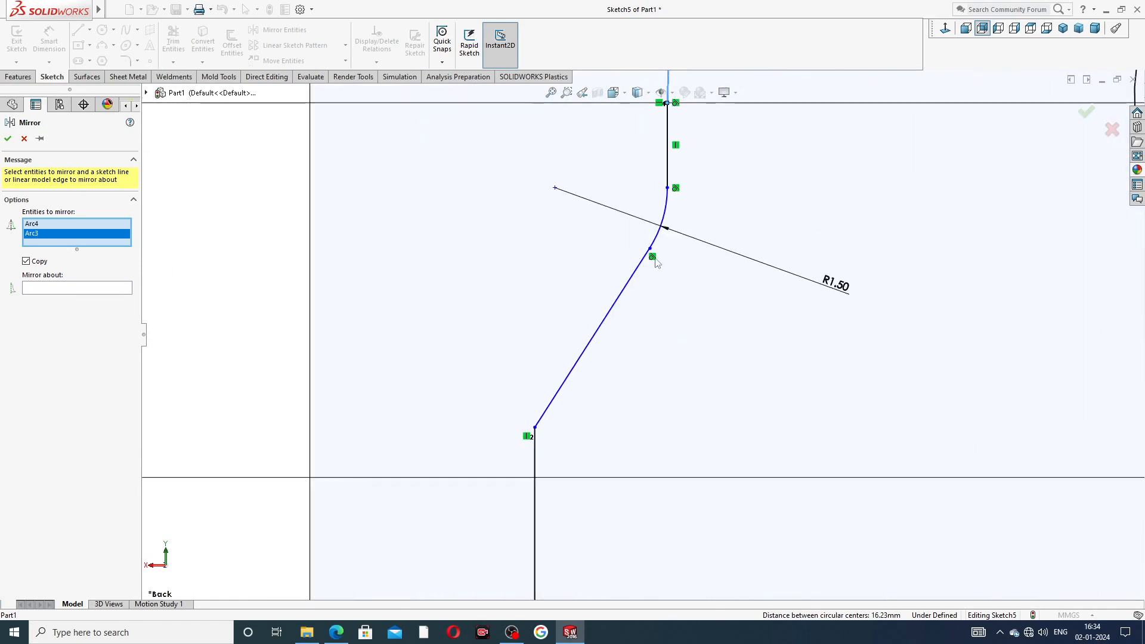
pyautogui.click(669, 174)
pyautogui.click(667, 209)
pyautogui.click(620, 301)
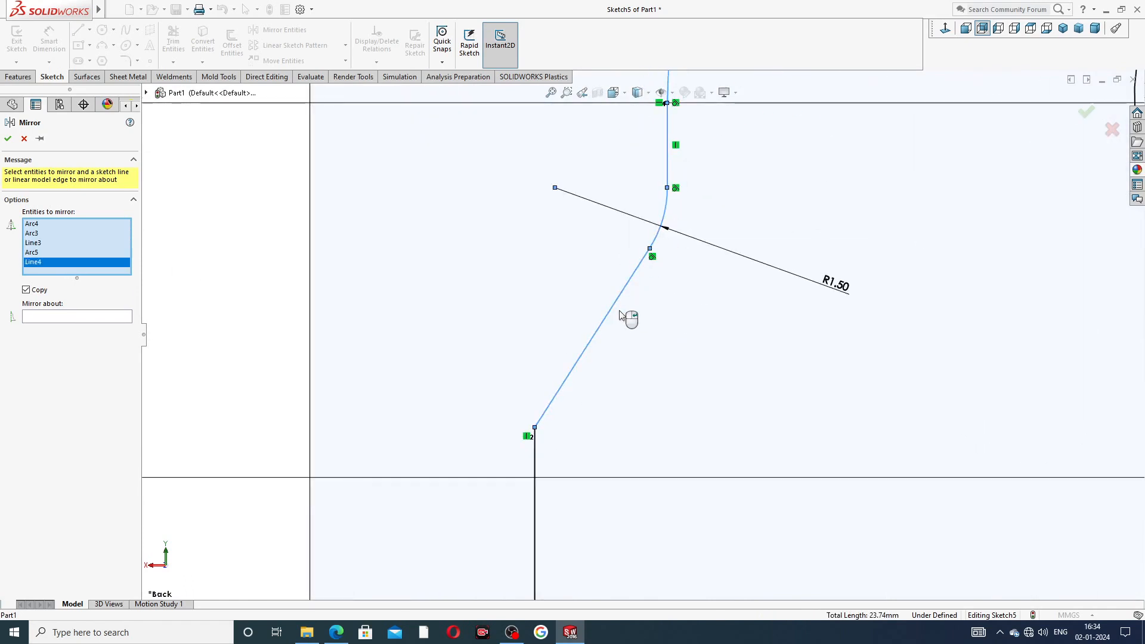
pyautogui.click(542, 470)
pyautogui.scroll(8, 652, 394)
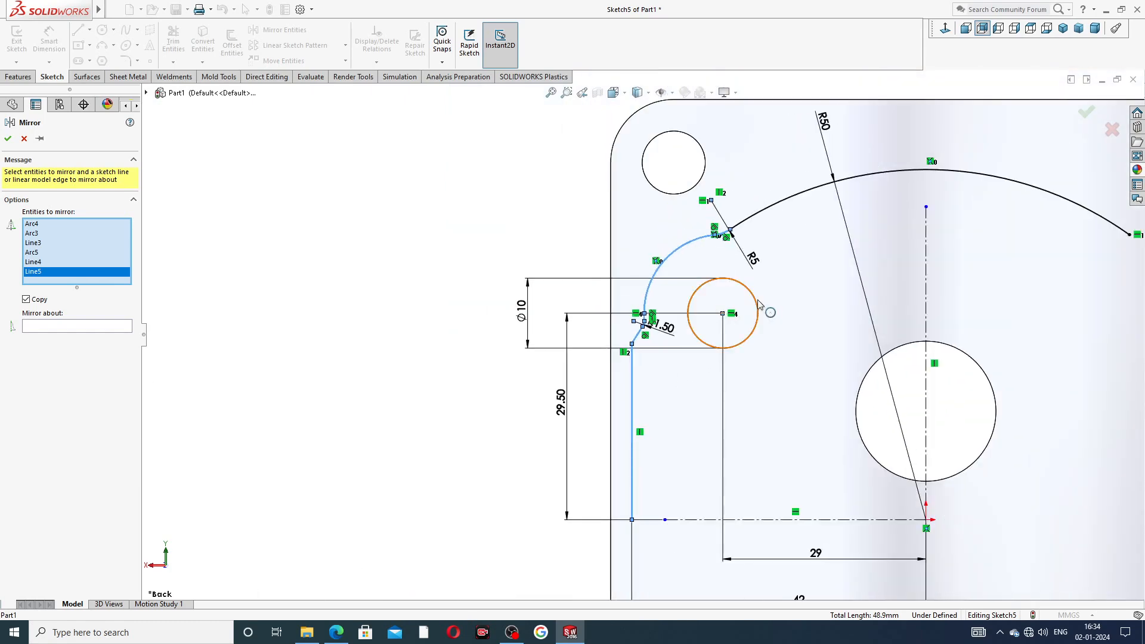
pyautogui.click(758, 305)
pyautogui.scroll(4, 781, 347)
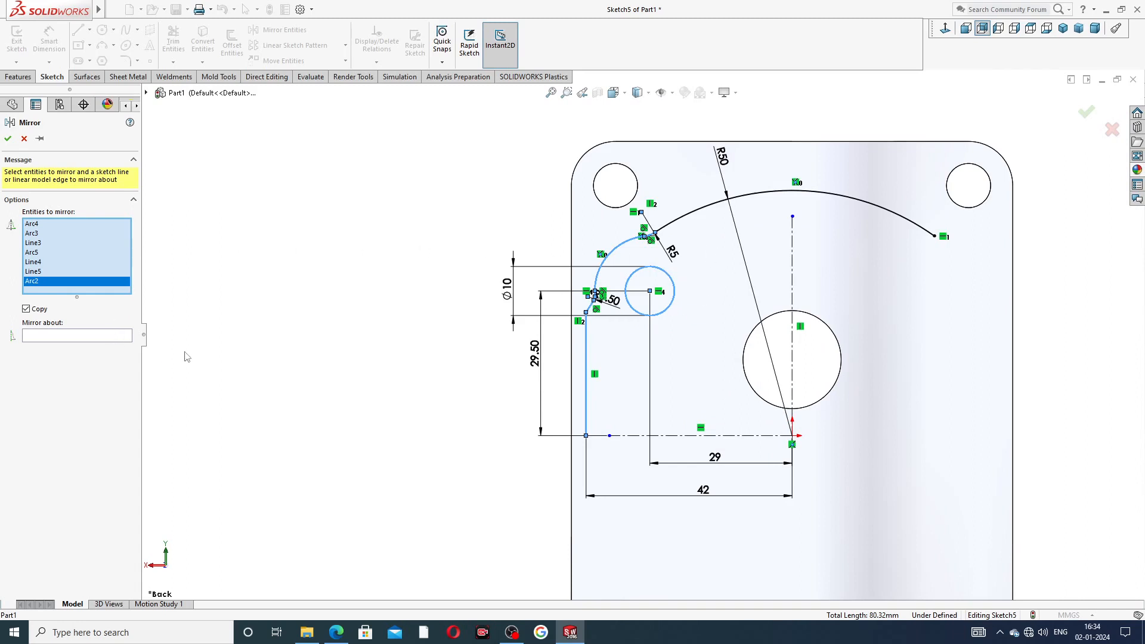
pyautogui.click(126, 337)
pyautogui.click(792, 246)
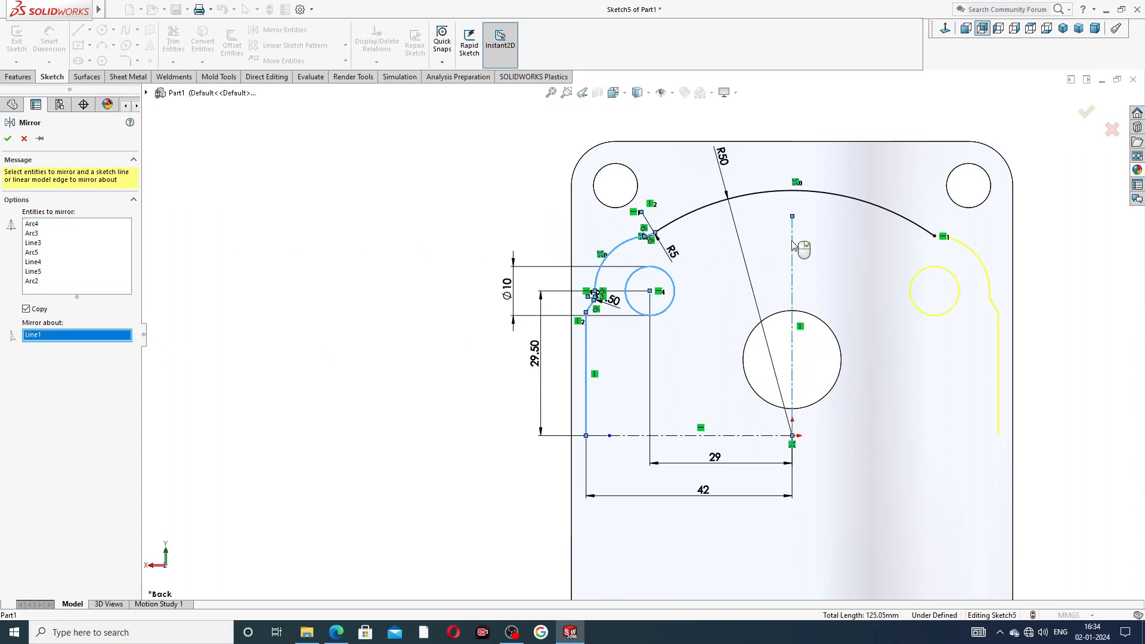
pyautogui.click(1087, 113)
# - Trim off the leftover end of the R50 arc that extends past the mirrored 5 mm fillet, using Trim to closest
pyautogui.scroll(-6, 818, 286)
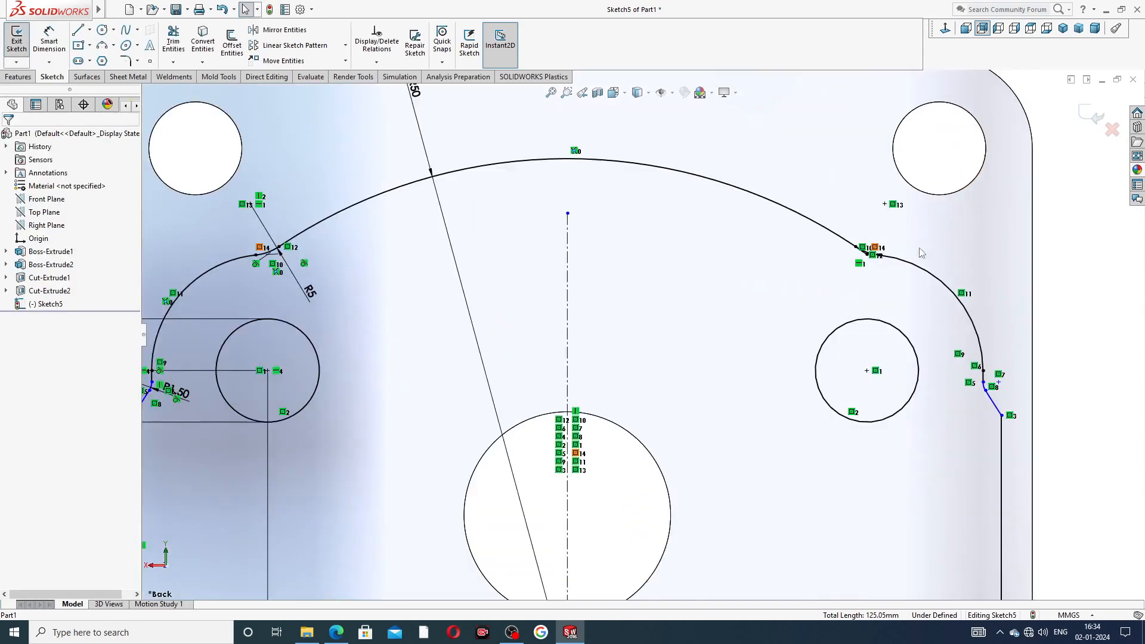
pyautogui.scroll(-3, 819, 286)
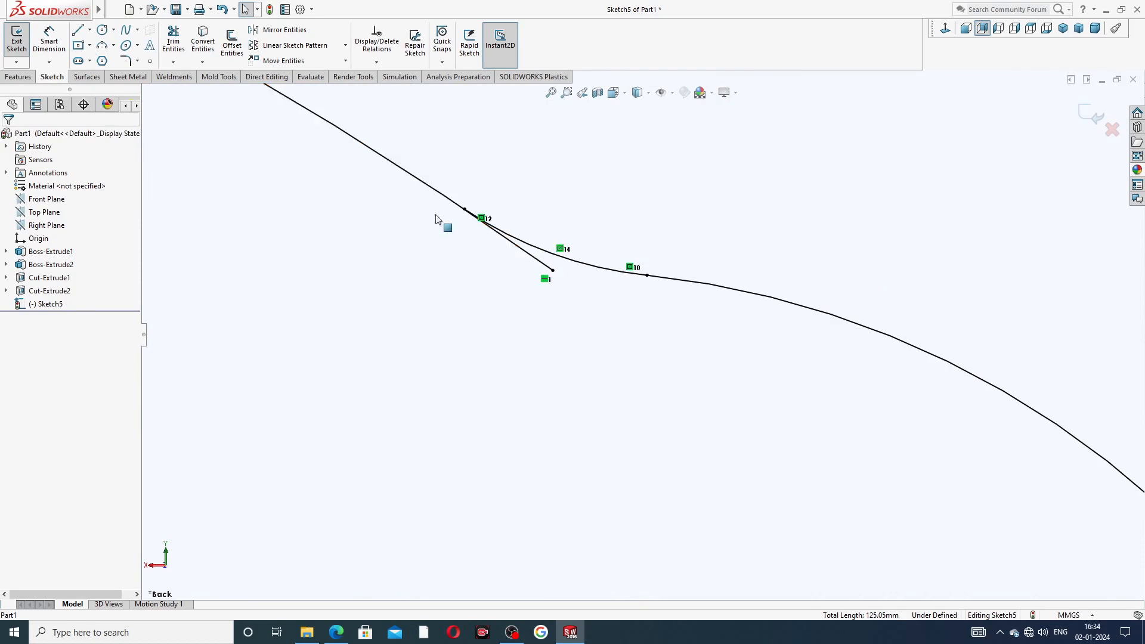
pyautogui.click(290, 93)
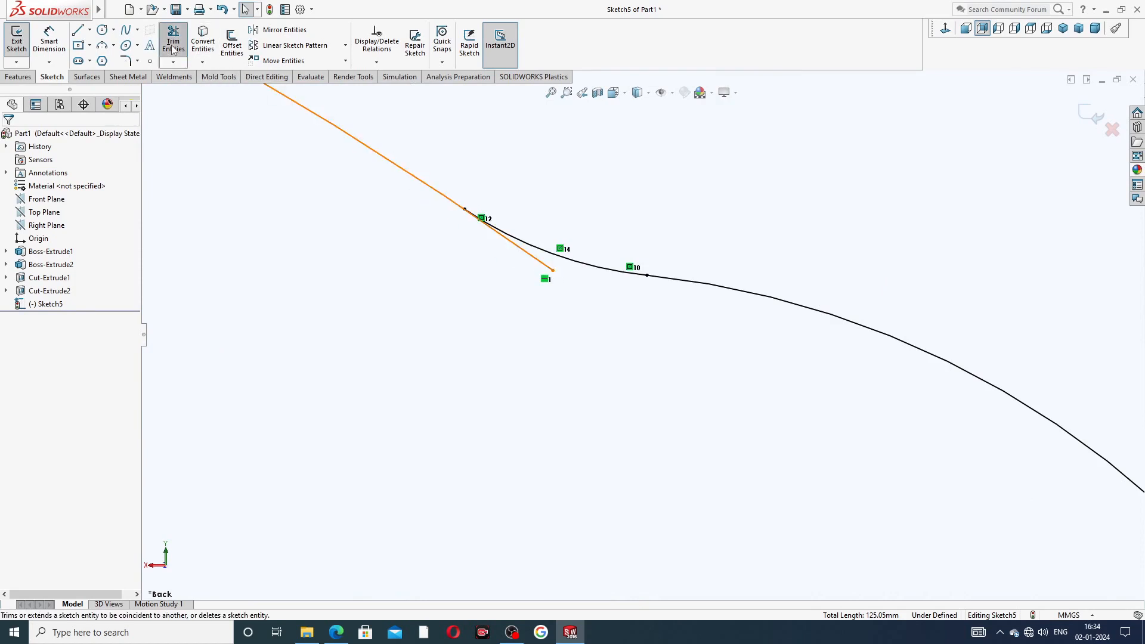
pyautogui.click(530, 255)
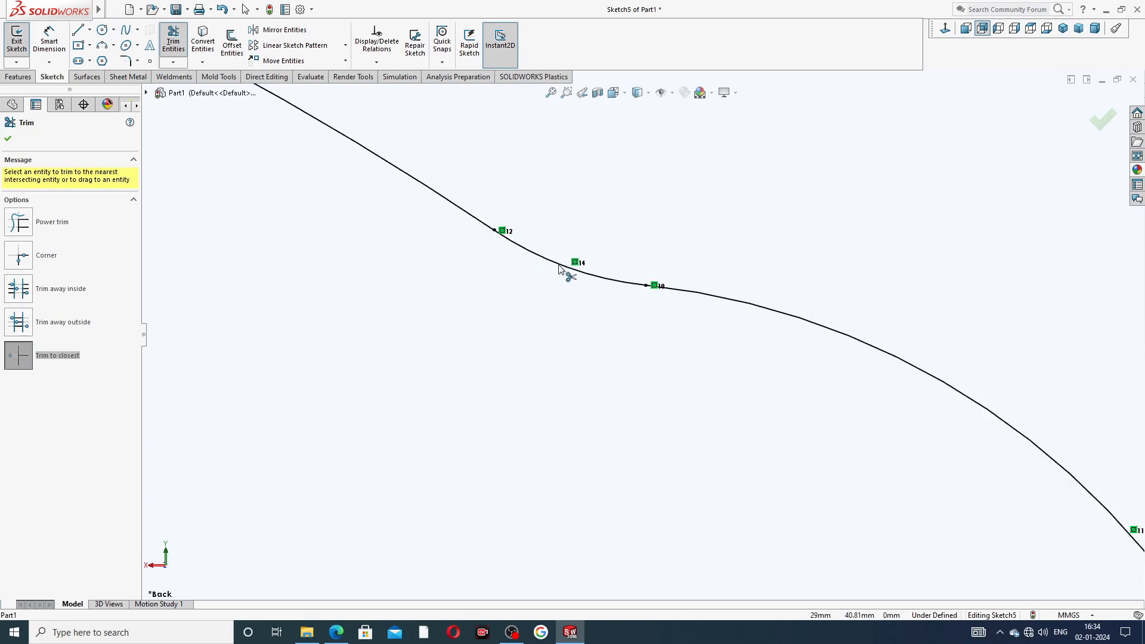
# - Convert the 10 mm circle and its mirrored copy to construction geometry
pyautogui.scroll(5, 559, 268)
pyautogui.press('Escape')
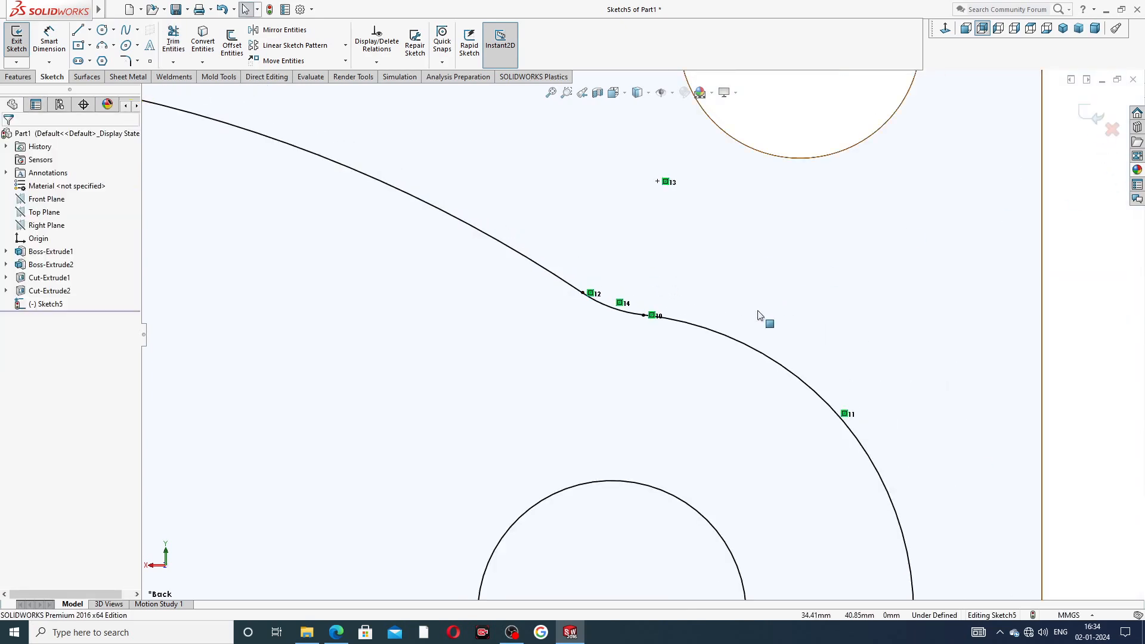
pyautogui.scroll(5, 656, 337)
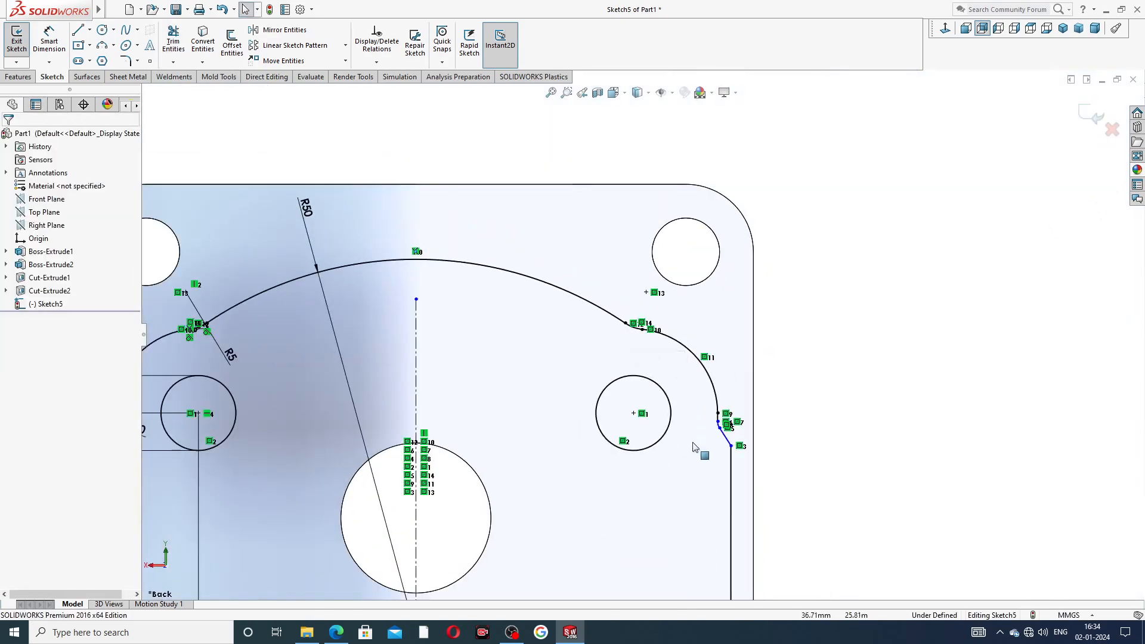
pyautogui.scroll(3, 707, 461)
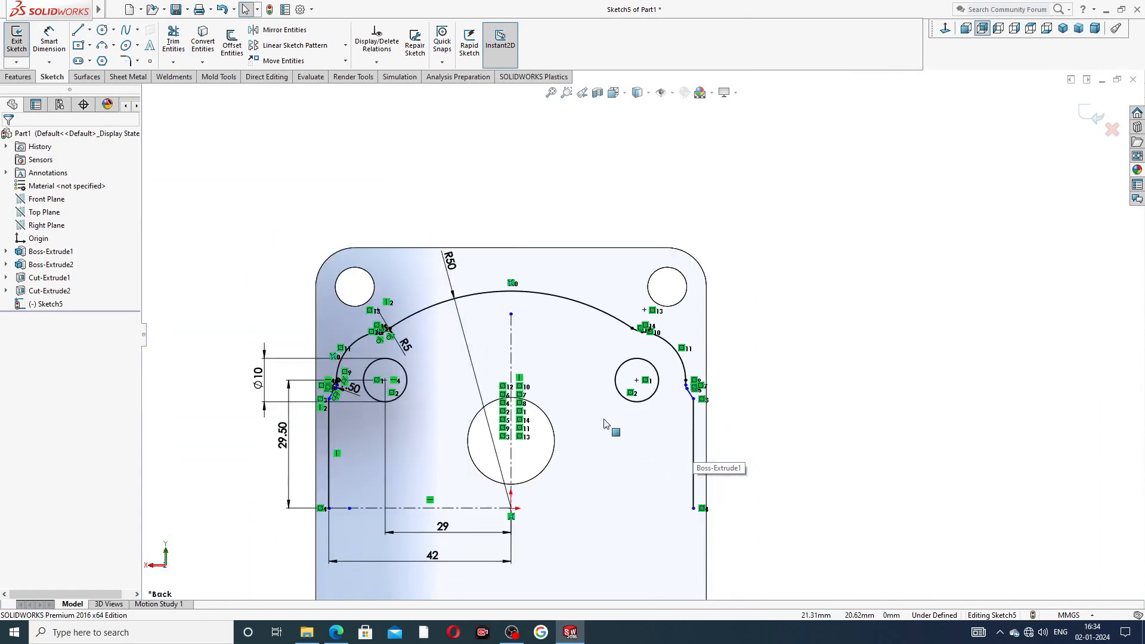
pyautogui.click(403, 372)
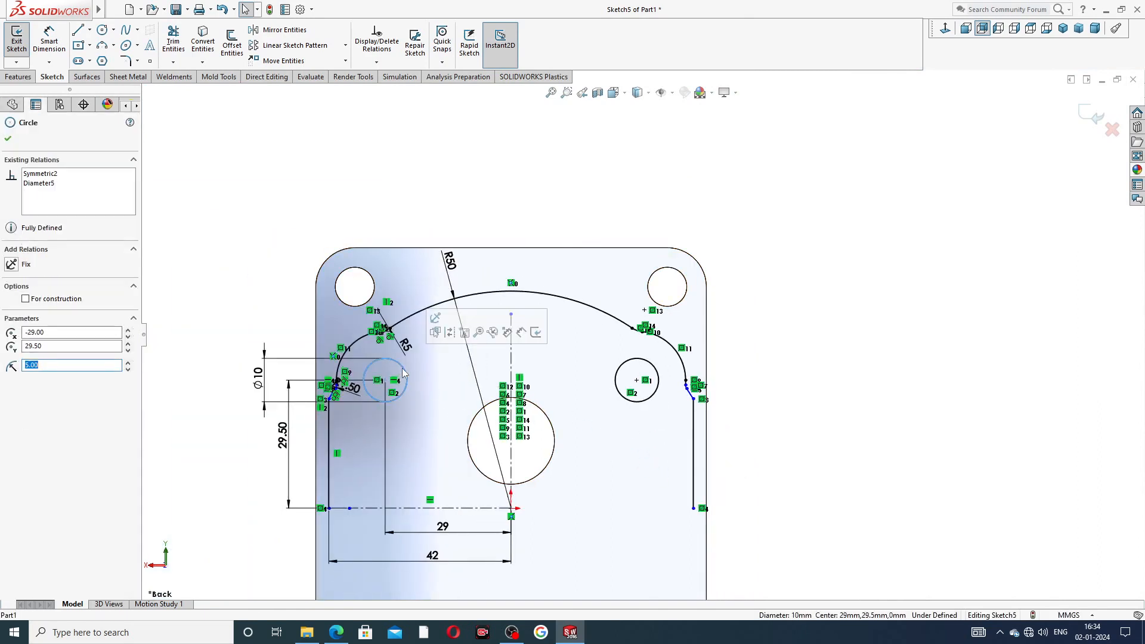
pyautogui.keyDown('ctrl'); pyautogui.click(622, 368); pyautogui.keyUp('ctrl')
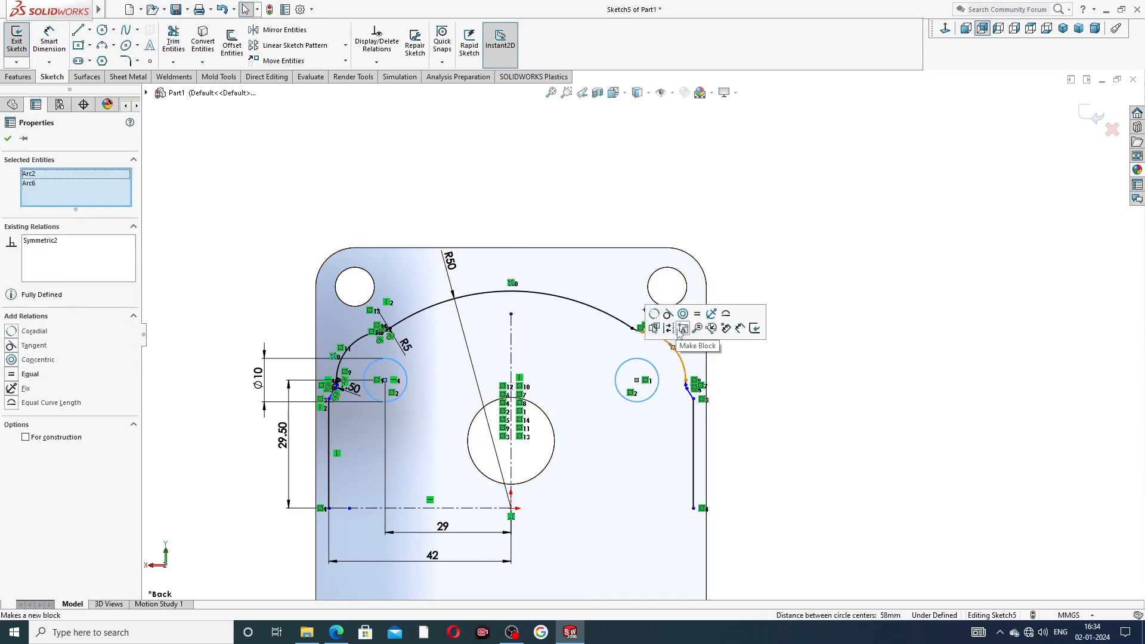
pyautogui.click(668, 329)
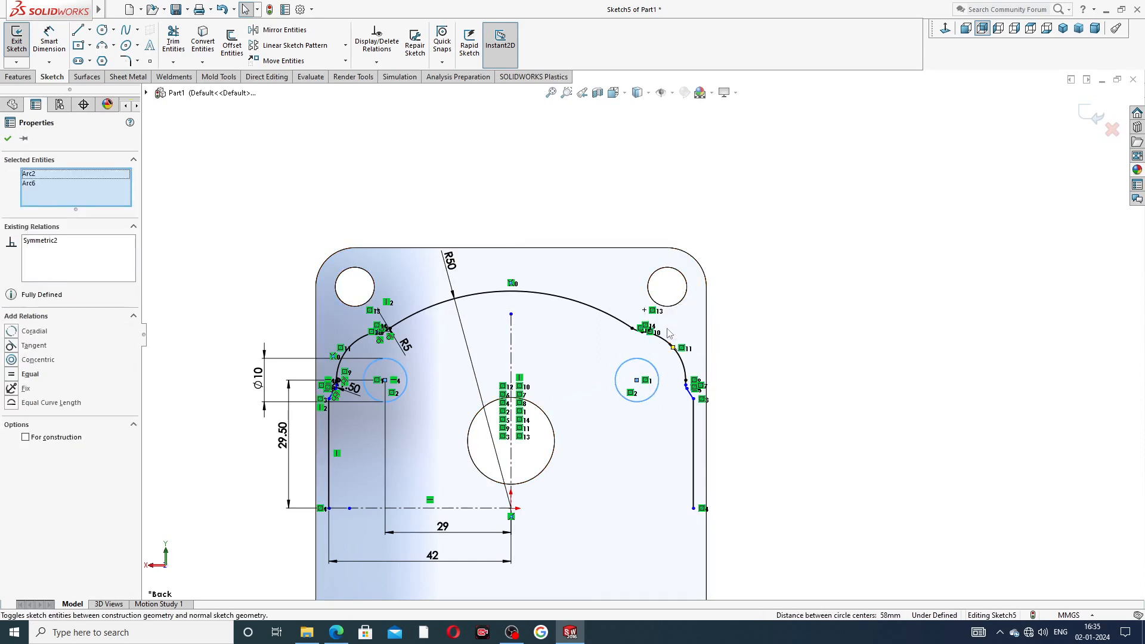
# - Examine the upper profile's filleted corners and the construction circles on both sides of the vertical centerline
pyautogui.scroll(3, 619, 525)
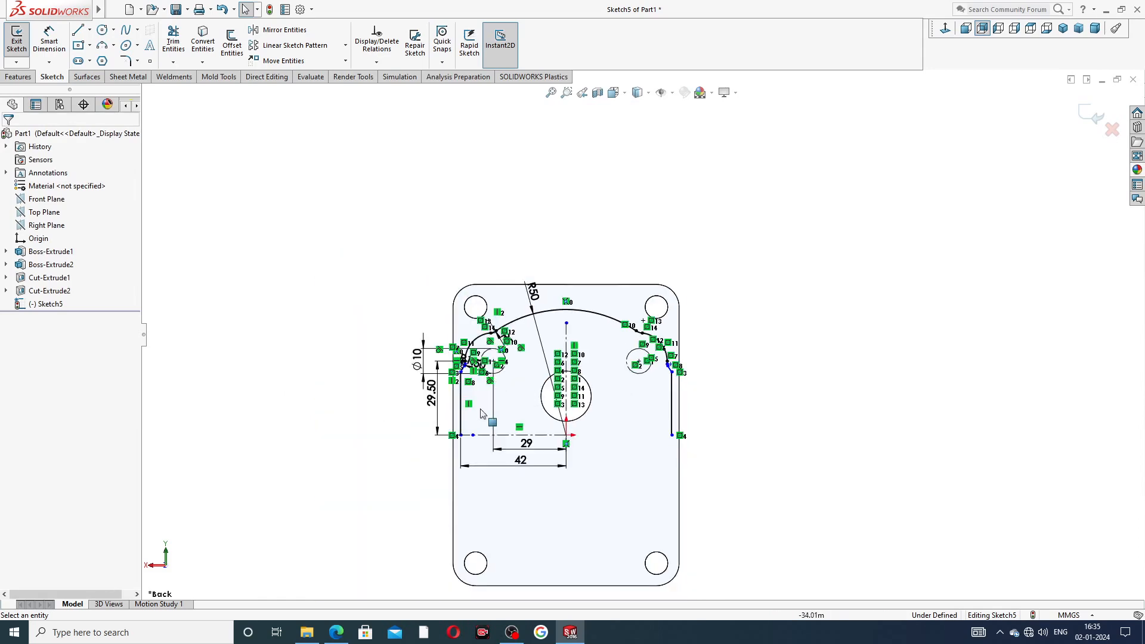
pyautogui.scroll(-6, 525, 388)
pyautogui.scroll(-5, 526, 326)
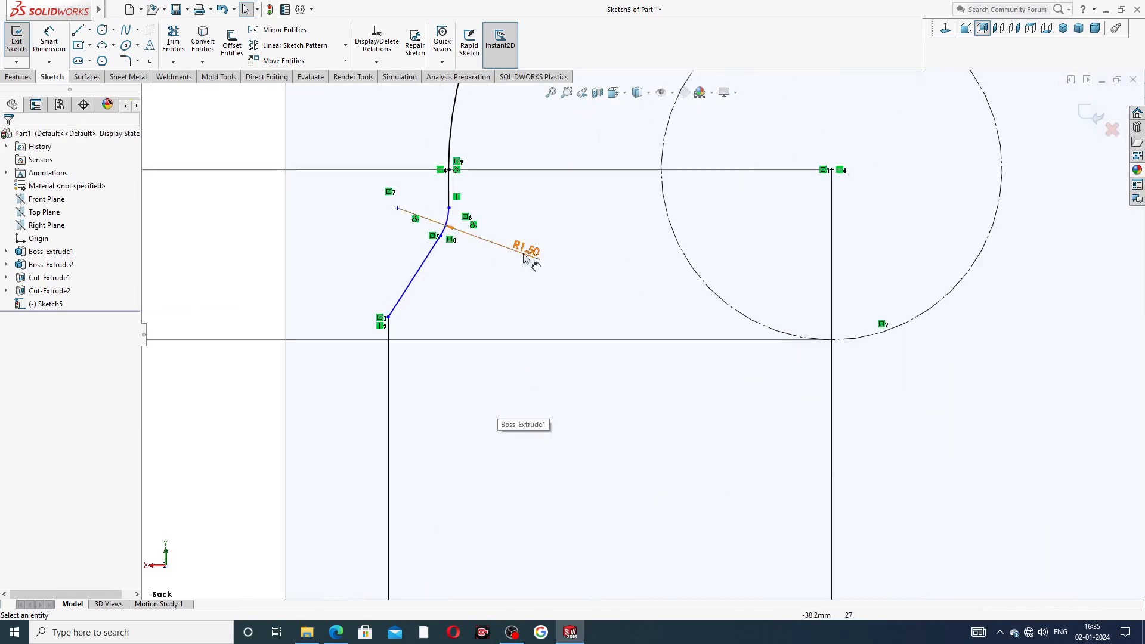
pyautogui.scroll(4, 529, 256)
pyautogui.scroll(3, 883, 325)
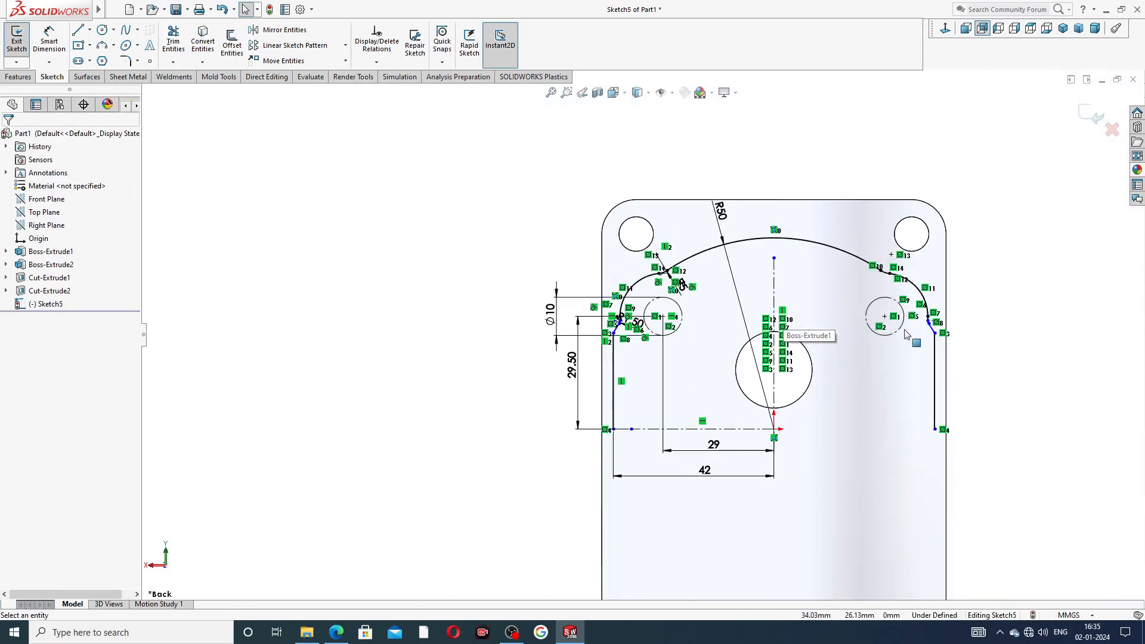
pyautogui.scroll(-3, 906, 335)
pyautogui.scroll(3, 744, 322)
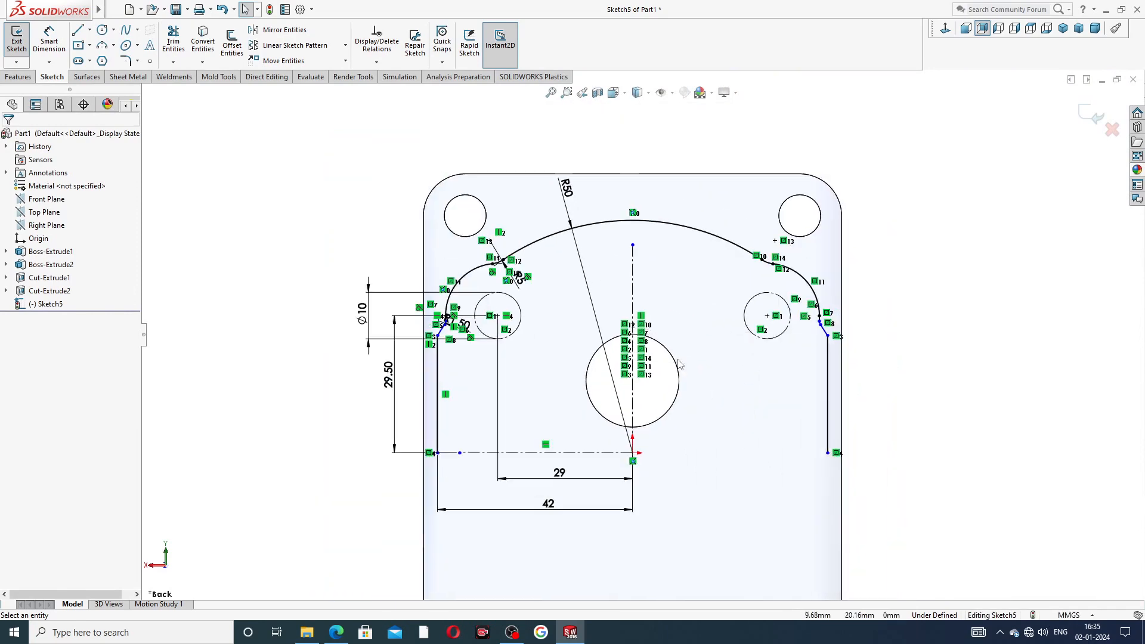
pyautogui.scroll(-2, 633, 389)
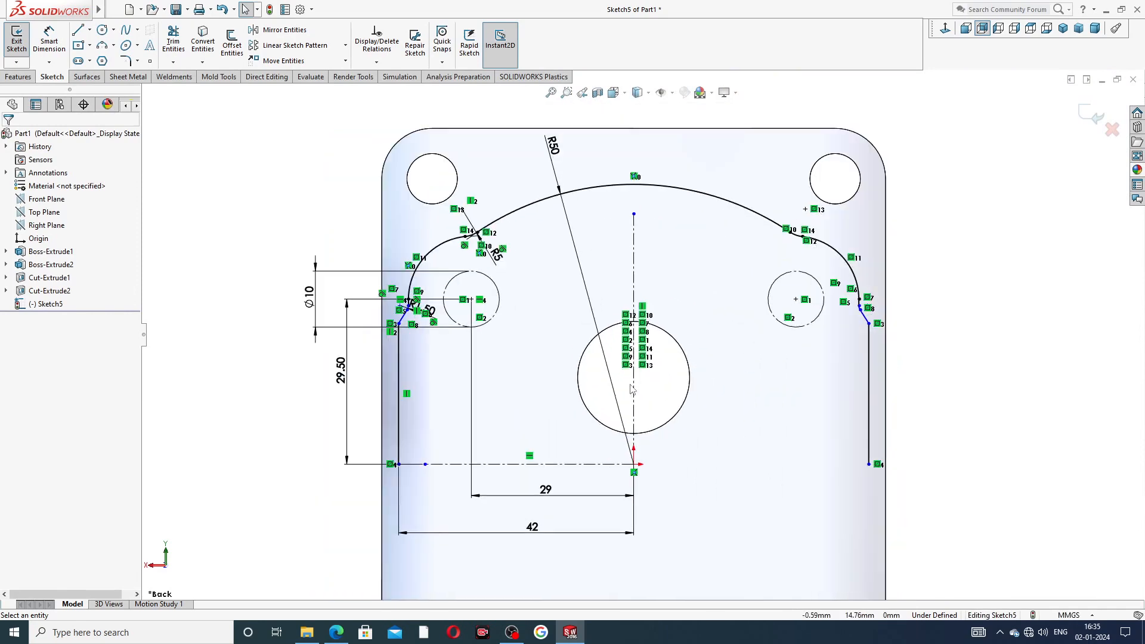
pyautogui.click(302, 33)
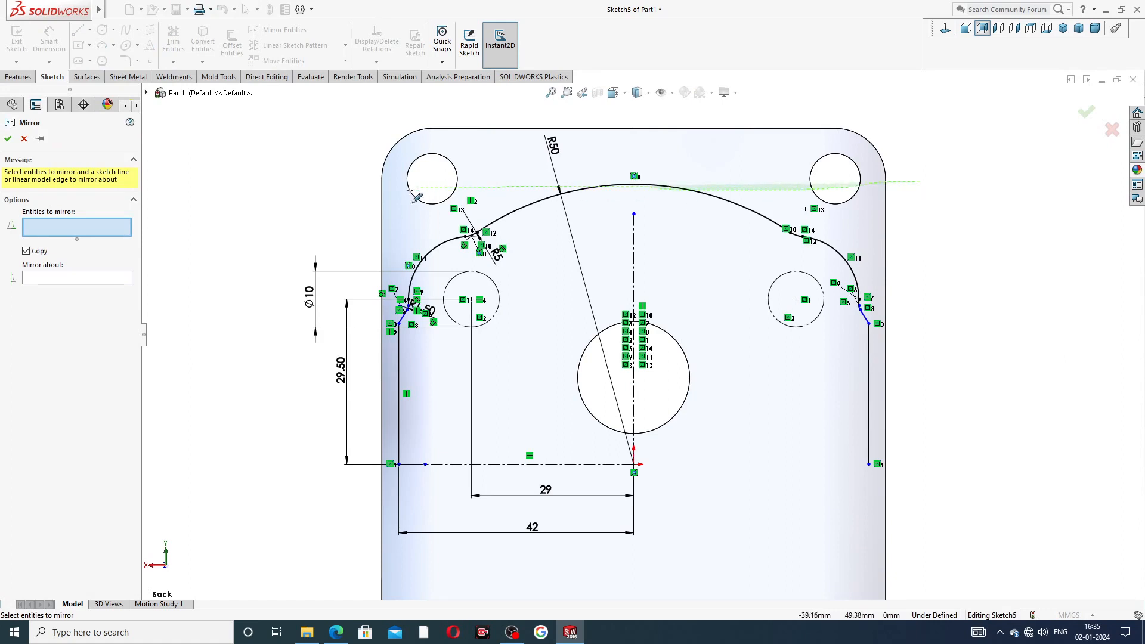
pyautogui.moveTo(410, 190)
pyautogui.mouseDown()
pyautogui.moveTo(385, 286)
pyautogui.moveTo(477, 445)
pyautogui.moveTo(769, 354)
pyautogui.moveTo(918, 334)
pyautogui.moveTo(912, 312)
pyautogui.mouseUp()
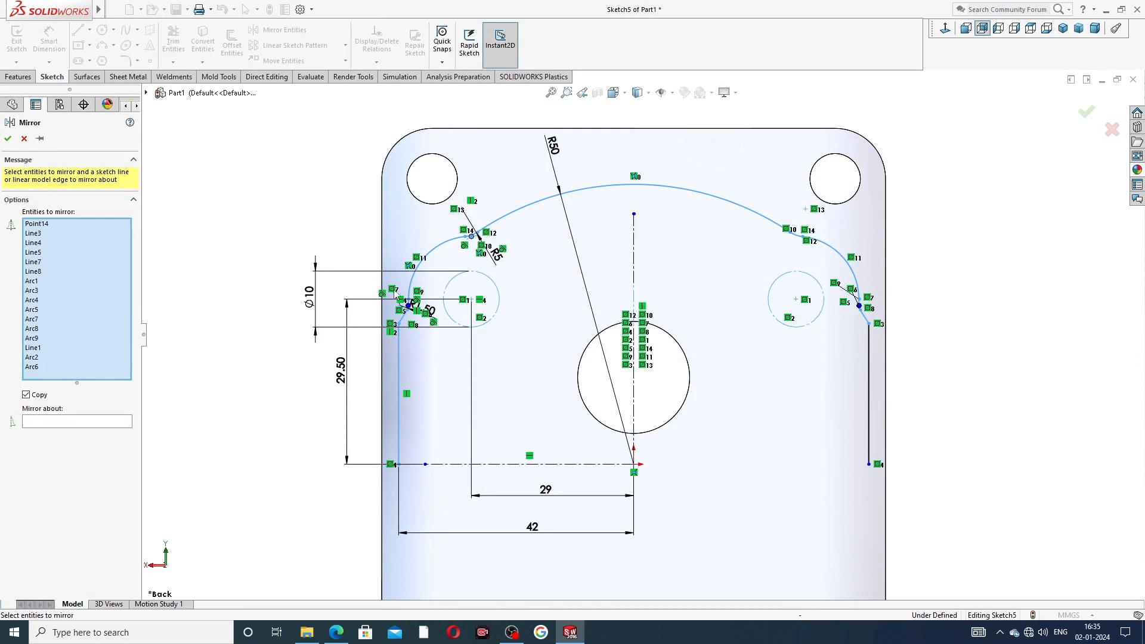
pyautogui.click(25, 140)
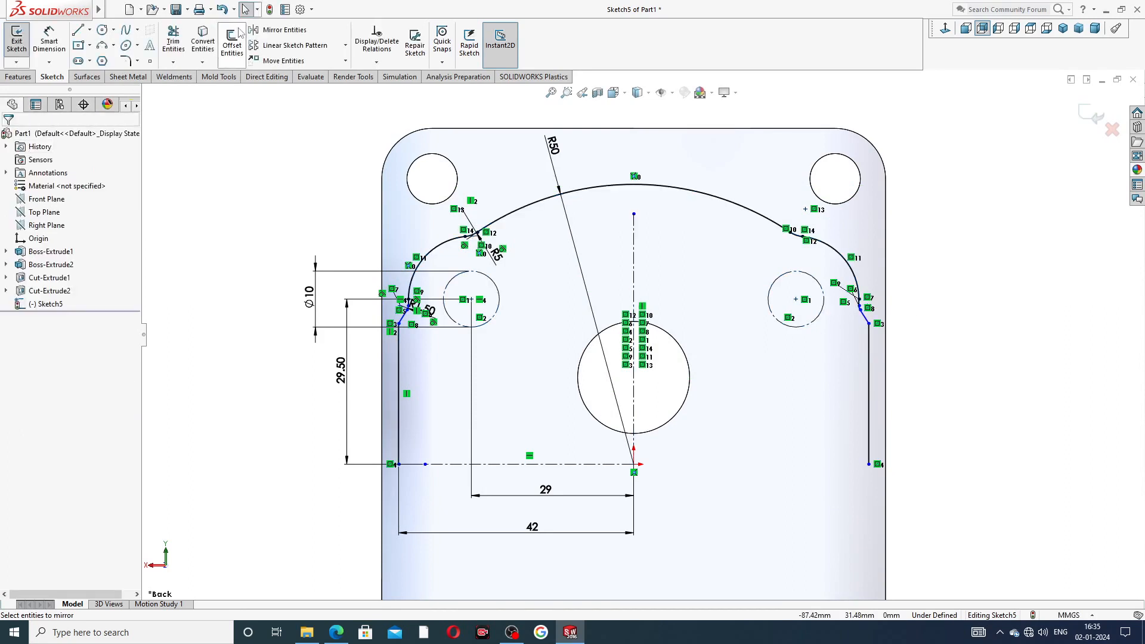
# - Mirror the whole upper profile, both construction circles and the vertical centerline about the horizontal centerline
pyautogui.click(280, 29)
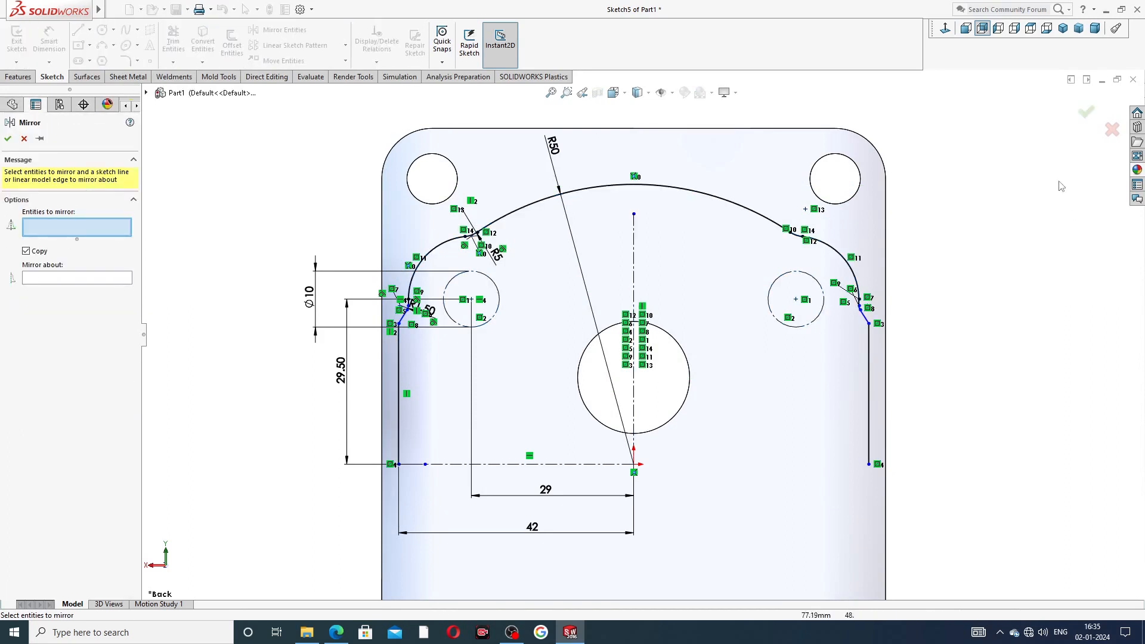
pyautogui.moveTo(814, 160)
pyautogui.mouseDown()
pyautogui.moveTo(474, 182)
pyautogui.moveTo(448, 215)
pyautogui.moveTo(338, 232)
pyautogui.moveTo(361, 343)
pyautogui.moveTo(716, 382)
pyautogui.moveTo(958, 365)
pyautogui.mouseUp()
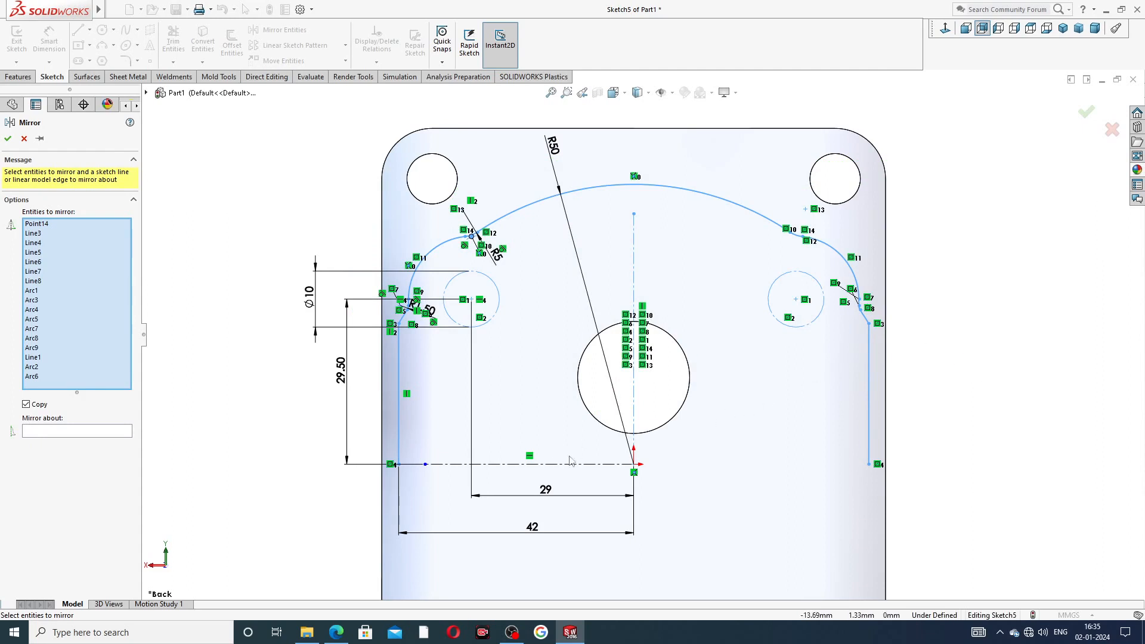
pyautogui.click(87, 431)
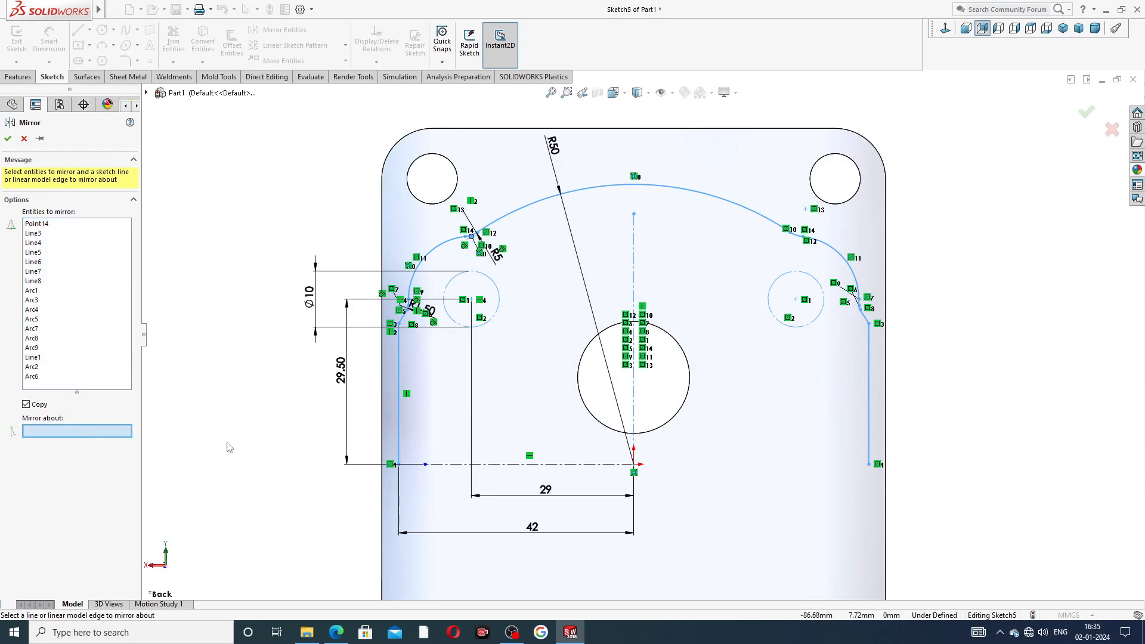
pyautogui.click(541, 465)
pyautogui.press('z')
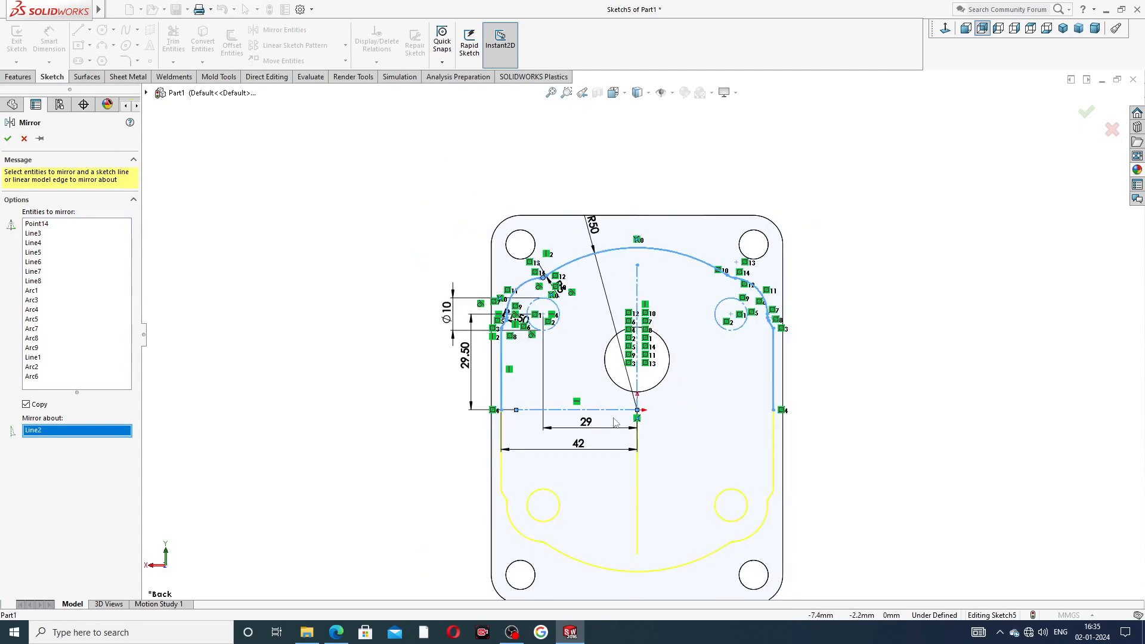
pyautogui.click(1087, 112)
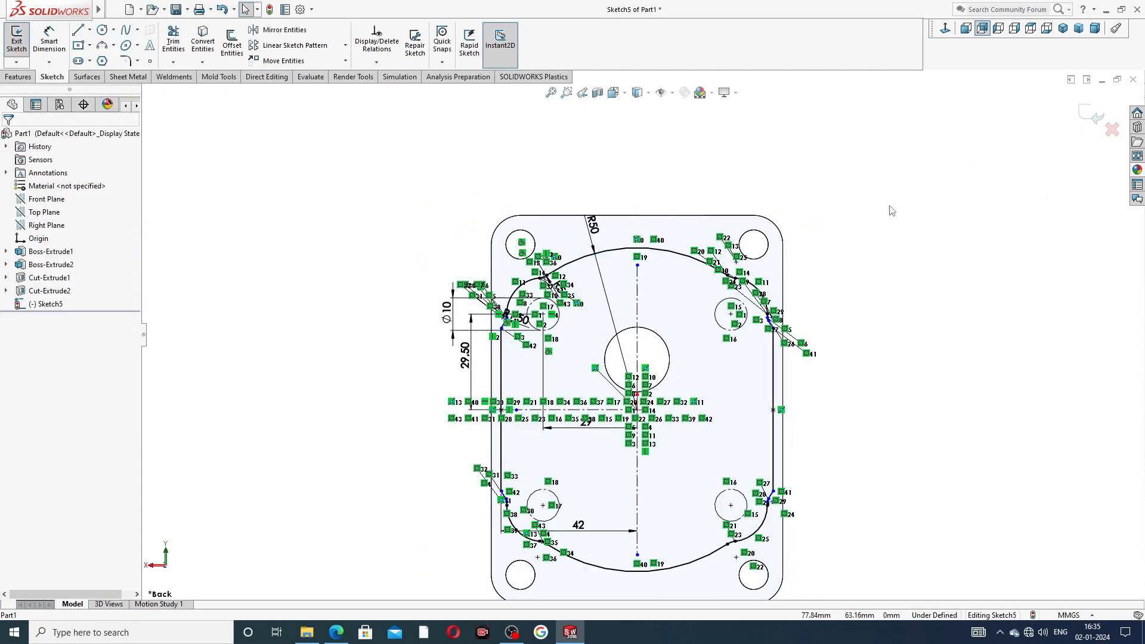
# - Examine the mirrored lower half of the profile, including its filleted corners and the joins with the vertical sides
pyautogui.scroll(-5, 593, 355)
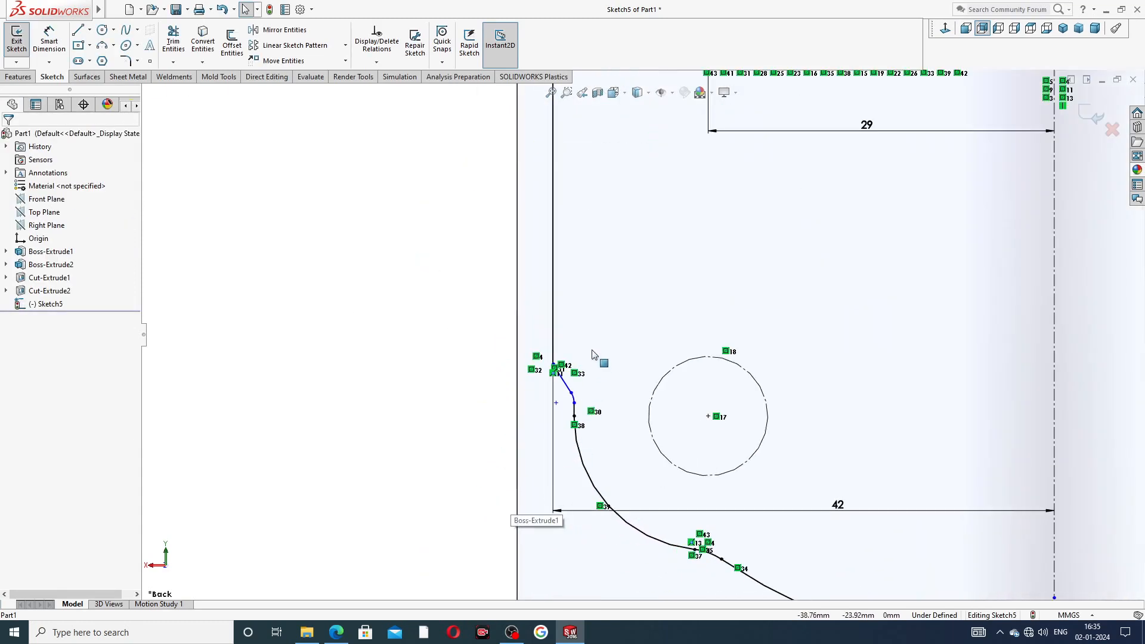
pyautogui.scroll(-3, 592, 354)
pyautogui.scroll(6, 850, 391)
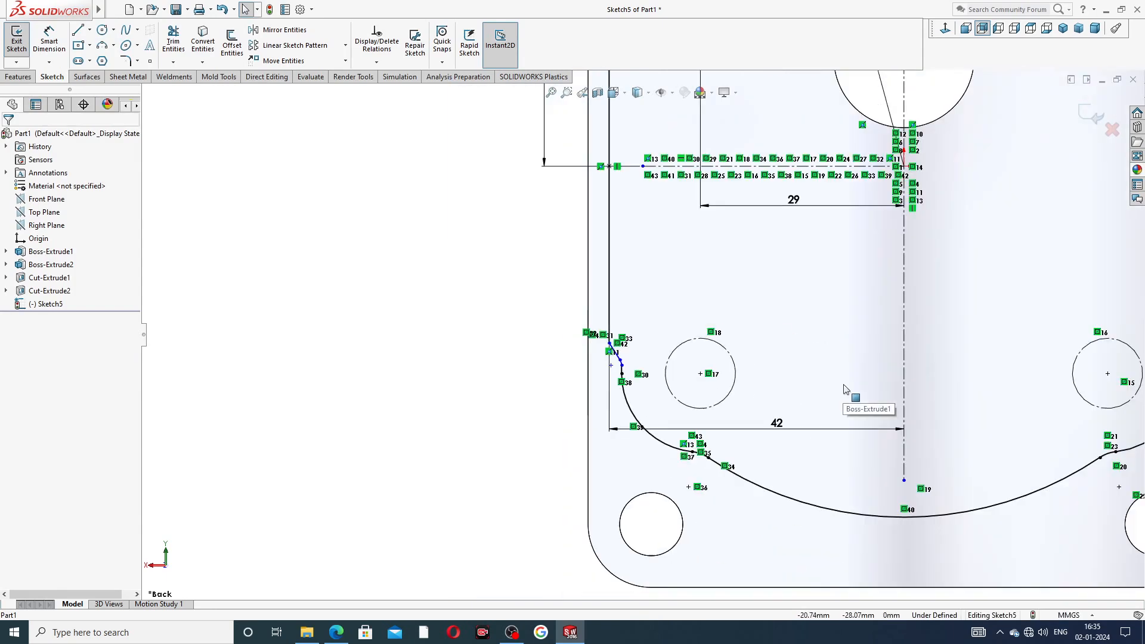
pyautogui.scroll(2, 846, 389)
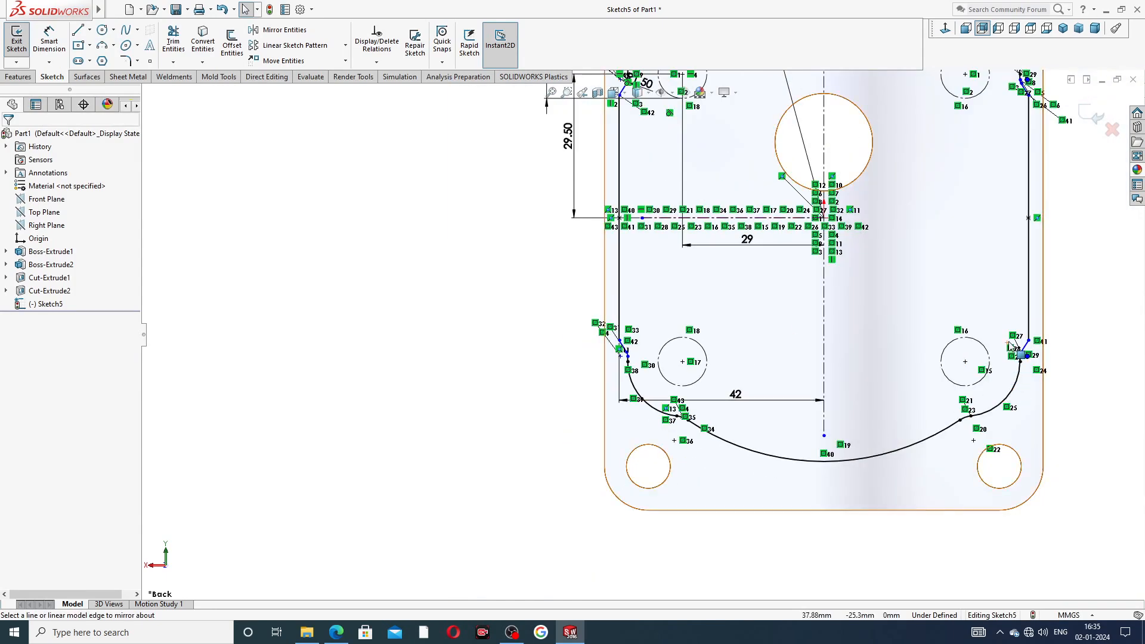
pyautogui.scroll(3, 954, 280)
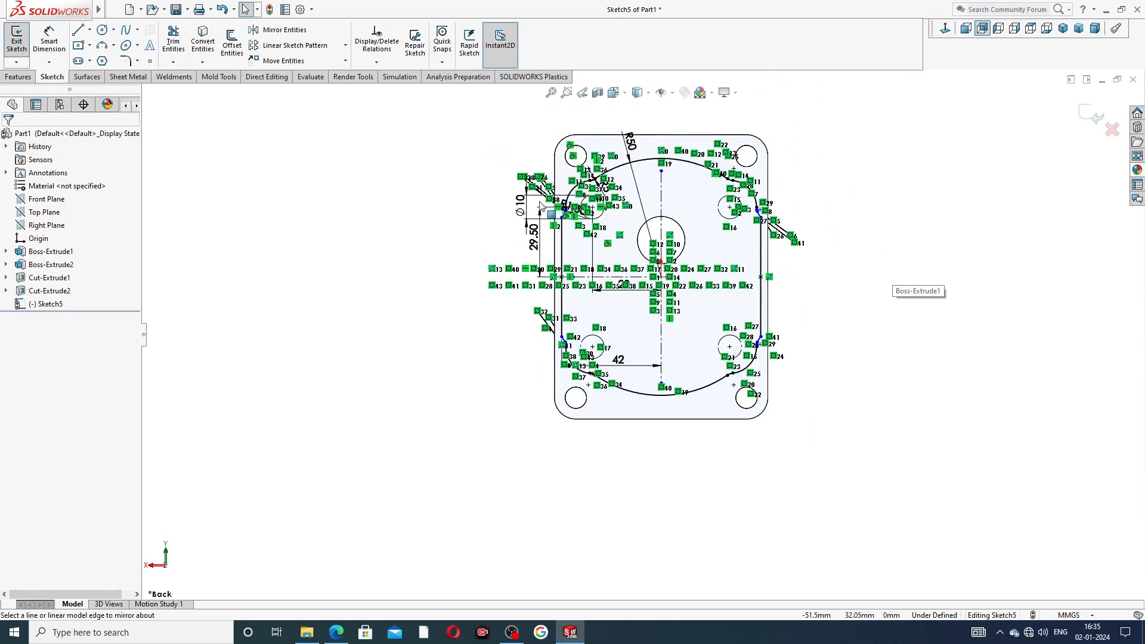
pyautogui.scroll(-2, 613, 184)
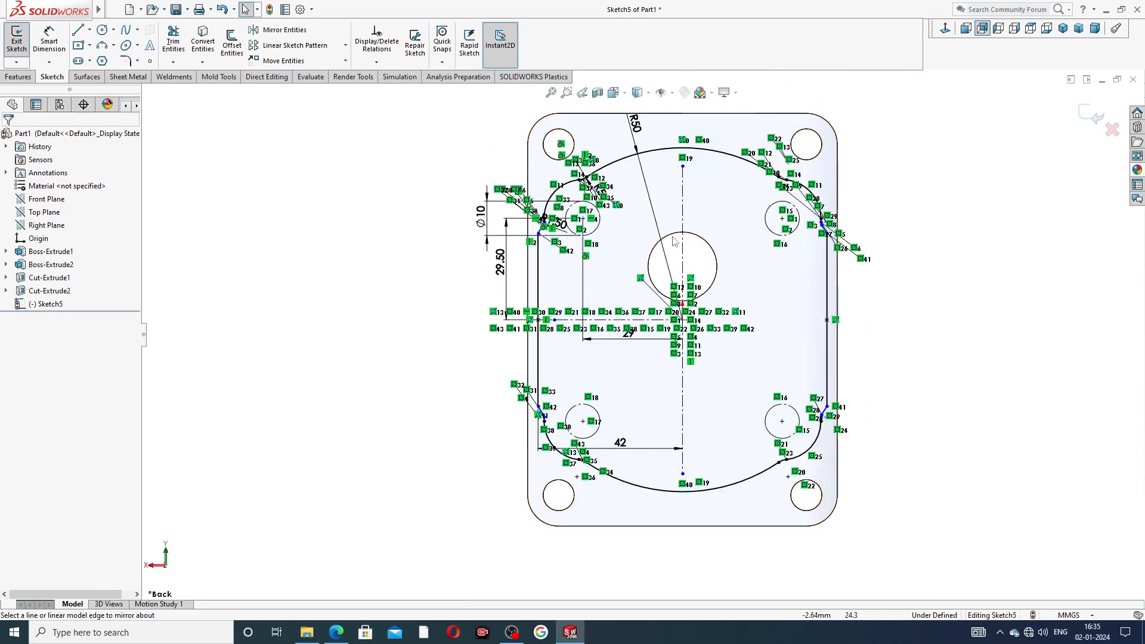
pyautogui.scroll(-1, 668, 241)
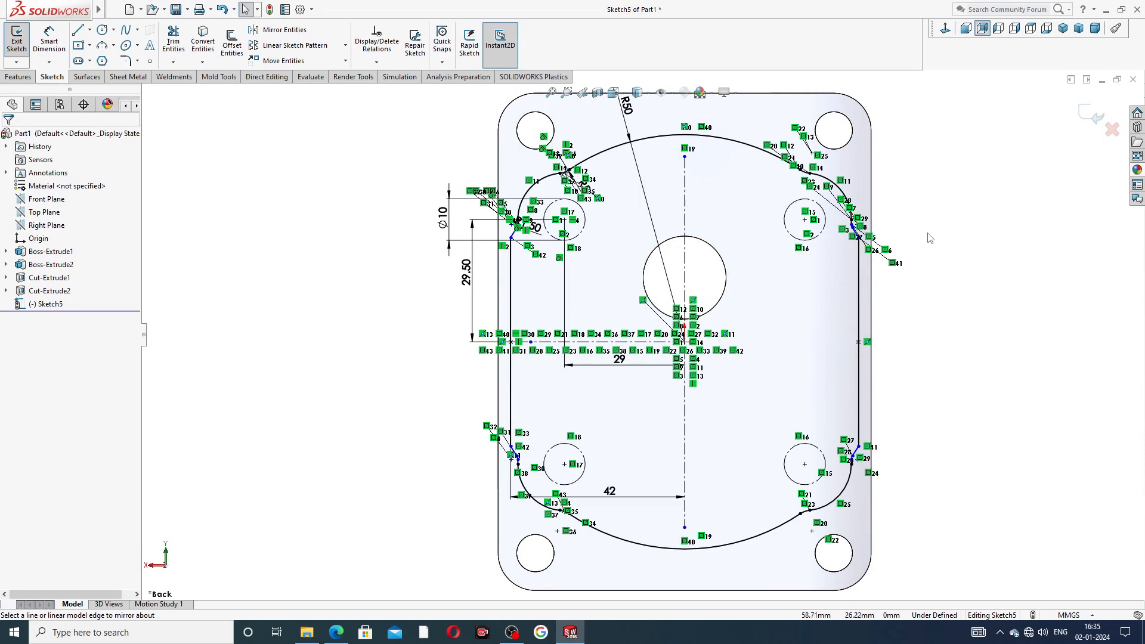
pyautogui.scroll(1, 642, 330)
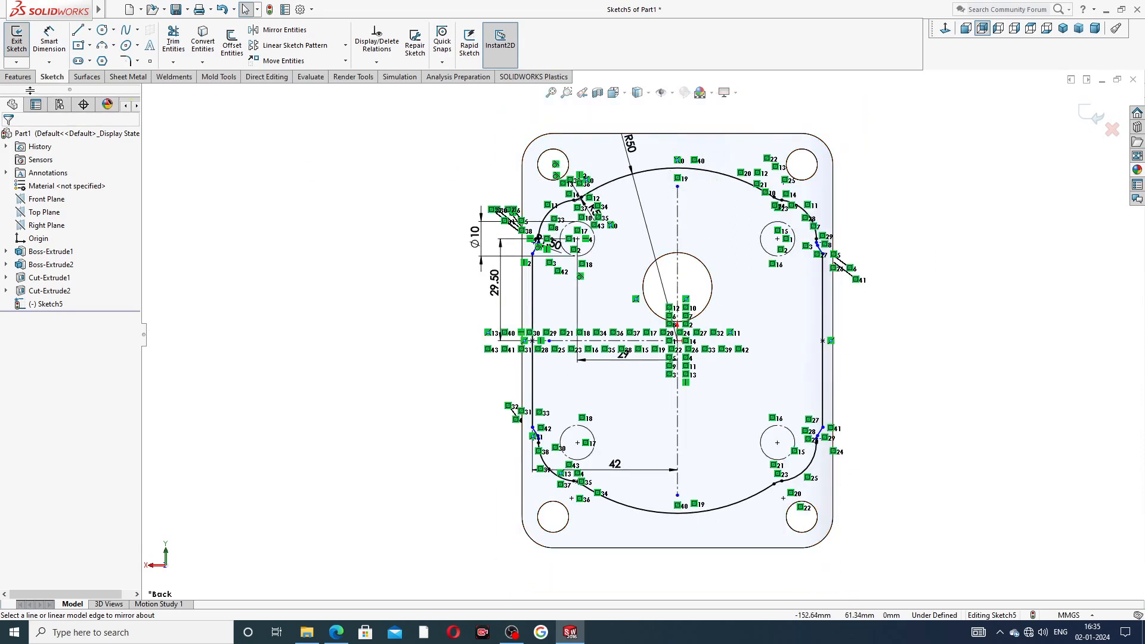
# - Extrude the profile region around the central bore as a blind 3 mm merged boss, checking the depth against the PDF drawing
pyautogui.click(25, 78)
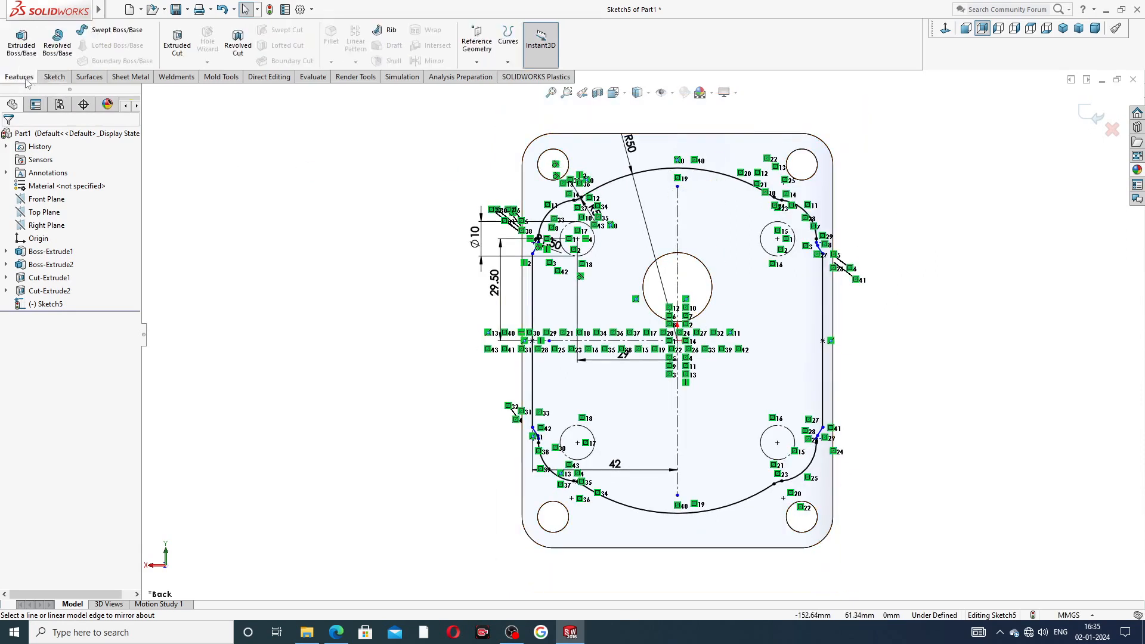
pyautogui.click(21, 41)
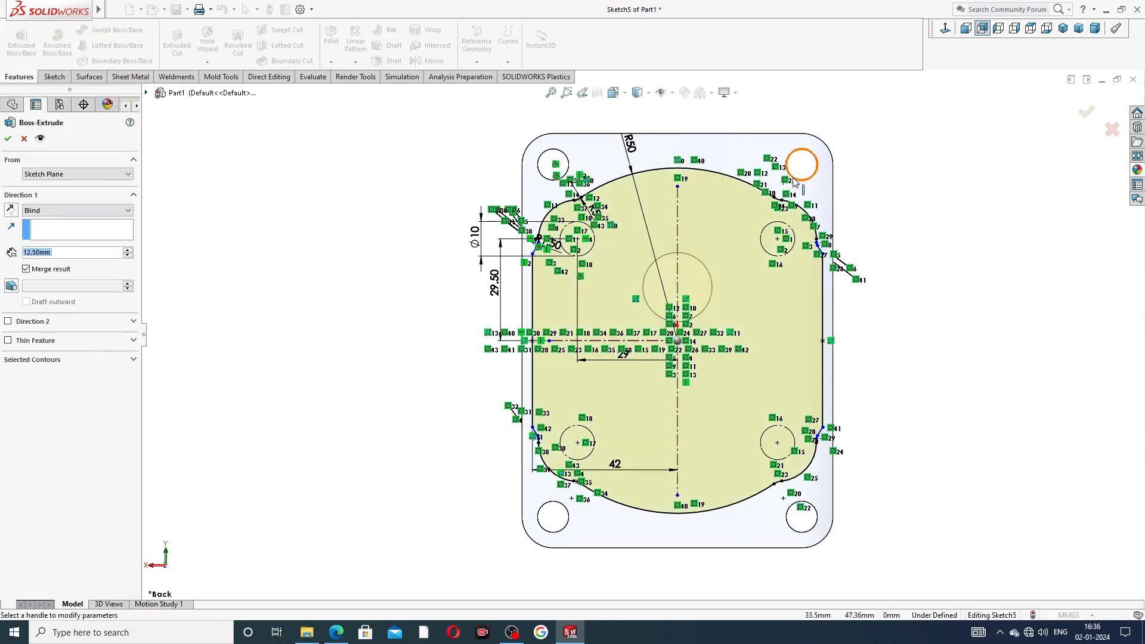
pyautogui.click(58, 362)
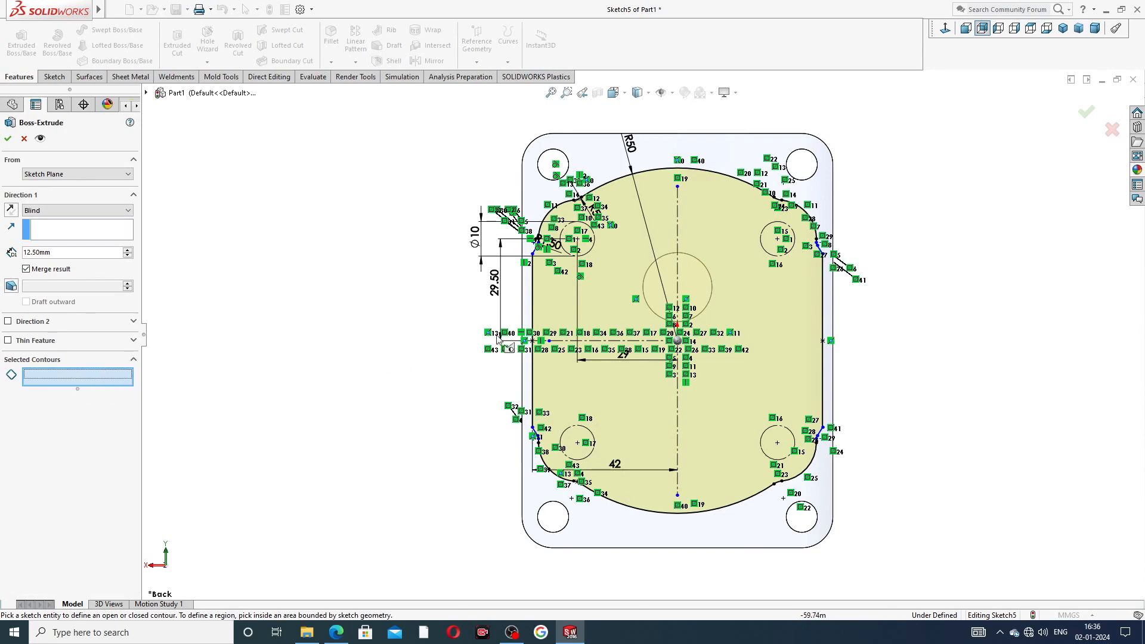
pyautogui.click(617, 299)
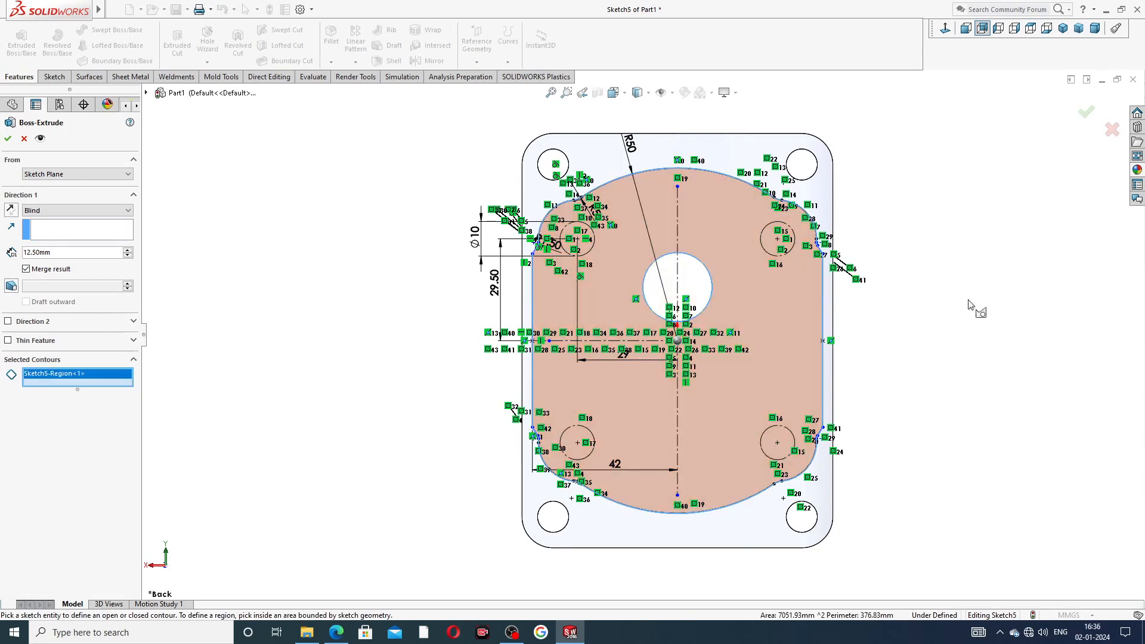
pyautogui.moveTo(969, 305); pyautogui.dragTo(899, 316, button='middle')
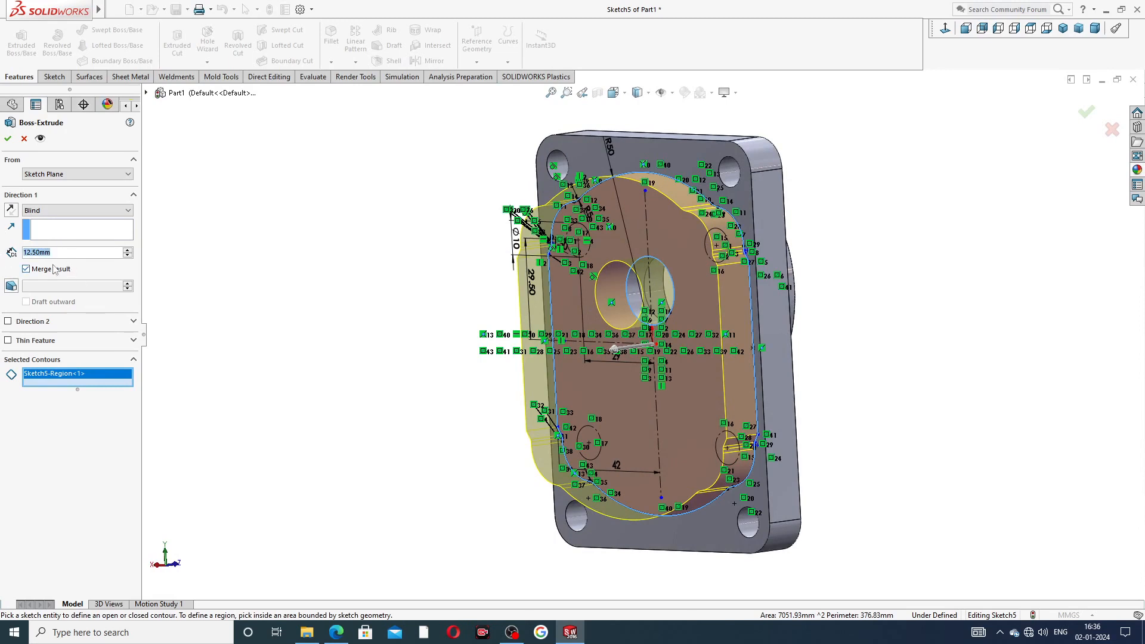
pyautogui.write('3')
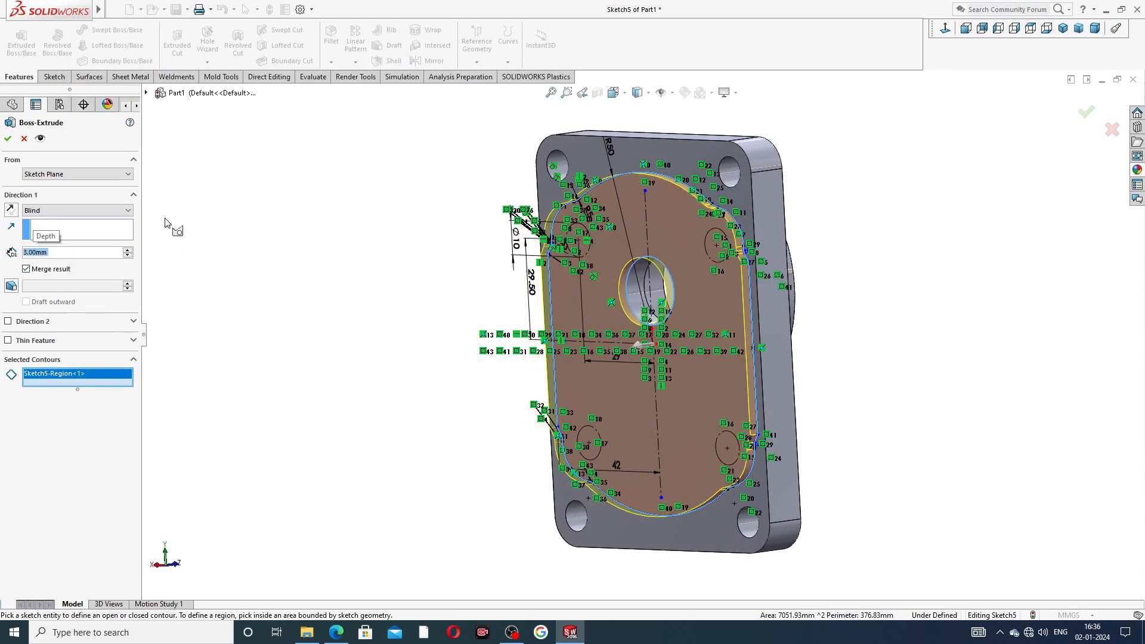
pyautogui.click(335, 633)
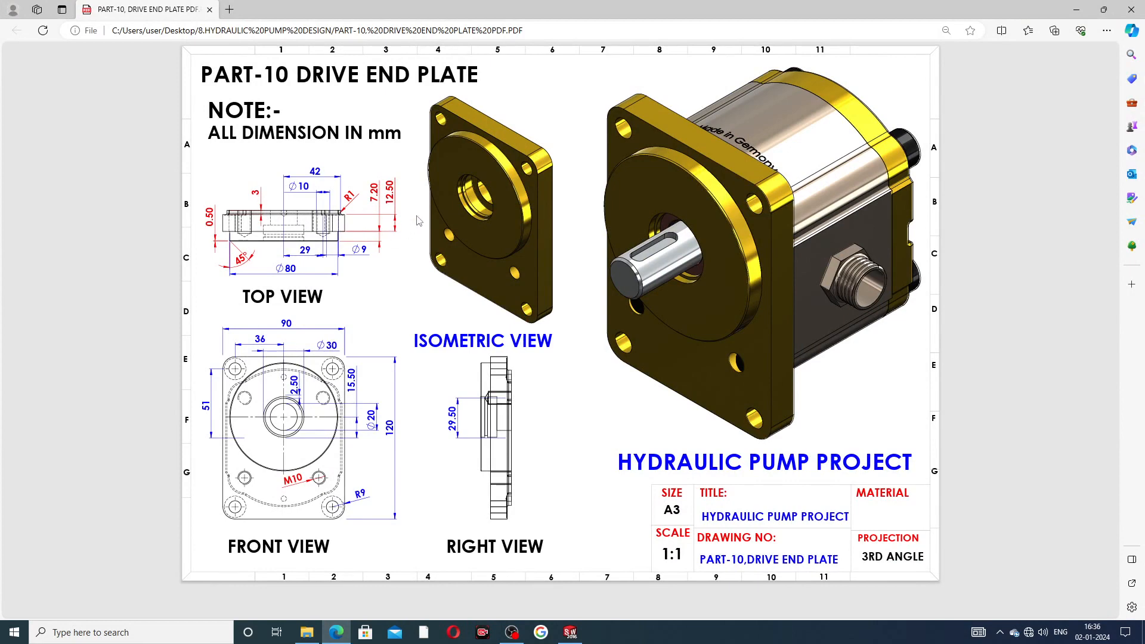
pyautogui.click(336, 632)
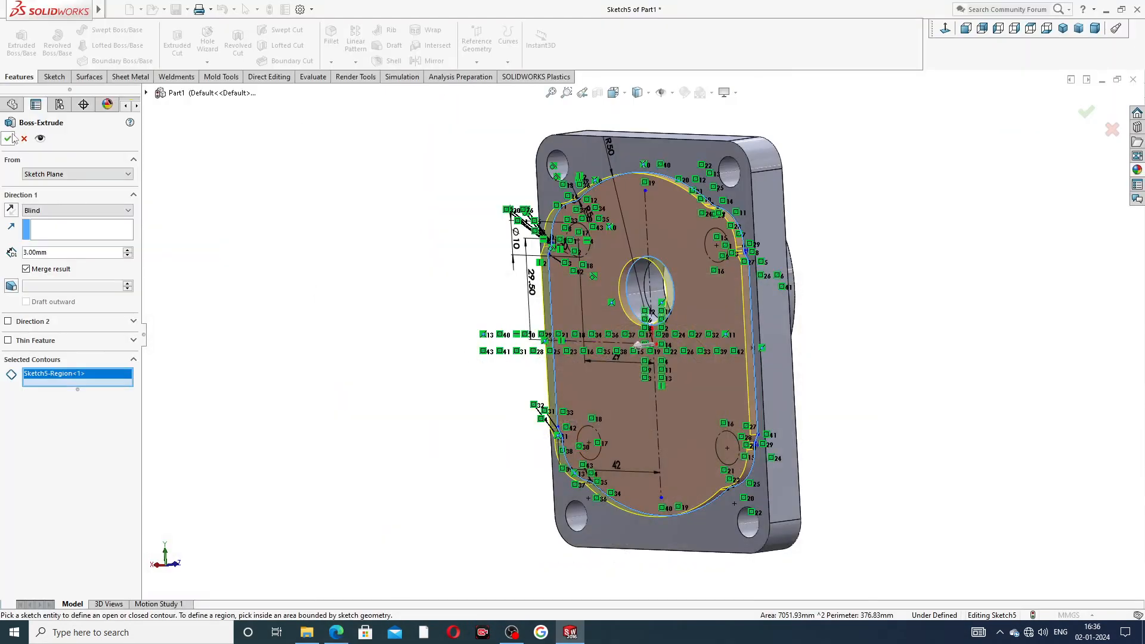
pyautogui.press('Return')
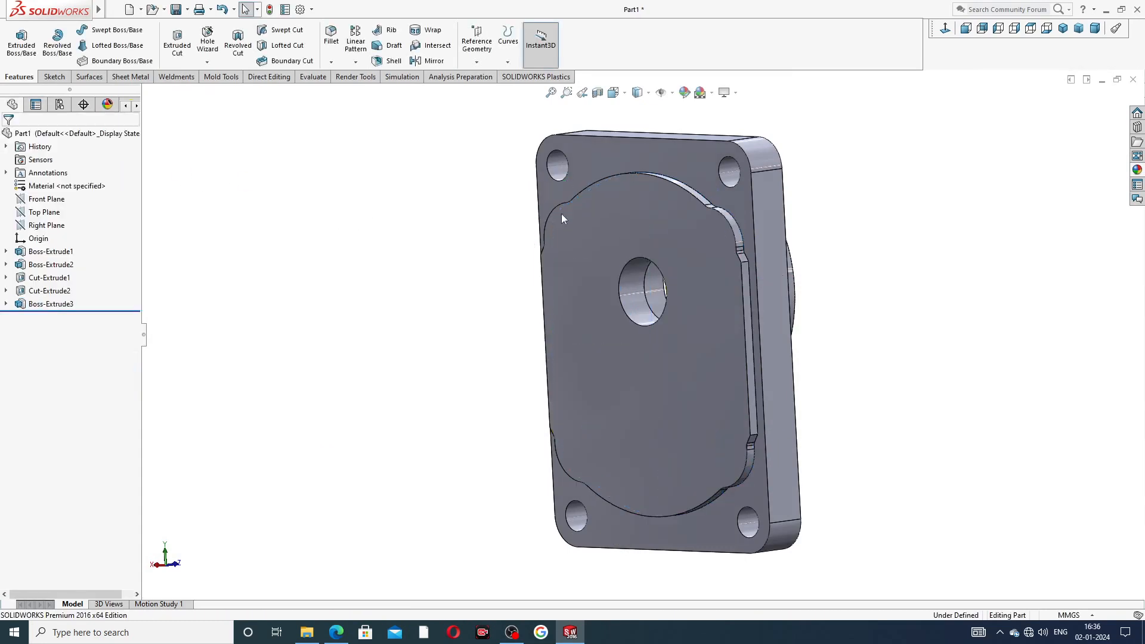
# - Start a symmetric fillet with a 1.5 mm radius, checking the boss edges against the PDF drawing
pyautogui.moveTo(805, 250); pyautogui.dragTo(852, 251, button='middle')
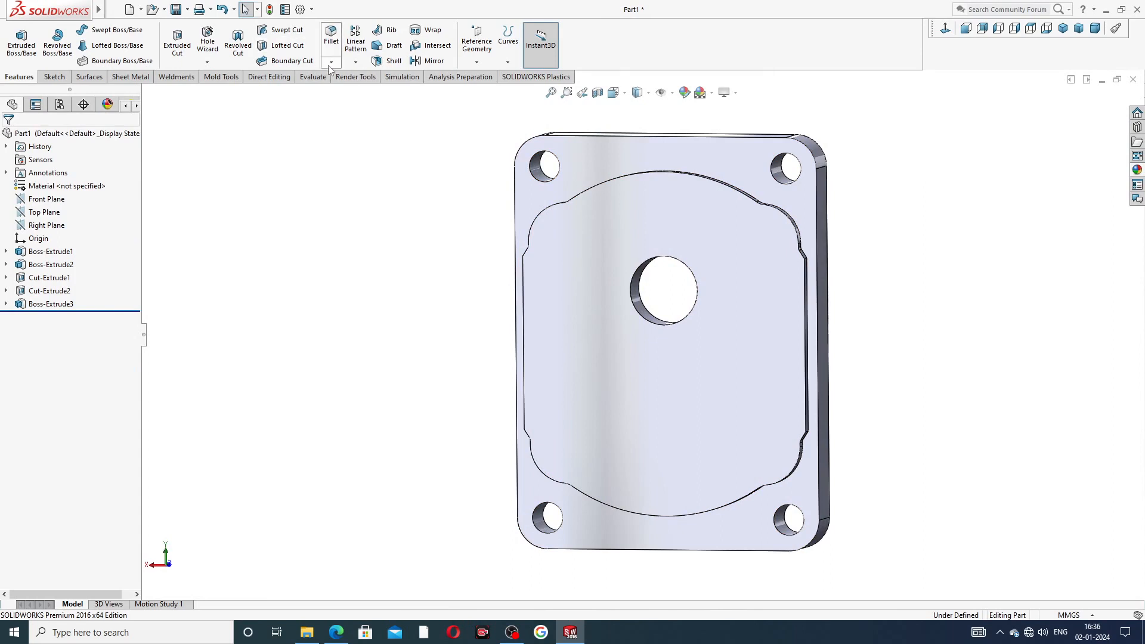
pyautogui.click(331, 62)
pyautogui.click(350, 76)
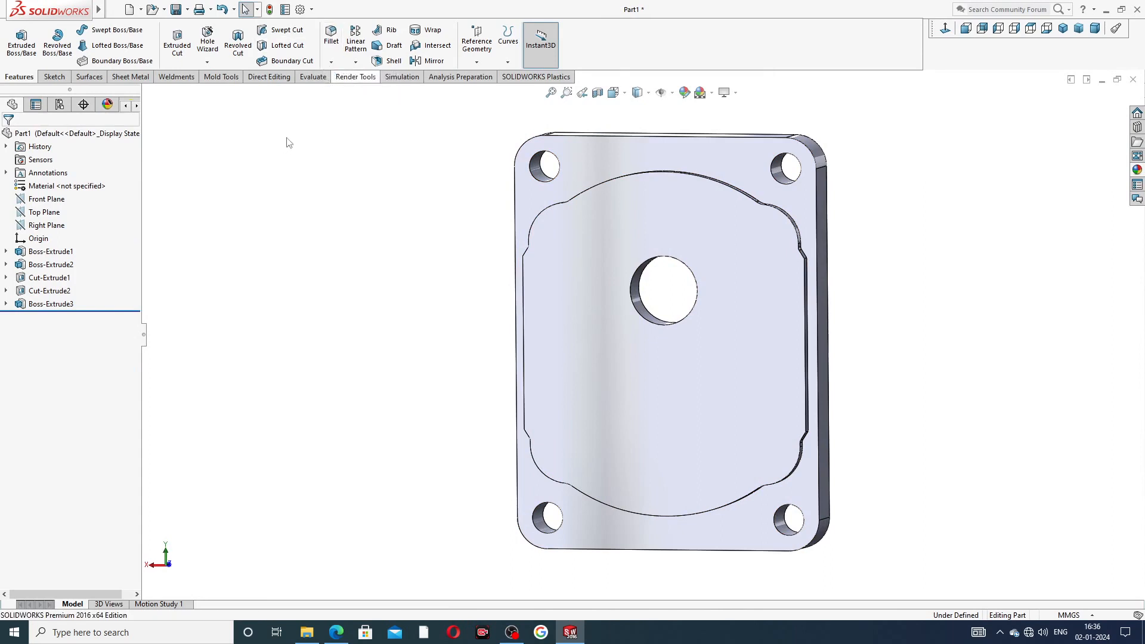
pyautogui.write('1')
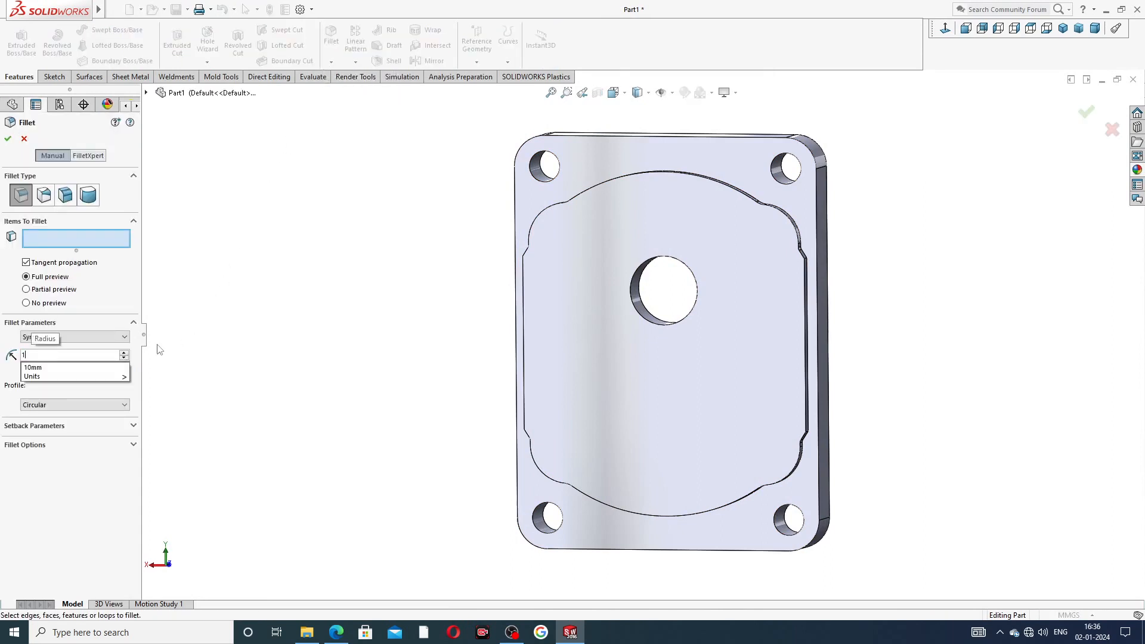
pyautogui.write('.5')
pyautogui.press('Return')
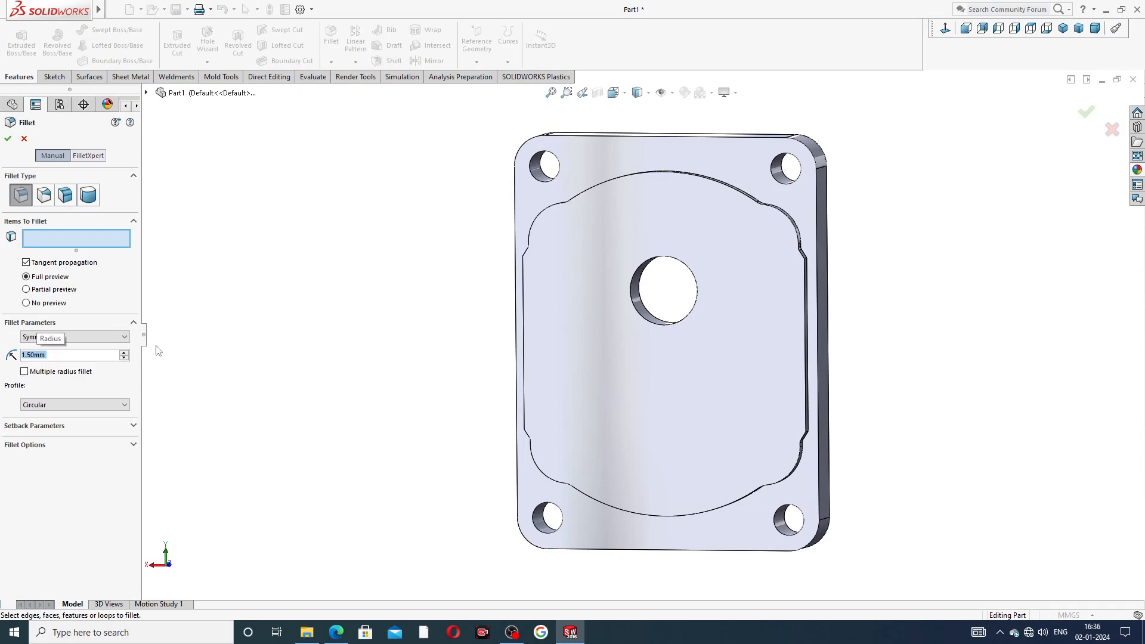
pyautogui.click(337, 632)
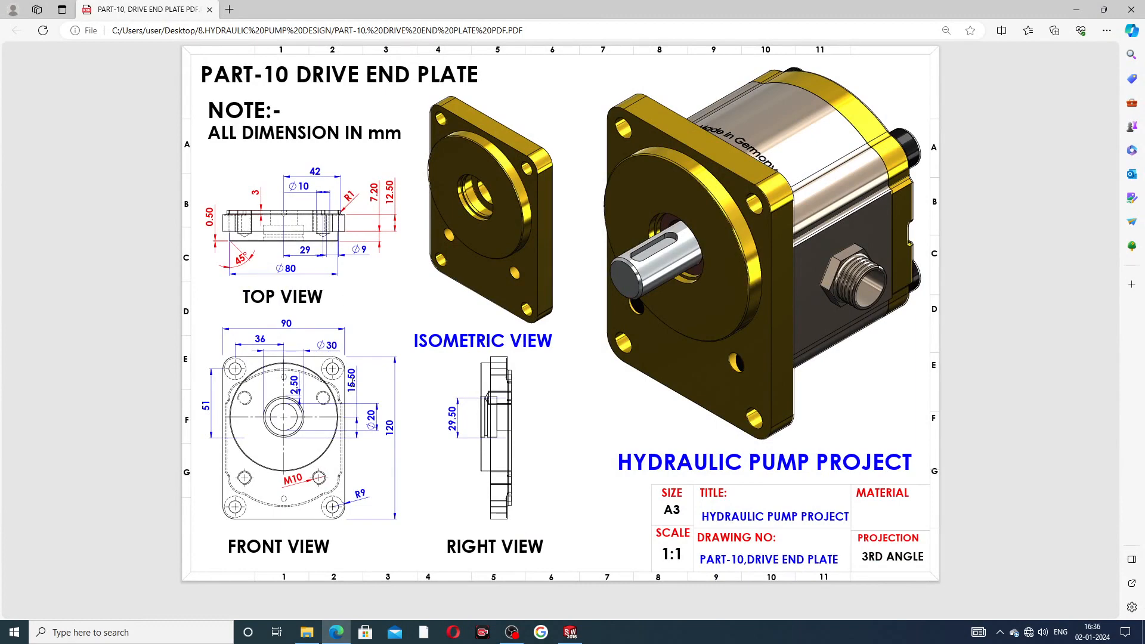
pyautogui.click(337, 633)
# - Fillet the raised back-face profile with the 1.5 mm radius along its upper arc, both straight sides and lower arc
pyautogui.scroll(-3, 722, 179)
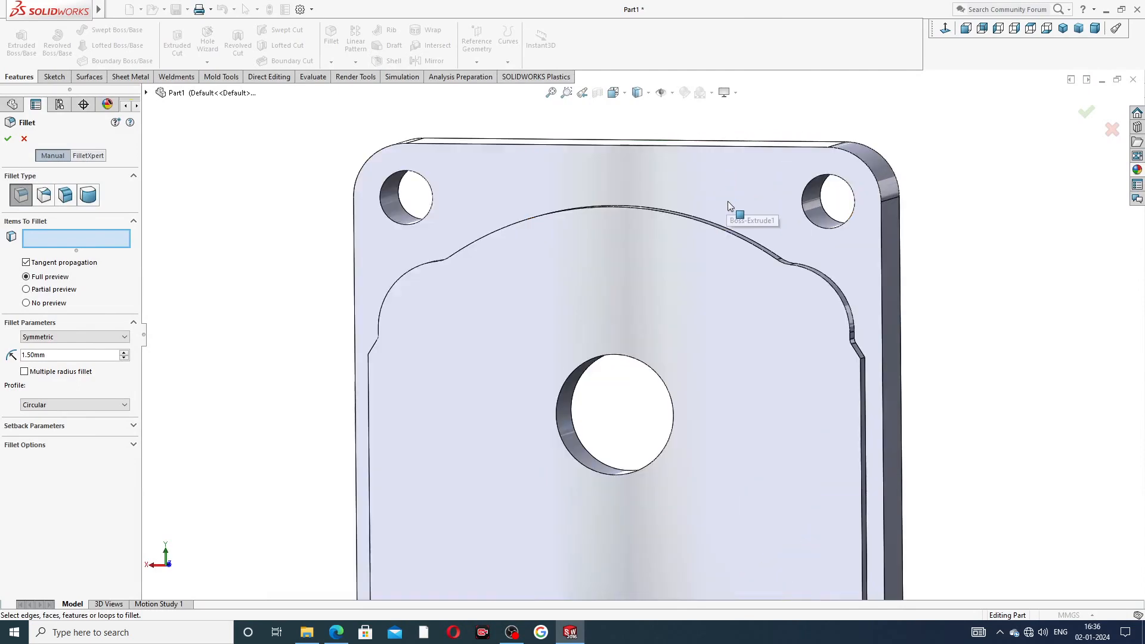
pyautogui.moveTo(736, 343); pyautogui.dragTo(746, 310, button='middle')
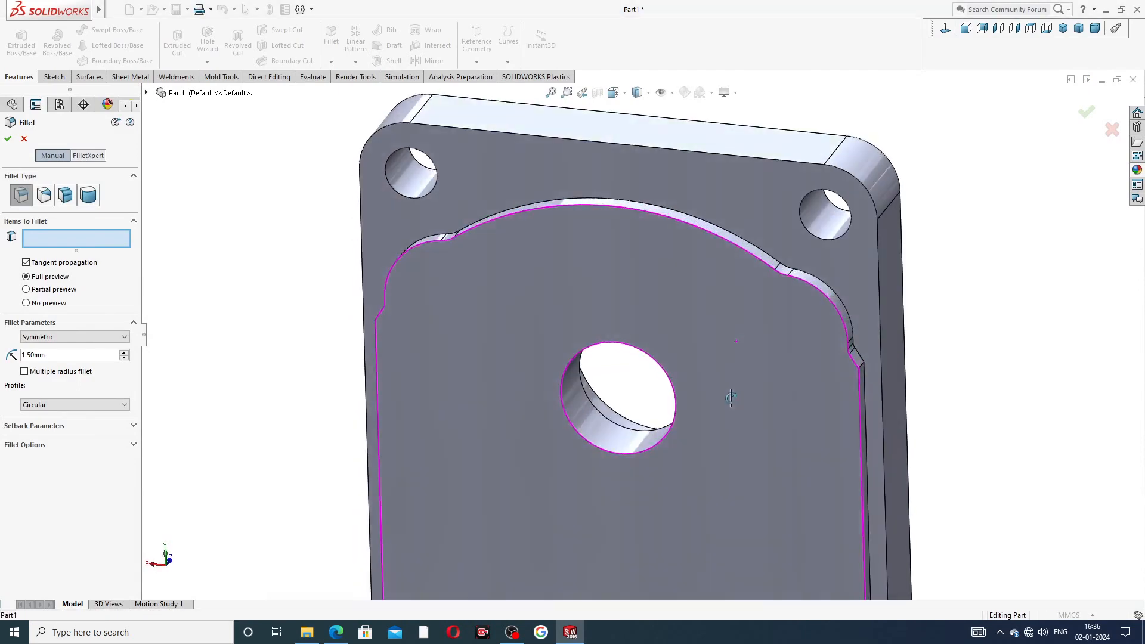
pyautogui.click(758, 252)
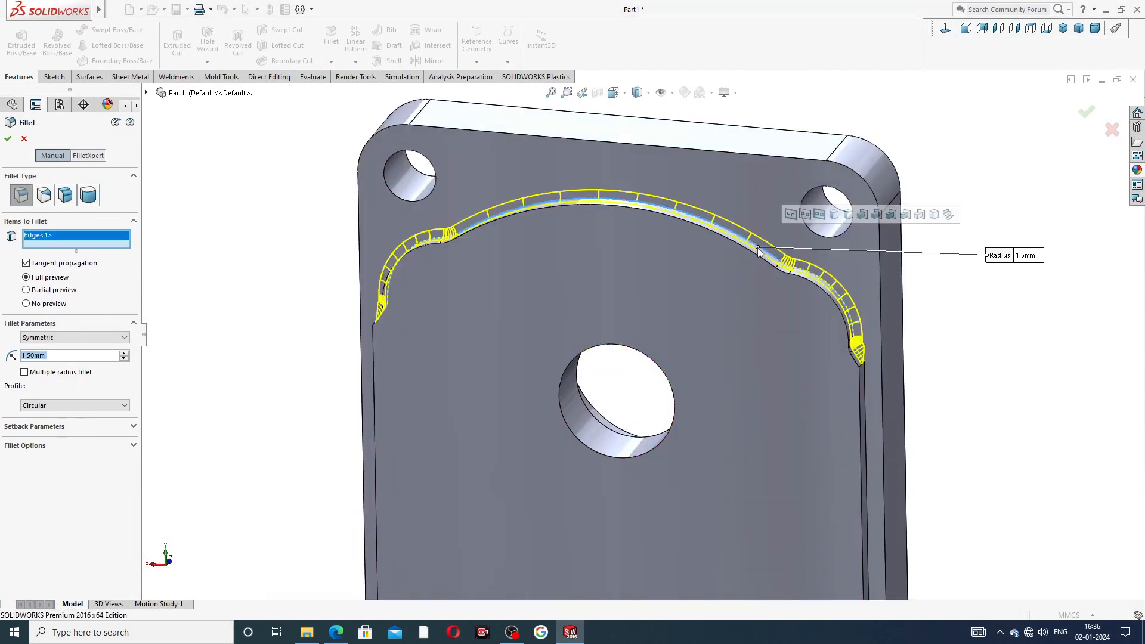
pyautogui.click(866, 419)
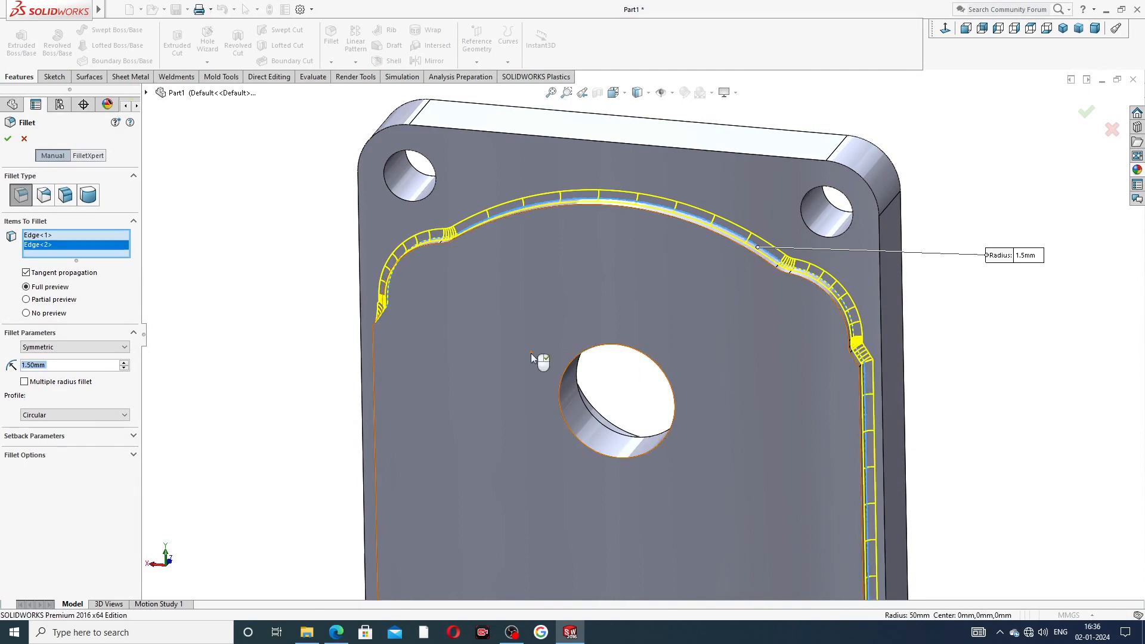
pyautogui.moveTo(519, 371); pyautogui.dragTo(567, 348, button='middle')
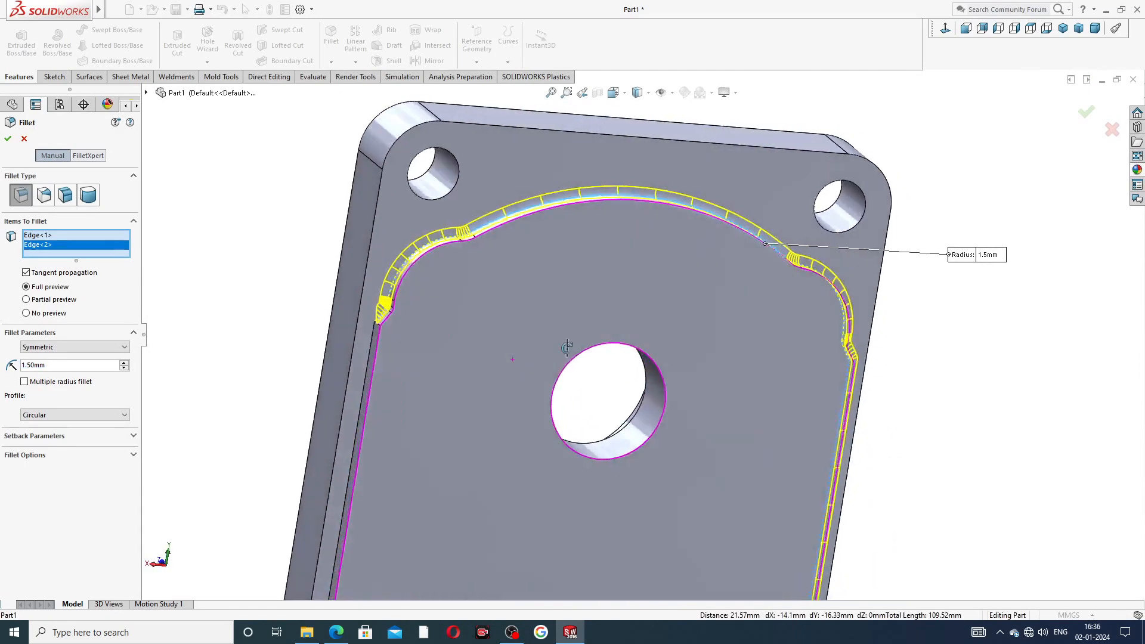
pyautogui.click(369, 365)
pyautogui.moveTo(424, 374)
pyautogui.mouseDown(button='middle')
pyautogui.moveTo(531, 406)
pyautogui.moveTo(550, 526)
pyautogui.mouseUp(button='middle')
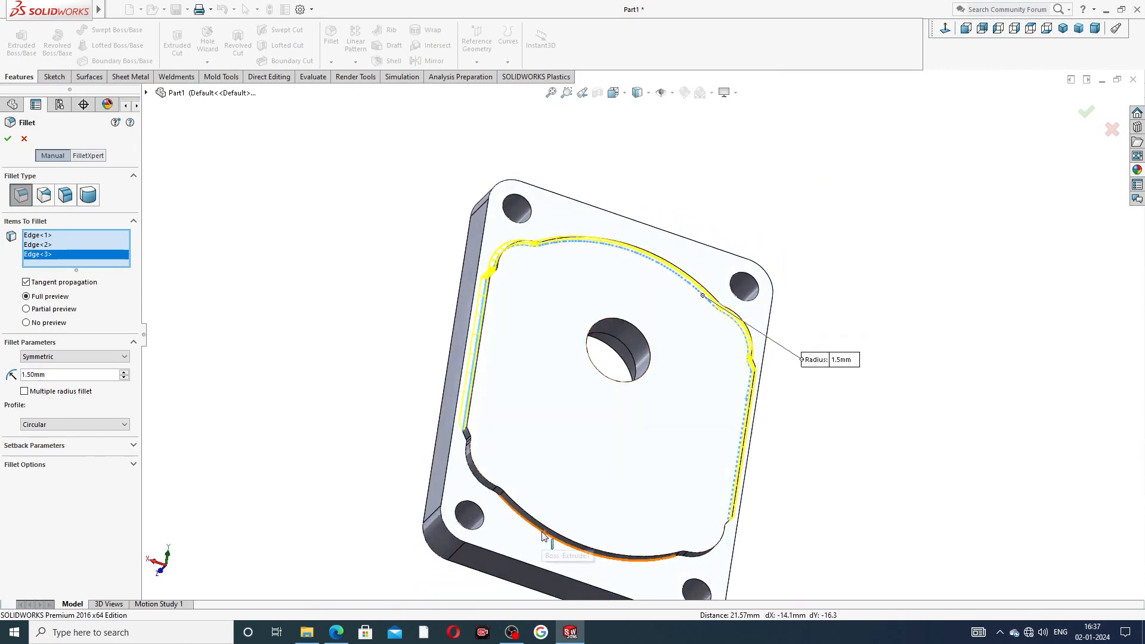
pyautogui.click(547, 536)
pyautogui.moveTo(625, 388); pyautogui.dragTo(682, 373, button='middle')
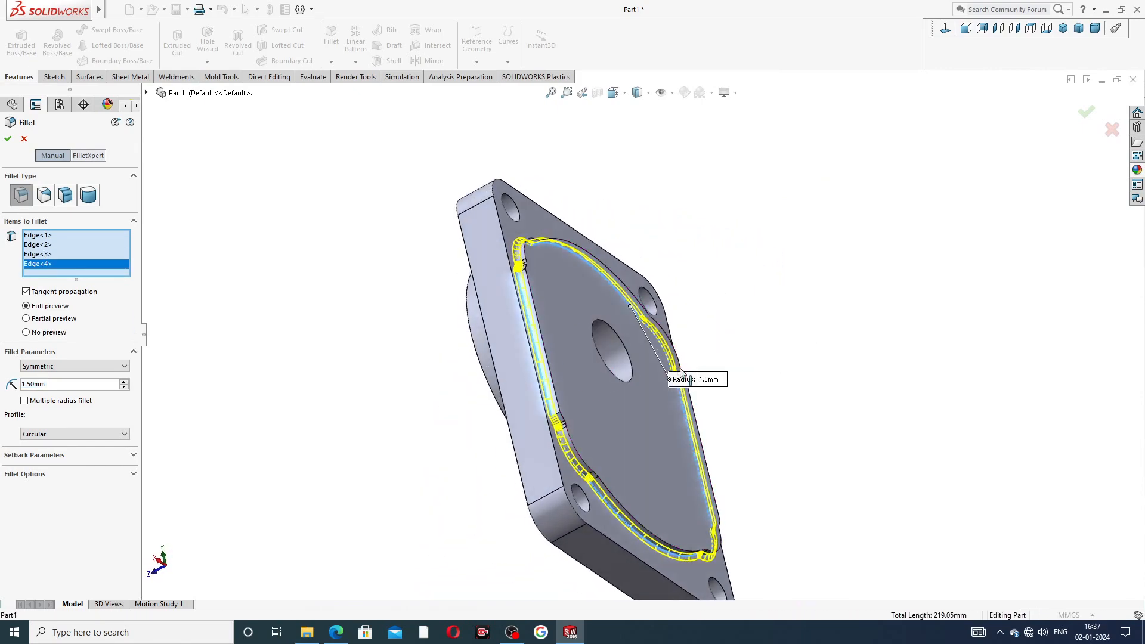
pyautogui.click(8, 139)
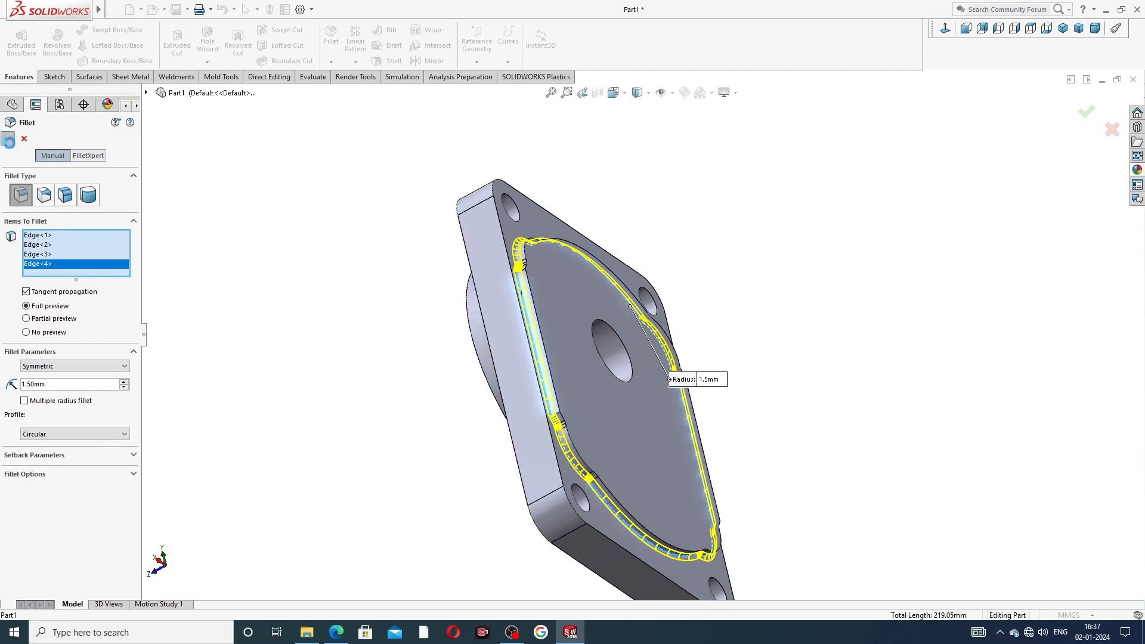
pyautogui.click(635, 158)
pyautogui.moveTo(782, 257); pyautogui.dragTo(500, 379, button='middle')
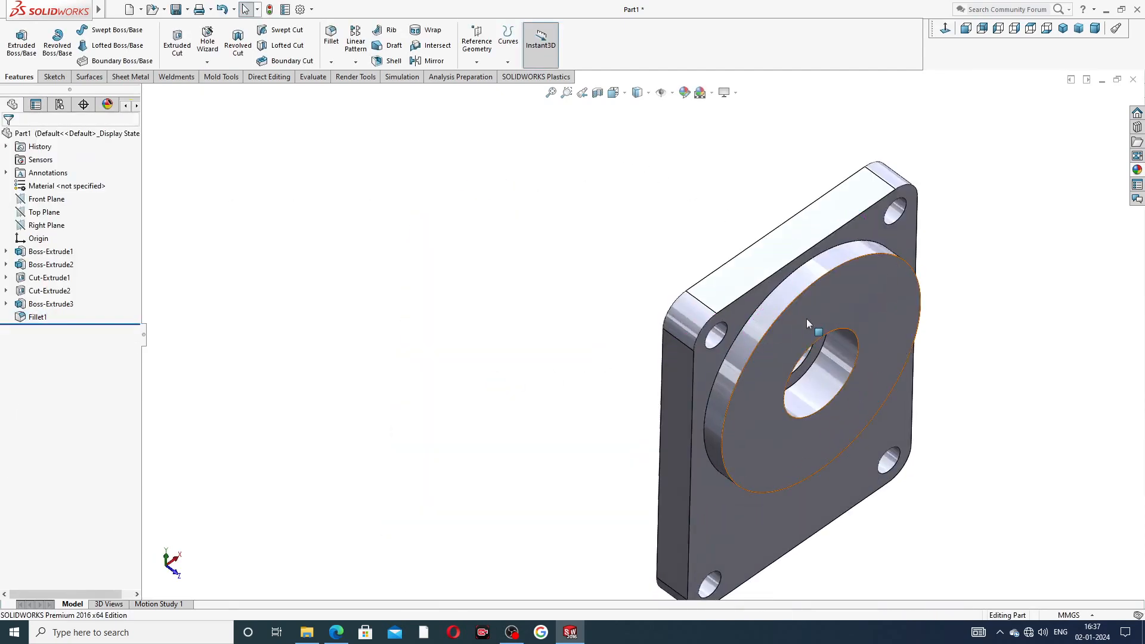
pyautogui.moveTo(807, 318); pyautogui.dragTo(886, 253, button='middle')
pyautogui.scroll(2, 808, 307)
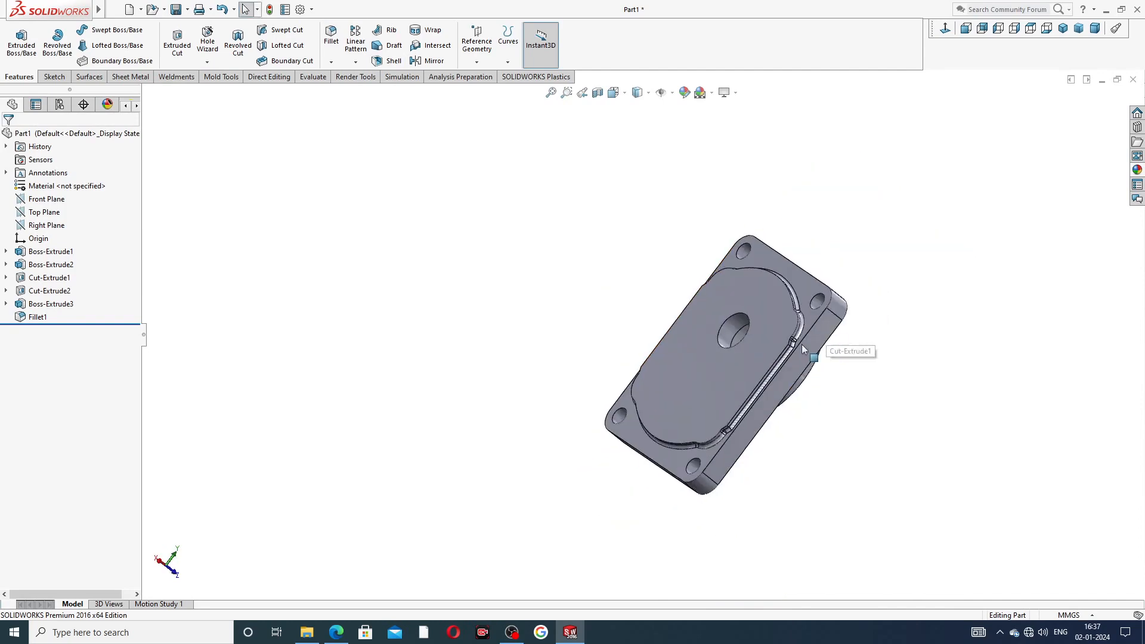
pyautogui.moveTo(805, 347); pyautogui.dragTo(819, 329, button='middle')
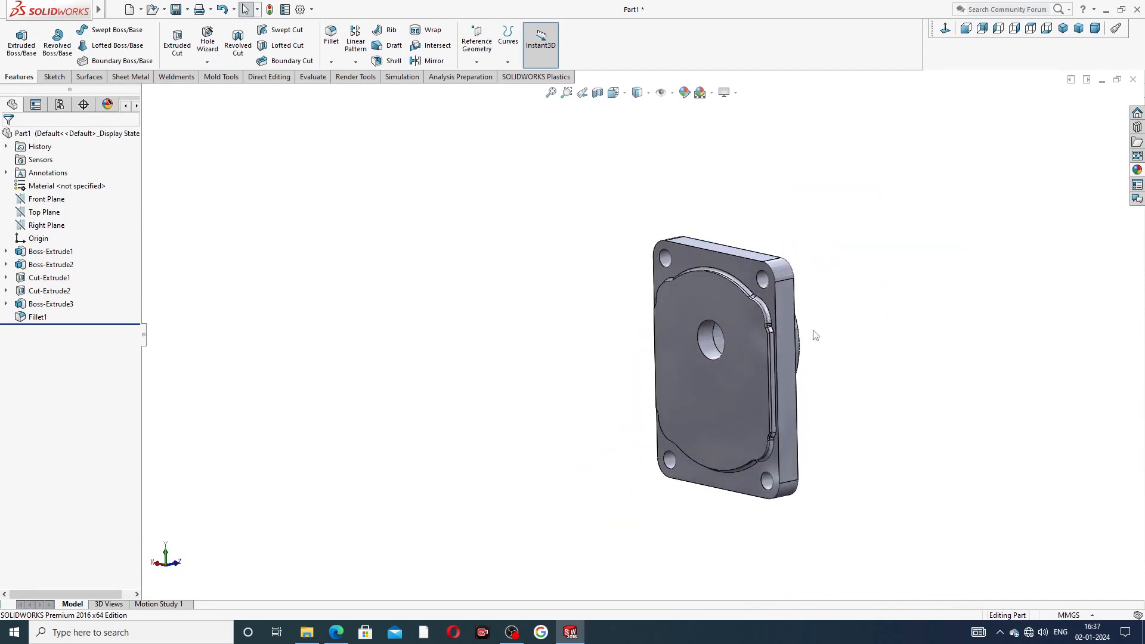
pyautogui.scroll(-3, 697, 352)
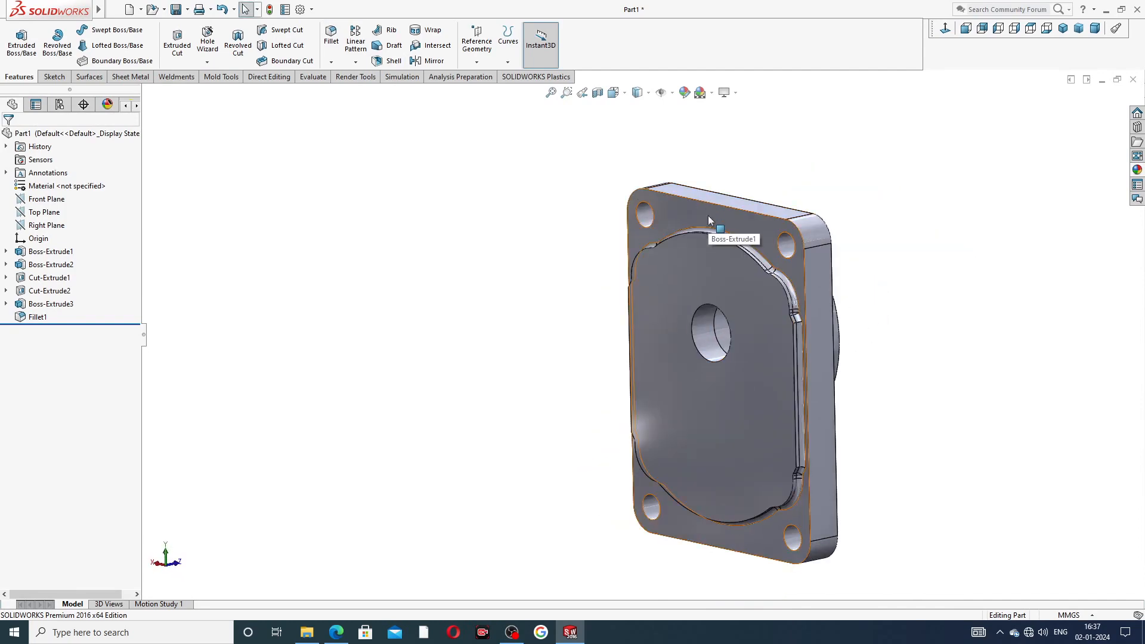
pyautogui.click(708, 220)
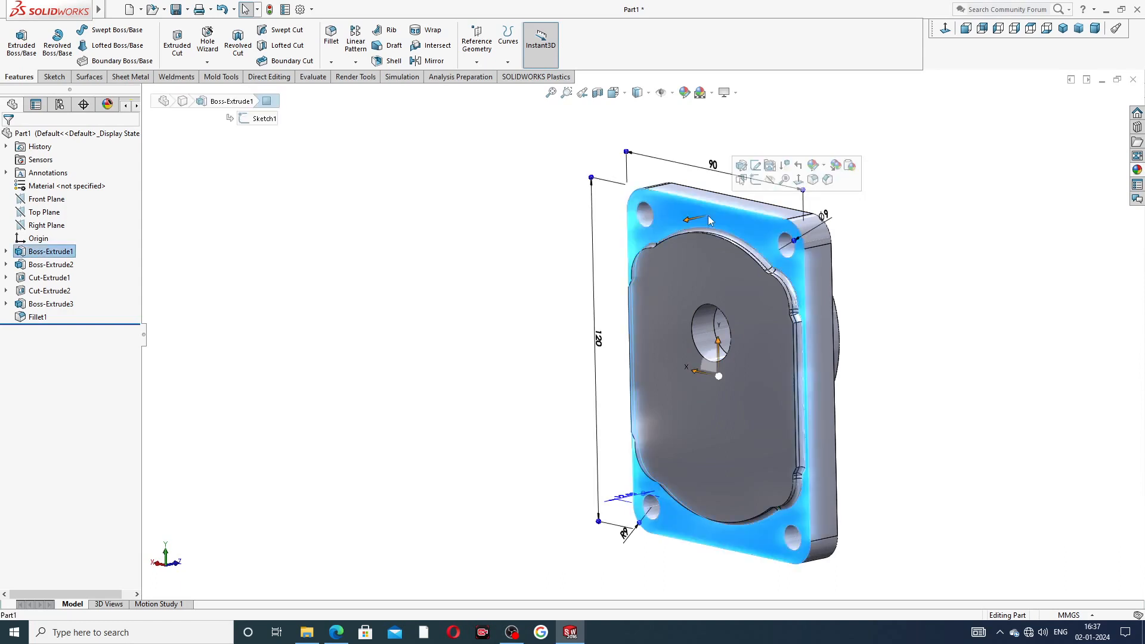
pyautogui.click(756, 165)
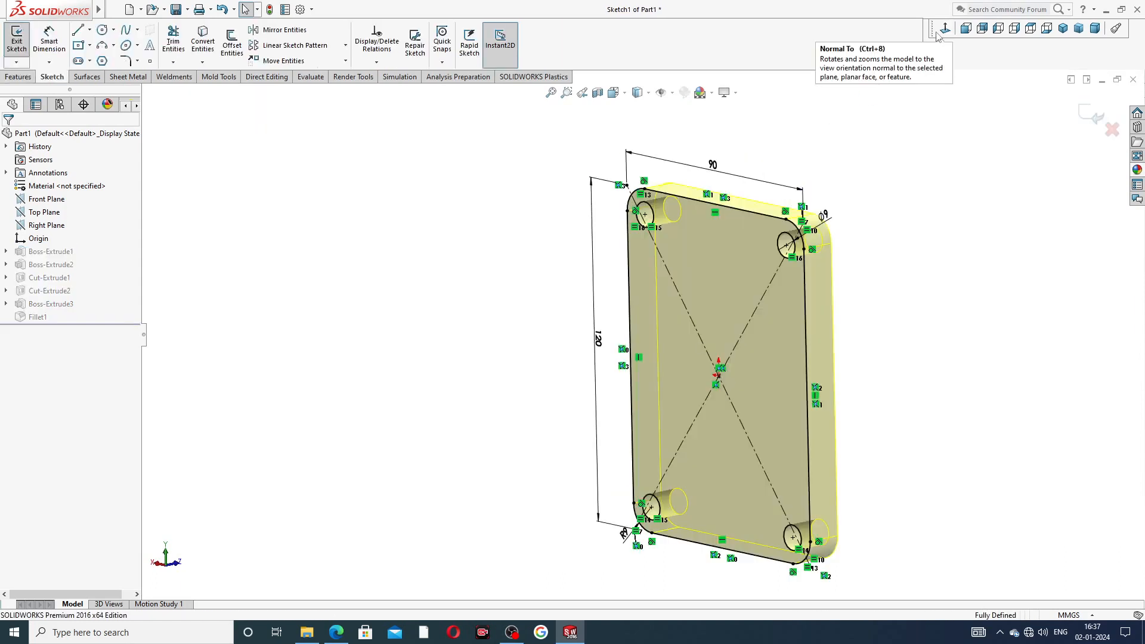
pyautogui.click(939, 32)
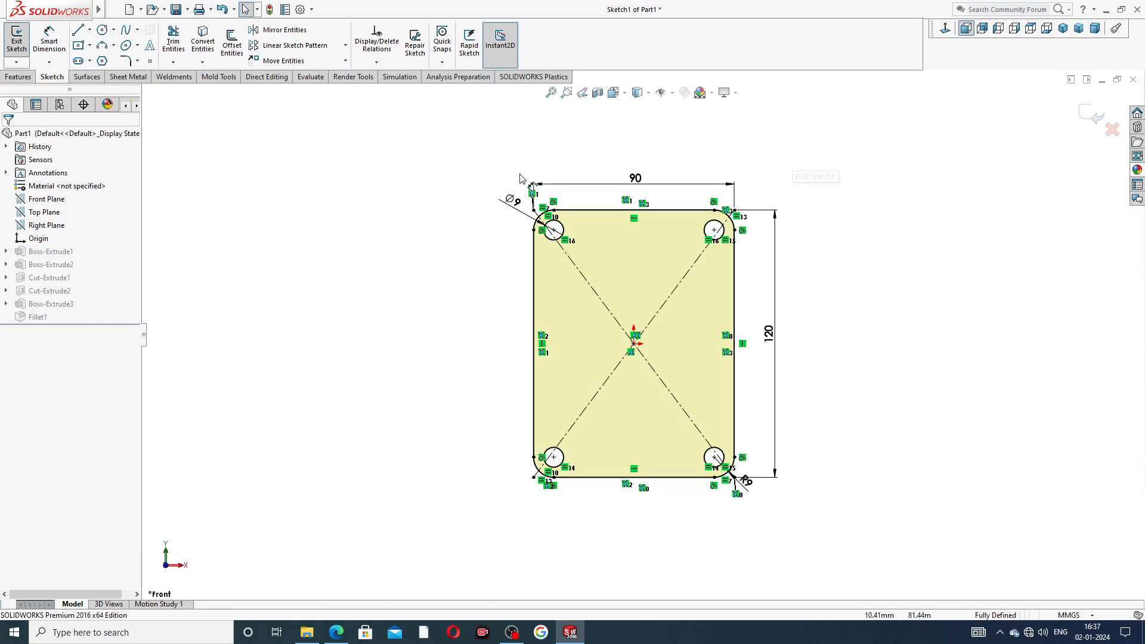
pyautogui.click(1096, 117)
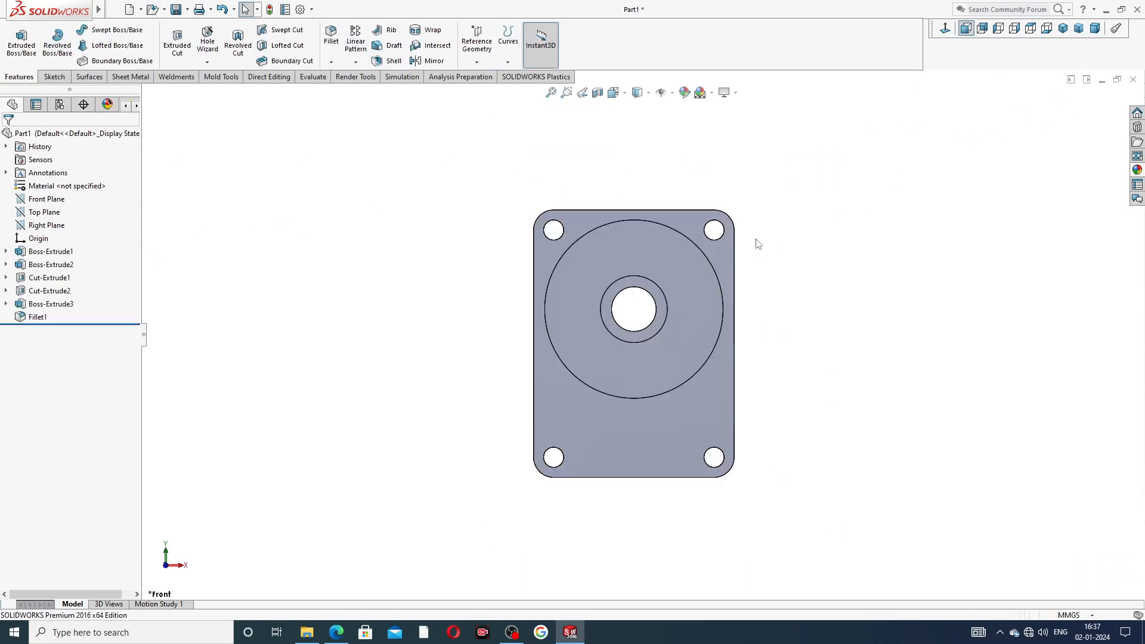
# - Open a new sketch on the plate's front face around the round boss, viewed normal to the face
pyautogui.click(724, 251)
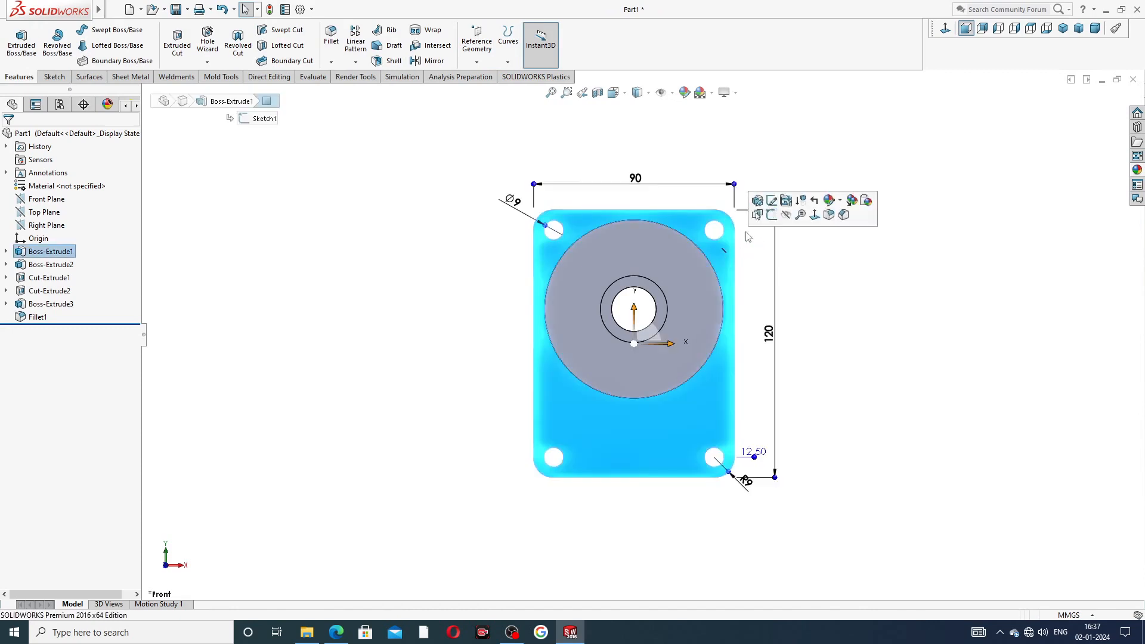
pyautogui.click(771, 215)
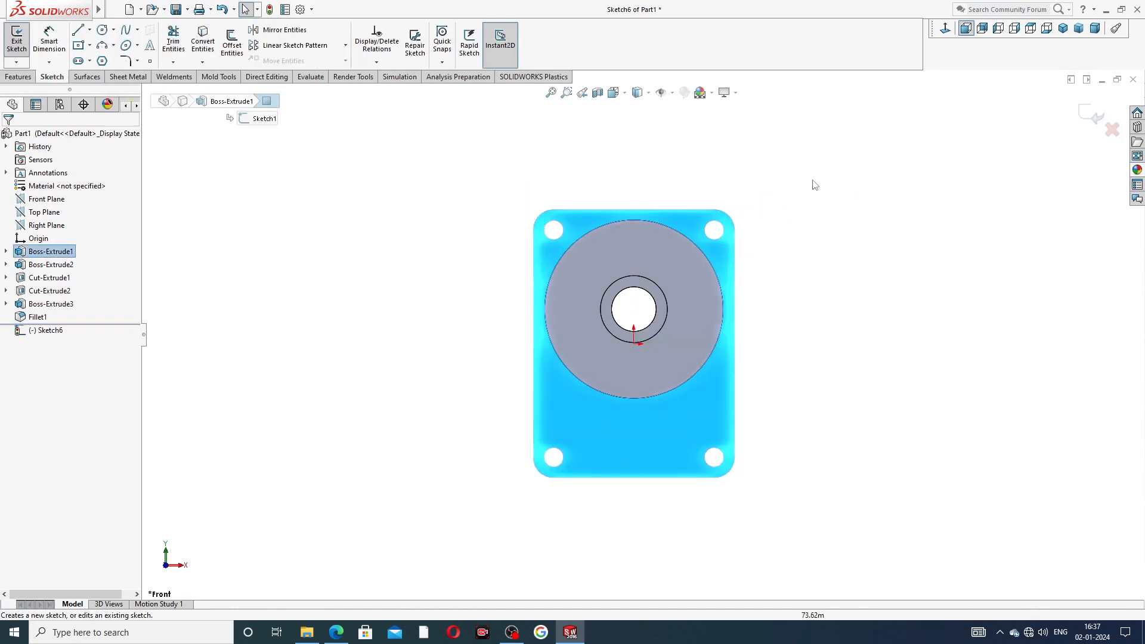
pyautogui.click(946, 30)
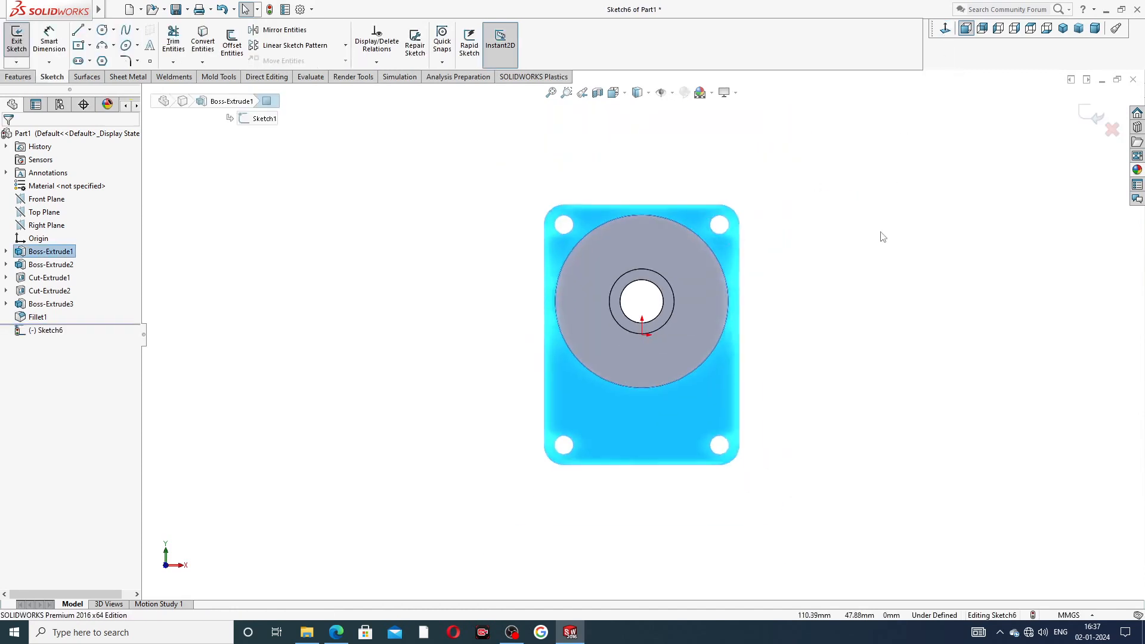
pyautogui.moveTo(883, 237); pyautogui.dragTo(836, 260, button='middle')
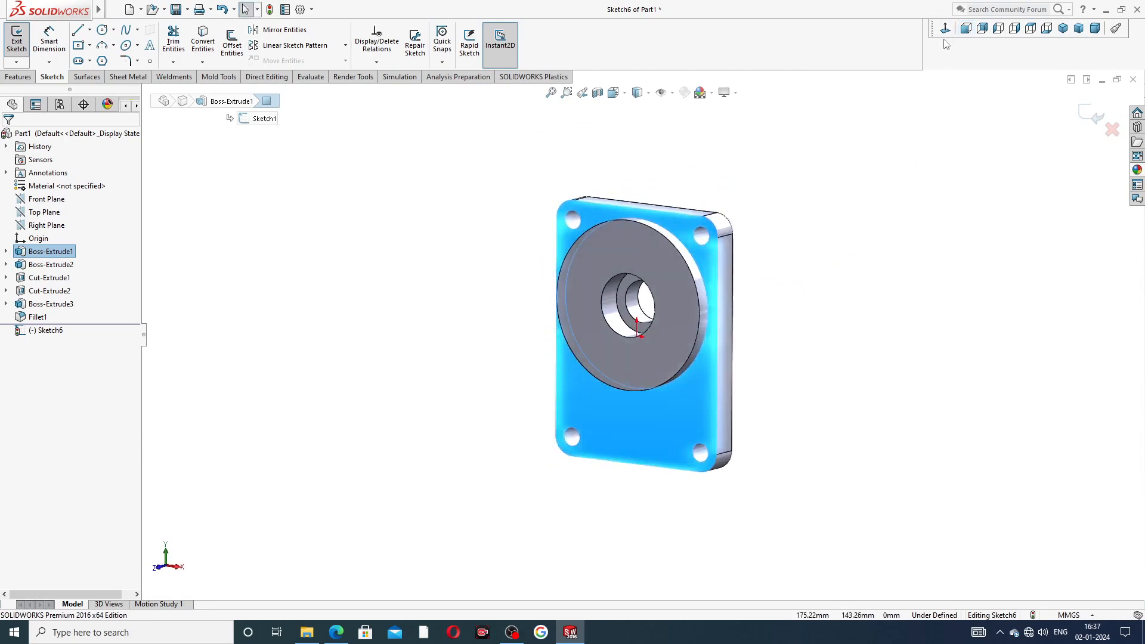
pyautogui.click(946, 29)
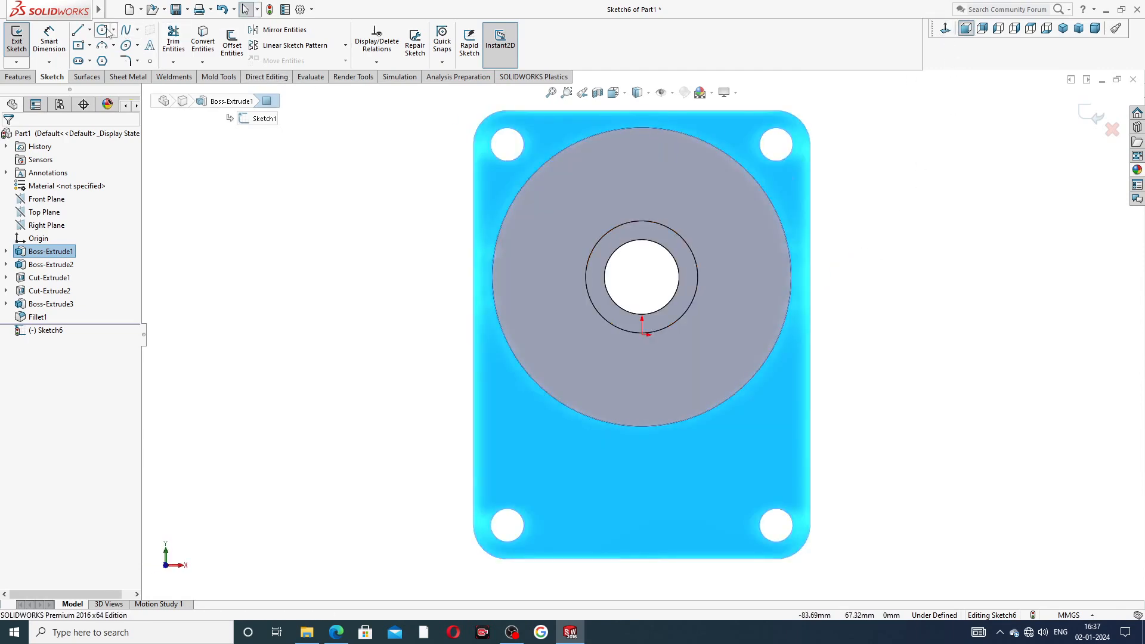
# - Draw circles concentric with the four corner holes, each about 6.6 mm in radius except the lower-left one at about 7.2 mm
pyautogui.click(104, 31)
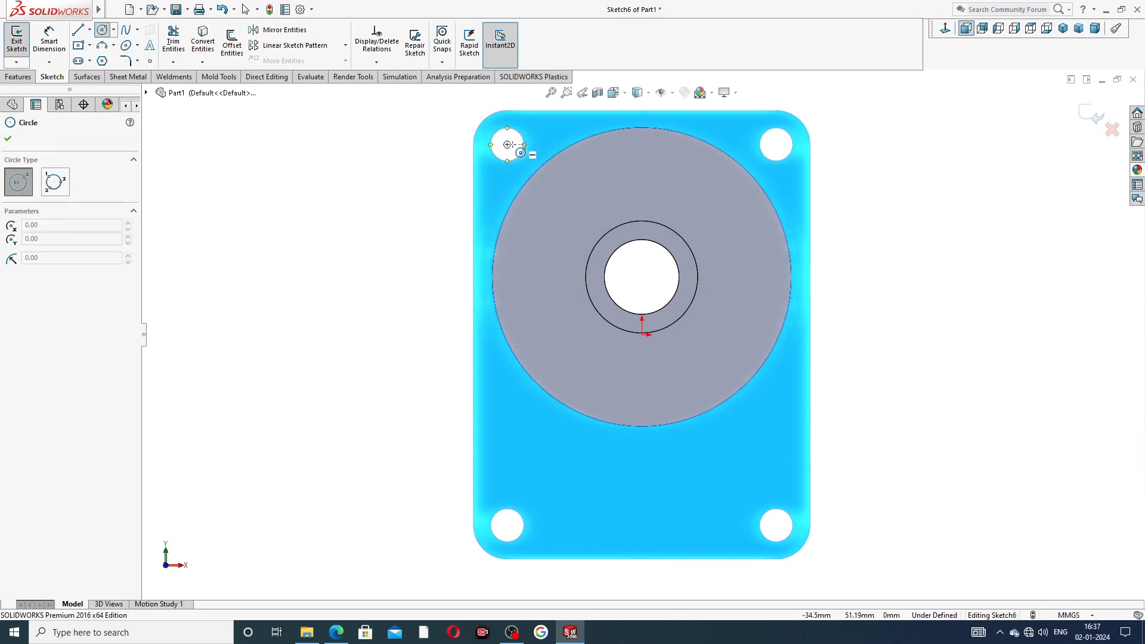
pyautogui.click(507, 145)
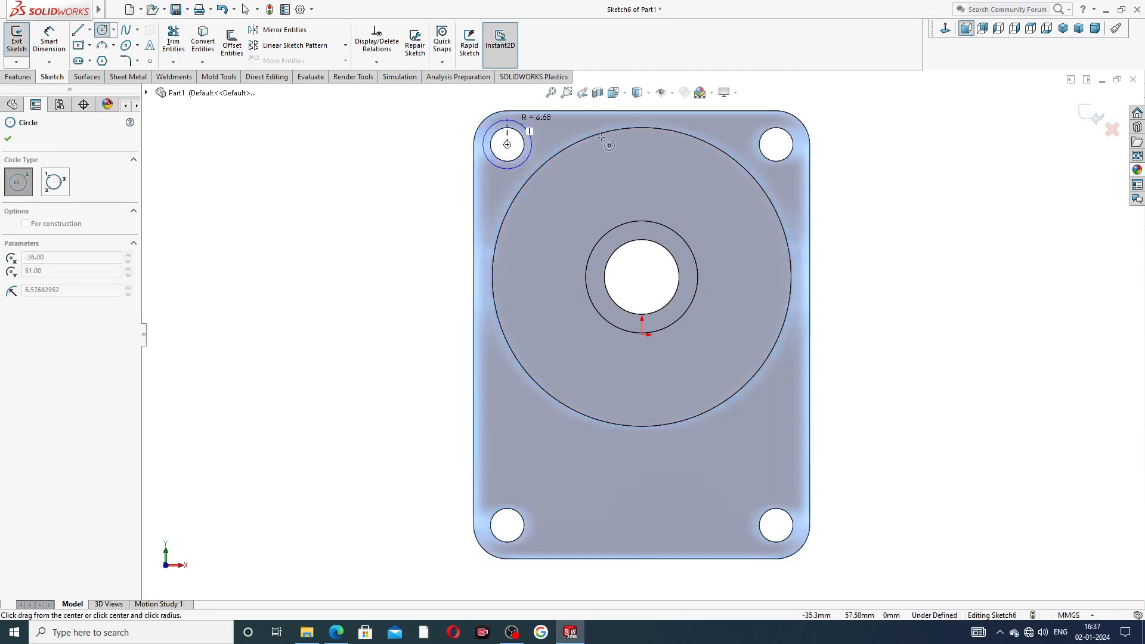
pyautogui.click(517, 122)
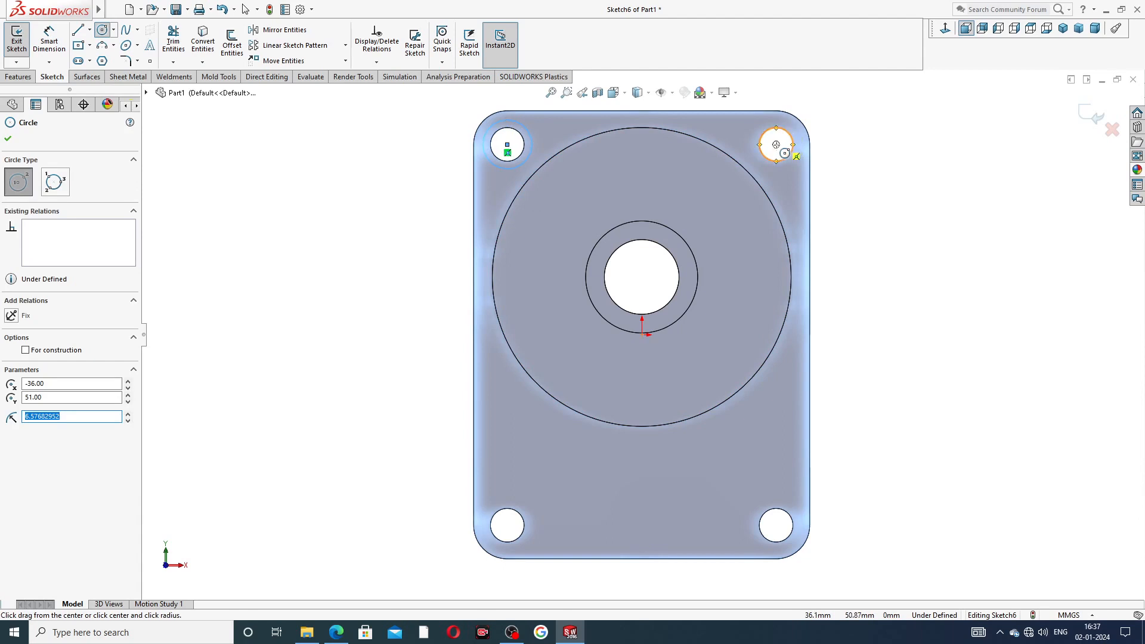
pyautogui.click(776, 145)
pyautogui.click(793, 127)
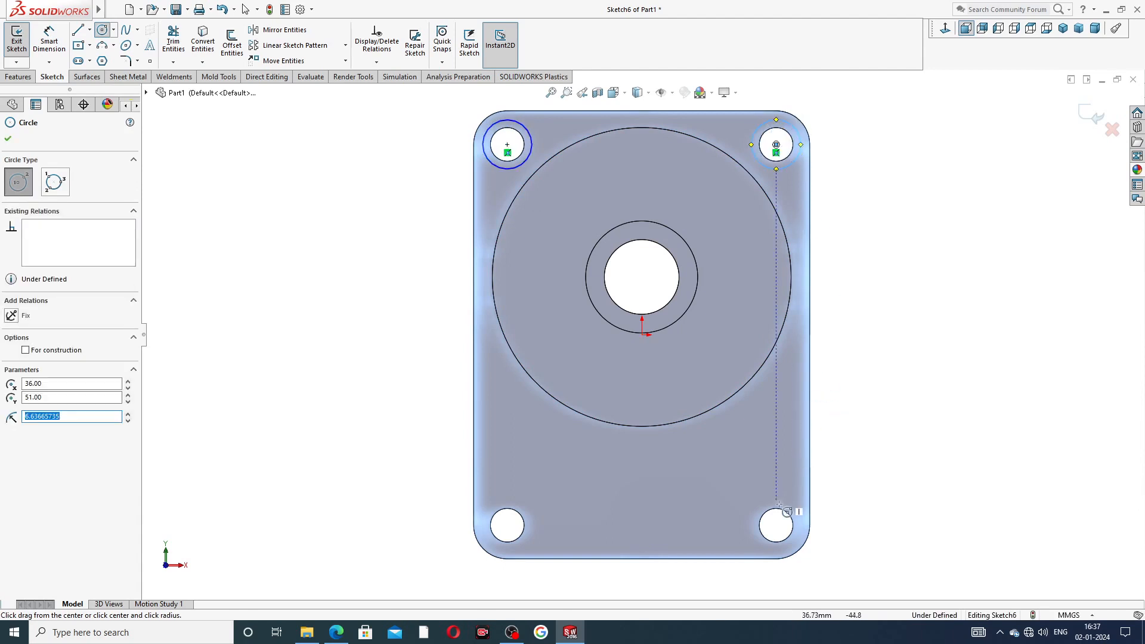
pyautogui.click(776, 525)
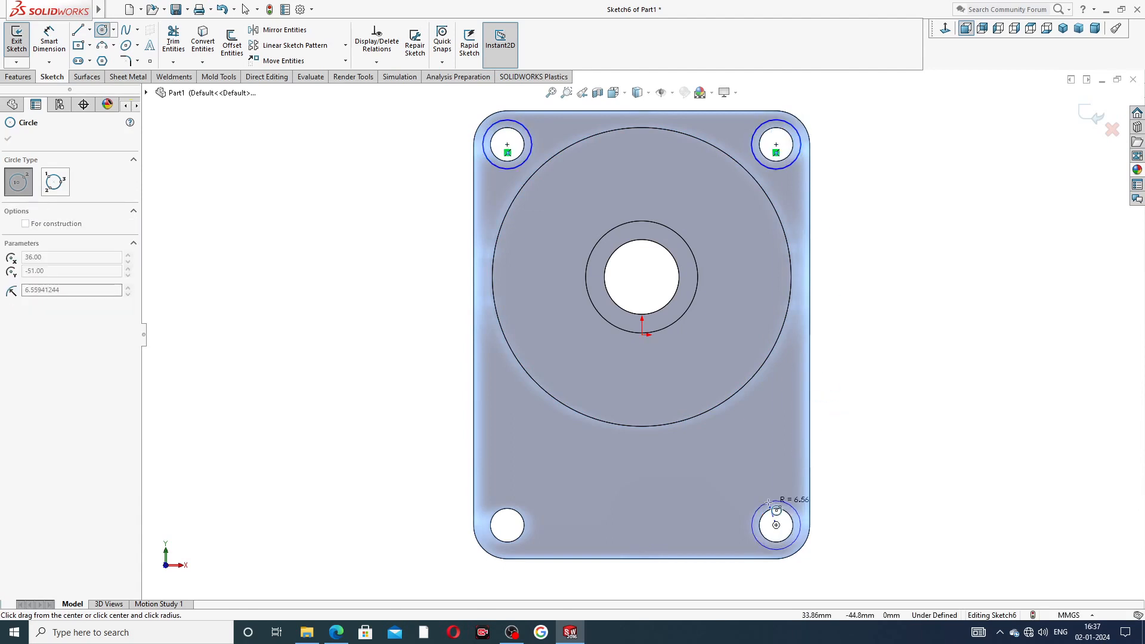
pyautogui.click(776, 500)
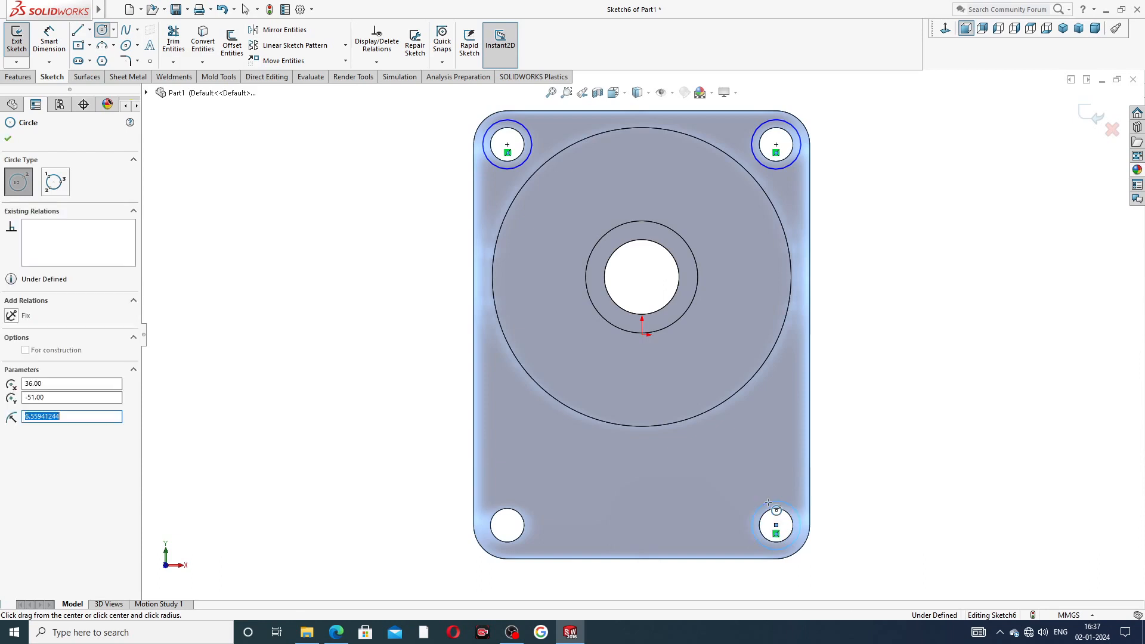
pyautogui.click(507, 525)
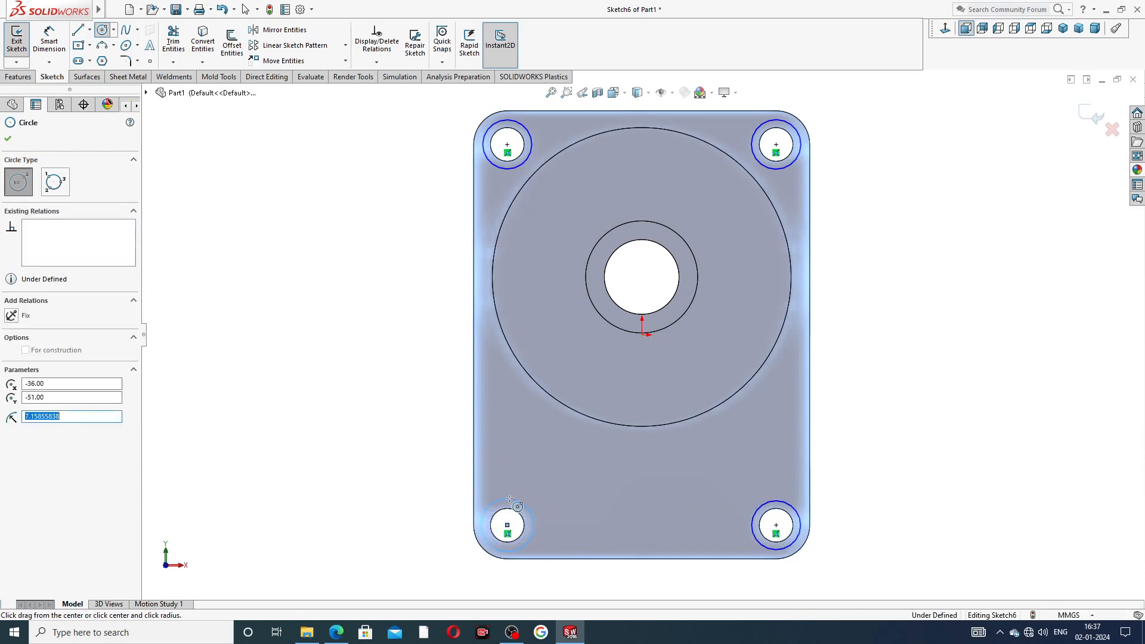
pyautogui.click(510, 499)
pyautogui.rightClick(867, 352)
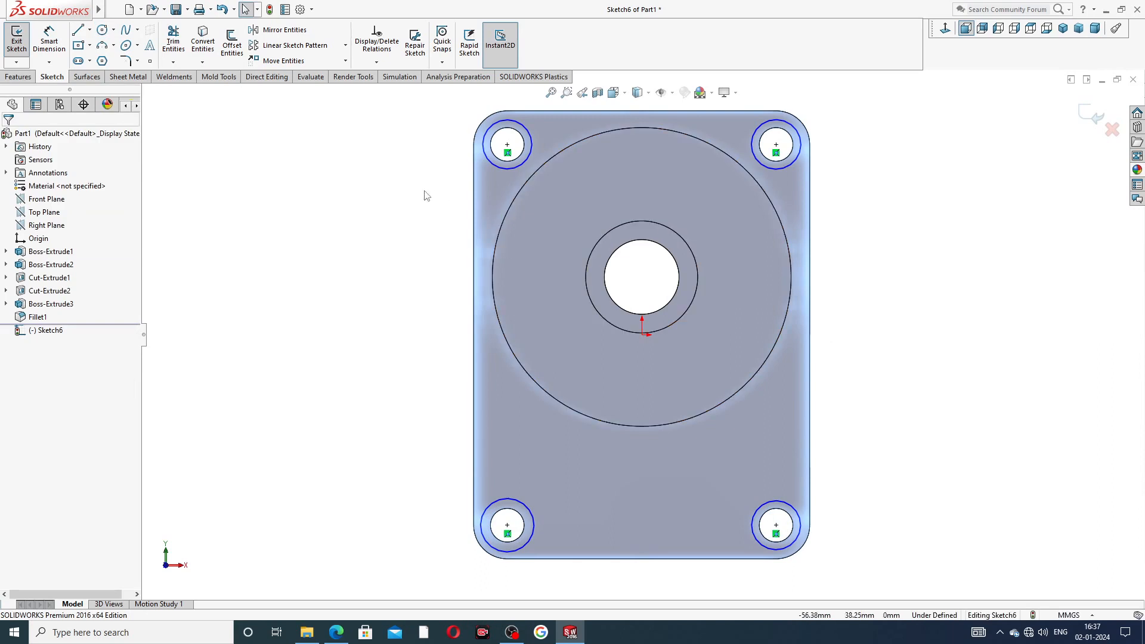
# - Dimension the diameter of the circle around the upper-left corner hole
pyautogui.click(49, 41)
pyautogui.click(488, 136)
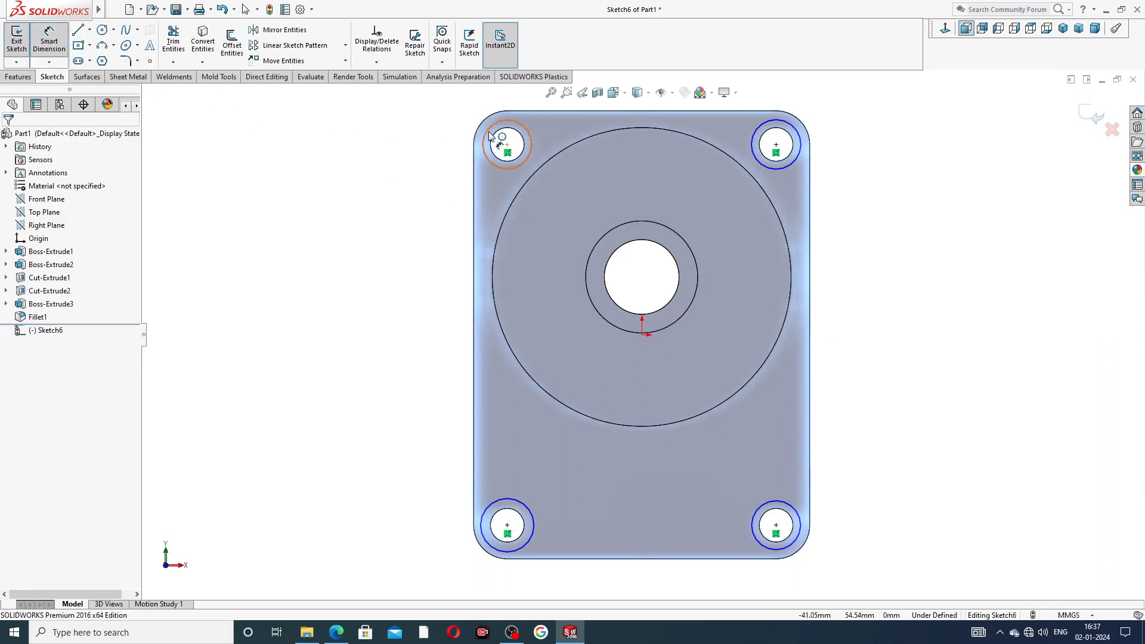
pyautogui.click(437, 143)
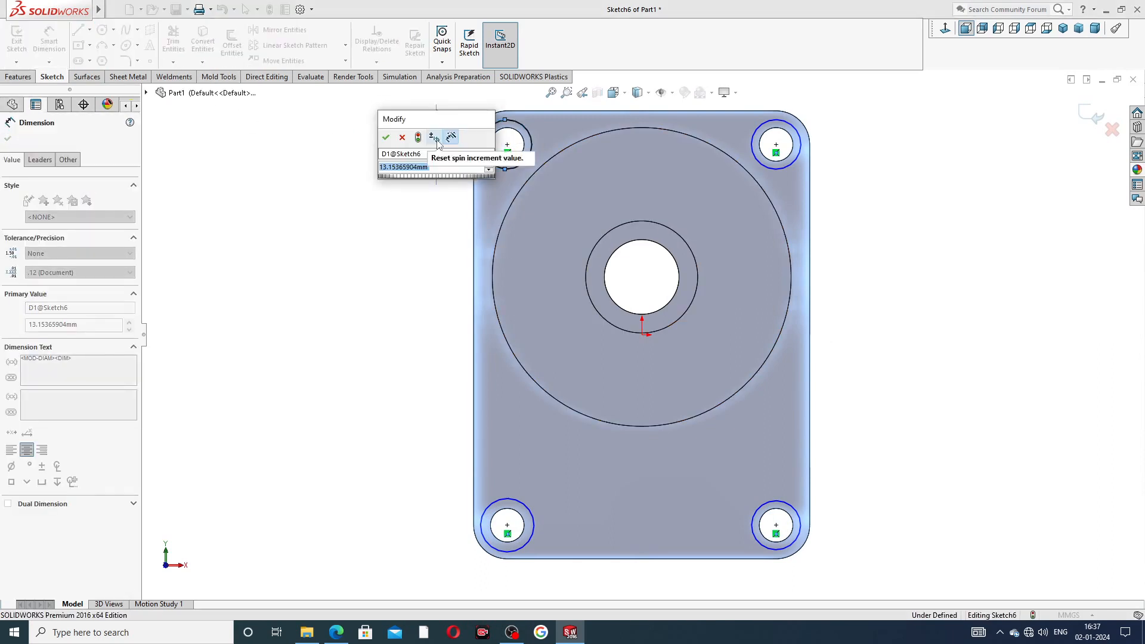
# - Set the diameter of the circle around the upper-left corner hole to 16 mm and finish dimensioning
pyautogui.write('16')
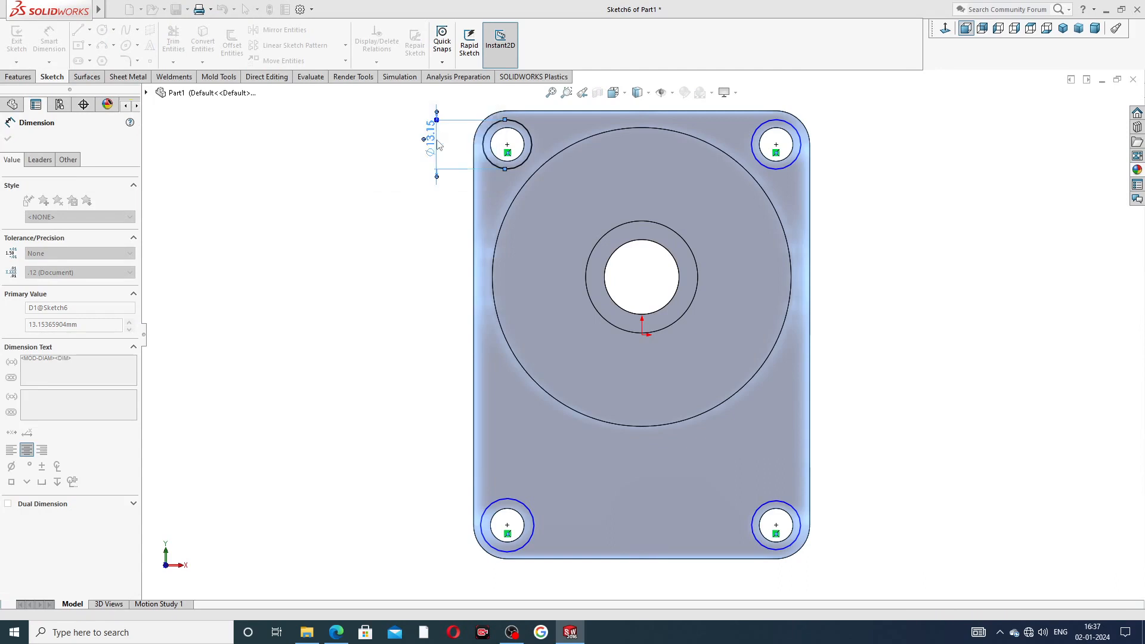
pyautogui.press('Return')
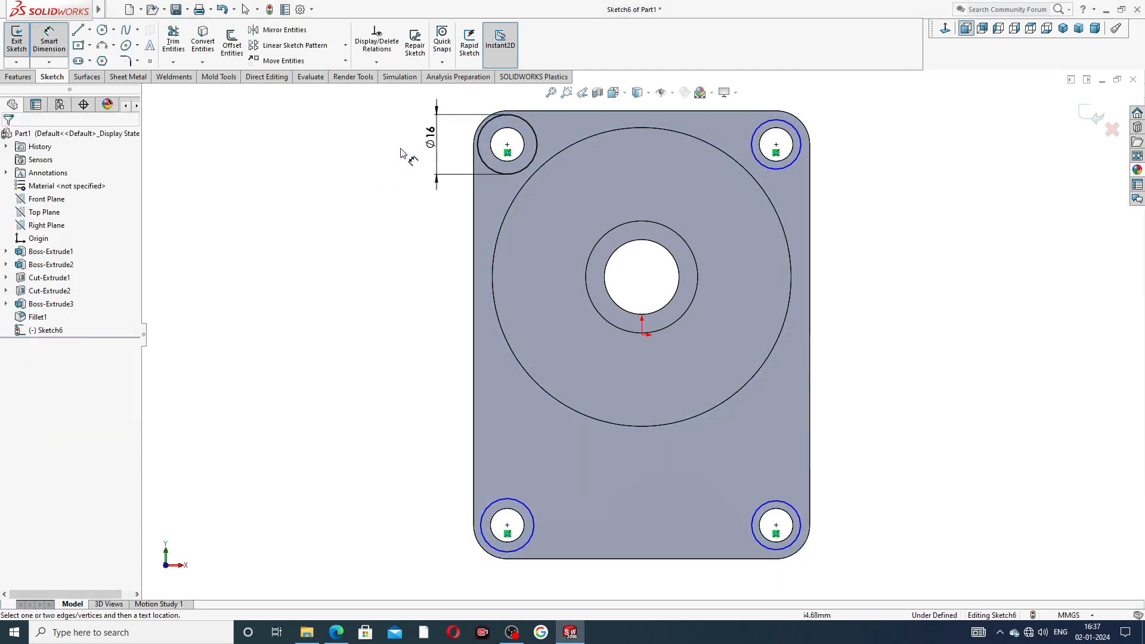
pyautogui.rightClick(908, 120)
pyautogui.click(948, 155)
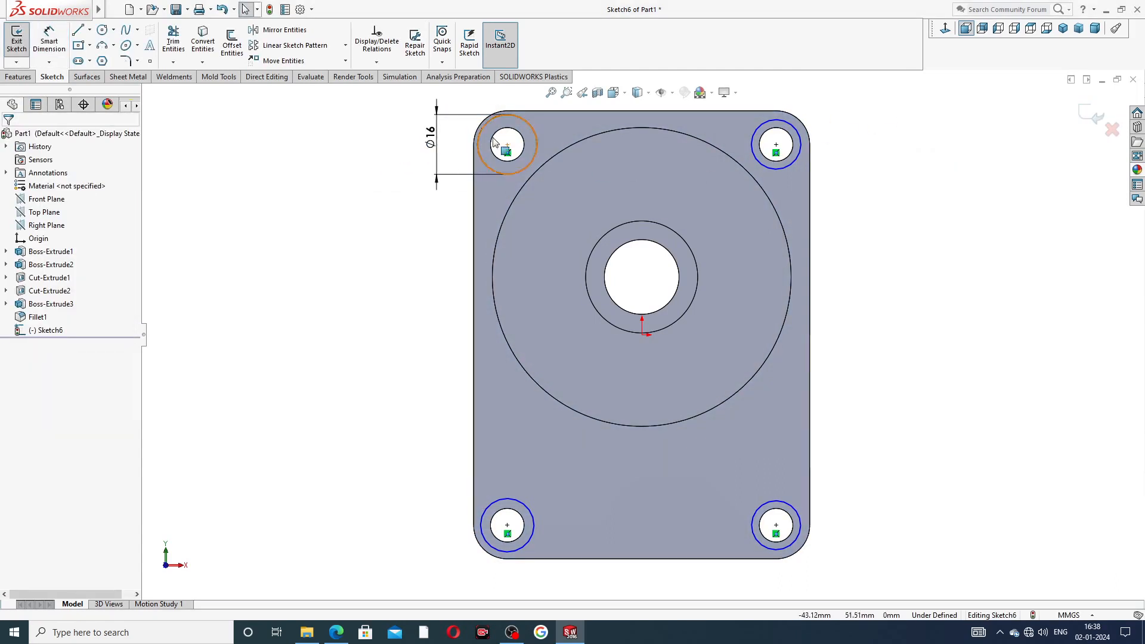
# - Apply an Equal relation to the four circles around the corner holes
pyautogui.click(526, 126)
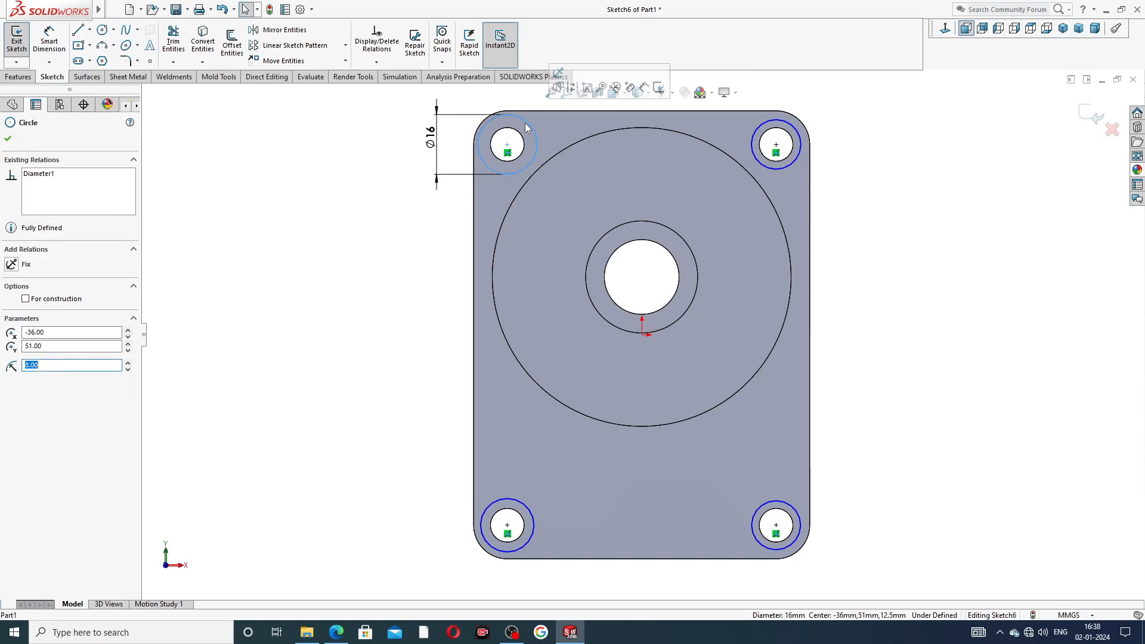
pyautogui.keyDown('ctrl'); pyautogui.click(794, 127); pyautogui.keyUp('ctrl')
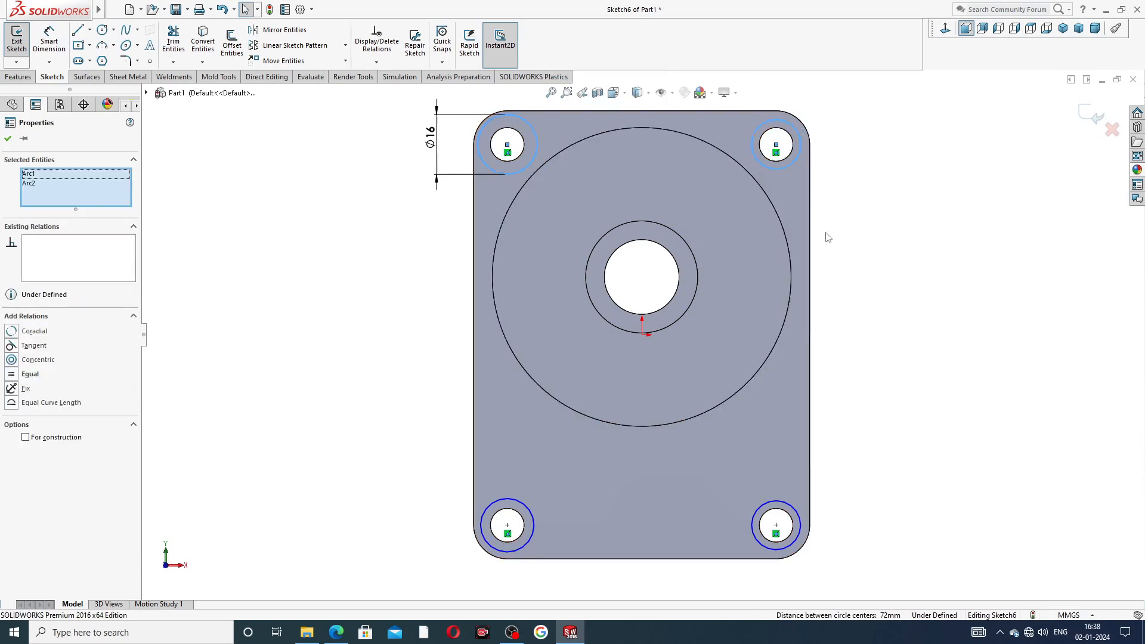
pyautogui.keyDown('ctrl'); pyautogui.click(779, 499); pyautogui.keyUp('ctrl')
pyautogui.keyDown('ctrl'); pyautogui.click(527, 506); pyautogui.keyUp('ctrl')
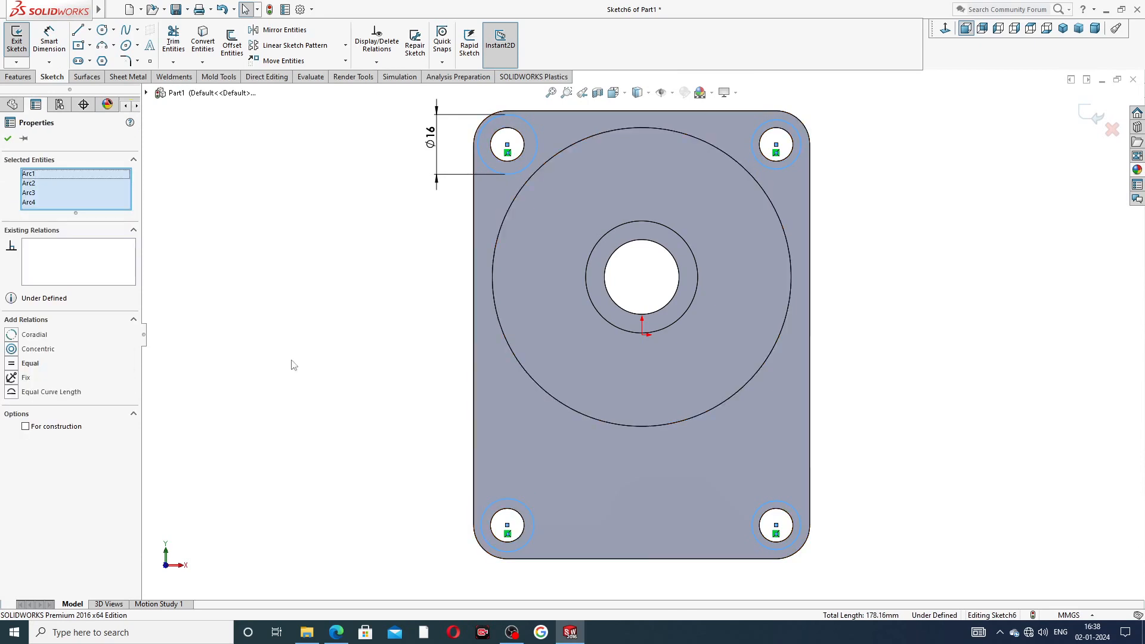
pyautogui.click(29, 367)
pyautogui.click(350, 325)
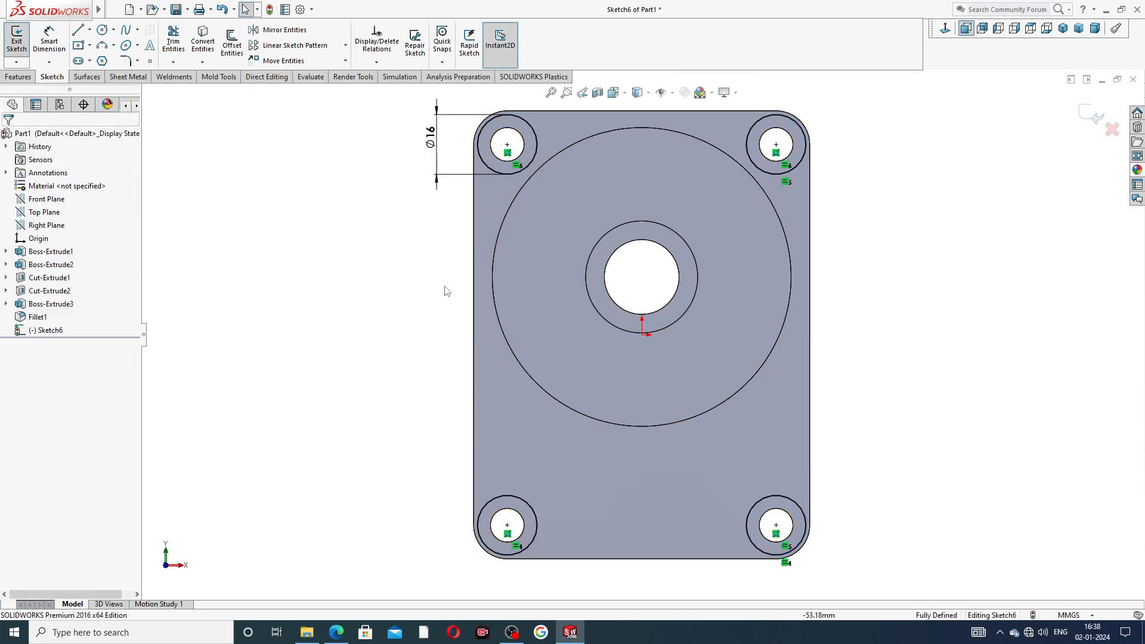
# - Check the drive end plate drawing and cut the four corner circles as a blind Extruded Cut 0.5 mm deep
pyautogui.click(29, 77)
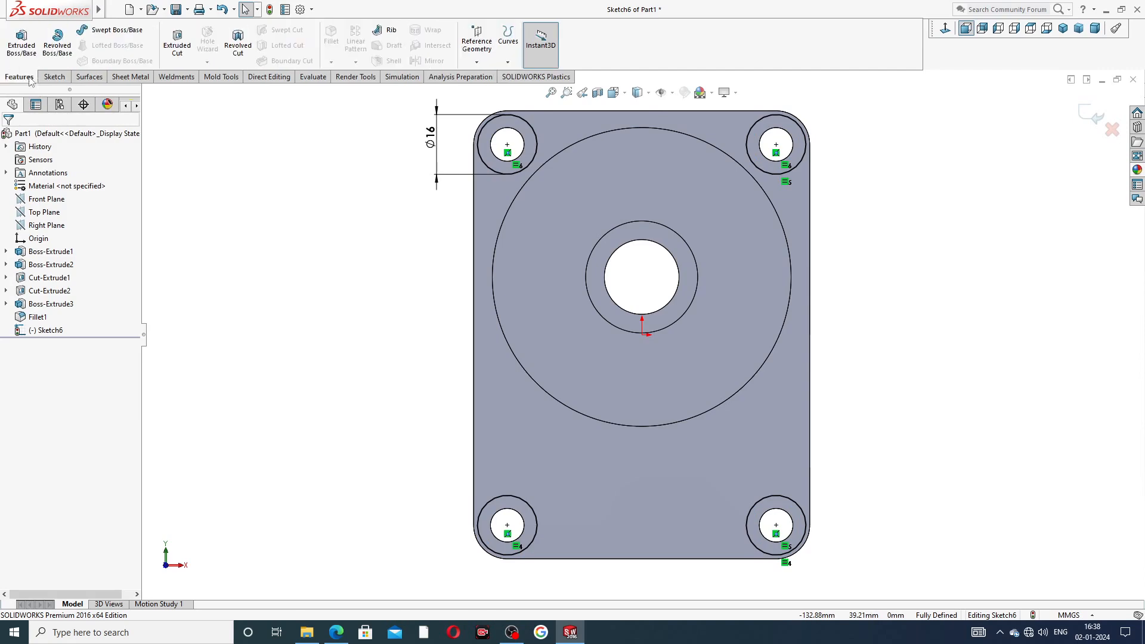
pyautogui.click(170, 48)
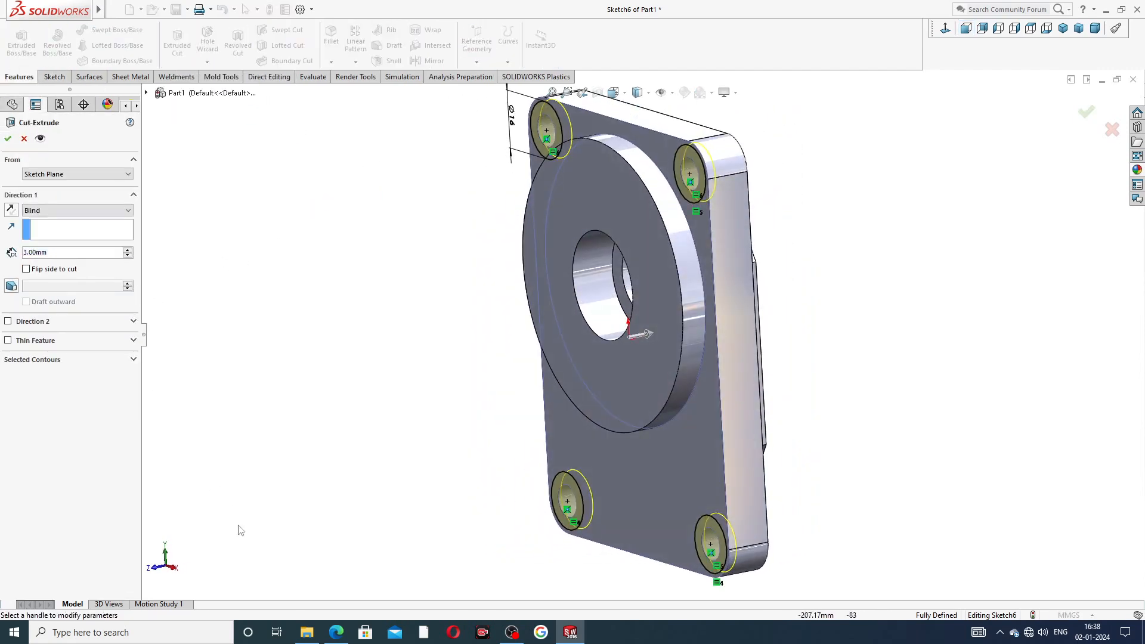
pyautogui.click(336, 633)
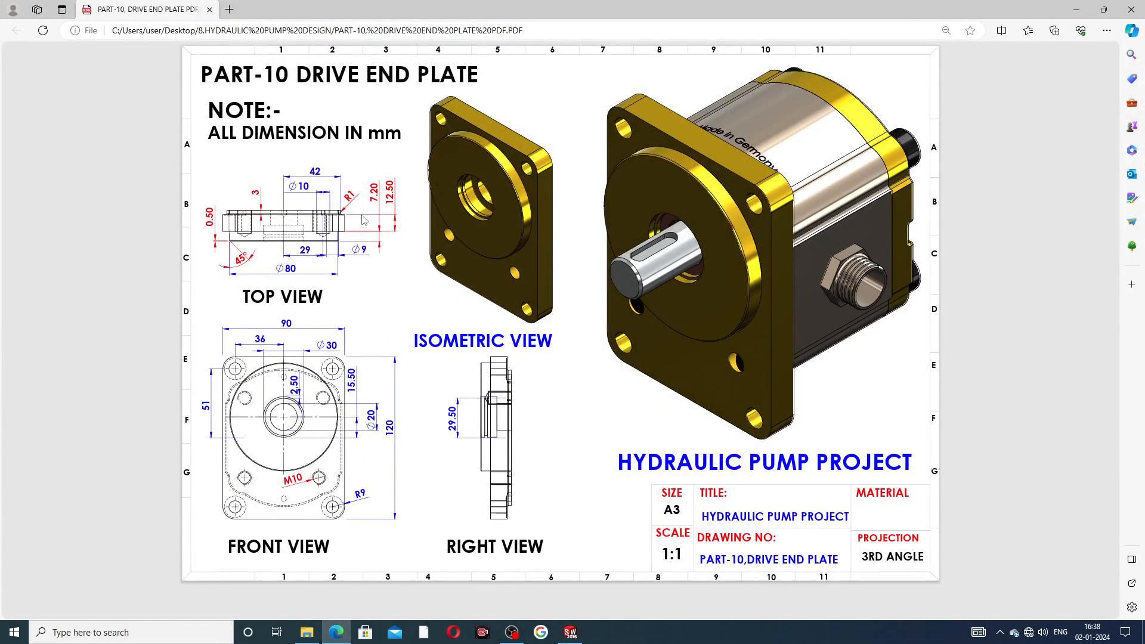
pyautogui.click(335, 626)
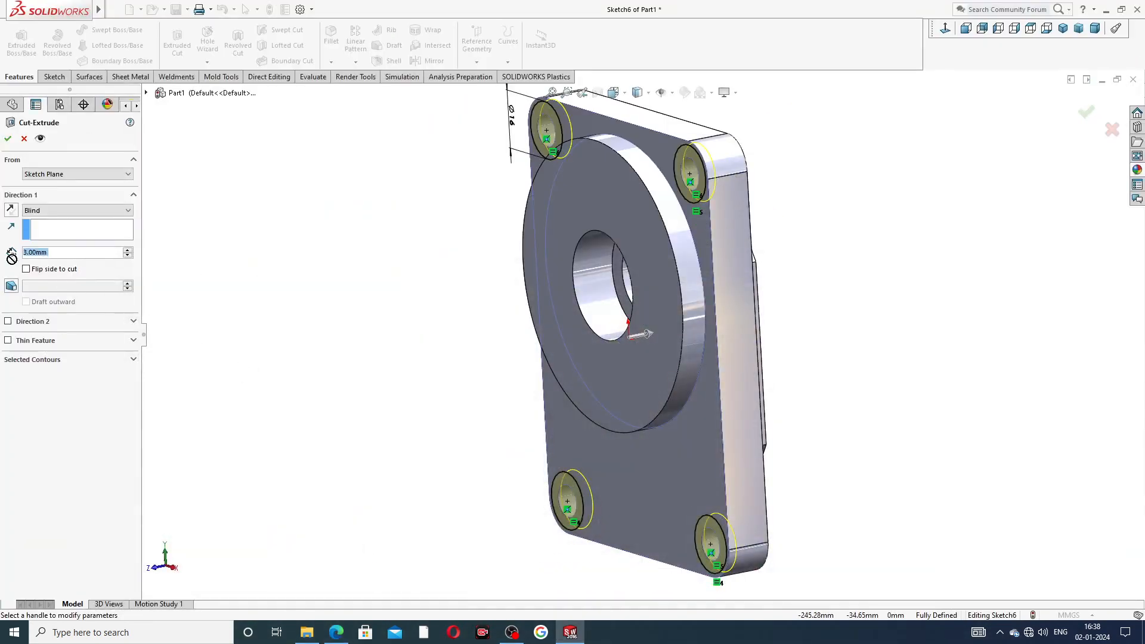
pyautogui.write('0.5')
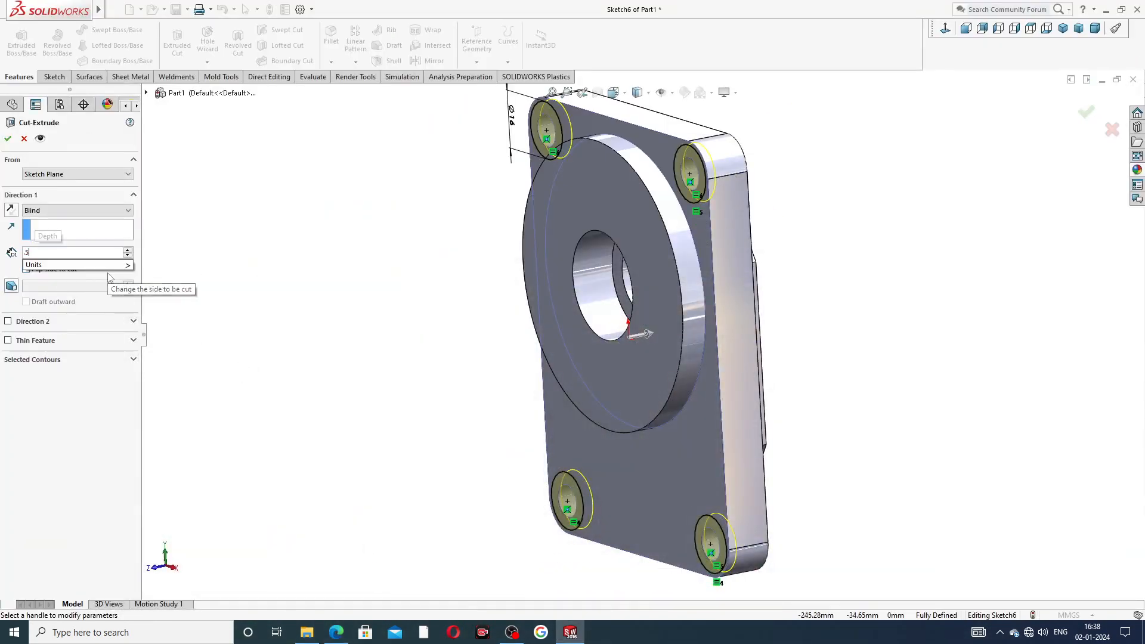
pyautogui.press('Return')
pyautogui.click(8, 138)
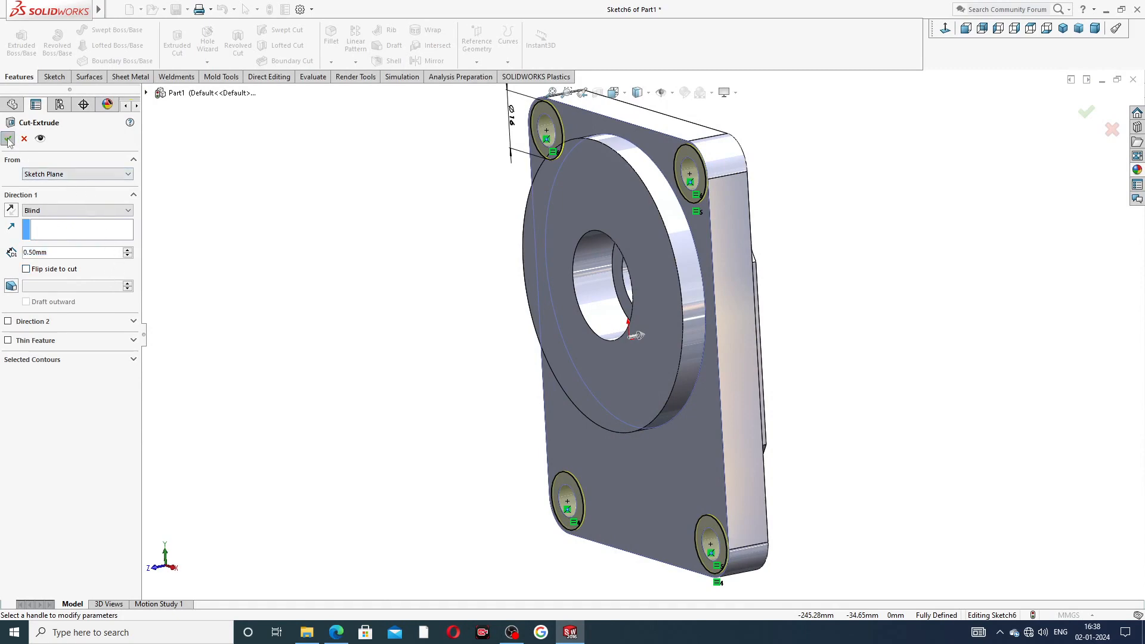
pyautogui.click(414, 155)
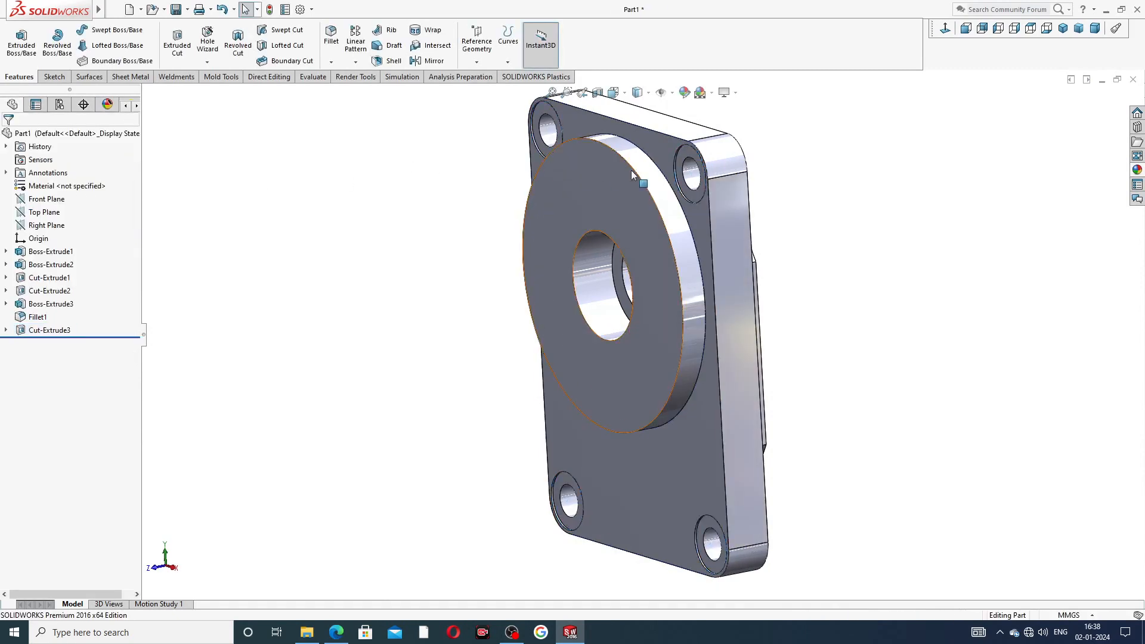
# - Start a Hole Wizard ISO M10 bottoming tapped hole on the raised rear face with a blind hole depth of 17 mm
pyautogui.moveTo(794, 181)
pyautogui.mouseDown(button='middle')
pyautogui.moveTo(761, 179)
pyautogui.moveTo(831, 149)
pyautogui.moveTo(772, 223)
pyautogui.moveTo(846, 202)
pyautogui.moveTo(803, 202)
pyautogui.moveTo(759, 311)
pyautogui.moveTo(478, 320)
pyautogui.moveTo(483, 356)
pyautogui.moveTo(493, 325)
pyautogui.moveTo(500, 360)
pyautogui.mouseUp(button='middle')
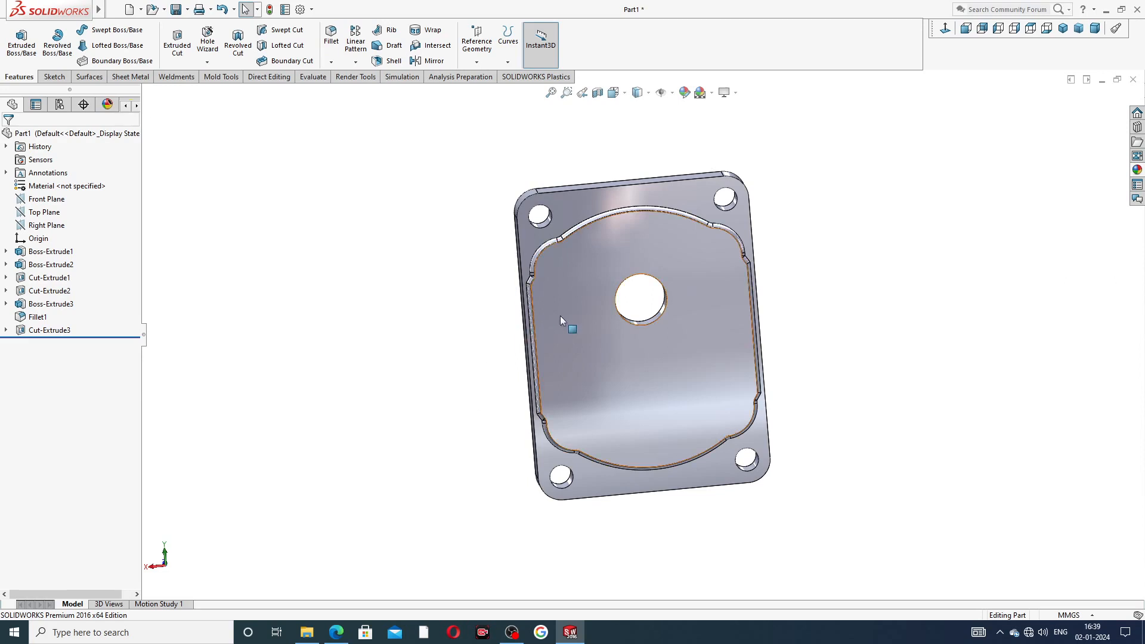
pyautogui.click(693, 262)
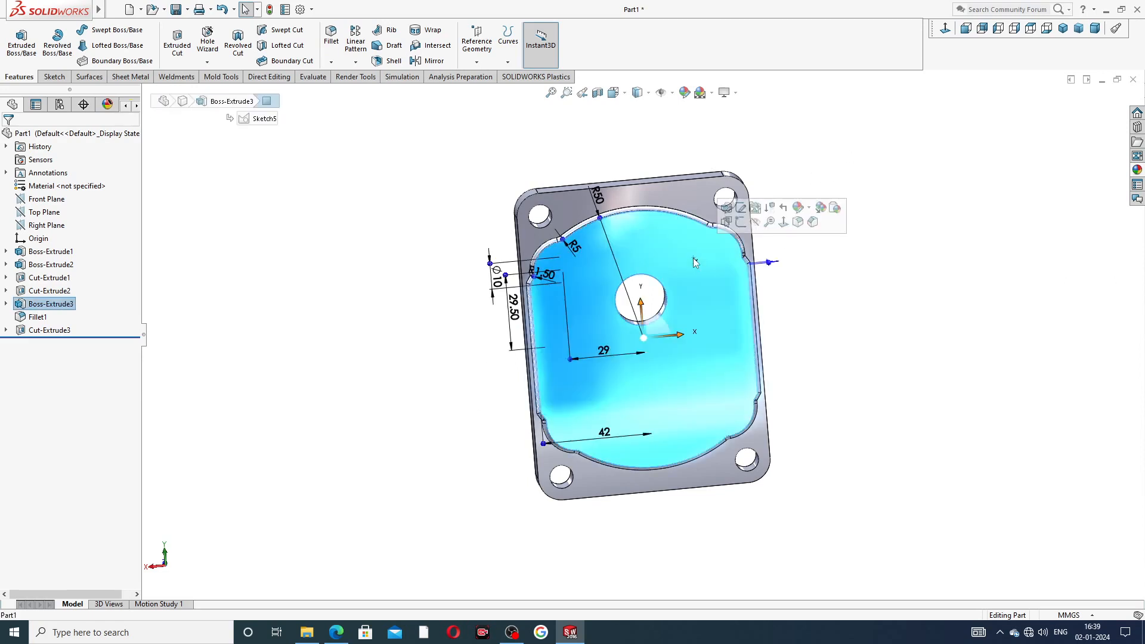
pyautogui.click(945, 30)
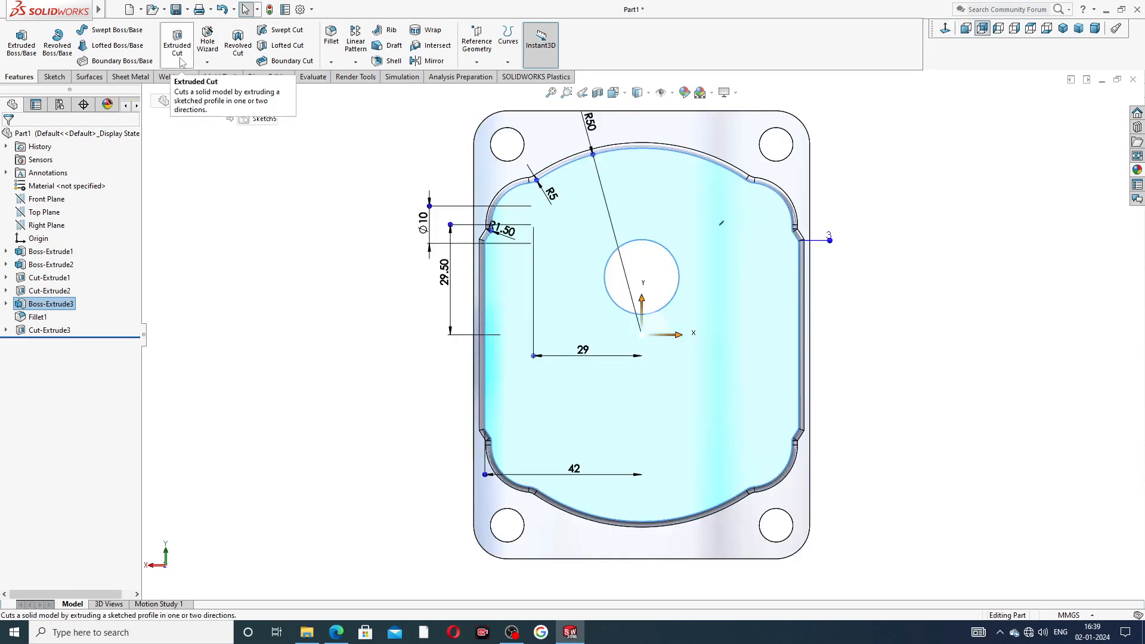
pyautogui.click(213, 47)
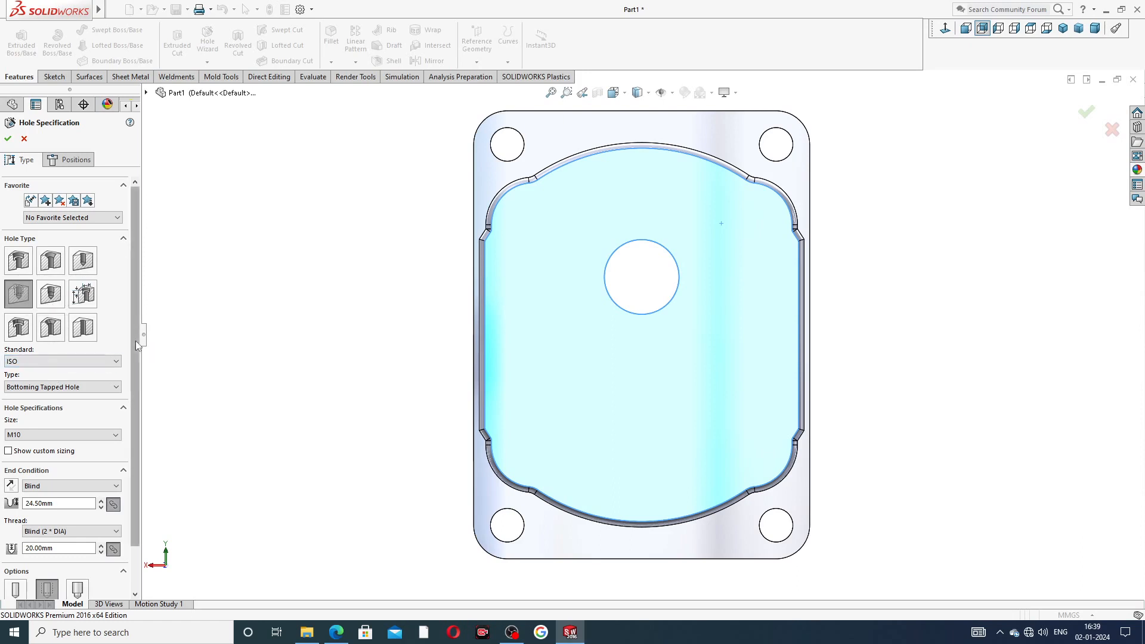
pyautogui.scroll(-1, 139, 364)
pyautogui.scroll(-2, 139, 364)
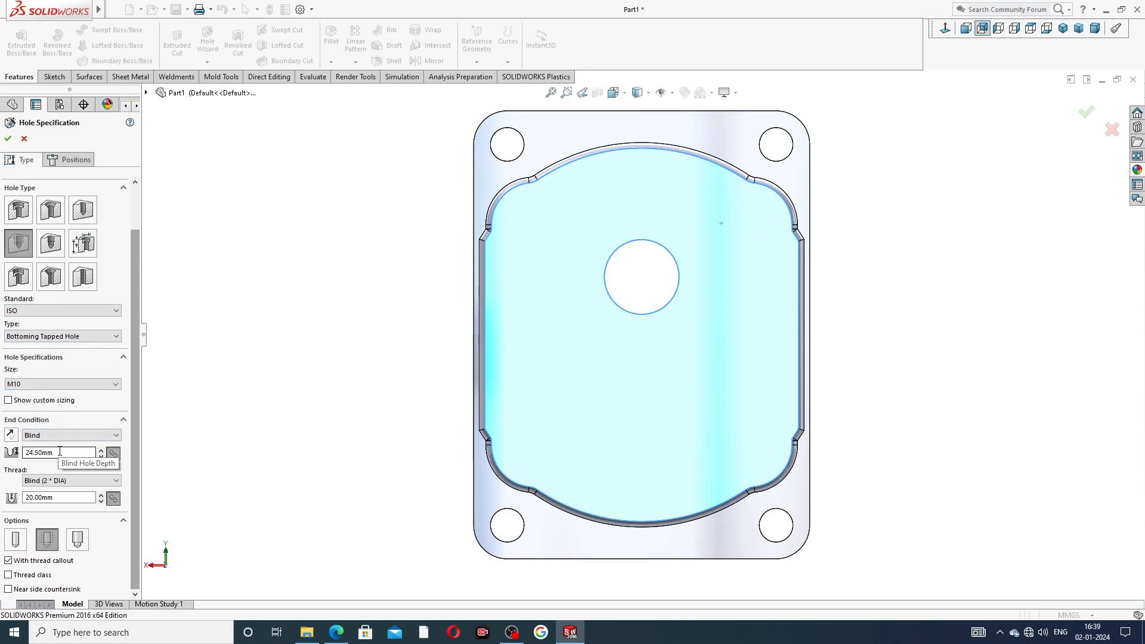
pyautogui.doubleClick(60, 452)
pyautogui.write('1')
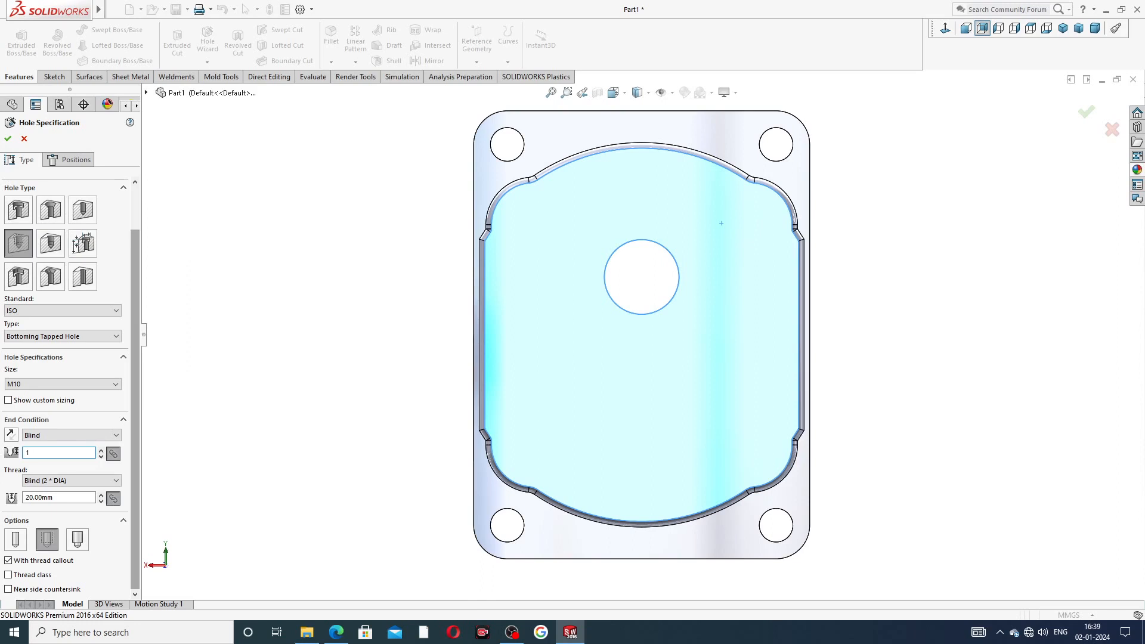
pyautogui.write('7')
pyautogui.press('Return')
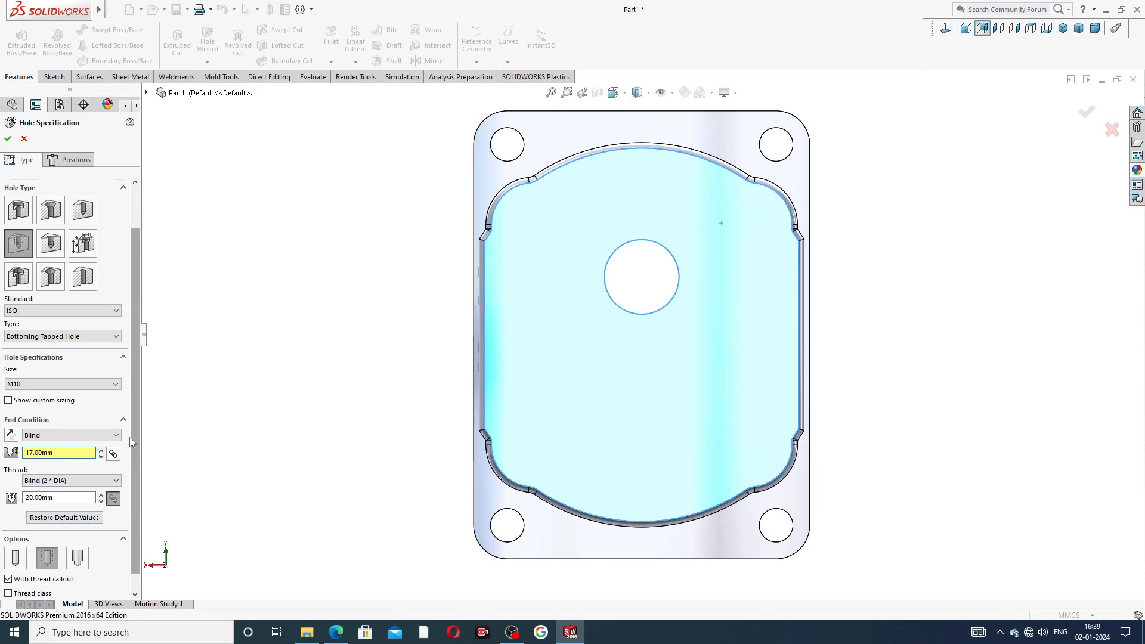
pyautogui.scroll(-1, 132, 442)
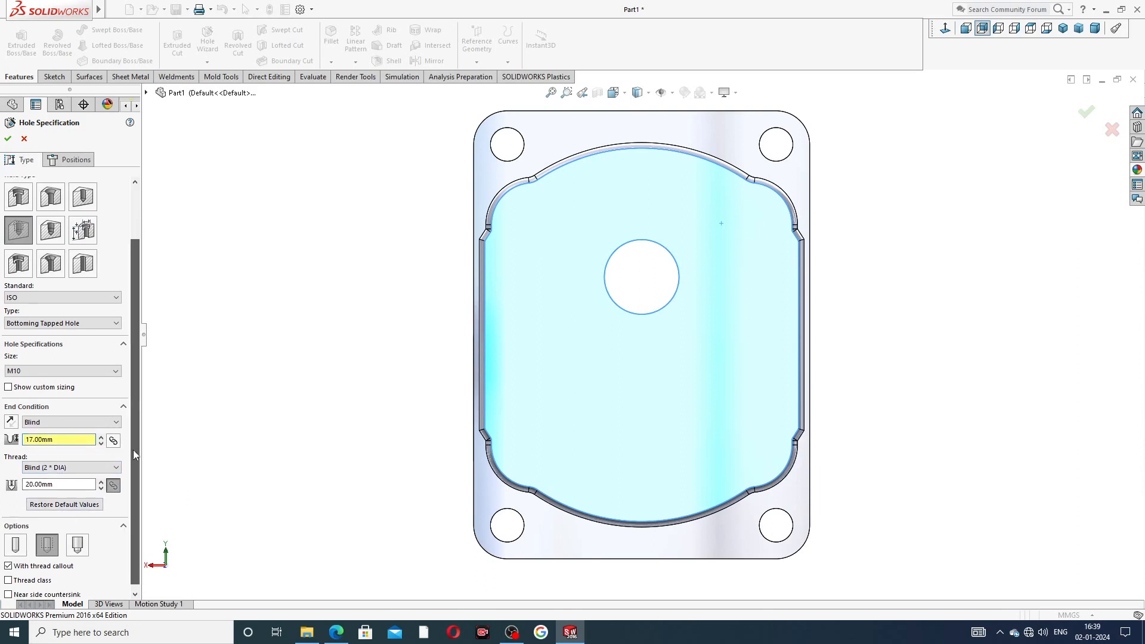
# - Place four tapped hole positions on the raised face, one near each rounded corner of its profile
pyautogui.click(89, 161)
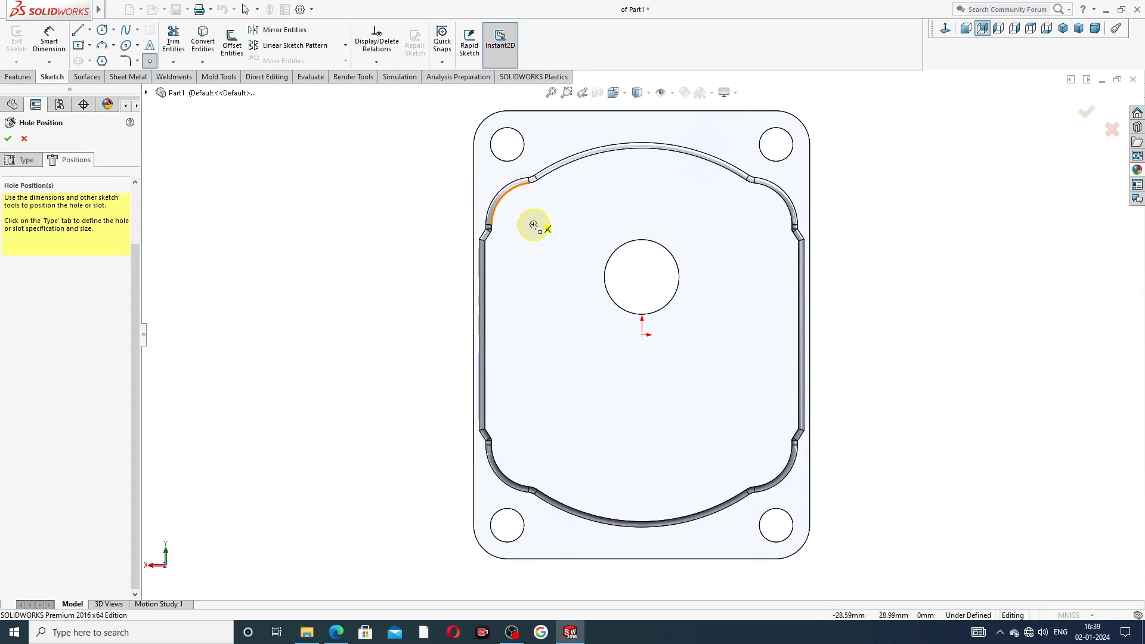
pyautogui.click(534, 225)
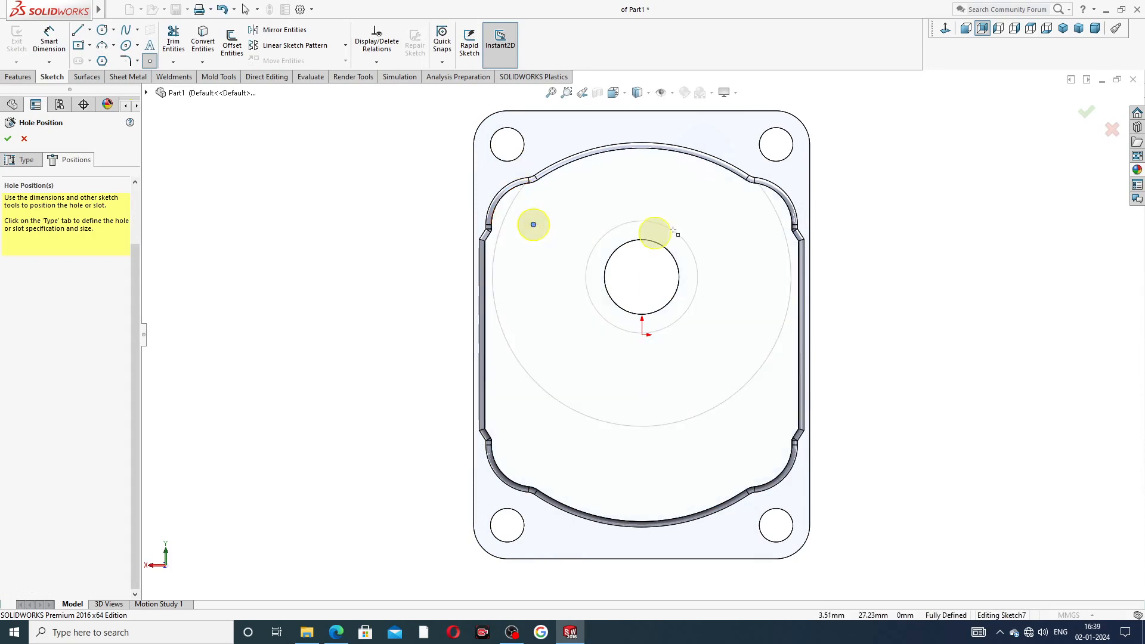
pyautogui.click(763, 225)
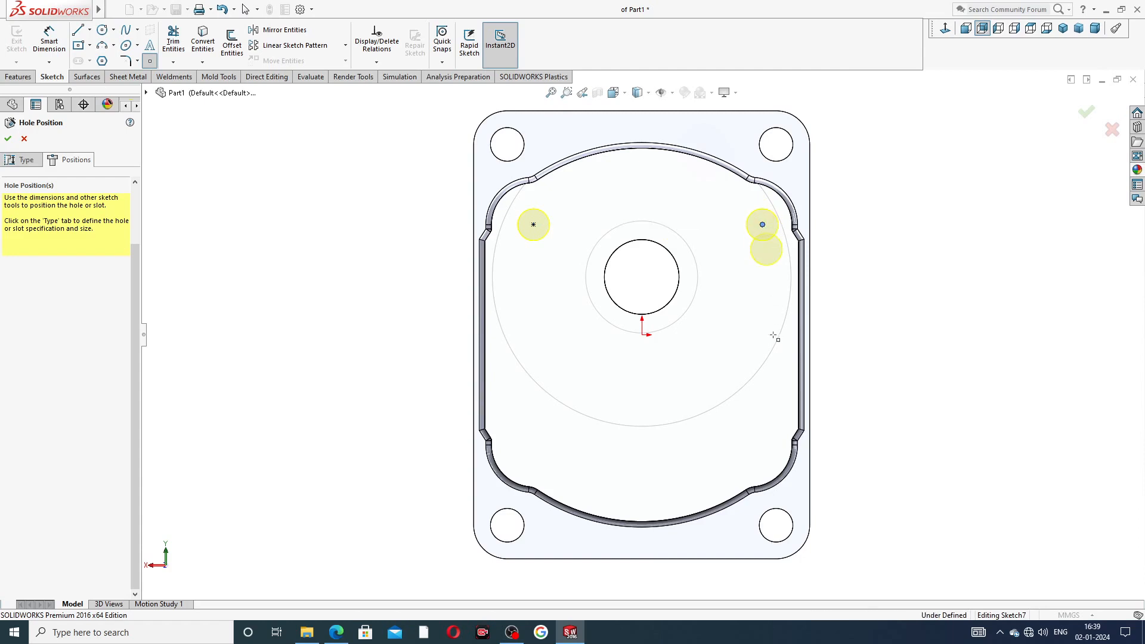
pyautogui.click(762, 449)
pyautogui.click(534, 448)
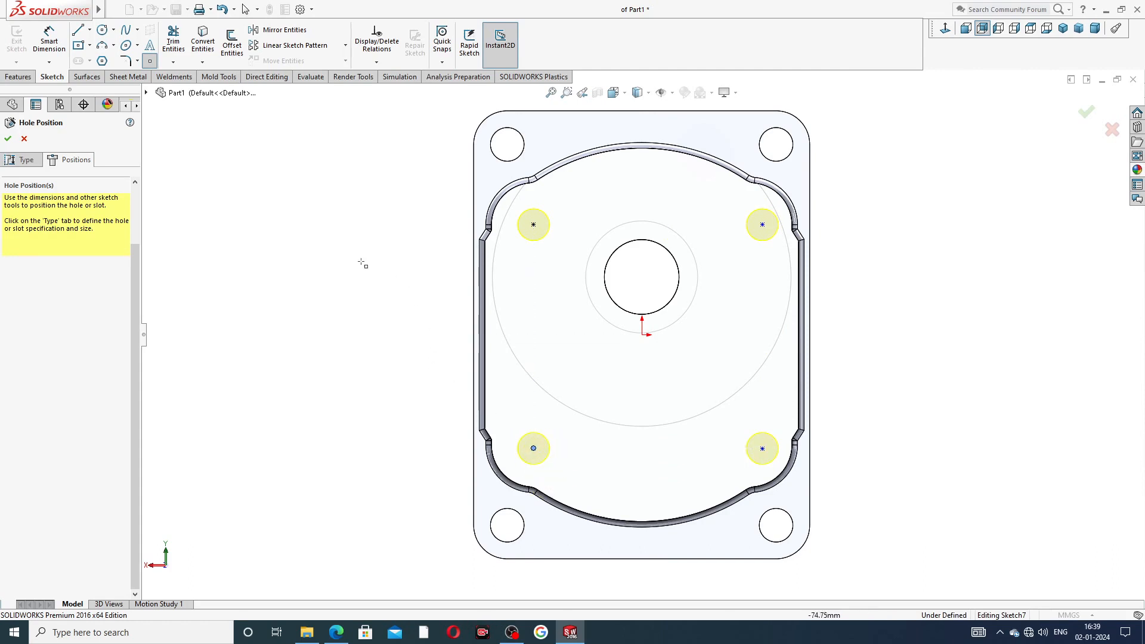
pyautogui.rightClick(363, 173)
pyautogui.click(389, 185)
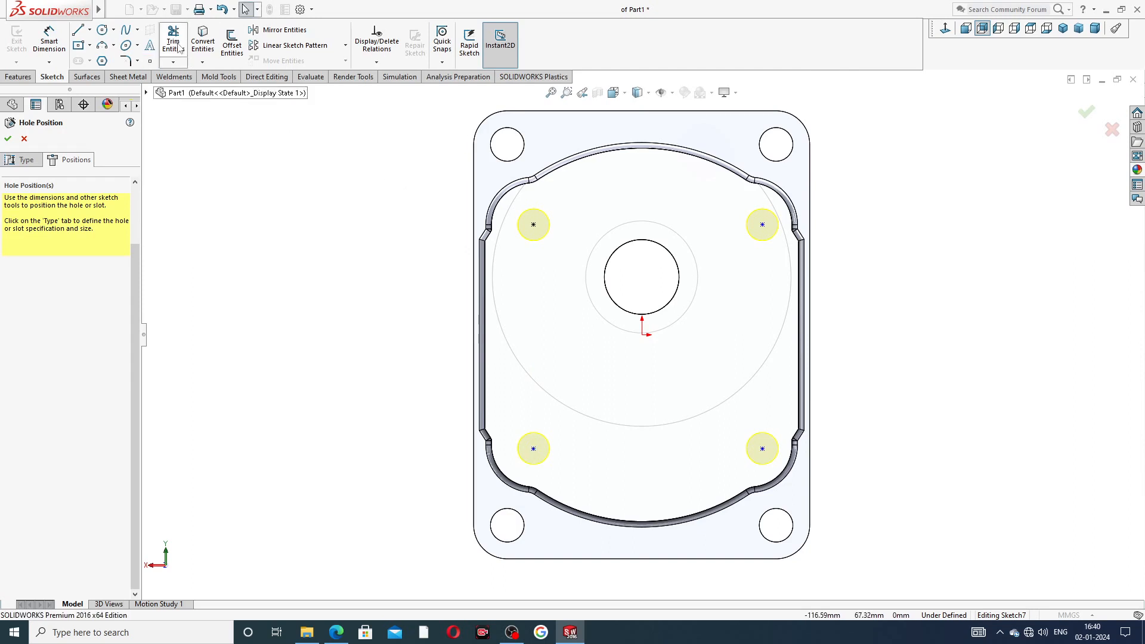
# - Dimension the horizontal distance between the two upper hole points and set it to 58 mm
pyautogui.click(49, 42)
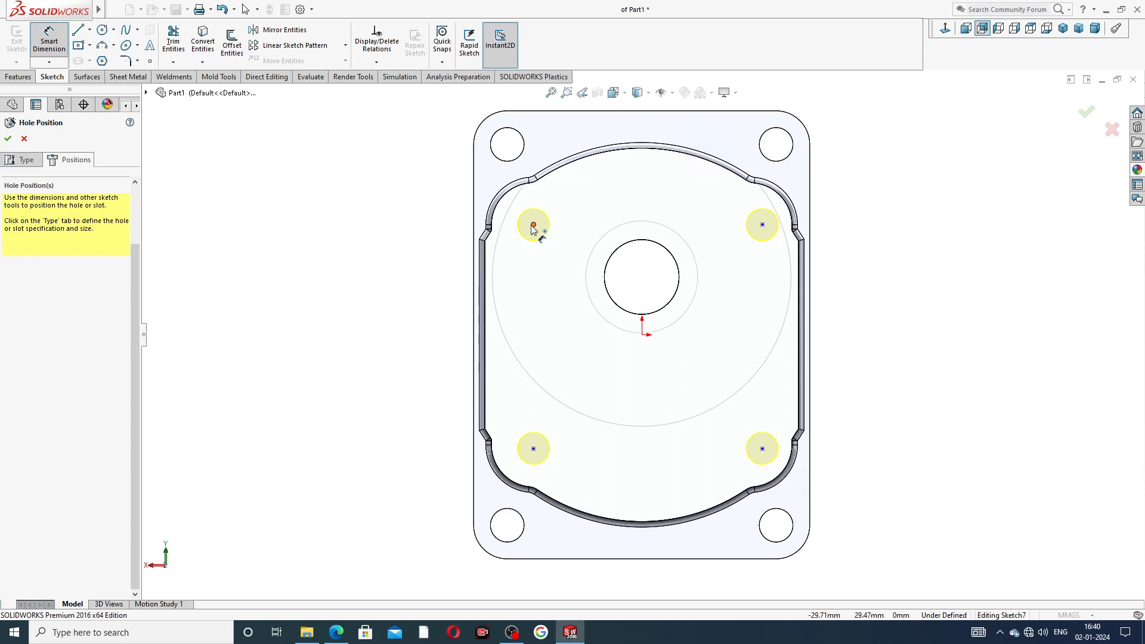
pyautogui.click(534, 226)
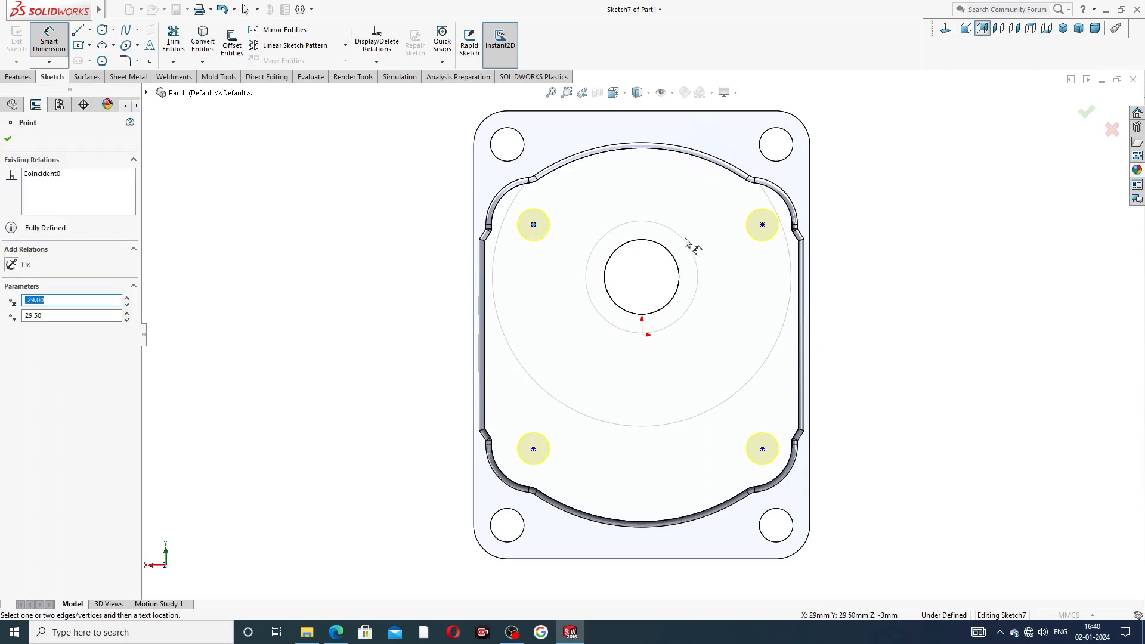
pyautogui.click(763, 225)
pyautogui.click(649, 182)
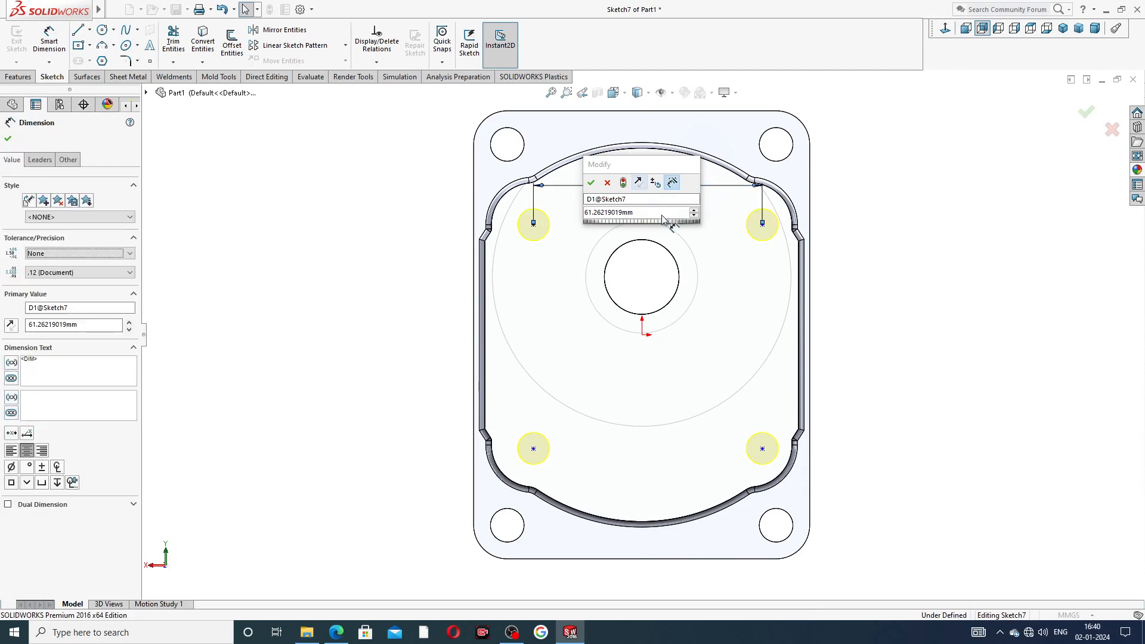
pyautogui.press('Return')
pyautogui.press('Escape')
pyautogui.doubleClick(645, 185)
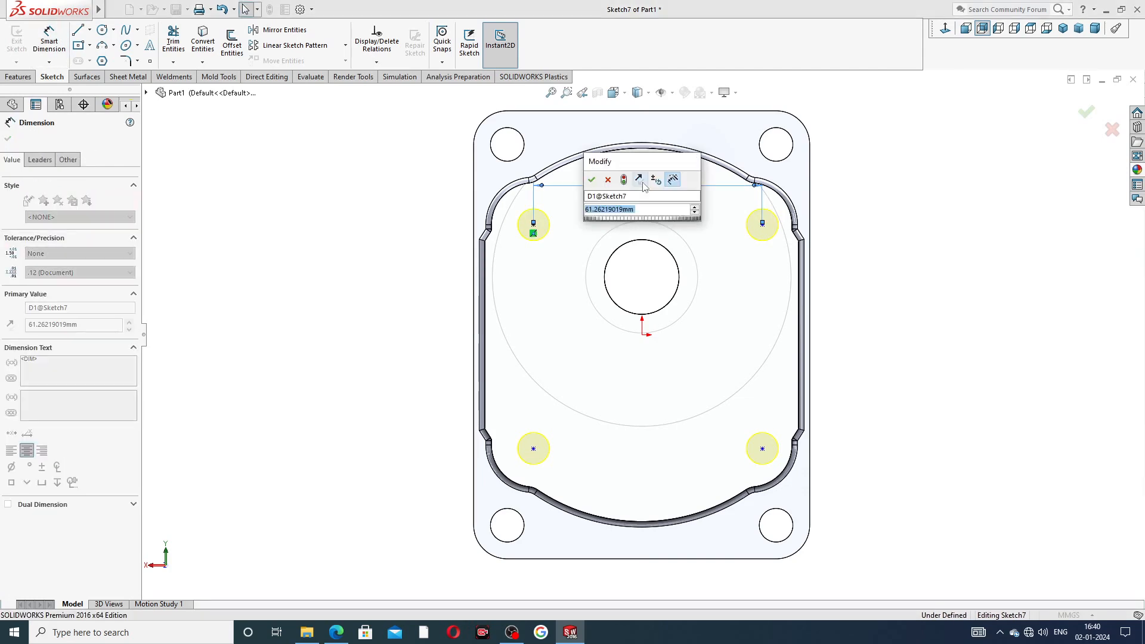
pyautogui.write('58')
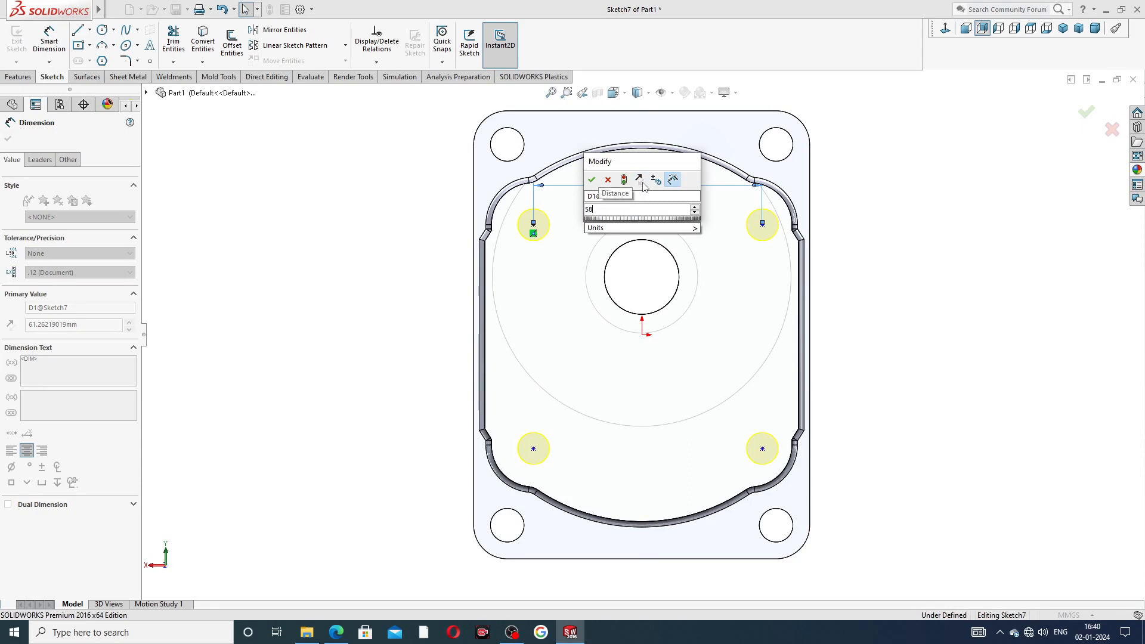
pyautogui.press('Return')
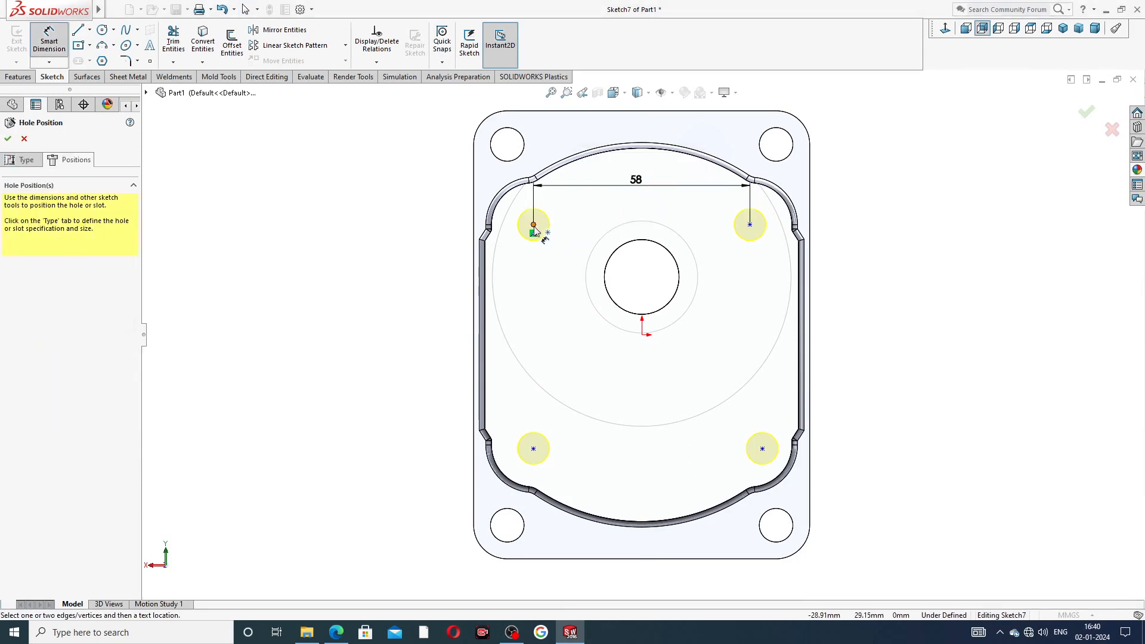
# - Add a driven horizontal dimension between the upper-left hole point and the origin
pyautogui.click(534, 226)
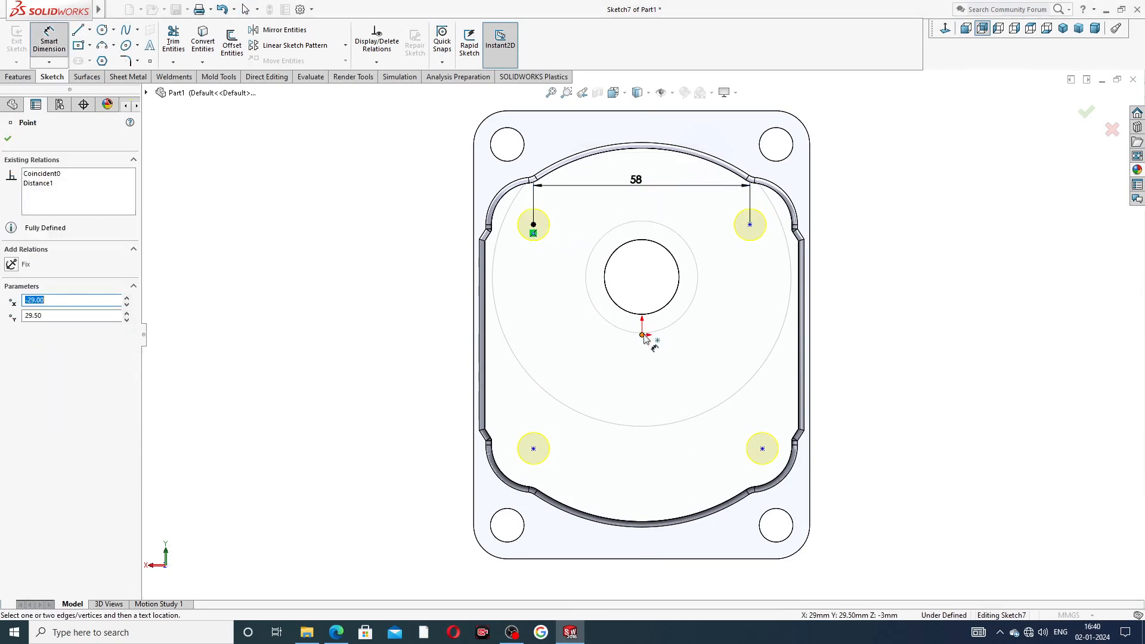
pyautogui.click(643, 336)
pyautogui.click(584, 219)
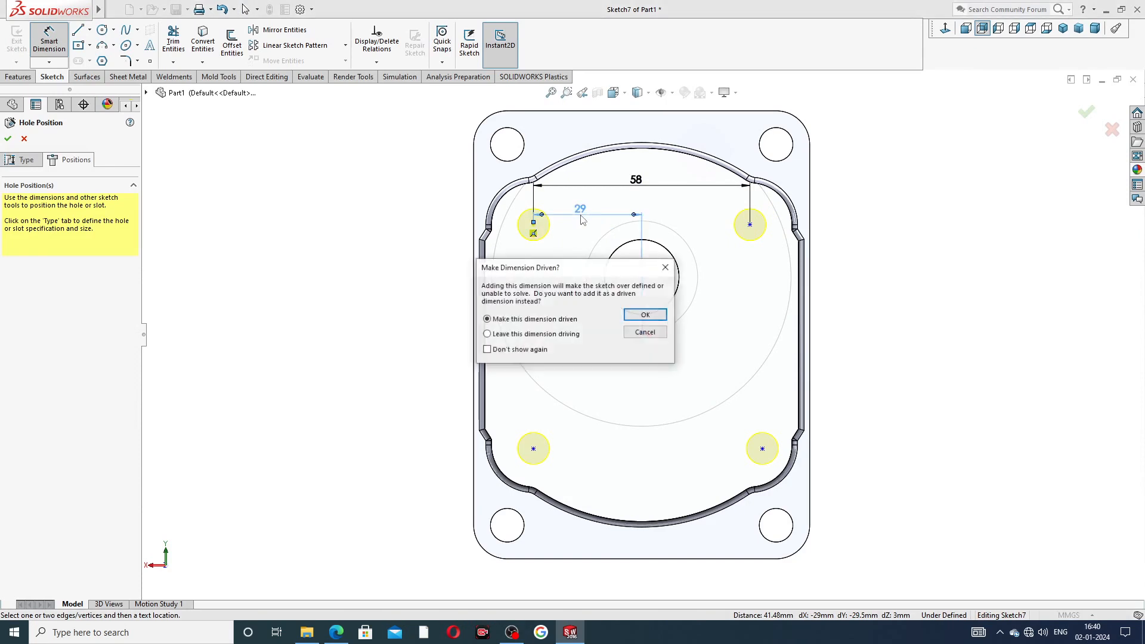
pyautogui.click(629, 311)
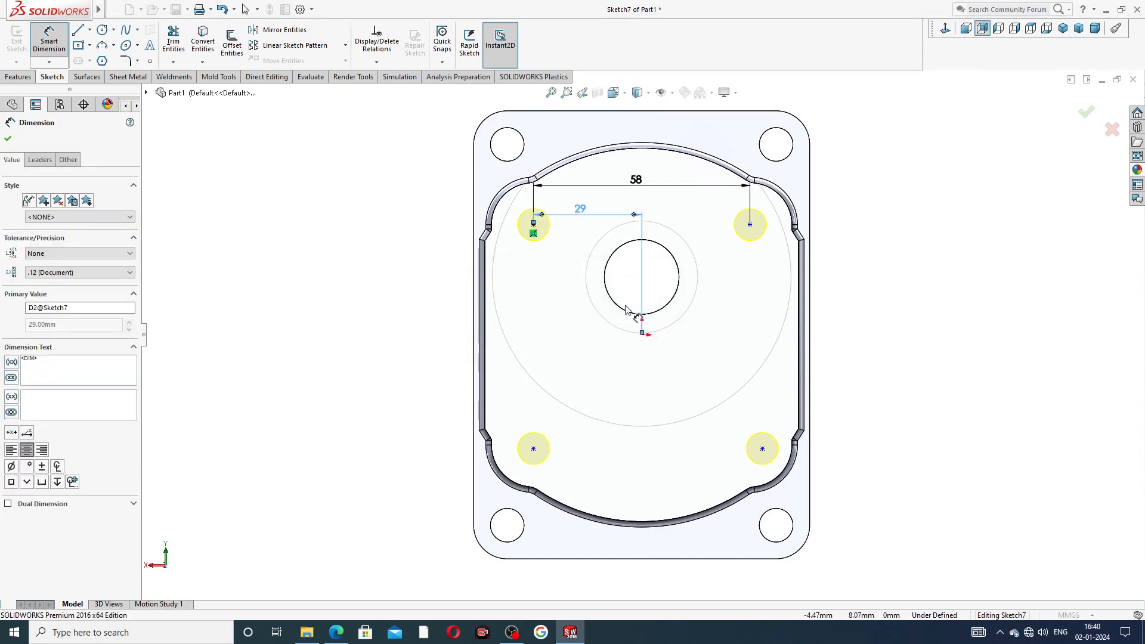
pyautogui.click(578, 278)
# - Dimension the vertical distance between the two left hole points and set it to 59 mm
pyautogui.click(534, 226)
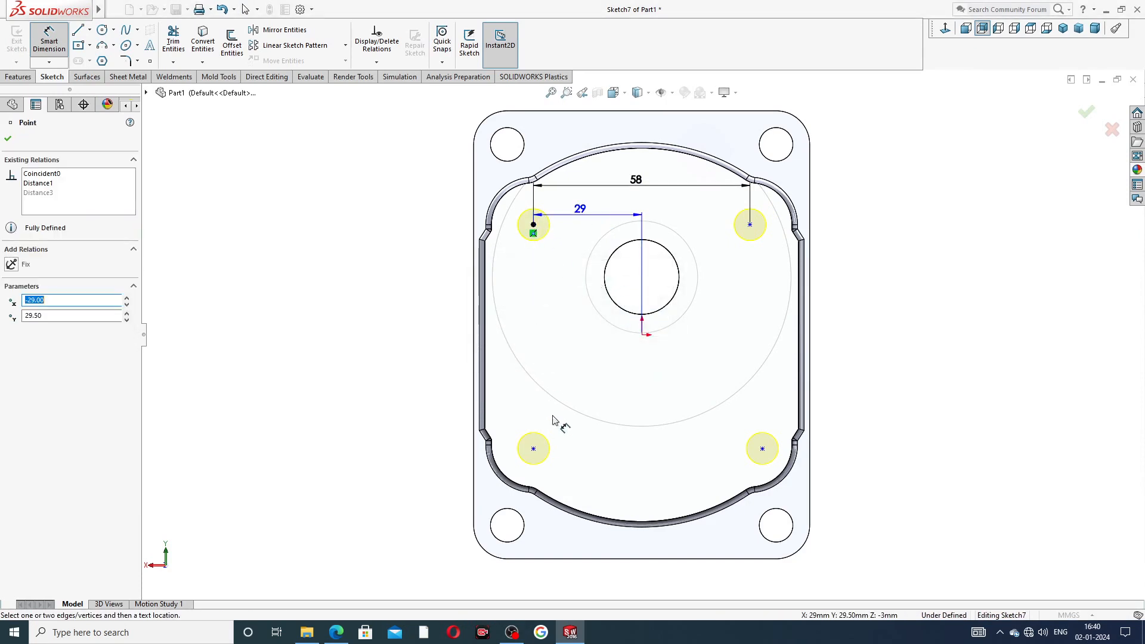
pyautogui.click(533, 449)
pyautogui.click(457, 337)
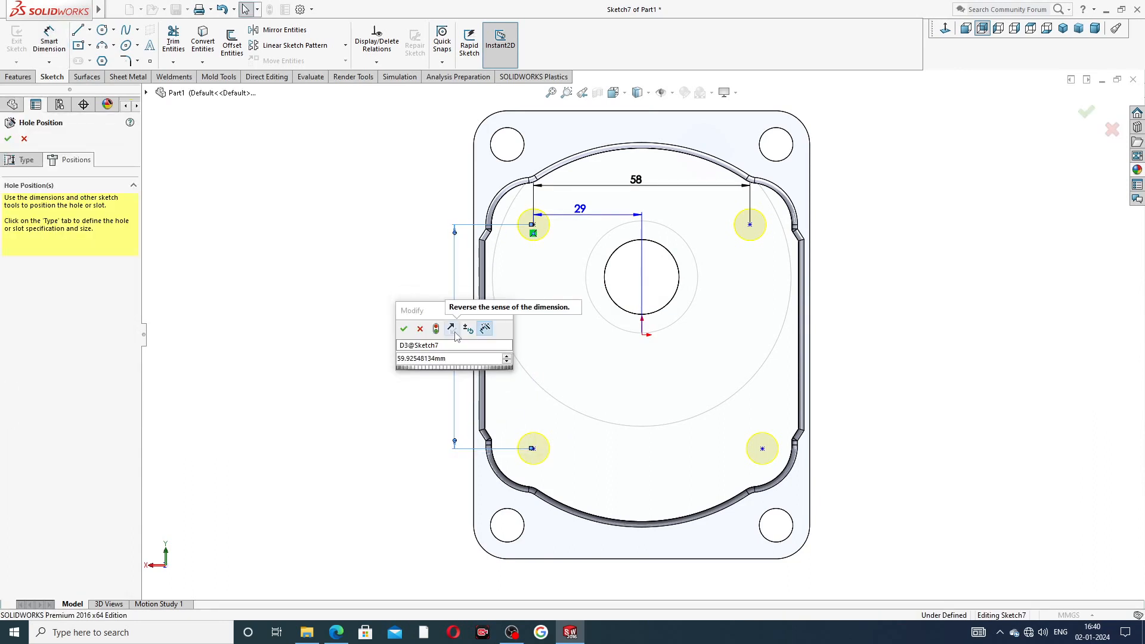
pyautogui.click(404, 329)
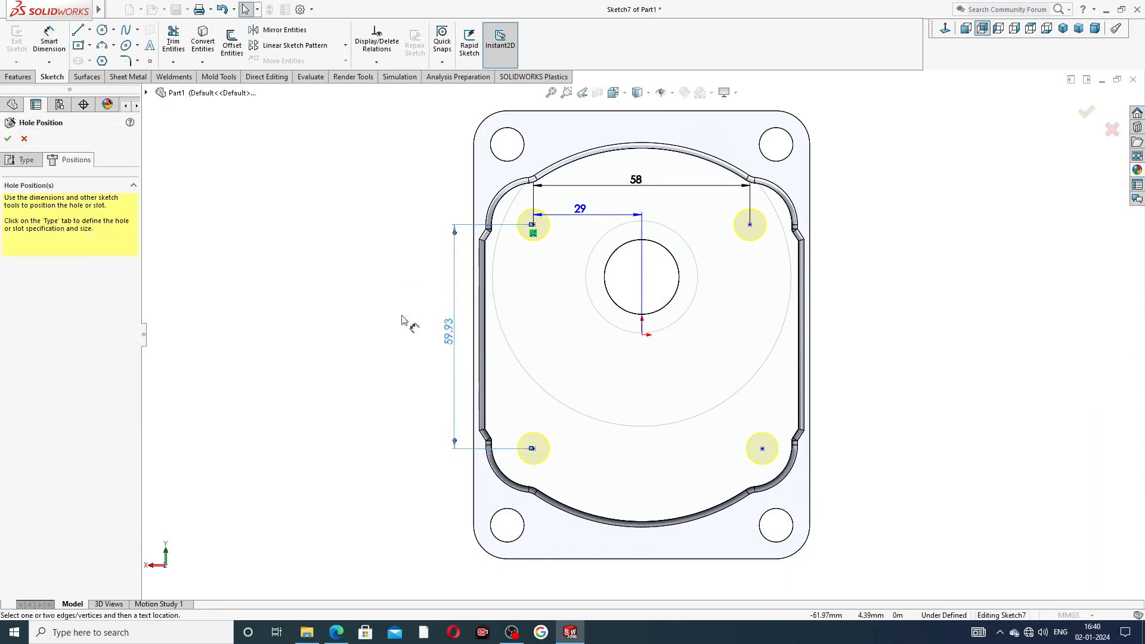
pyautogui.doubleClick(447, 333)
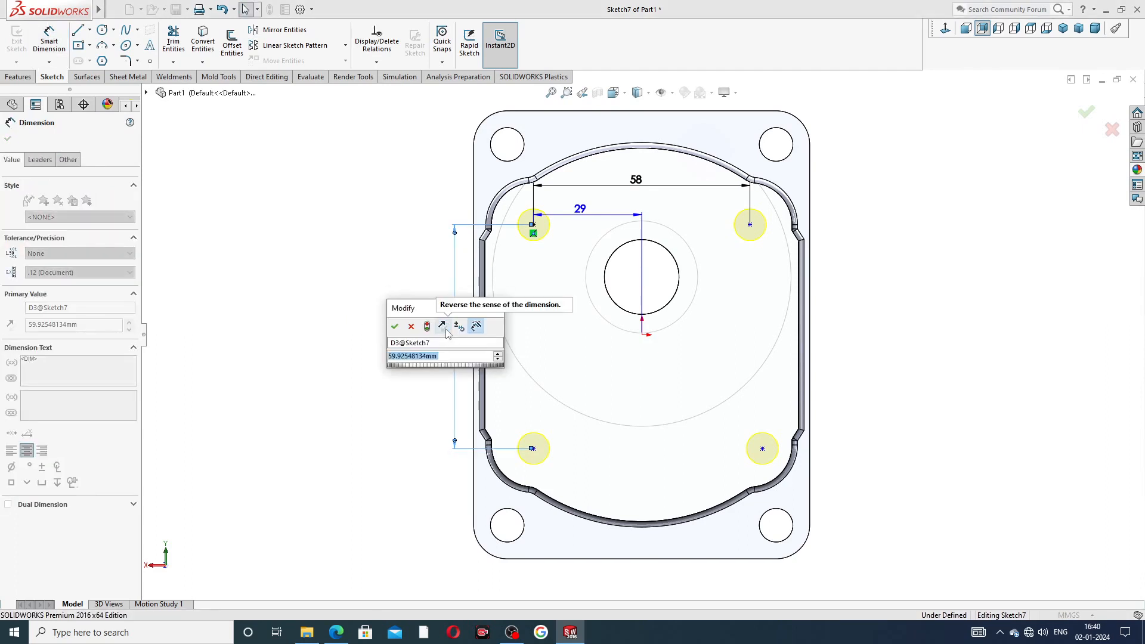
pyautogui.write('59')
pyautogui.press('Return')
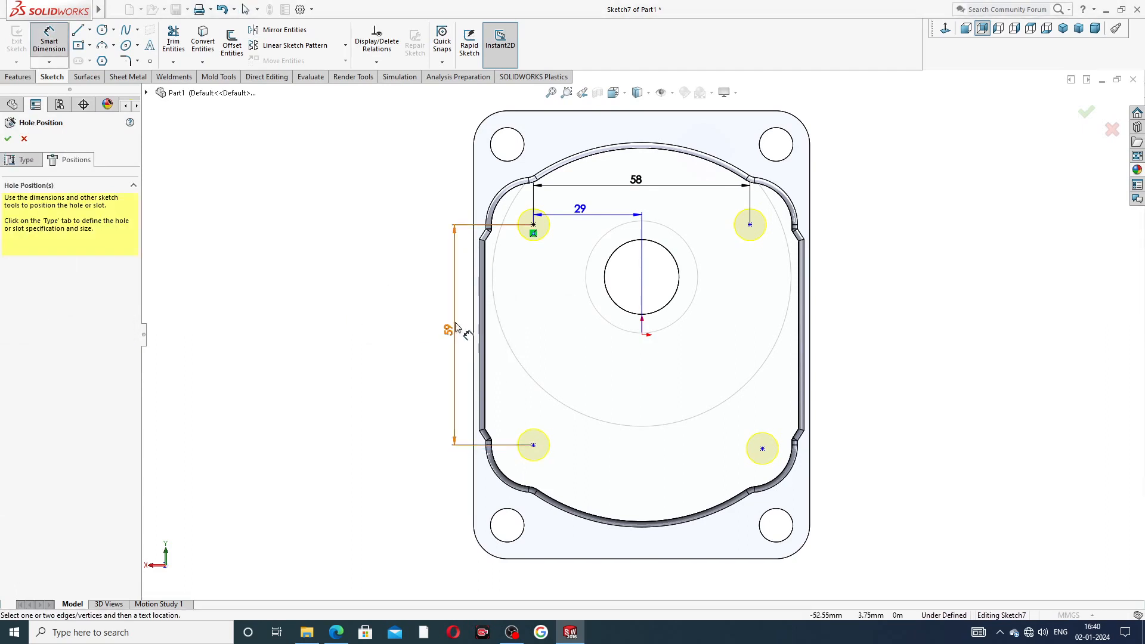
# - Dimension the vertical distance between the lower-left hole point and the origin, accepting the value as drawn
pyautogui.click(534, 445)
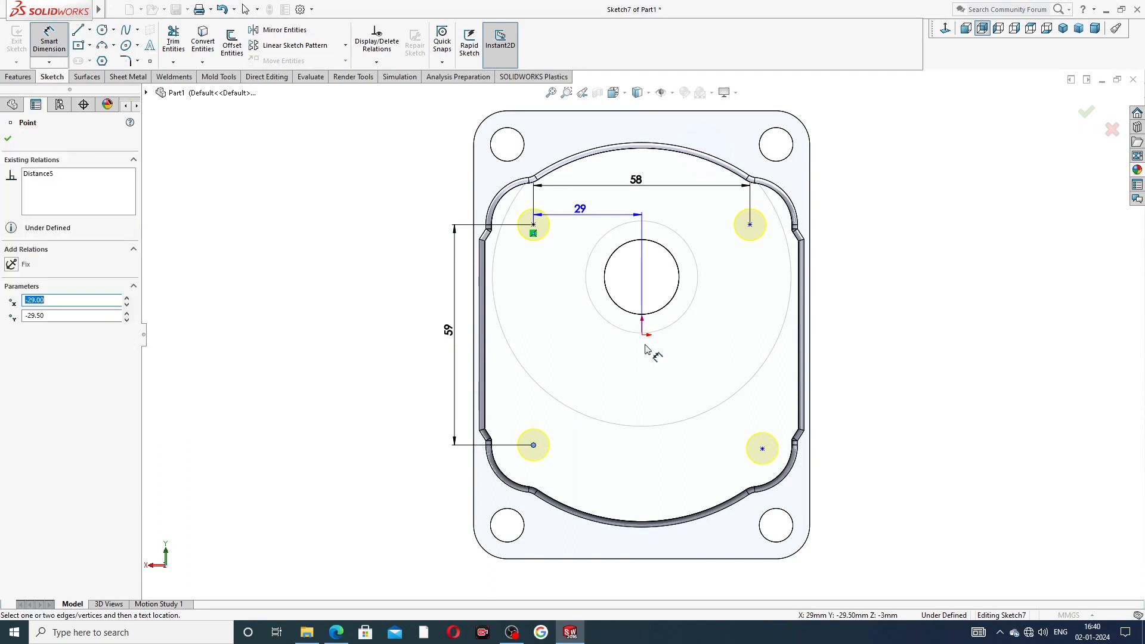
pyautogui.click(642, 335)
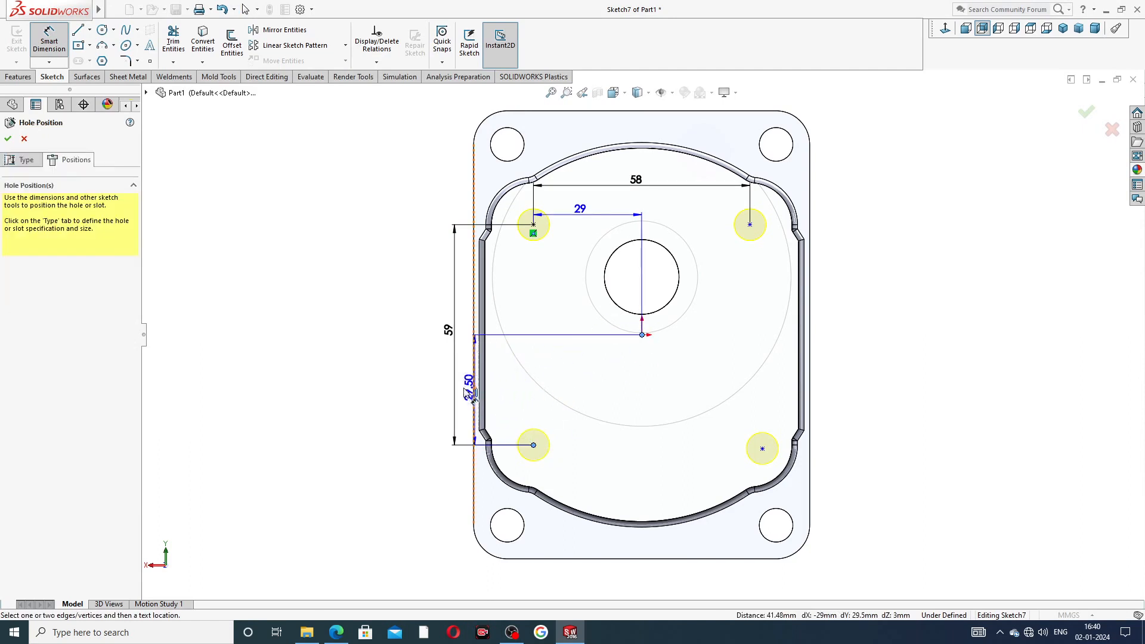
pyautogui.click(418, 398)
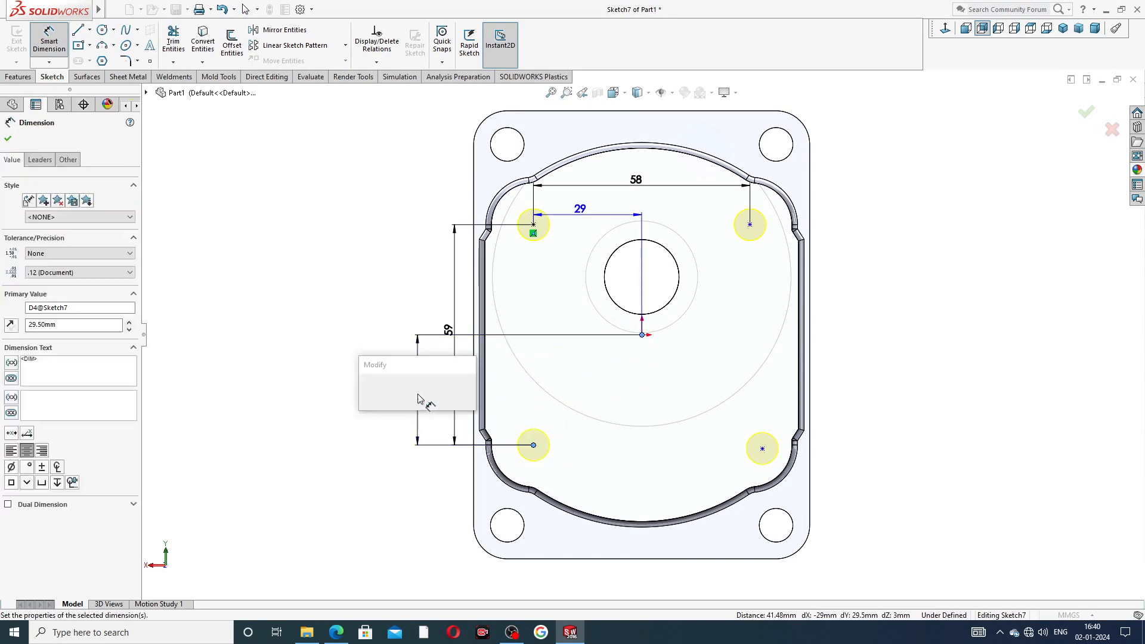
pyautogui.click(368, 392)
pyautogui.click(336, 378)
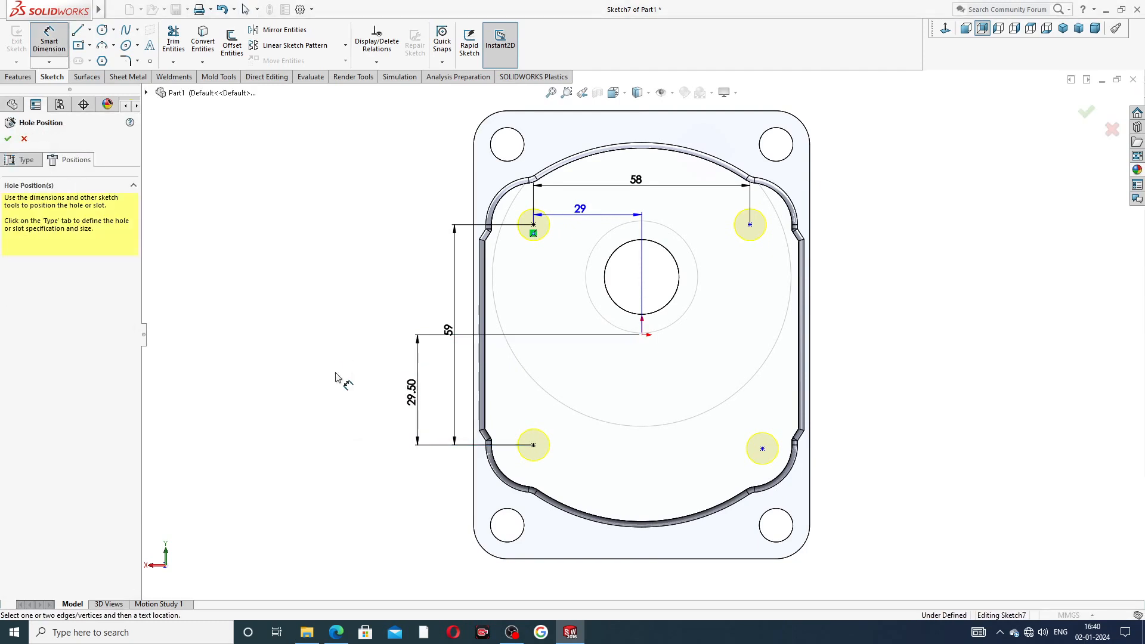
# - Reposition the two vertical dimensions beside the plate so the overall hole spacing sits outside the origin dimension without overlapping
pyautogui.moveTo(449, 330); pyautogui.dragTo(392, 346)
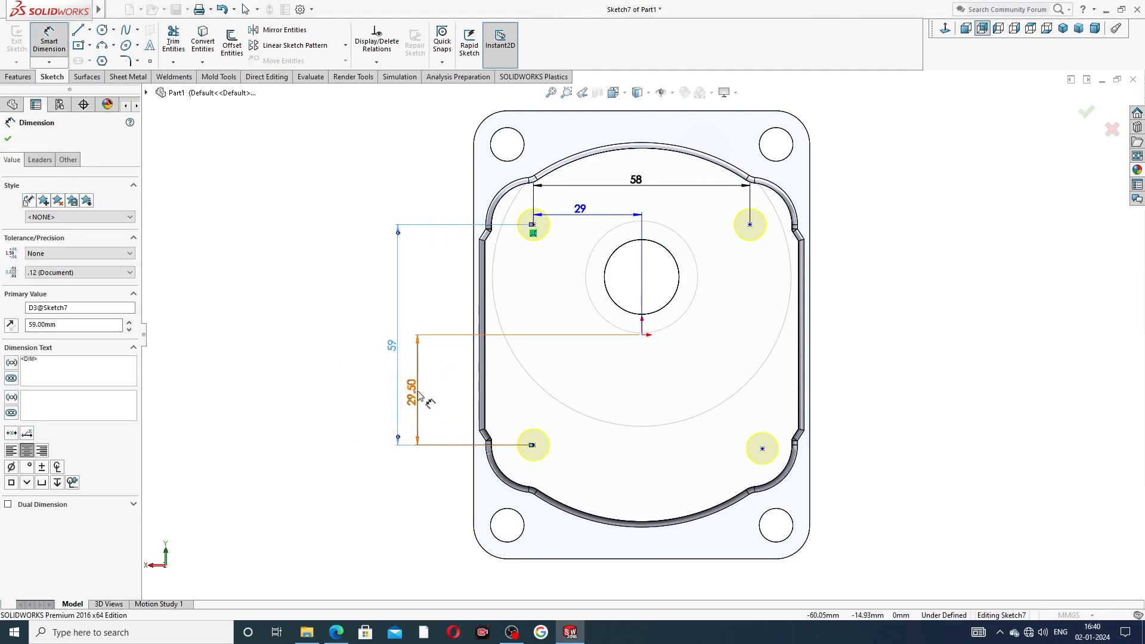
pyautogui.moveTo(418, 392); pyautogui.dragTo(437, 394)
pyautogui.moveTo(397, 349); pyautogui.dragTo(409, 354)
pyautogui.click(377, 348)
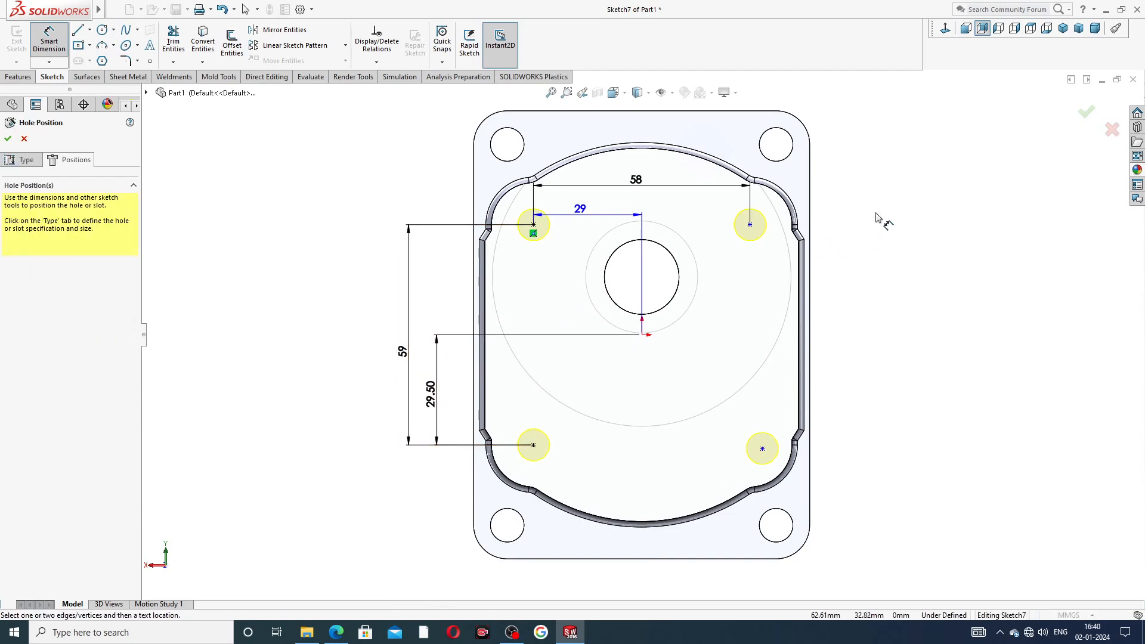
# - Leave Smart Dimension and add a horizontal relation between the two lower hole points
pyautogui.rightClick(883, 181)
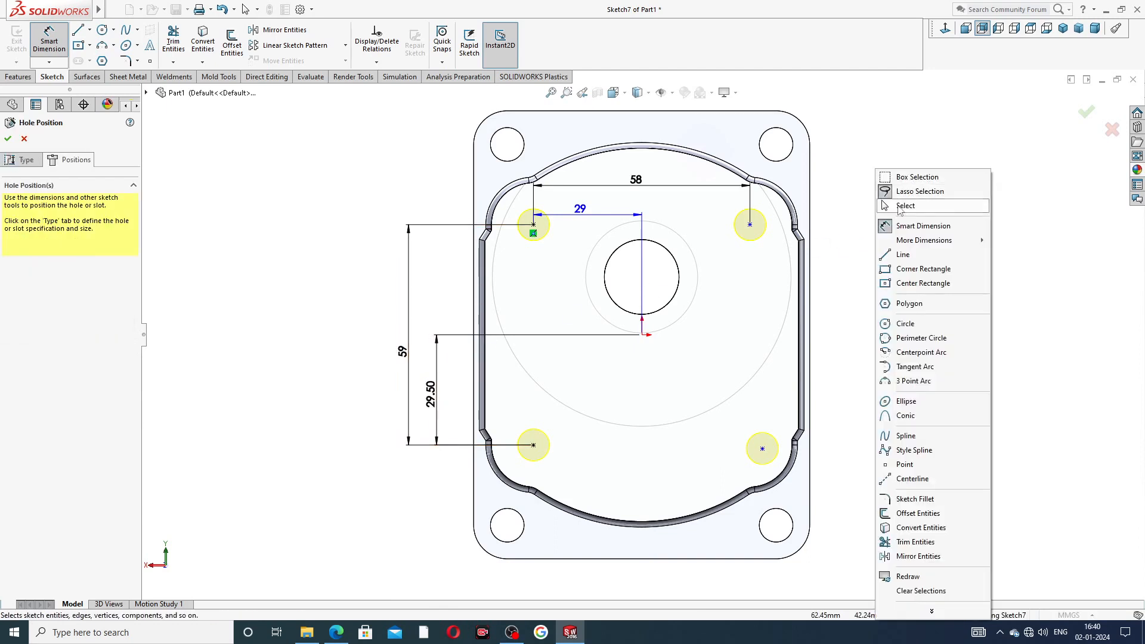
pyautogui.click(906, 206)
pyautogui.click(534, 446)
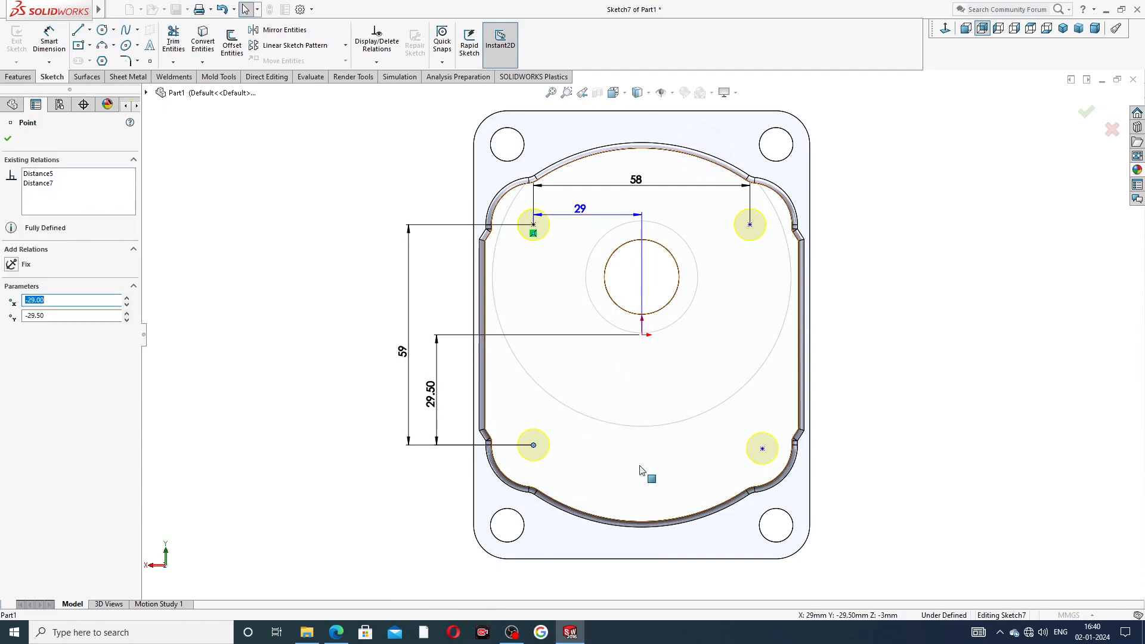
pyautogui.keyDown('ctrl'); pyautogui.click(763, 449); pyautogui.keyUp('ctrl')
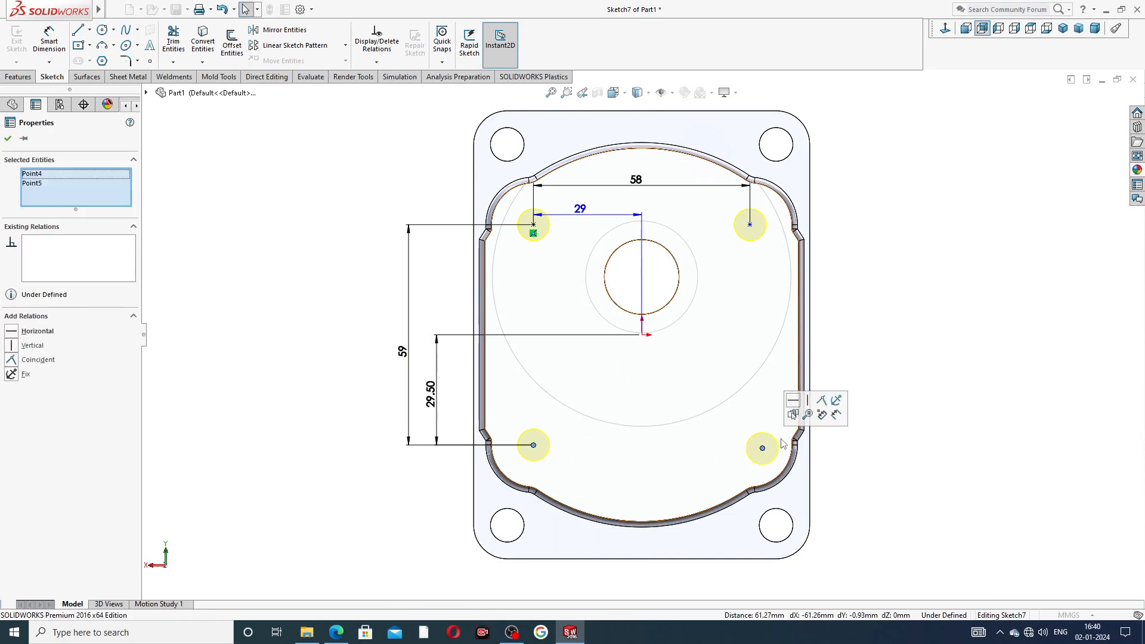
pyautogui.click(794, 403)
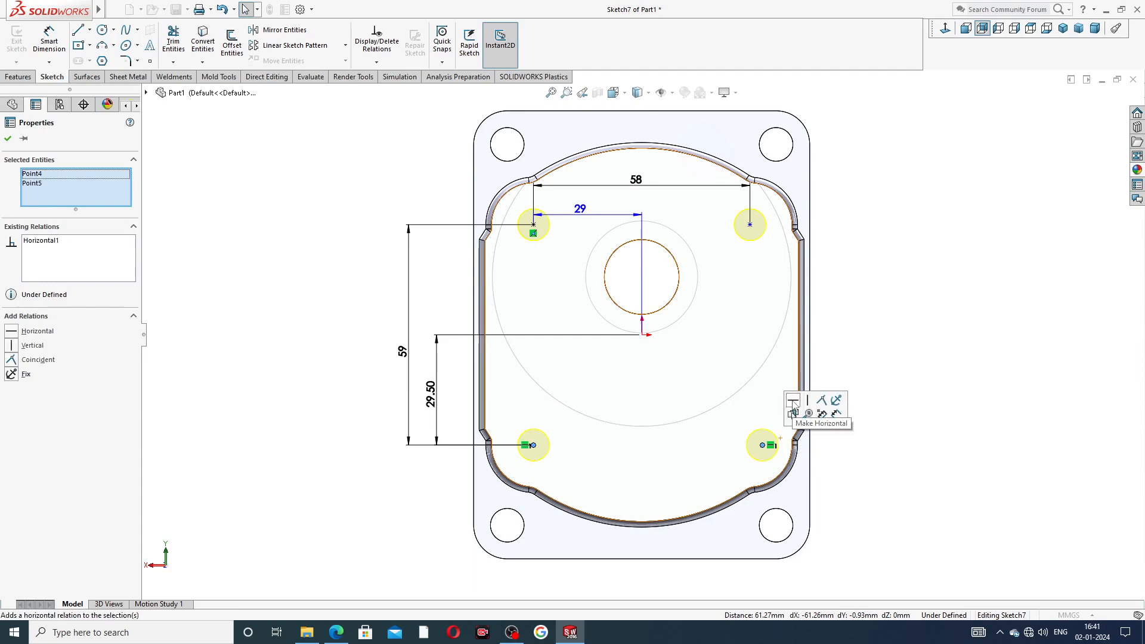
pyautogui.press('Escape')
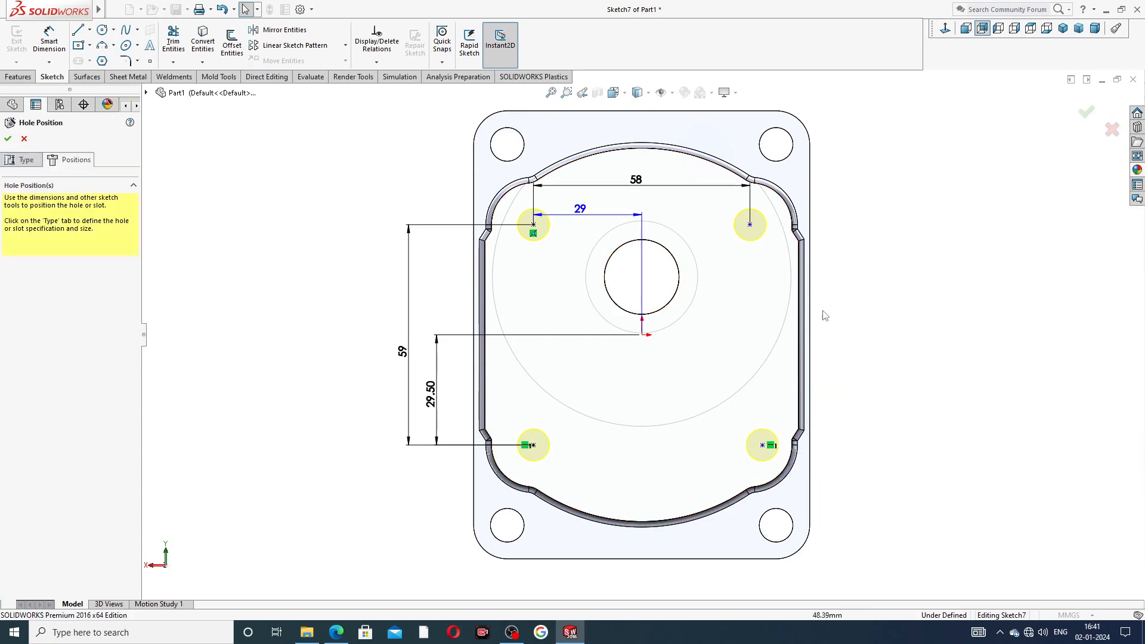
# - Add a vertical relation between the upper-right and lower-right hole points
pyautogui.click(751, 226)
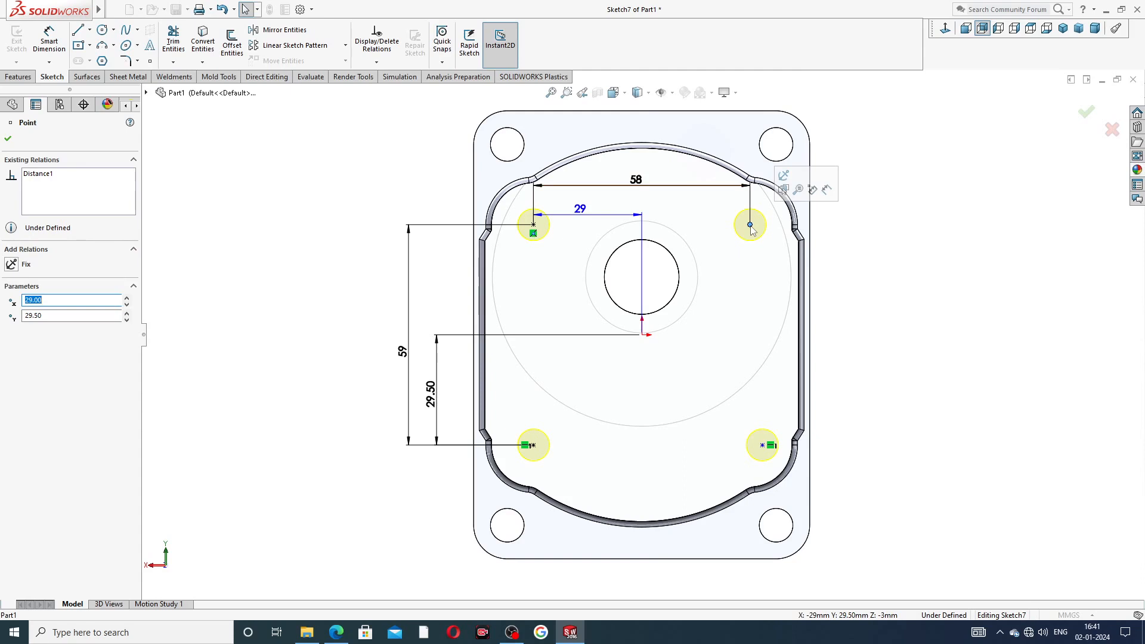
pyautogui.keyDown('ctrl'); pyautogui.click(763, 445); pyautogui.keyUp('ctrl')
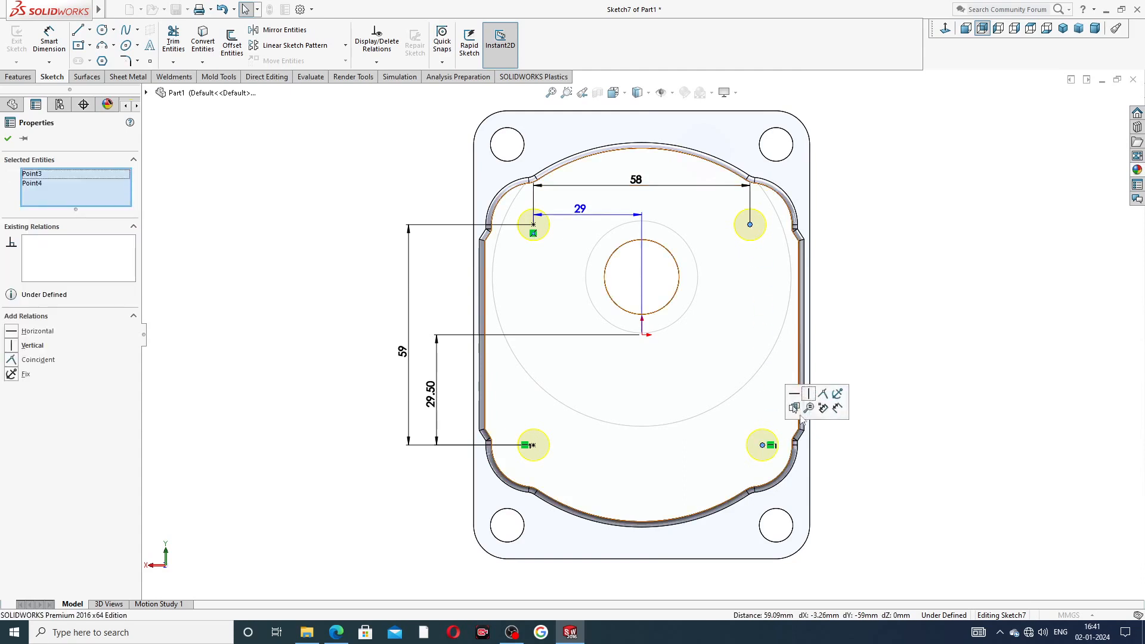
pyautogui.click(809, 394)
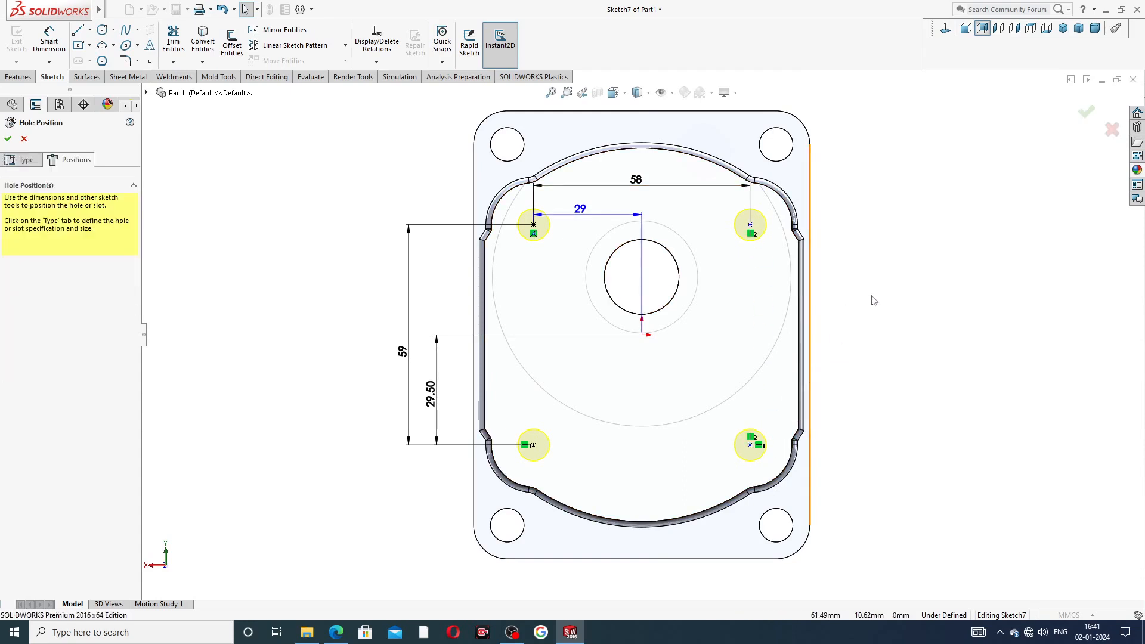
# - Add a horizontal relation between the two upper hole points and finish the M10 tapped hole feature
pyautogui.click(750, 226)
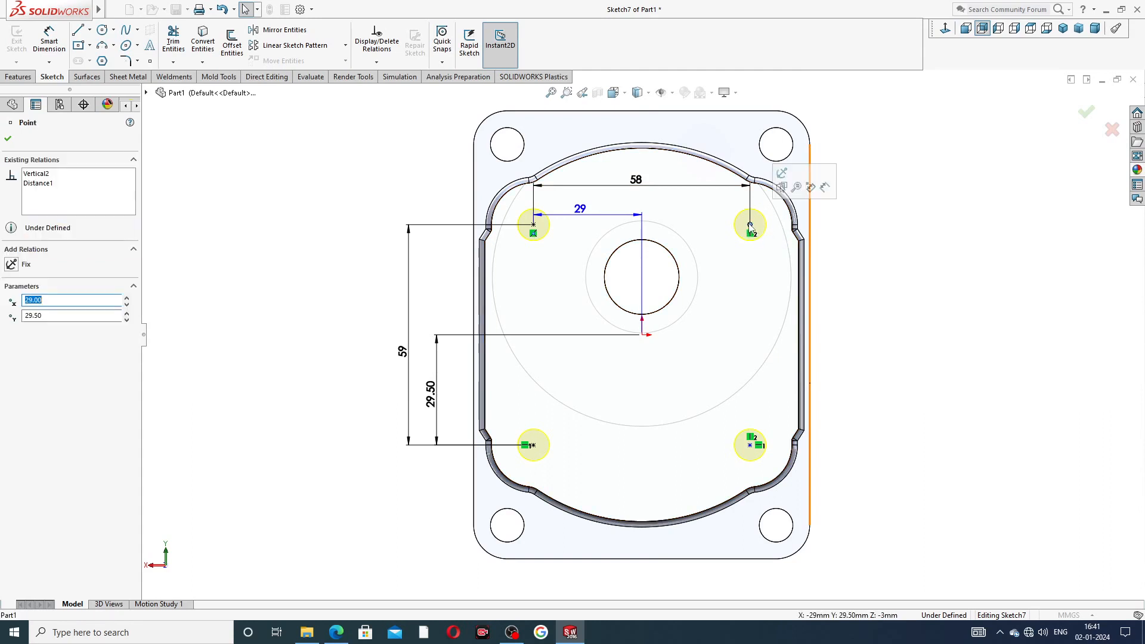
pyautogui.keyDown('ctrl'); pyautogui.click(535, 225); pyautogui.keyUp('ctrl')
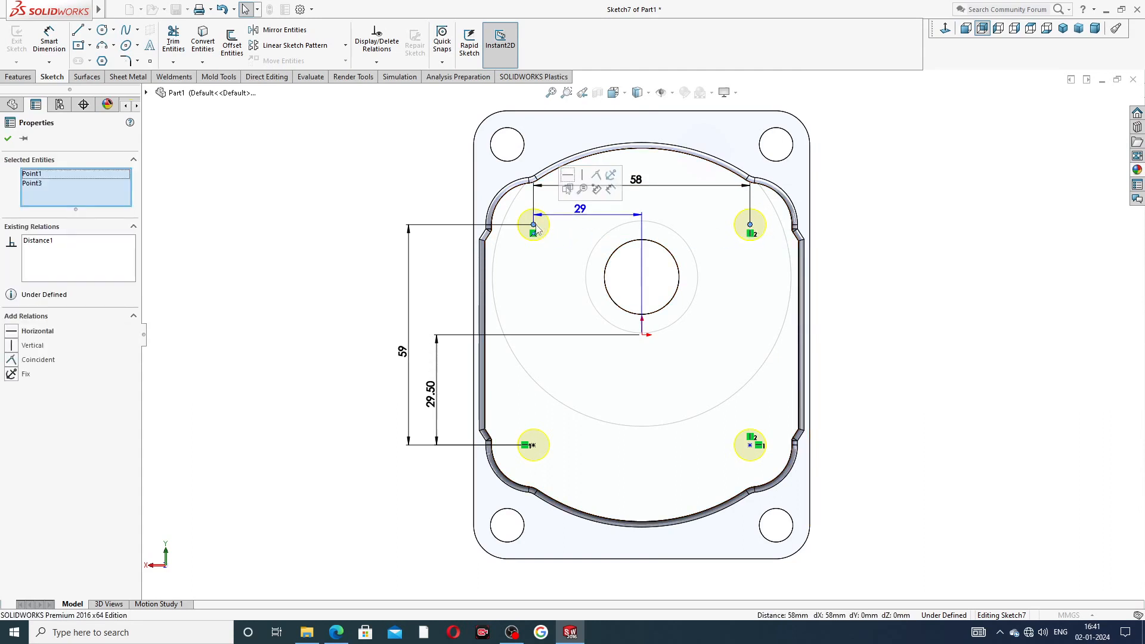
pyautogui.click(568, 177)
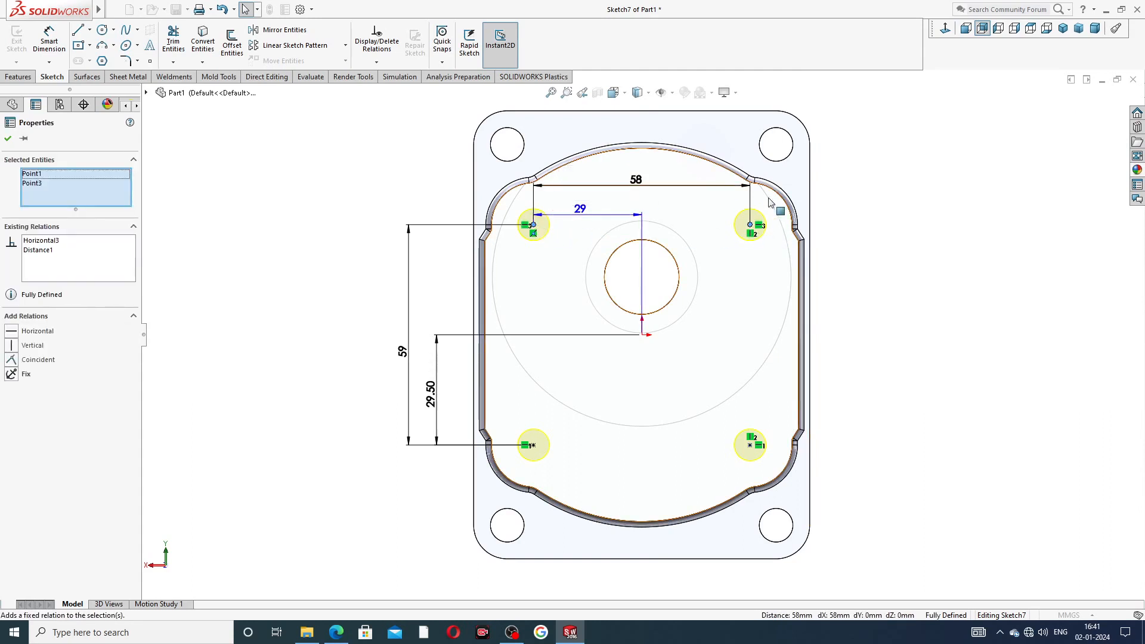
pyautogui.click(873, 185)
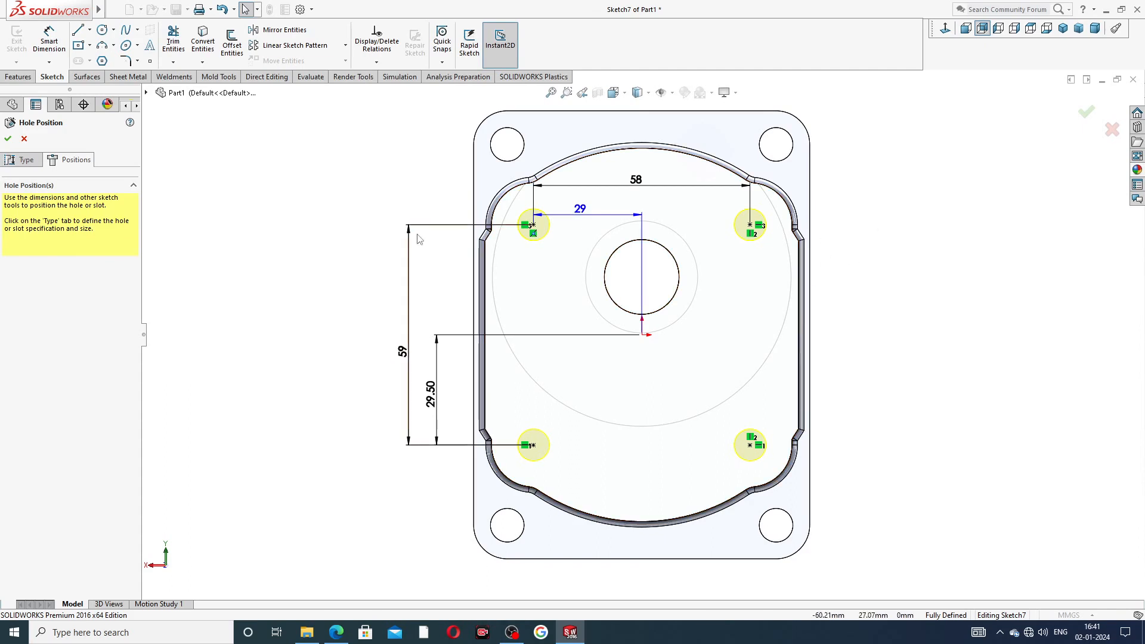
pyautogui.click(8, 139)
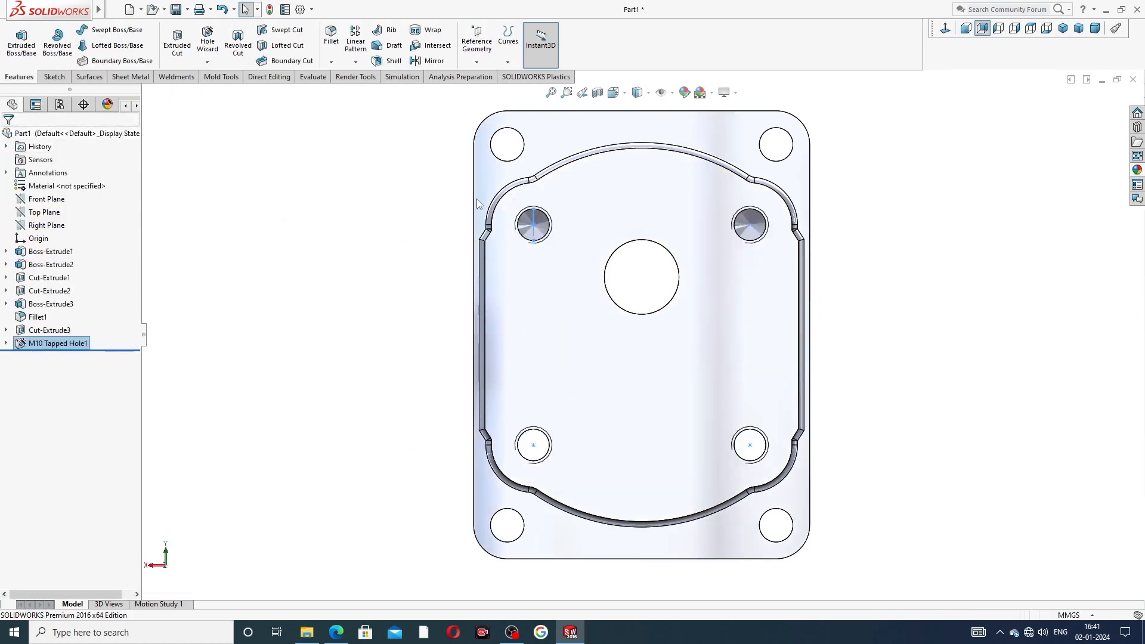
# - Enable shaded cosmetic threads in the document's detailing display filter and inspect the threads inside the tapped holes
pyautogui.moveTo(872, 245)
pyautogui.mouseDown(button='middle')
pyautogui.moveTo(762, 250)
pyautogui.moveTo(812, 273)
pyautogui.moveTo(849, 241)
pyautogui.moveTo(867, 253)
pyautogui.mouseUp(button='middle')
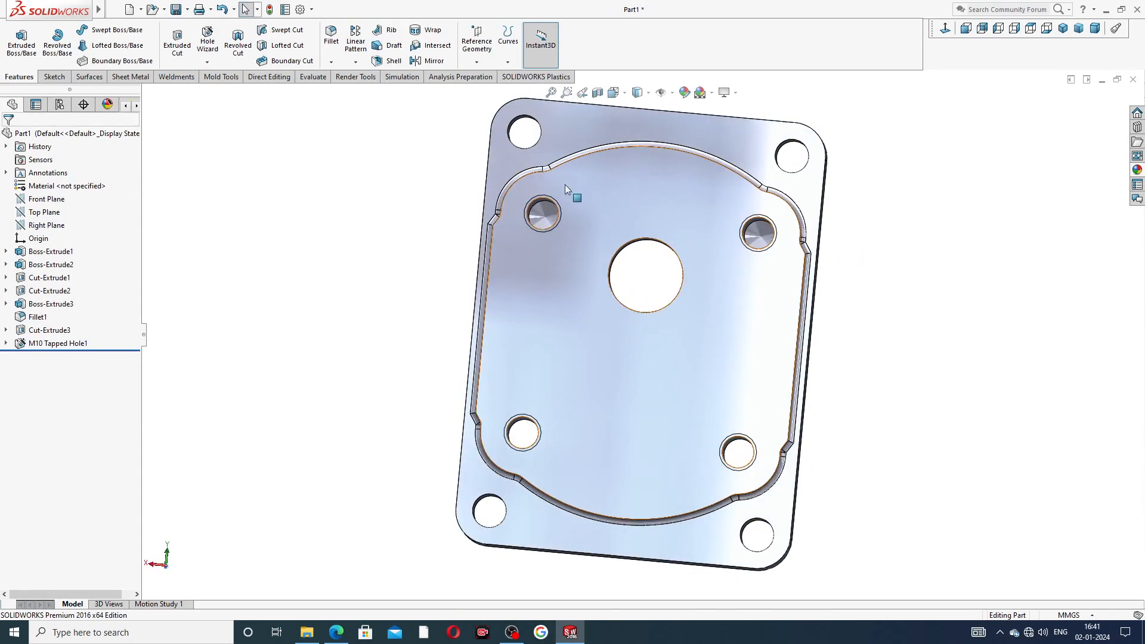
pyautogui.click(300, 10)
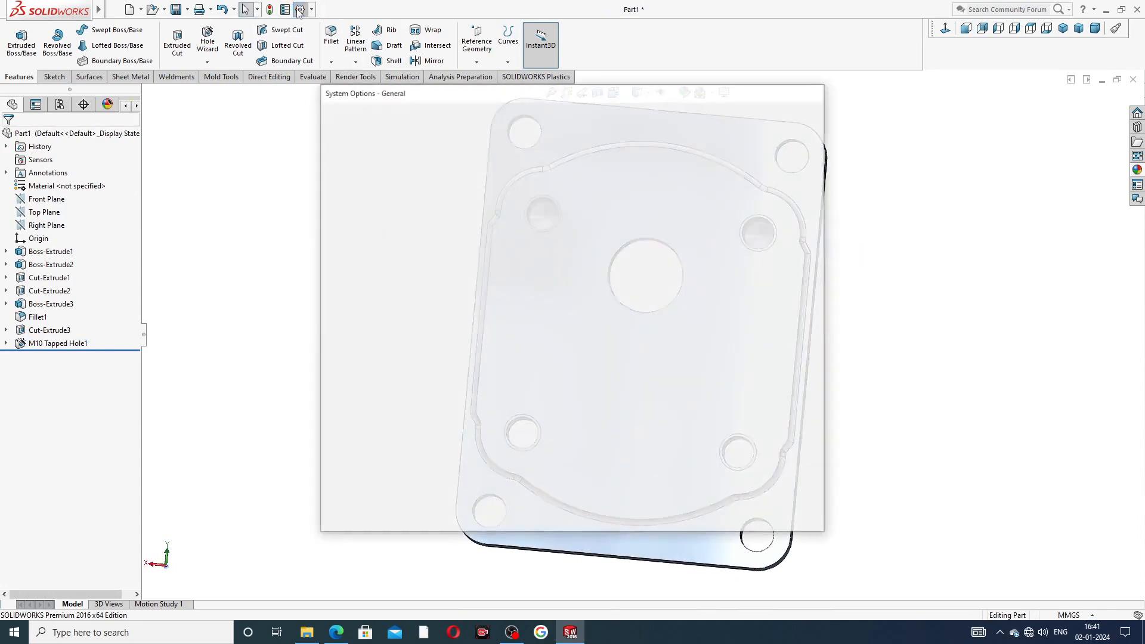
pyautogui.click(424, 116)
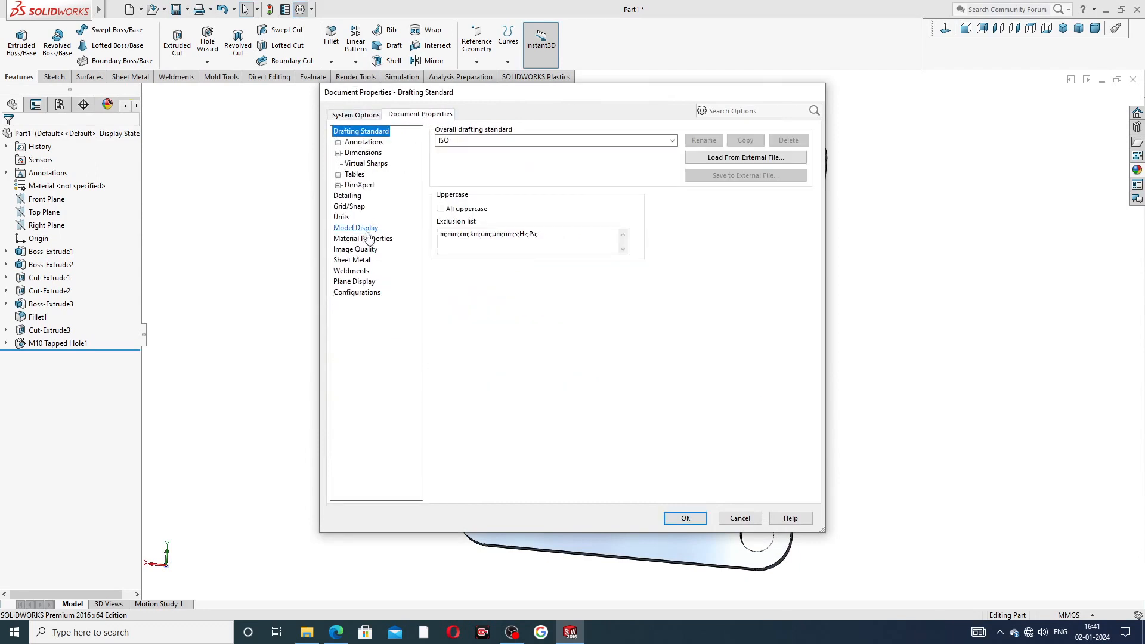
pyautogui.click(376, 250)
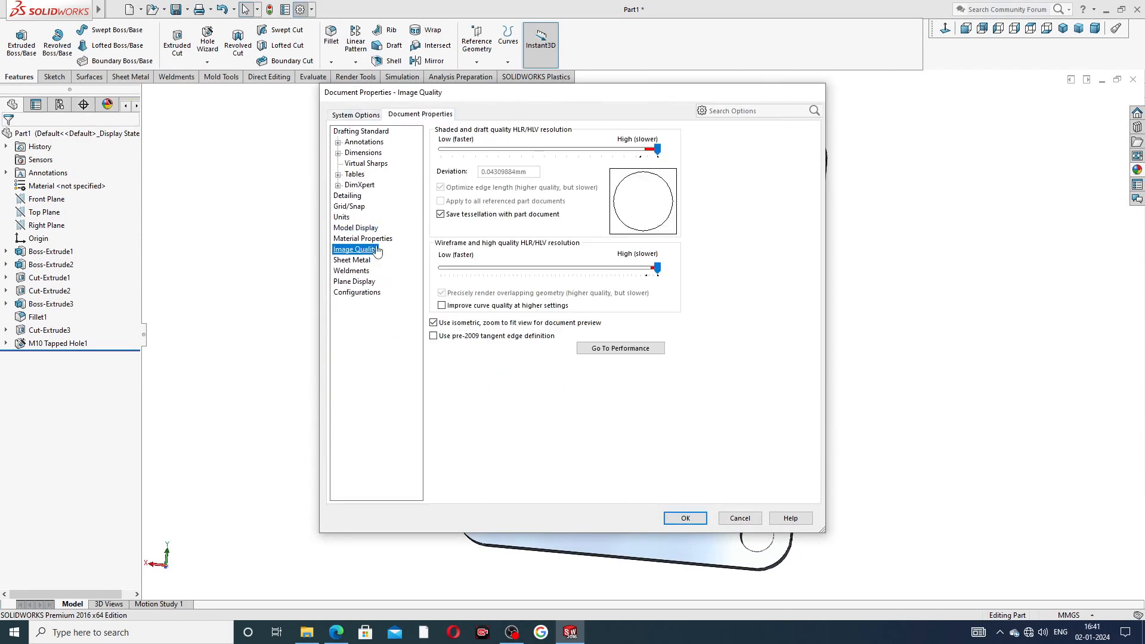
pyautogui.click(347, 197)
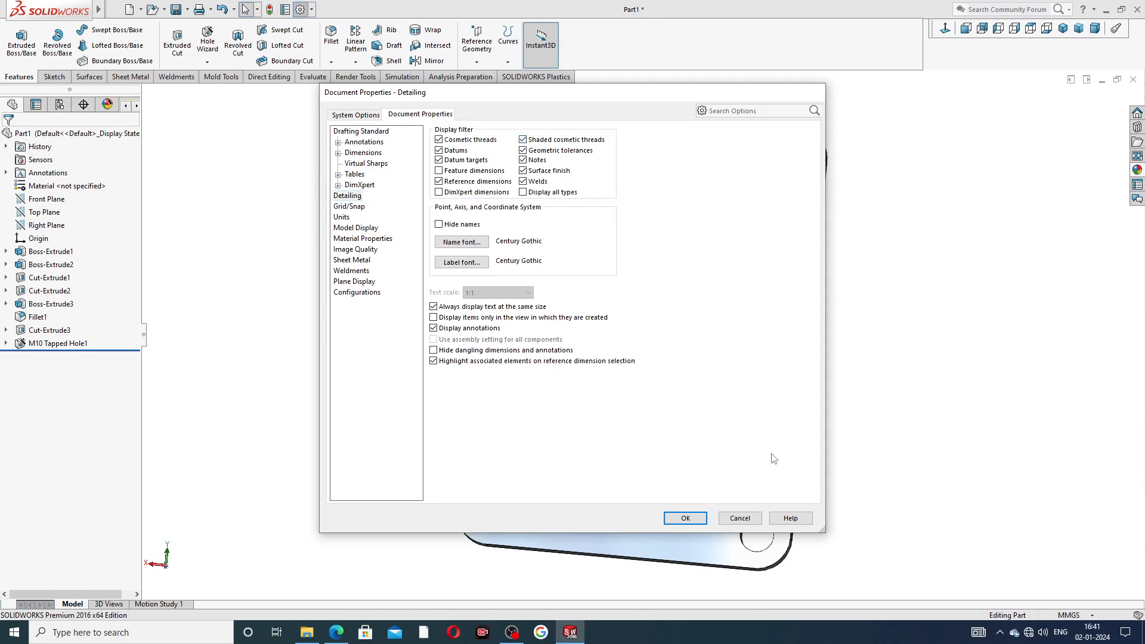
pyautogui.click(702, 519)
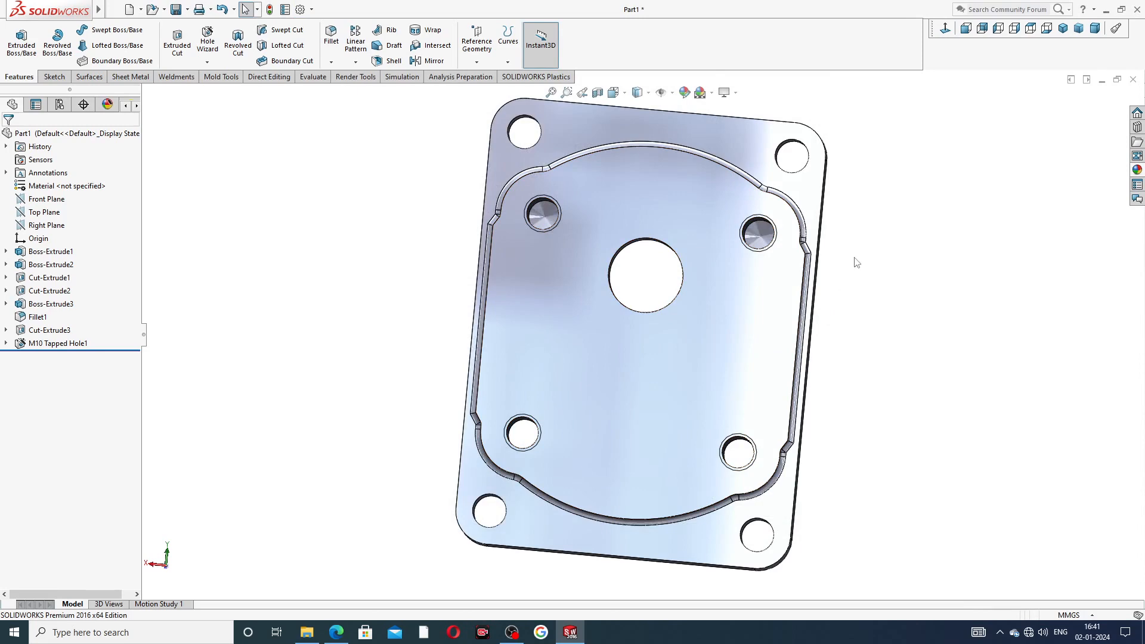
pyautogui.moveTo(799, 244); pyautogui.dragTo(735, 250, button='middle')
pyautogui.scroll(-7, 692, 251)
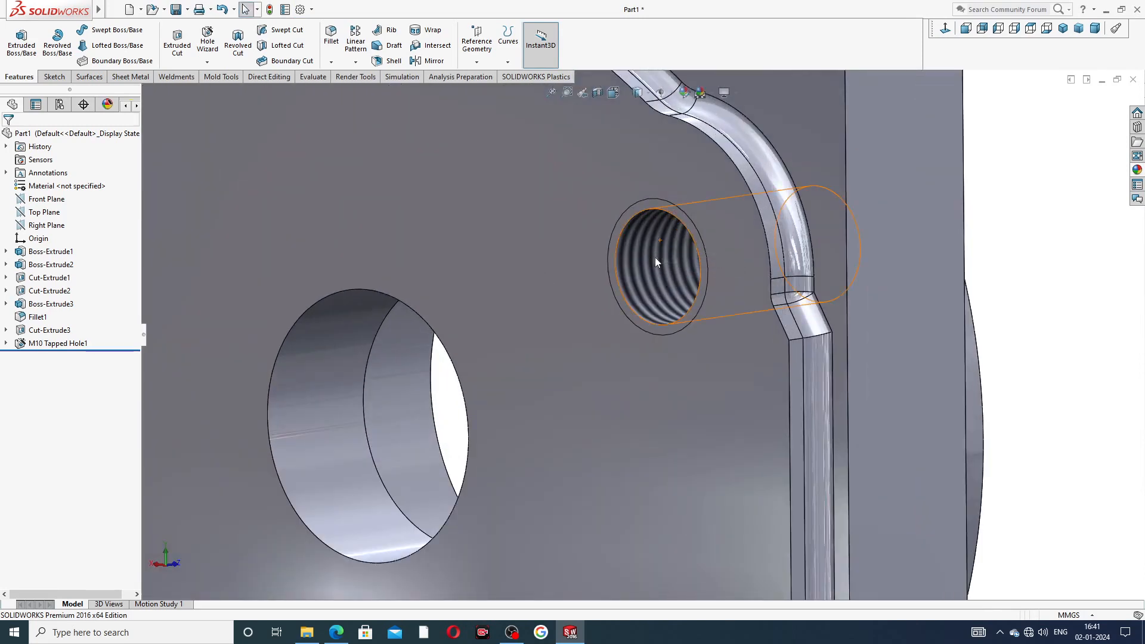
pyautogui.scroll(7, 656, 258)
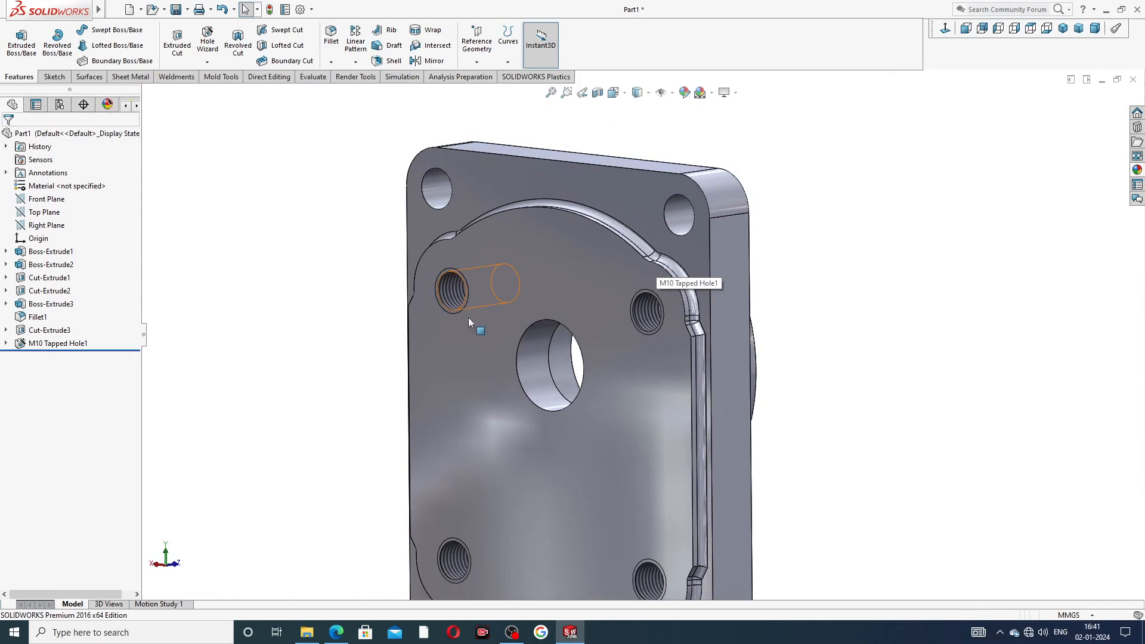
# - Examine the threads in the M10 tapped holes and inspect the plate's rear and front faces
pyautogui.moveTo(469, 322)
pyautogui.mouseDown(button='middle')
pyautogui.moveTo(614, 322)
pyautogui.moveTo(645, 403)
pyautogui.mouseUp(button='middle')
pyautogui.scroll(2, 614, 457)
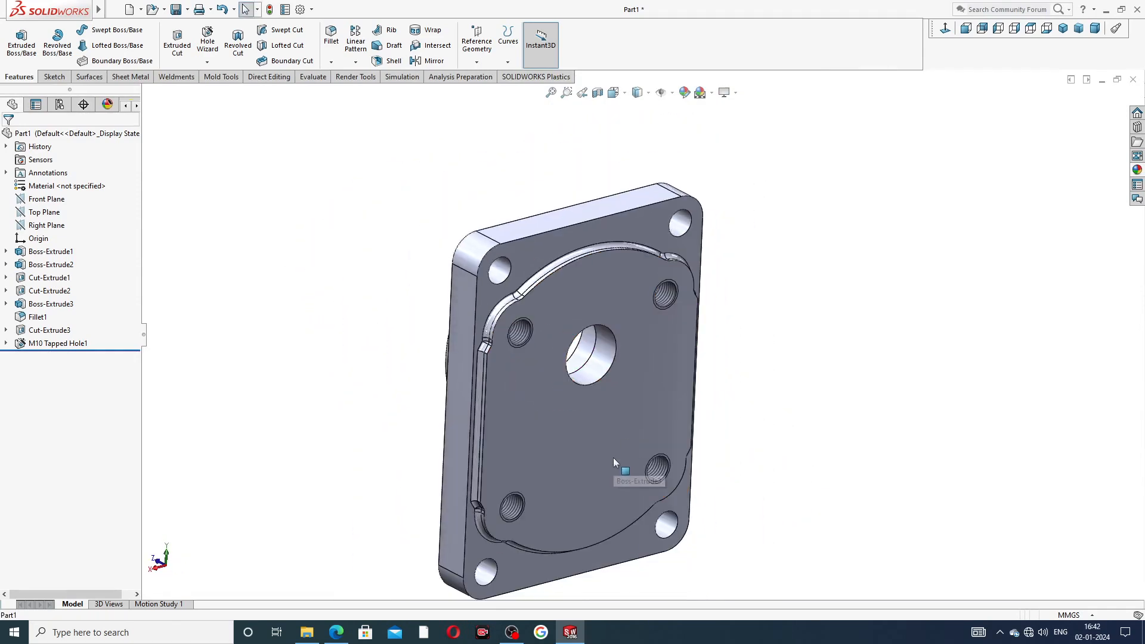
pyautogui.scroll(-10, 567, 464)
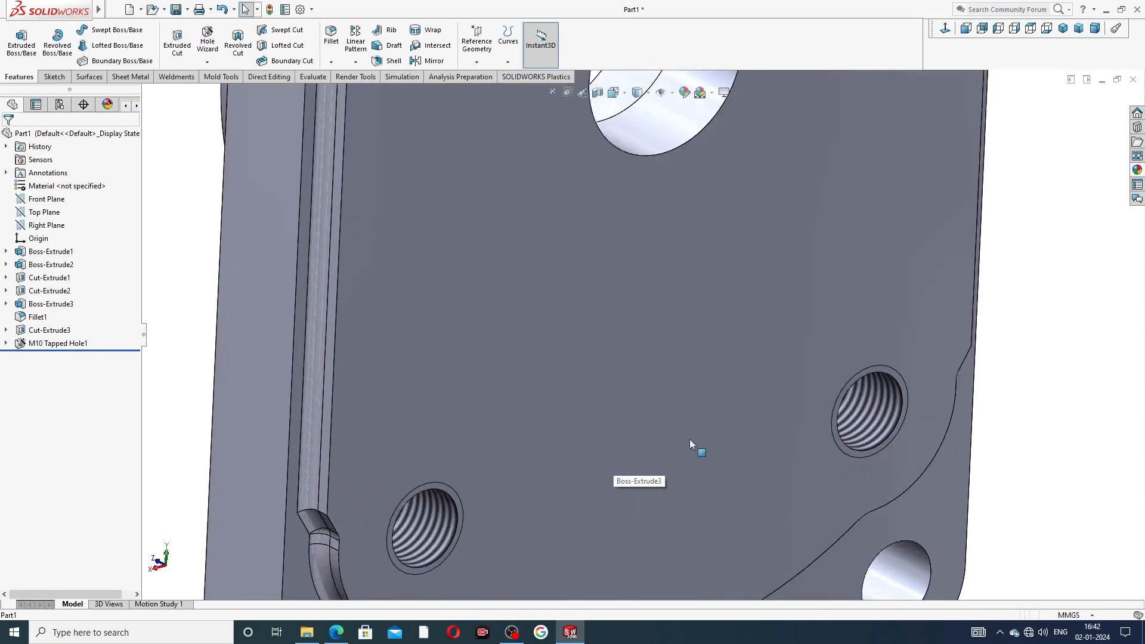
pyautogui.click(882, 393)
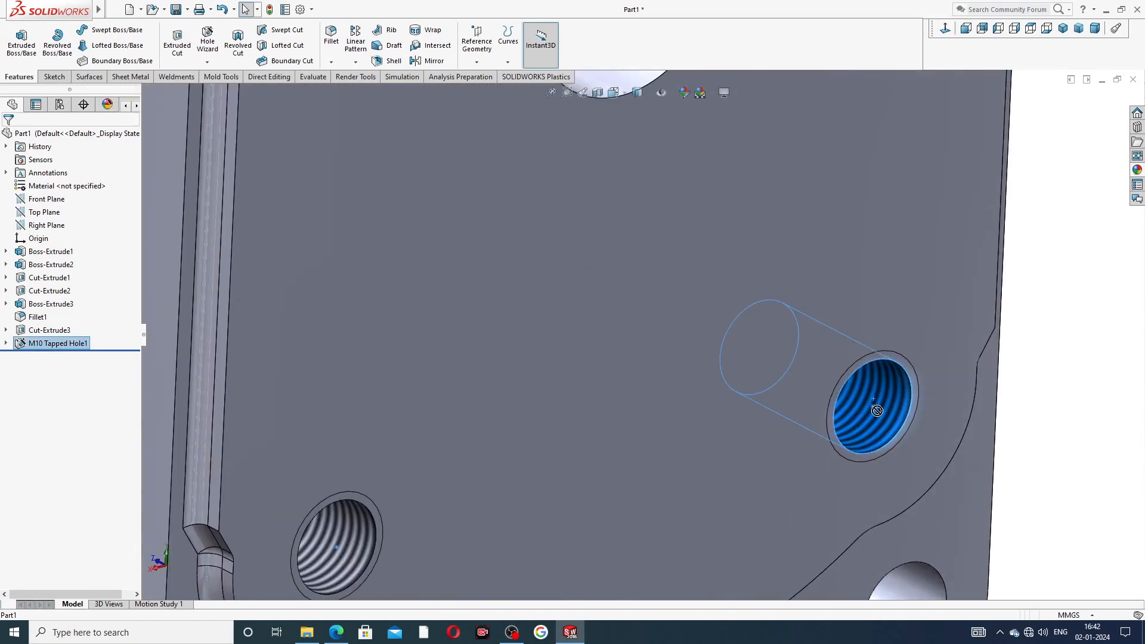
pyautogui.click(986, 354)
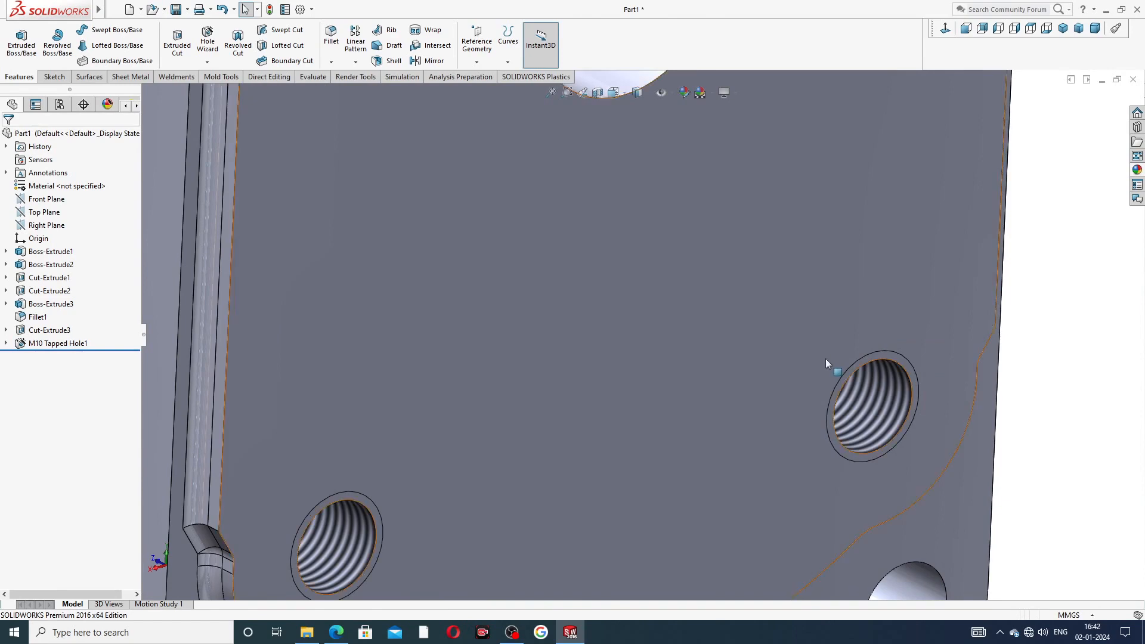
pyautogui.scroll(5, 834, 365)
pyautogui.moveTo(622, 317); pyautogui.dragTo(596, 309, button='middle')
pyautogui.scroll(6, 624, 255)
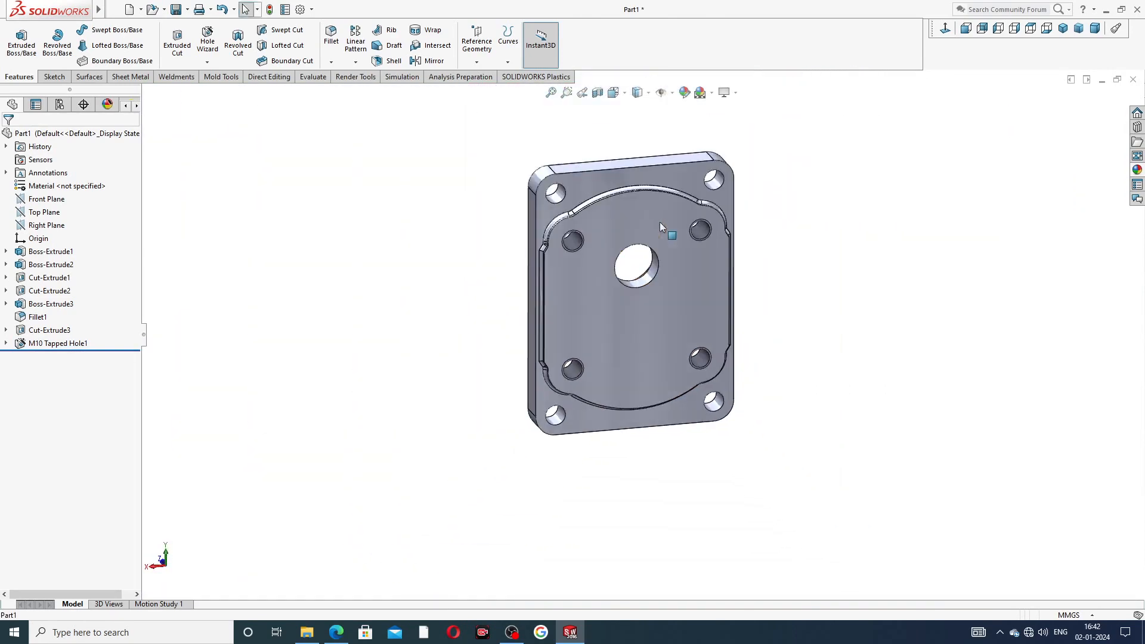
pyautogui.moveTo(671, 298); pyautogui.dragTo(719, 283, button='middle')
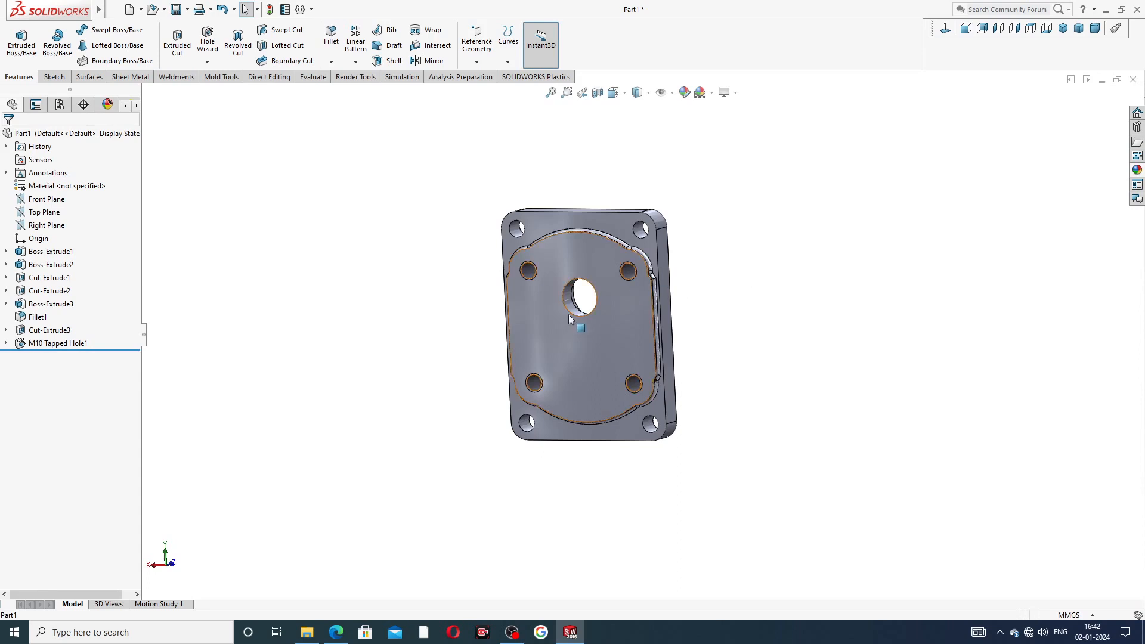
pyautogui.moveTo(568, 314); pyautogui.dragTo(839, 337, button='middle')
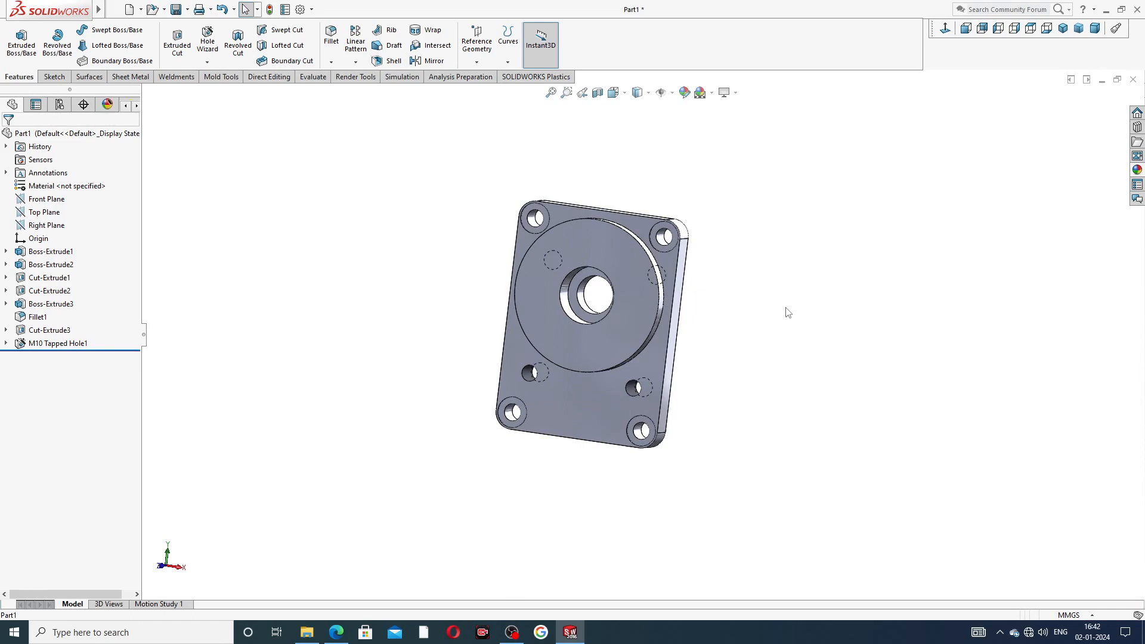
# - Start a sketch on the Right Plane, view it face-on, and set the display style to Hidden Lines Visible
pyautogui.click(52, 225)
pyautogui.click(65, 216)
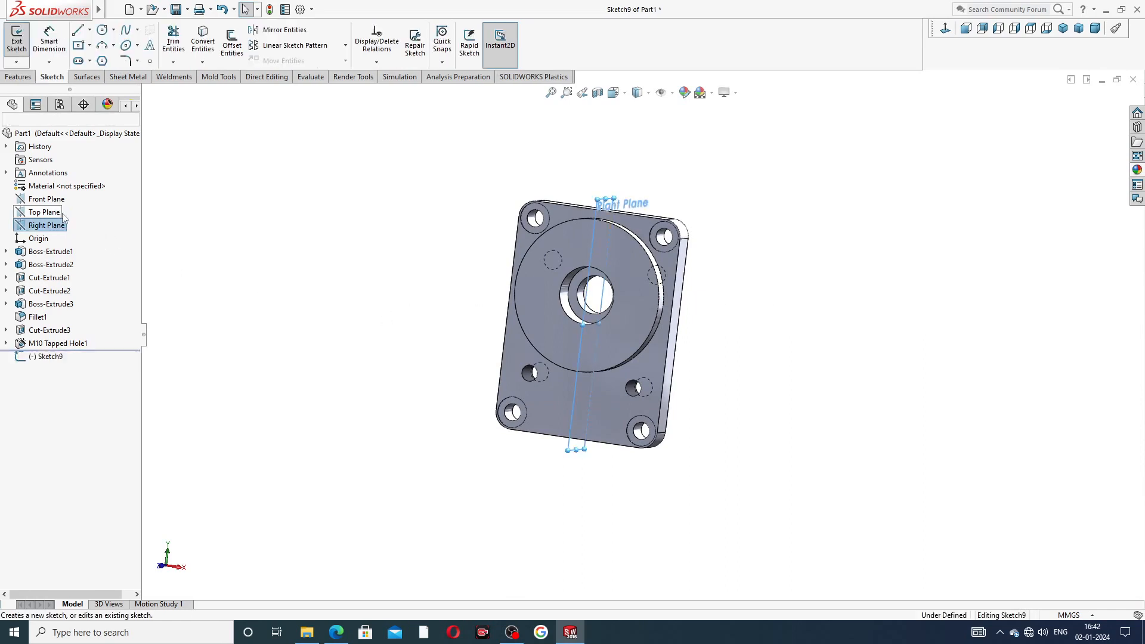
pyautogui.click(946, 28)
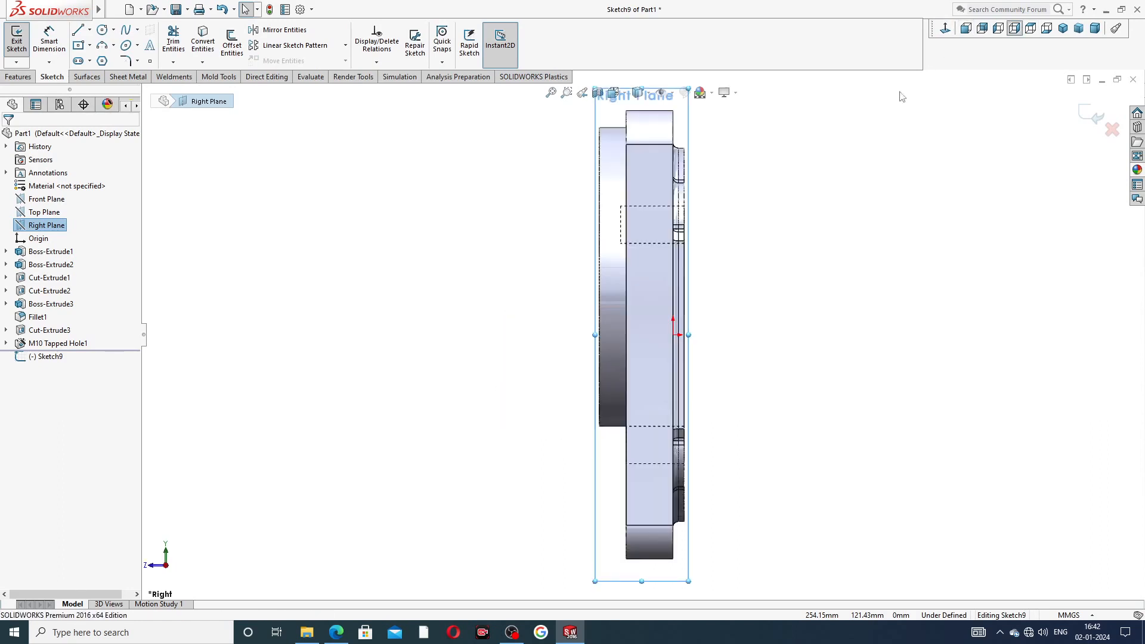
pyautogui.click(649, 95)
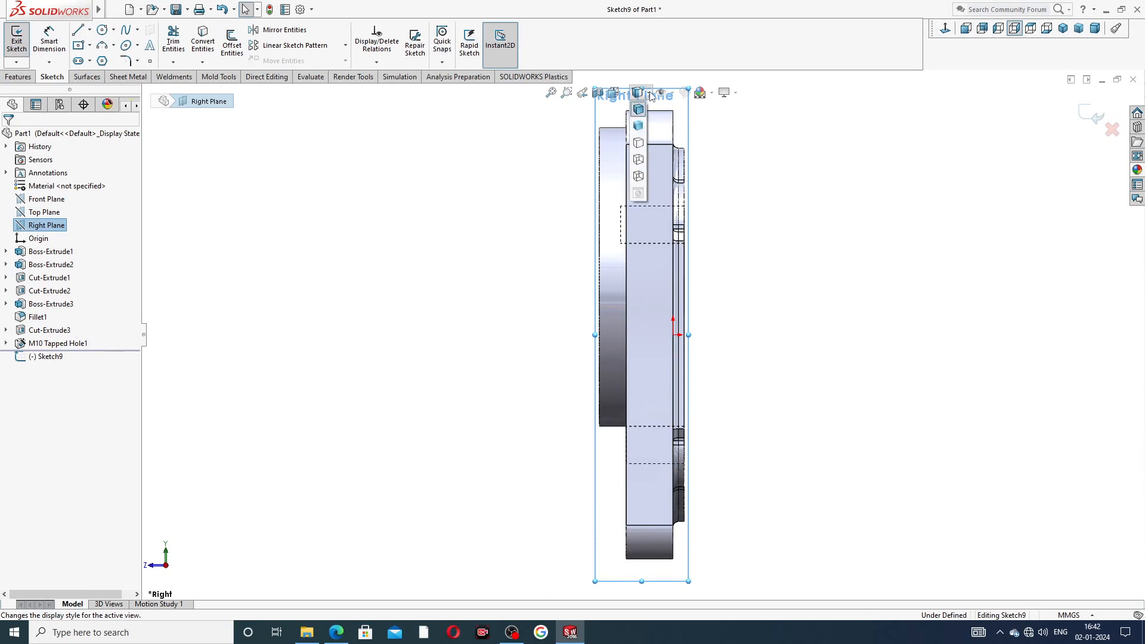
pyautogui.click(638, 160)
# - Sketch a center rectangle about 1.6 mm wide, centred on the upper hidden edge of the large bore near the boss's front face
pyautogui.scroll(-3, 636, 225)
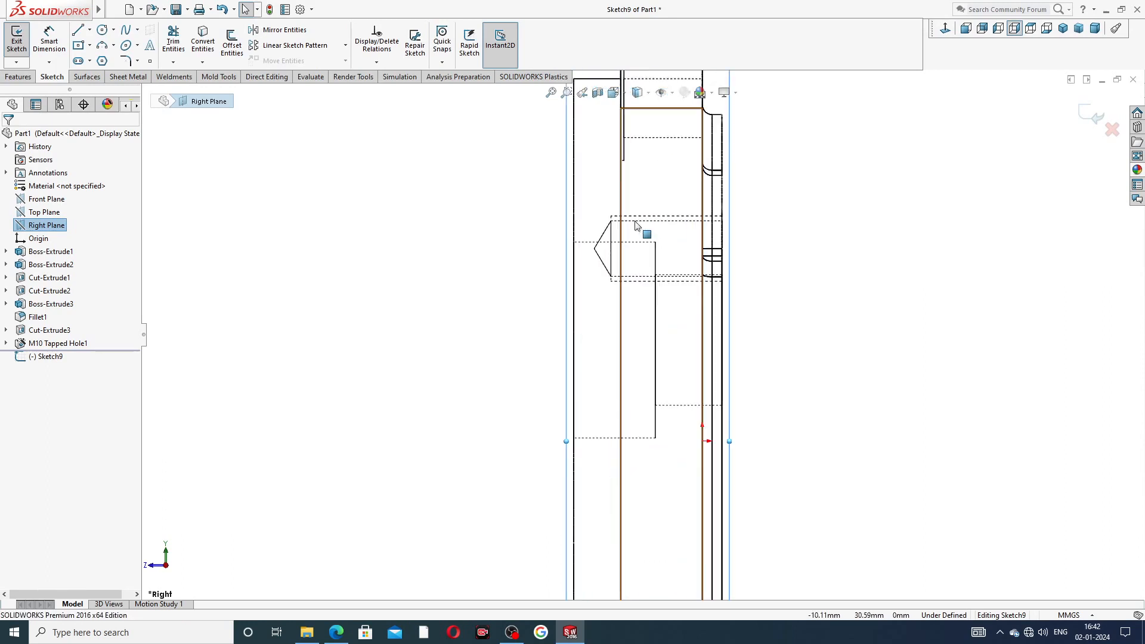
pyautogui.scroll(-5, 558, 256)
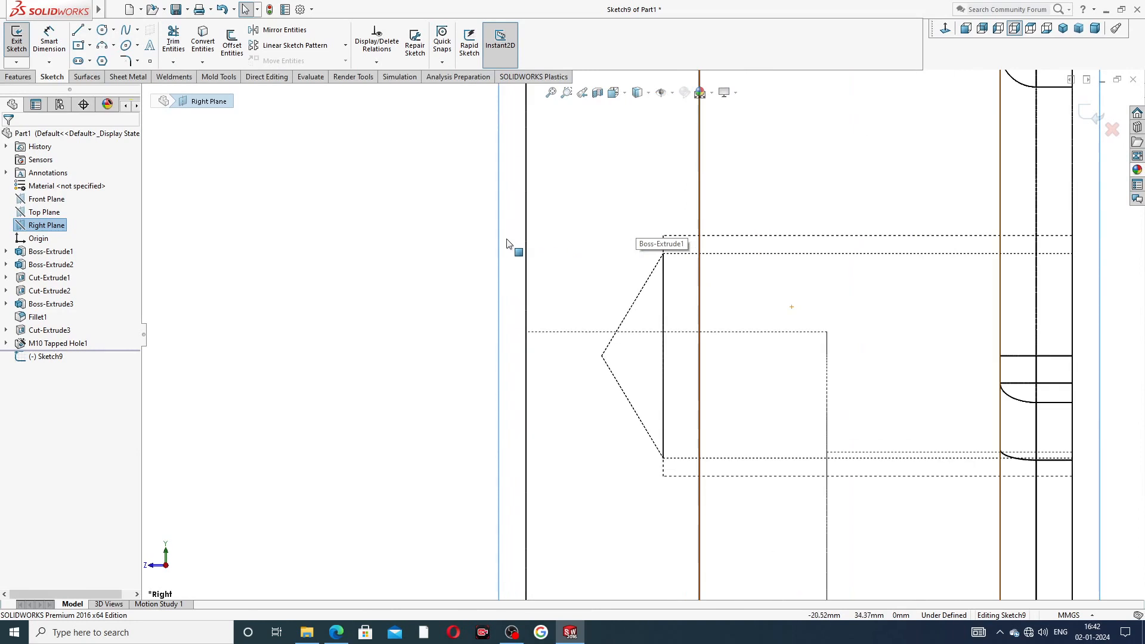
pyautogui.click(89, 46)
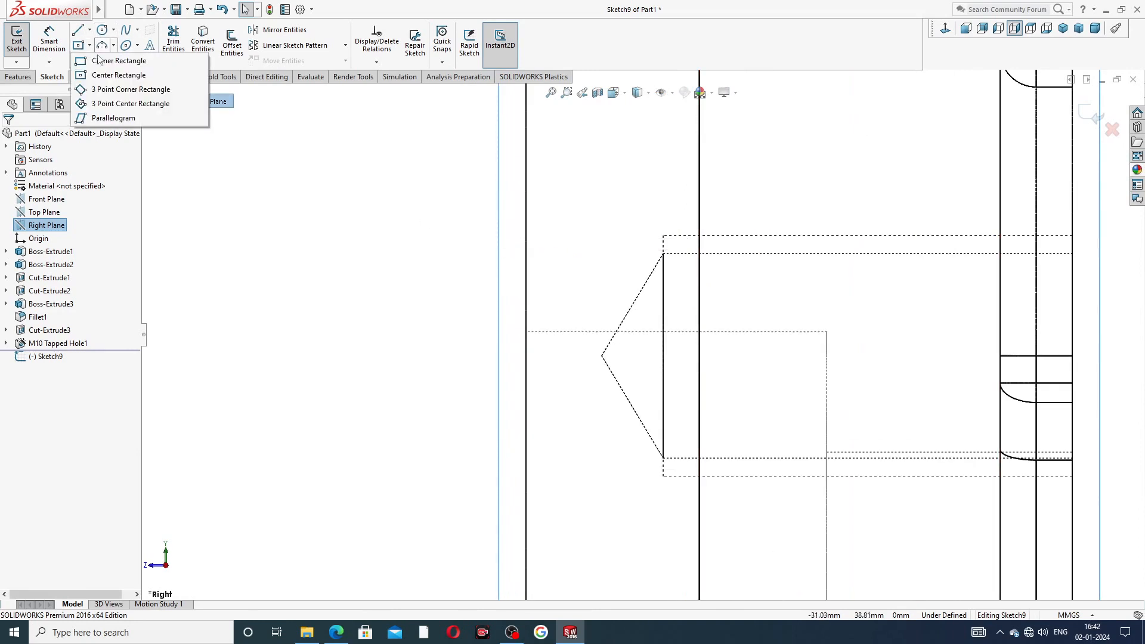
pyautogui.click(108, 77)
pyautogui.scroll(-3, 623, 331)
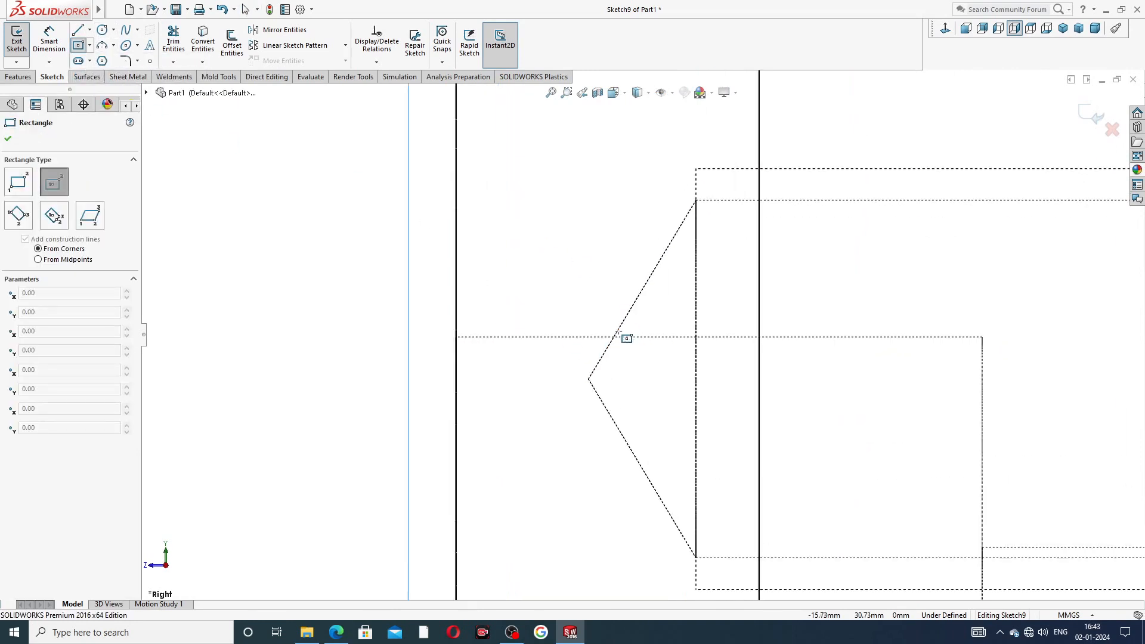
pyautogui.click(521, 337)
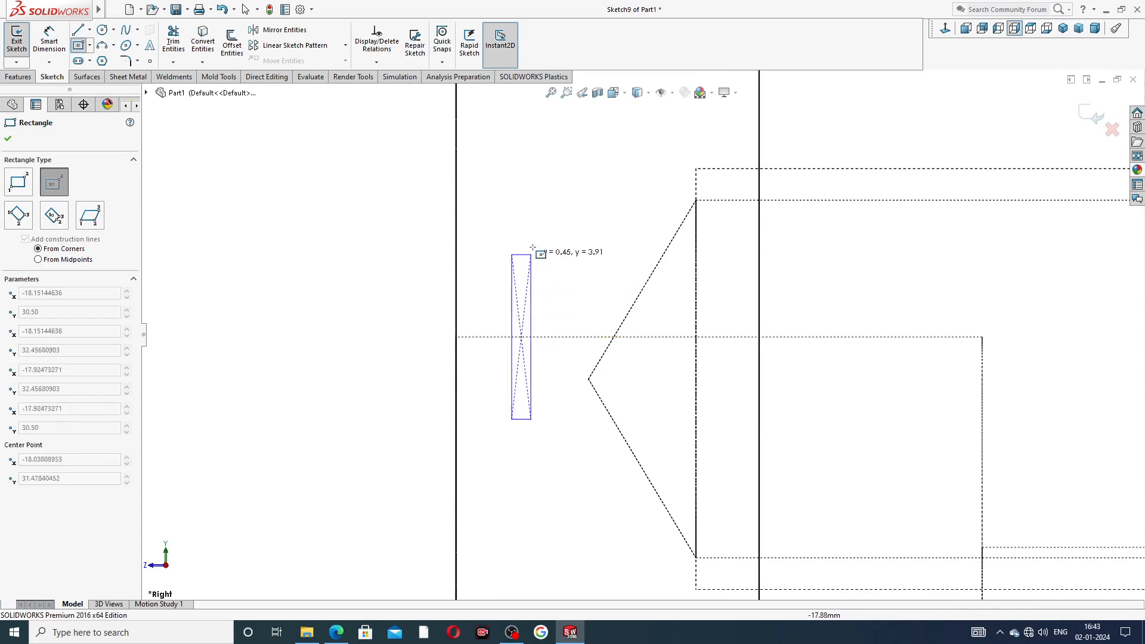
pyautogui.click(555, 218)
pyautogui.rightClick(588, 199)
pyautogui.click(608, 210)
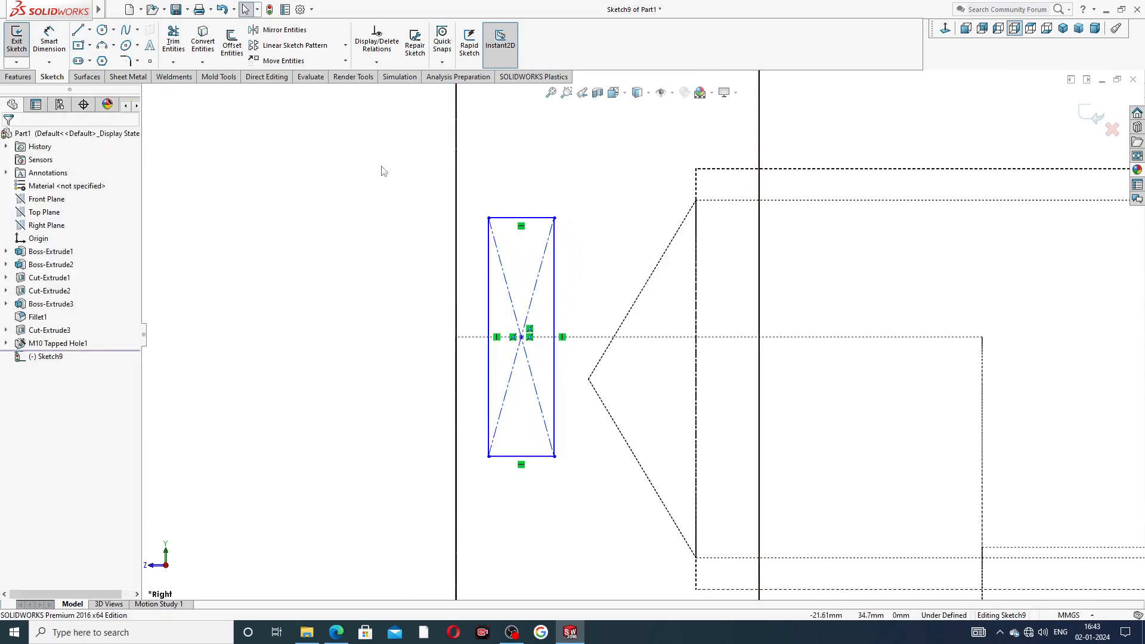
# - Dimension the rectangle's horizontal side and set its width to 2 mm
pyautogui.click(49, 41)
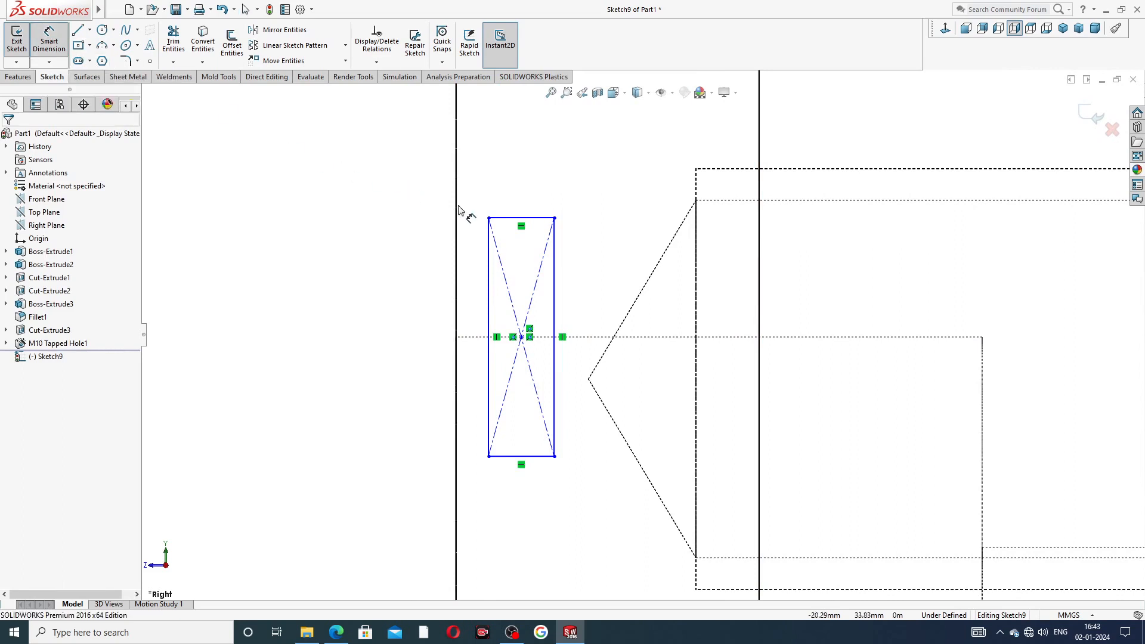
pyautogui.click(541, 219)
pyautogui.click(523, 196)
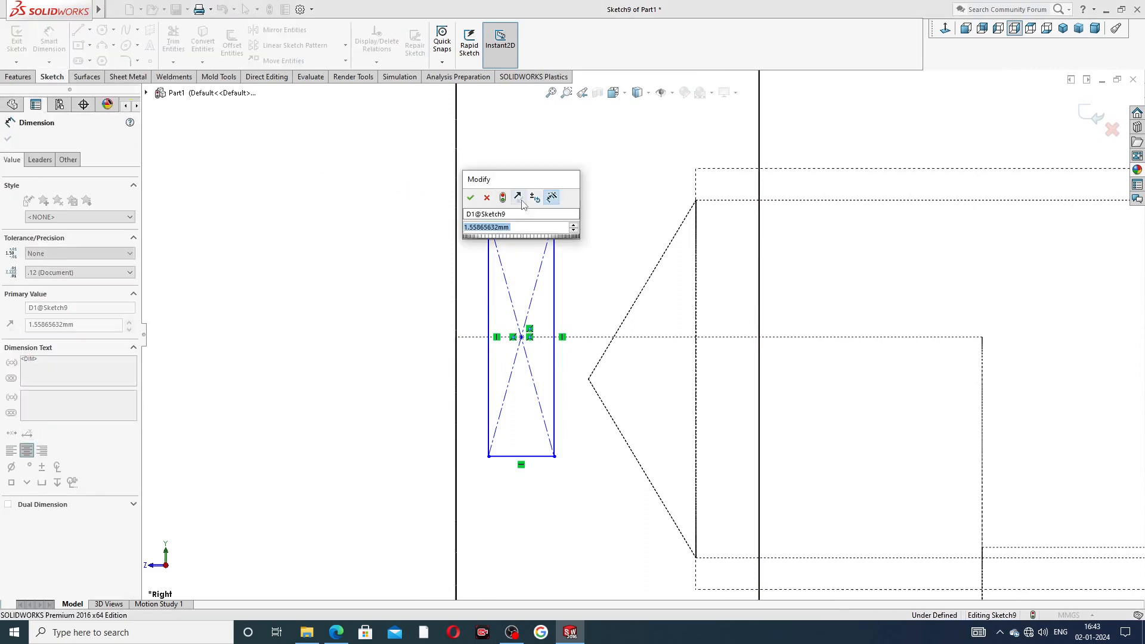
pyautogui.write('2')
pyautogui.press('Return')
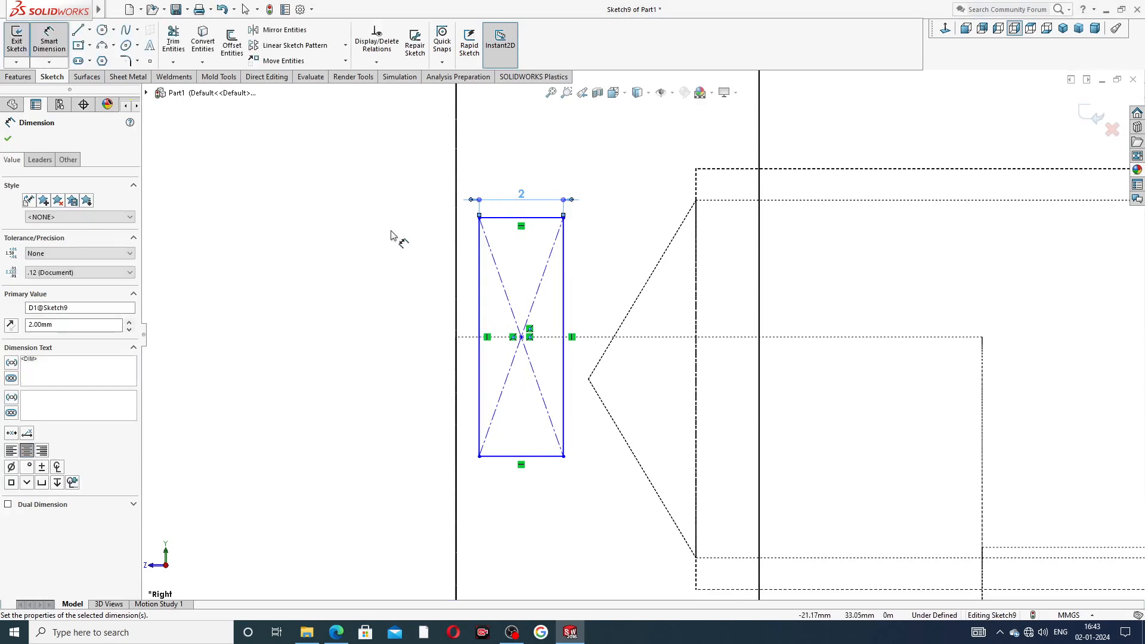
# - Dimension the distance from the rectangle's upper edge to its centre point and set it to 2.5 mm
pyautogui.click(508, 218)
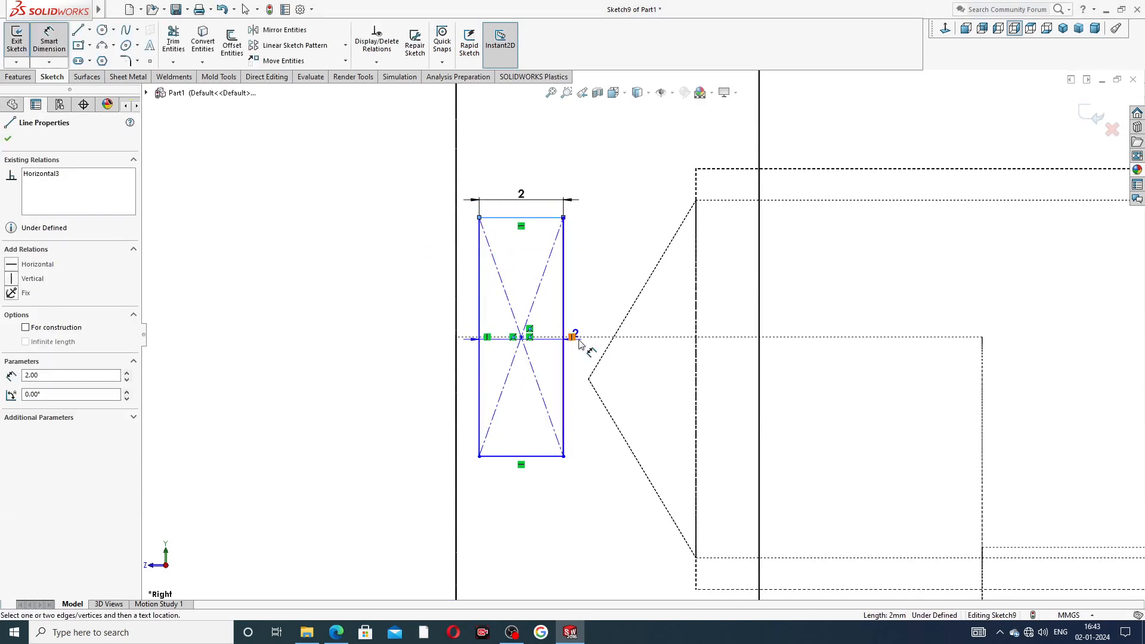
pyautogui.scroll(-5, 525, 343)
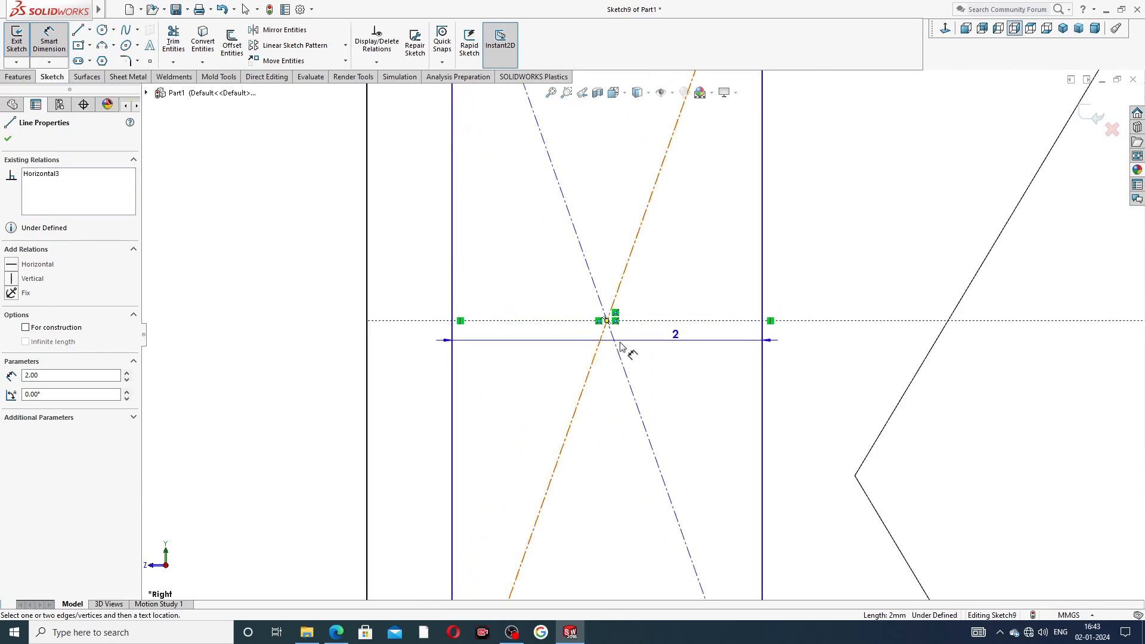
pyautogui.click(614, 322)
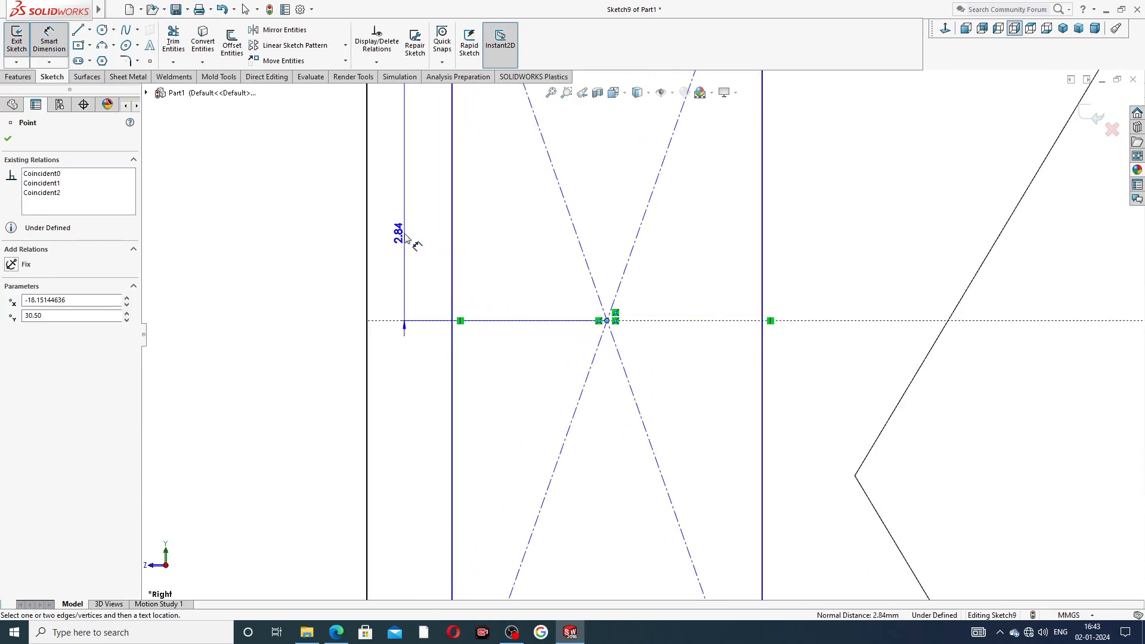
pyautogui.press('z')
pyautogui.click(423, 216)
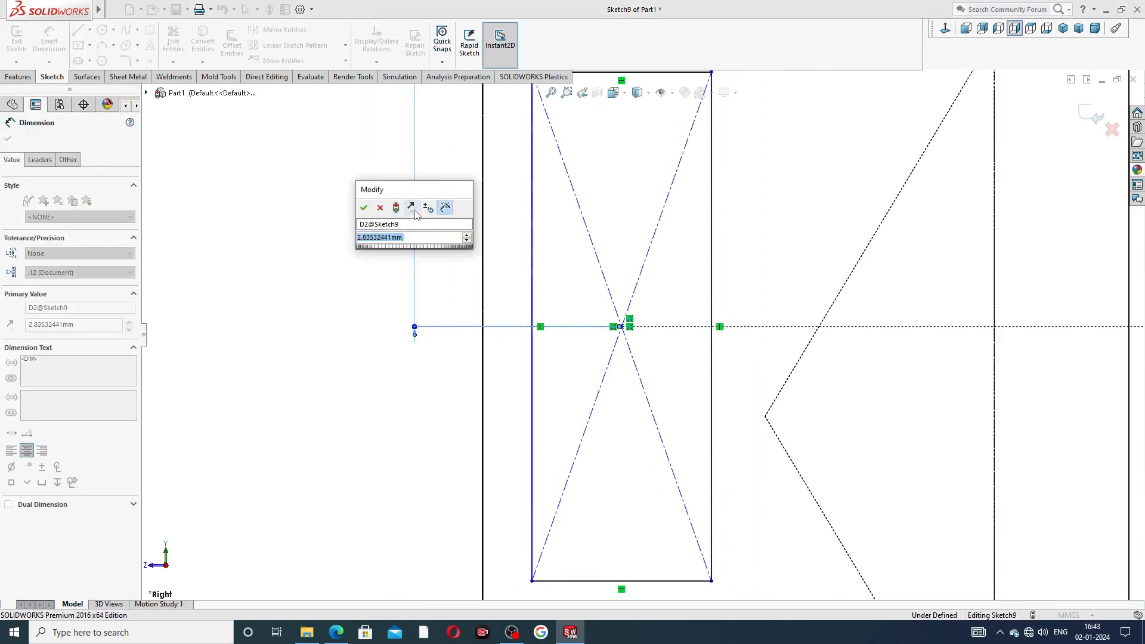
pyautogui.write('6.5')
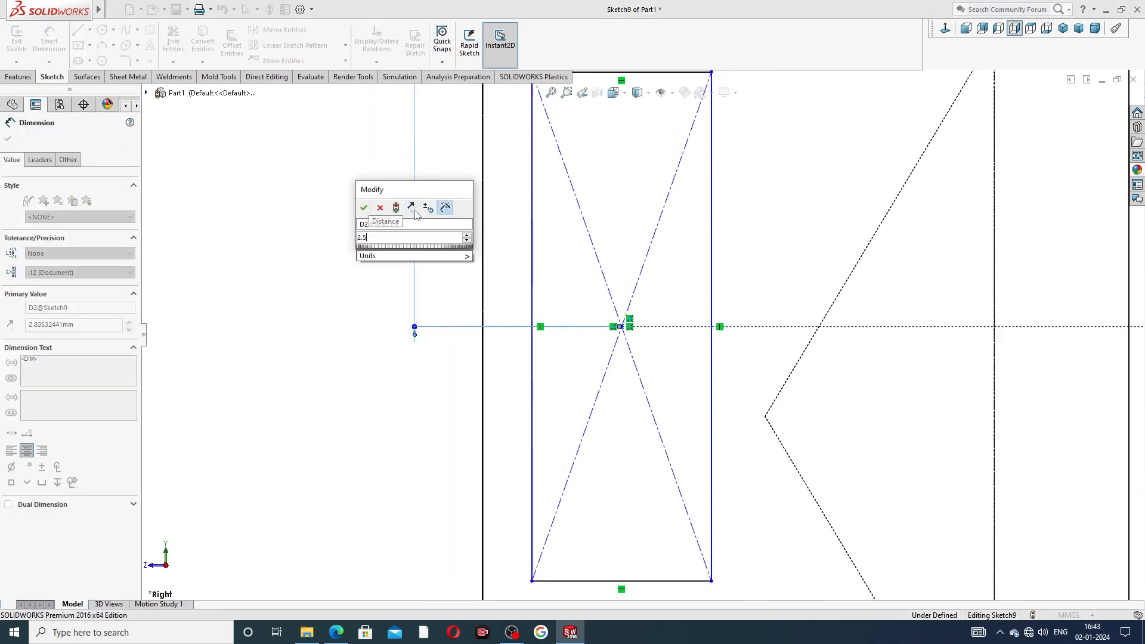
pyautogui.press('Return')
pyautogui.click(343, 226)
# - Dimension the gap between the boss's front face edge and the rectangle's nearer vertical side as 3 mm
pyautogui.scroll(3, 613, 199)
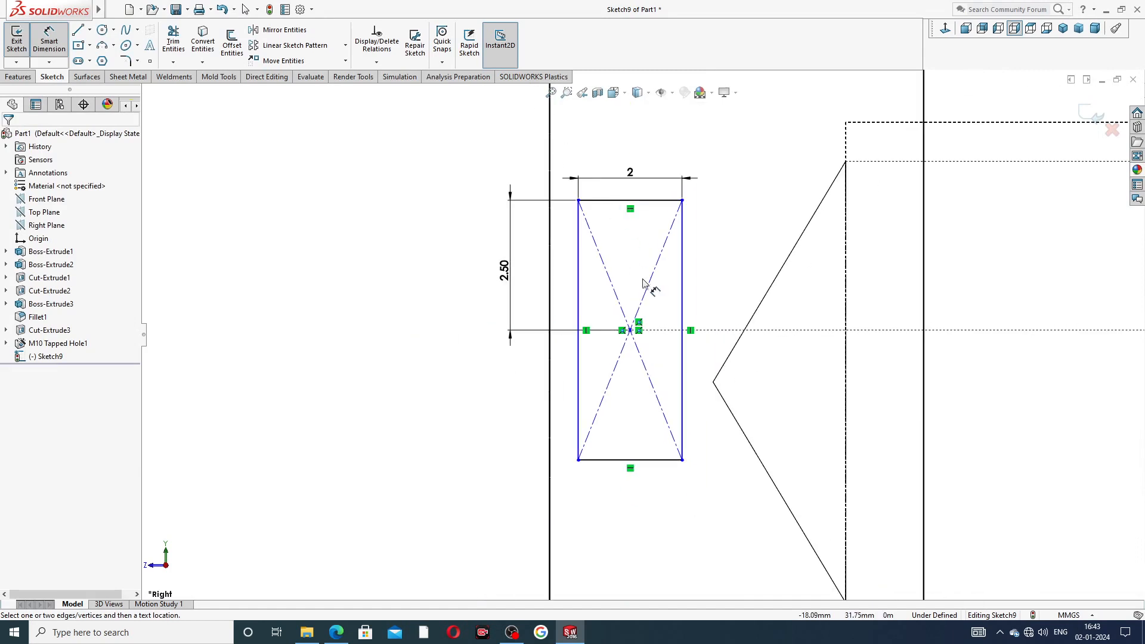
pyautogui.click(550, 407)
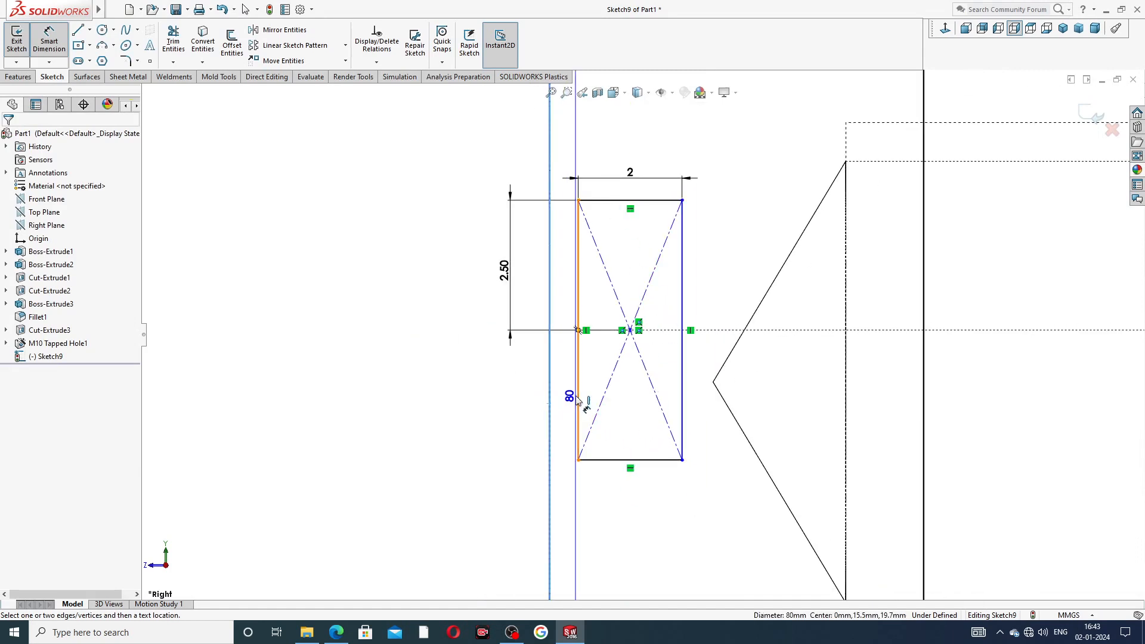
pyautogui.click(579, 399)
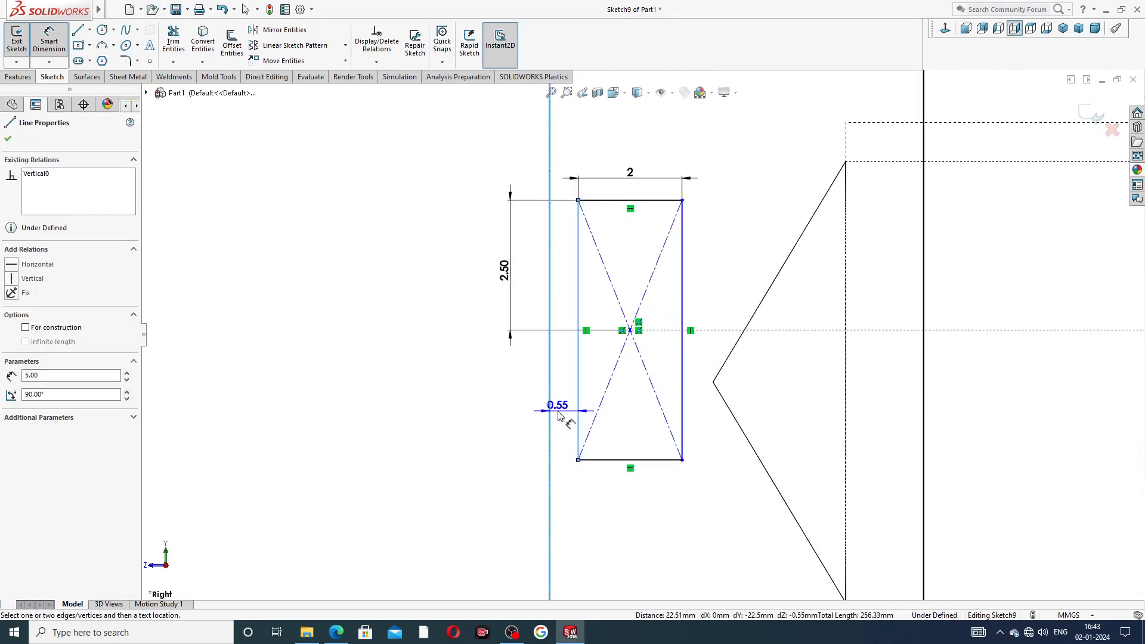
pyautogui.click(559, 416)
pyautogui.write('3')
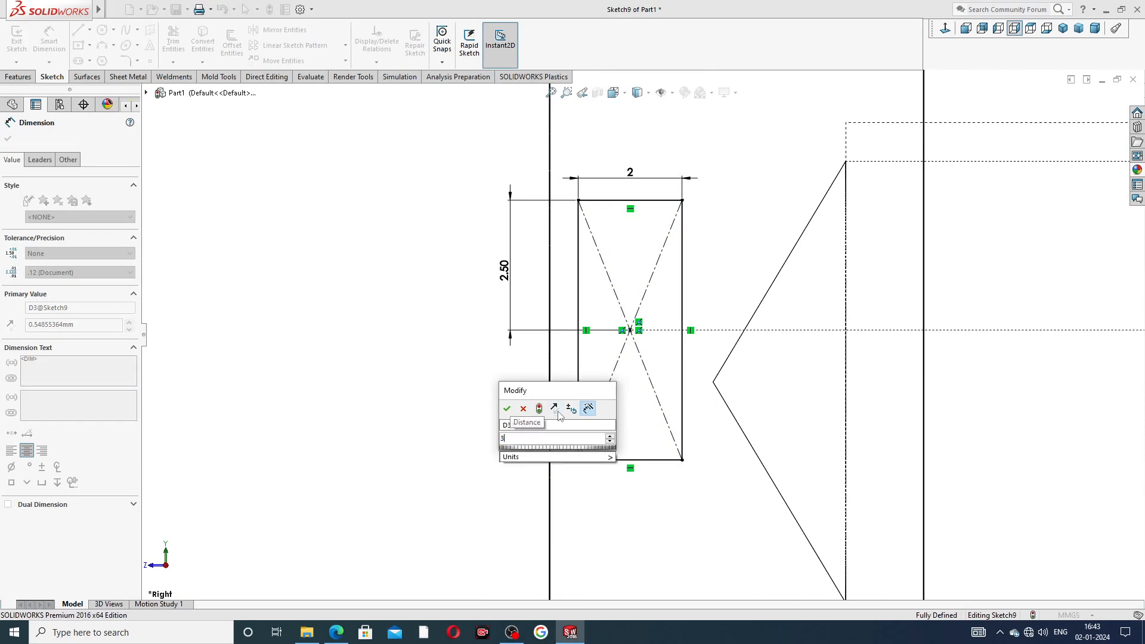
pyautogui.press('Return')
# - Move the 2, 2.50 and 3 mm dimensions farther away from the rectangle and leave Smart Dimension
pyautogui.scroll(3, 843, 320)
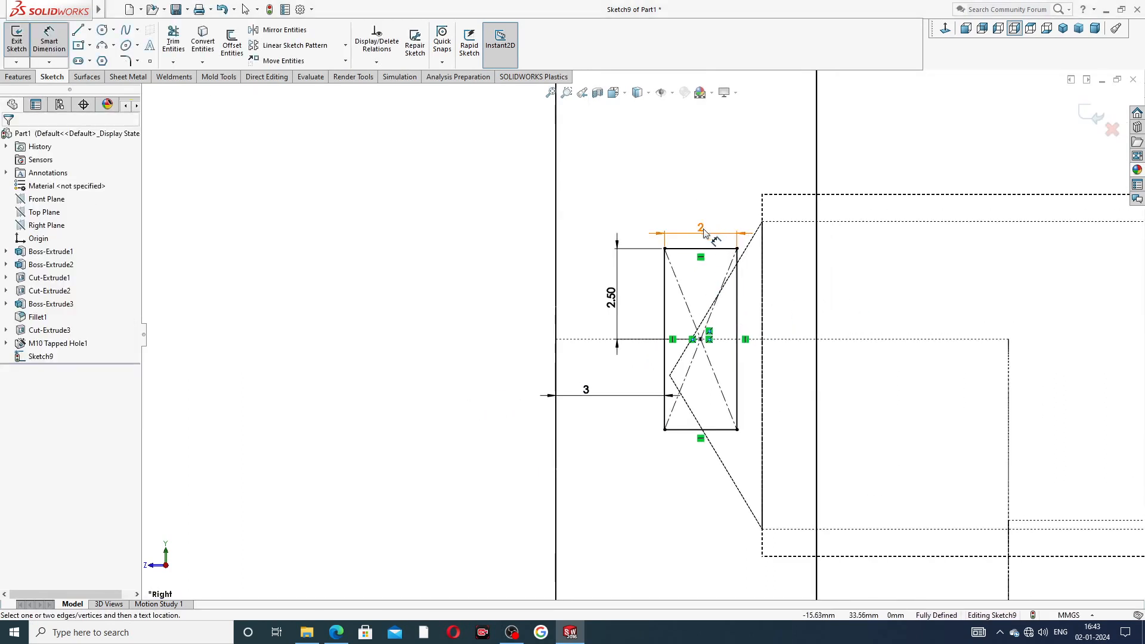
pyautogui.moveTo(702, 229); pyautogui.dragTo(699, 209)
pyautogui.moveTo(608, 299); pyautogui.dragTo(600, 296)
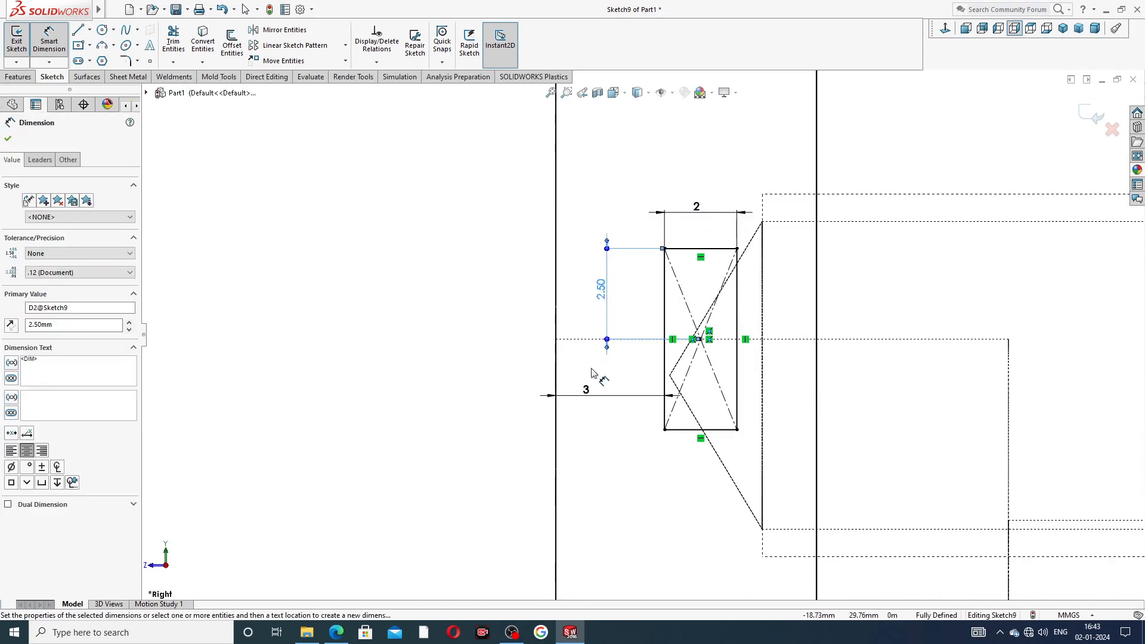
pyautogui.moveTo(587, 391); pyautogui.dragTo(592, 441)
pyautogui.click(469, 400)
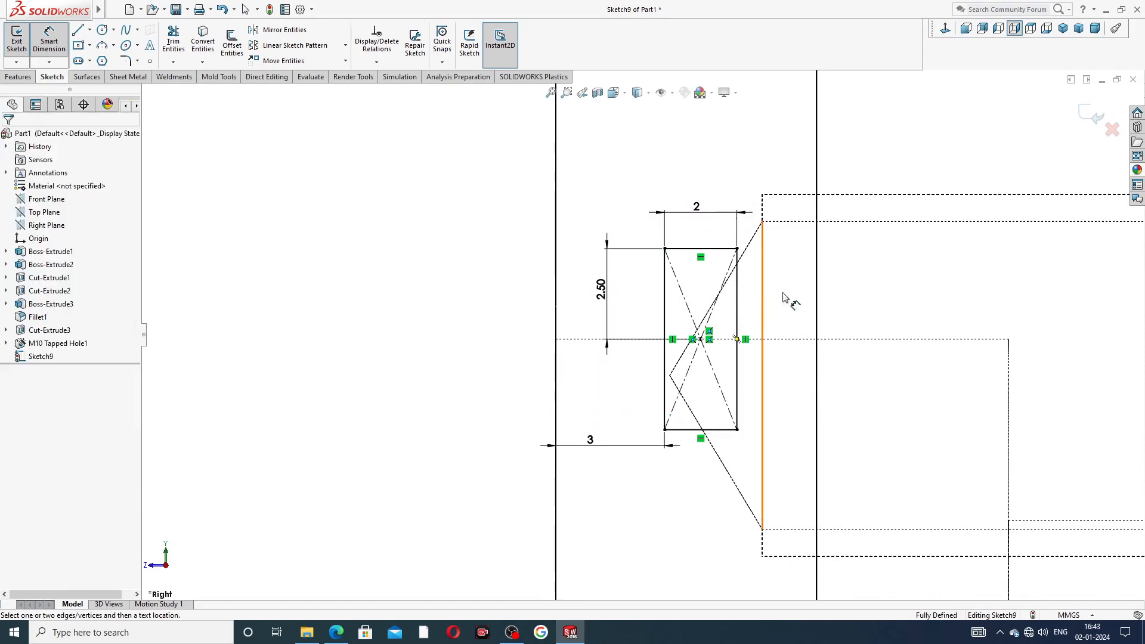
pyautogui.scroll(6, 865, 256)
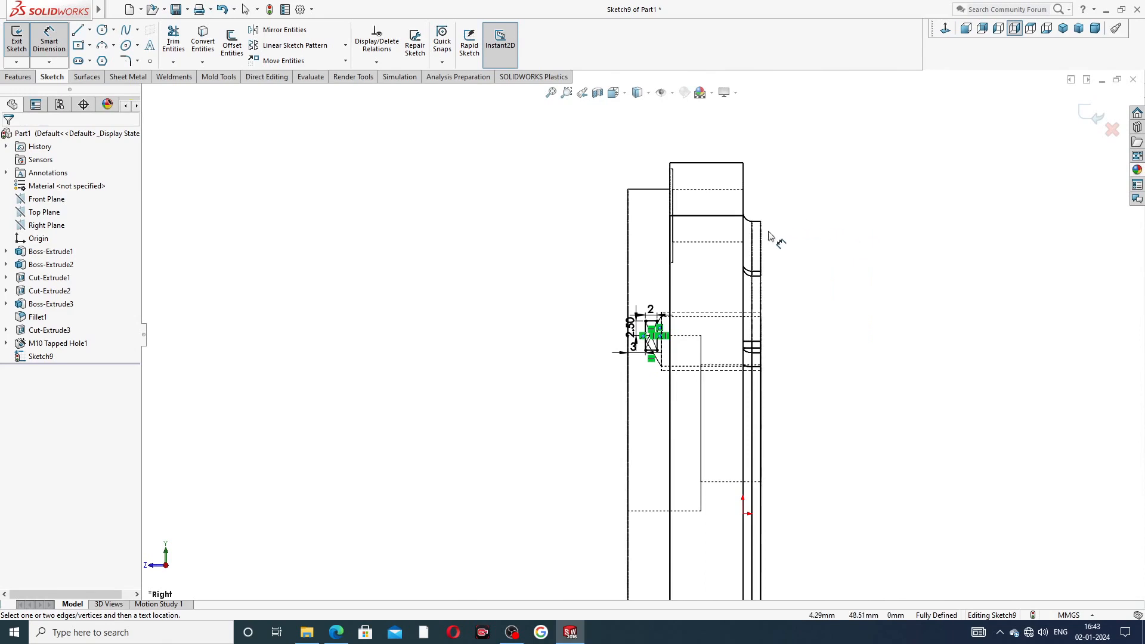
pyautogui.rightClick(789, 209)
pyautogui.click(800, 177)
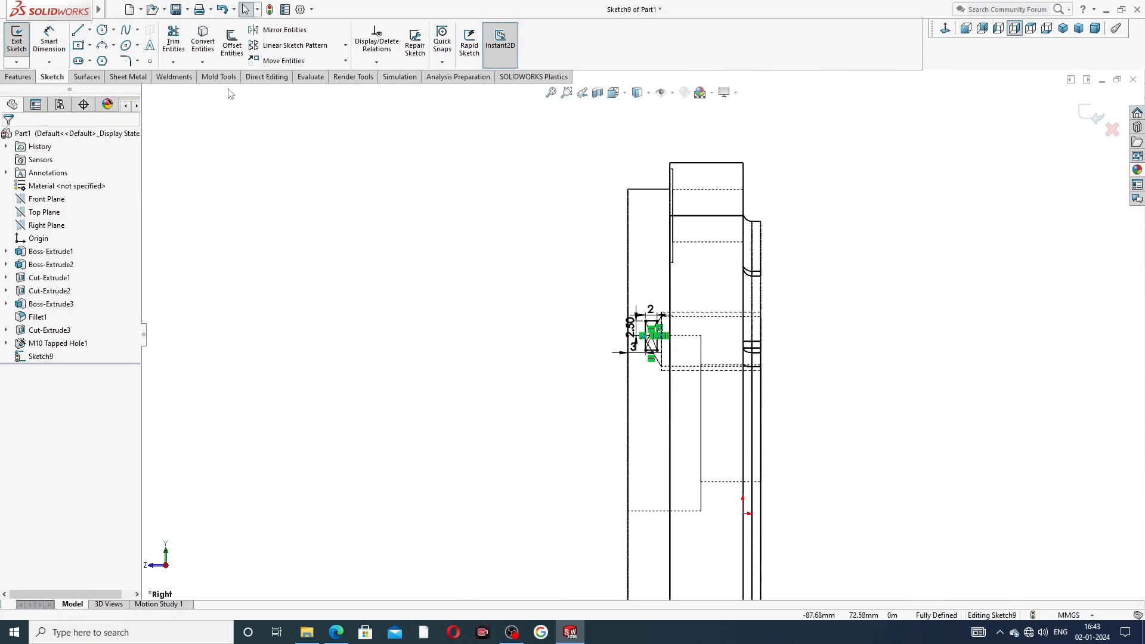
# - Draw a horizontal centerline about 22.5 mm long from the midpoint of the bore's step edge out past the boss's front face
pyautogui.click(90, 31)
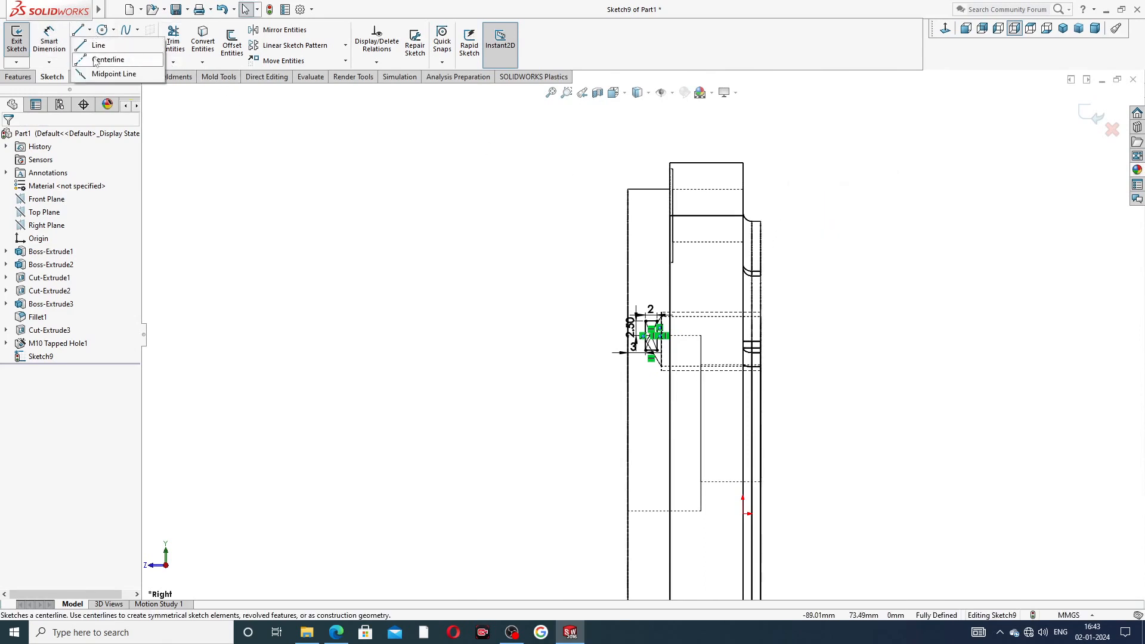
pyautogui.click(100, 60)
pyautogui.scroll(-2, 699, 440)
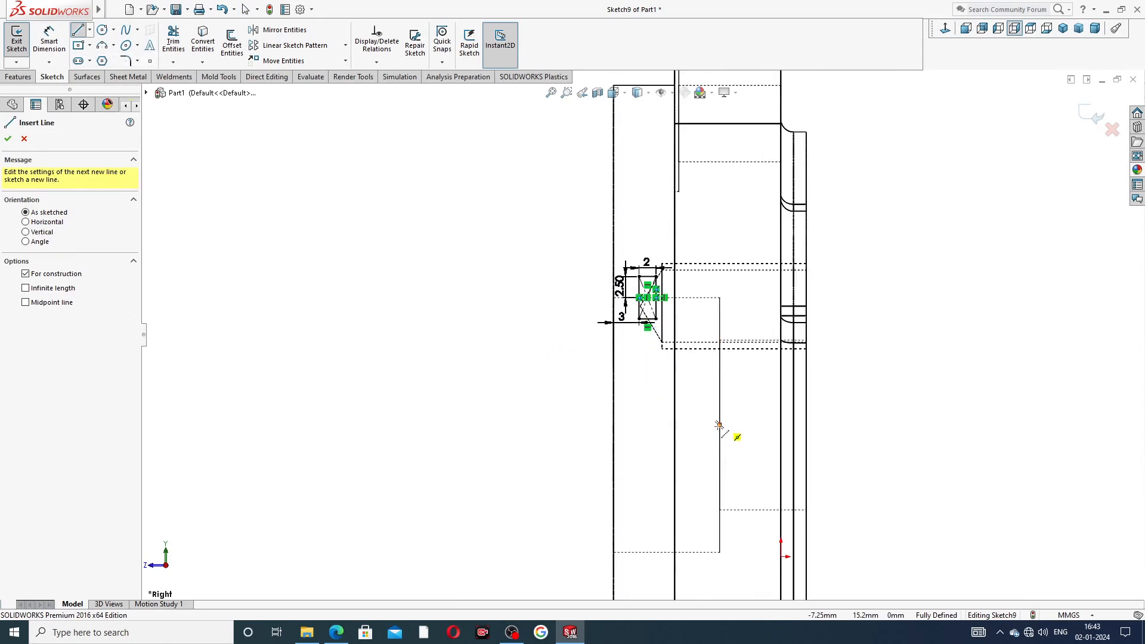
pyautogui.moveTo(720, 426); pyautogui.dragTo(528, 425)
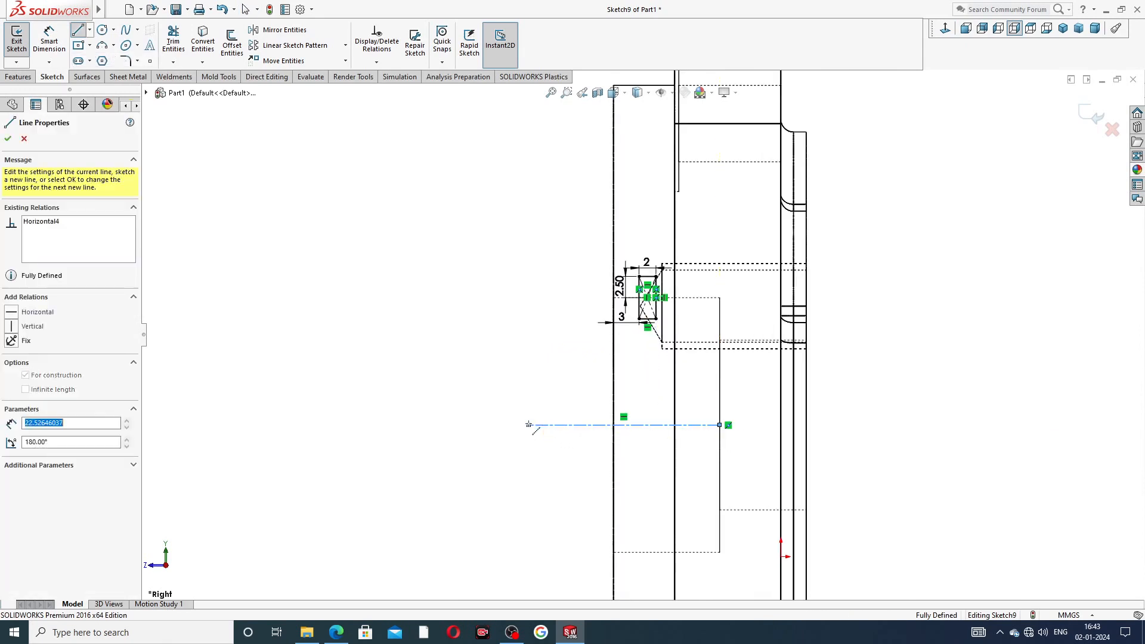
pyautogui.rightClick(560, 399)
pyautogui.click(574, 418)
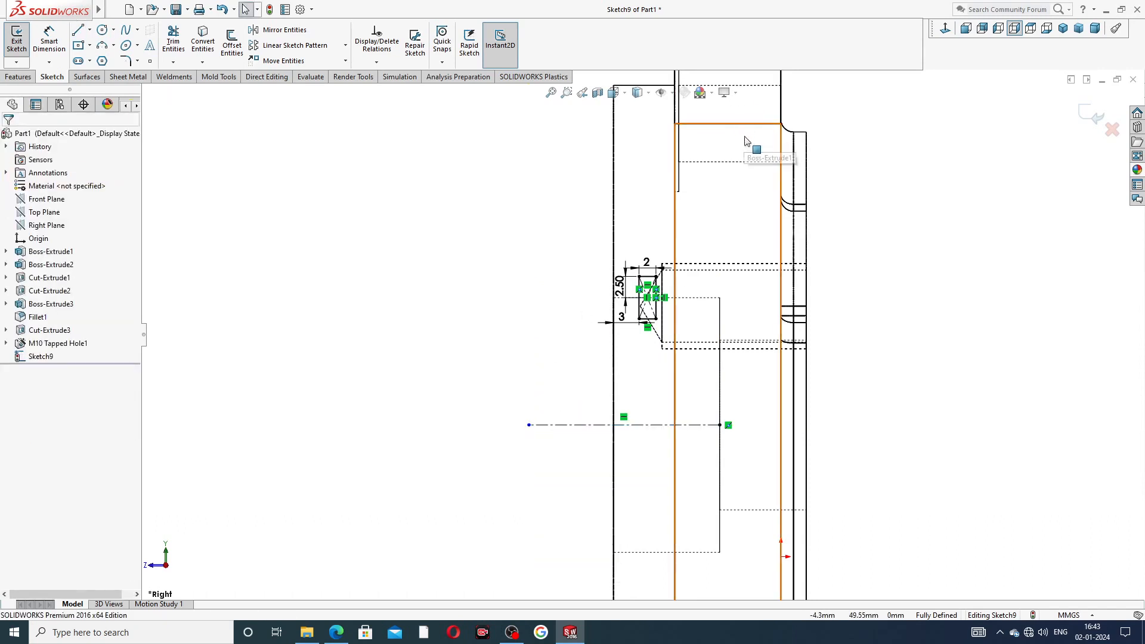
# - Switch the model's display style to shaded with edges
pyautogui.scroll(3, 751, 150)
pyautogui.click(650, 95)
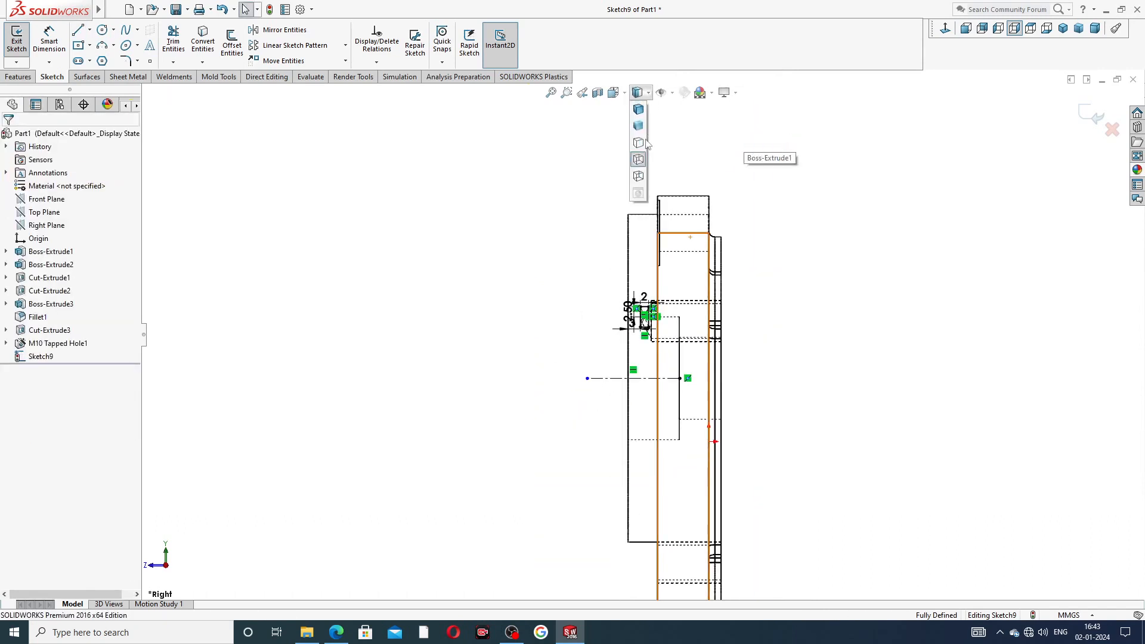
pyautogui.click(643, 109)
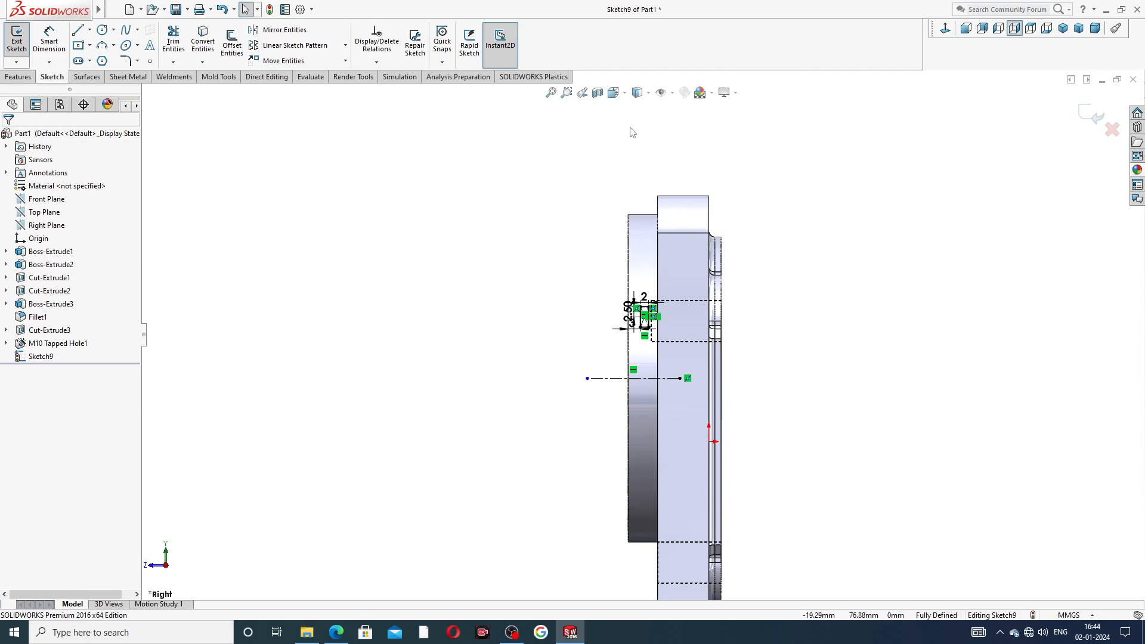
# - Revolve-cut the rectangle profile 360 degrees around the bore centerline to make the groove
pyautogui.click(35, 74)
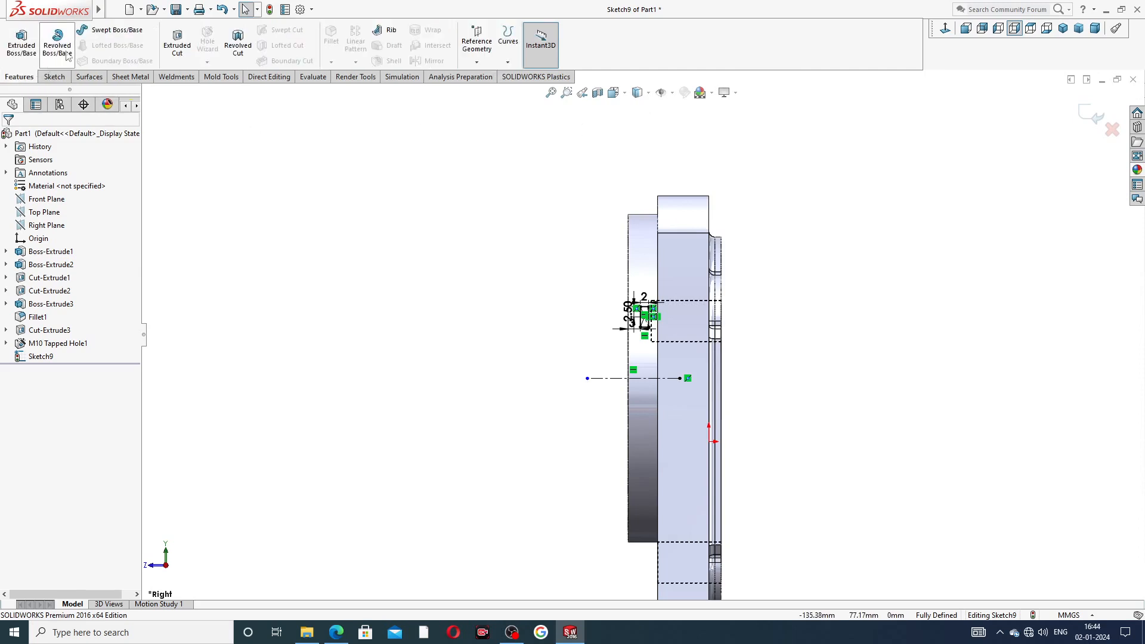
pyautogui.click(239, 55)
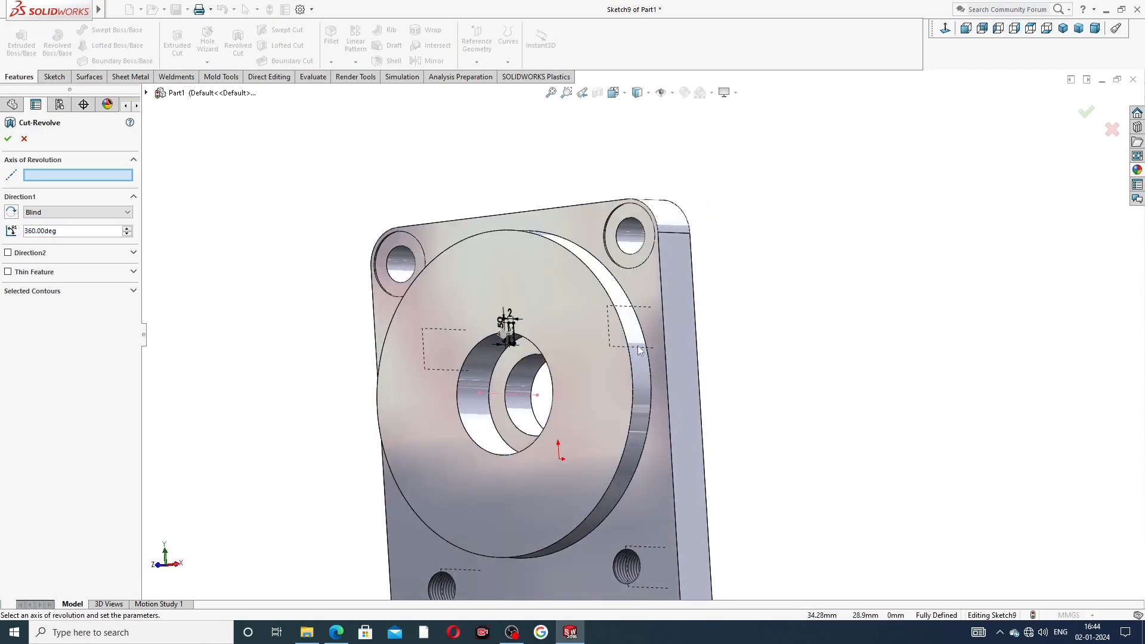
pyautogui.scroll(-4, 520, 352)
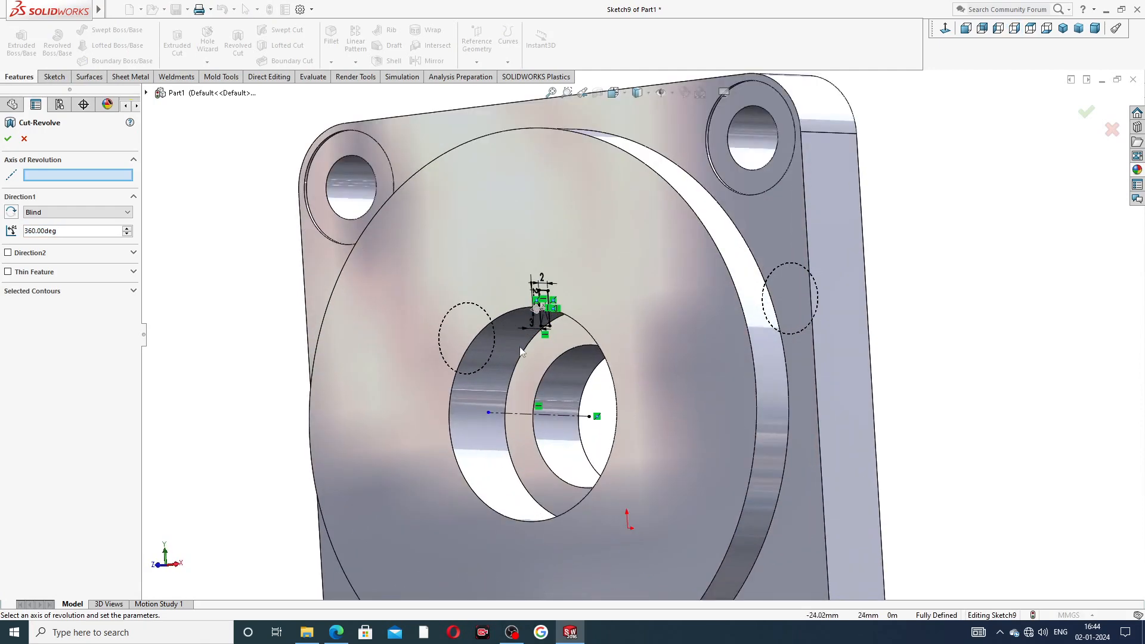
pyautogui.click(517, 414)
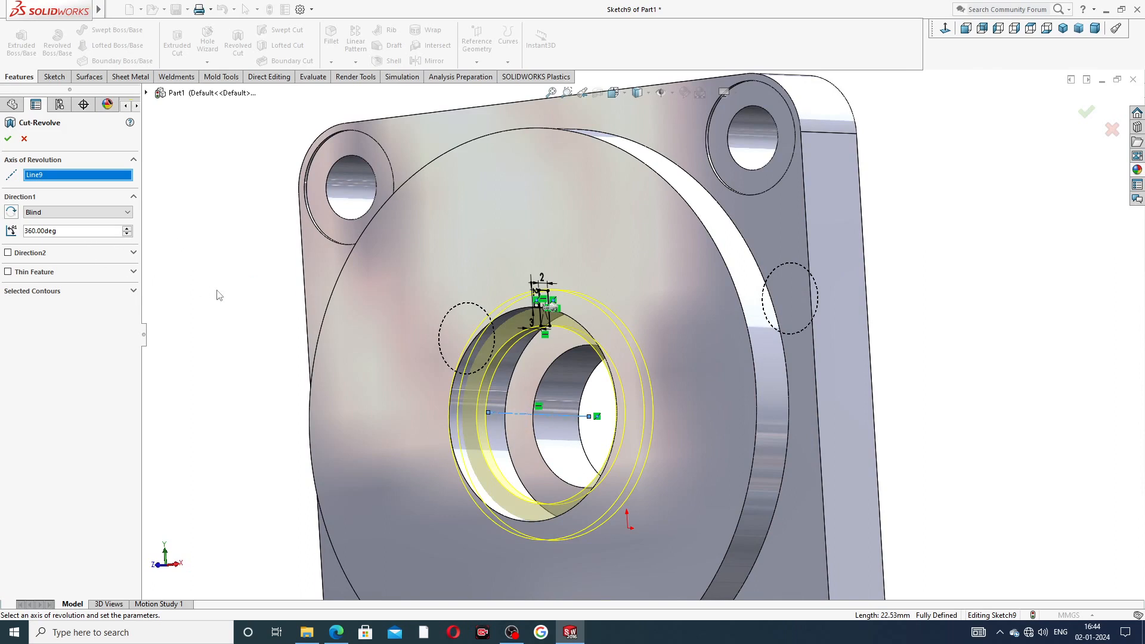
pyautogui.click(7, 139)
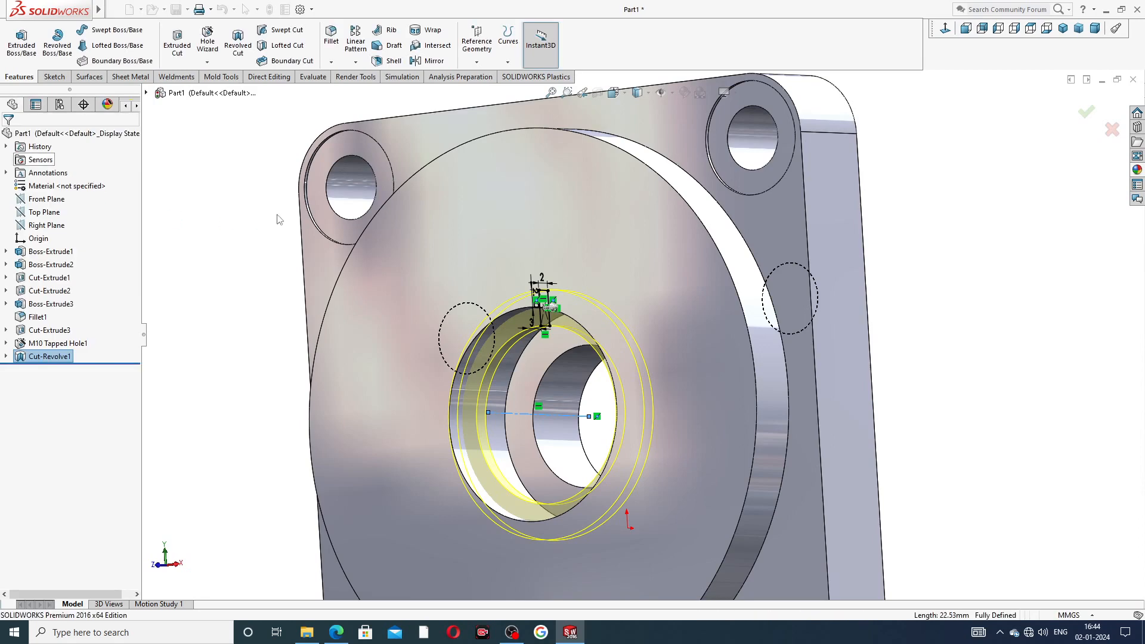
# - Examine the bore groove and both sides of the plate, and compare the part with the drive end plate drawing
pyautogui.scroll(3, 627, 399)
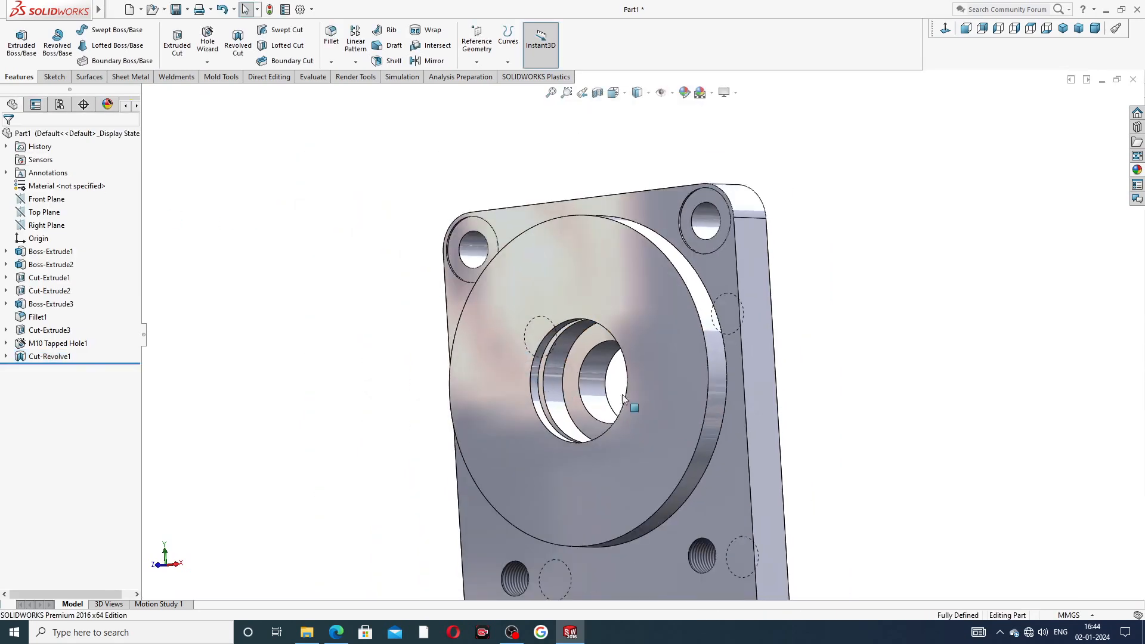
pyautogui.moveTo(629, 401); pyautogui.dragTo(703, 313, button='middle')
pyautogui.click(946, 31)
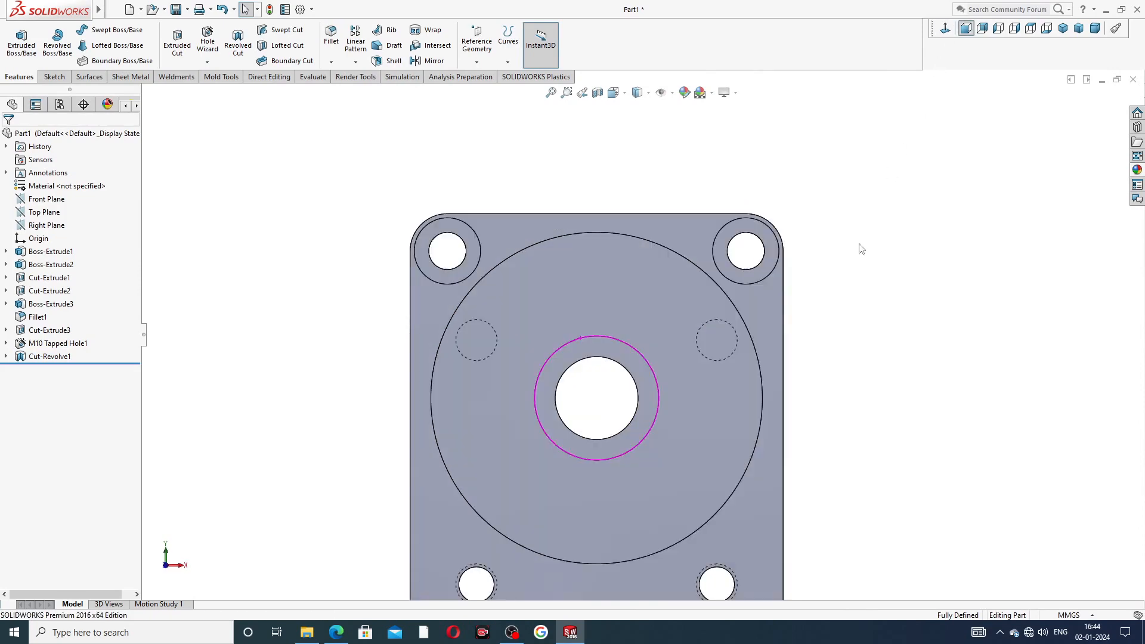
pyautogui.moveTo(806, 344); pyautogui.dragTo(732, 376, button='middle')
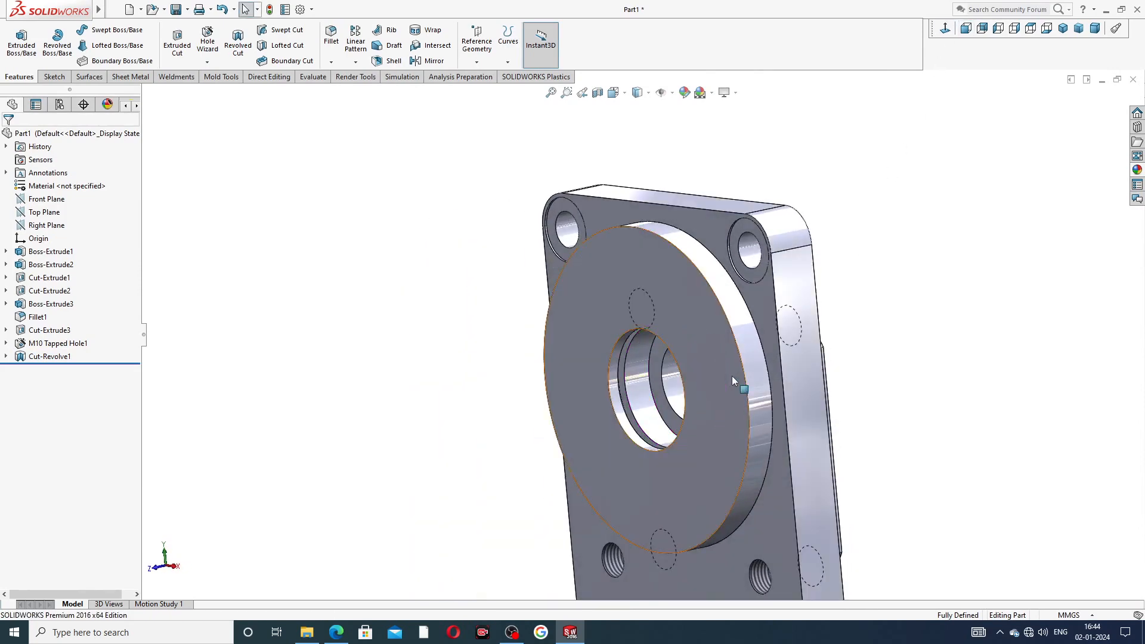
pyautogui.moveTo(821, 374)
pyautogui.mouseDown(button='middle')
pyautogui.moveTo(641, 365)
pyautogui.moveTo(660, 422)
pyautogui.mouseUp(button='middle')
pyautogui.scroll(-1, 660, 416)
pyautogui.scroll(3, 839, 247)
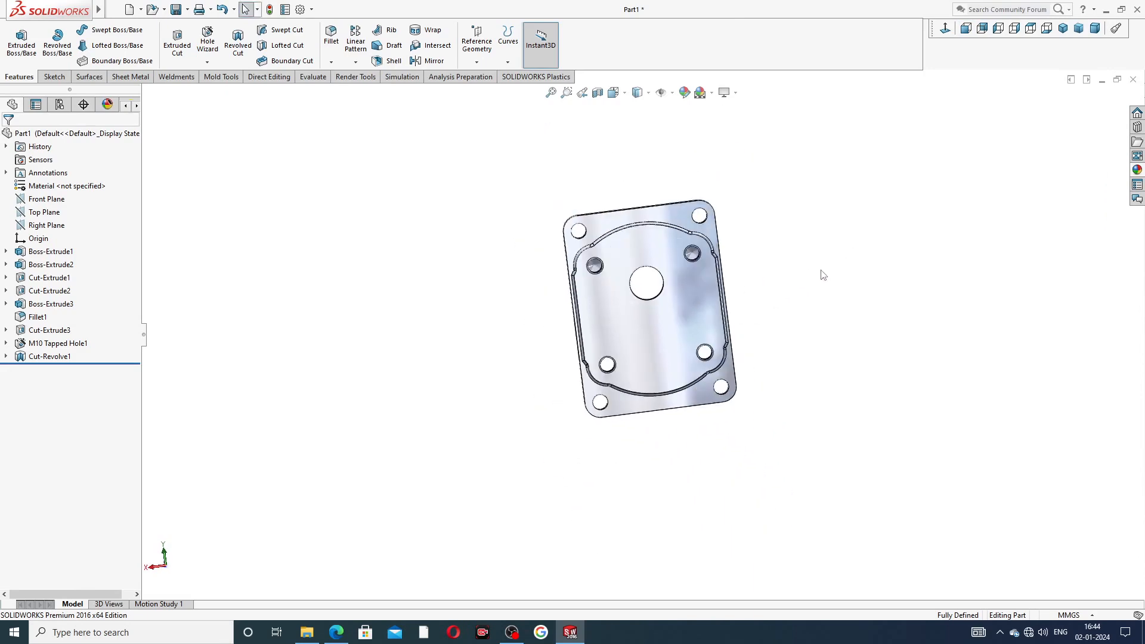
pyautogui.moveTo(820, 270)
pyautogui.mouseDown(button='middle')
pyautogui.moveTo(862, 165)
pyautogui.moveTo(869, 194)
pyautogui.mouseUp(button='middle')
pyautogui.moveTo(832, 234); pyautogui.dragTo(867, 227)
pyautogui.press('Escape')
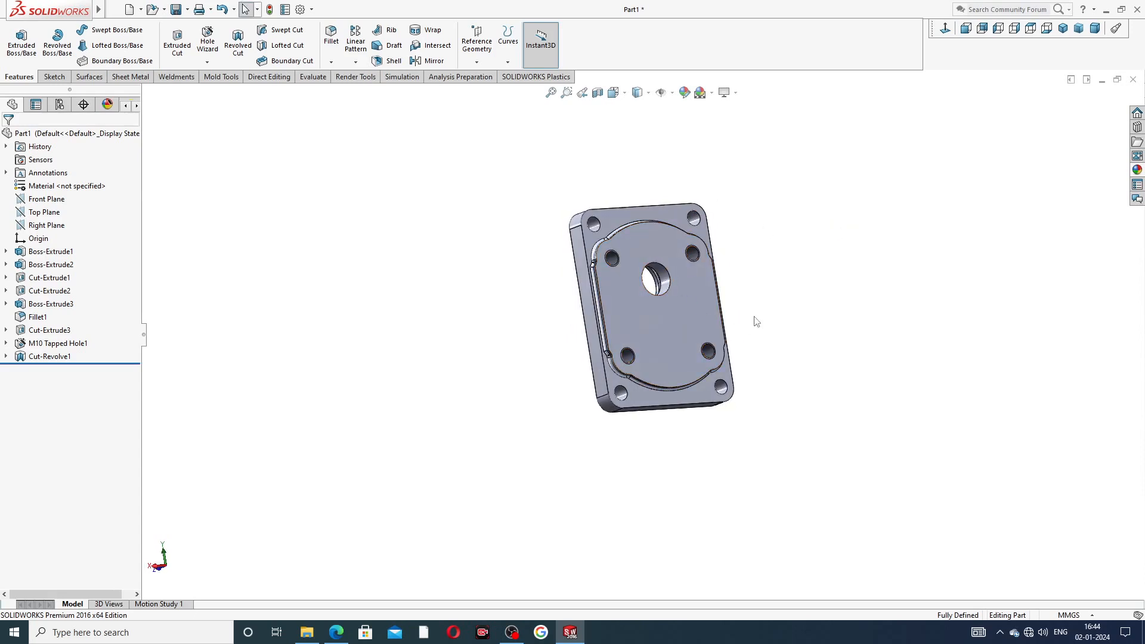
pyautogui.click(336, 632)
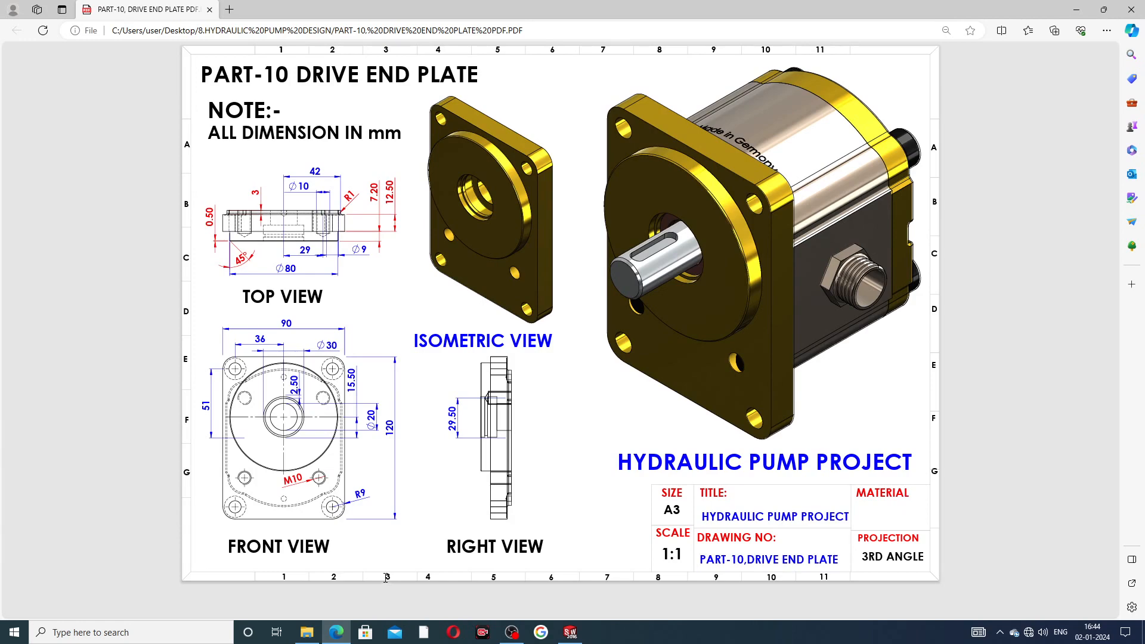
pyautogui.hotkey('alt', 'Tab')
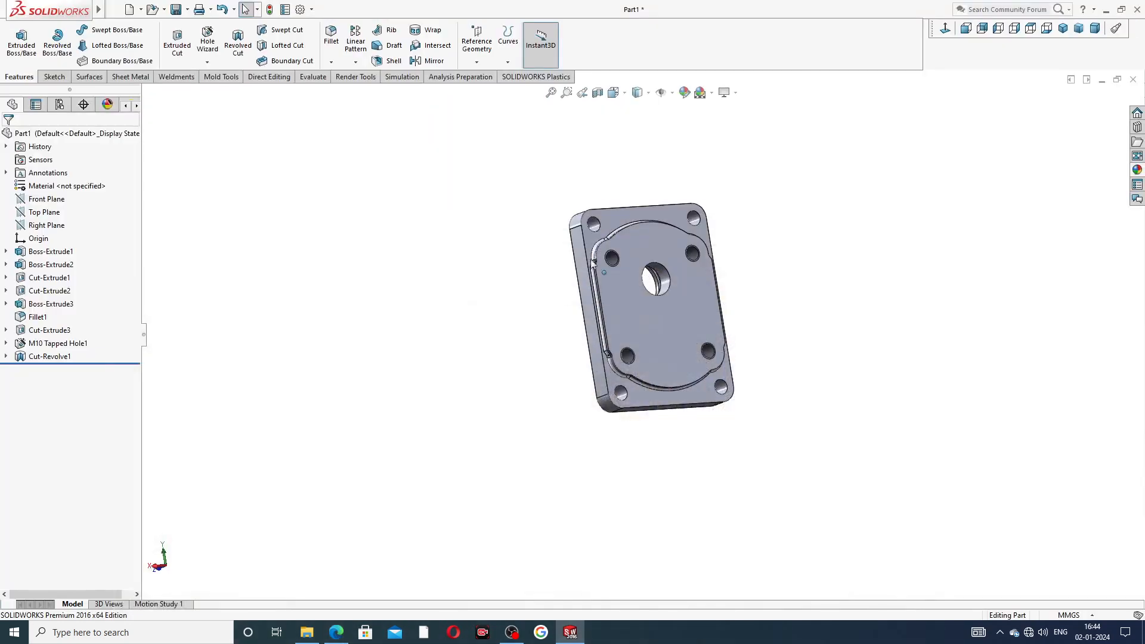
# - Chamfer the outer circular edge of the round boss's front face by 0.5 mm at 45 degrees, checking the size against the drawing
pyautogui.moveTo(645, 251); pyautogui.dragTo(816, 193, button='middle')
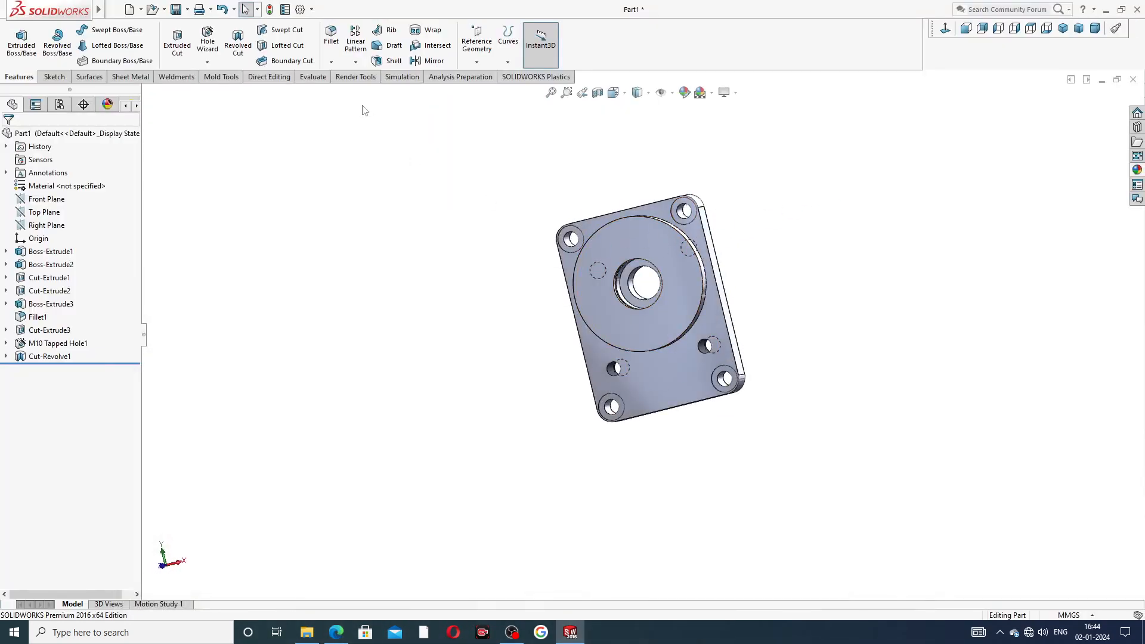
pyautogui.click(331, 62)
pyautogui.click(352, 92)
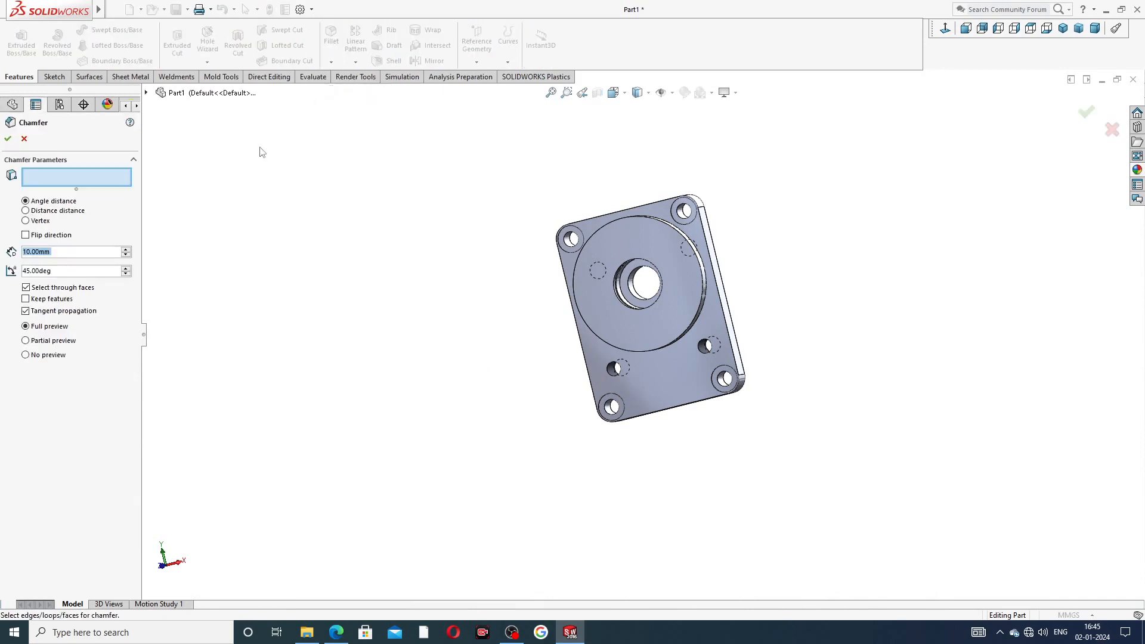
pyautogui.write('0.5')
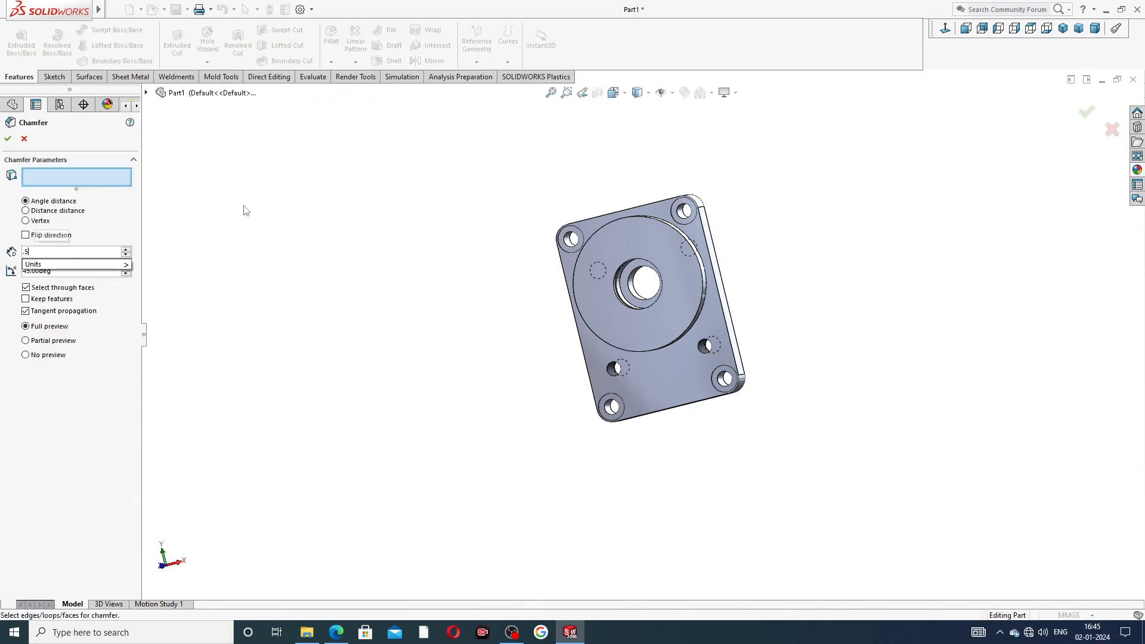
pyautogui.press('Return')
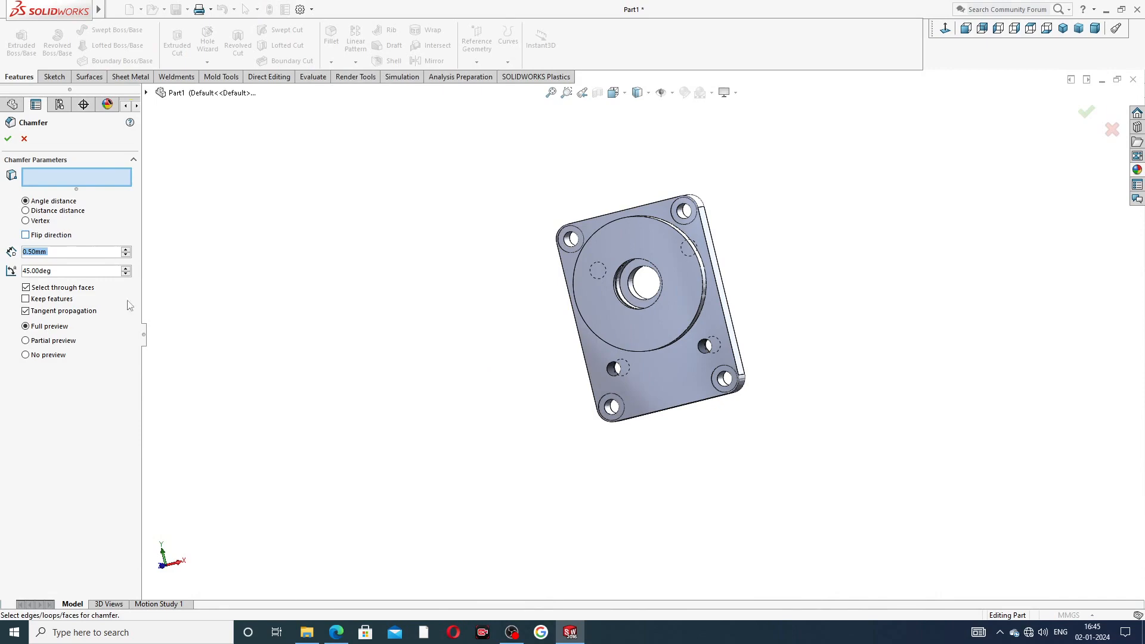
pyautogui.click(346, 631)
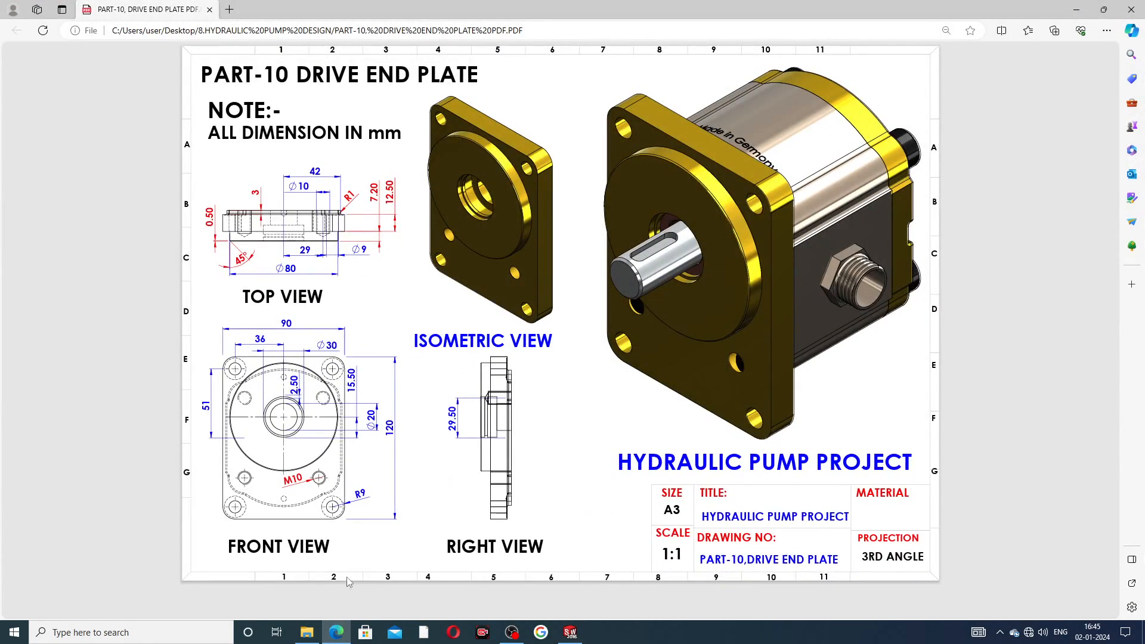
pyautogui.click(337, 630)
pyautogui.scroll(-4, 669, 227)
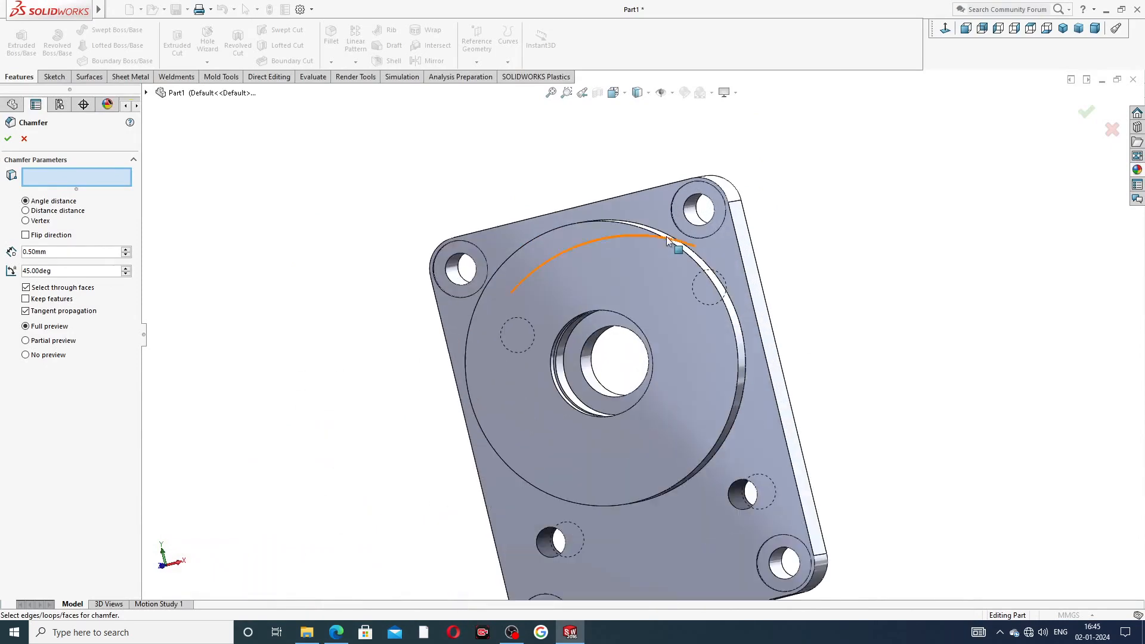
pyautogui.click(669, 243)
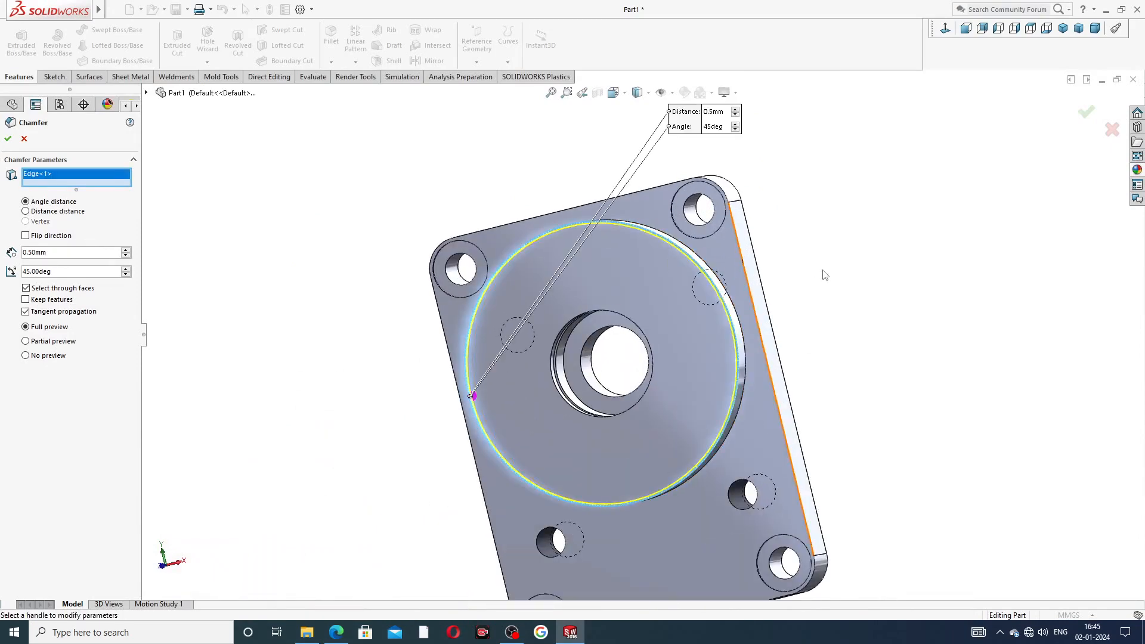
pyautogui.moveTo(822, 271); pyautogui.dragTo(931, 212, button='middle')
pyautogui.click(1087, 112)
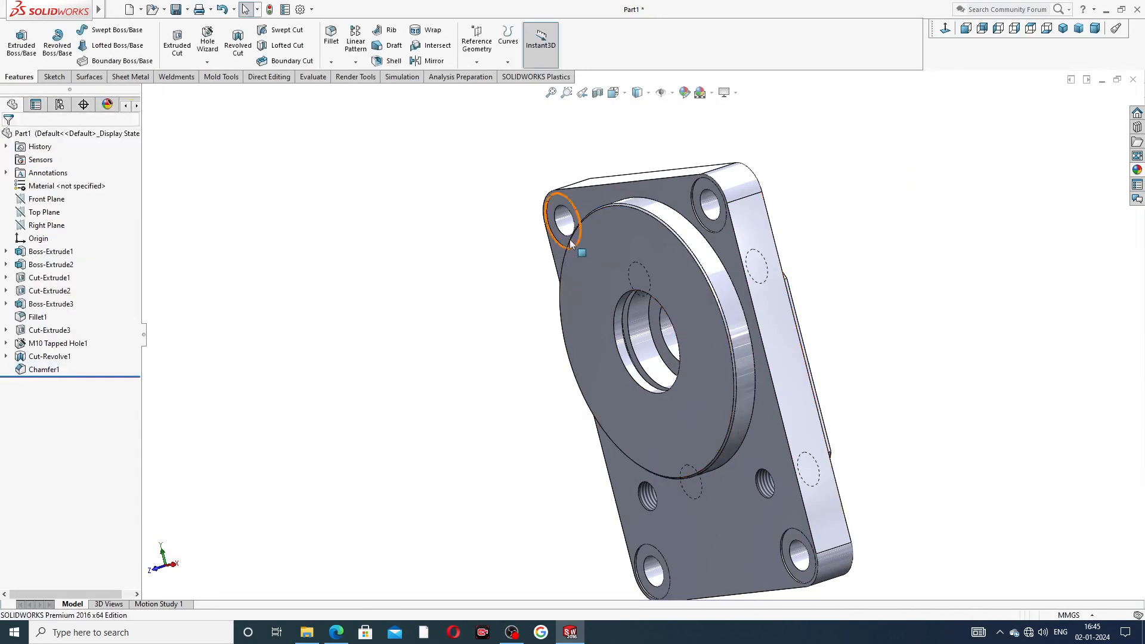
# - Start a Hole Wizard hole on the plate's rear pad face, using the plain Hole type with ISO drill sizes
pyautogui.scroll(2, 657, 334)
pyautogui.moveTo(659, 337); pyautogui.dragTo(545, 391, button='middle')
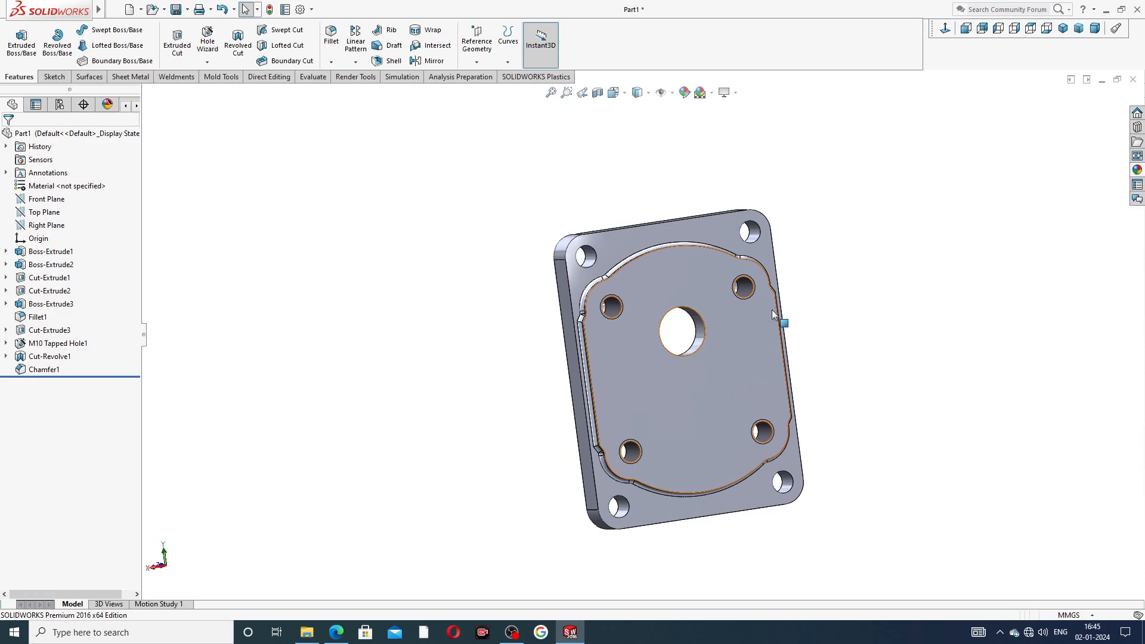
pyautogui.click(674, 275)
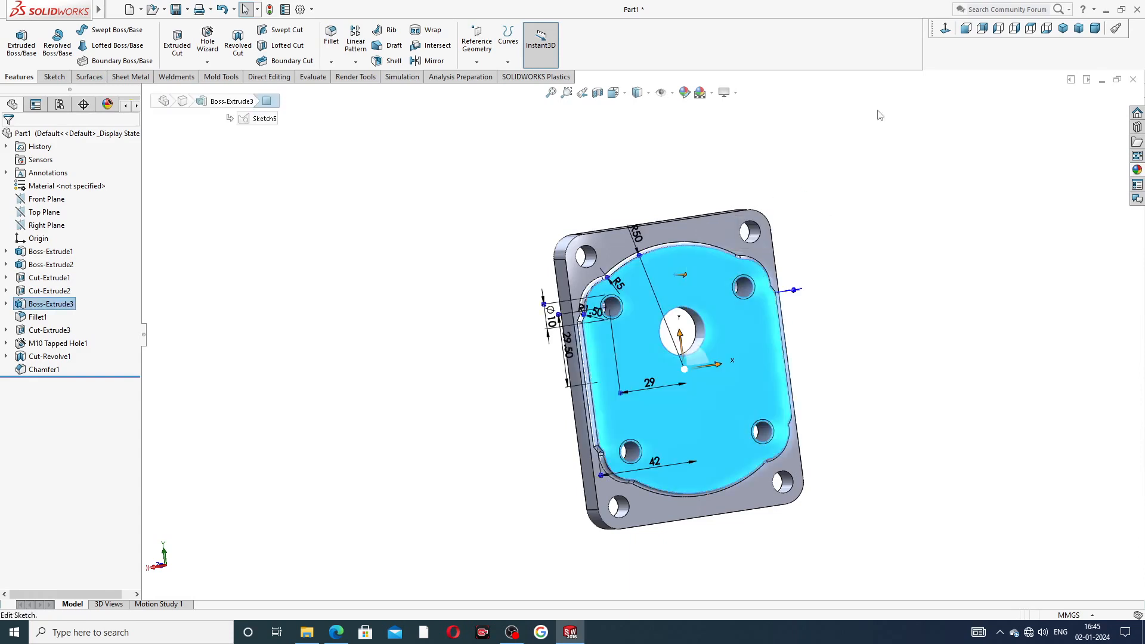
pyautogui.click(945, 28)
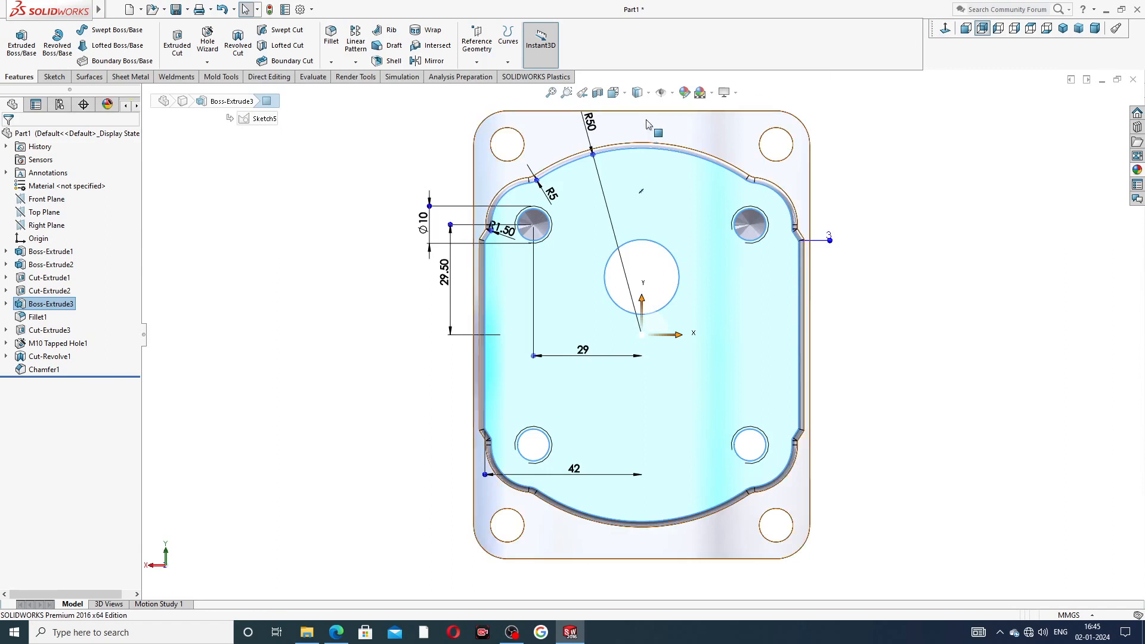
pyautogui.scroll(2, 648, 135)
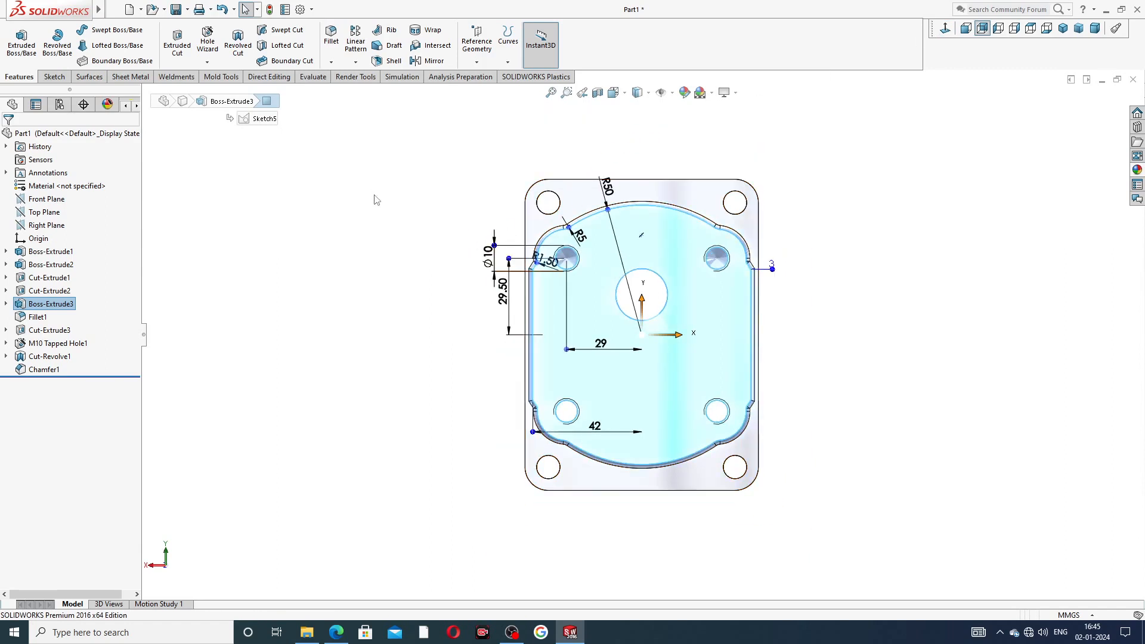
pyautogui.click(208, 40)
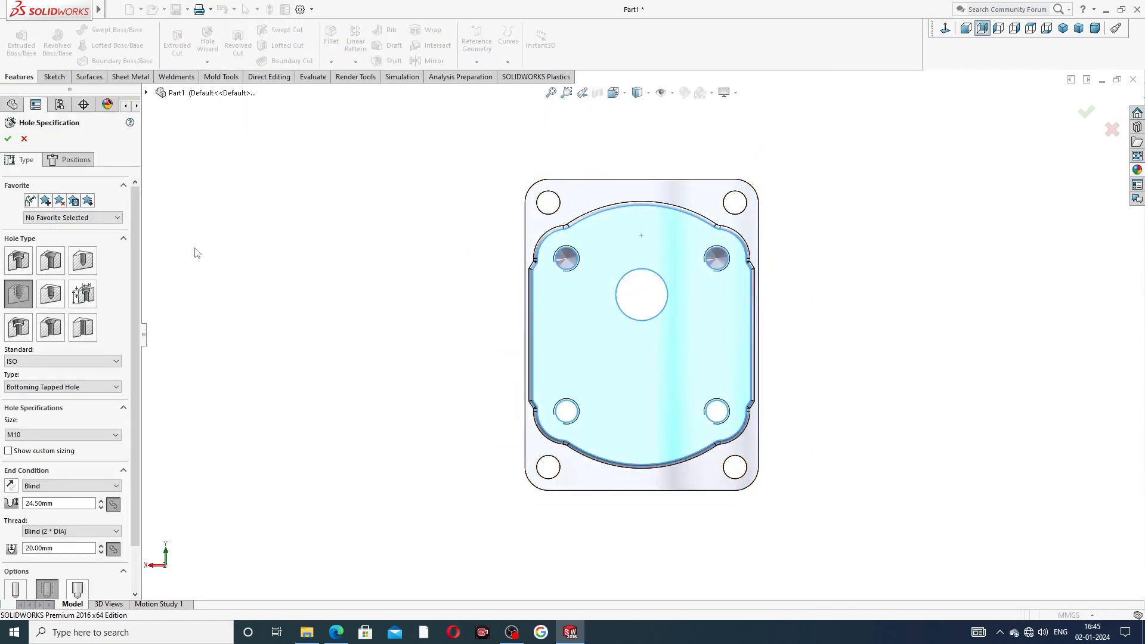
pyautogui.click(83, 262)
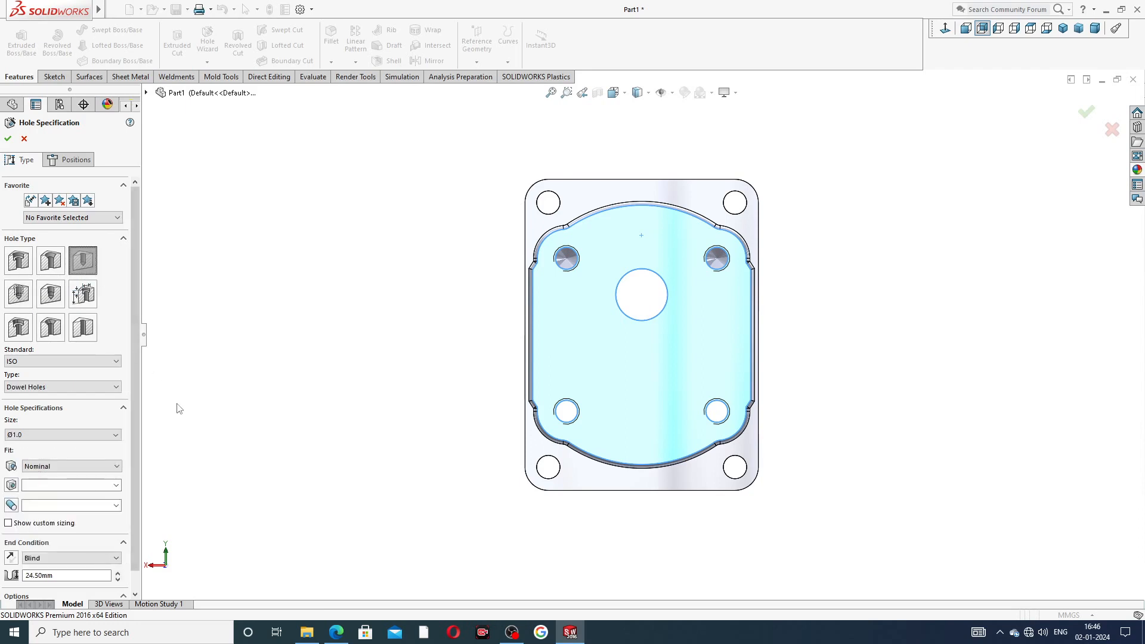
pyautogui.scroll(-1, 140, 374)
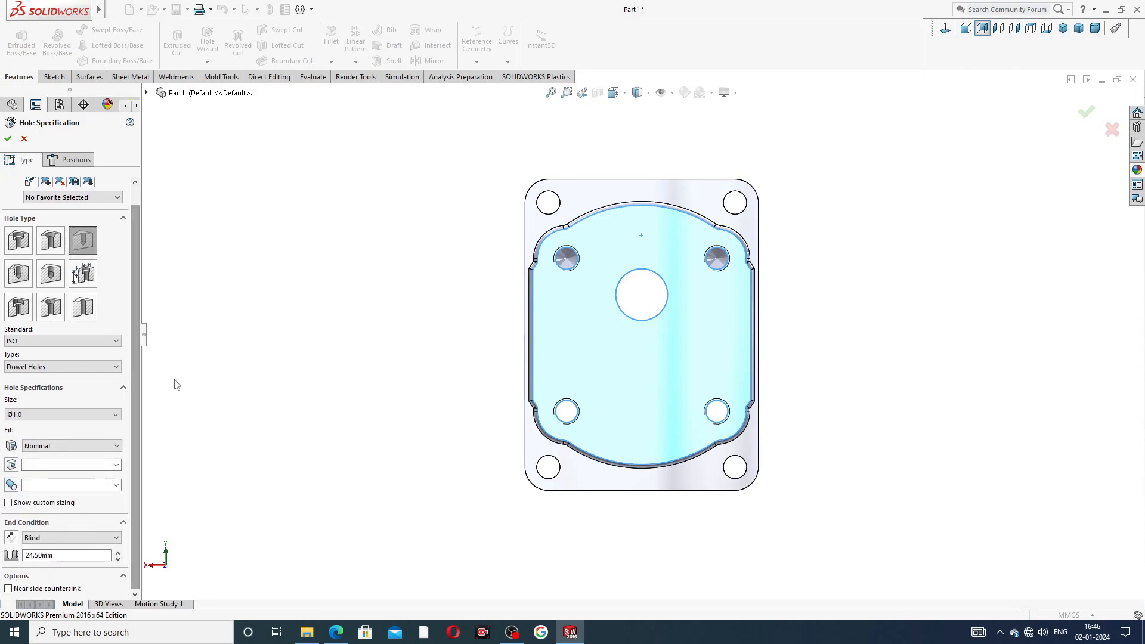
pyautogui.click(48, 367)
pyautogui.click(48, 386)
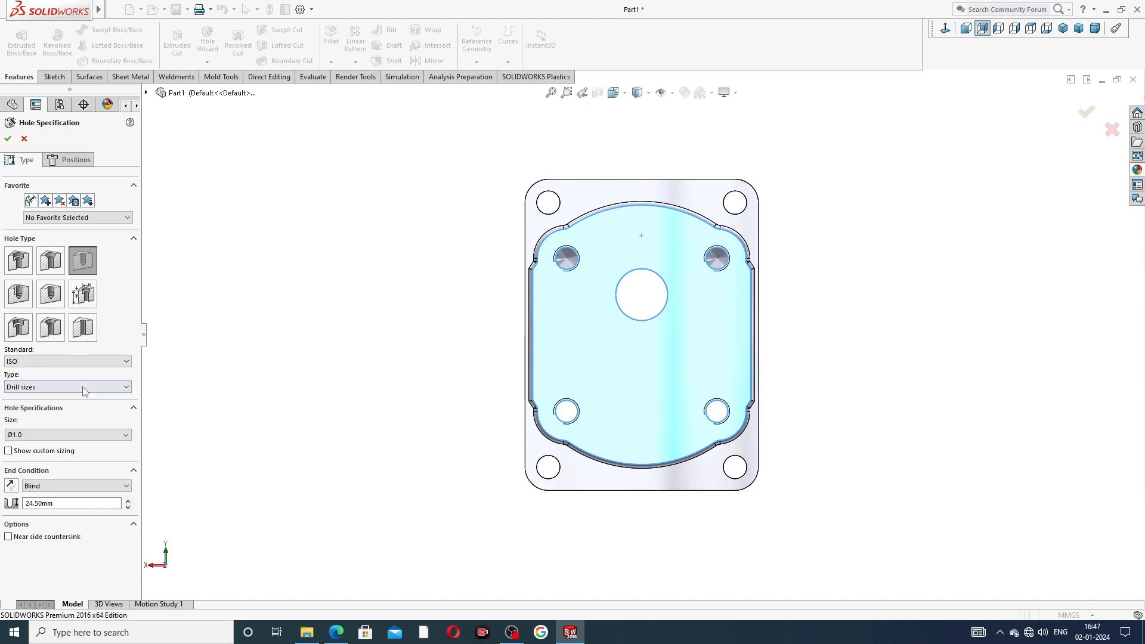
# - Set the drill hole's size to Ø4.0 with a blind depth of 3 mm
pyautogui.click(49, 435)
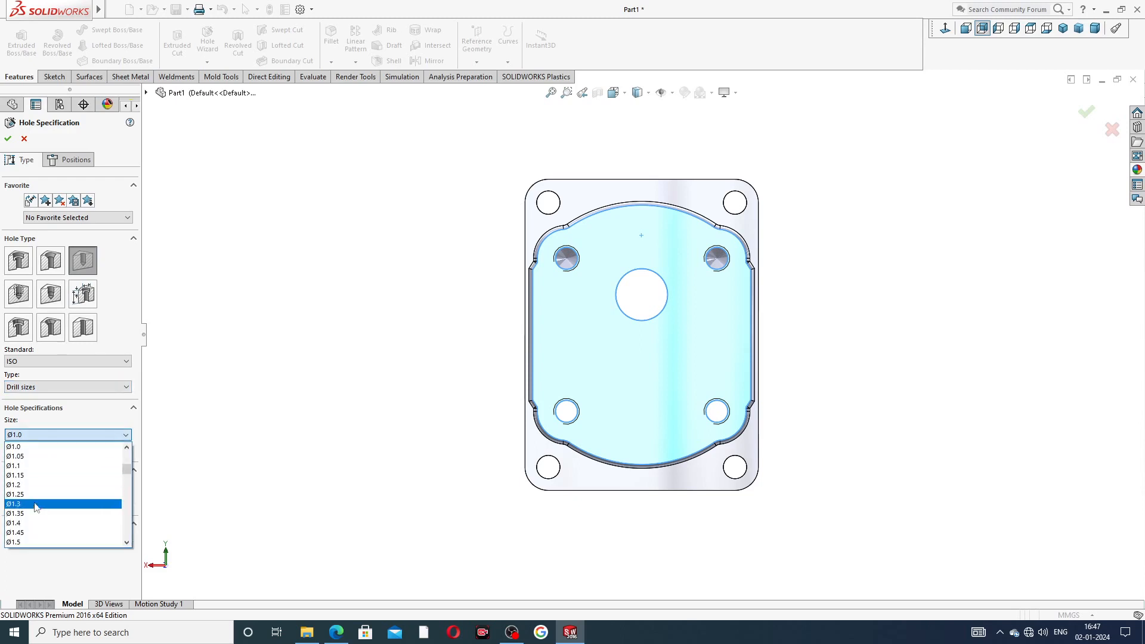
pyautogui.scroll(-4, 37, 510)
pyautogui.scroll(-5, 37, 510)
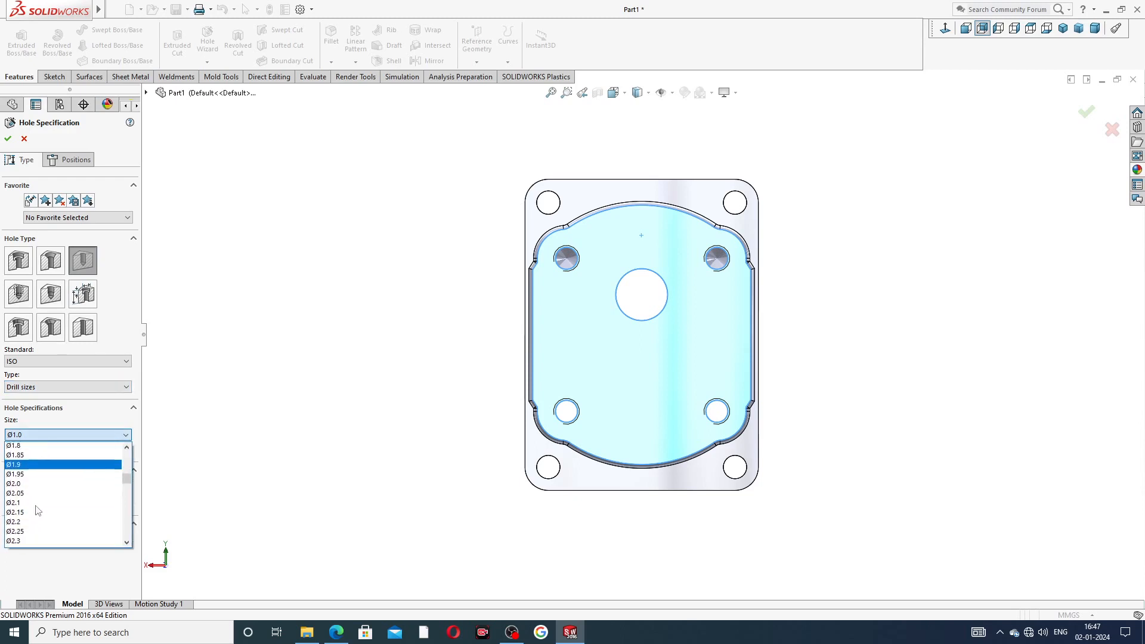
pyautogui.scroll(-6, 34, 498)
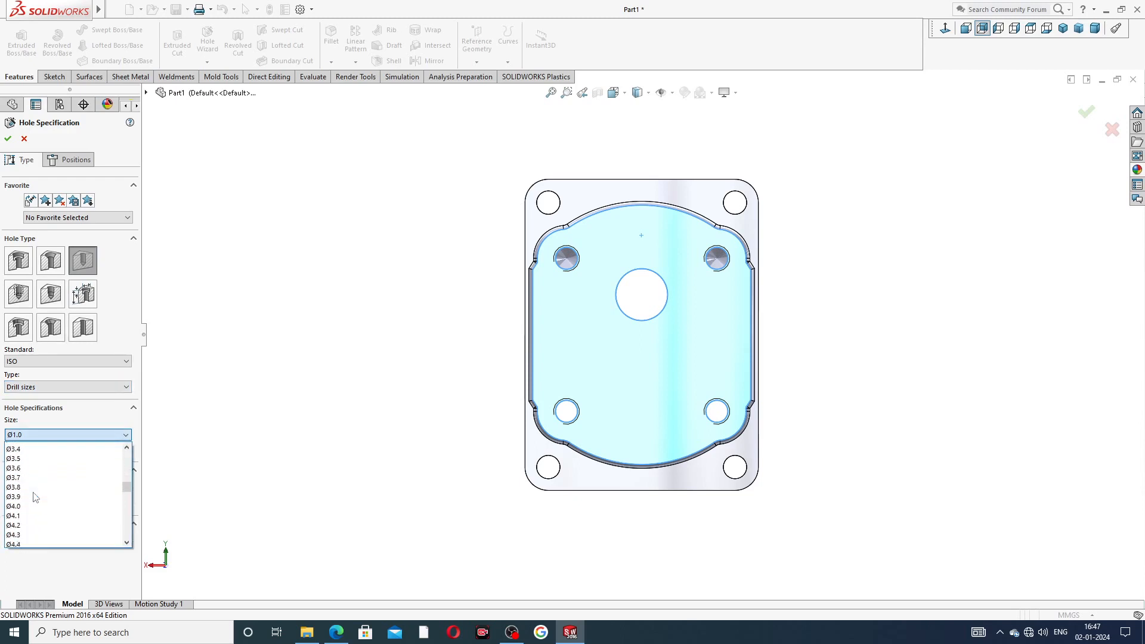
pyautogui.scroll(3, 33, 457)
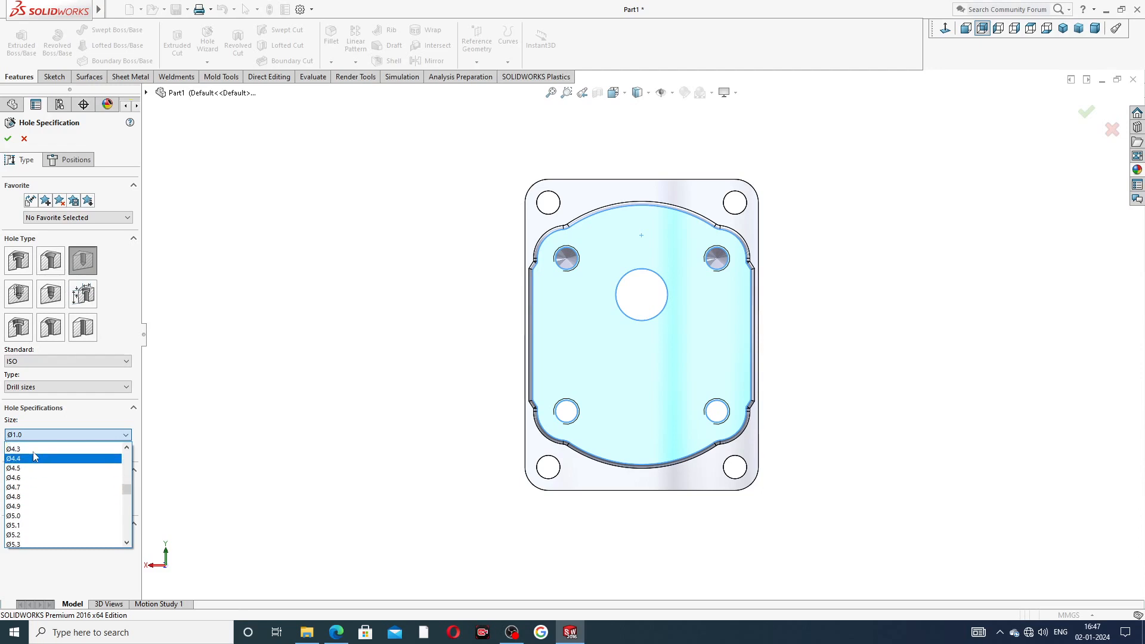
pyautogui.click(33, 476)
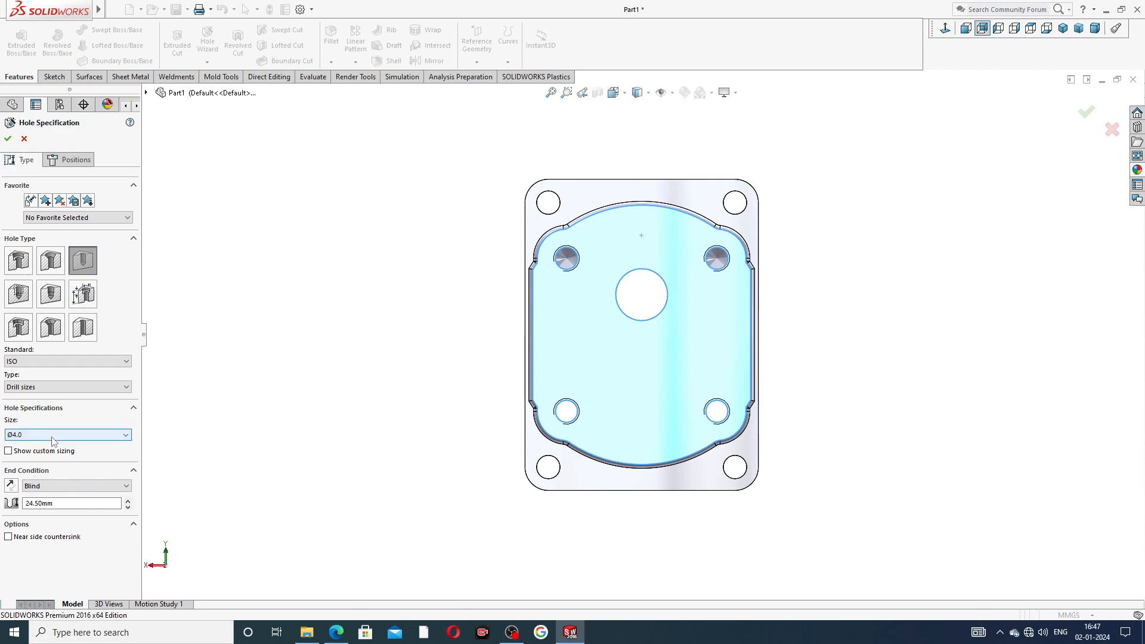
pyautogui.doubleClick(48, 504)
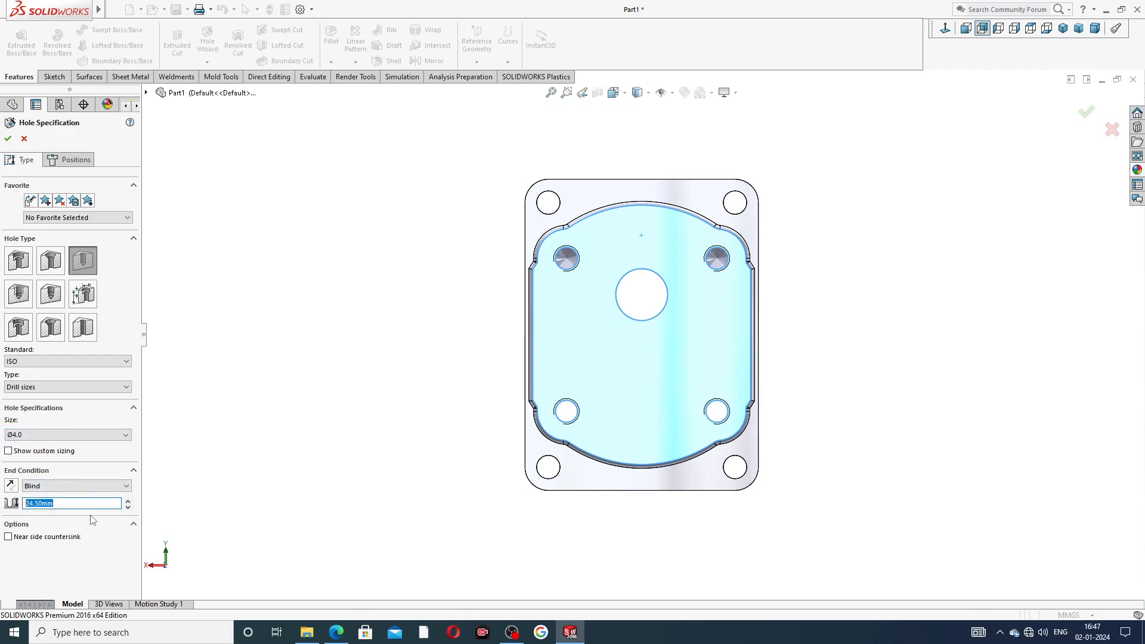
pyautogui.write('3')
pyautogui.press('Return')
# - Place two hole points on the pad in line vertically with the origin, about 42 mm above and about 44 mm below it
pyautogui.click(69, 159)
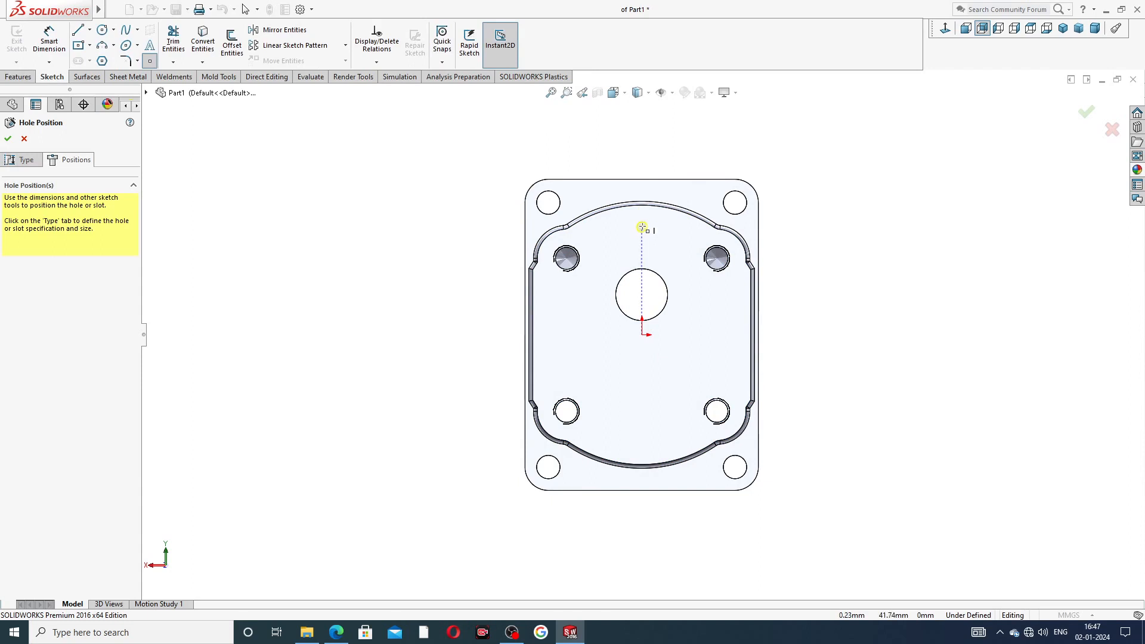
pyautogui.click(642, 225)
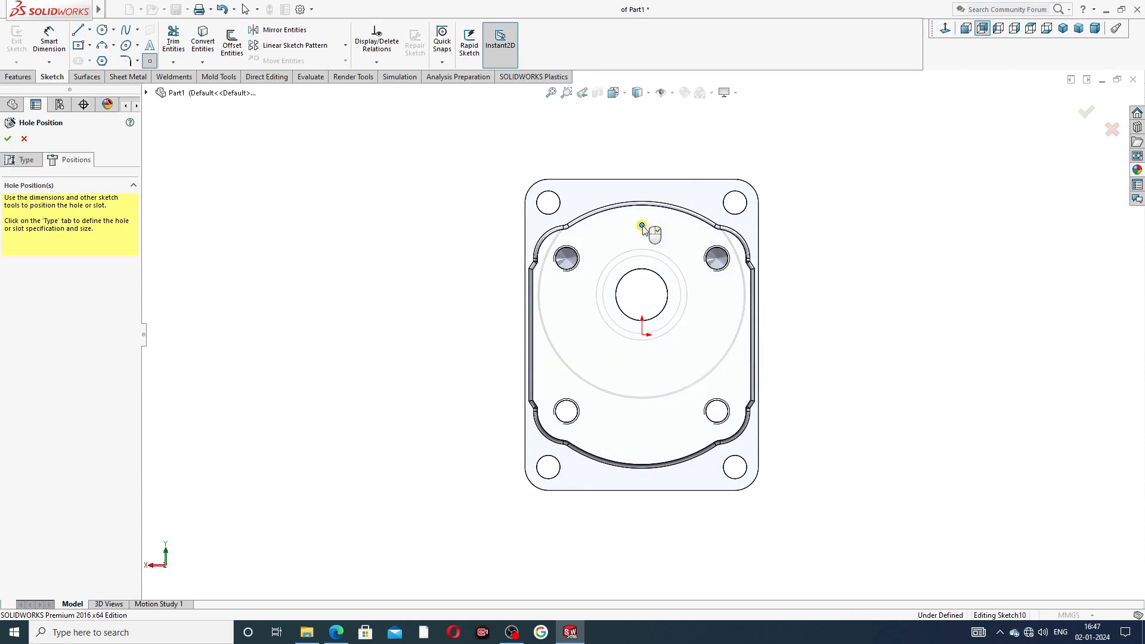
pyautogui.click(642, 448)
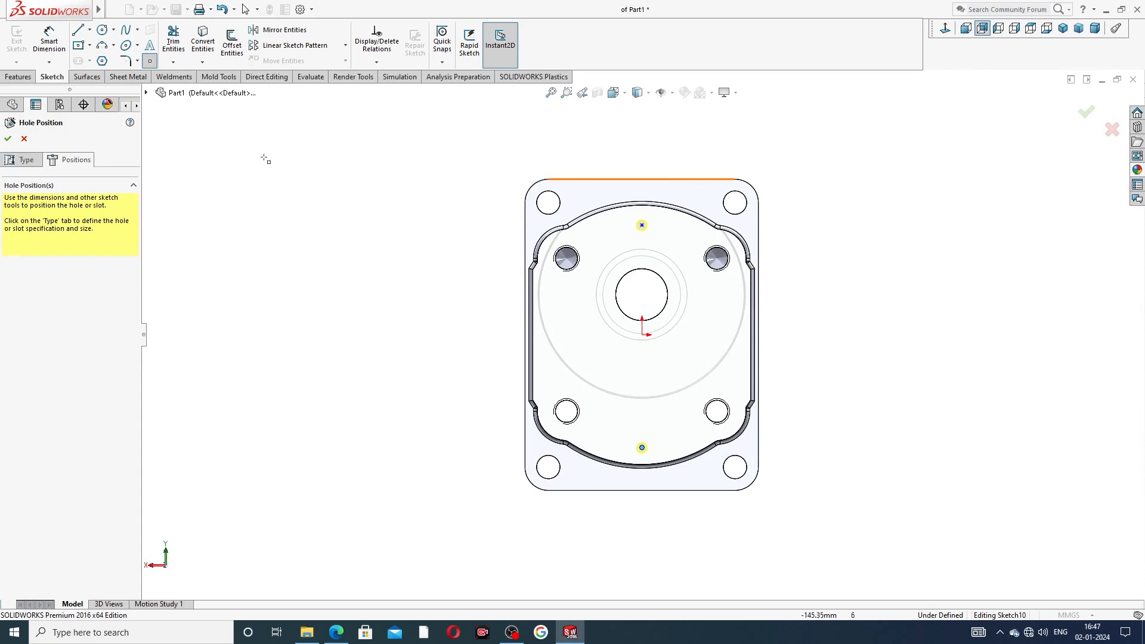
pyautogui.rightClick(347, 153)
pyautogui.click(356, 143)
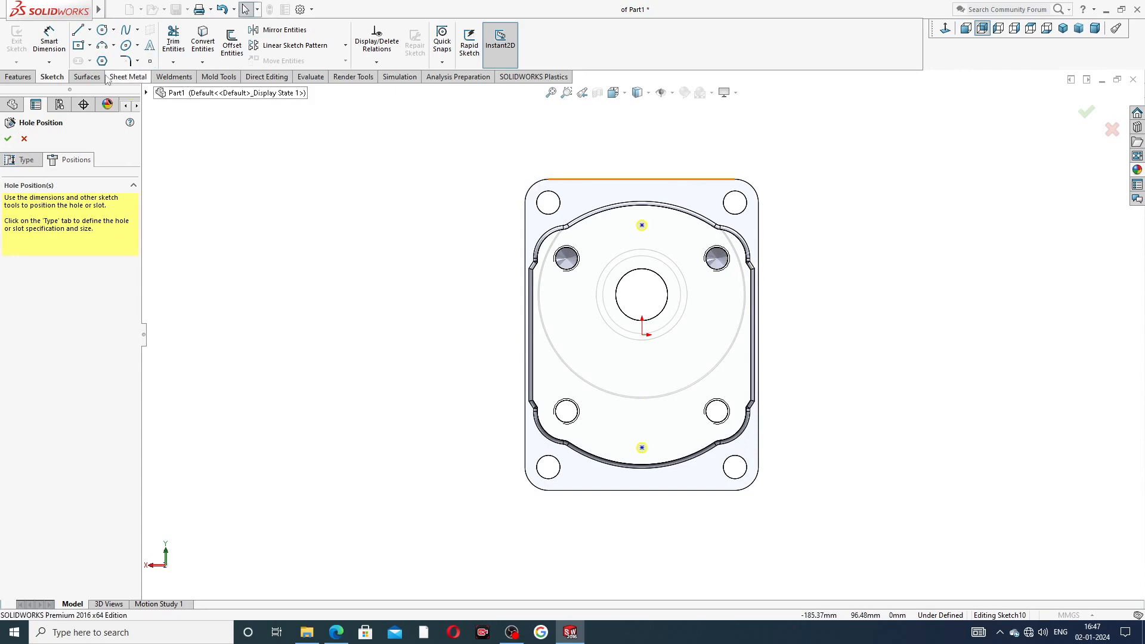
# - Dimension the upper hole point vertically from the origin and set the distance to 45 mm
pyautogui.click(49, 39)
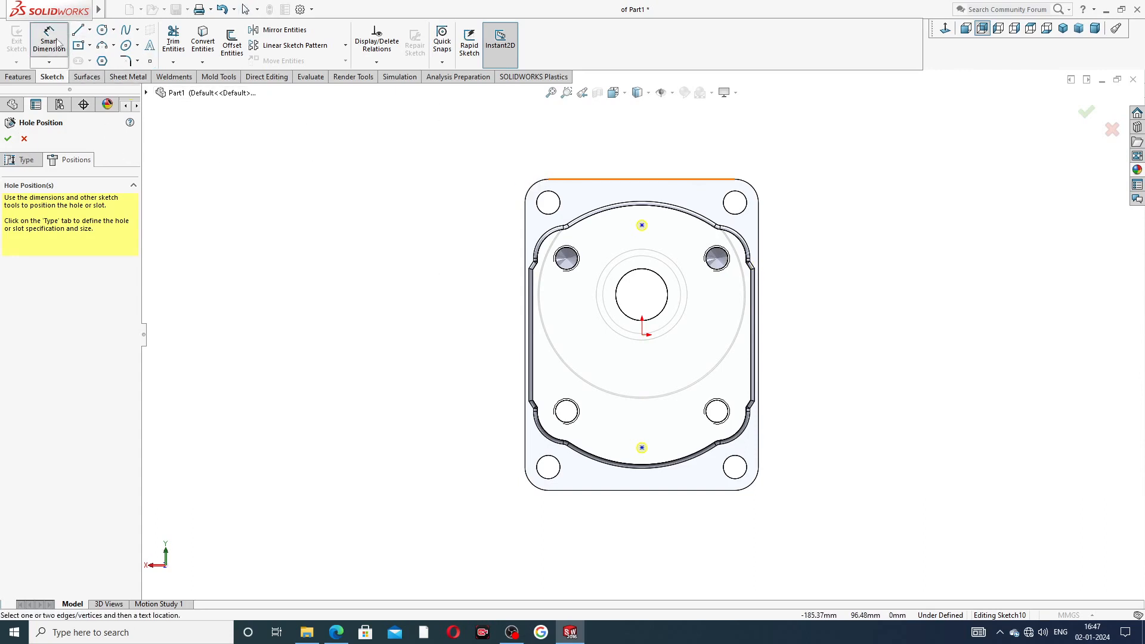
pyautogui.click(642, 226)
pyautogui.click(642, 335)
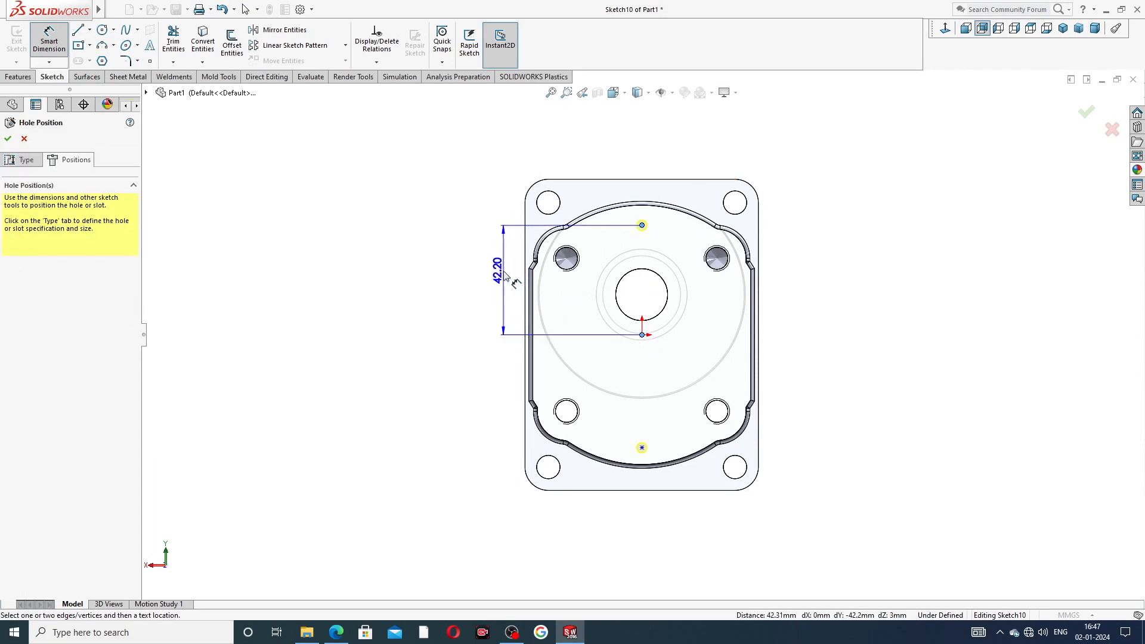
pyautogui.click(504, 273)
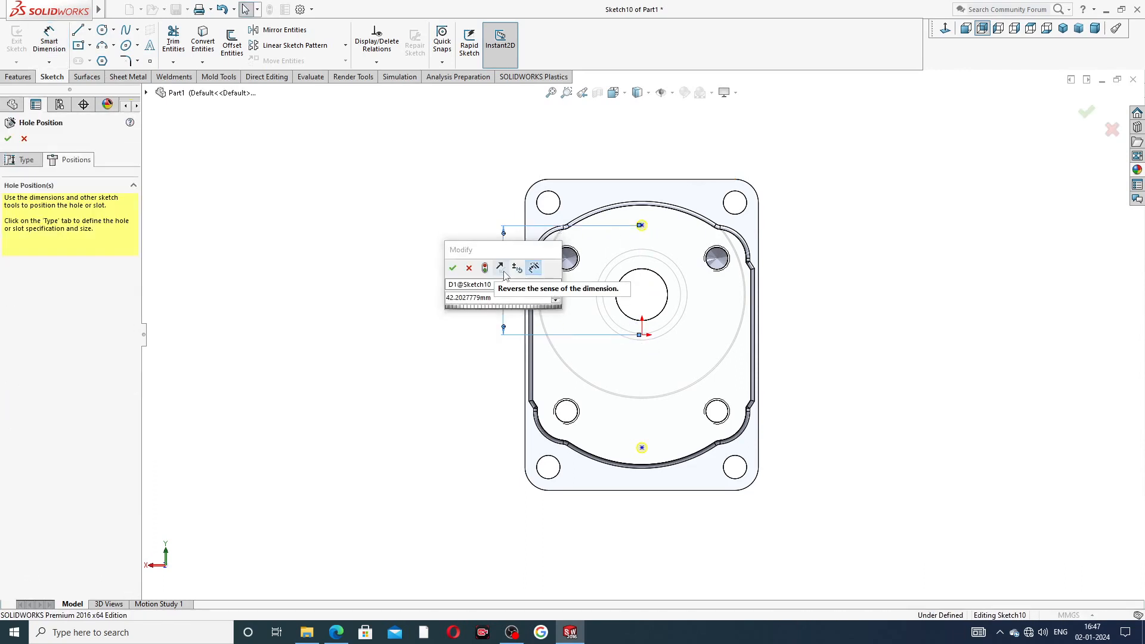
pyautogui.press('Return')
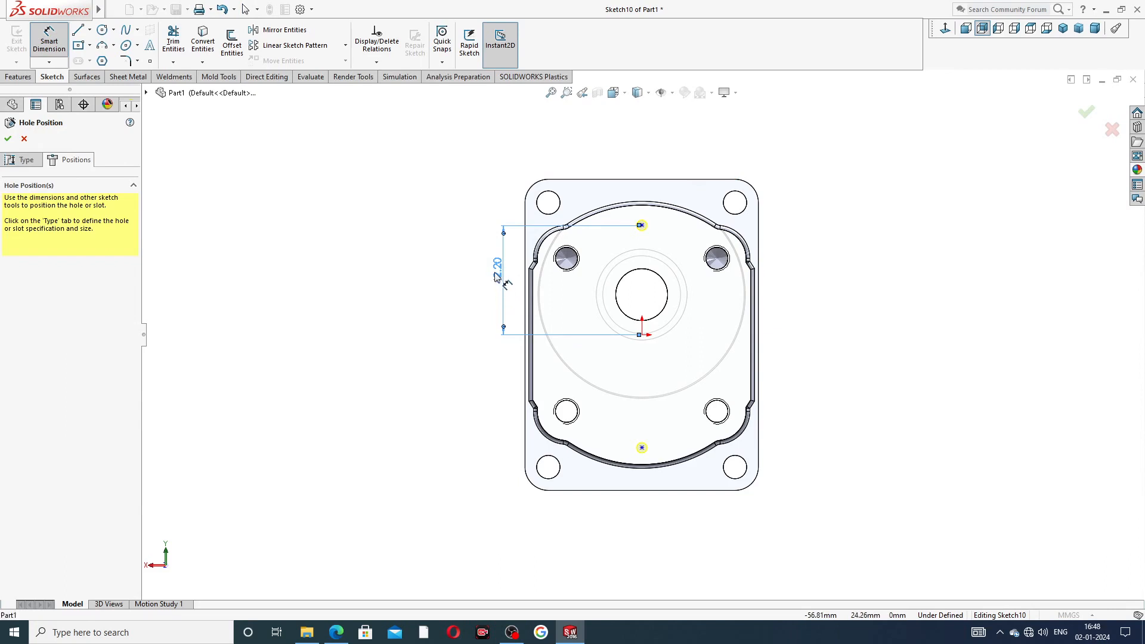
pyautogui.doubleClick(496, 273)
pyautogui.write('45')
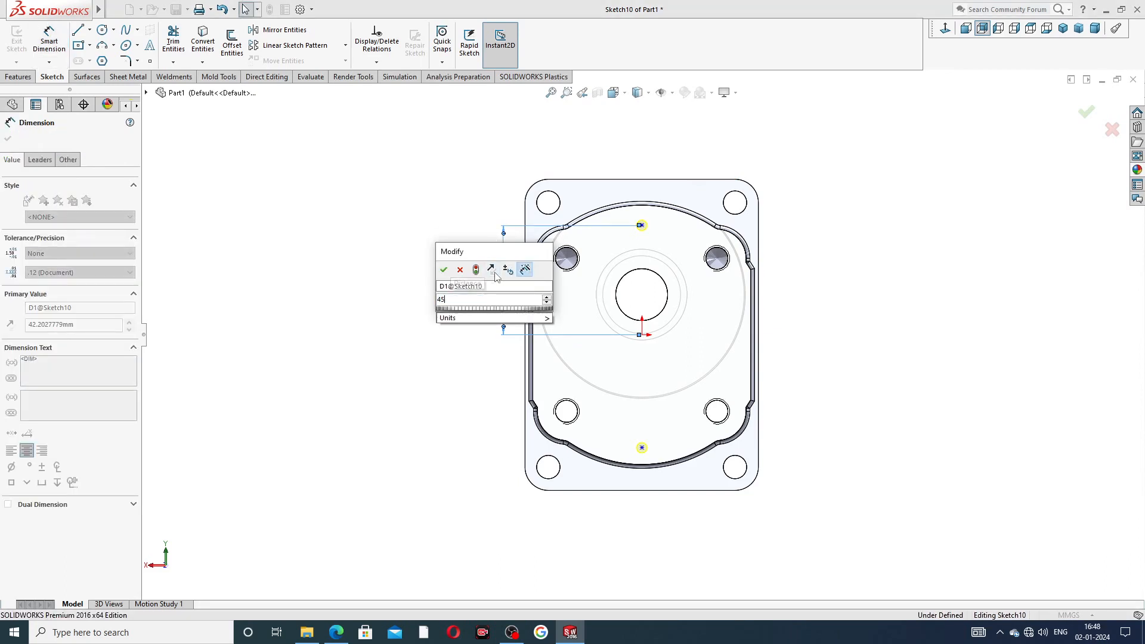
pyautogui.press('Return')
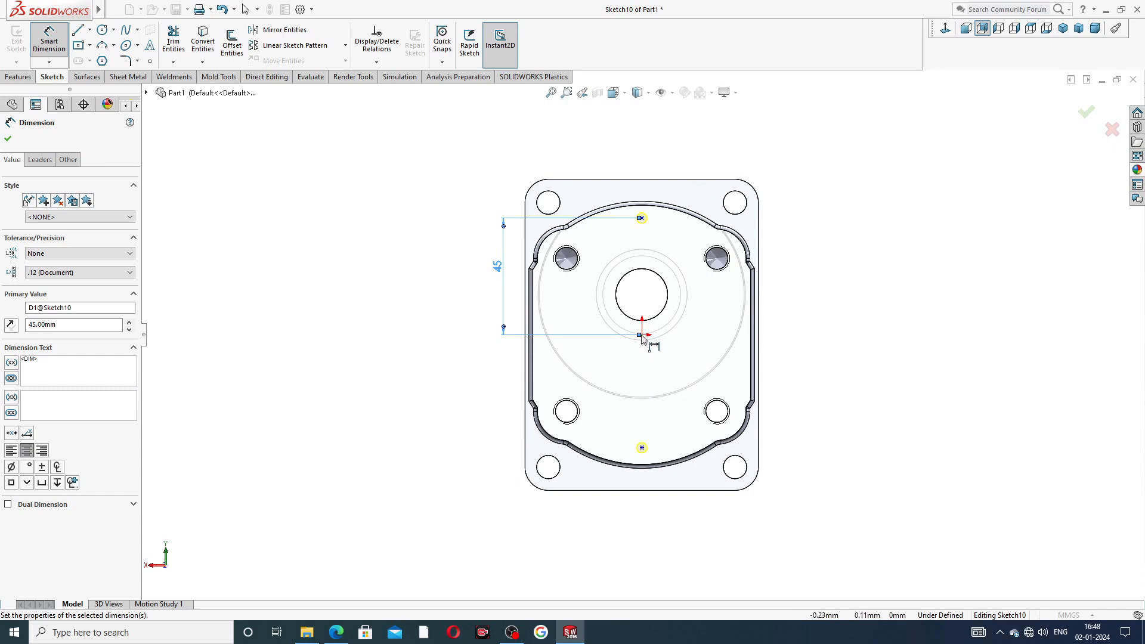
pyautogui.press('Escape')
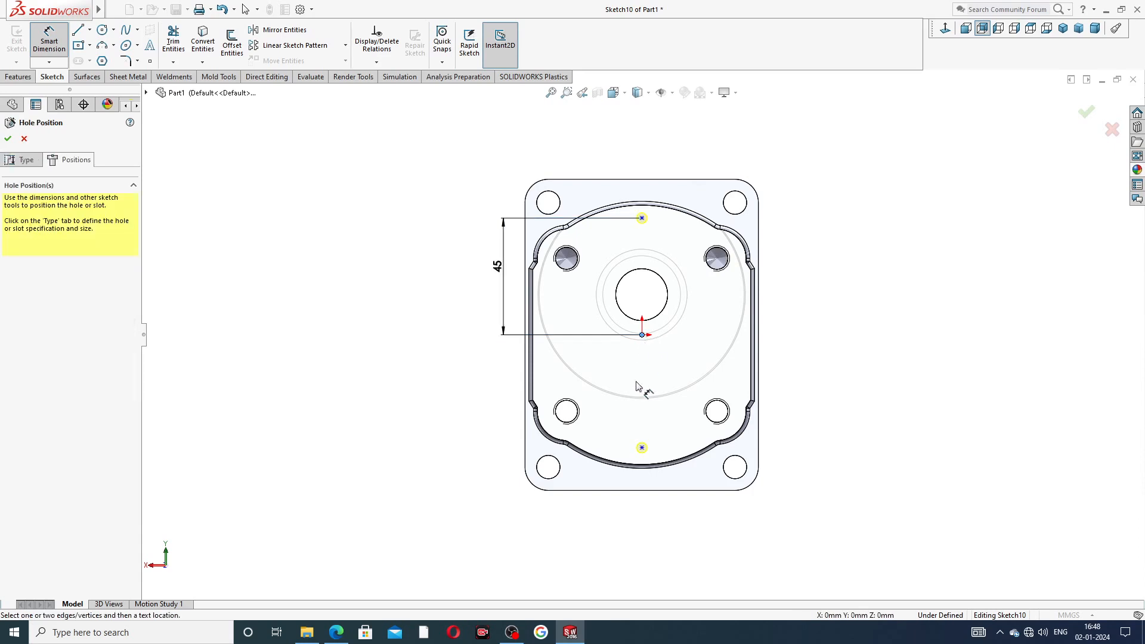
# - Dimension the lower hole point 45 mm vertically from the origin and finish the two drill holes
pyautogui.click(642, 448)
pyautogui.click(501, 397)
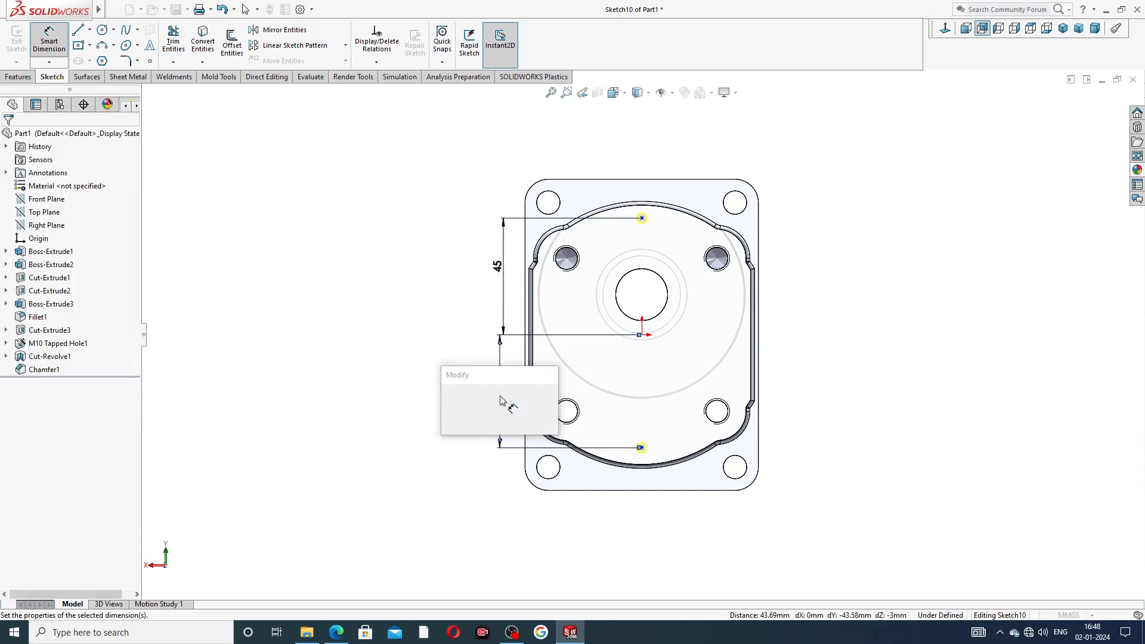
pyautogui.press('Escape')
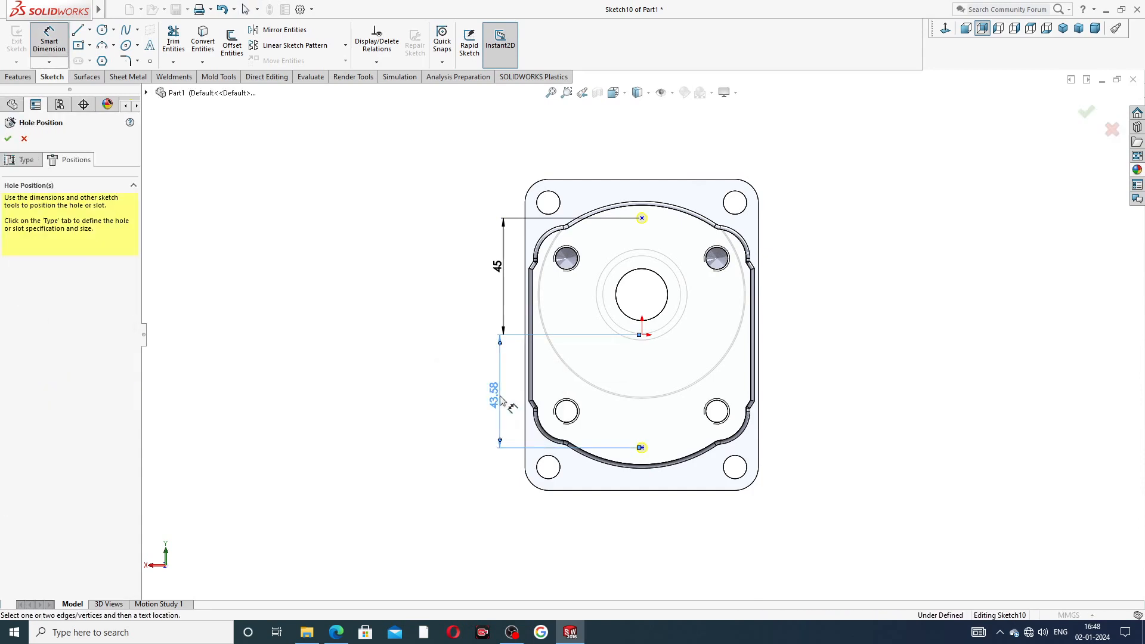
pyautogui.click(497, 395)
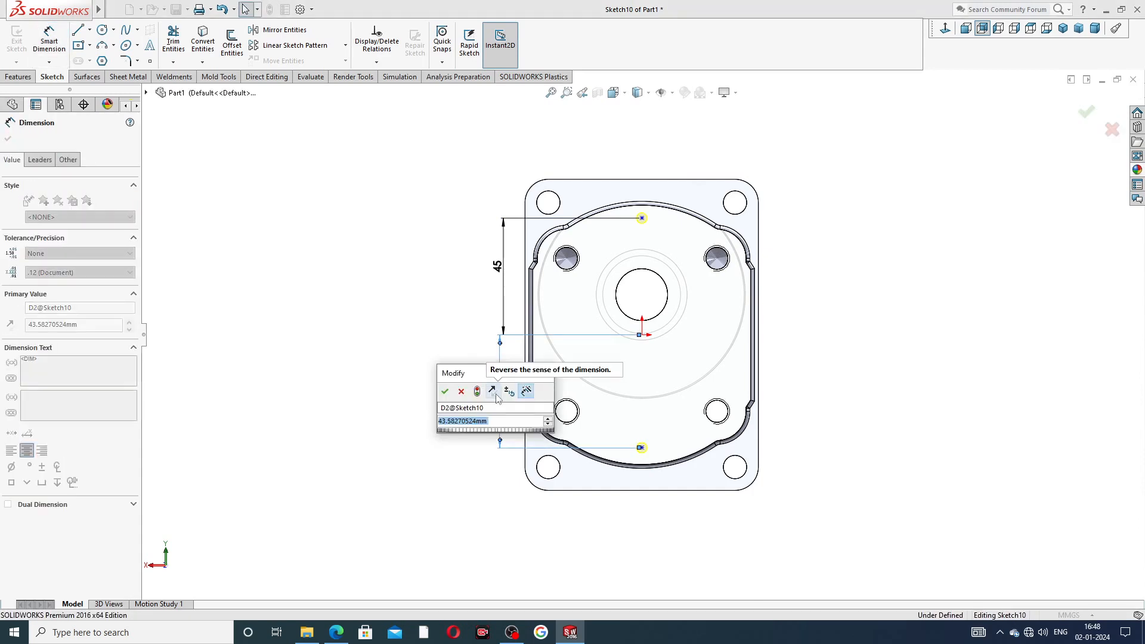
pyautogui.write('45')
pyautogui.press('Return')
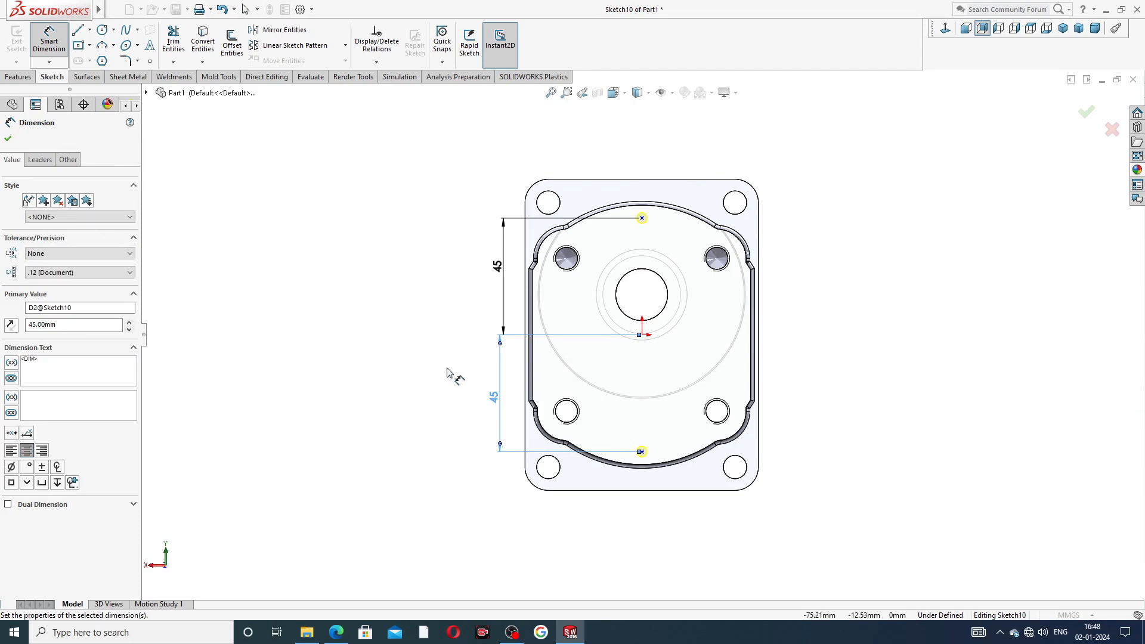
pyautogui.rightClick(852, 238)
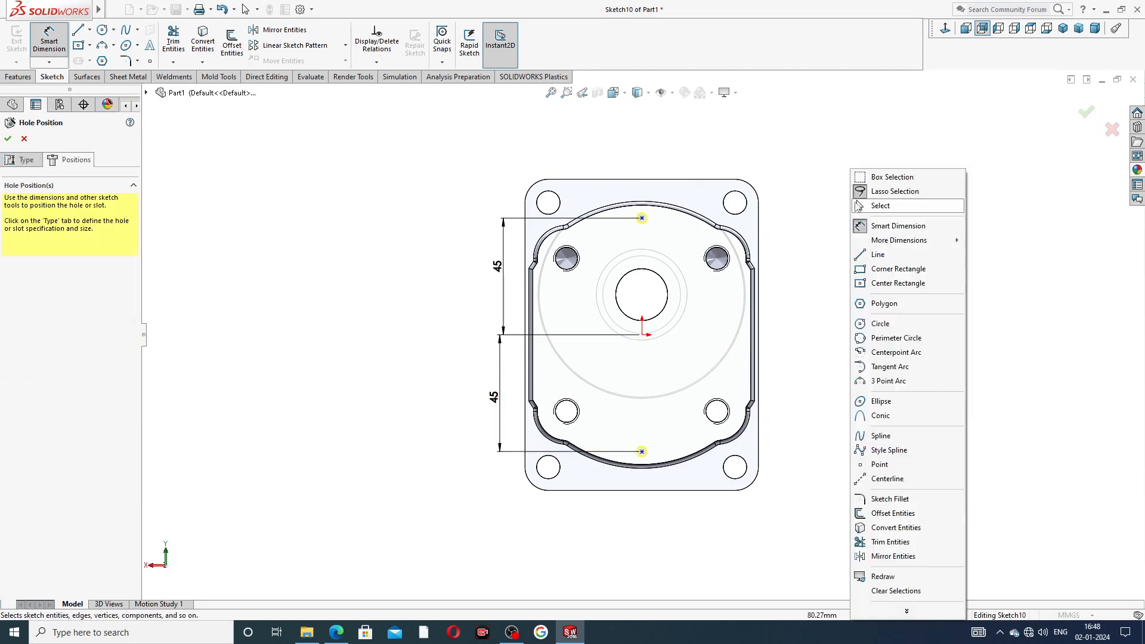
pyautogui.click(882, 206)
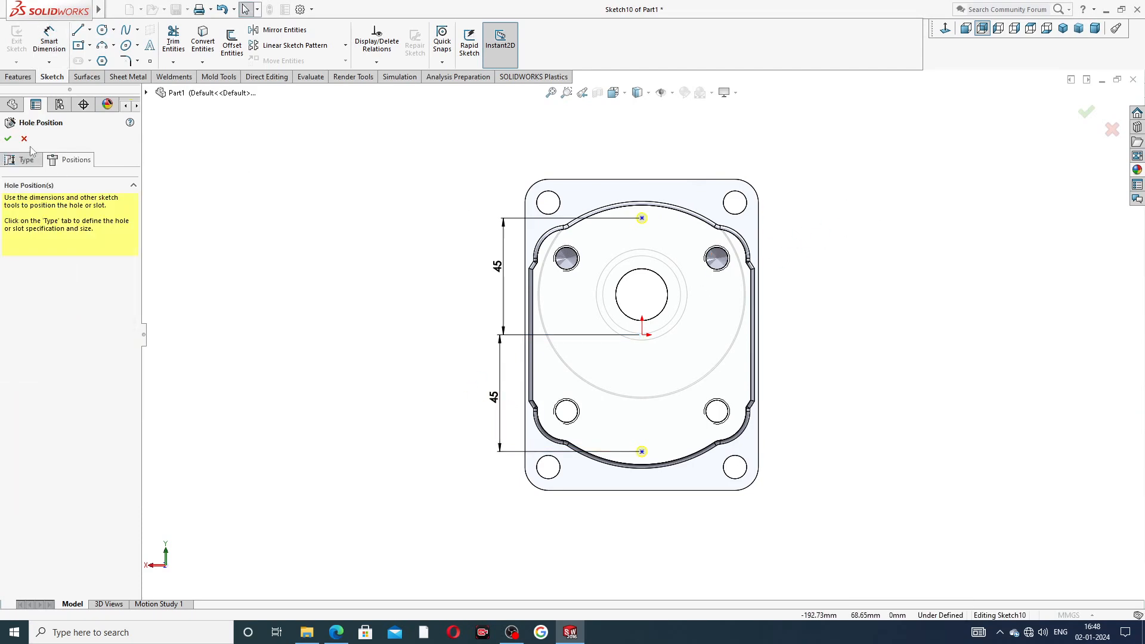
pyautogui.click(9, 139)
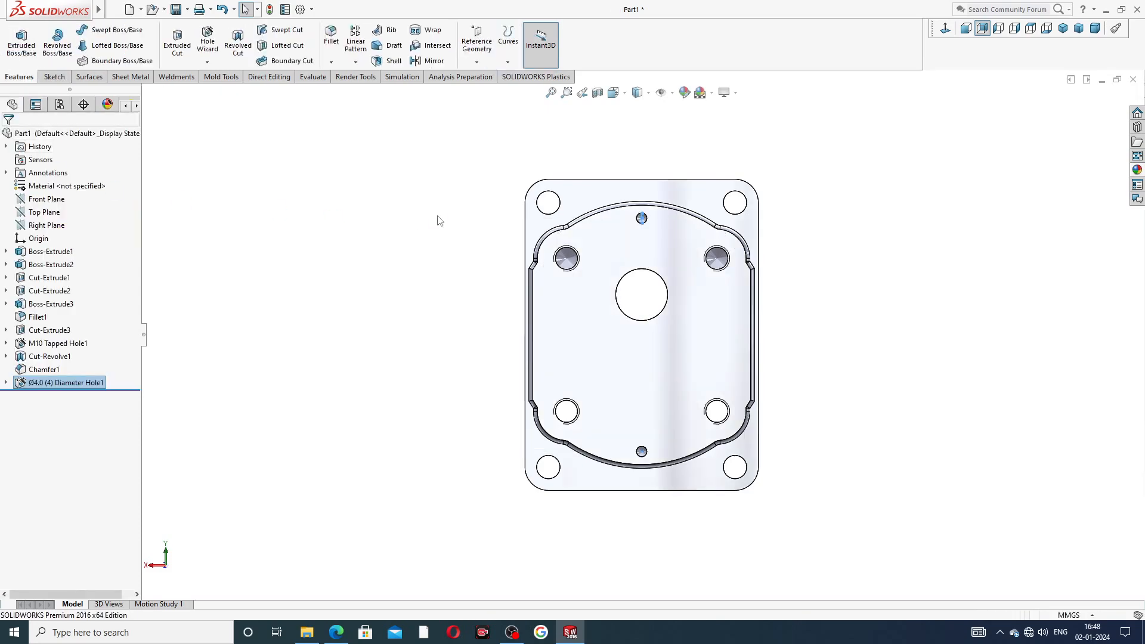
# - Check the cosmetic thread display options in the document's detailing properties
pyautogui.moveTo(808, 225); pyautogui.dragTo(621, 242, button='middle')
pyautogui.scroll(-3, 621, 242)
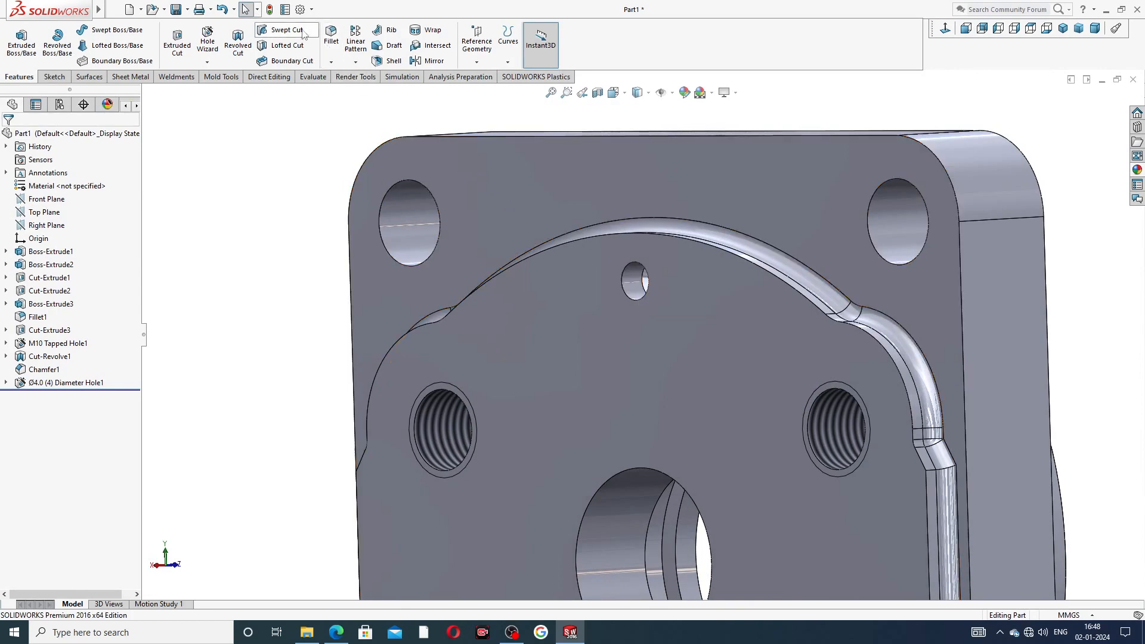
pyautogui.click(301, 10)
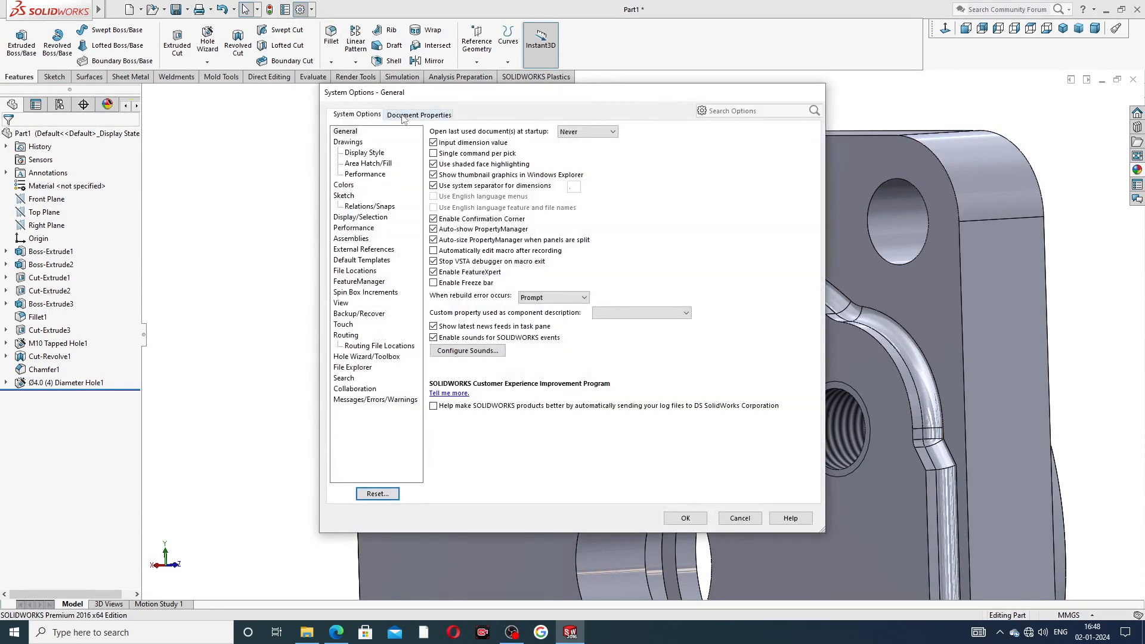
pyautogui.click(403, 116)
pyautogui.click(349, 197)
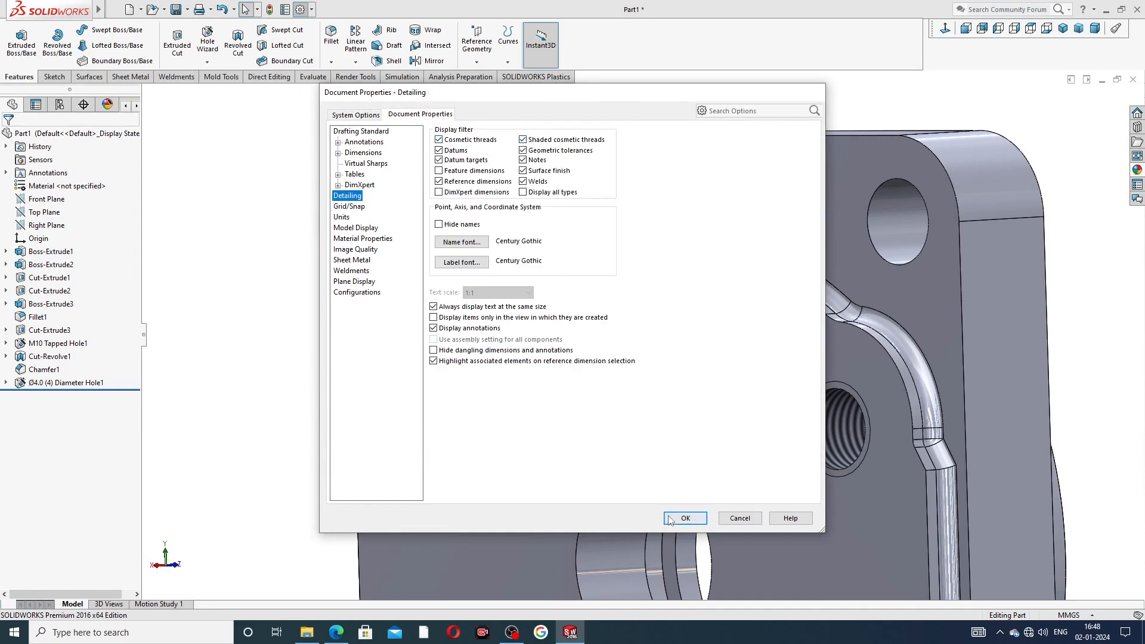
pyautogui.click(686, 518)
# - Compare the front of the modelled plate with the PART-10 drive end plate drawing
pyautogui.scroll(5, 692, 304)
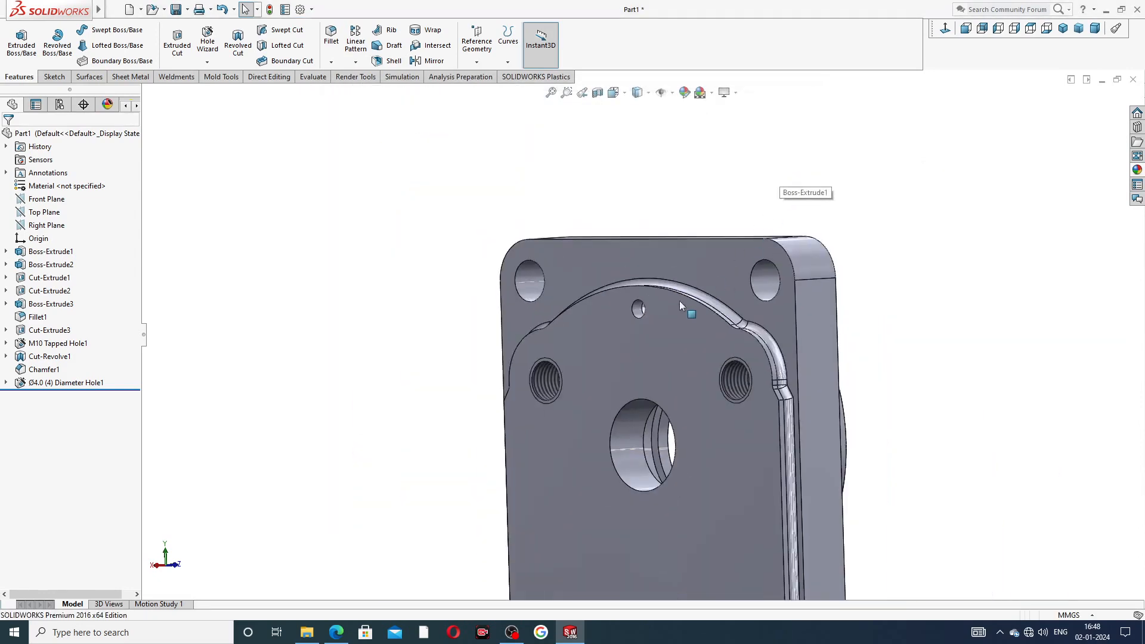
pyautogui.scroll(3, 688, 292)
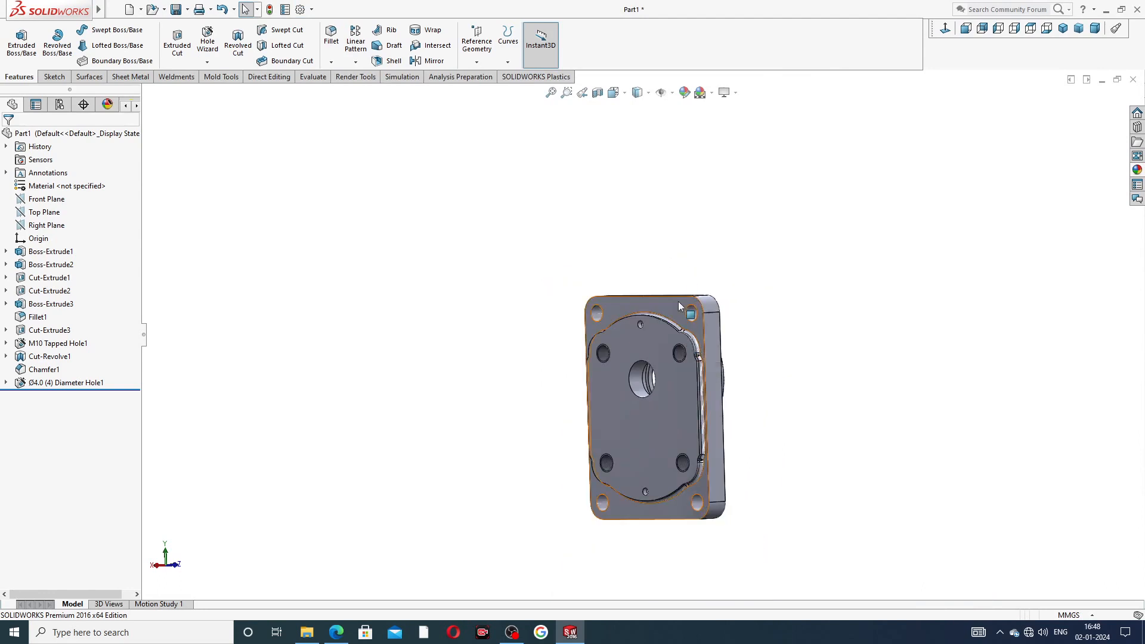
pyautogui.moveTo(676, 414); pyautogui.dragTo(509, 401, button='middle')
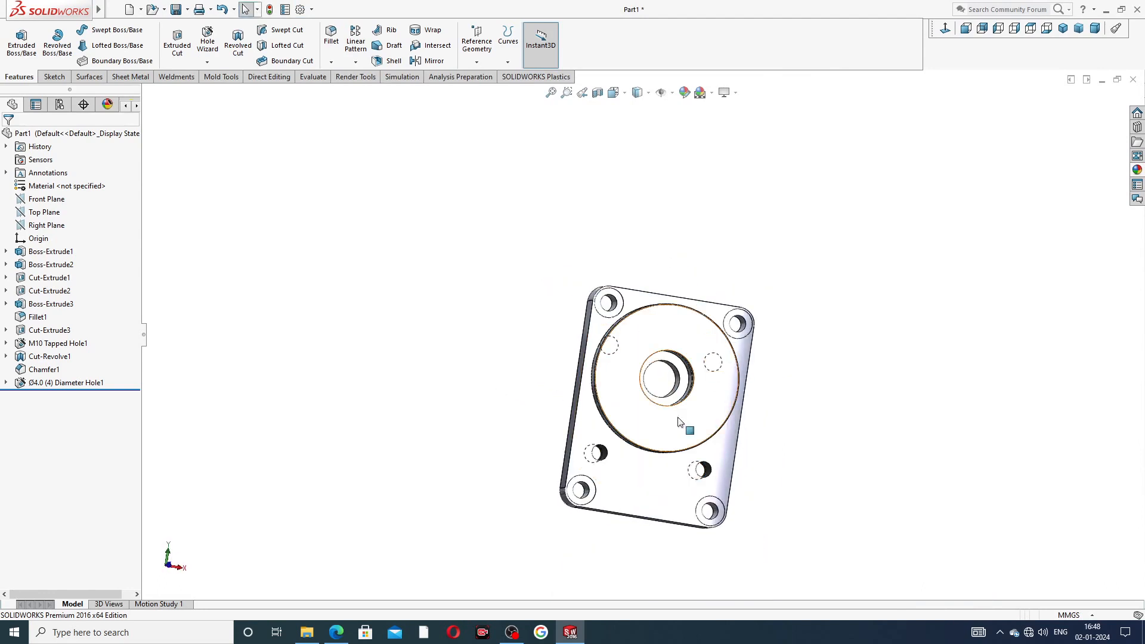
pyautogui.click(334, 632)
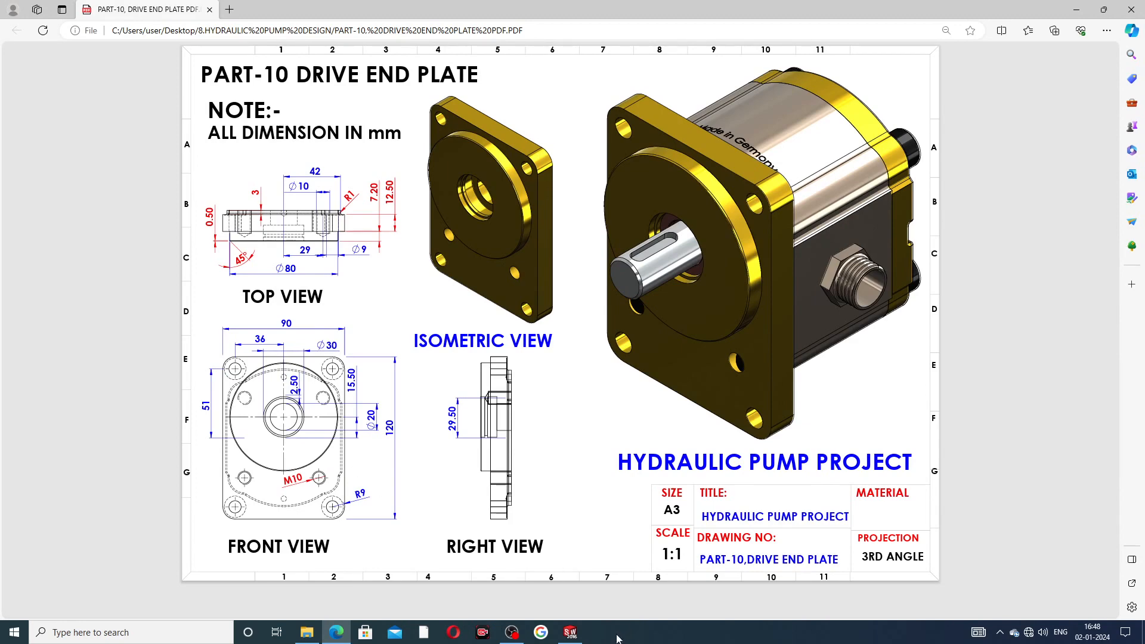
pyautogui.click(571, 632)
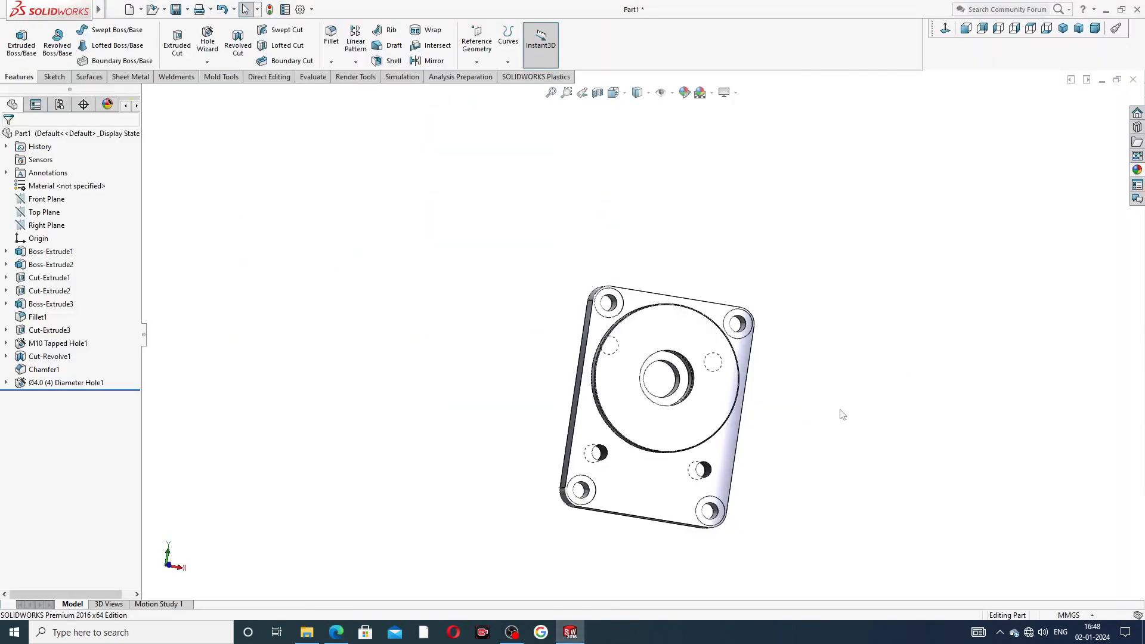
# - Apply the polished brass appearance from the metal appearances to the whole part
pyautogui.click(1138, 170)
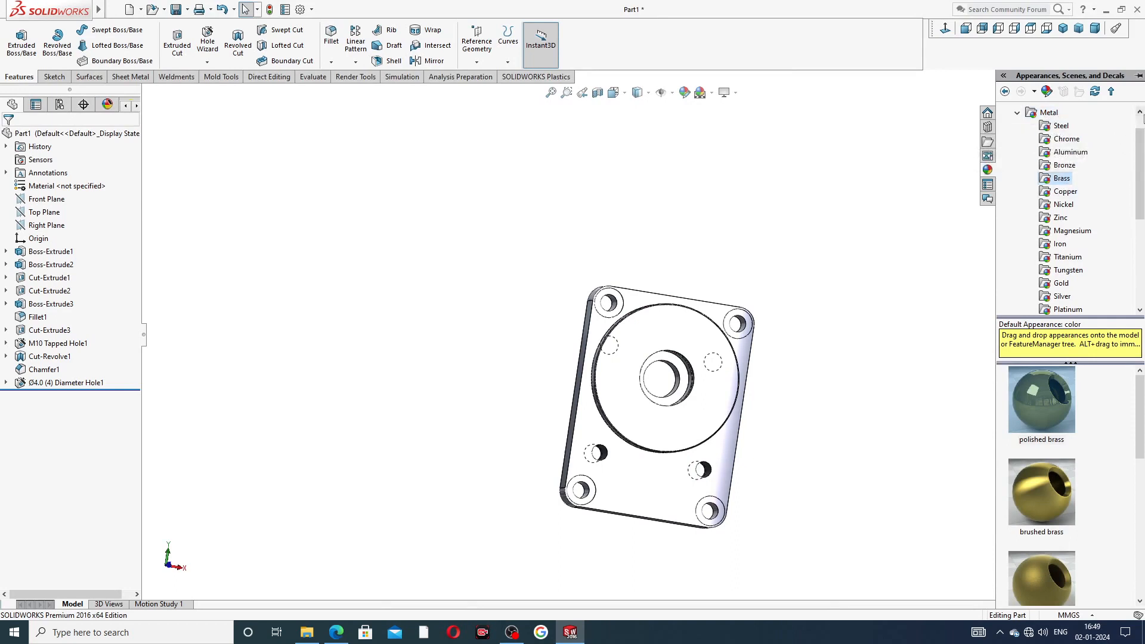
pyautogui.scroll(1, 1133, 115)
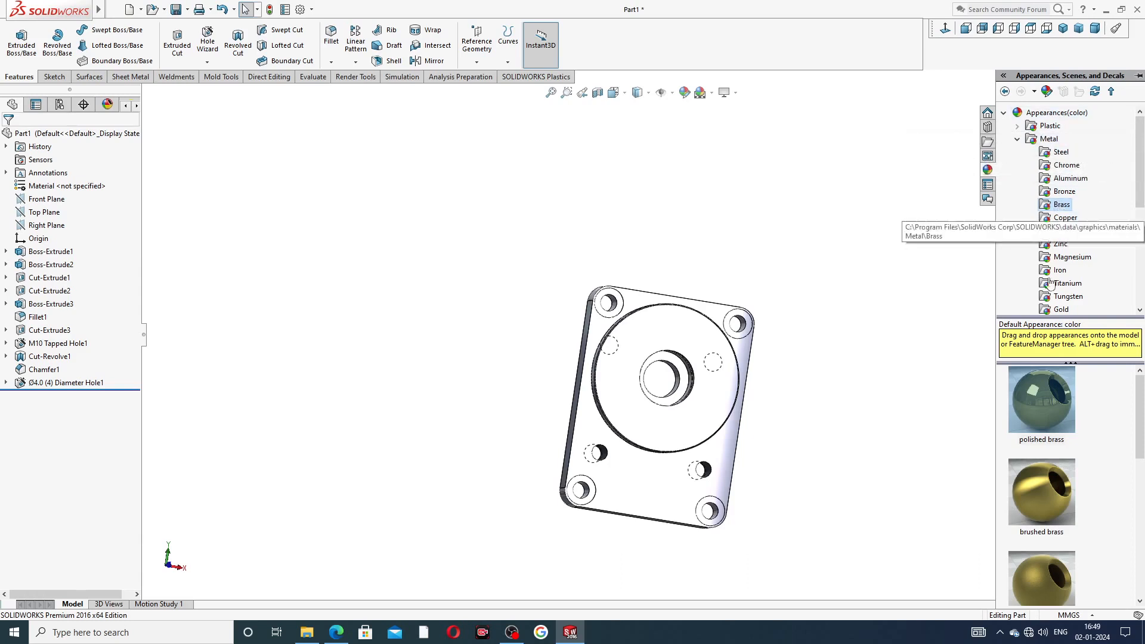
pyautogui.doubleClick(1053, 388)
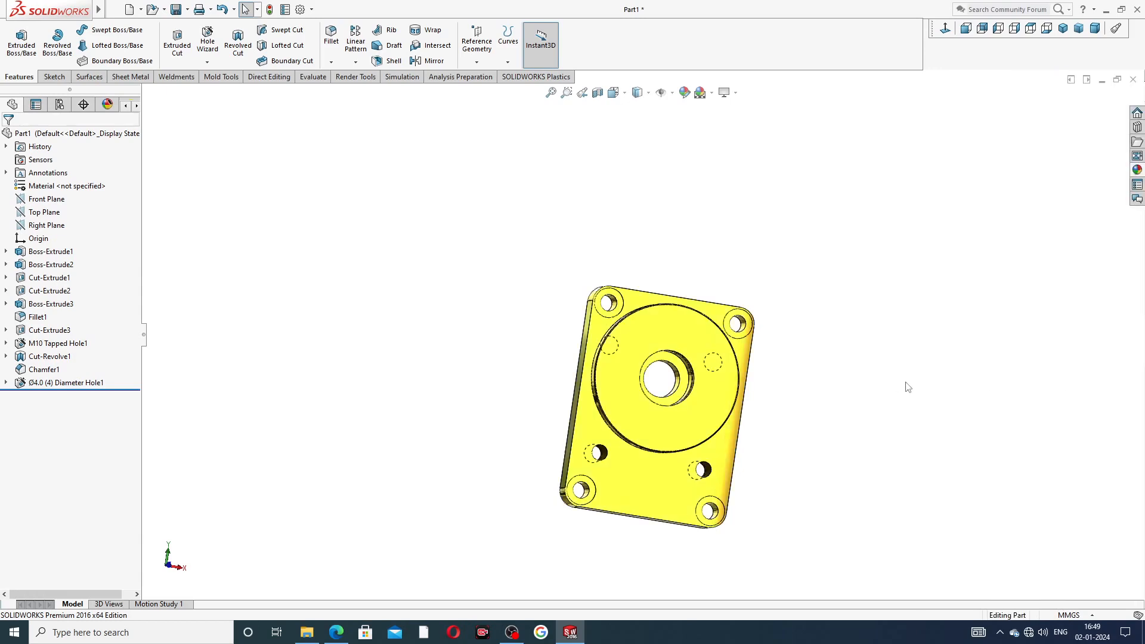
# - Examine the finished brass drive end plate from the front, the rear pad side and at an angle
pyautogui.click(947, 28)
pyautogui.scroll(-3, 696, 452)
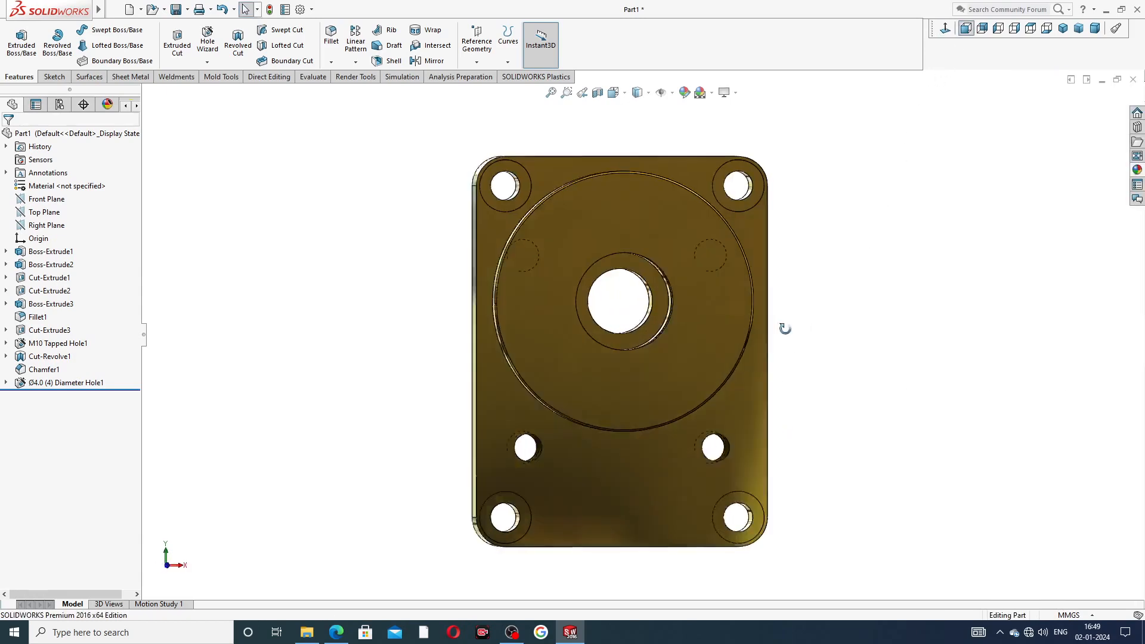
pyautogui.moveTo(785, 328)
pyautogui.mouseDown(button='middle')
pyautogui.moveTo(950, 207)
pyautogui.moveTo(818, 223)
pyautogui.moveTo(989, 238)
pyautogui.moveTo(1046, 202)
pyautogui.moveTo(1038, 235)
pyautogui.mouseUp(button='middle')
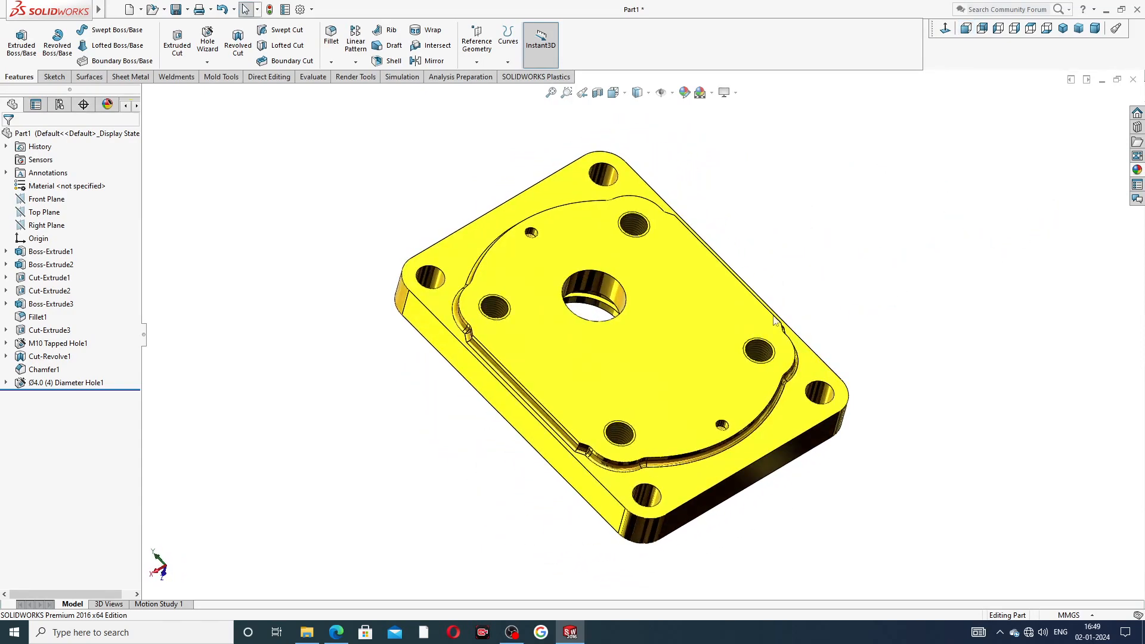
pyautogui.scroll(-2, 640, 412)
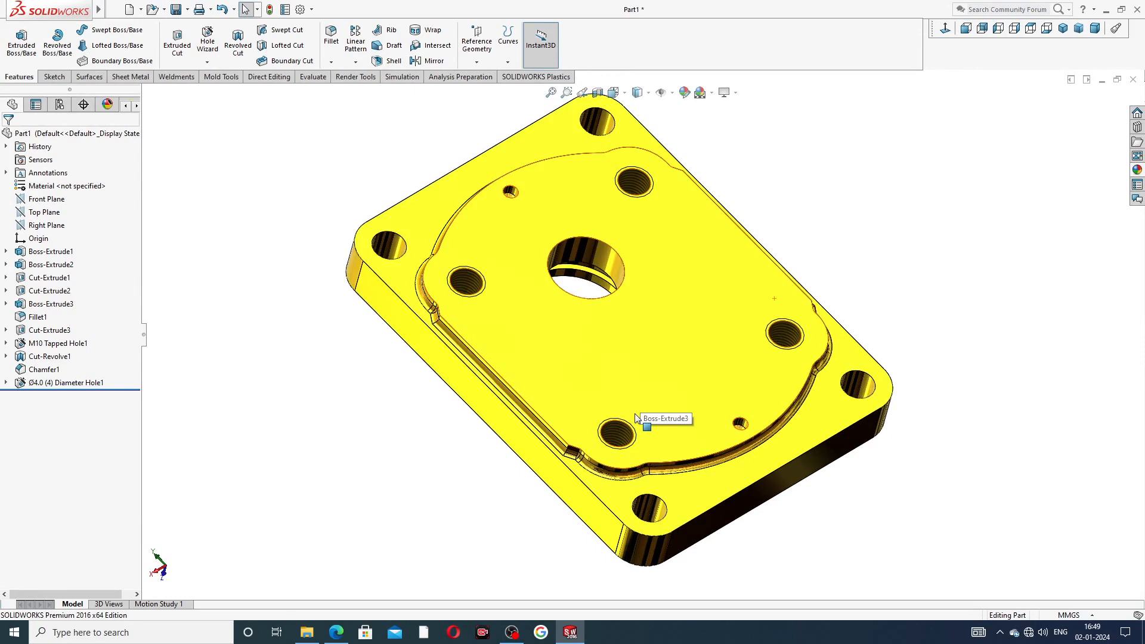
pyautogui.scroll(2, 639, 419)
pyautogui.moveTo(638, 419); pyautogui.dragTo(535, 440, button='middle')
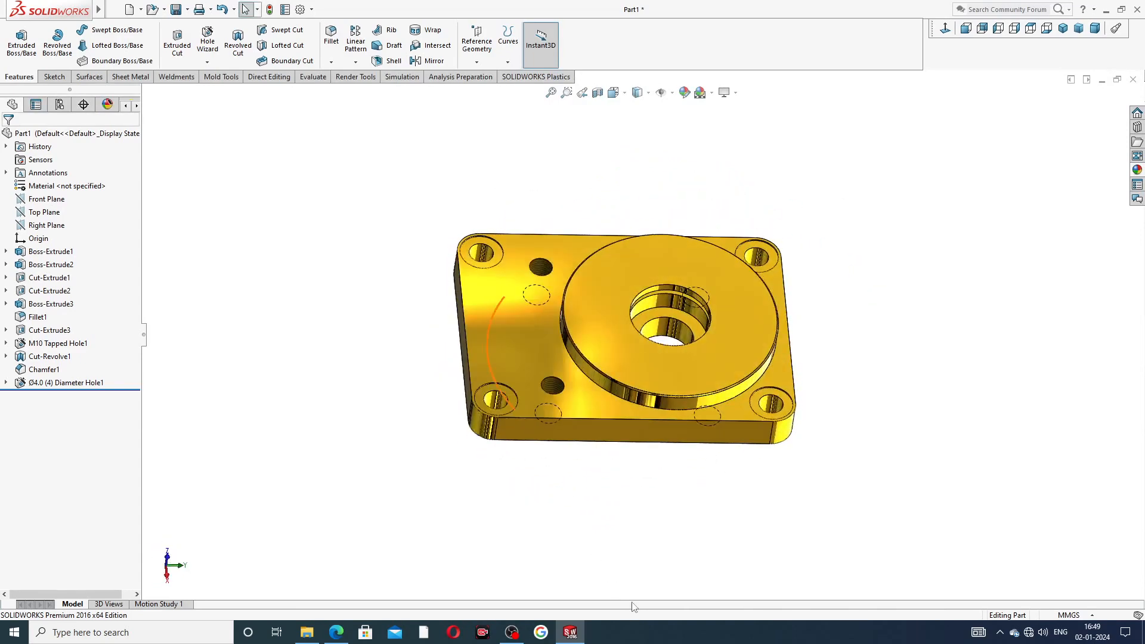
pyautogui.scroll(-2, 599, 513)
pyautogui.scroll(3, 686, 231)
pyautogui.scroll(-2, 686, 232)
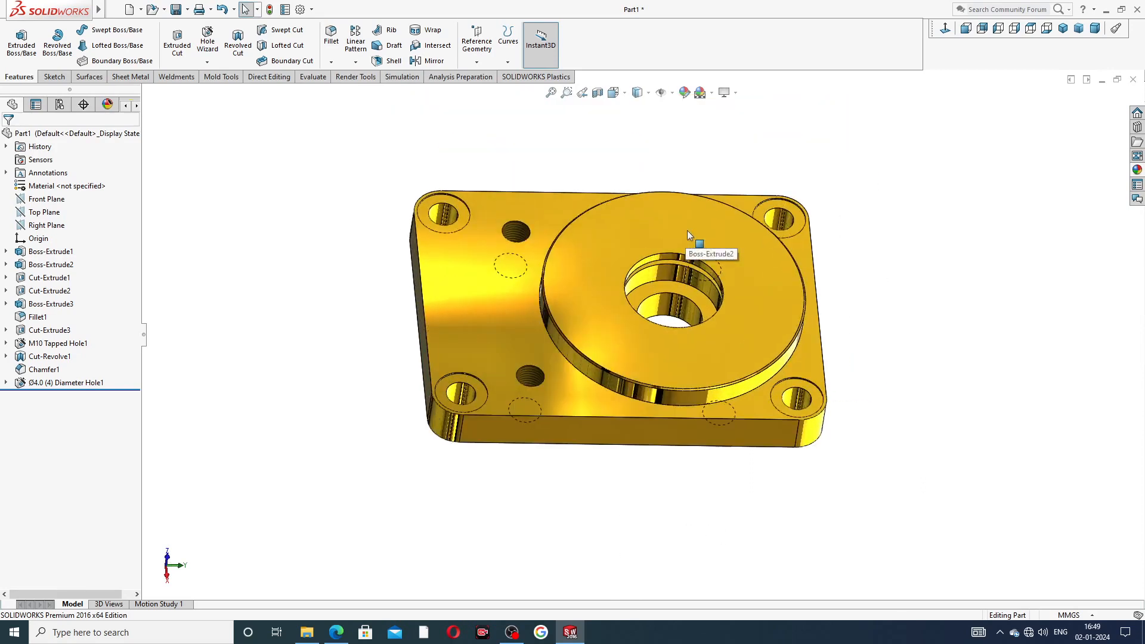
pyautogui.scroll(-2, 685, 453)
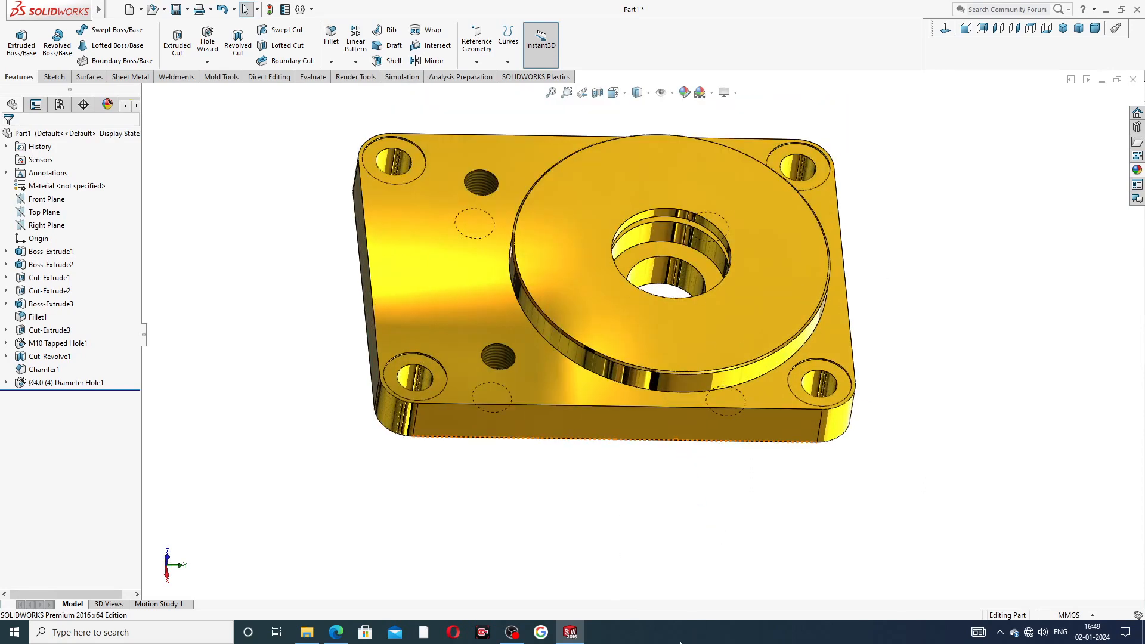
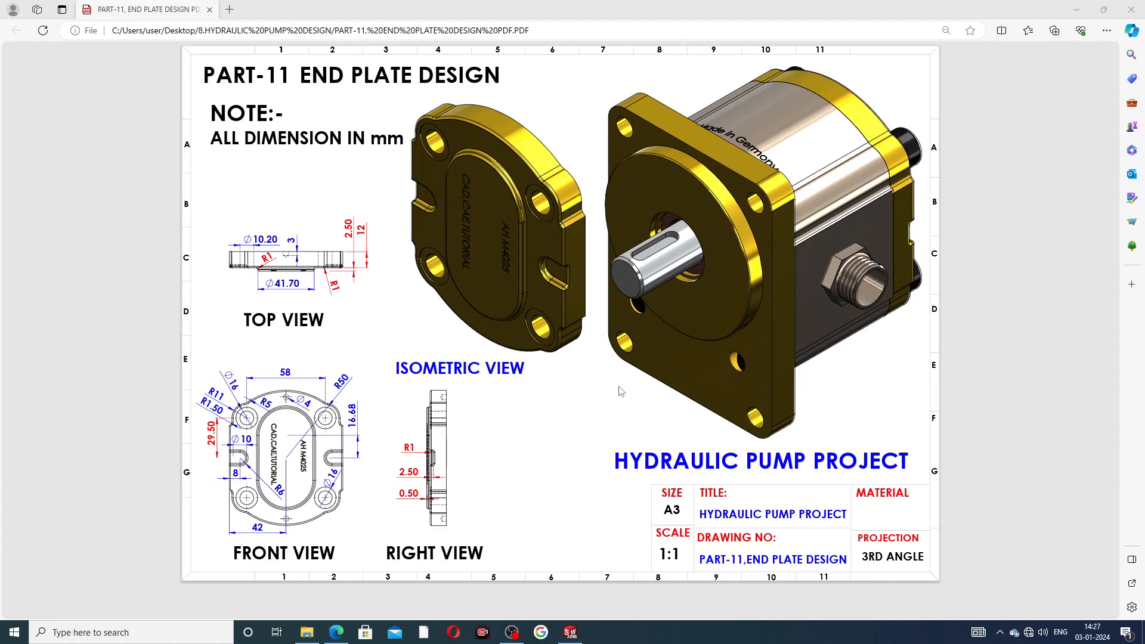
# - Switch to SOLIDWORKS and examine the reference end plate model's raised pad, lettering, holes and side slots from several directions
pyautogui.click(570, 632)
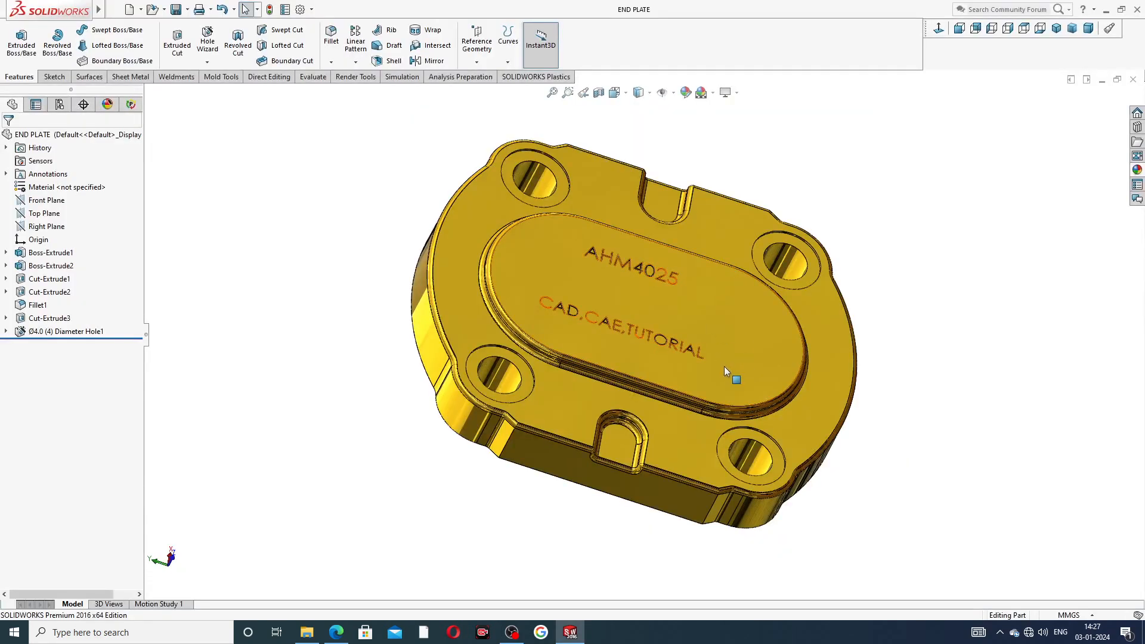
pyautogui.moveTo(724, 367); pyautogui.dragTo(711, 225, button='middle')
pyautogui.moveTo(691, 308); pyautogui.dragTo(816, 148, button='middle')
pyautogui.moveTo(811, 201); pyautogui.dragTo(836, 225, button='middle')
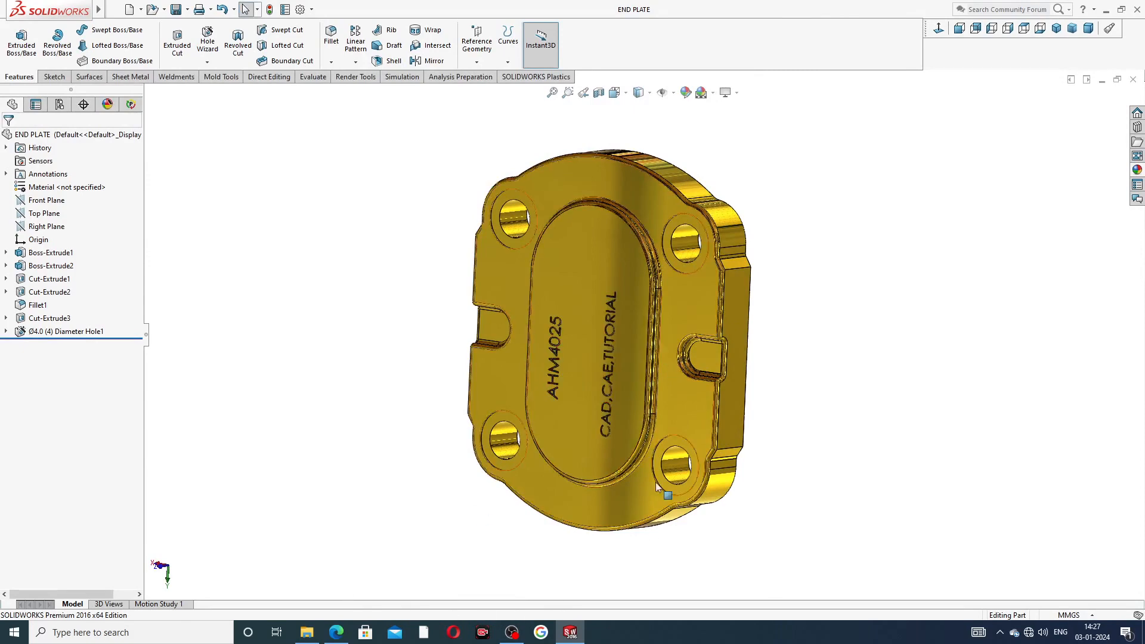
pyautogui.click(937, 29)
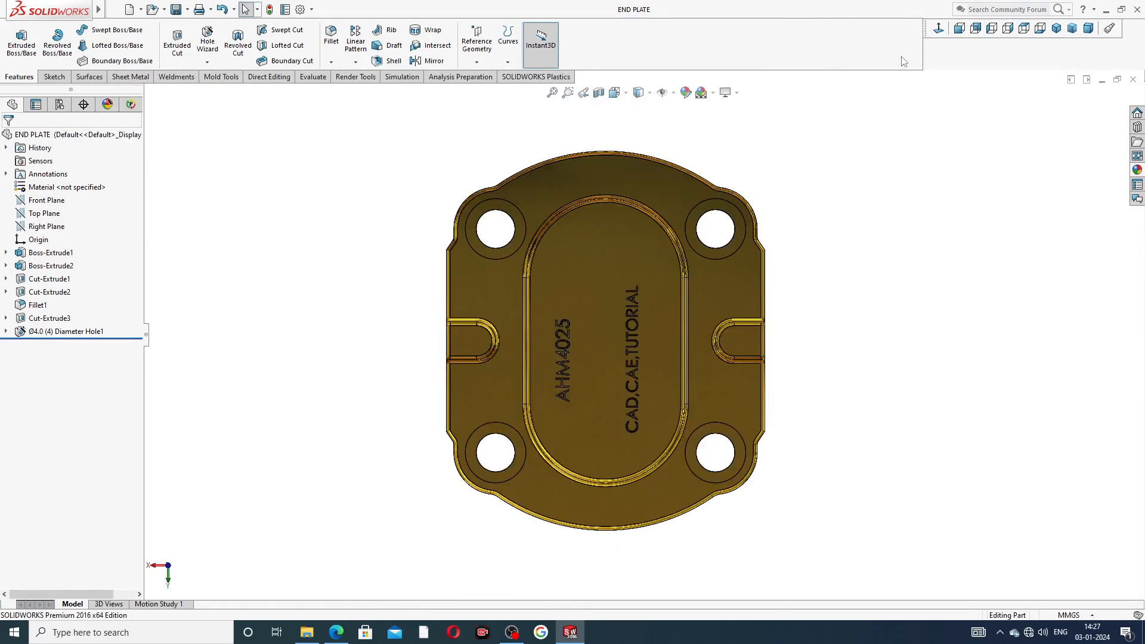
pyautogui.moveTo(724, 230); pyautogui.dragTo(776, 84, button='middle')
pyautogui.moveTo(716, 311); pyautogui.dragTo(589, 286, button='middle')
pyautogui.scroll(-3, 693, 363)
pyautogui.scroll(3, 710, 335)
pyautogui.scroll(-3, 607, 307)
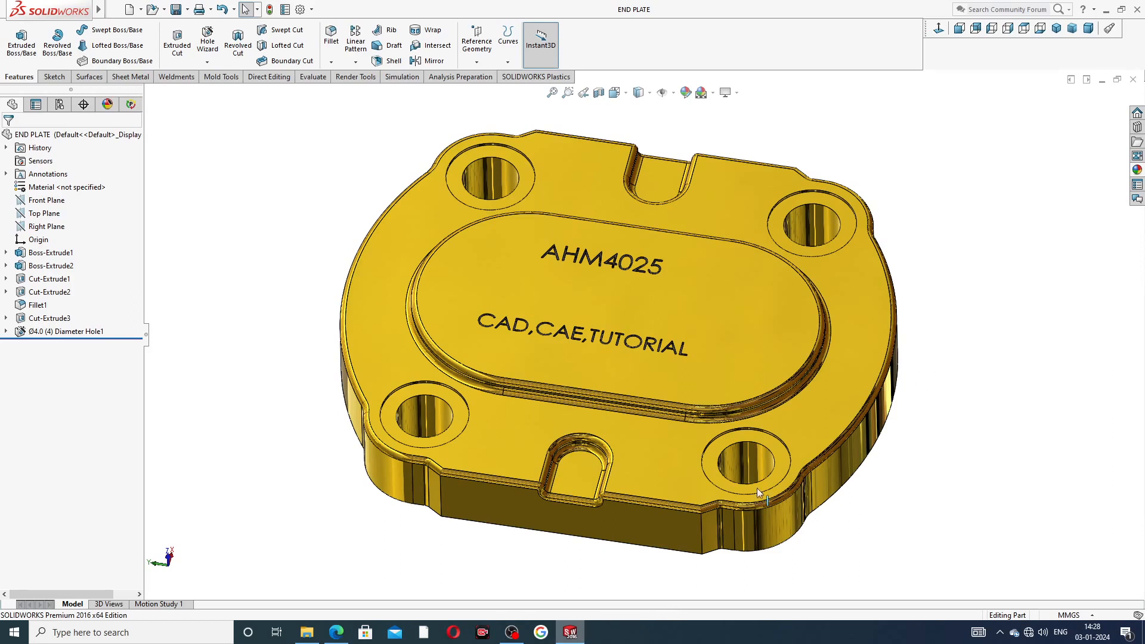
# - Close the reference end plate model and create a new part with the Plain White scene
pyautogui.click(1133, 80)
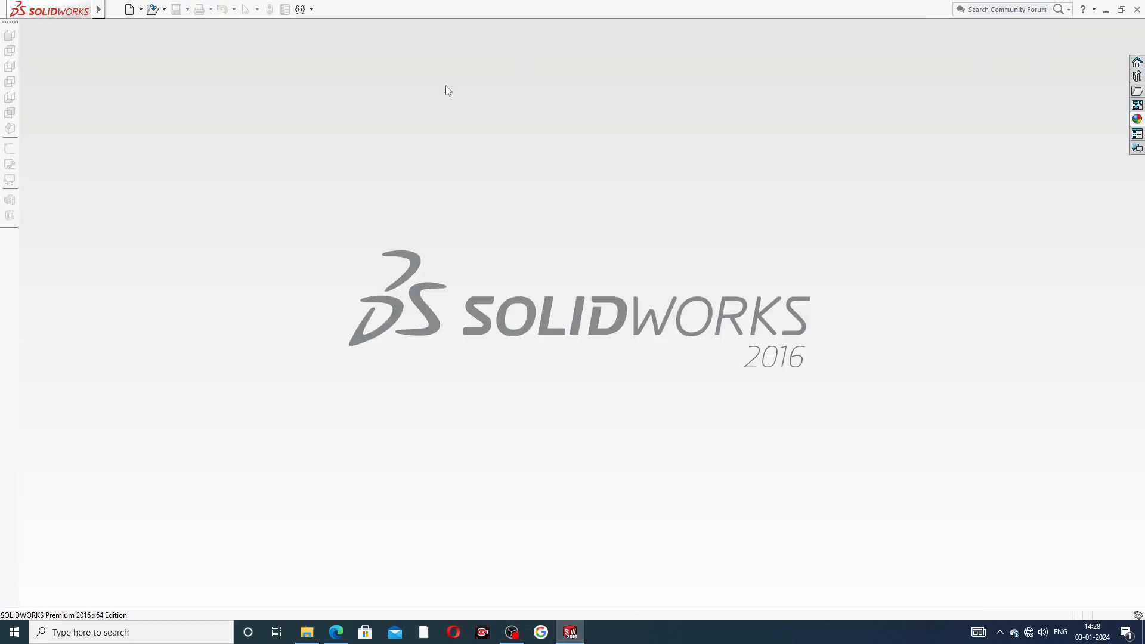
pyautogui.click(130, 9)
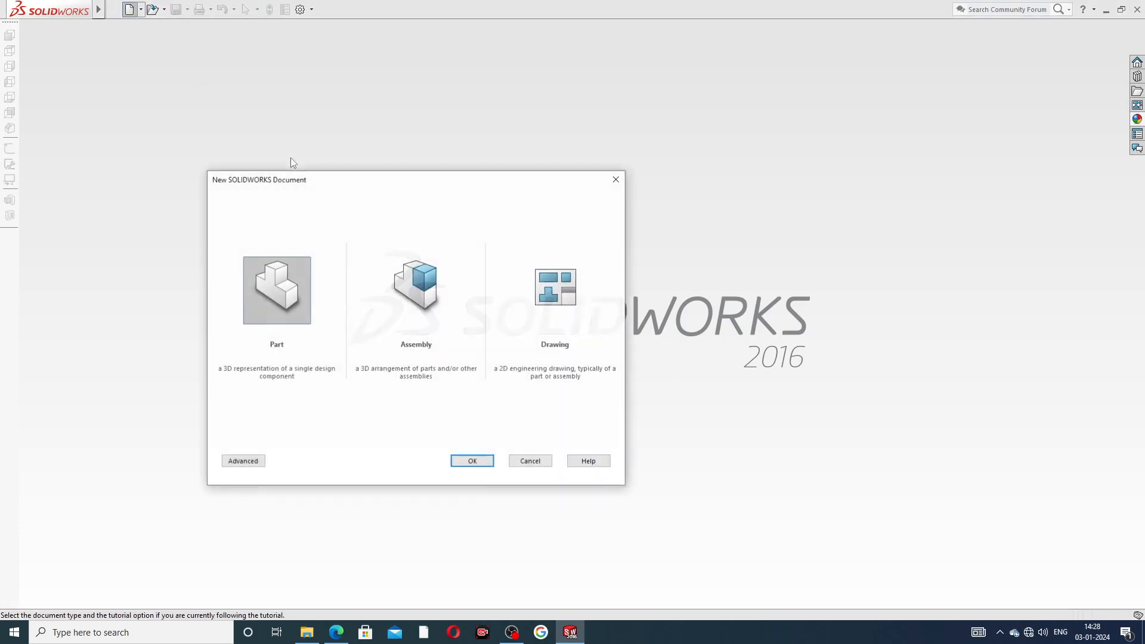
pyautogui.click(470, 461)
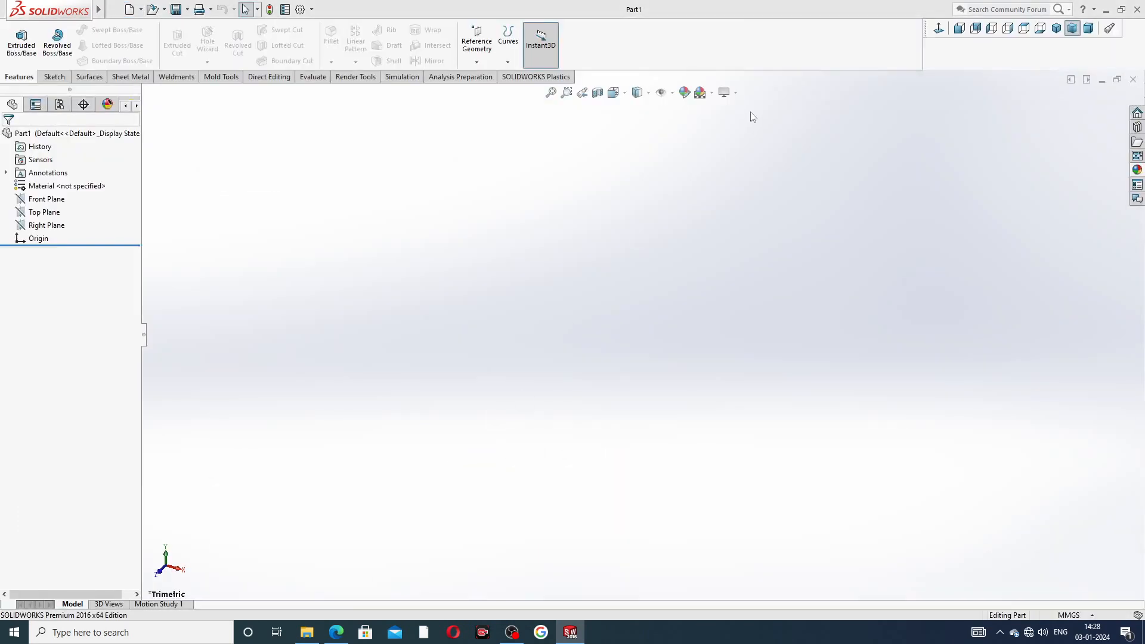
pyautogui.click(712, 93)
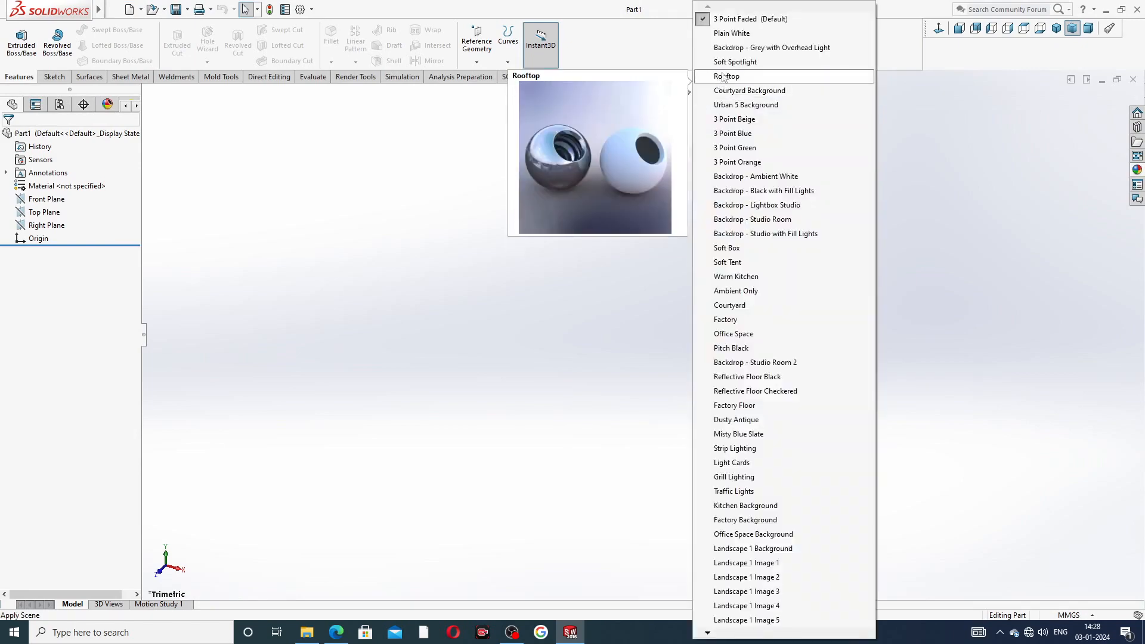
pyautogui.click(726, 36)
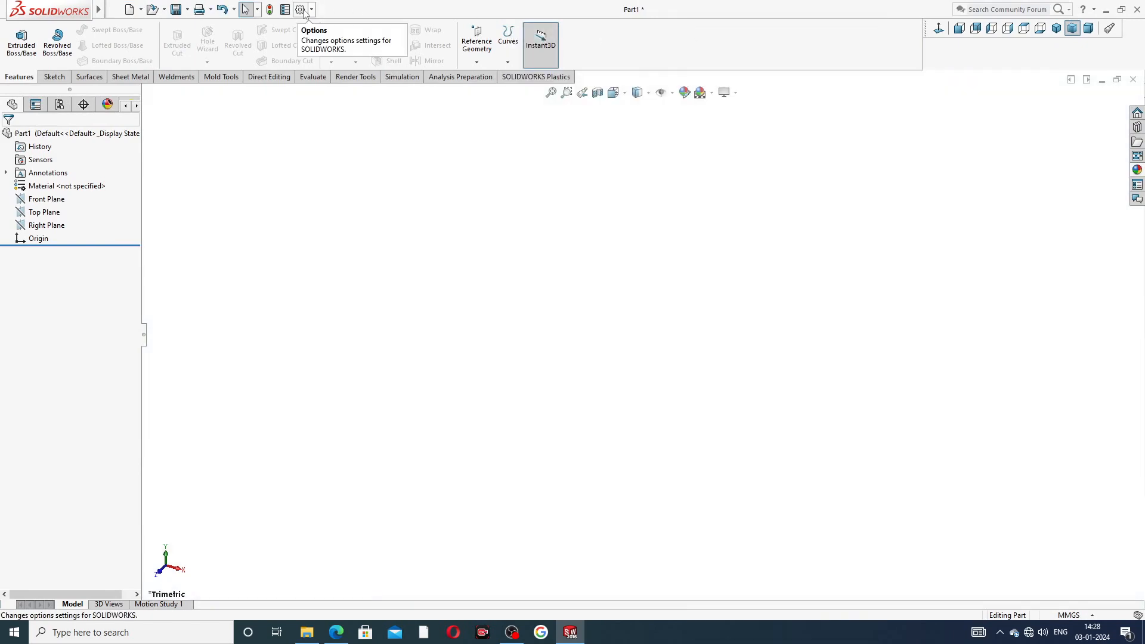
# - Raise the document's image quality to the highest resolution for both shaded and wireframe display
pyautogui.click(301, 10)
pyautogui.click(443, 117)
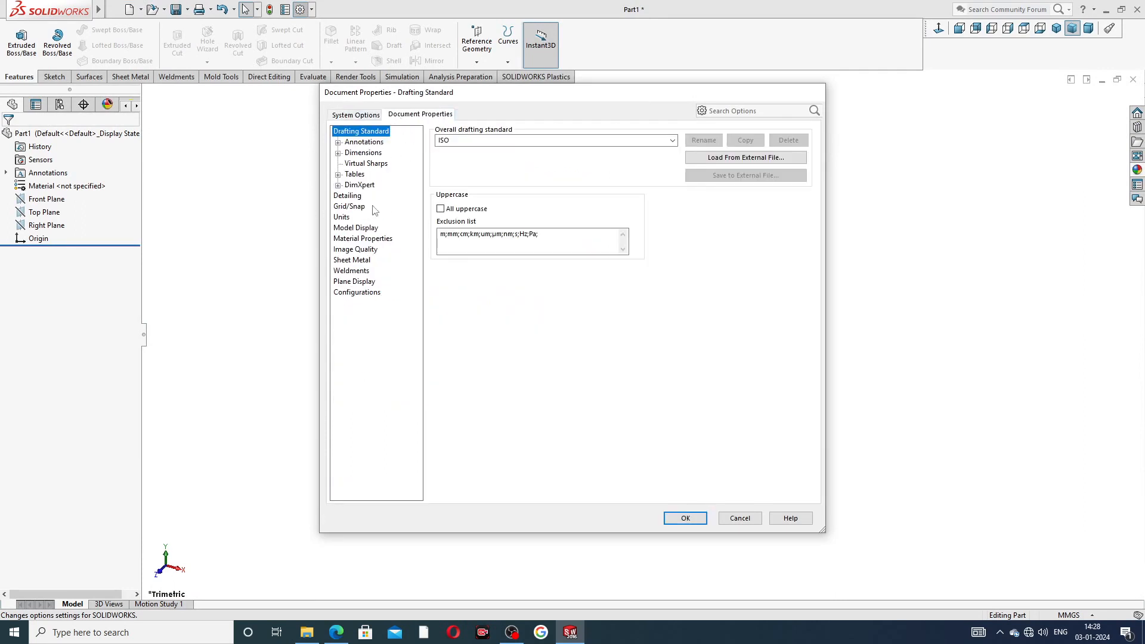
pyautogui.click(355, 250)
pyautogui.moveTo(539, 150); pyautogui.dragTo(657, 150)
pyautogui.moveTo(545, 268); pyautogui.dragTo(678, 278)
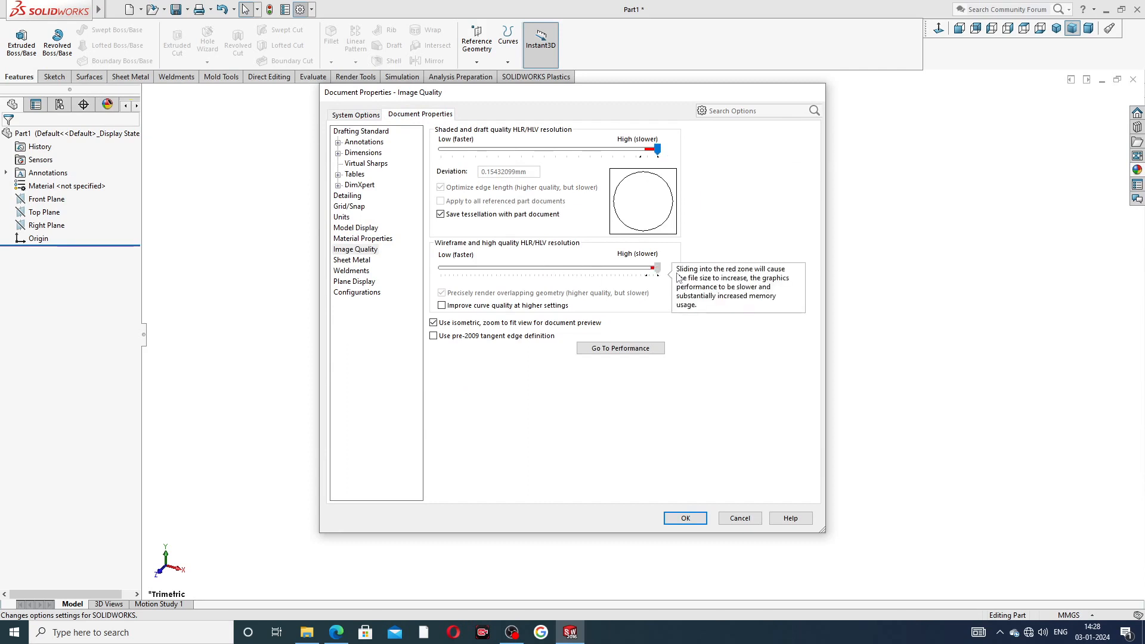
pyautogui.click(686, 518)
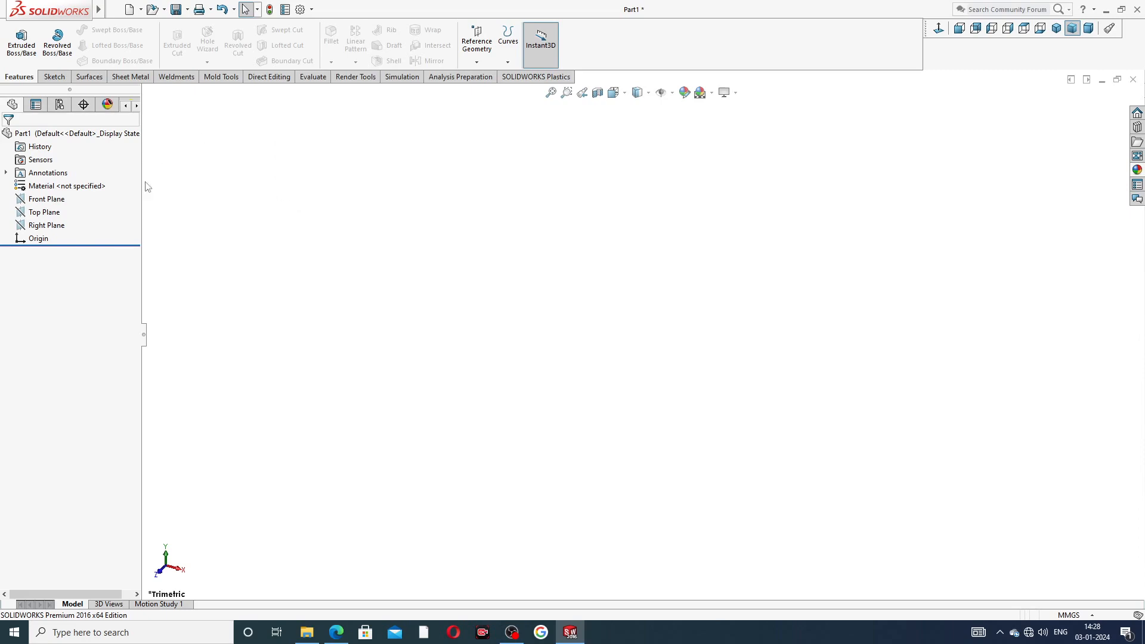
# - Consult the PART-11 drawing and sketch a vertical and an about 59 mm horizontal centerline meeting at the origin on the Front Plane
pyautogui.click(337, 632)
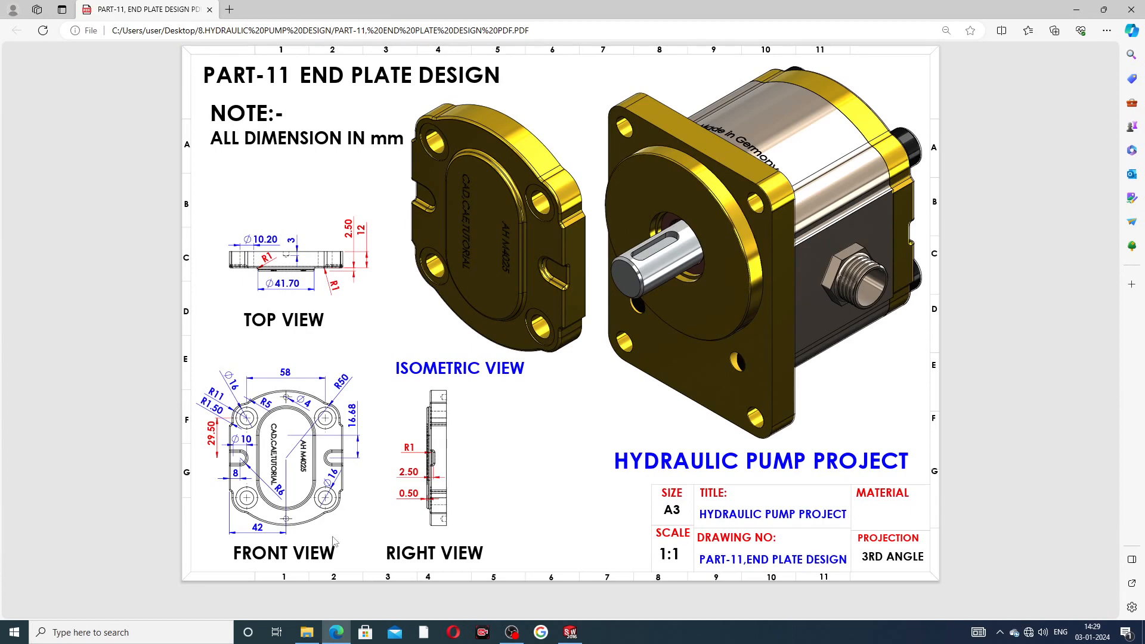
pyautogui.click(343, 635)
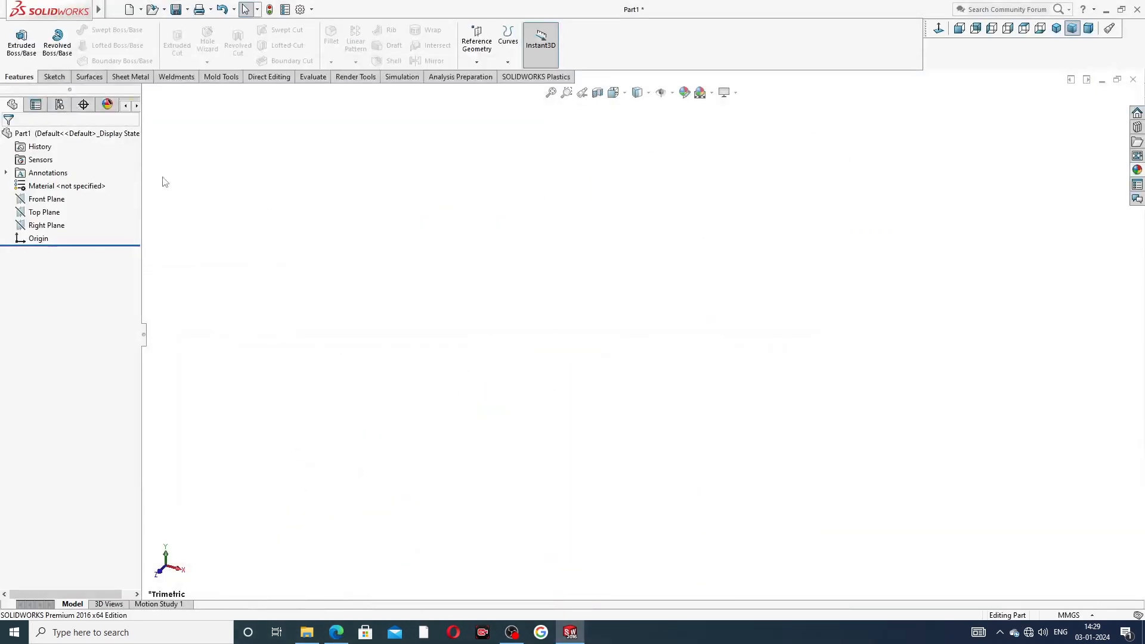
pyautogui.click(39, 201)
pyautogui.click(43, 185)
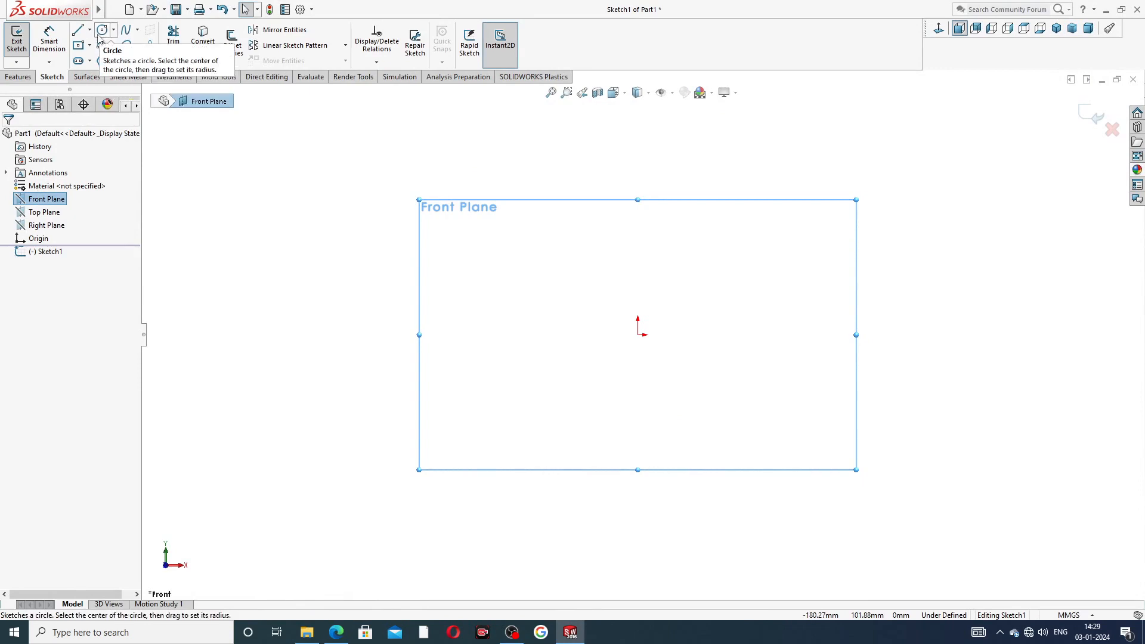
pyautogui.click(90, 29)
pyautogui.click(112, 56)
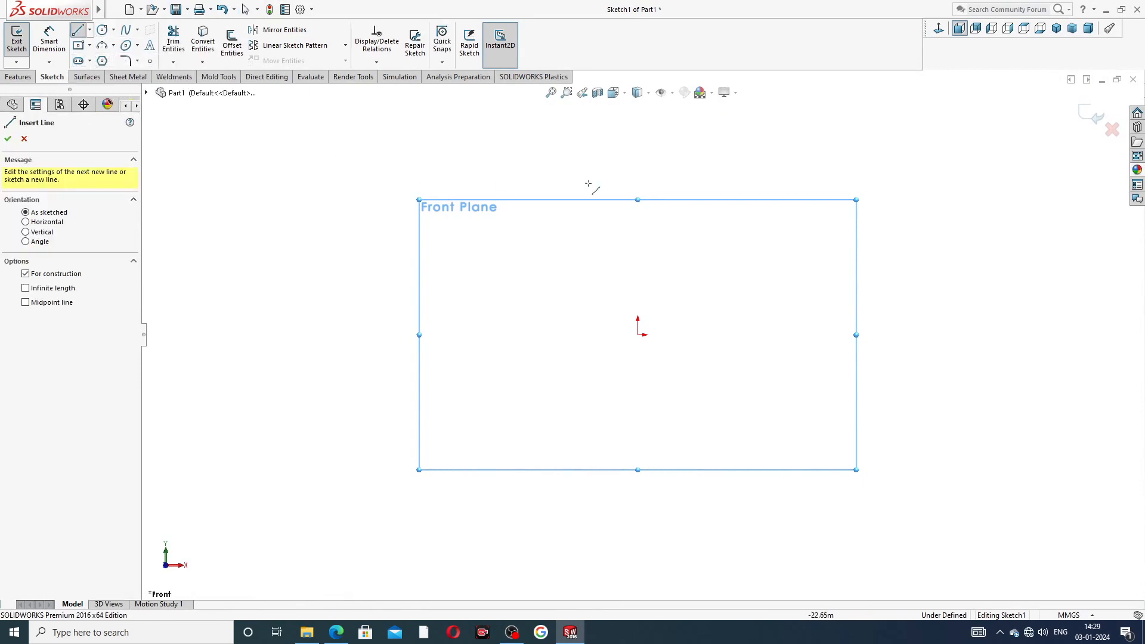
pyautogui.click(639, 152)
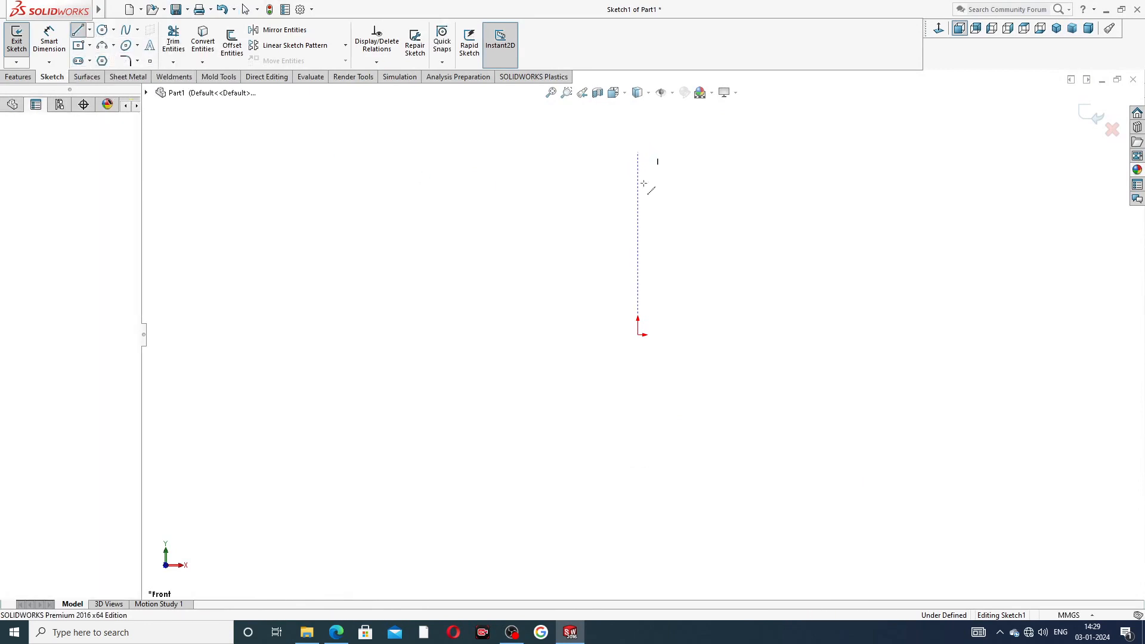
pyautogui.click(638, 335)
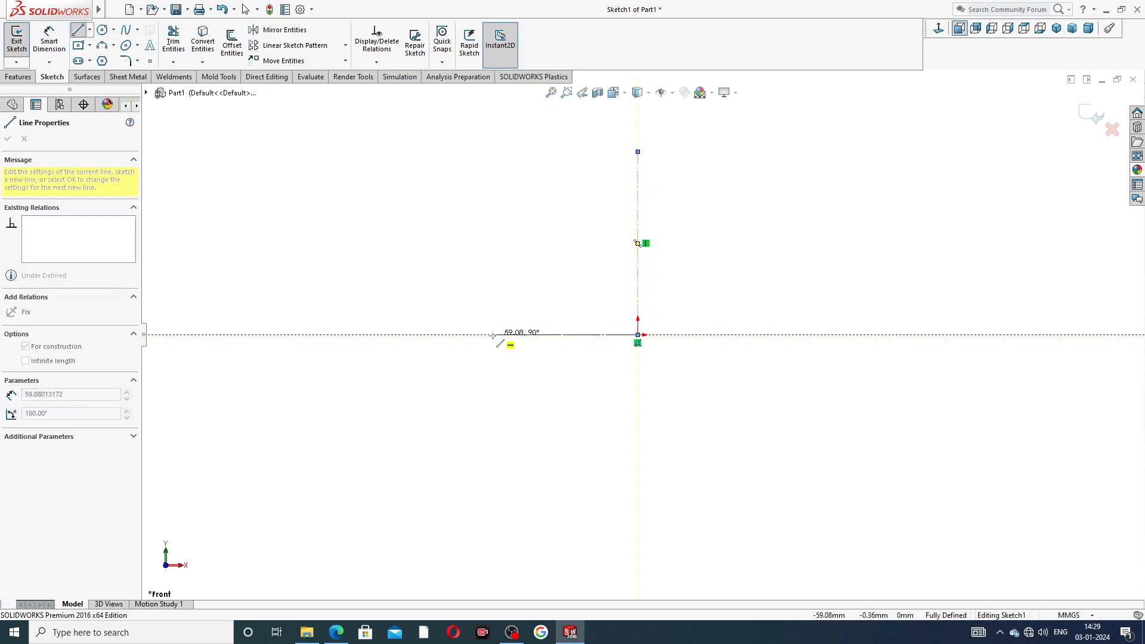
pyautogui.click(494, 335)
pyautogui.rightClick(520, 285)
pyautogui.click(544, 302)
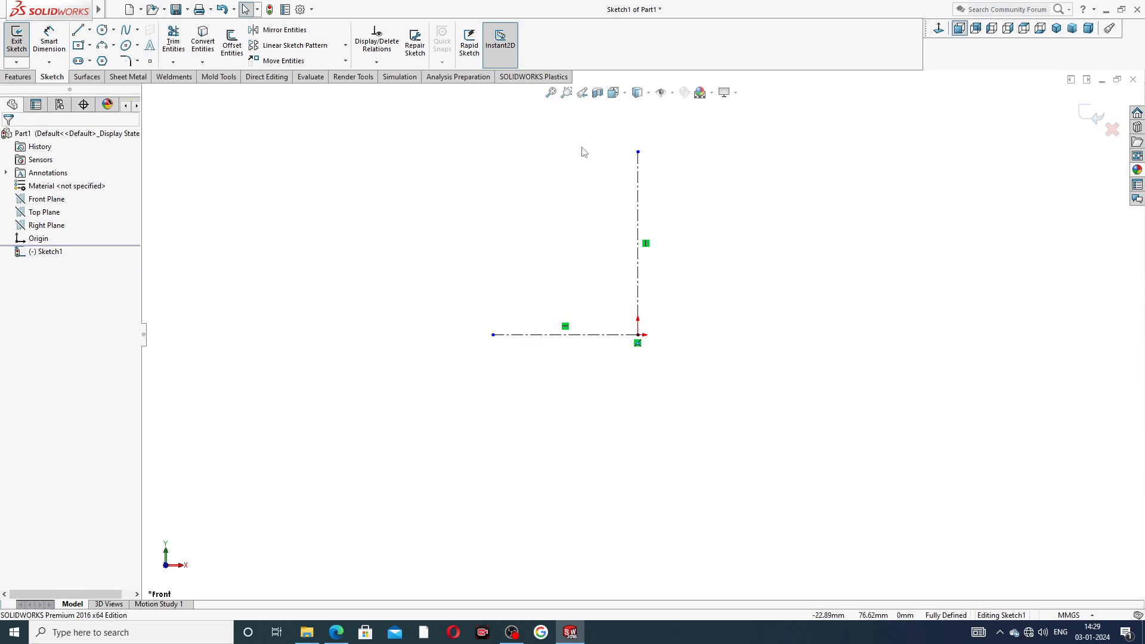
pyautogui.click(113, 46)
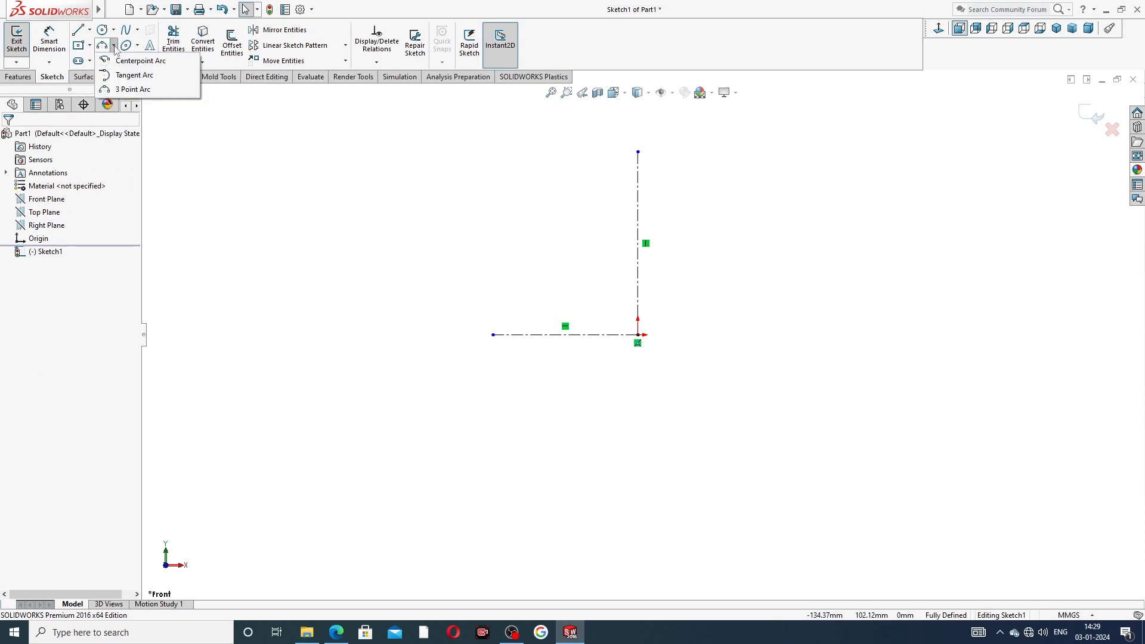
pyautogui.click(127, 75)
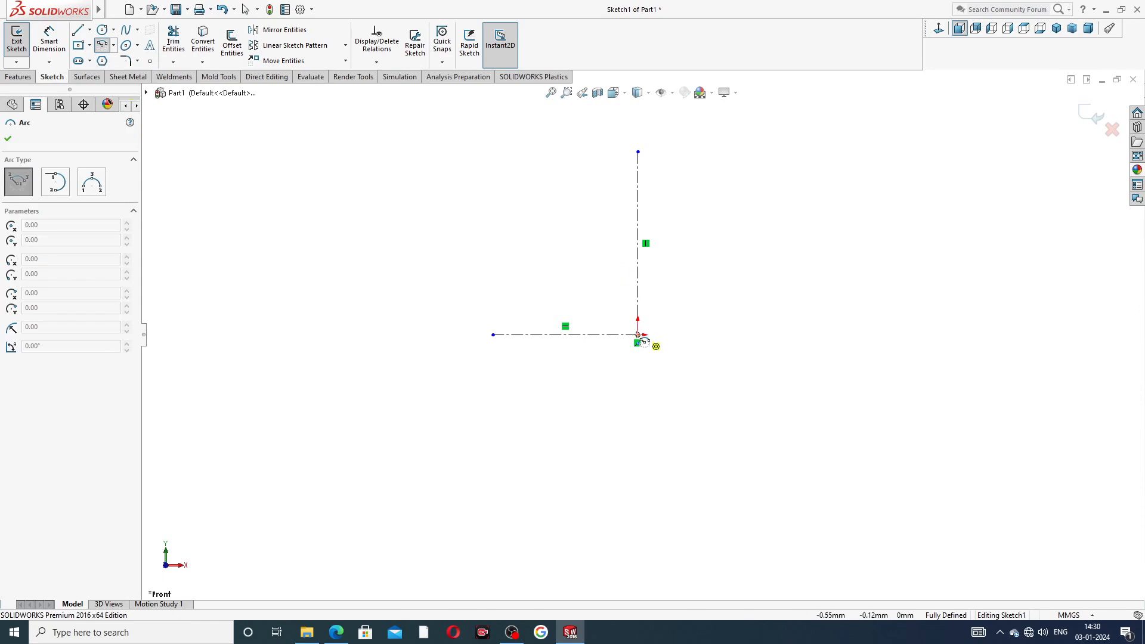
pyautogui.rightClick(712, 196)
pyautogui.click(729, 203)
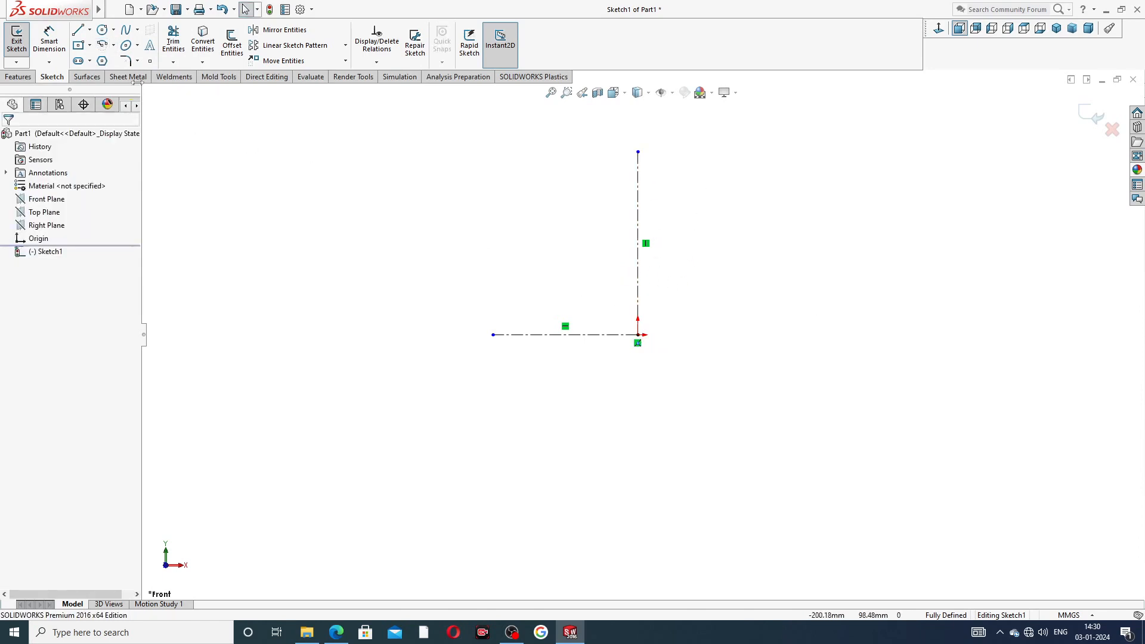
# - Sketch a centerpoint arc around the origin above the vertical centerline, with a radius of about 114 mm spanning about 48°
pyautogui.click(104, 46)
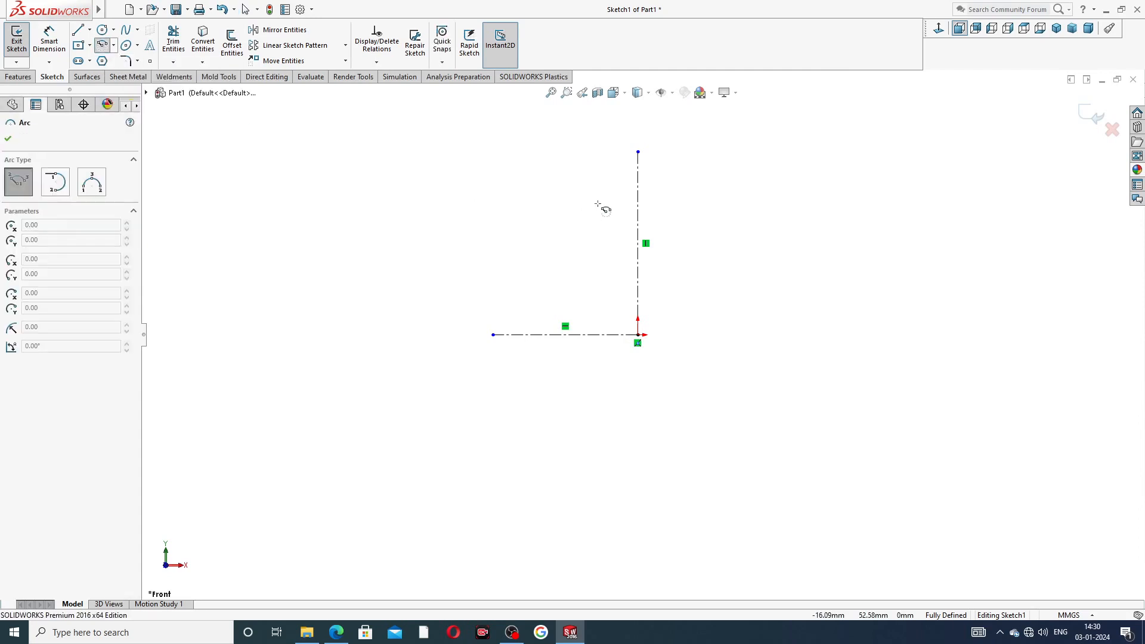
pyautogui.click(638, 335)
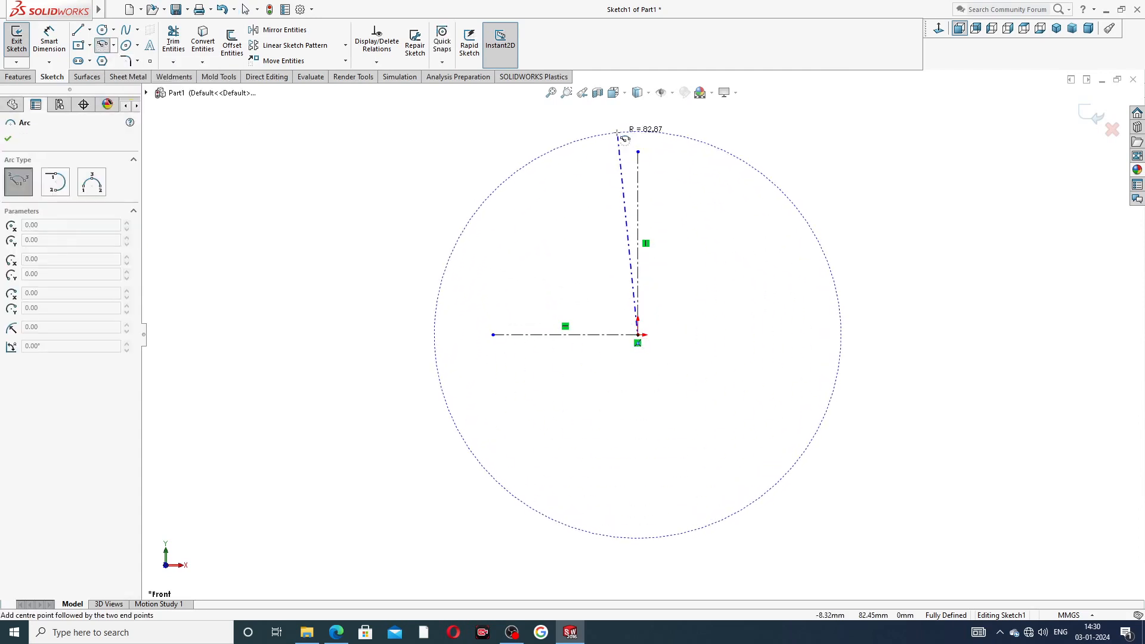
pyautogui.scroll(2, 623, 127)
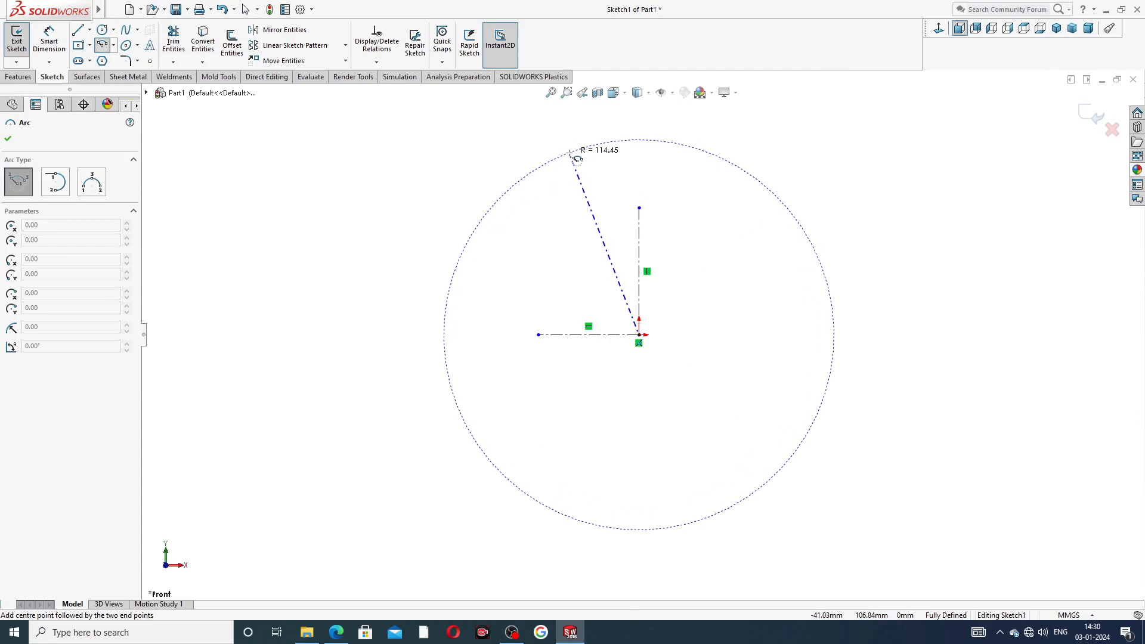
pyautogui.click(570, 154)
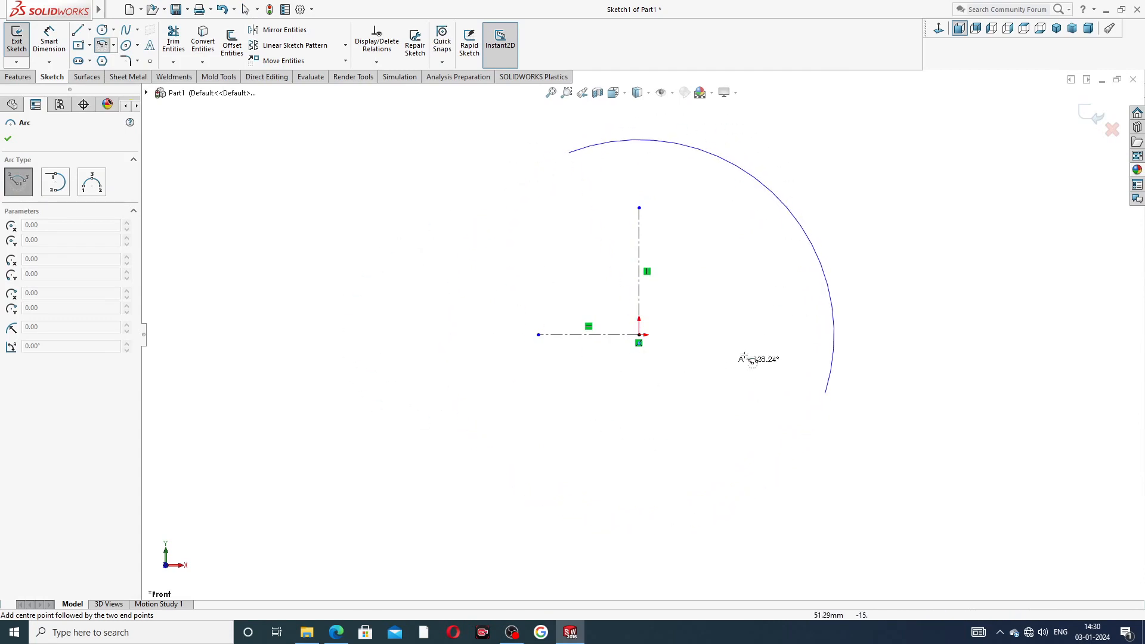
pyautogui.click(723, 172)
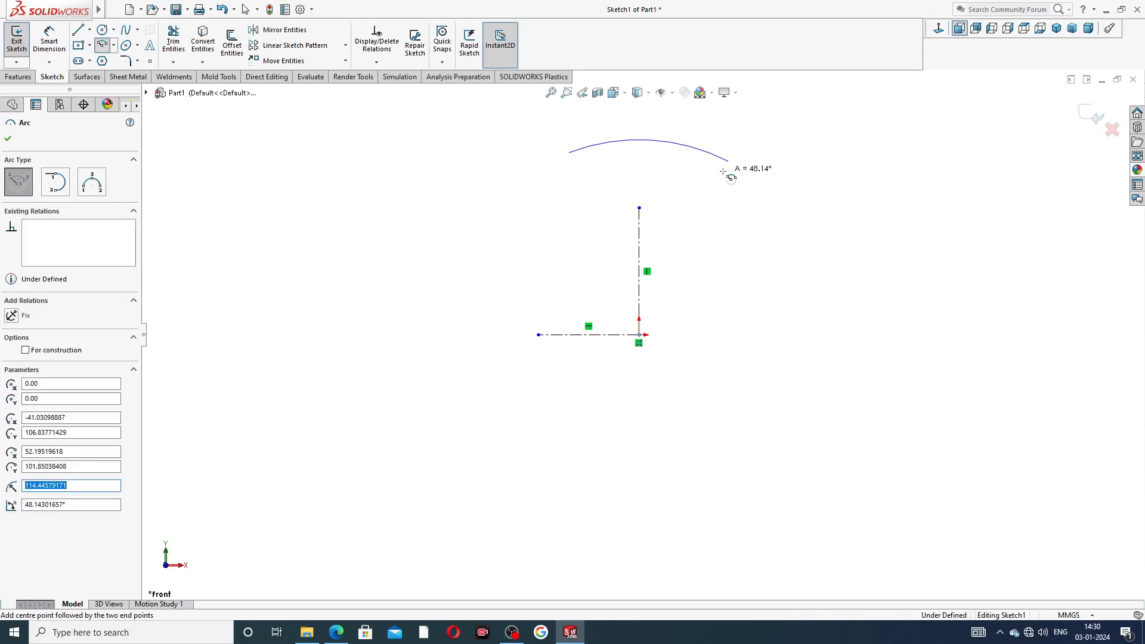
pyautogui.rightClick(789, 143)
pyautogui.click(803, 145)
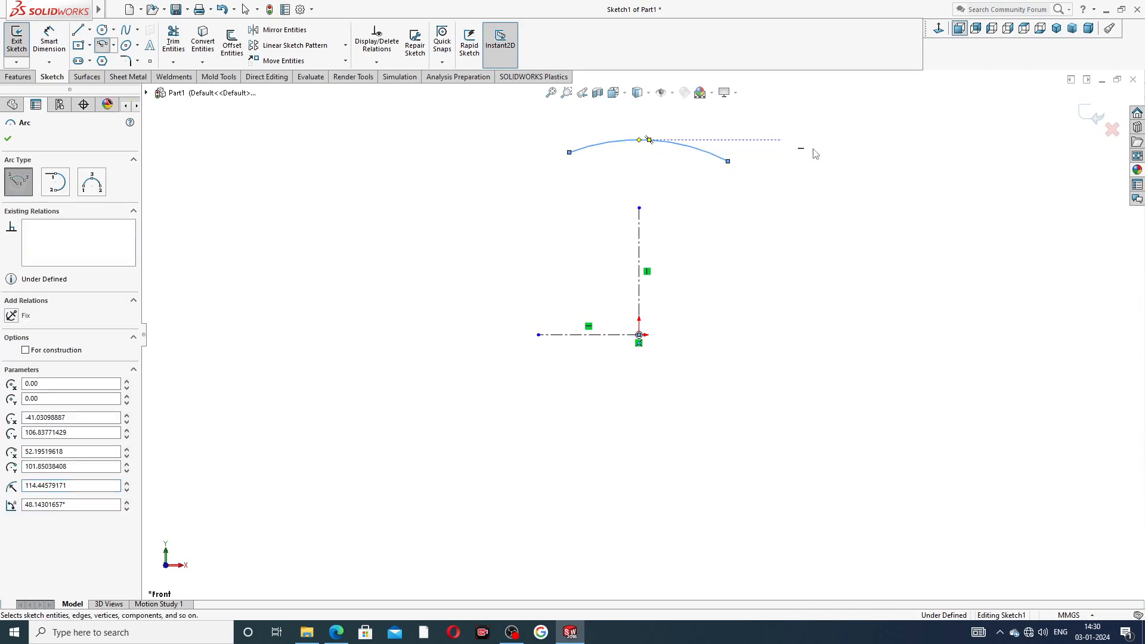
# - Add a horizontal relation between the two endpoints of the upper arc
pyautogui.click(569, 153)
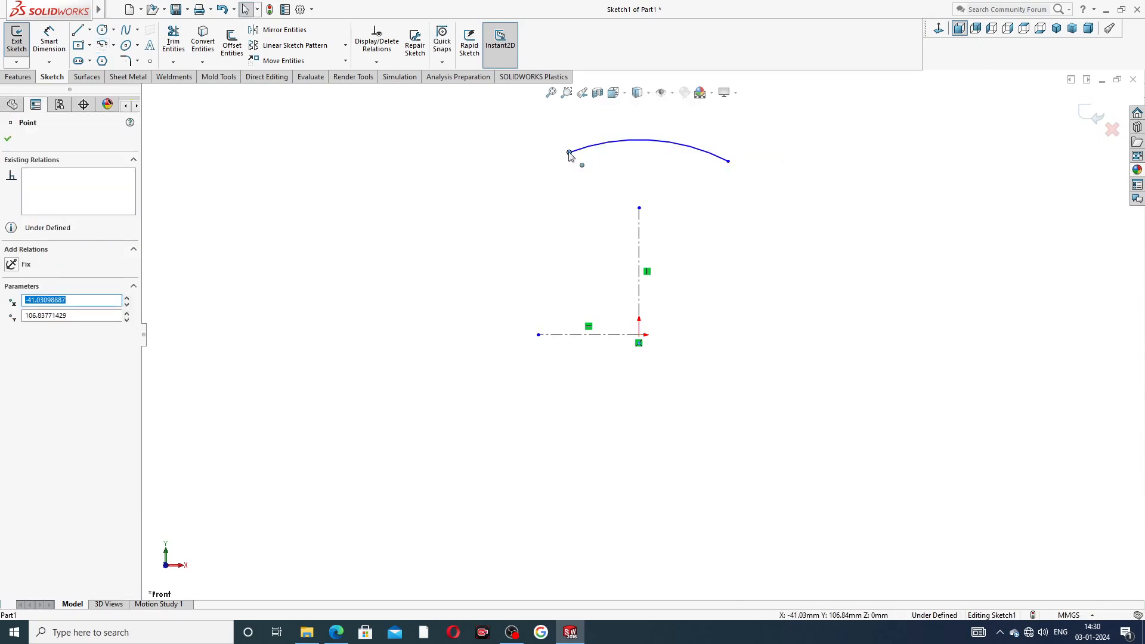
pyautogui.click(731, 161)
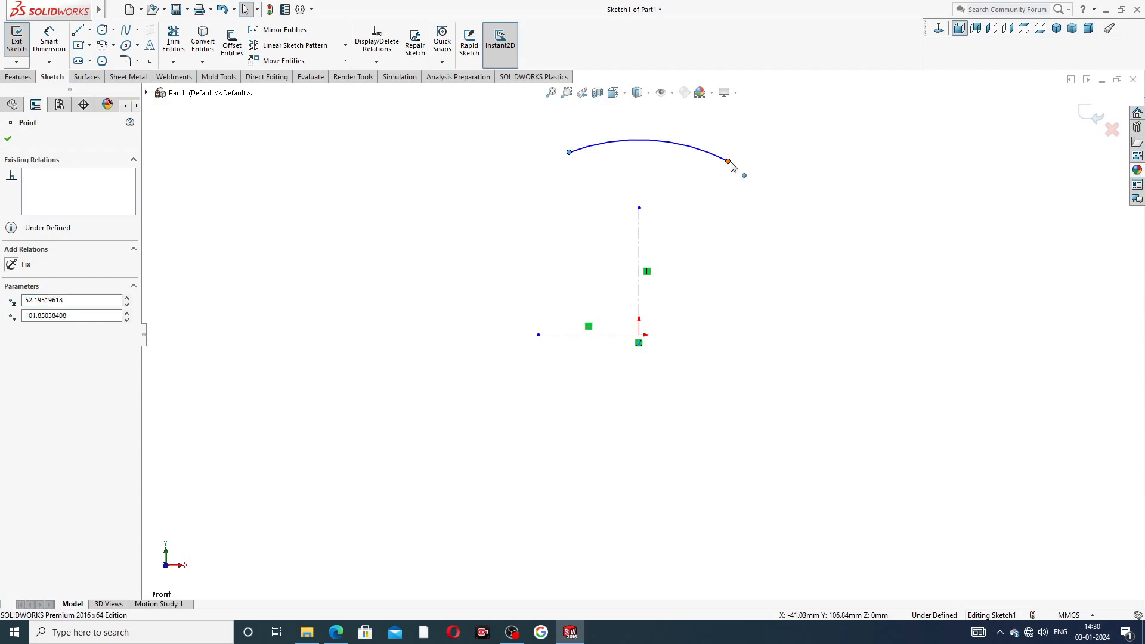
pyautogui.click(764, 112)
pyautogui.click(750, 177)
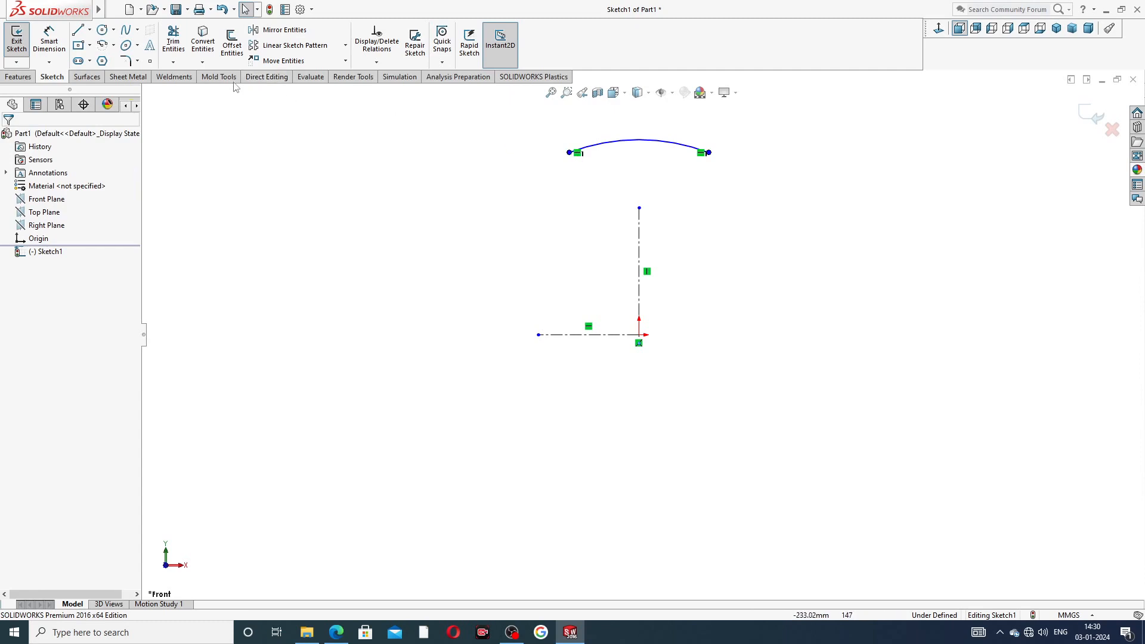
# - Dimension the upper arc's radius as 50 mm and place the dimension text just above the arc
pyautogui.click(49, 40)
pyautogui.click(610, 149)
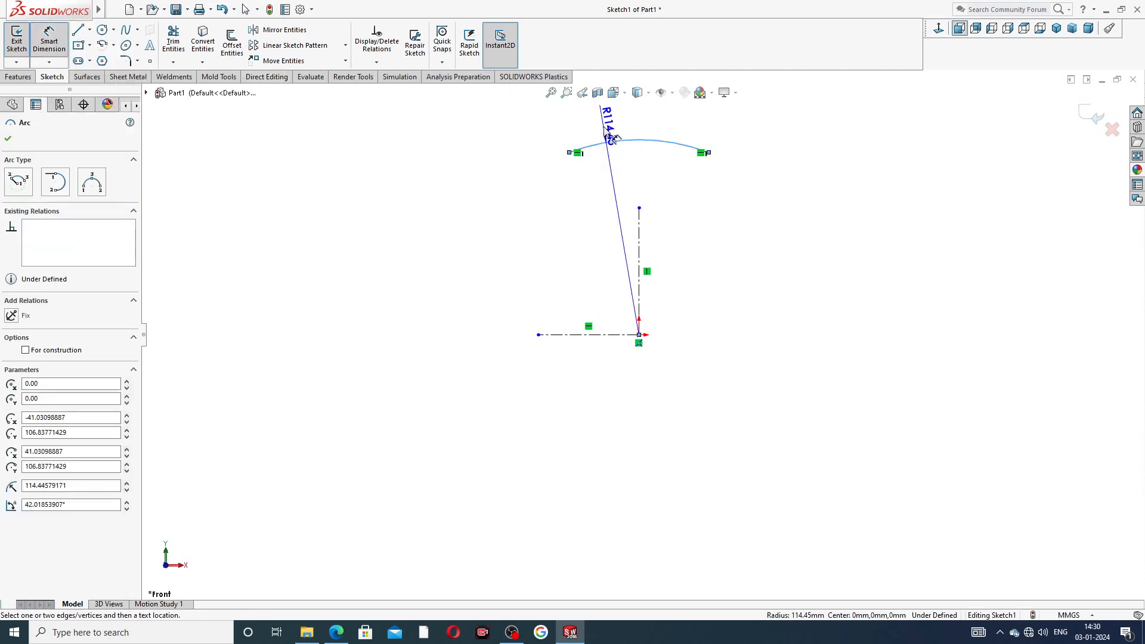
pyautogui.click(607, 125)
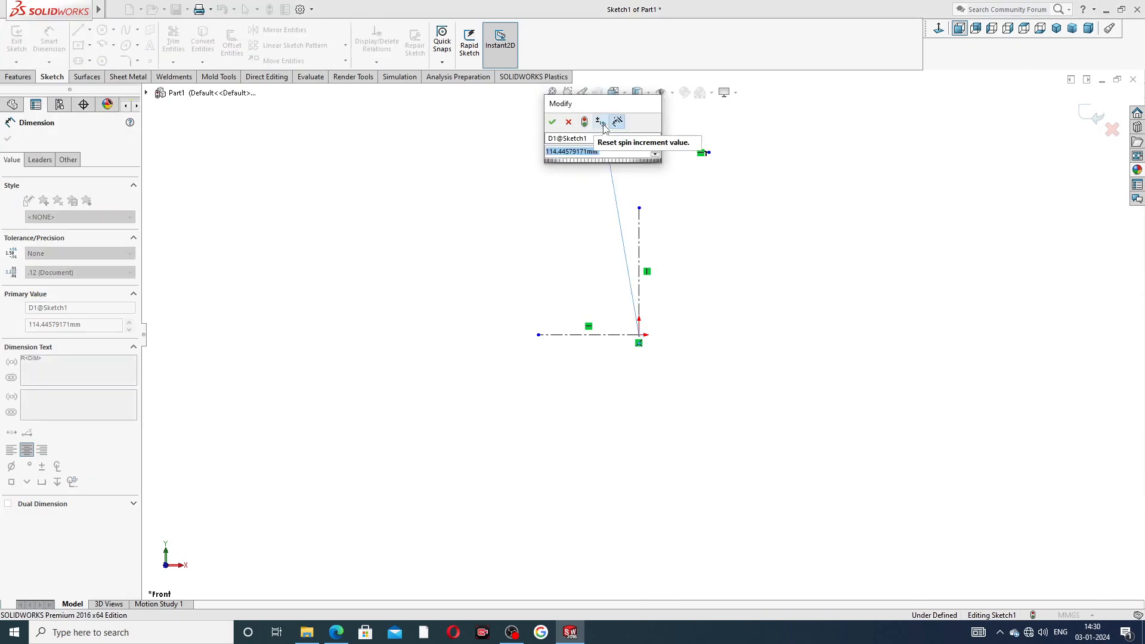
pyautogui.write('50')
pyautogui.press('Return')
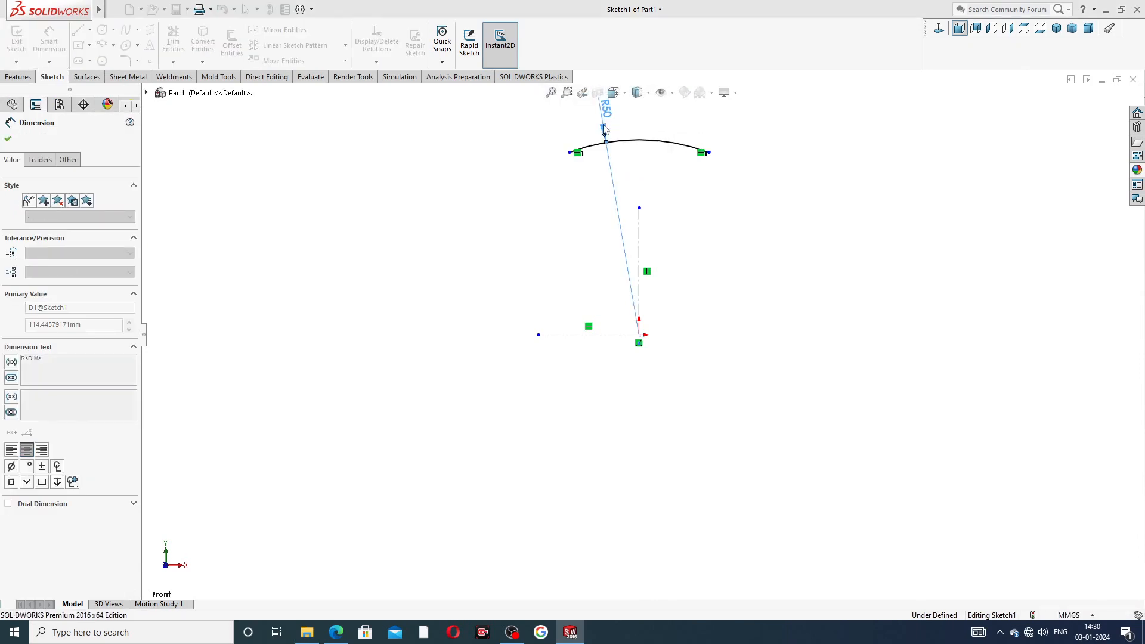
pyautogui.click(764, 160)
pyautogui.moveTo(611, 124); pyautogui.dragTo(609, 121)
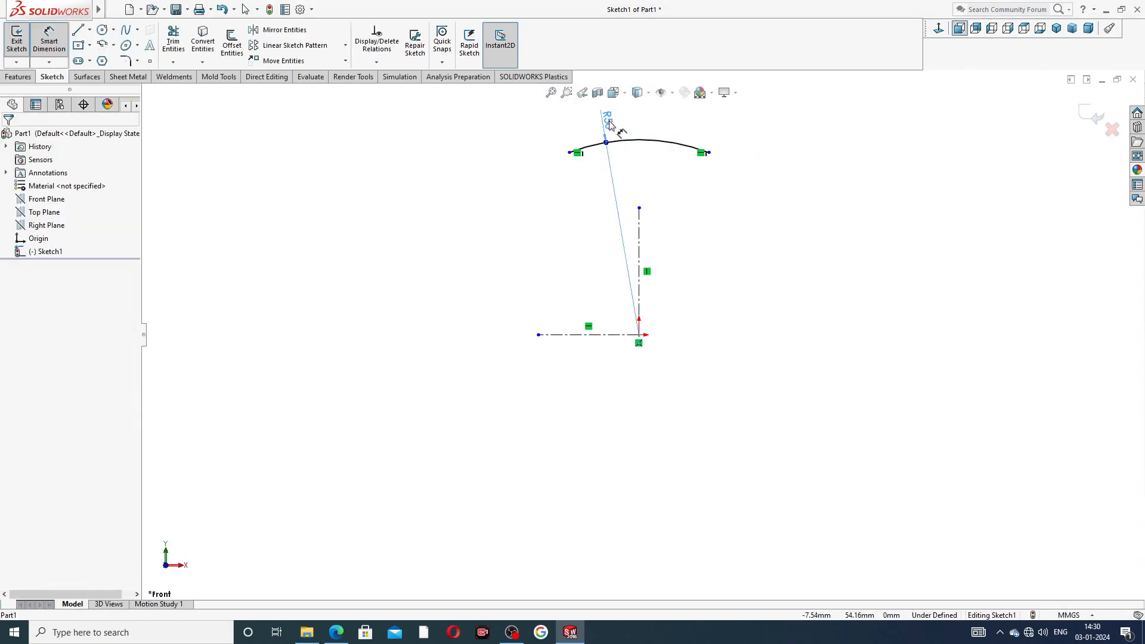
pyautogui.rightClick(736, 136)
pyautogui.click(774, 173)
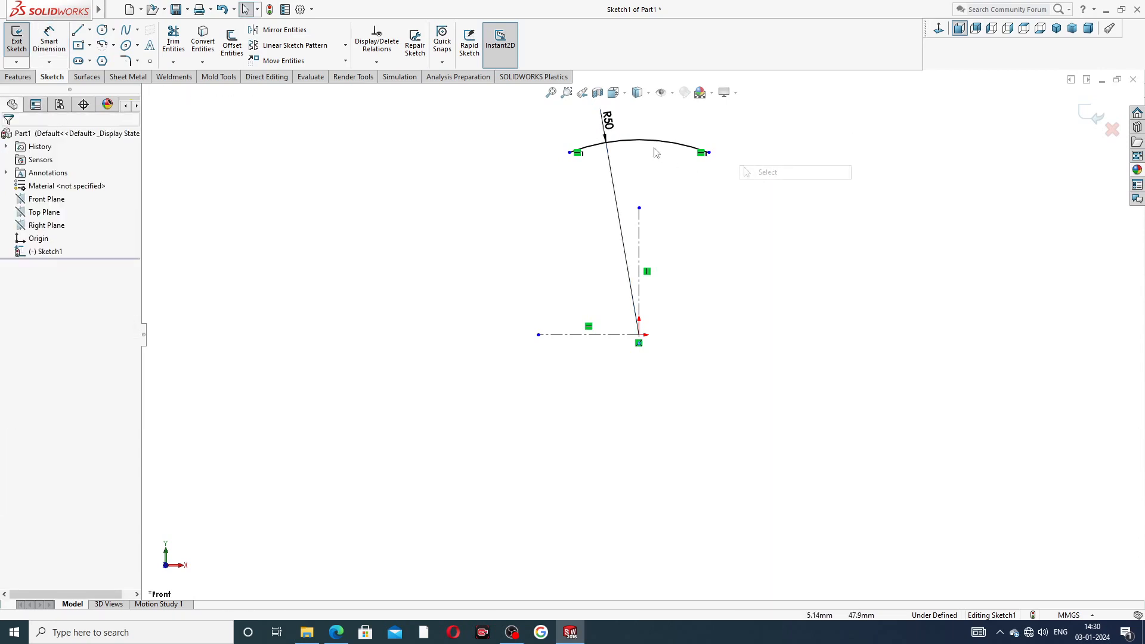
# - Lengthen the vertical centerline upwards until it ends just below the R50 arc
pyautogui.click(650, 143)
pyautogui.click(779, 154)
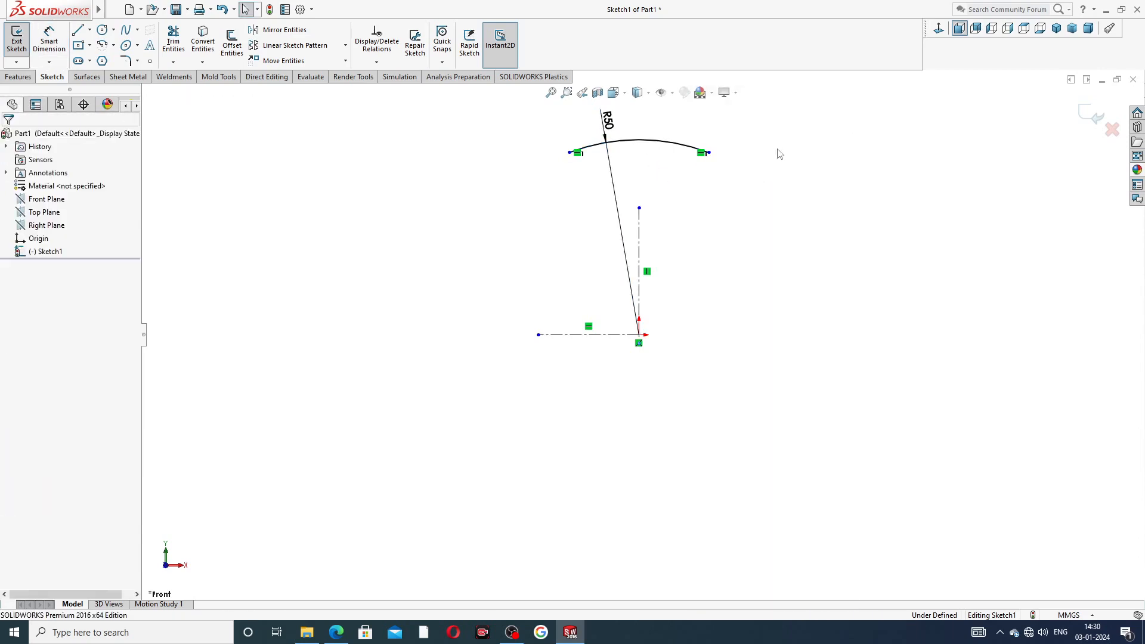
pyautogui.scroll(1, 646, 213)
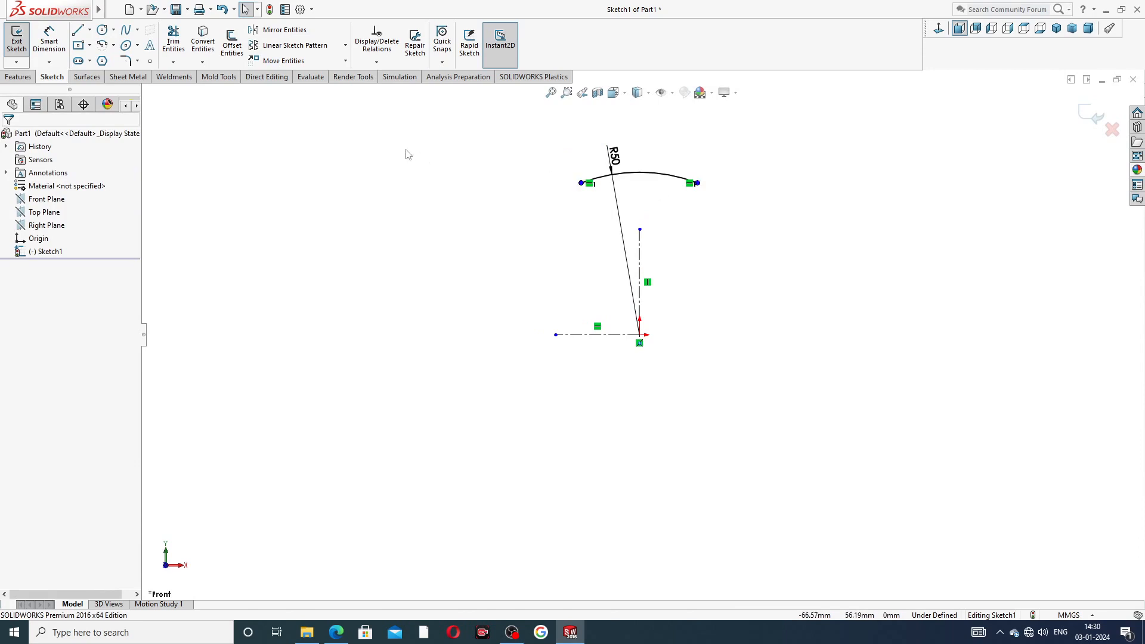
pyautogui.moveTo(640, 232); pyautogui.dragTo(636, 185)
pyautogui.click(786, 174)
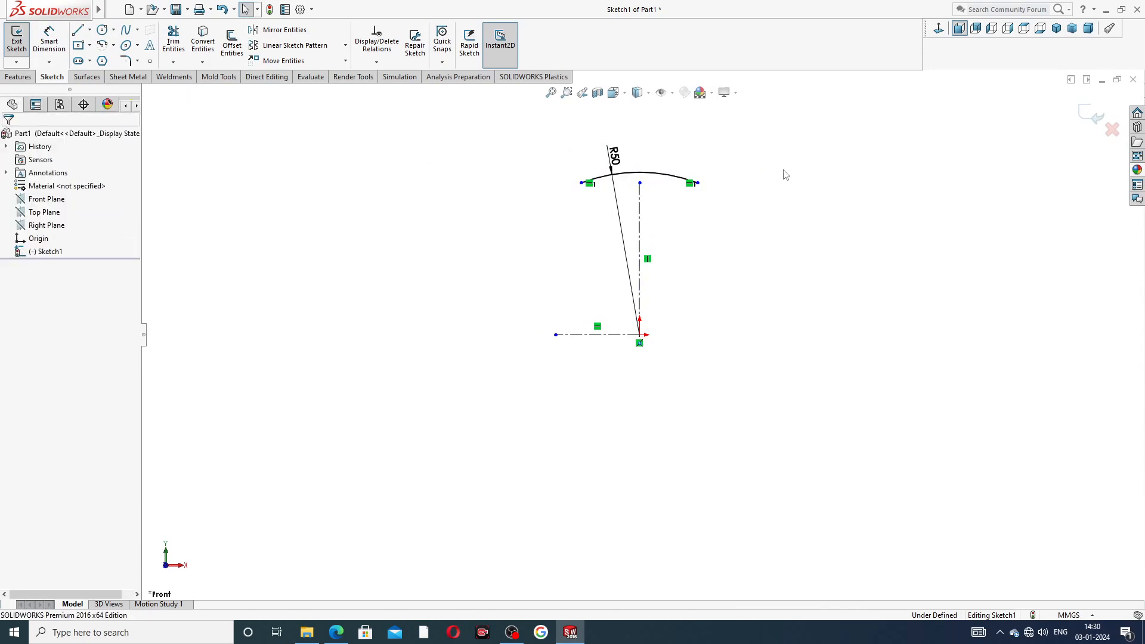
# - Sketch a circle about 9.2 mm in diameter just below the left end of the R50 arc
pyautogui.click(102, 29)
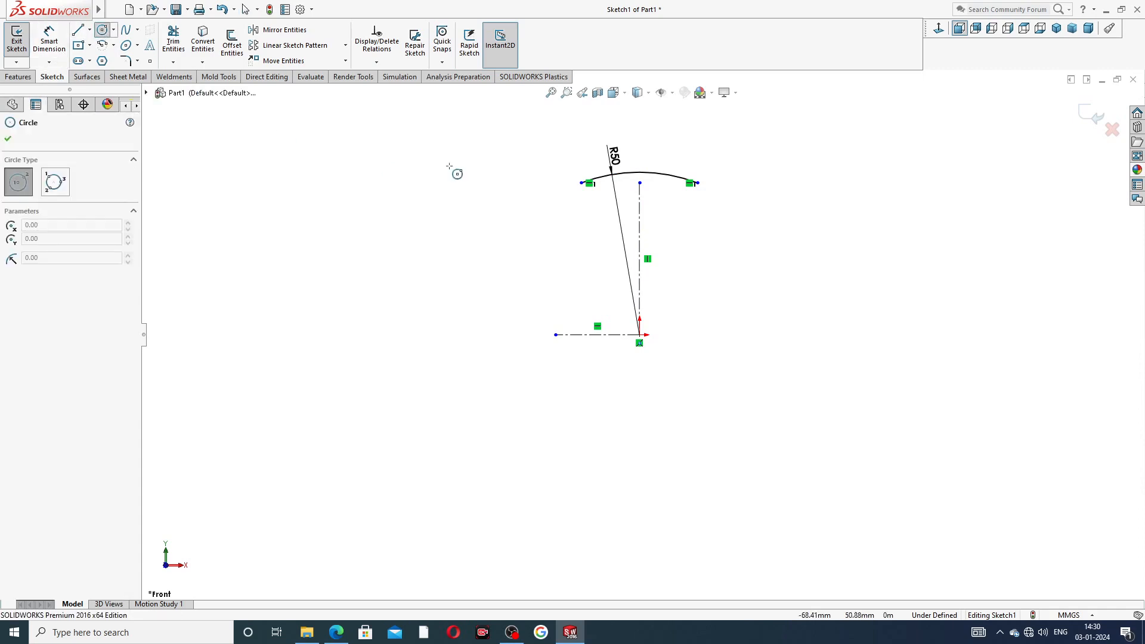
pyautogui.click(581, 209)
pyautogui.click(571, 199)
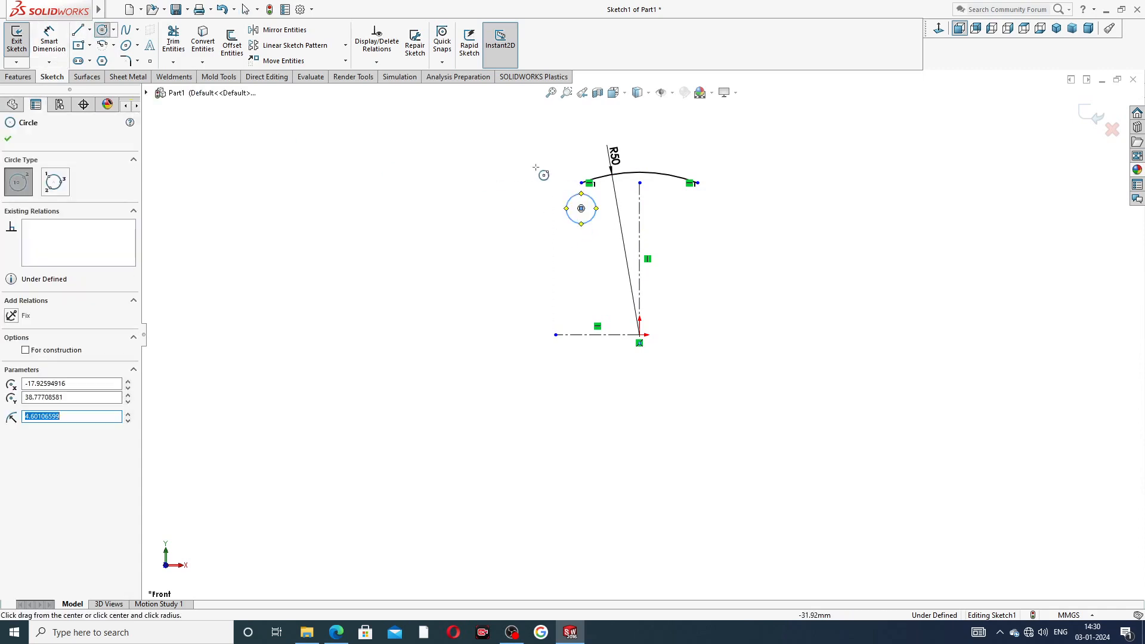
pyautogui.rightClick(540, 172)
pyautogui.click(572, 179)
# - Check the hole size in the end plate PDF and dimension the sketched circle's diameter as 10.2 mm
pyautogui.click(49, 41)
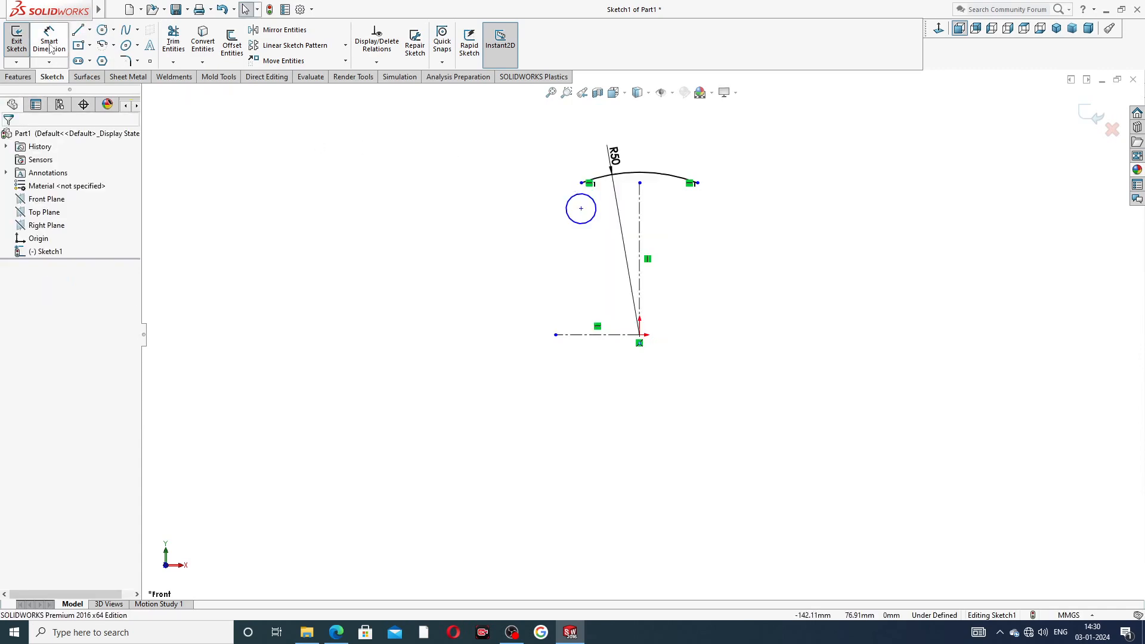
pyautogui.click(336, 632)
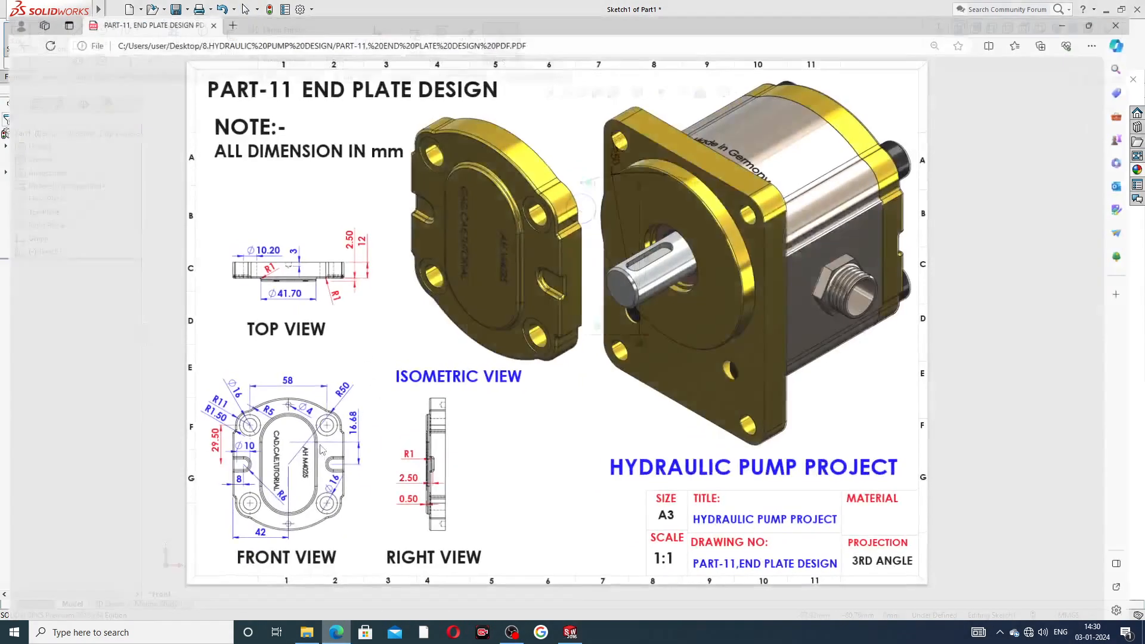
pyautogui.rightClick(336, 633)
pyautogui.click(366, 359)
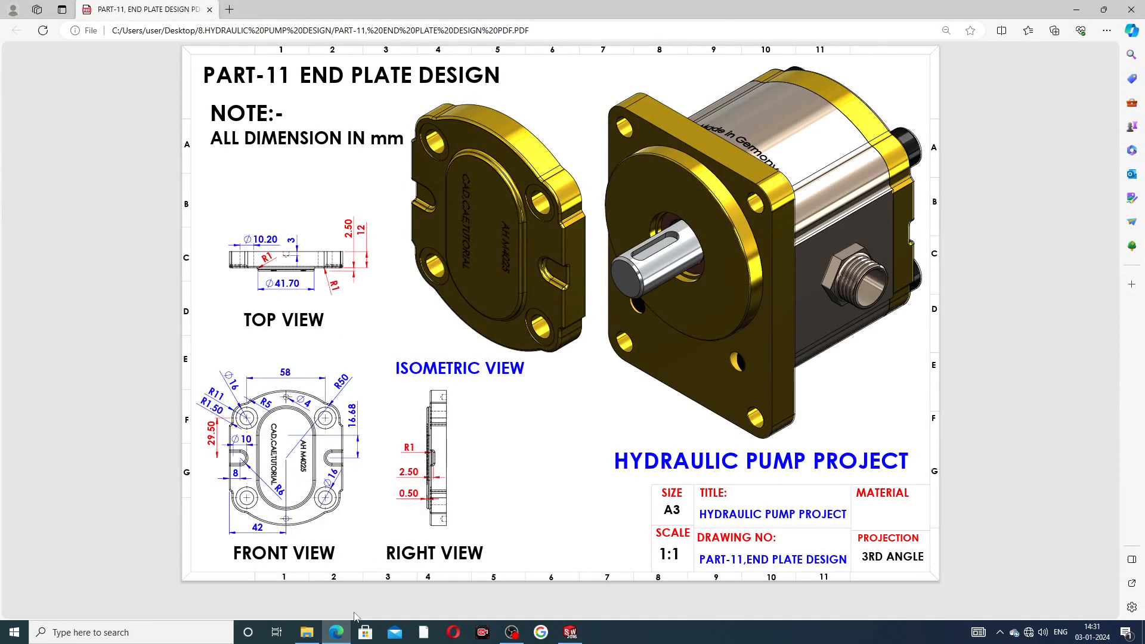
pyautogui.click(341, 630)
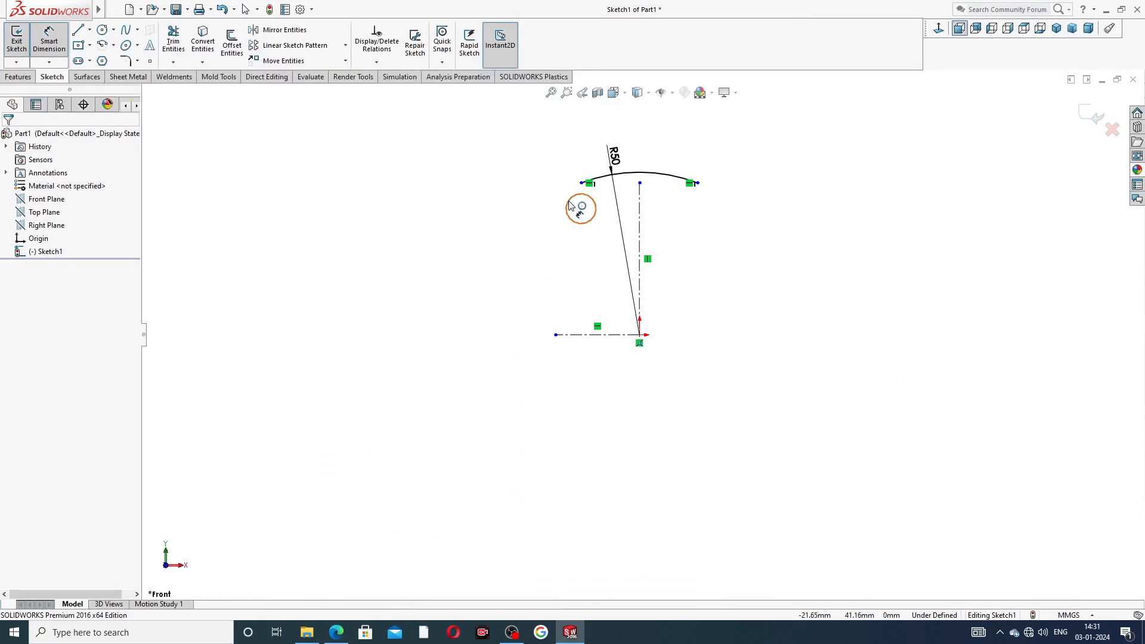
pyautogui.click(569, 205)
pyautogui.click(545, 209)
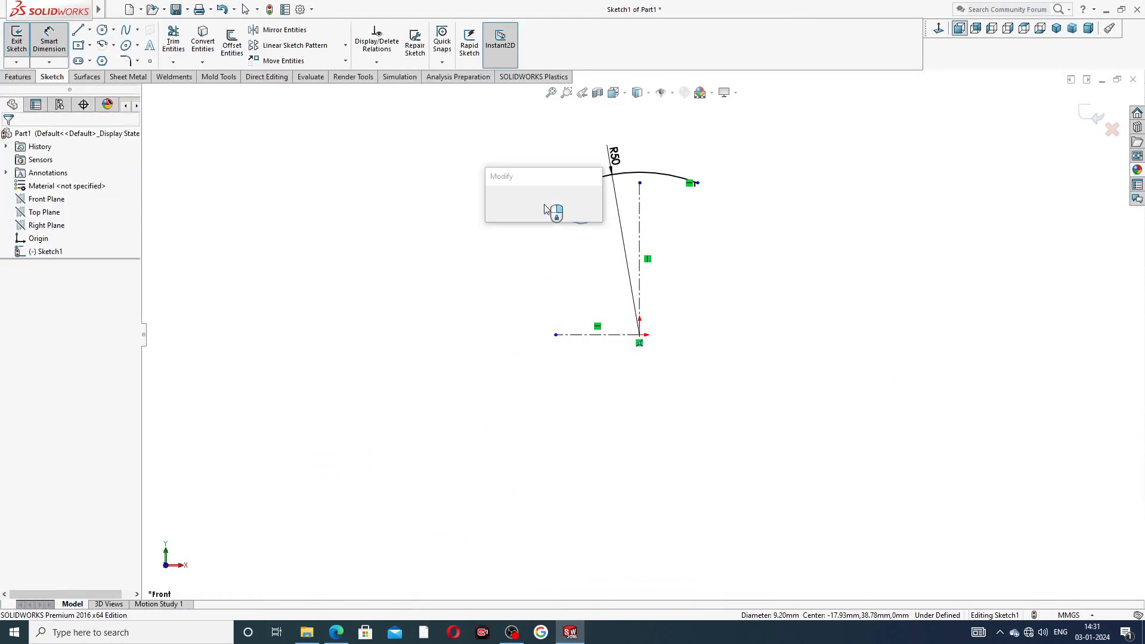
pyautogui.write('10')
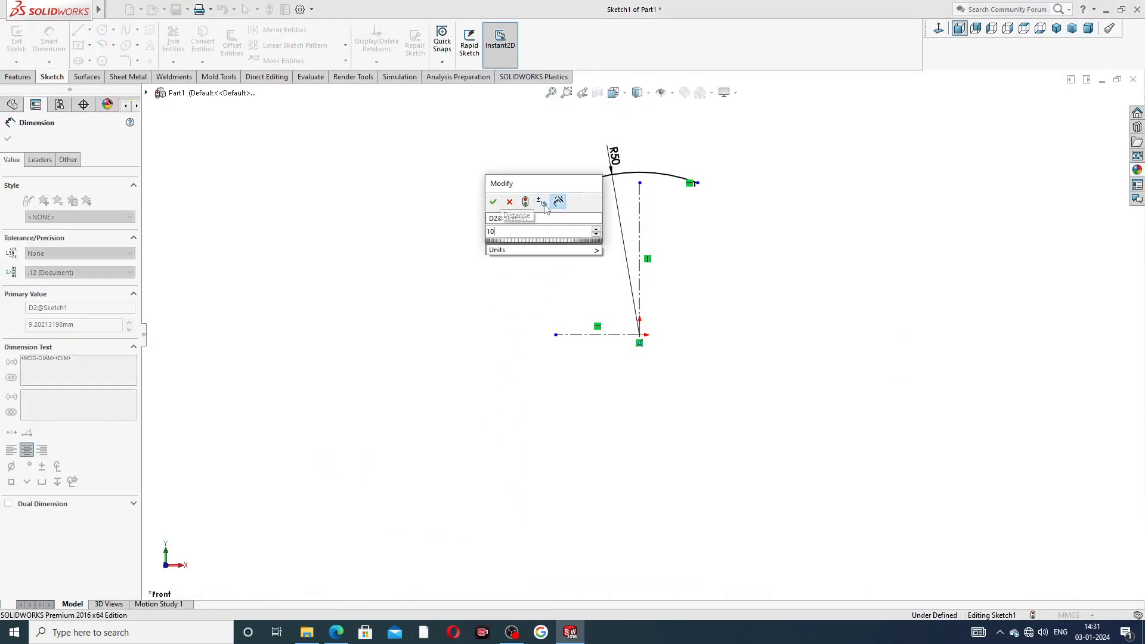
pyautogui.write('.2')
pyautogui.press('Return')
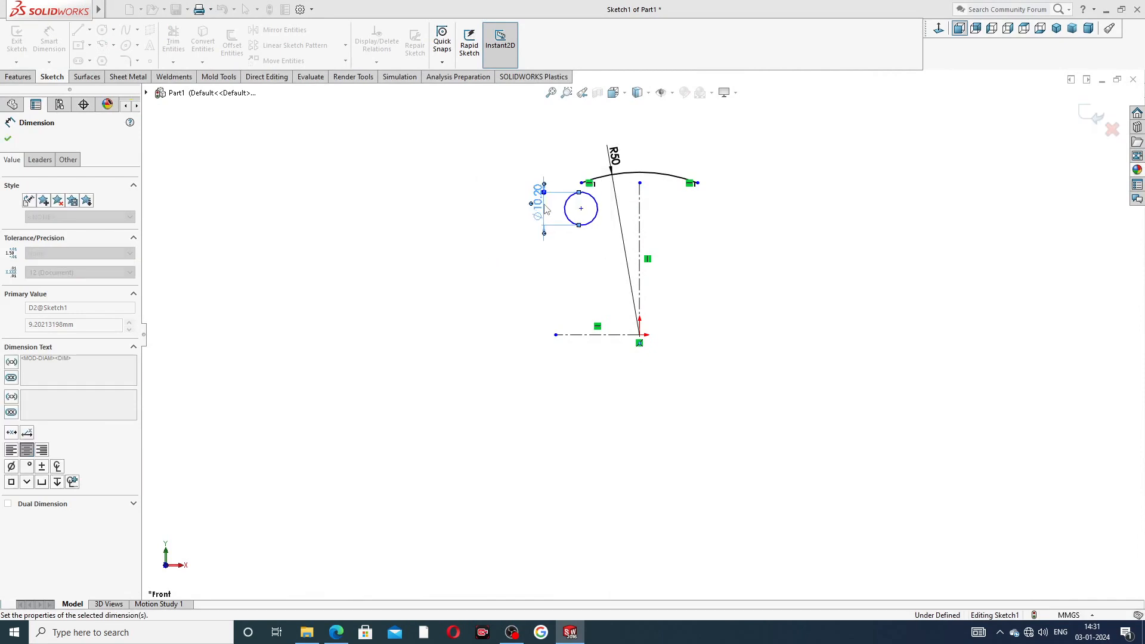
pyautogui.rightClick(671, 145)
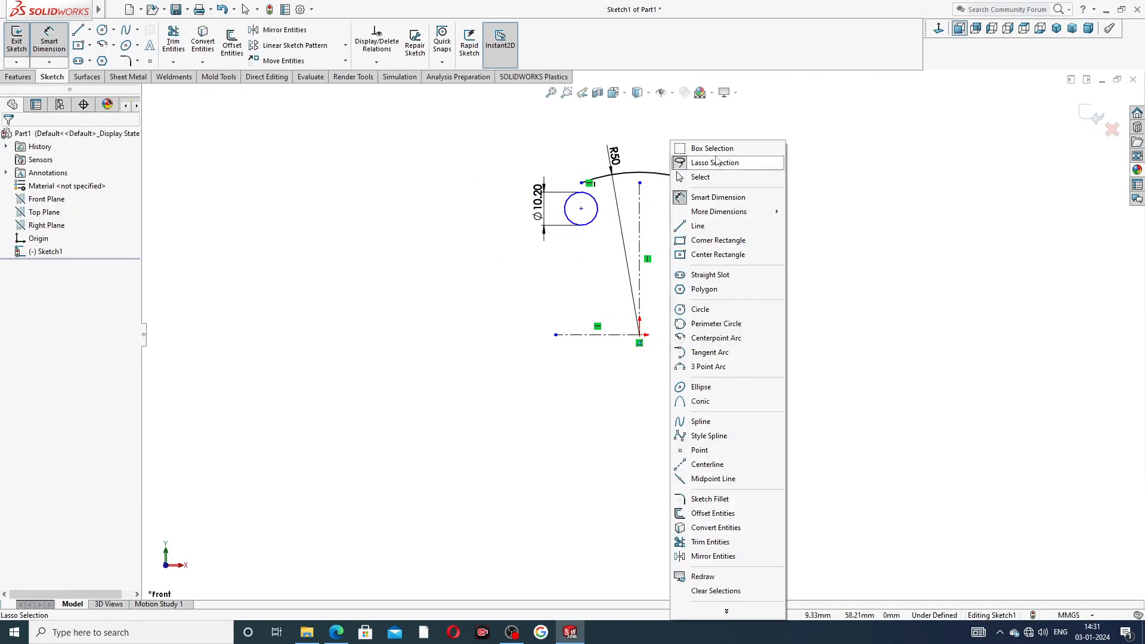
pyautogui.click(704, 177)
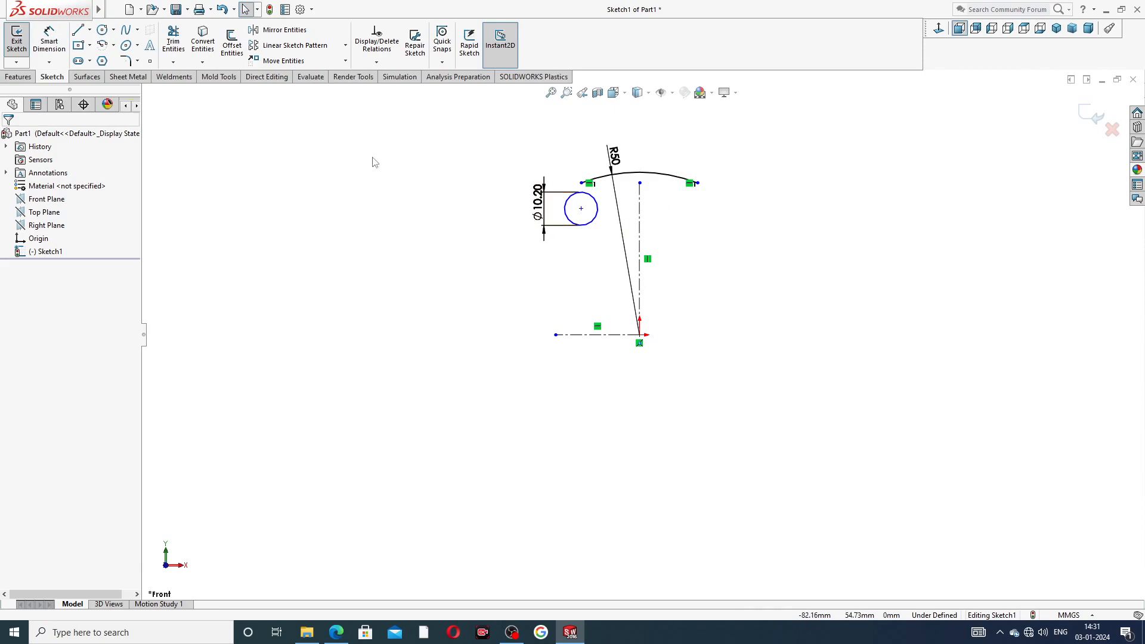
# - Dimension the vertical distance from the circle's center to the horizontal centerline as 29.5 mm
pyautogui.click(49, 41)
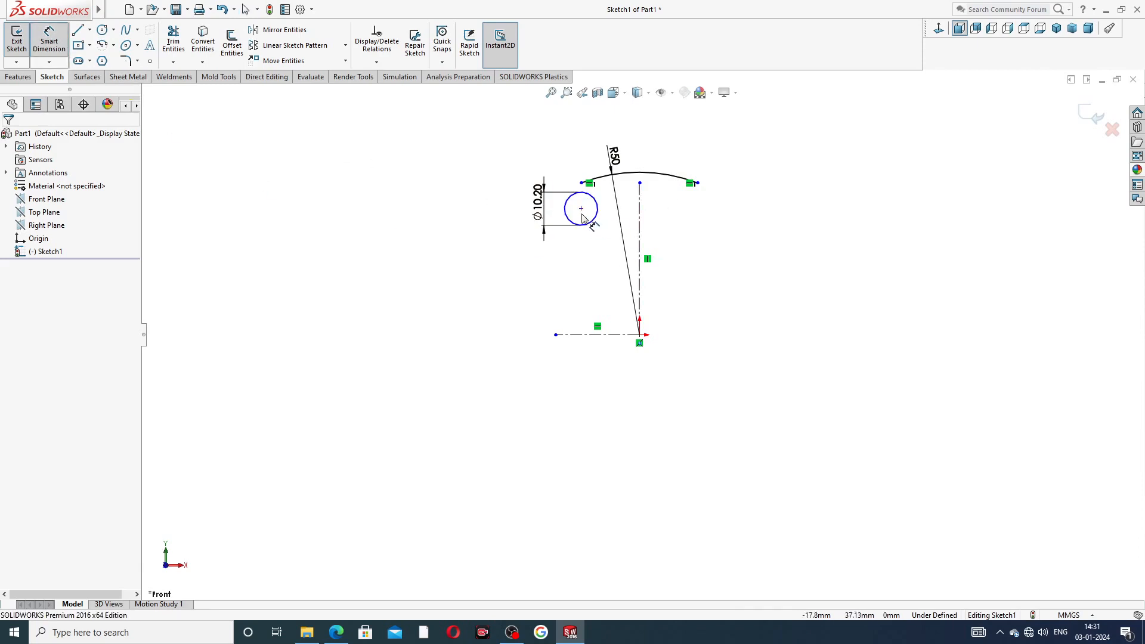
pyautogui.click(582, 209)
pyautogui.click(606, 335)
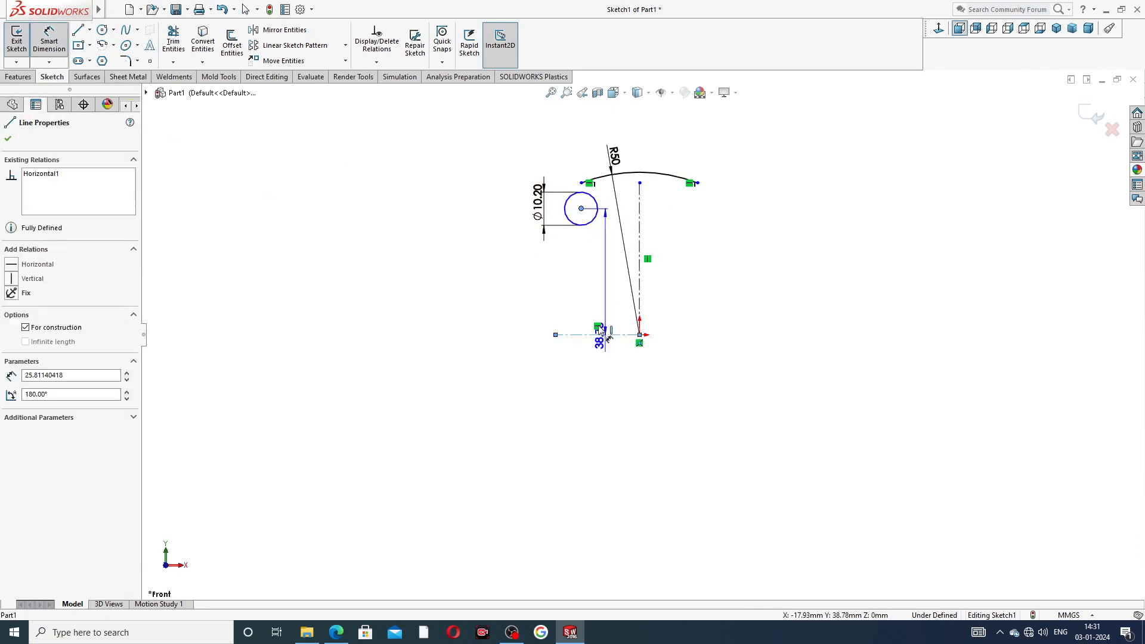
pyautogui.click(509, 275)
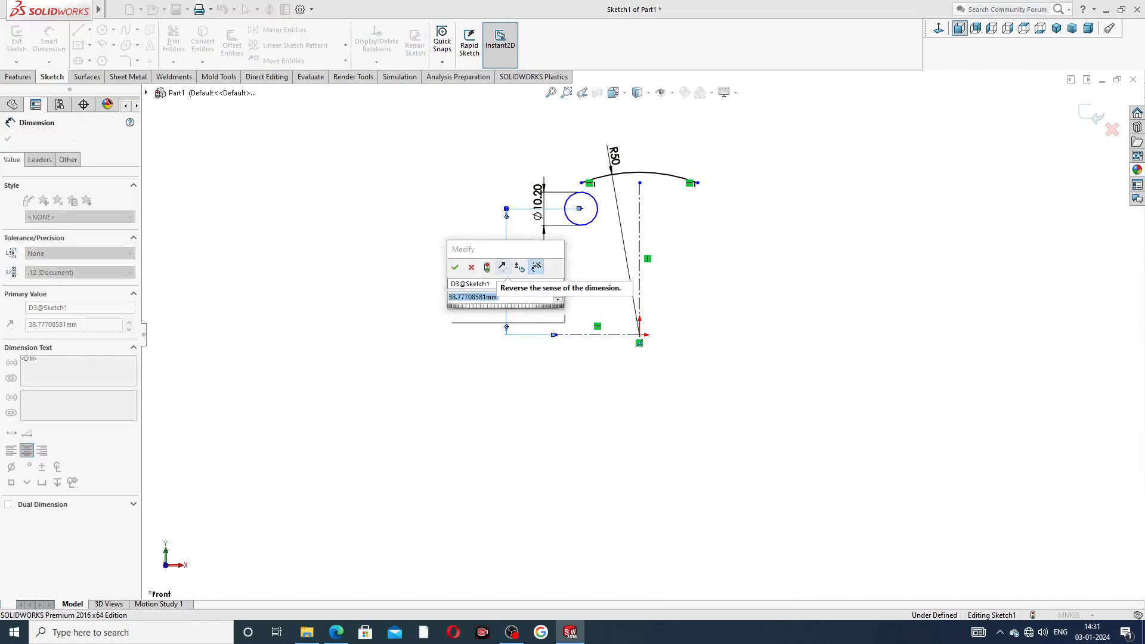
pyautogui.write('2')
pyautogui.write('8.5')
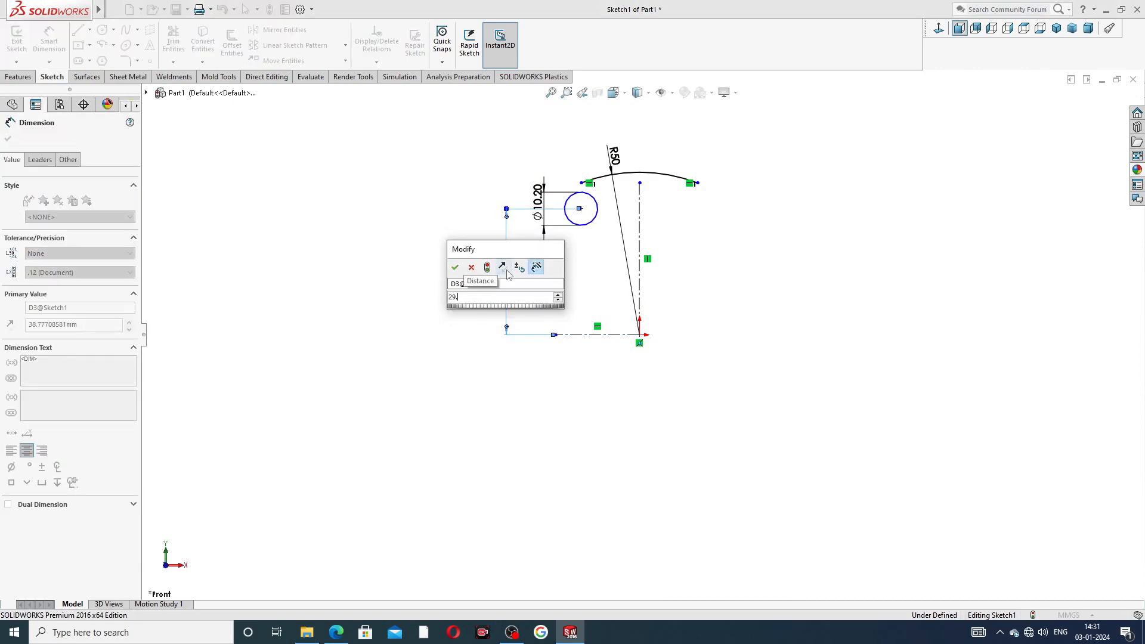
pyautogui.press('Return')
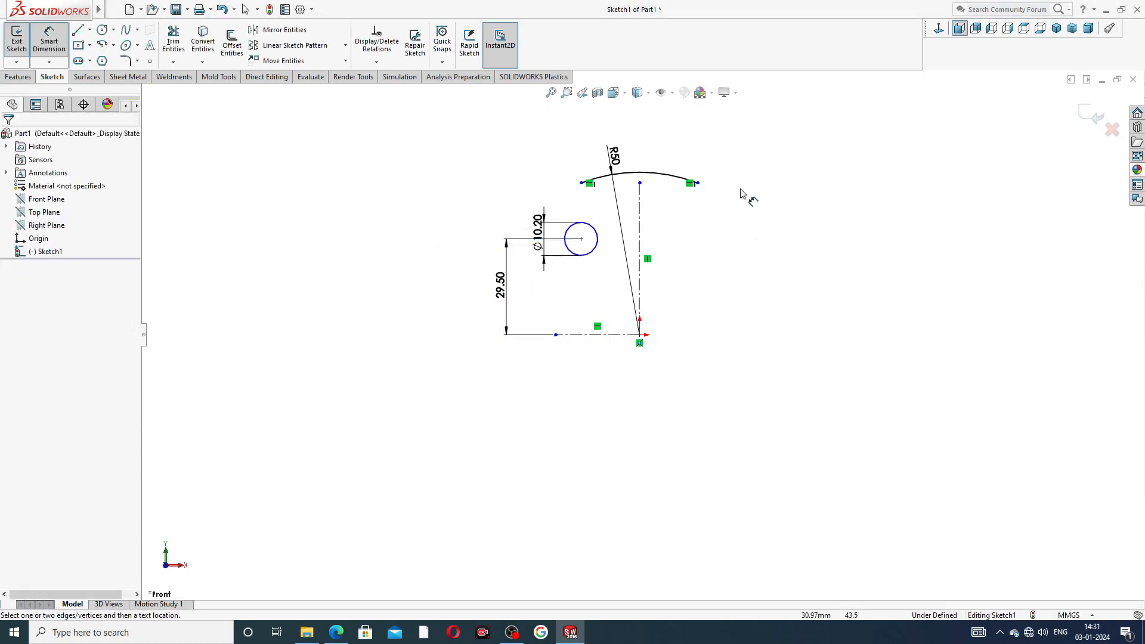
pyautogui.rightClick(760, 189)
pyautogui.click(775, 173)
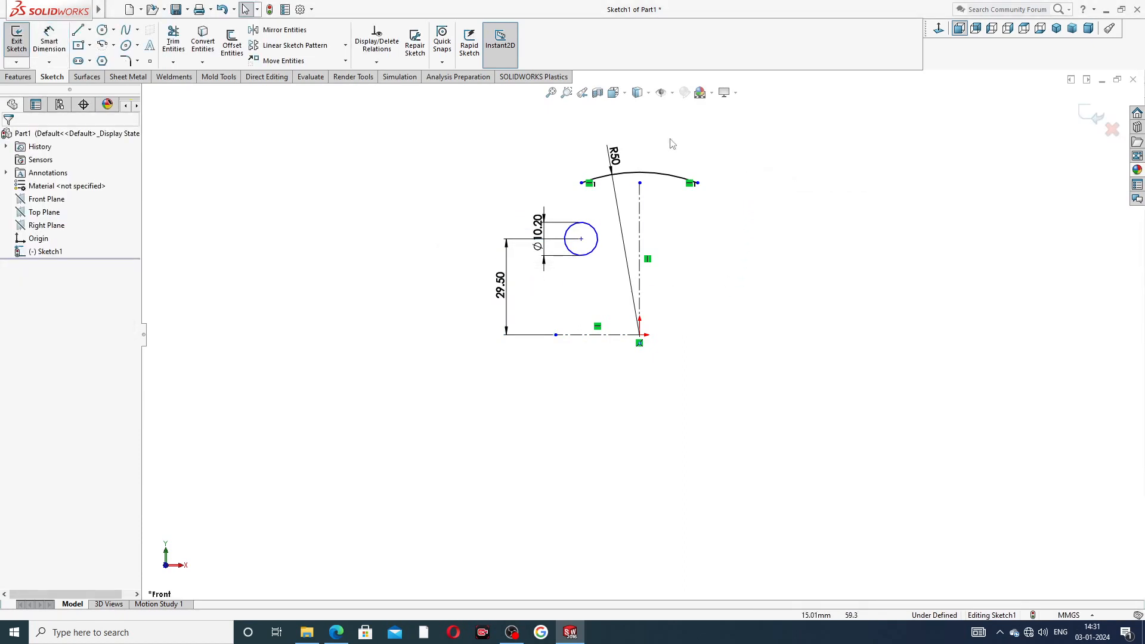
# - Move the R50 dimension text slightly higher above the arc and the circle's diameter dimension farther away from the circle
pyautogui.click(615, 156)
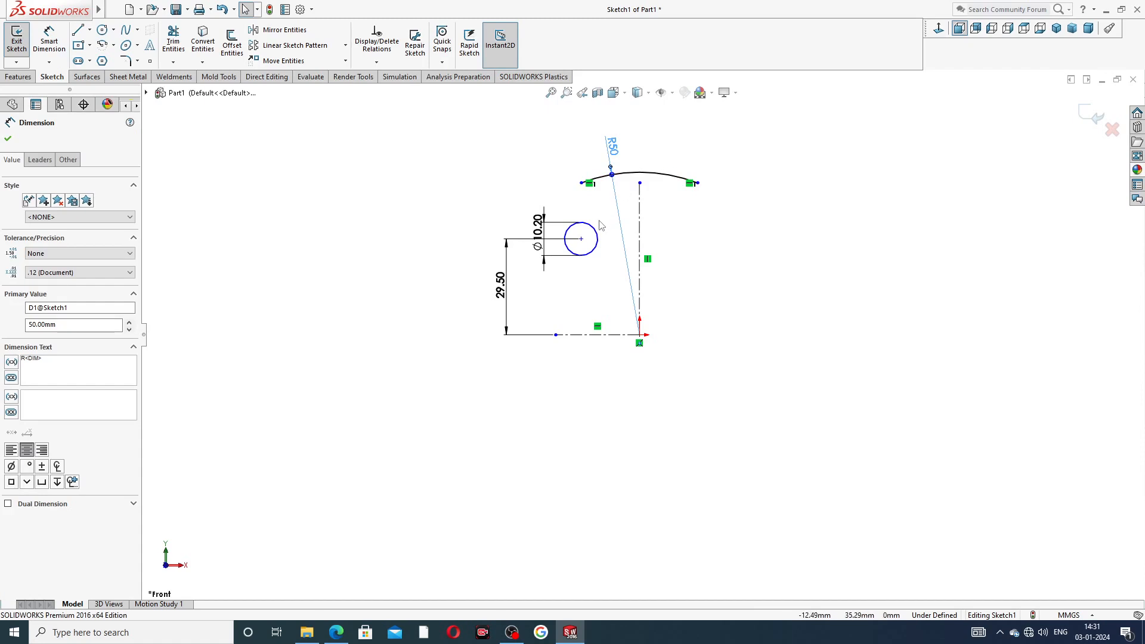
pyautogui.moveTo(540, 222); pyautogui.dragTo(521, 203)
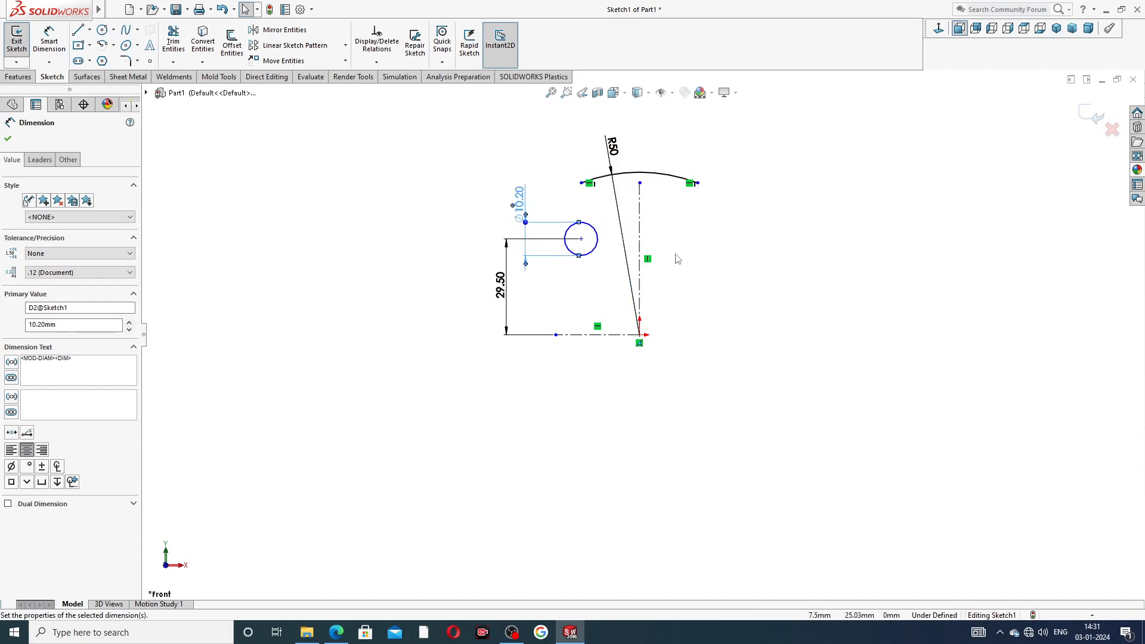
pyautogui.click(491, 455)
# - Check the front view in the end plate PDF and mirror the 10.2 mm circle about the vertical centerline
pyautogui.click(336, 633)
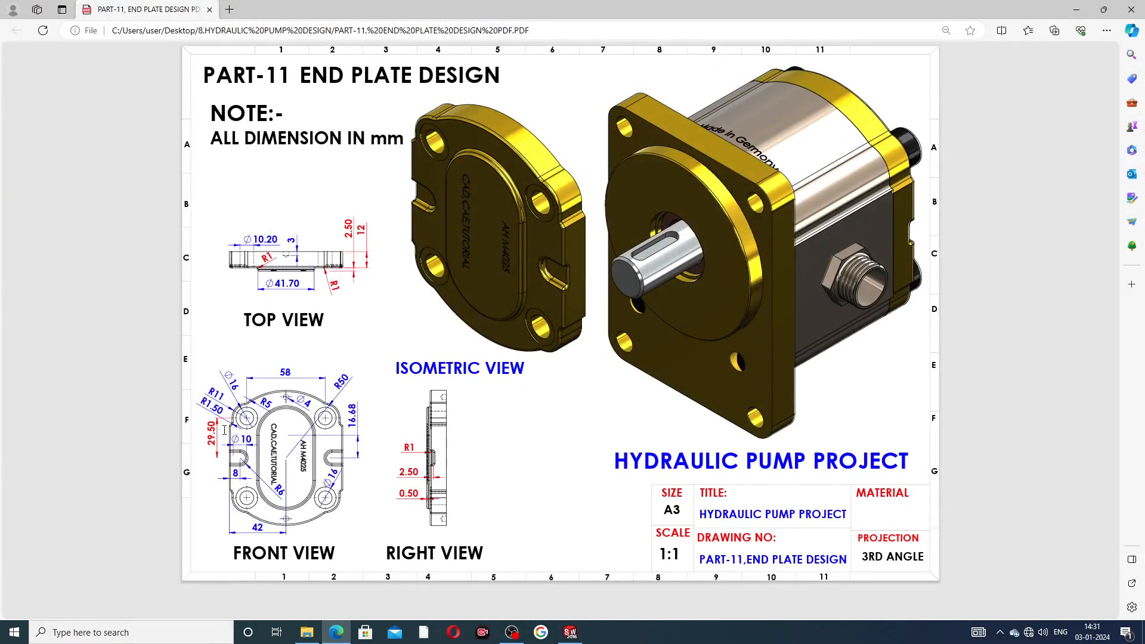
pyautogui.click(336, 632)
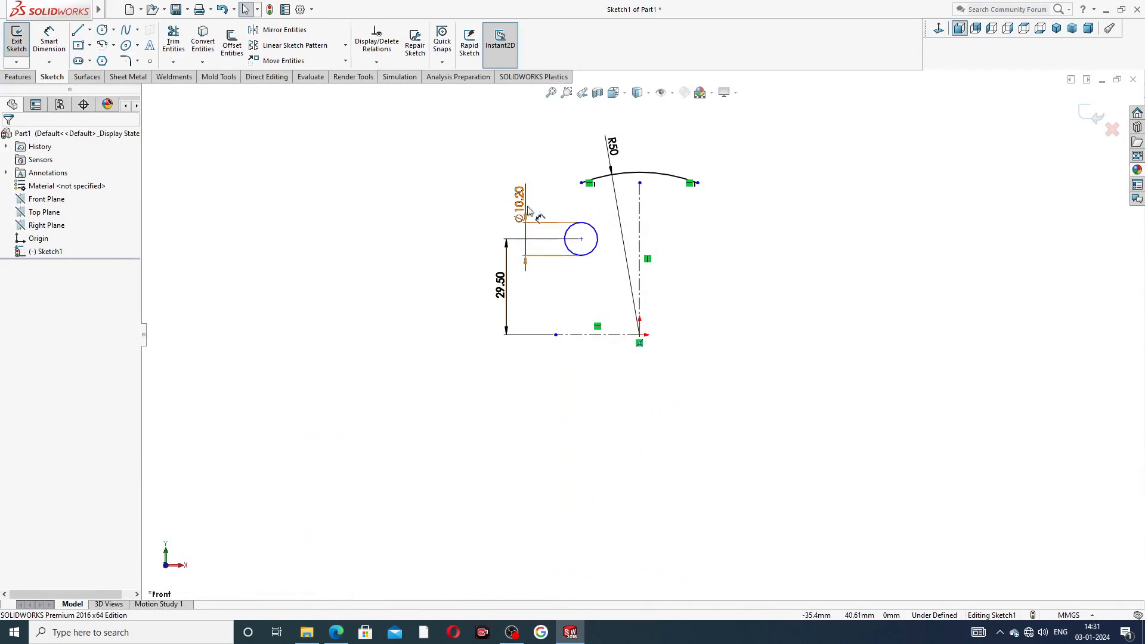
pyautogui.click(285, 30)
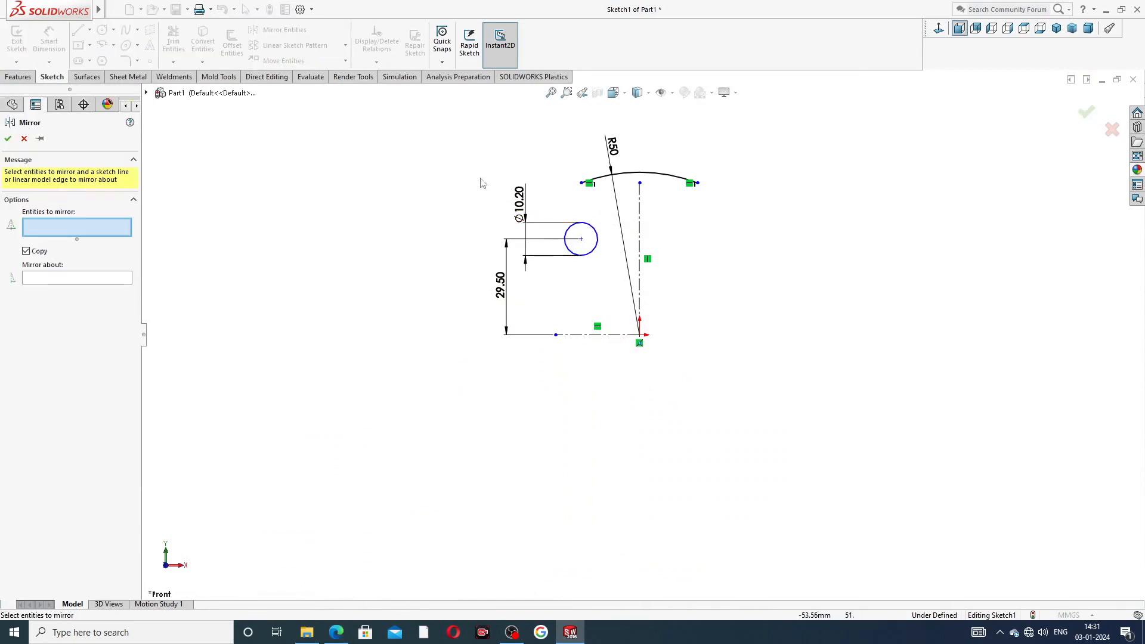
pyautogui.click(592, 228)
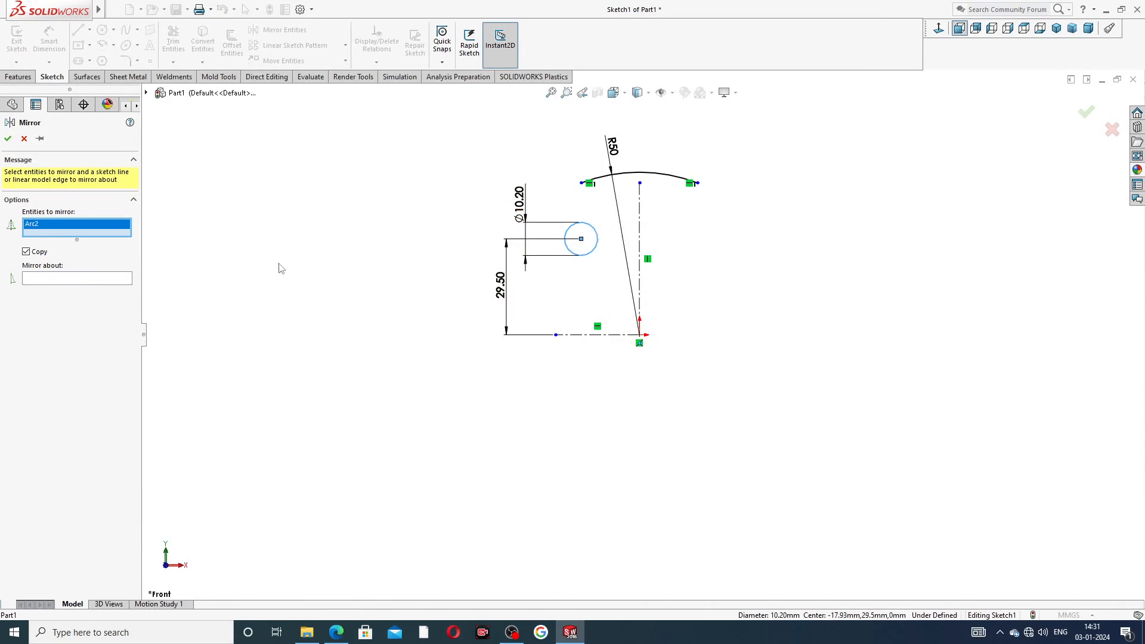
pyautogui.click(92, 280)
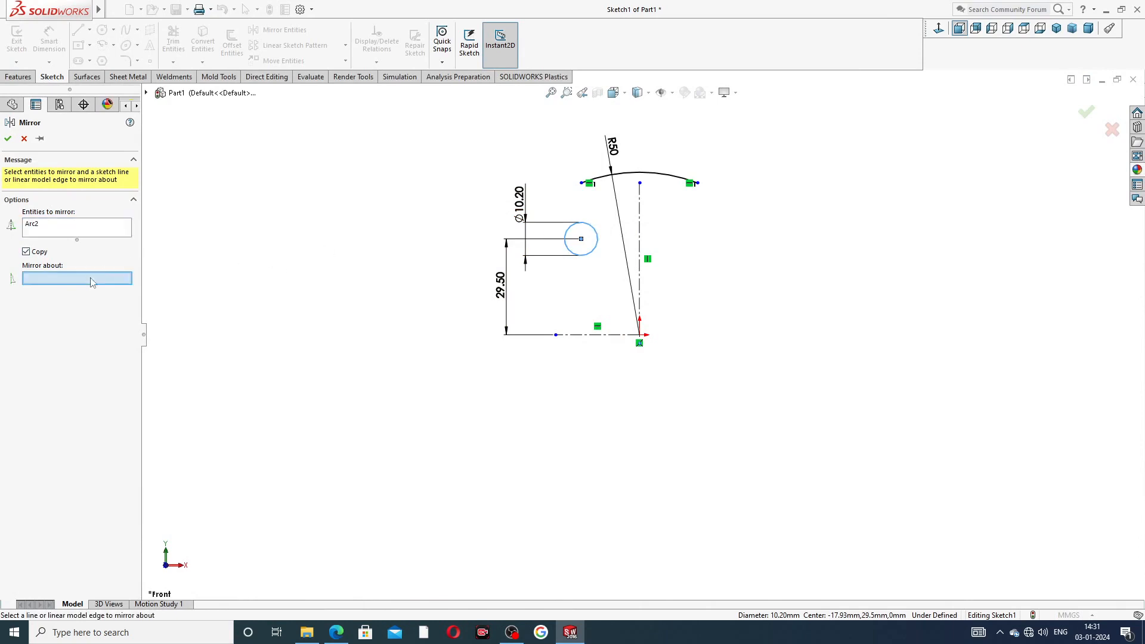
pyautogui.click(639, 218)
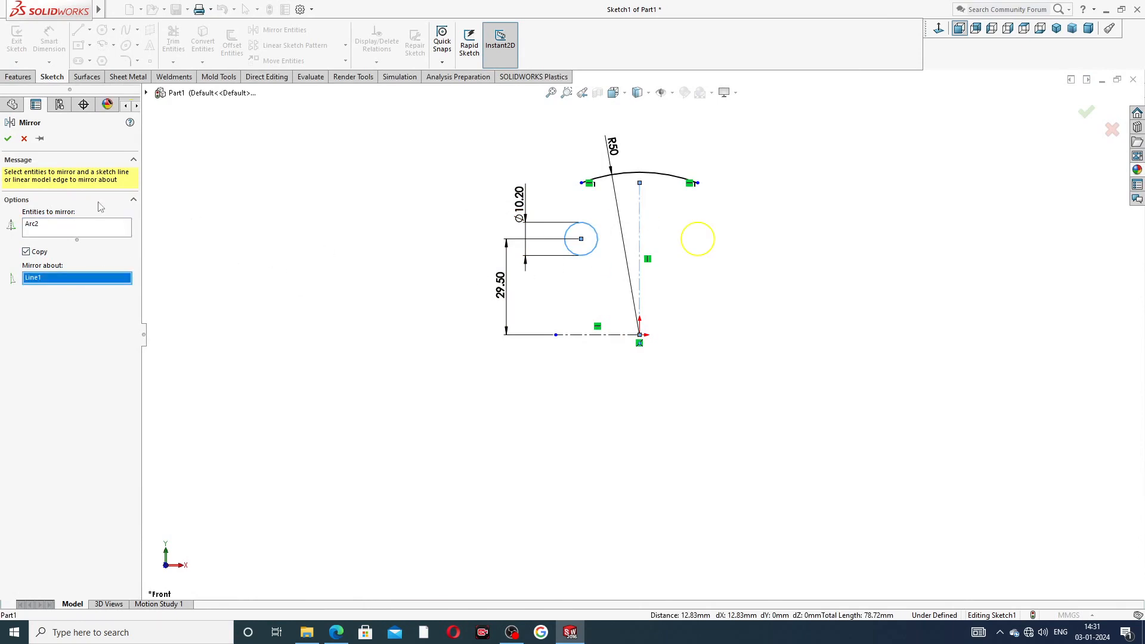
pyautogui.click(7, 139)
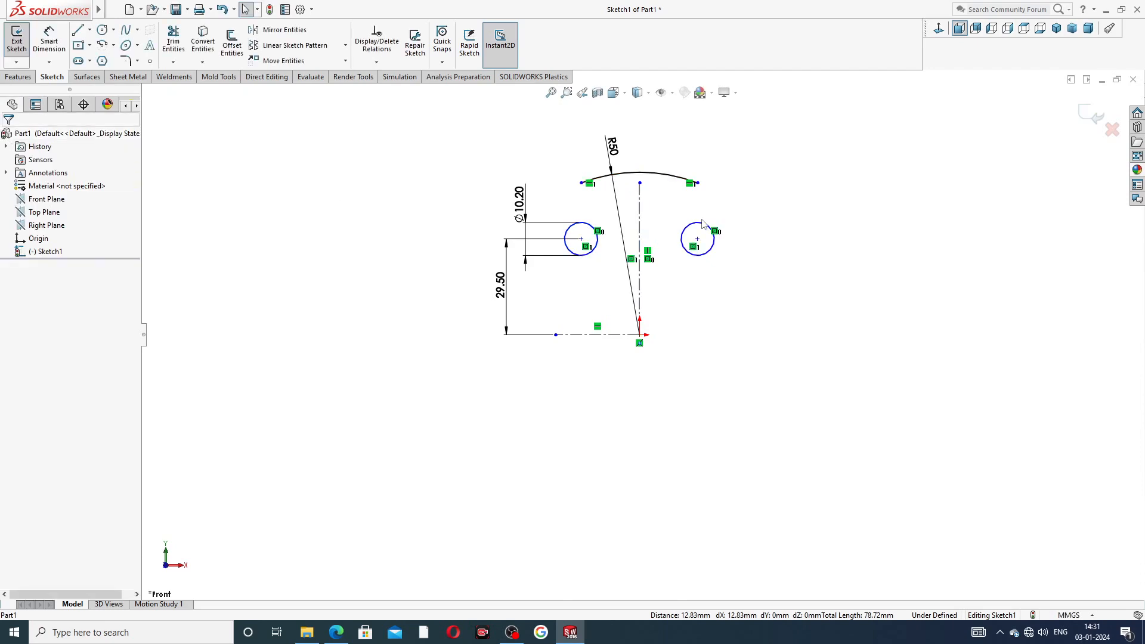
# - Dimension the horizontal distance between the centers of the two circles as 58 mm, placing the text above the arc
pyautogui.click(49, 40)
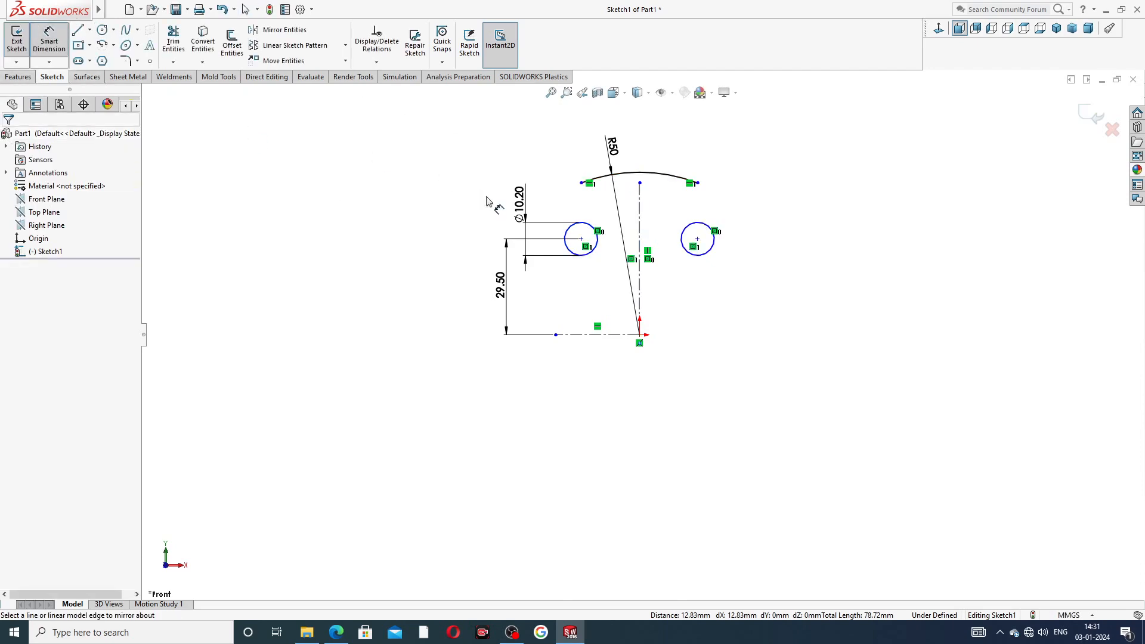
pyautogui.click(580, 239)
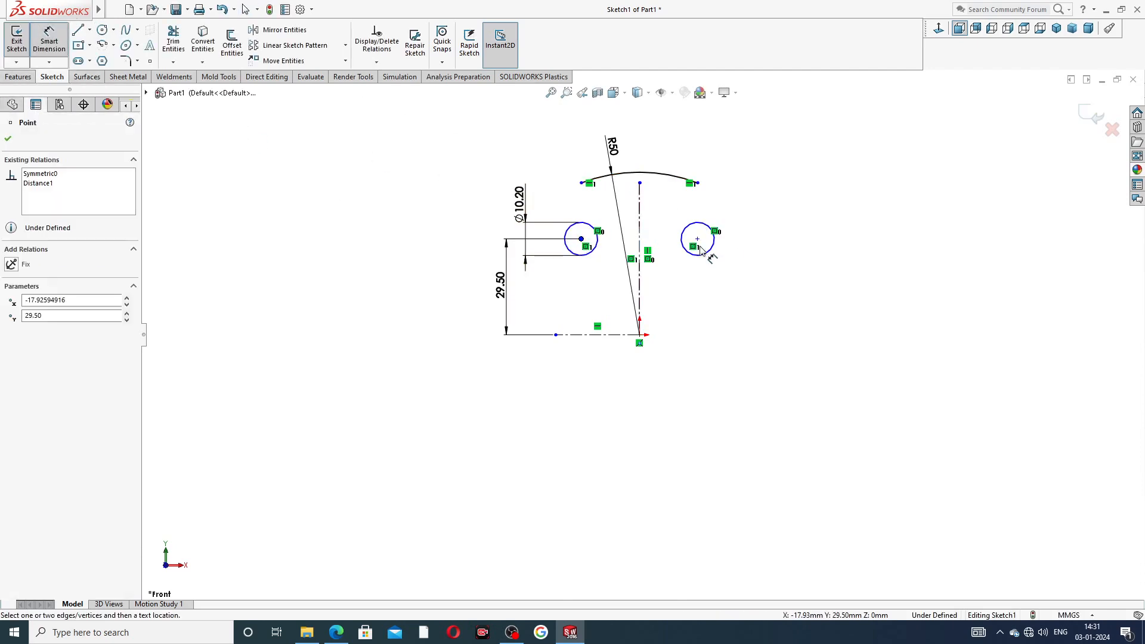
pyautogui.click(698, 238)
pyautogui.click(647, 157)
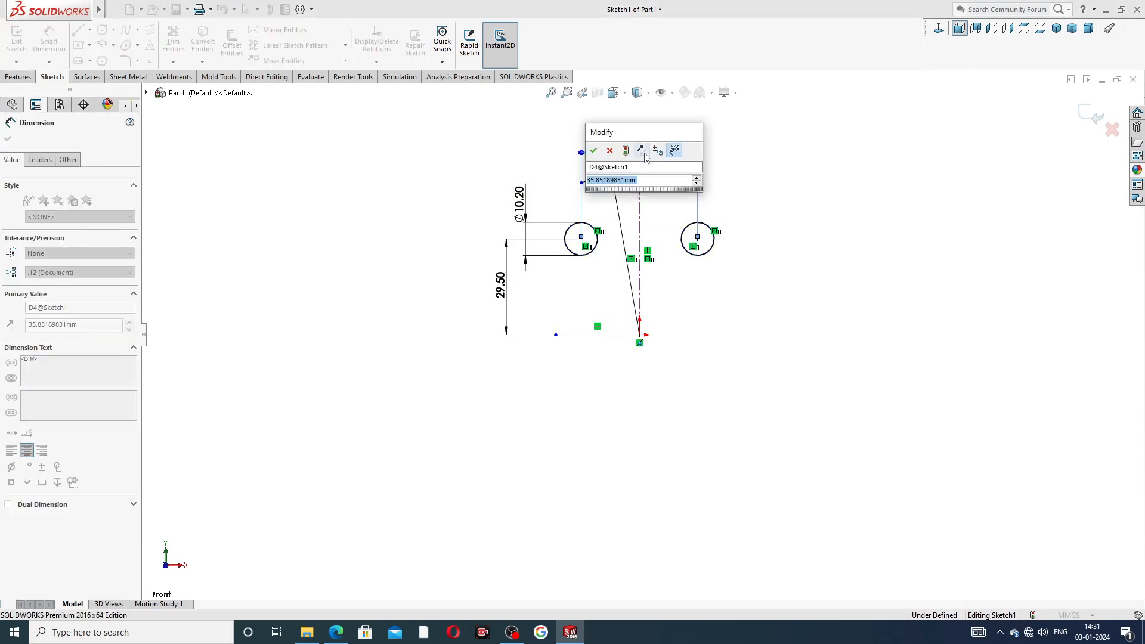
pyautogui.write('58')
pyautogui.press('Return')
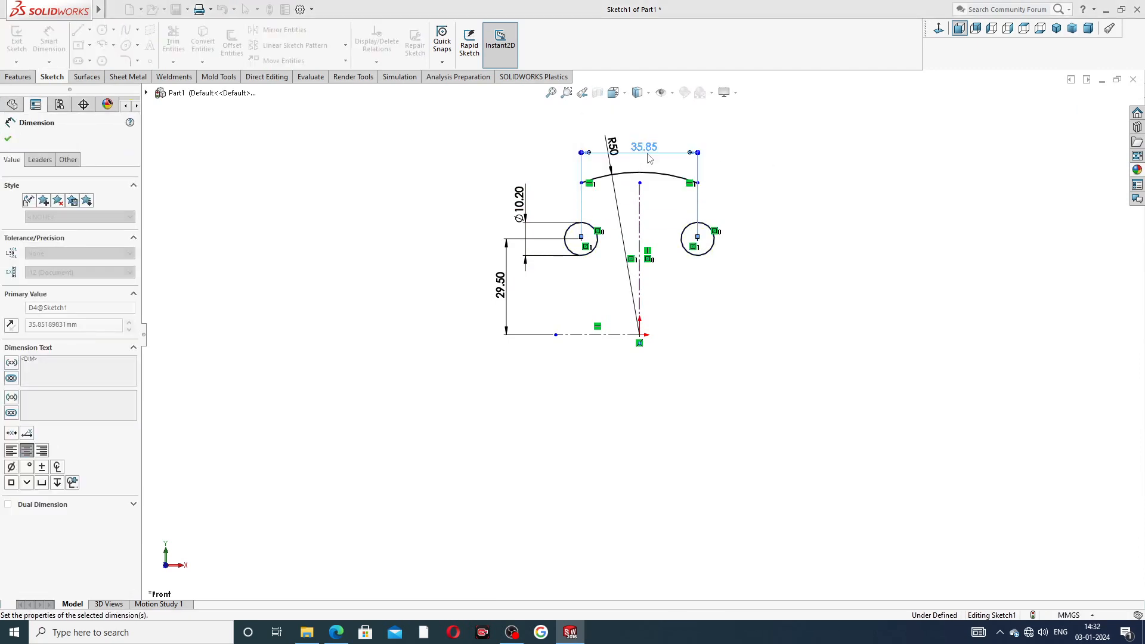
pyautogui.click(780, 182)
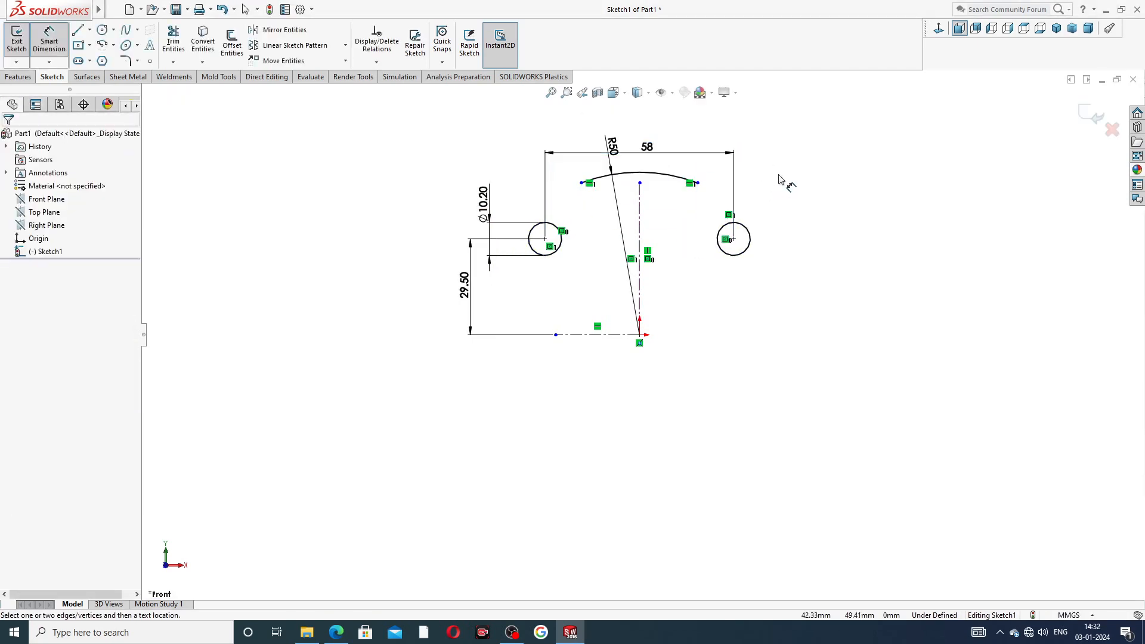
pyautogui.rightClick(797, 149)
pyautogui.click(838, 181)
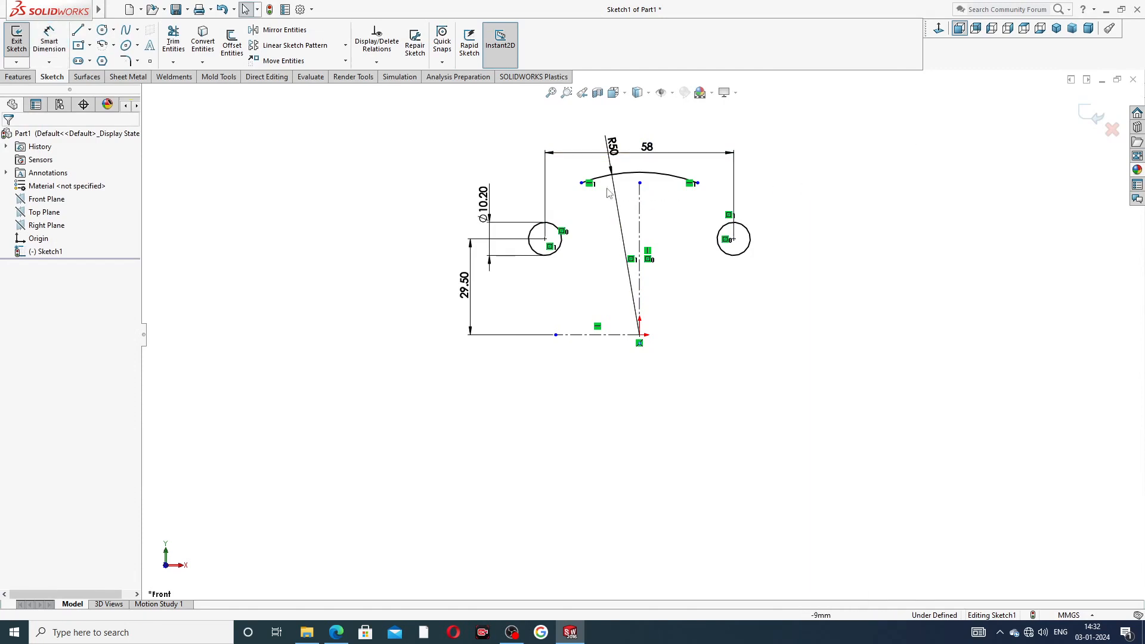
# - Lengthen the R50 arc until its ends lie directly above the circle centers, and spread the R50 and 58 dimension texts apart above it
pyautogui.moveTo(583, 184); pyautogui.dragTo(541, 195)
pyautogui.click(776, 205)
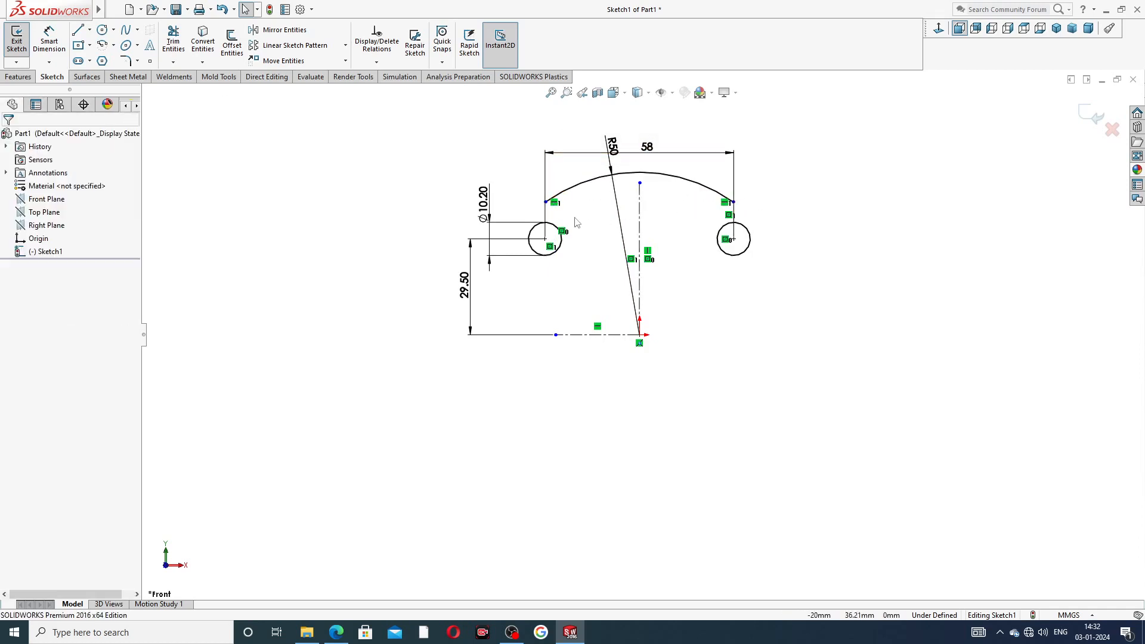
pyautogui.scroll(-2, 564, 197)
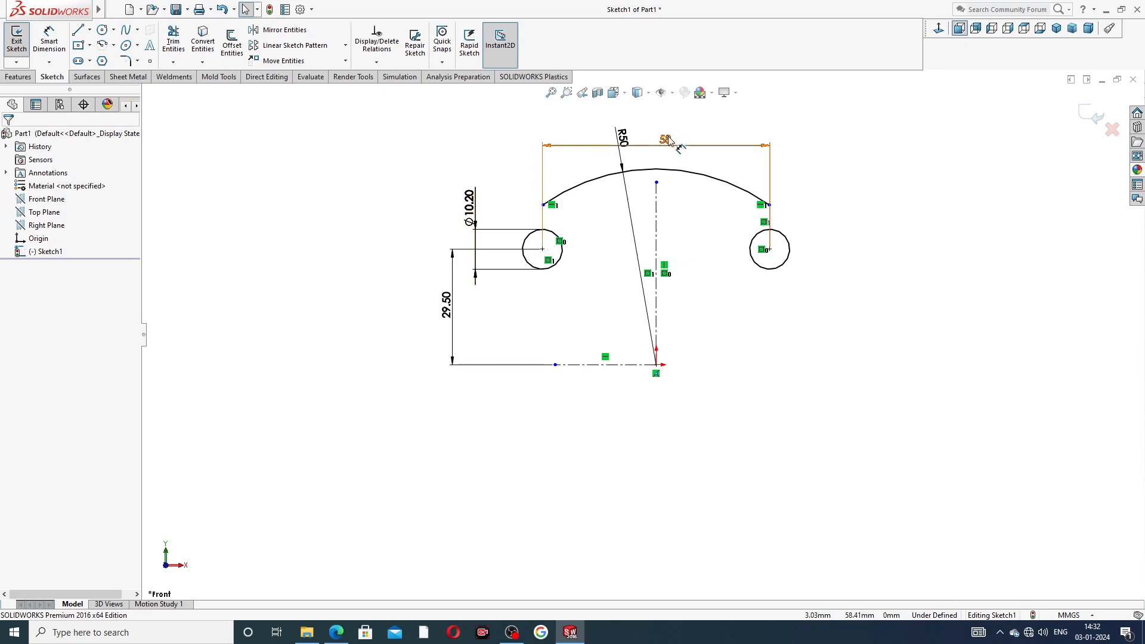
pyautogui.moveTo(671, 140); pyautogui.dragTo(579, 120)
pyautogui.click(856, 160)
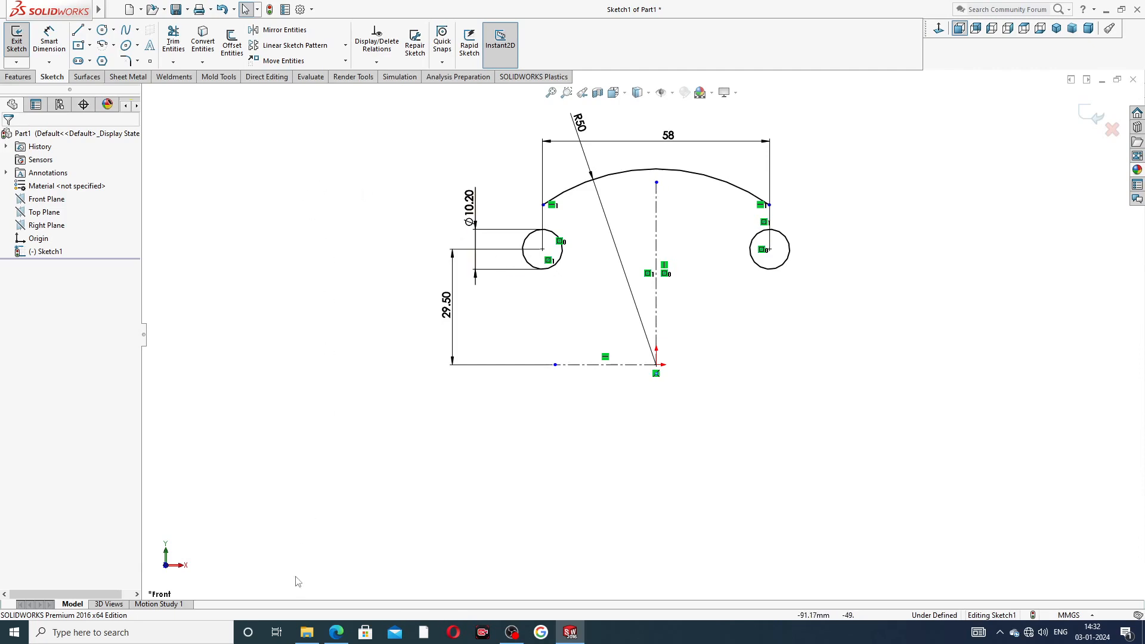
# - Examine the front view's outline dimensions in the end plate PDF and return to the sketch
pyautogui.click(335, 634)
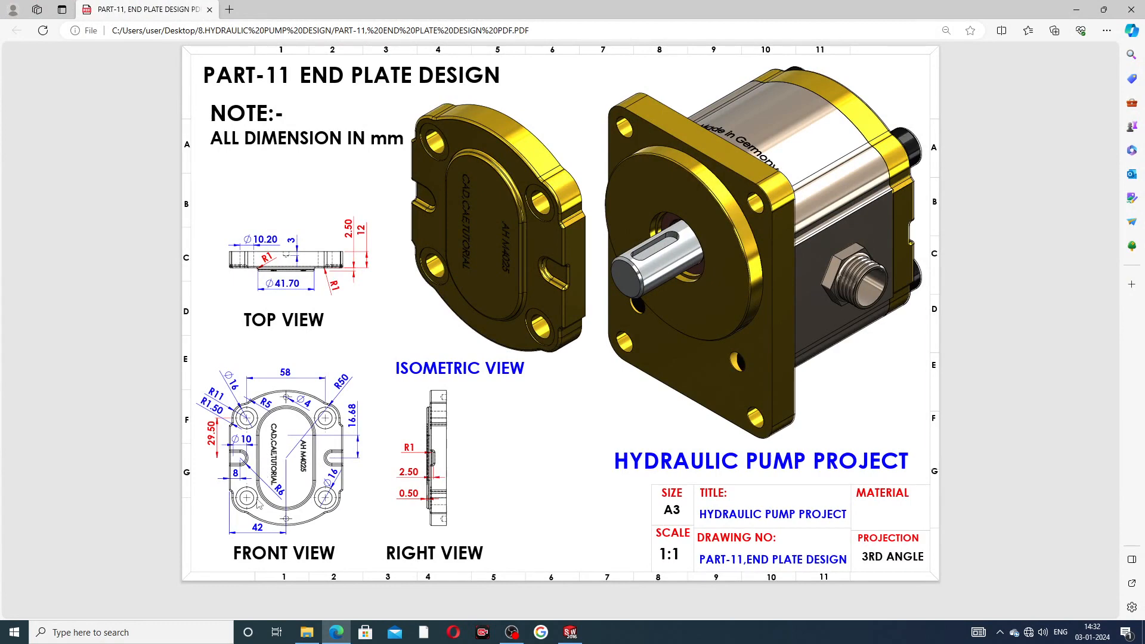
pyautogui.click(336, 633)
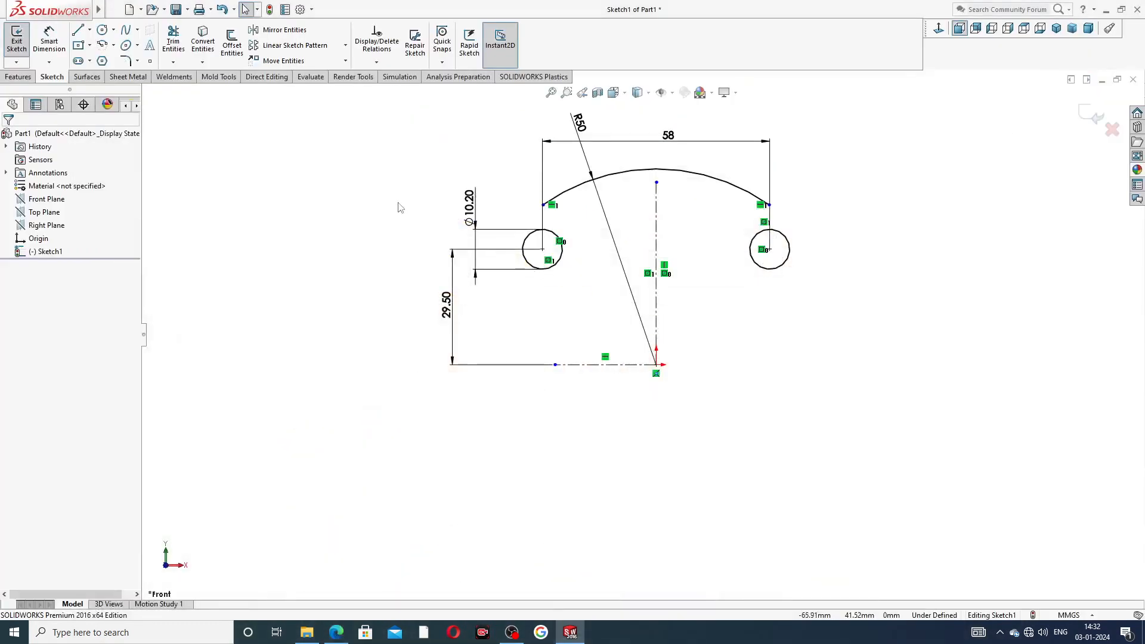
pyautogui.click(78, 31)
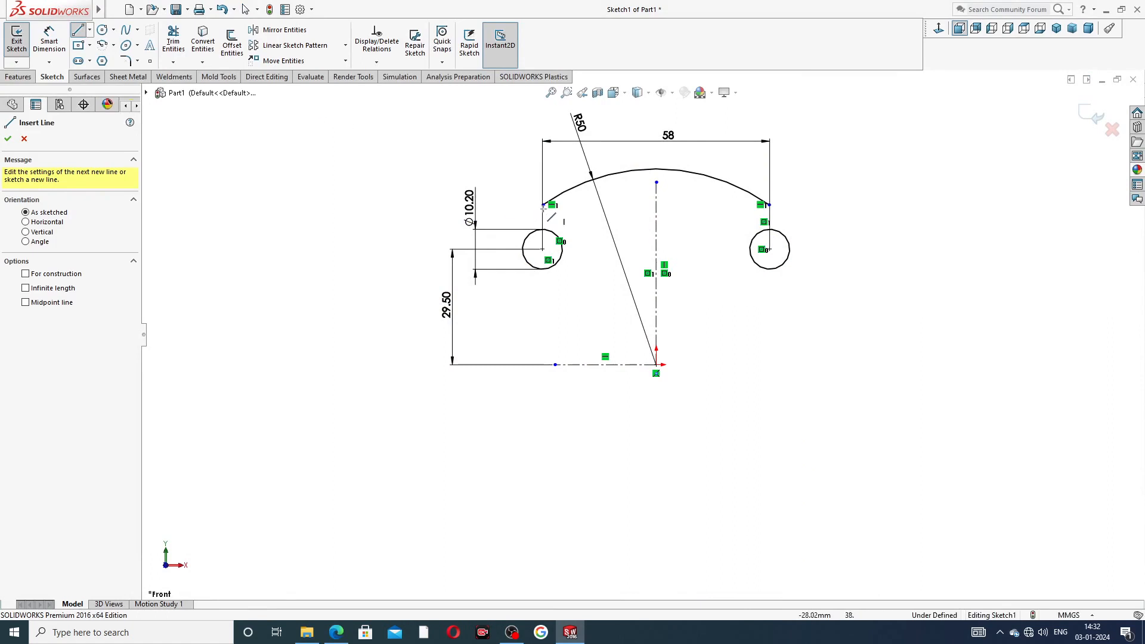
pyautogui.rightClick(399, 154)
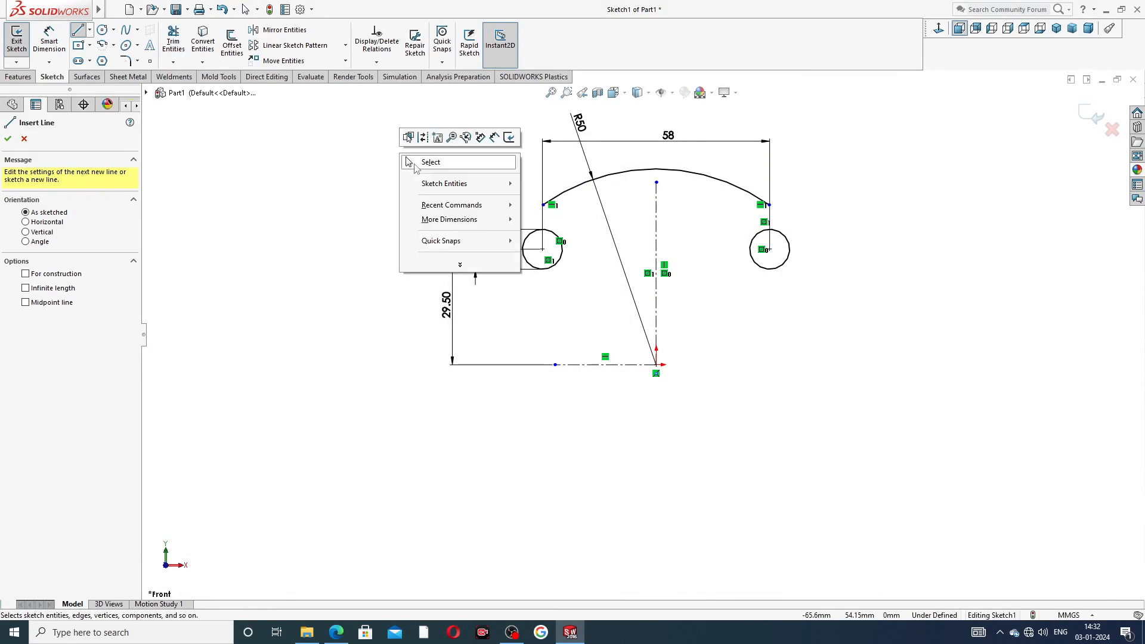
pyautogui.click(420, 159)
# - Sketch a three-point arc of about 14.6 mm radius from the R50 arc's left end, curving outward and down beside the left circle
pyautogui.click(113, 46)
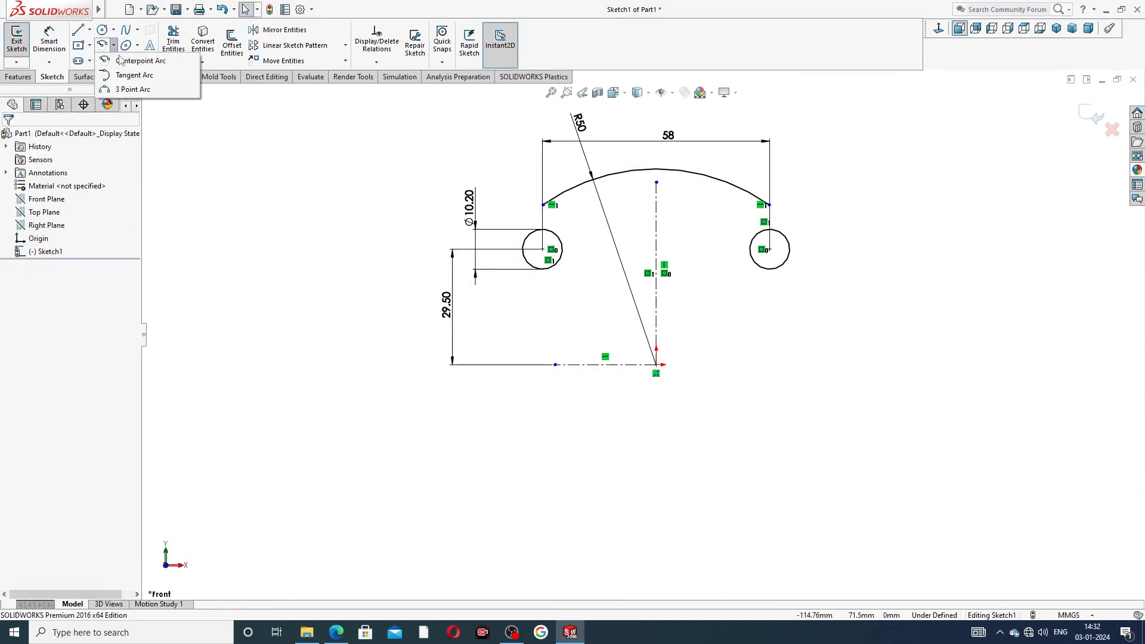
pyautogui.click(138, 87)
pyautogui.scroll(-3, 551, 222)
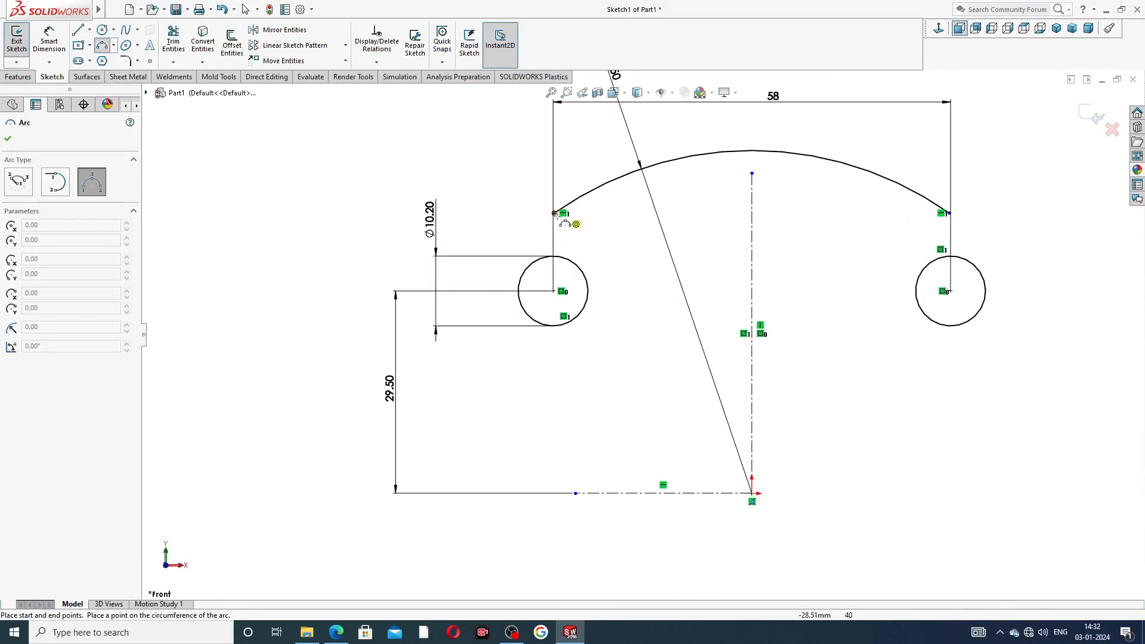
pyautogui.click(555, 213)
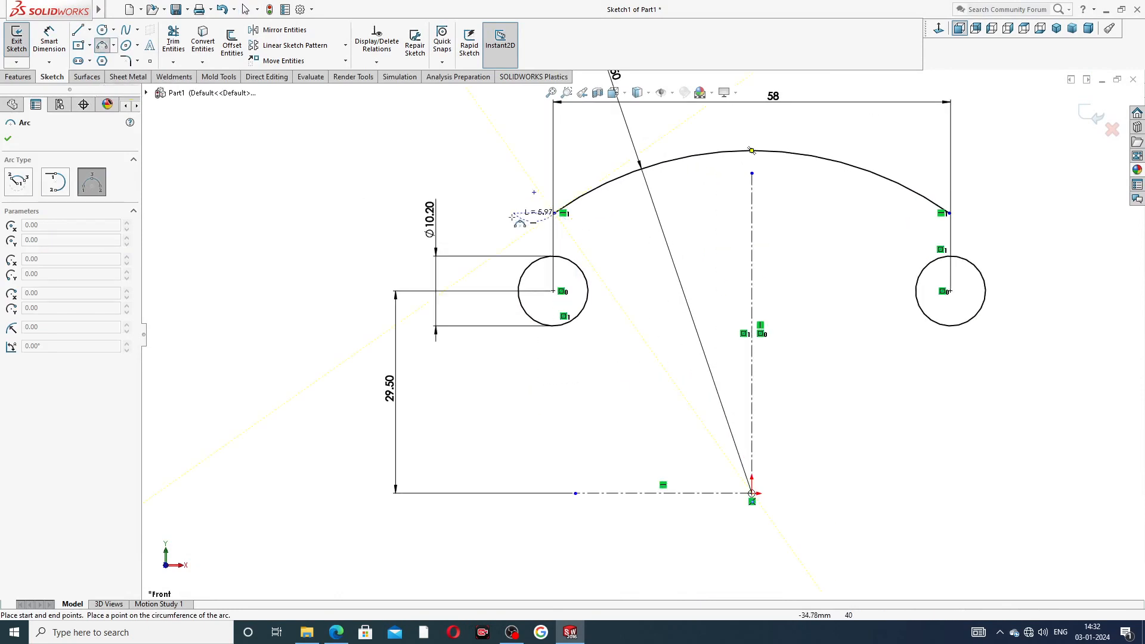
pyautogui.click(467, 280)
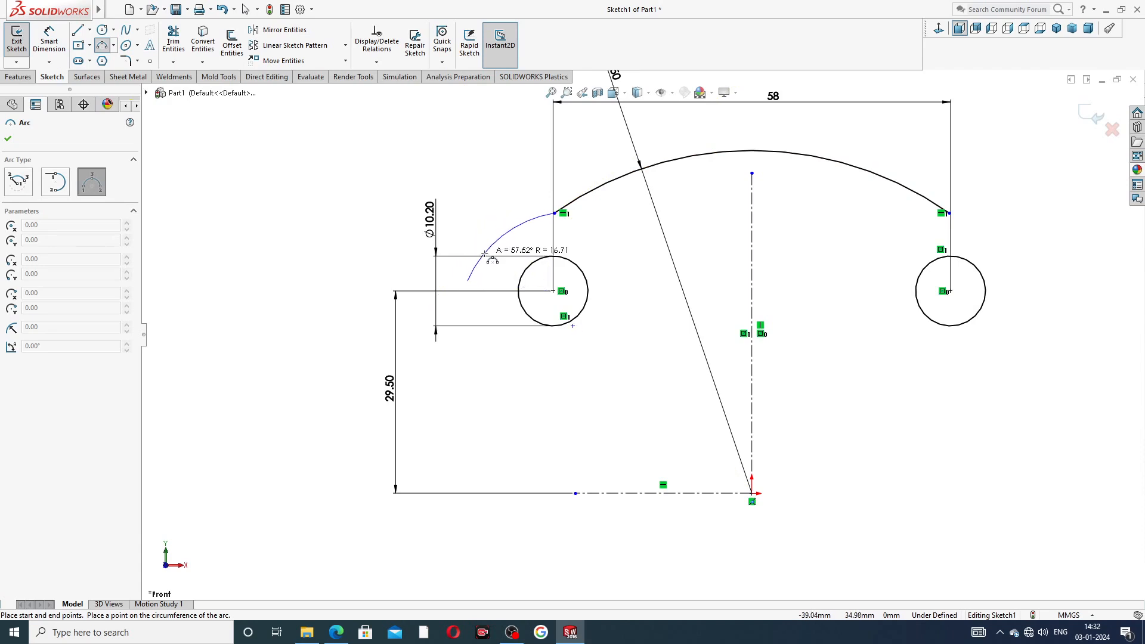
pyautogui.click(488, 253)
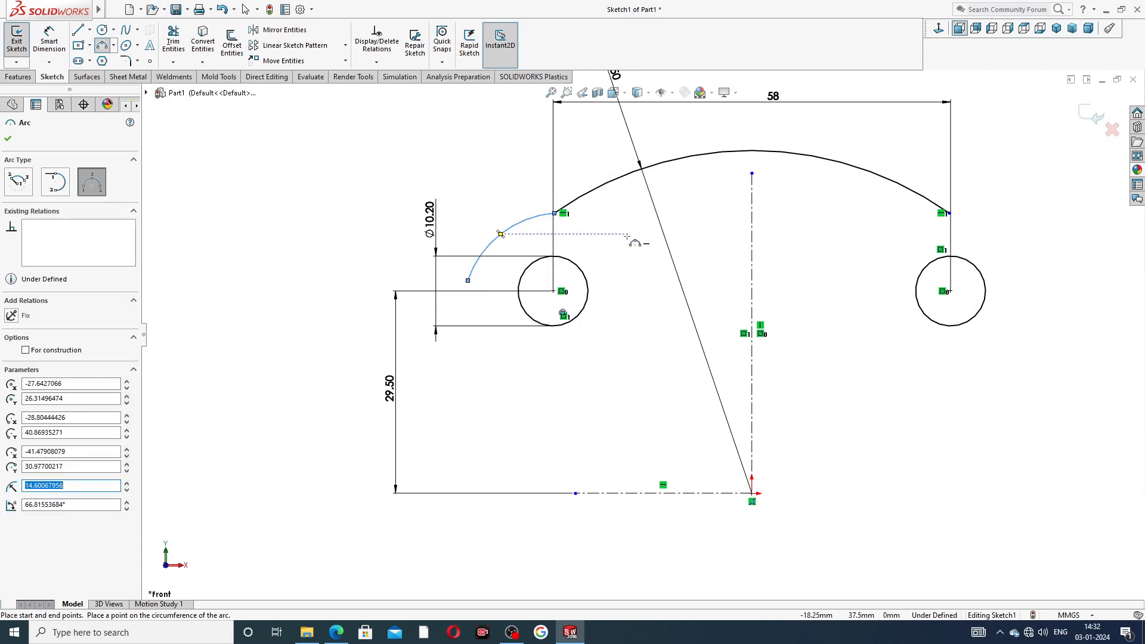
pyautogui.rightClick(625, 195)
pyautogui.click(647, 246)
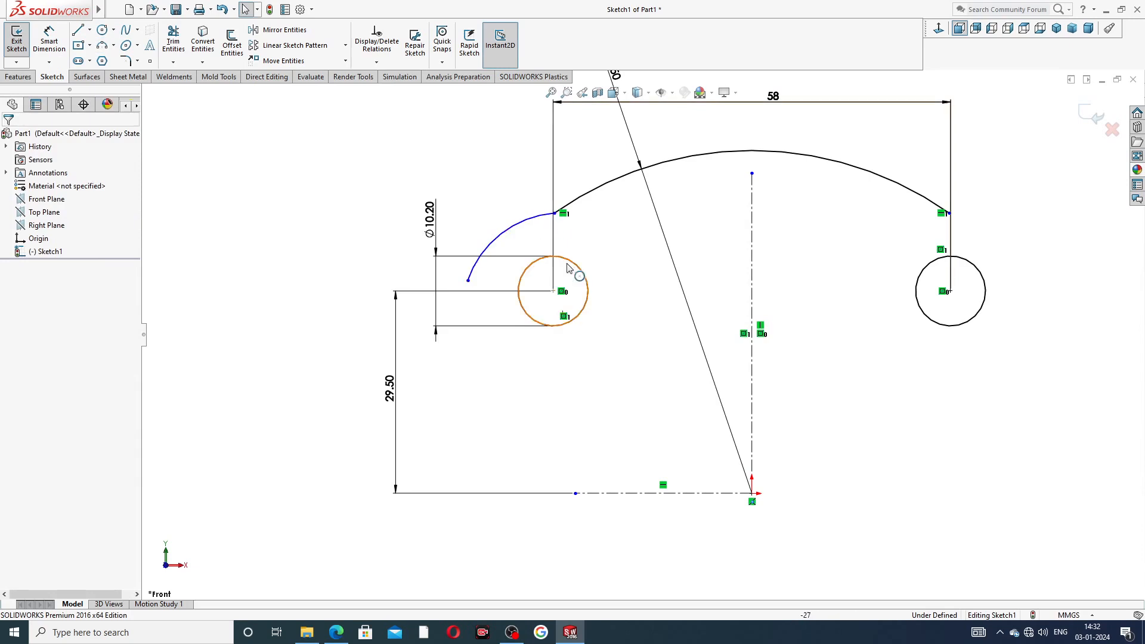
# - Merge the new arc's center point with the center of the left circle
pyautogui.scroll(-5, 572, 325)
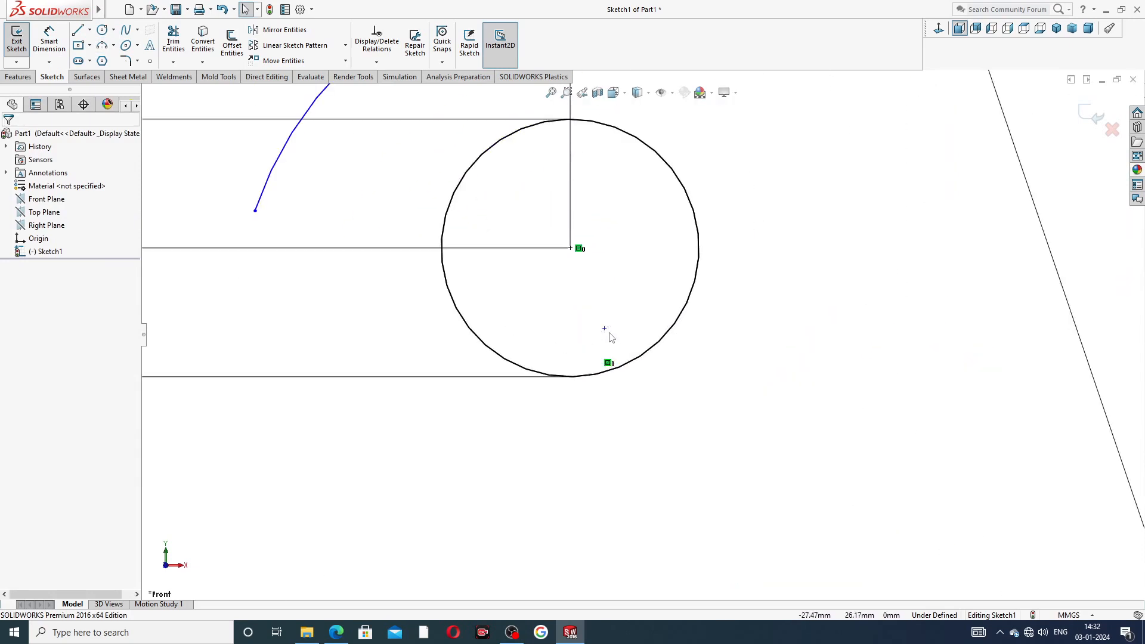
pyautogui.click(605, 329)
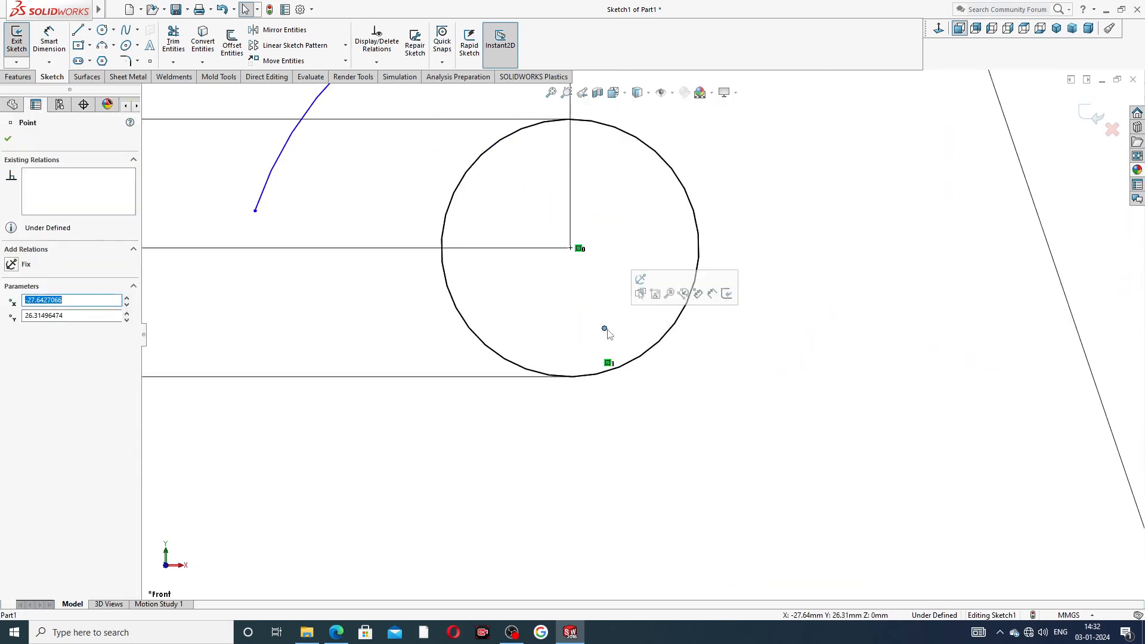
pyautogui.keyDown('ctrl'); pyautogui.click(571, 247); pyautogui.keyUp('ctrl')
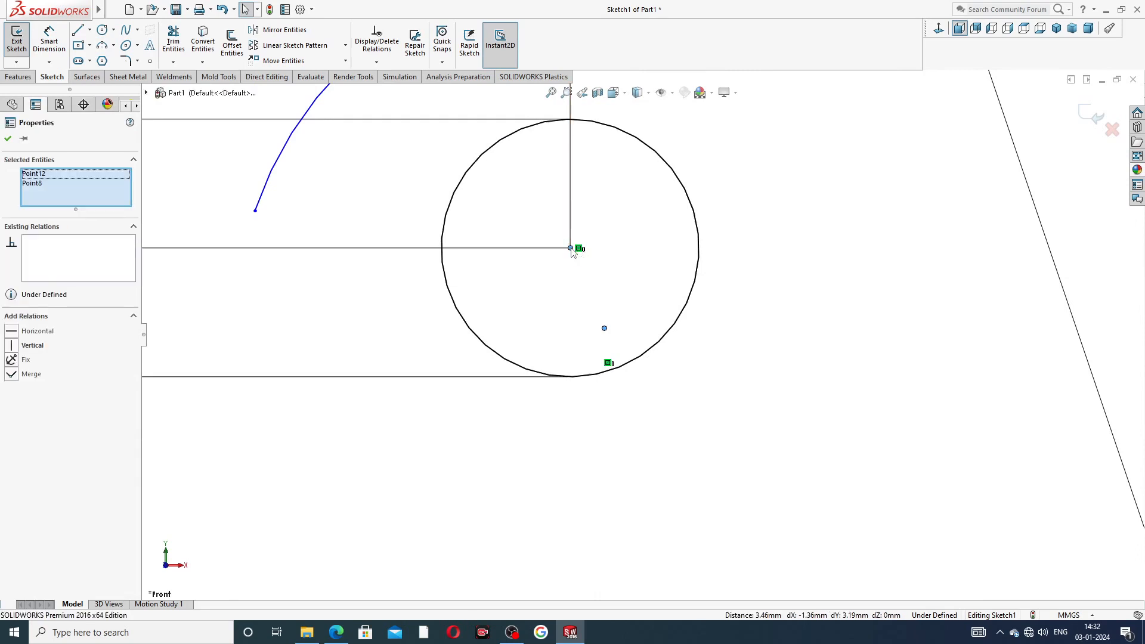
pyautogui.click(647, 199)
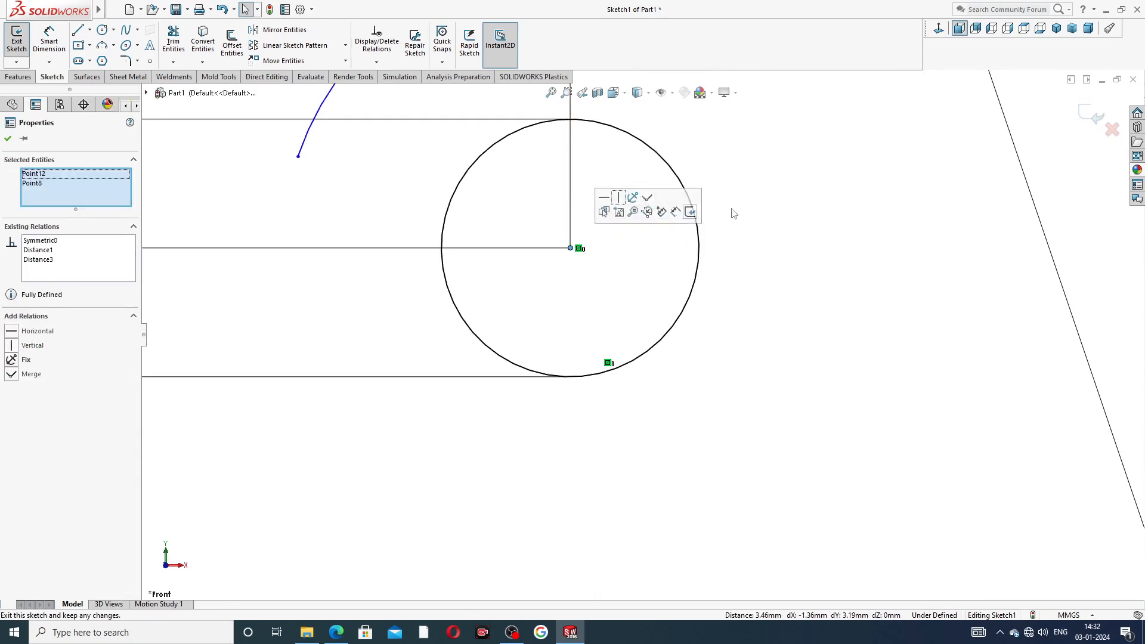
pyautogui.click(768, 179)
pyautogui.scroll(3, 768, 172)
pyautogui.scroll(2, 768, 172)
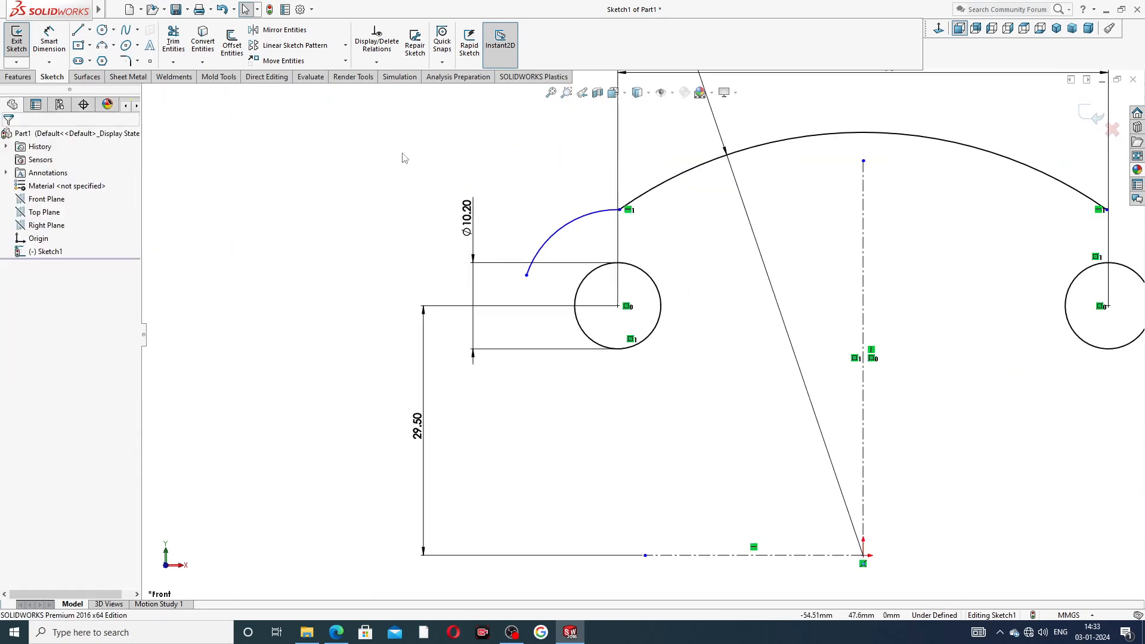
# - Dimension the radius of the arc around the left circle as 11 mm, placing the text outside the arc
pyautogui.click(49, 40)
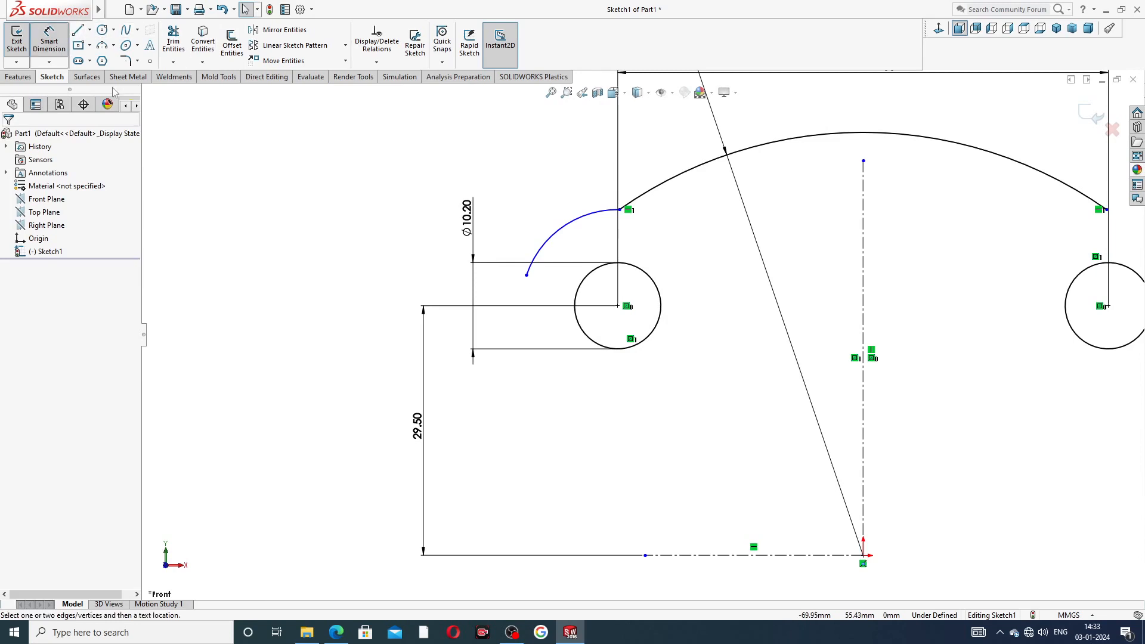
pyautogui.click(562, 230)
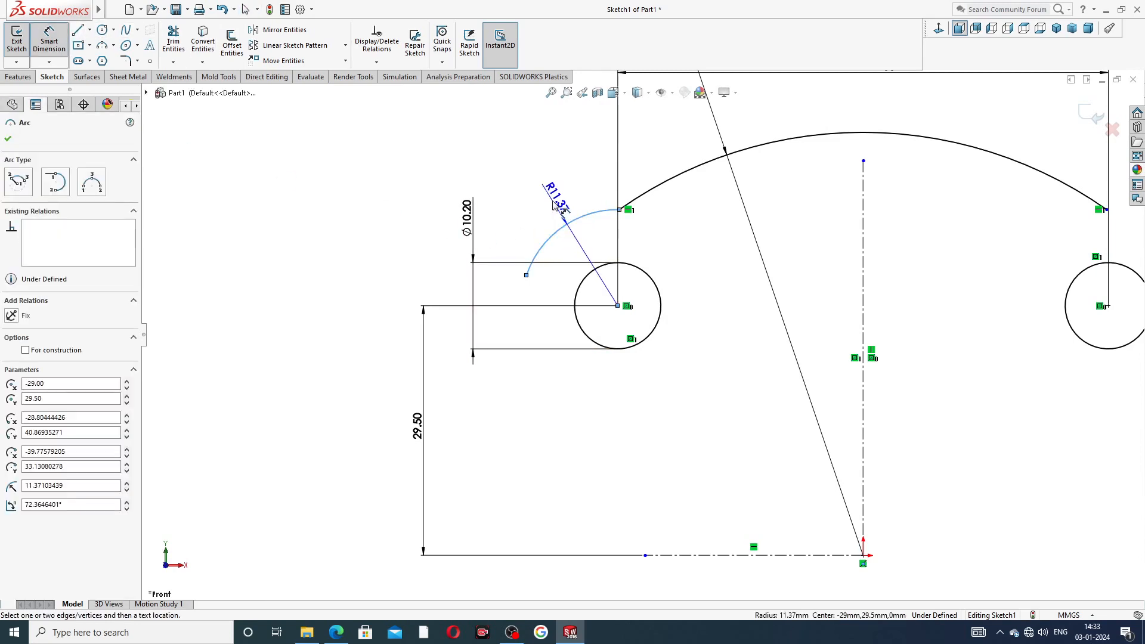
pyautogui.click(540, 208)
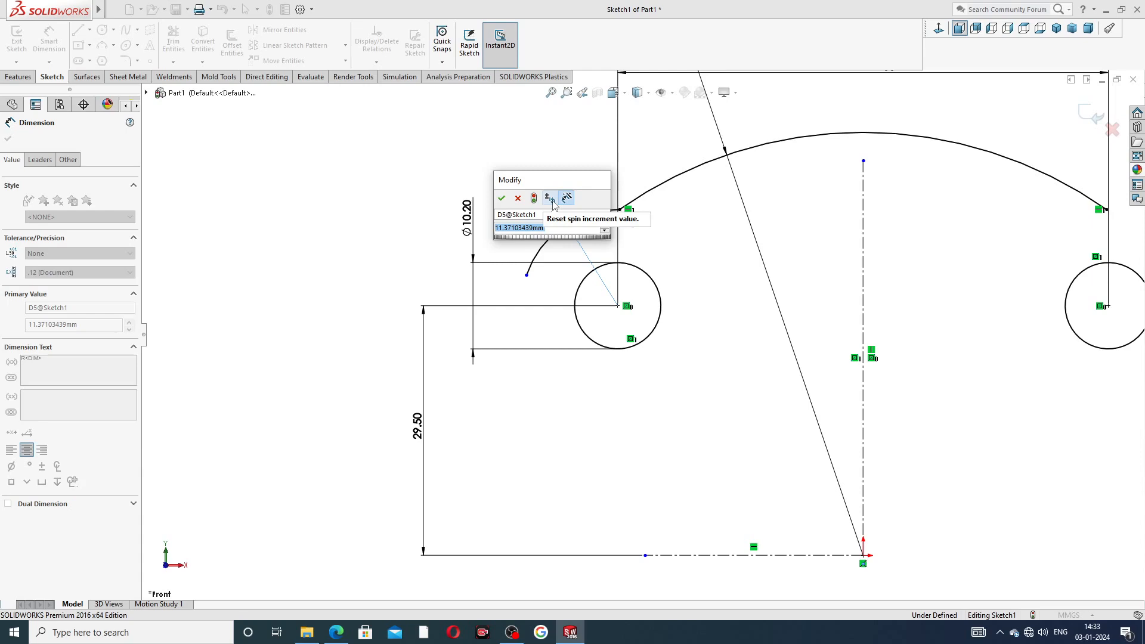
pyautogui.write('11')
pyautogui.press('Return')
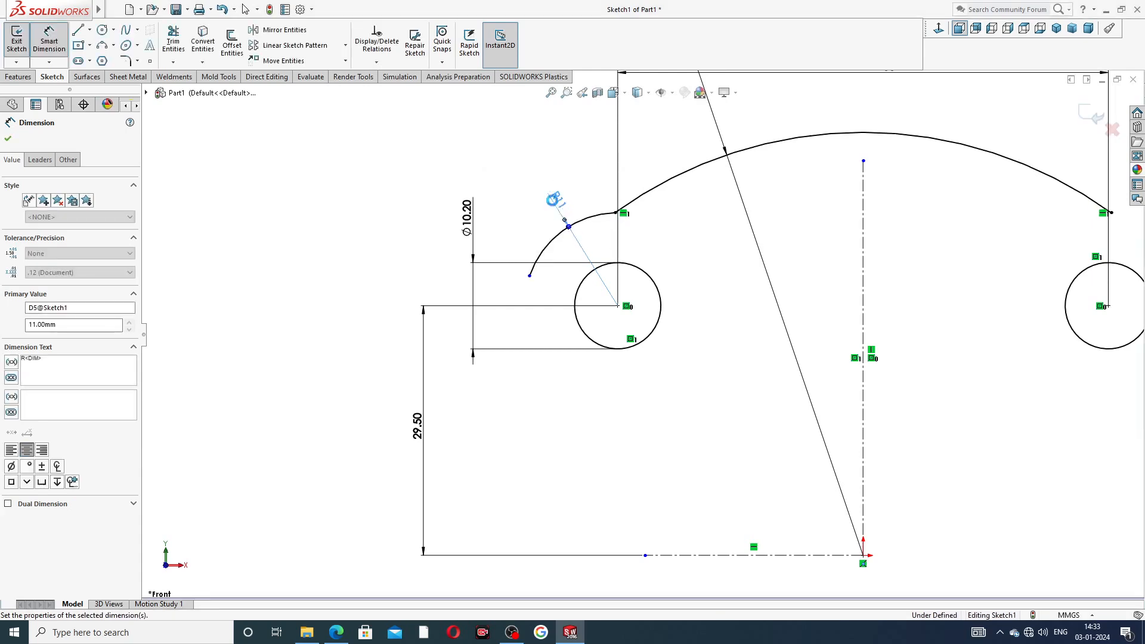
# - Check the front view in the end plate PDF, then extend the R11 arc's lower end and make it horizontal with the circle center
pyautogui.click(336, 633)
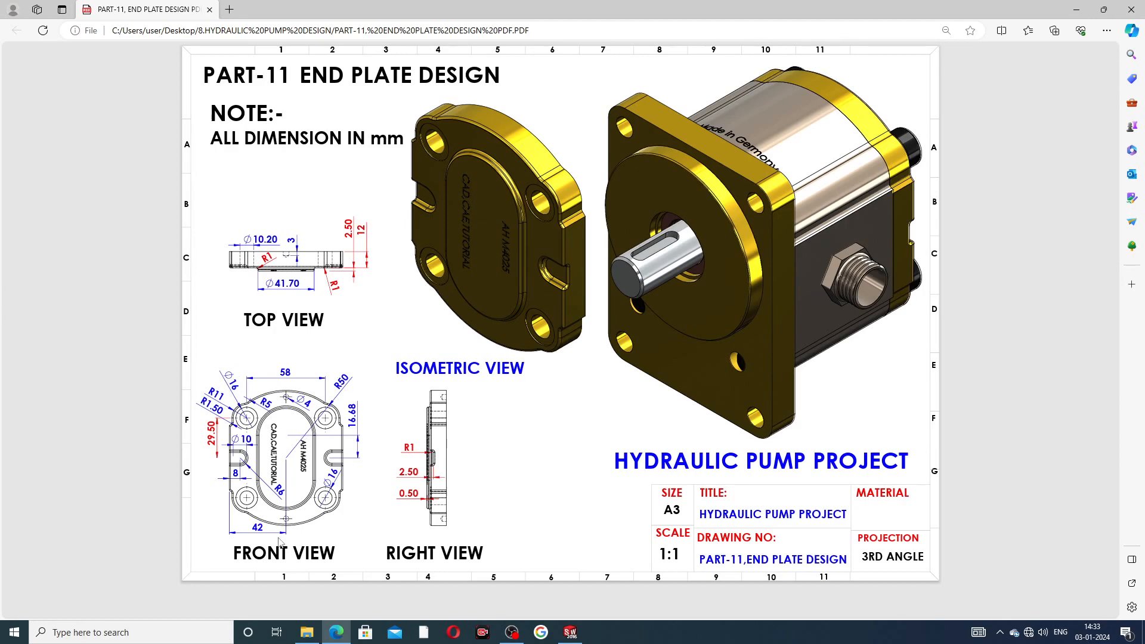
pyautogui.click(570, 632)
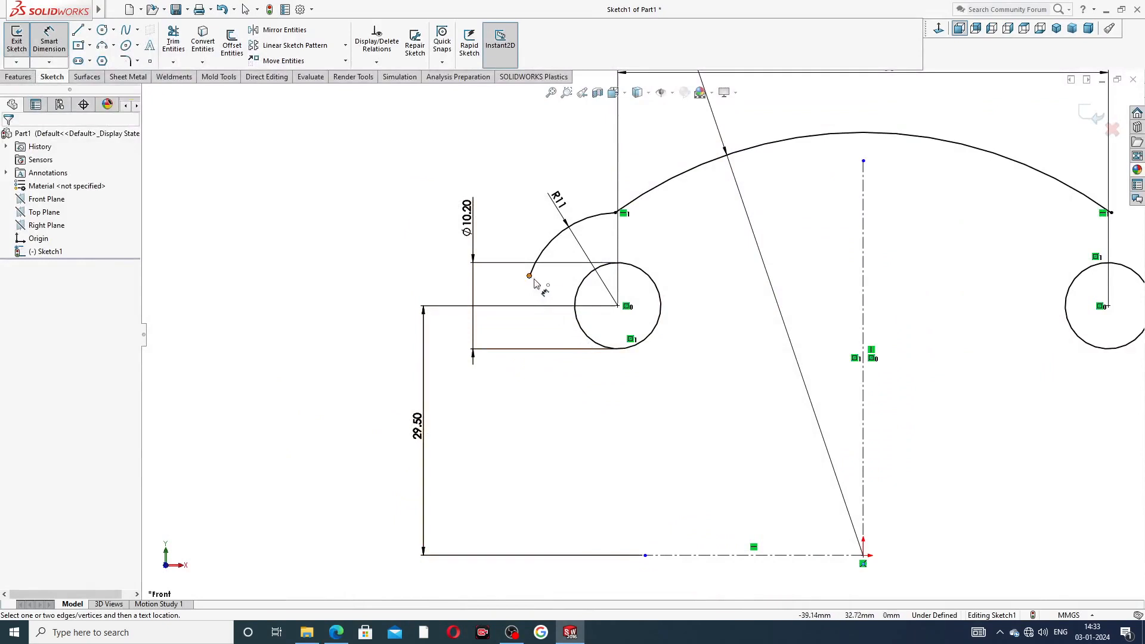
pyautogui.rightClick(425, 206)
pyautogui.click(472, 178)
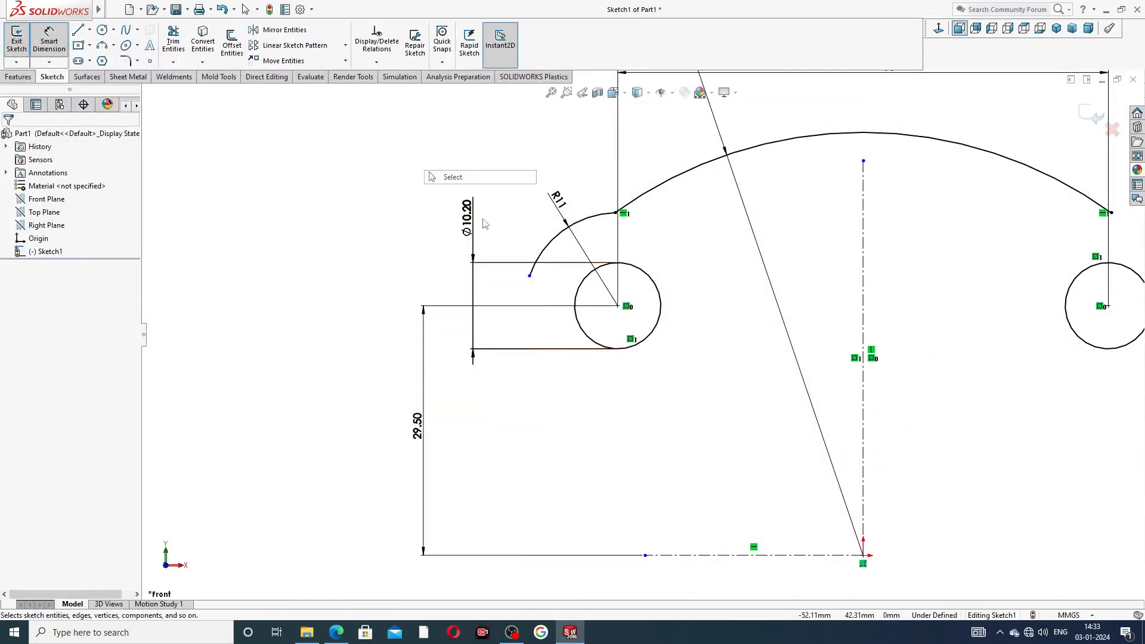
pyautogui.moveTo(530, 276); pyautogui.dragTo(530, 308)
pyautogui.click(523, 322)
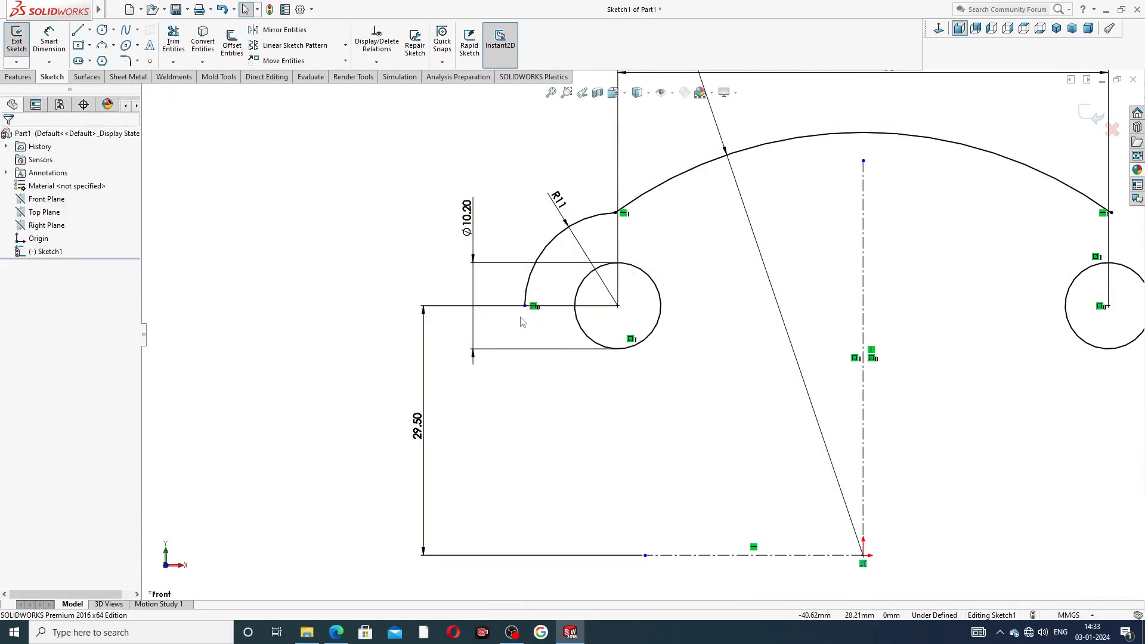
pyautogui.click(525, 307)
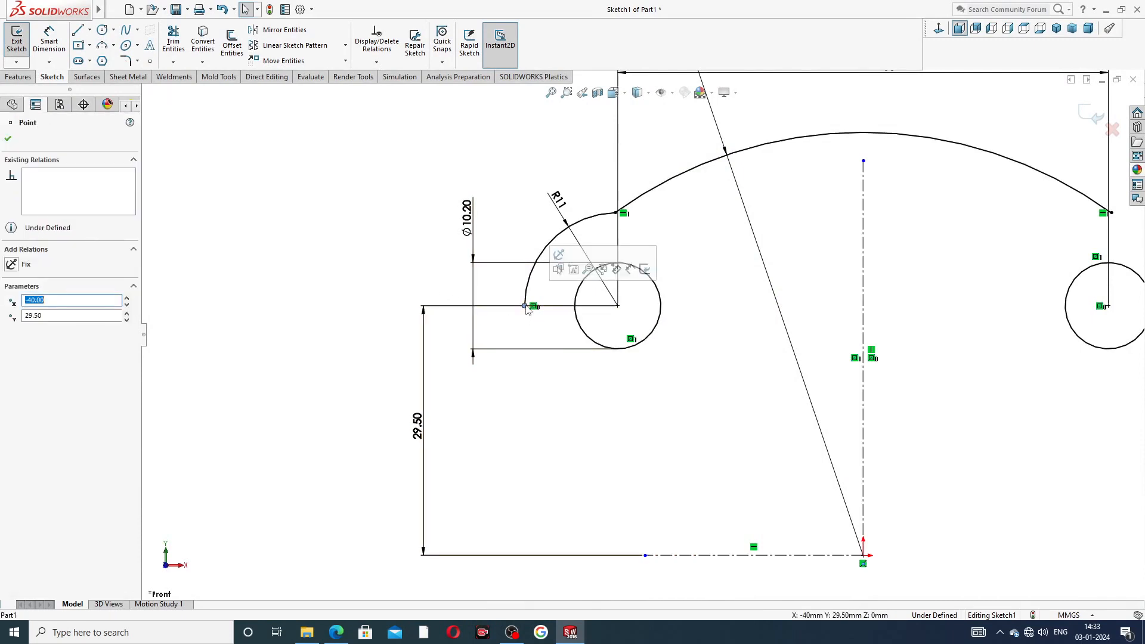
pyautogui.keyDown('ctrl'); pyautogui.click(619, 306); pyautogui.keyUp('ctrl')
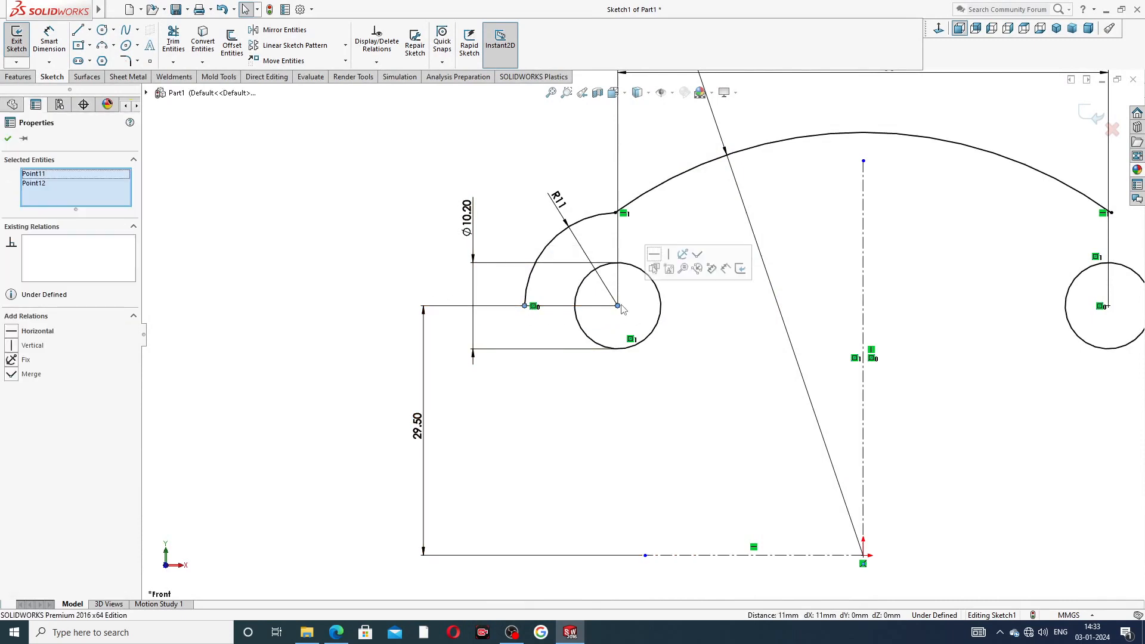
pyautogui.click(654, 255)
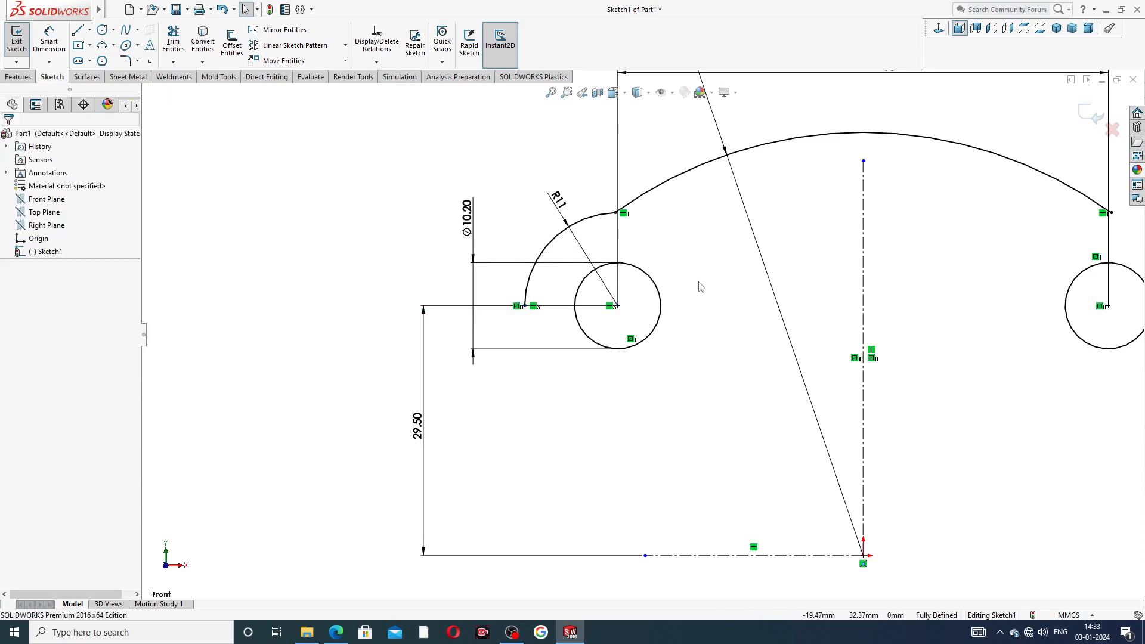
# - Sketch a short vertical line down from the R11 arc's lower end, a short outward-sloping line, and a vertical line about 26.6 mm long to the horizontal centerline's level
pyautogui.scroll(1, 700, 287)
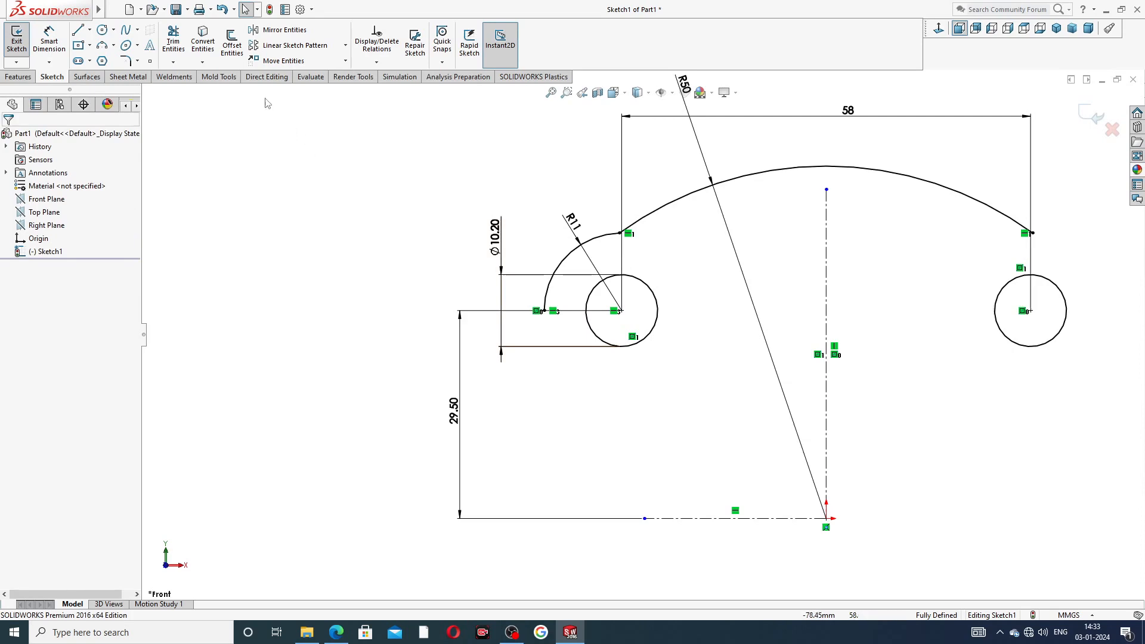
pyautogui.click(78, 29)
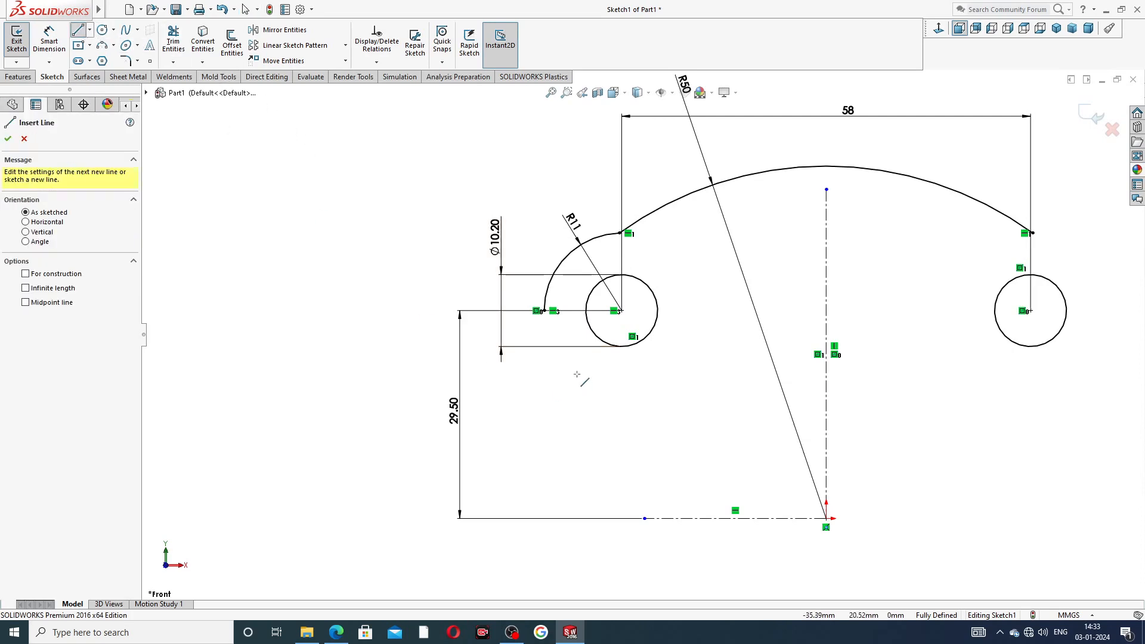
pyautogui.scroll(-3, 551, 358)
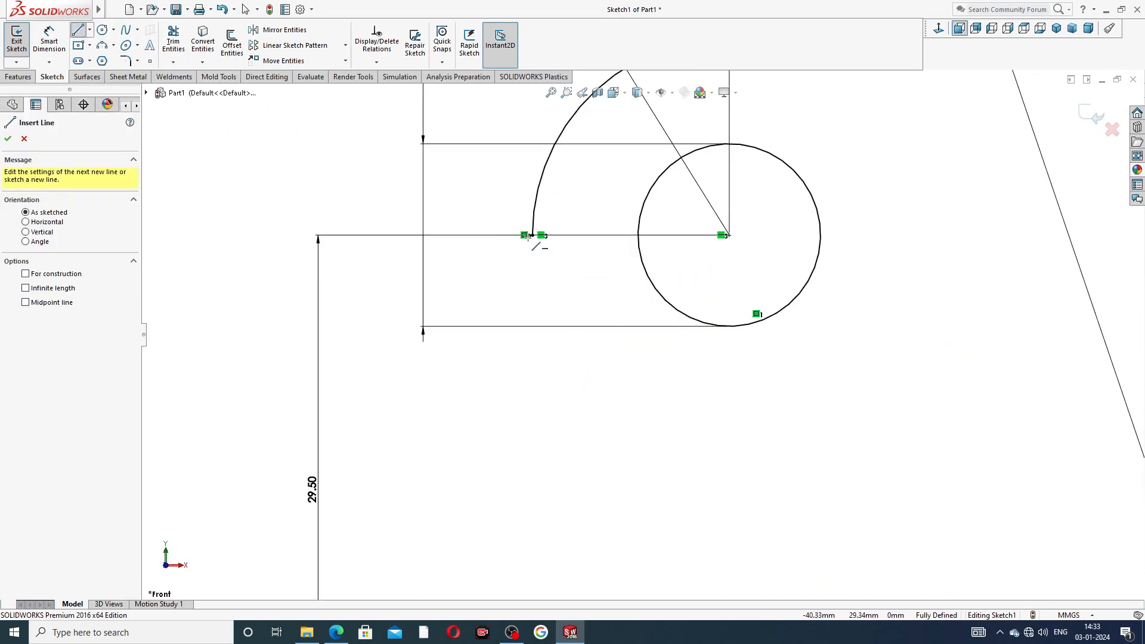
pyautogui.click(533, 236)
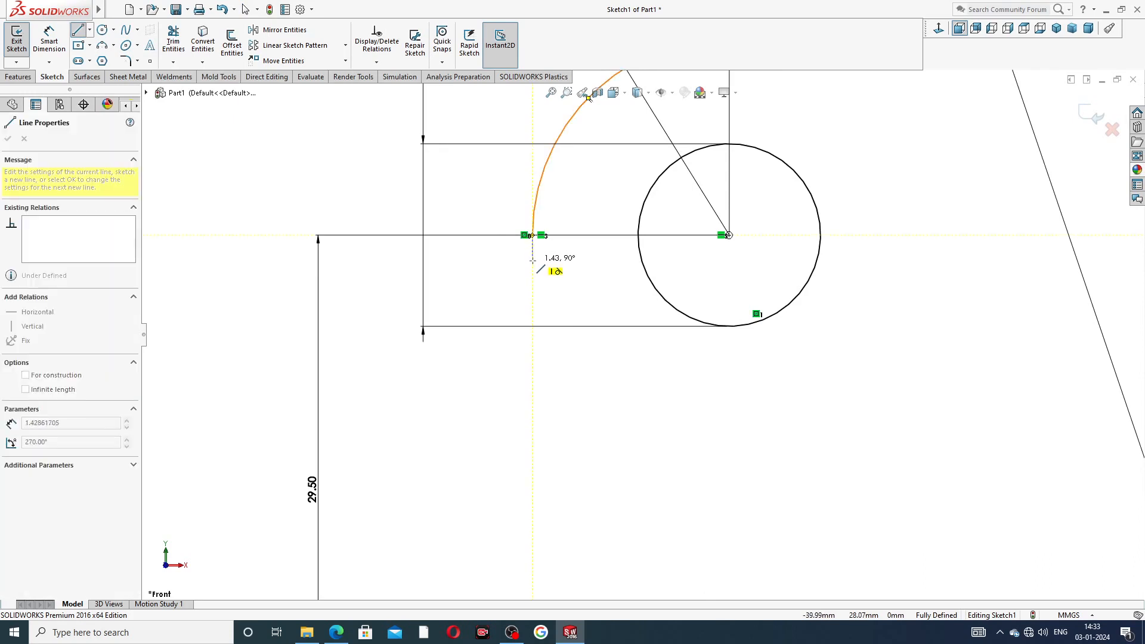
pyautogui.click(533, 257)
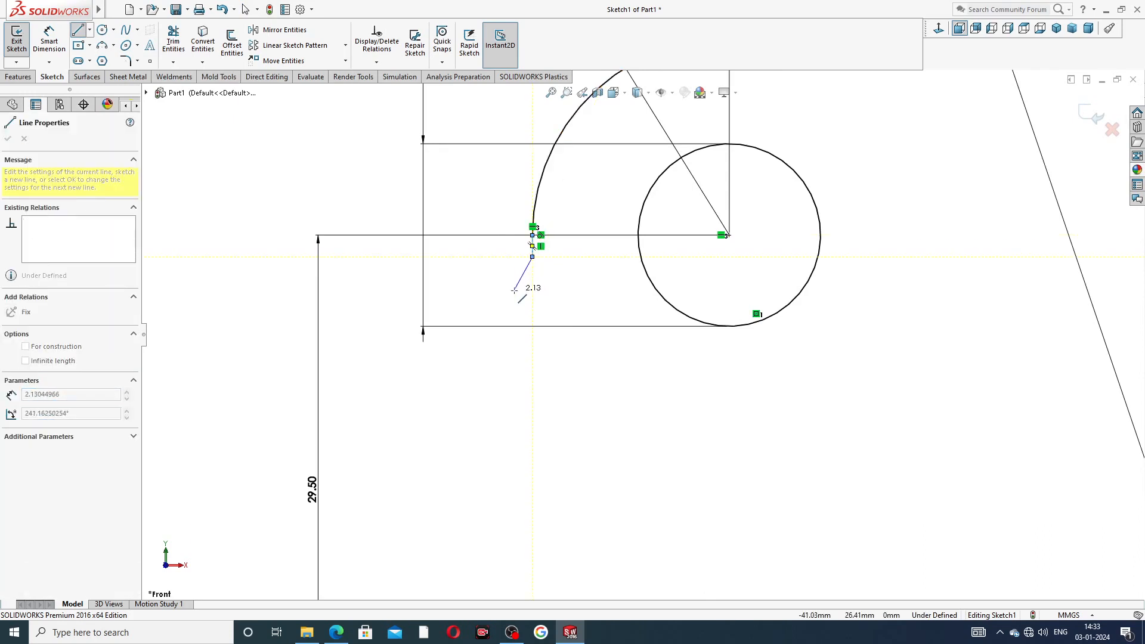
pyautogui.scroll(3, 507, 406)
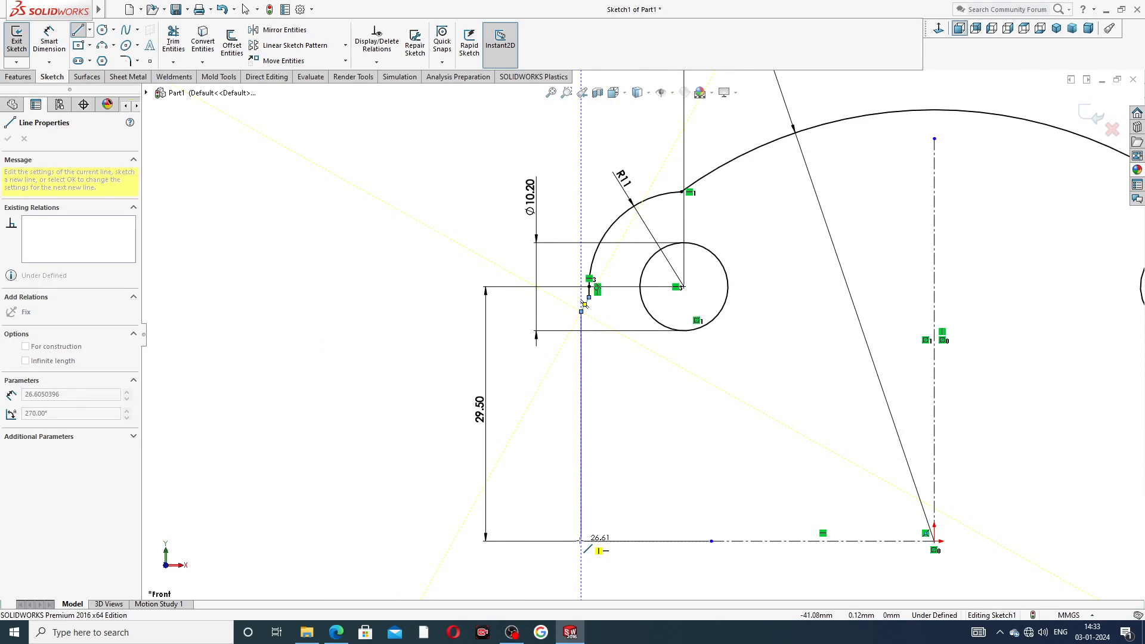
pyautogui.click(581, 541)
pyautogui.rightClick(617, 479)
pyautogui.click(652, 479)
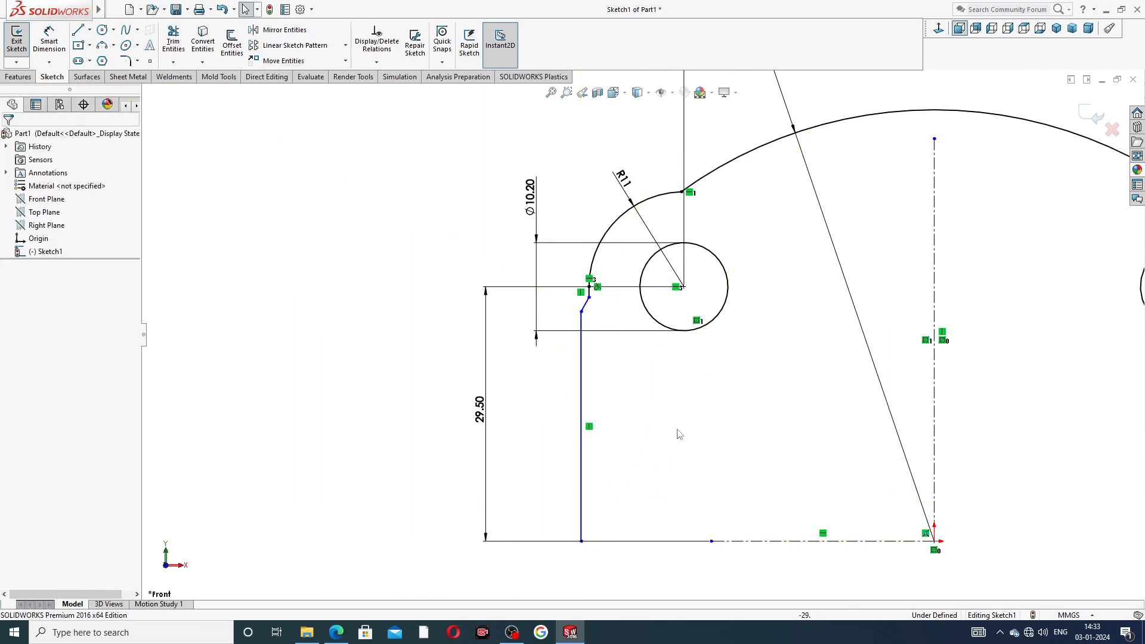
# - Dimension the distance from the left vertical side line to the vertical centerline as 42 mm, placing the text below the sketch
pyautogui.scroll(-2, 686, 421)
pyautogui.scroll(3, 804, 365)
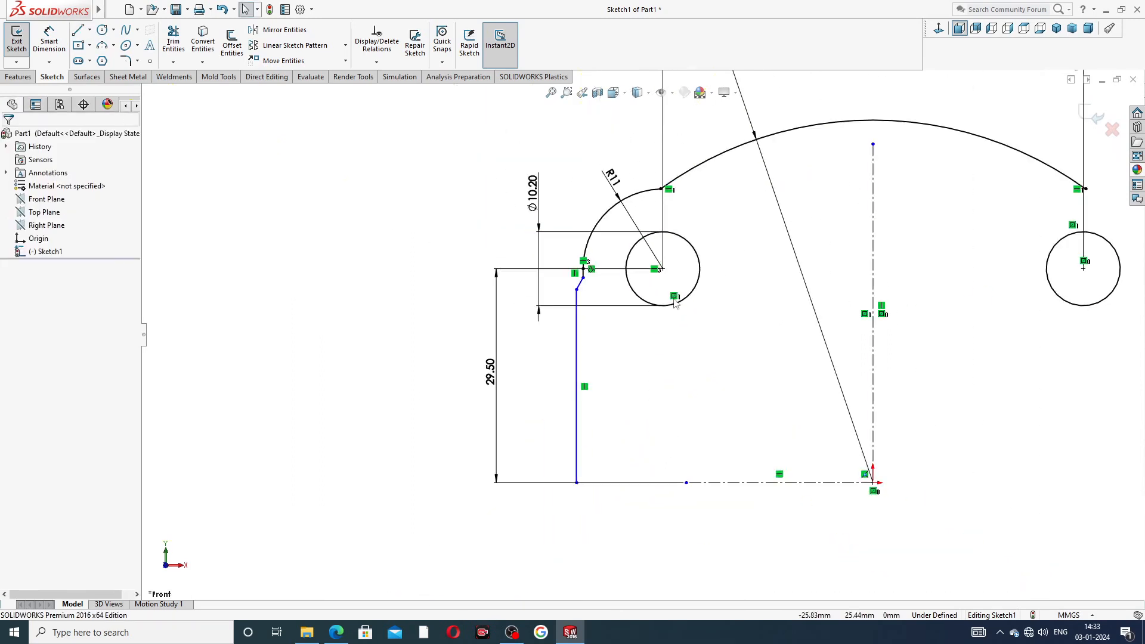
pyautogui.scroll(-3, 608, 241)
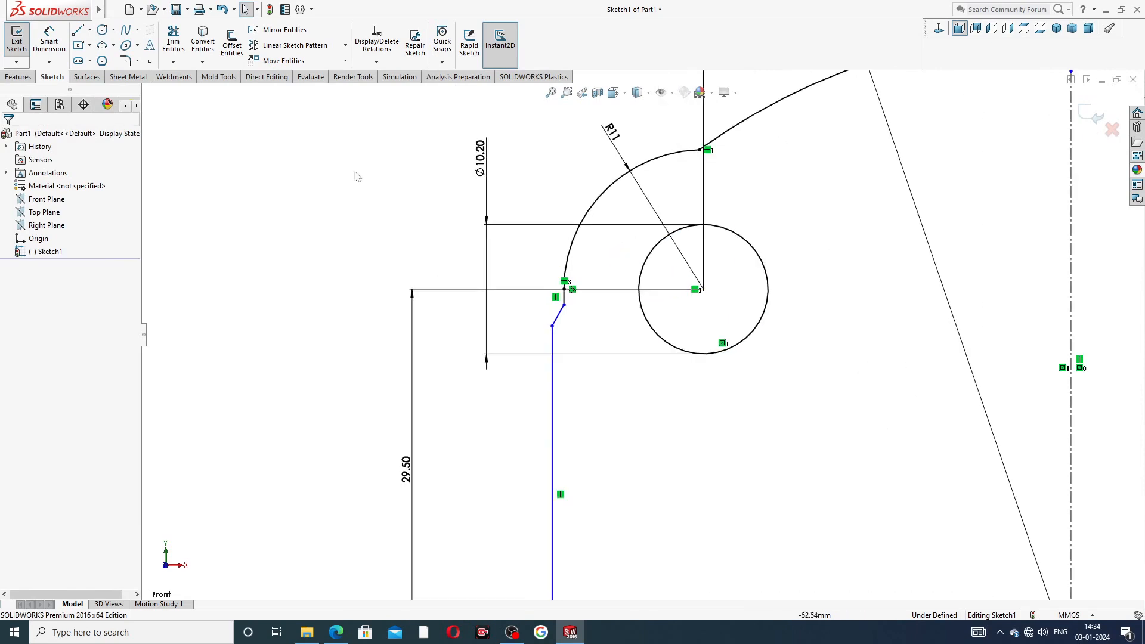
pyautogui.click(49, 41)
pyautogui.scroll(2, 645, 340)
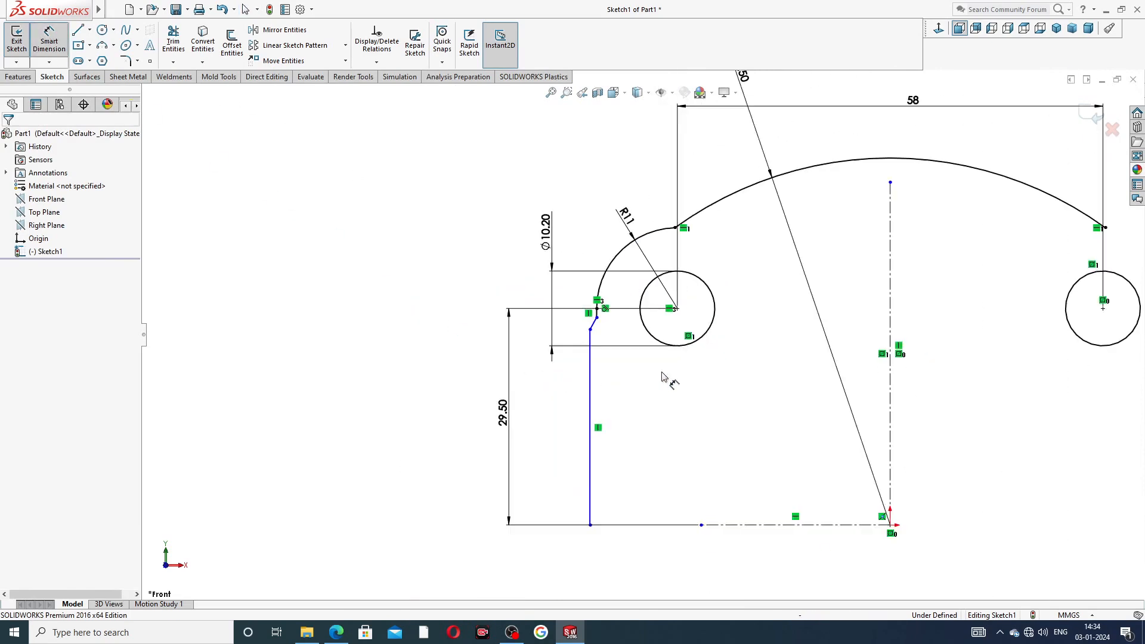
pyautogui.click(591, 484)
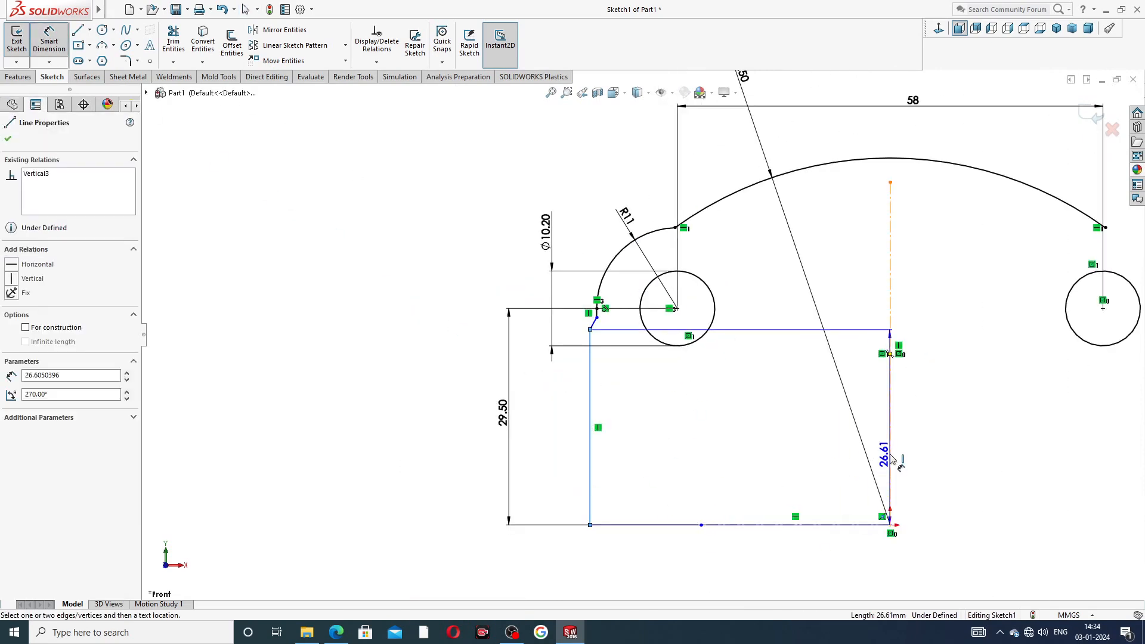
pyautogui.click(890, 489)
pyautogui.click(731, 557)
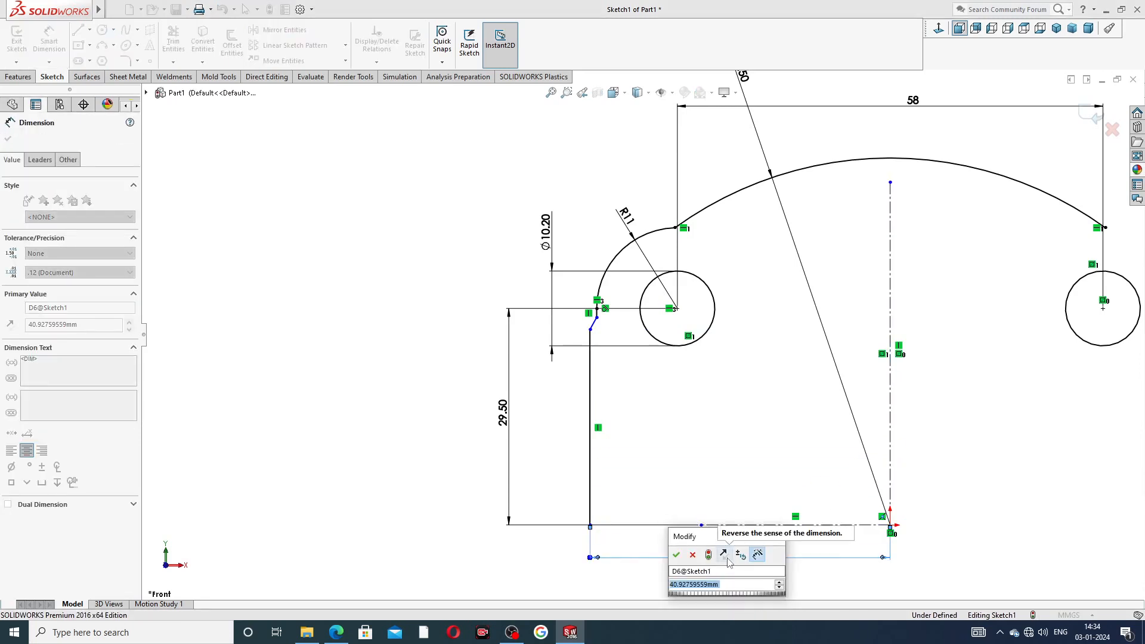
pyautogui.write('42')
pyautogui.press('Return')
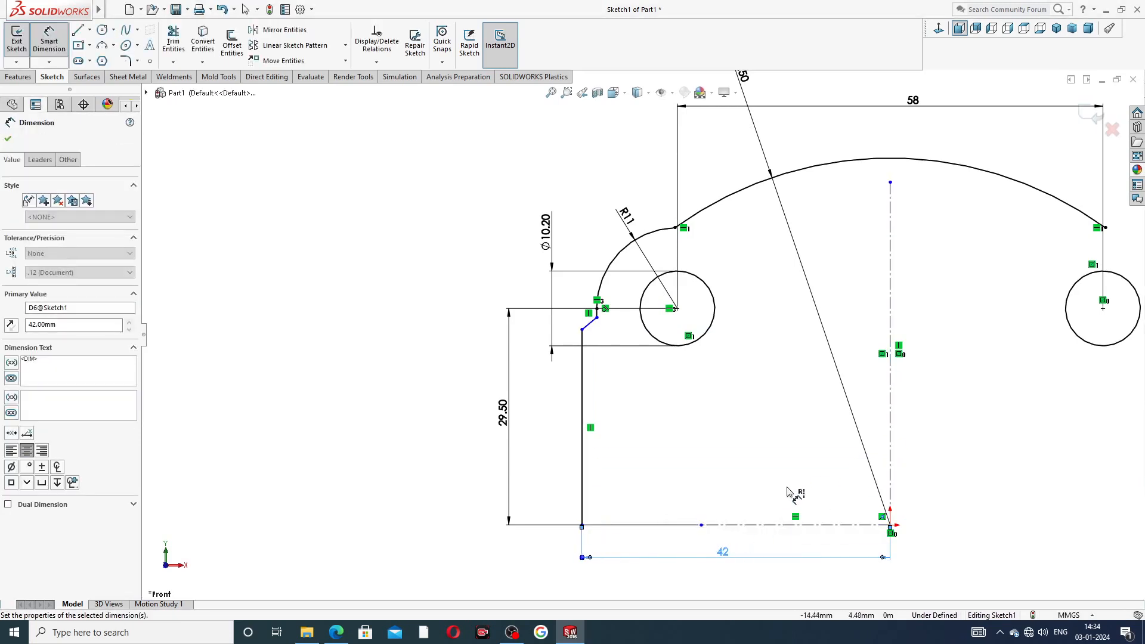
# - Check the front view in the end plate PDF for the side profile and corner radii, comparing it with the sketch
pyautogui.scroll(1, 781, 406)
pyautogui.scroll(-4, 770, 399)
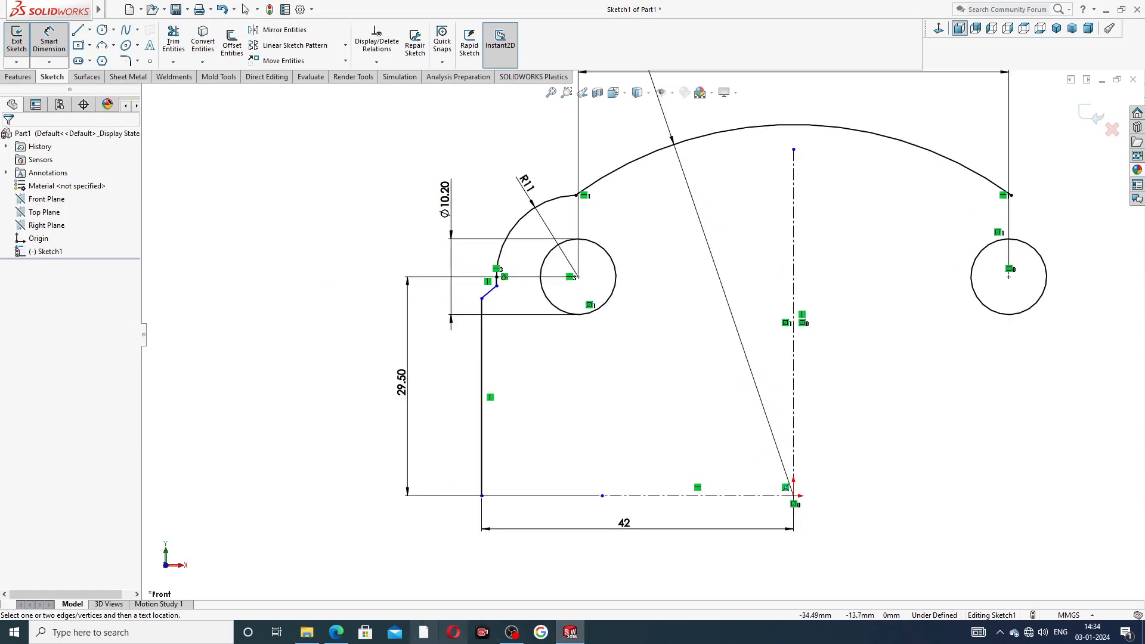
pyautogui.click(336, 633)
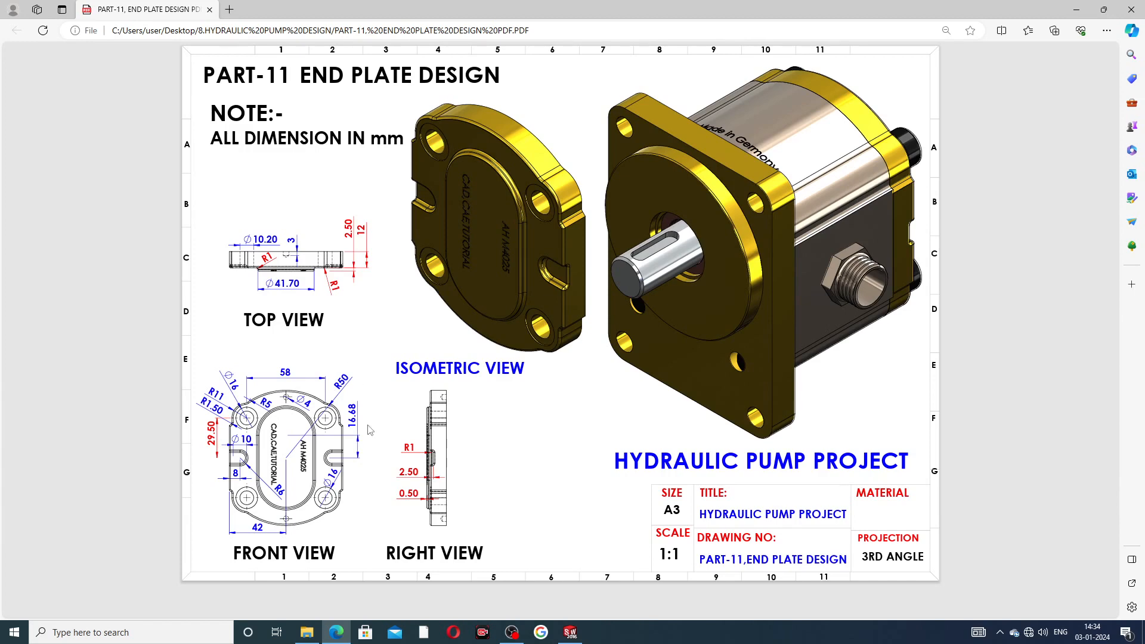
pyautogui.click(336, 632)
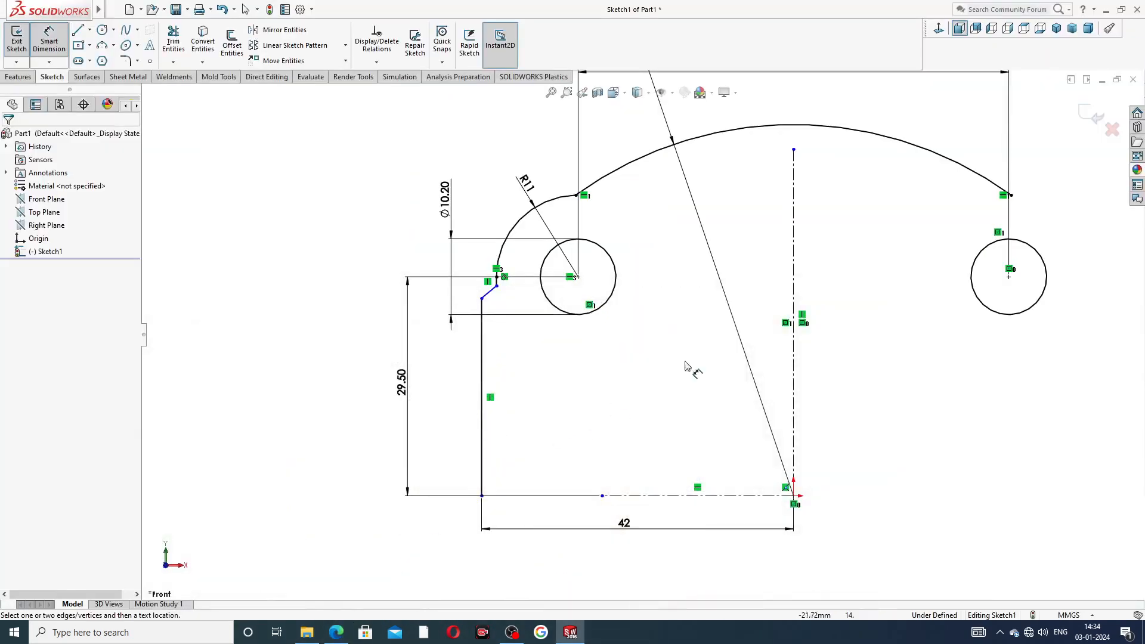
pyautogui.scroll(1, 832, 301)
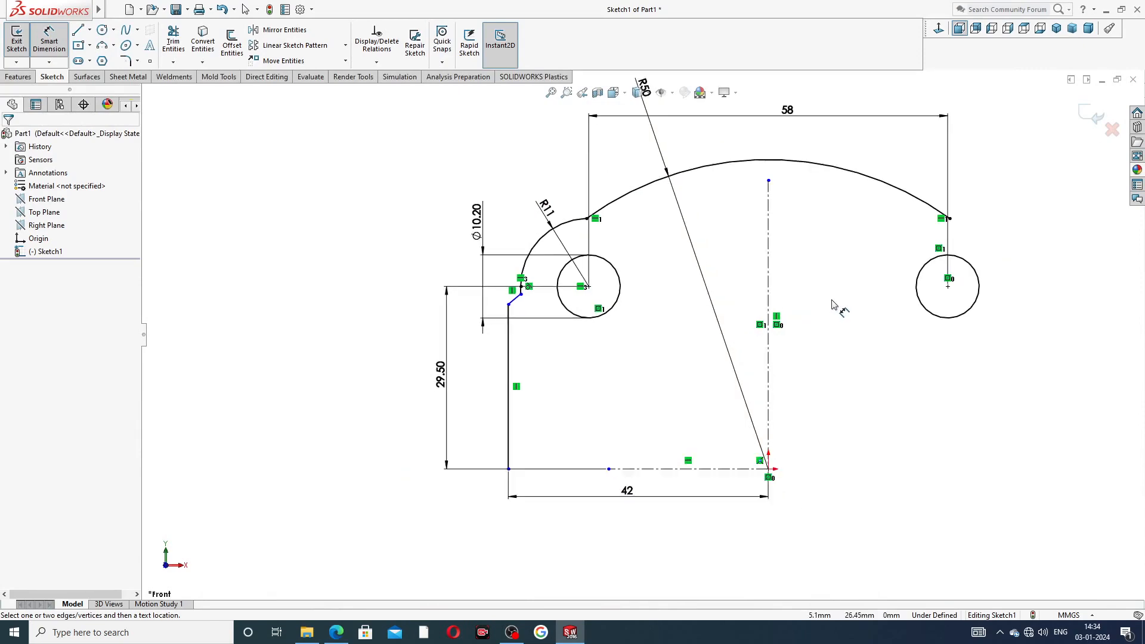
pyautogui.scroll(1, 829, 301)
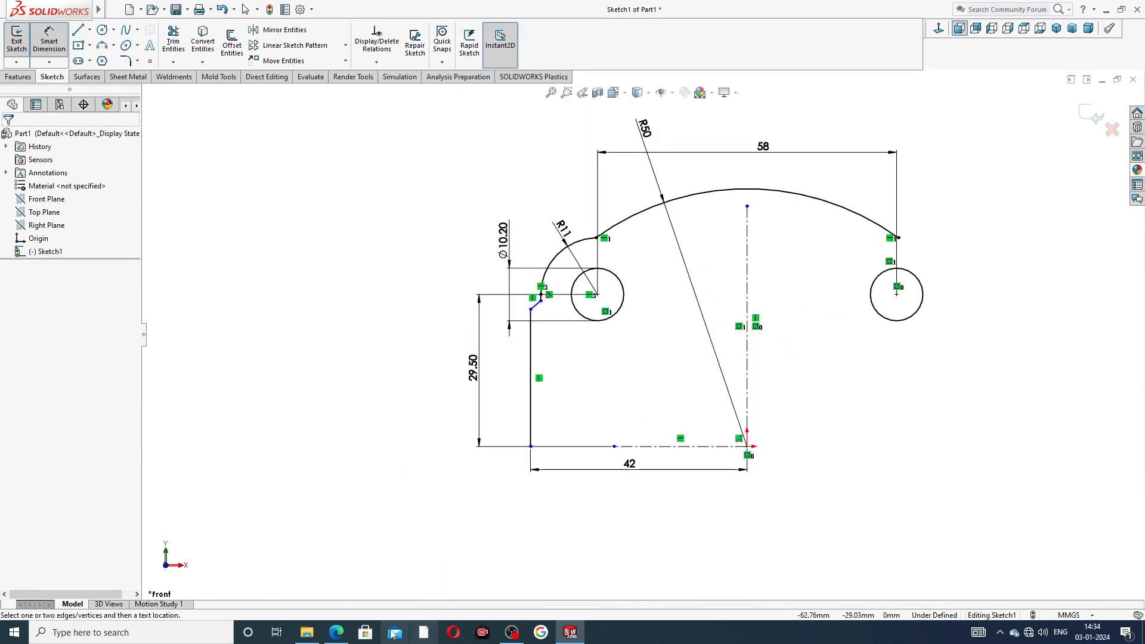
pyautogui.click(336, 632)
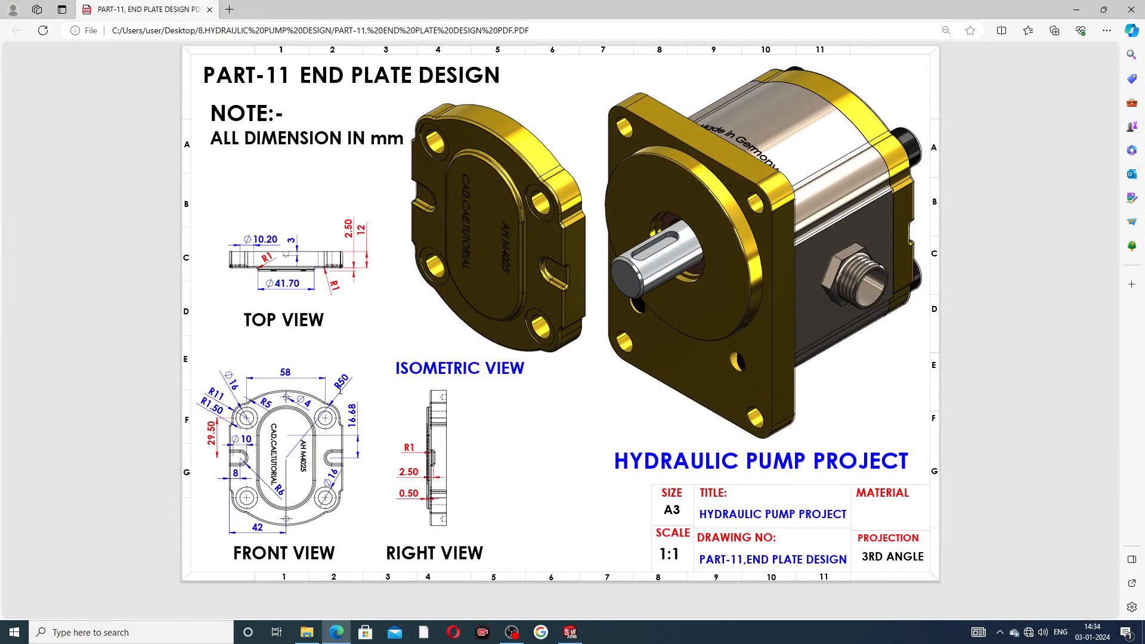
pyautogui.click(336, 633)
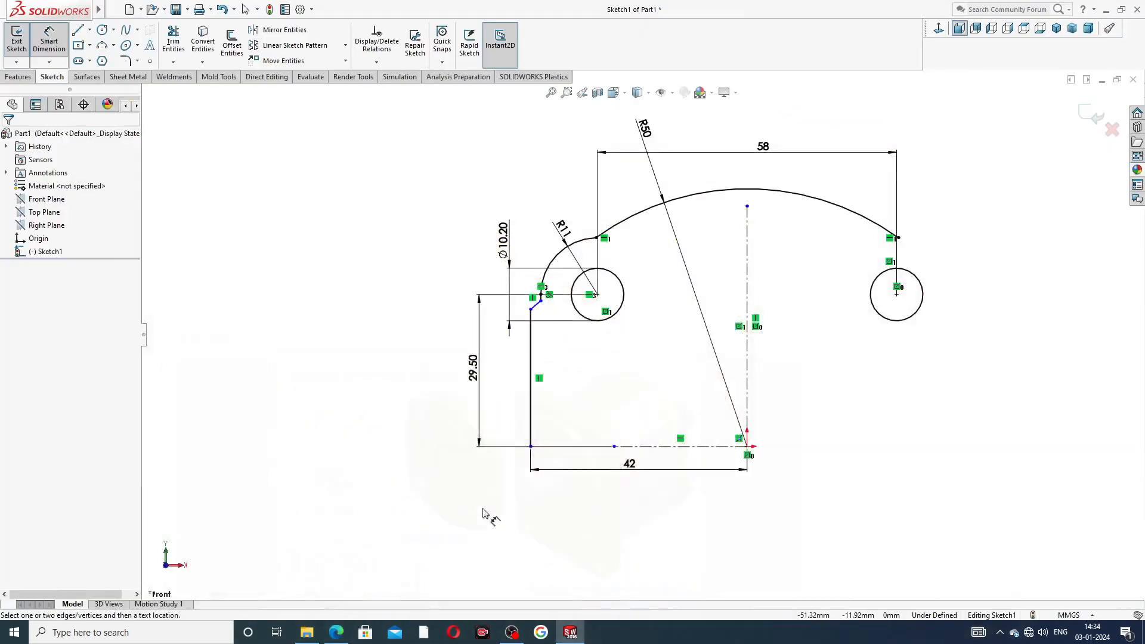
# - Exit dimensioning and move the lower end of the short sloping line slightly down along the left side line to steepen it
pyautogui.scroll(-1, 614, 301)
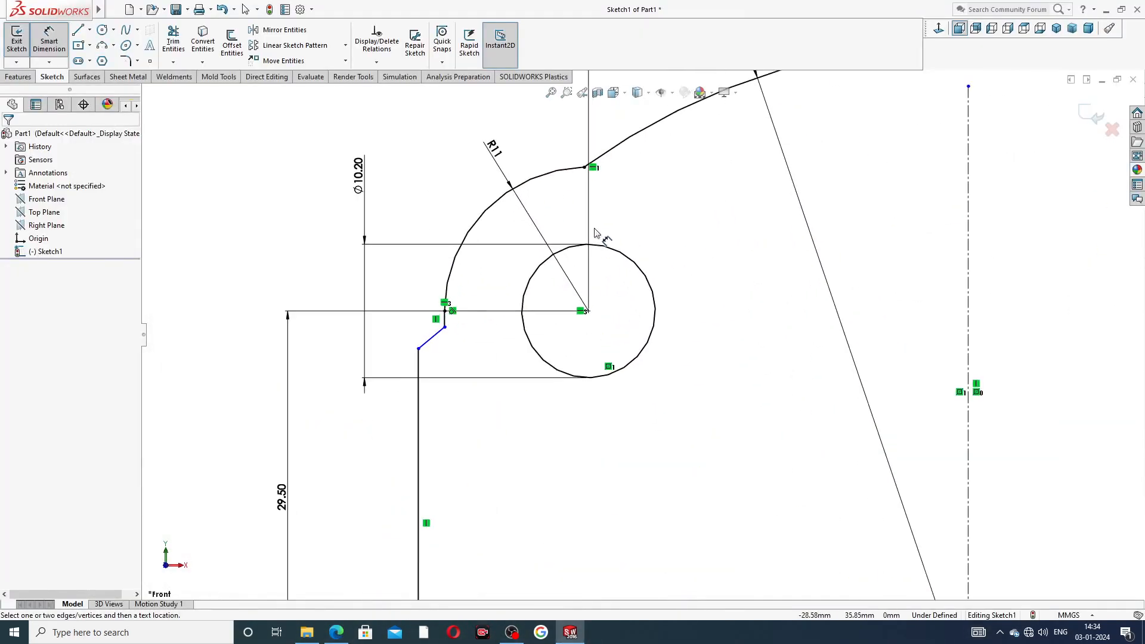
pyautogui.scroll(-3, 604, 237)
pyautogui.rightClick(325, 197)
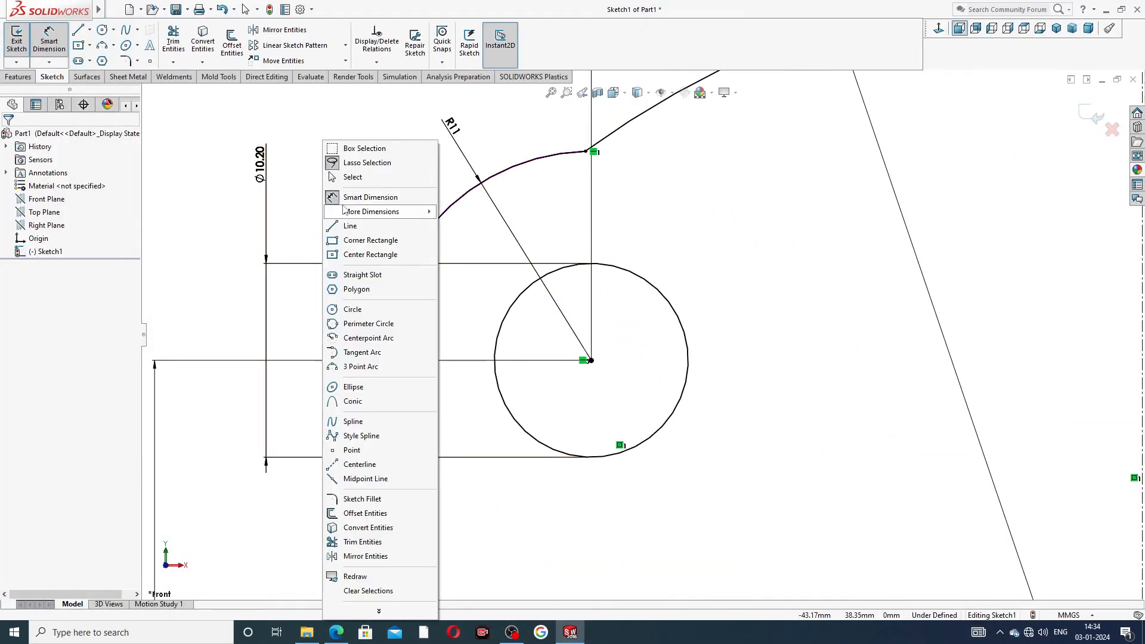
pyautogui.click(354, 177)
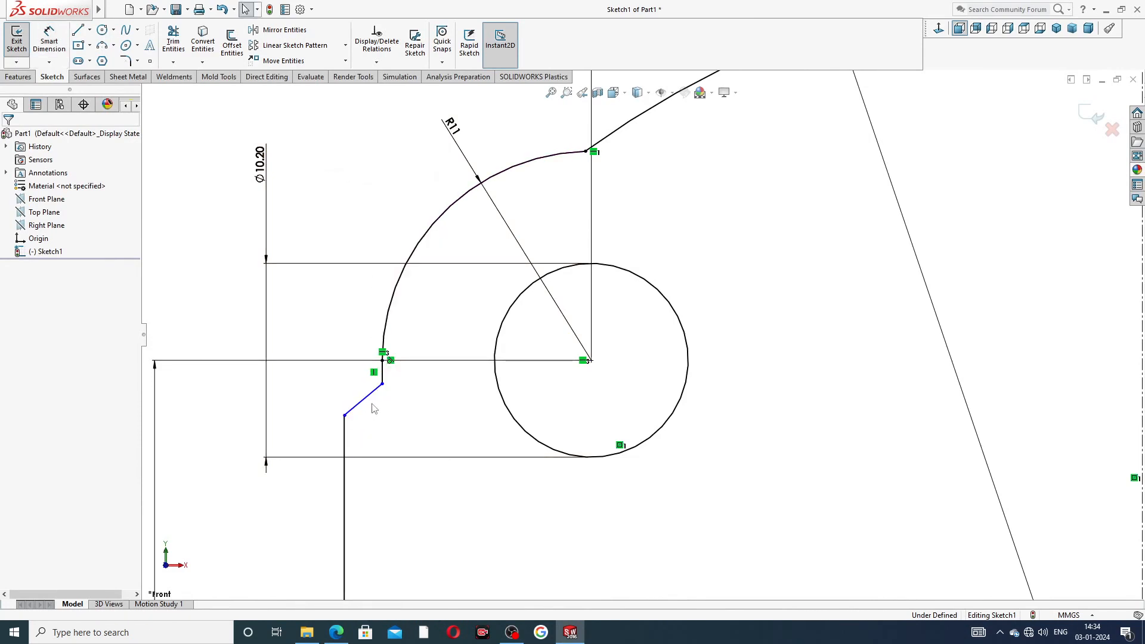
pyautogui.click(346, 414)
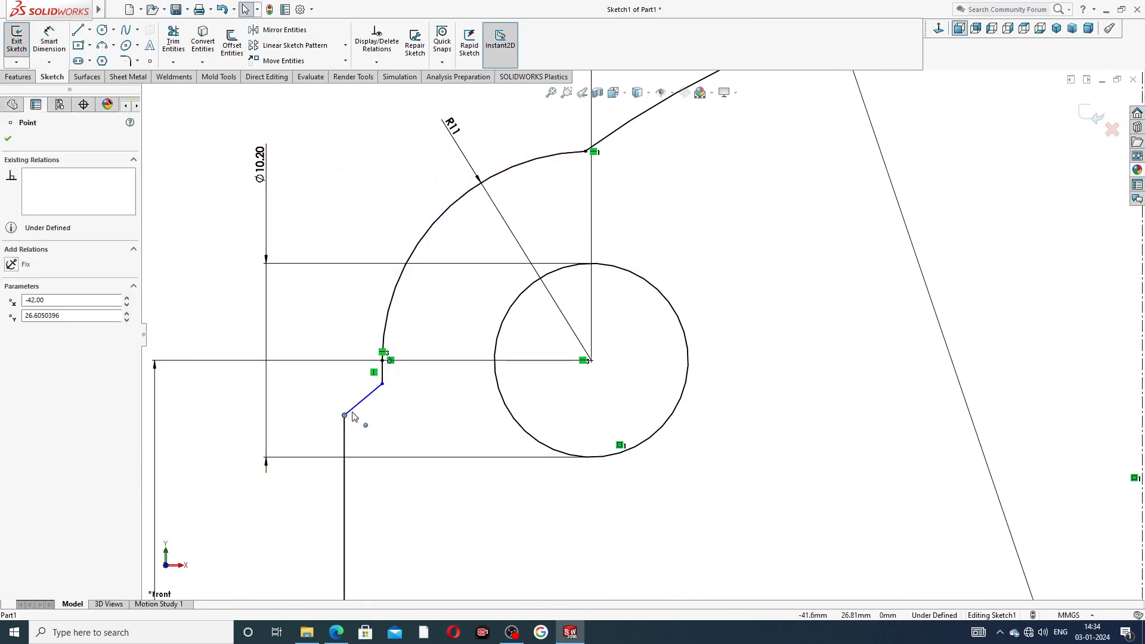
pyautogui.moveTo(364, 408); pyautogui.dragTo(369, 443)
pyautogui.click(395, 417)
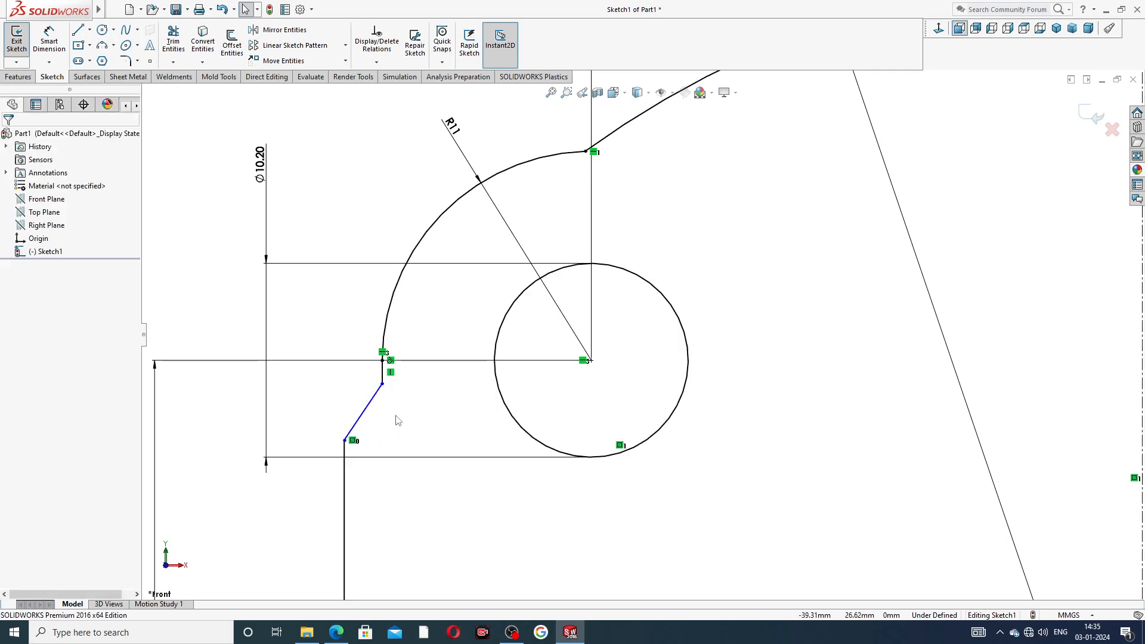
# - Add a 1.5 mm sketch fillet at the corner between the short vertical line and the sloping line
pyautogui.scroll(2, 395, 412)
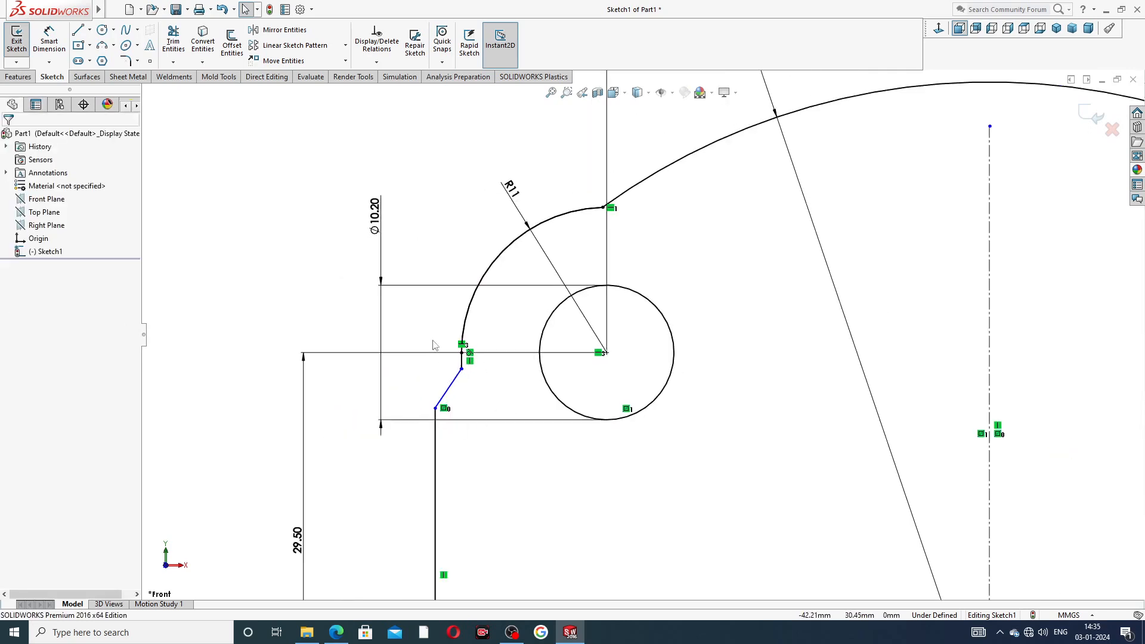
pyautogui.click(139, 63)
pyautogui.click(146, 72)
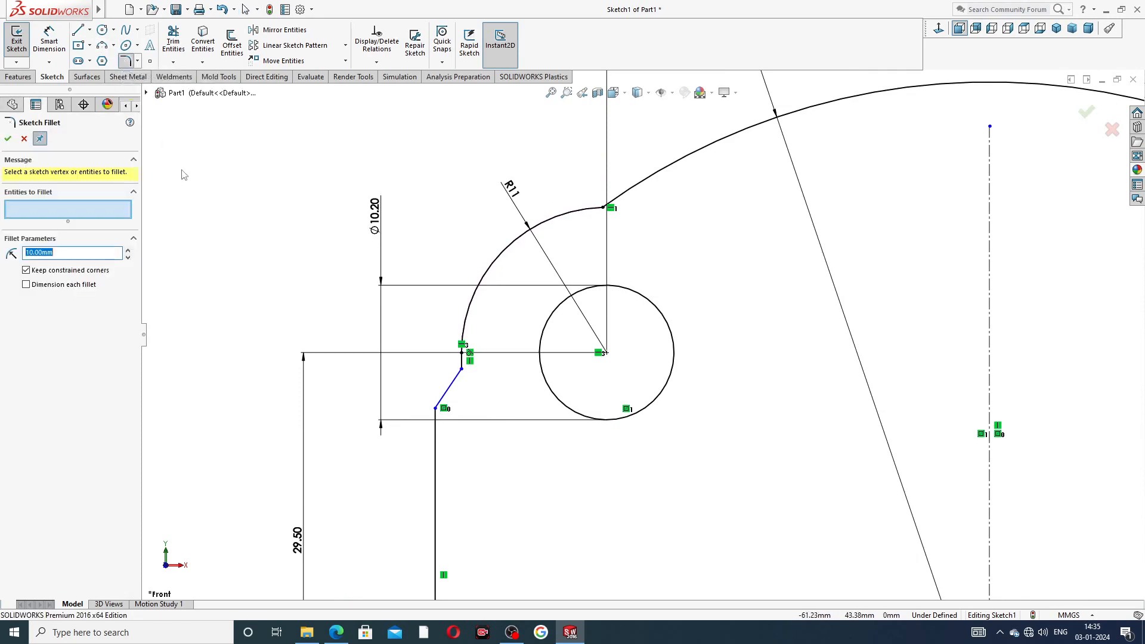
pyautogui.write('1')
pyautogui.click(463, 370)
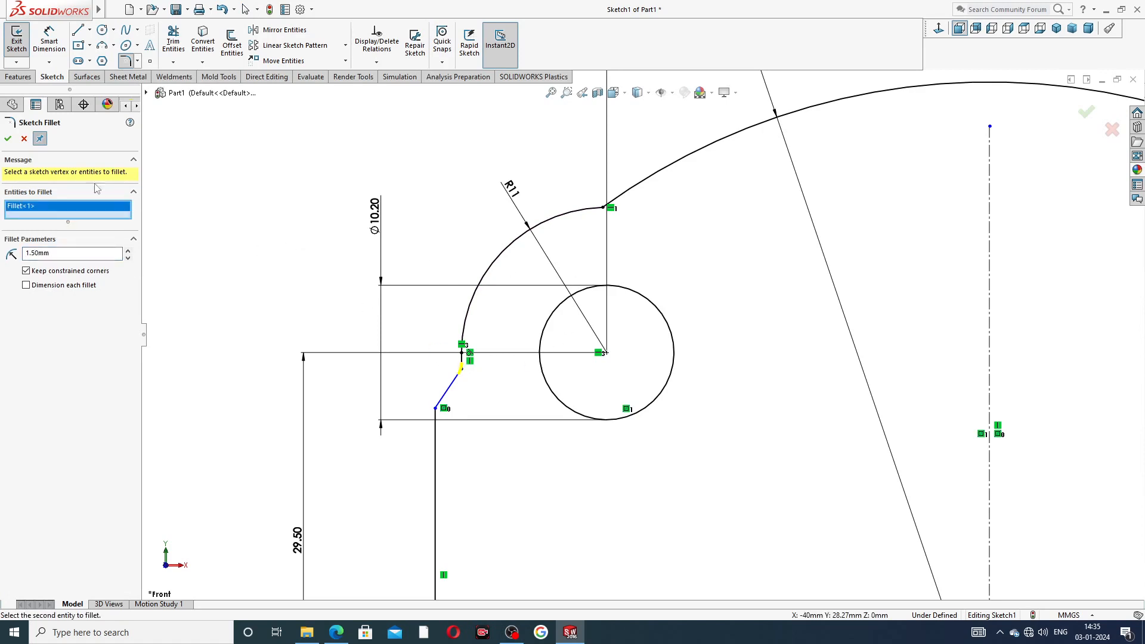
pyautogui.click(8, 140)
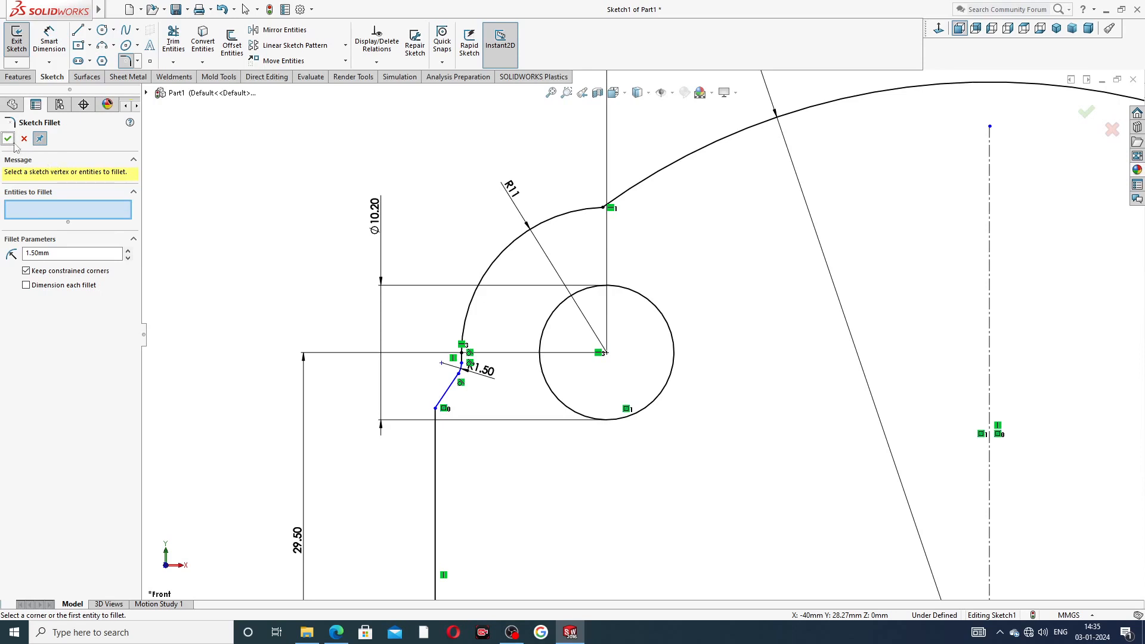
# - Add a 5 mm sketch fillet where the R11 arc meets the large R50 arc, and close the fillet command
pyautogui.moveTo(53, 253); pyautogui.dragTo(2, 255)
pyautogui.write('5')
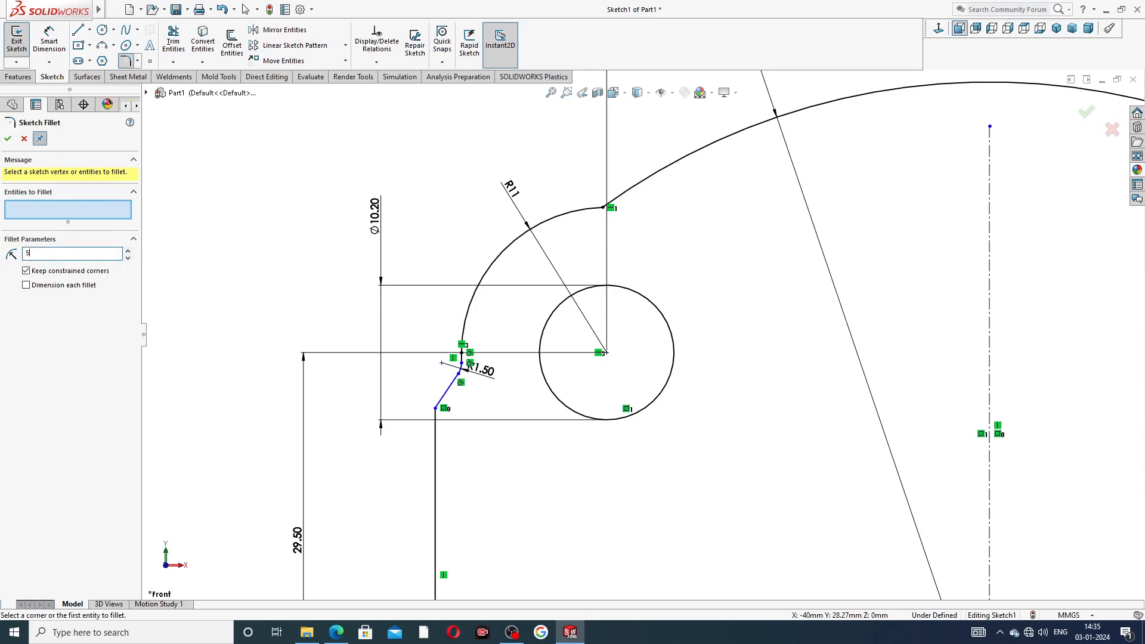
pyautogui.click(605, 210)
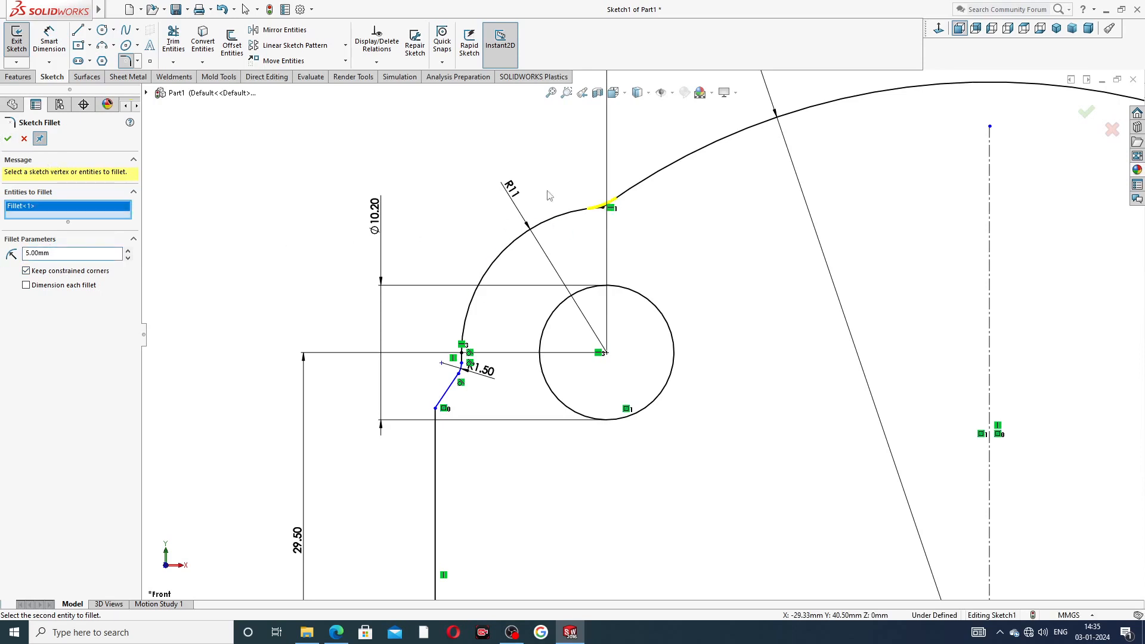
pyautogui.click(8, 139)
pyautogui.click(8, 140)
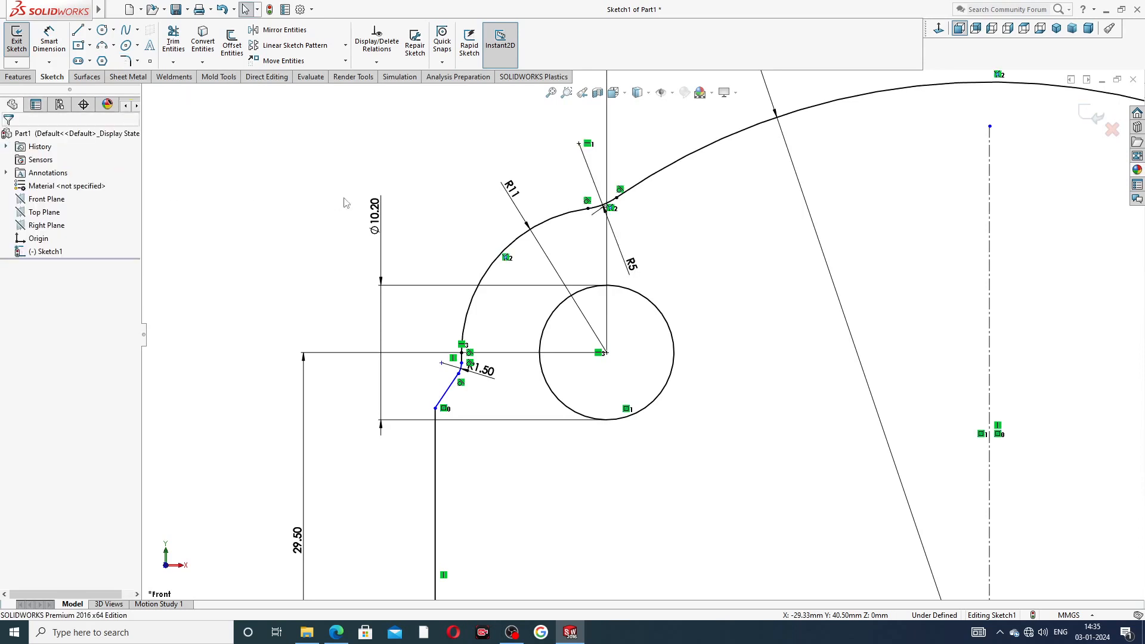
# - Reposition the R5 and R1.50 fillet dimension texts, moving R5 closer to its arc and R1.50 clear of the outline
pyautogui.moveTo(634, 268); pyautogui.dragTo(628, 245)
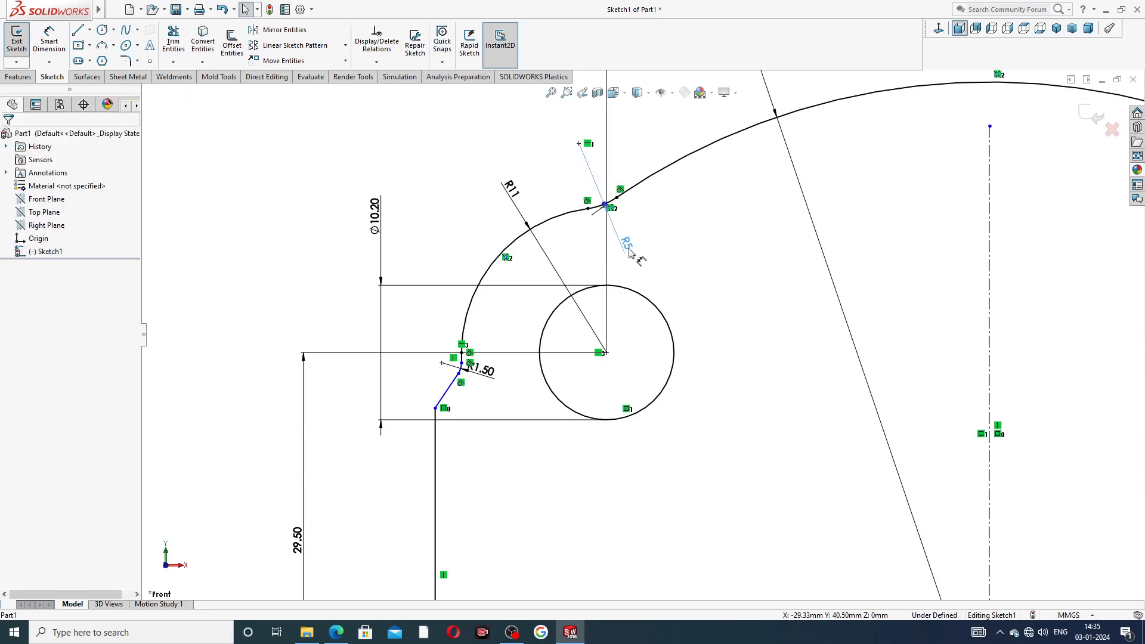
pyautogui.moveTo(495, 369); pyautogui.dragTo(503, 375)
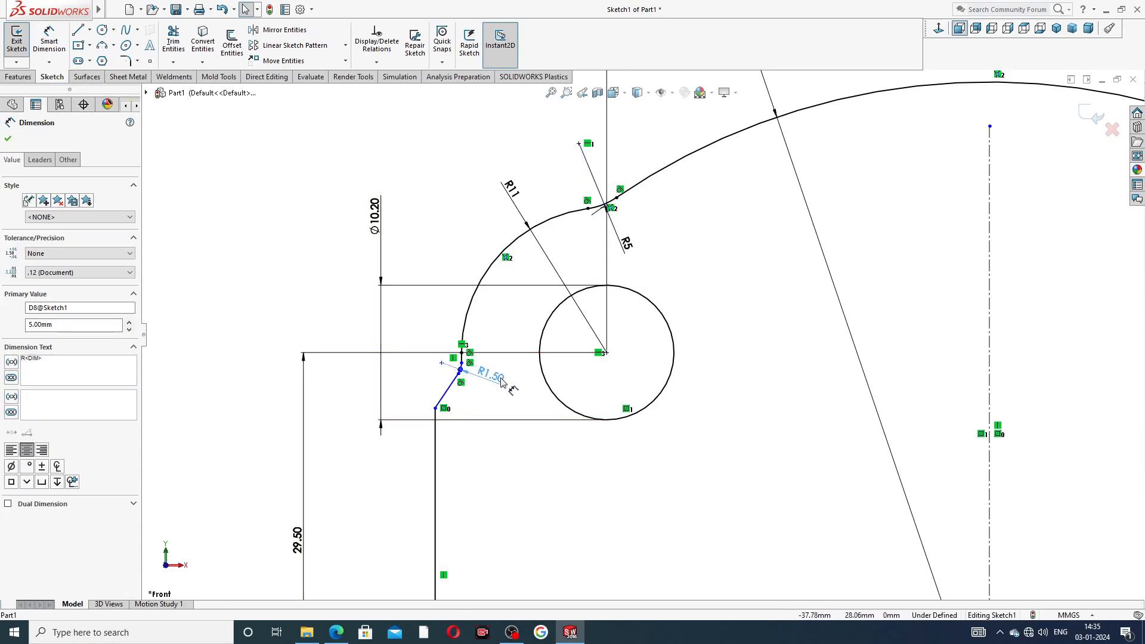
pyautogui.click(440, 318)
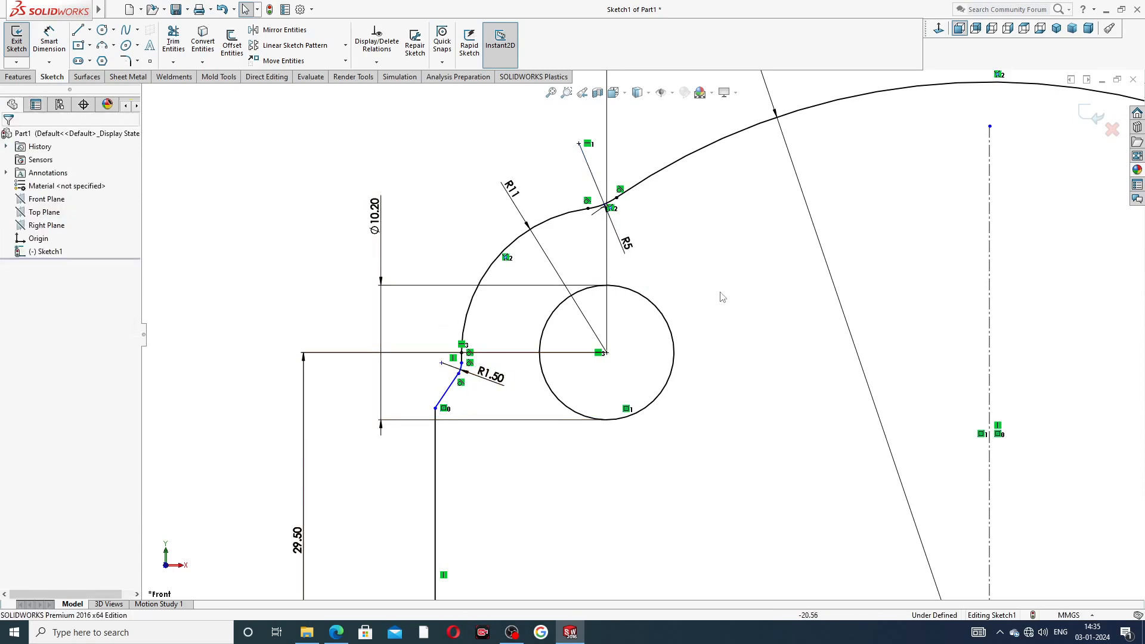
# - Check the end plate's front view in the PART-11 drawing PDF and return to the sketch
pyautogui.scroll(3, 729, 302)
pyautogui.scroll(2, 734, 311)
pyautogui.scroll(-3, 788, 388)
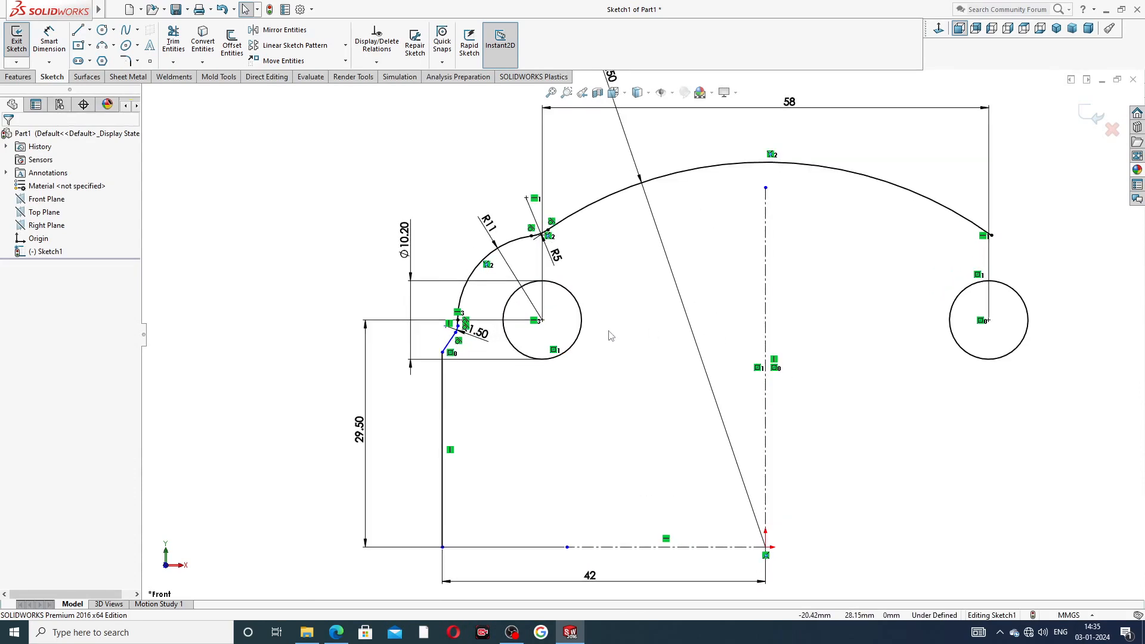
pyautogui.click(337, 632)
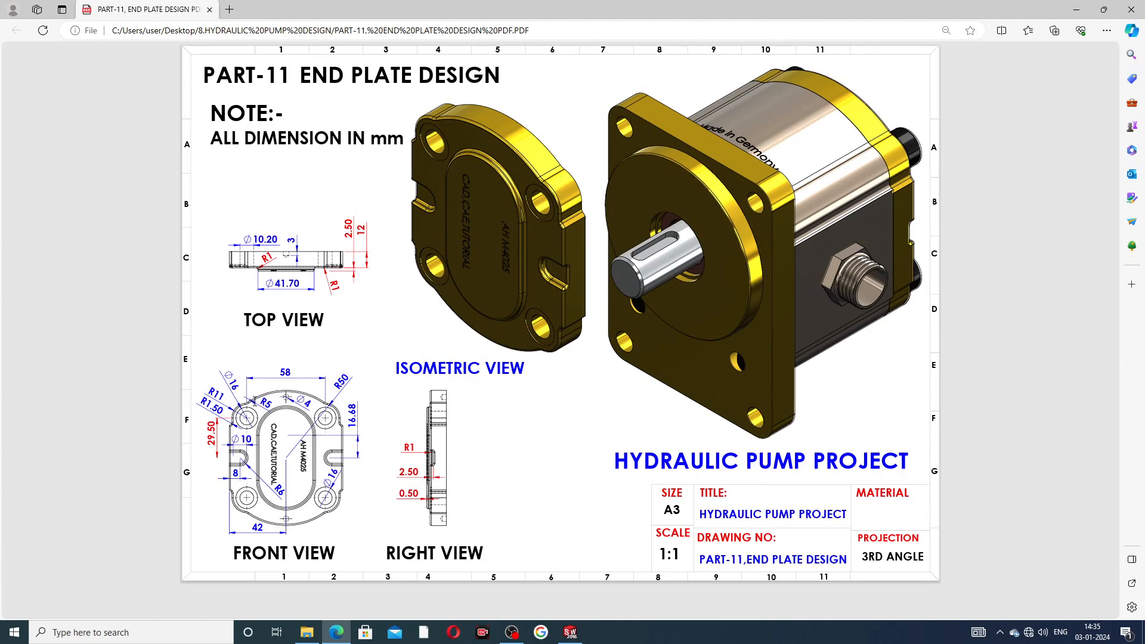
pyautogui.hotkey('alt', 'Tab')
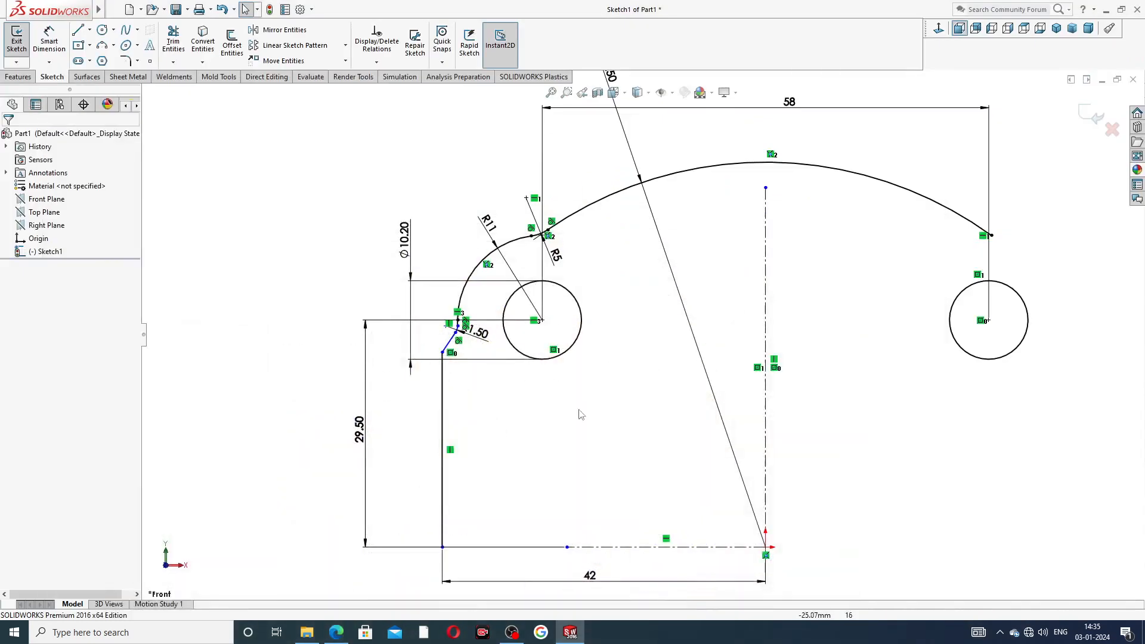
pyautogui.scroll(2, 674, 223)
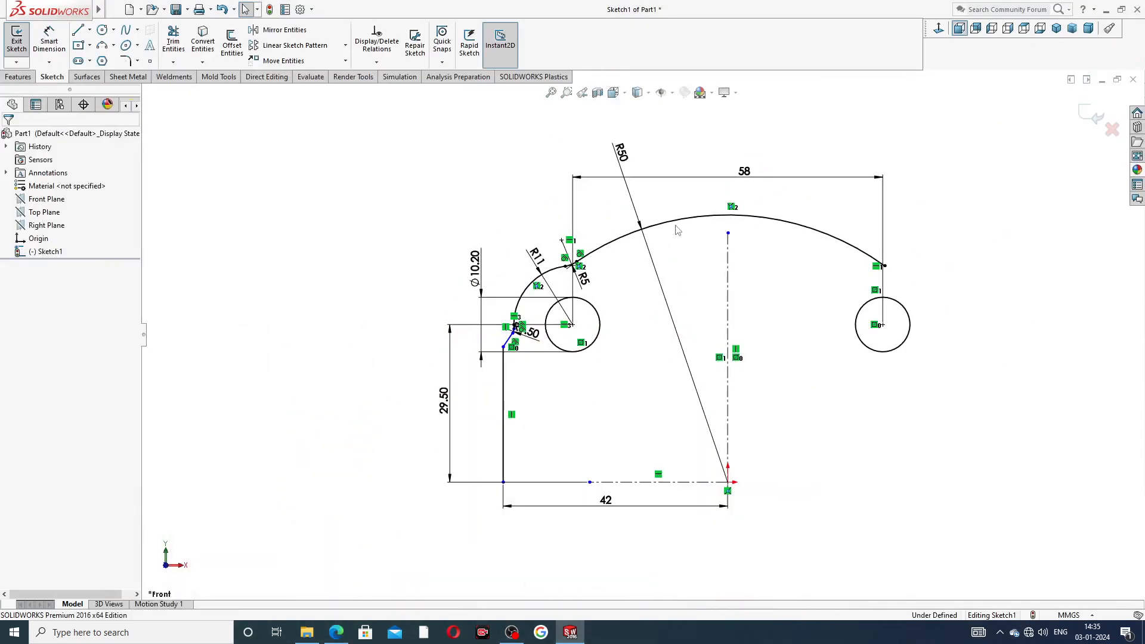
# - Mirror the left side profile, from the R5 fillet arc down to the long vertical line, about the vertical centerline
pyautogui.click(284, 29)
pyautogui.scroll(-4, 625, 379)
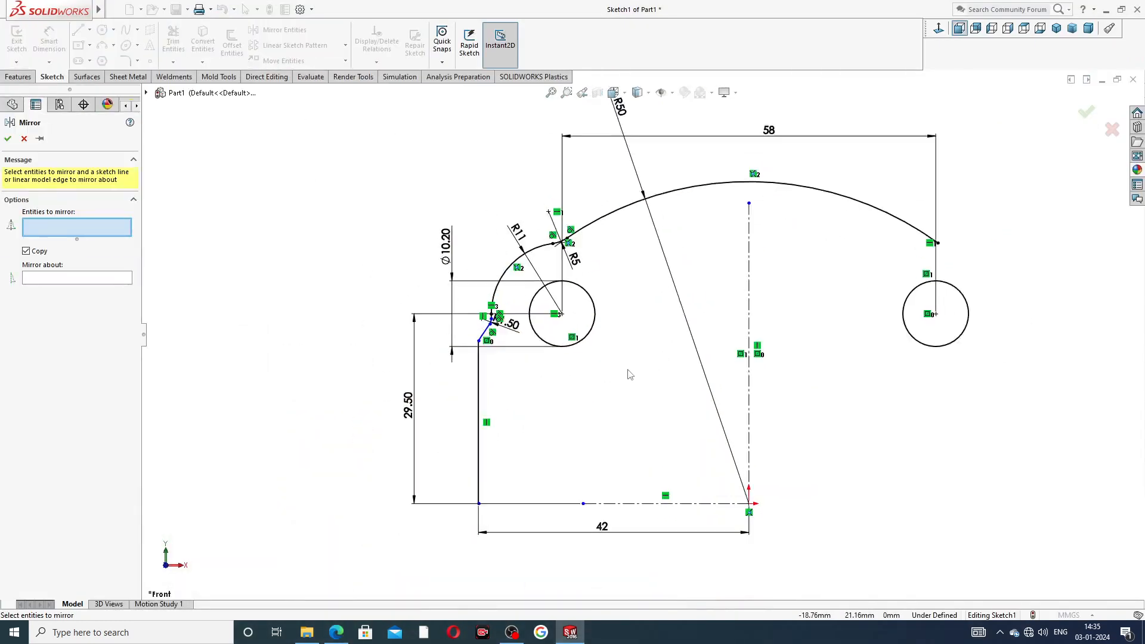
pyautogui.scroll(2, 641, 334)
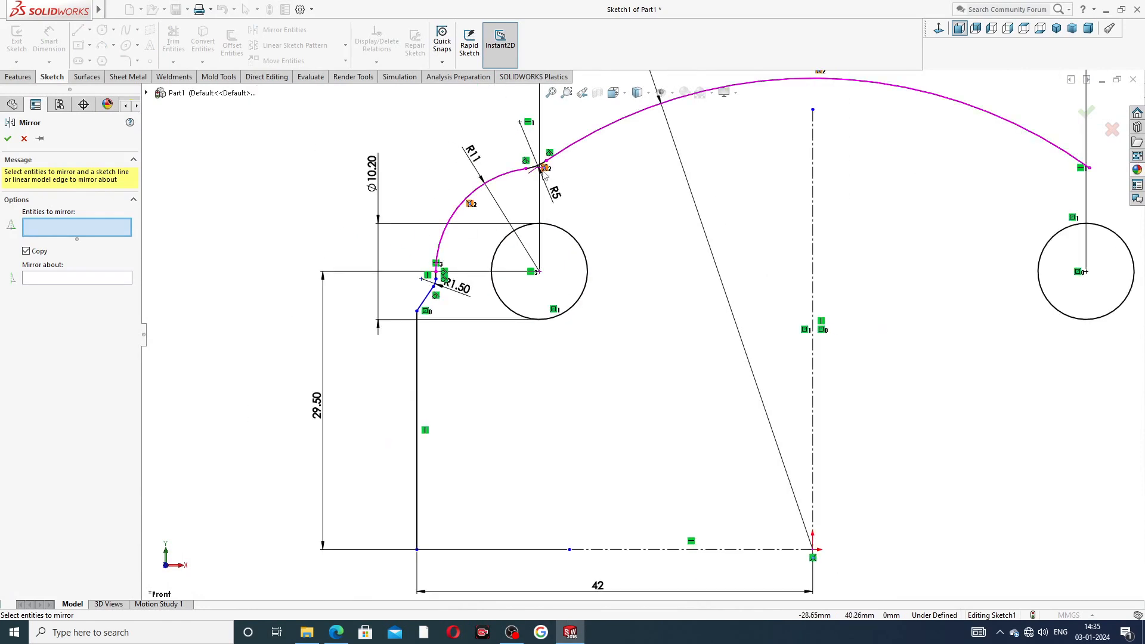
pyautogui.click(528, 170)
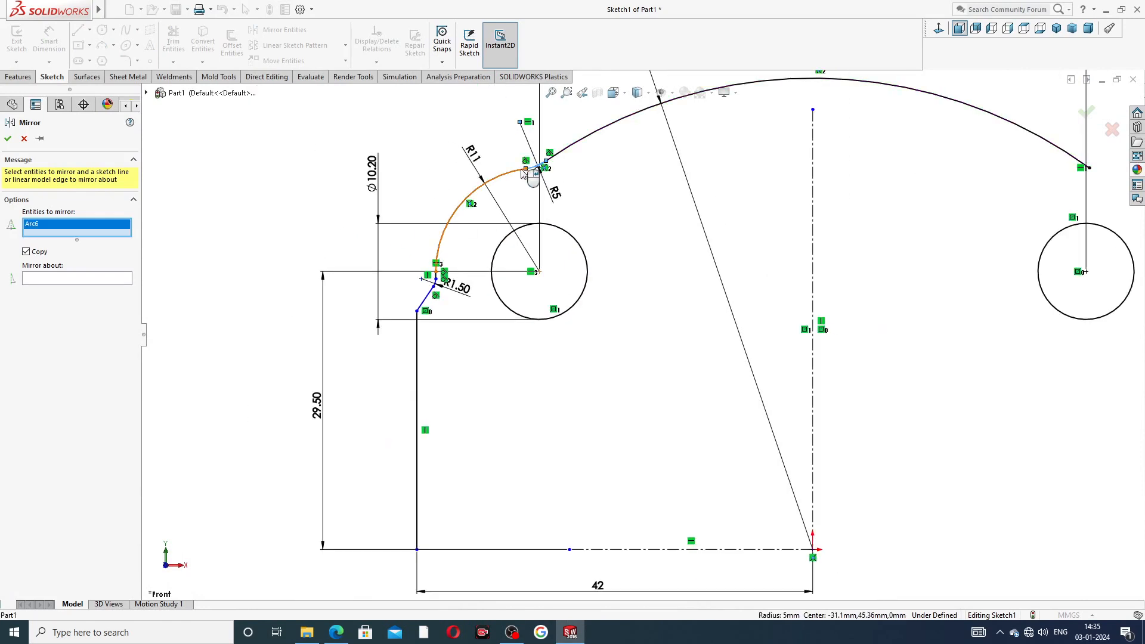
pyautogui.click(512, 176)
pyautogui.scroll(-5, 412, 266)
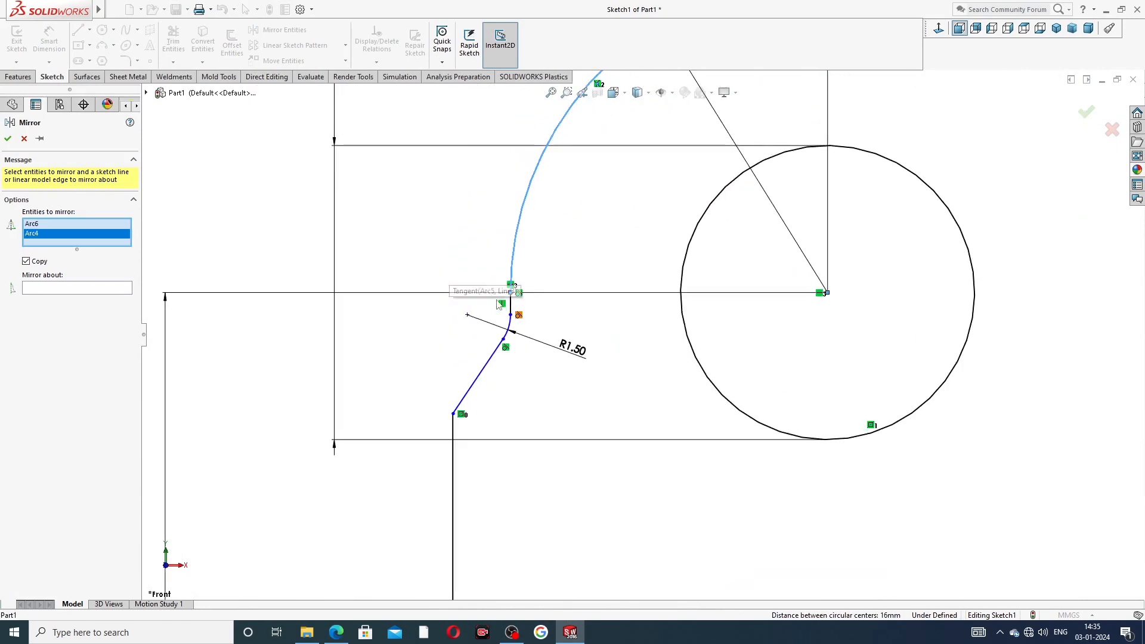
pyautogui.click(511, 305)
pyautogui.click(508, 328)
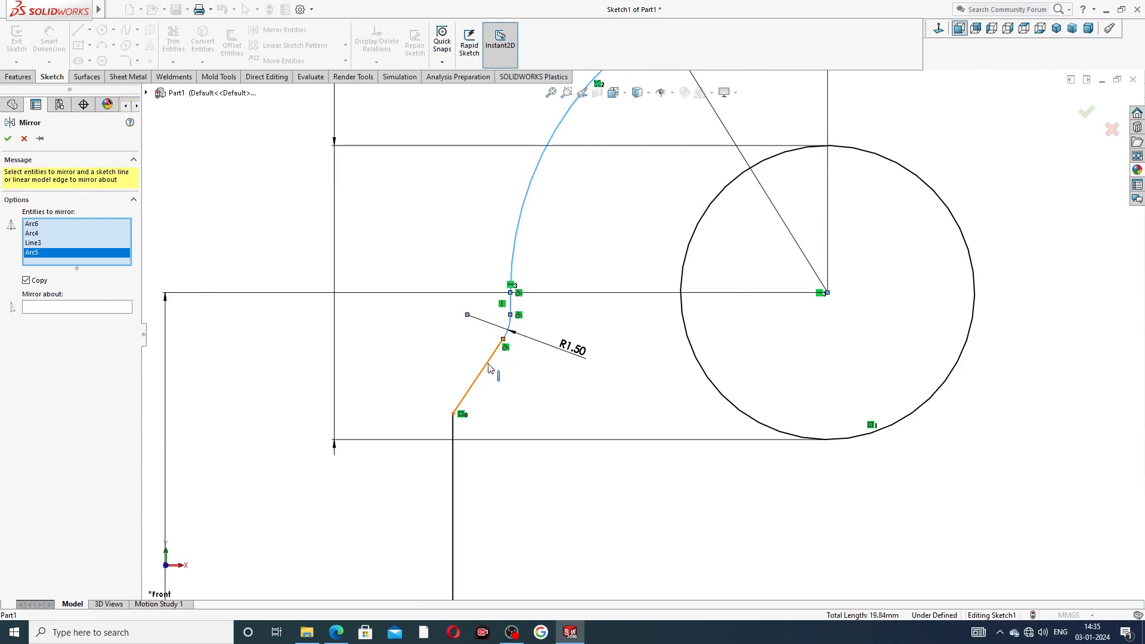
pyautogui.click(471, 386)
pyautogui.click(454, 465)
pyautogui.scroll(5, 531, 421)
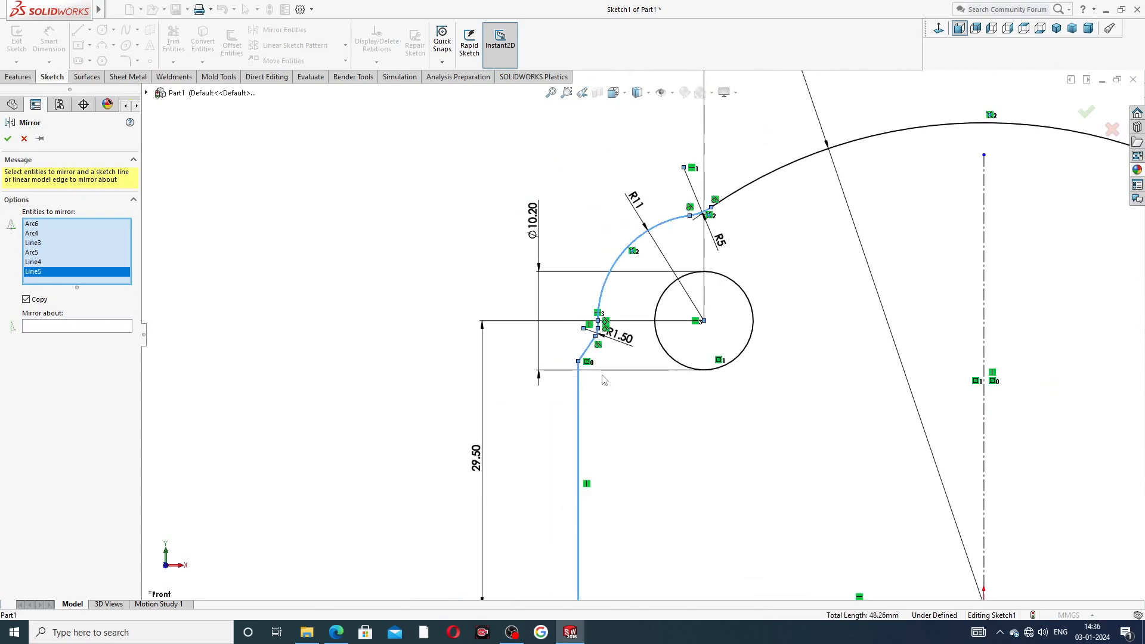
pyautogui.scroll(3, 728, 299)
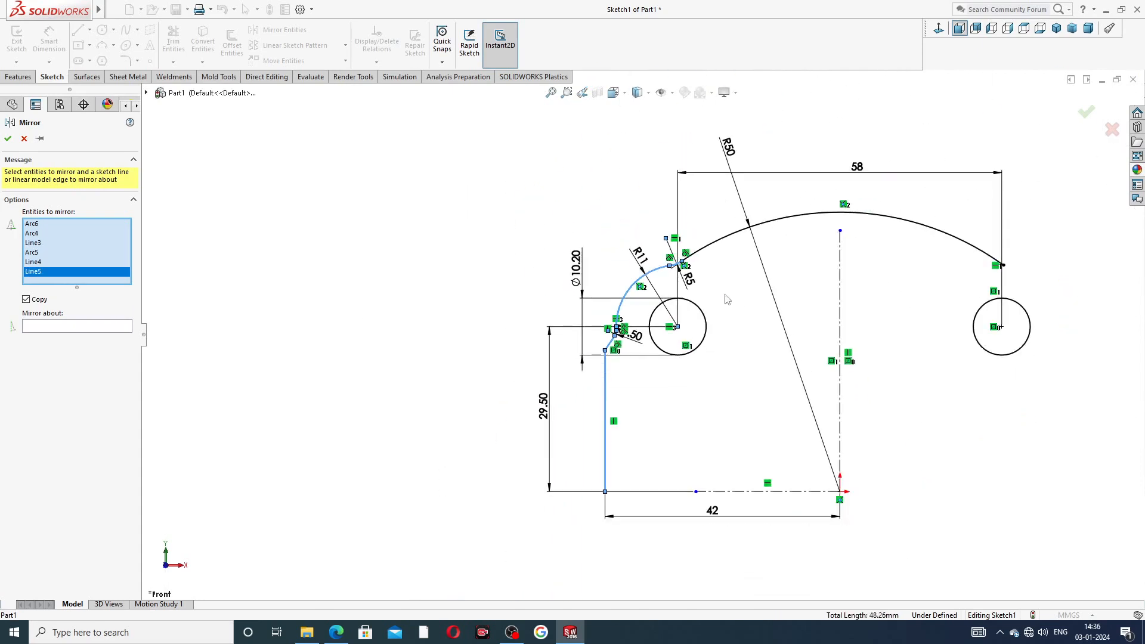
pyautogui.click(126, 327)
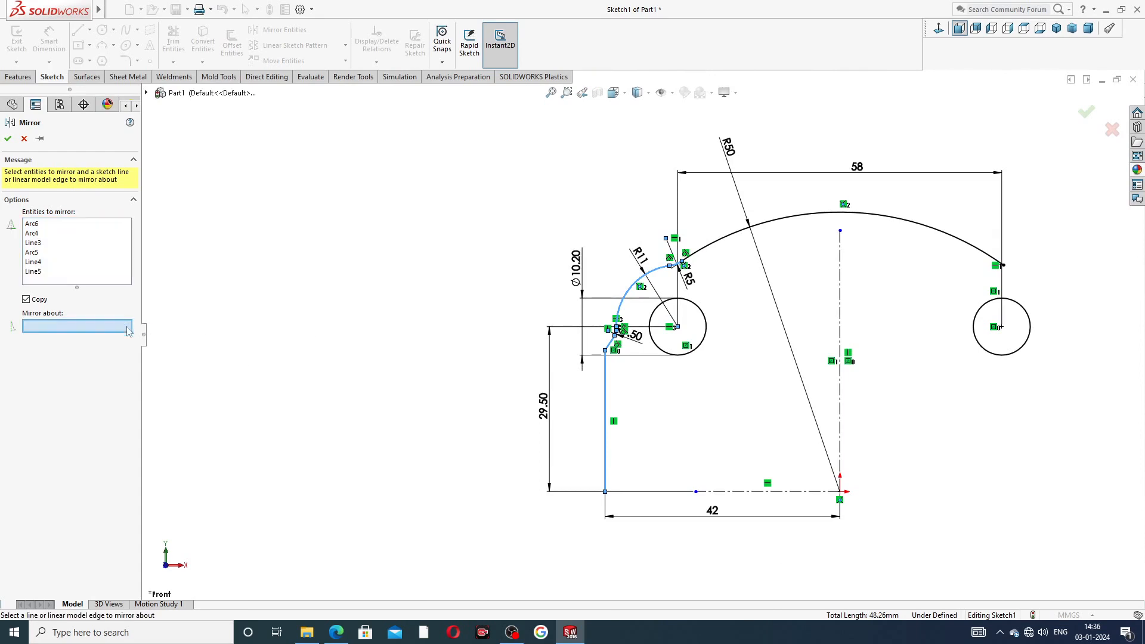
pyautogui.click(841, 266)
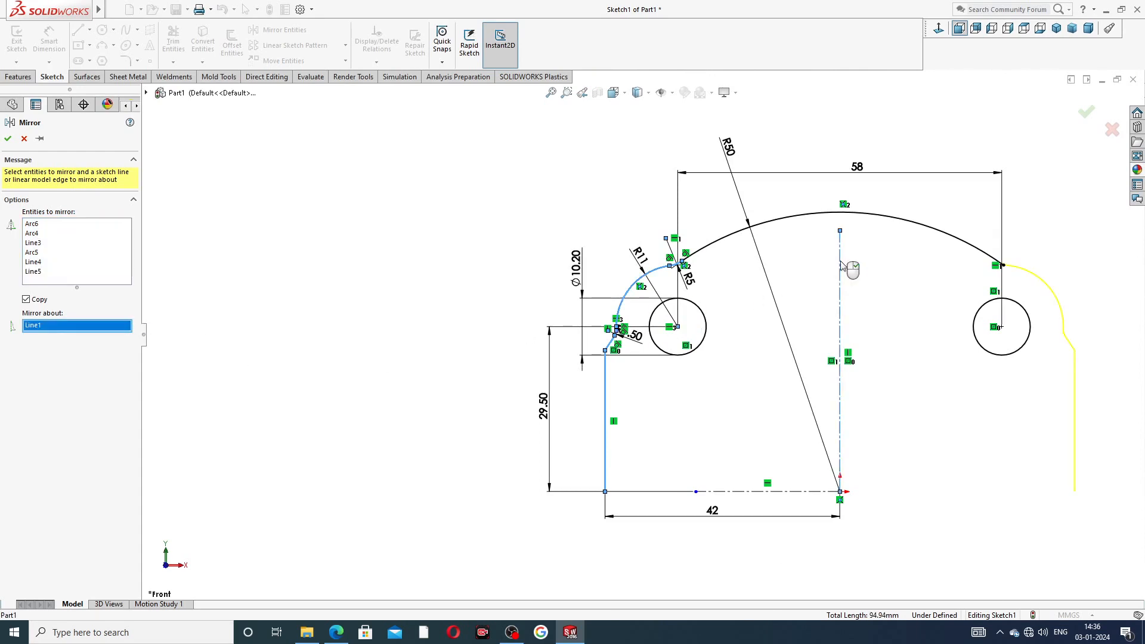
pyautogui.click(1086, 117)
# - Trim the overhanging end of the R50 arc below the mirrored right-hand R5 fillet, using Trim to closest, and close the command
pyautogui.scroll(-5, 1068, 332)
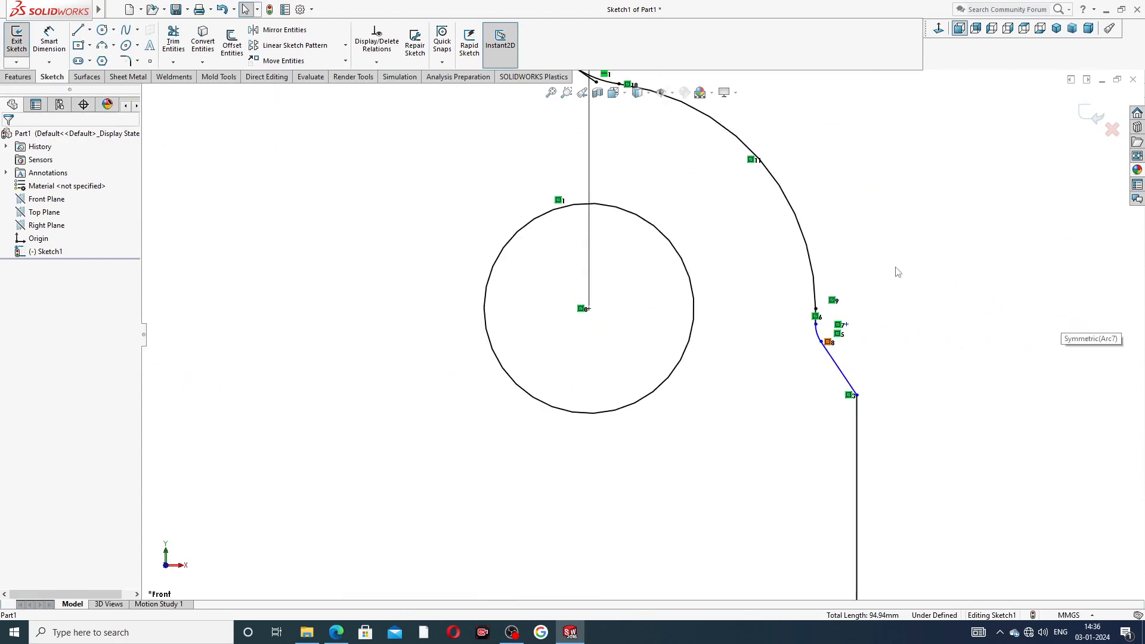
pyautogui.scroll(3, 684, 171)
pyautogui.scroll(-7, 620, 199)
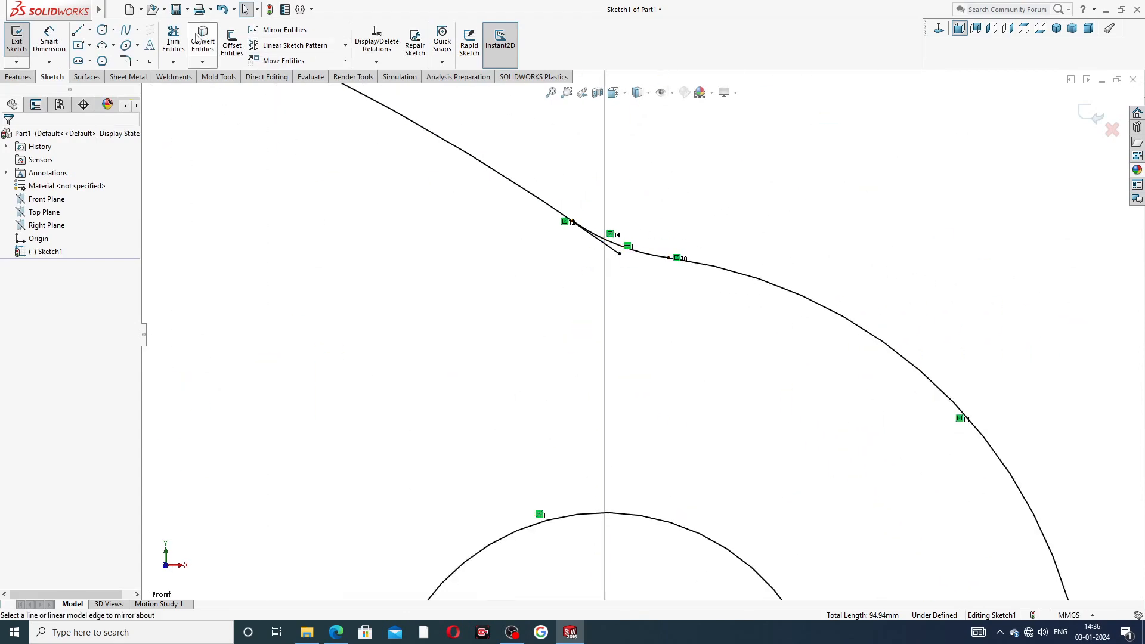
pyautogui.click(173, 41)
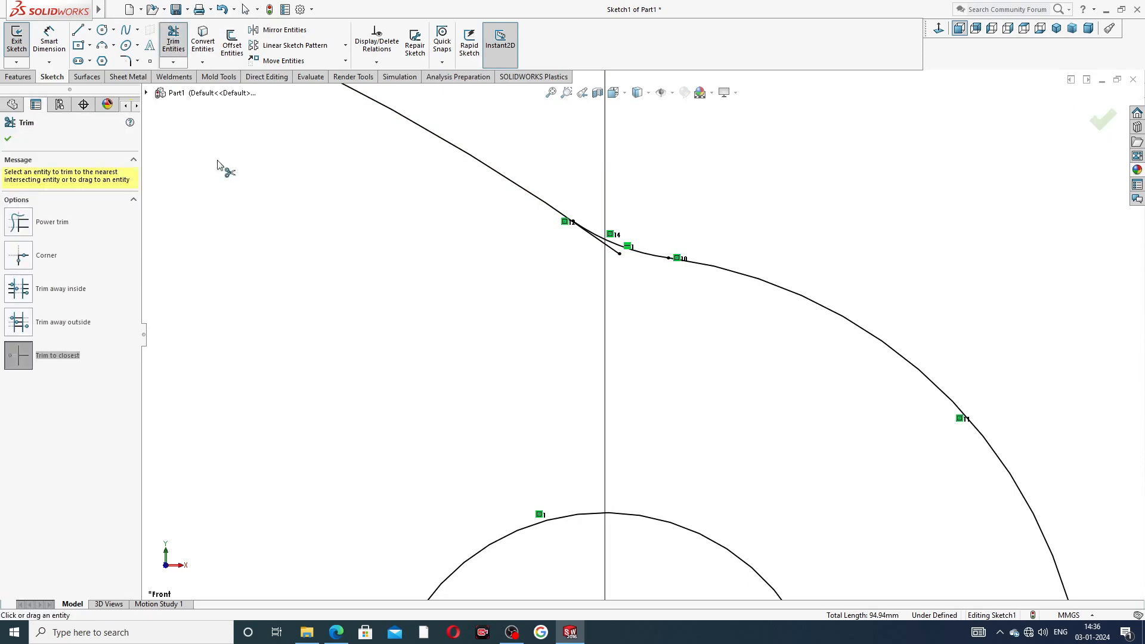
pyautogui.click(609, 245)
pyautogui.scroll(3, 599, 231)
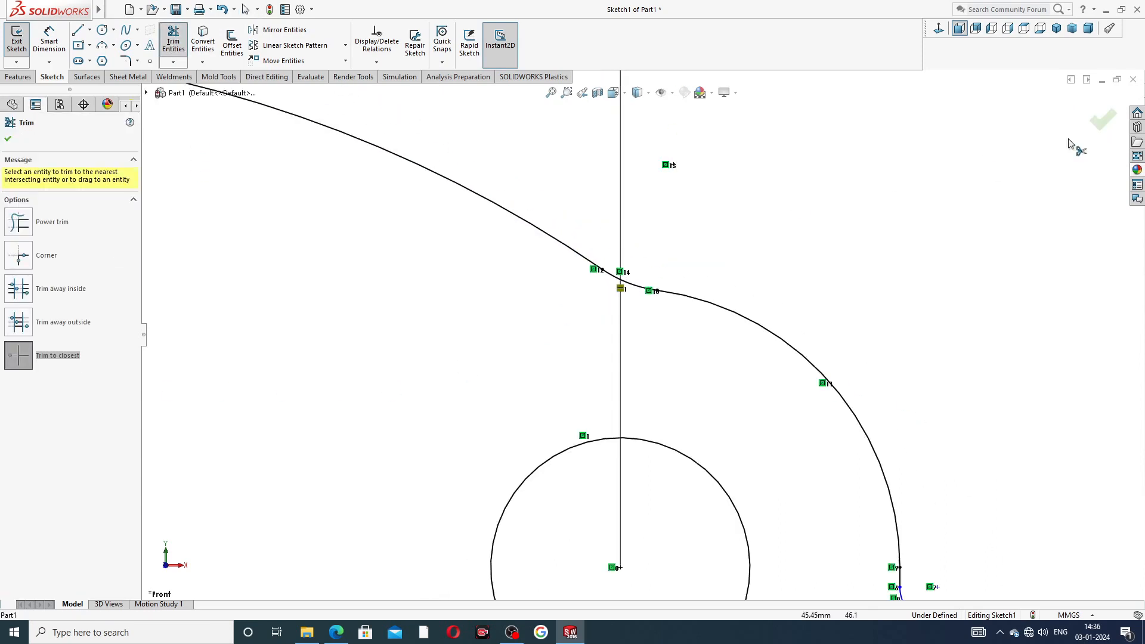
pyautogui.click(1111, 124)
# - Start mirroring the upper outline, selecting the left side profile, the R50 arc, the left hole circle and the vertical centerline
pyautogui.scroll(2, 598, 259)
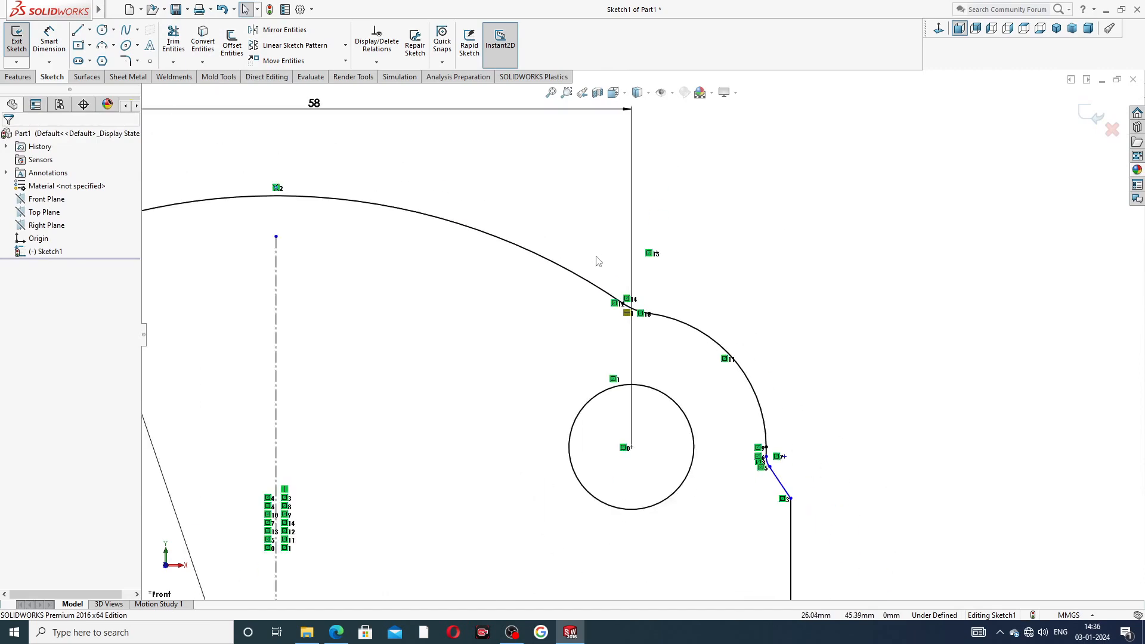
pyautogui.scroll(2, 583, 317)
pyautogui.scroll(-5, 735, 418)
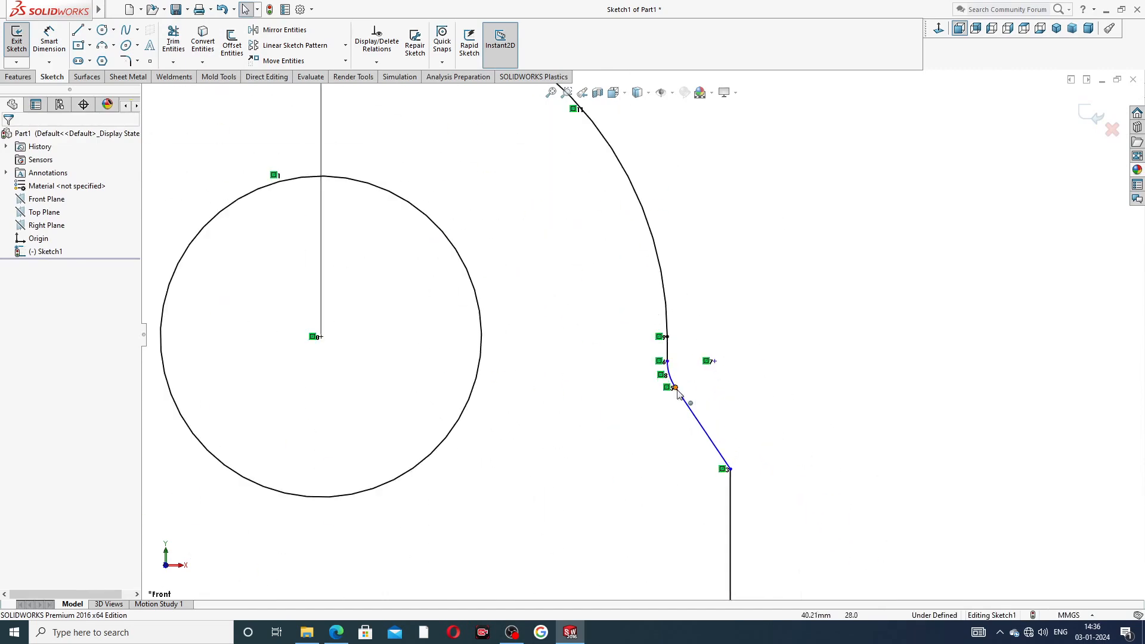
pyautogui.scroll(2, 677, 394)
pyautogui.scroll(4, 425, 326)
pyautogui.scroll(-3, 375, 352)
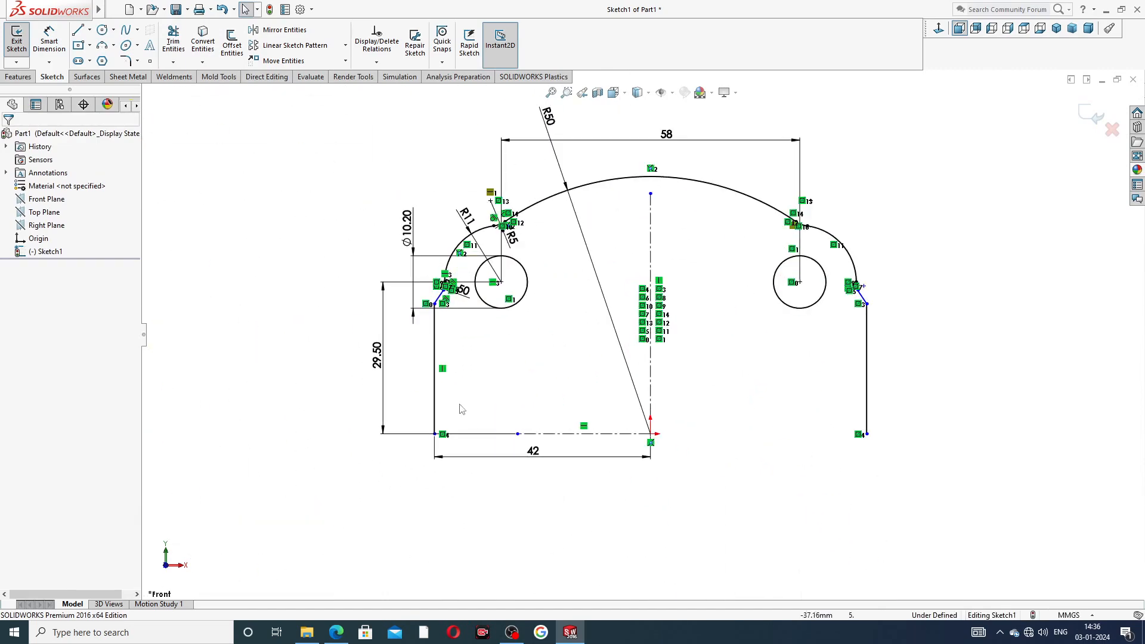
pyautogui.click(284, 31)
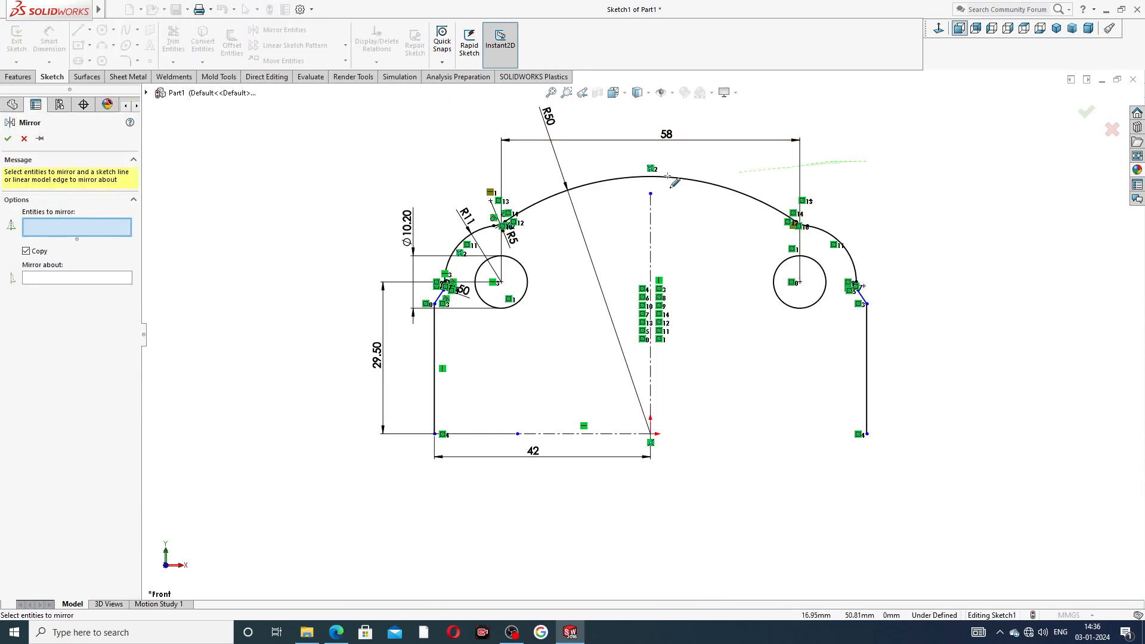
pyautogui.moveTo(668, 177)
pyautogui.mouseDown()
pyautogui.moveTo(468, 194)
pyautogui.moveTo(428, 254)
pyautogui.moveTo(429, 289)
pyautogui.moveTo(597, 276)
pyautogui.moveTo(478, 292)
pyautogui.moveTo(374, 215)
pyautogui.mouseUp()
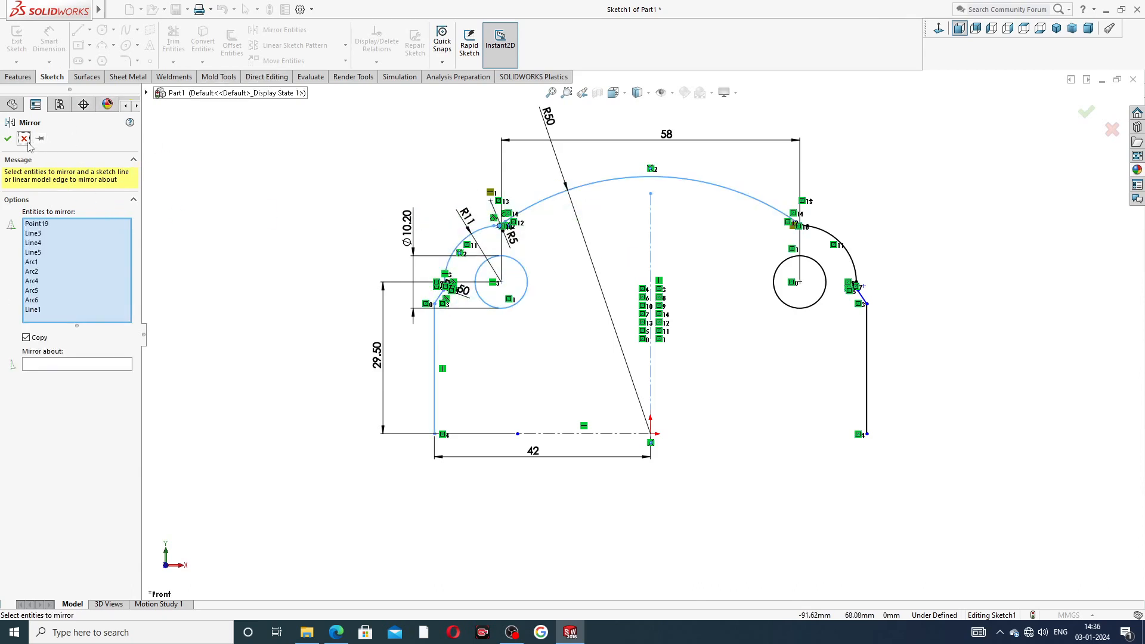
# - Mirror the entire upper profile, including both hole circles, about the horizontal centerline to form the full plate outline
pyautogui.click(24, 138)
pyautogui.click(286, 33)
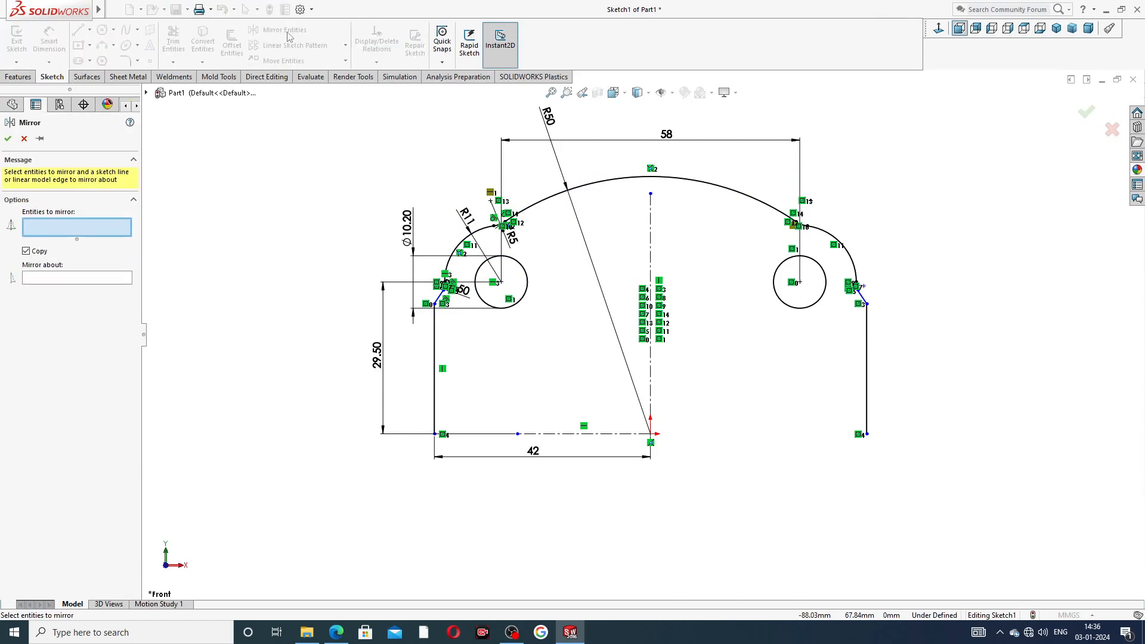
pyautogui.moveTo(846, 143)
pyautogui.mouseDown()
pyautogui.moveTo(519, 148)
pyautogui.moveTo(402, 239)
pyautogui.moveTo(436, 346)
pyautogui.moveTo(776, 376)
pyautogui.moveTo(880, 349)
pyautogui.moveTo(933, 327)
pyautogui.moveTo(928, 316)
pyautogui.mouseUp()
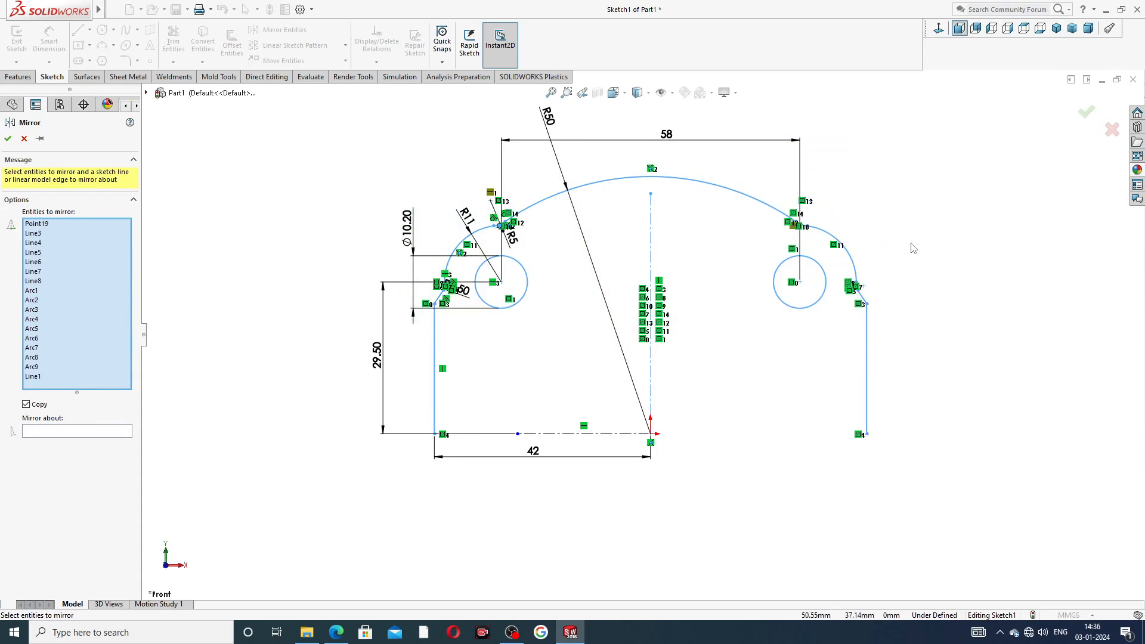
pyautogui.click(108, 431)
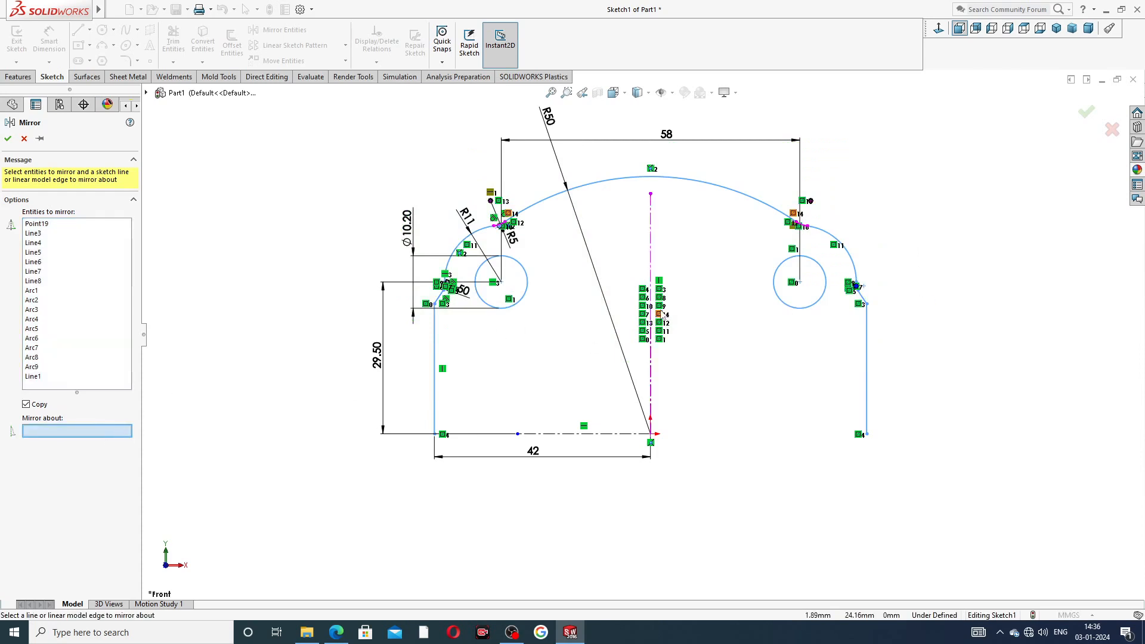
pyautogui.click(612, 435)
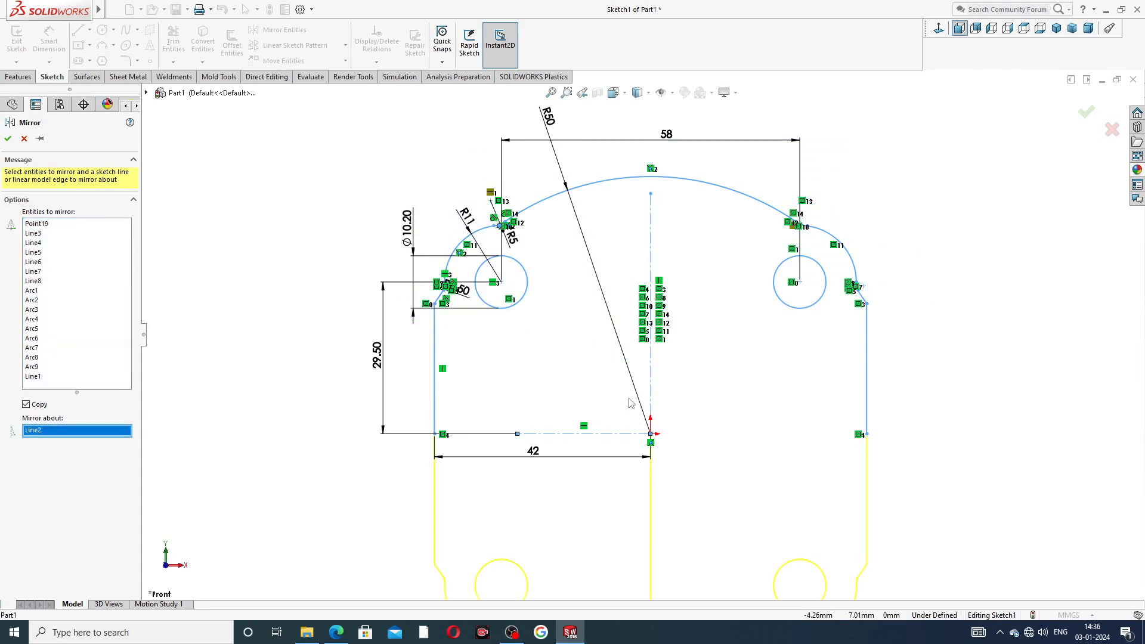
pyautogui.press('z')
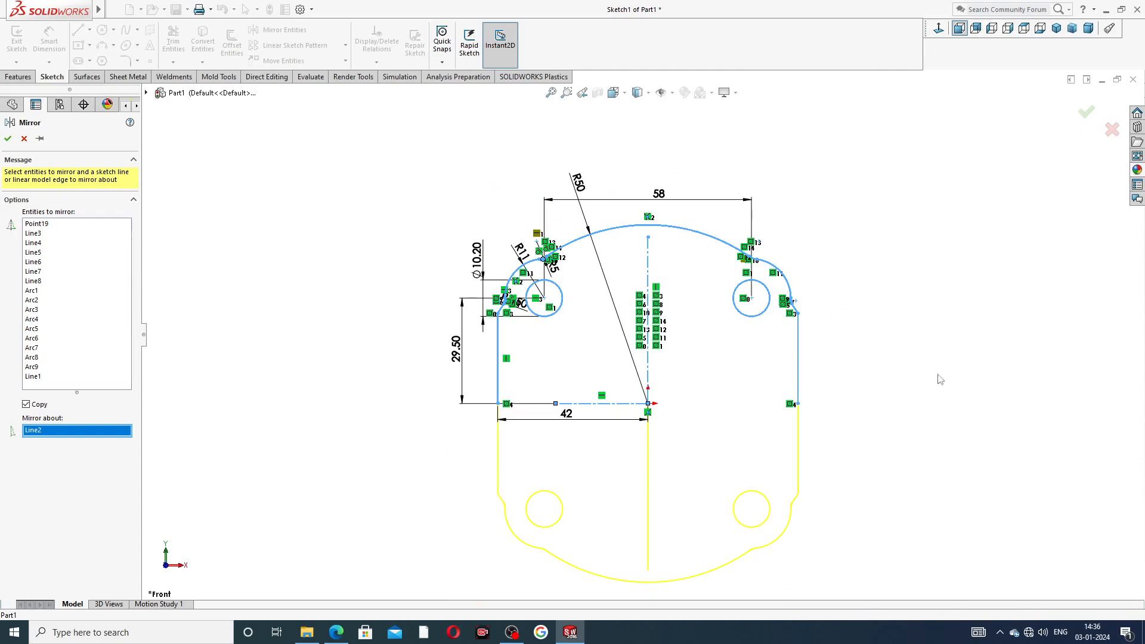
pyautogui.click(1084, 114)
# - Examine the corner transitions and hole circles of the mirrored profile, both above and below the horizontal centerline
pyautogui.scroll(-5, 798, 374)
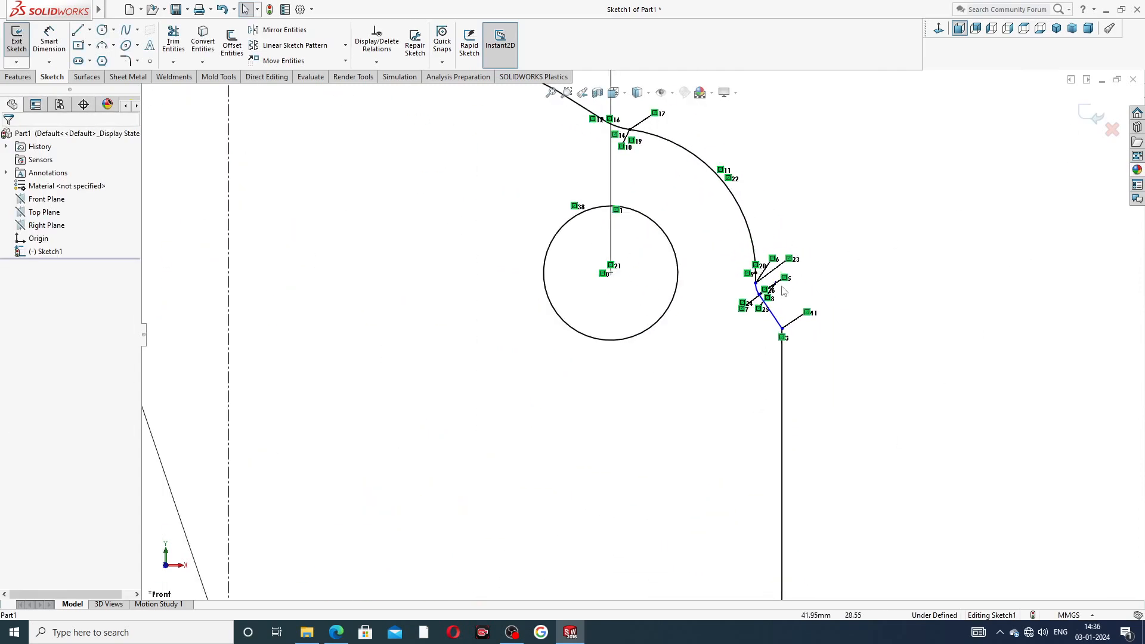
pyautogui.scroll(4, 798, 376)
pyautogui.scroll(4, 619, 522)
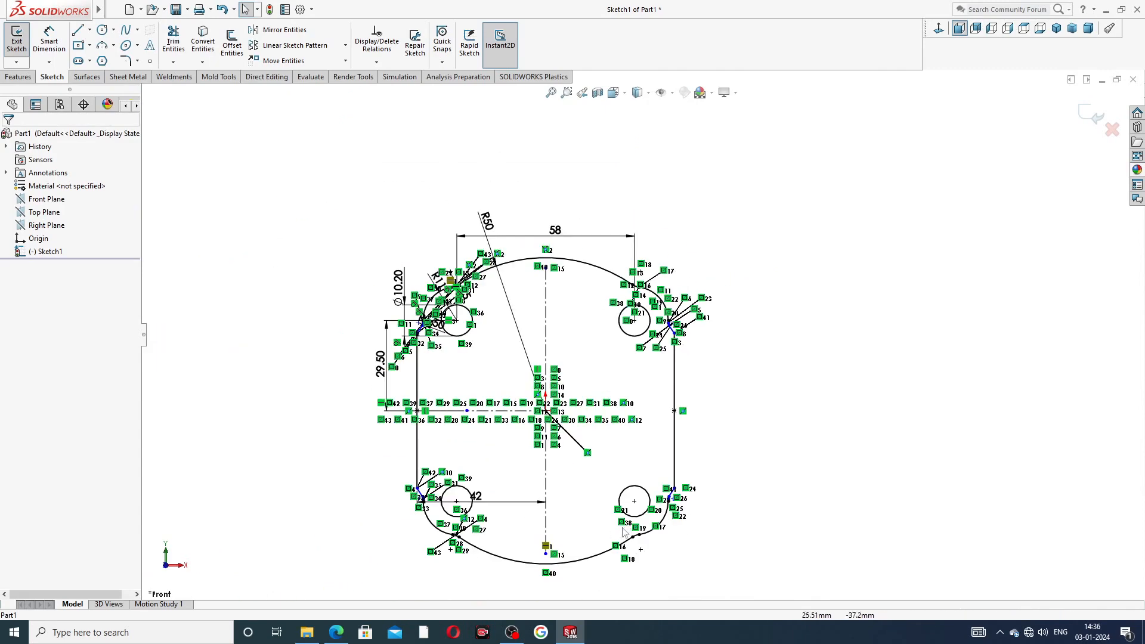
pyautogui.scroll(-4, 610, 579)
pyautogui.scroll(-9, 731, 400)
pyautogui.scroll(4, 758, 417)
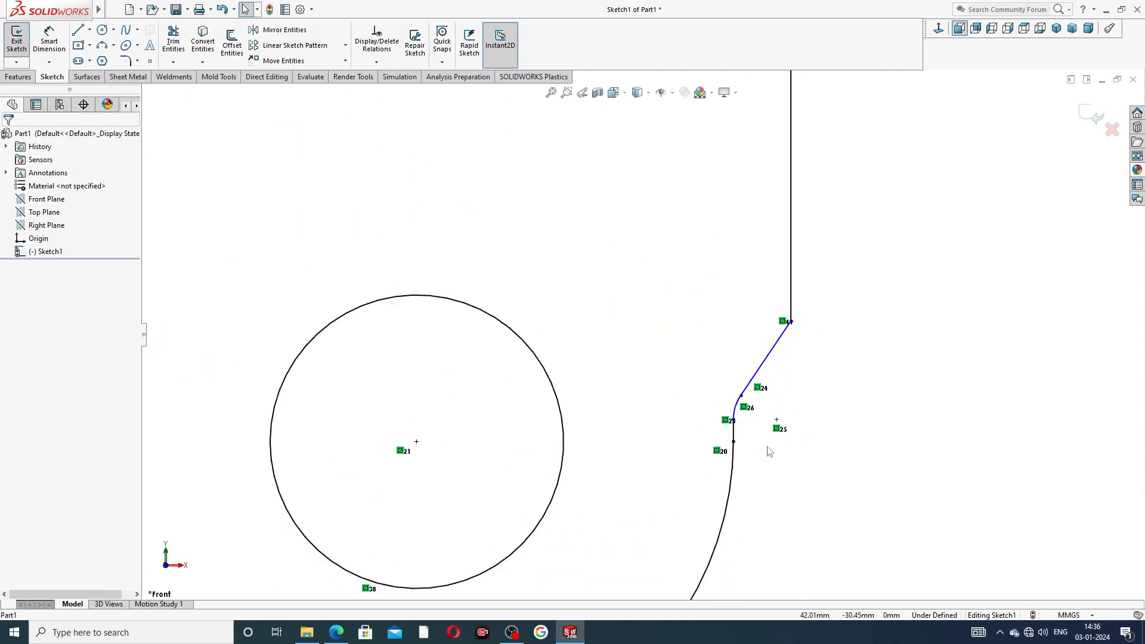
pyautogui.scroll(2, 633, 406)
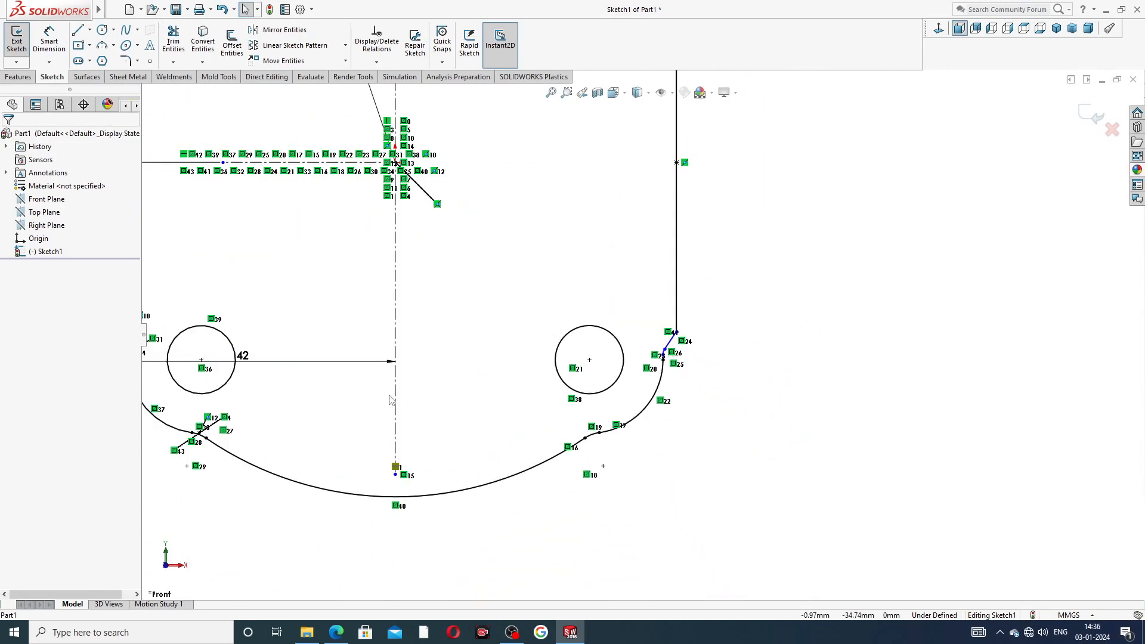
pyautogui.scroll(2, 390, 400)
pyautogui.scroll(-4, 371, 327)
pyautogui.scroll(-3, 440, 378)
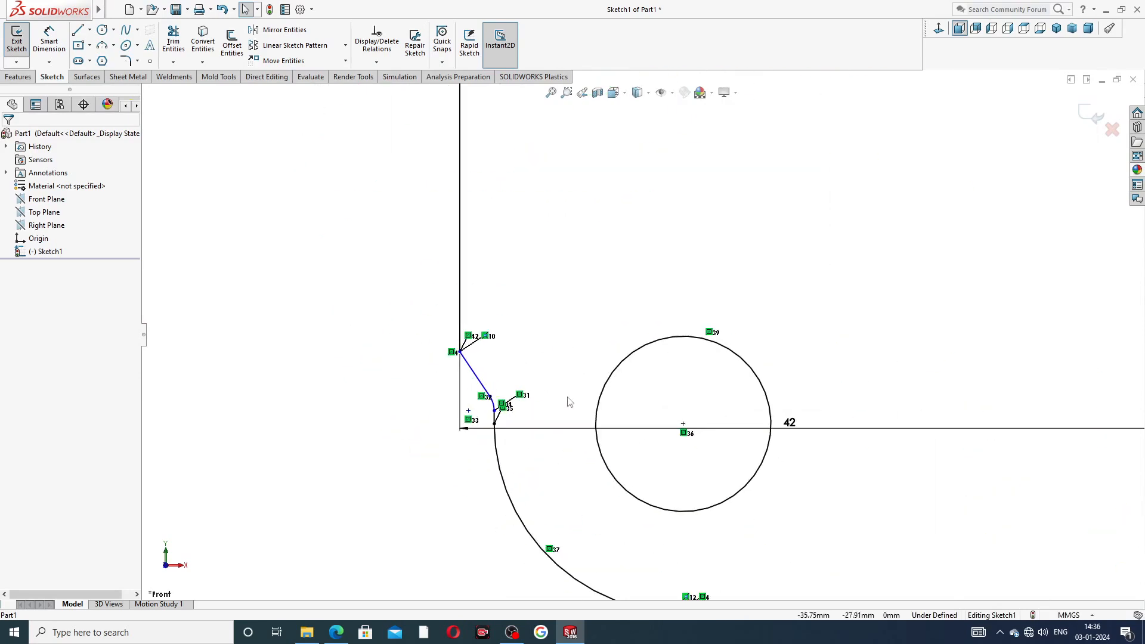
pyautogui.scroll(5, 569, 403)
pyautogui.scroll(2, 716, 201)
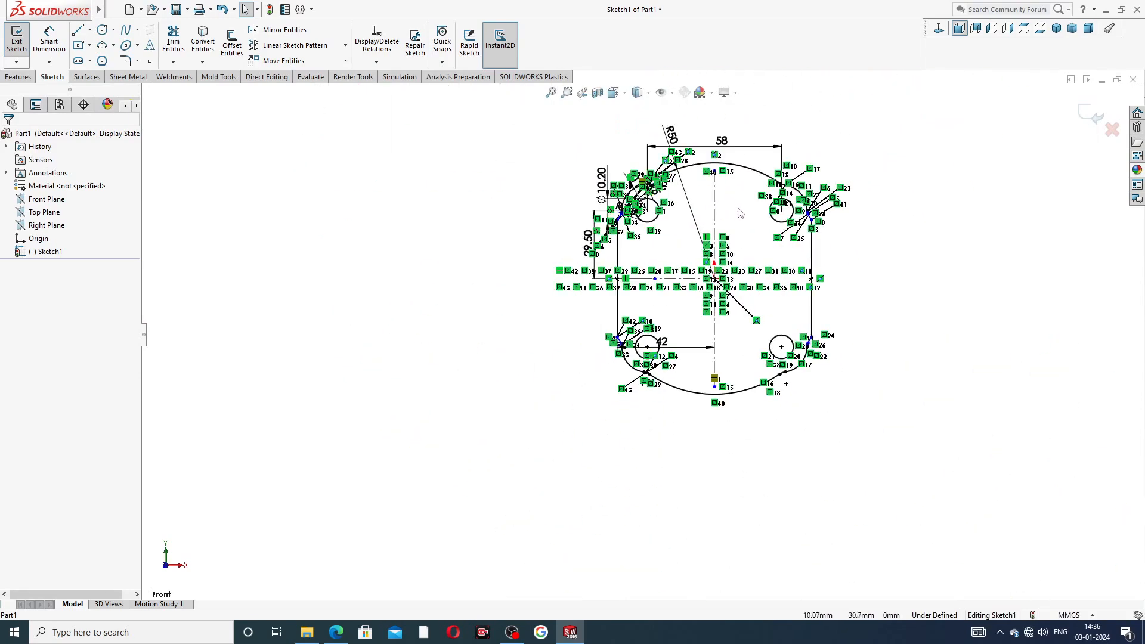
pyautogui.scroll(-3, 719, 244)
pyautogui.scroll(2, 720, 248)
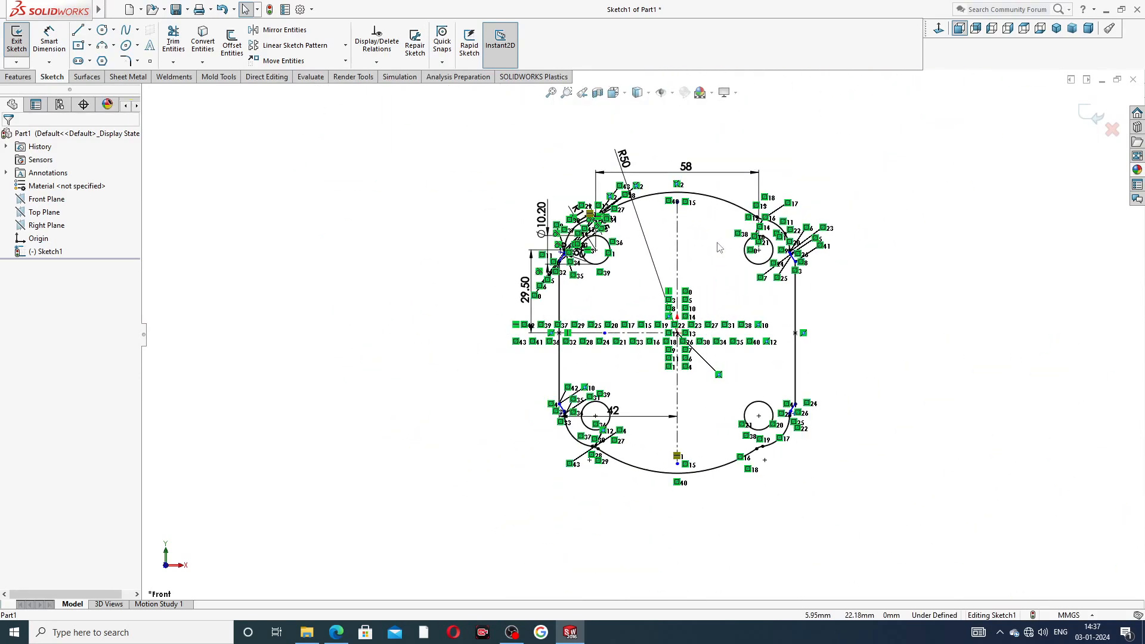
# - Reposition the 42 mm dimension so it sits below the plate outline
pyautogui.moveTo(614, 412); pyautogui.dragTo(626, 489)
pyautogui.click(899, 331)
pyautogui.scroll(2, 771, 274)
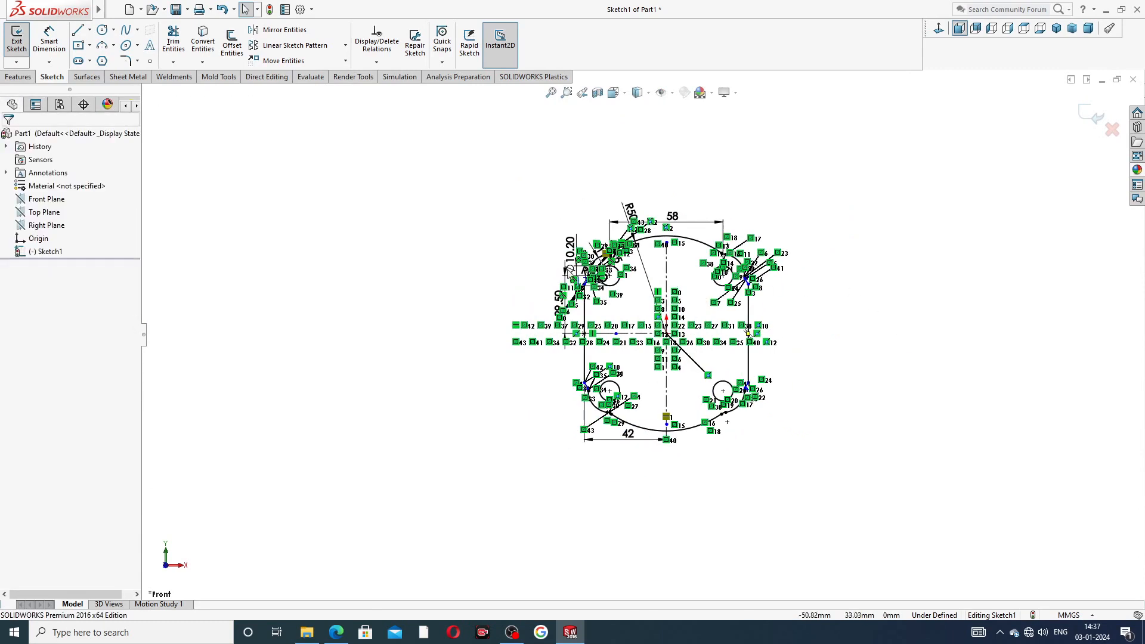
# - Check the plate thickness on the end plate drawing and extrude the sketched profile as a blind boss 12 mm deep
pyautogui.click(19, 77)
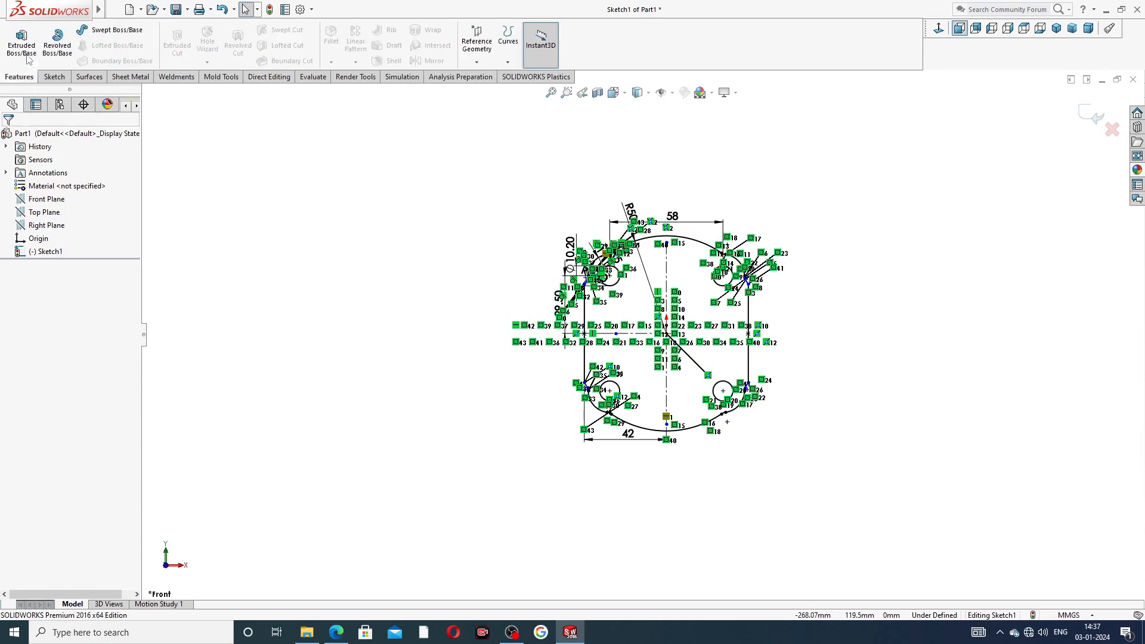
pyautogui.click(22, 42)
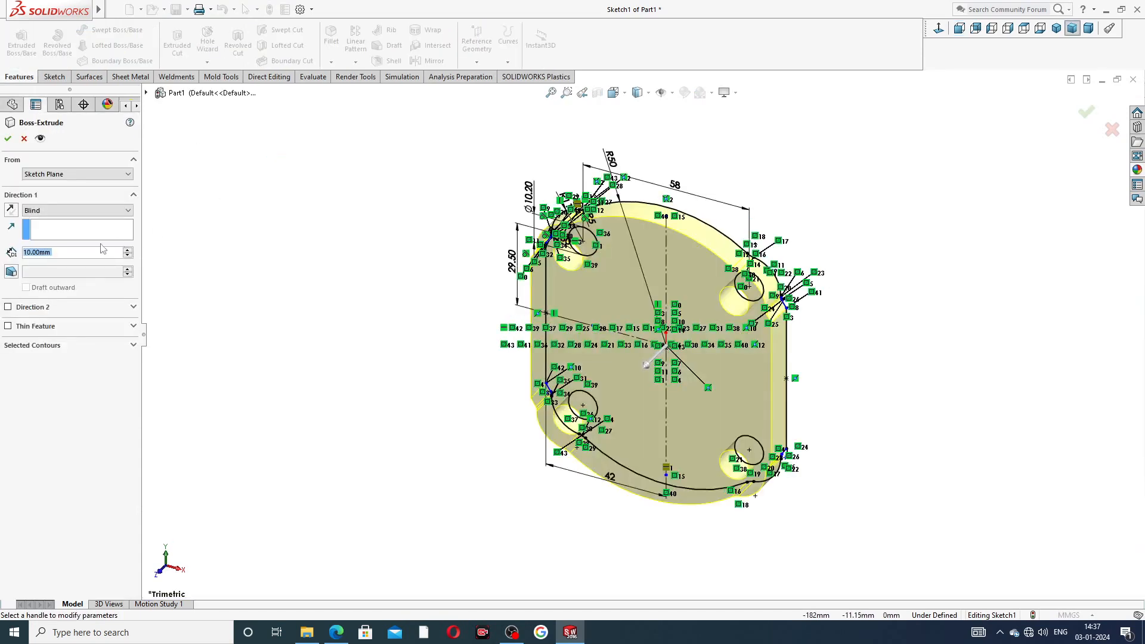
pyautogui.click(336, 633)
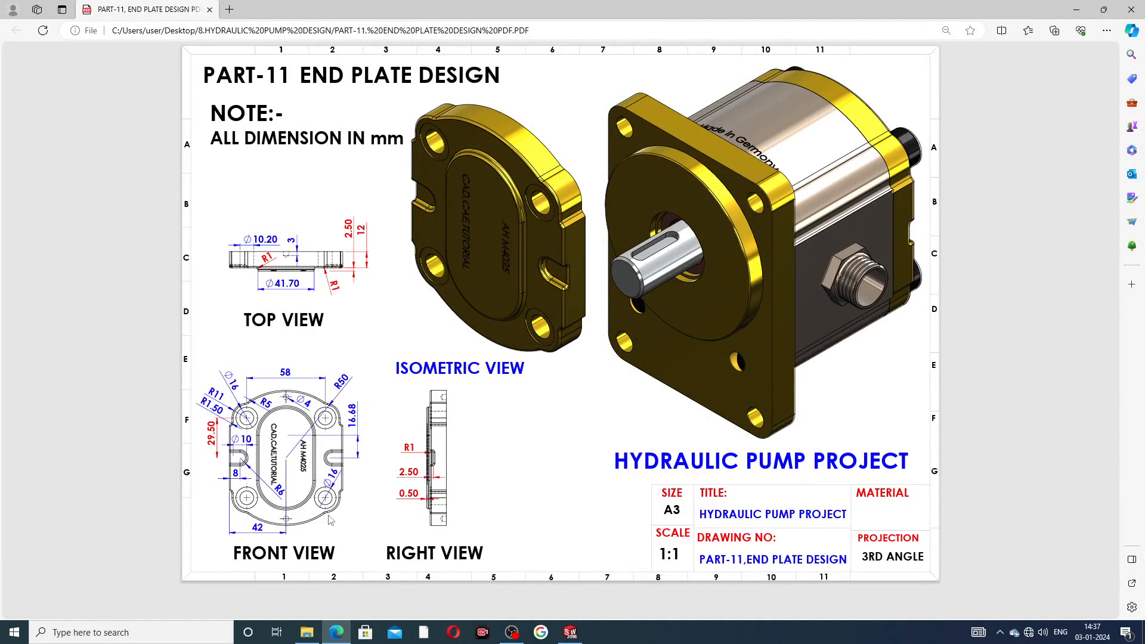
pyautogui.click(336, 627)
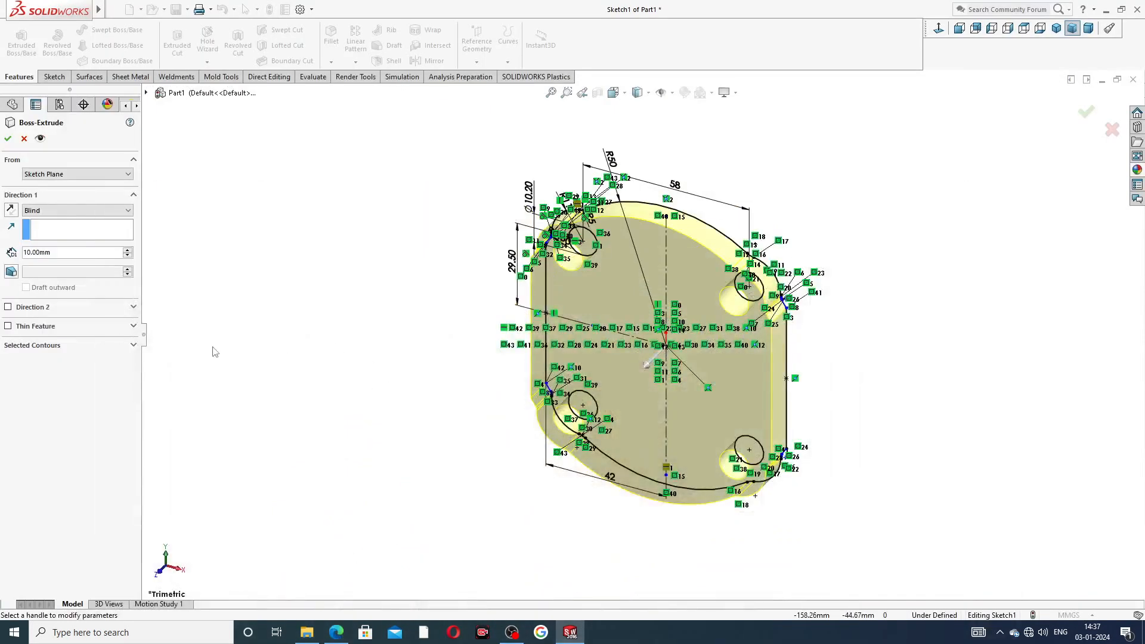
pyautogui.moveTo(55, 255); pyautogui.dragTo(17, 249)
pyautogui.write('12')
pyautogui.press('Return')
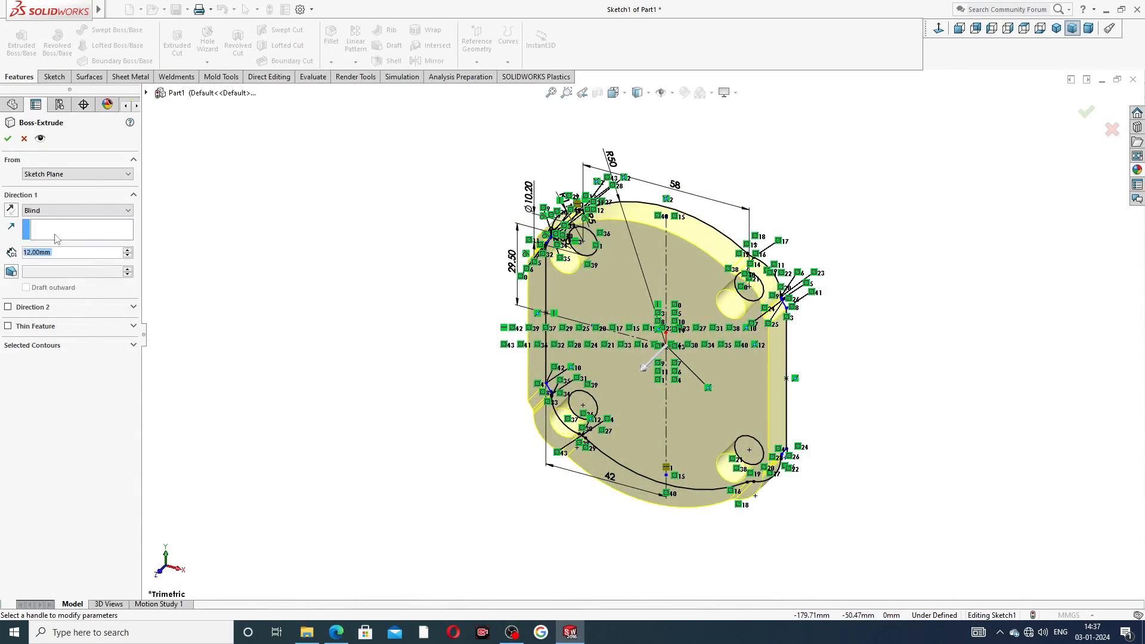
pyautogui.click(8, 139)
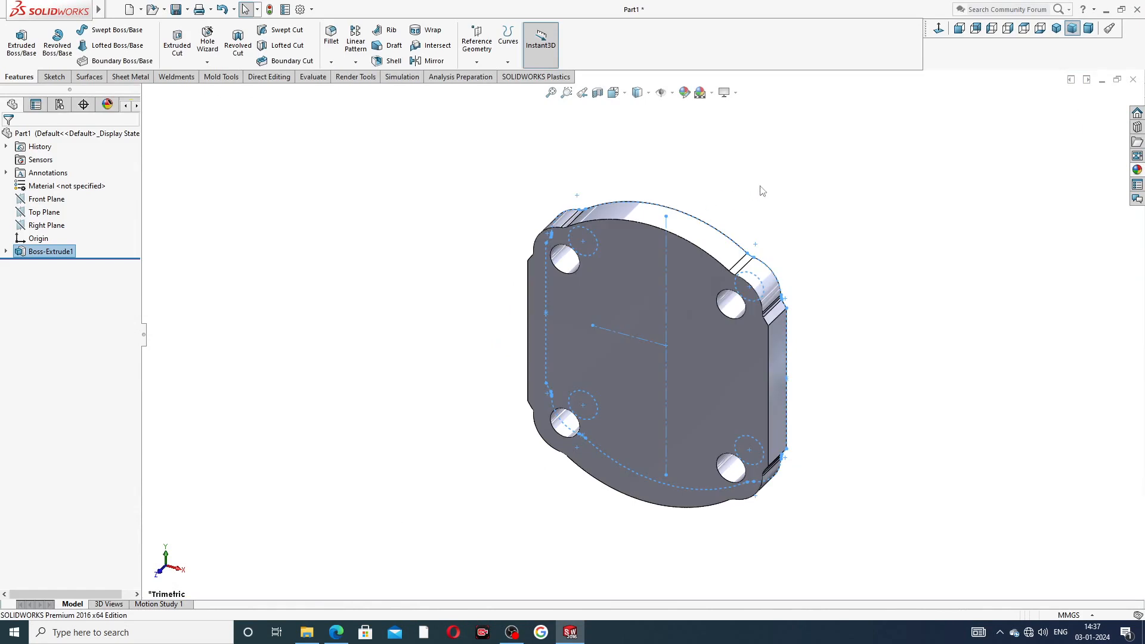
# - Start a new sketch on the plate's large front face and view that face straight on
pyautogui.moveTo(853, 332); pyautogui.dragTo(838, 305, button='middle')
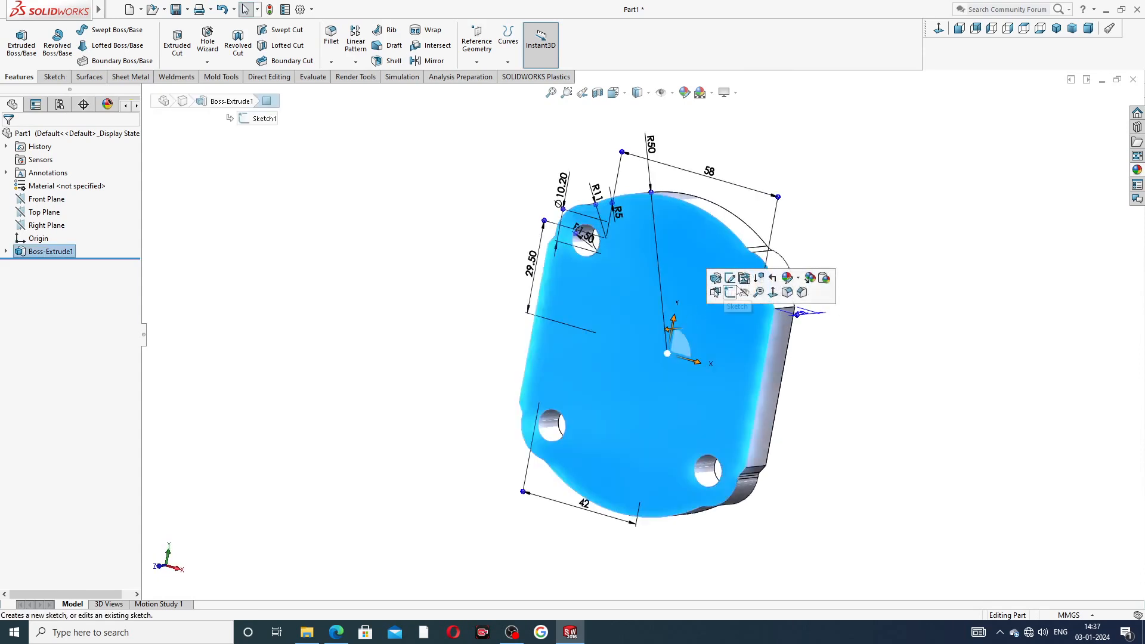
pyautogui.click(730, 292)
pyautogui.click(940, 29)
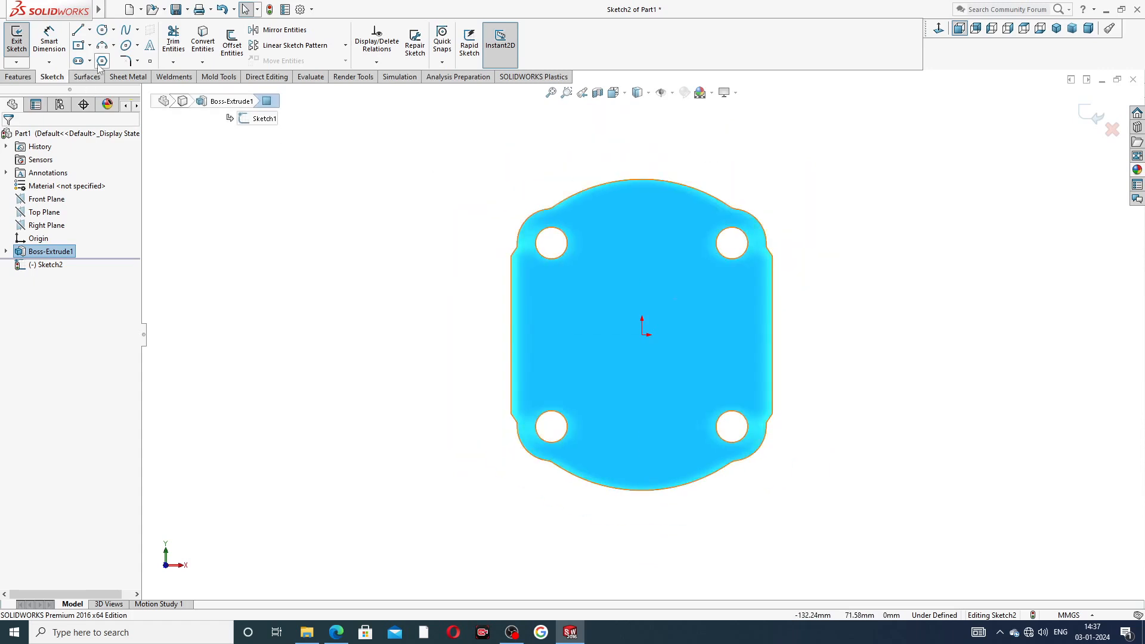
# - Draw a vertical centerline about 38 mm long up from the origin and a horizontal centerline from the origin towards the right edge
pyautogui.click(89, 31)
pyautogui.click(102, 58)
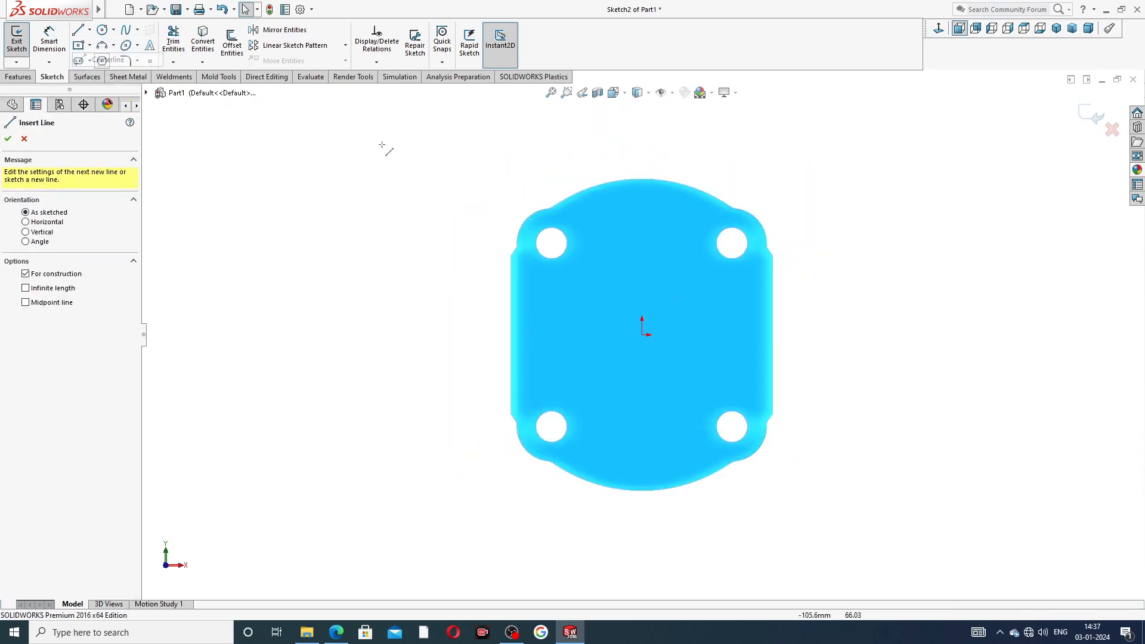
pyautogui.click(643, 333)
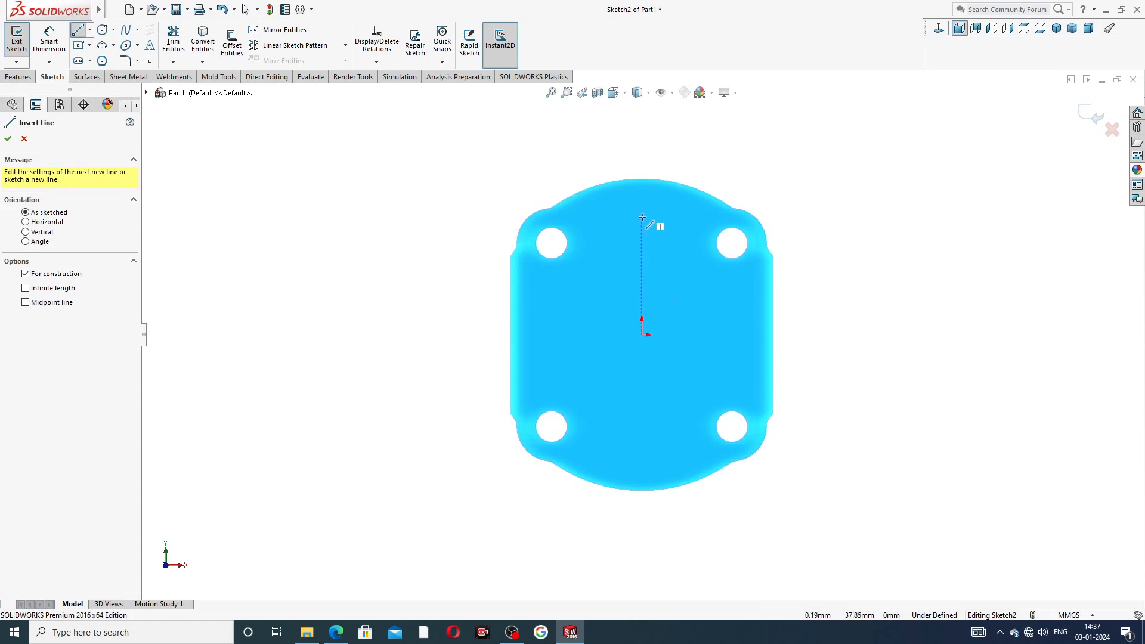
pyautogui.click(642, 217)
pyautogui.click(642, 336)
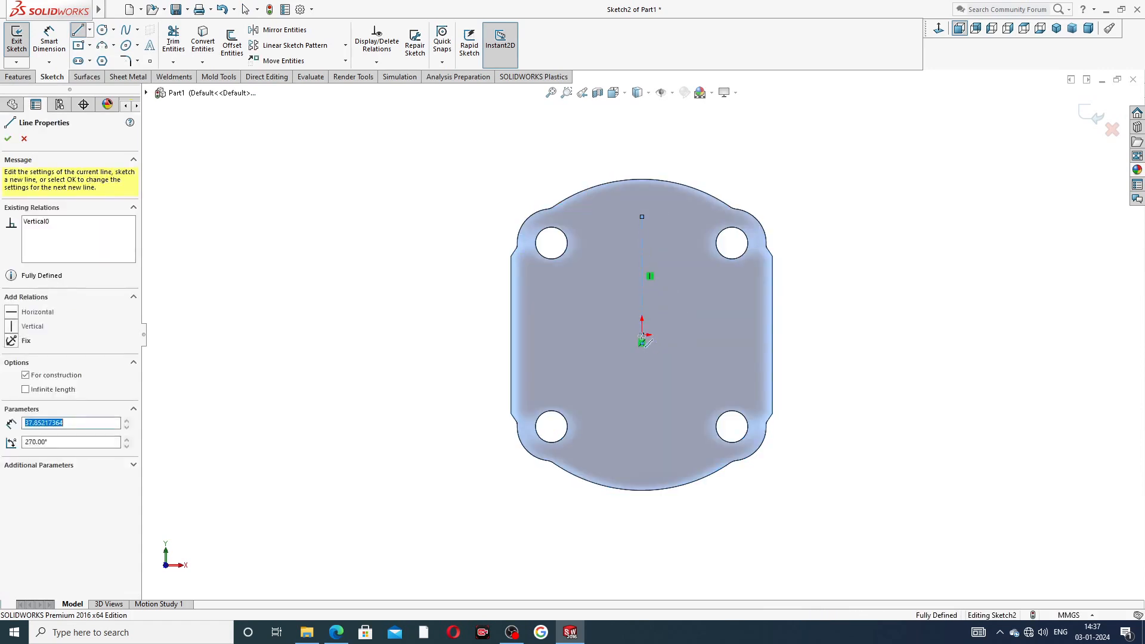
pyautogui.click(742, 334)
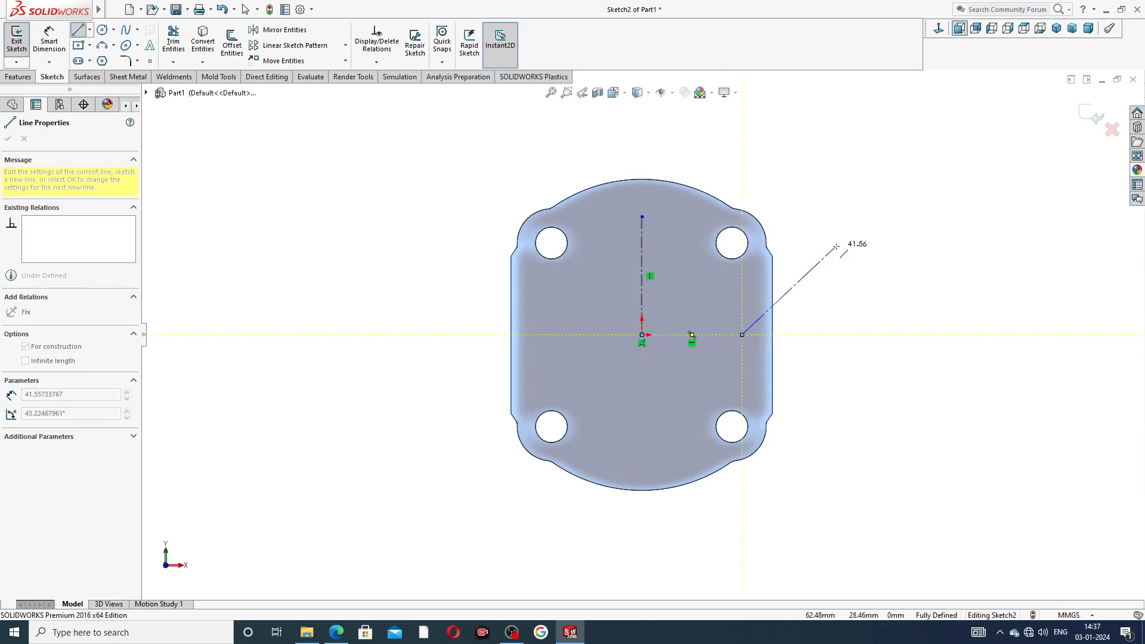
pyautogui.rightClick(873, 246)
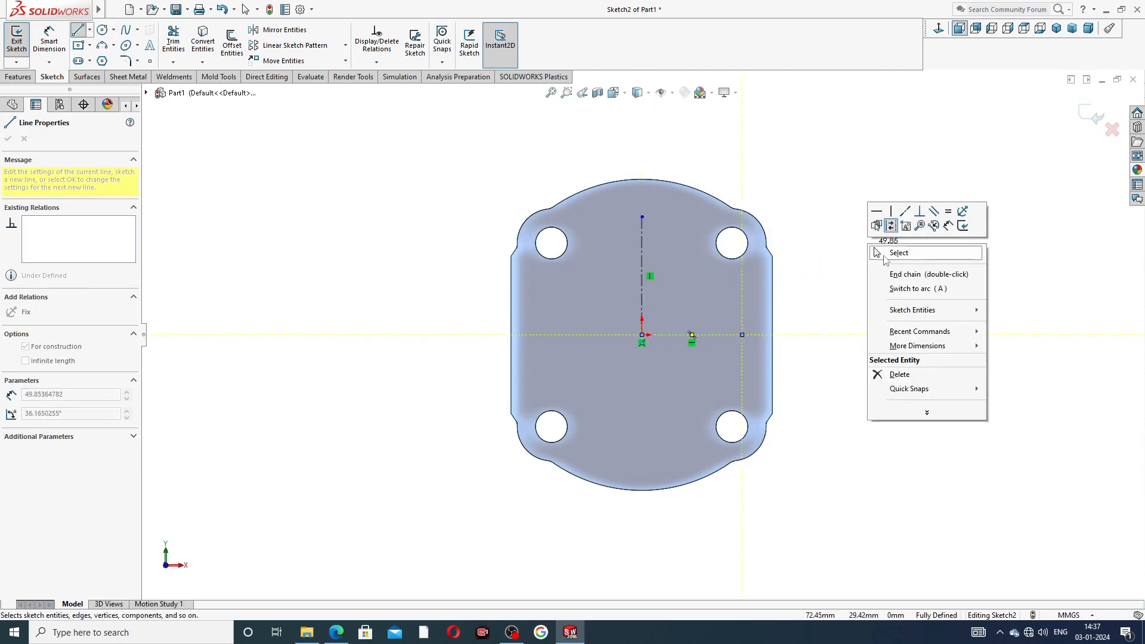
pyautogui.click(877, 252)
pyautogui.scroll(-2, 735, 280)
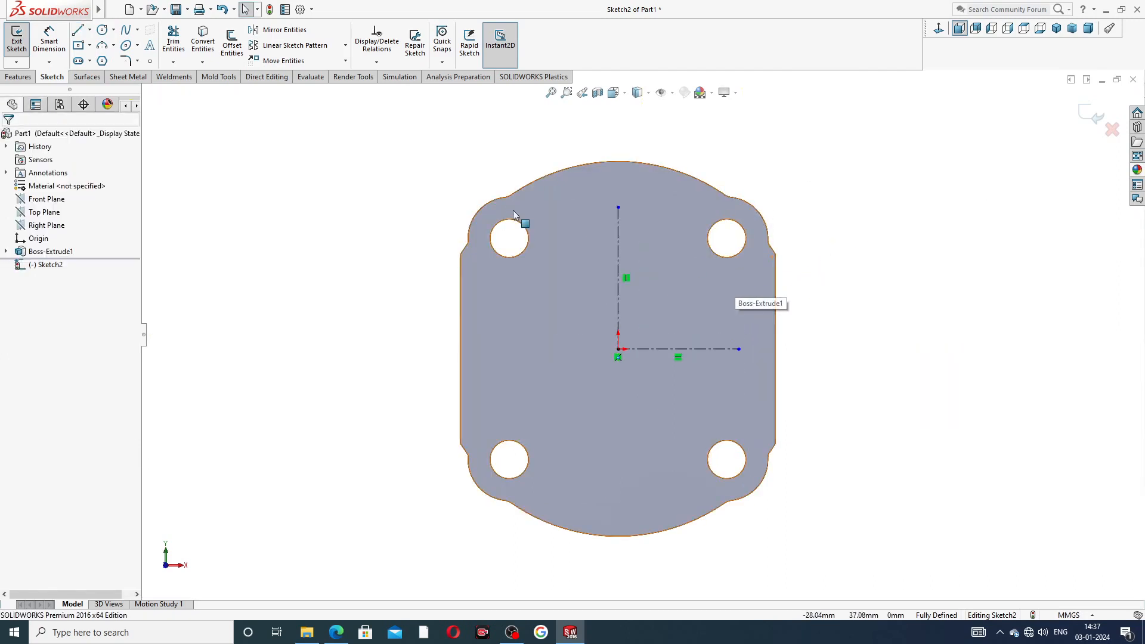
# - Draw a circle of about 23.5 mm radius centred on the vertical centerline, about 21 mm above the origin
pyautogui.click(102, 30)
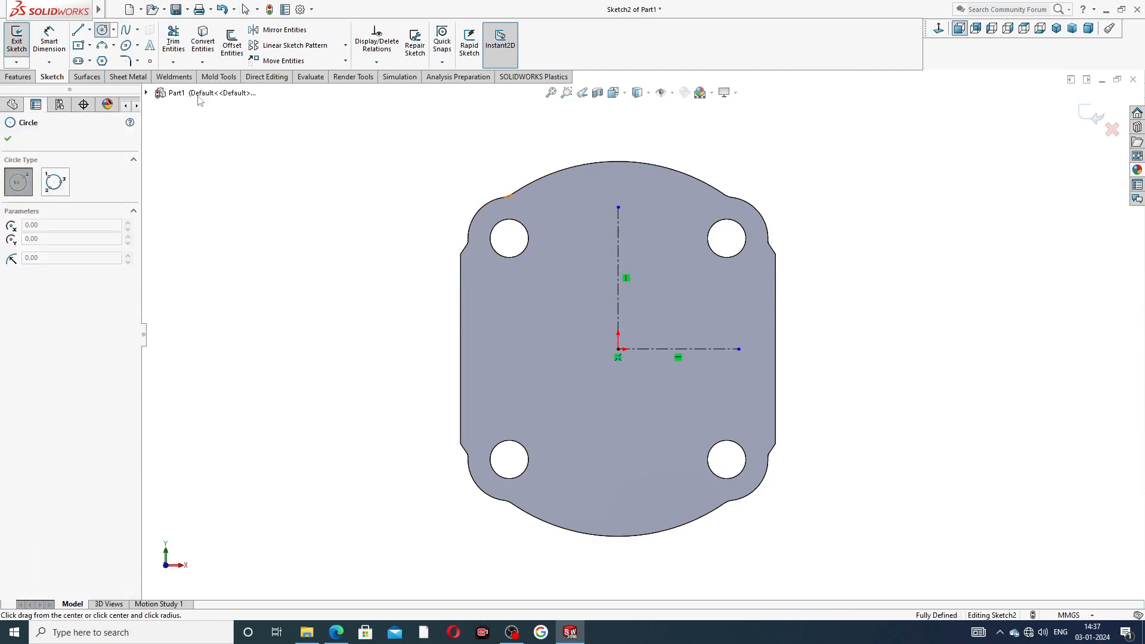
pyautogui.click(618, 272)
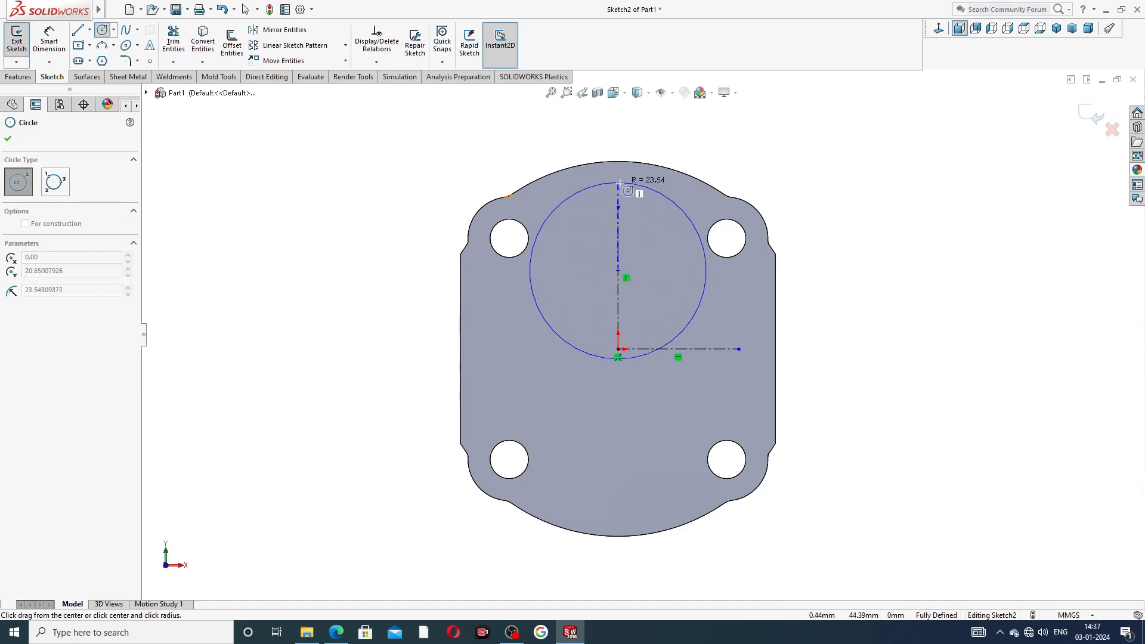
pyautogui.click(652, 188)
pyautogui.rightClick(729, 158)
pyautogui.click(759, 163)
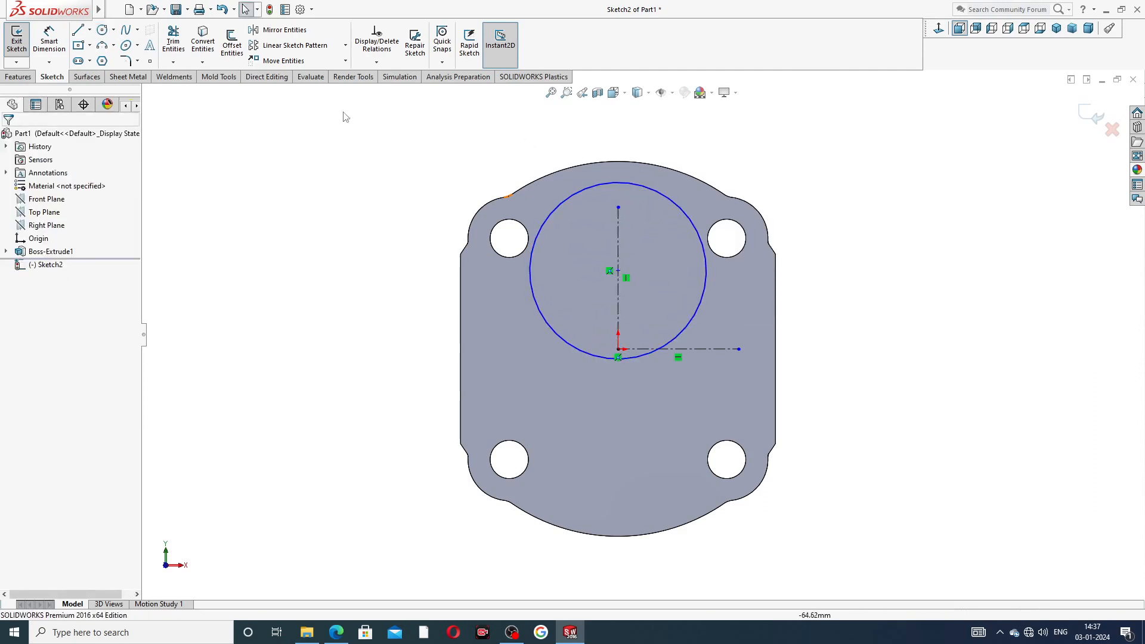
# - Dimension the circle's diameter as 41.7 mm
pyautogui.click(49, 38)
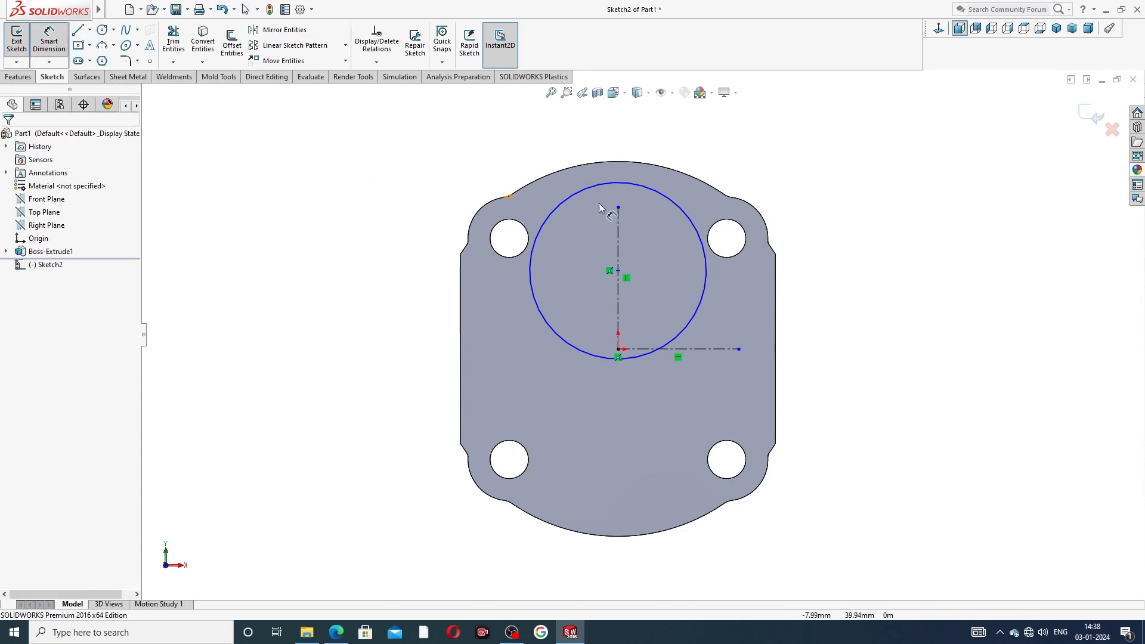
pyautogui.click(674, 202)
pyautogui.click(753, 158)
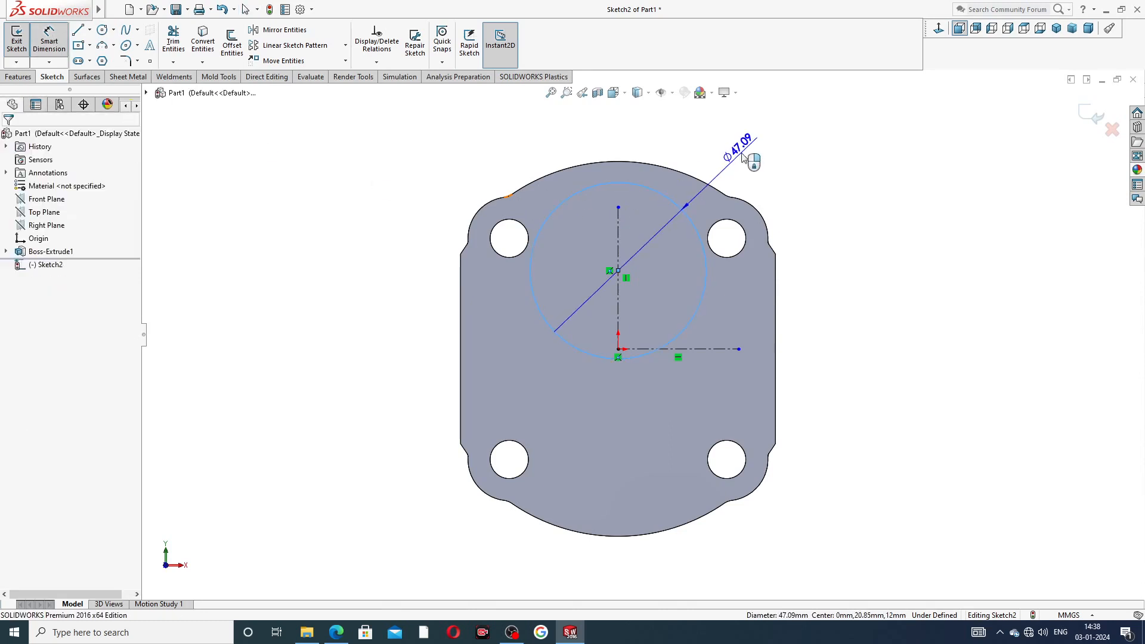
pyautogui.write('4')
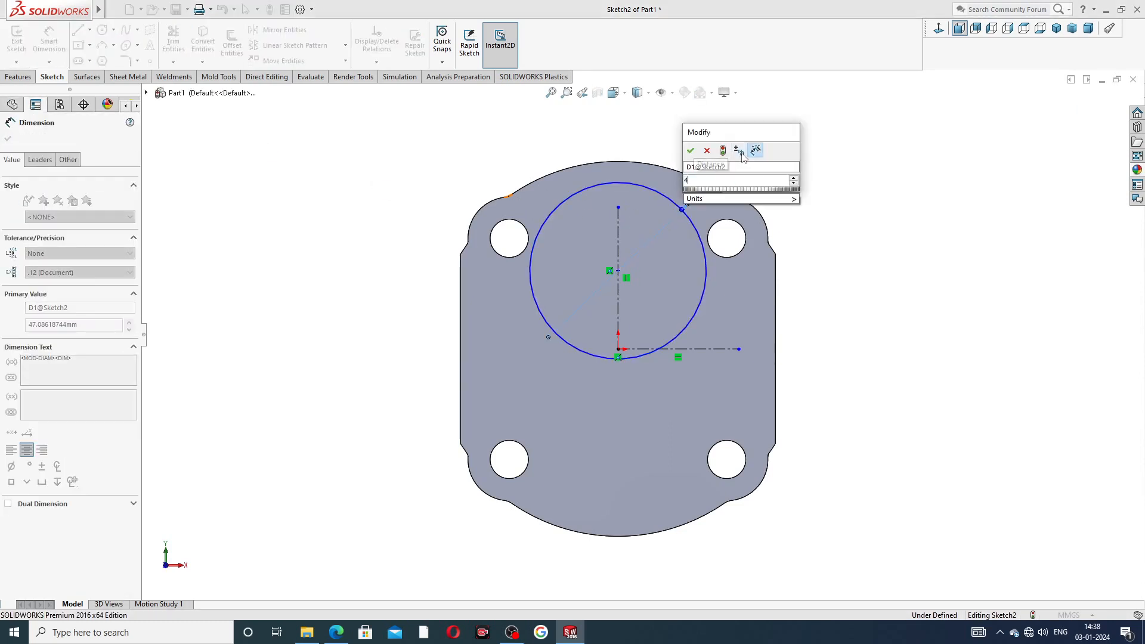
pyautogui.write('1.7')
pyautogui.press('Return')
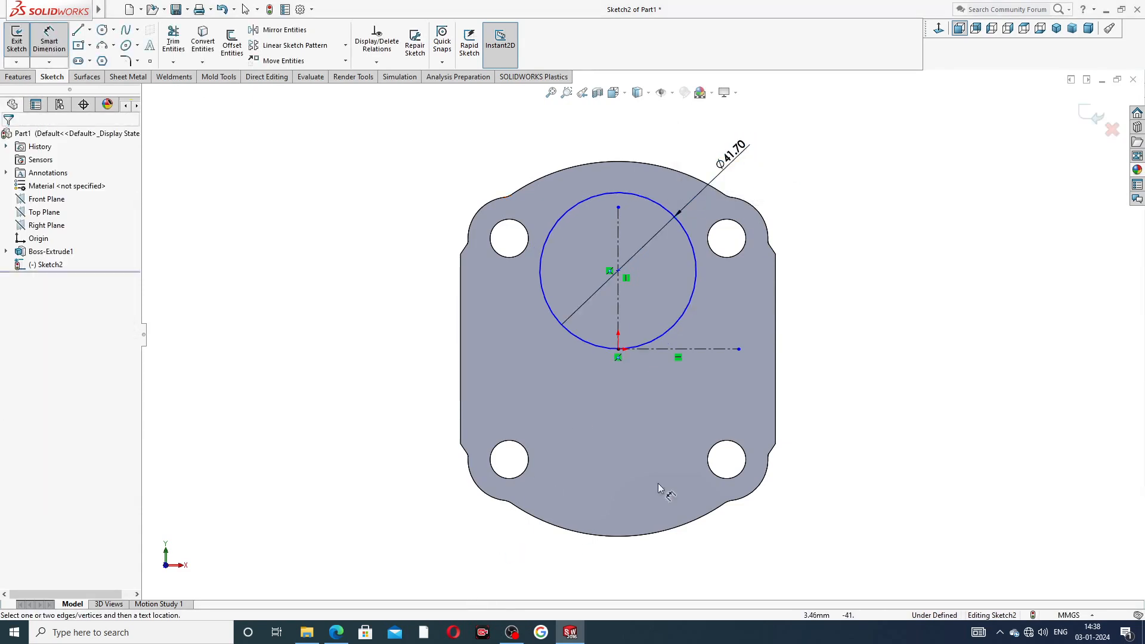
# - Dimension the vertical distance from the origin to the circle's centre as 16.68 mm
pyautogui.click(618, 271)
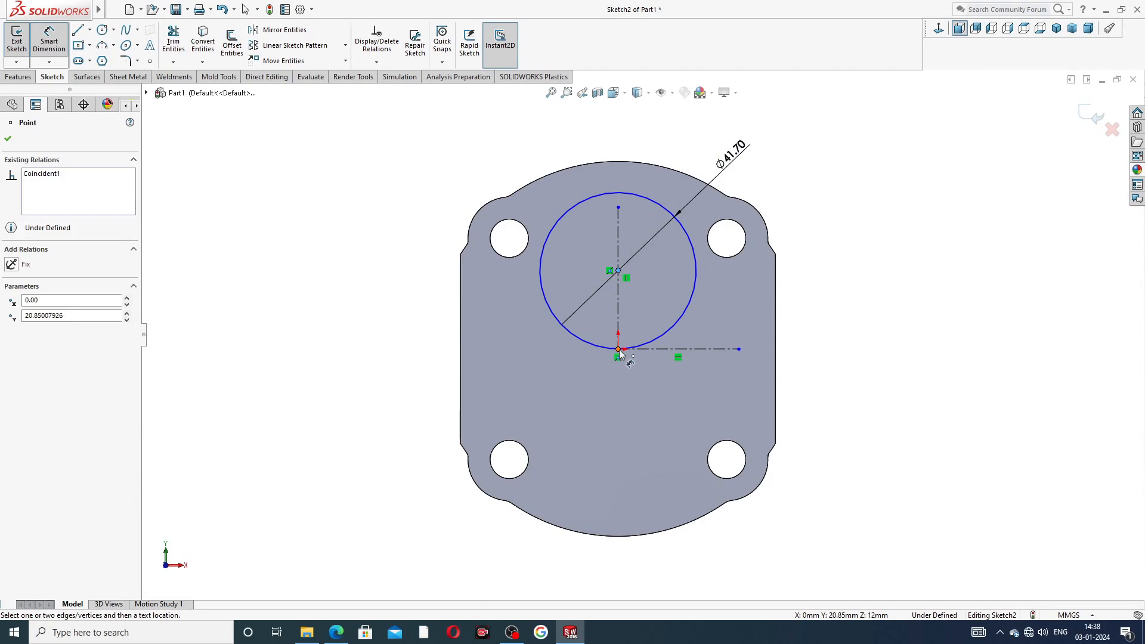
pyautogui.click(618, 349)
pyautogui.click(801, 310)
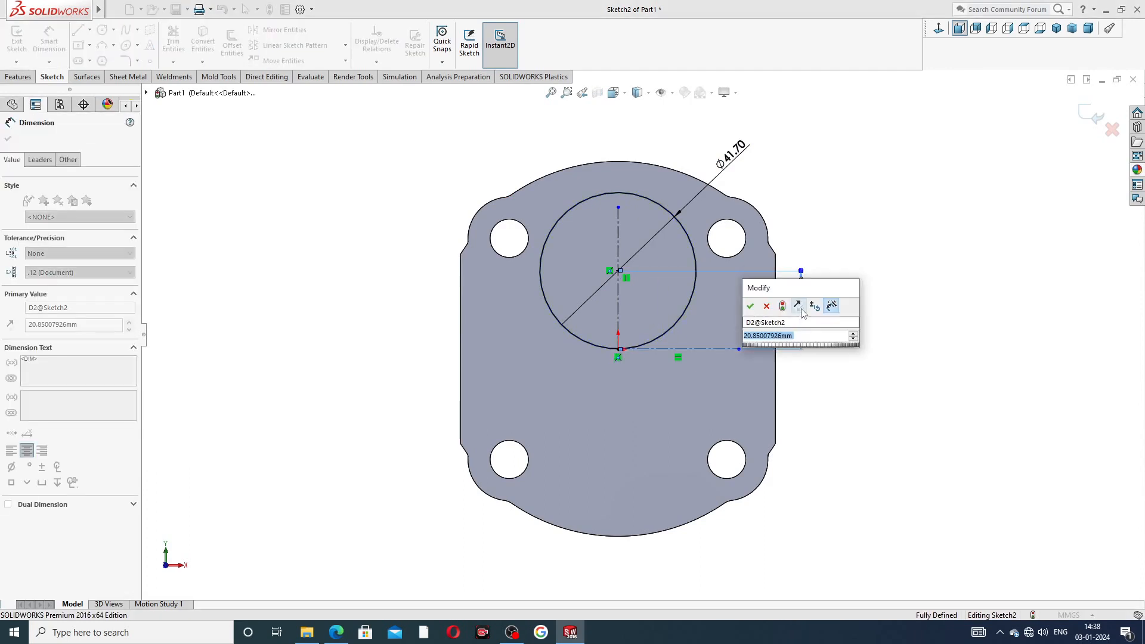
pyautogui.write('16.68')
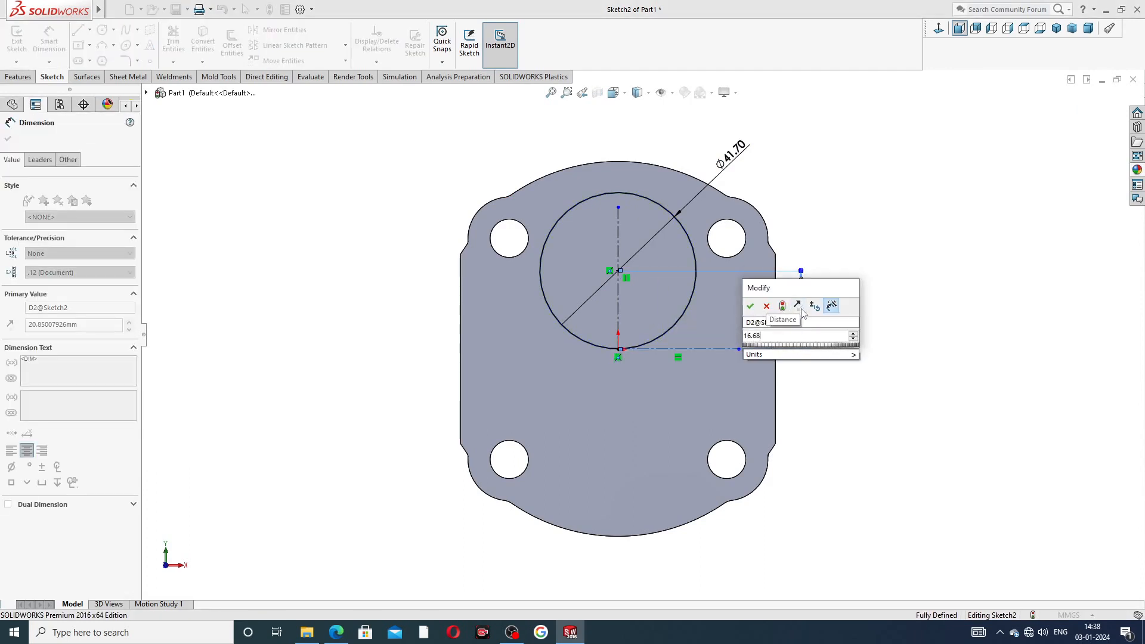
pyautogui.press('Return')
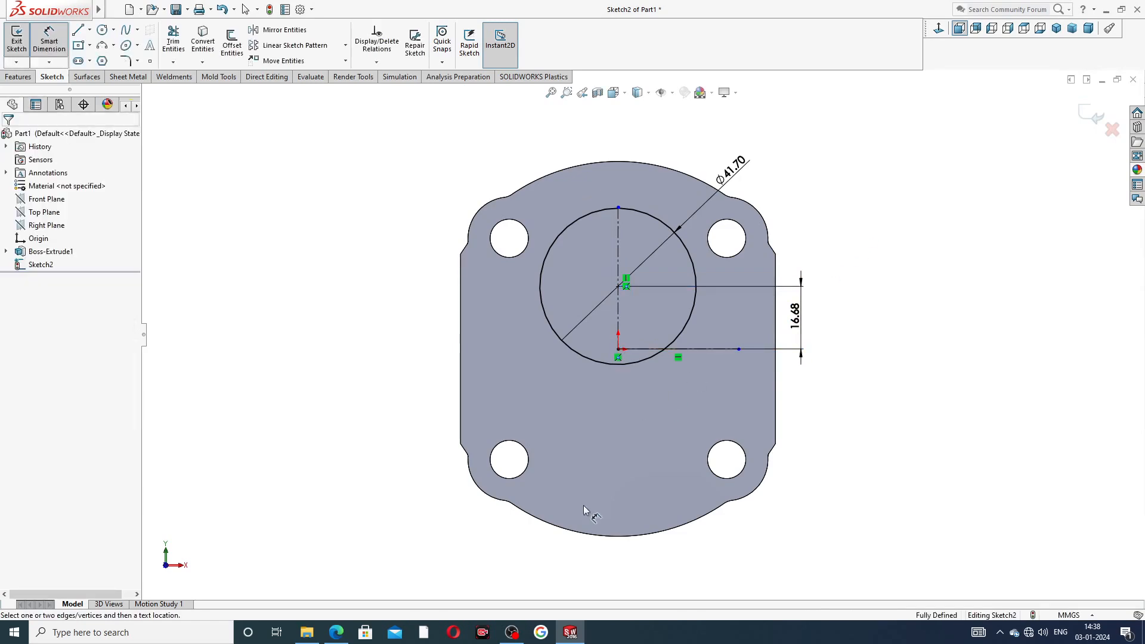
# - Consult the end plate drawing and mirror a copy of the circle about the horizontal centerline
pyautogui.click(336, 632)
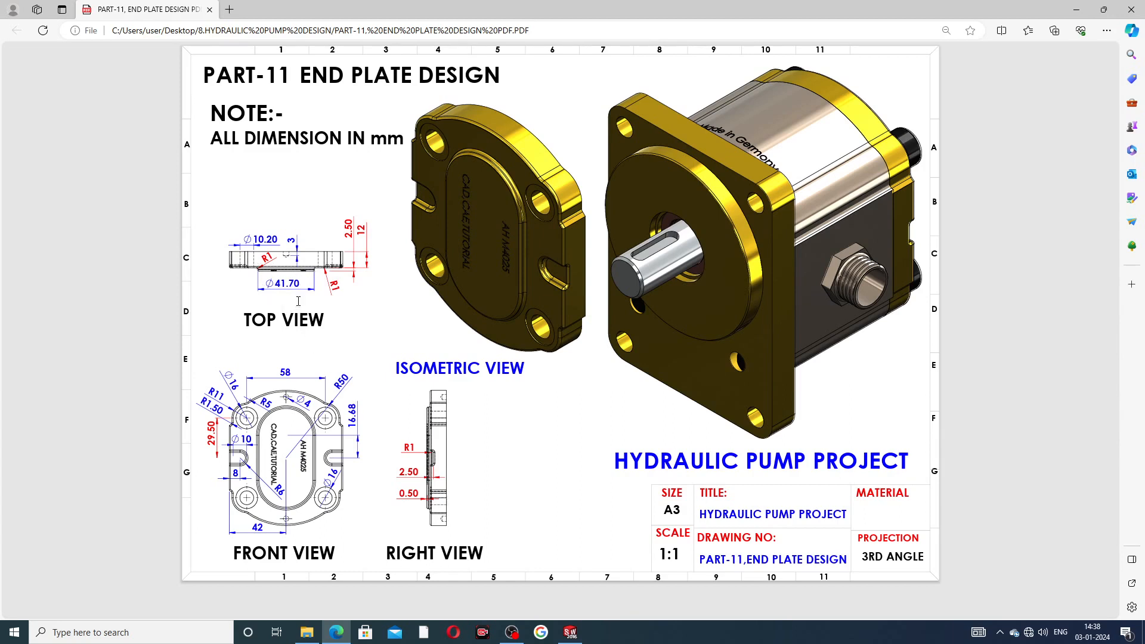
pyautogui.click(340, 634)
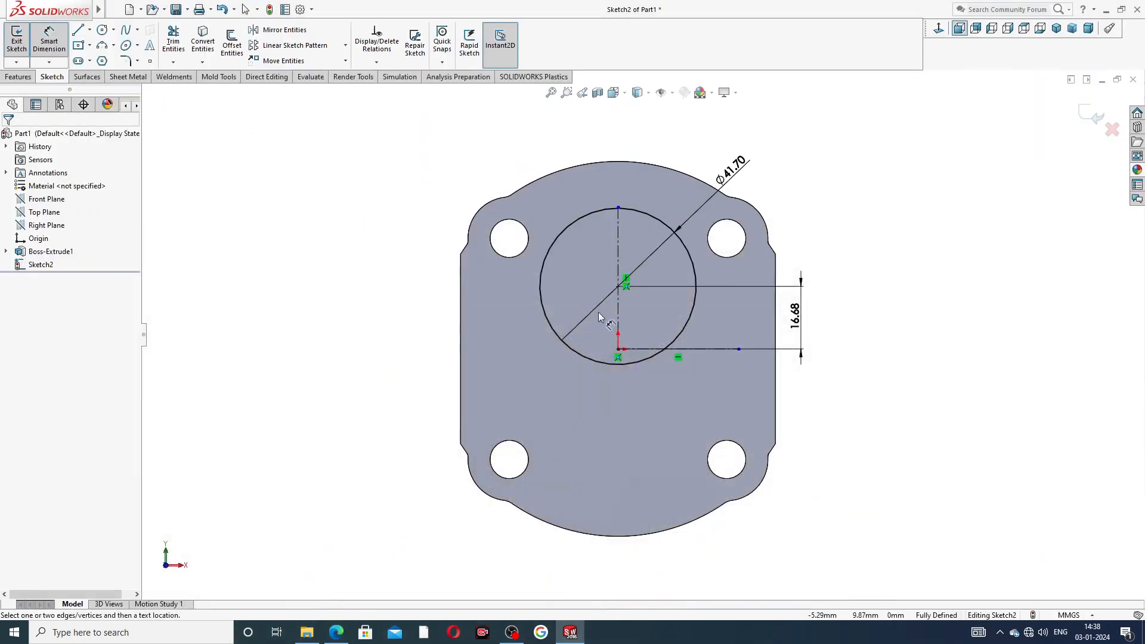
pyautogui.rightClick(800, 174)
pyautogui.click(817, 179)
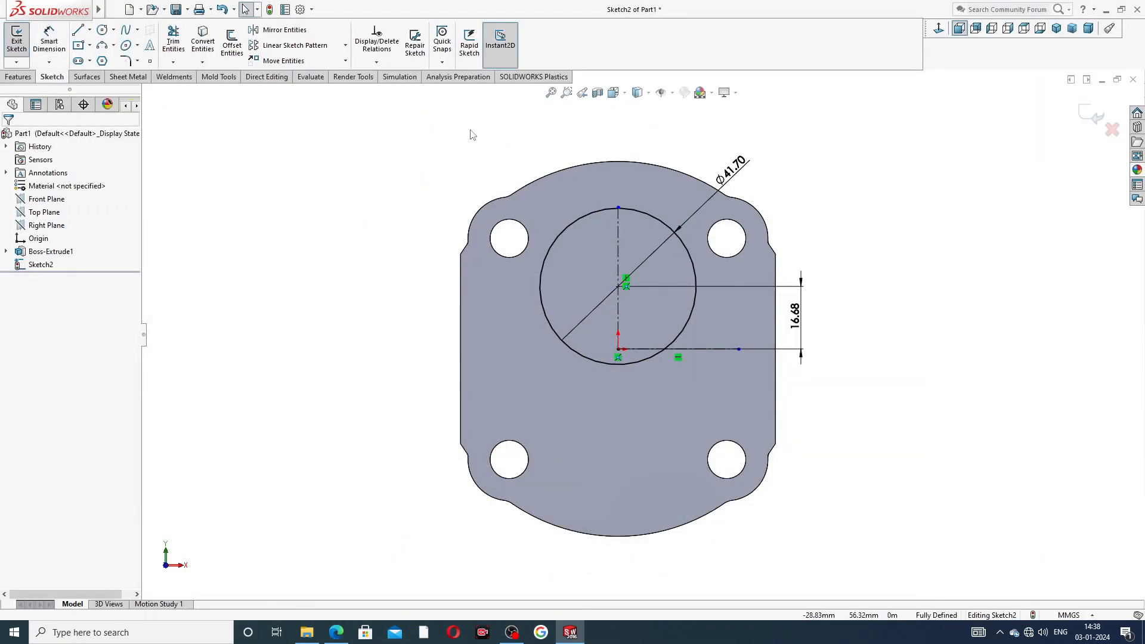
pyautogui.click(281, 30)
pyautogui.click(624, 214)
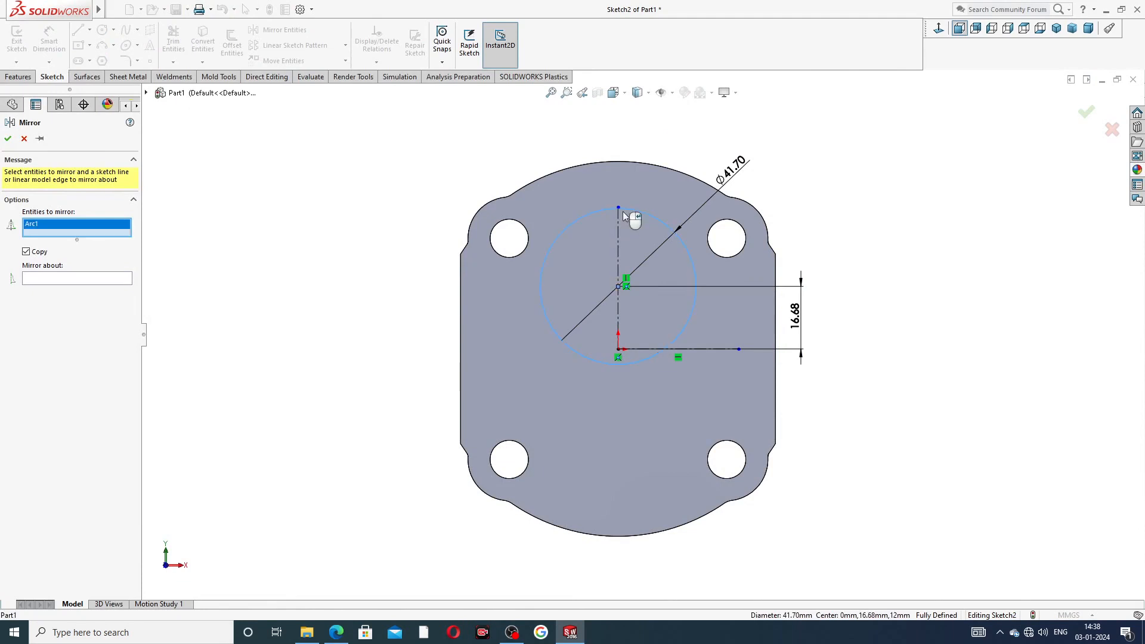
pyautogui.click(104, 280)
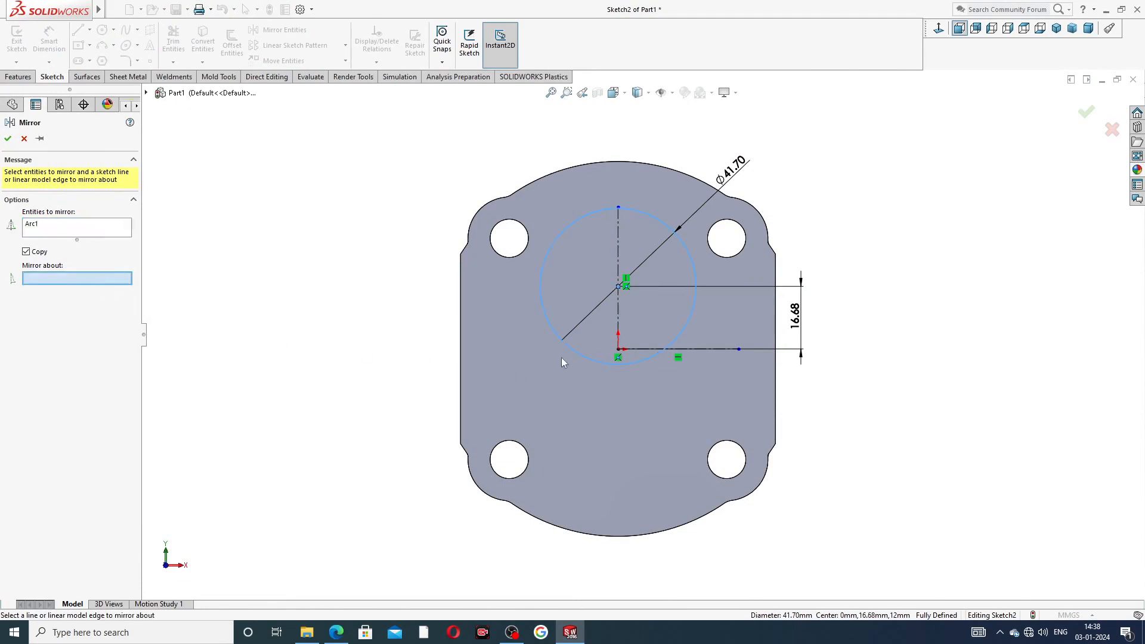
pyautogui.click(650, 350)
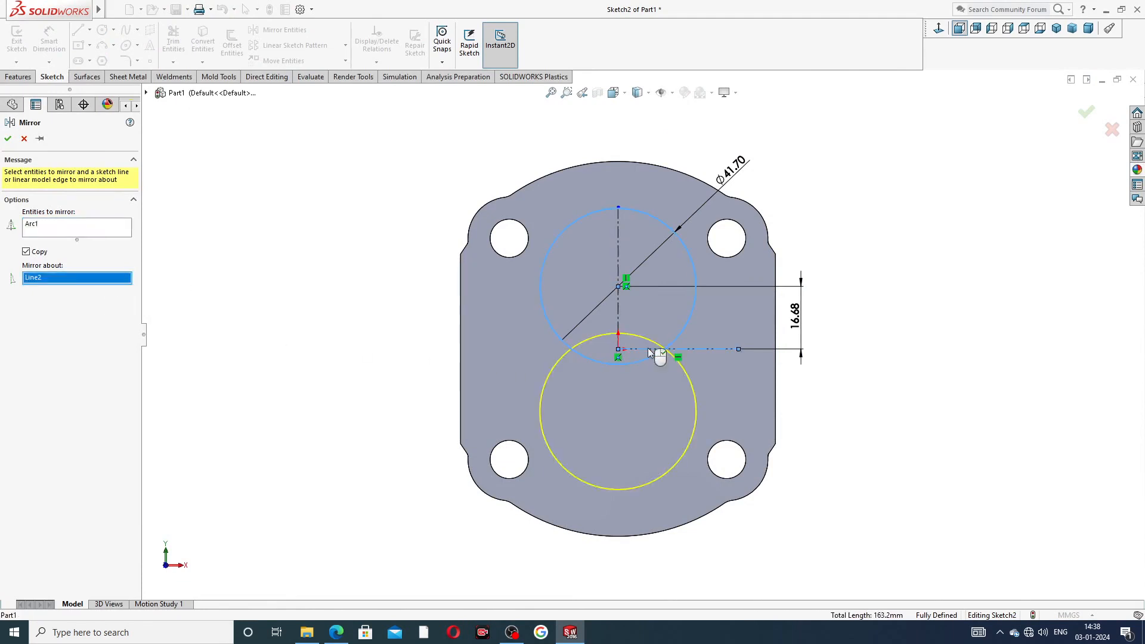
pyautogui.click(8, 139)
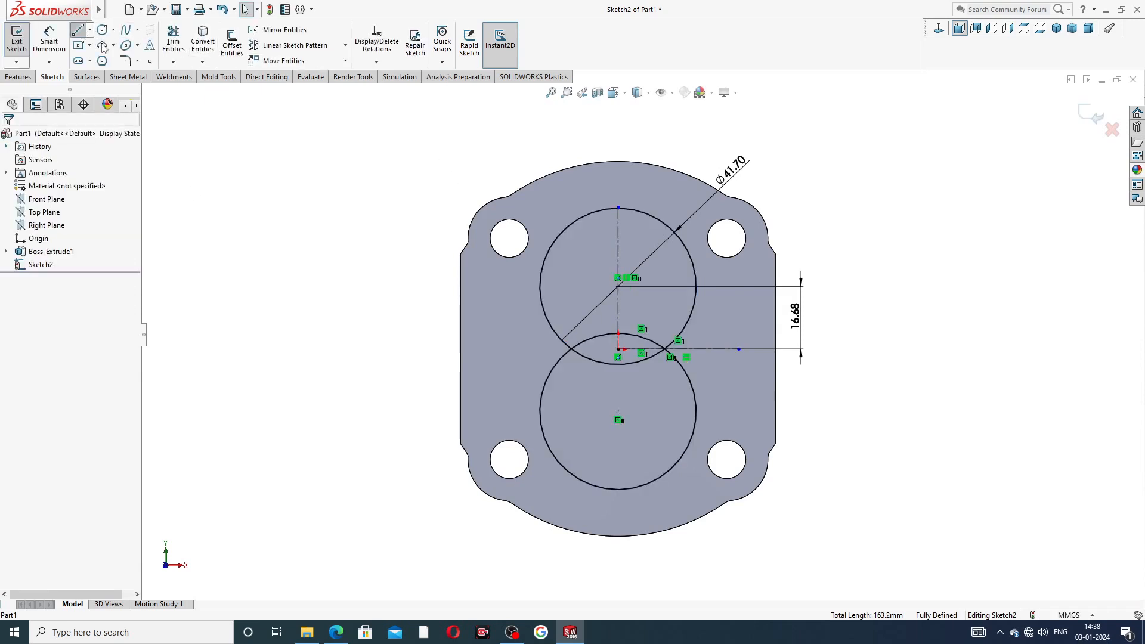
# - Draw a vertical line joining the leftmost points of the upper and lower circles
pyautogui.click(90, 31)
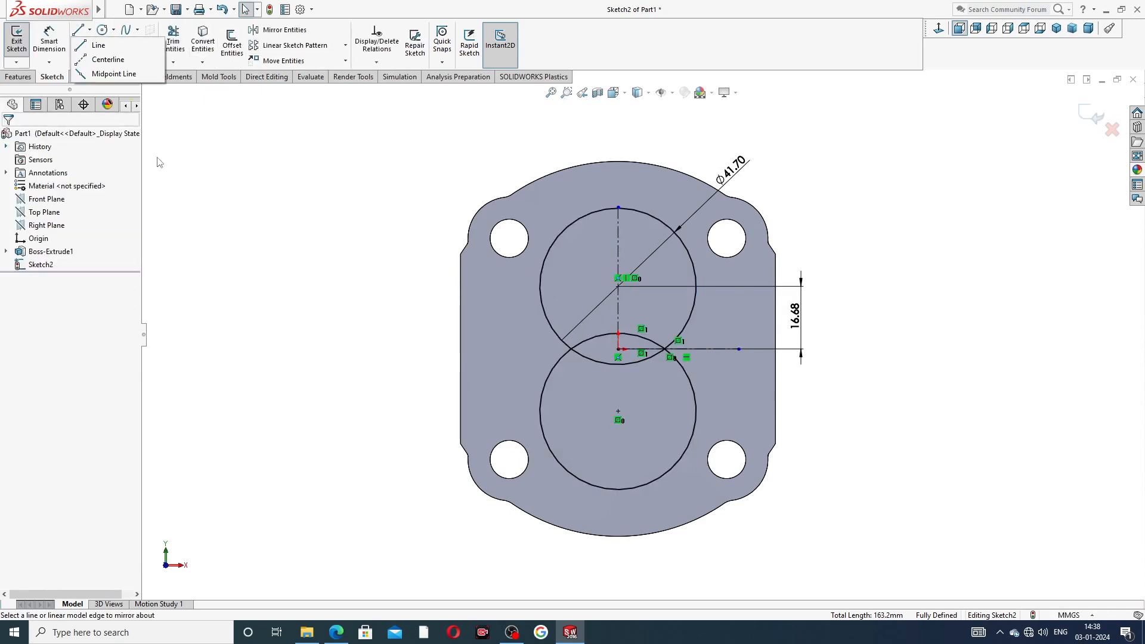
pyautogui.click(98, 46)
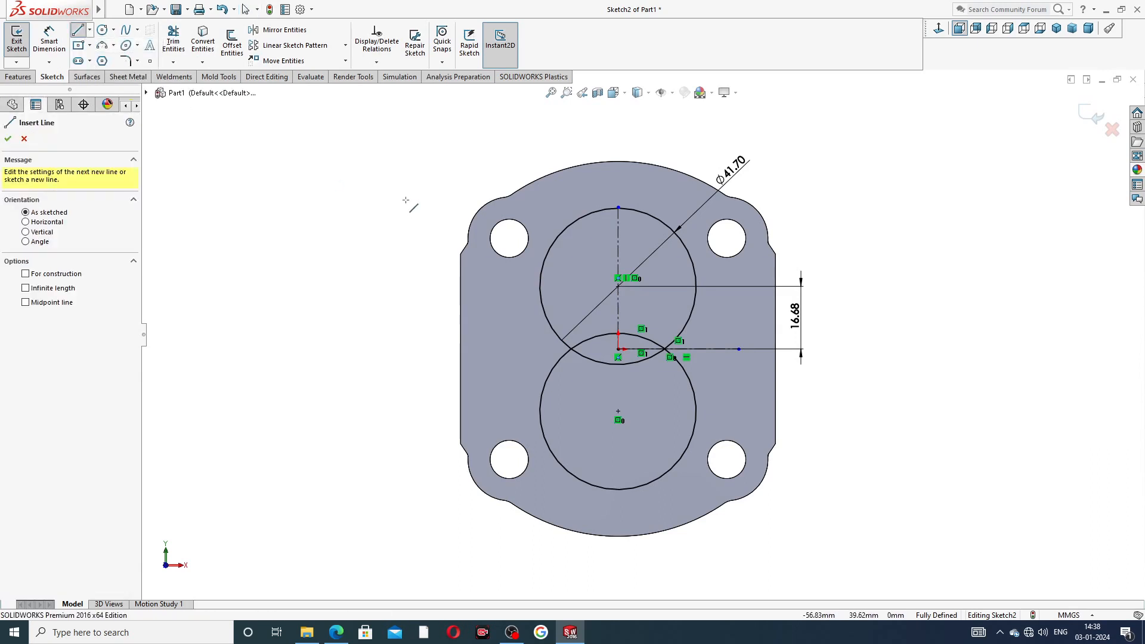
pyautogui.click(538, 287)
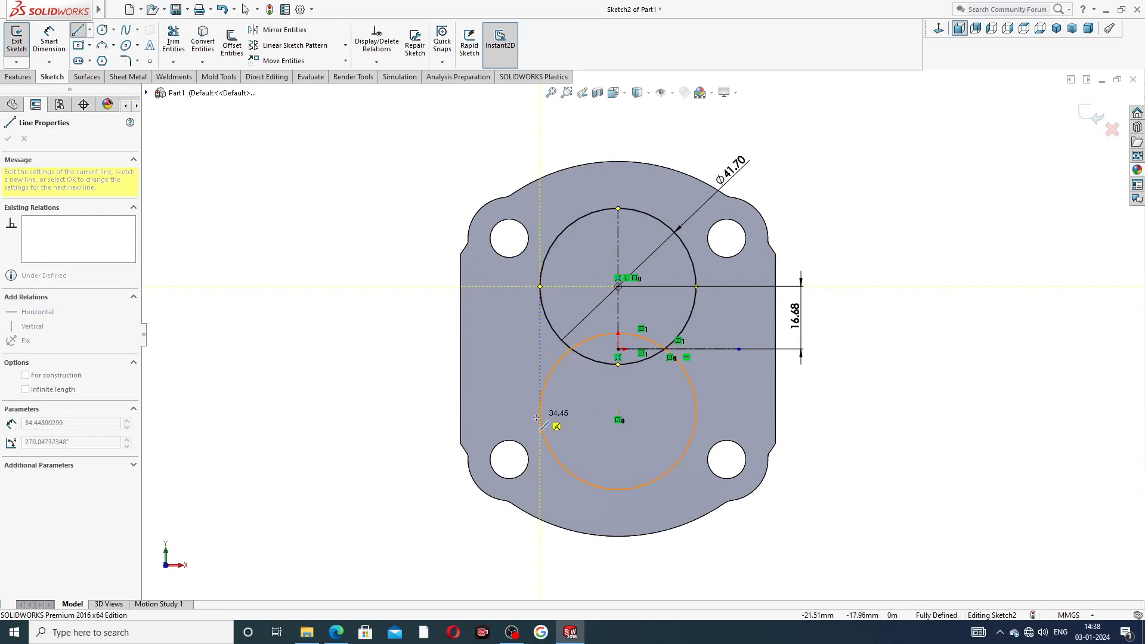
pyautogui.click(538, 411)
pyautogui.rightClick(500, 360)
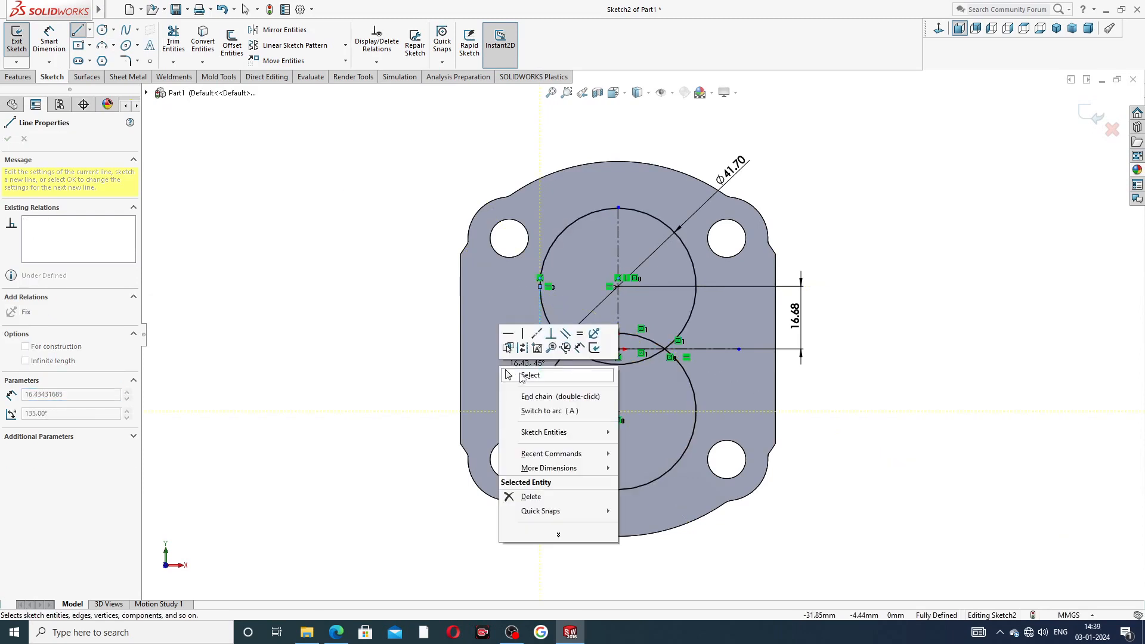
pyautogui.click(525, 376)
# - Draw a vertical line joining the rightmost points of the upper and lower circles
pyautogui.click(78, 30)
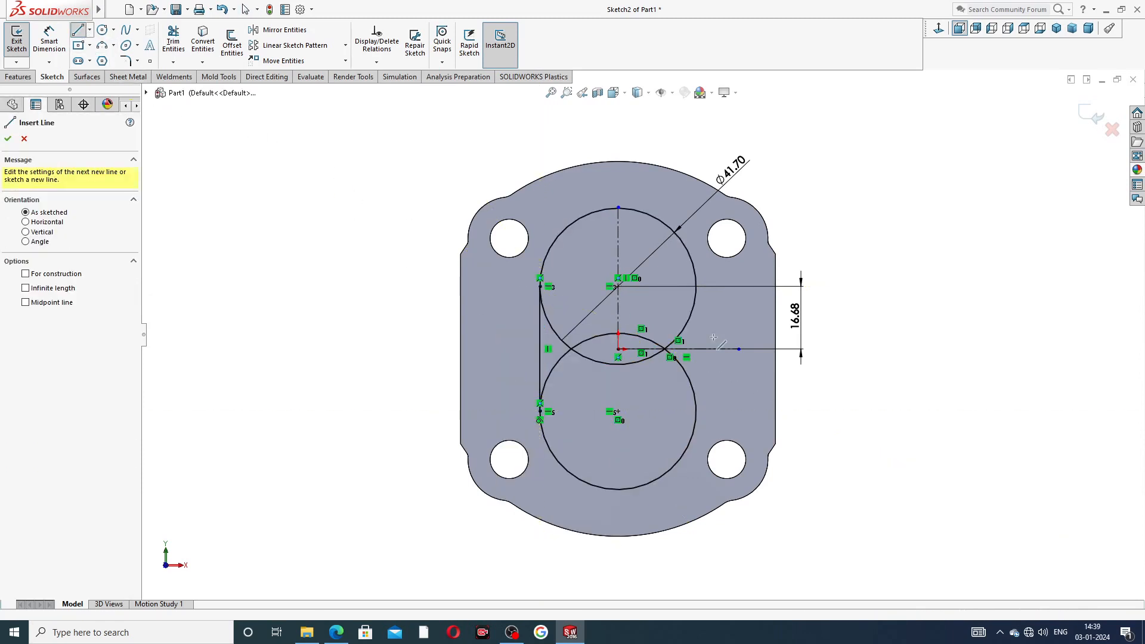
pyautogui.click(697, 287)
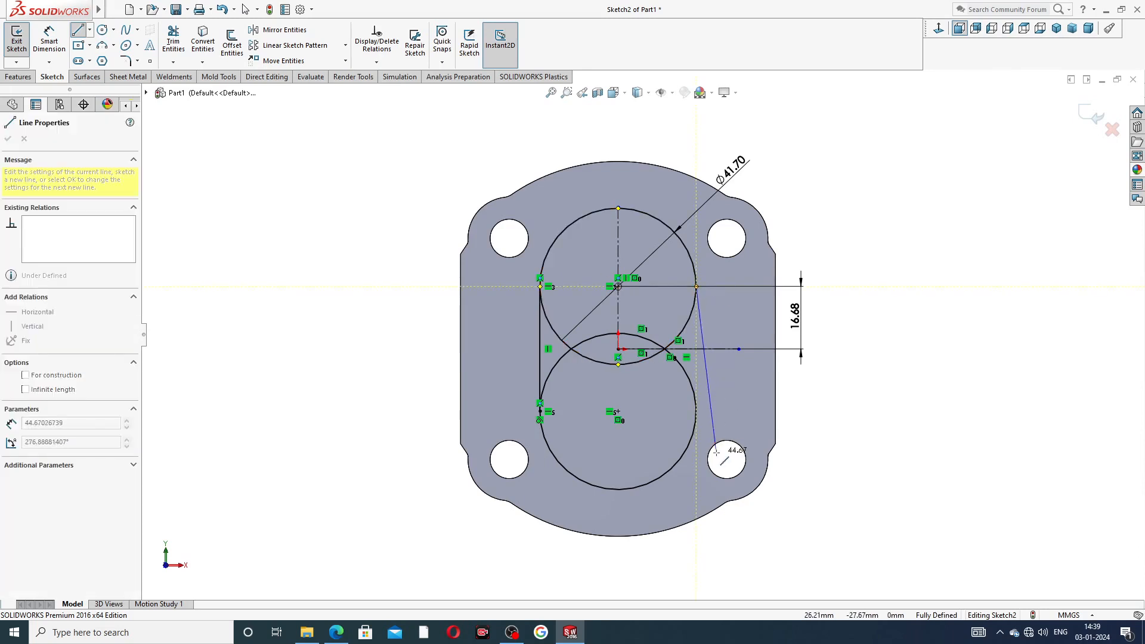
pyautogui.click(697, 412)
pyautogui.rightClick(879, 332)
pyautogui.click(895, 343)
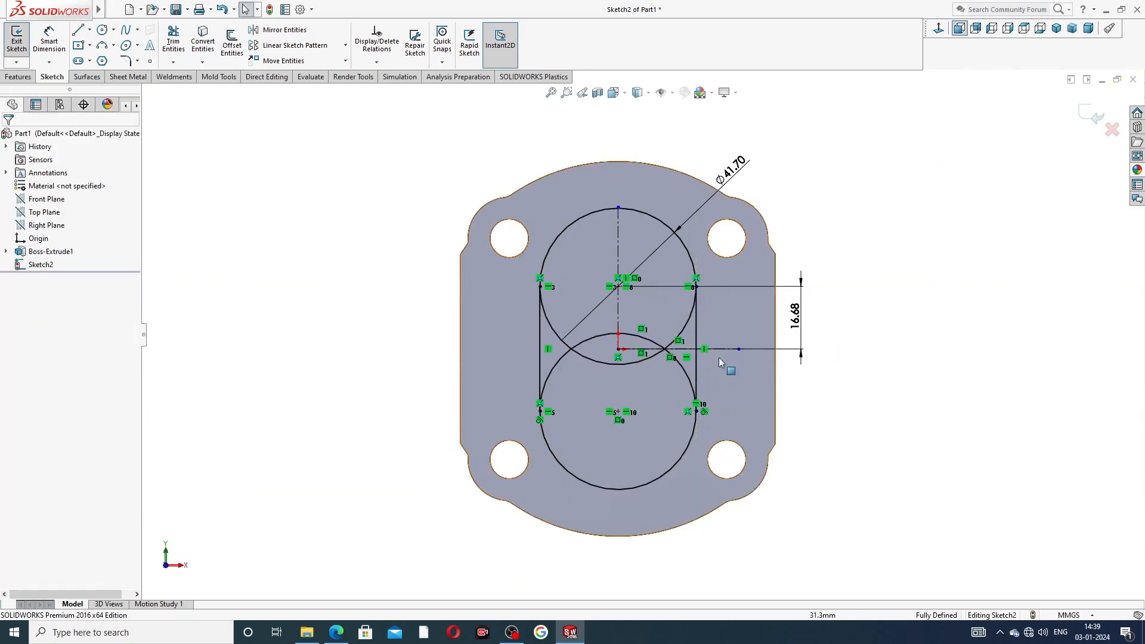
# - Power trim the inner arcs of both circles between the vertical lines, leaving a closed slot-shaped outline
pyautogui.scroll(-2, 680, 362)
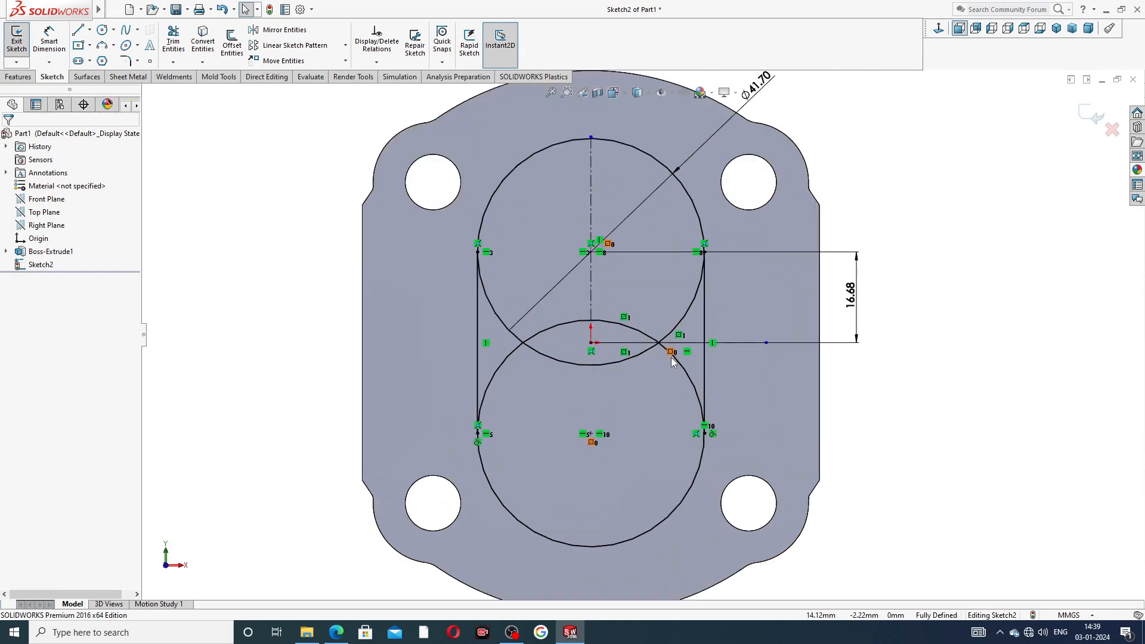
pyautogui.click(173, 42)
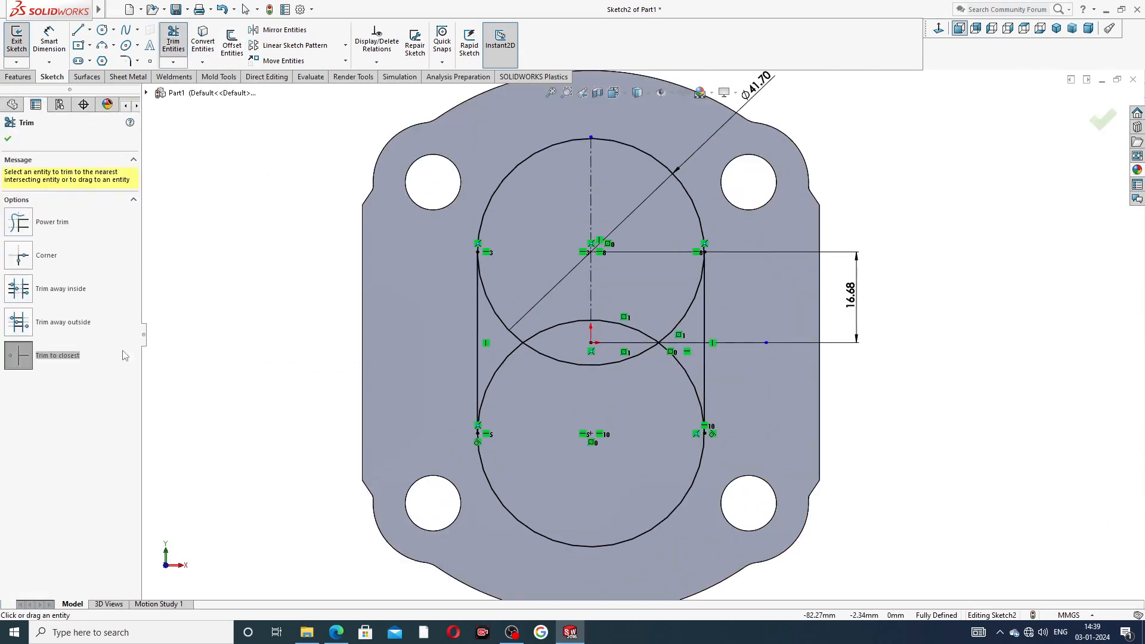
pyautogui.click(63, 225)
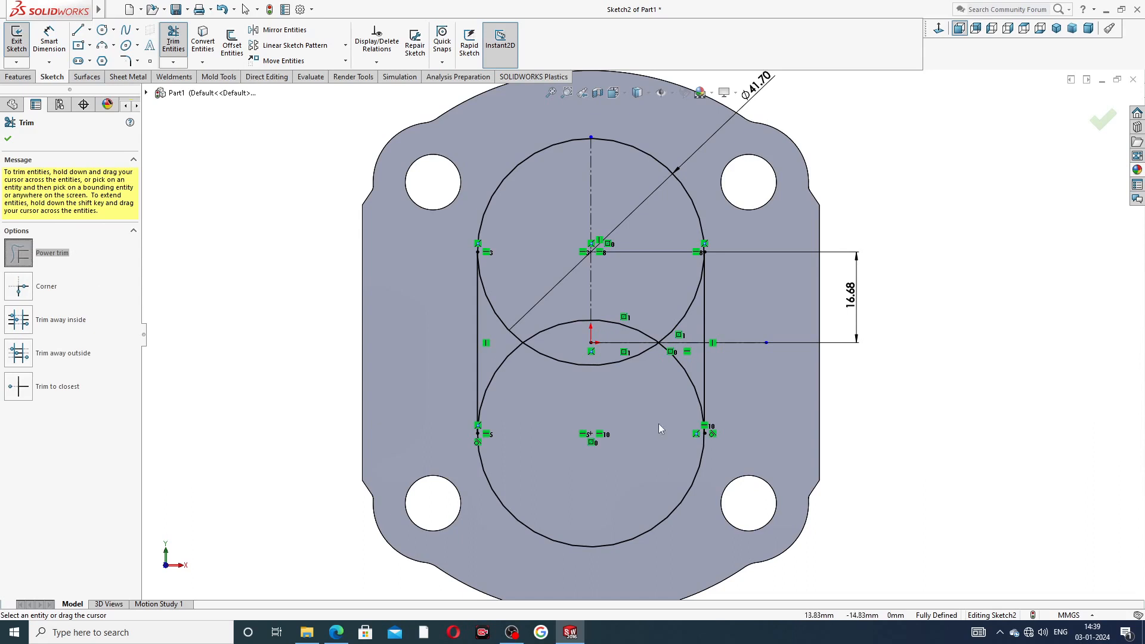
pyautogui.moveTo(506, 363)
pyautogui.mouseDown()
pyautogui.moveTo(507, 316)
pyautogui.moveTo(550, 383)
pyautogui.mouseUp()
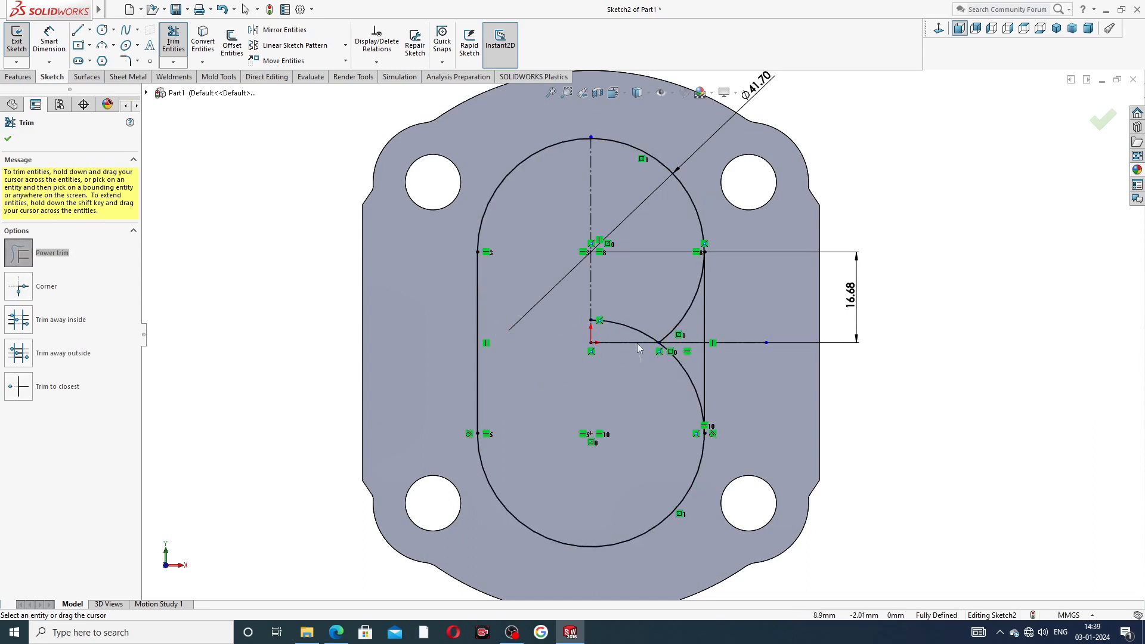
pyautogui.moveTo(638, 342)
pyautogui.mouseDown()
pyautogui.moveTo(700, 269)
pyautogui.moveTo(674, 365)
pyautogui.moveTo(706, 269)
pyautogui.mouseUp()
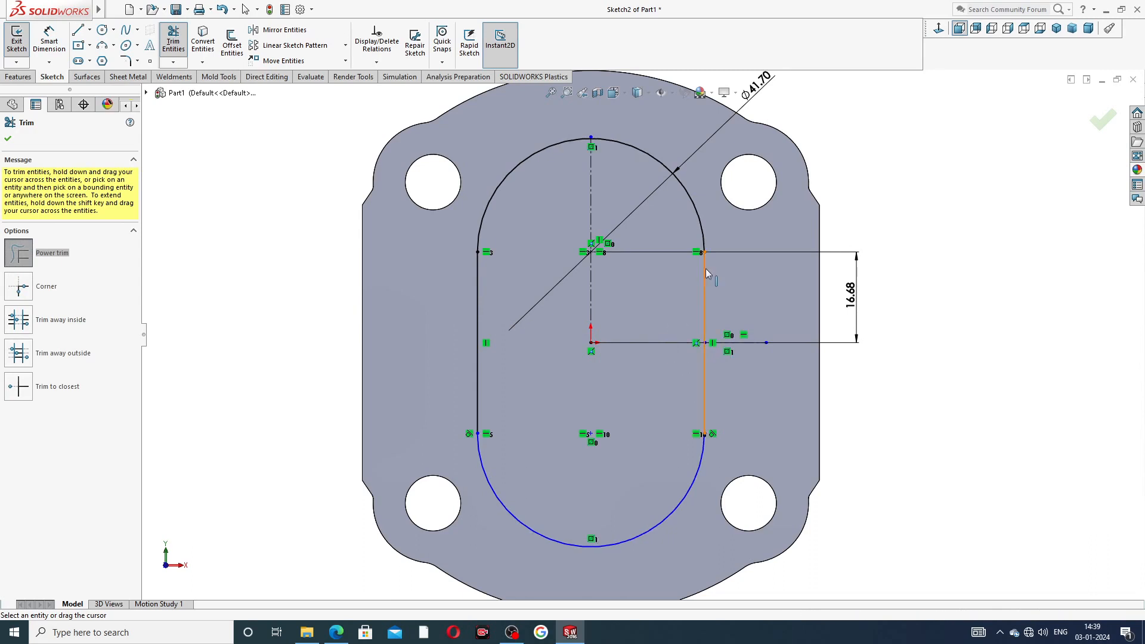
pyautogui.scroll(-6, 704, 438)
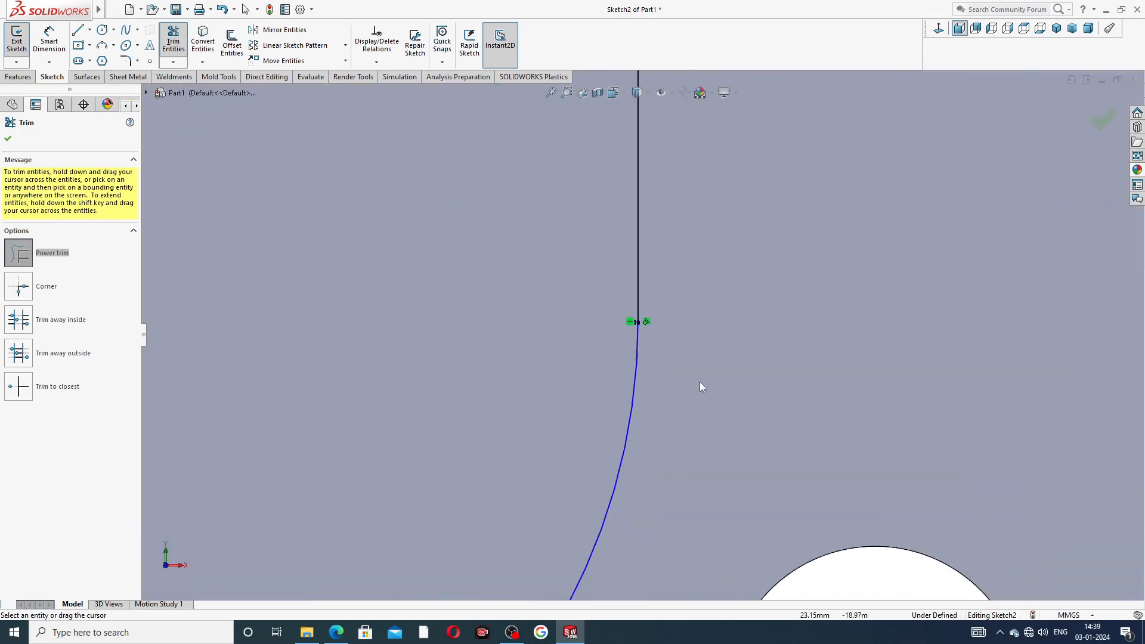
pyautogui.scroll(5, 606, 322)
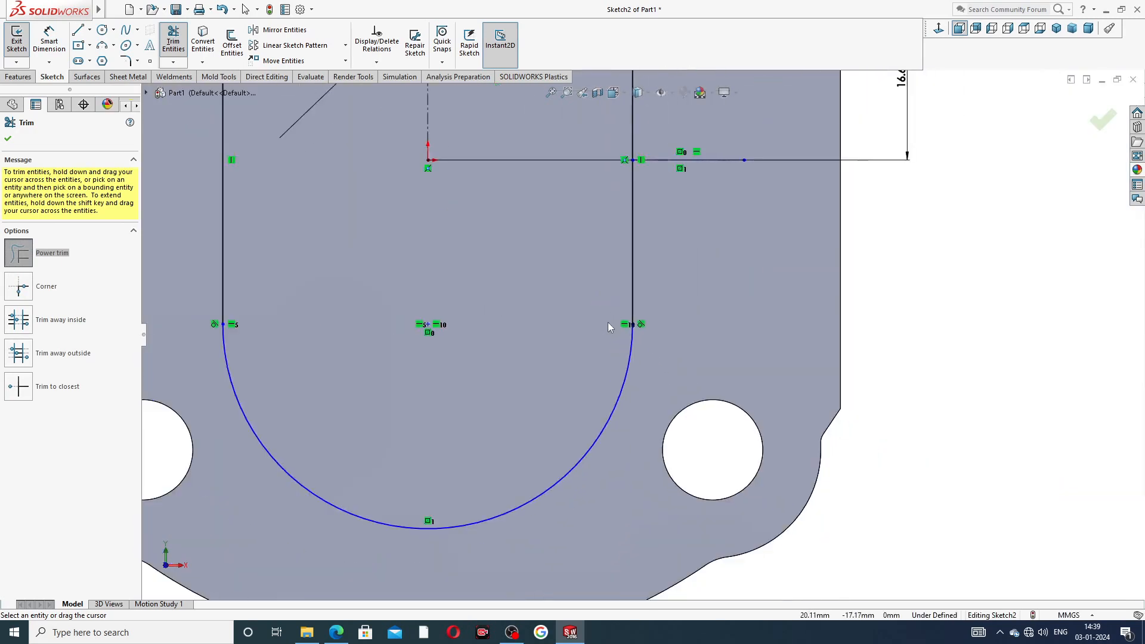
pyautogui.scroll(3, 608, 322)
pyautogui.scroll(3, 579, 267)
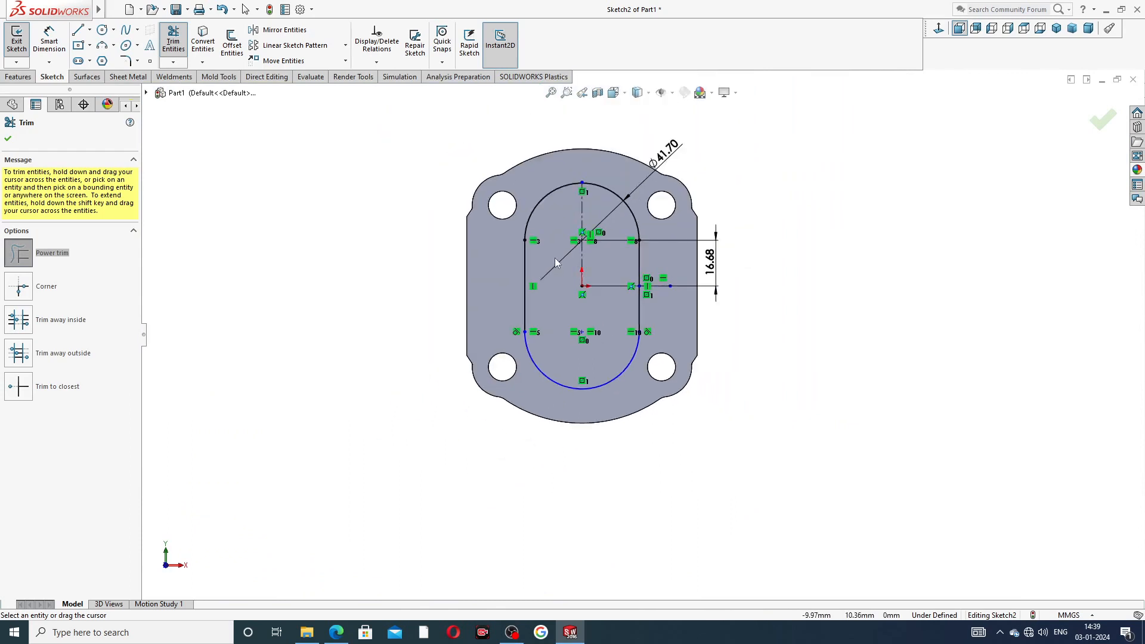
pyautogui.click(8, 138)
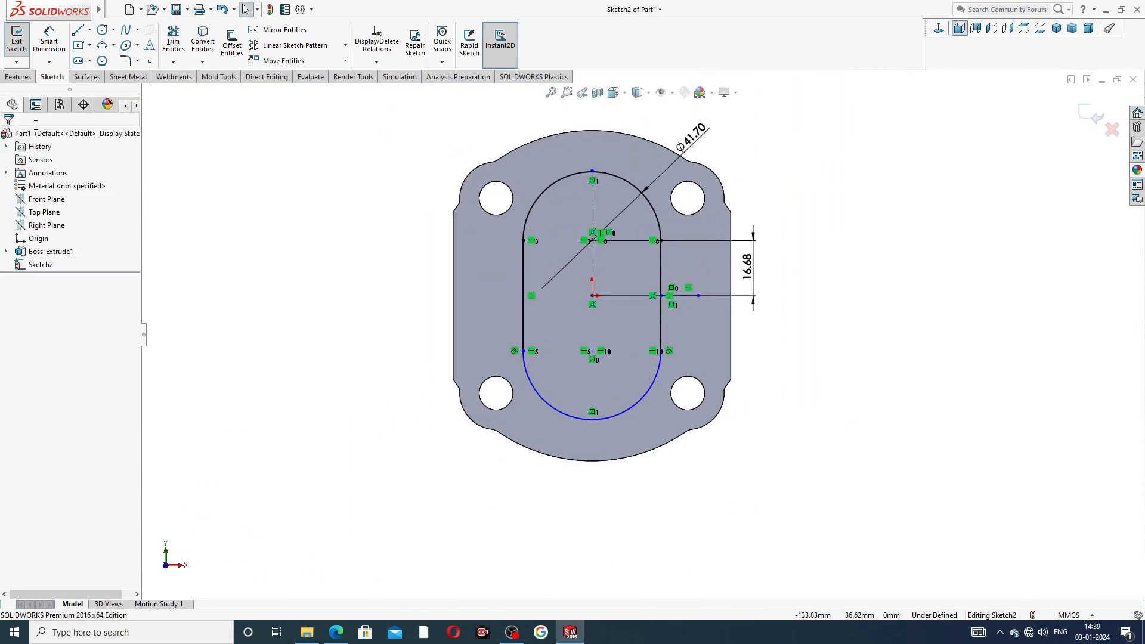
# - Extrude the slot-shaped outline as a 2.5 mm blind boss merged with the plate, checking the depth against the drawing
pyautogui.click(22, 77)
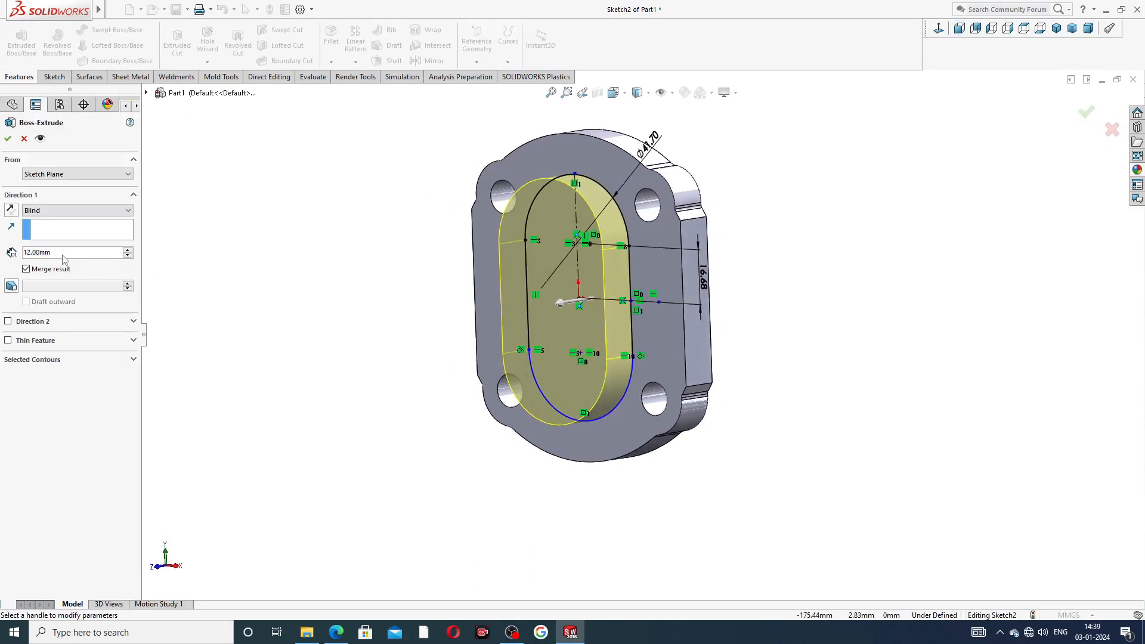
pyautogui.write('2.5')
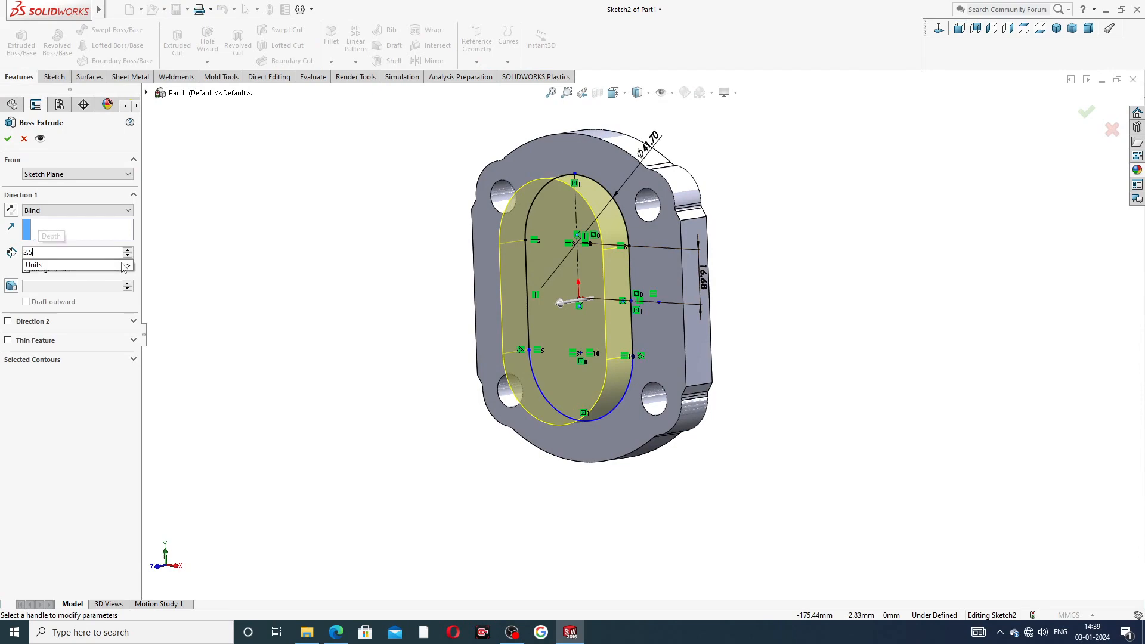
pyautogui.press('Return')
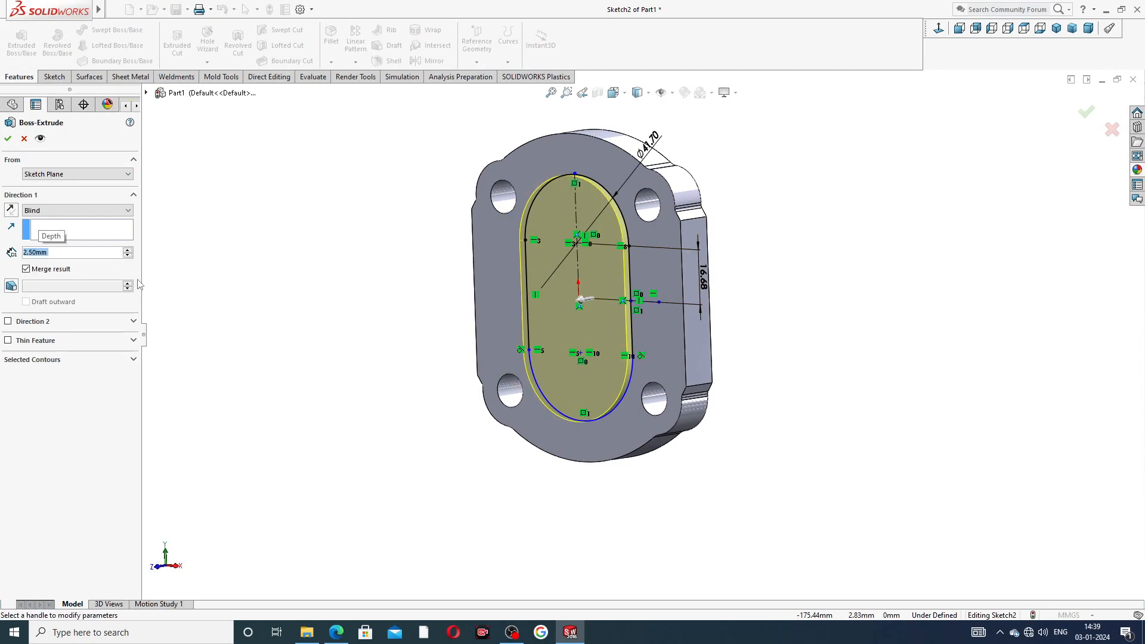
pyautogui.click(336, 632)
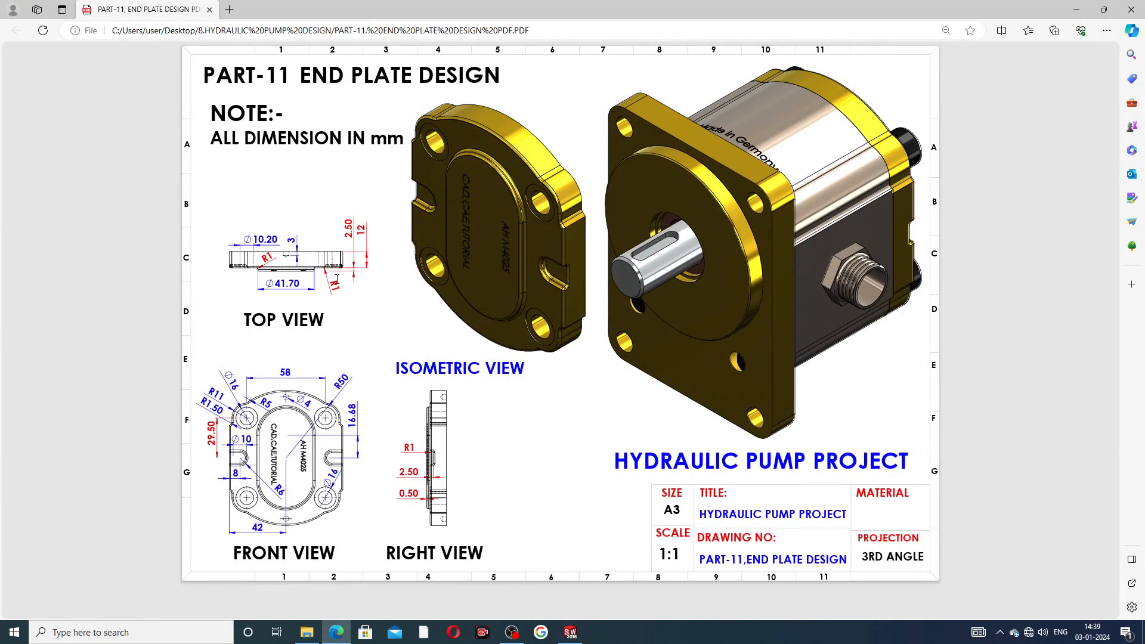
pyautogui.click(570, 632)
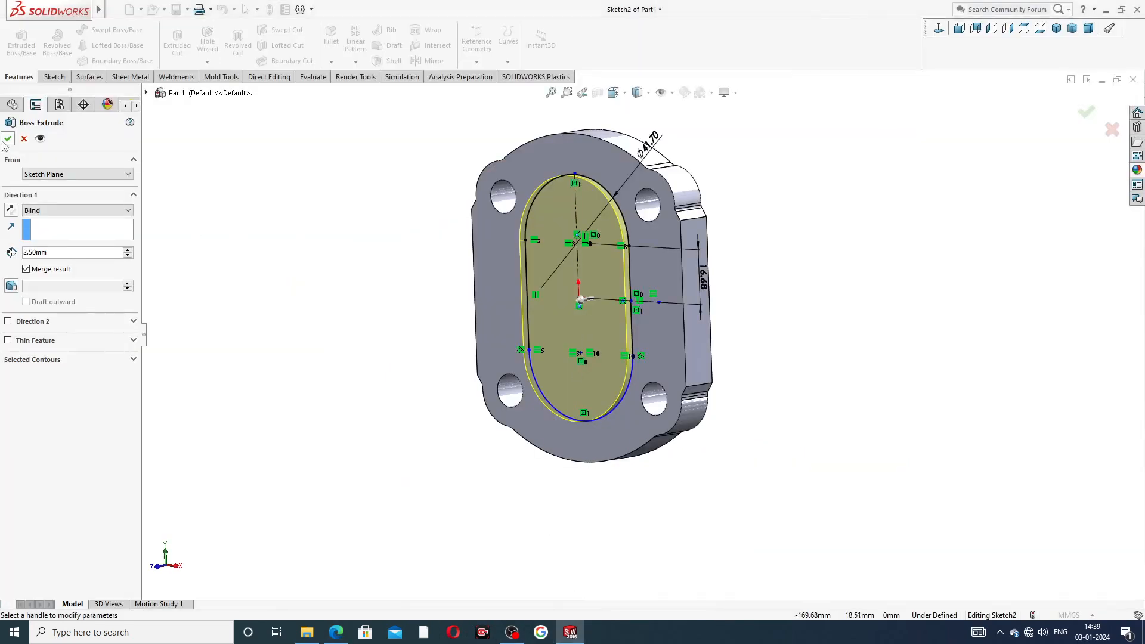
pyautogui.click(7, 139)
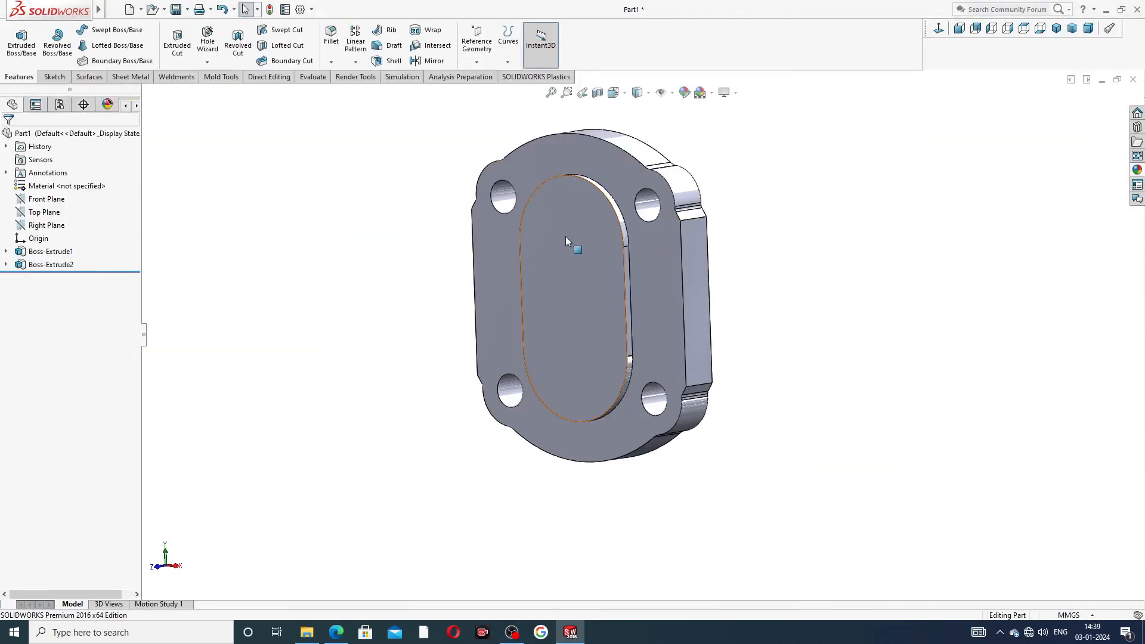
pyautogui.moveTo(566, 241); pyautogui.dragTo(674, 263, button='middle')
pyautogui.click(674, 262)
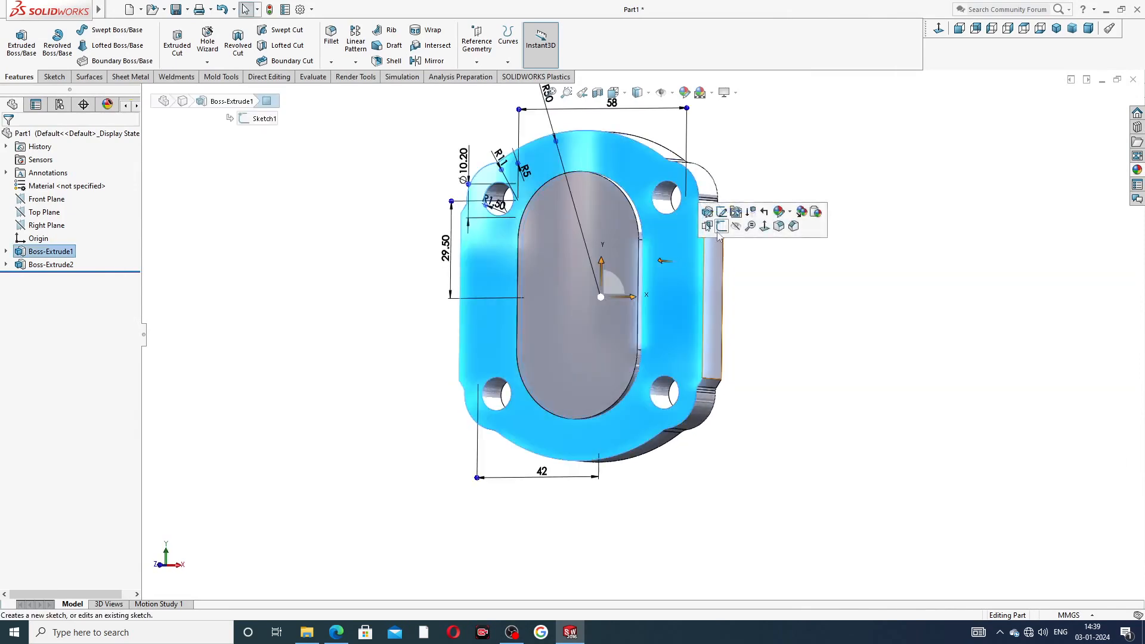
pyautogui.click(935, 35)
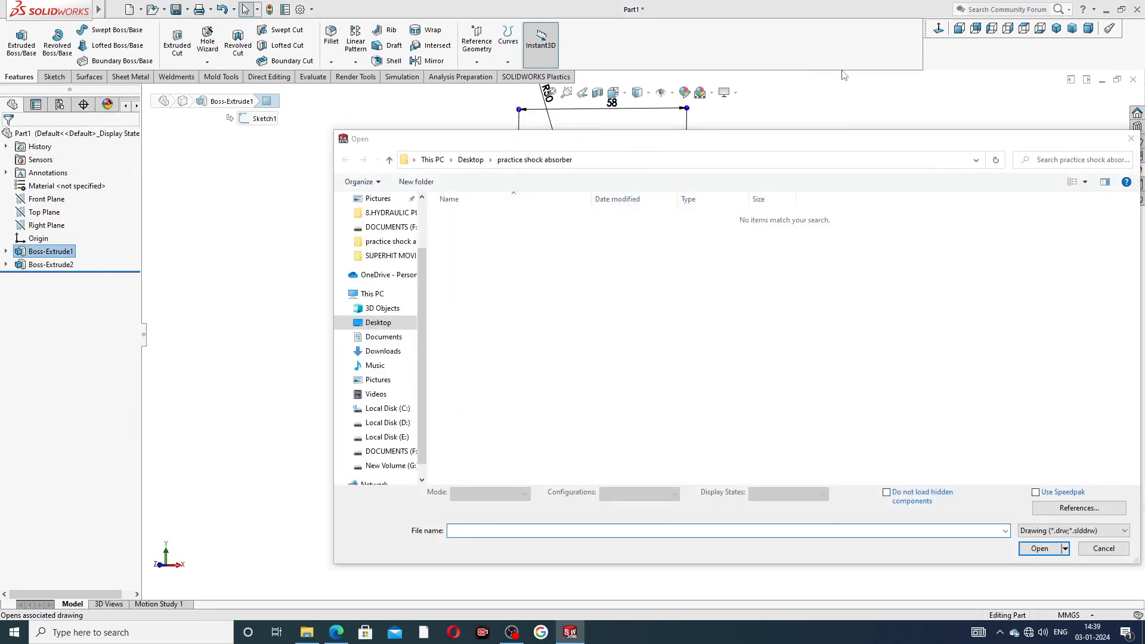
pyautogui.click(1137, 140)
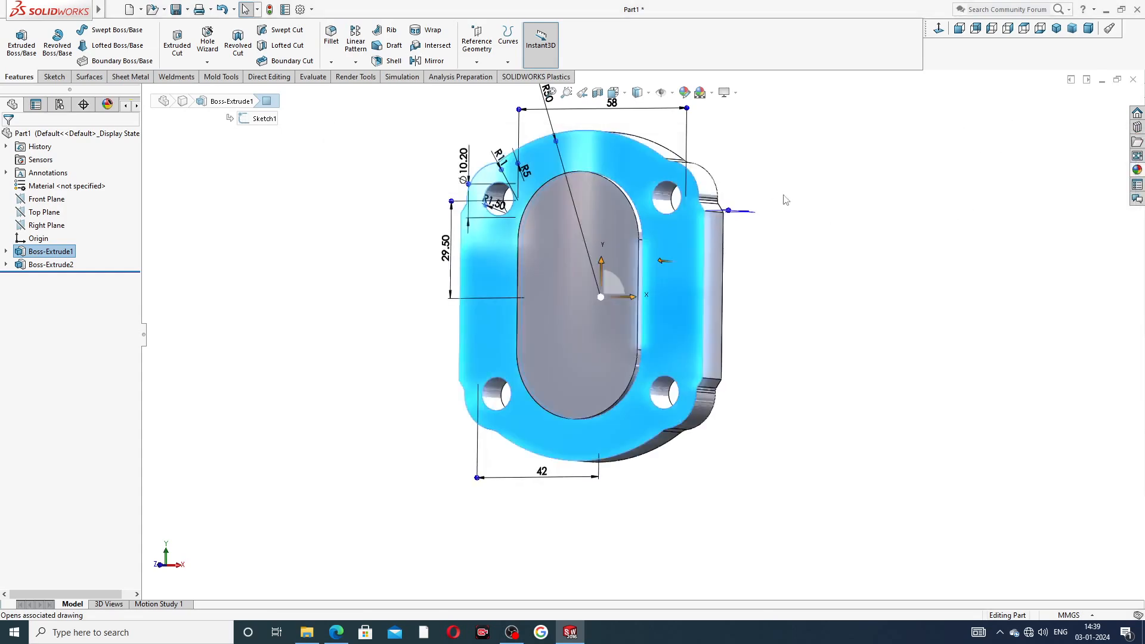
pyautogui.press('Escape')
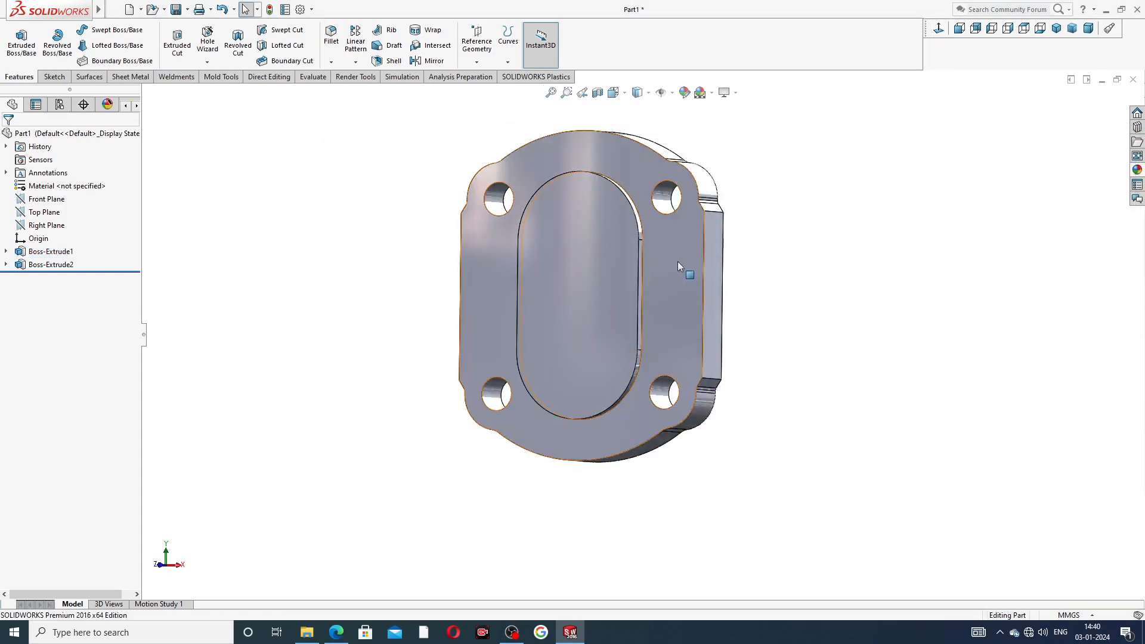
# - Start a sketch on the plate's front face and draw a horizontal construction centerline from the left edge's midpoint to the right edge's midpoint
pyautogui.click(678, 261)
pyautogui.click(726, 226)
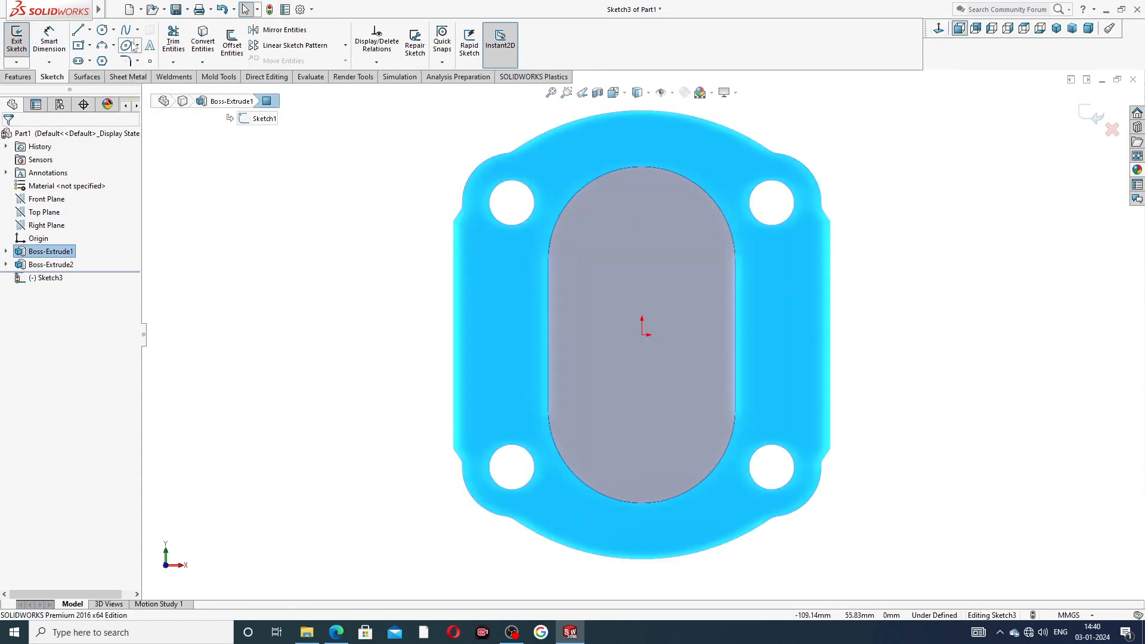
pyautogui.click(90, 30)
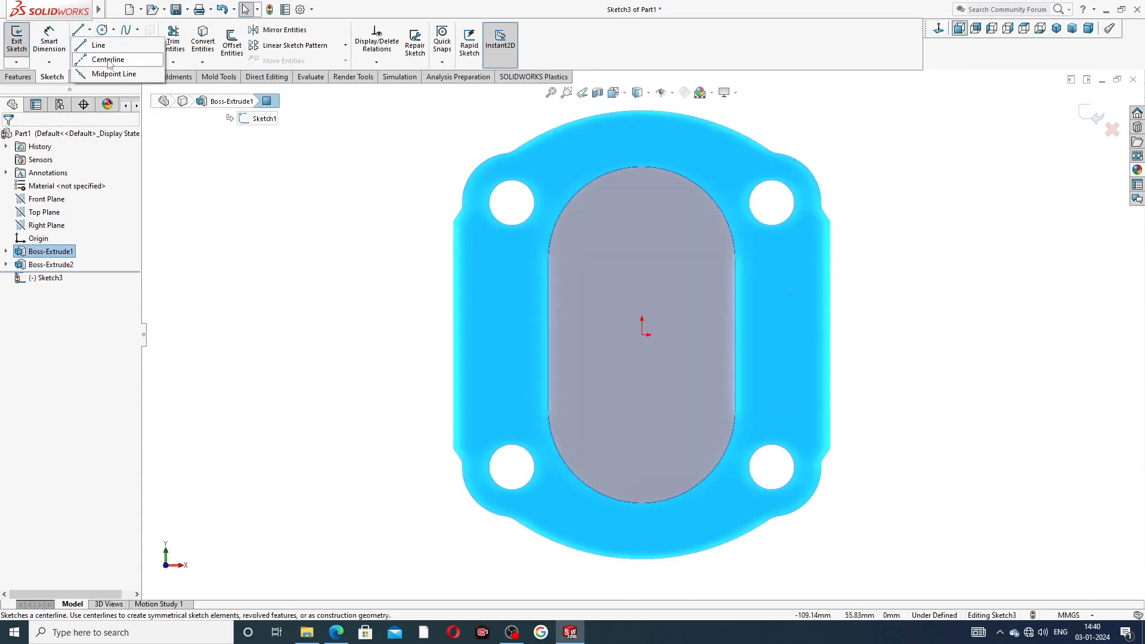
pyautogui.click(108, 57)
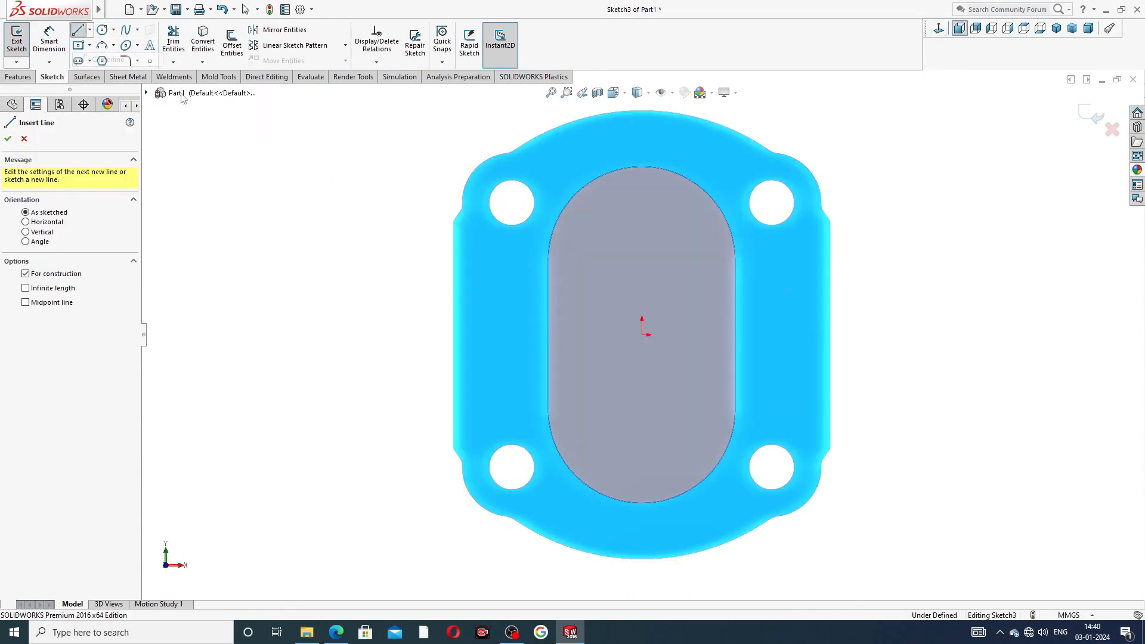
pyautogui.click(453, 336)
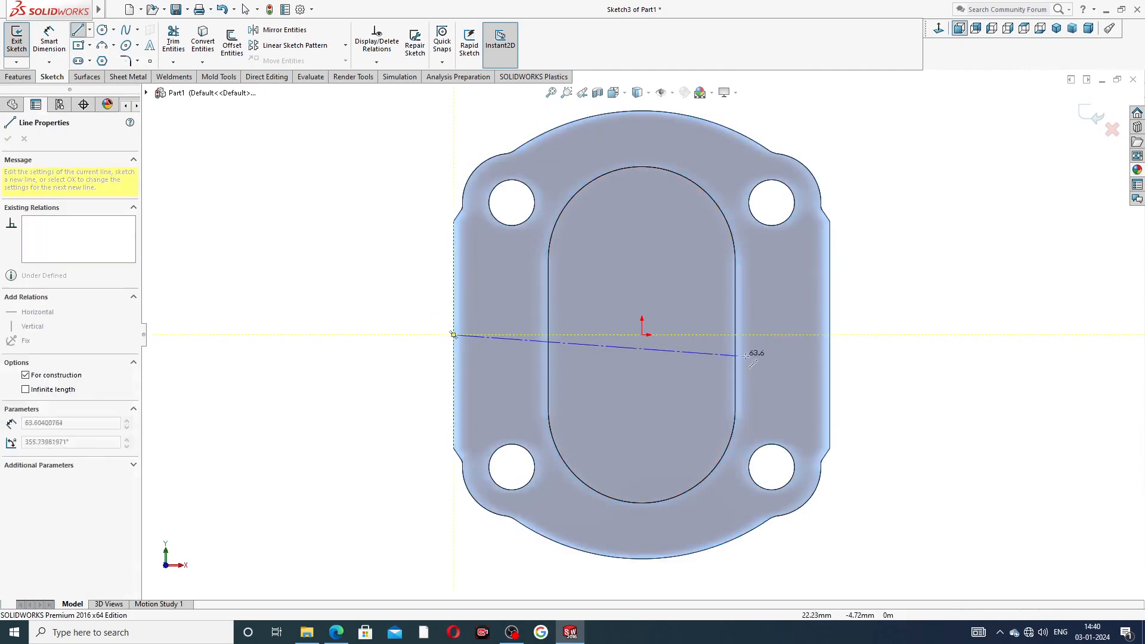
pyautogui.click(832, 335)
pyautogui.rightClick(882, 252)
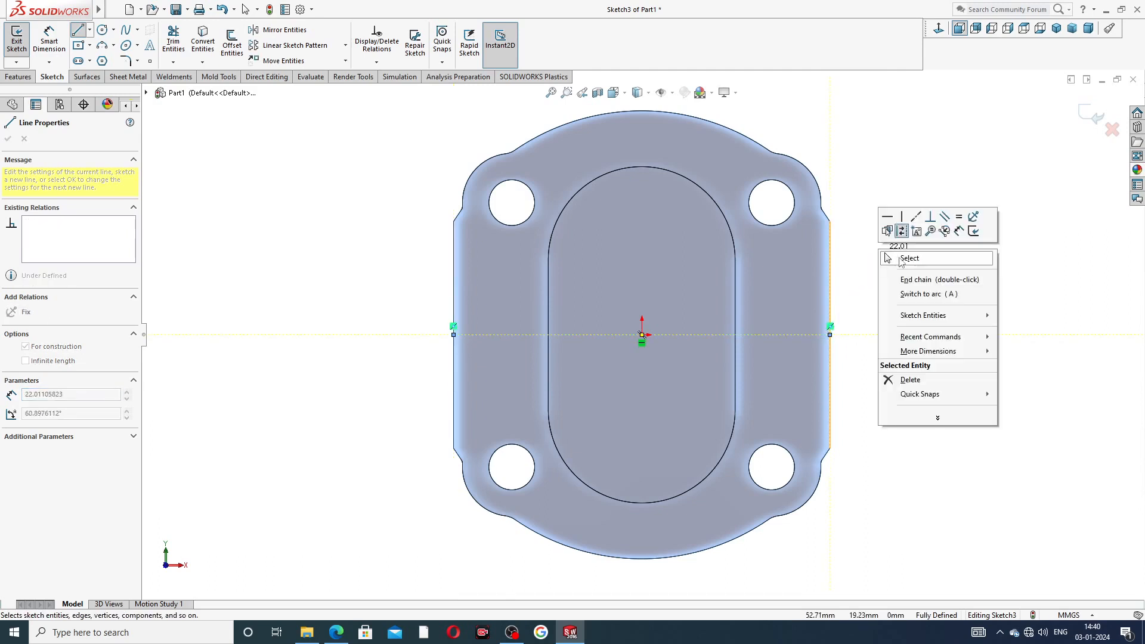
pyautogui.click(909, 259)
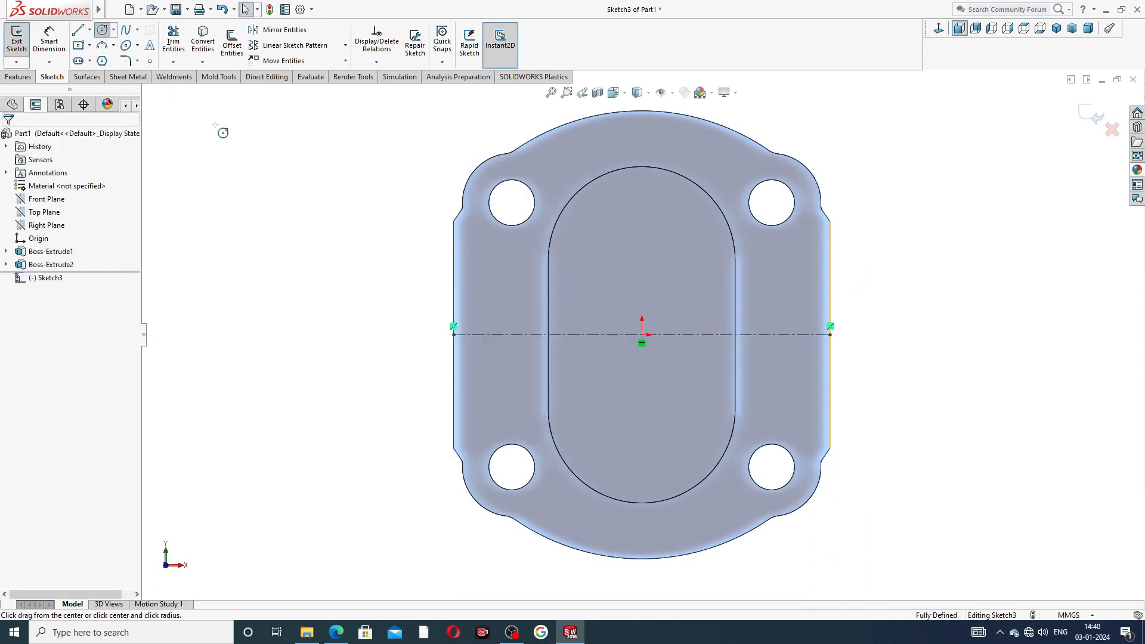
# - Sketch a circle about 8 mm in diameter, centred on the centerline near the plate's left edge
pyautogui.click(102, 29)
pyautogui.click(486, 335)
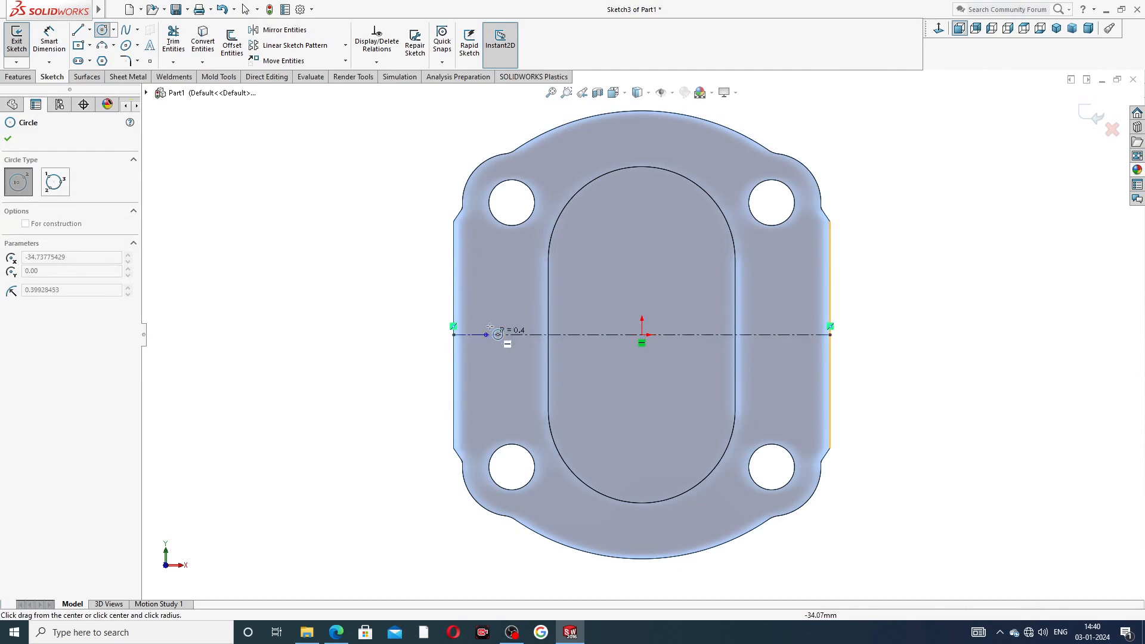
pyautogui.click(504, 338)
pyautogui.rightClick(421, 288)
pyautogui.click(436, 291)
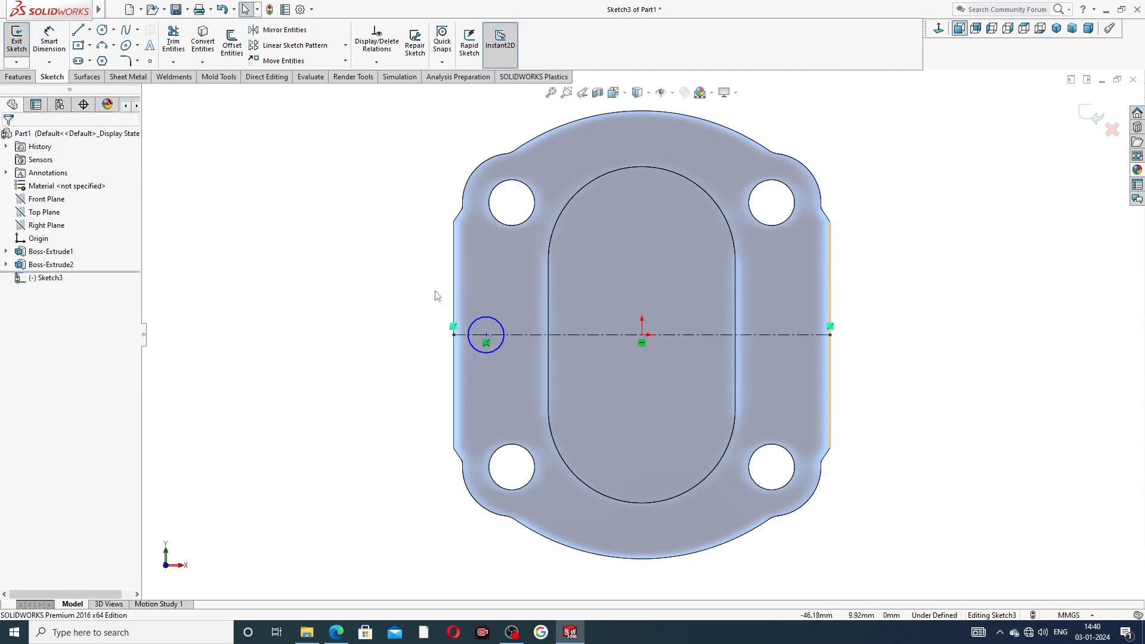
# - Dimension the circle near the plate's left edge with a diameter of 10 mm
pyautogui.click(59, 46)
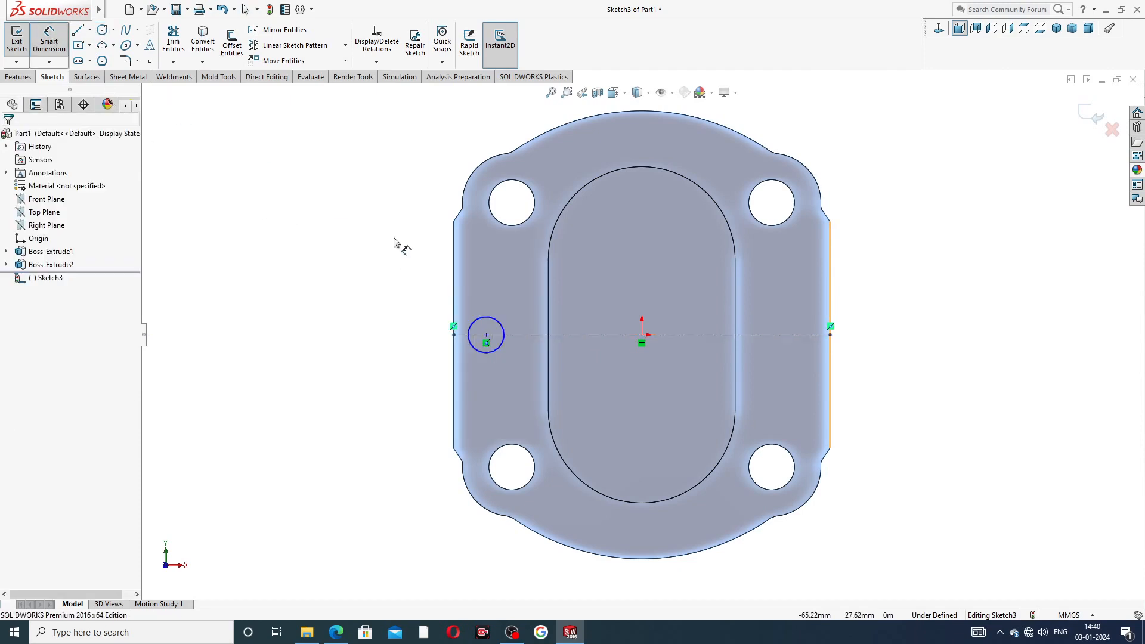
pyautogui.click(479, 320)
pyautogui.click(514, 306)
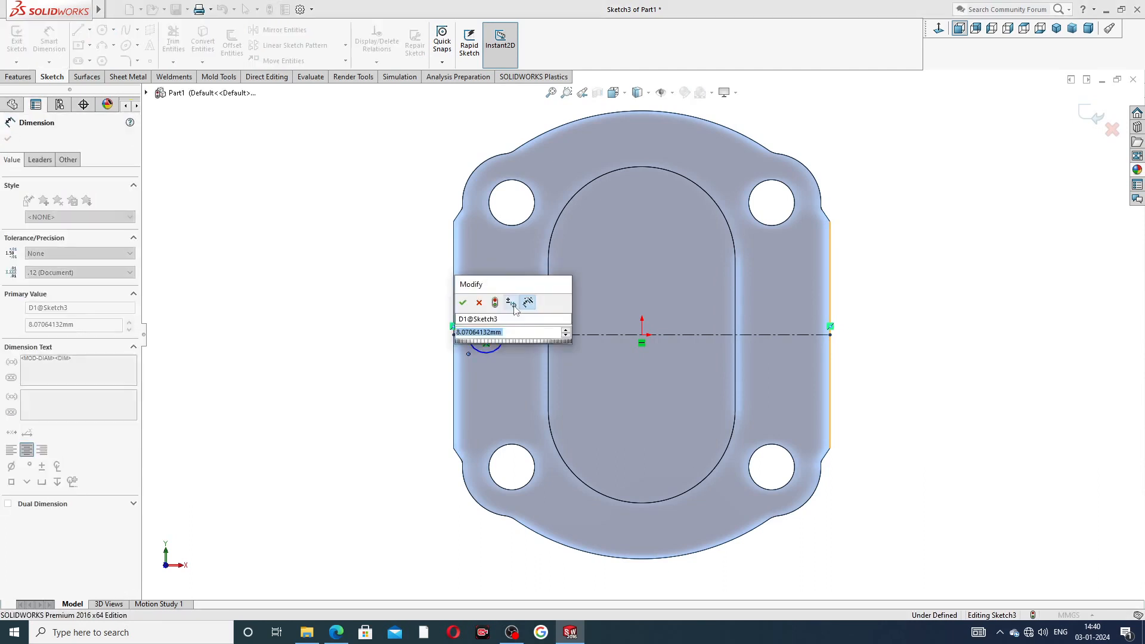
pyautogui.write('10')
pyautogui.press('Return')
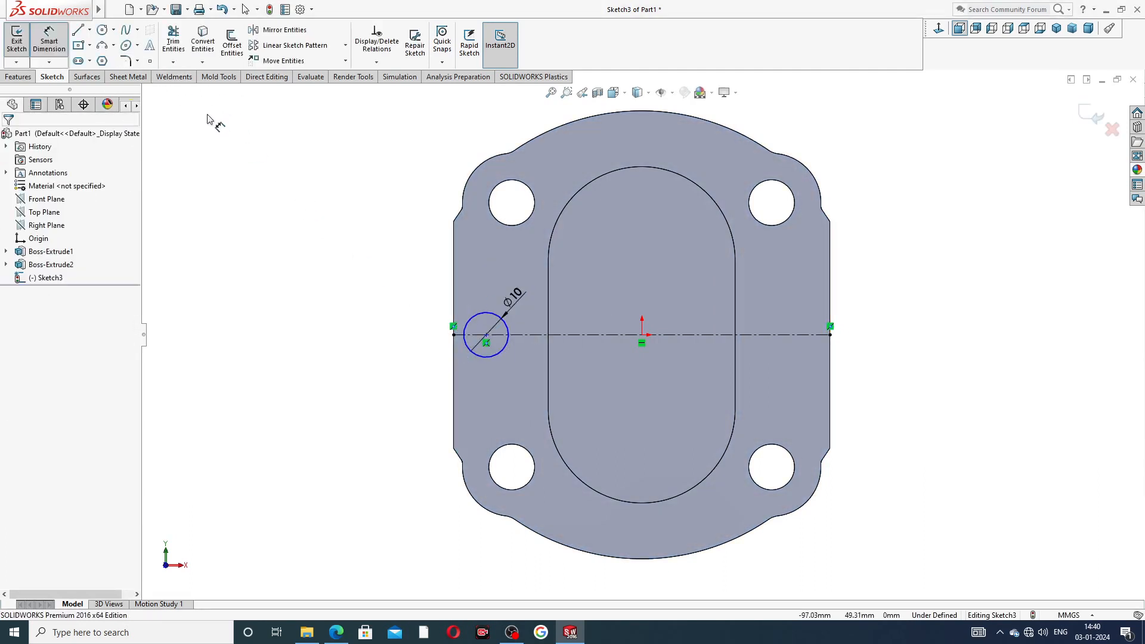
pyautogui.rightClick(258, 172)
pyautogui.click(276, 176)
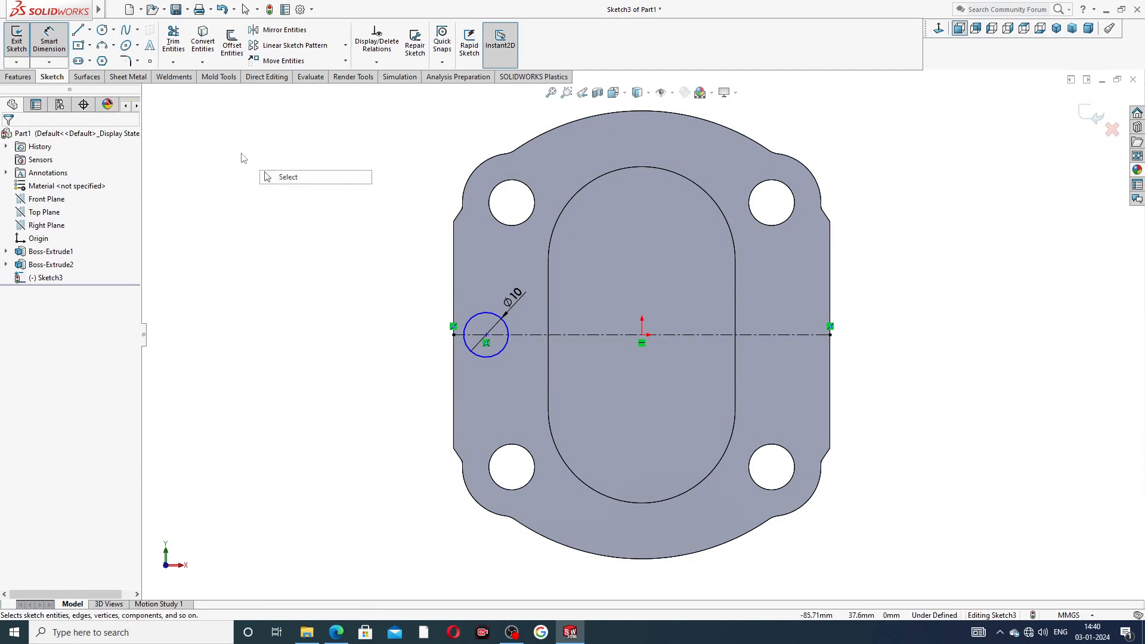
# - Draw three connected lines from the circle's top point about 18 mm left past the plate edge, 10 mm down, and back to its bottom point
pyautogui.click(78, 30)
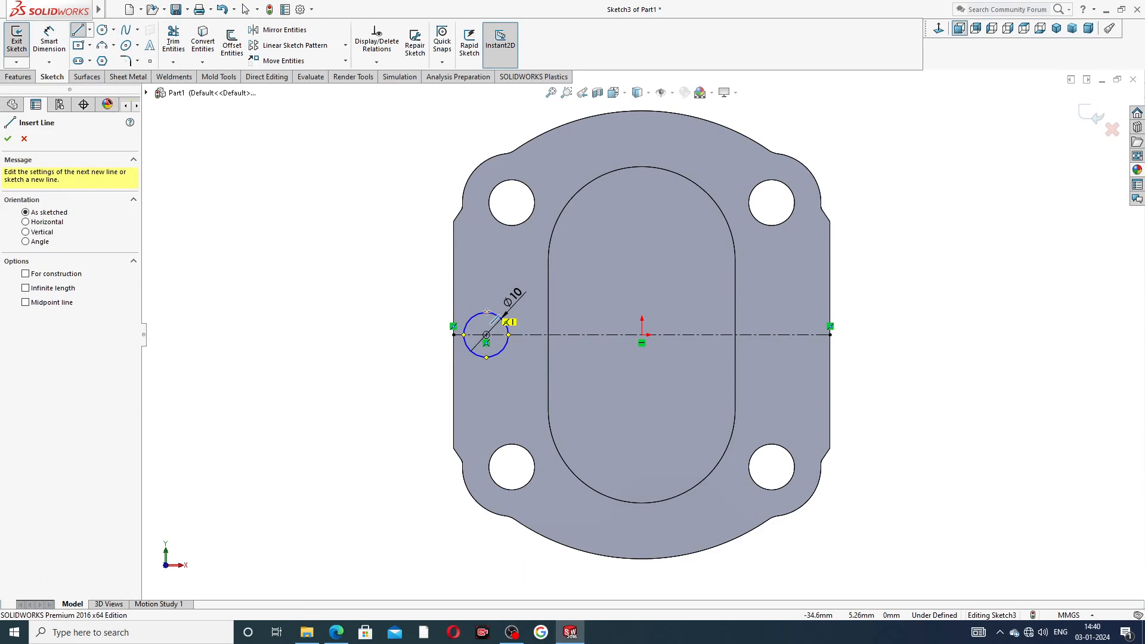
pyautogui.click(487, 311)
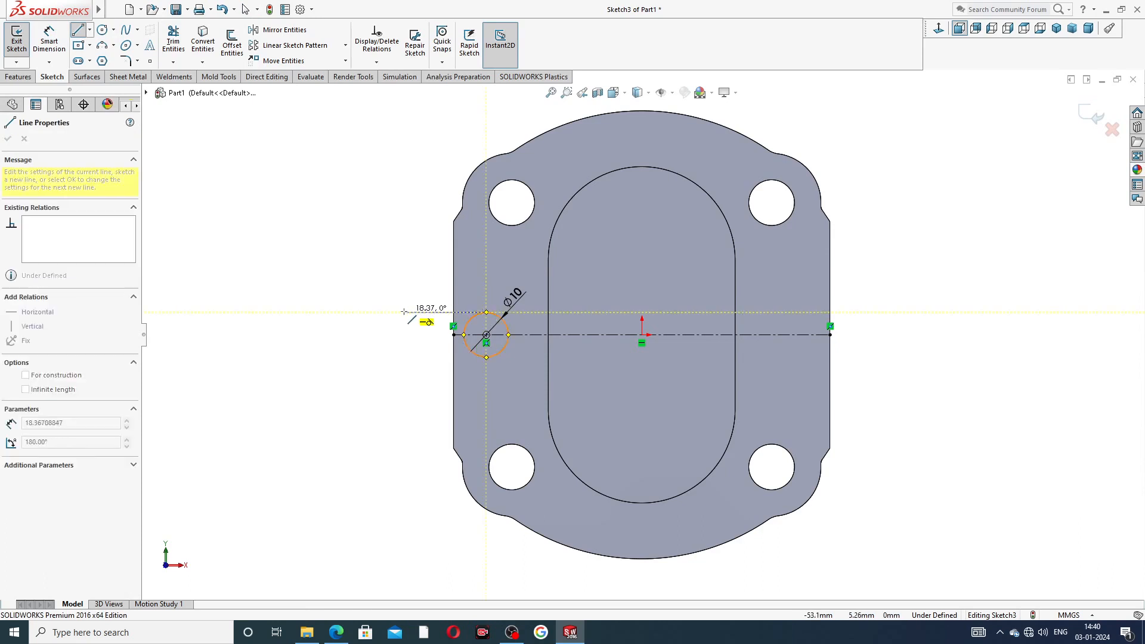
pyautogui.click(405, 311)
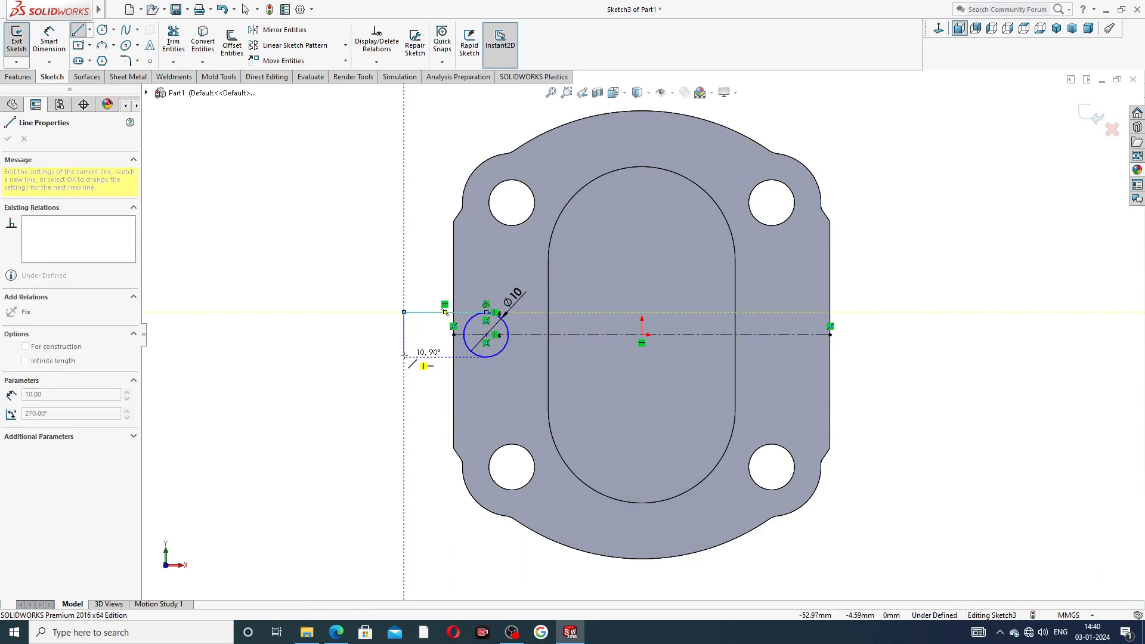
pyautogui.click(405, 357)
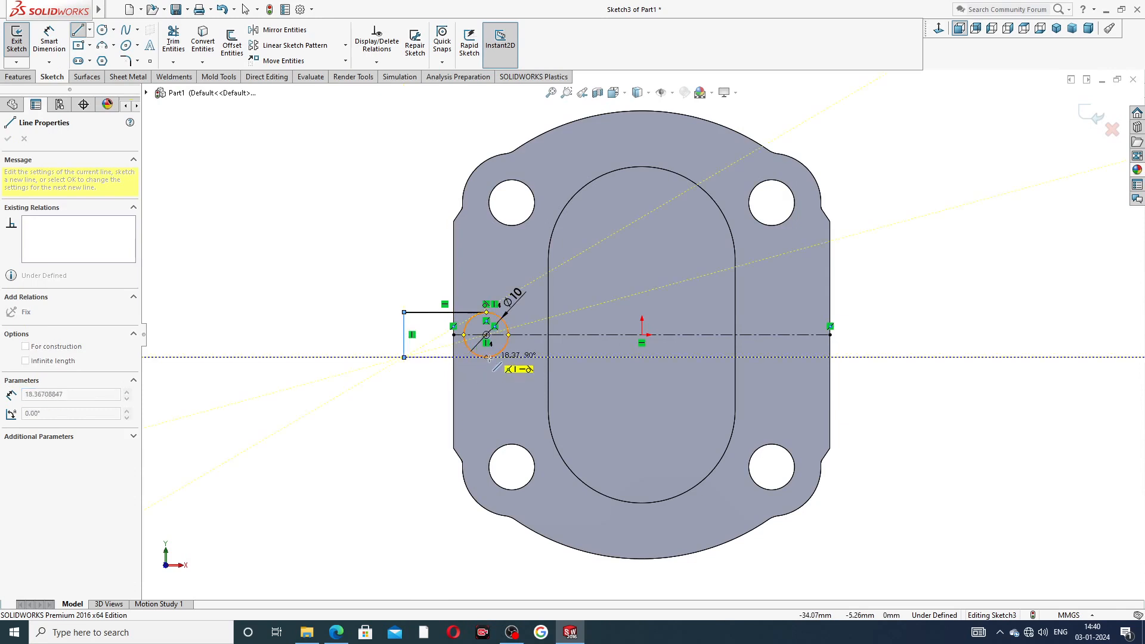
pyautogui.rightClick(368, 302)
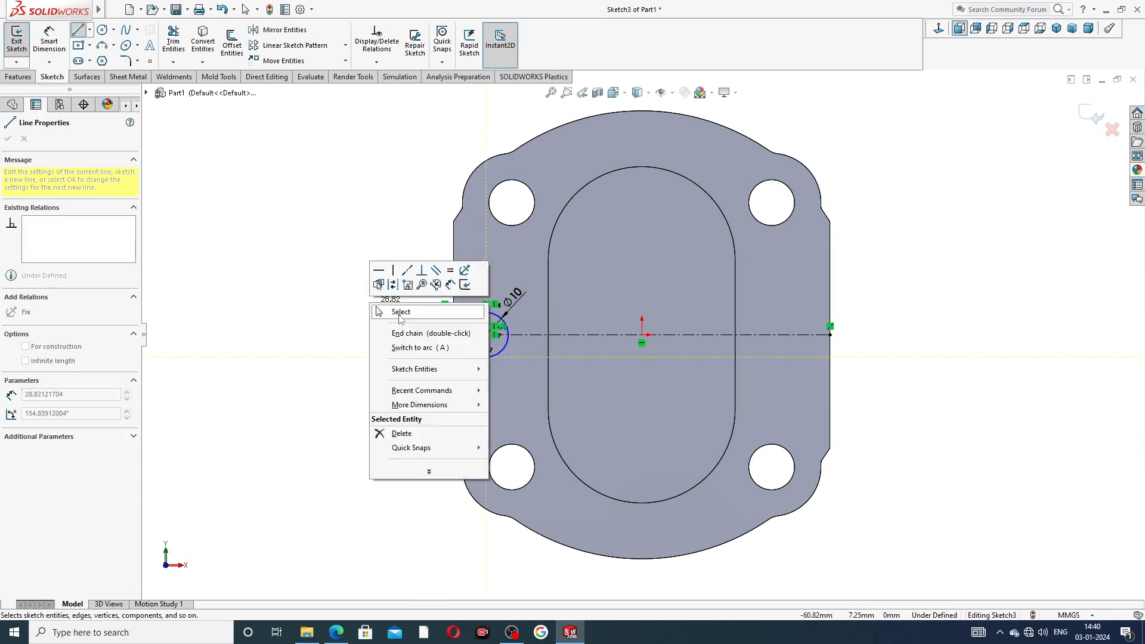
pyautogui.click(413, 312)
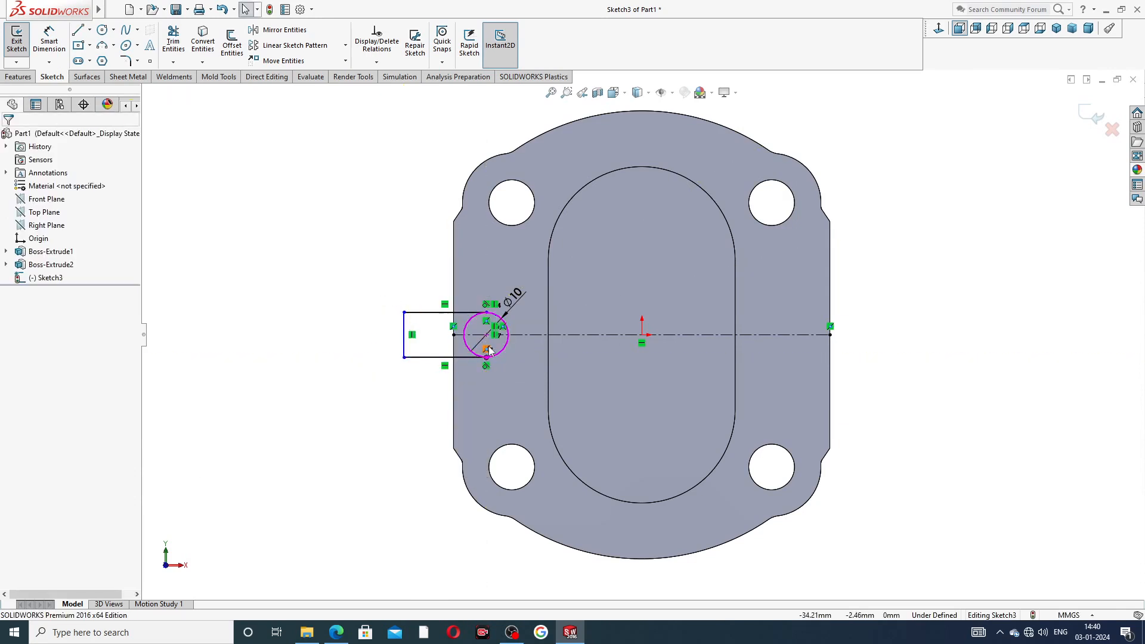
# - Switch to the end plate PDF drawing in the browser, examine the side slot's dimensions in the front view, and return to SOLIDWORKS
pyautogui.scroll(-2, 451, 350)
pyautogui.moveTo(383, 320); pyautogui.dragTo(411, 322)
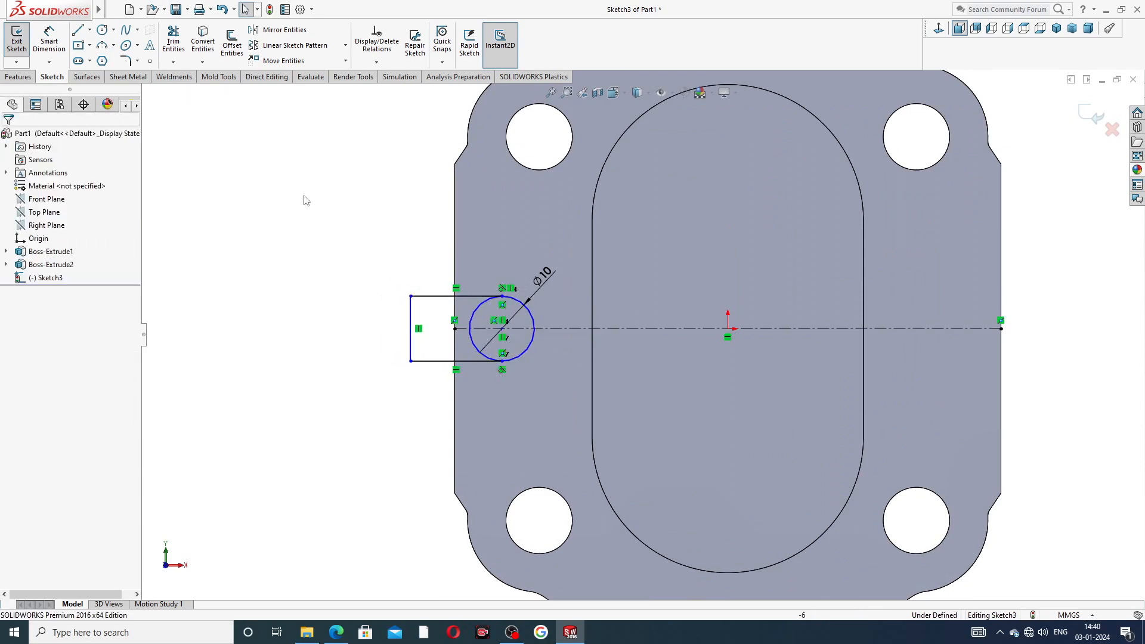
pyautogui.click(335, 632)
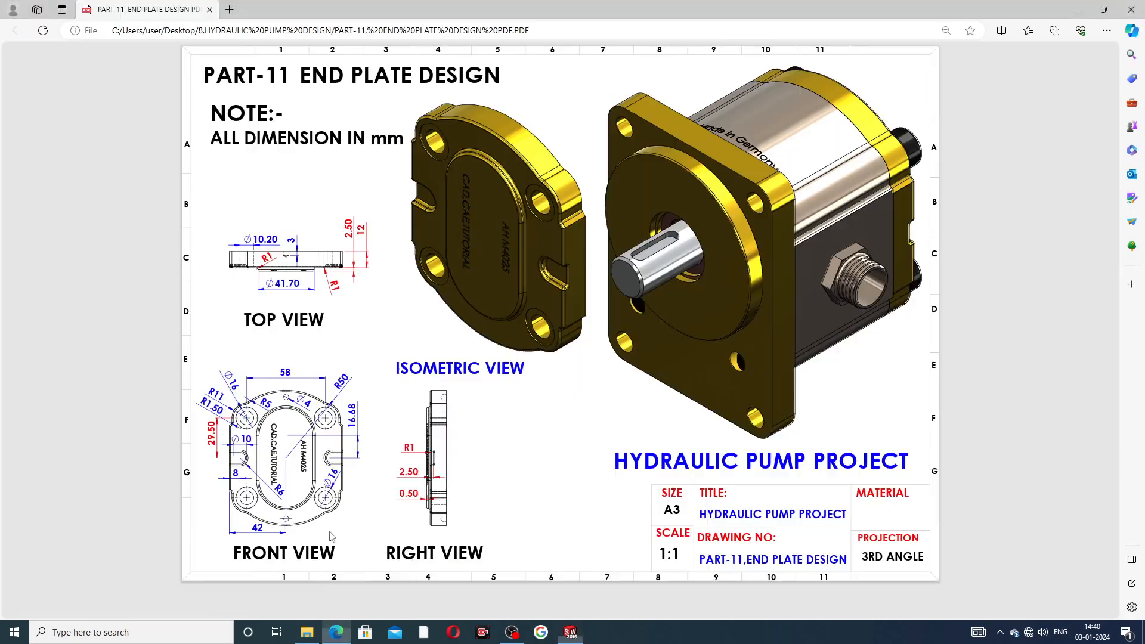
pyautogui.rightClick(336, 632)
pyautogui.click(533, 448)
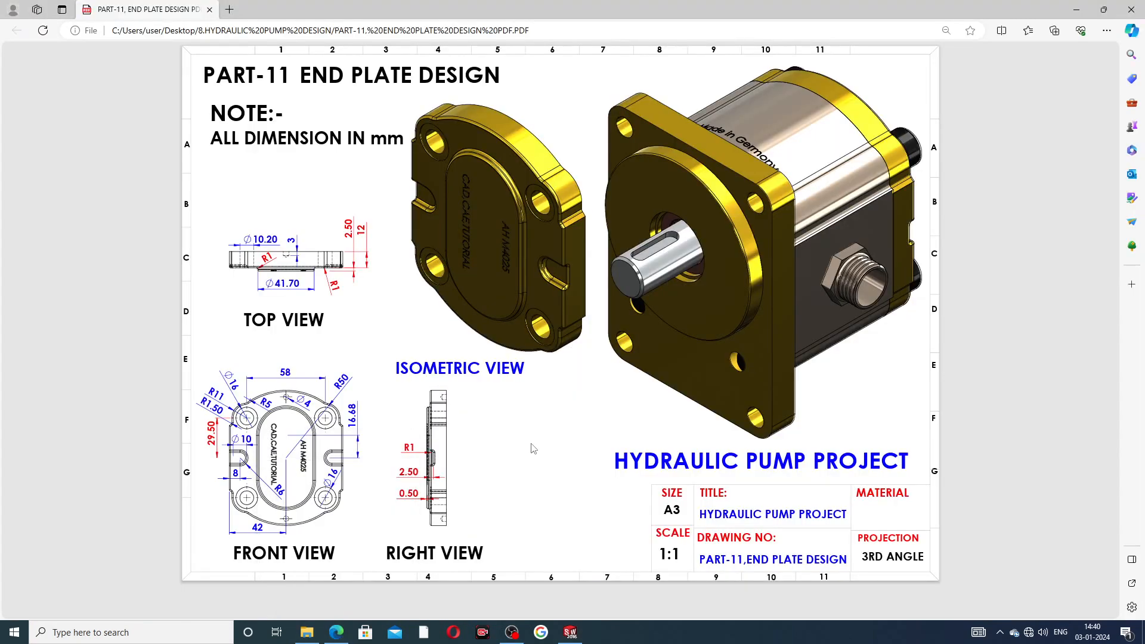
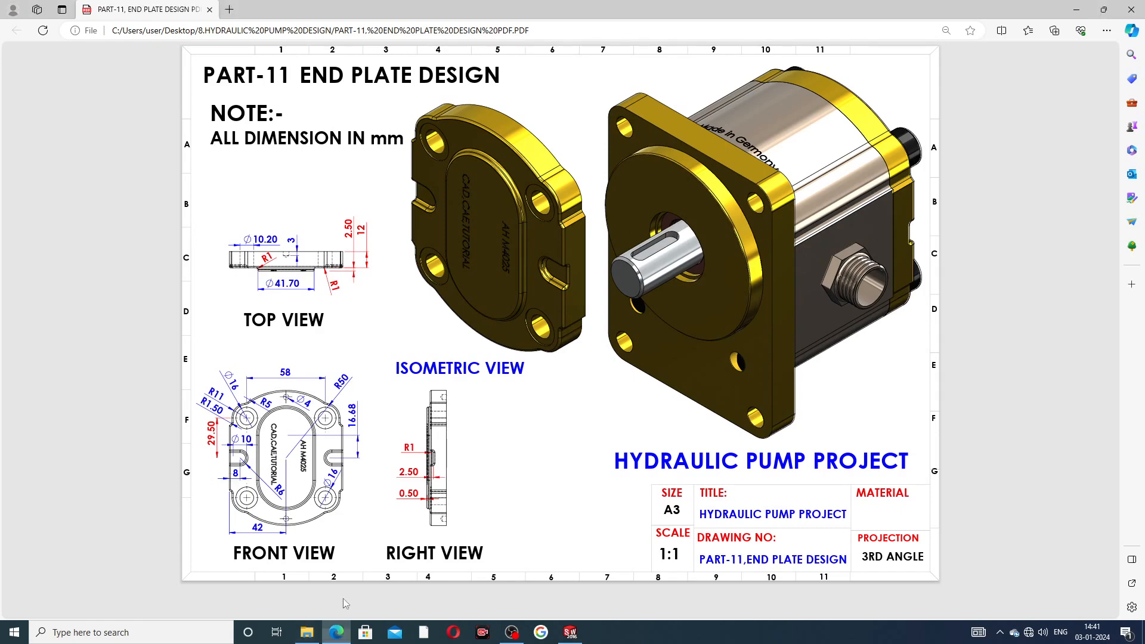
pyautogui.click(571, 632)
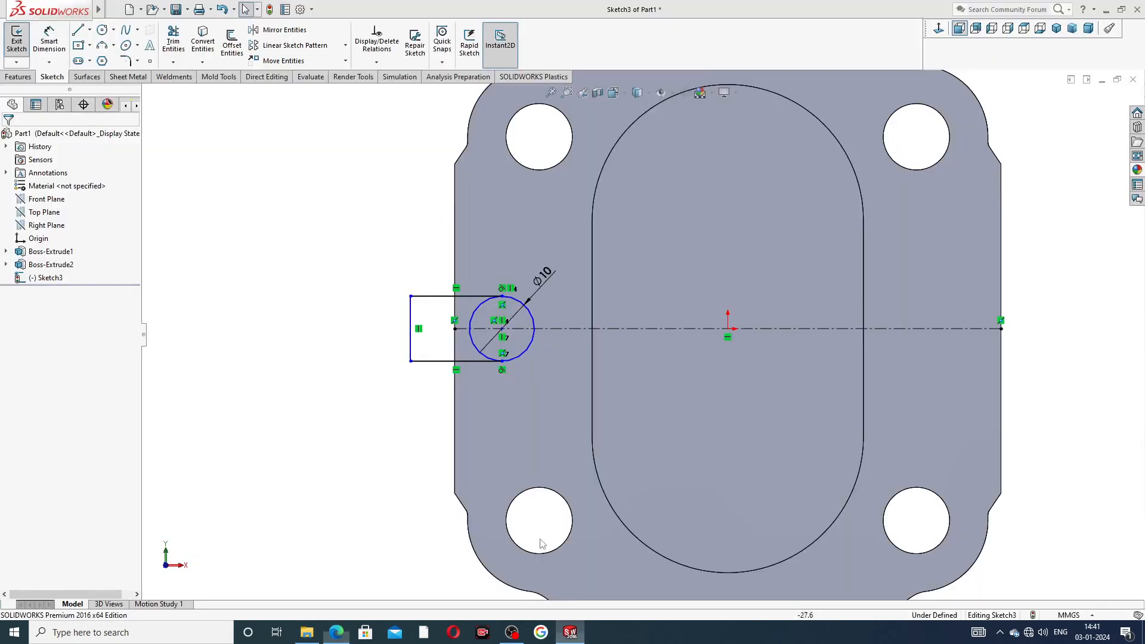
pyautogui.rightClick(570, 633)
pyautogui.click(215, 157)
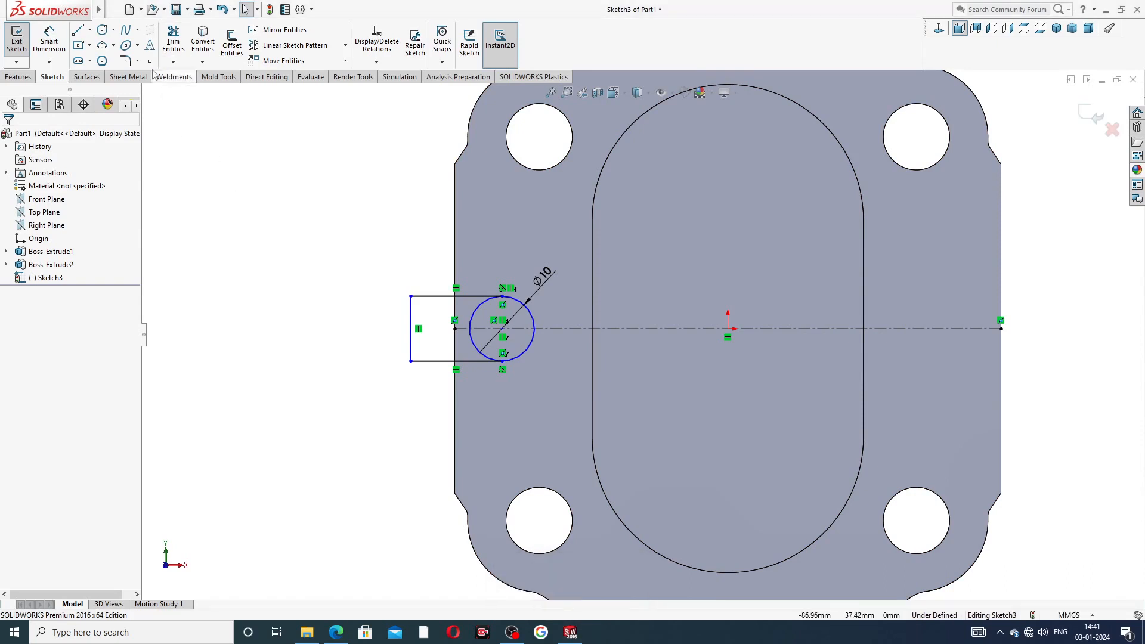
# - Dimension the horizontal distance from the plate's left edge to the circle's centre as 8 mm
pyautogui.click(60, 42)
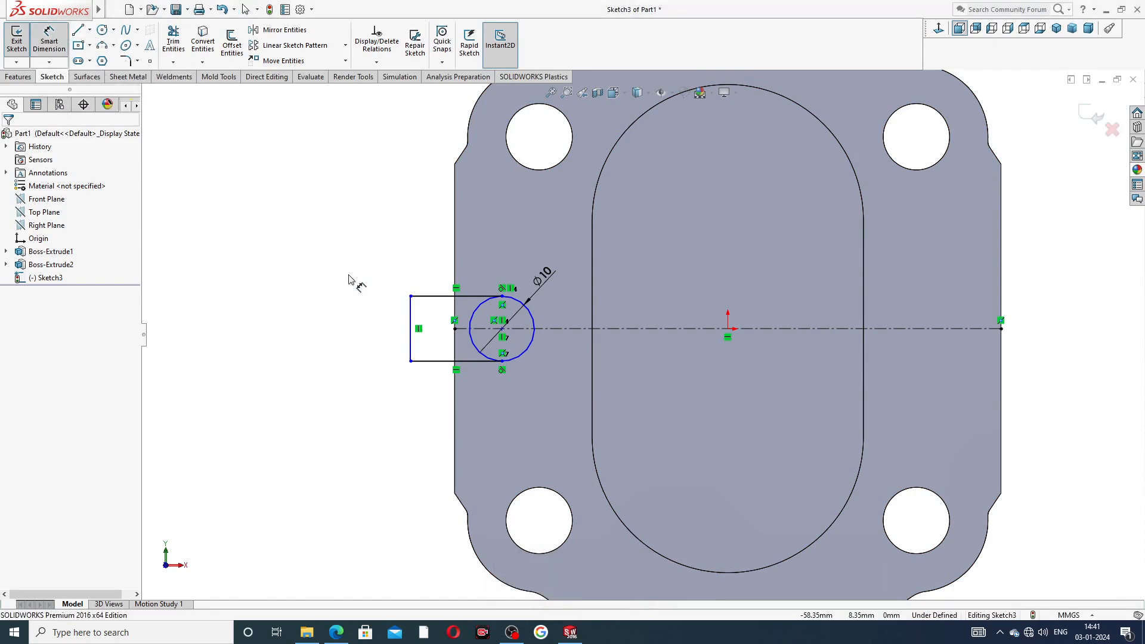
pyautogui.click(502, 329)
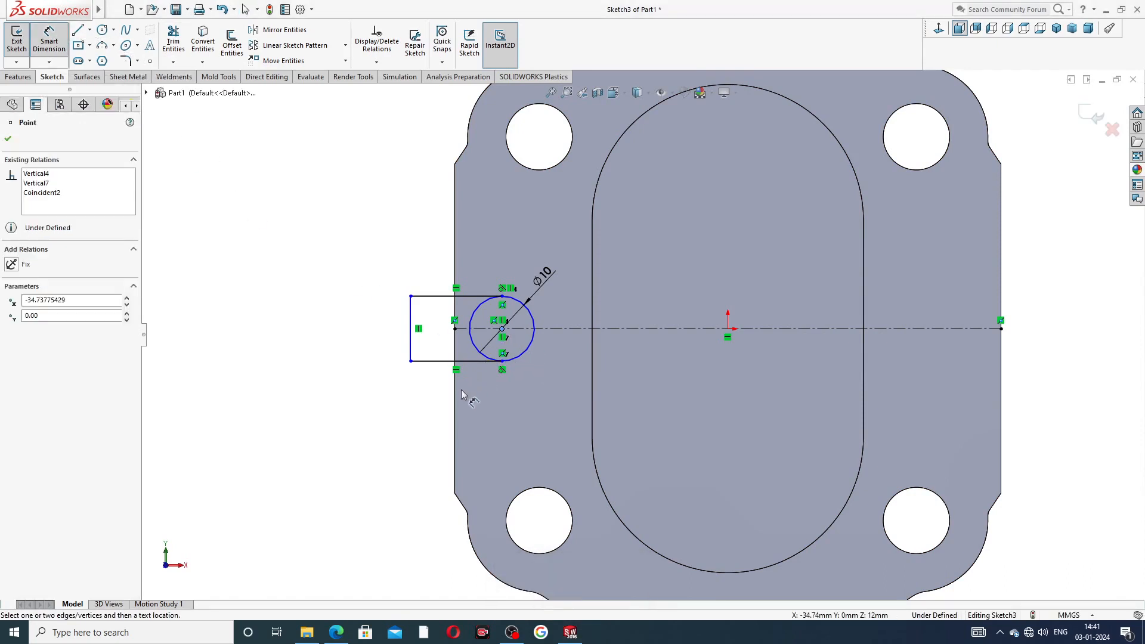
pyautogui.click(455, 382)
pyautogui.click(475, 382)
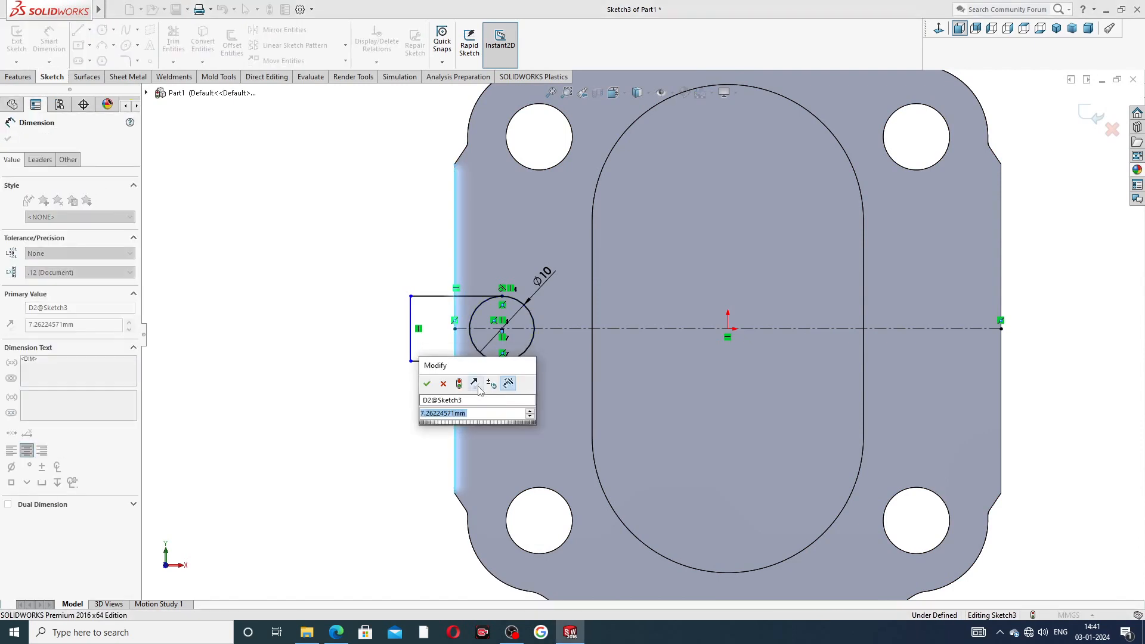
pyautogui.write('8')
pyautogui.press('Return')
pyautogui.click(347, 345)
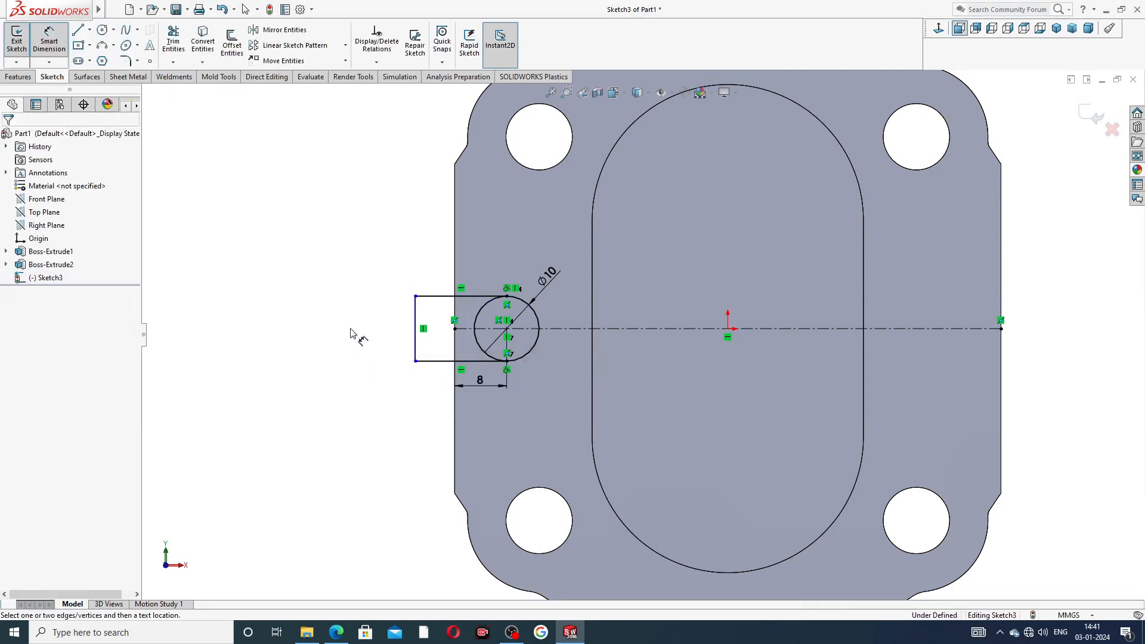
pyautogui.rightClick(328, 243)
pyautogui.click(364, 177)
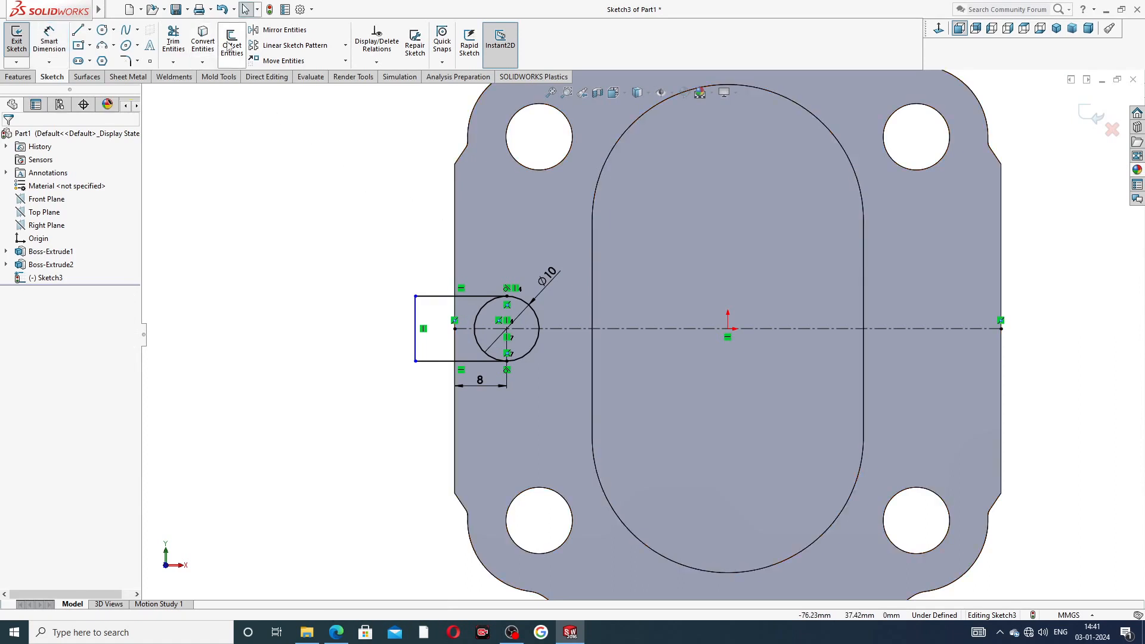
# - Trim away the half of the circle inside the slot outline using Trim to closest, leaving only the rounded inner end
pyautogui.click(173, 41)
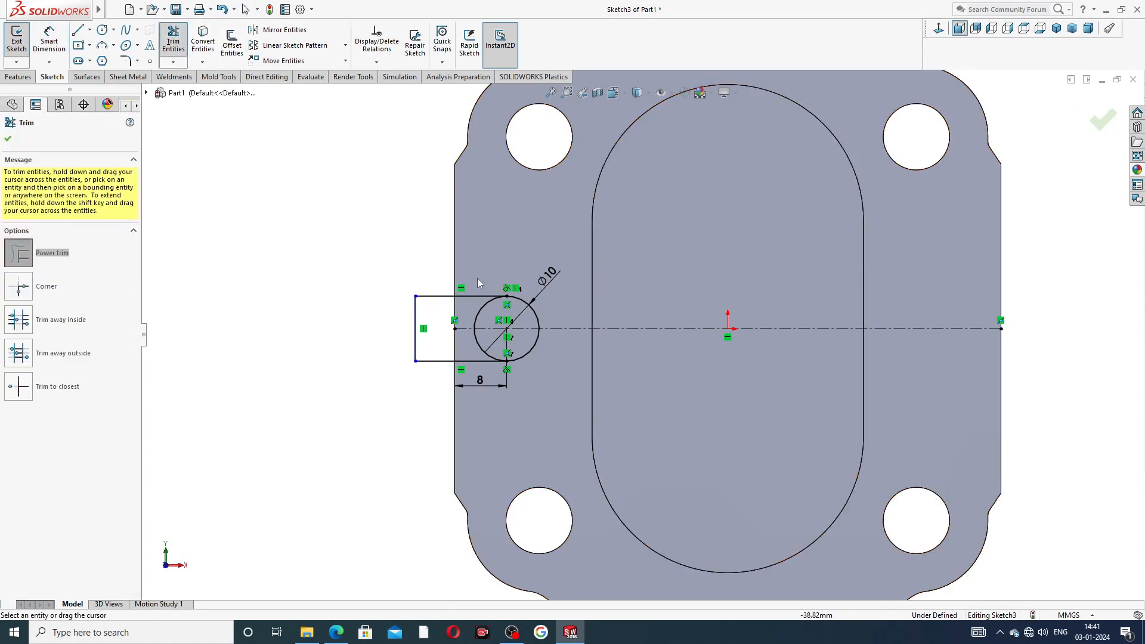
pyautogui.click(59, 389)
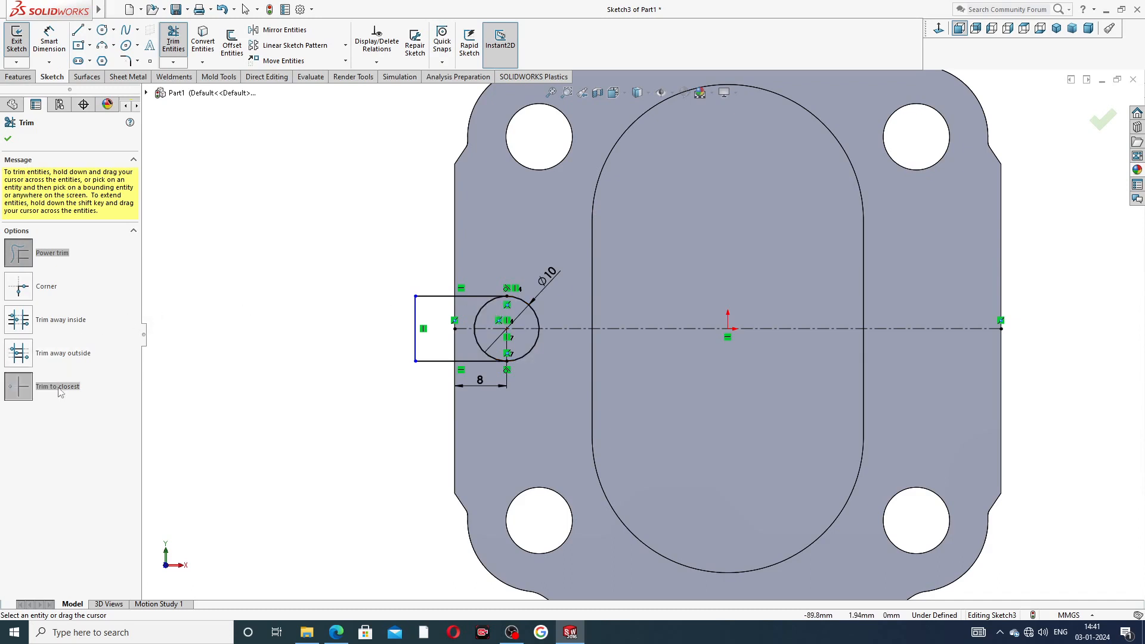
pyautogui.click(477, 324)
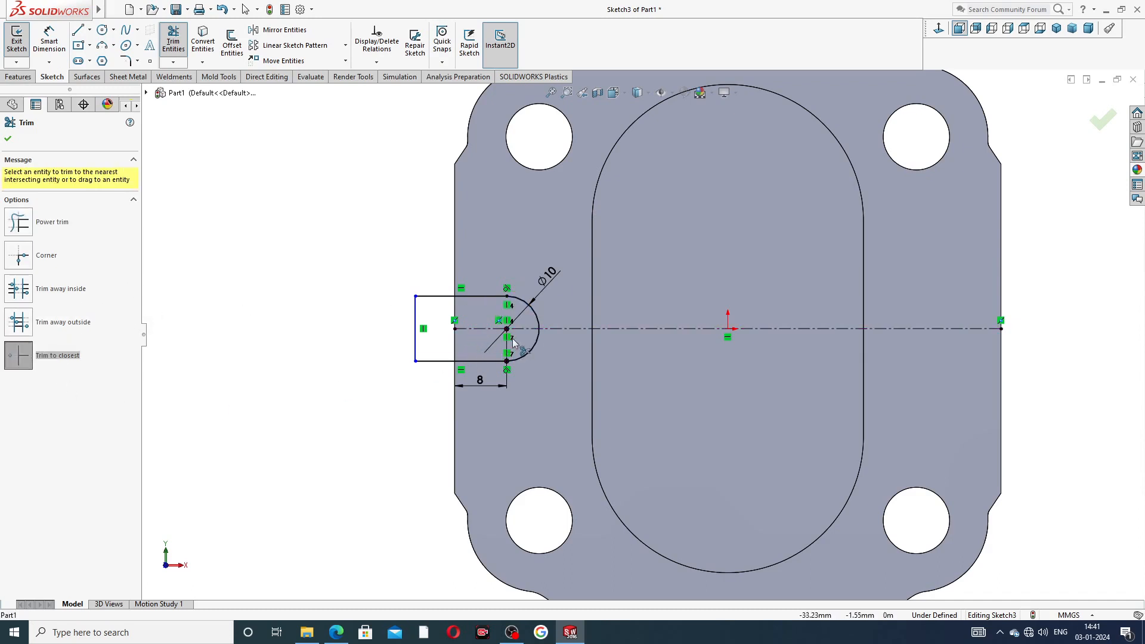
pyautogui.scroll(-3, 483, 338)
pyautogui.rightClick(346, 215)
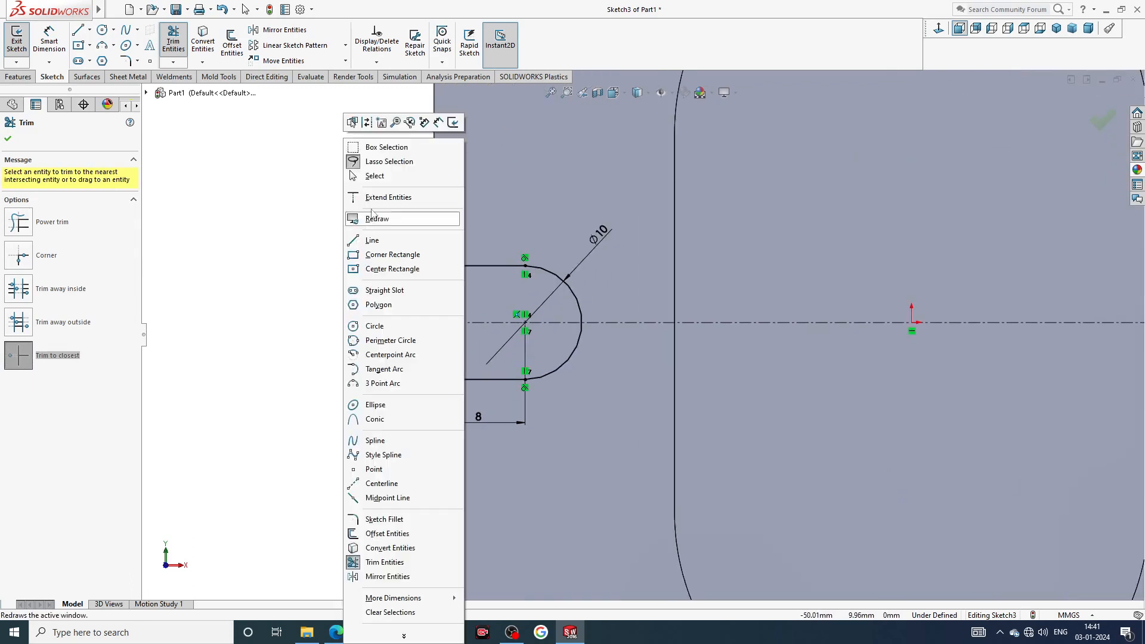
pyautogui.click(379, 176)
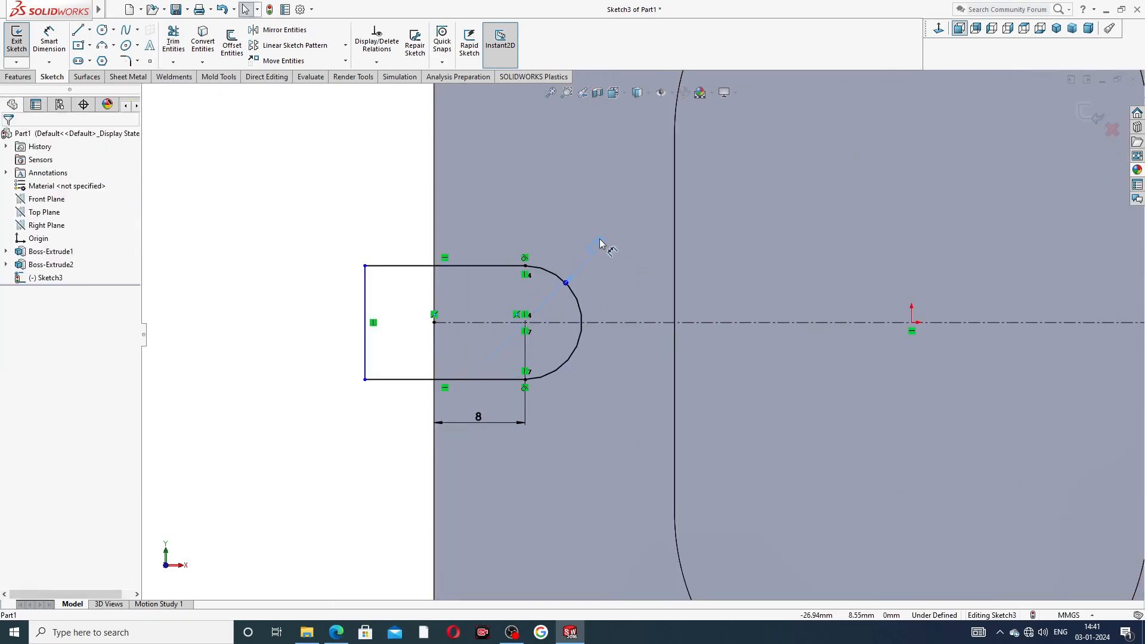
# - Reposition the 10 mm diameter dimension closer to the slot's rounded end
pyautogui.click(595, 253)
pyautogui.press('Escape')
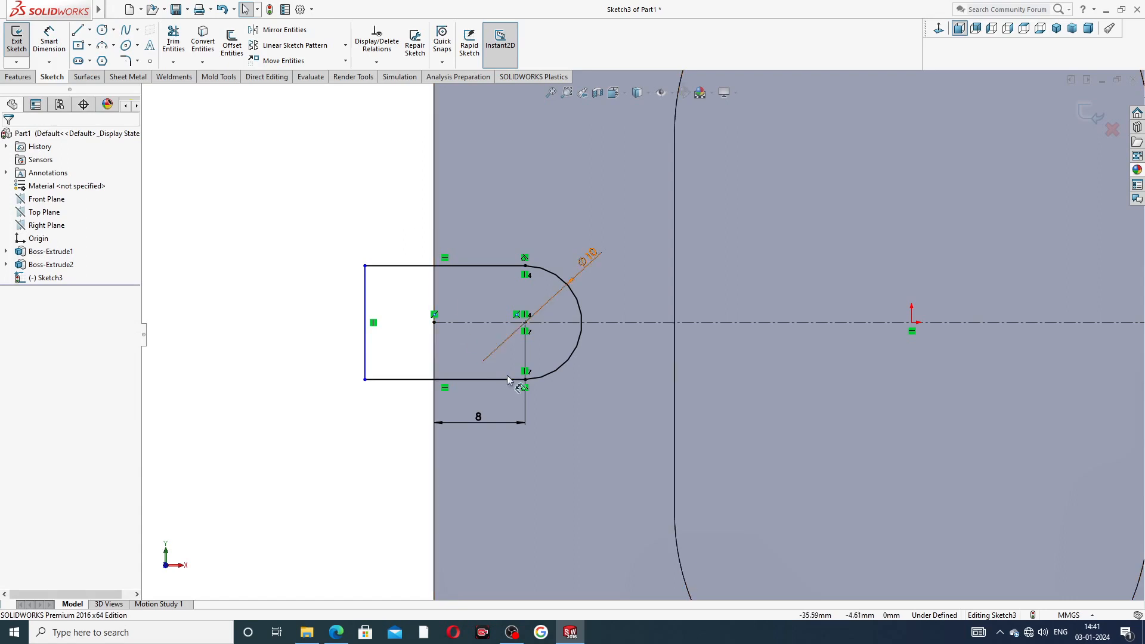
pyautogui.scroll(3, 642, 334)
pyautogui.rightClick(332, 140)
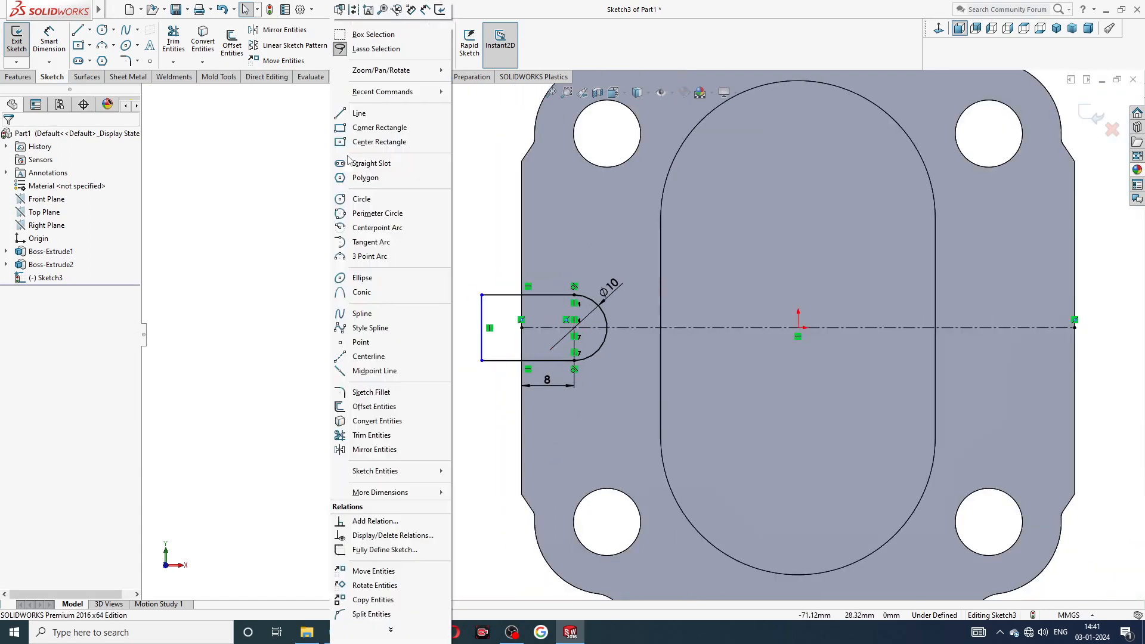
pyautogui.click(270, 157)
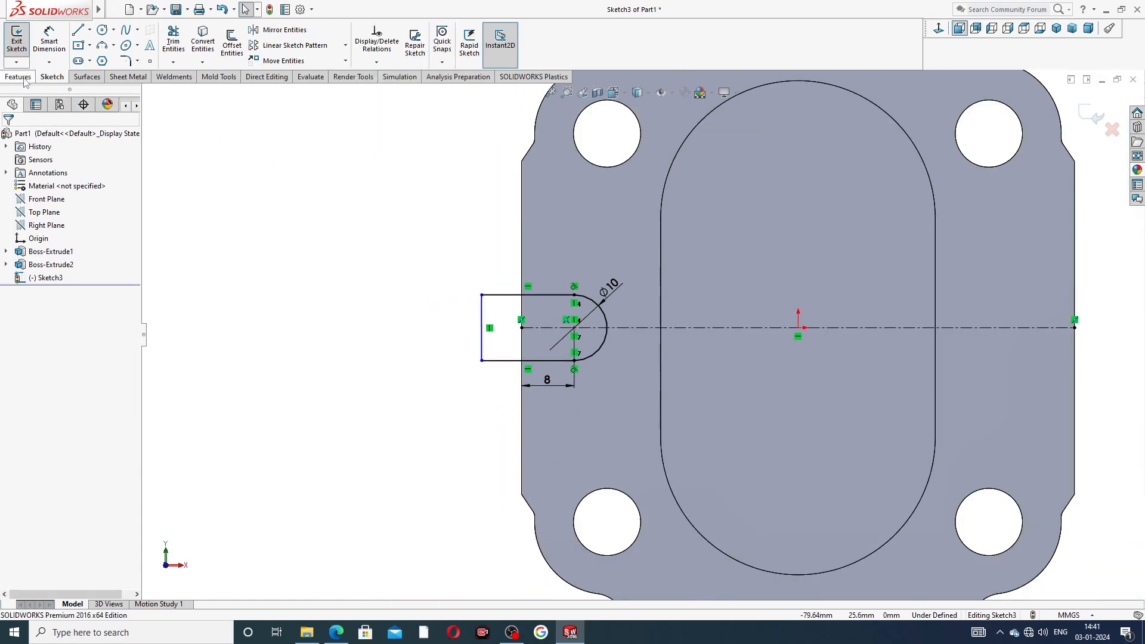
# - Close the slot sketch and restore the CommandManager to its docked position
pyautogui.moveTo(24, 79); pyautogui.dragTo(106, 60)
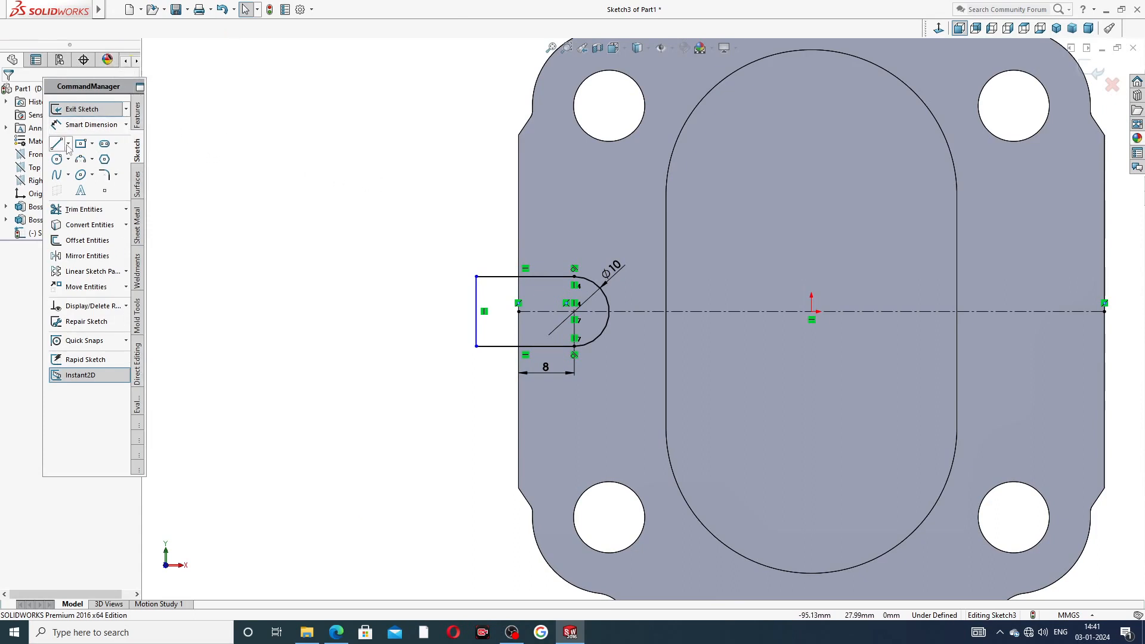
pyautogui.click(91, 110)
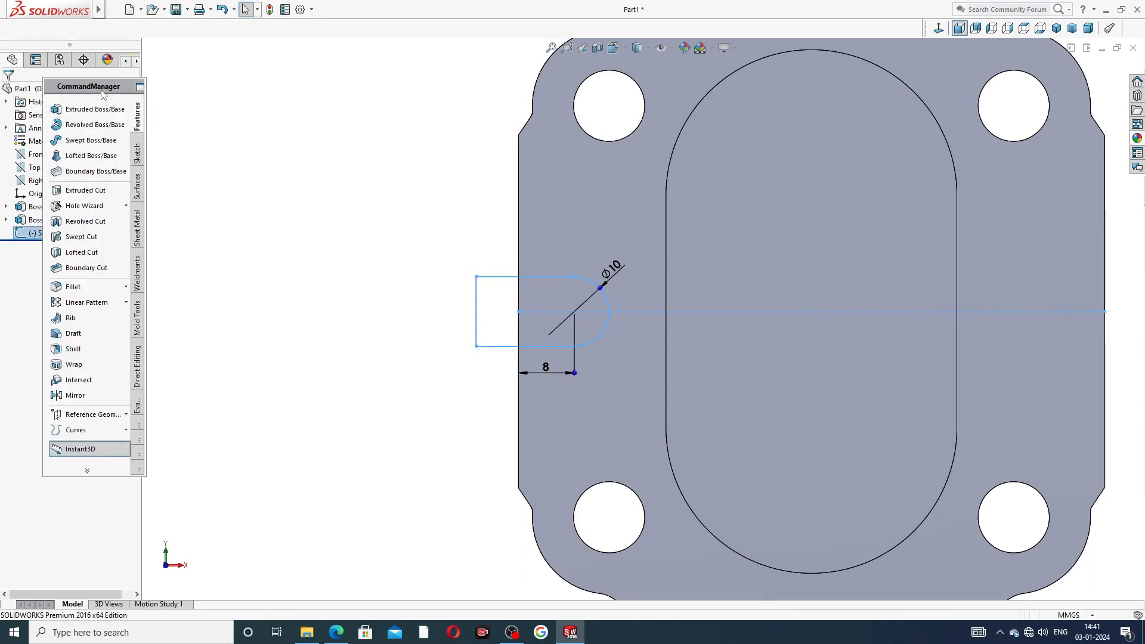
pyautogui.click(140, 88)
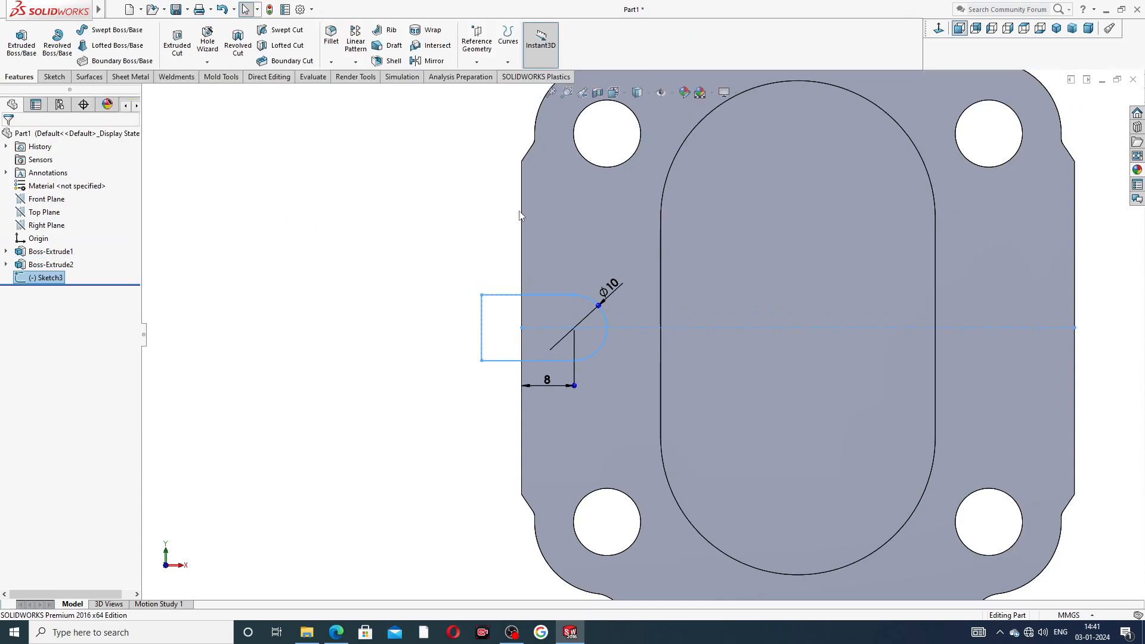
# - Cut the slot sketch into the plate's front face with a blind Extruded Cut 2.5 mm deep
pyautogui.press('f')
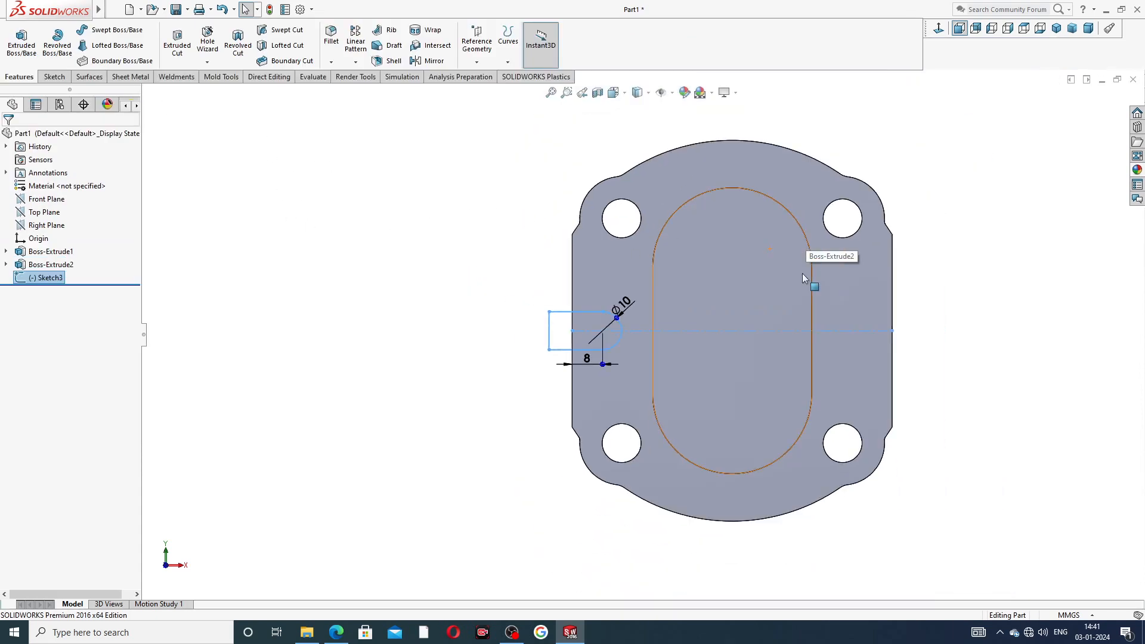
pyautogui.scroll(-2, 782, 332)
pyautogui.click(1007, 233)
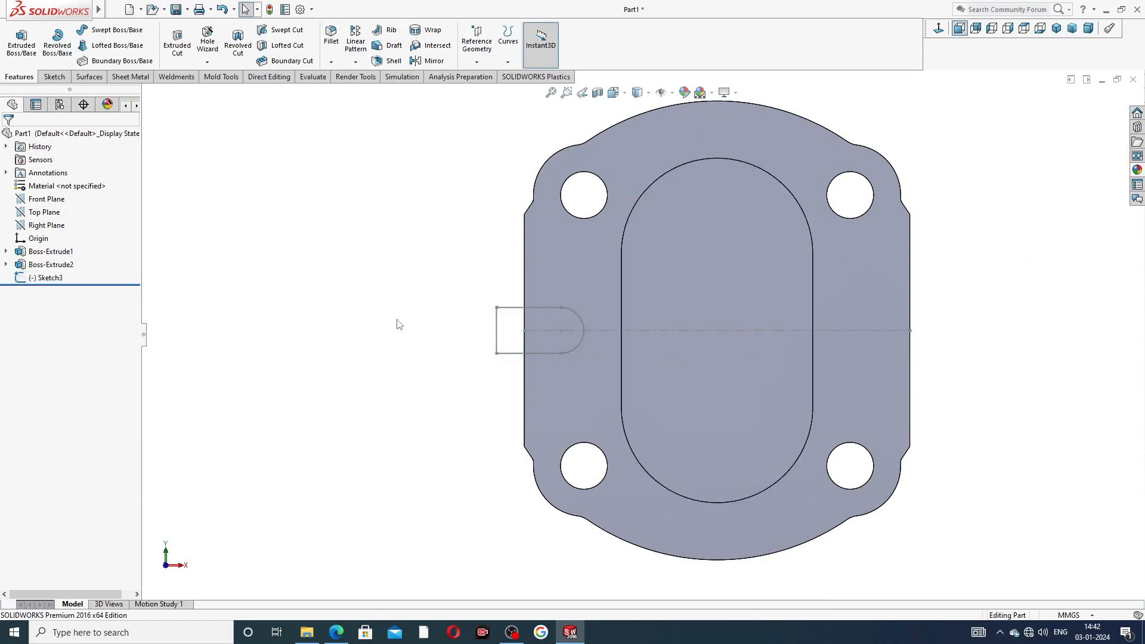
pyautogui.click(60, 279)
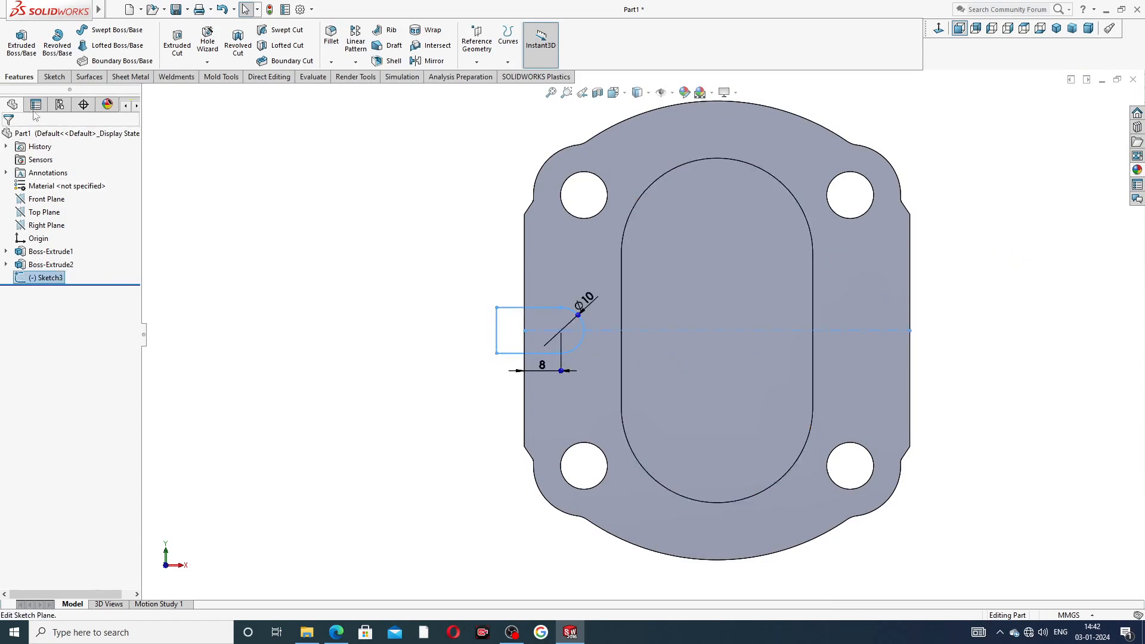
pyautogui.click(177, 40)
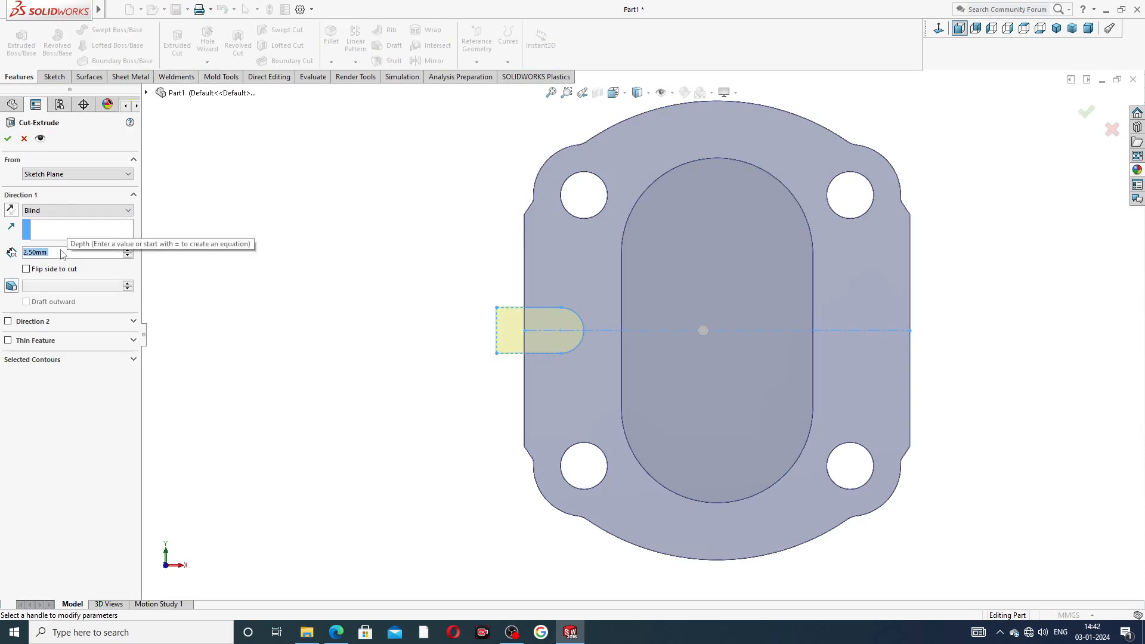
pyautogui.click(8, 139)
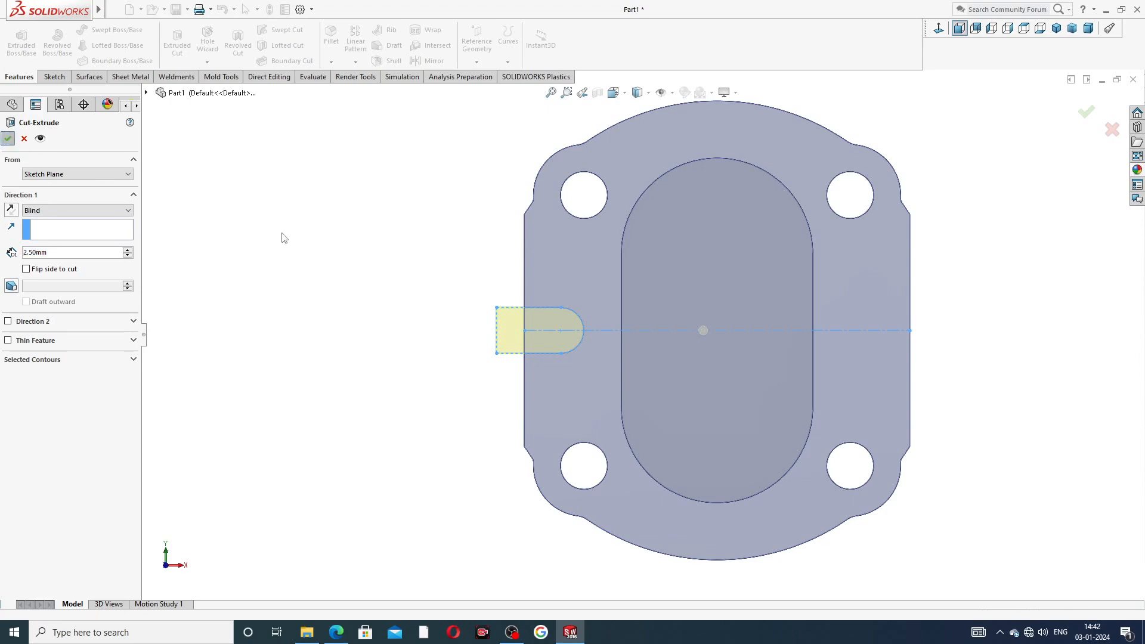
pyautogui.click(346, 255)
pyautogui.moveTo(460, 299)
pyautogui.mouseDown(button='middle')
pyautogui.moveTo(537, 253)
pyautogui.moveTo(527, 284)
pyautogui.moveTo(474, 294)
pyautogui.moveTo(478, 314)
pyautogui.moveTo(475, 302)
pyautogui.moveTo(494, 305)
pyautogui.mouseUp(button='middle')
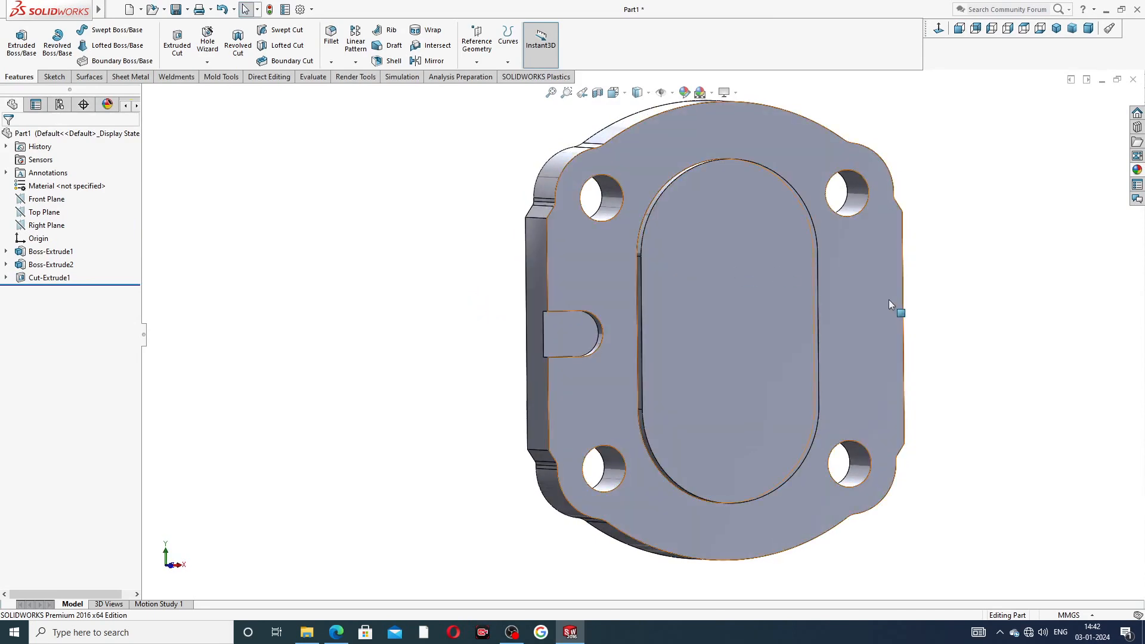
# - Start a sketch on the plate's front face and draw a vertical line about 31 mm long through the origin
pyautogui.click(699, 305)
pyautogui.click(1008, 211)
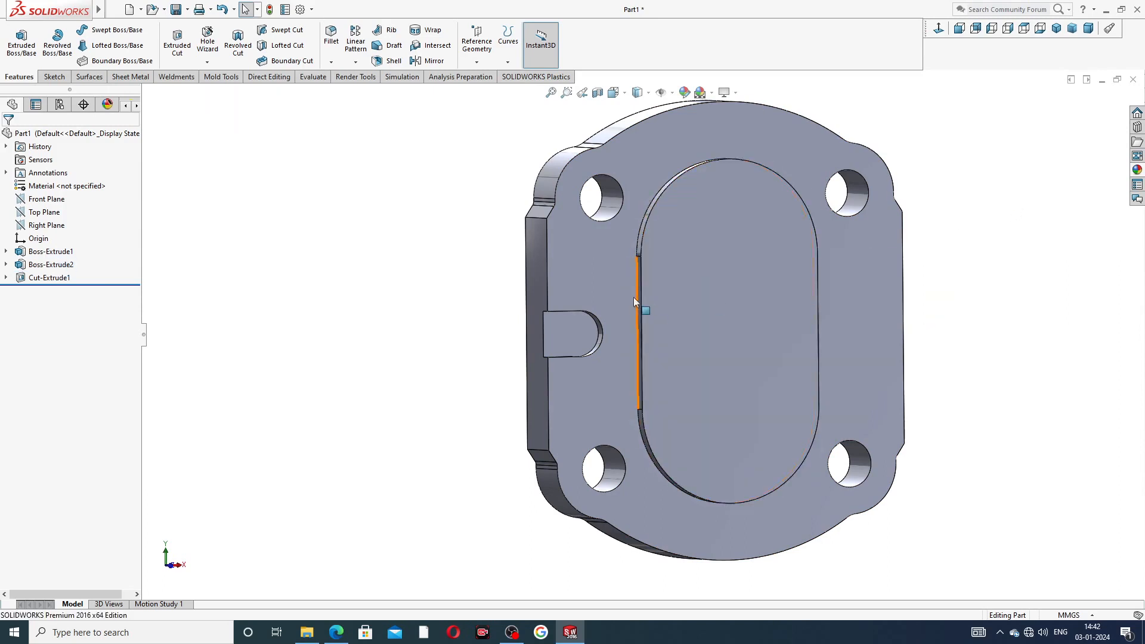
pyautogui.click(606, 278)
pyautogui.click(656, 241)
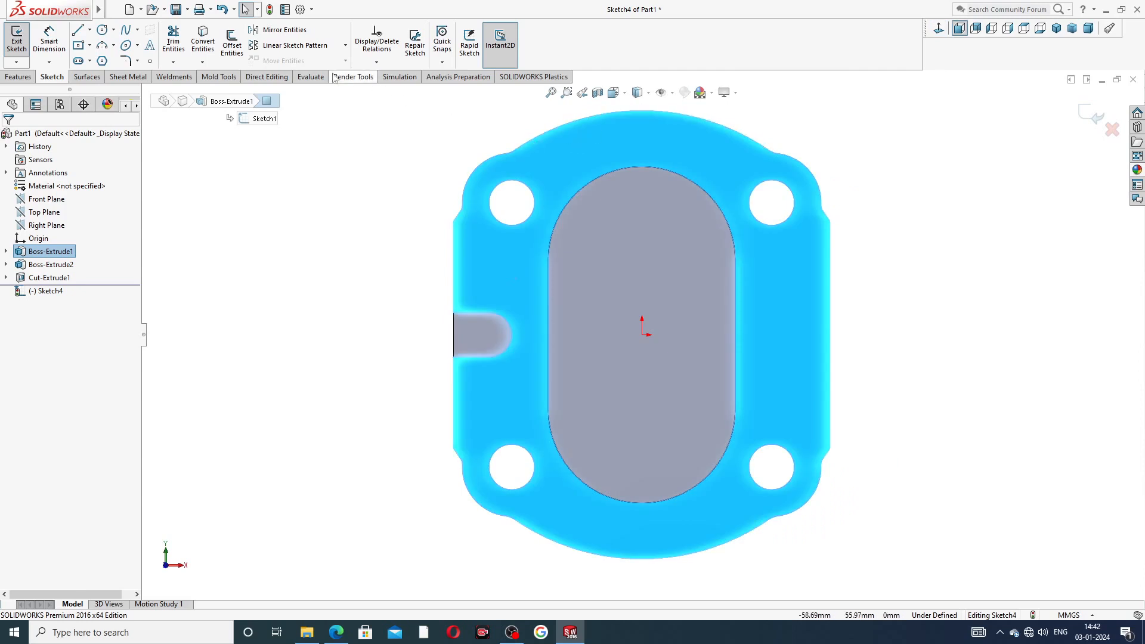
pyautogui.click(89, 29)
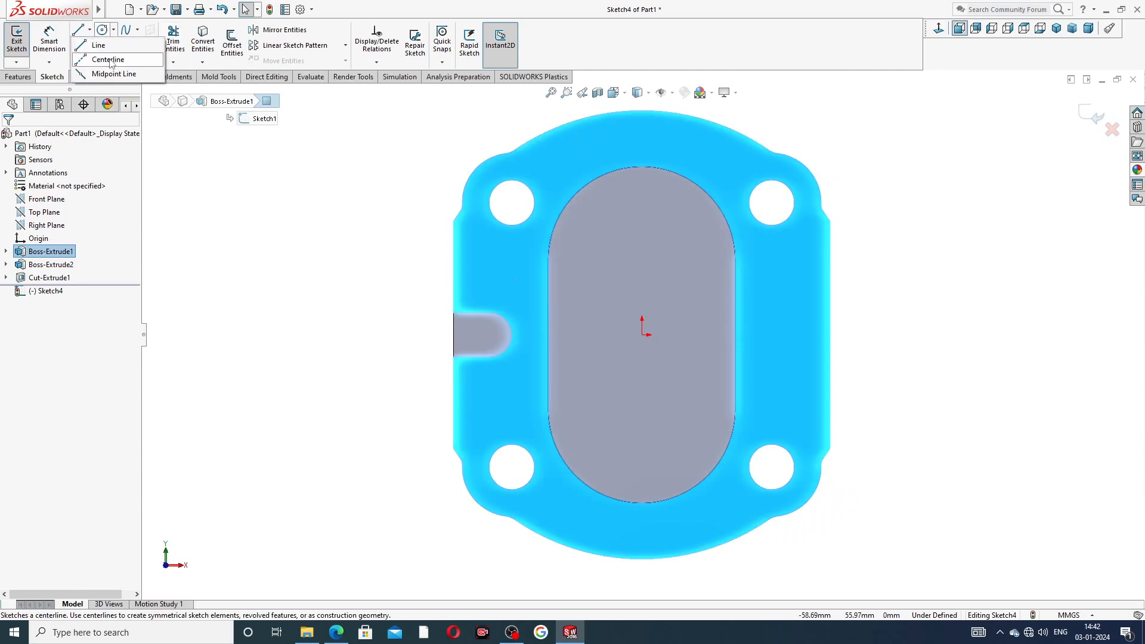
pyautogui.click(113, 74)
pyautogui.click(642, 256)
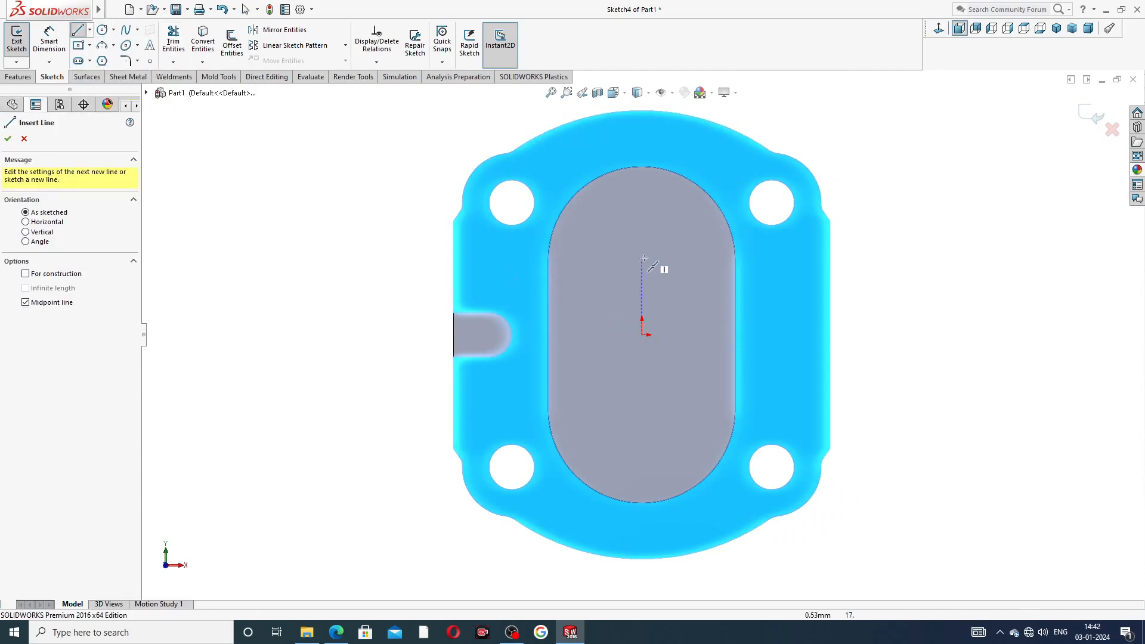
pyautogui.click(642, 266)
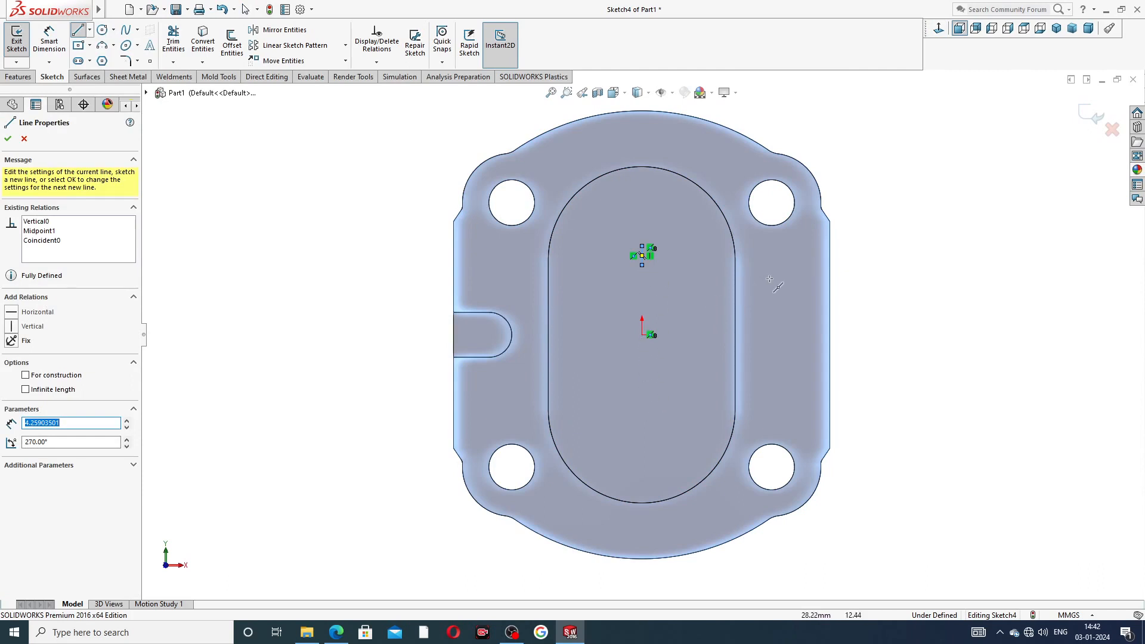
pyautogui.rightClick(770, 237)
pyautogui.click(798, 290)
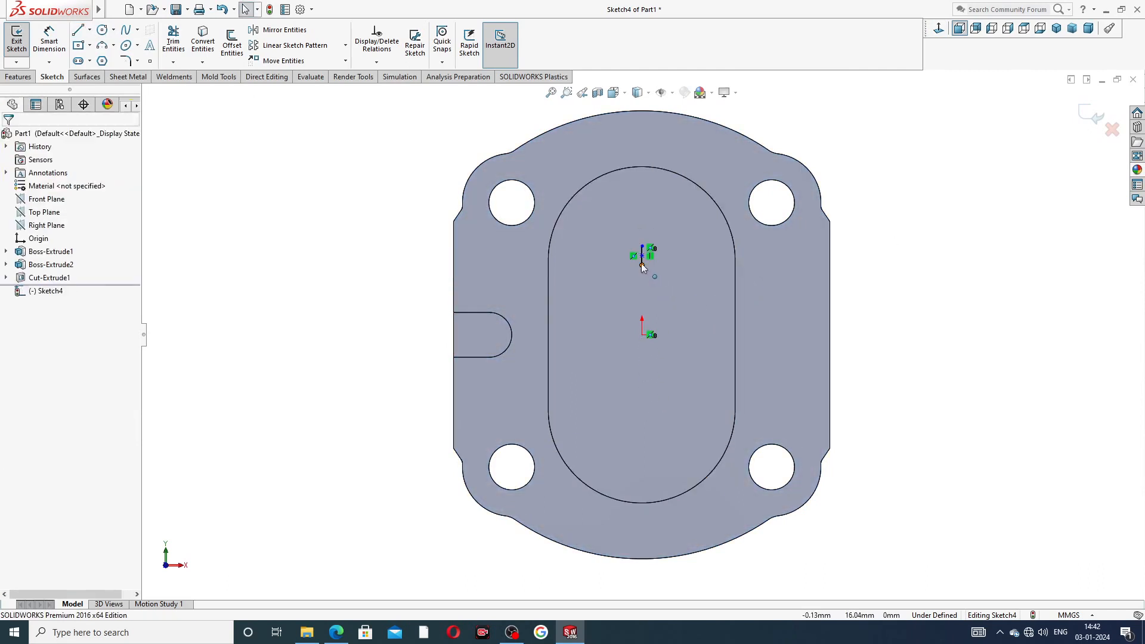
pyautogui.moveTo(642, 265); pyautogui.dragTo(642, 383)
pyautogui.click(932, 260)
pyautogui.click(303, 31)
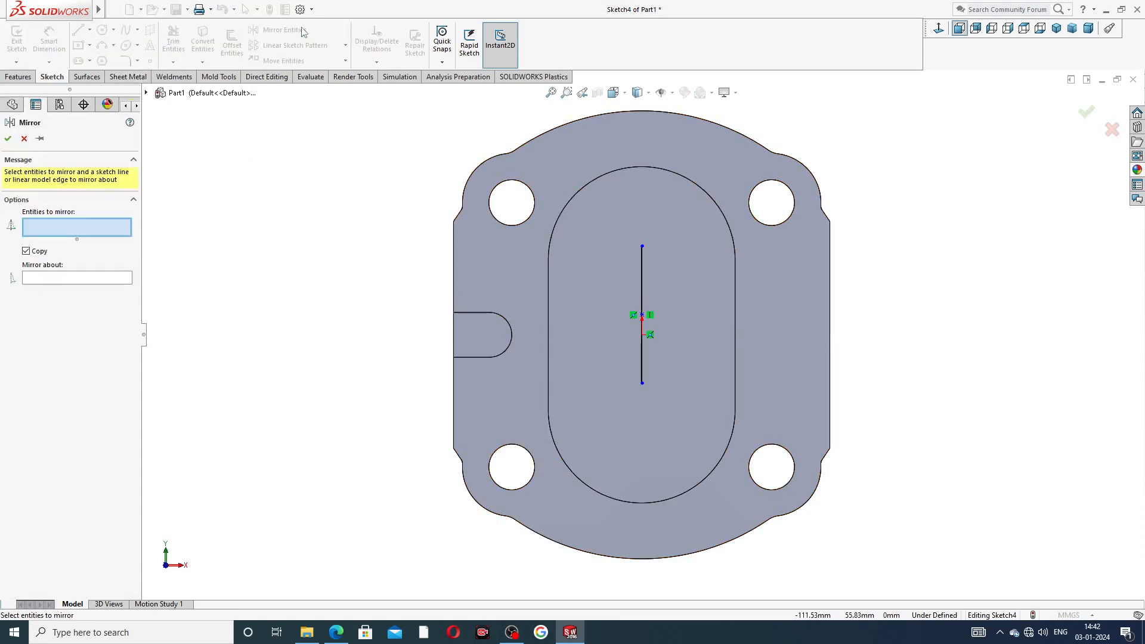
pyautogui.click(146, 93)
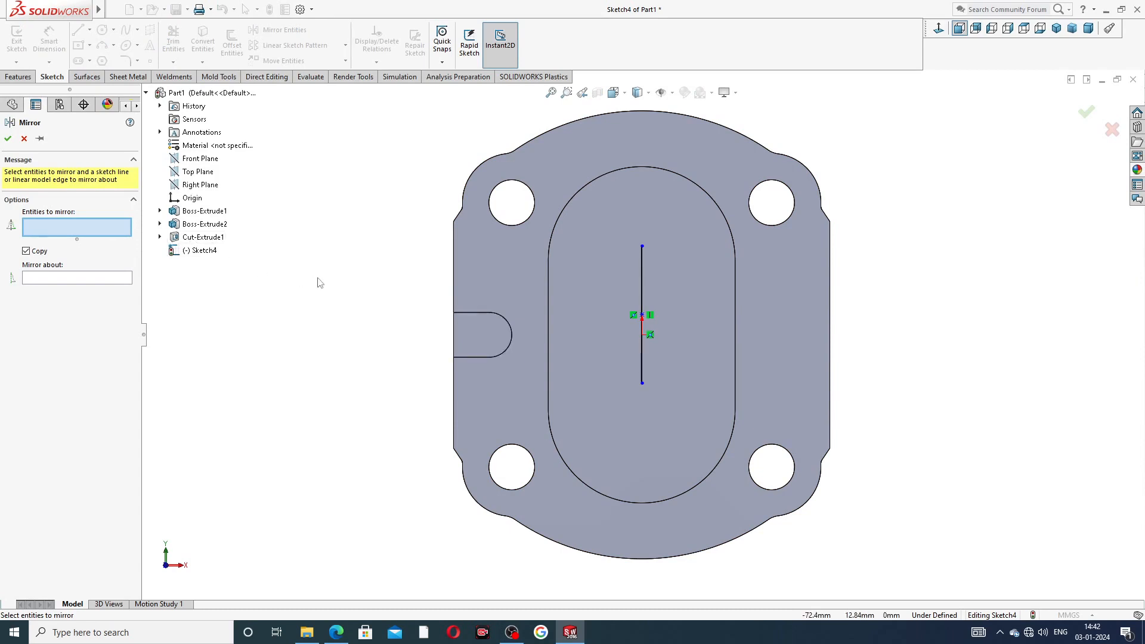
pyautogui.click(24, 139)
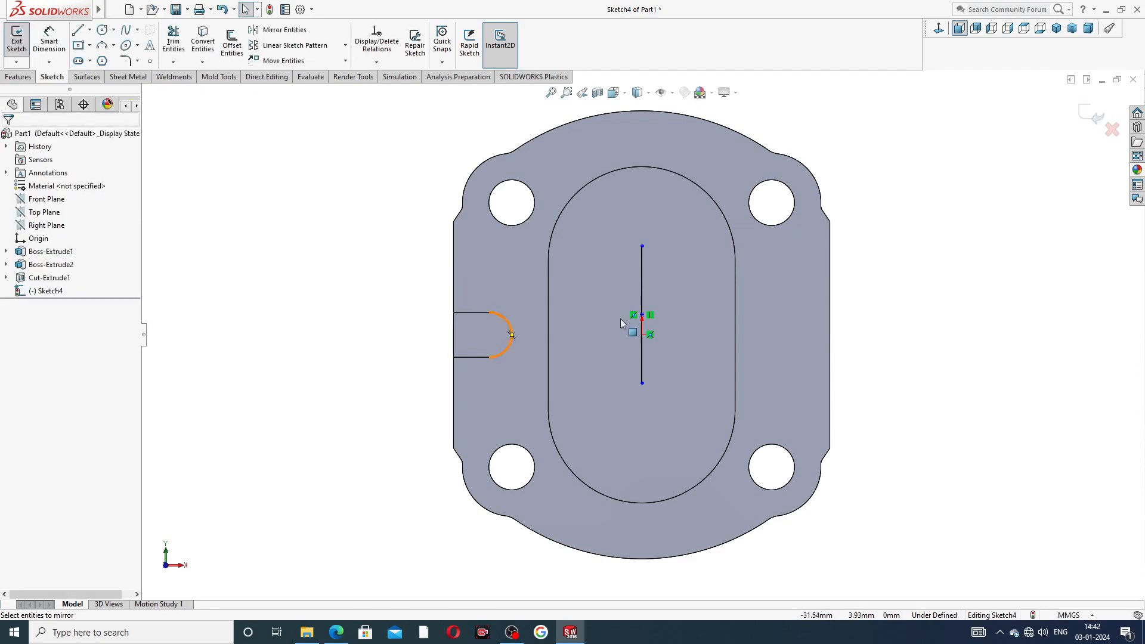
# - Convert the vertical line to construction geometry and try to mirror the slot cut's sketch with Mirror Entities
pyautogui.click(644, 269)
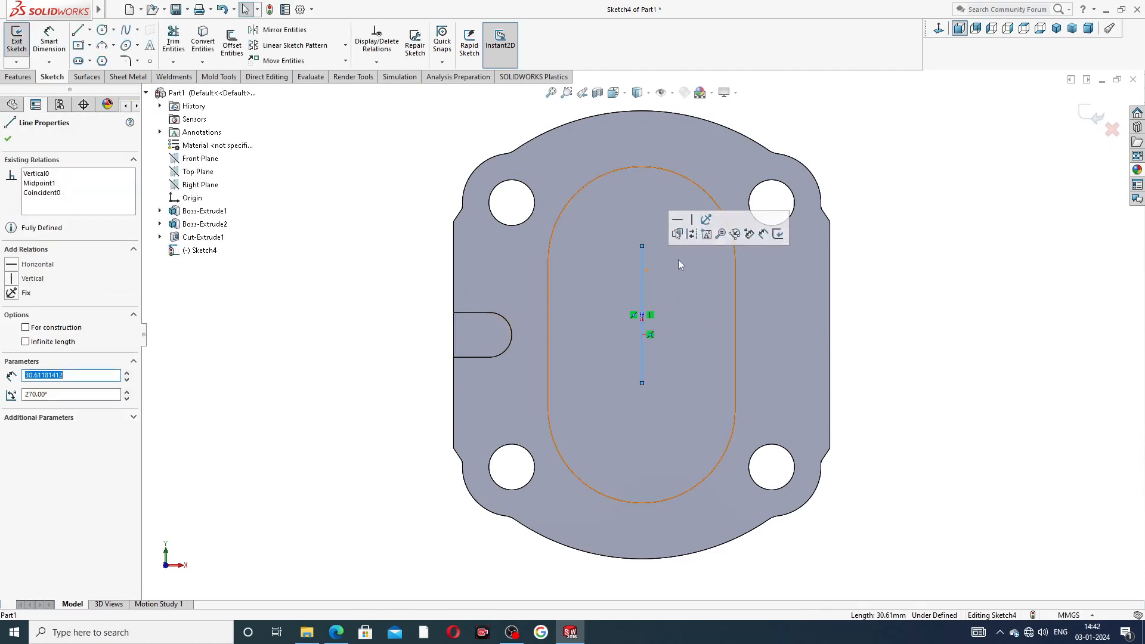
pyautogui.click(692, 235)
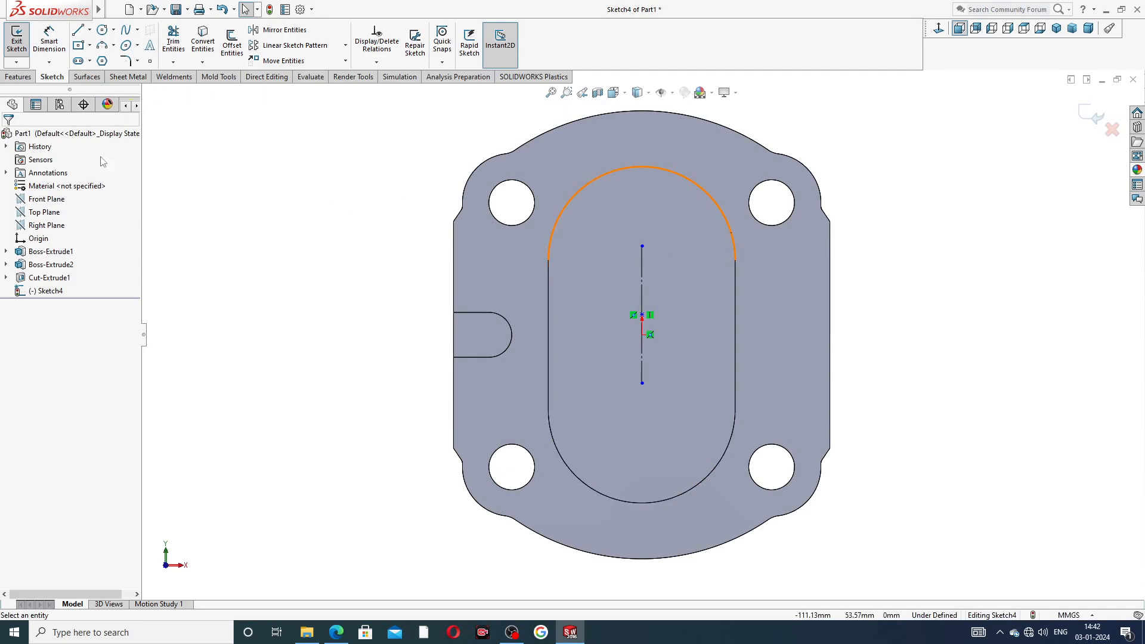
pyautogui.click(283, 30)
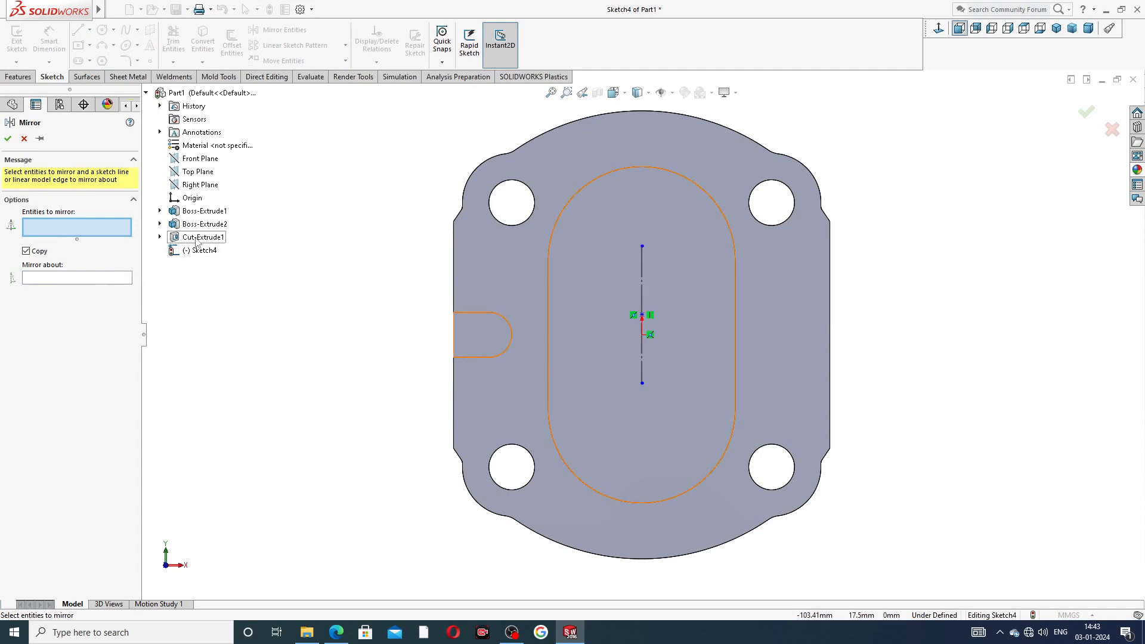
pyautogui.moveTo(438, 339); pyautogui.dragTo(482, 351, button='middle')
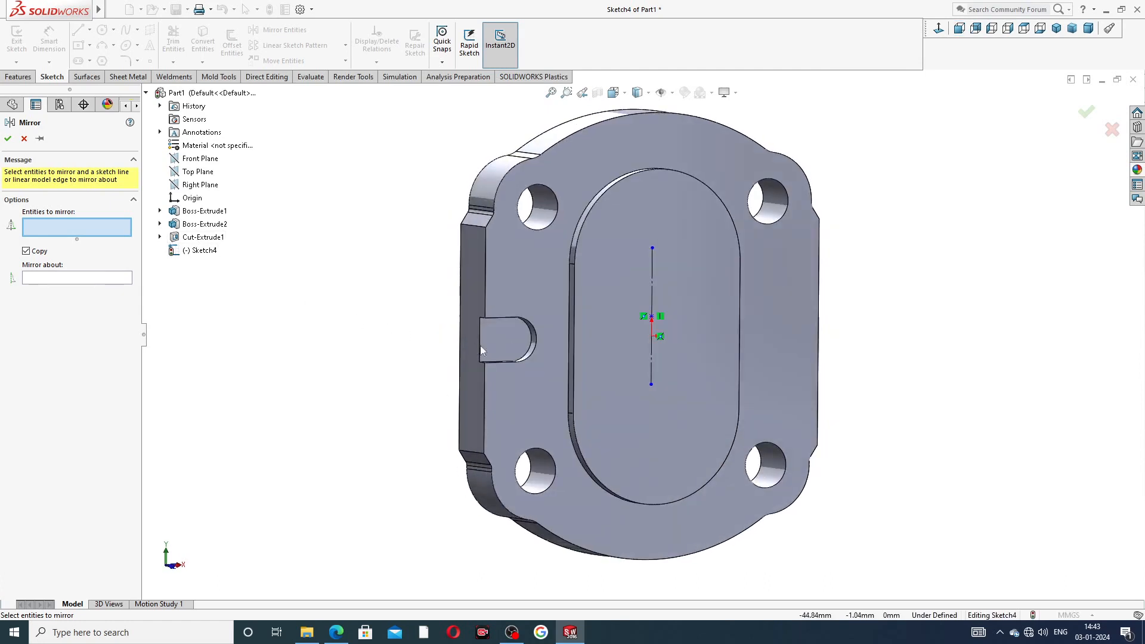
pyautogui.doubleClick(192, 238)
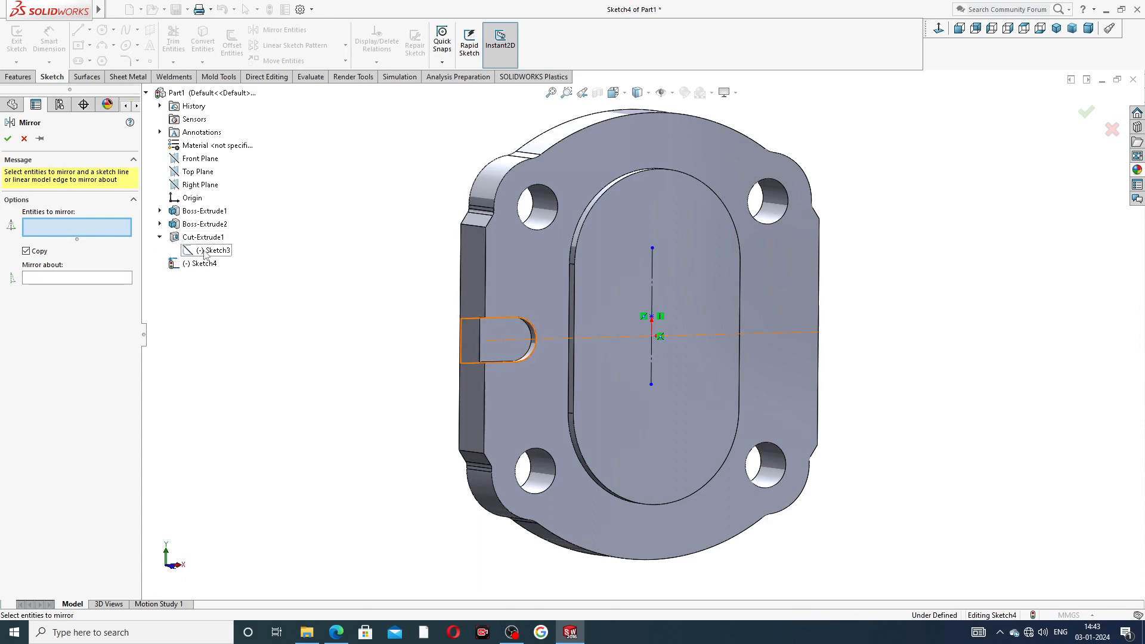
pyautogui.click(24, 139)
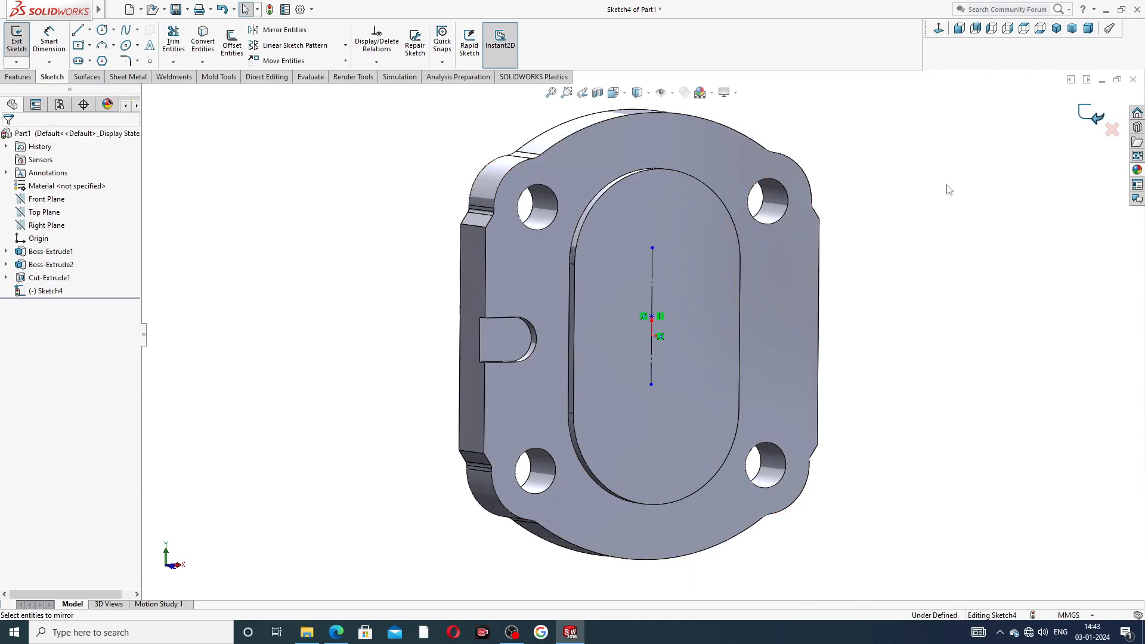
# - Exit the sketch containing the vertical construction line and delete it from the part
pyautogui.click(1093, 116)
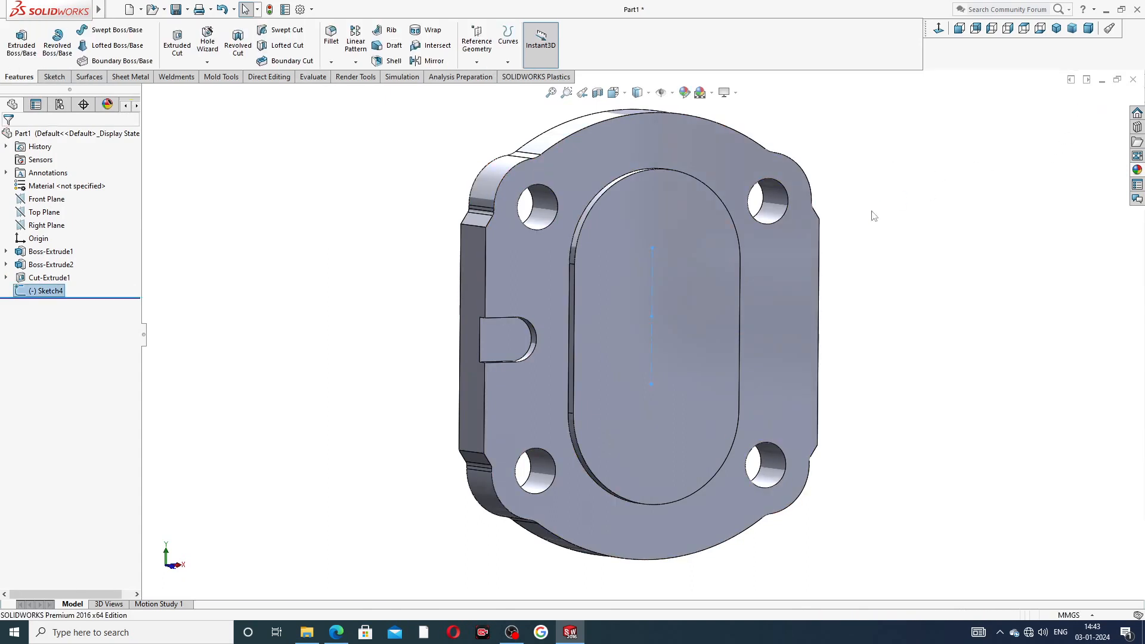
pyautogui.rightClick(48, 296)
pyautogui.click(89, 361)
pyautogui.click(644, 263)
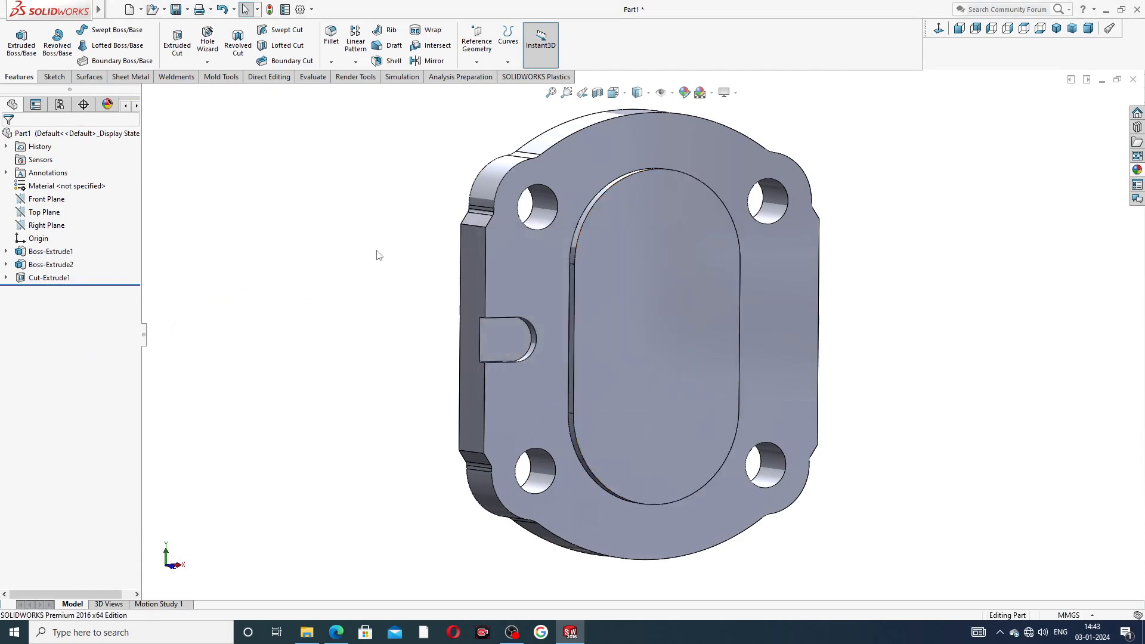
# - Reopen the side slot cut's sketch and draw a vertical centerline about 30 mm long through the origin
pyautogui.click(69, 279)
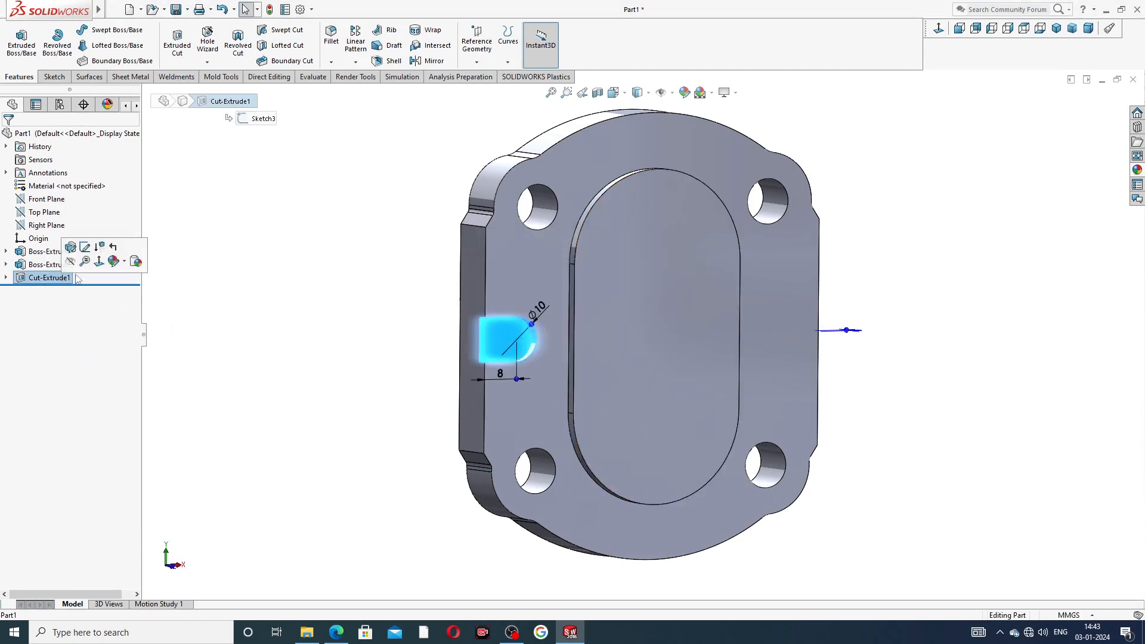
pyautogui.click(128, 304)
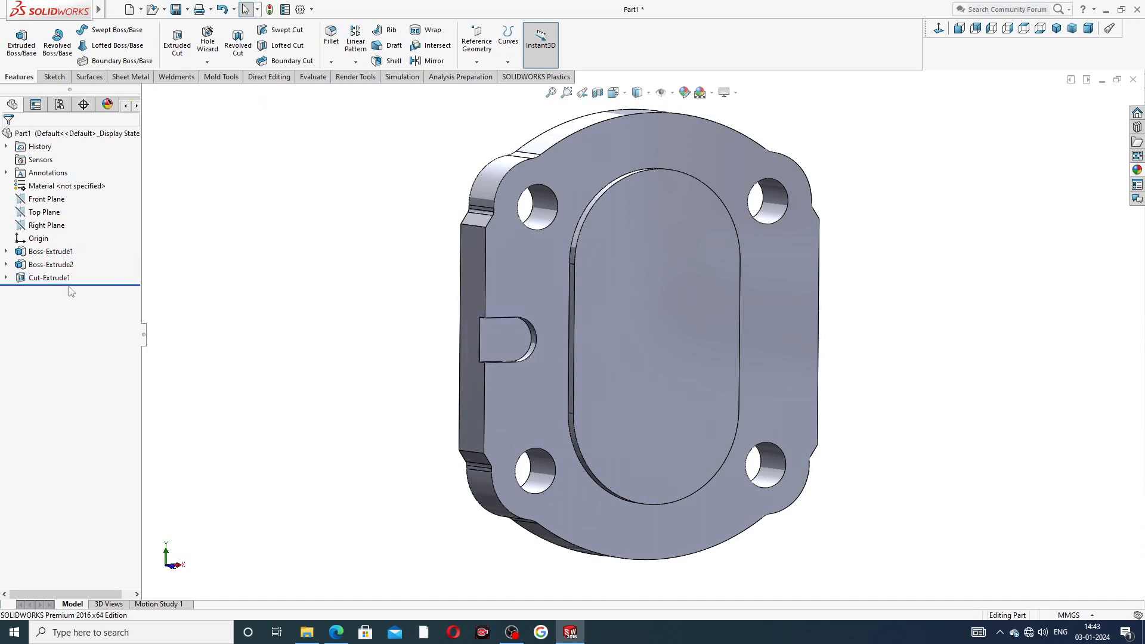
pyautogui.click(5, 278)
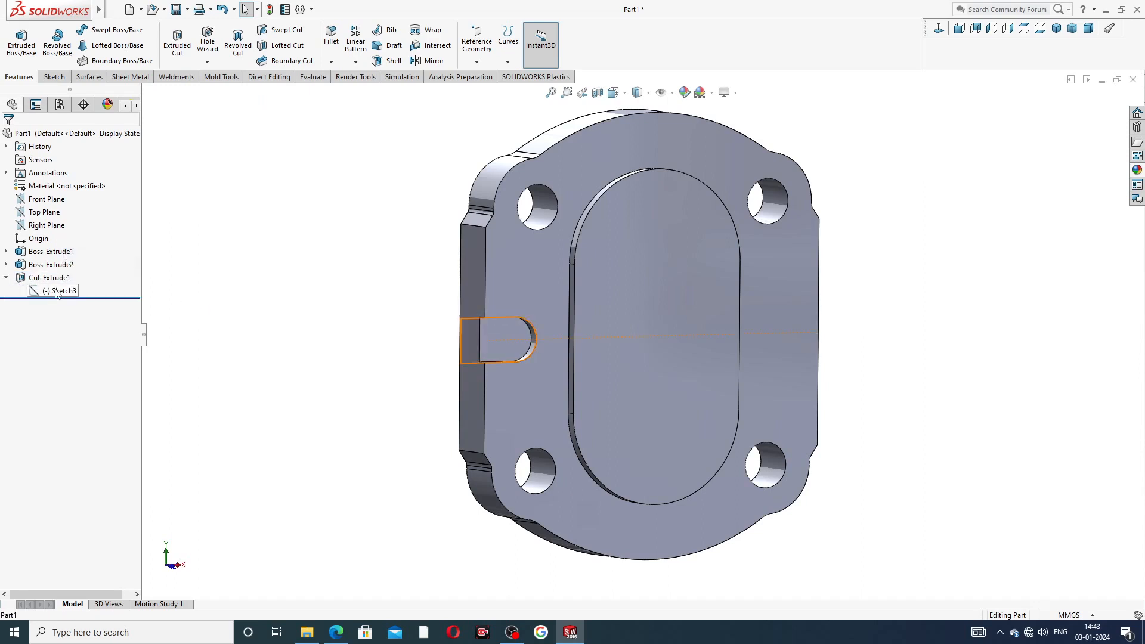
pyautogui.click(59, 291)
pyautogui.click(64, 257)
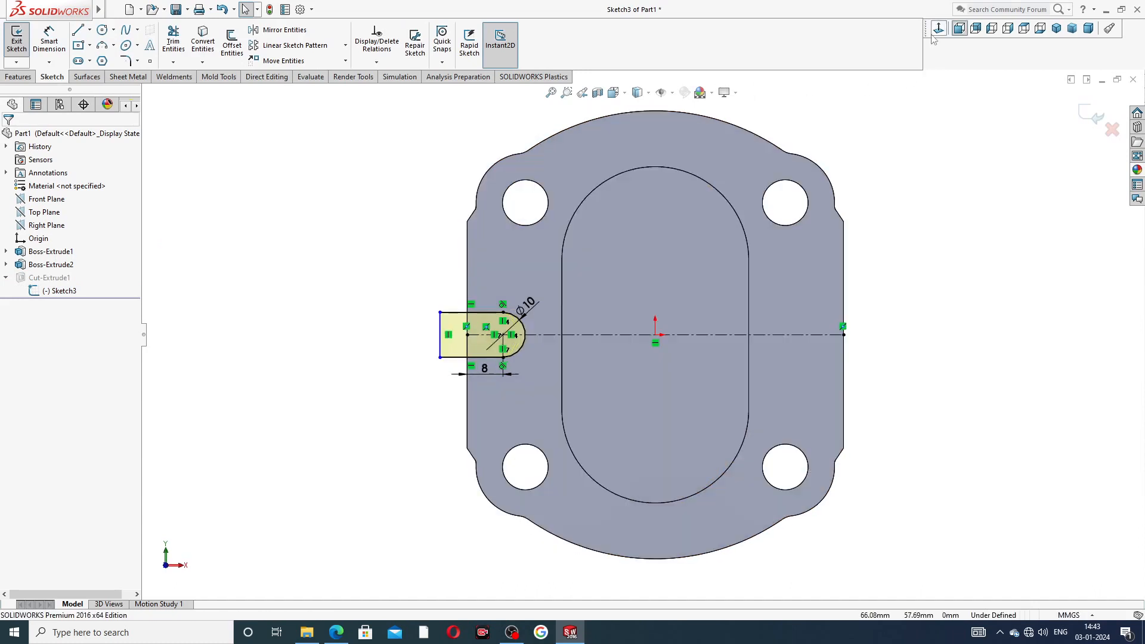
pyautogui.click(960, 28)
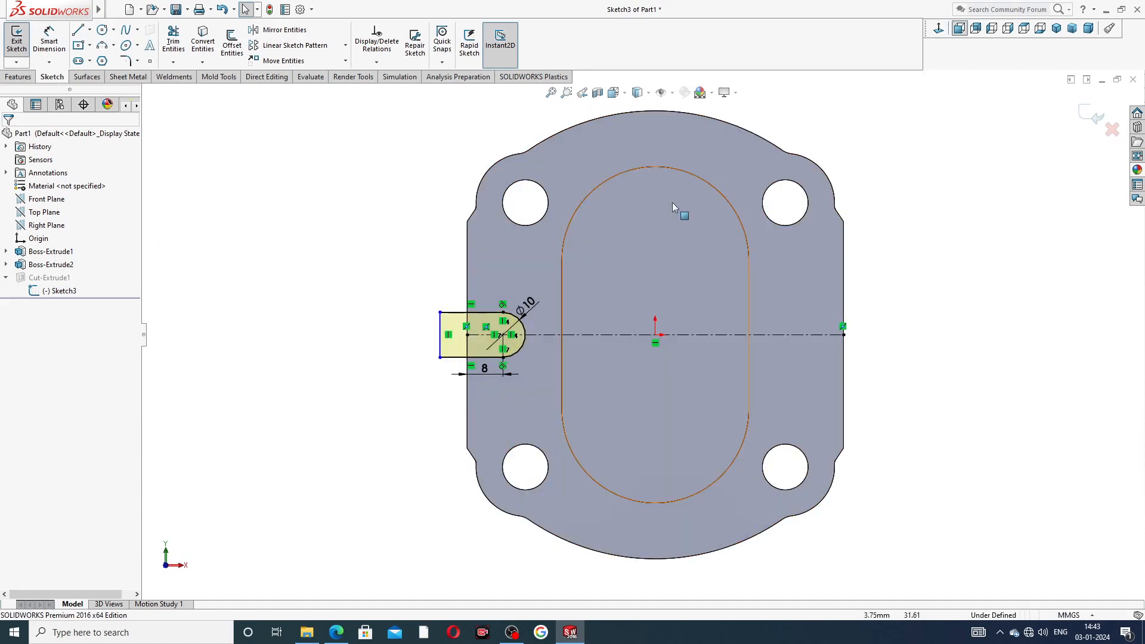
pyautogui.click(90, 29)
pyautogui.click(99, 60)
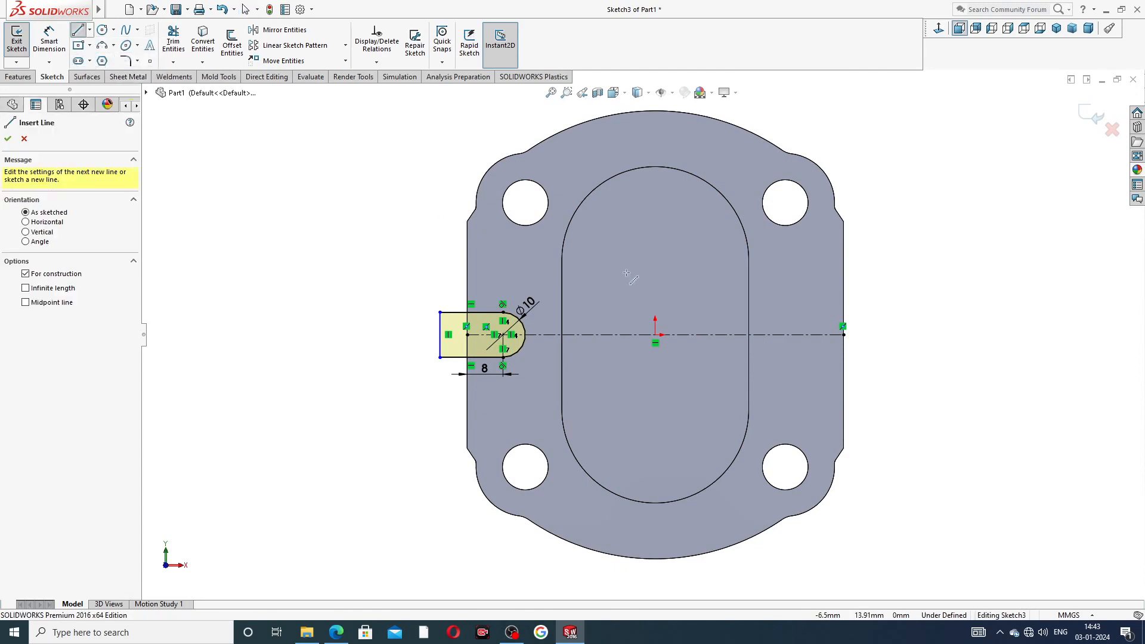
pyautogui.click(655, 255)
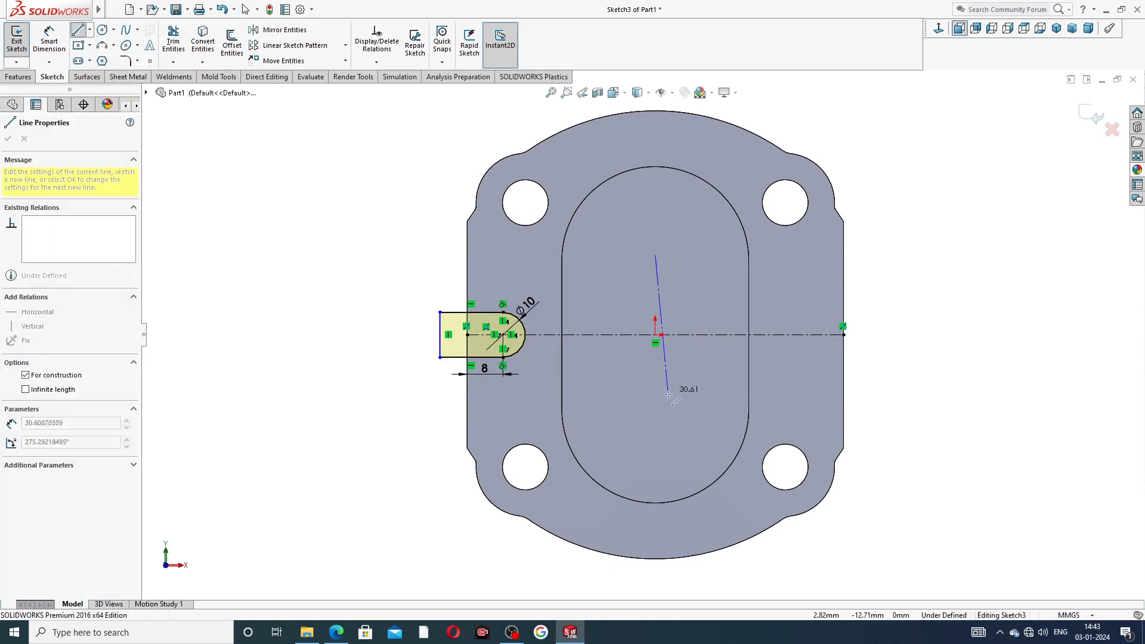
pyautogui.click(655, 391)
pyautogui.rightClick(699, 312)
pyautogui.click(725, 322)
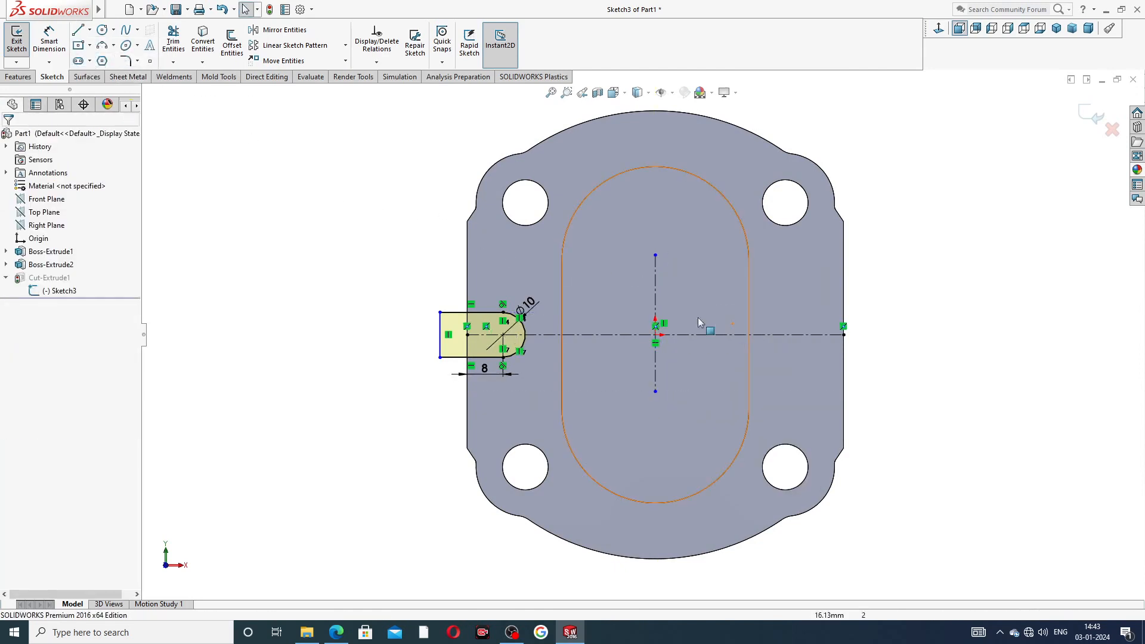
# - Mirror the slot's arc and three lines about the vertical centerline to the opposite edge, and exit the sketch
pyautogui.click(281, 30)
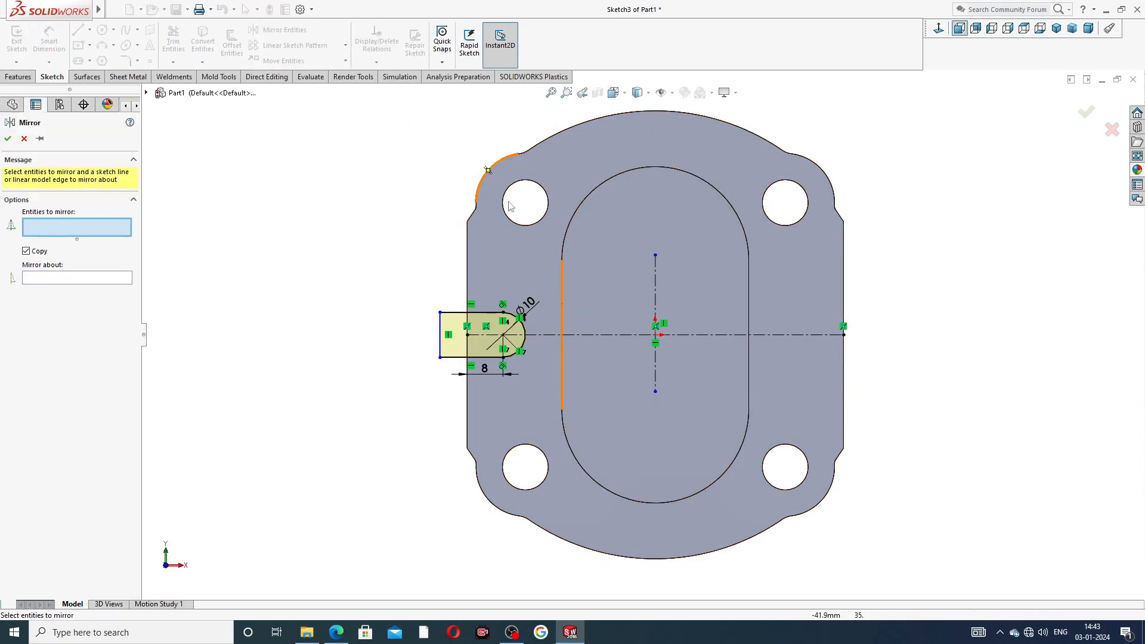
pyautogui.scroll(-1, 493, 349)
pyautogui.scroll(-1, 494, 349)
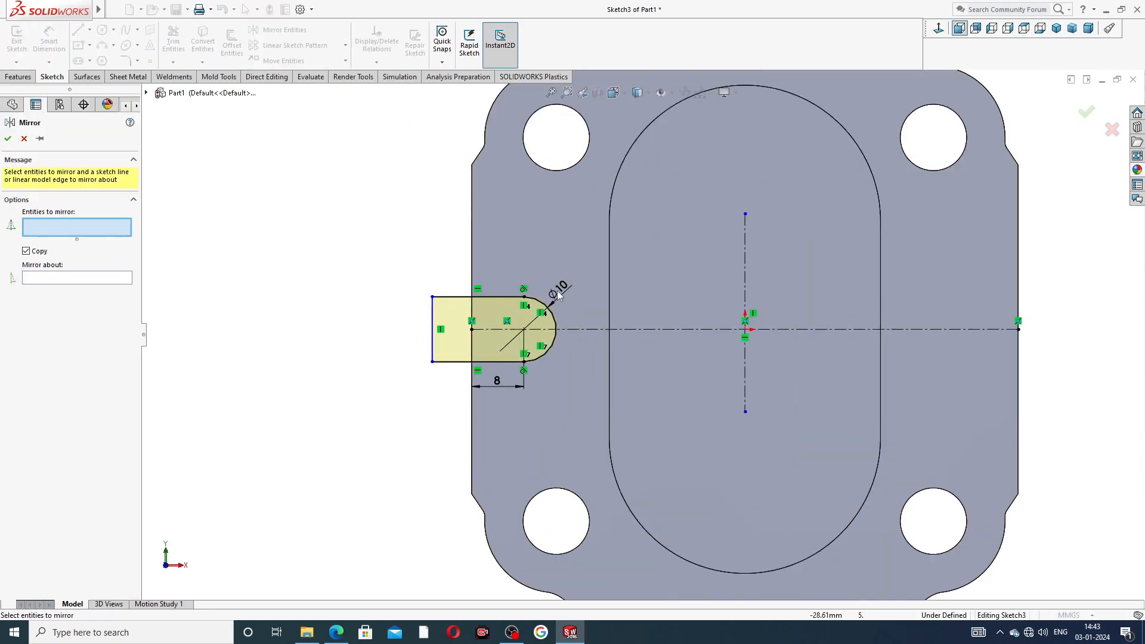
pyautogui.click(532, 300)
pyautogui.click(508, 296)
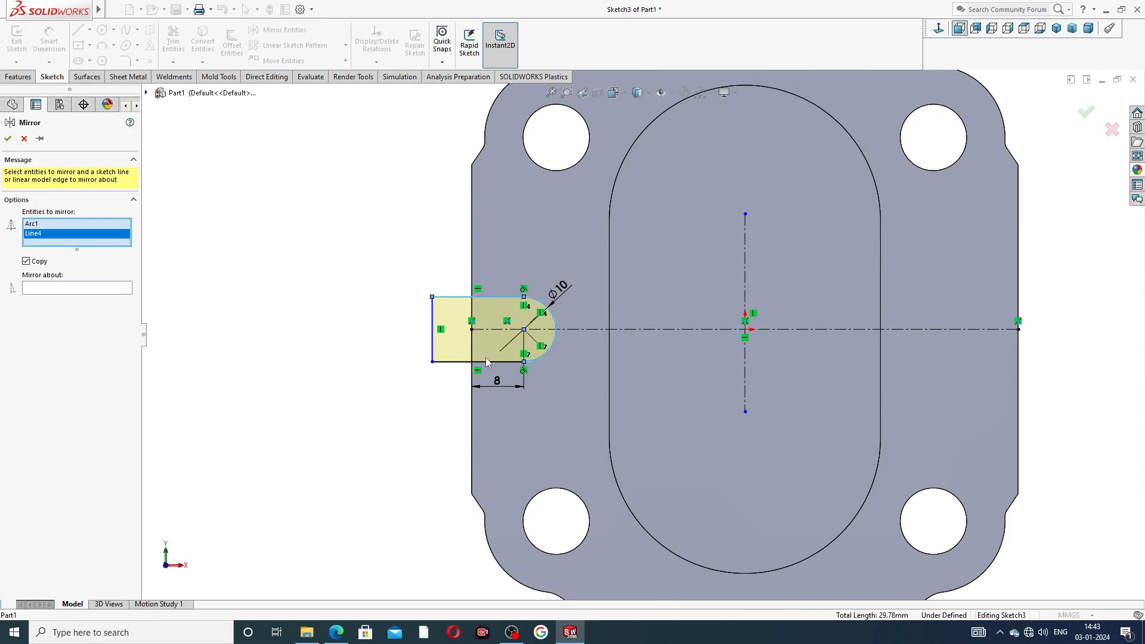
pyautogui.click(449, 362)
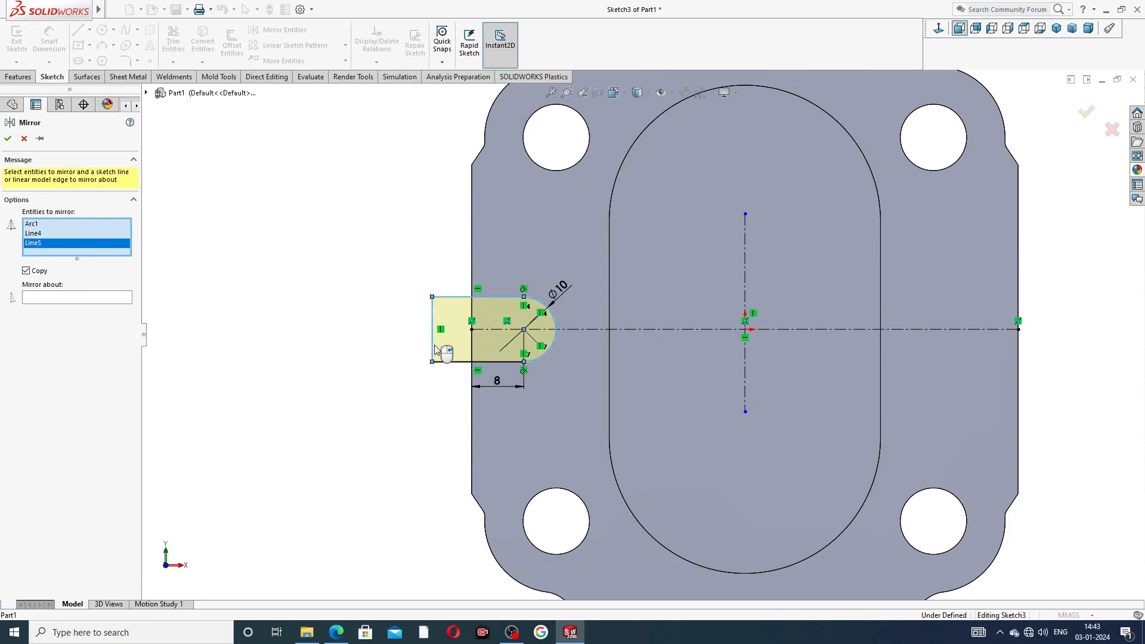
pyautogui.click(497, 362)
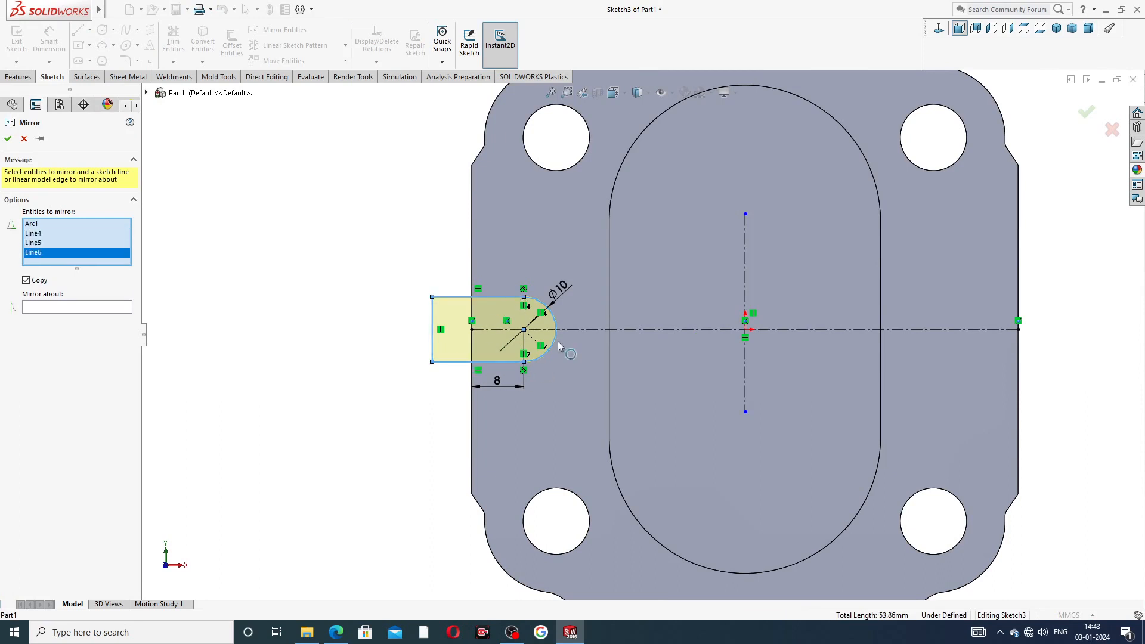
pyautogui.click(128, 308)
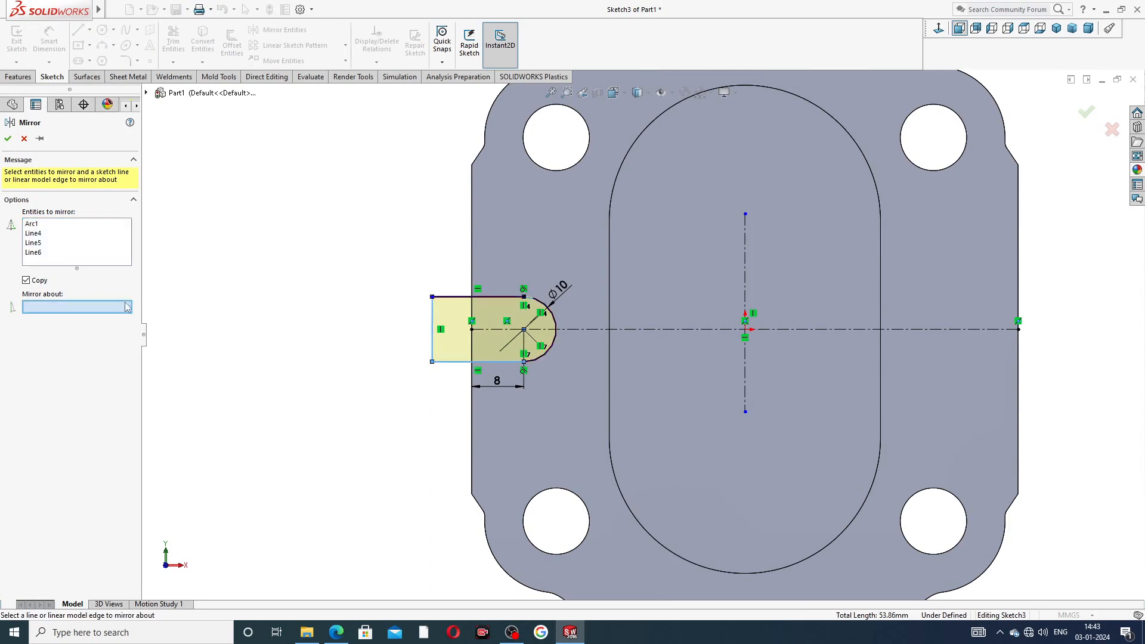
pyautogui.click(746, 232)
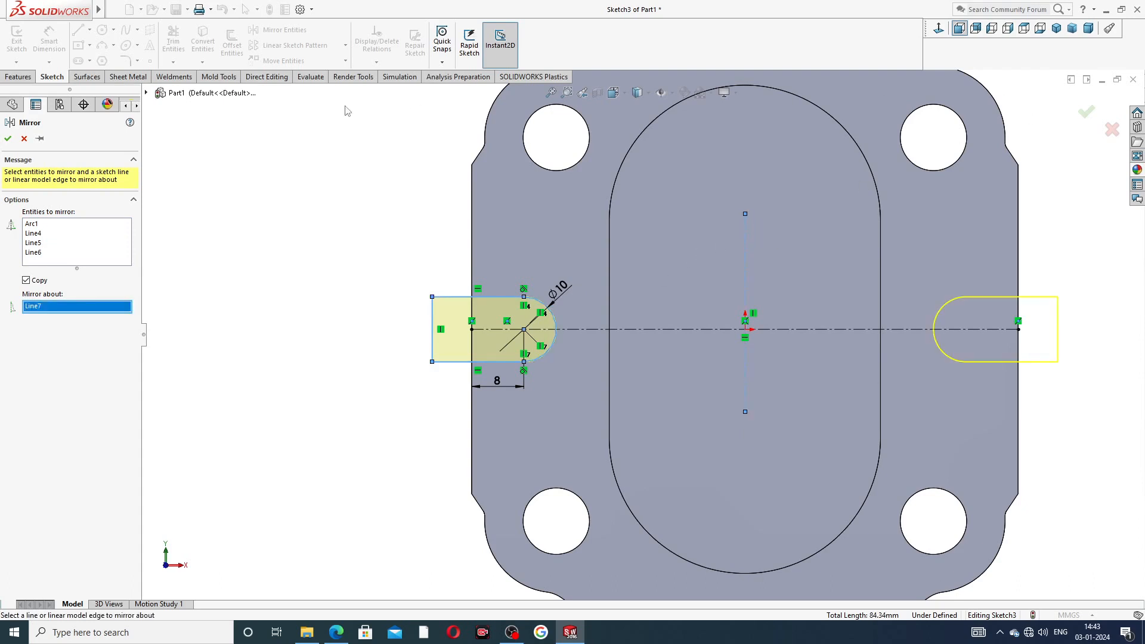
pyautogui.click(1087, 112)
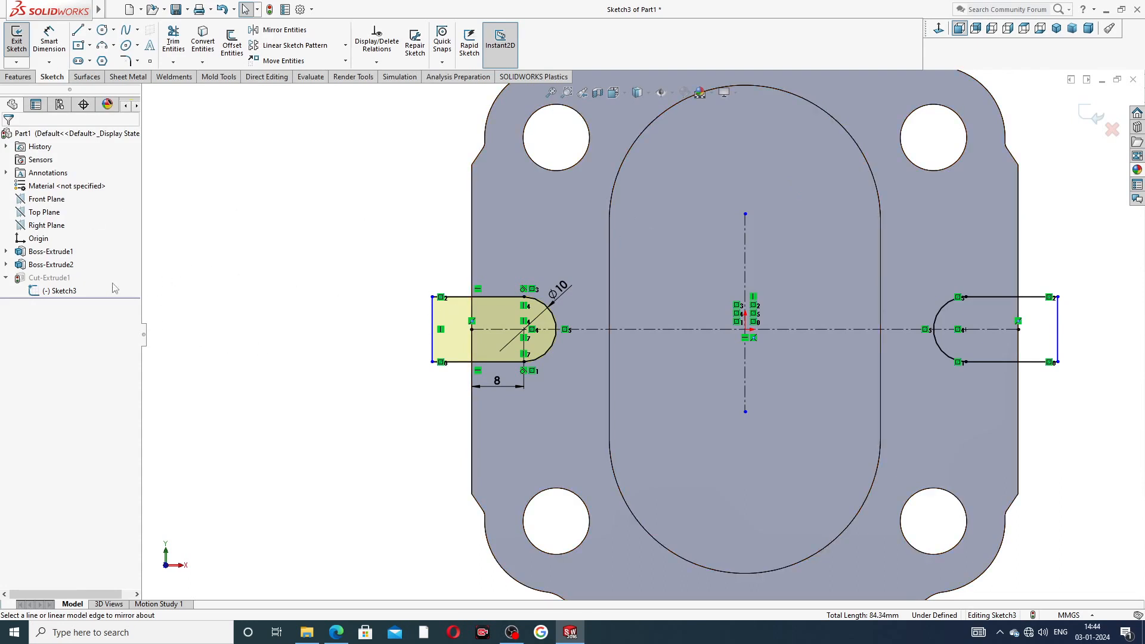
pyautogui.click(1085, 115)
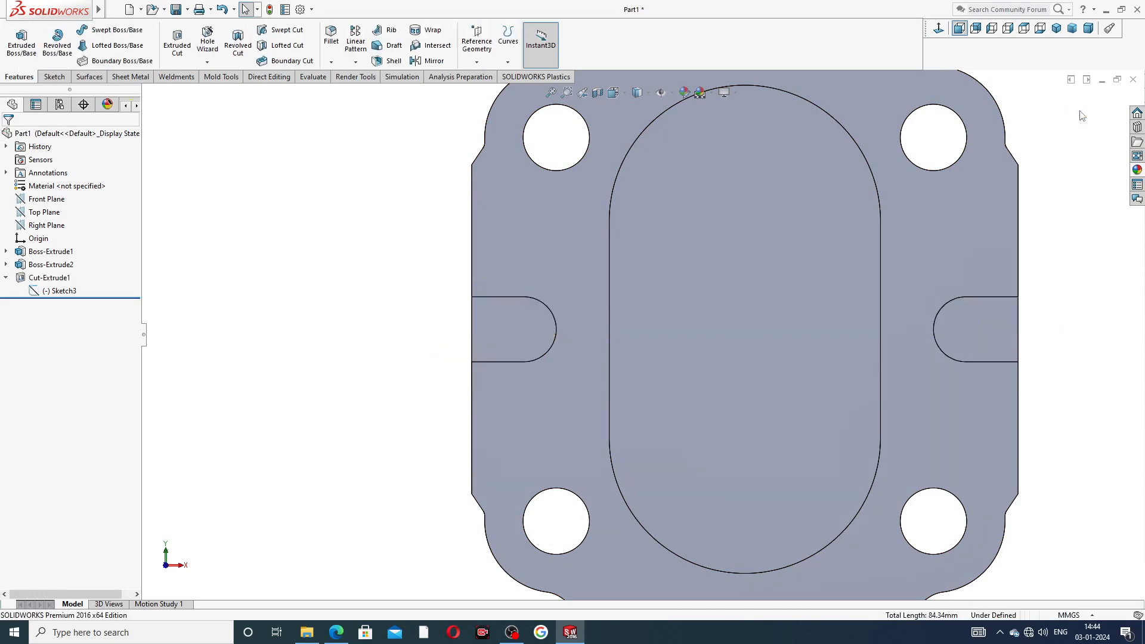
# - Start a sketch on the plate's front face and draw a circle about 8.4 mm in radius concentric with the upper-left hole
pyautogui.moveTo(1049, 249)
pyautogui.mouseDown(button='middle')
pyautogui.moveTo(984, 258)
pyautogui.moveTo(1054, 240)
pyautogui.mouseUp(button='middle')
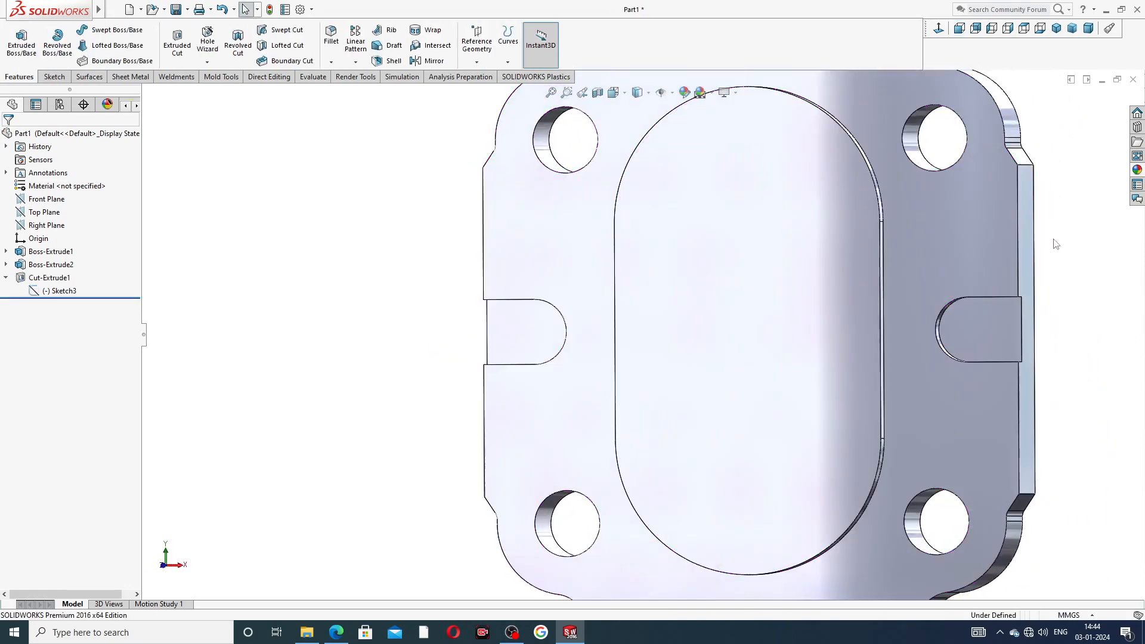
pyautogui.scroll(3, 1054, 252)
pyautogui.moveTo(923, 313); pyautogui.dragTo(1005, 297, button='middle')
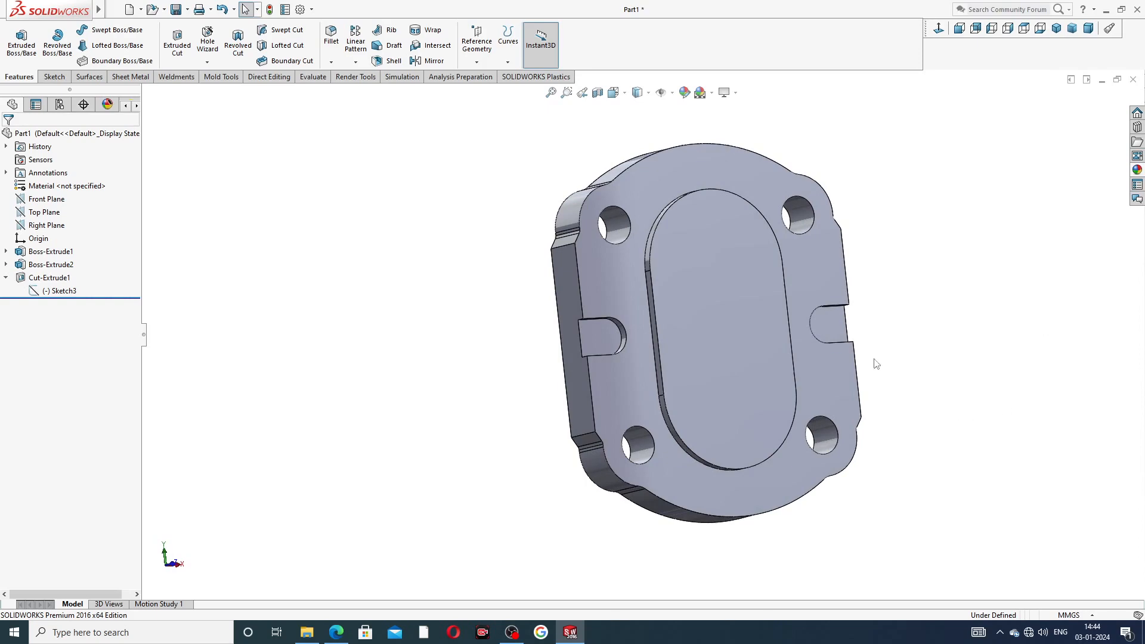
pyautogui.moveTo(915, 234)
pyautogui.mouseDown(button='middle')
pyautogui.moveTo(936, 133)
pyautogui.moveTo(799, 226)
pyautogui.moveTo(826, 190)
pyautogui.mouseUp(button='middle')
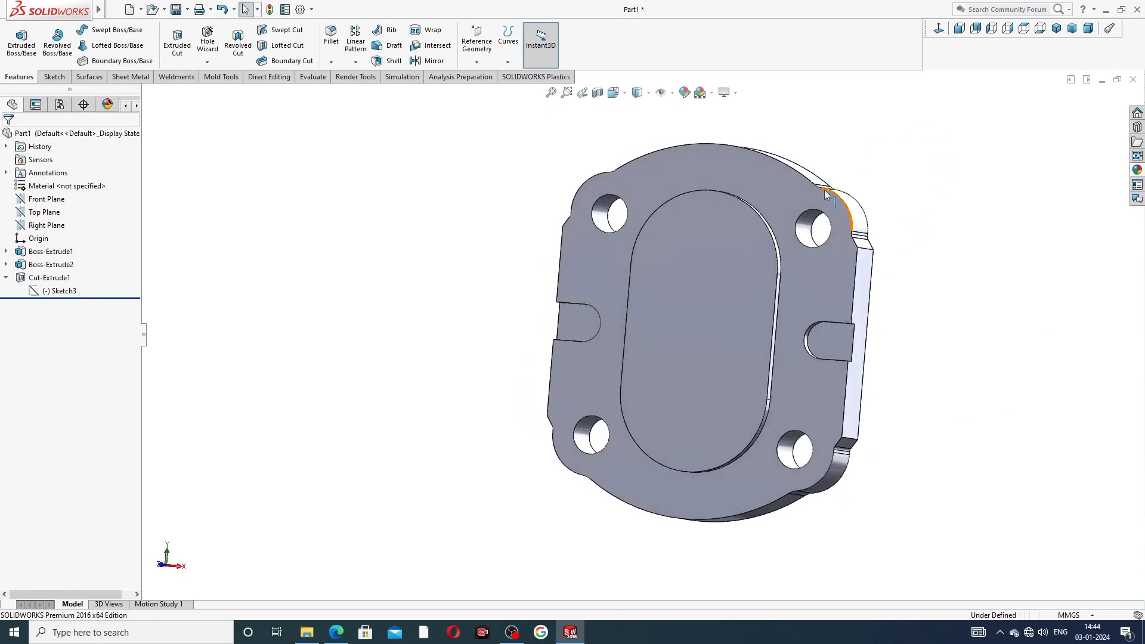
pyautogui.click(791, 186)
pyautogui.click(836, 152)
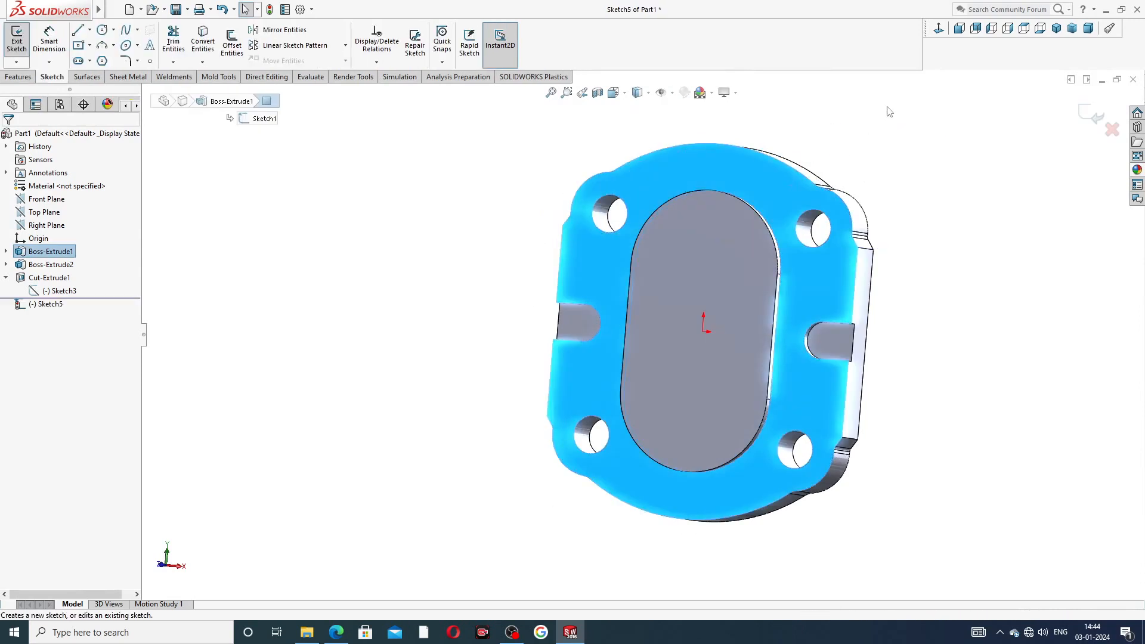
pyautogui.click(939, 28)
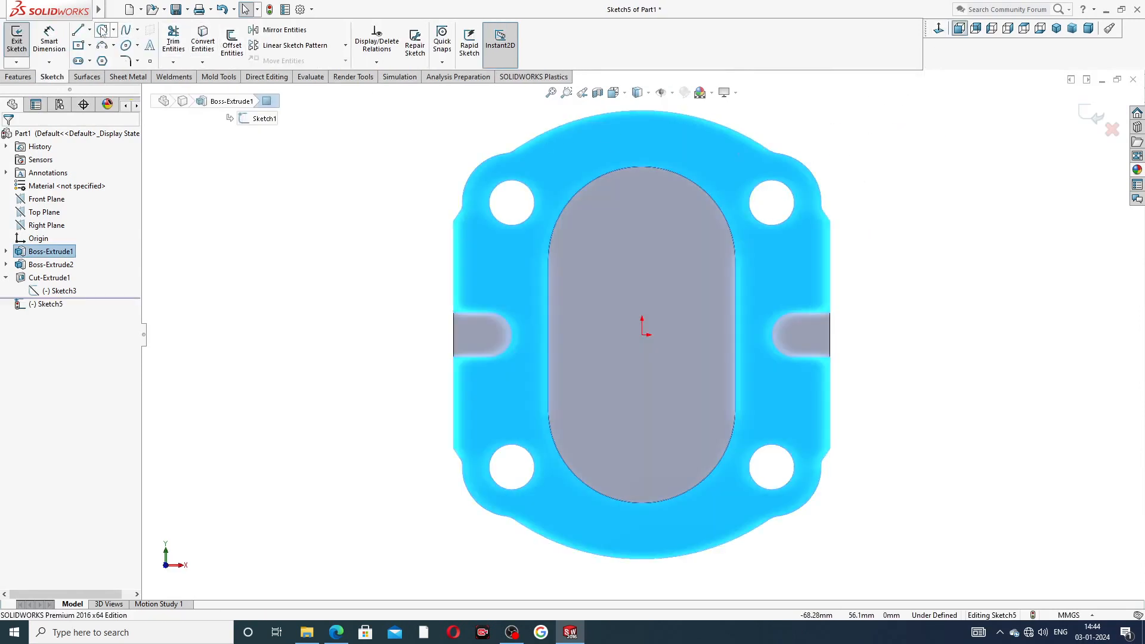
pyautogui.click(102, 30)
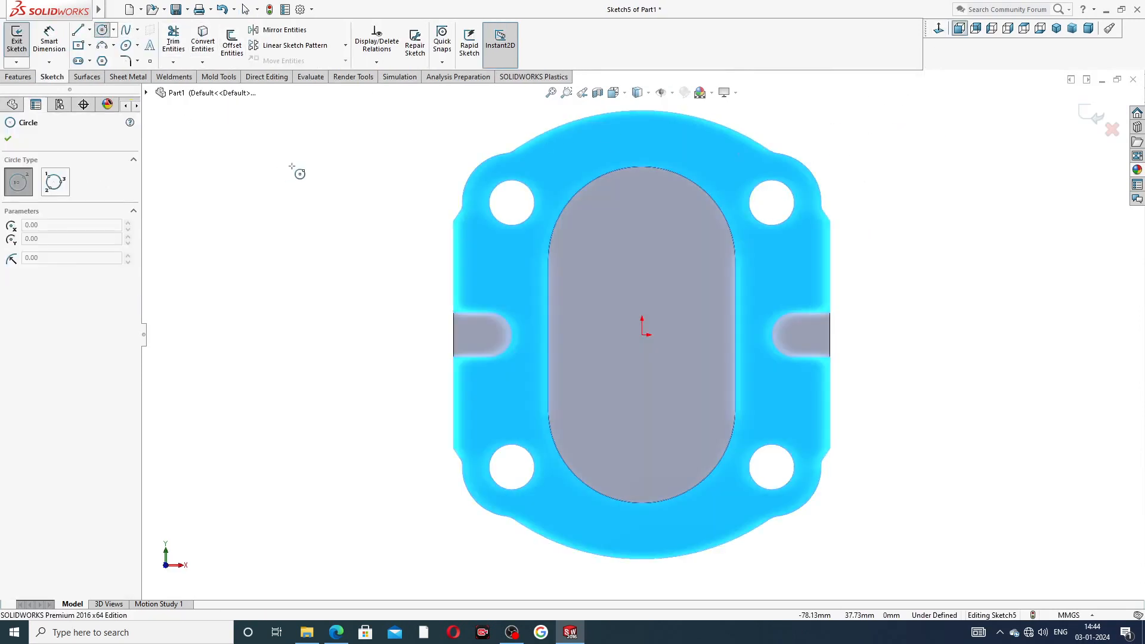
pyautogui.click(512, 203)
pyautogui.click(511, 165)
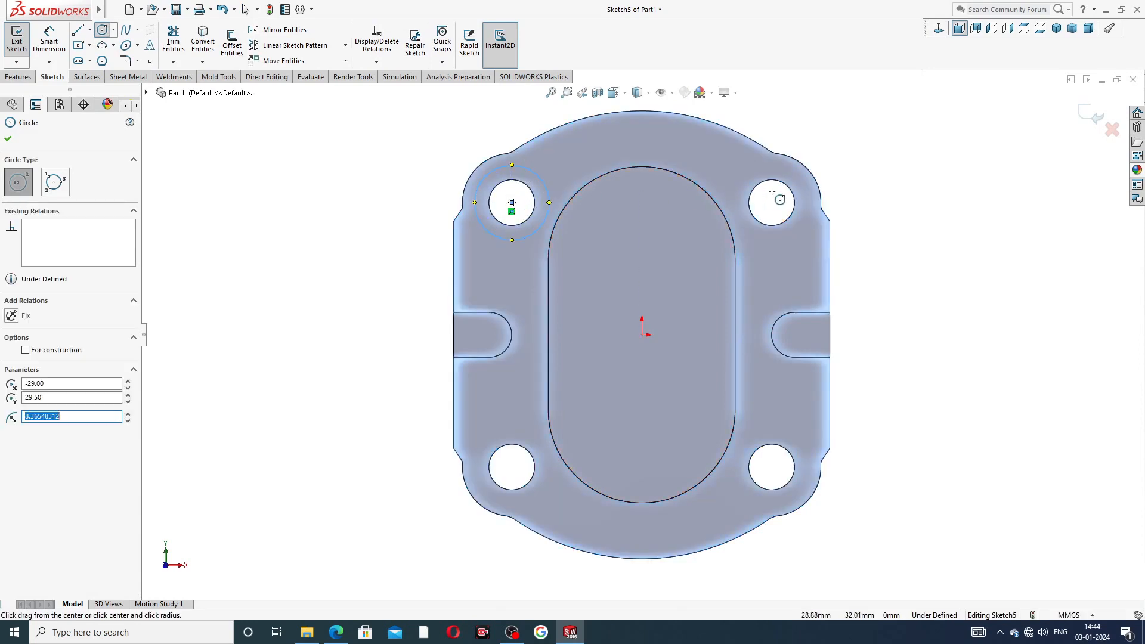
# - Draw concentric circles around the upper-right, lower-right and lower-left holes with radii of about 7.3, 7.6 and 6.7 mm
pyautogui.click(771, 202)
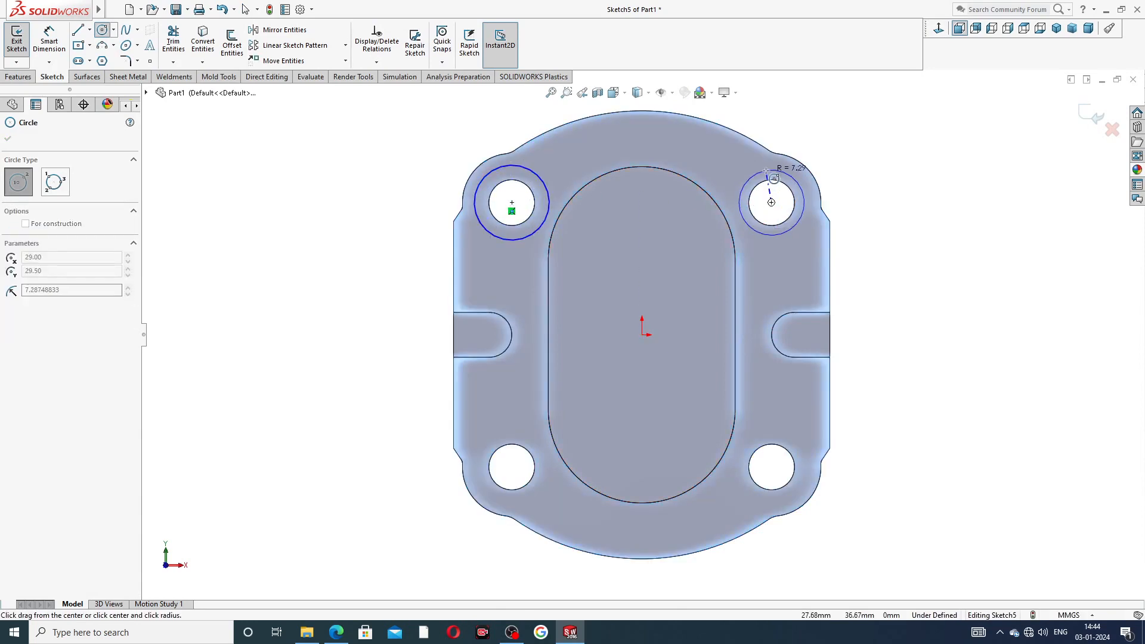
pyautogui.click(793, 179)
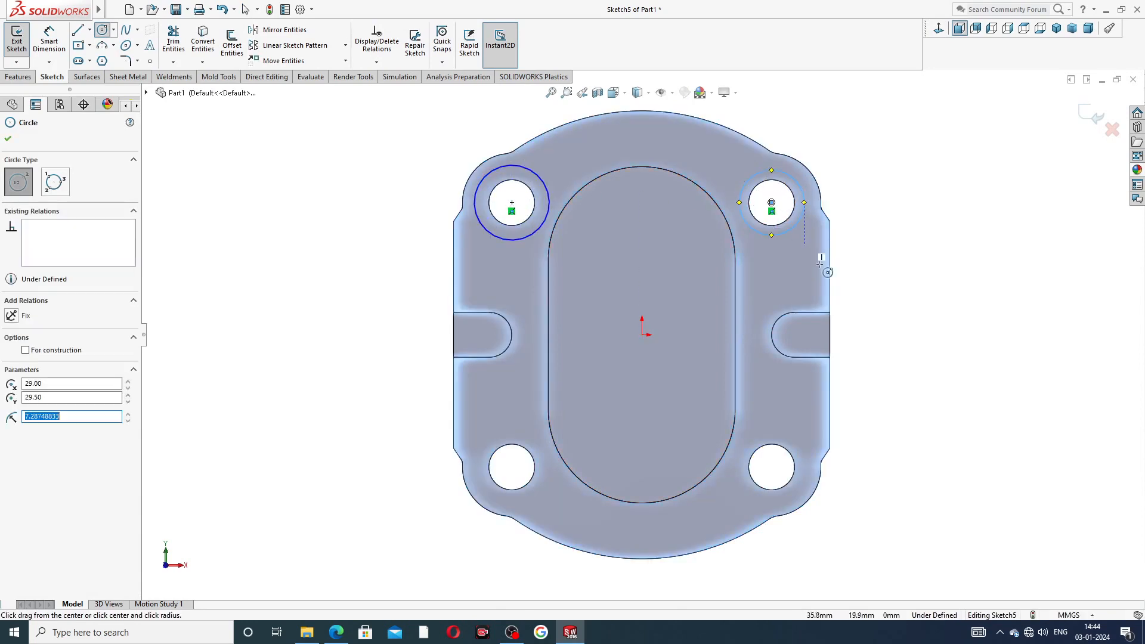
pyautogui.click(771, 468)
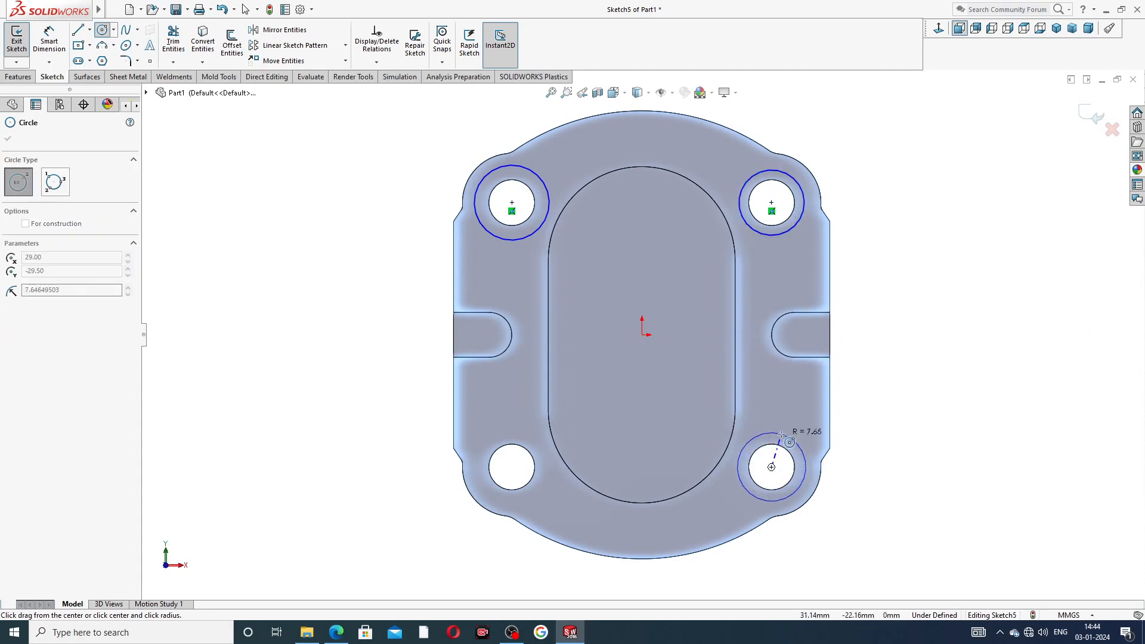
pyautogui.click(782, 435)
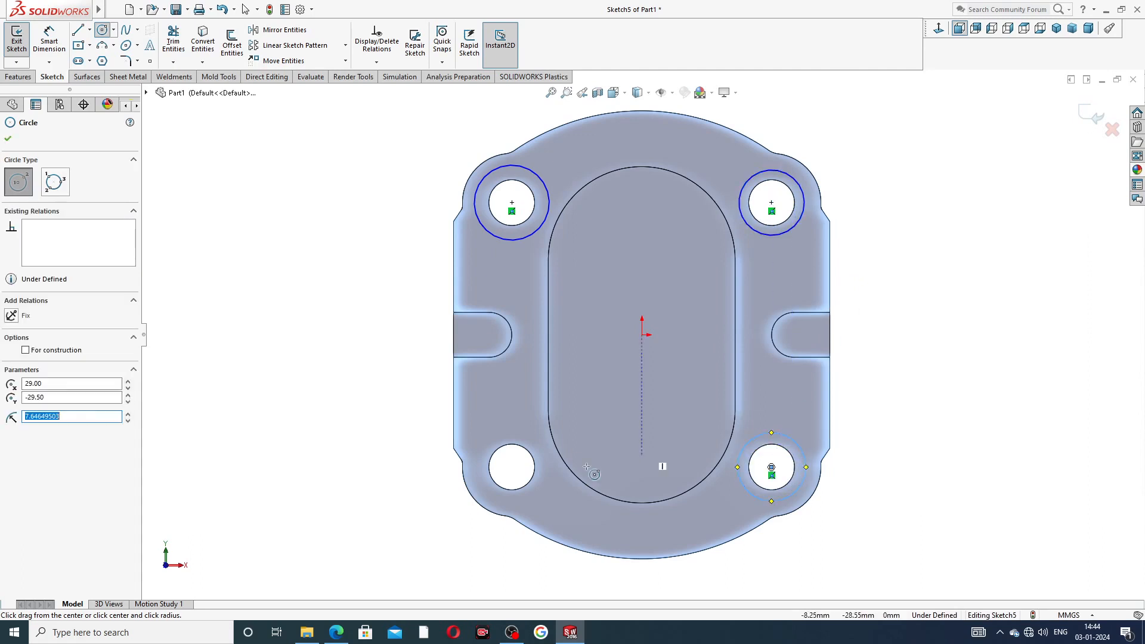
pyautogui.click(512, 467)
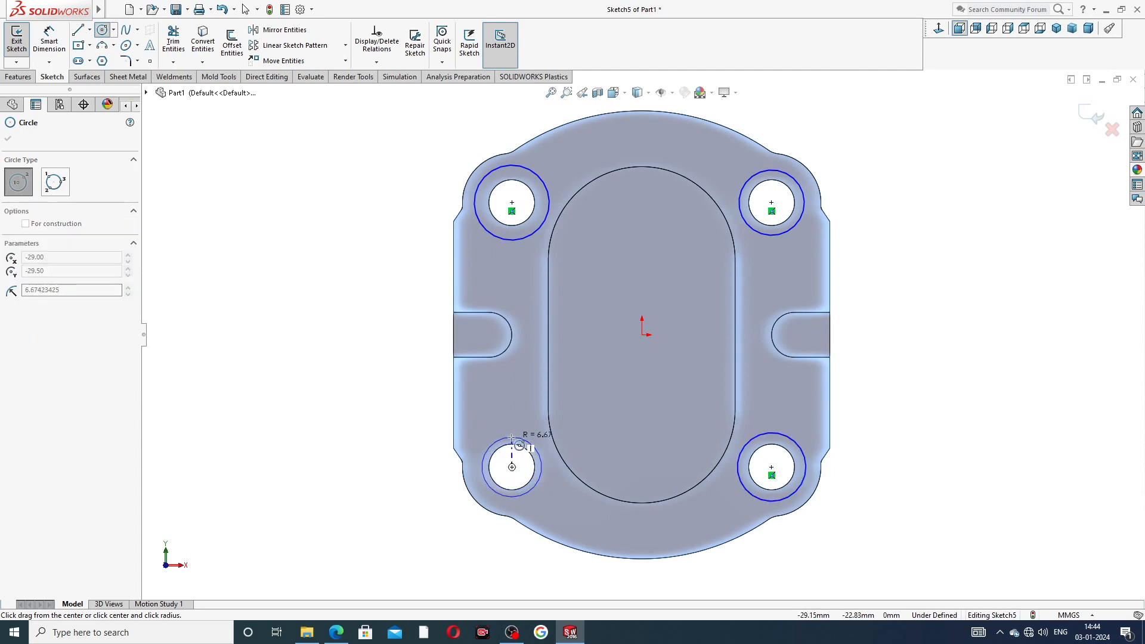
pyautogui.click(525, 440)
pyautogui.rightClick(334, 320)
pyautogui.click(361, 327)
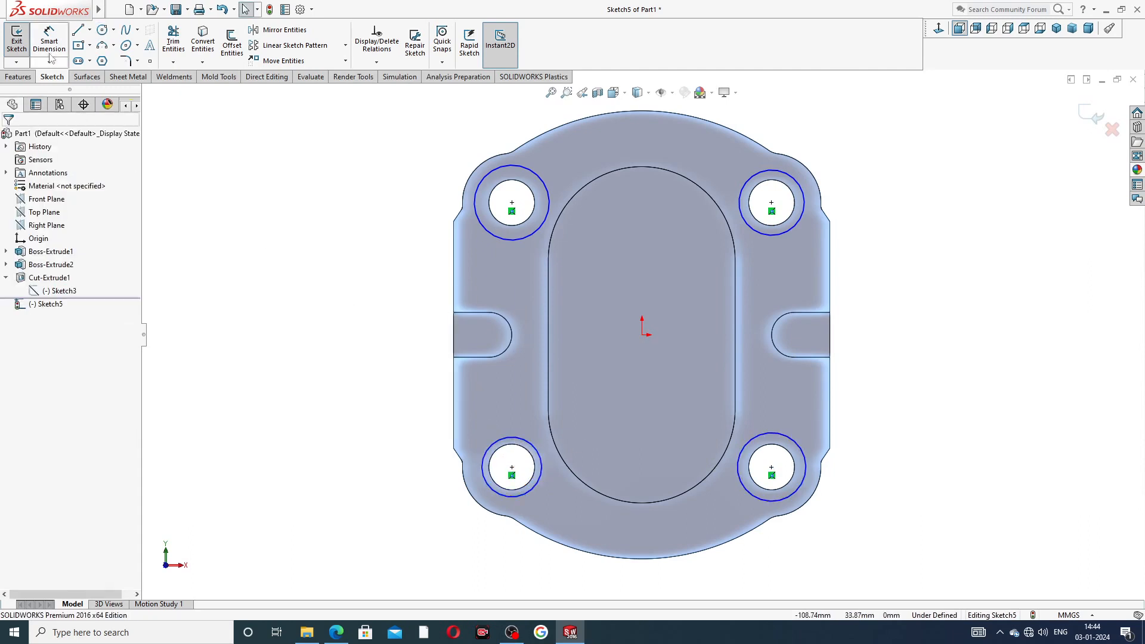
# - Dimension the upper-left circle's diameter as 16 mm and check the end plate's PDF drawing in the browser
pyautogui.click(481, 180)
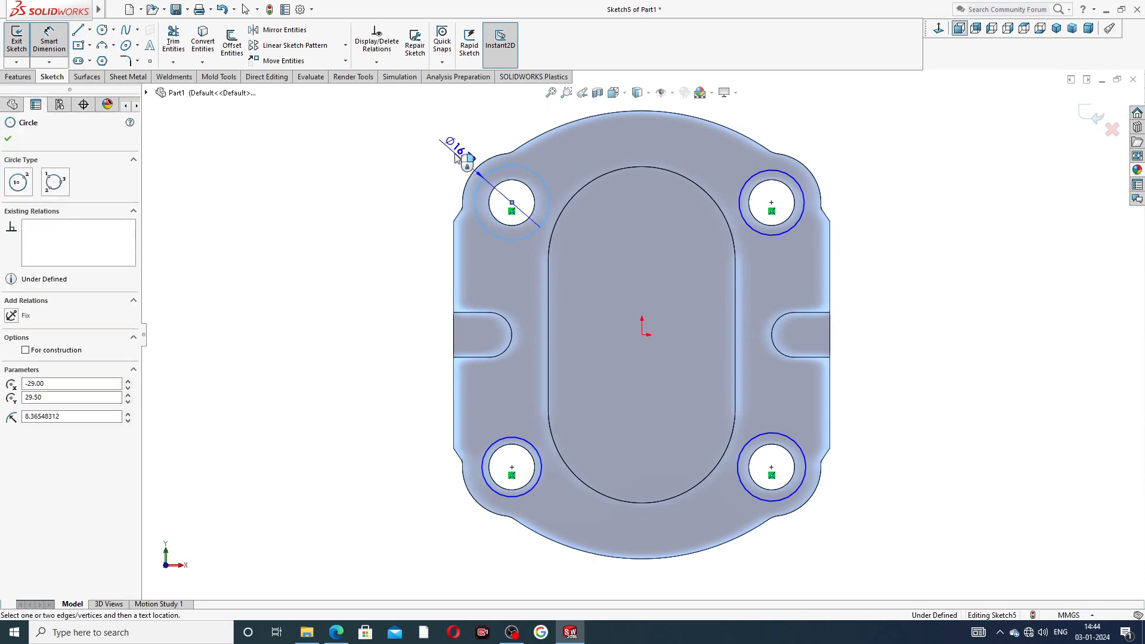
pyautogui.click(460, 158)
pyautogui.write('16')
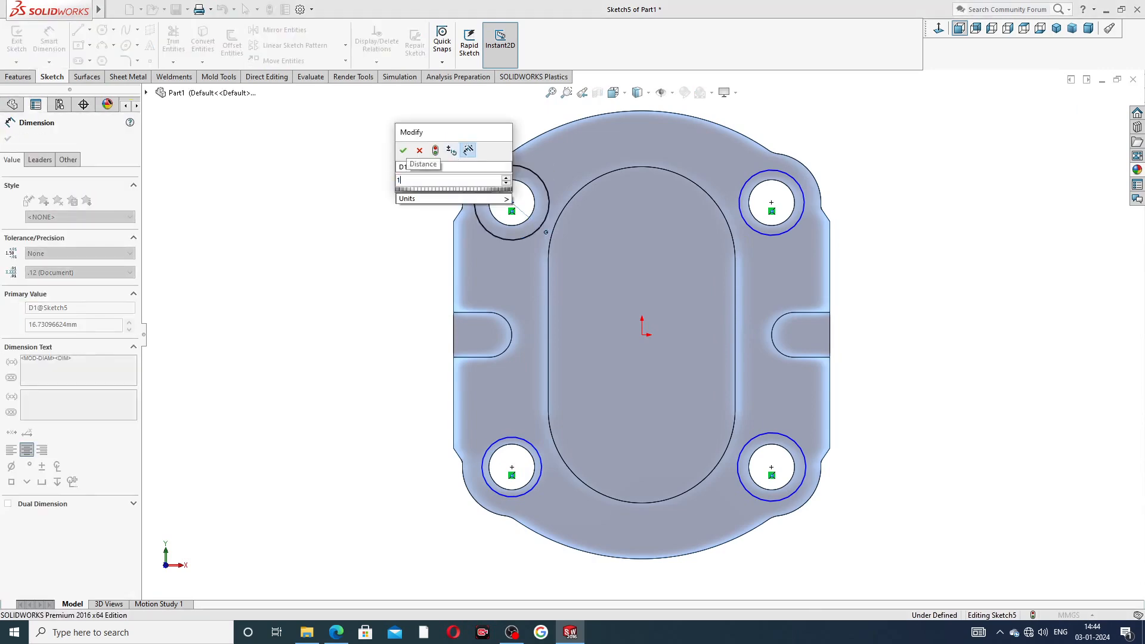
pyautogui.press('Return')
pyautogui.click(396, 168)
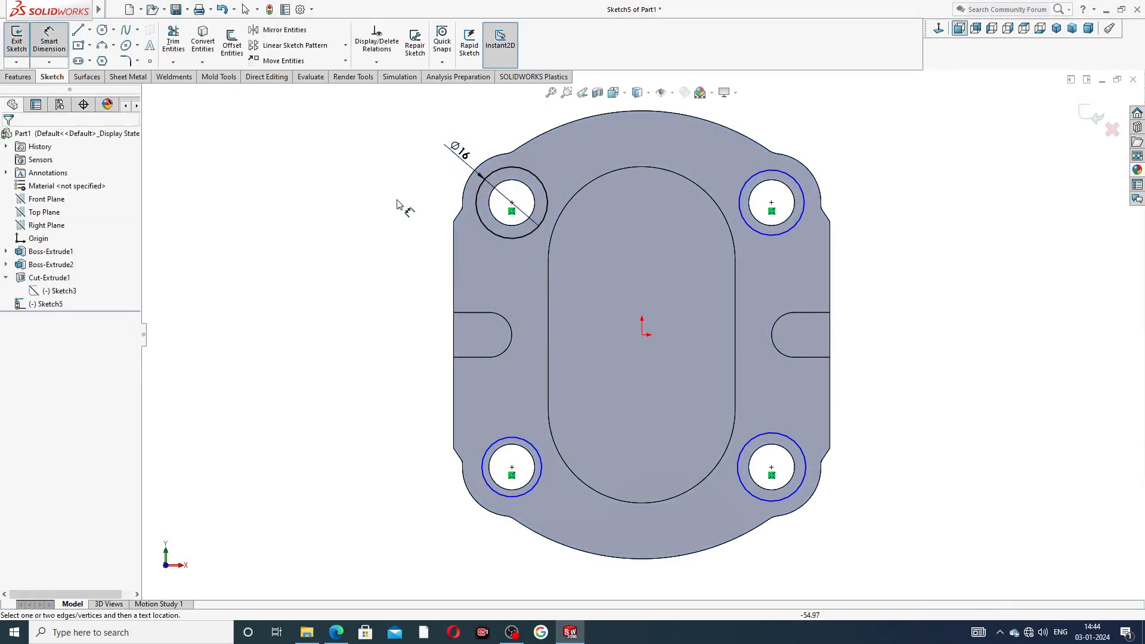
pyautogui.click(335, 636)
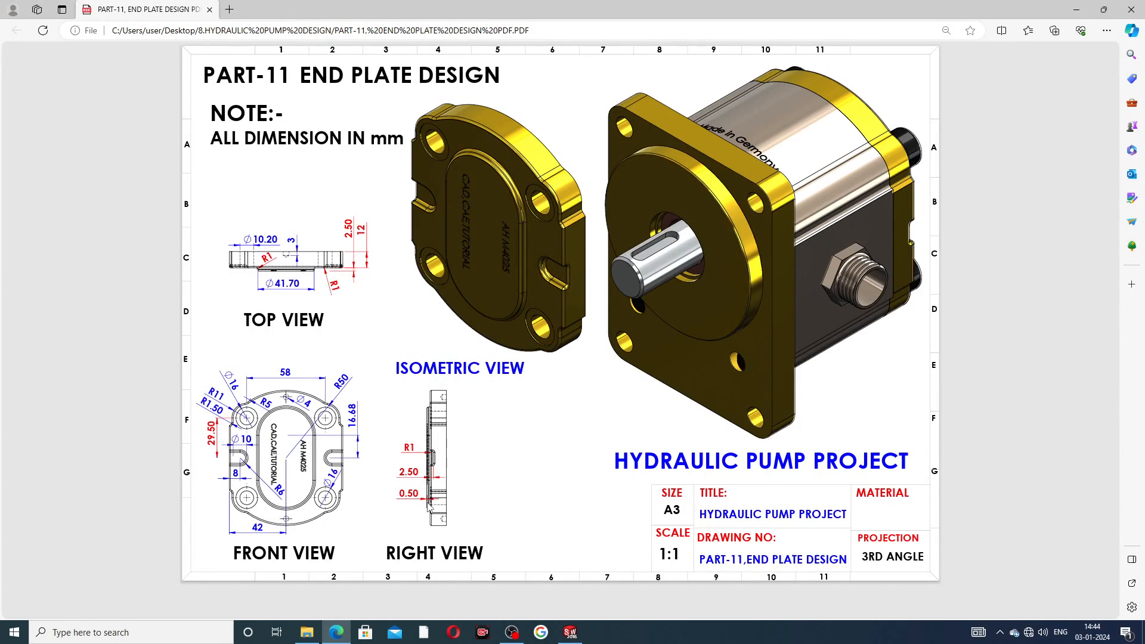
pyautogui.click(570, 633)
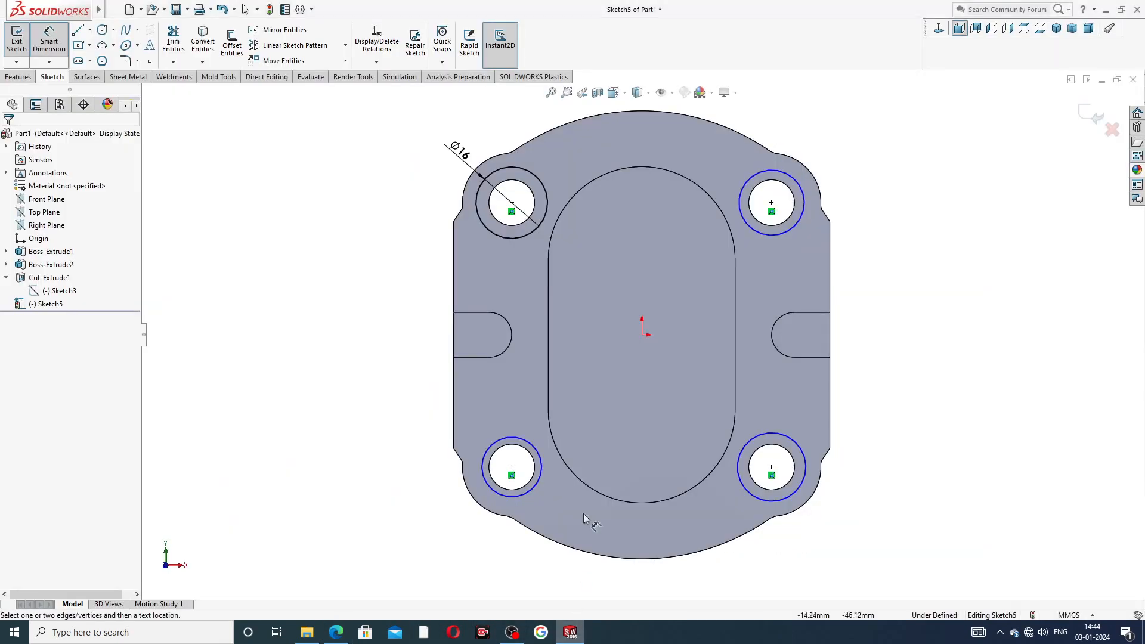
# - Apply an Equal relation to the four circles concentric with the mounting holes
pyautogui.rightClick(300, 257)
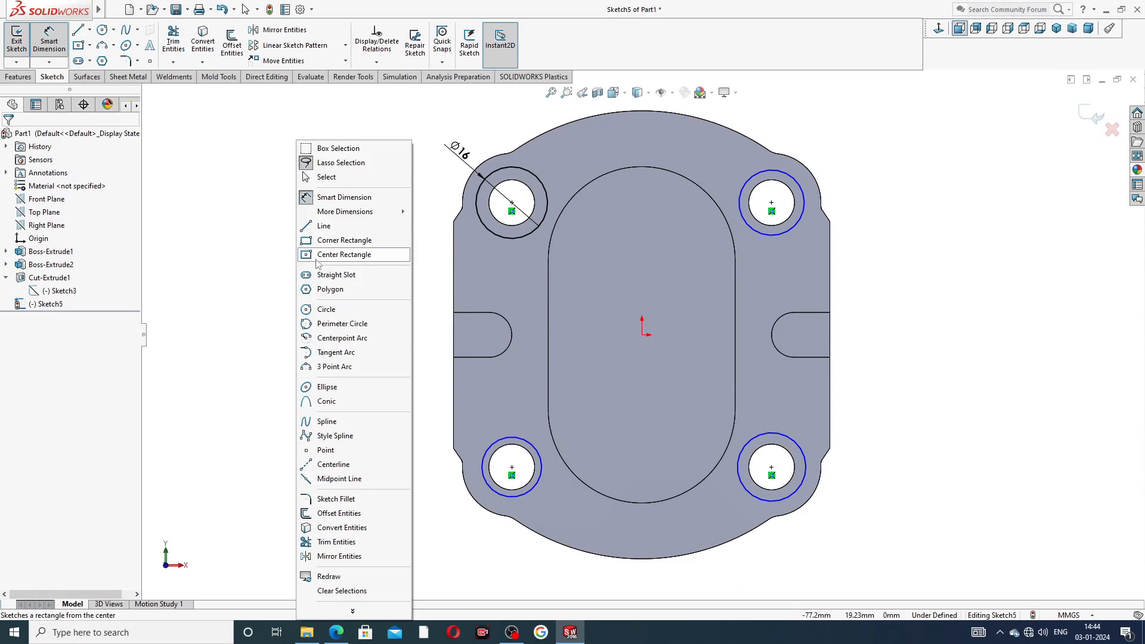
pyautogui.click(335, 178)
pyautogui.click(536, 179)
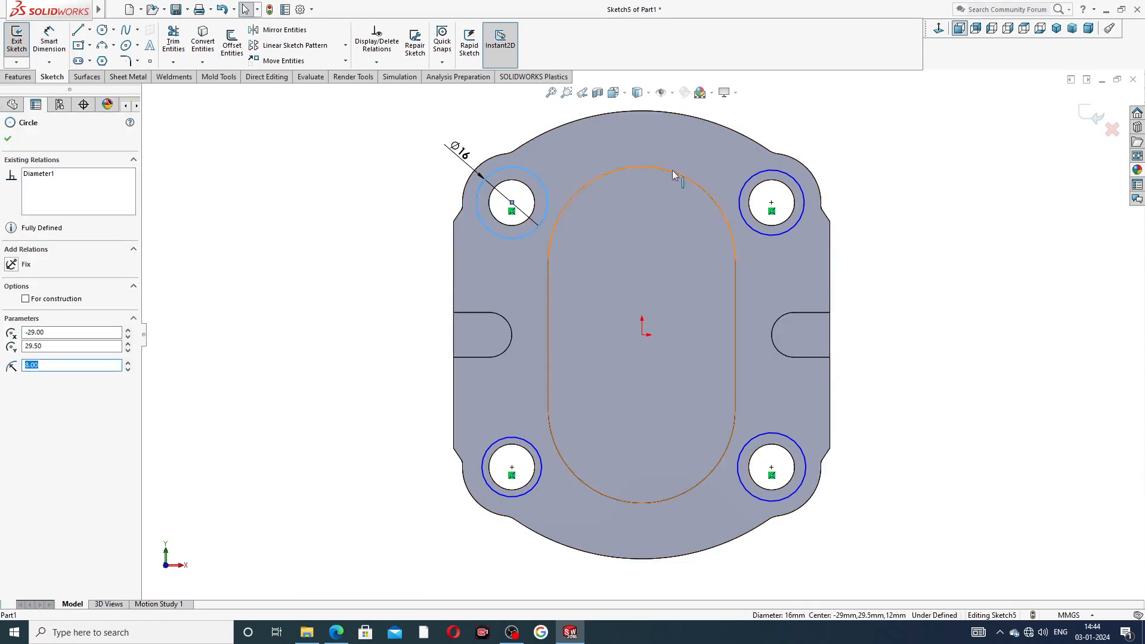
pyautogui.keyDown('ctrl'); pyautogui.click(762, 171); pyautogui.keyUp('ctrl')
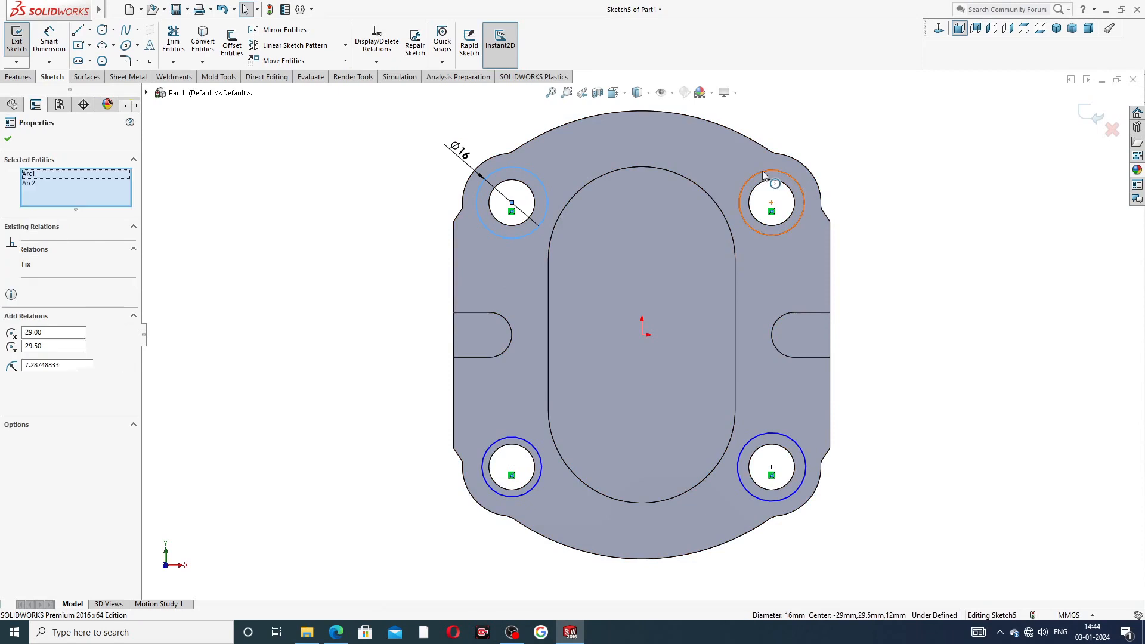
pyautogui.keyDown('ctrl'); pyautogui.click(795, 443); pyautogui.keyUp('ctrl')
pyautogui.keyDown('ctrl'); pyautogui.click(537, 457); pyautogui.keyUp('ctrl')
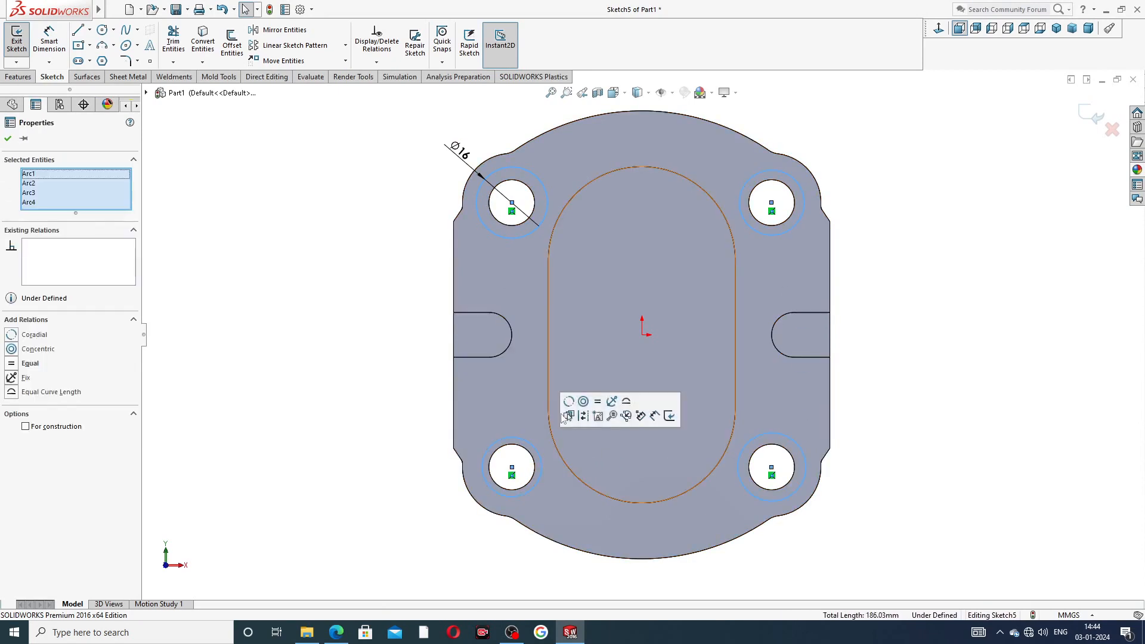
pyautogui.click(601, 412)
pyautogui.click(873, 247)
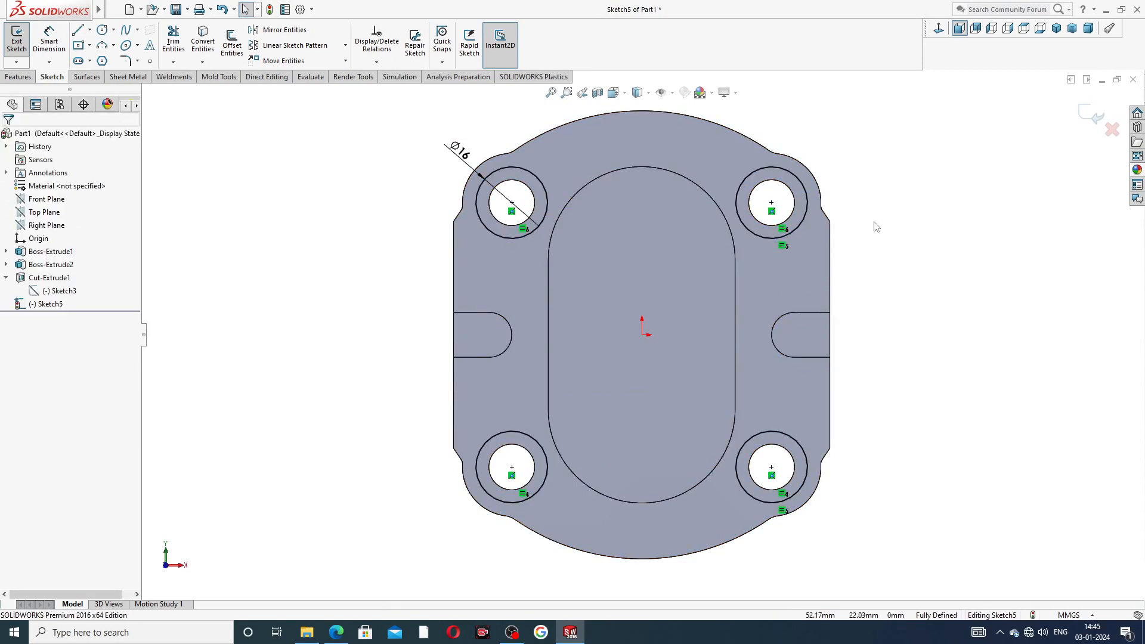
# - Cut-extrude the four circles into the plate's front face to a blind depth of 0.5 mm
pyautogui.click(19, 76)
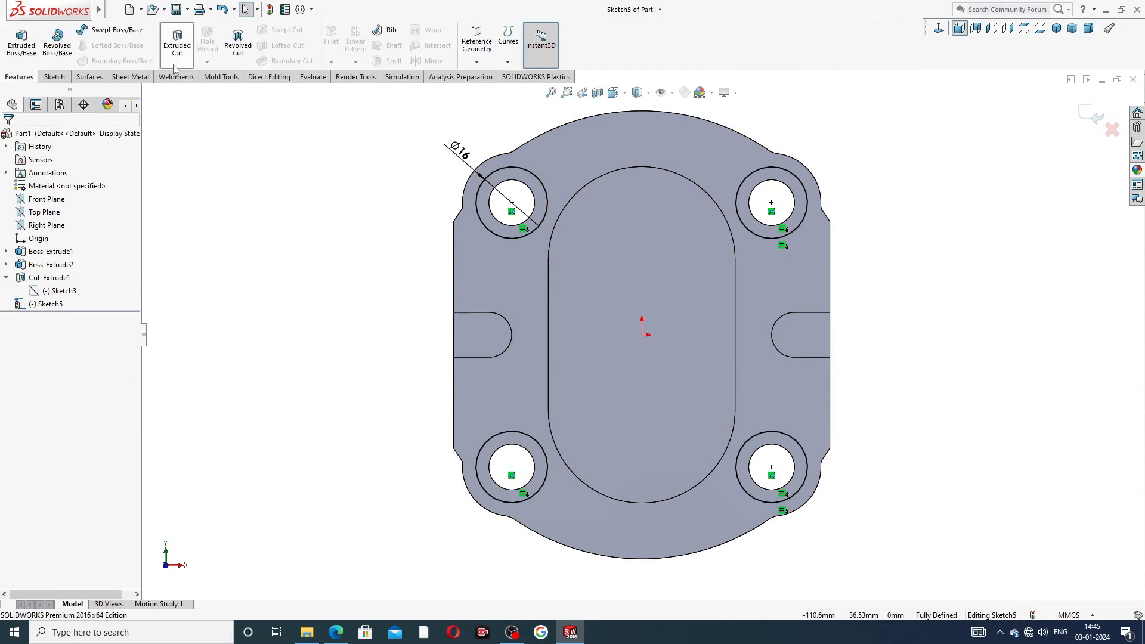
pyautogui.click(177, 42)
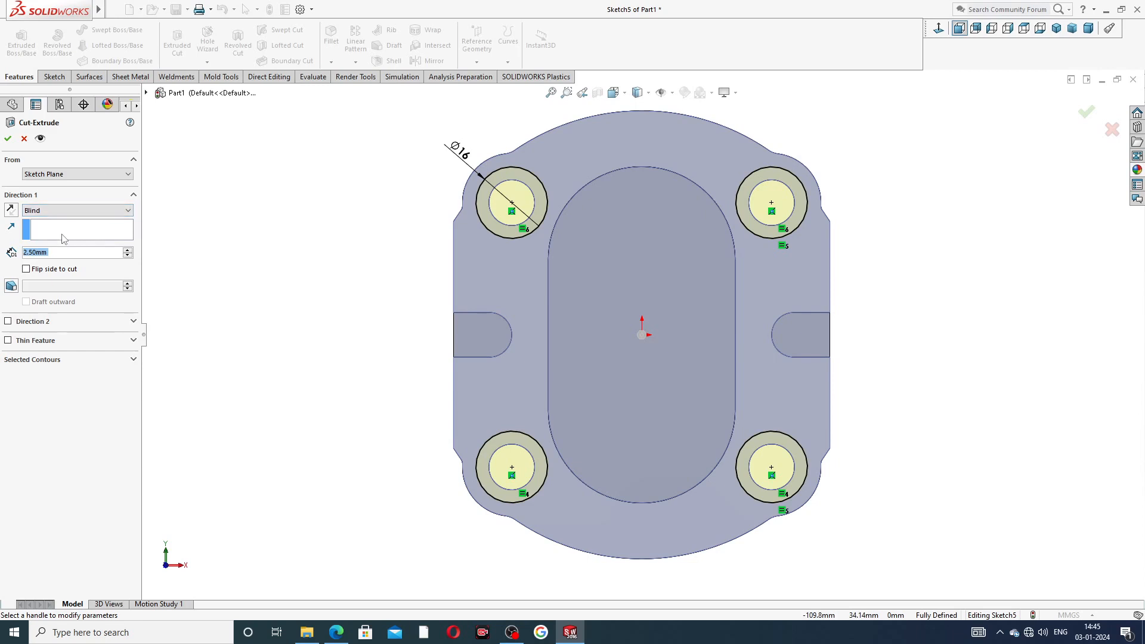
pyautogui.press('BackSpace')
pyautogui.write('.5')
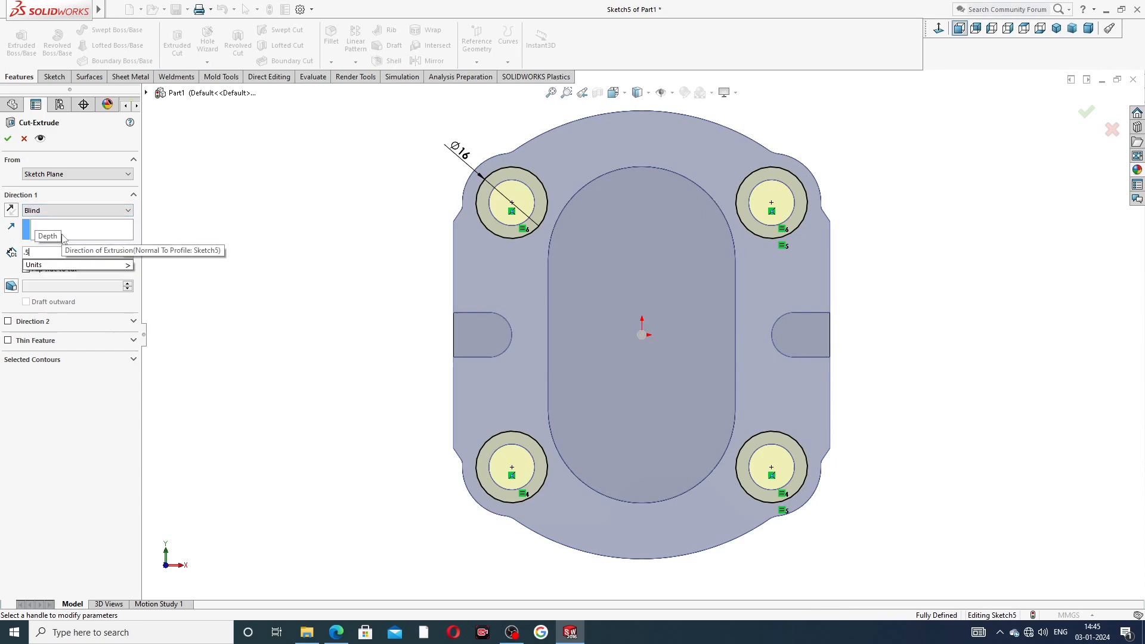
pyautogui.press('Return')
pyautogui.click(8, 140)
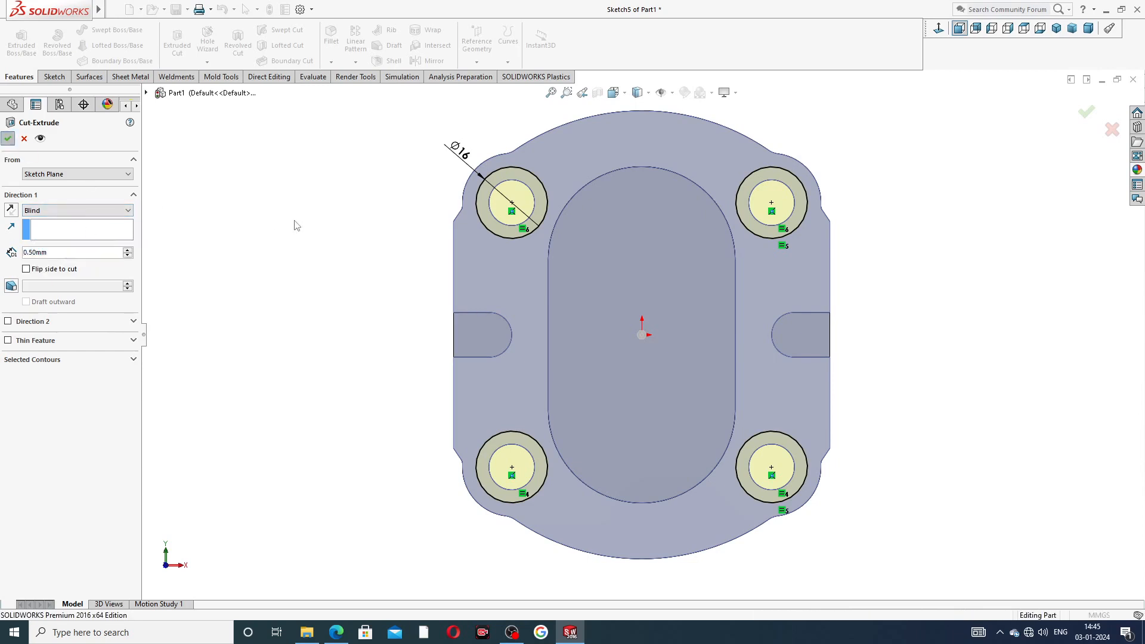
pyautogui.moveTo(922, 226); pyautogui.dragTo(847, 242, button='middle')
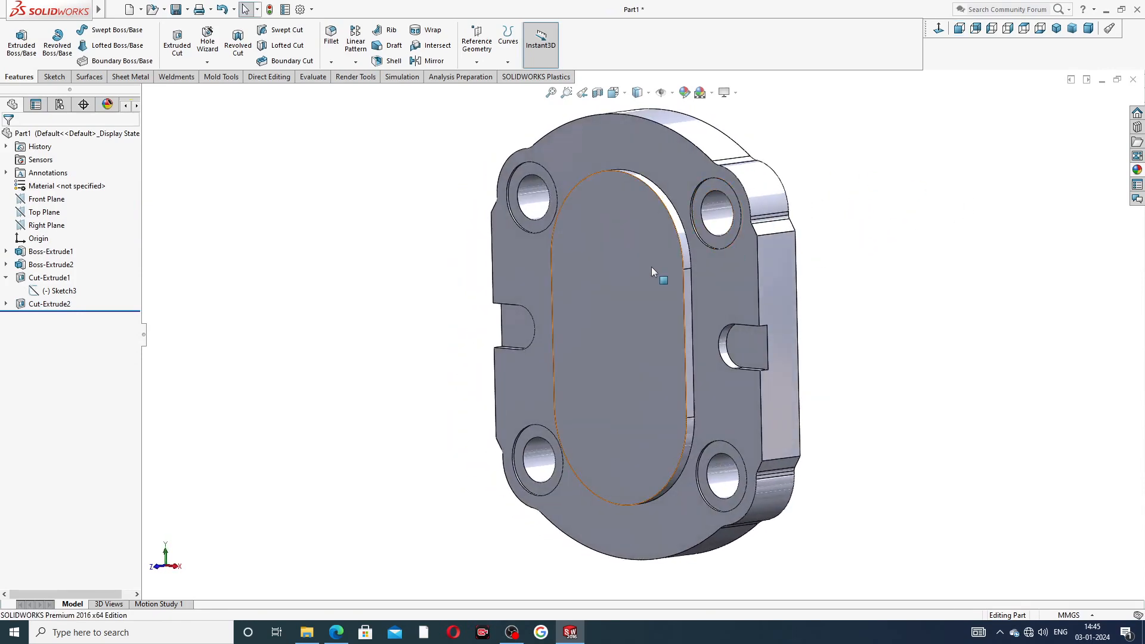
# - Begin a fillet of 1 mm radius and select the six outer perimeter edges of the plate's front face
pyautogui.click(332, 63)
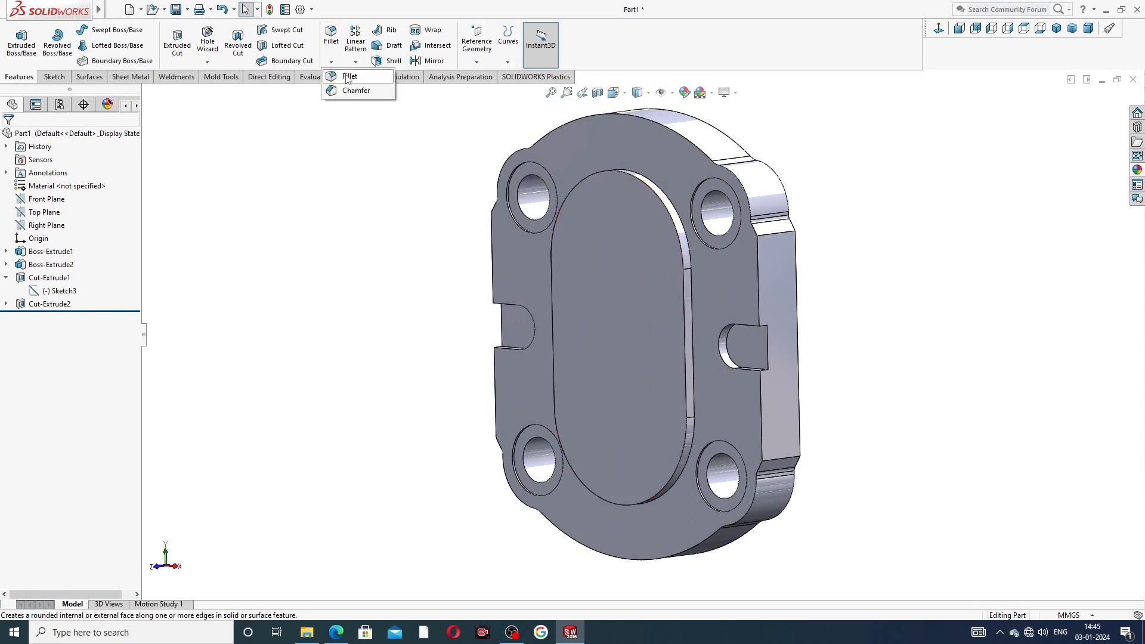
pyautogui.click(348, 79)
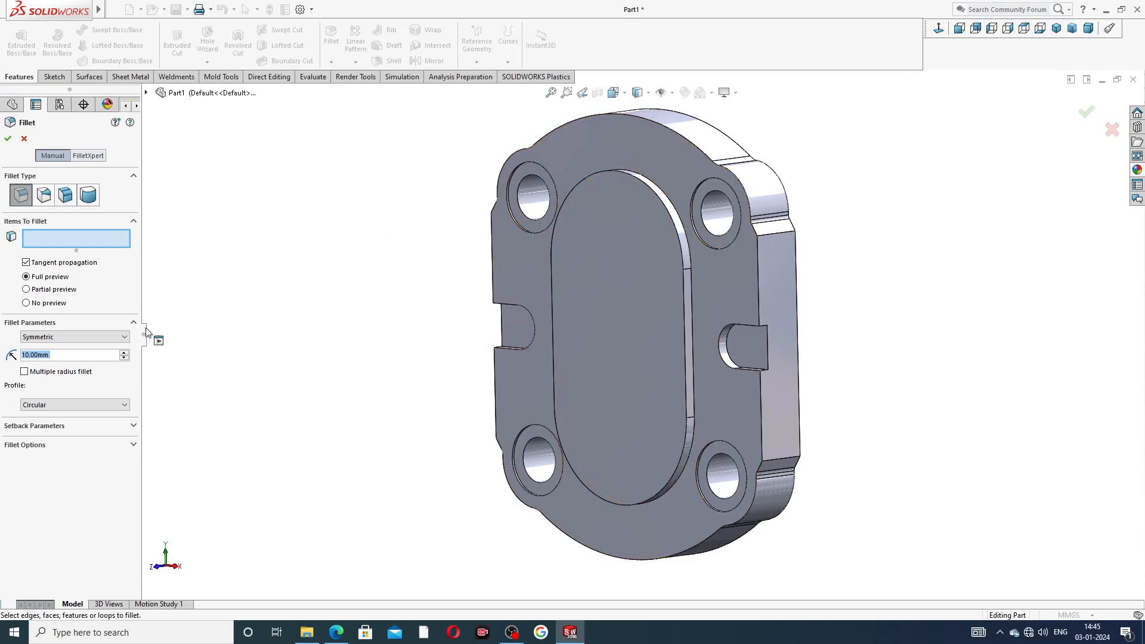
pyautogui.write('1')
pyautogui.press('Return')
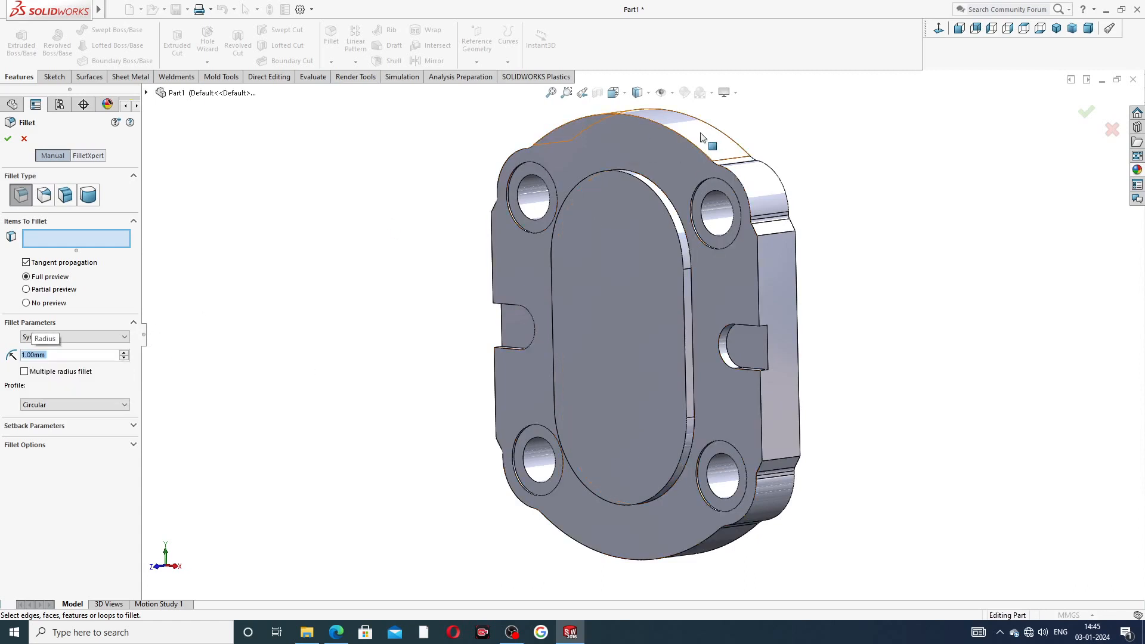
pyautogui.click(664, 131)
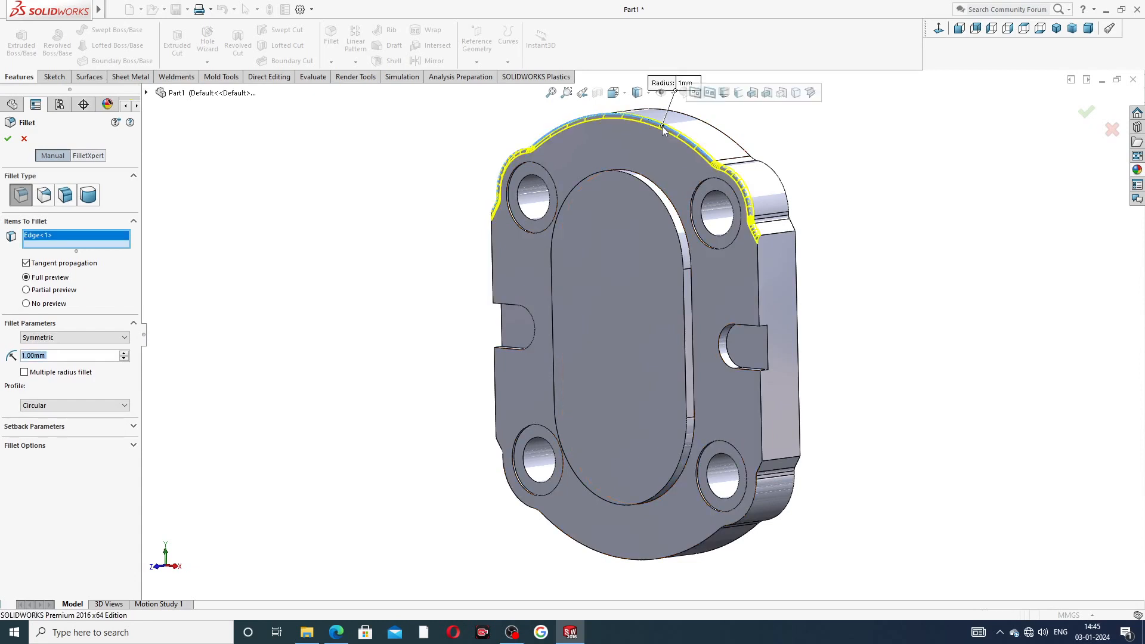
pyautogui.click(761, 300)
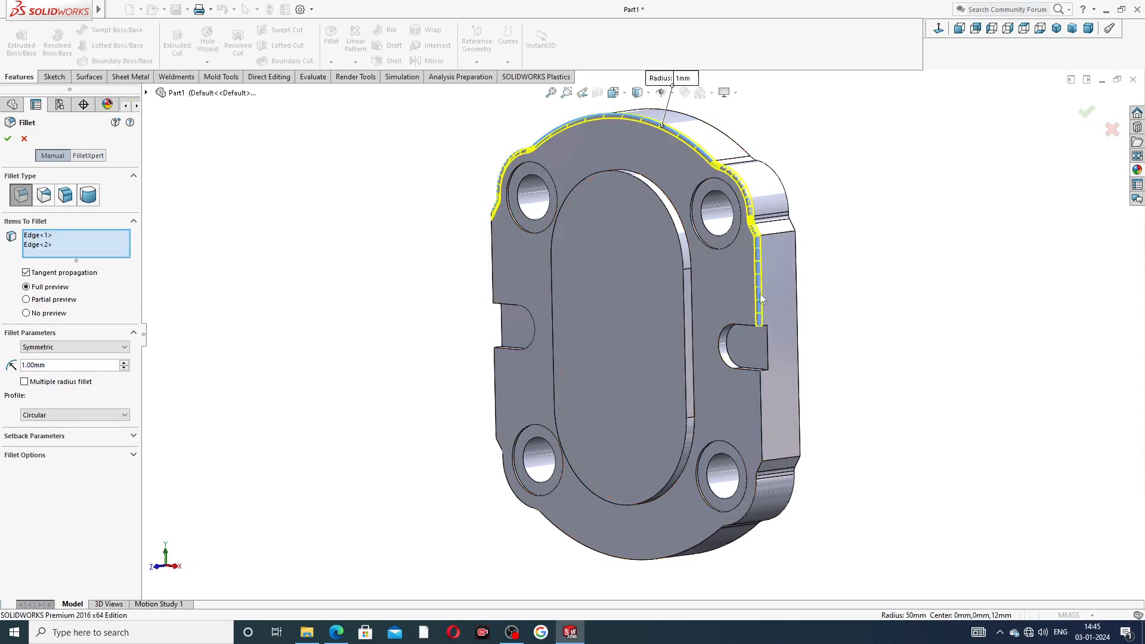
pyautogui.click(761, 398)
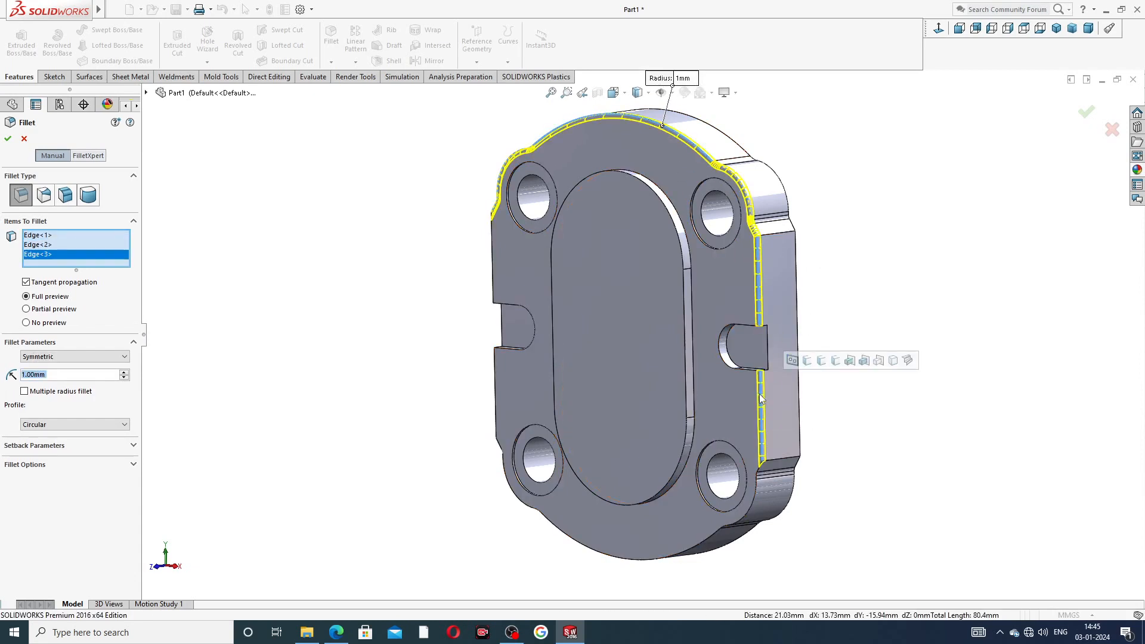
pyautogui.click(708, 543)
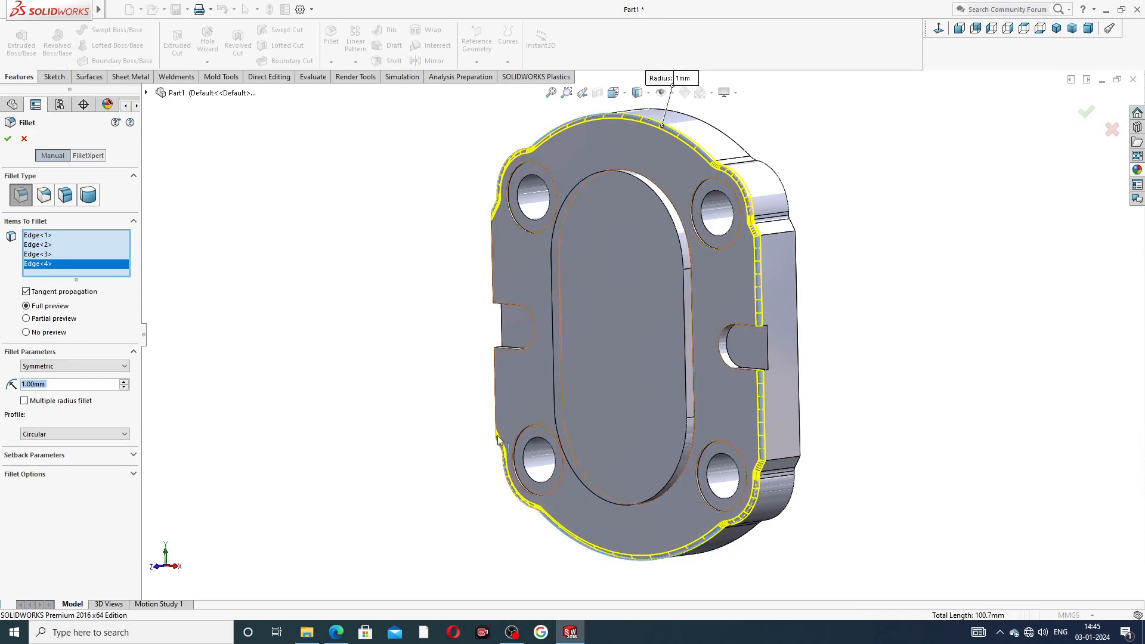
pyautogui.click(496, 394)
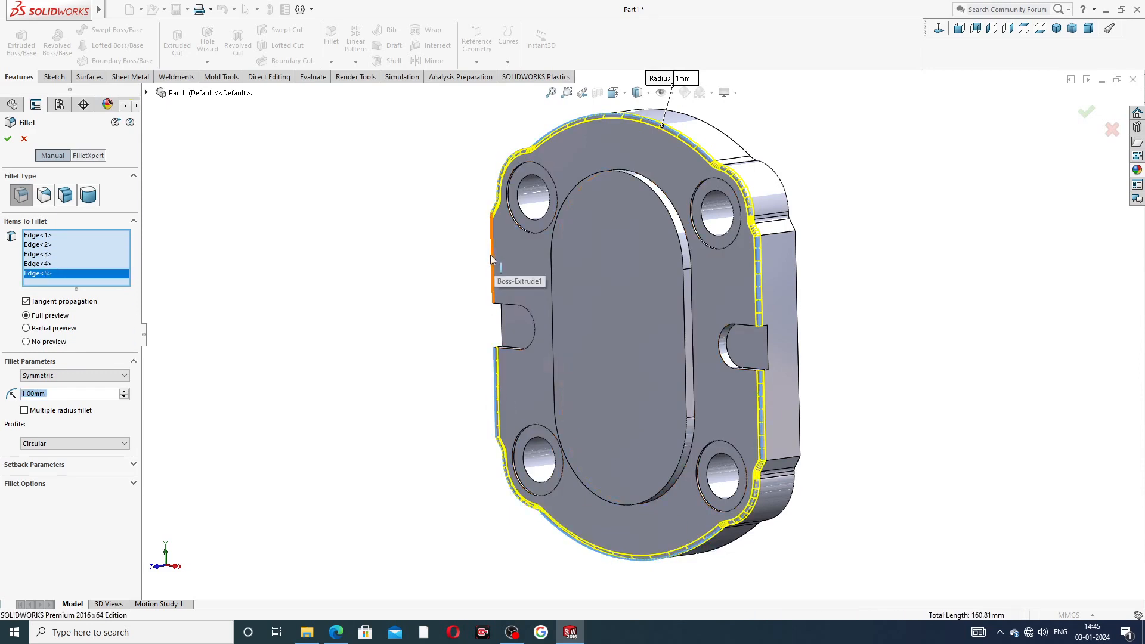
pyautogui.click(494, 276)
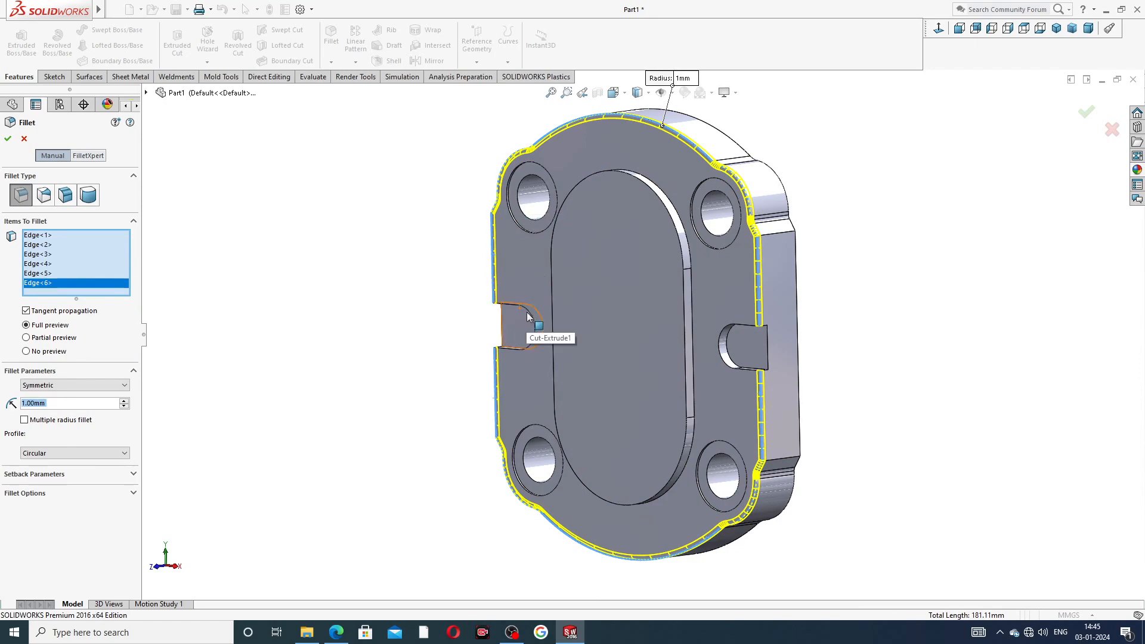
# - Add the curved upper edges and floor faces of both side slots to the fillet selection
pyautogui.moveTo(551, 316); pyautogui.dragTo(522, 325, button='middle')
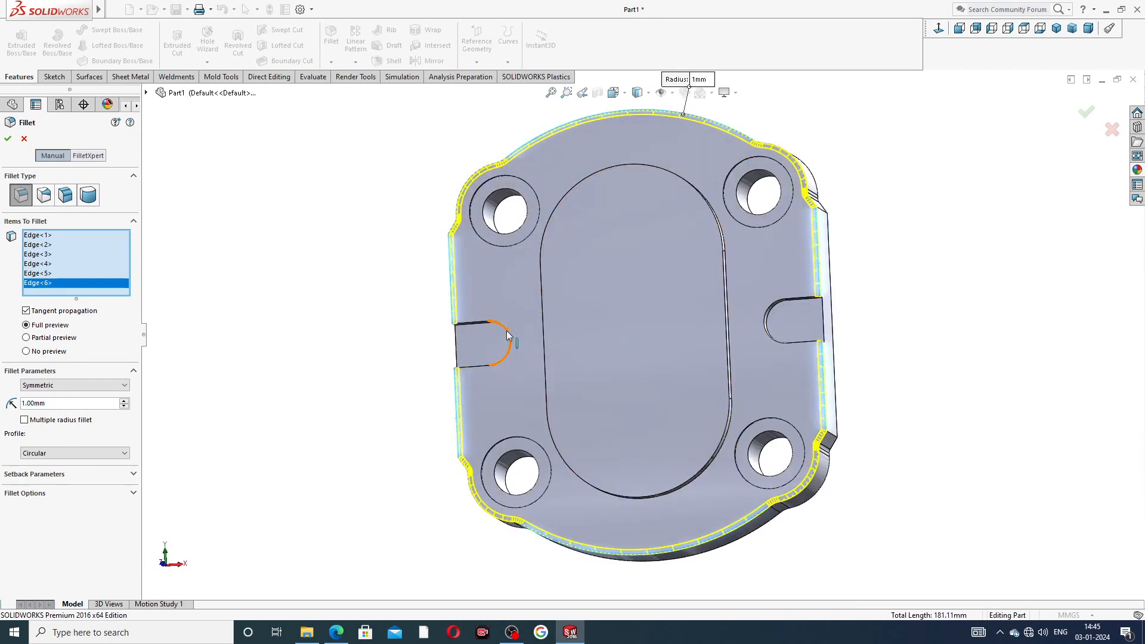
pyautogui.click(508, 336)
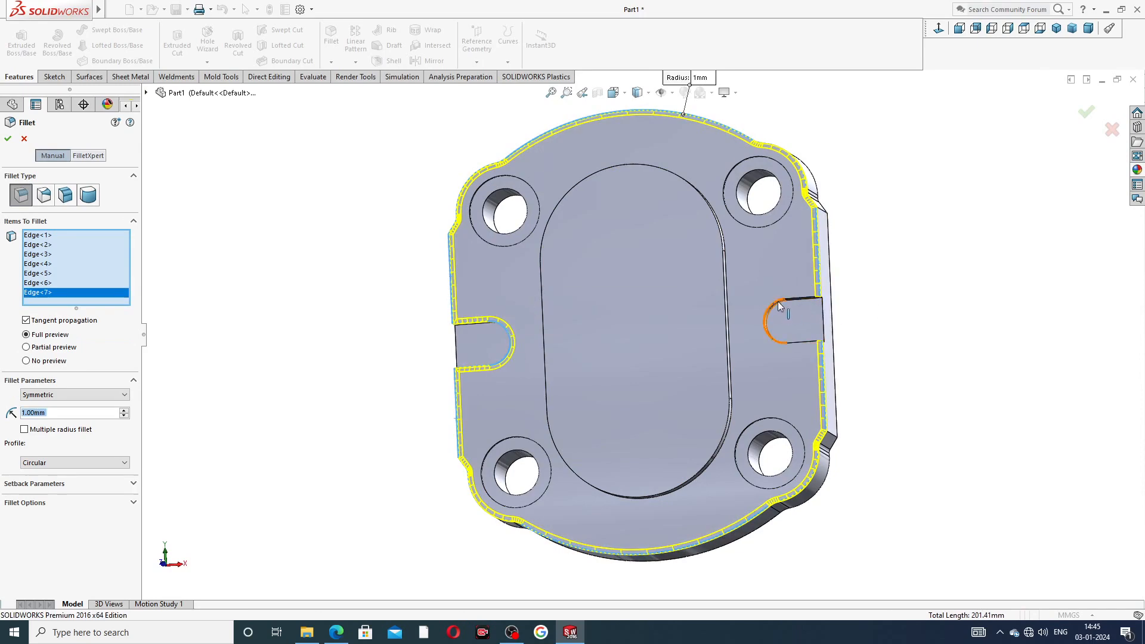
pyautogui.click(767, 322)
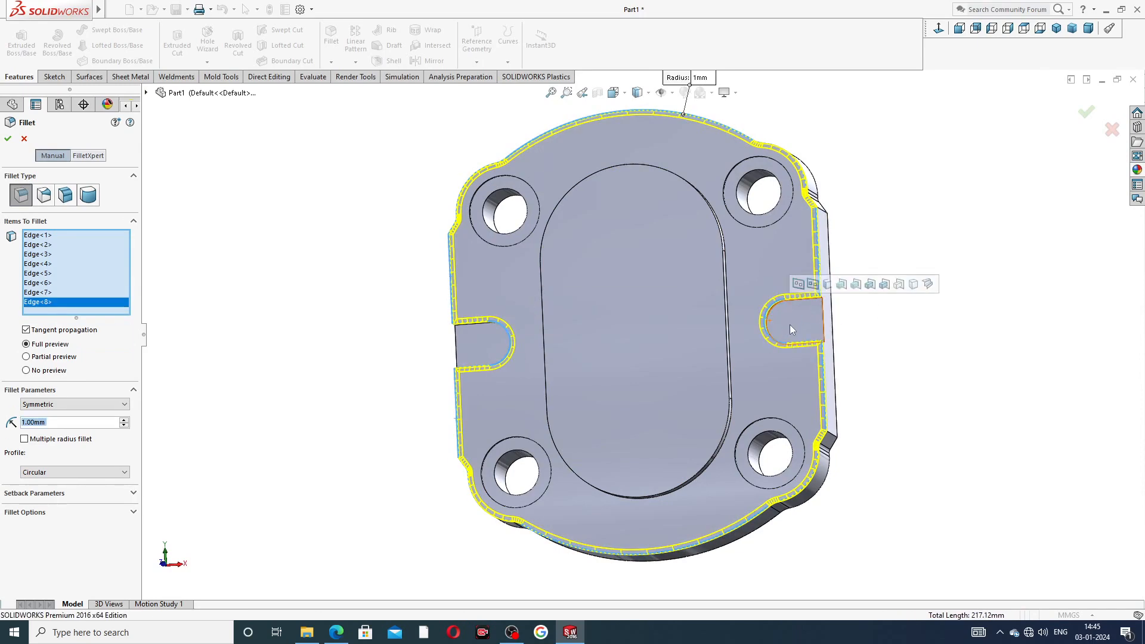
pyautogui.click(812, 324)
pyautogui.click(466, 346)
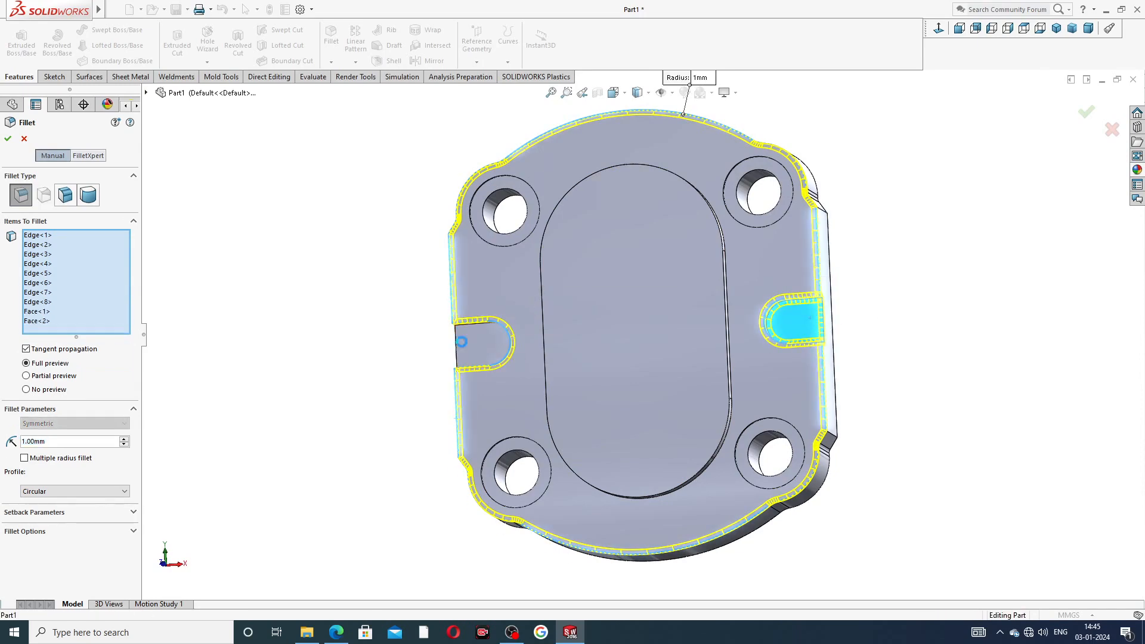
# - Add the top and base edges of the raised central oval to the fillet and create it
pyautogui.moveTo(584, 293)
pyautogui.mouseDown(button='middle')
pyautogui.moveTo(601, 289)
pyautogui.moveTo(566, 293)
pyautogui.mouseUp(button='middle')
pyautogui.click(556, 290)
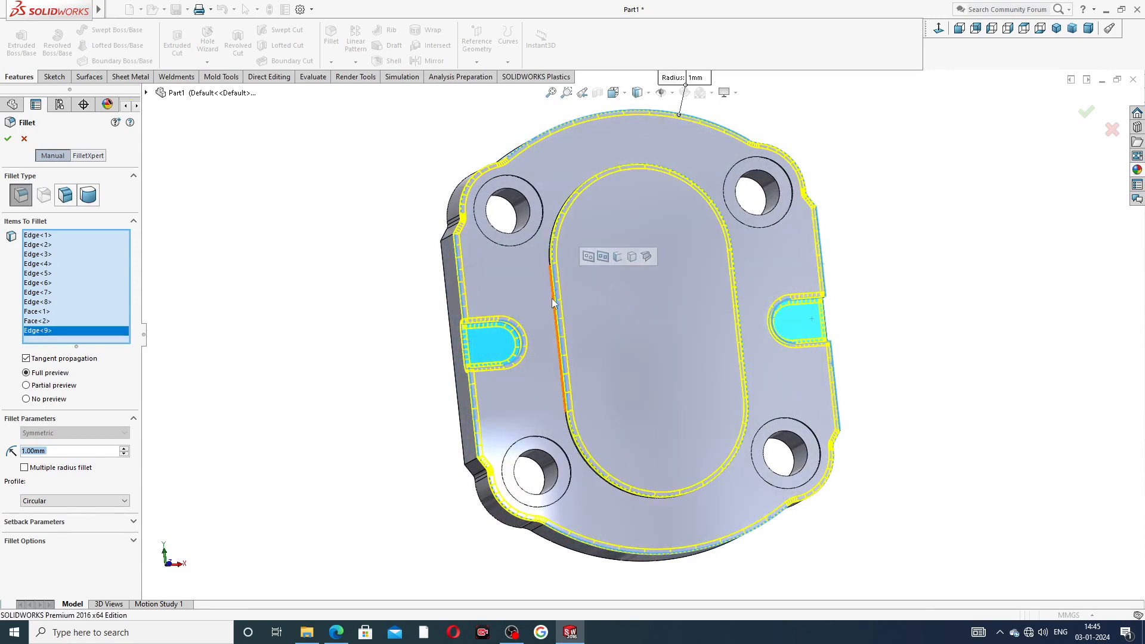
pyautogui.scroll(-8, 557, 293)
pyautogui.click(605, 288)
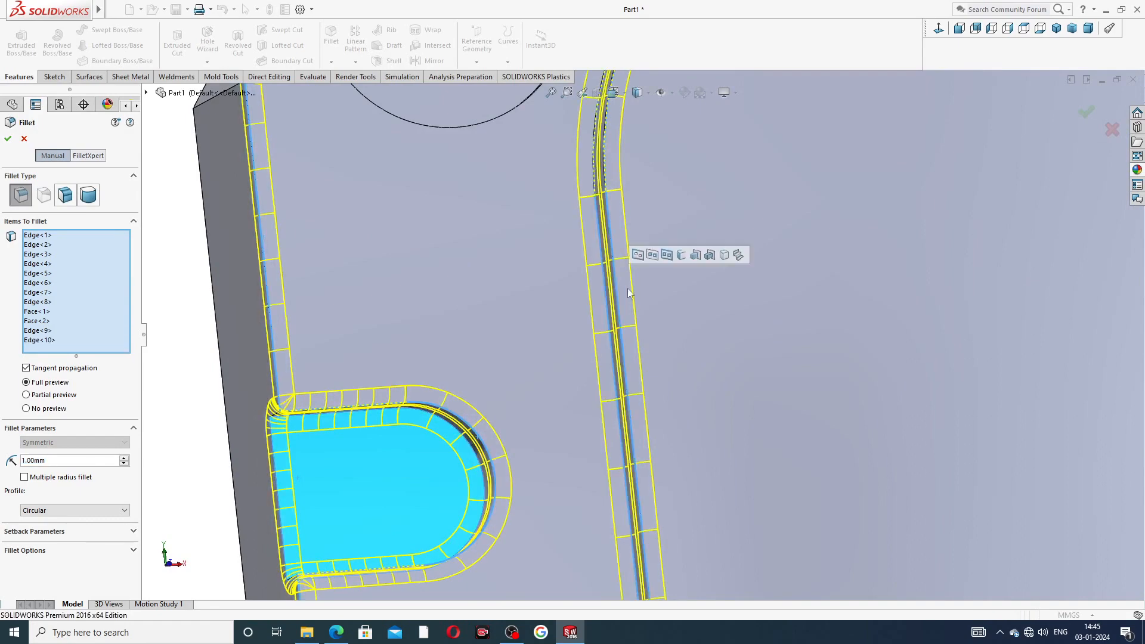
pyautogui.scroll(10, 714, 267)
pyautogui.moveTo(716, 260)
pyautogui.mouseDown(button='middle')
pyautogui.moveTo(746, 263)
pyautogui.moveTo(716, 269)
pyautogui.mouseUp(button='middle')
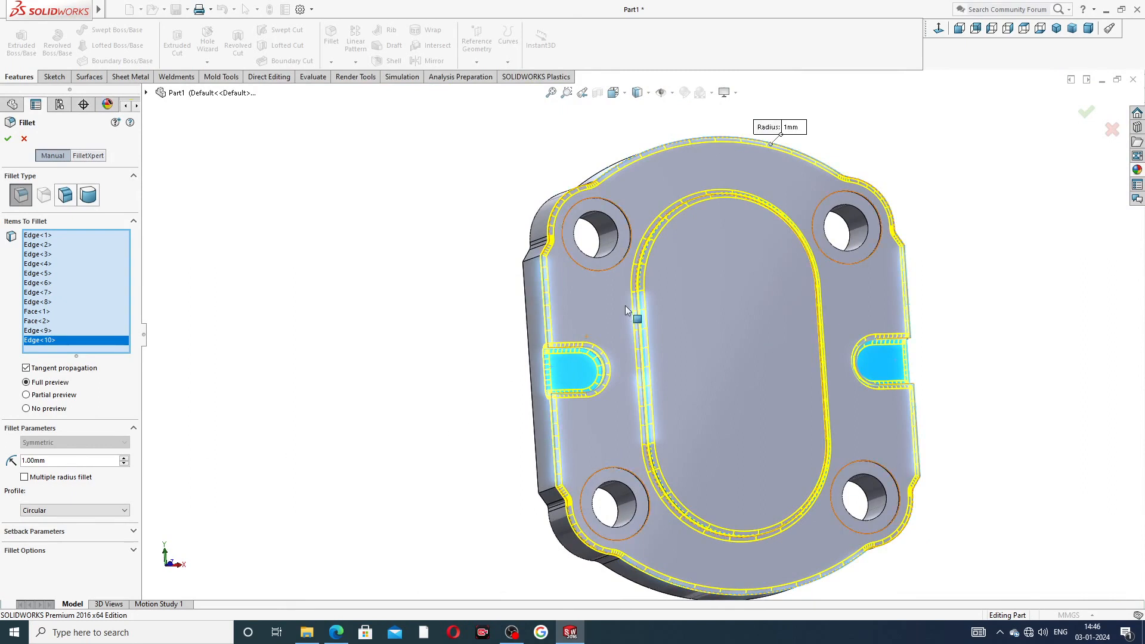
pyautogui.click(8, 140)
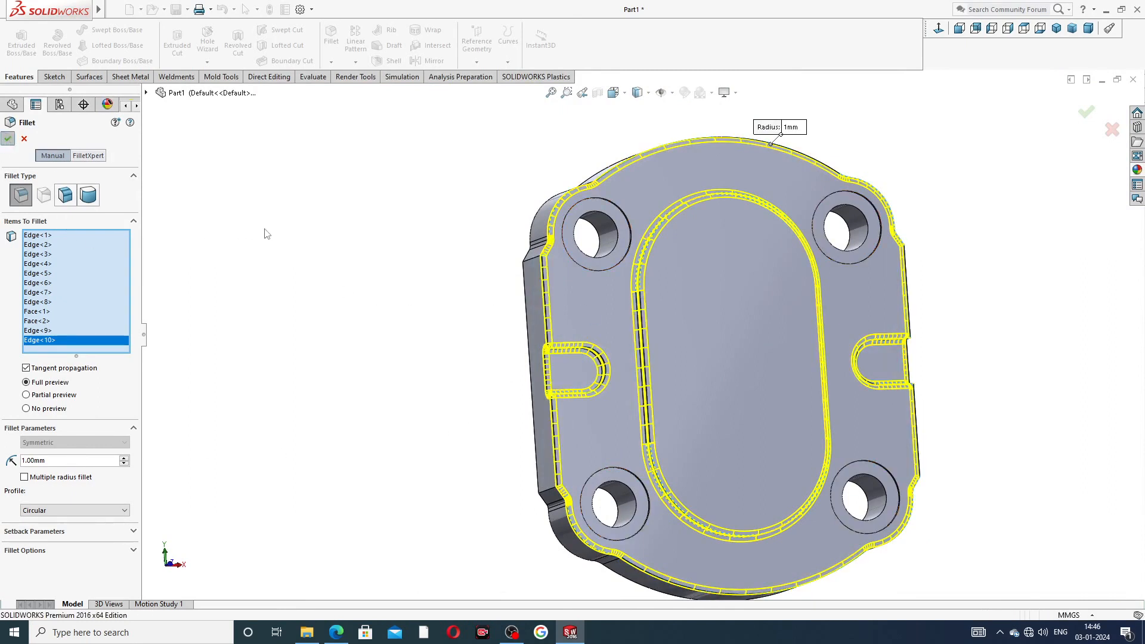
# - Start a sketch on the raised oval's face and draw a vertical centerline about 35 mm long to the right of the origin
pyautogui.moveTo(435, 314); pyautogui.dragTo(338, 280, button='middle')
pyautogui.scroll(3, 530, 263)
pyautogui.moveTo(640, 376); pyautogui.dragTo(664, 335, button='middle')
pyautogui.scroll(-2, 667, 334)
pyautogui.click(689, 297)
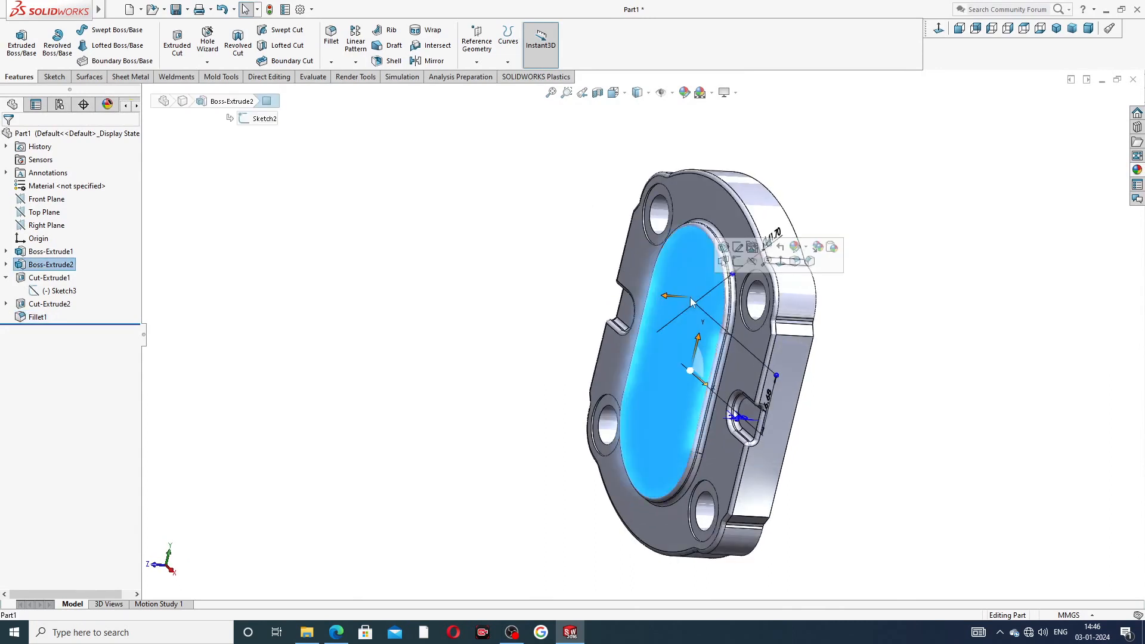
pyautogui.click(753, 247)
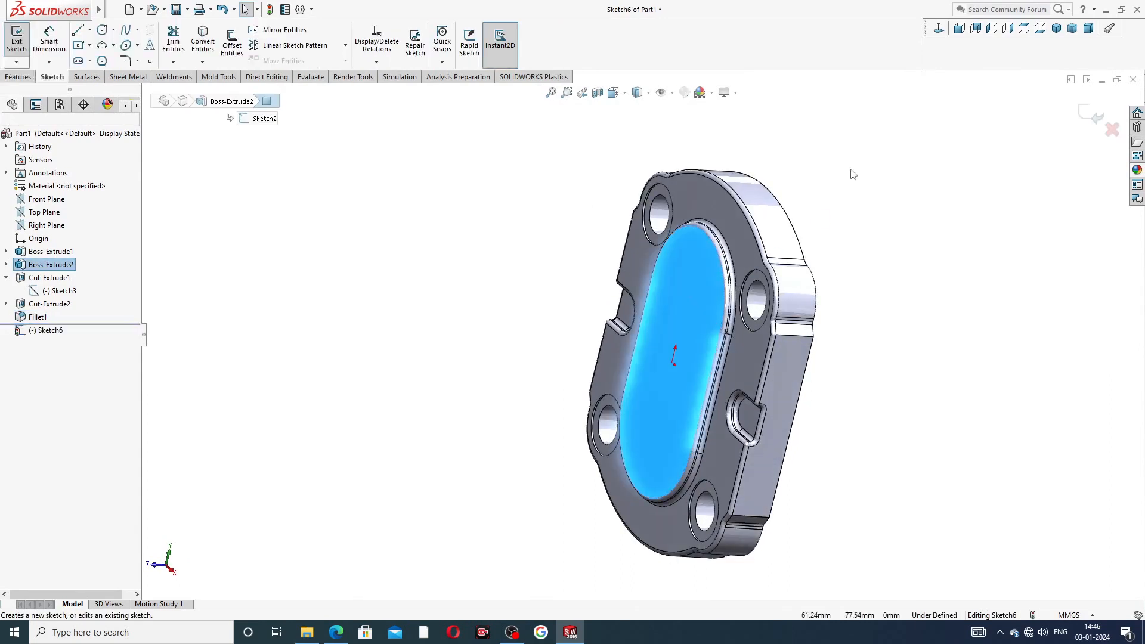
pyautogui.click(939, 28)
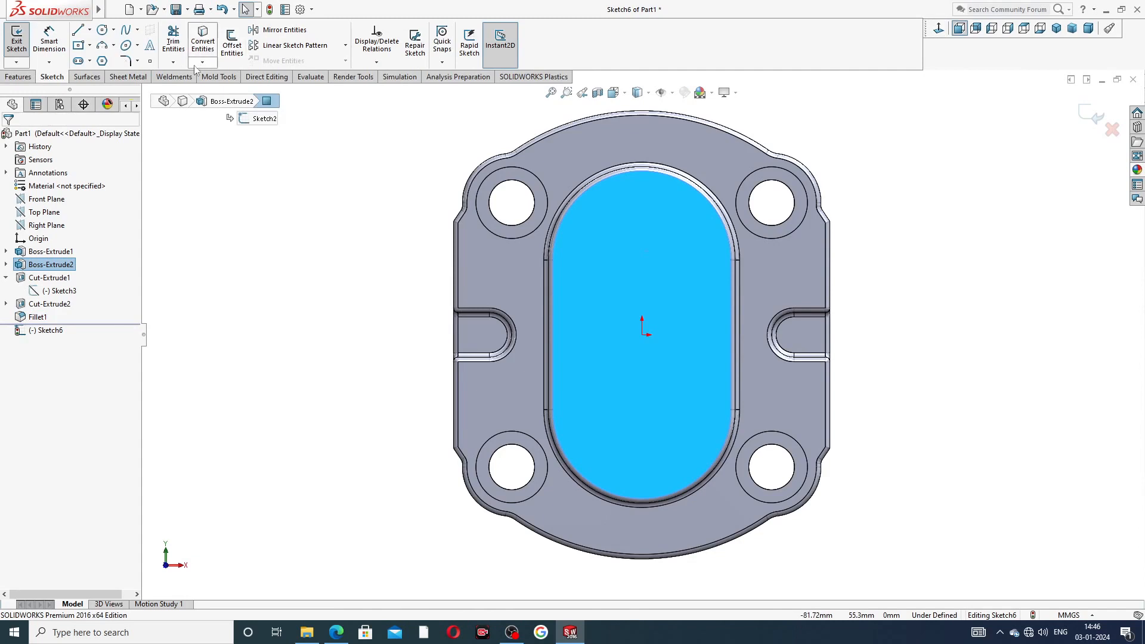
pyautogui.click(90, 30)
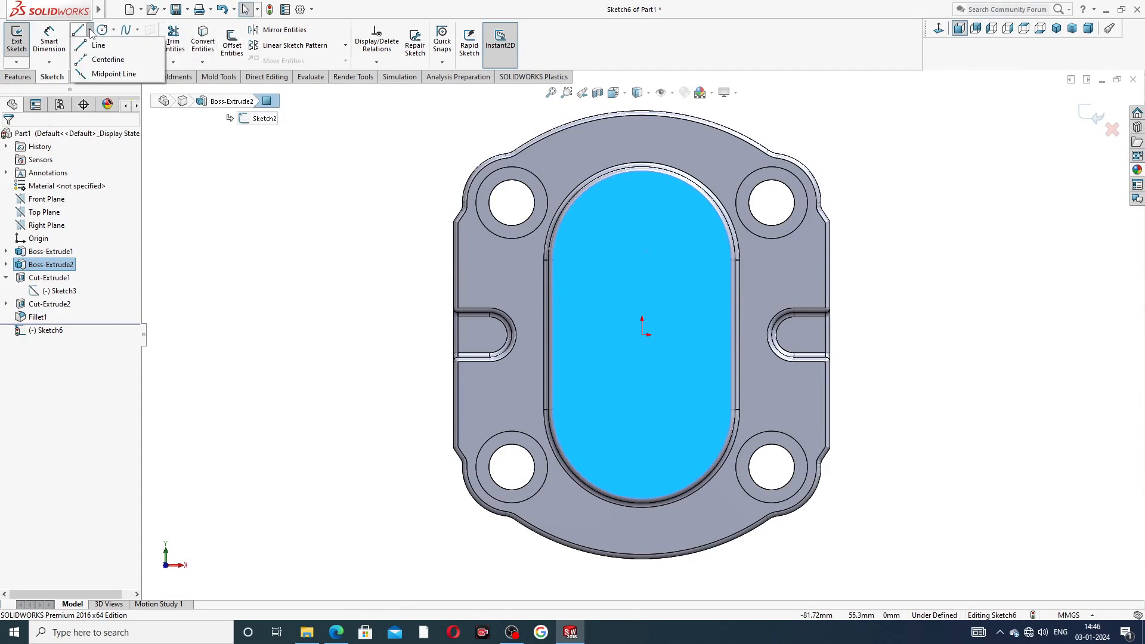
pyautogui.click(104, 60)
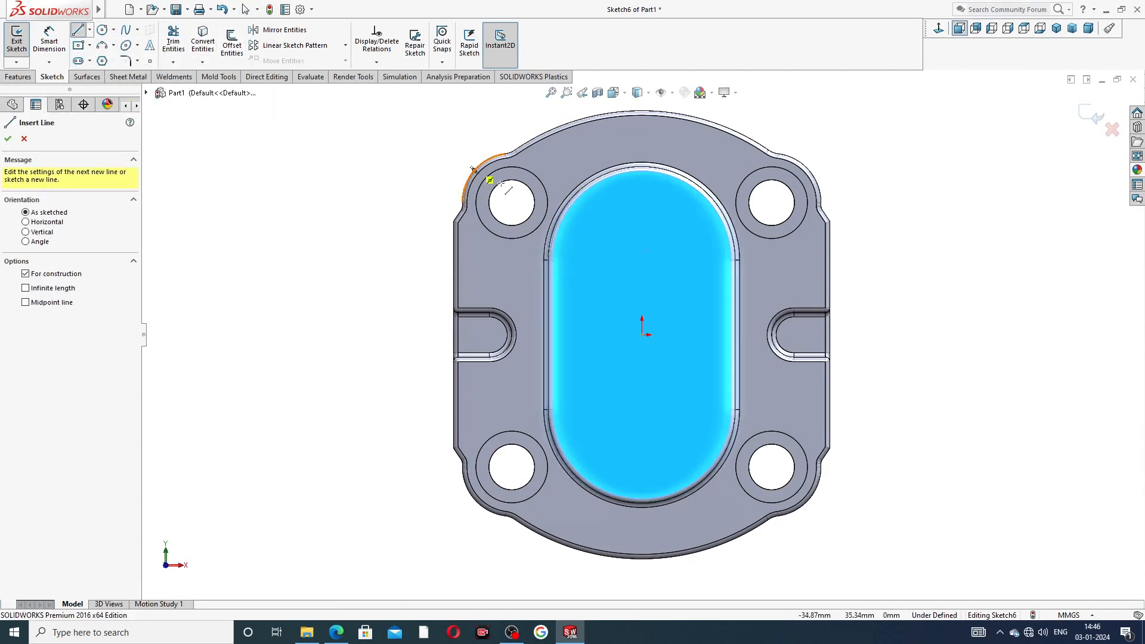
pyautogui.click(679, 244)
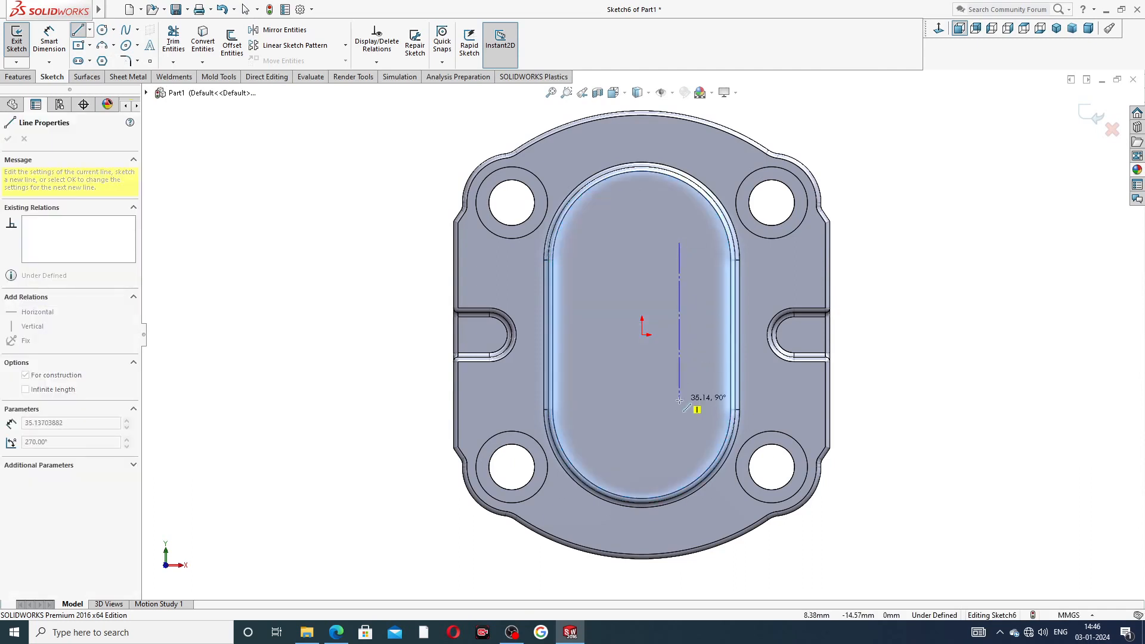
pyautogui.click(680, 402)
pyautogui.rightClick(629, 276)
pyautogui.click(659, 284)
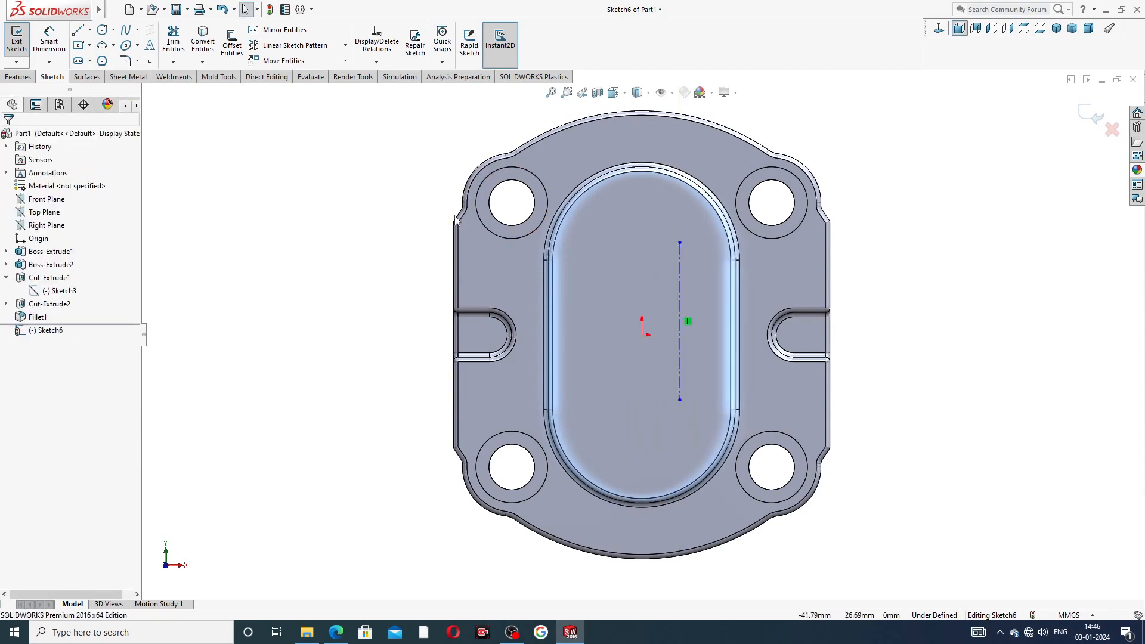
# - Draw a vertical centerline about 49 mm long on the raised oval's face, to the left of the origin
pyautogui.click(89, 30)
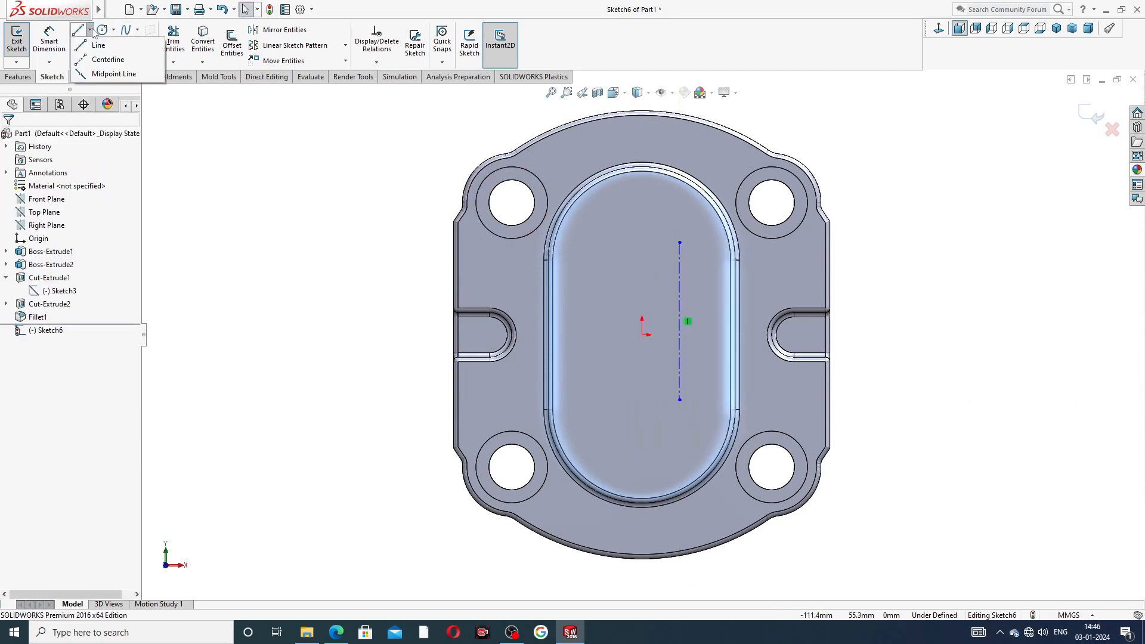
pyautogui.click(108, 59)
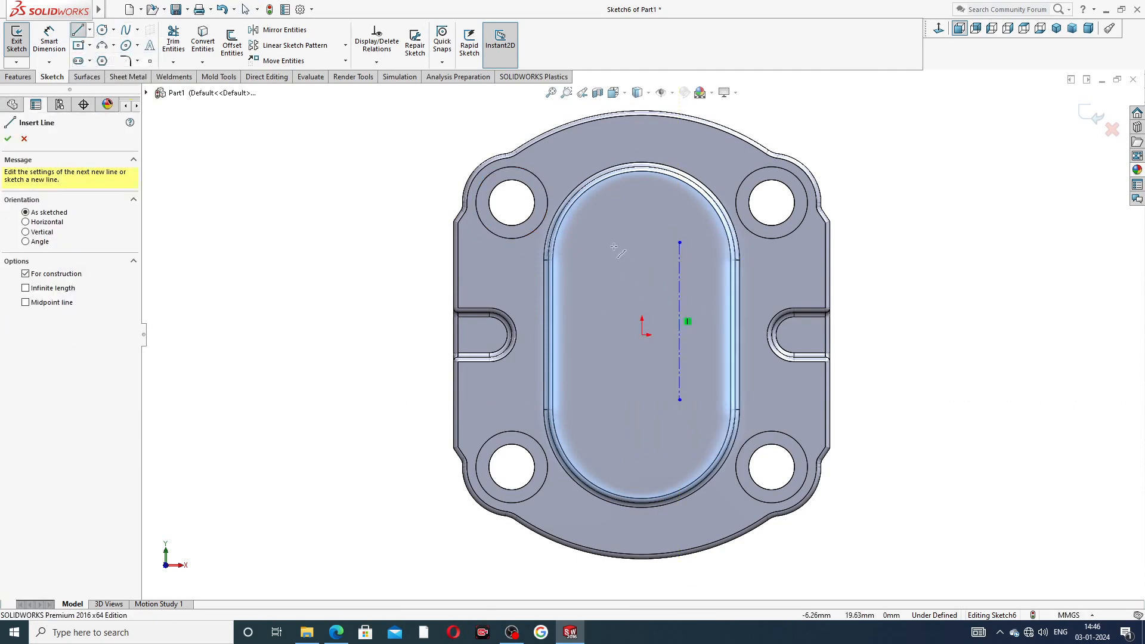
pyautogui.moveTo(614, 244); pyautogui.dragTo(614, 257)
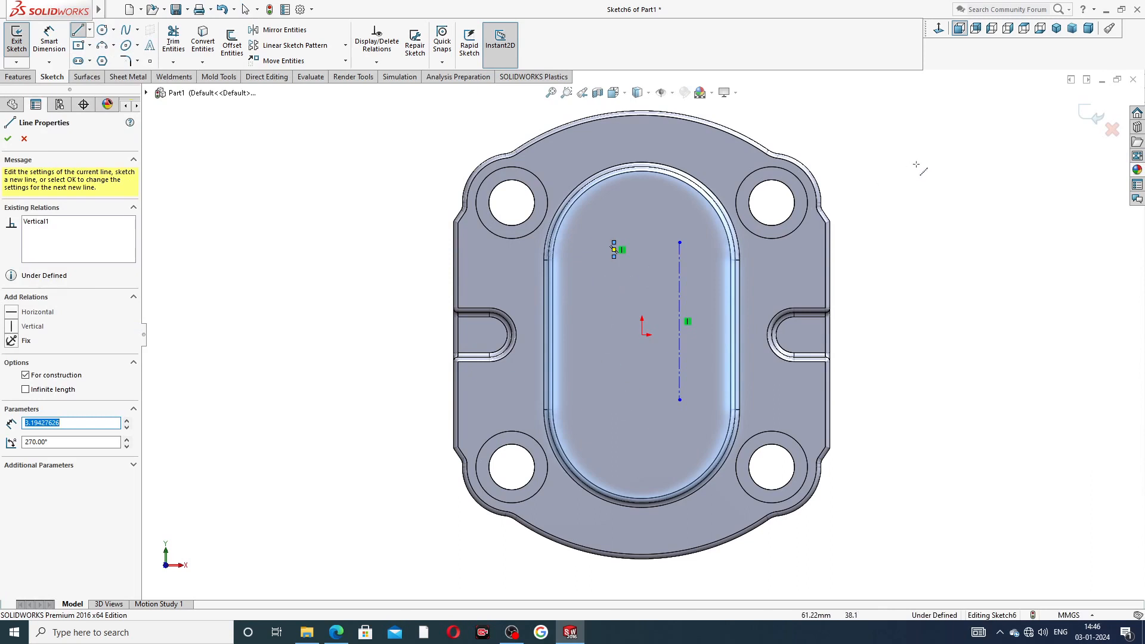
pyautogui.rightClick(945, 178)
pyautogui.click(962, 185)
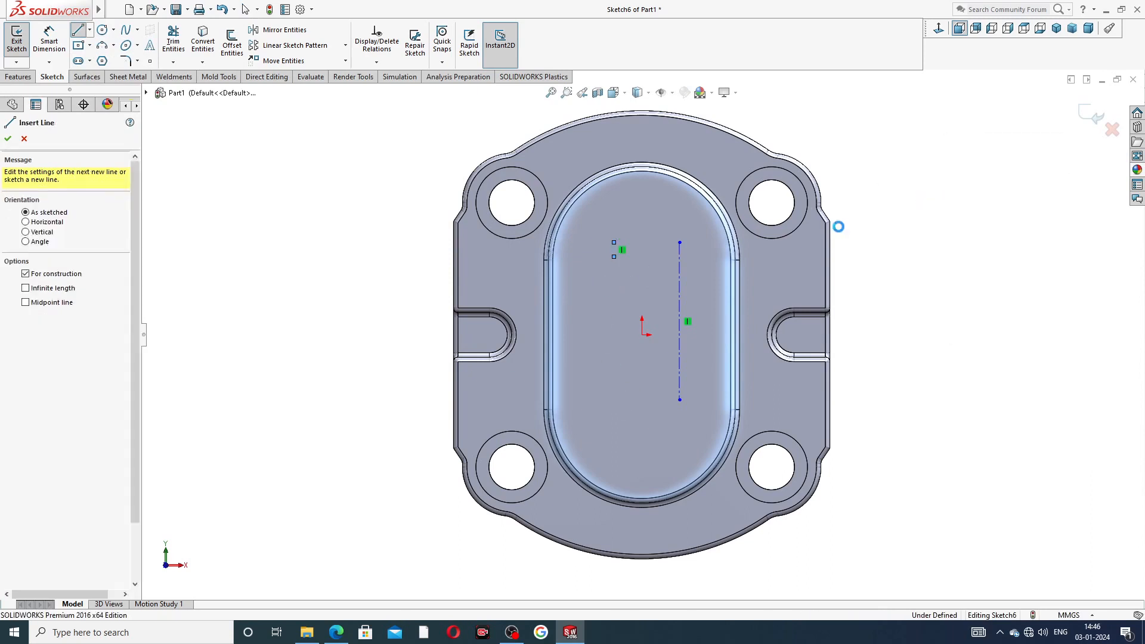
pyautogui.moveTo(614, 256); pyautogui.dragTo(619, 440)
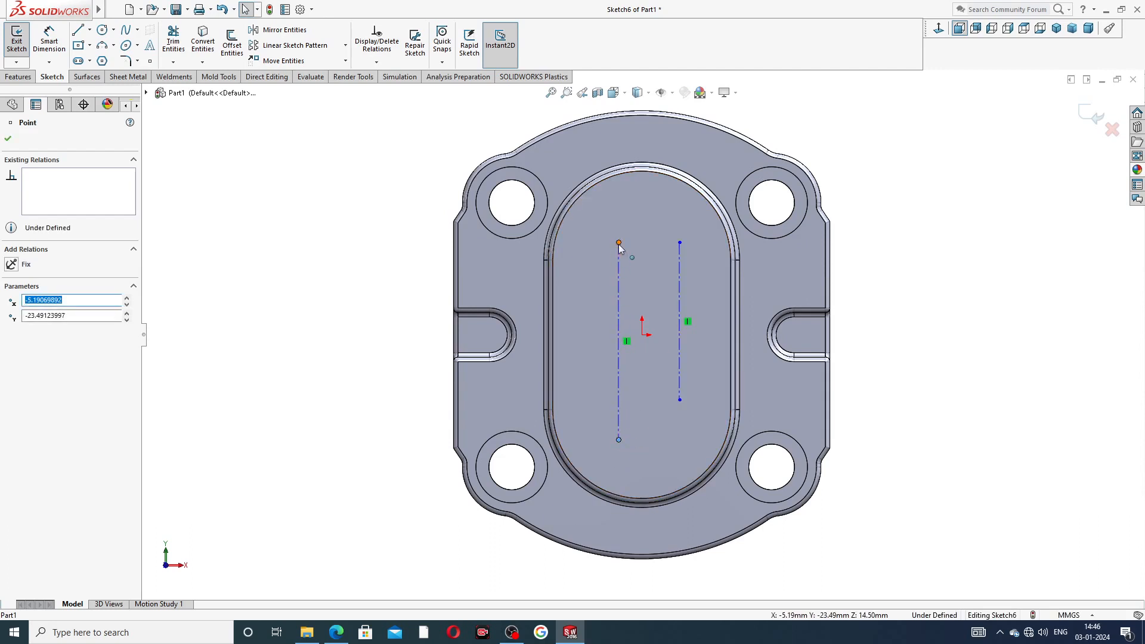
pyautogui.moveTo(619, 243); pyautogui.dragTo(618, 223)
pyautogui.click(904, 236)
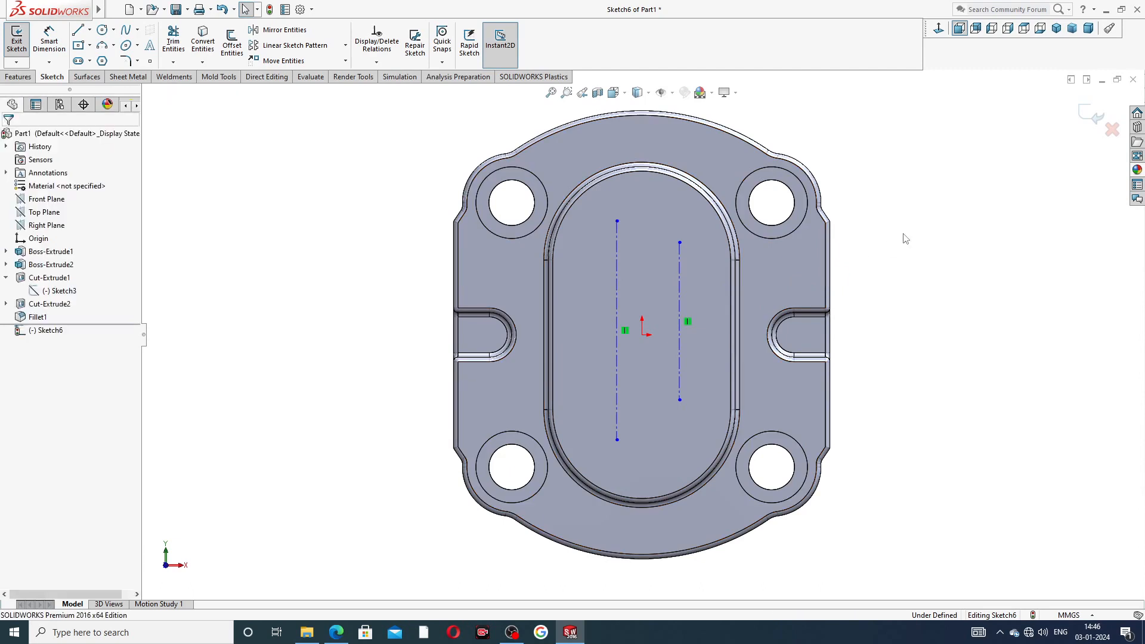
# - Add the sketch text AHM4025 along the vertical centerline to the right of the origin, following the end plate drawing
pyautogui.click(680, 287)
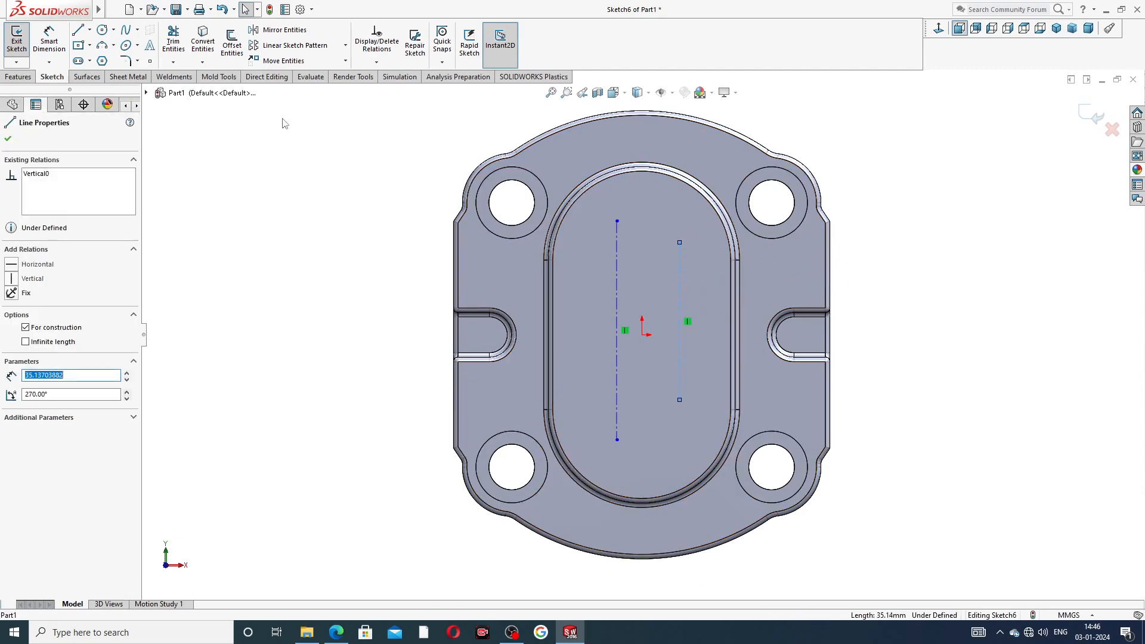
pyautogui.click(153, 50)
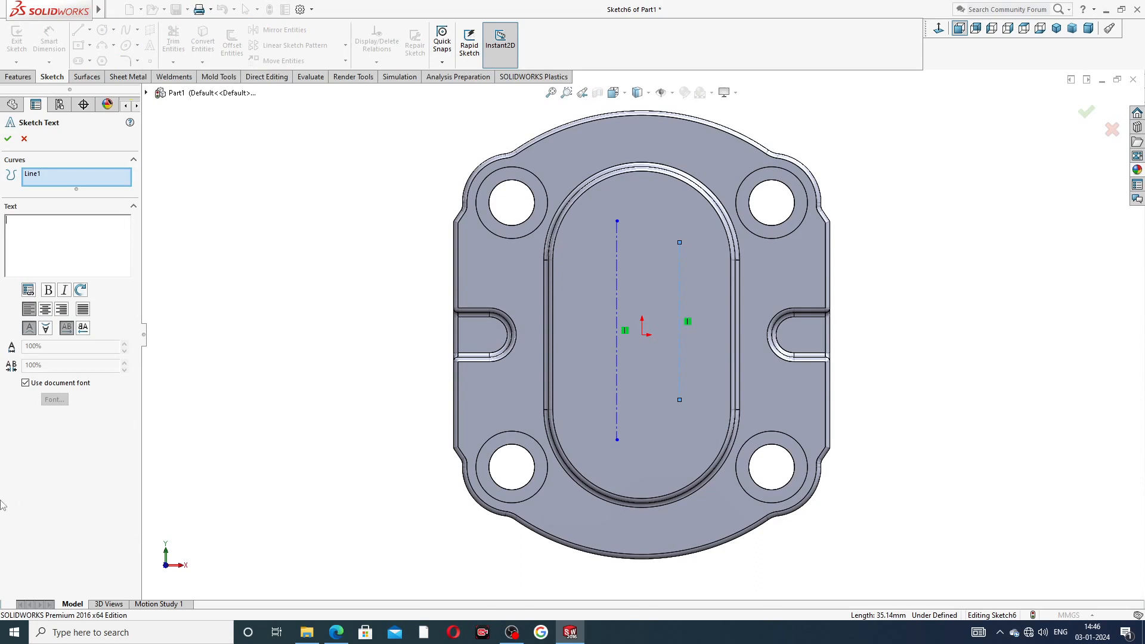
pyautogui.click(336, 632)
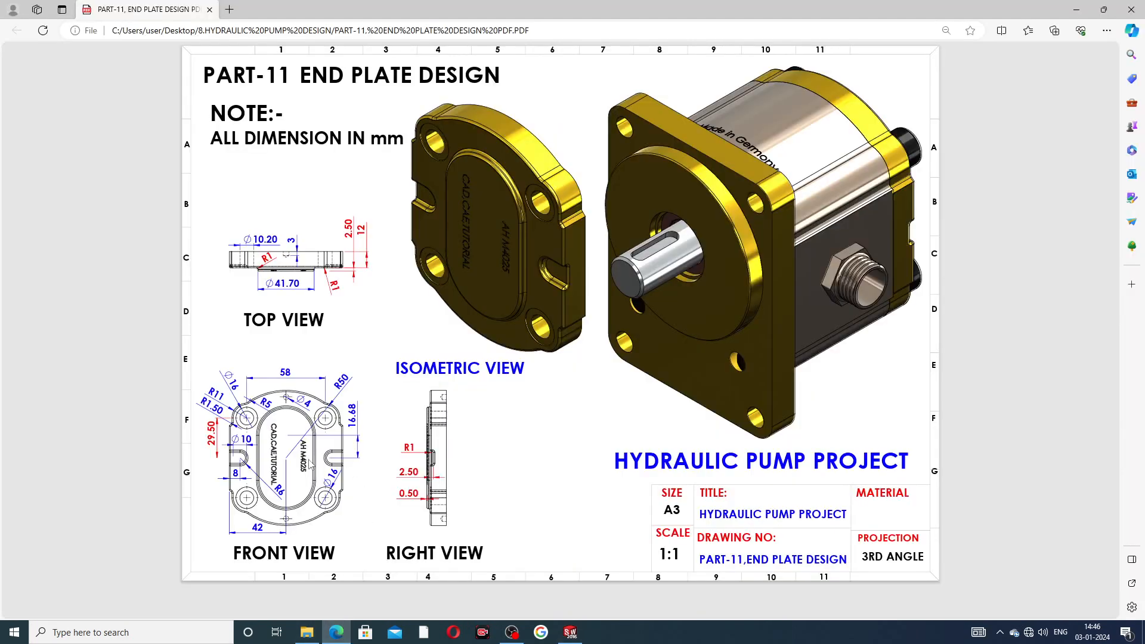
pyautogui.click(337, 632)
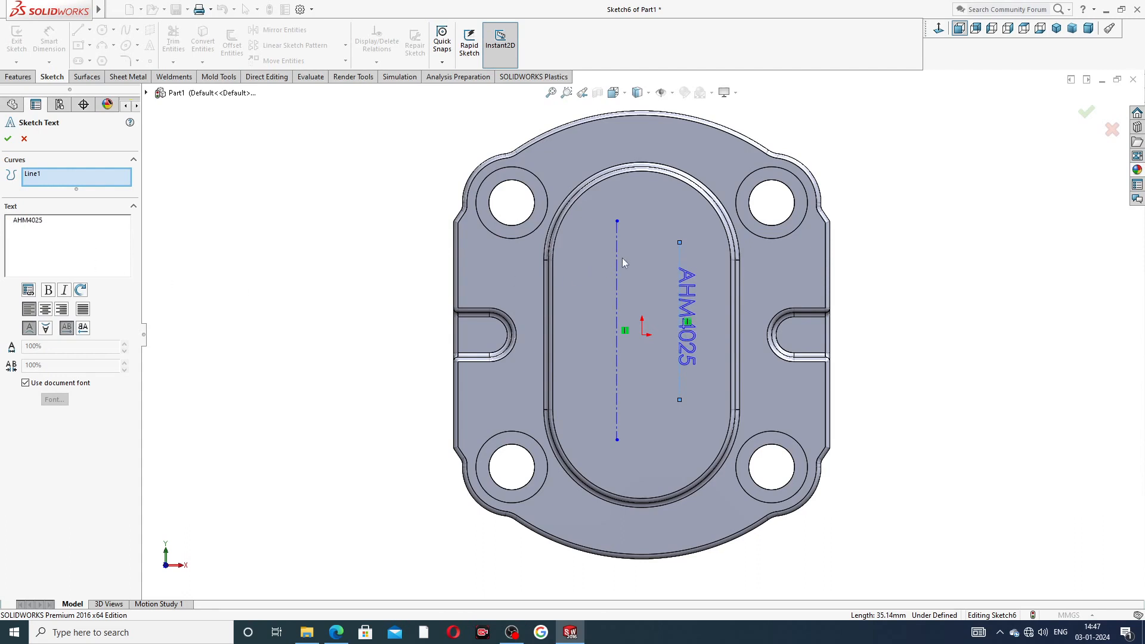
pyautogui.click(8, 140)
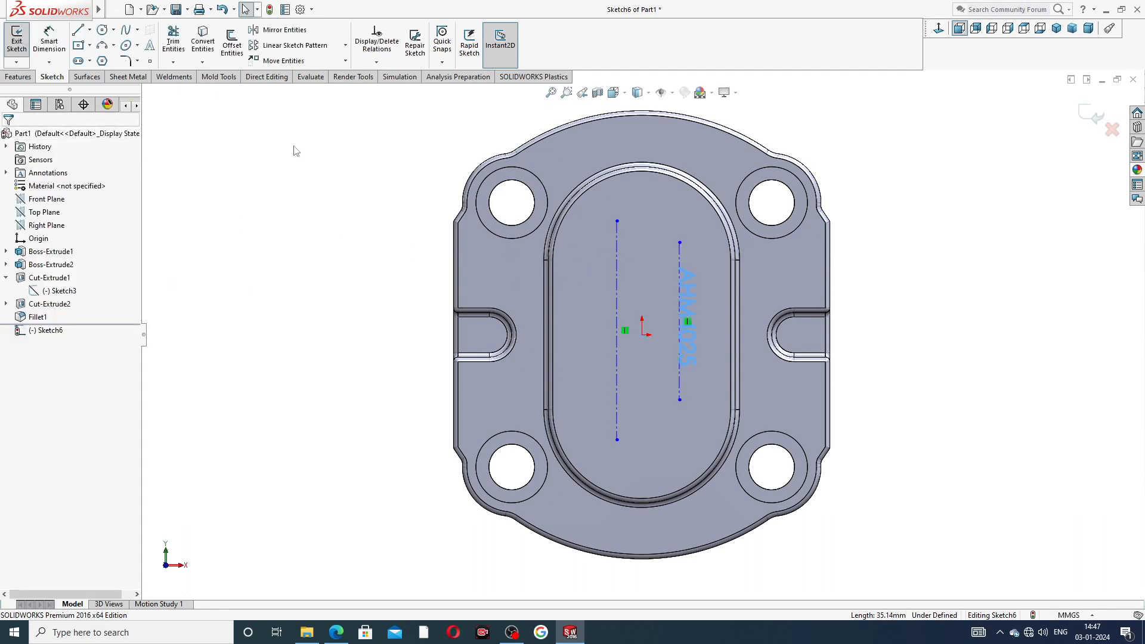
# - Add the sketch text CAD,CAE,TUTORIAL along the vertical centerline to the left of the origin
pyautogui.click(617, 239)
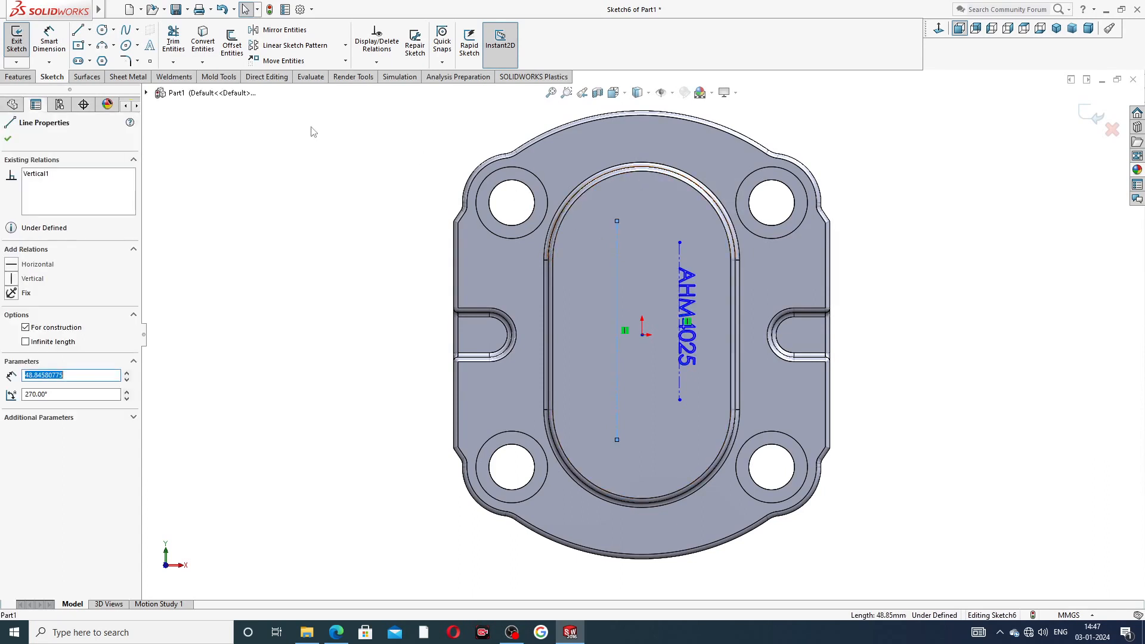
pyautogui.click(154, 46)
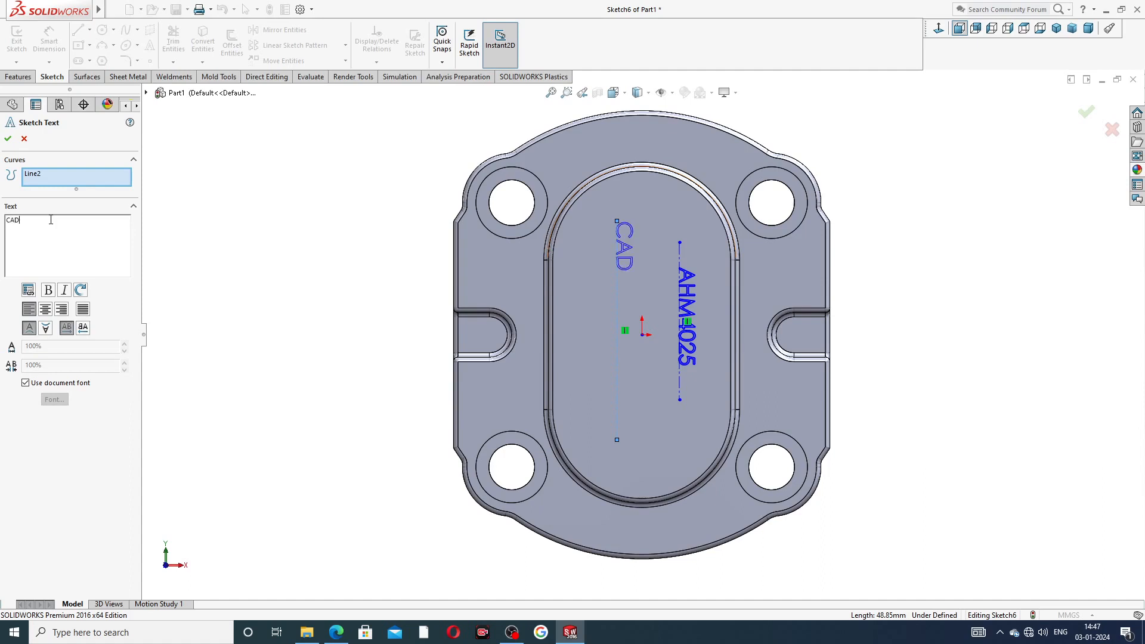
pyautogui.write('CAD,CAE,TUT')
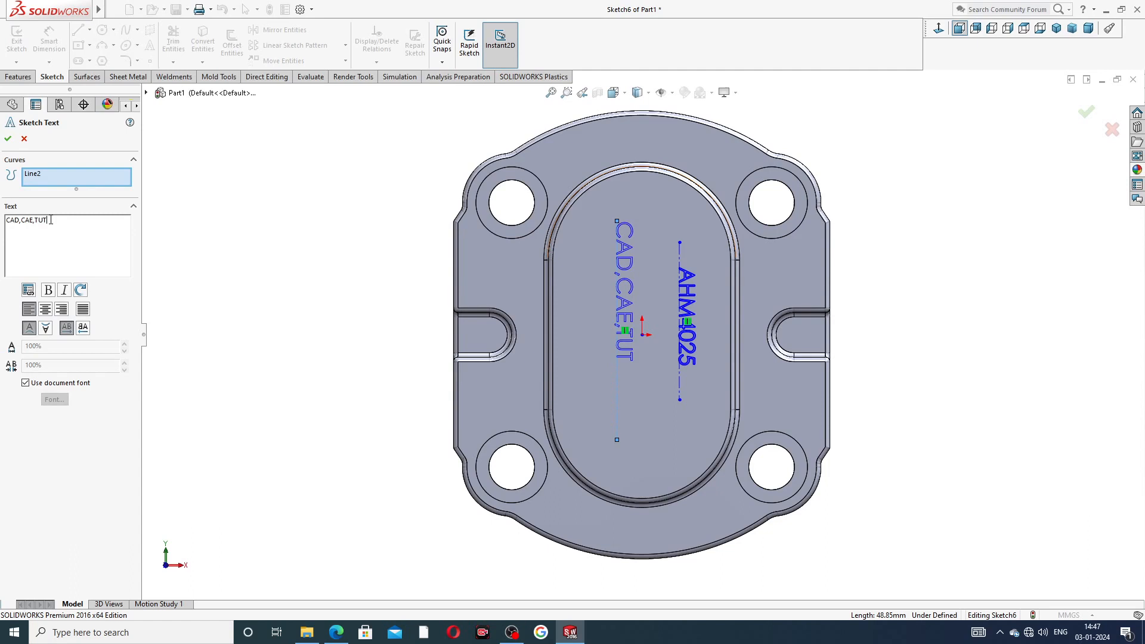
pyautogui.write('ORIAL')
pyautogui.click(8, 138)
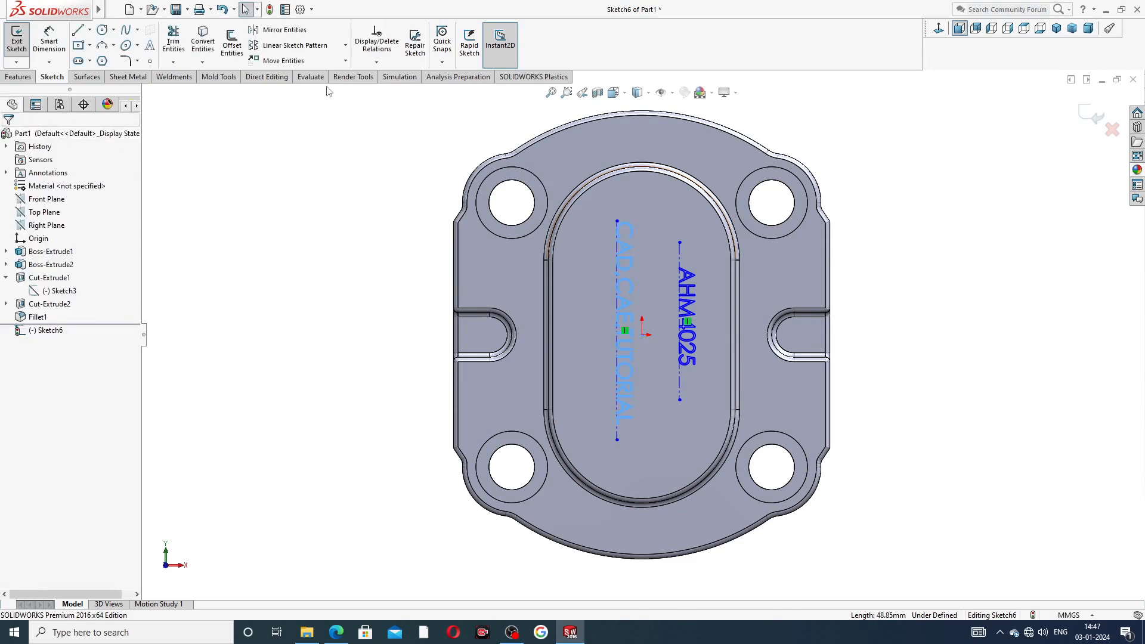
# - Cut-extrude both sketch texts into the raised oval with a blind depth of 2 mm
pyautogui.click(19, 77)
pyautogui.click(178, 42)
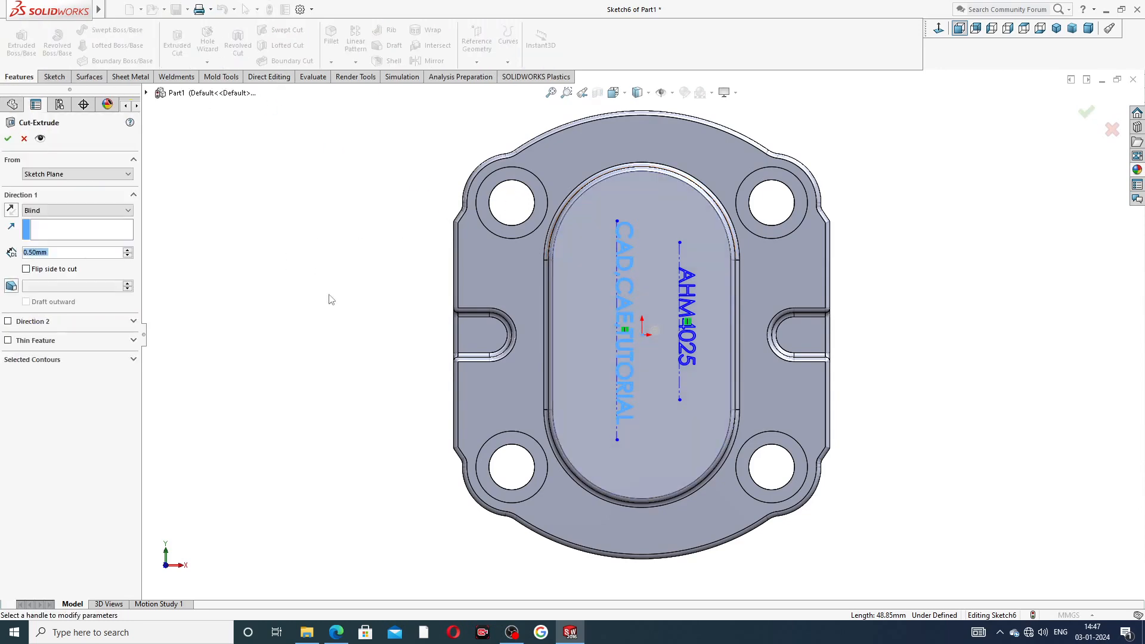
pyautogui.doubleClick(50, 254)
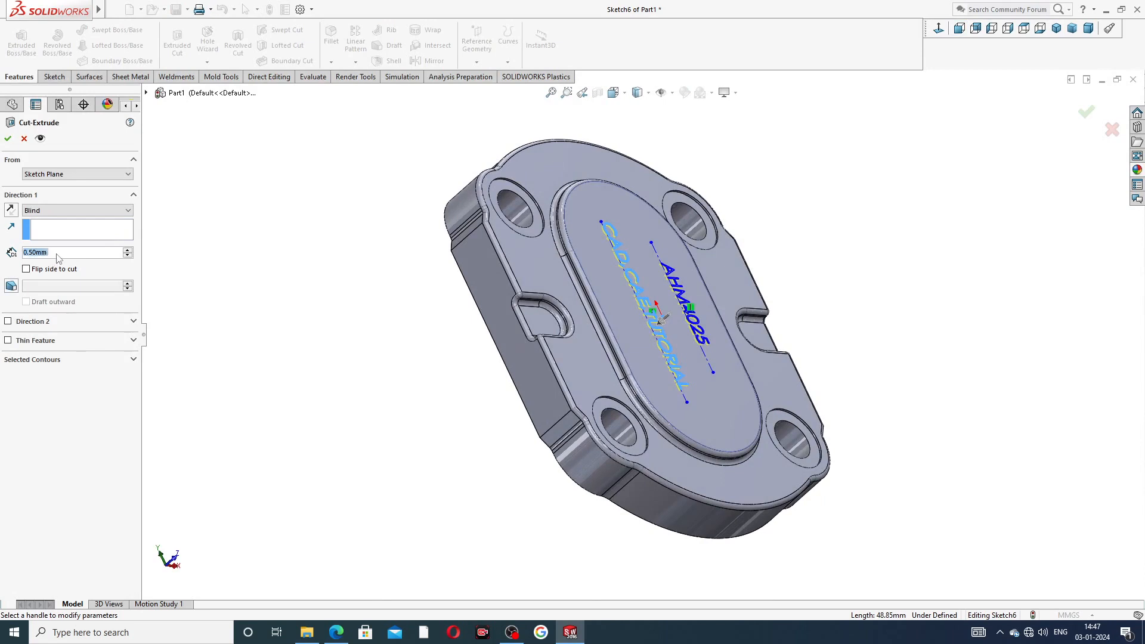
pyautogui.write('2')
pyautogui.press('Return')
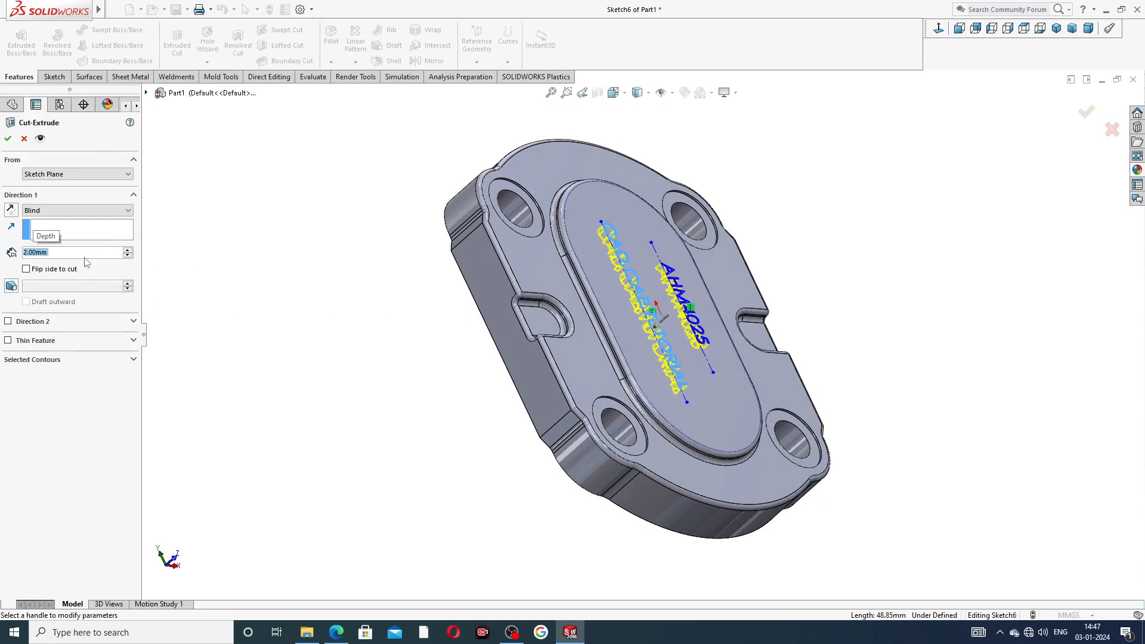
pyautogui.click(9, 139)
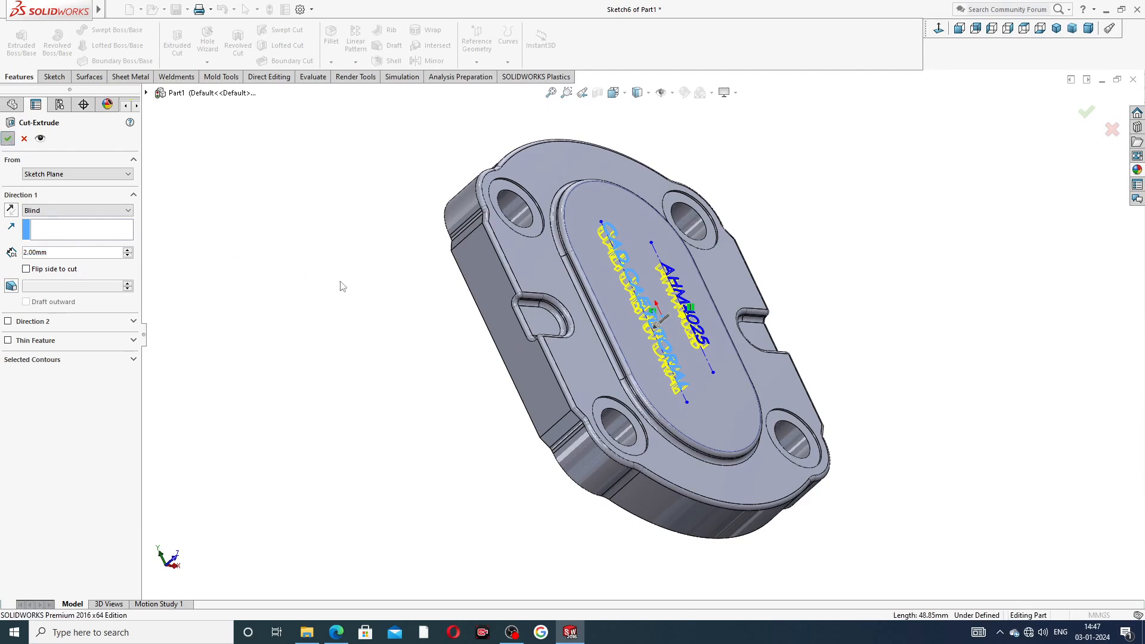
pyautogui.click(356, 288)
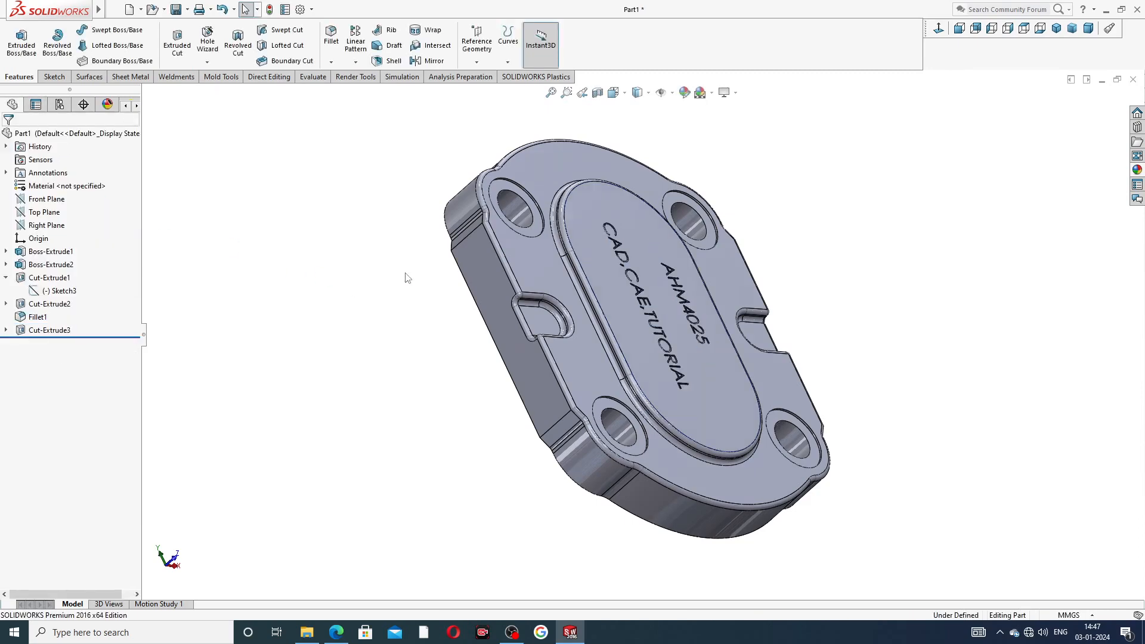
# - Apply a black color appearance (RGB 0, 0, 0) to the engraved text's cut feature
pyautogui.hotkey('ctrl', '1')
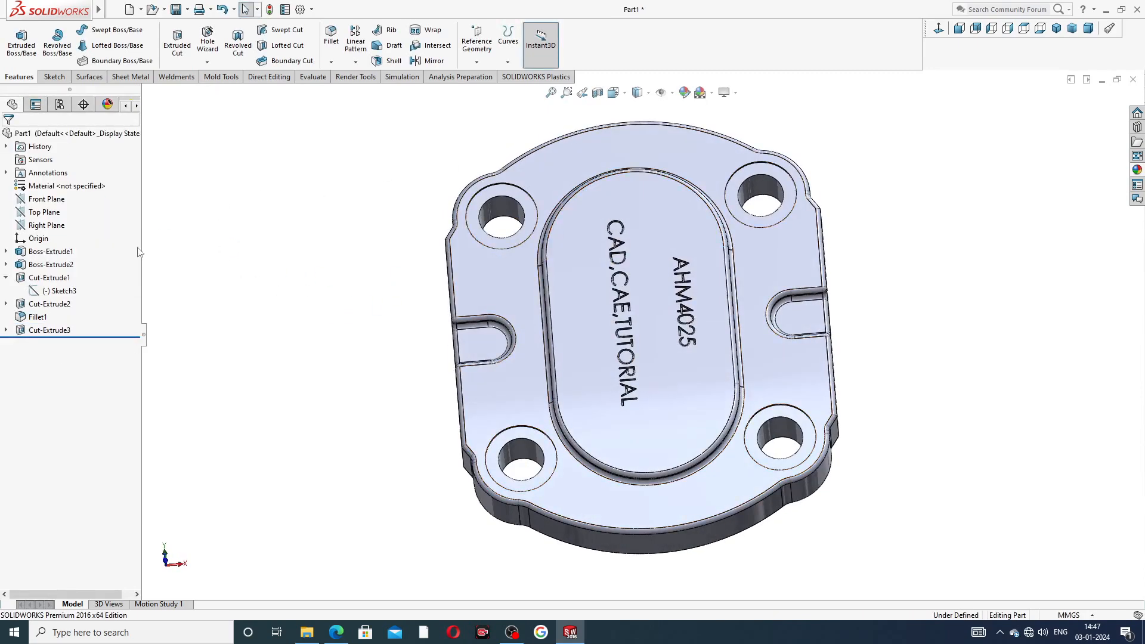
pyautogui.click(49, 330)
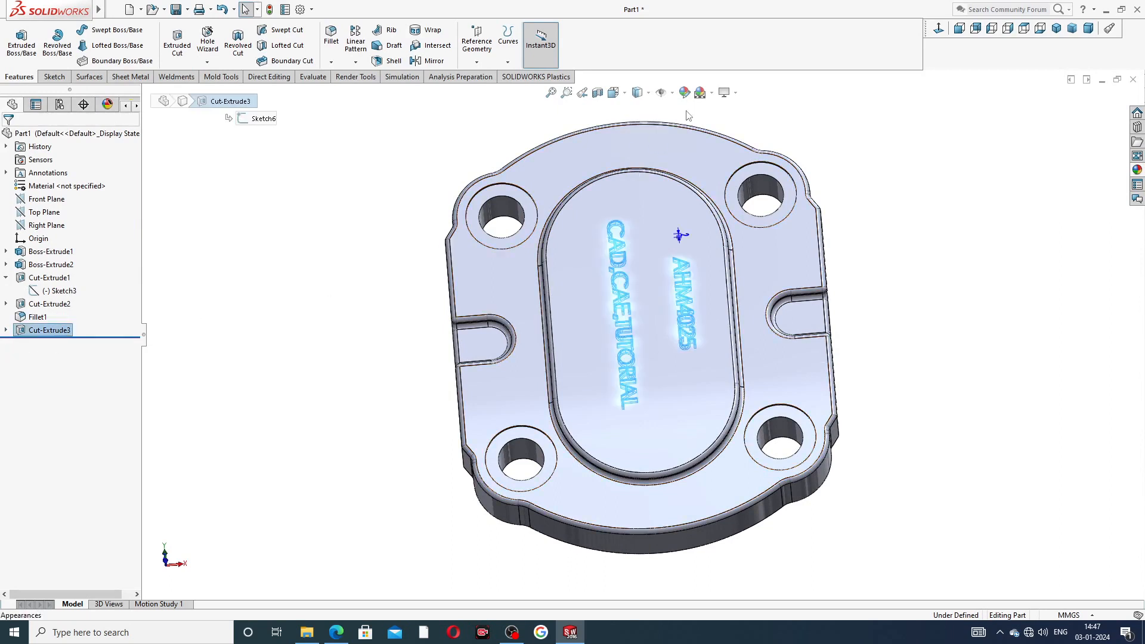
pyautogui.click(700, 93)
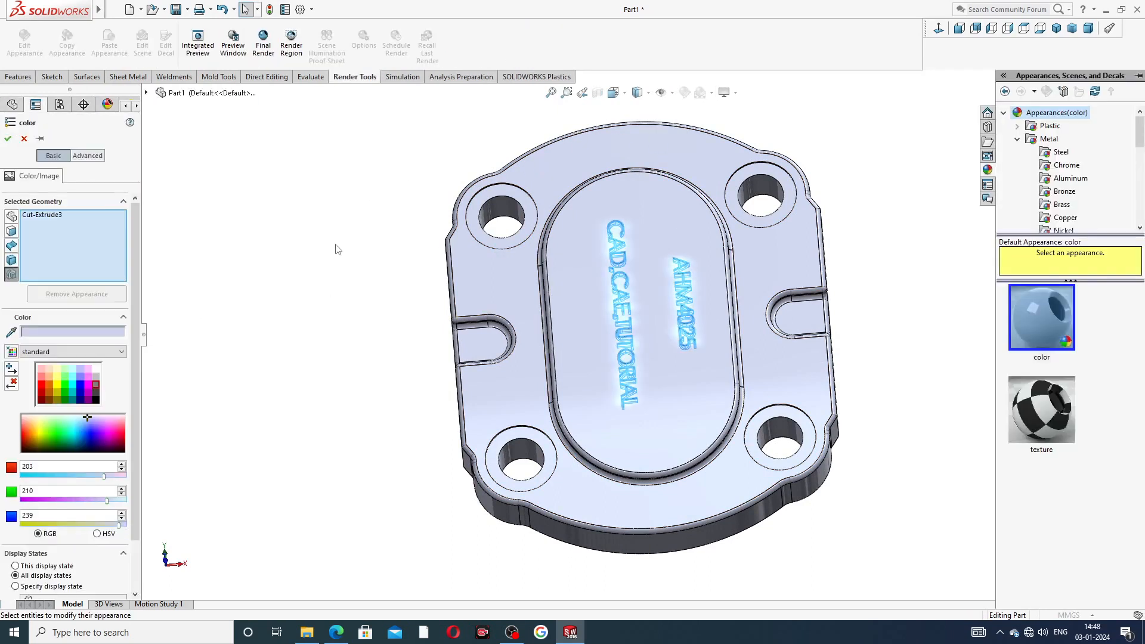
pyautogui.click(97, 392)
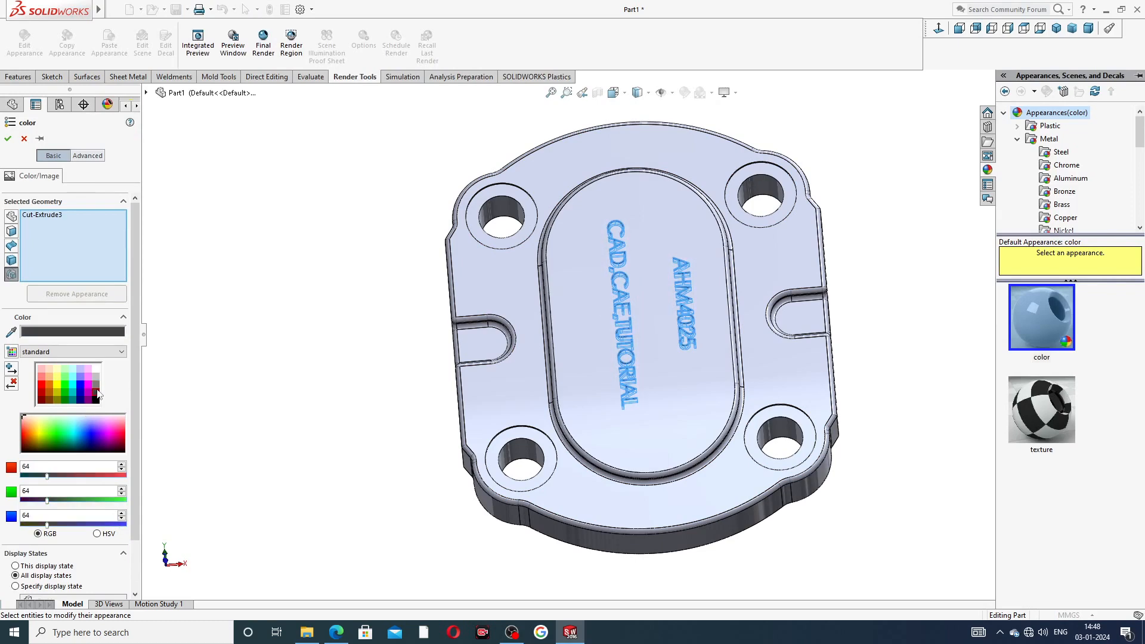
pyautogui.click(96, 400)
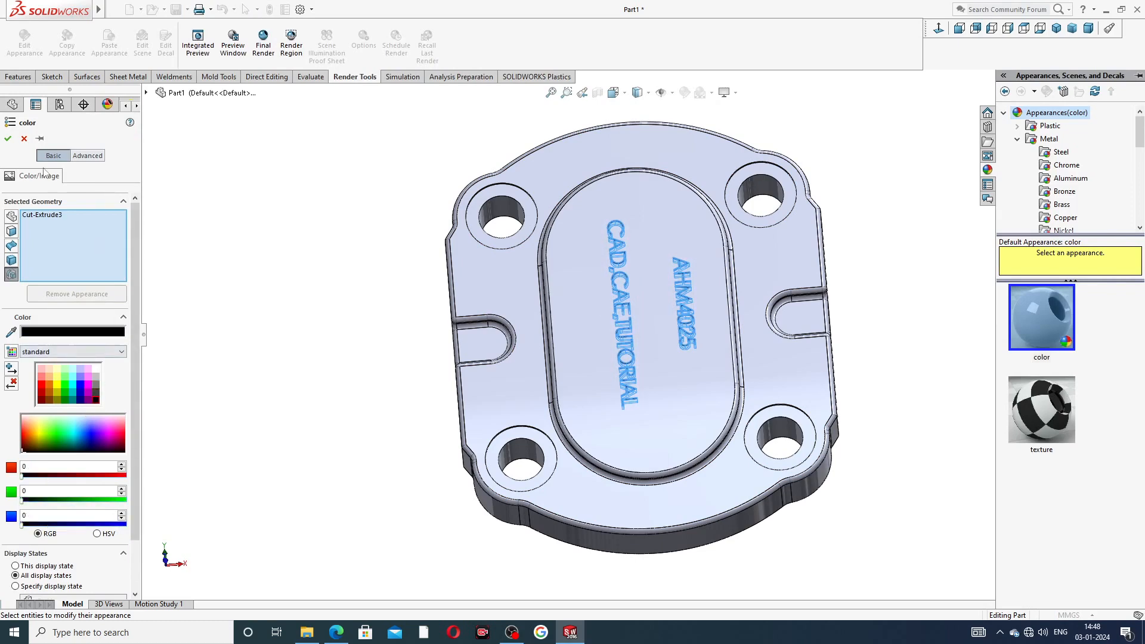
pyautogui.click(8, 139)
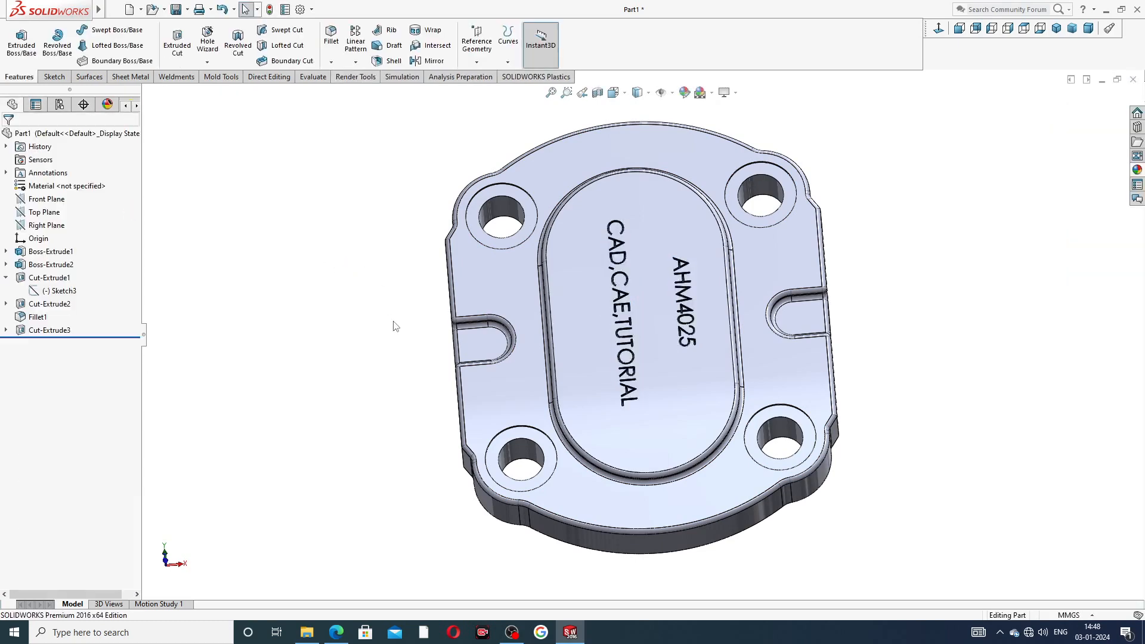
# - Select the plate's flat back face and specify a Hole Wizard hole: ISO drill size Ø4.0, blind, 3 mm deep
pyautogui.moveTo(393, 322); pyautogui.dragTo(451, 274, button='middle')
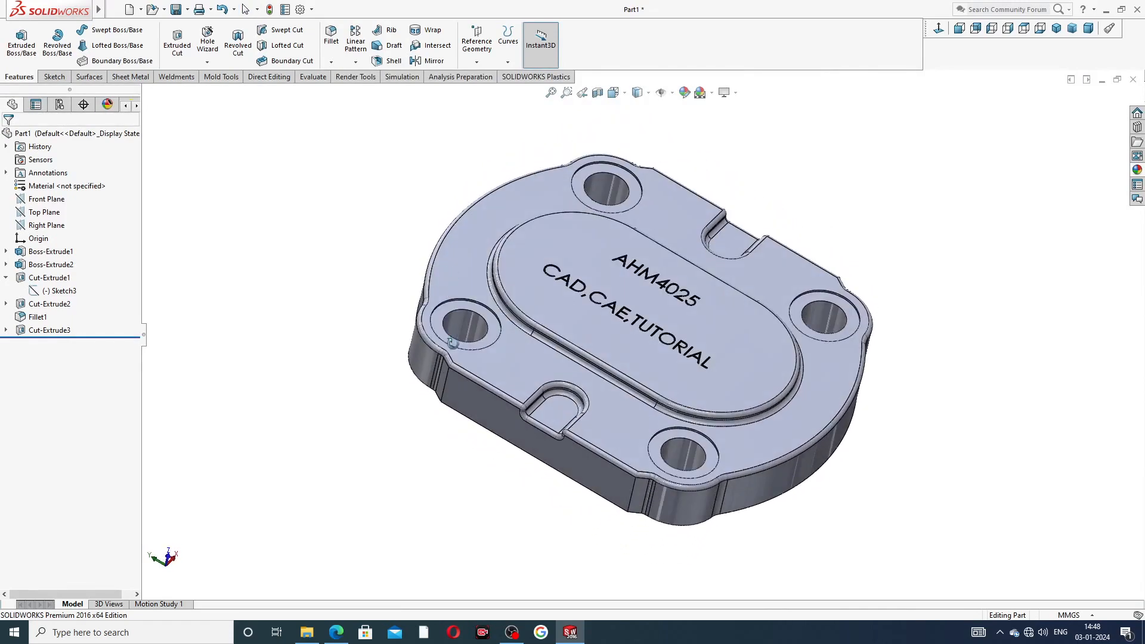
pyautogui.scroll(3, 766, 212)
pyautogui.moveTo(777, 213); pyautogui.dragTo(675, 290, button='middle')
pyautogui.click(678, 279)
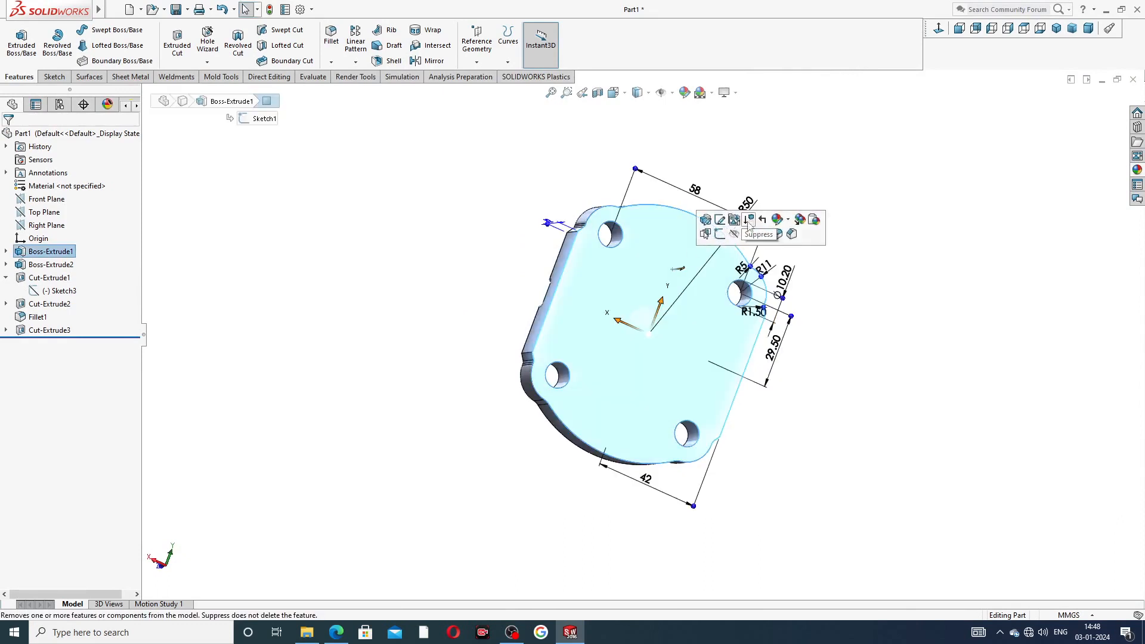
pyautogui.click(976, 28)
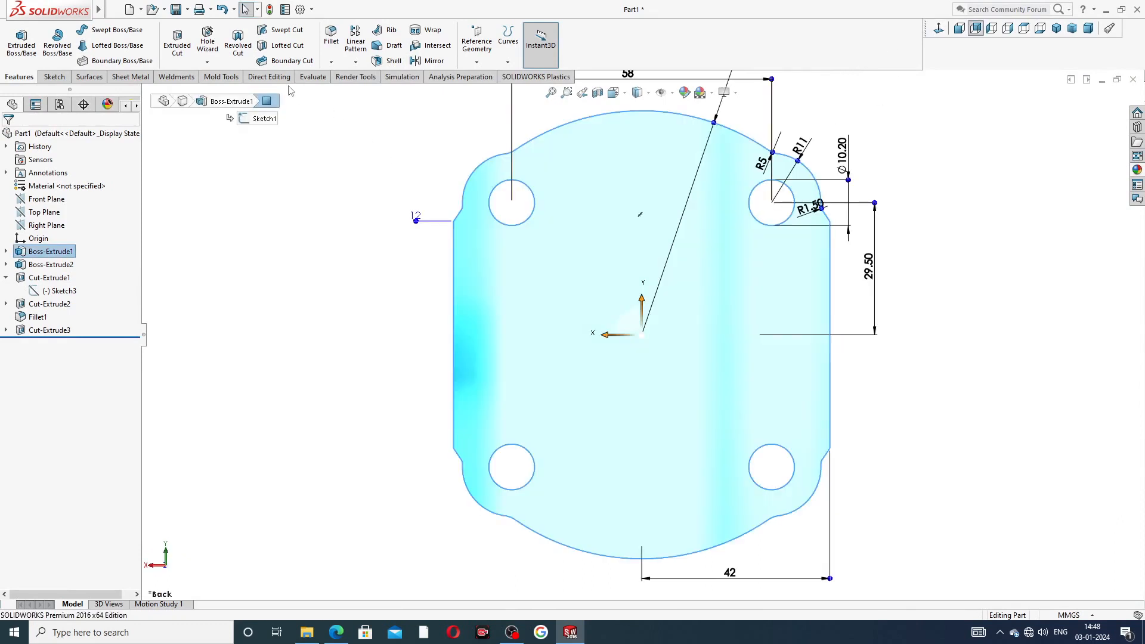
pyautogui.click(209, 45)
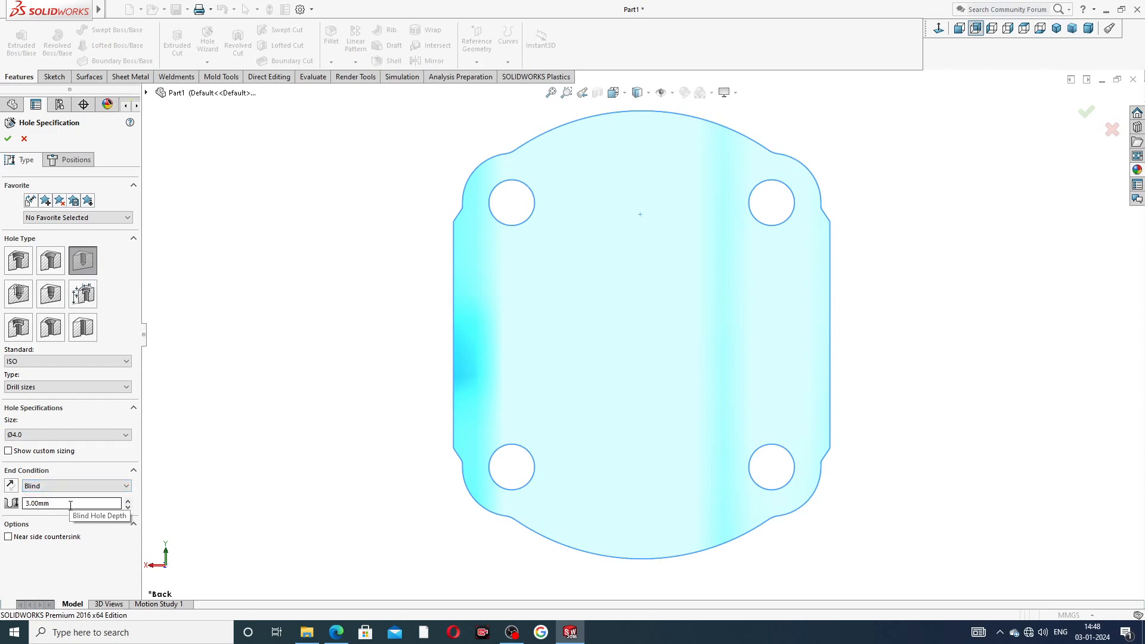
# - Place two hole points on the back face along the vertical centerline, one near the upper edge and one near the lower edge
pyautogui.click(84, 161)
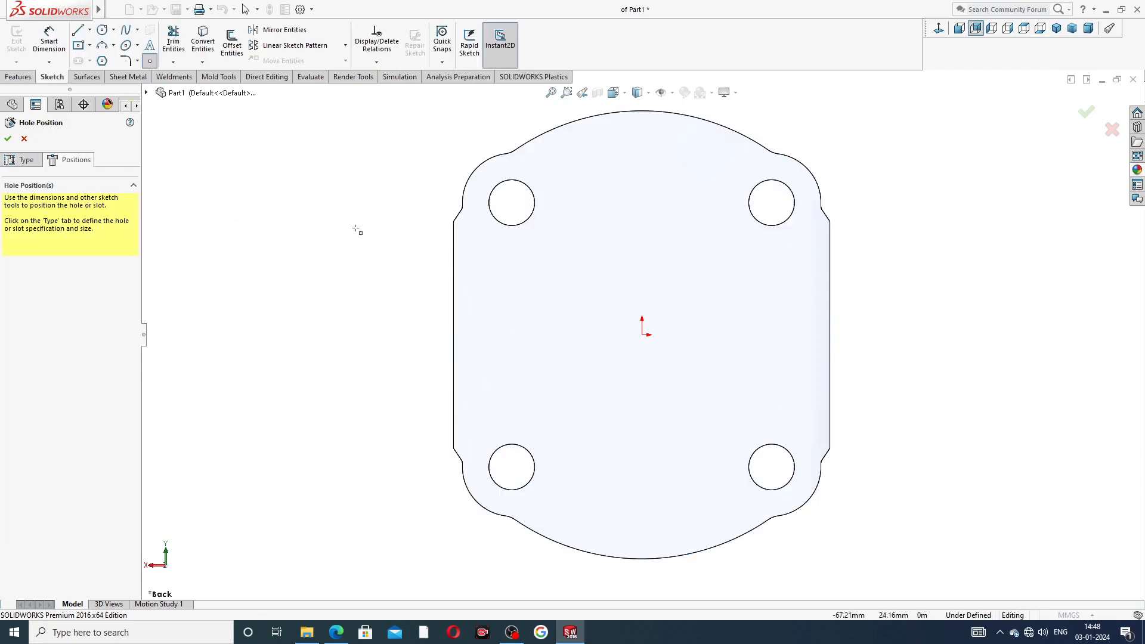
pyautogui.click(642, 141)
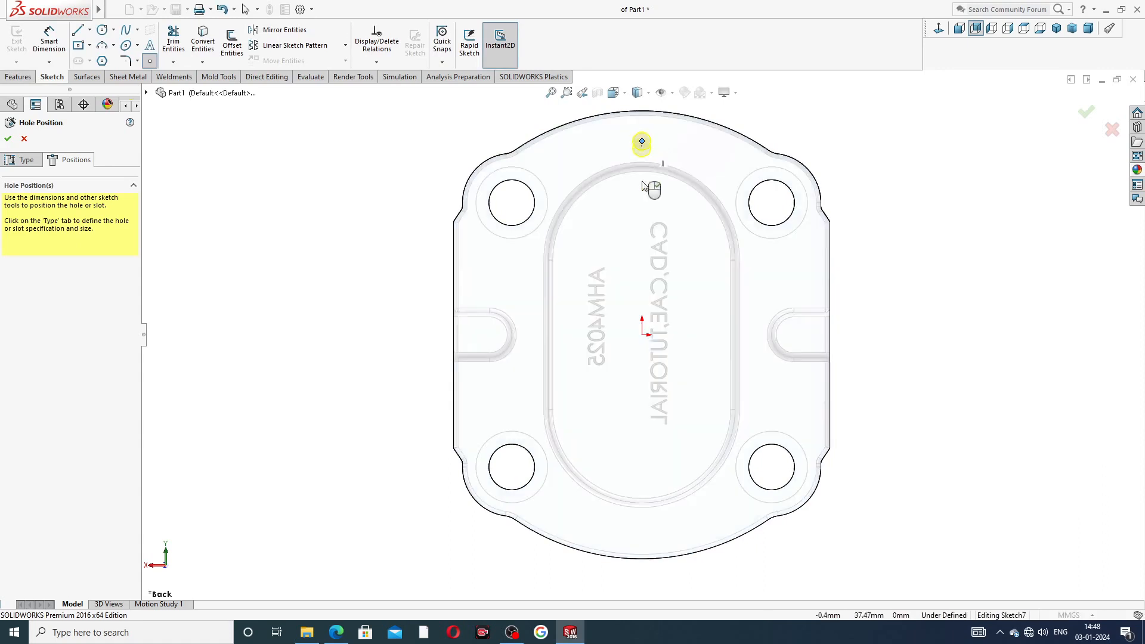
pyautogui.click(642, 534)
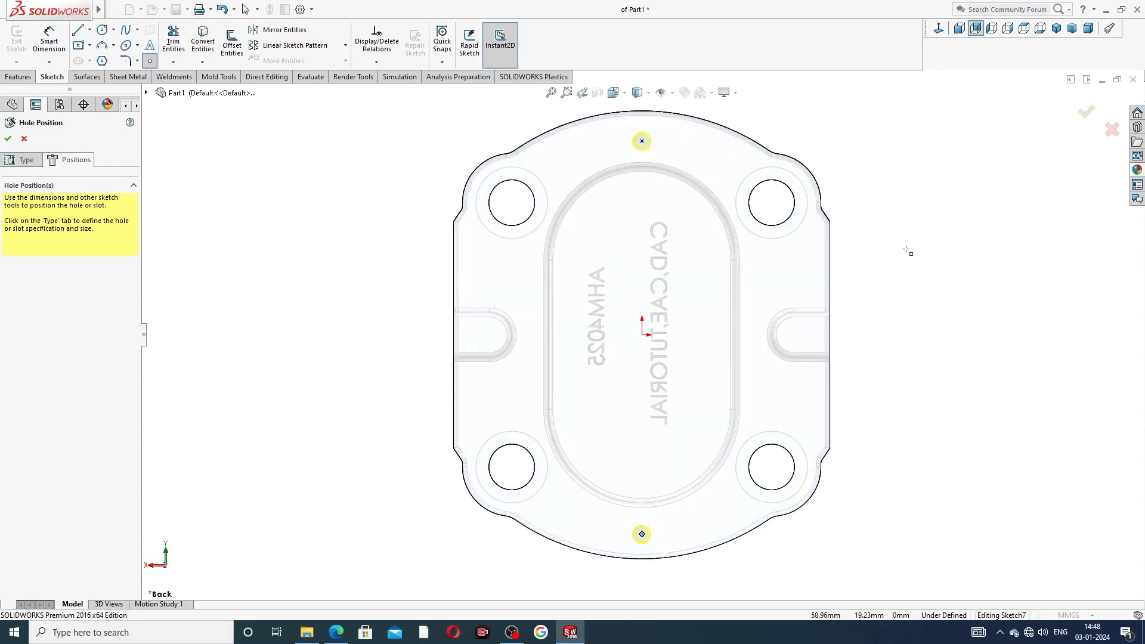
pyautogui.rightClick(905, 227)
pyautogui.click(933, 263)
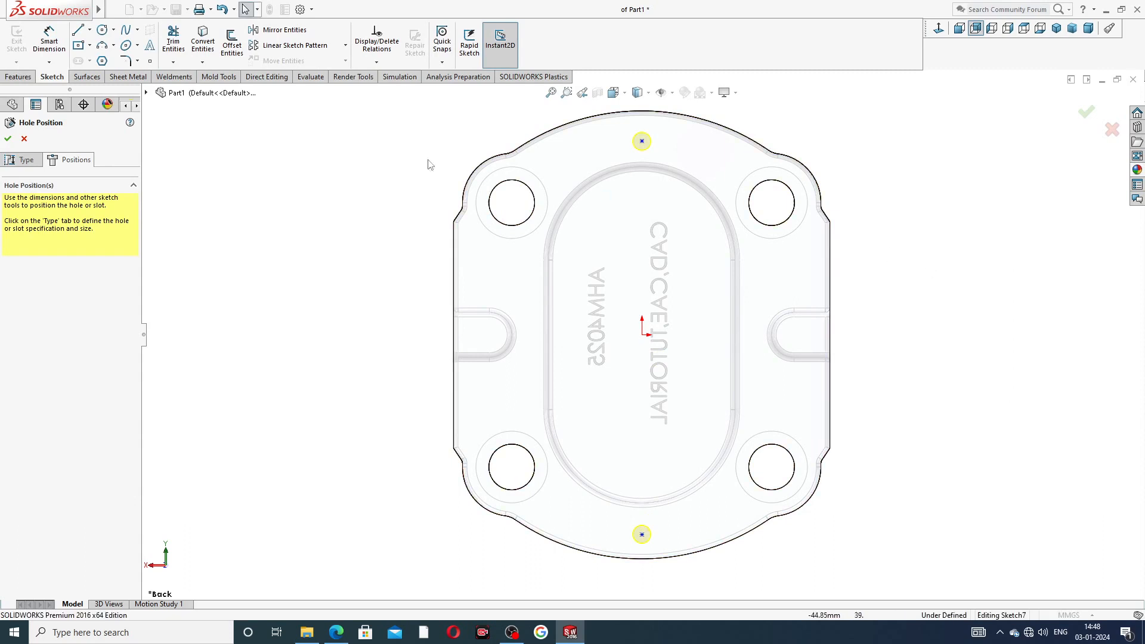
# - Dimension the upper hole point 45 mm vertically from the origin
pyautogui.click(49, 41)
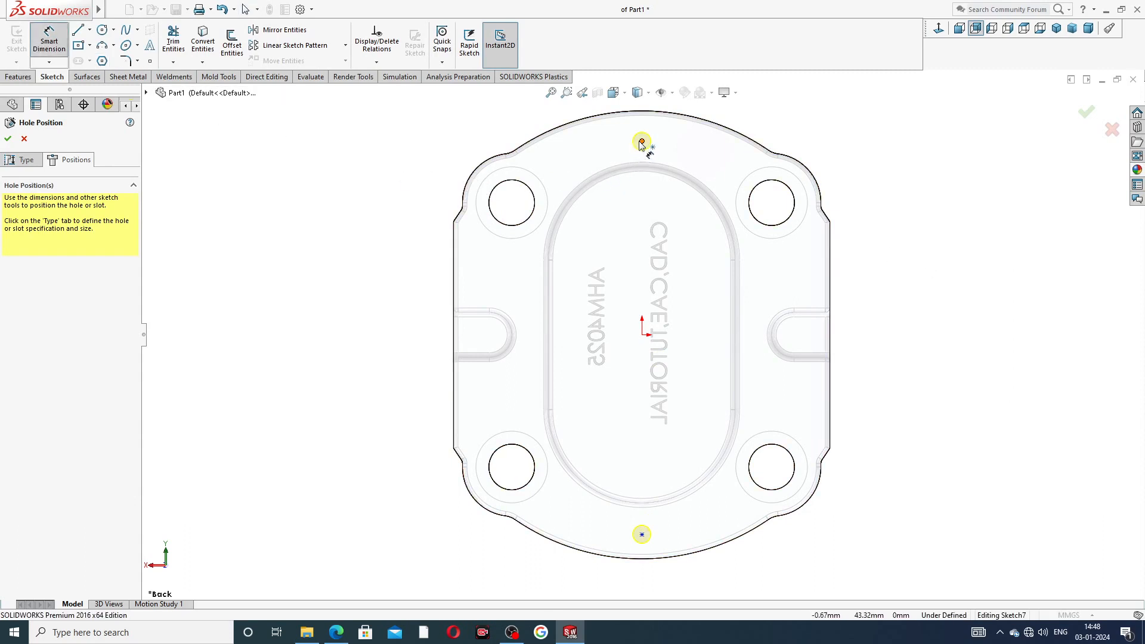
pyautogui.click(643, 142)
pyautogui.click(643, 335)
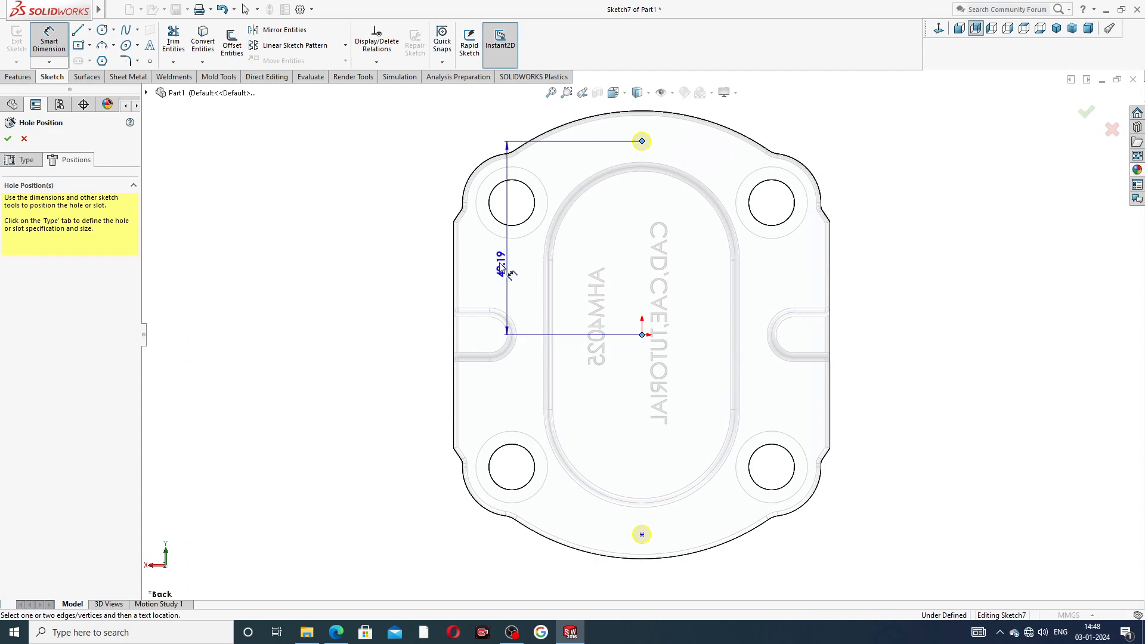
pyautogui.click(433, 250)
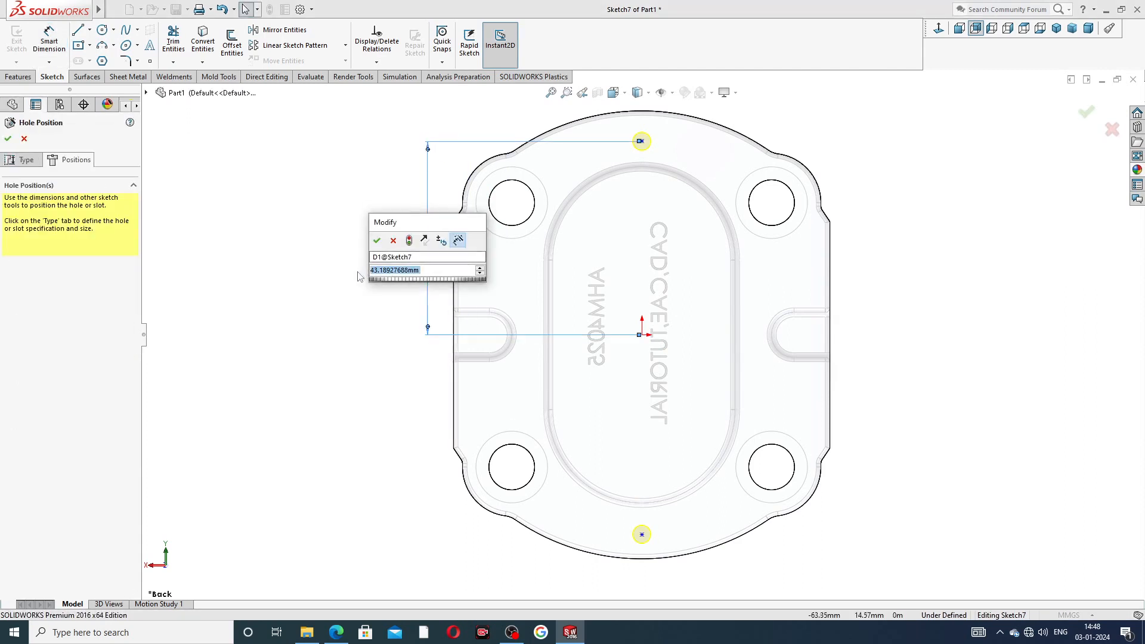
pyautogui.write('45')
pyautogui.press('Return')
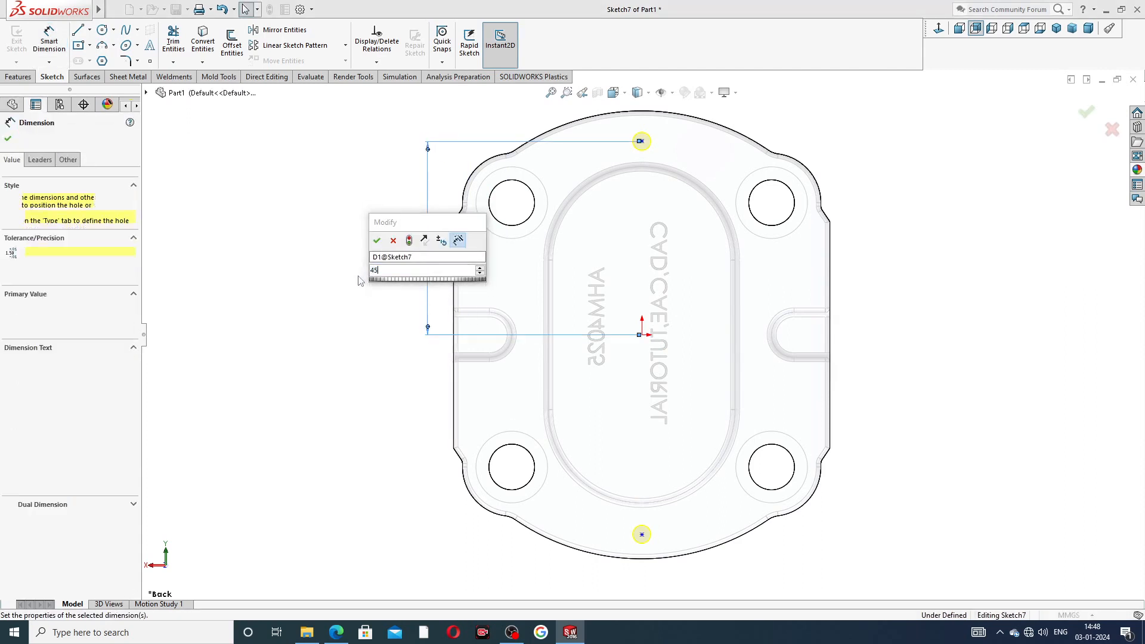
# - Dimension the lower hole point 45 mm from the origin and finish the two Ø4.0 blind holes
pyautogui.click(643, 335)
pyautogui.click(642, 535)
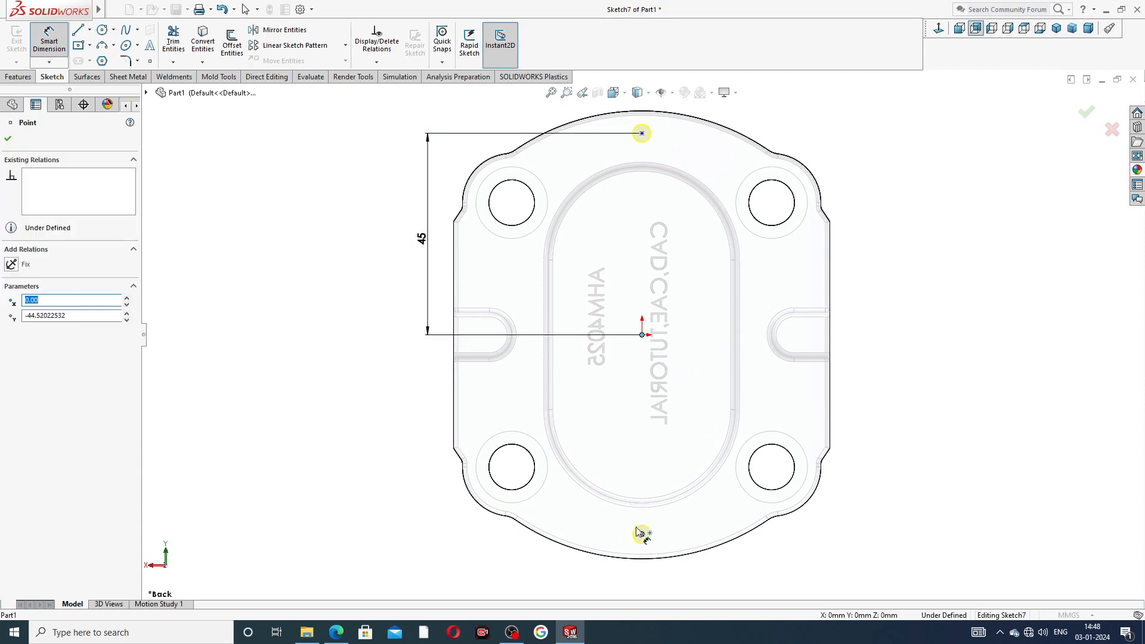
pyautogui.click(435, 441)
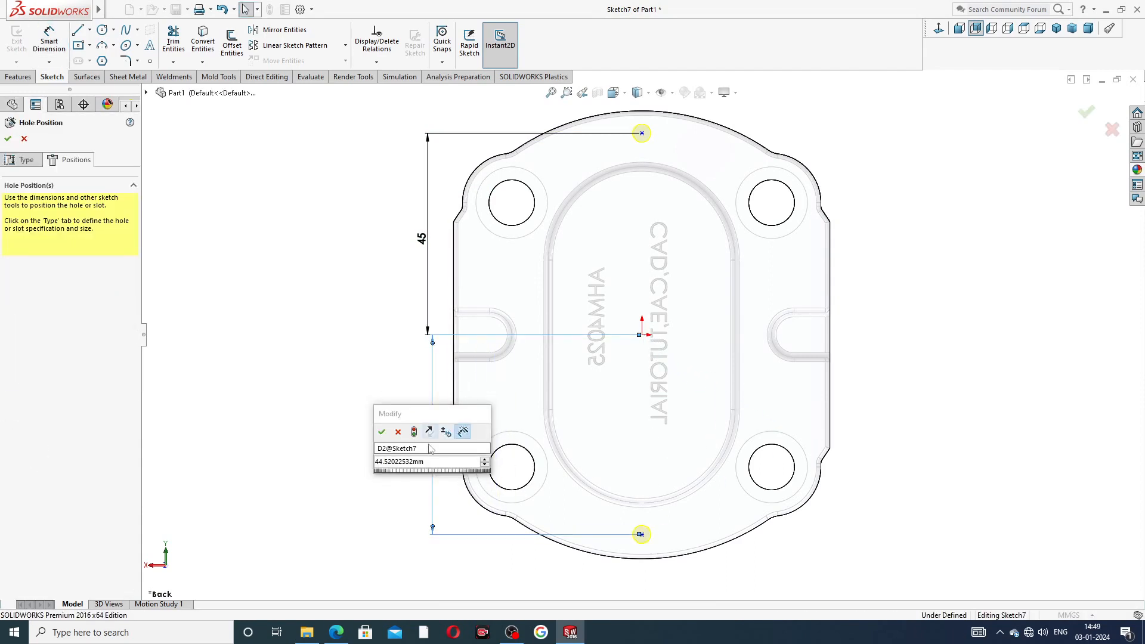
pyautogui.write('45')
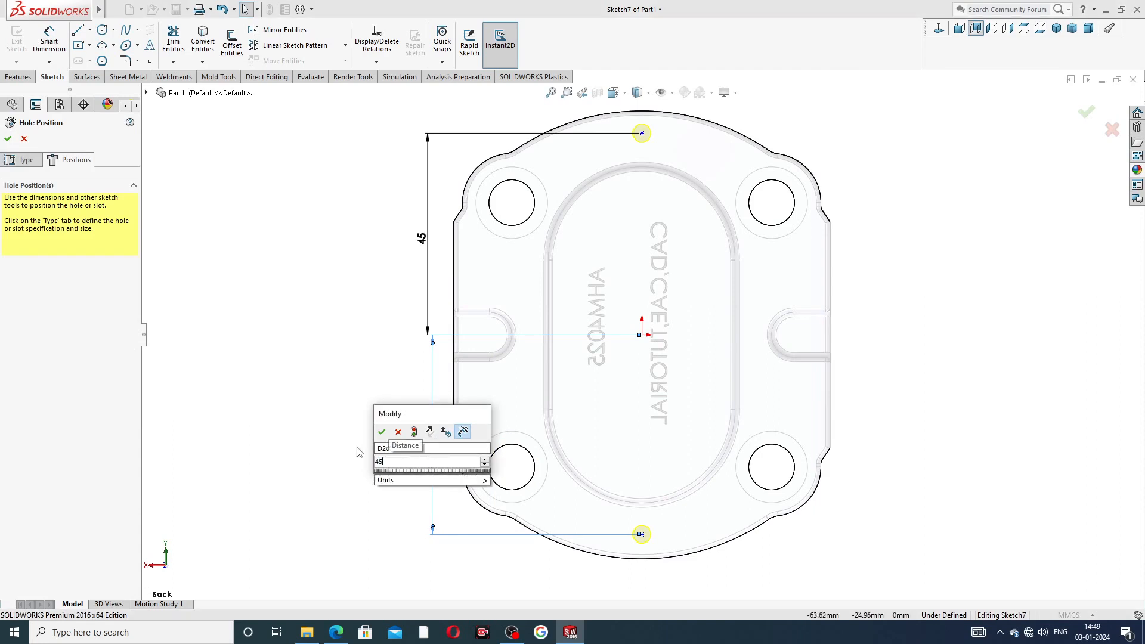
pyautogui.press('Return')
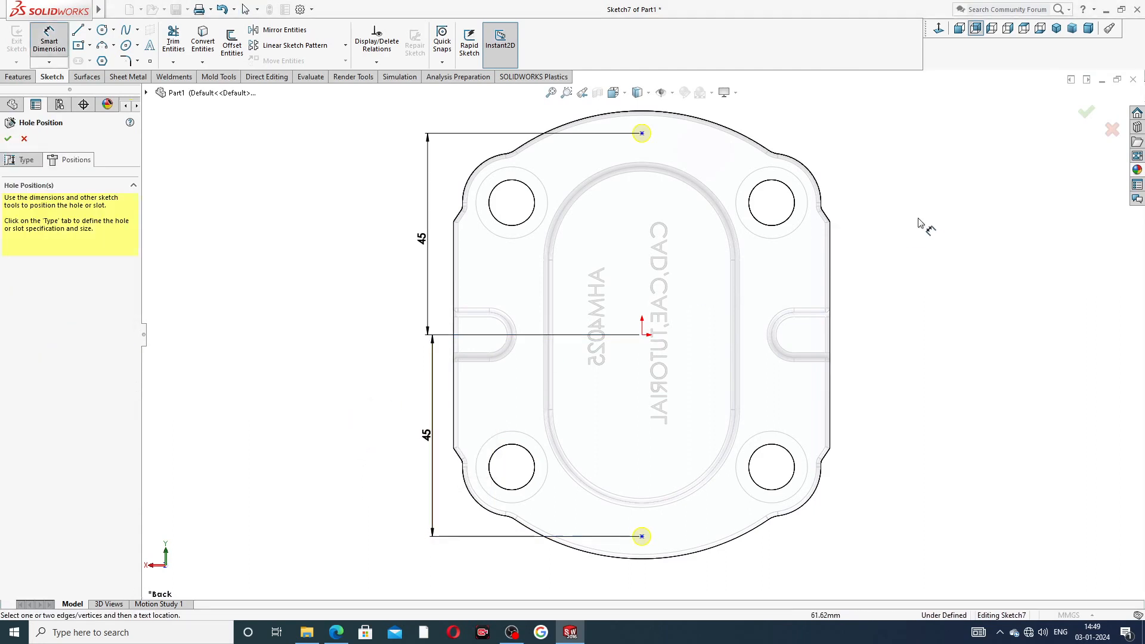
pyautogui.rightClick(922, 220)
pyautogui.click(939, 206)
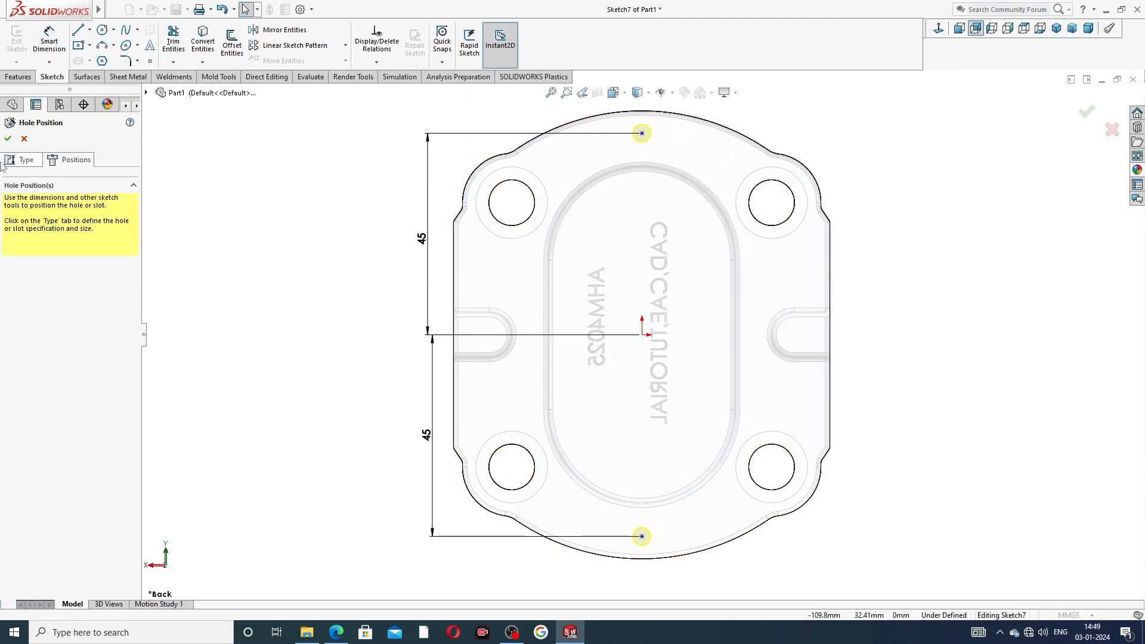
pyautogui.click(7, 138)
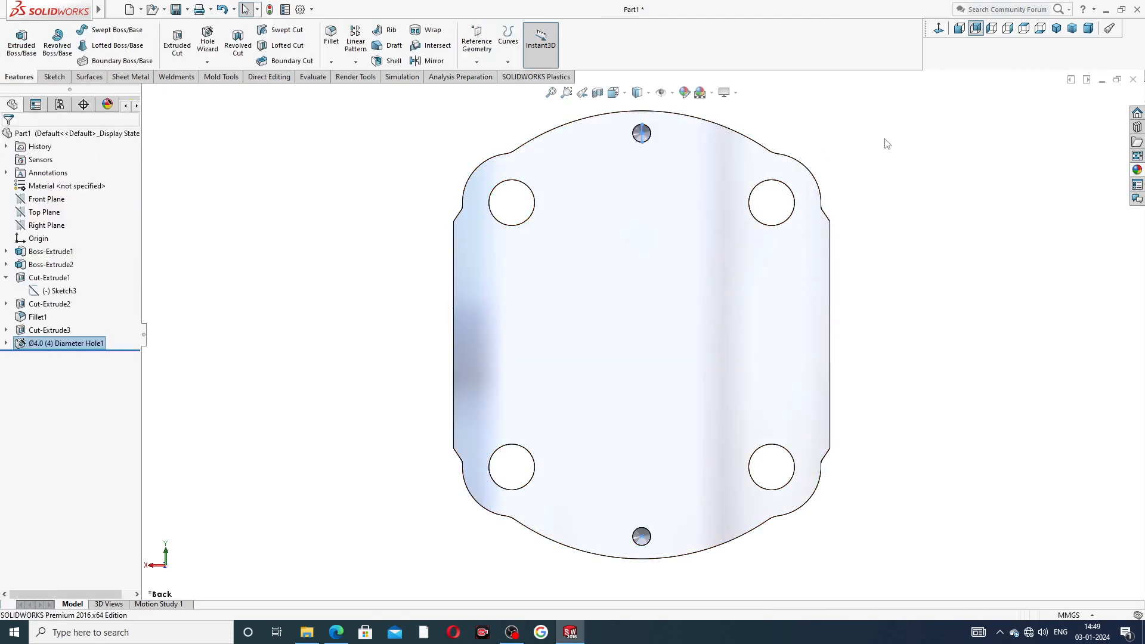
# - Apply the polished brass appearance to the whole end plate
pyautogui.moveTo(821, 197); pyautogui.dragTo(606, 232, button='middle')
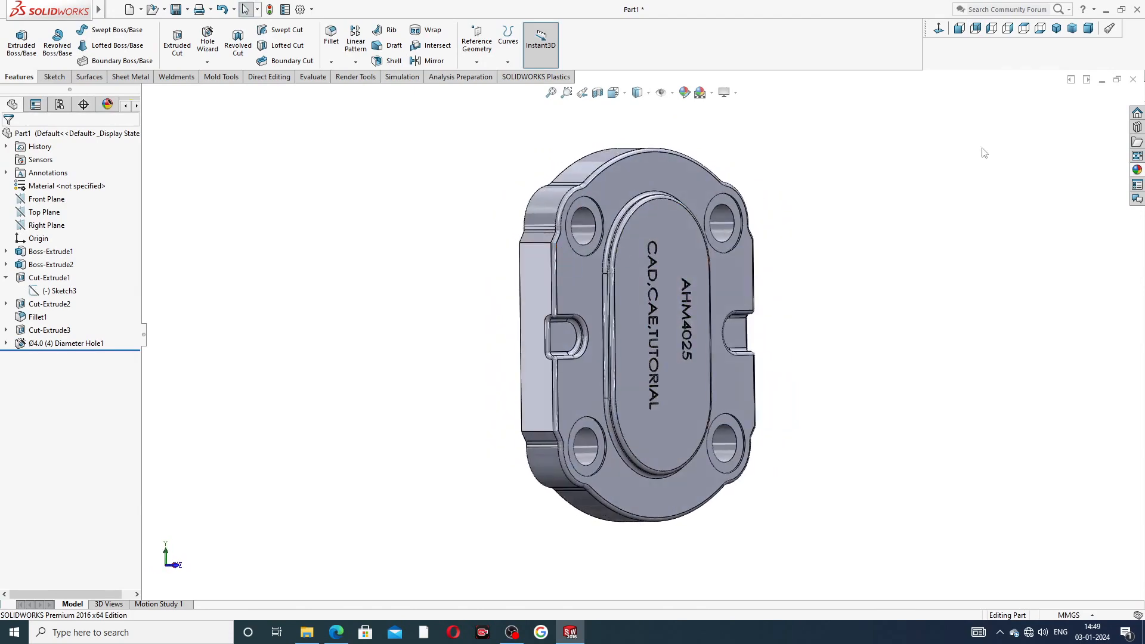
pyautogui.click(1138, 170)
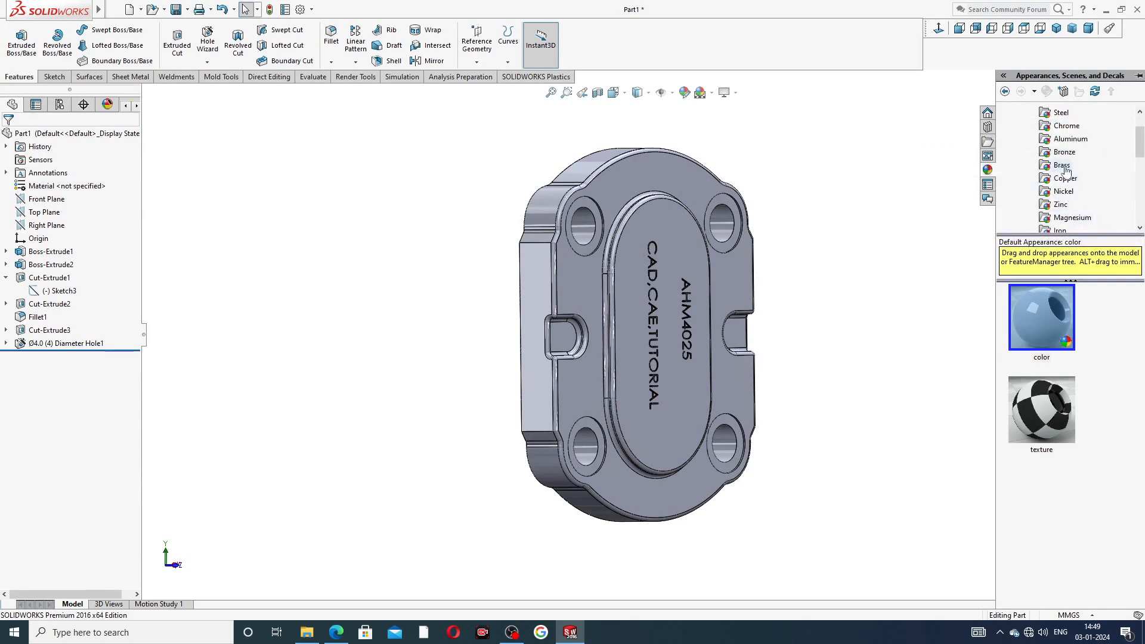
pyautogui.click(1062, 204)
pyautogui.scroll(-1, 1061, 204)
pyautogui.doubleClick(1058, 305)
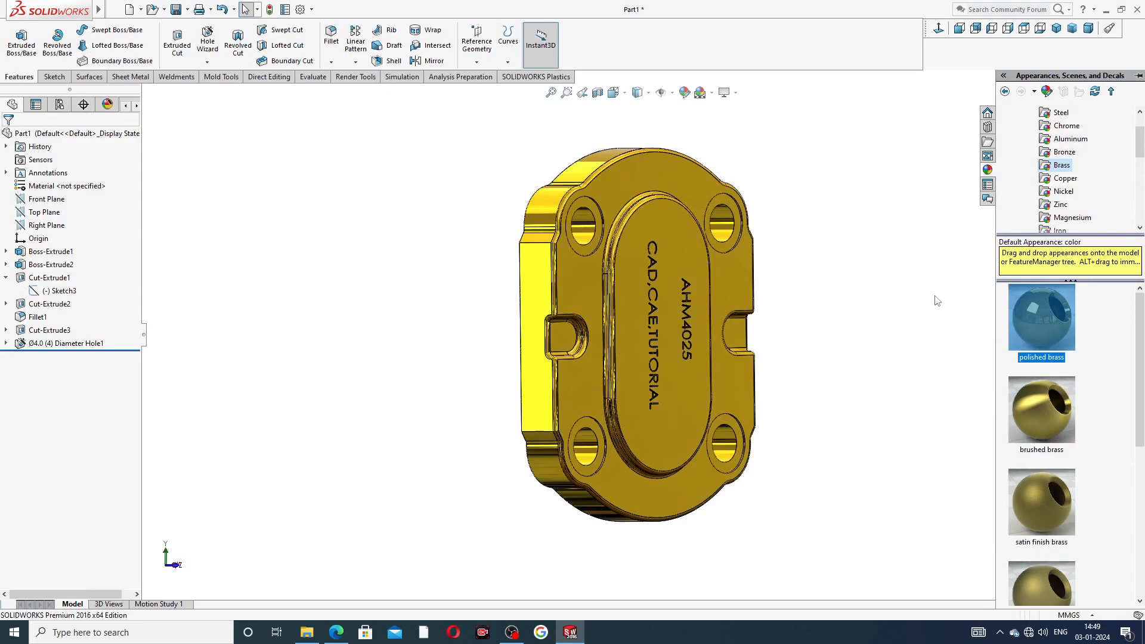
# - Compare the front and back of the end plate with the Part-11 PDF drawing in the browser
pyautogui.moveTo(929, 281); pyautogui.dragTo(653, 400, button='middle')
pyautogui.click(336, 633)
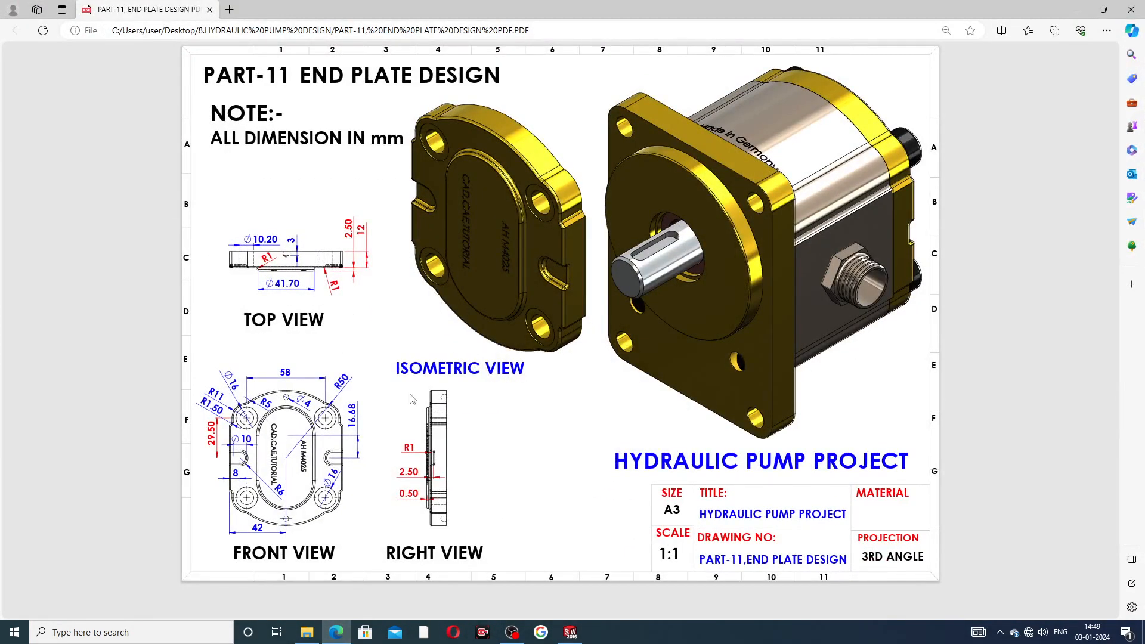
pyautogui.click(570, 632)
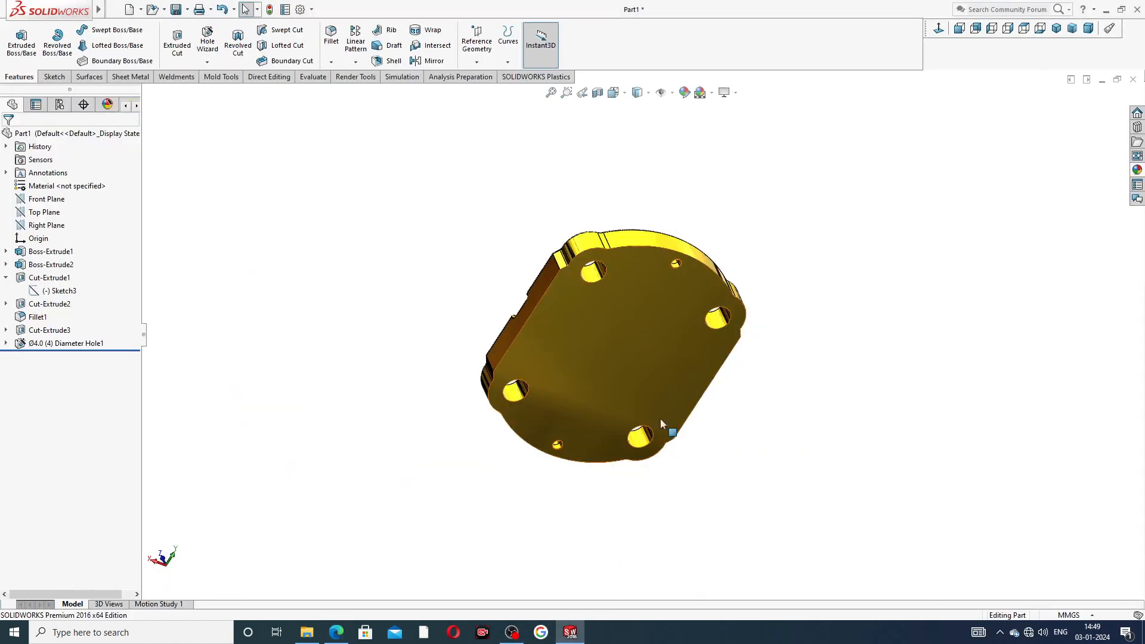
pyautogui.moveTo(780, 274); pyautogui.dragTo(924, 512, button='middle')
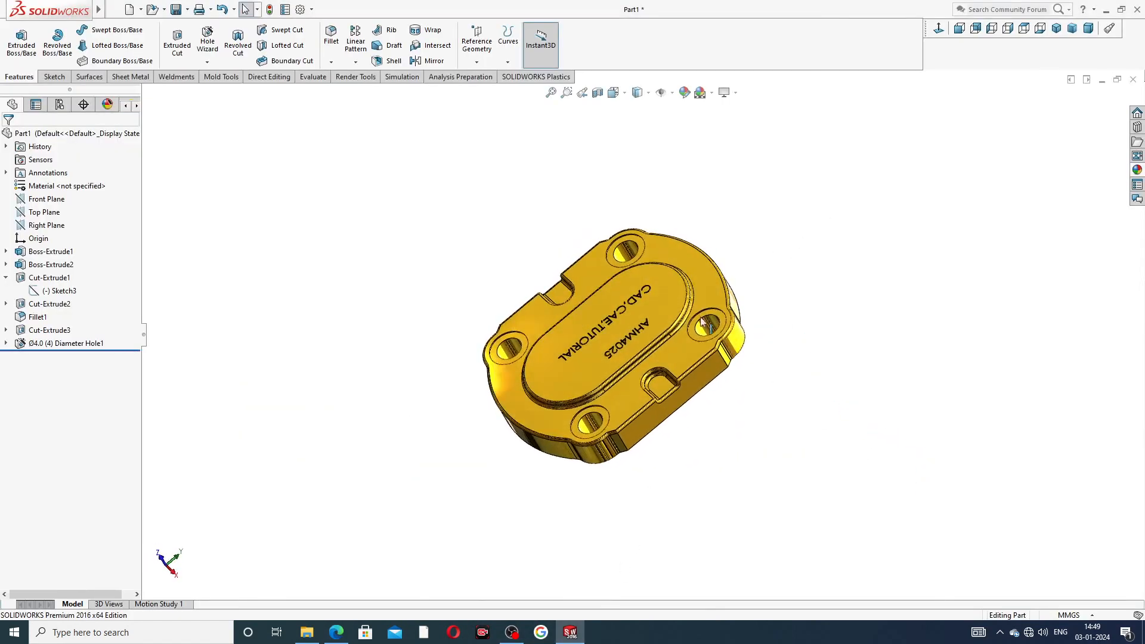
pyautogui.scroll(-2, 643, 294)
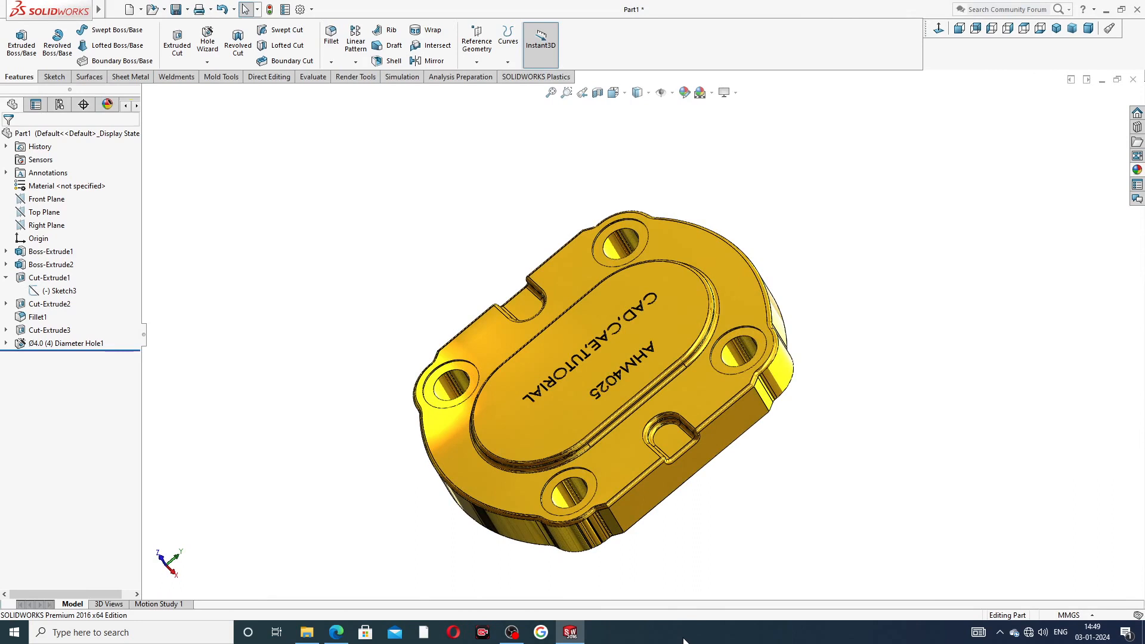
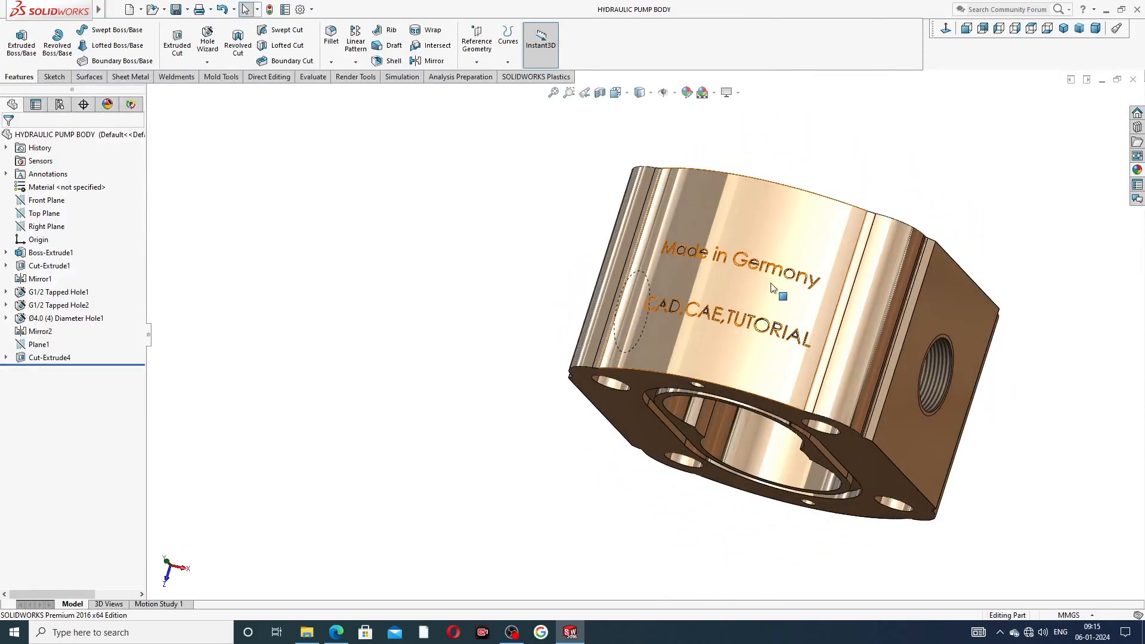
# - Examine the hydraulic pump body's engraved text, threaded side ports, bore and end-face holes, finishing in the isometric view
pyautogui.moveTo(826, 307); pyautogui.dragTo(728, 282, button='middle')
pyautogui.moveTo(737, 355); pyautogui.dragTo(682, 339, button='middle')
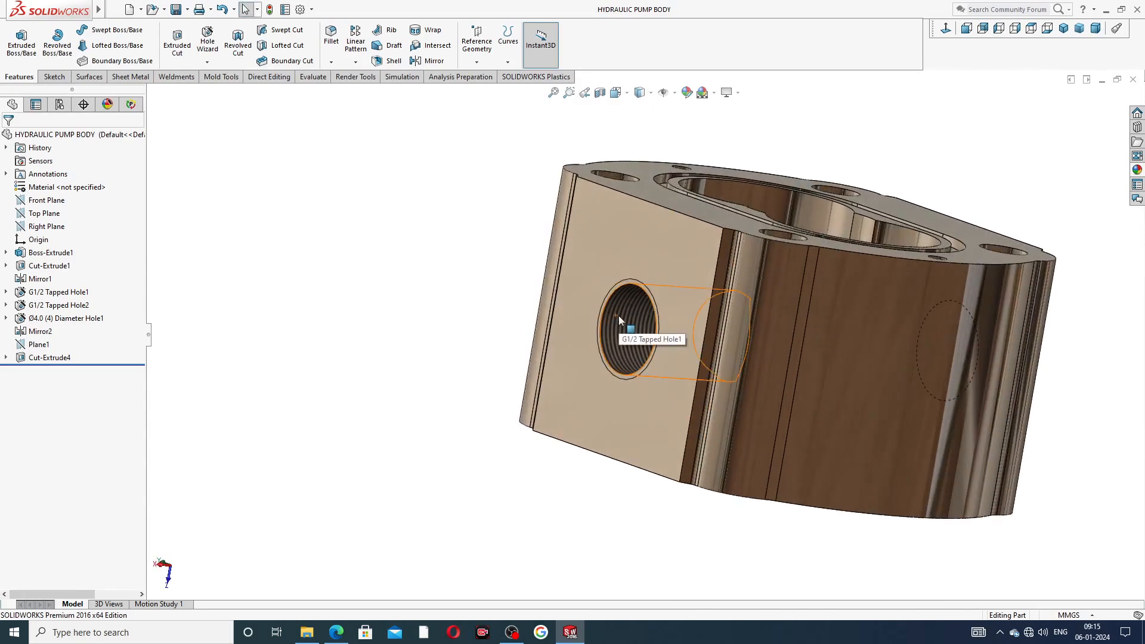
pyautogui.moveTo(818, 224); pyautogui.dragTo(857, 223, button='middle')
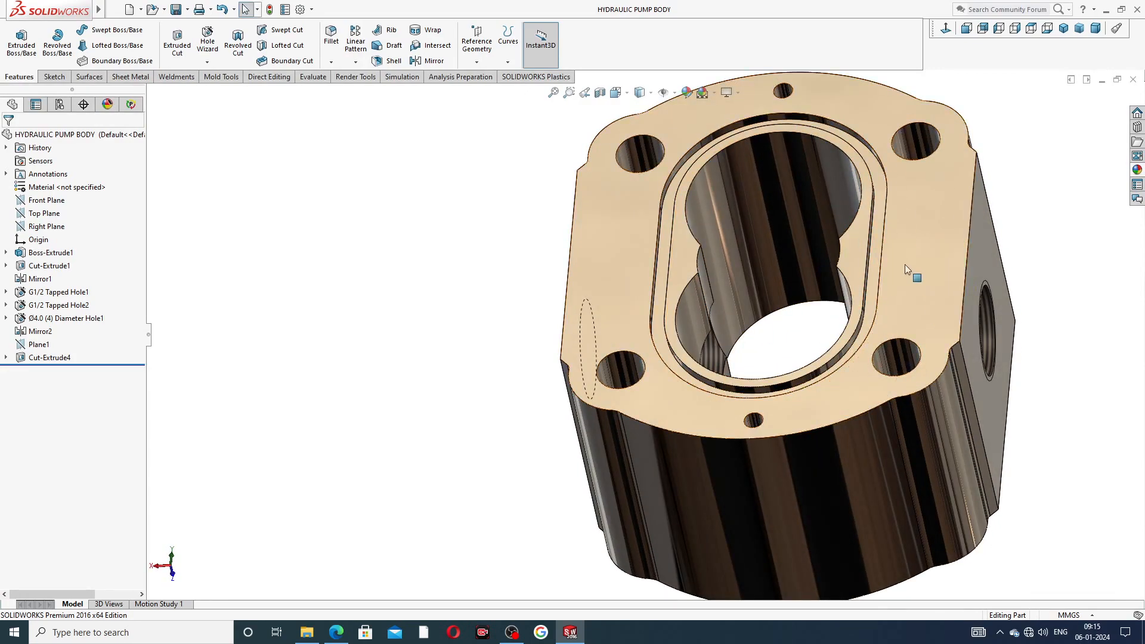
pyautogui.moveTo(905, 264); pyautogui.dragTo(707, 227, button='middle')
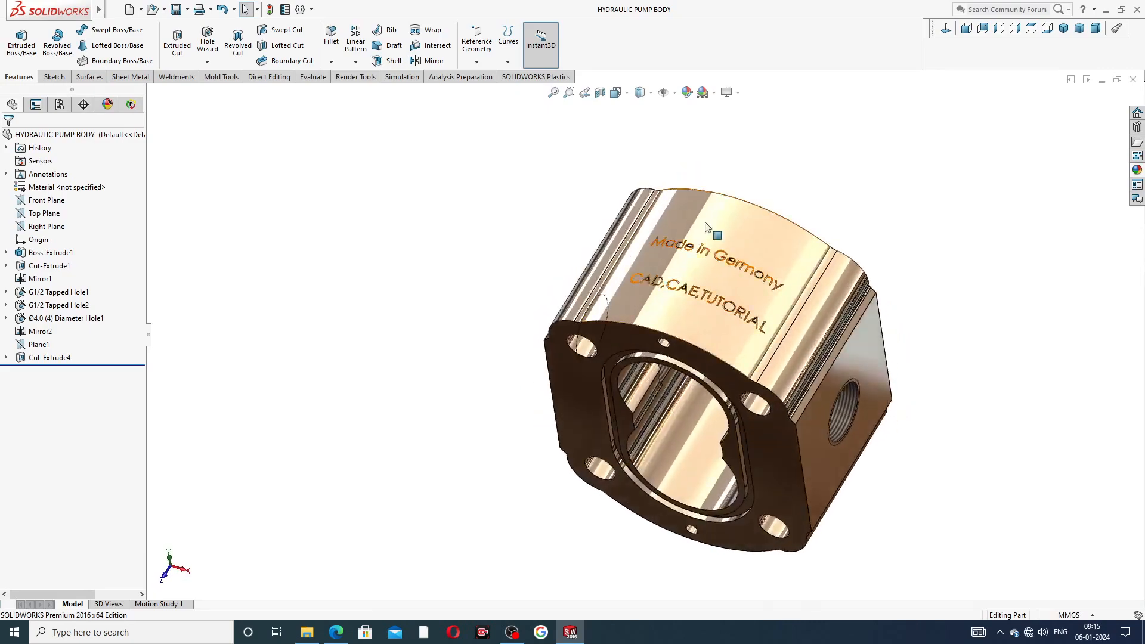
pyautogui.moveTo(733, 352); pyautogui.dragTo(853, 387, button='middle')
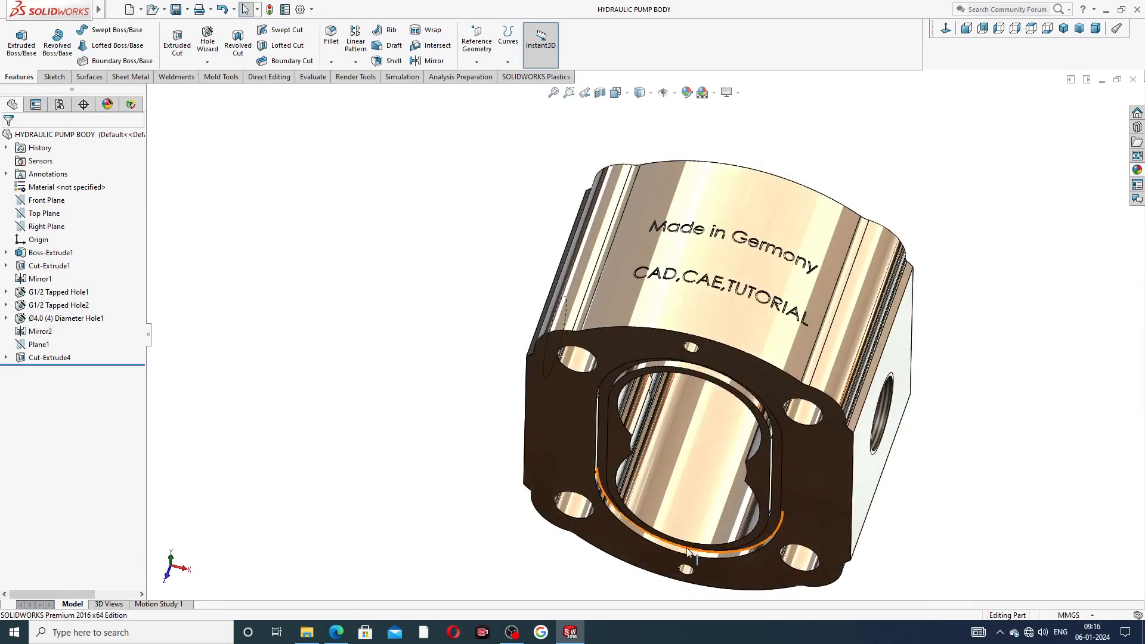
pyautogui.click(1064, 29)
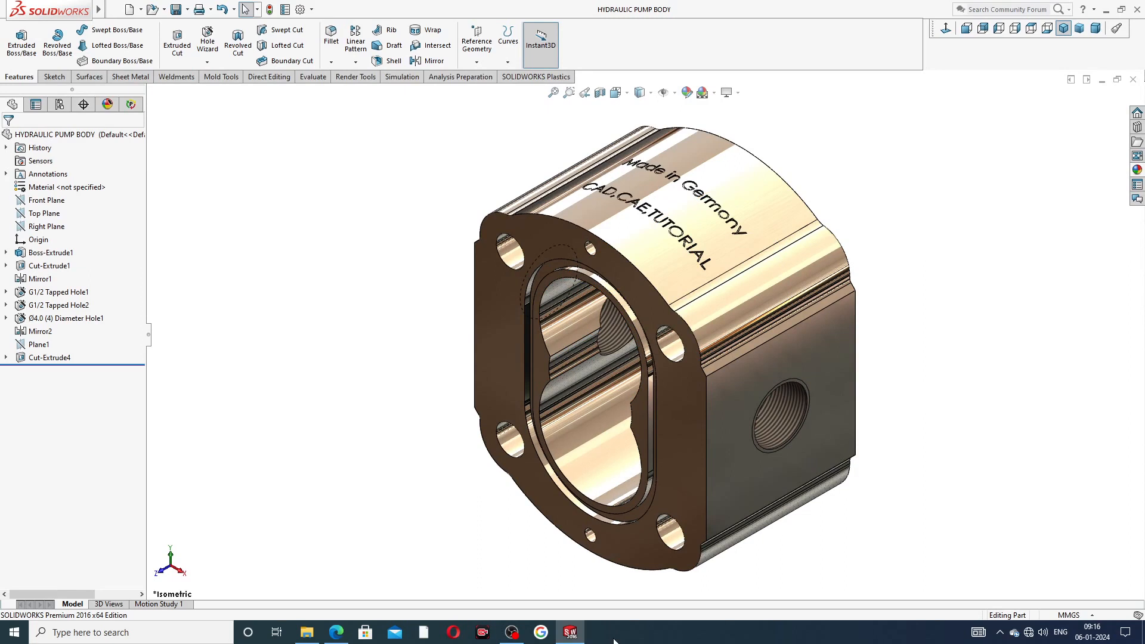
# - Close the pump body model and create a new part document with the Plain White scene
pyautogui.click(1134, 79)
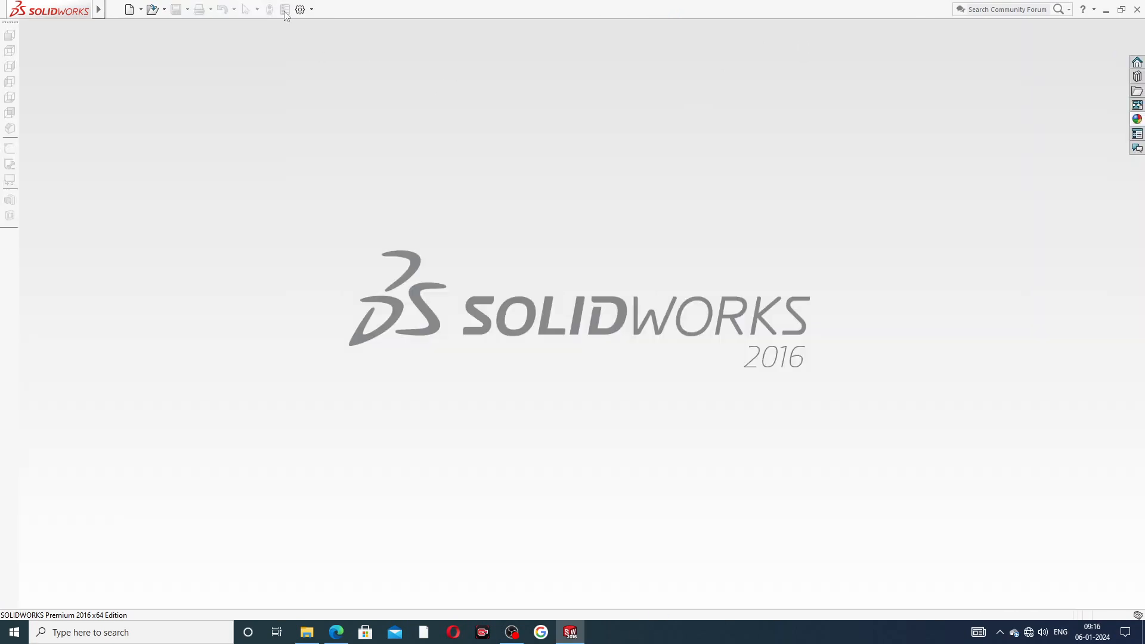
pyautogui.click(130, 9)
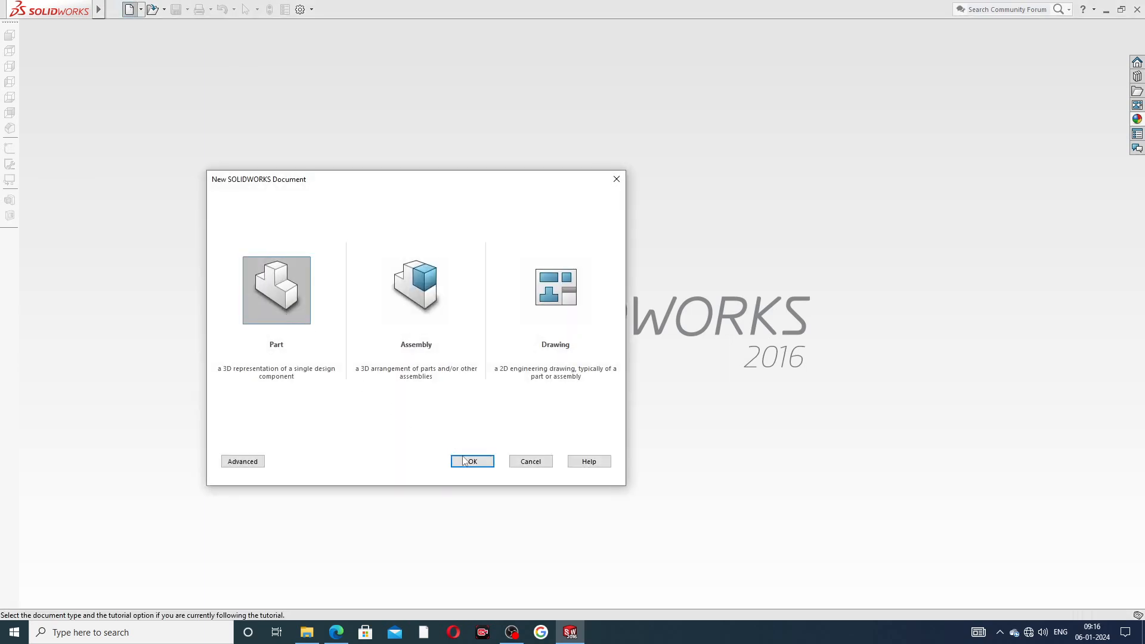
pyautogui.click(471, 461)
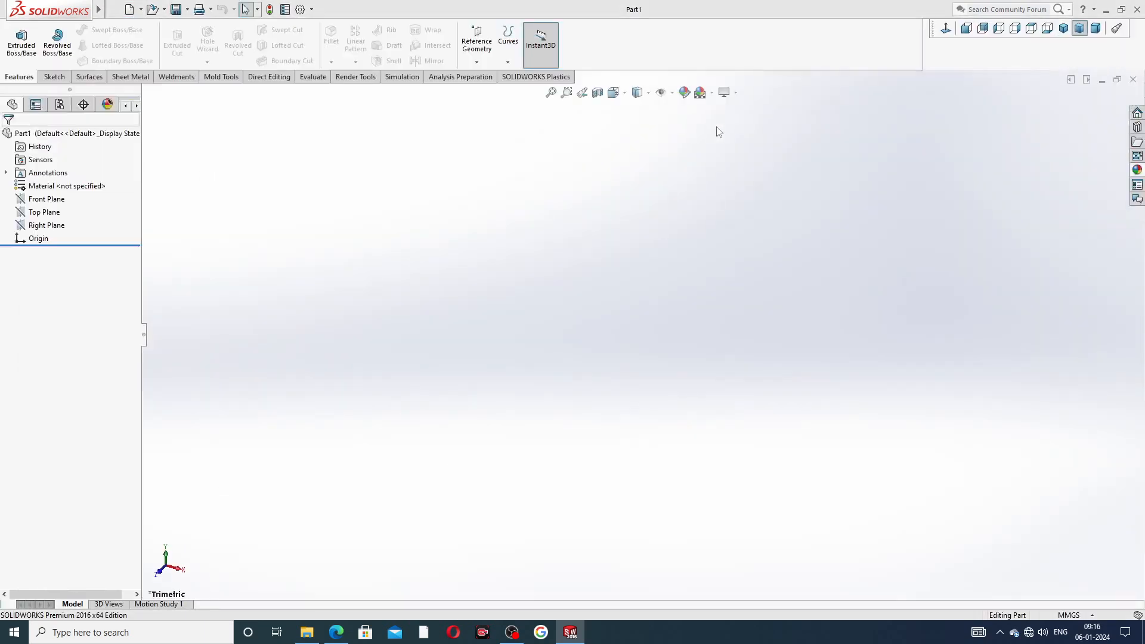
pyautogui.click(712, 92)
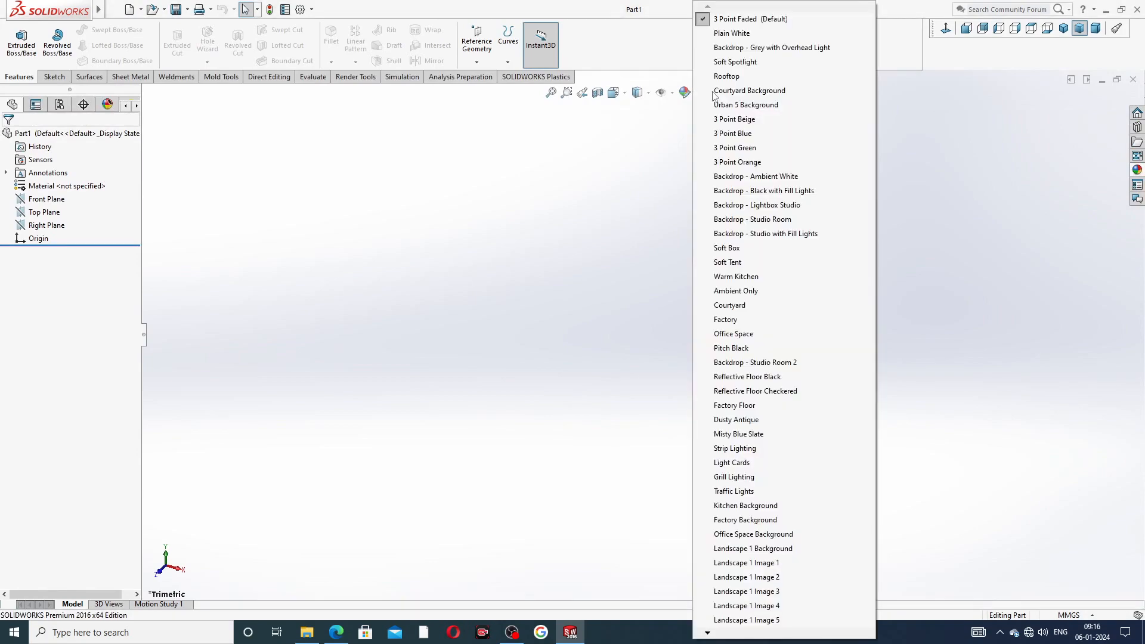
pyautogui.click(734, 34)
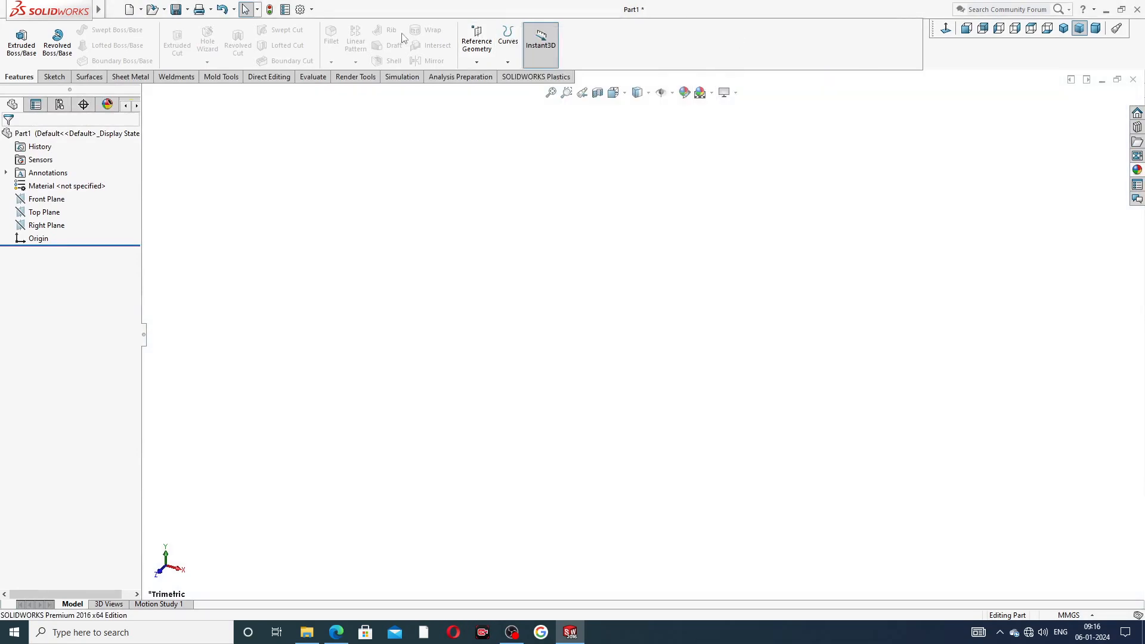
# - Raise both the shaded and the wireframe image quality of the document to the highest resolution
pyautogui.click(301, 10)
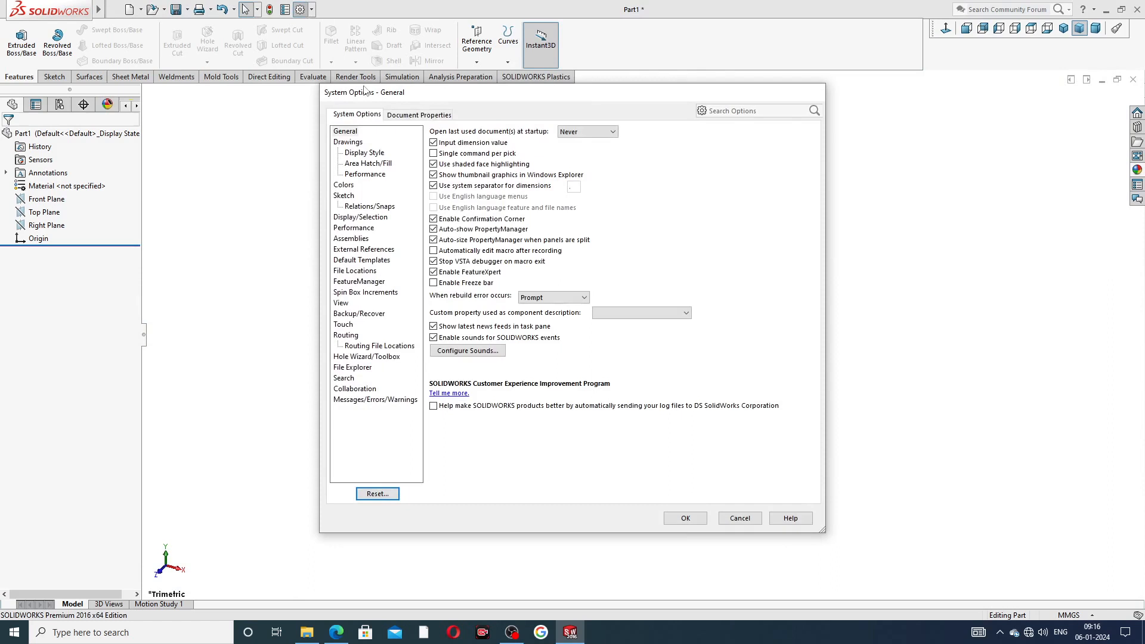
pyautogui.click(428, 117)
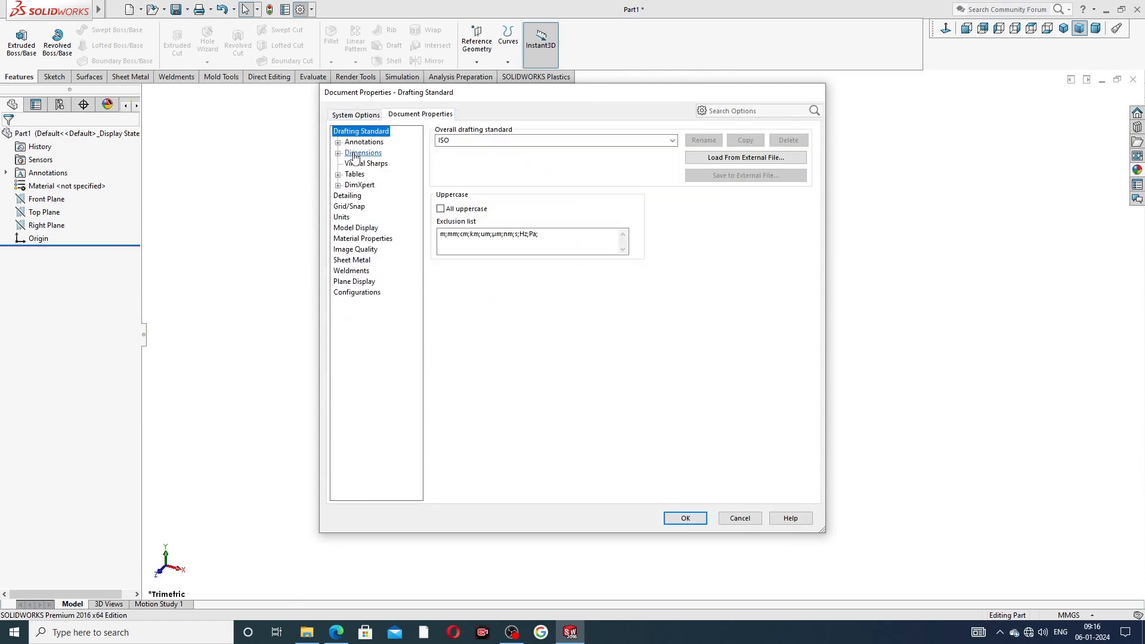
pyautogui.click(357, 251)
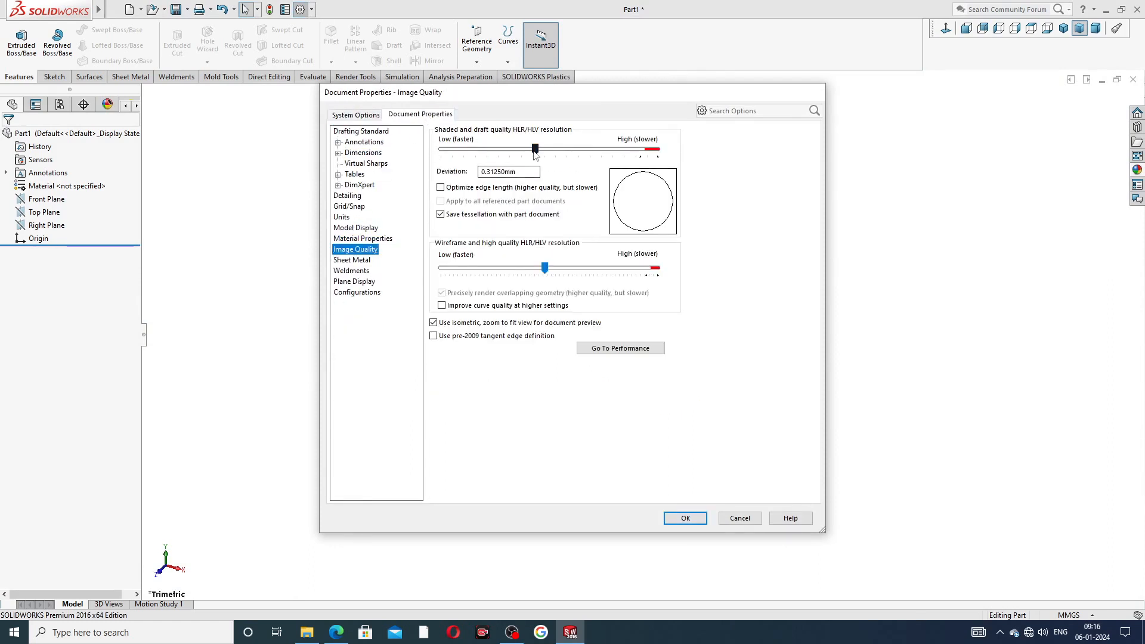
pyautogui.moveTo(536, 150); pyautogui.dragTo(661, 153)
pyautogui.moveTo(546, 269); pyautogui.dragTo(658, 269)
pyautogui.click(685, 518)
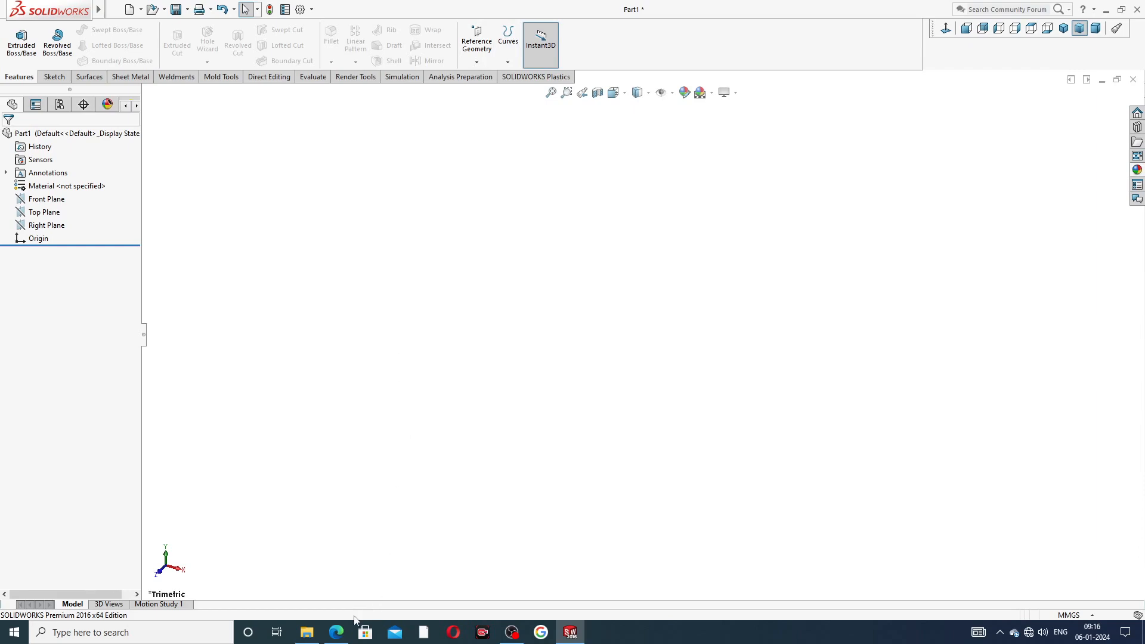
# - Check the Part-12 hydraulic body PDF drawing in the browser and start a sketch on the Front Plane
pyautogui.click(340, 631)
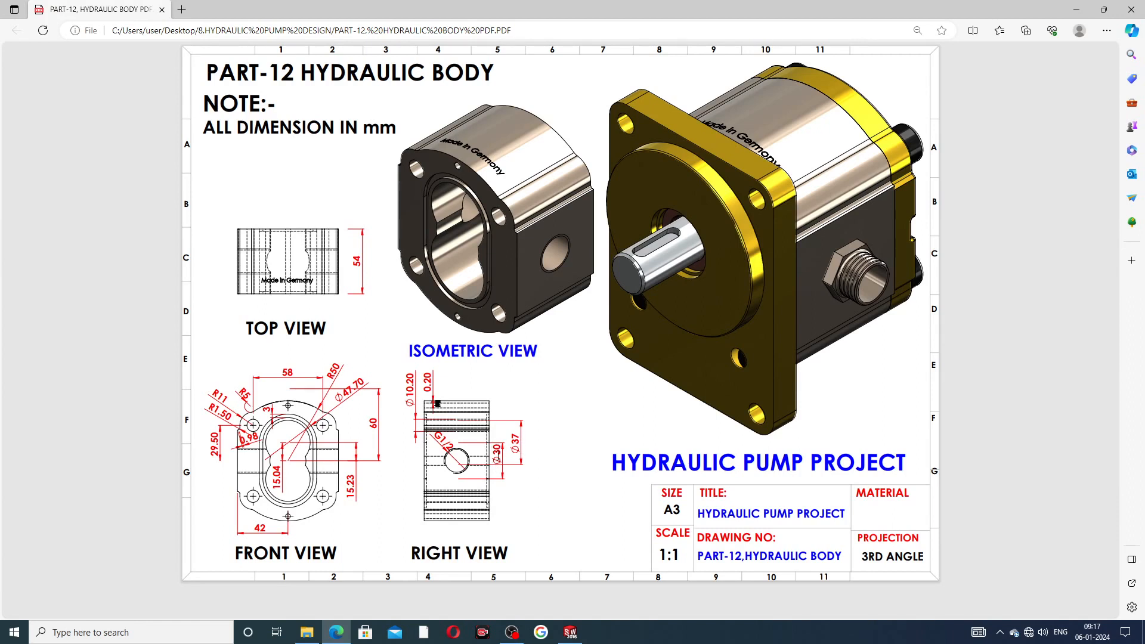
pyautogui.click(337, 633)
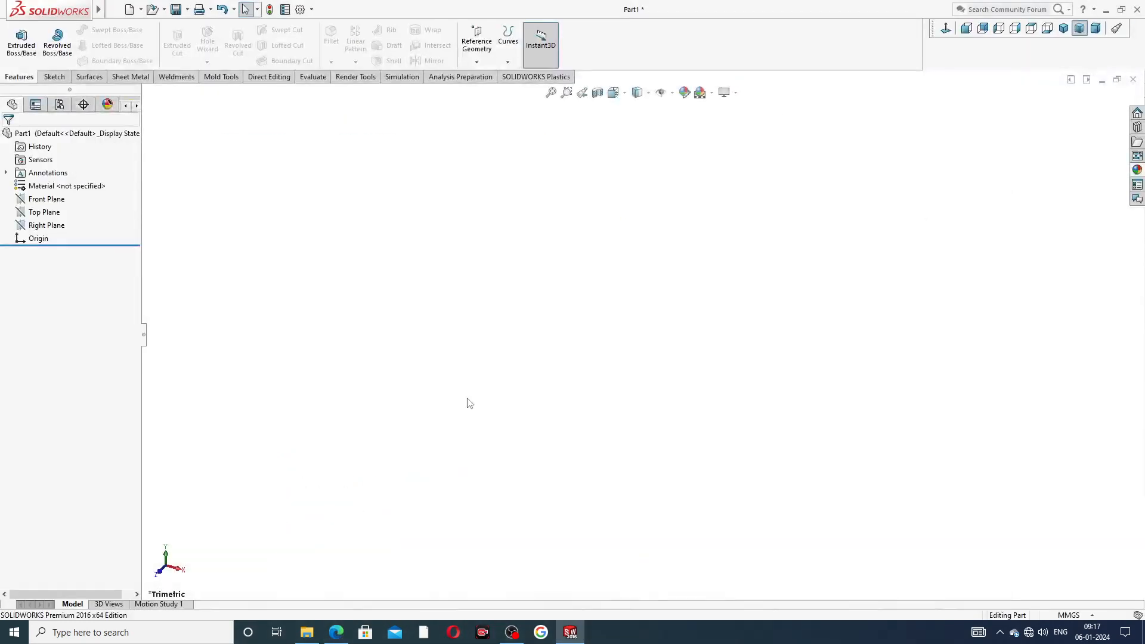
pyautogui.click(67, 201)
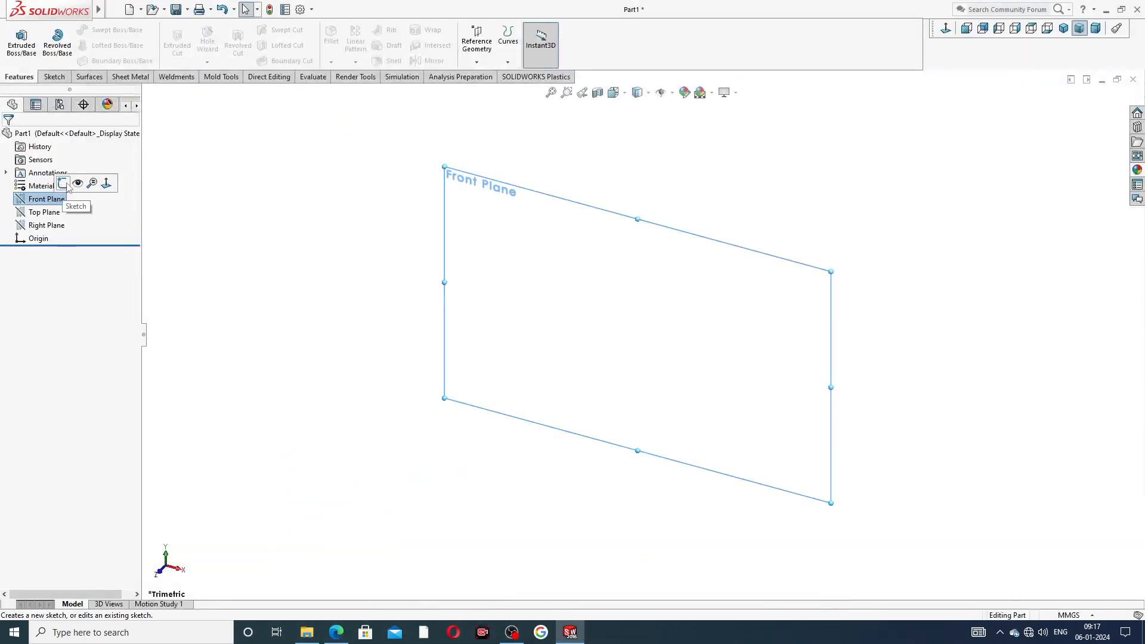
pyautogui.click(66, 187)
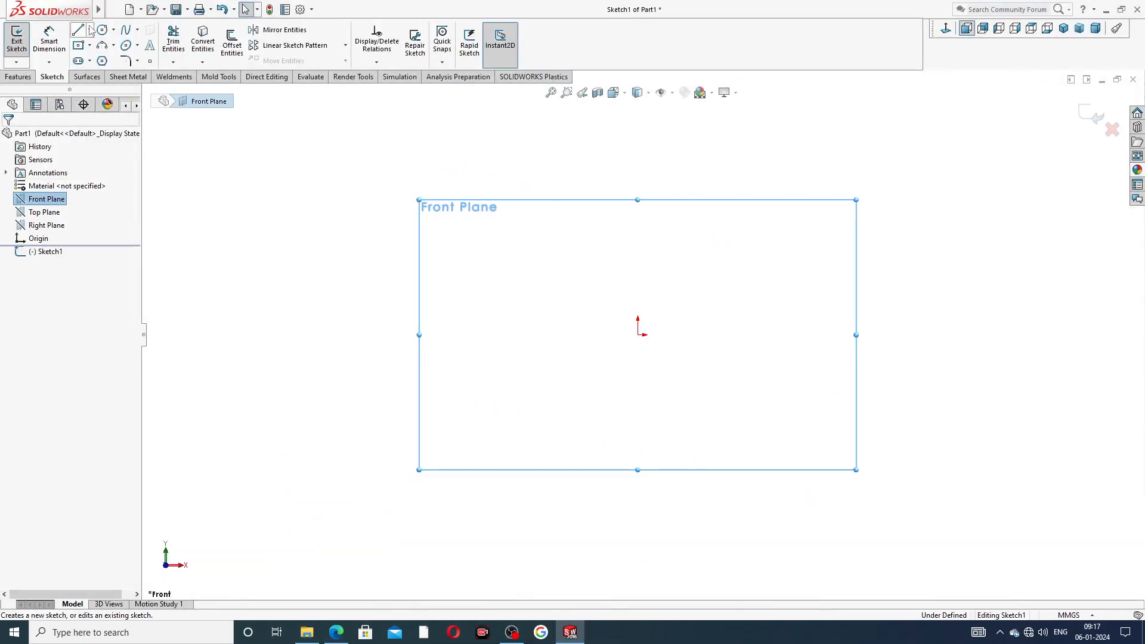
# - Draw a vertical centerline about 80 mm long down to the origin and a horizontal centerline from the origin toward the left
pyautogui.click(90, 30)
pyautogui.click(108, 59)
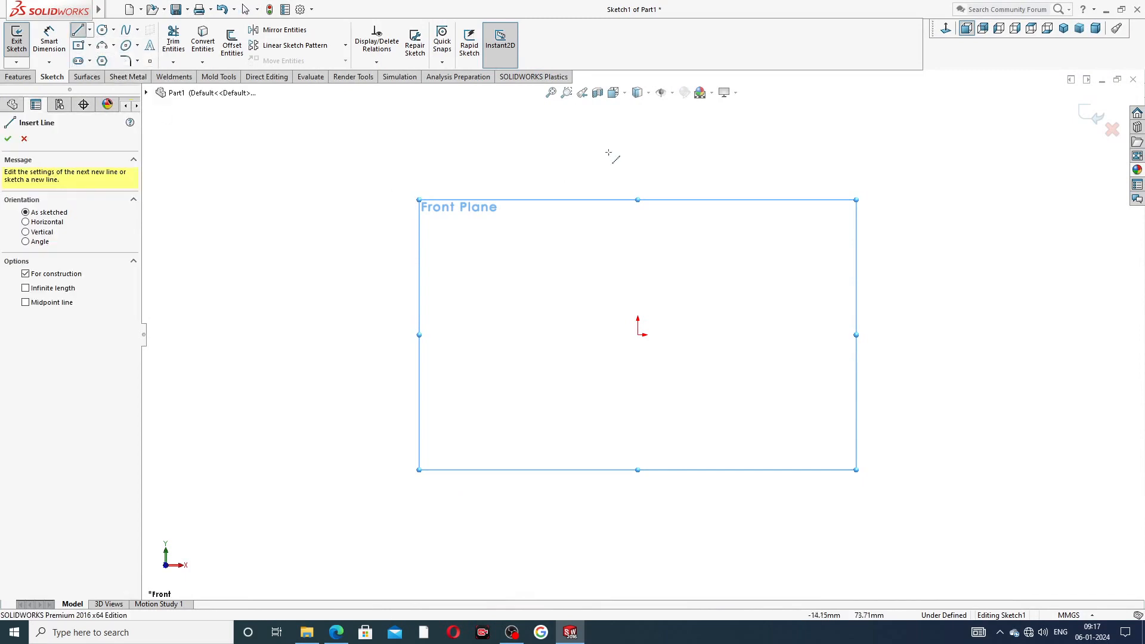
pyautogui.click(638, 139)
pyautogui.click(637, 335)
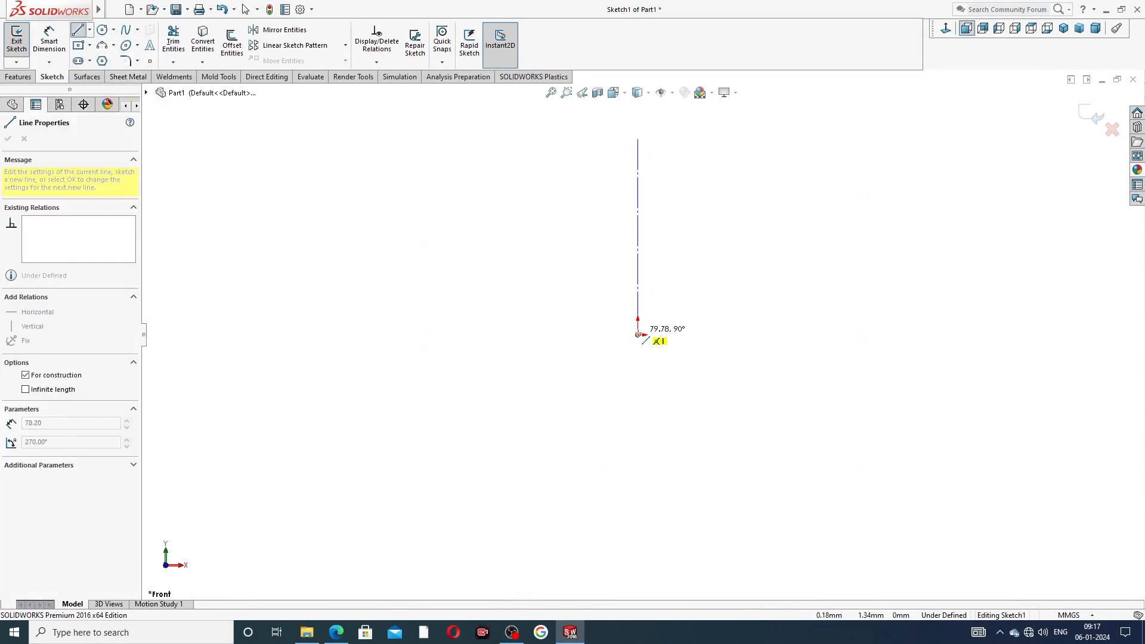
pyautogui.click(455, 334)
pyautogui.rightClick(488, 289)
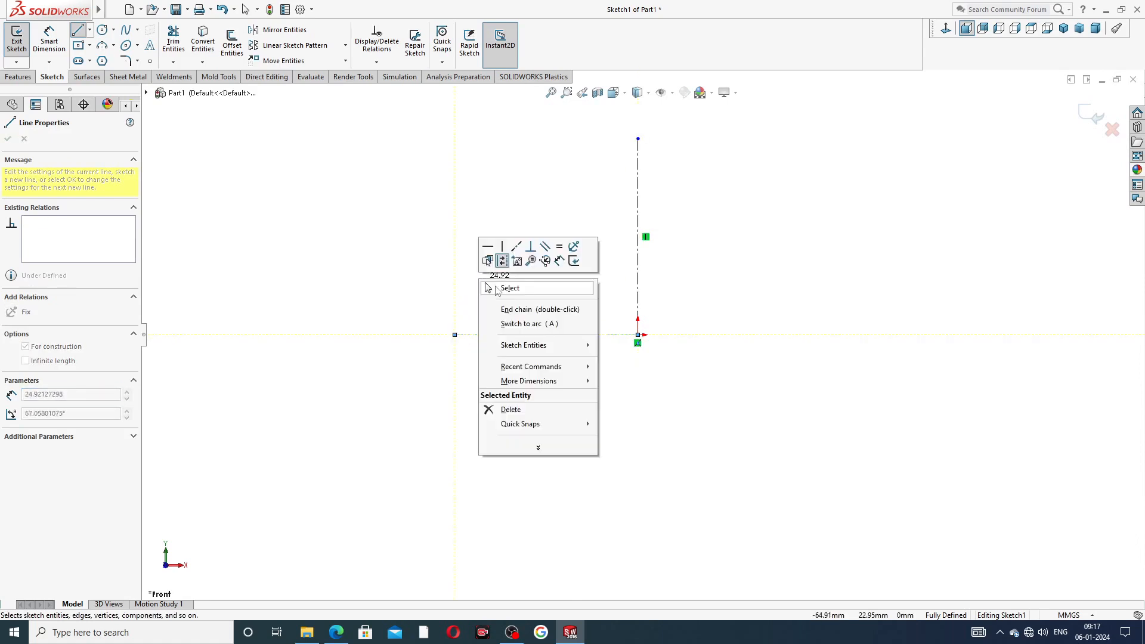
pyautogui.click(510, 289)
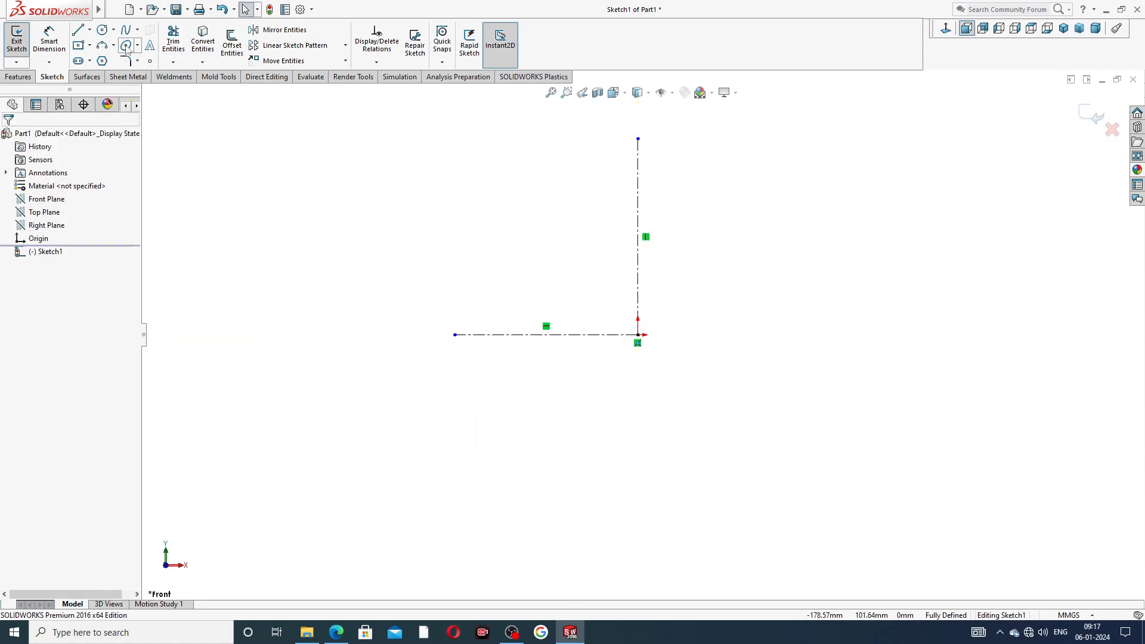
# - Draw a circle about 68 mm in diameter, centred on the vertical centerline about 37 mm above the origin
pyautogui.click(102, 30)
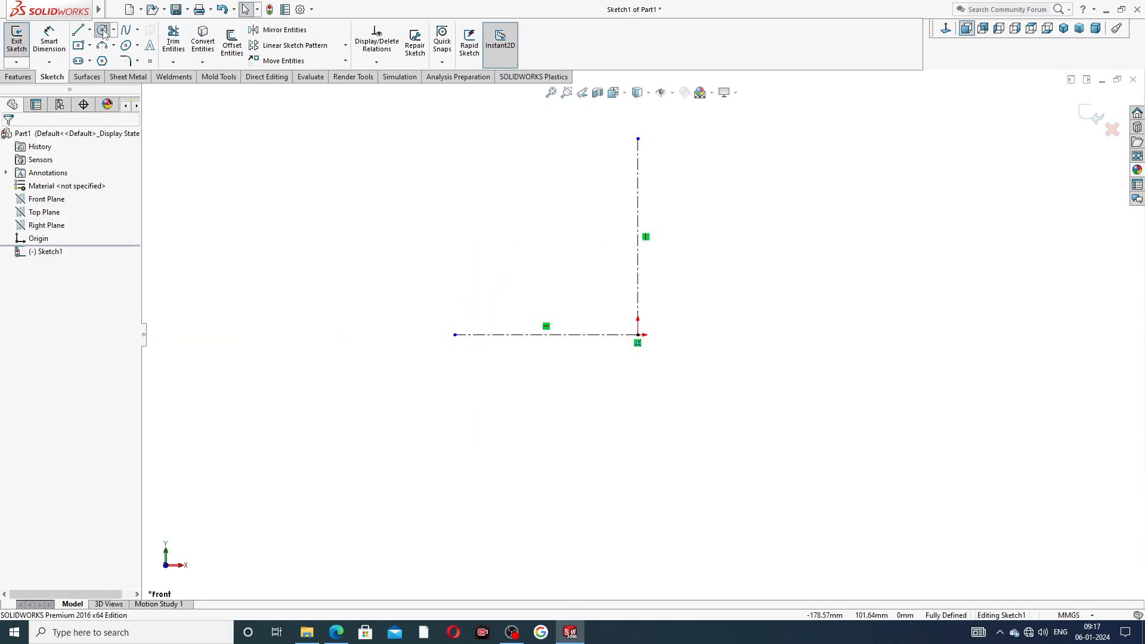
pyautogui.click(637, 243)
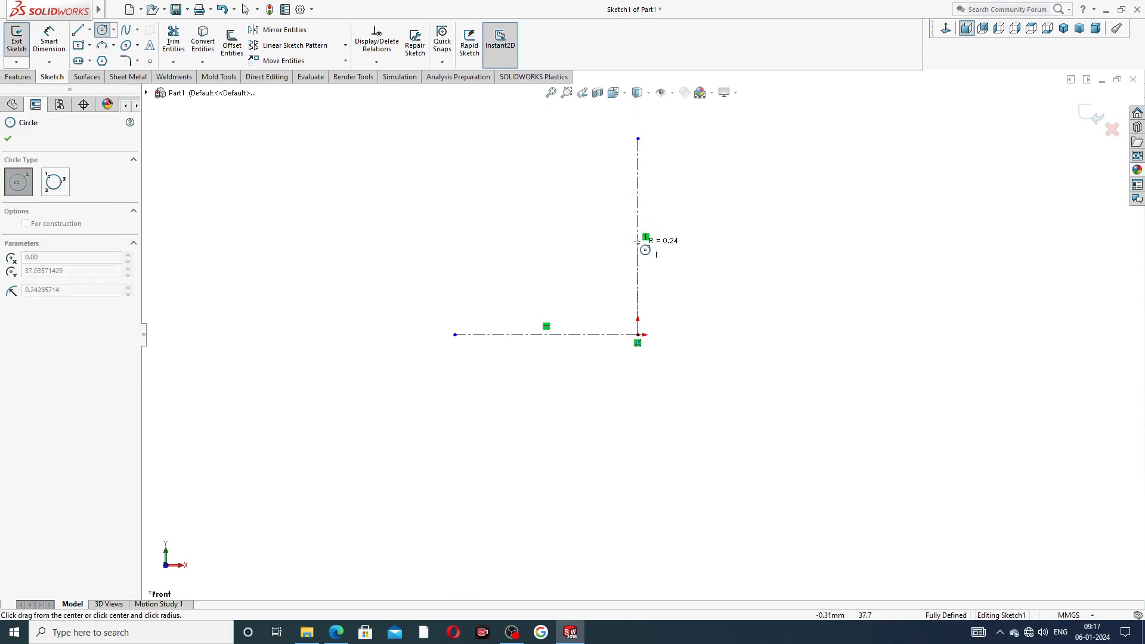
pyautogui.click(662, 164)
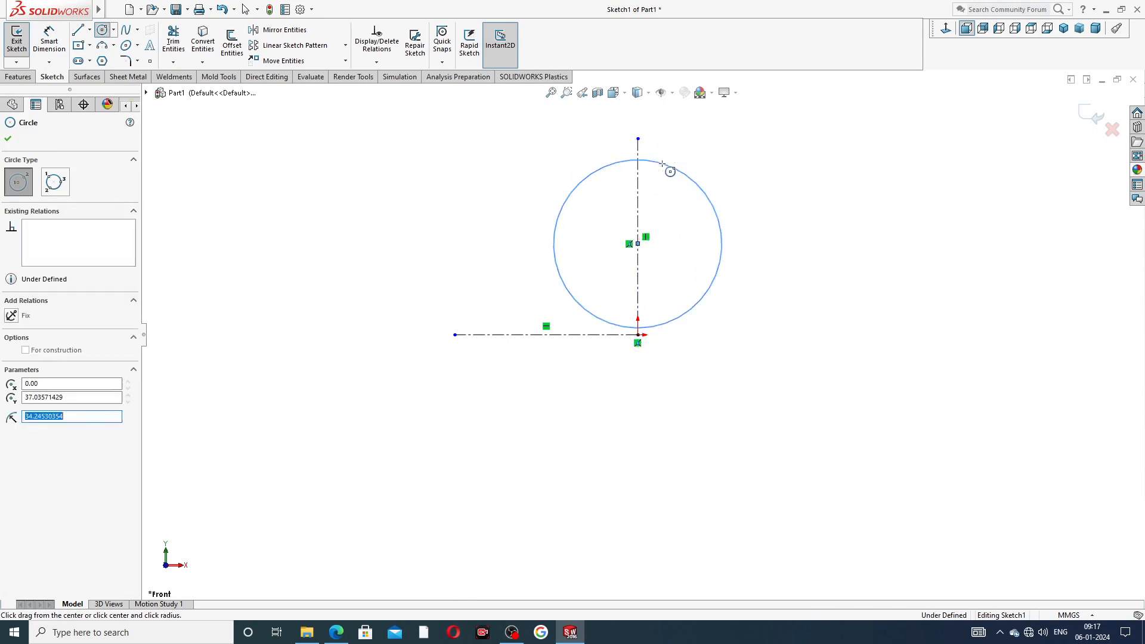
pyautogui.rightClick(716, 170)
pyautogui.click(740, 179)
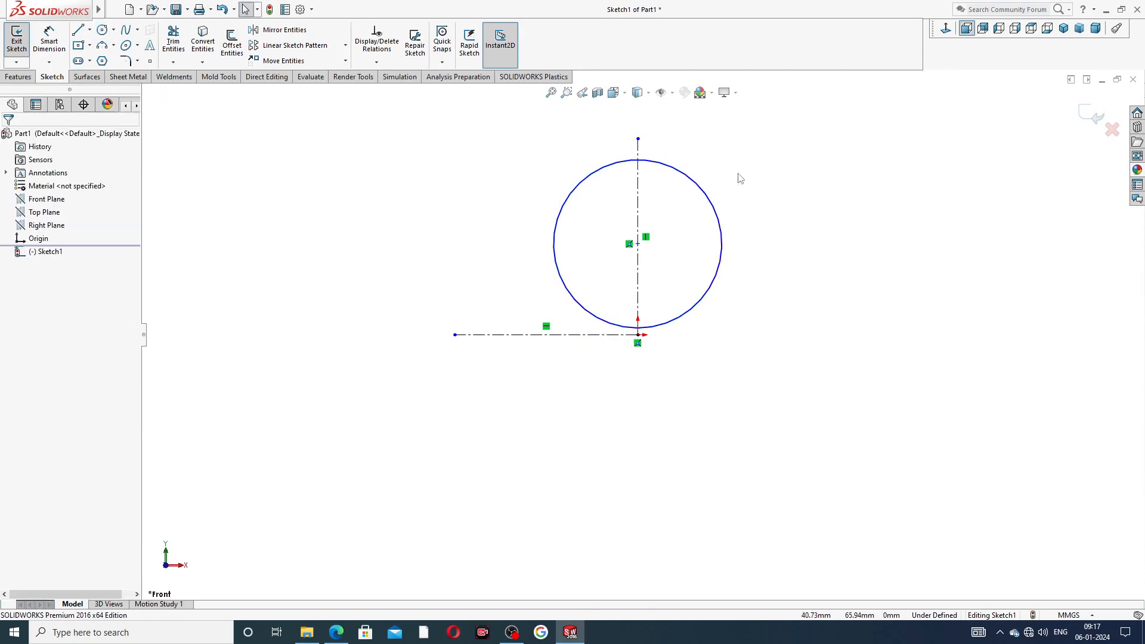
# - Dimension the circle's diameter as 37 mm
pyautogui.click(58, 40)
pyautogui.click(686, 179)
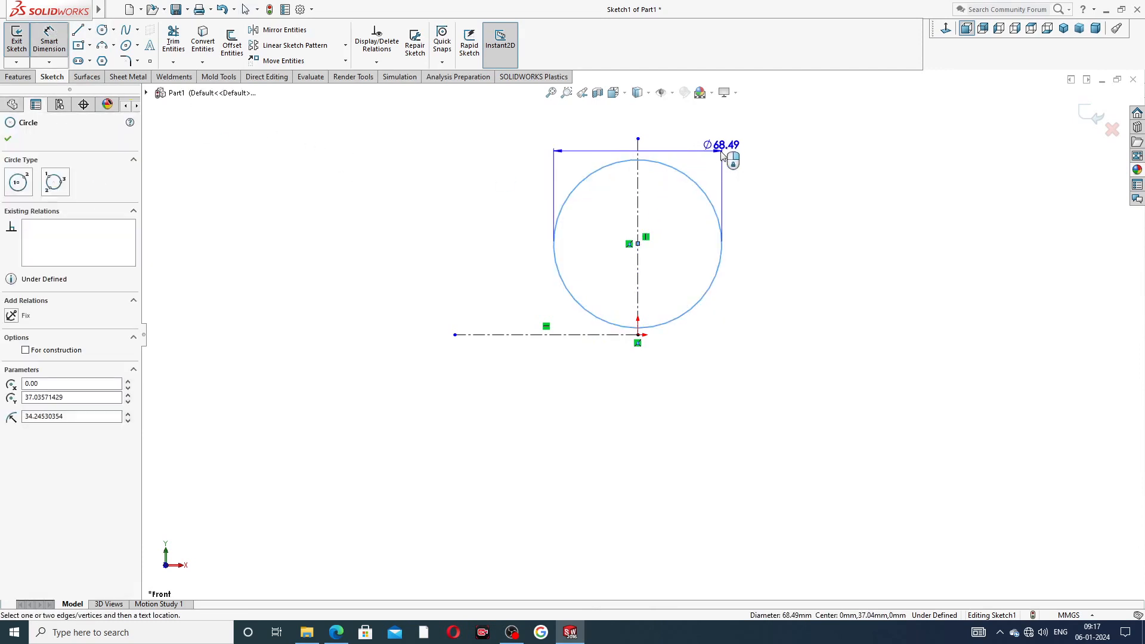
pyautogui.click(757, 156)
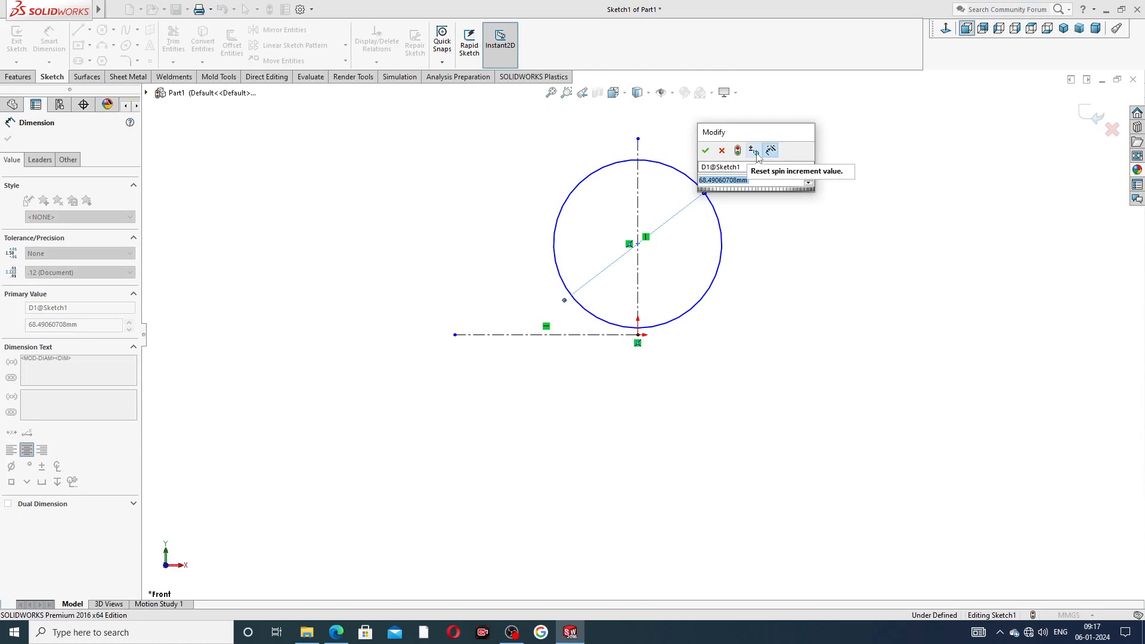
pyautogui.write('37')
pyautogui.press('Return')
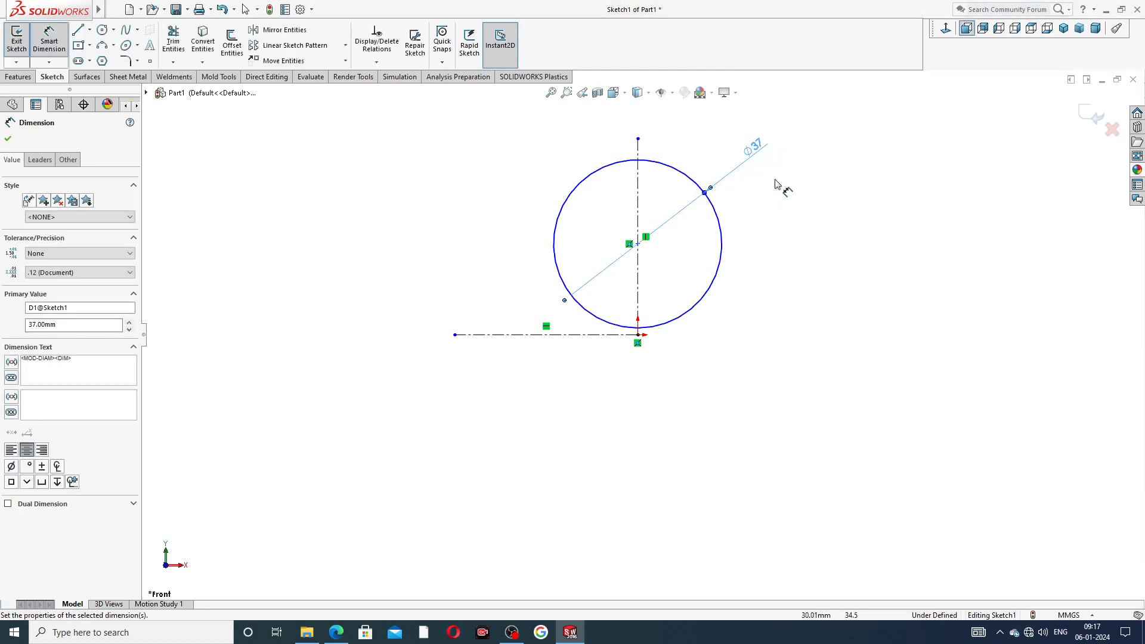
# - Dimension the distance from the circle's centre to the origin as 15.2319 mm and leave the dimension tool
pyautogui.click(638, 243)
pyautogui.click(638, 335)
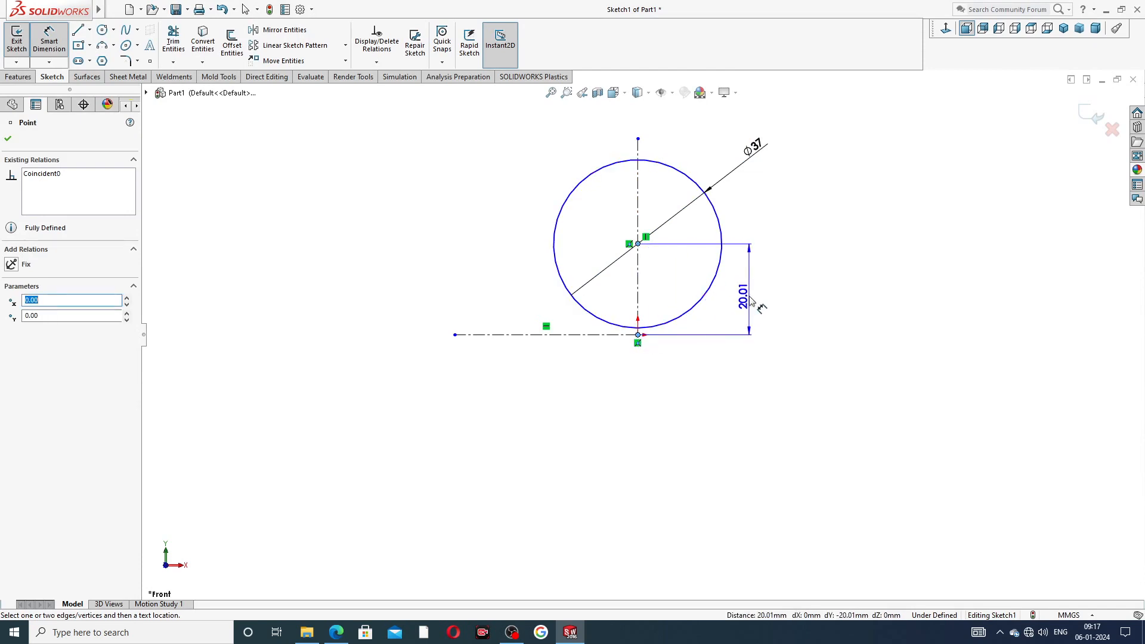
pyautogui.click(749, 303)
pyautogui.write('15')
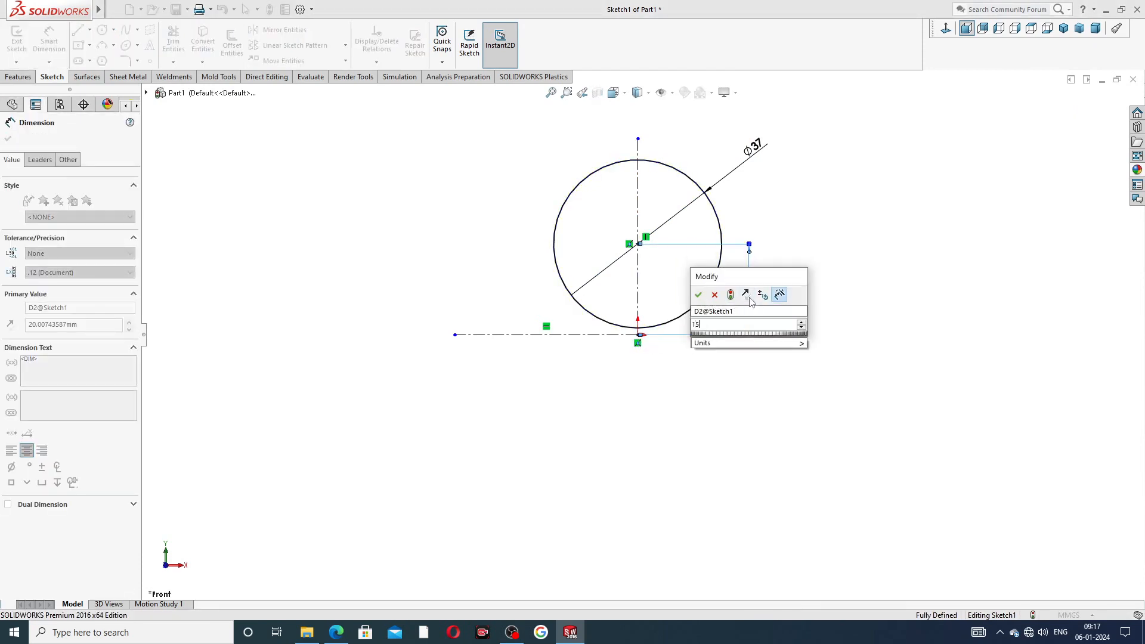
pyautogui.write('.')
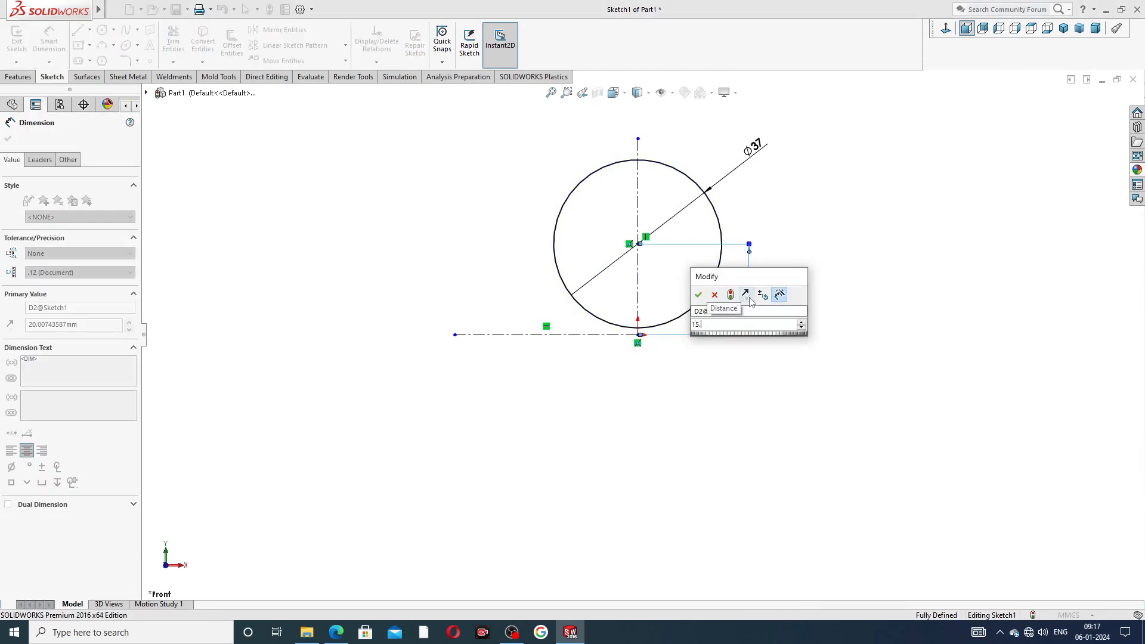
pyautogui.write('2319')
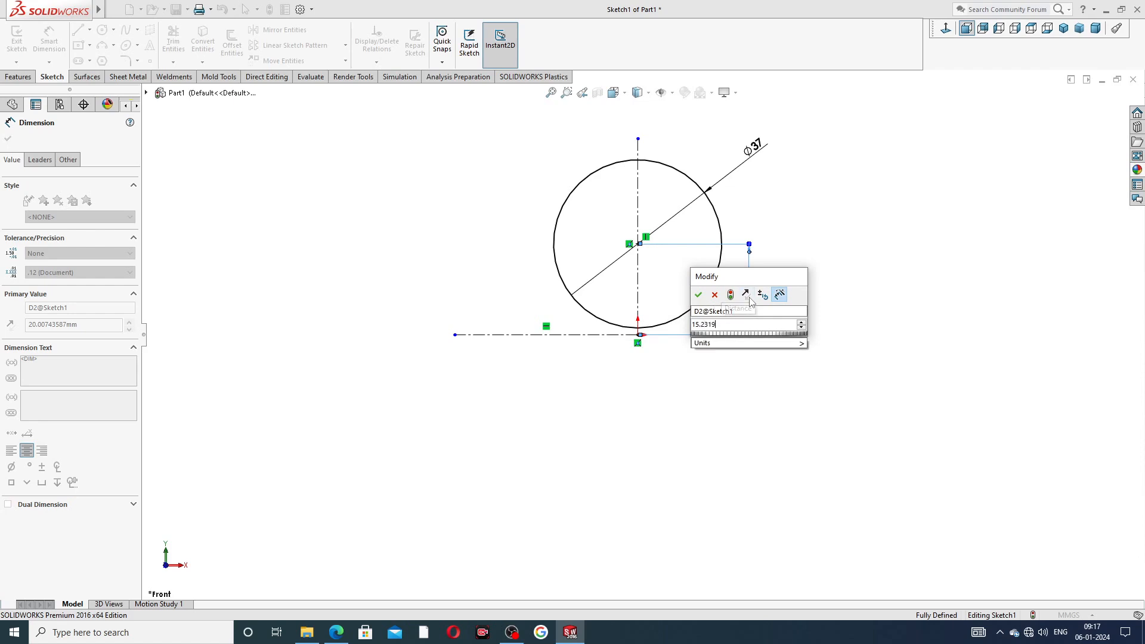
pyautogui.press('Return')
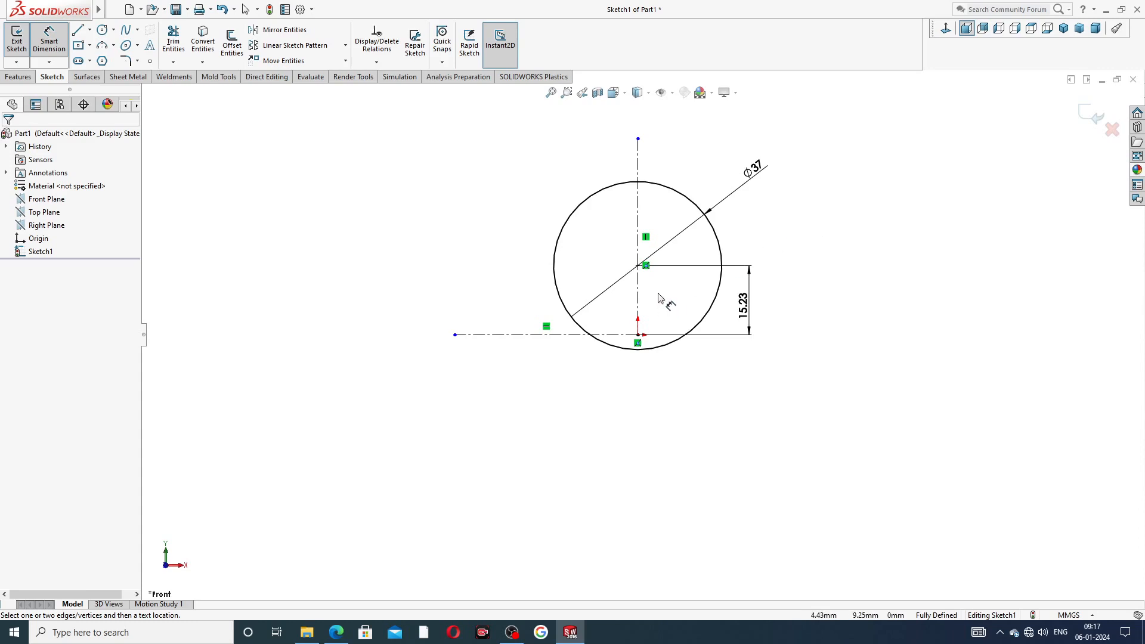
pyautogui.scroll(-1, 668, 302)
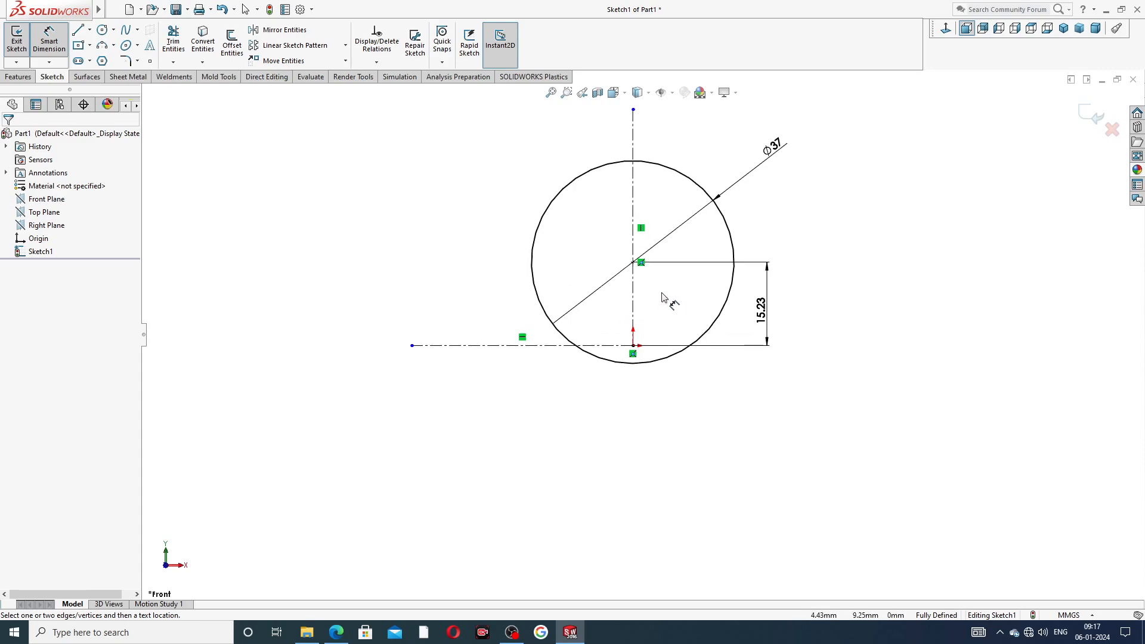
pyautogui.rightClick(333, 192)
pyautogui.click(356, 198)
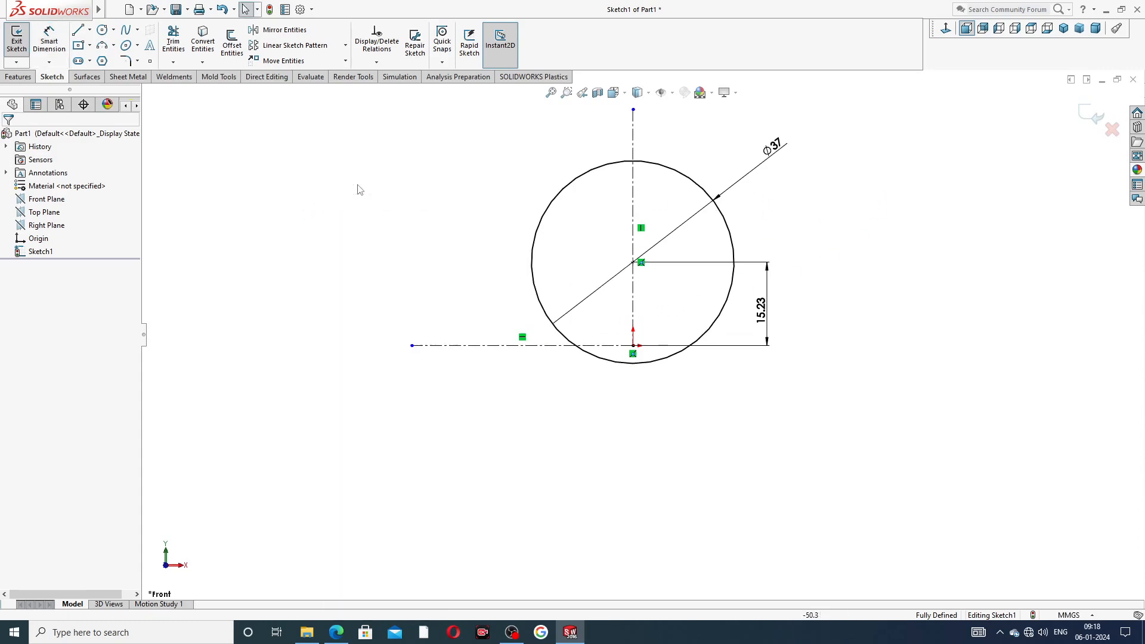
pyautogui.rightClick(359, 184)
pyautogui.click(321, 170)
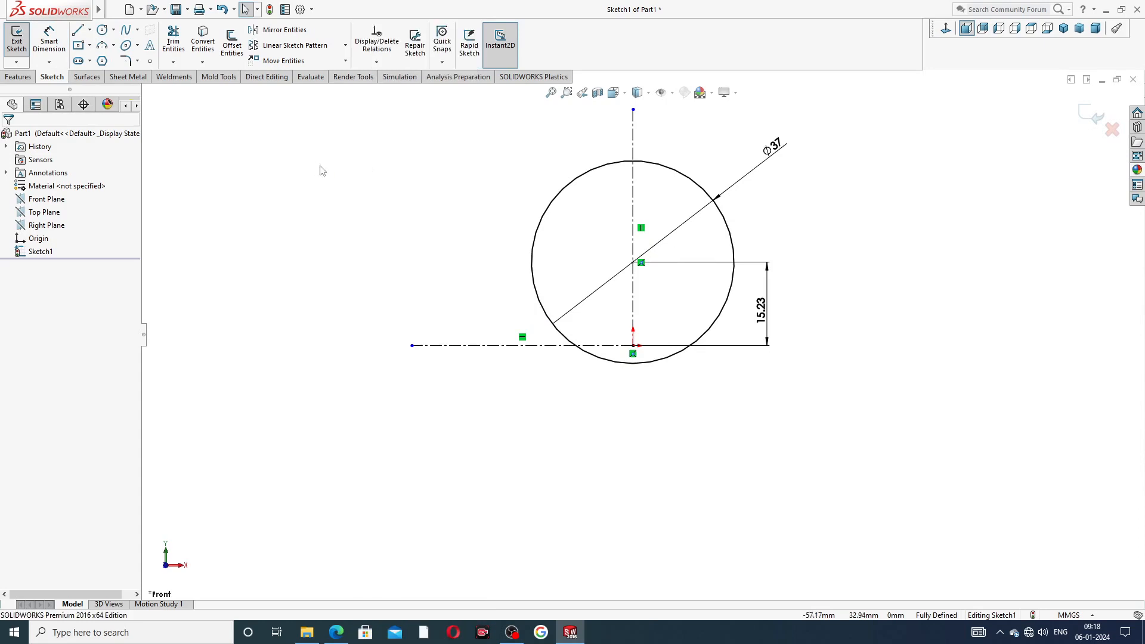
pyautogui.click(105, 31)
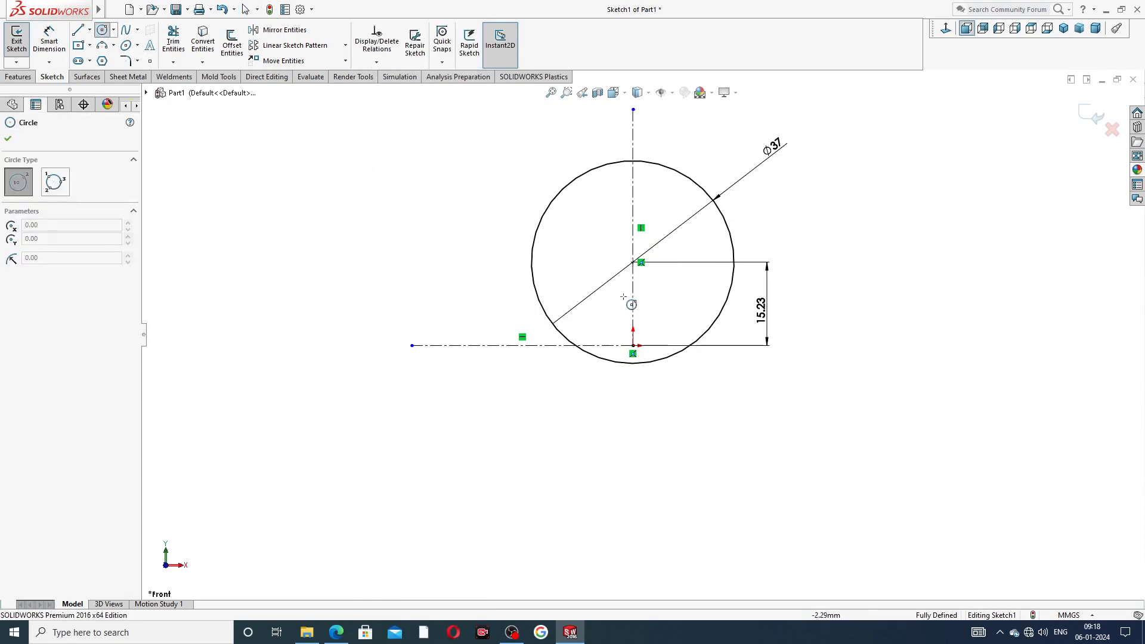
pyautogui.click(633, 262)
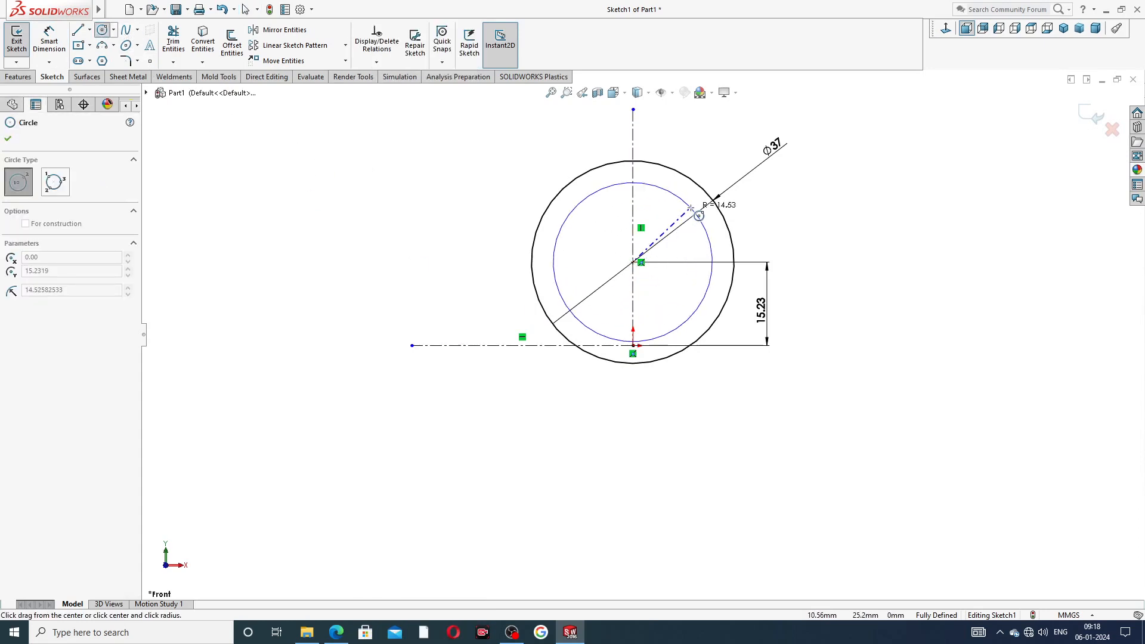
pyautogui.press('Escape')
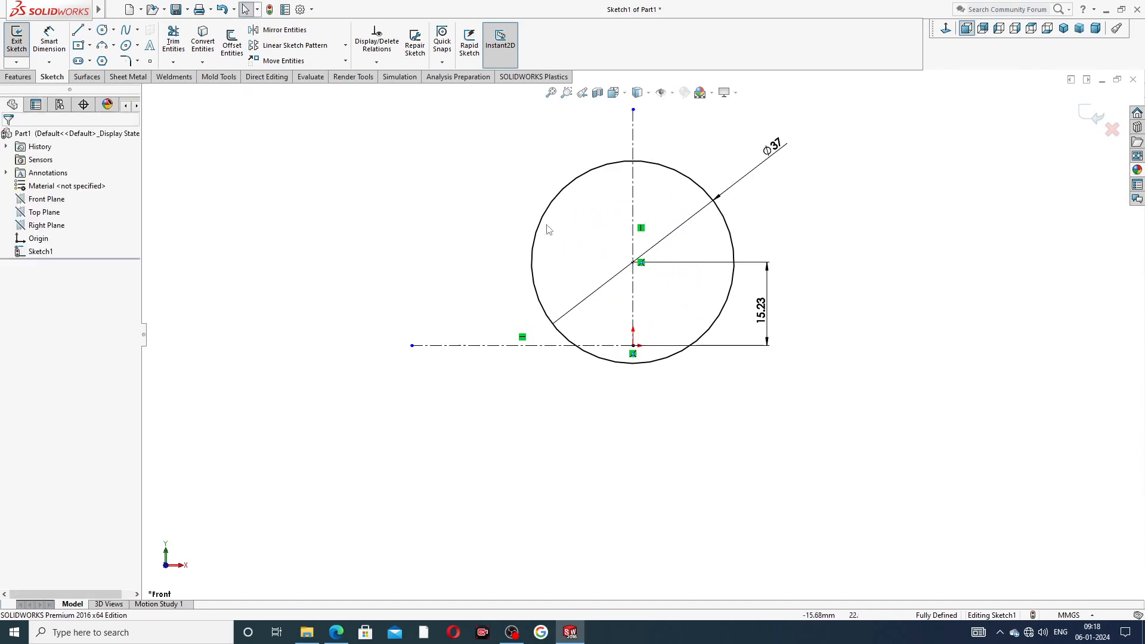
# - Draw a second circle about 28 mm in diameter, centred on the origin
pyautogui.click(105, 30)
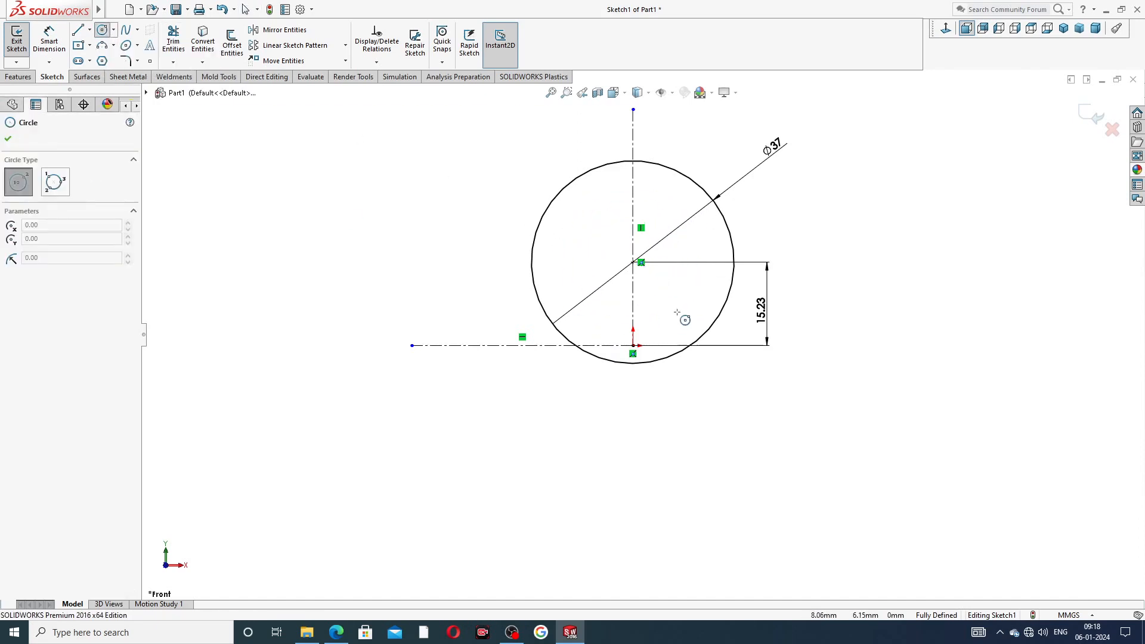
pyautogui.click(635, 346)
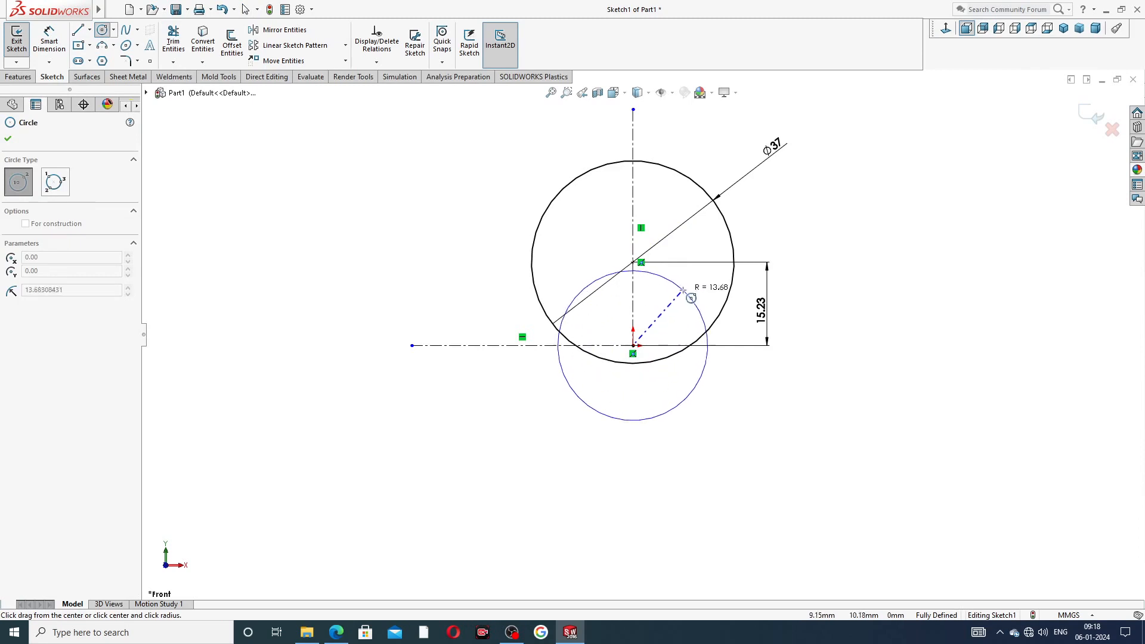
pyautogui.rightClick(814, 177)
pyautogui.click(848, 232)
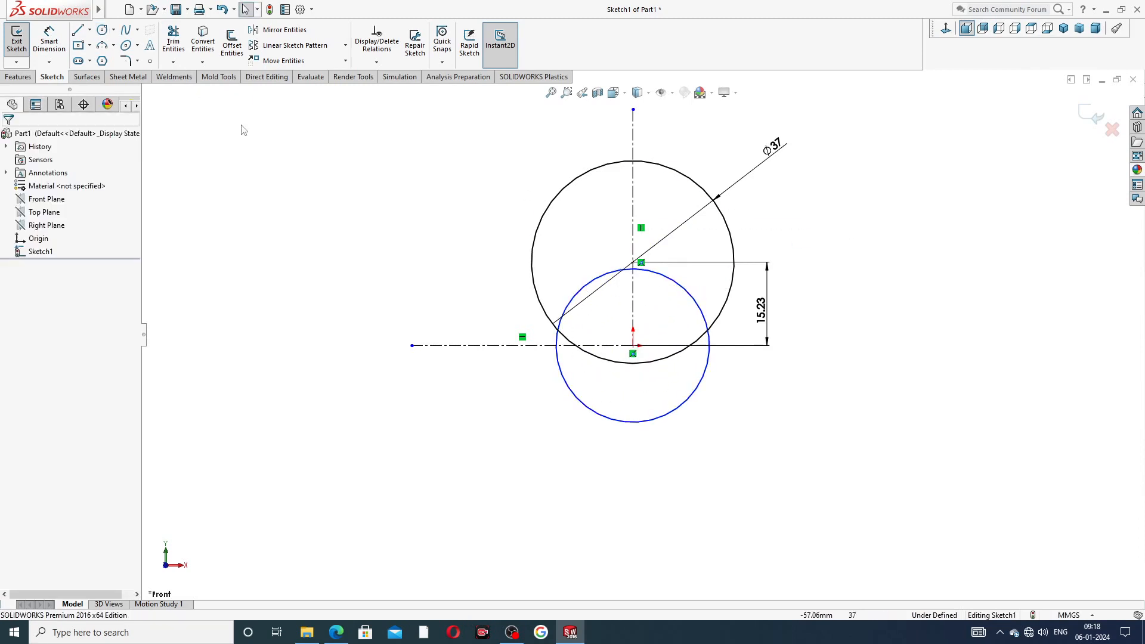
# - Dimension the diameter of the circle centred on the origin as 30 mm and leave the dimension tool
pyautogui.click(57, 43)
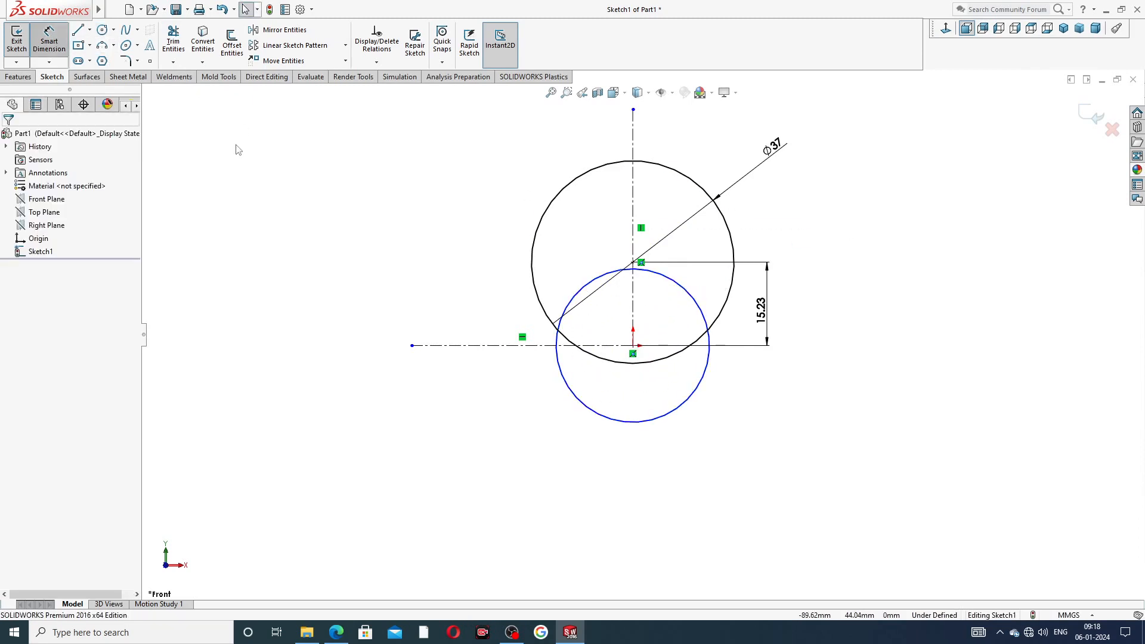
pyautogui.click(699, 303)
pyautogui.click(800, 351)
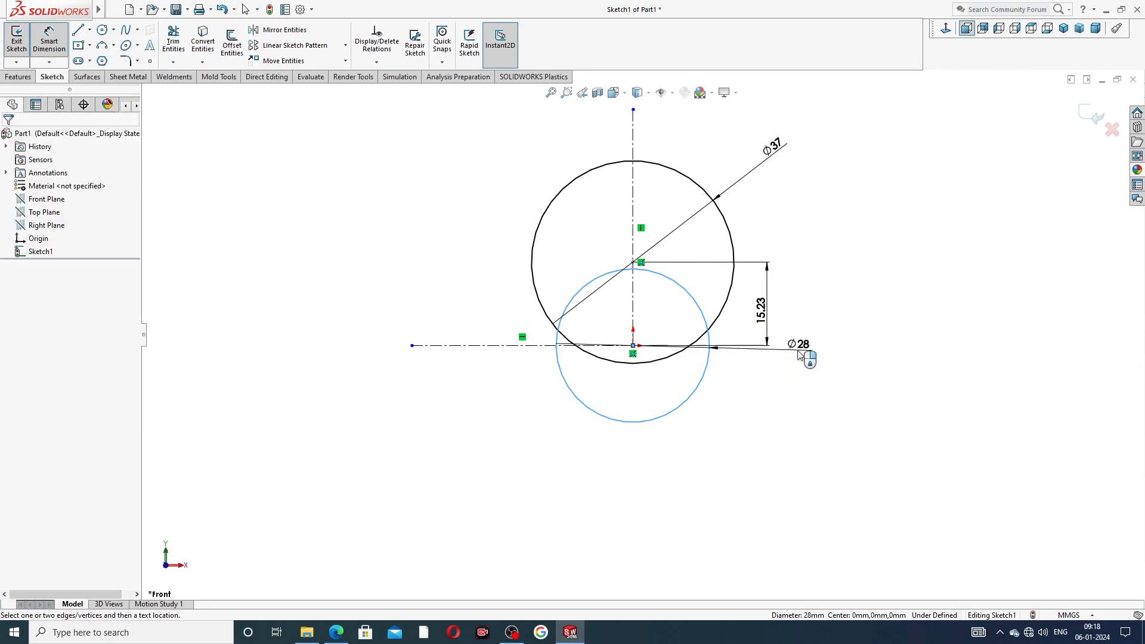
pyautogui.write('30')
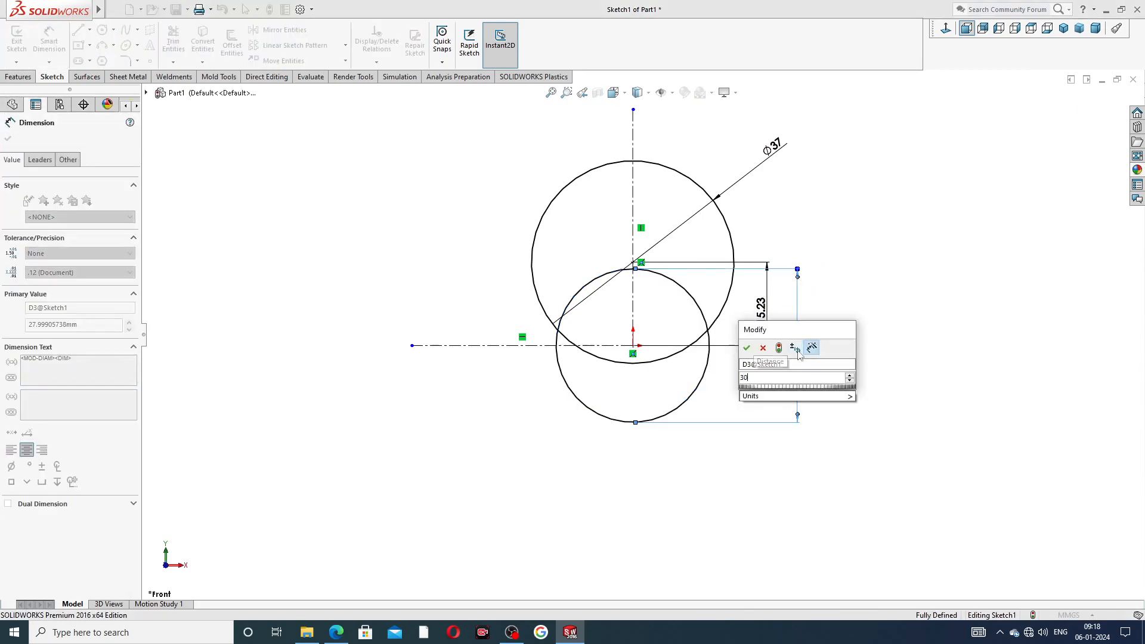
pyautogui.press('Return')
pyautogui.press('Escape')
pyautogui.rightClick(849, 262)
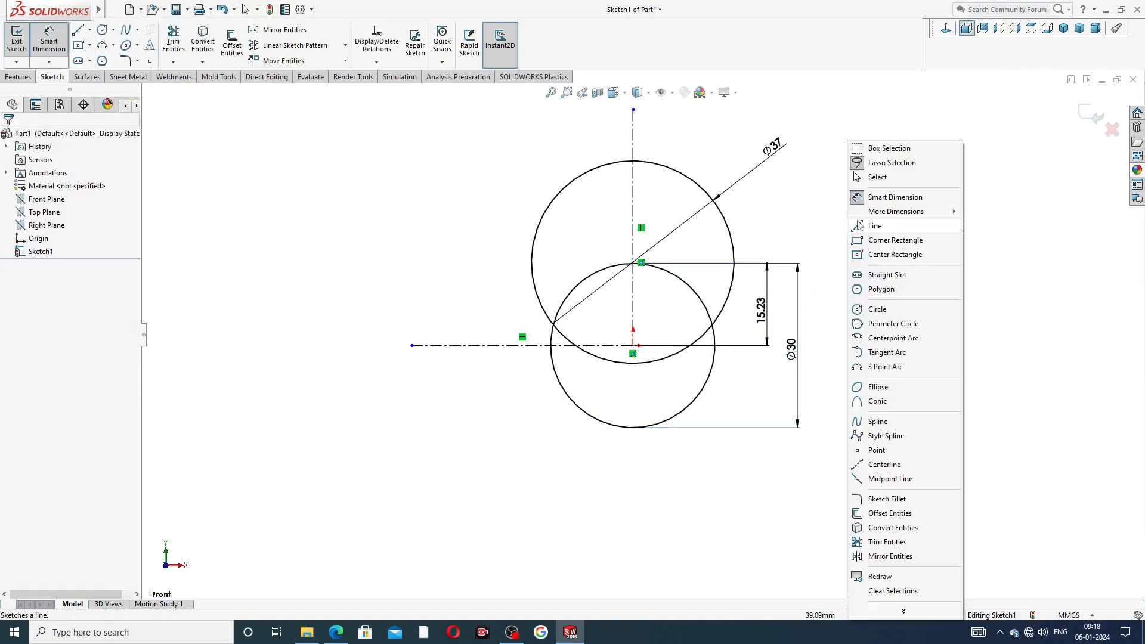
pyautogui.click(879, 177)
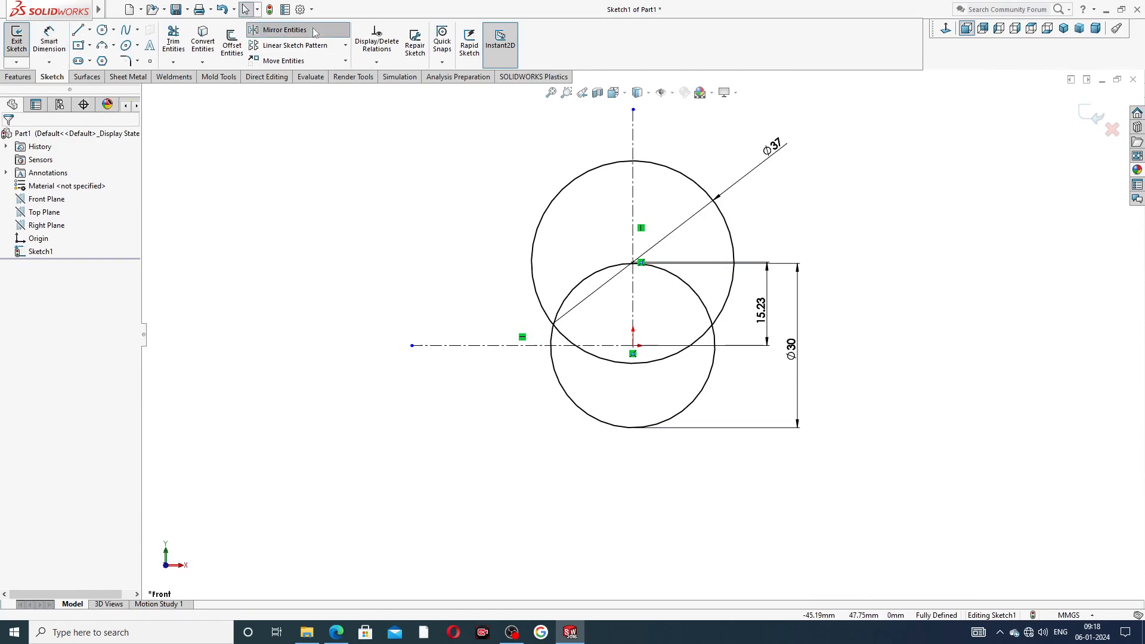
# - Mirror the 37 mm circle about the horizontal centerline, keeping the original as a copy
pyautogui.click(672, 170)
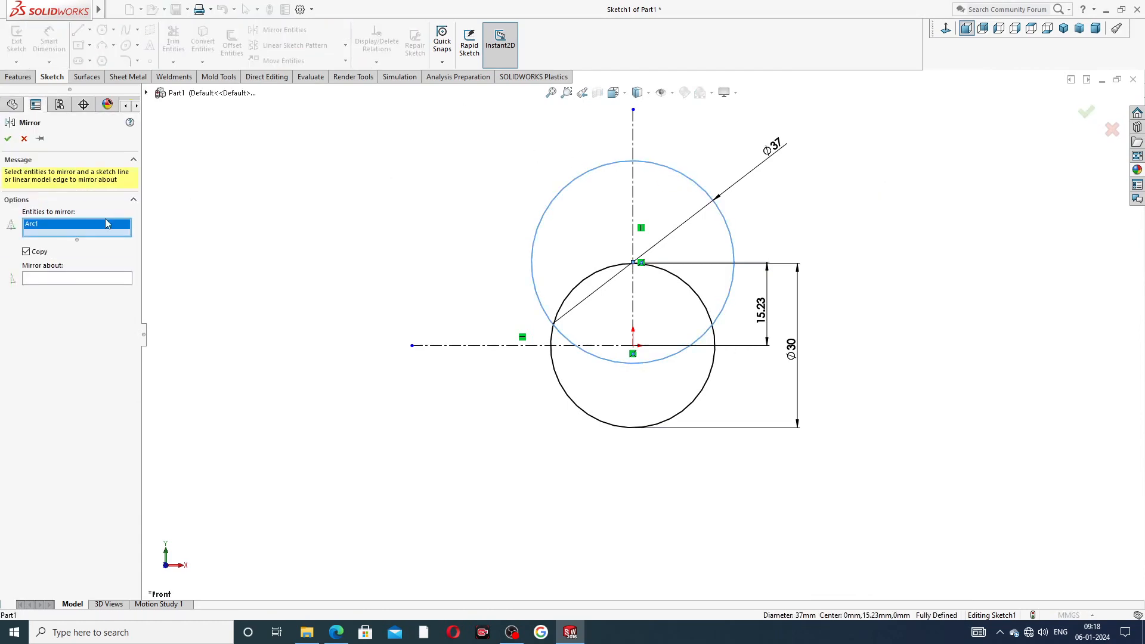
pyautogui.click(77, 280)
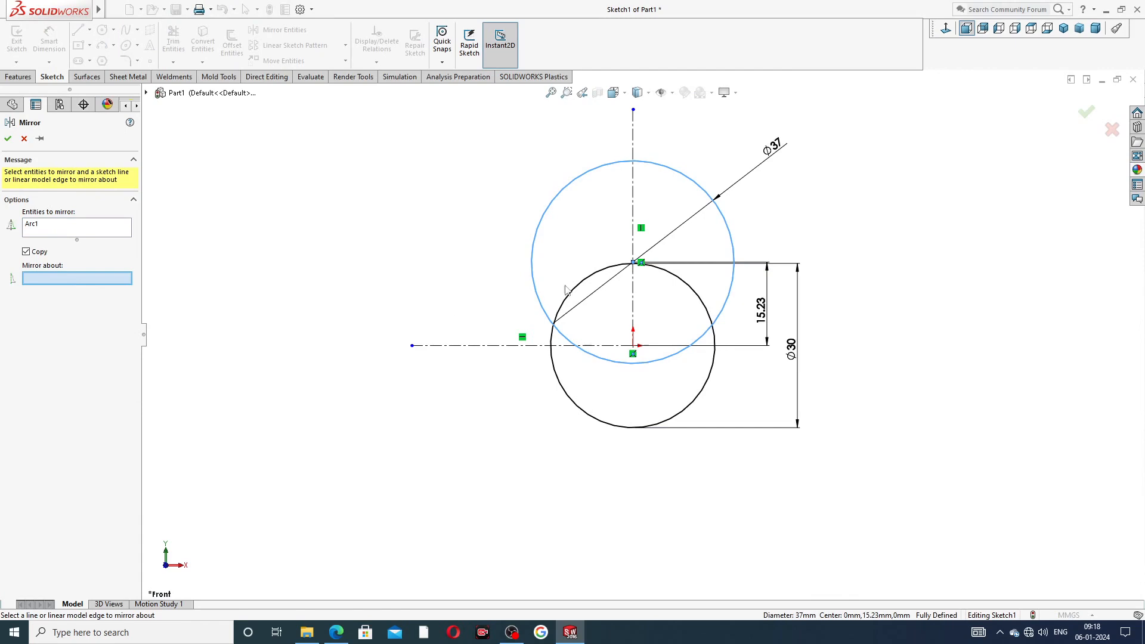
pyautogui.click(576, 347)
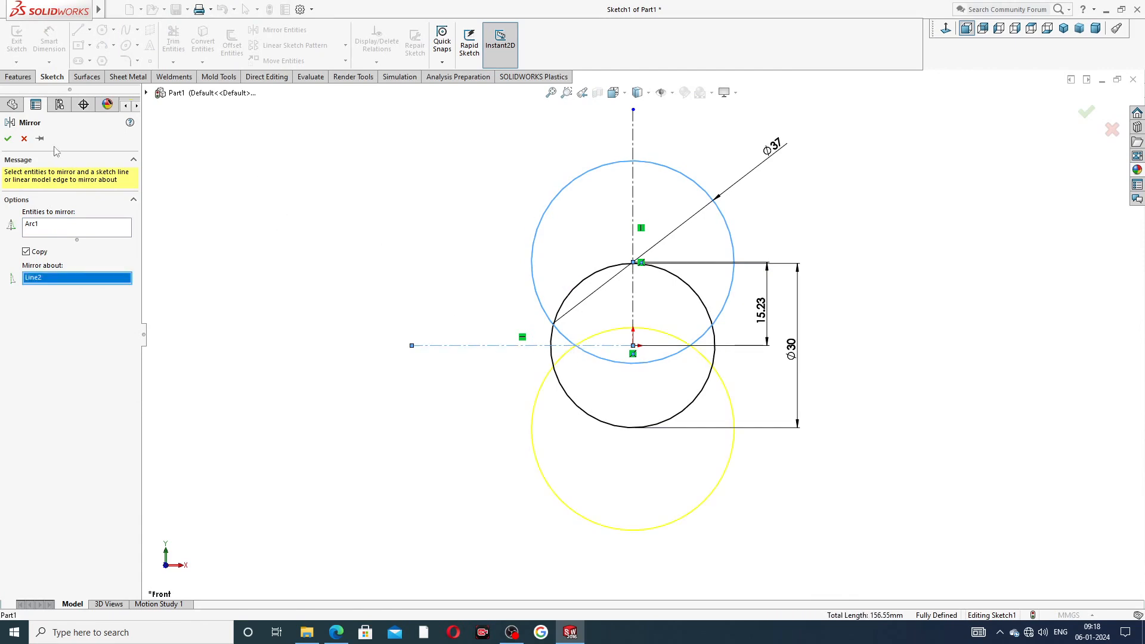
pyautogui.click(7, 139)
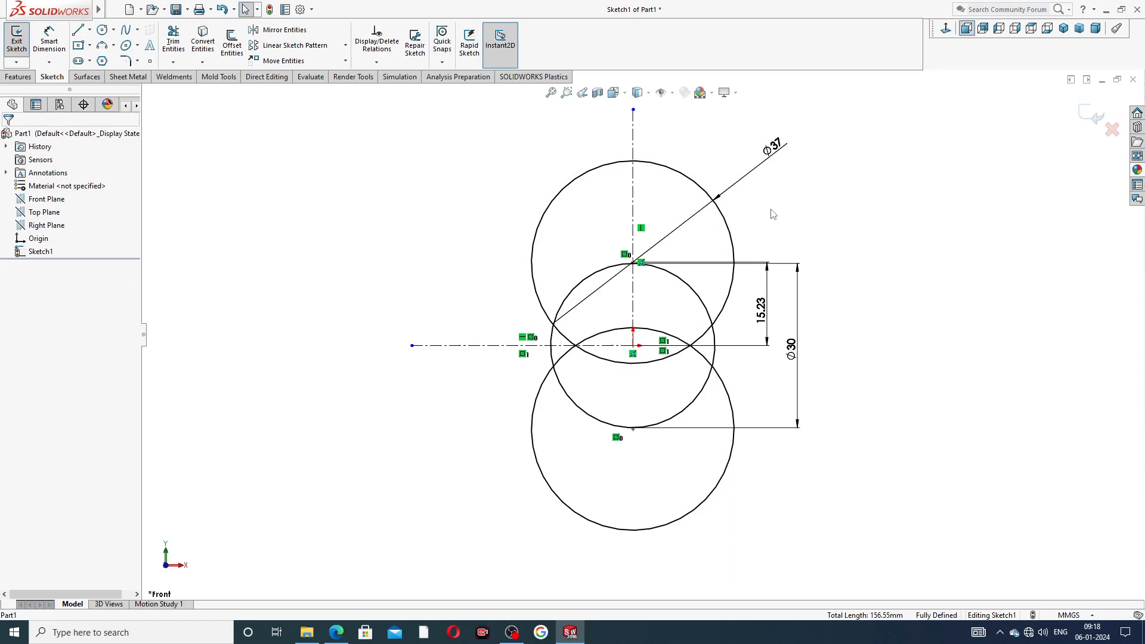
# - Trim away the inner arc segments where the three circles overlap, leaving one closed figure-eight outline, and leave the trim tool
pyautogui.click(173, 40)
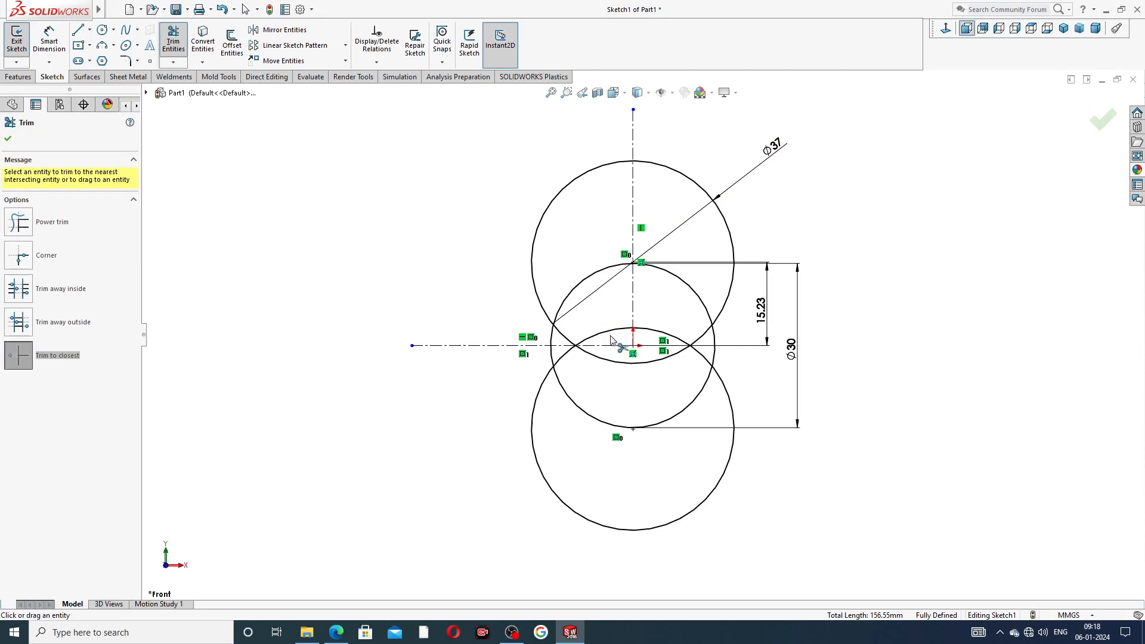
pyautogui.click(598, 272)
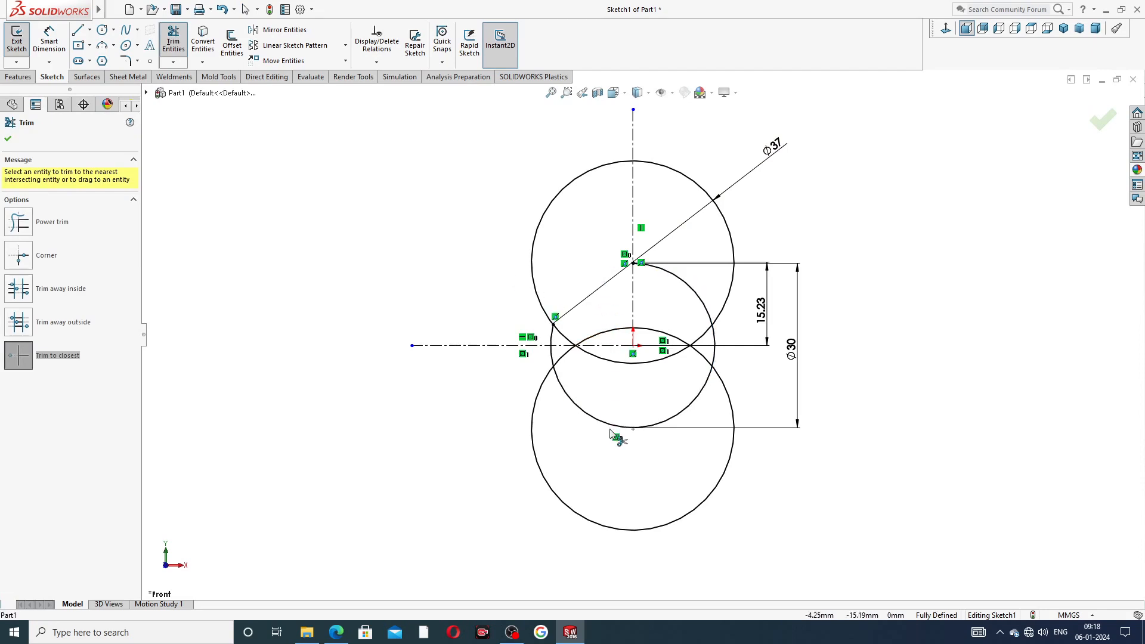
pyautogui.click(611, 426)
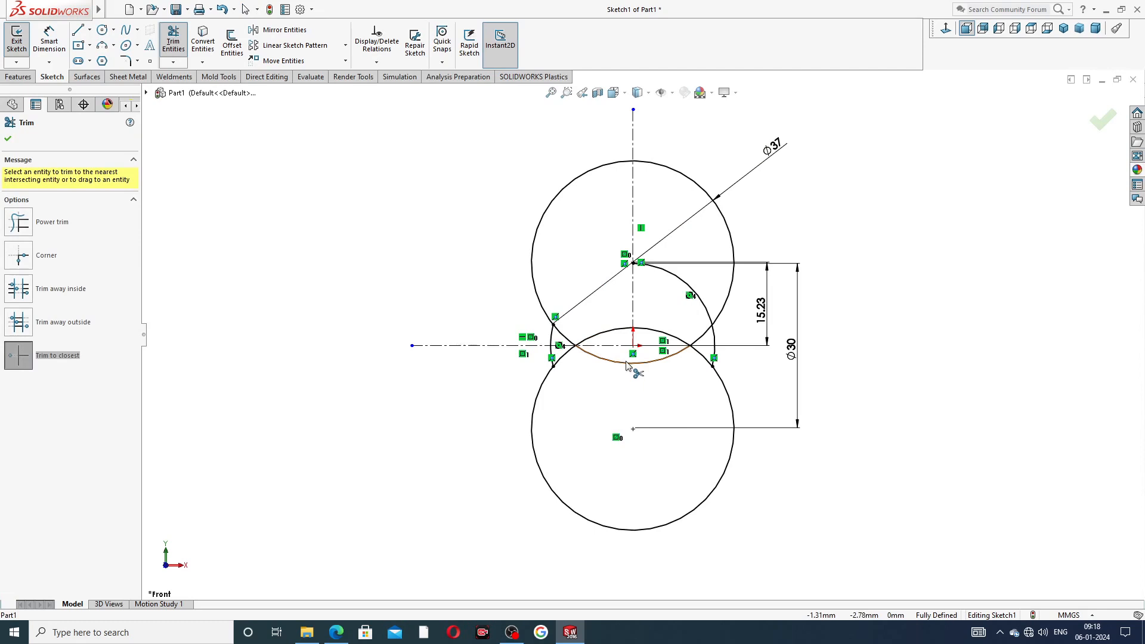
pyautogui.click(626, 364)
pyautogui.click(602, 332)
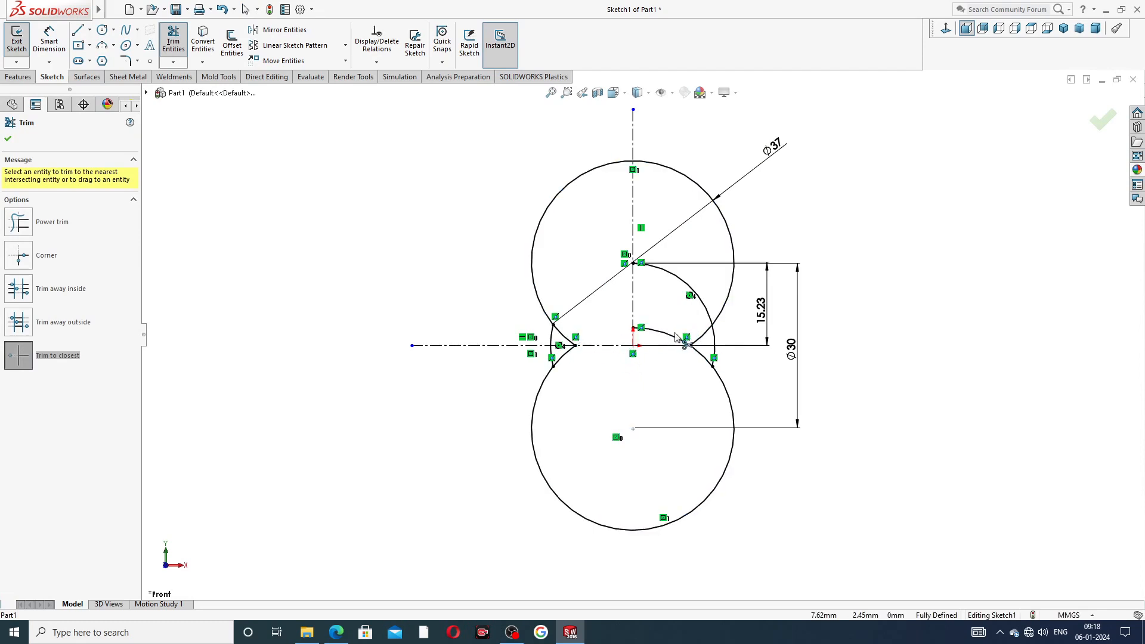
pyautogui.click(676, 337)
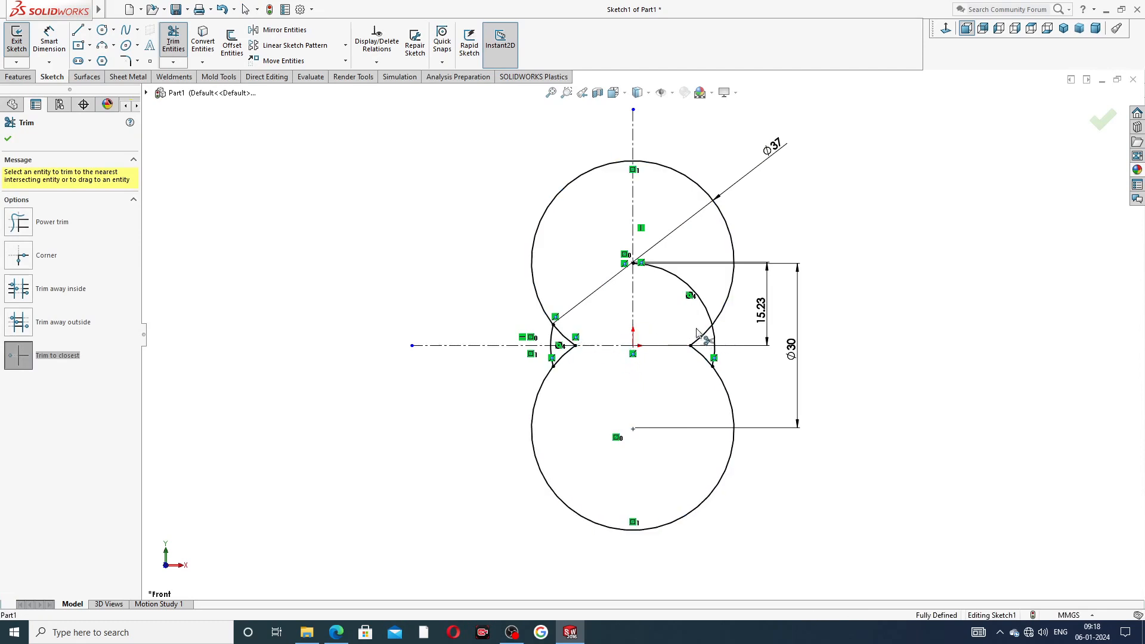
pyautogui.click(704, 307)
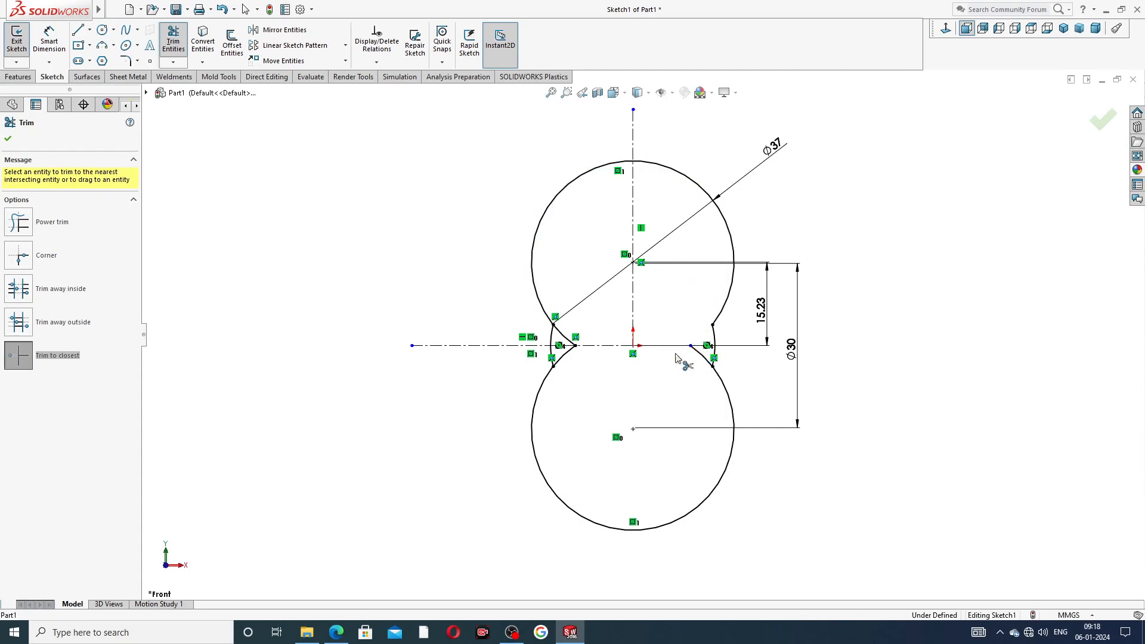
pyautogui.click(699, 356)
pyautogui.click(565, 337)
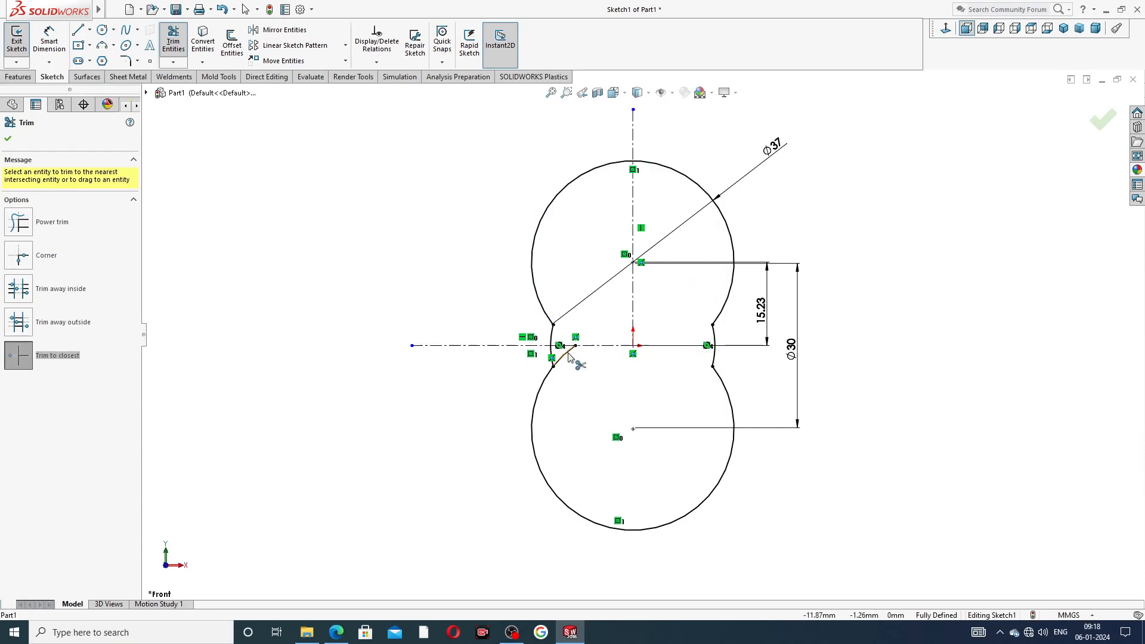
pyautogui.rightClick(851, 168)
pyautogui.click(876, 173)
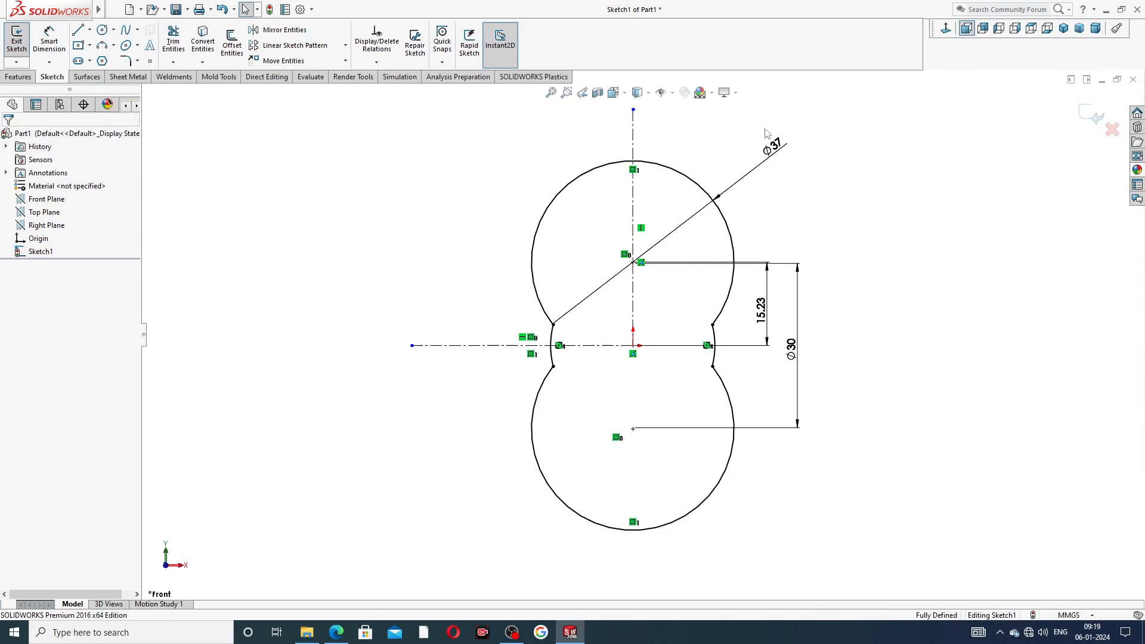
# - Reposition the 37 mm, 15.23 mm and 30 mm dimensions closer to the profile and clear the selection
pyautogui.moveTo(782, 153); pyautogui.dragTo(751, 162)
pyautogui.click(750, 162)
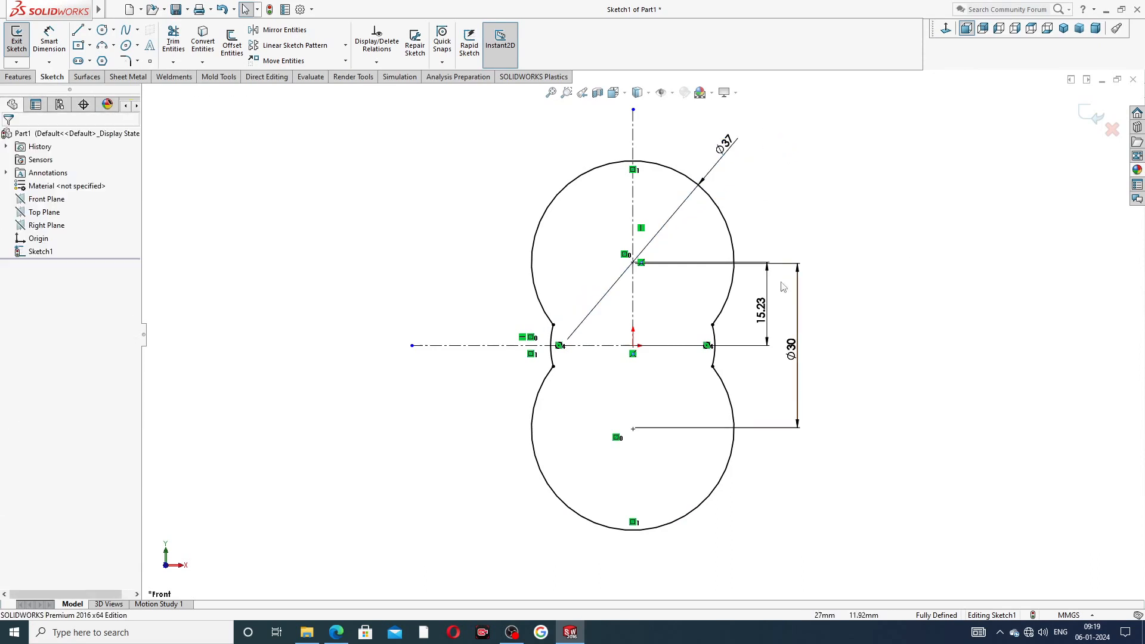
pyautogui.moveTo(768, 315); pyautogui.dragTo(754, 313)
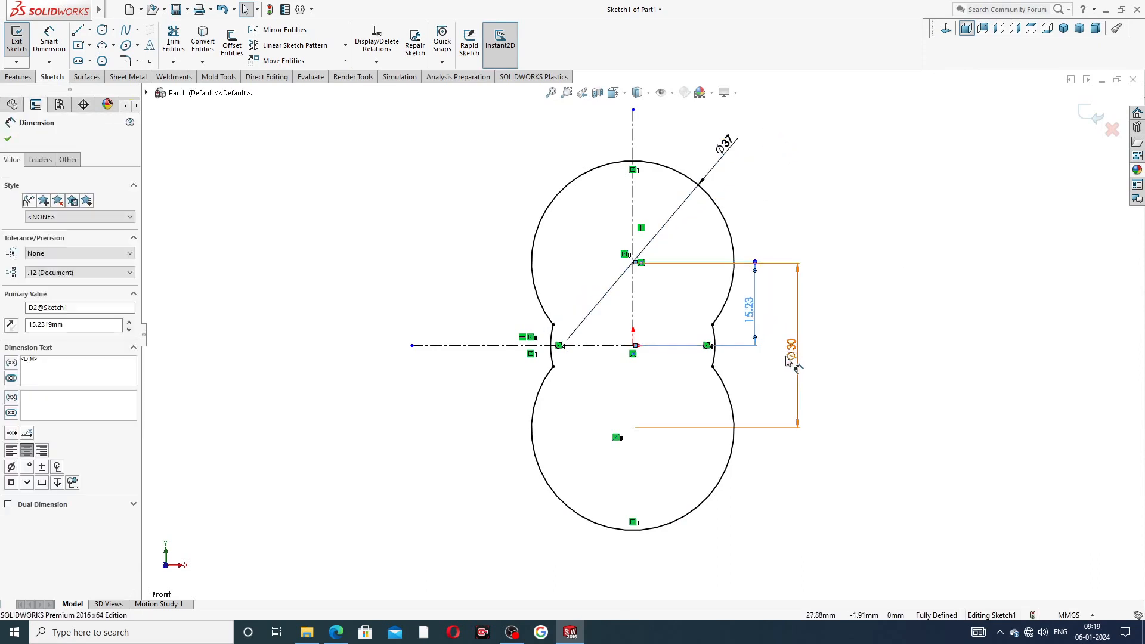
pyautogui.moveTo(795, 355); pyautogui.dragTo(788, 351)
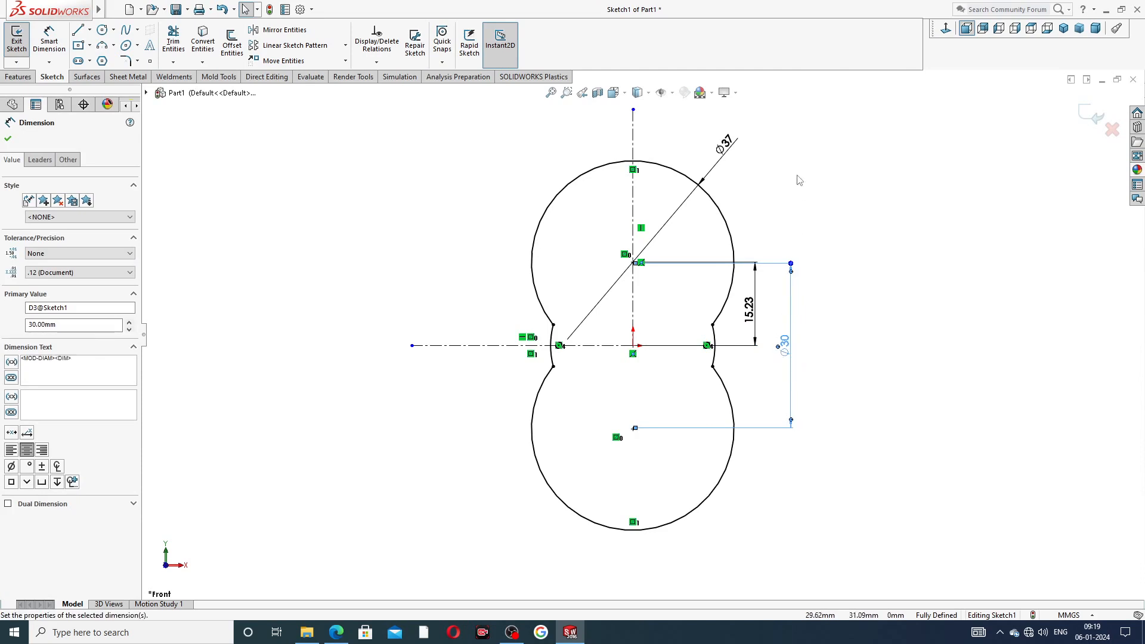
pyautogui.rightClick(798, 180)
pyautogui.click(835, 206)
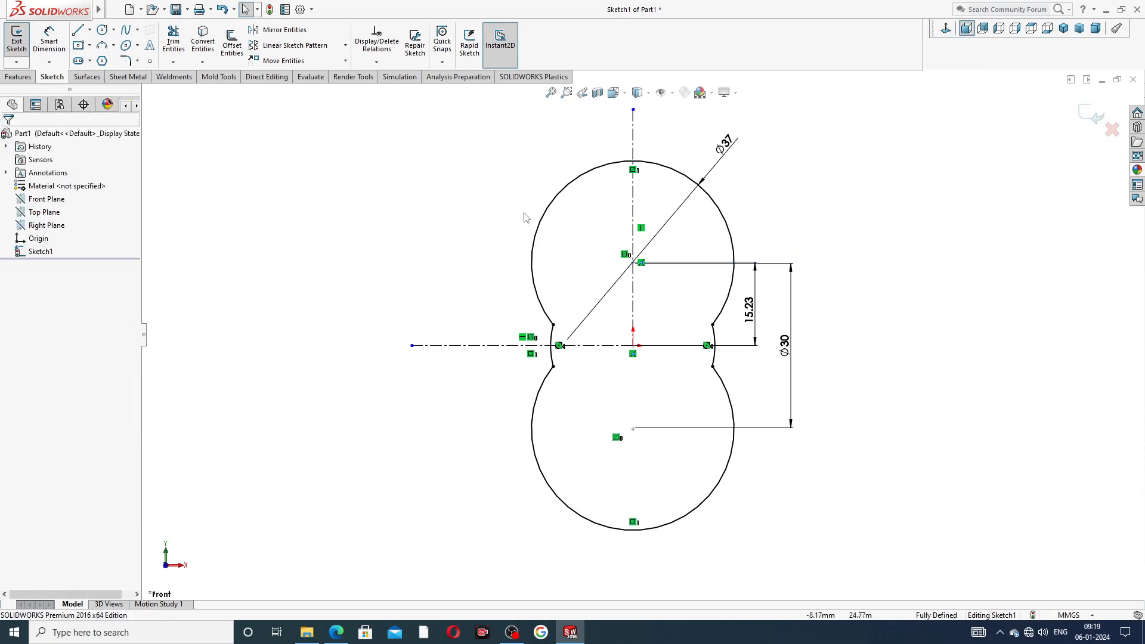
# - Consult the Part-12 hydraulic body PDF in Edge and sketch a centerpoint arc of about 63 mm radius above the profile, centred on the origin
pyautogui.scroll(3, 673, 203)
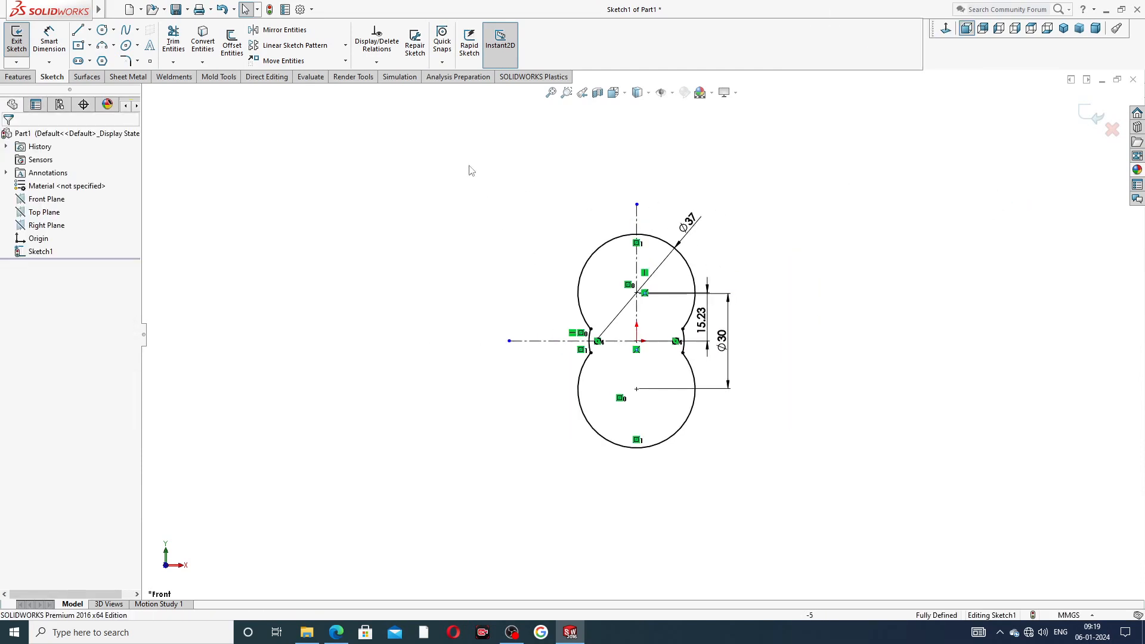
pyautogui.click(114, 46)
pyautogui.click(337, 633)
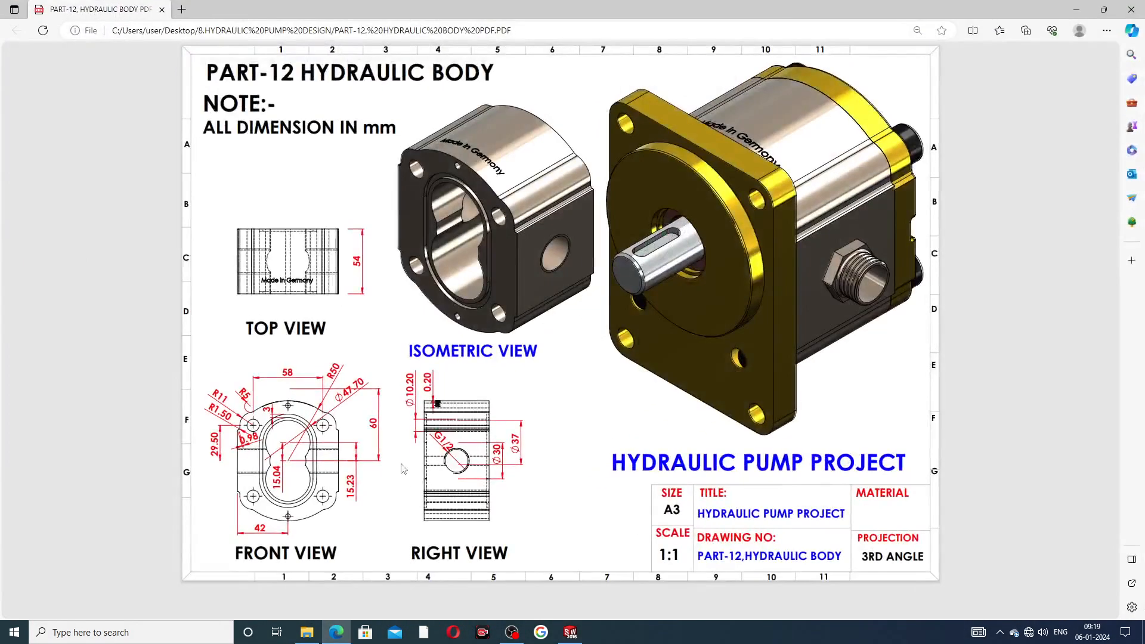
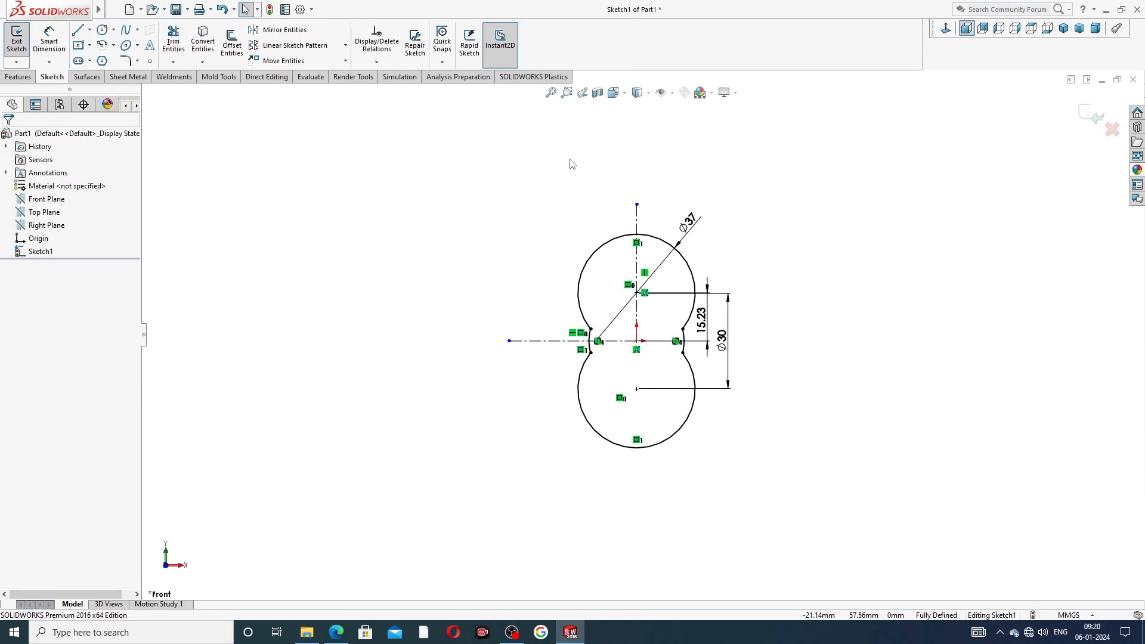
pyautogui.click(102, 44)
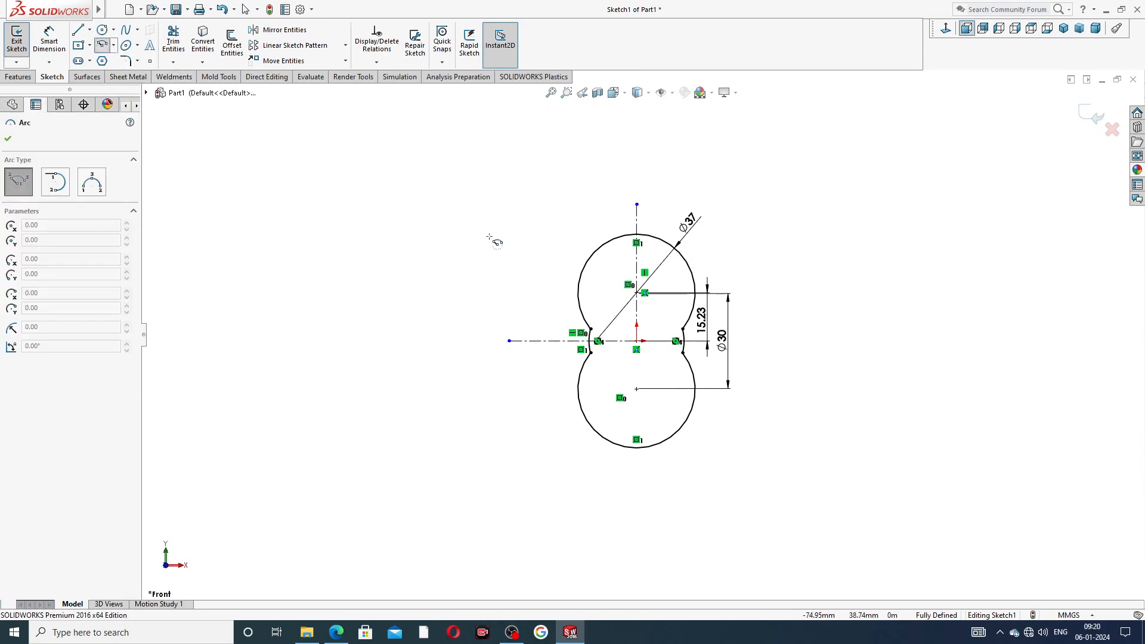
pyautogui.click(636, 349)
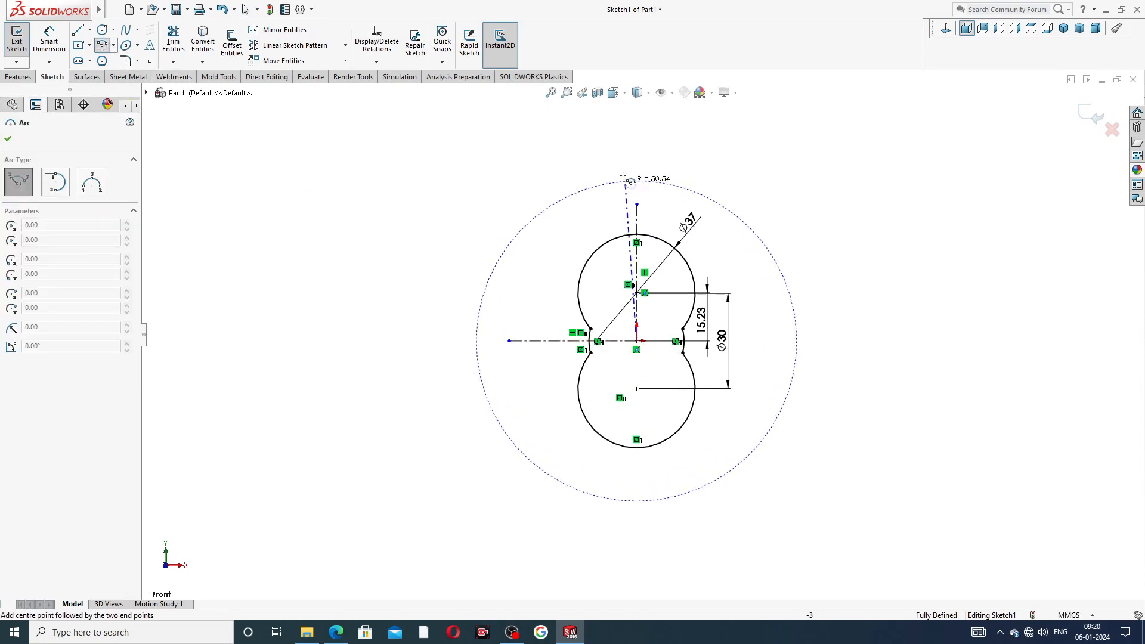
pyautogui.click(558, 158)
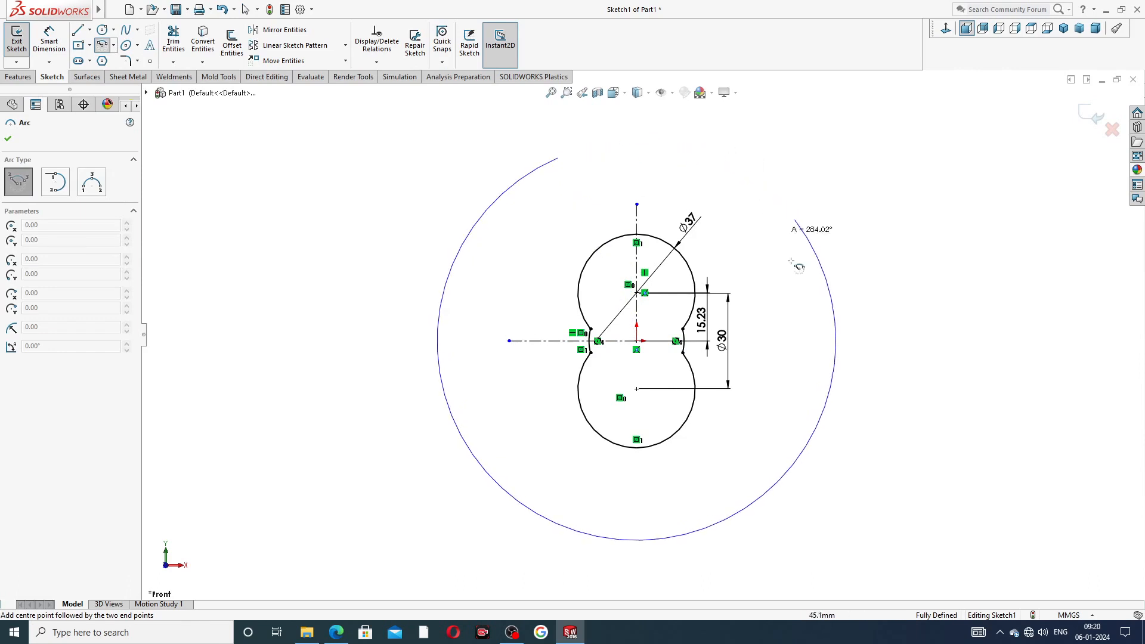
pyautogui.click(726, 163)
pyautogui.rightClick(840, 154)
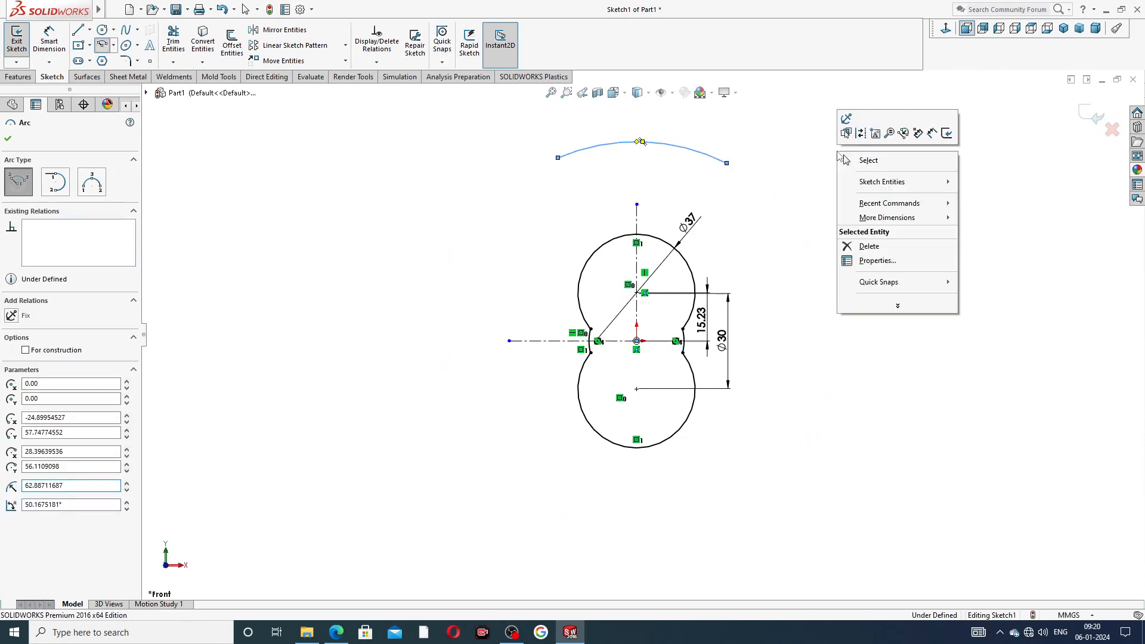
pyautogui.click(869, 161)
# - Apply a horizontal relation between the two endpoints of the arc above the profile
pyautogui.click(558, 158)
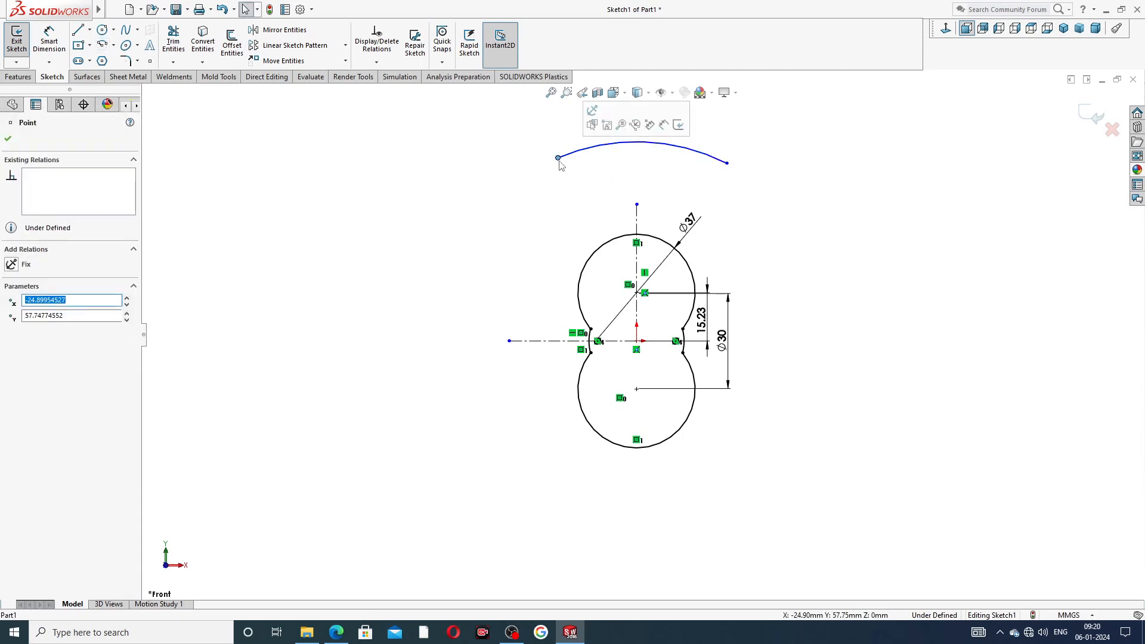
pyautogui.keyDown('ctrl'); pyautogui.click(728, 163); pyautogui.keyUp('ctrl')
pyautogui.click(767, 119)
pyautogui.click(753, 188)
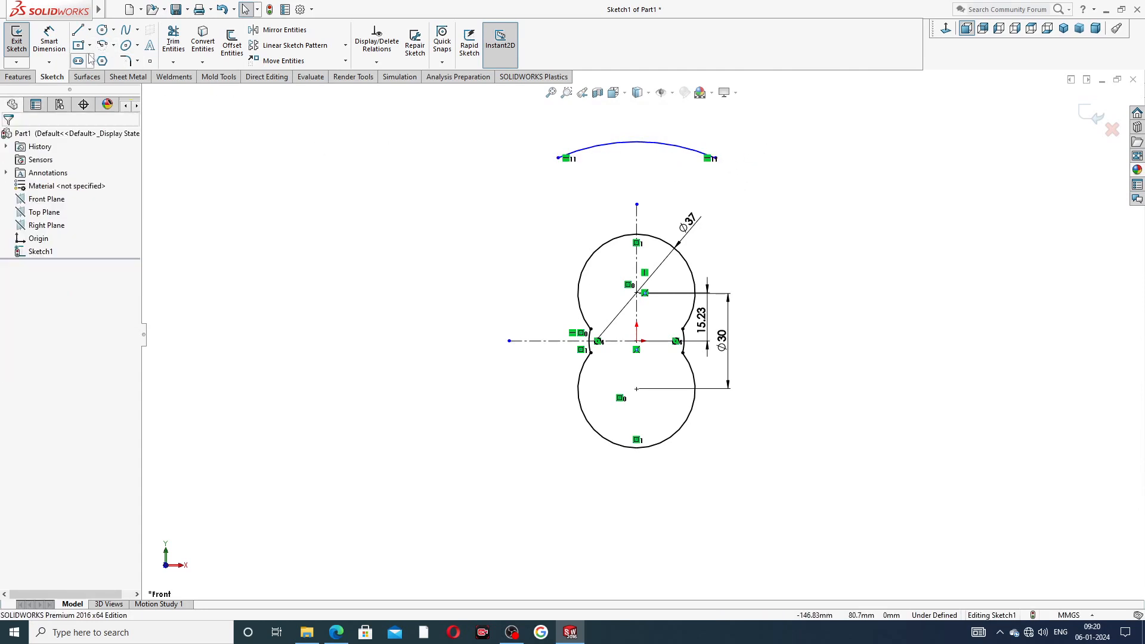
# - Dimension the upper arc's radius as 50 mm and leave the dimension tool
pyautogui.click(49, 41)
pyautogui.click(626, 143)
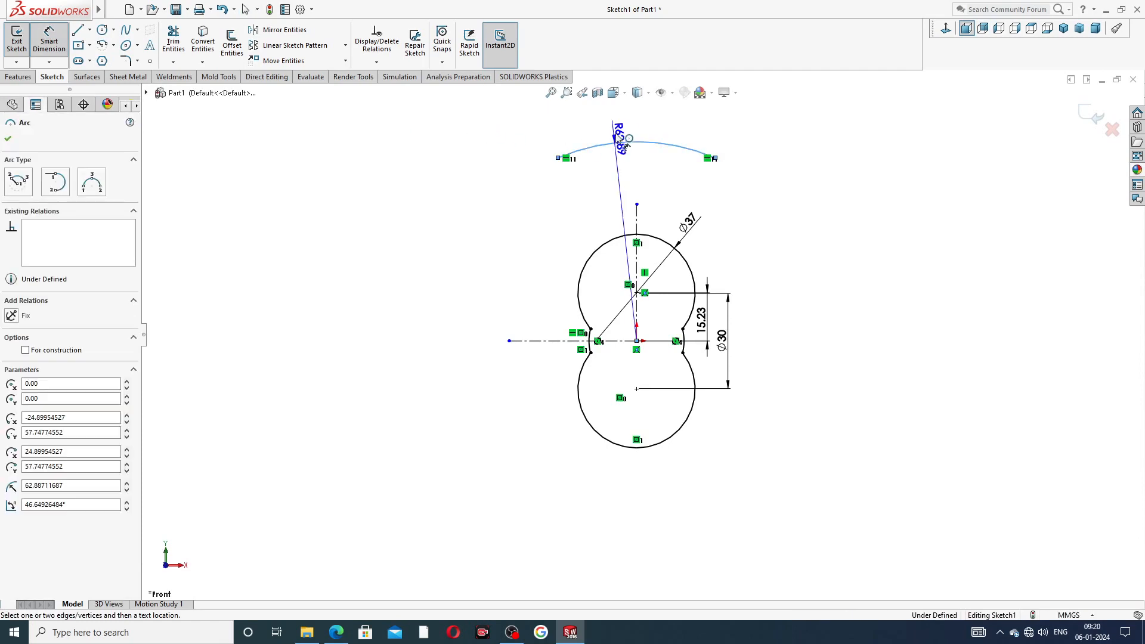
pyautogui.click(656, 122)
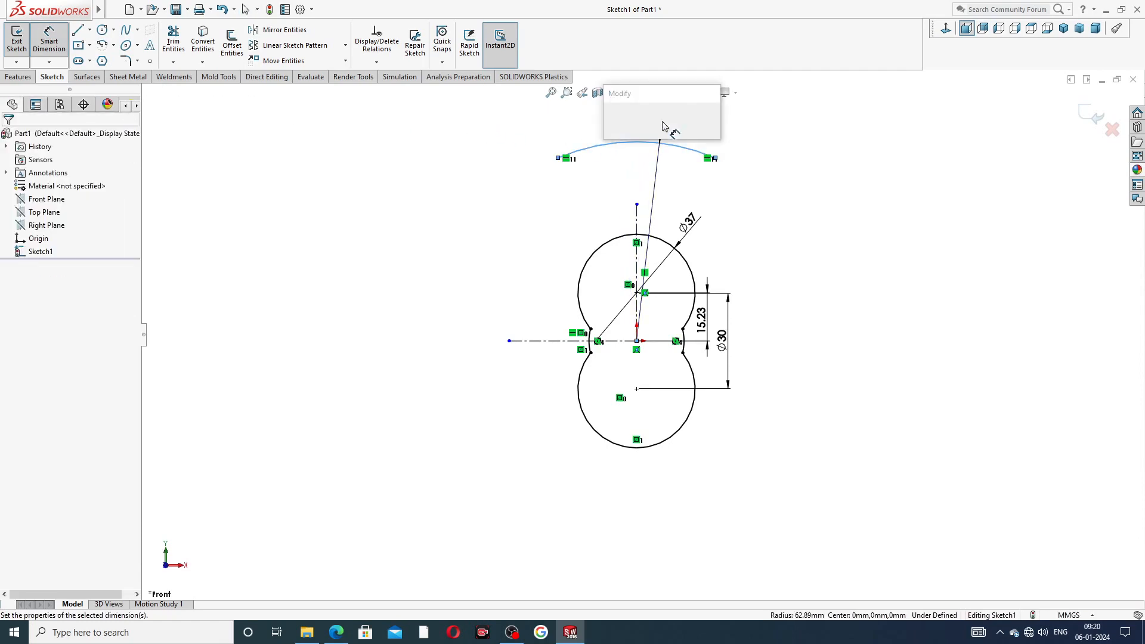
pyautogui.write('50')
pyautogui.press('Return')
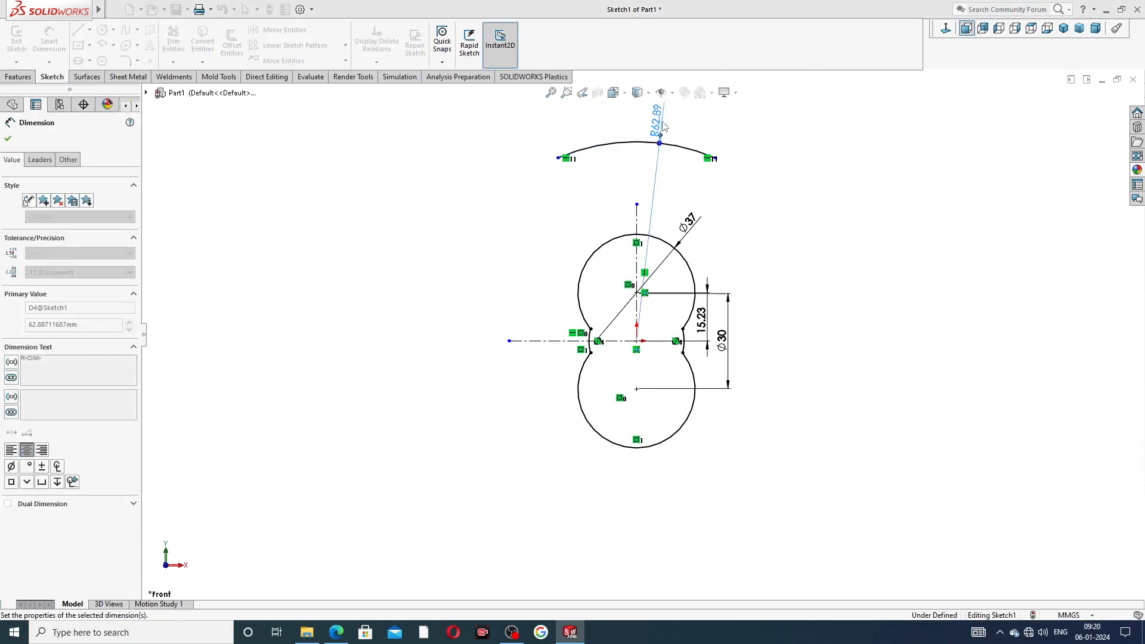
pyautogui.rightClick(733, 139)
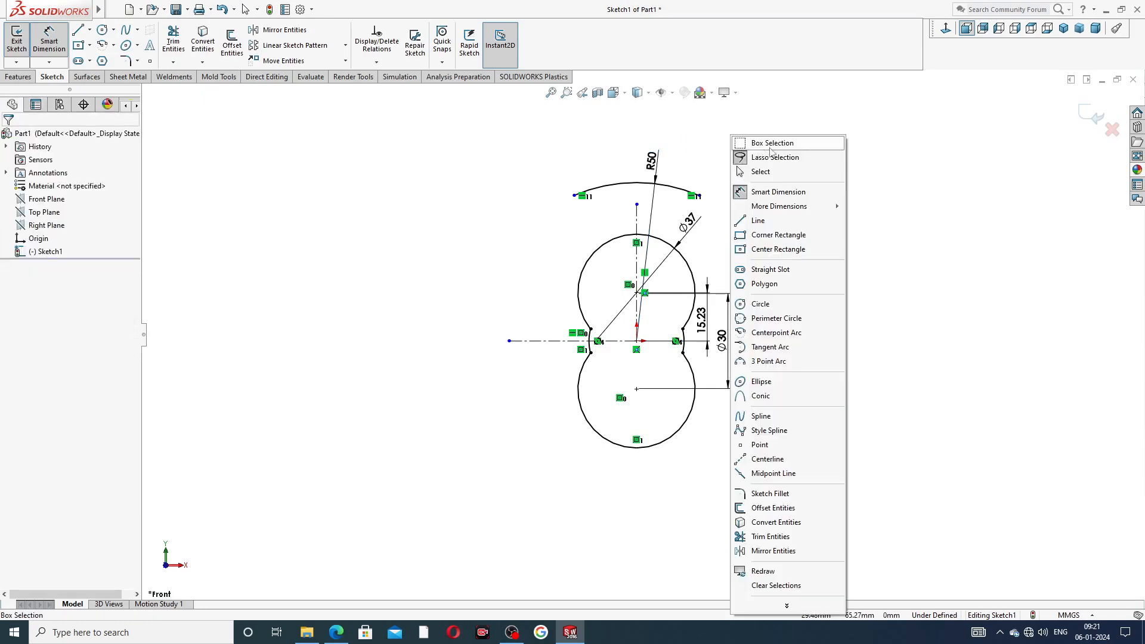
pyautogui.click(772, 172)
# - Draw a small circle below the arc's left end, centred about 20 mm left of and 36 mm above the origin
pyautogui.scroll(-2, 652, 197)
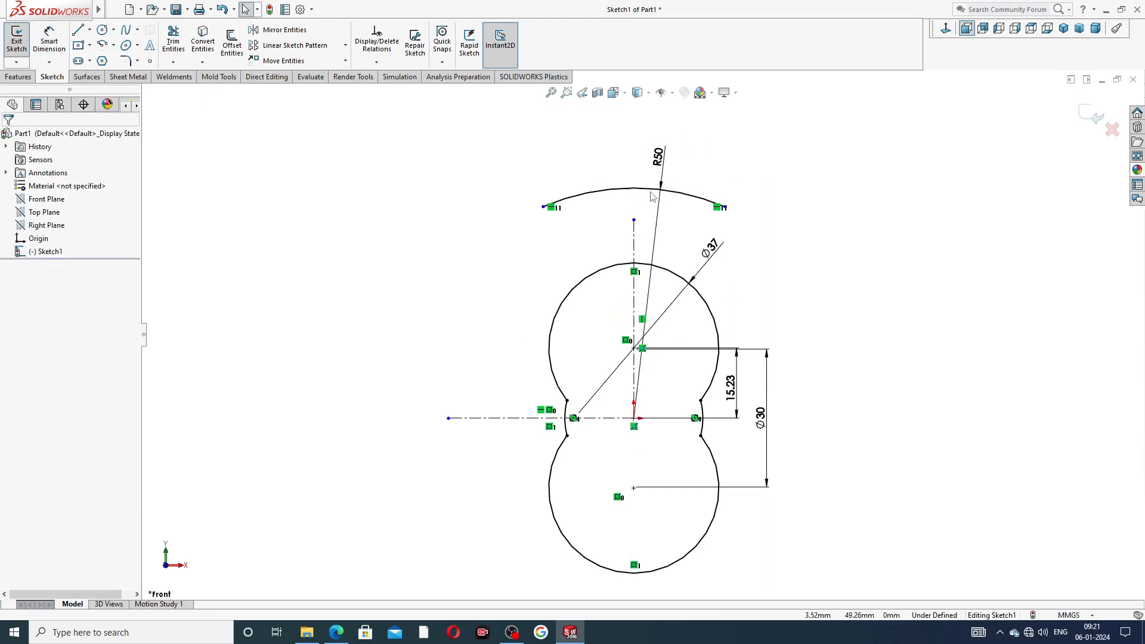
pyautogui.click(102, 31)
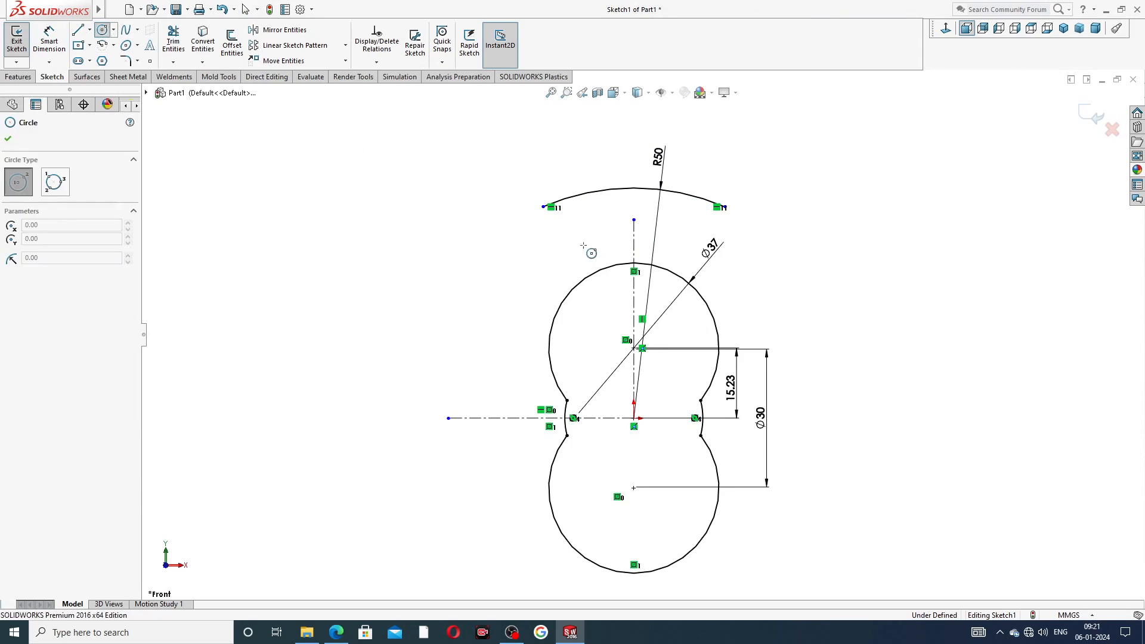
pyautogui.click(542, 251)
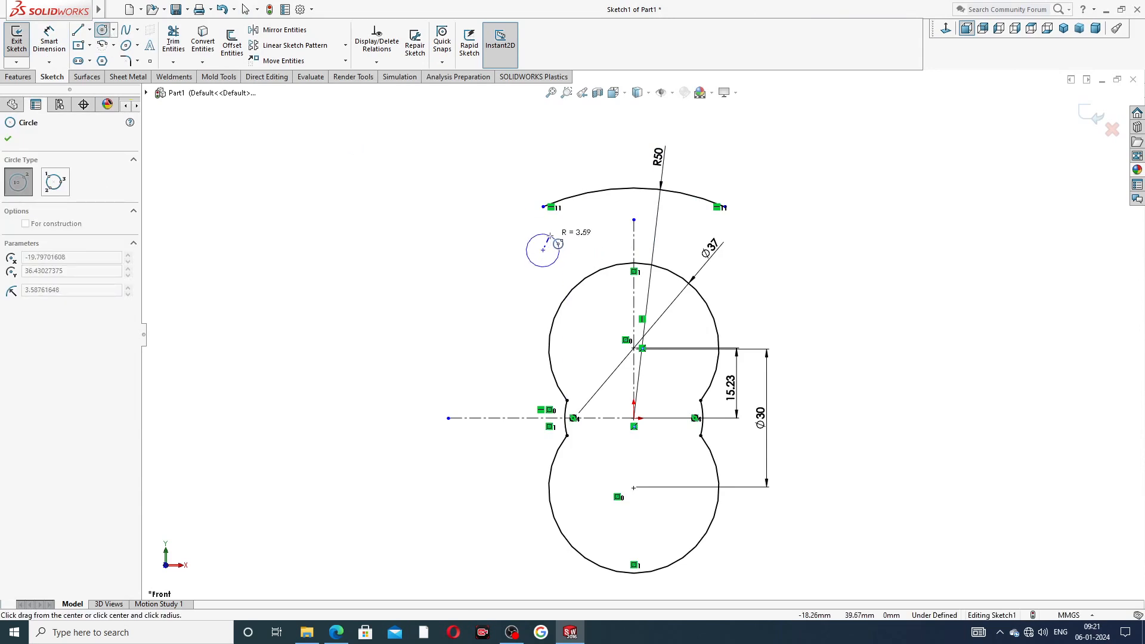
# - Sketch a circle with a radius of about 3.6 mm below the left end of the R50 arc
pyautogui.click(555, 240)
pyautogui.rightClick(587, 223)
pyautogui.click(615, 232)
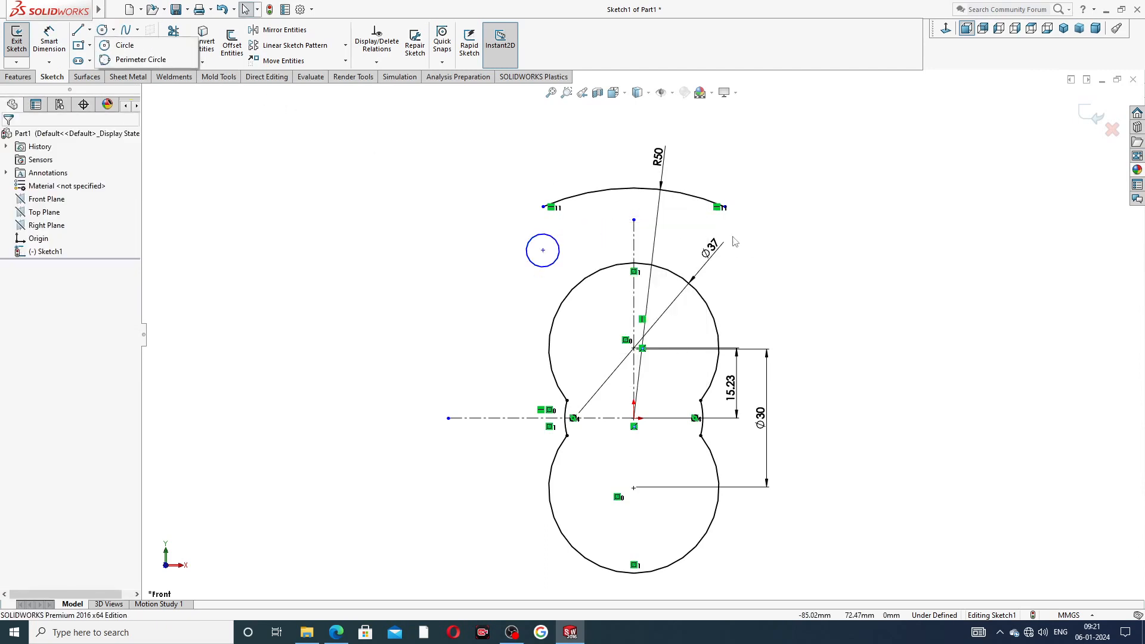
# - Sketch a second circle with a radius of about 2 mm just below the right end of the R50 arc
pyautogui.click(102, 30)
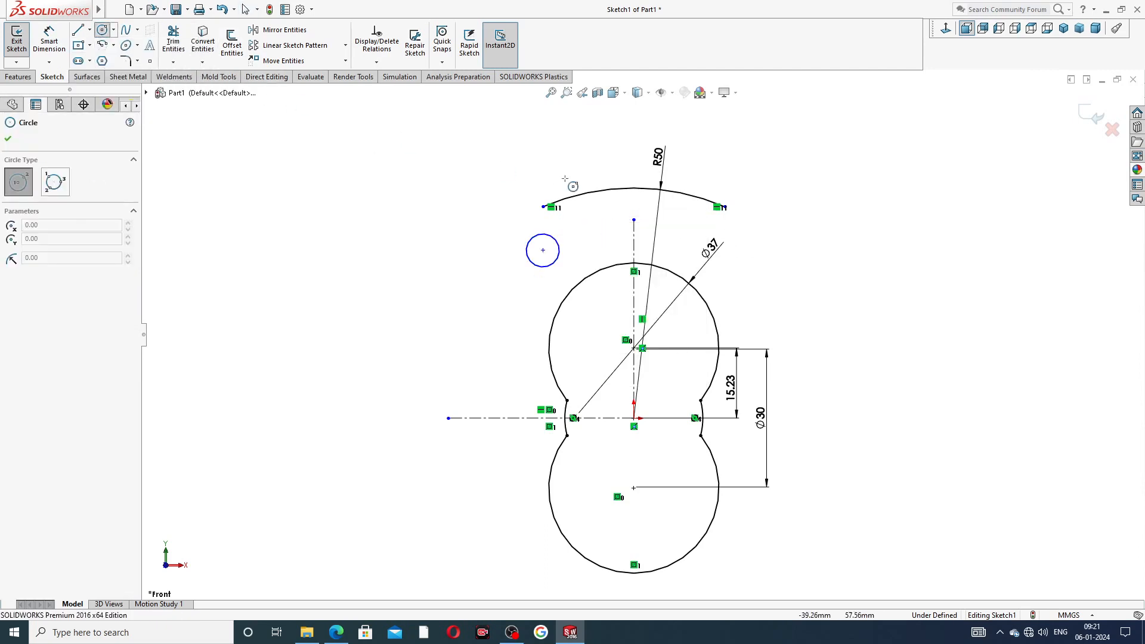
pyautogui.scroll(-3, 729, 222)
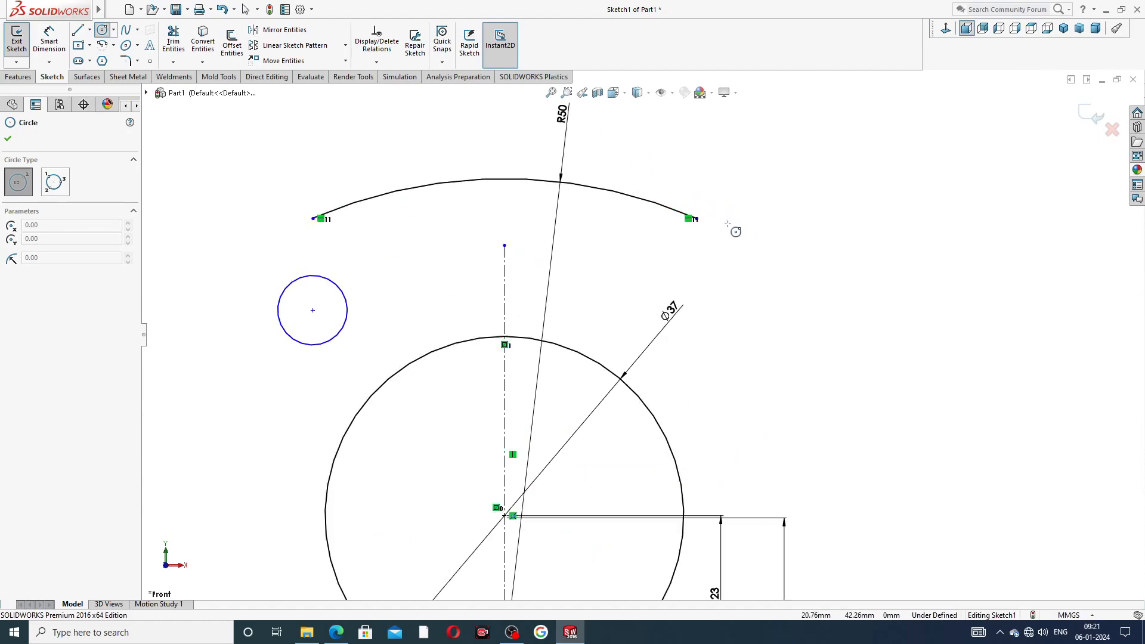
pyautogui.click(696, 257)
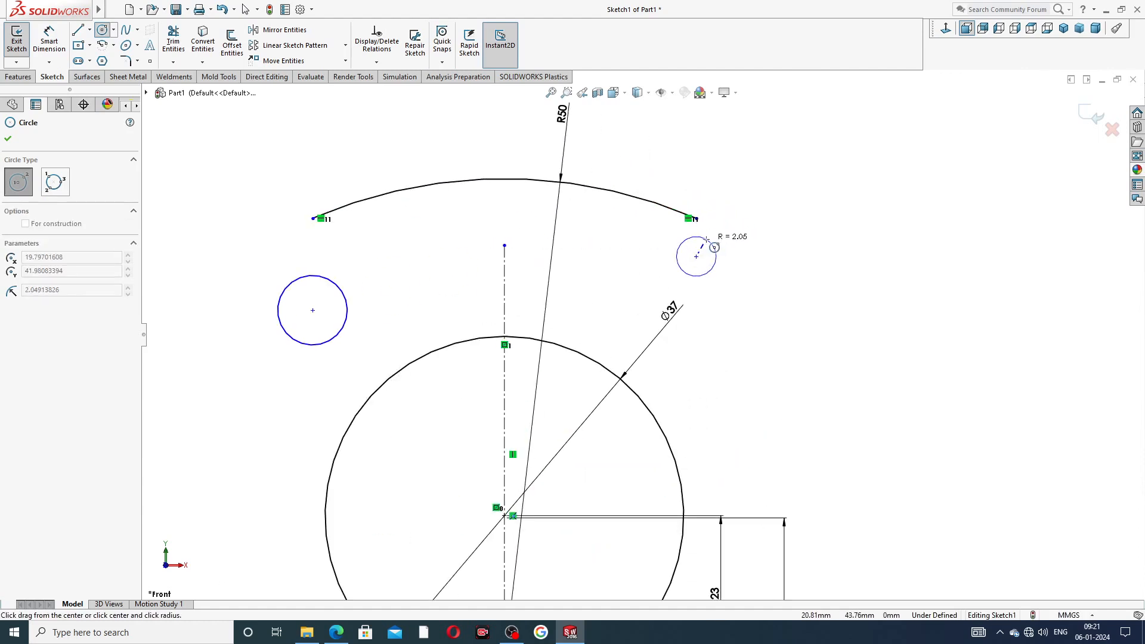
pyautogui.click(710, 241)
pyautogui.rightClick(786, 192)
pyautogui.click(813, 200)
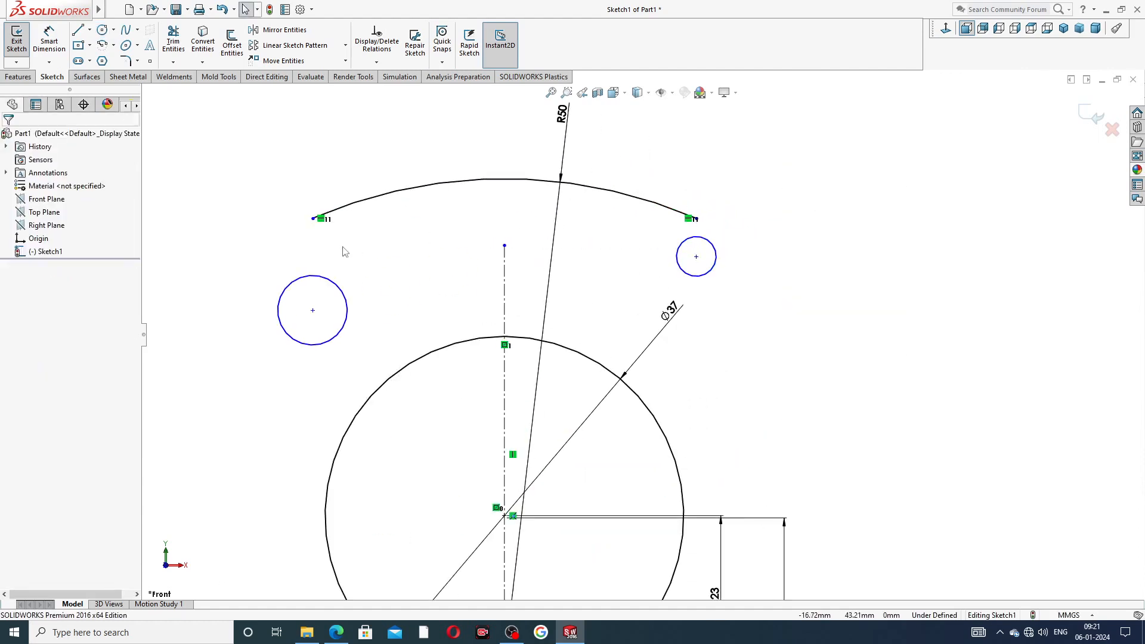
# - Make the two small circles equal in radius with an Equal relation
pyautogui.click(335, 286)
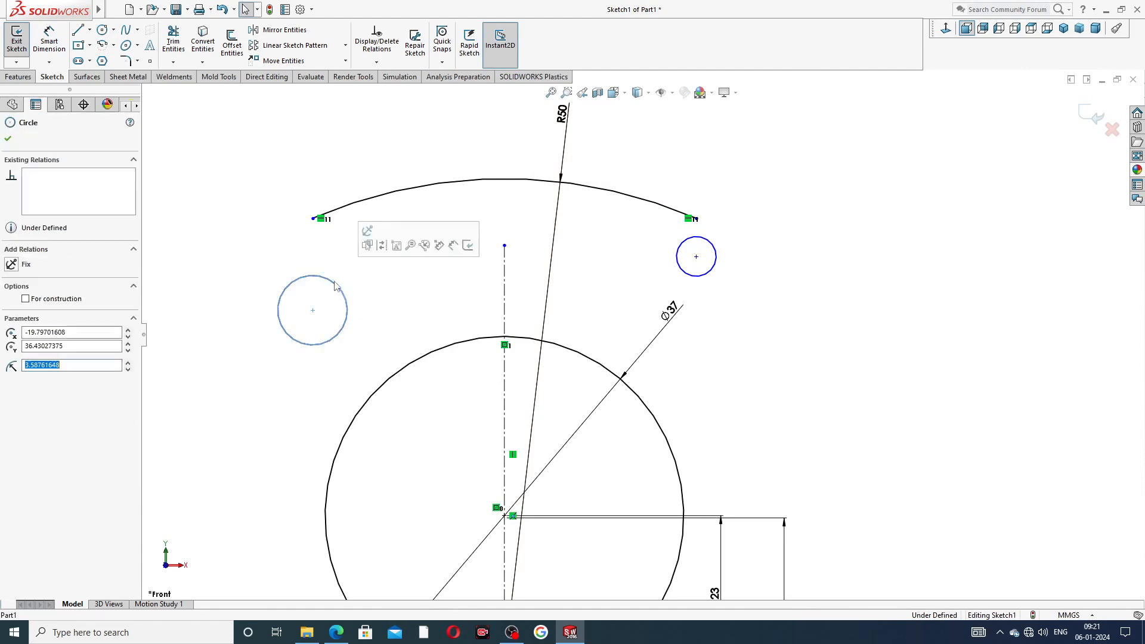
pyautogui.keyDown('ctrl'); pyautogui.click(717, 268); pyautogui.keyUp('ctrl')
pyautogui.click(794, 213)
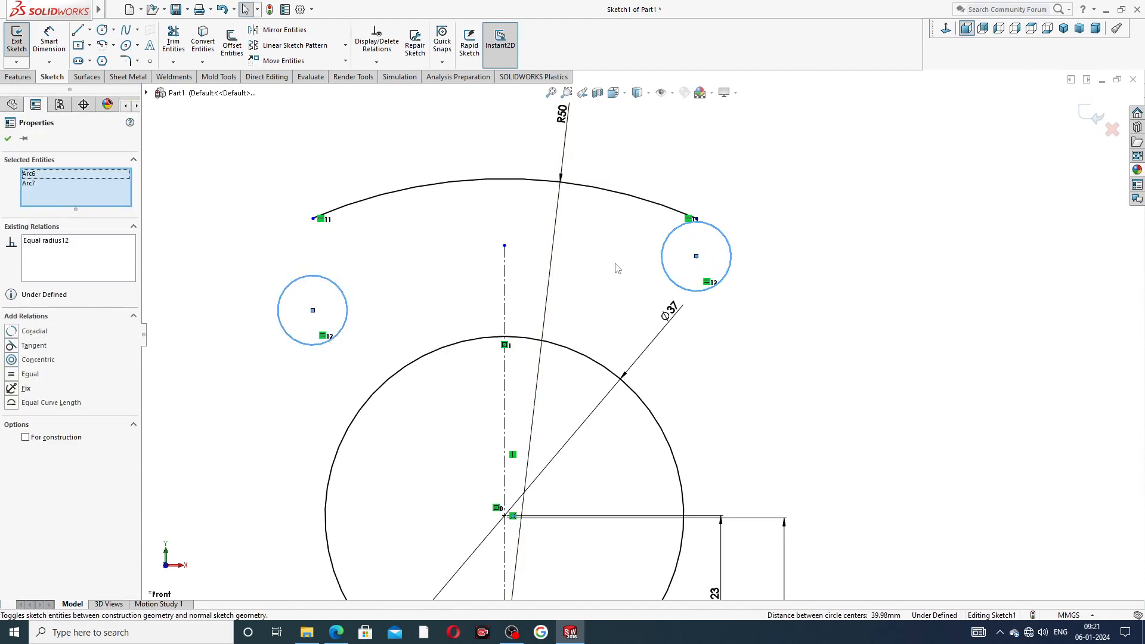
pyautogui.click(596, 250)
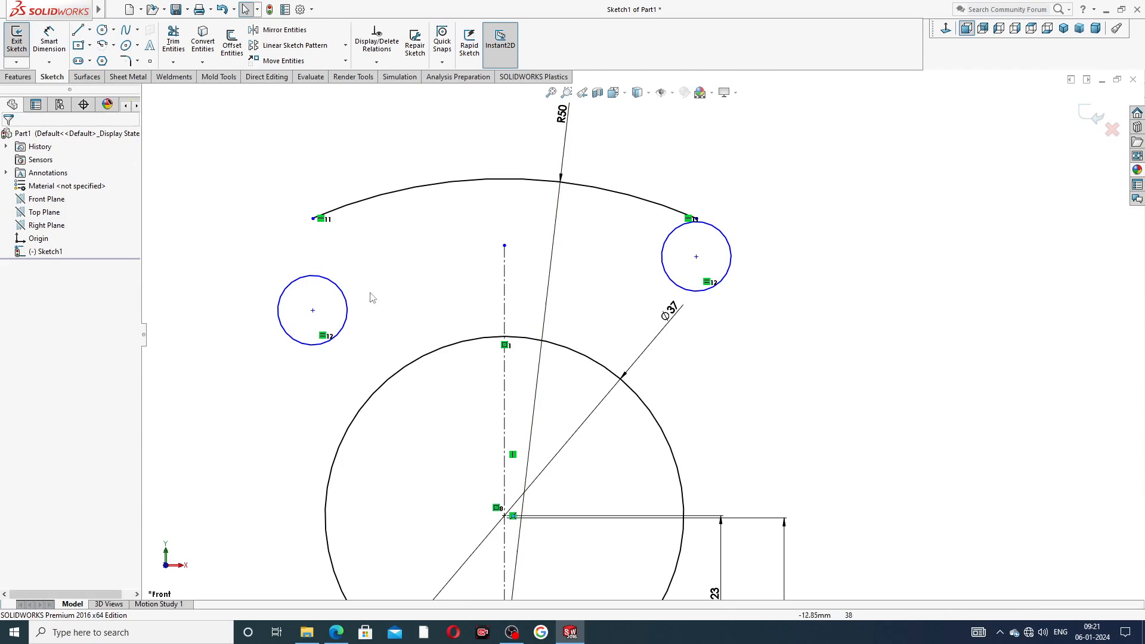
# - Align the centres of the two small circles with a Horizontal relation
pyautogui.click(313, 311)
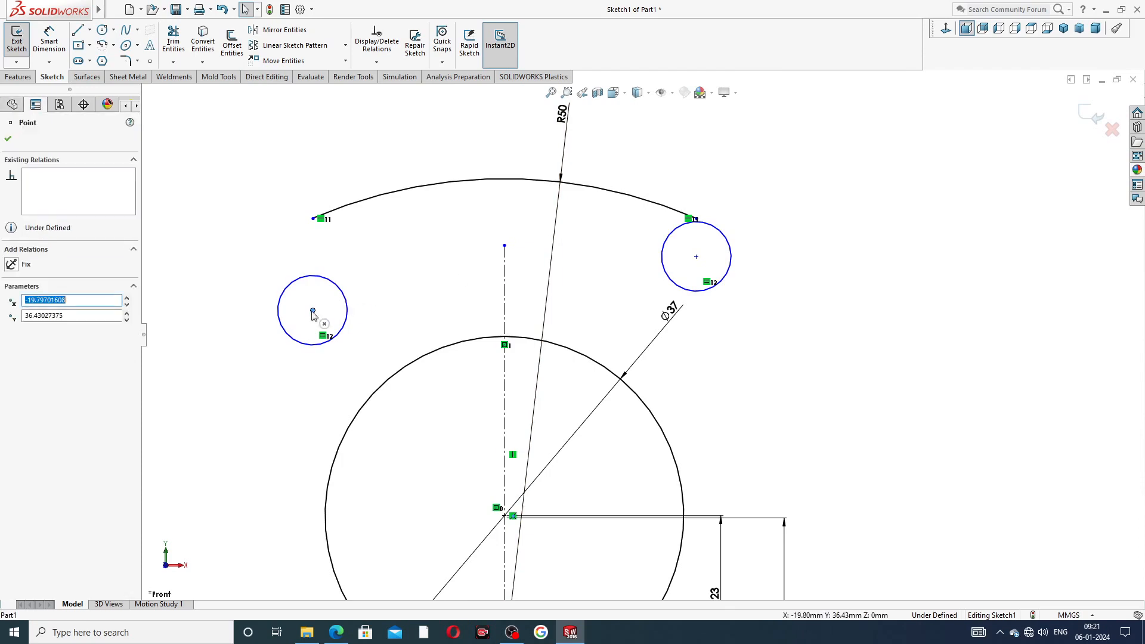
pyautogui.keyDown('ctrl'); pyautogui.click(696, 257); pyautogui.keyUp('ctrl')
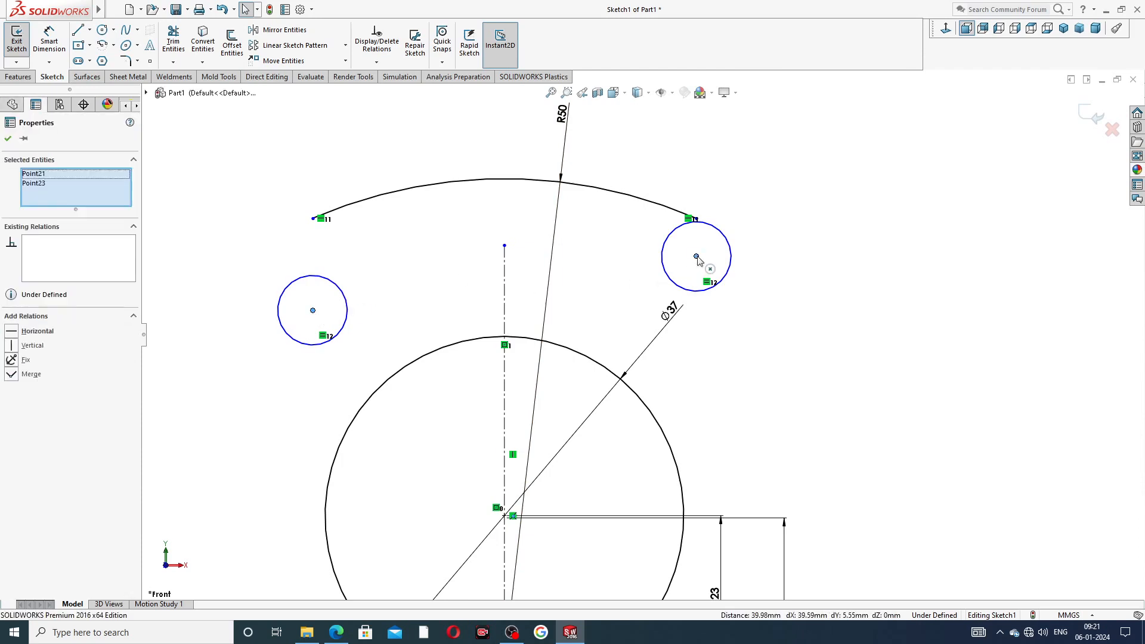
pyautogui.click(731, 206)
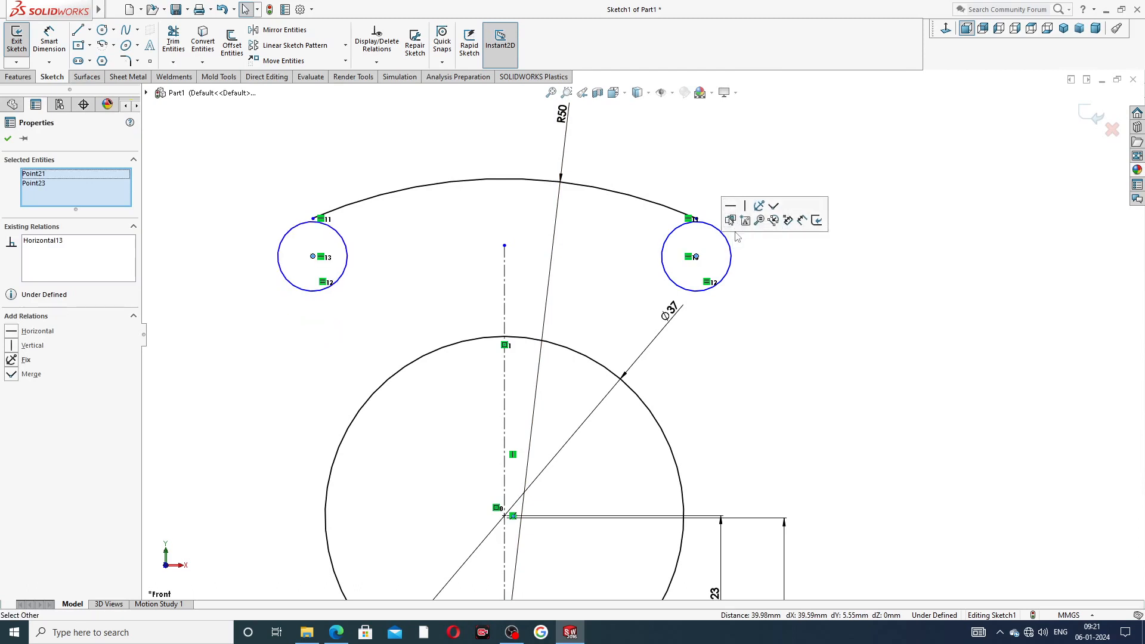
pyautogui.click(726, 161)
# - Dimension the left small circle's diameter as 10.2 mm
pyautogui.click(49, 38)
pyautogui.click(299, 226)
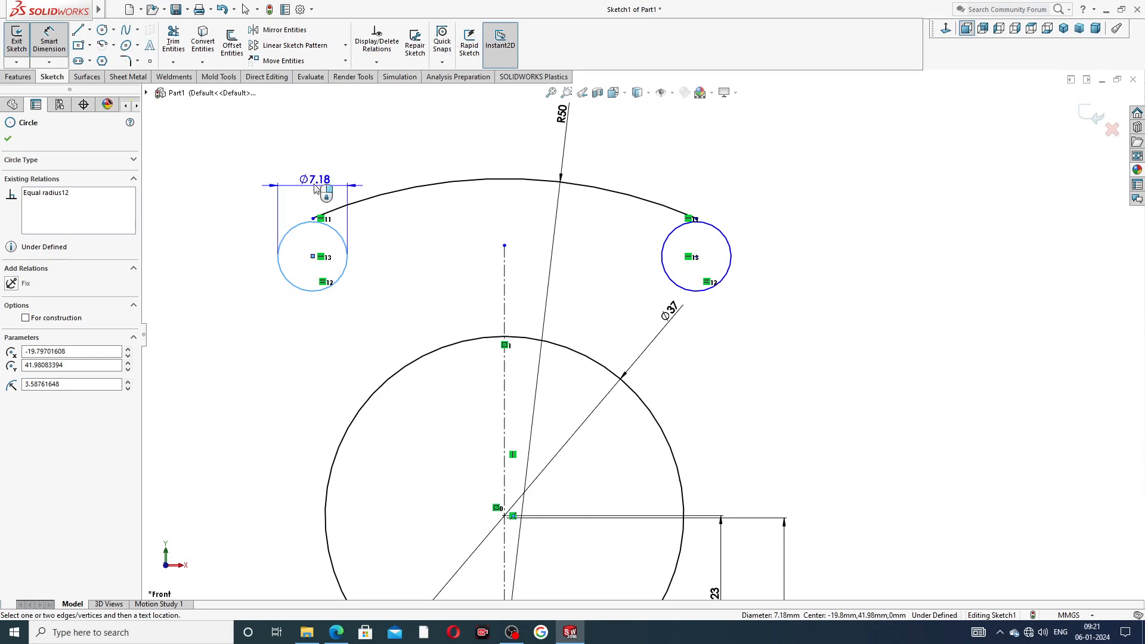
pyautogui.click(257, 213)
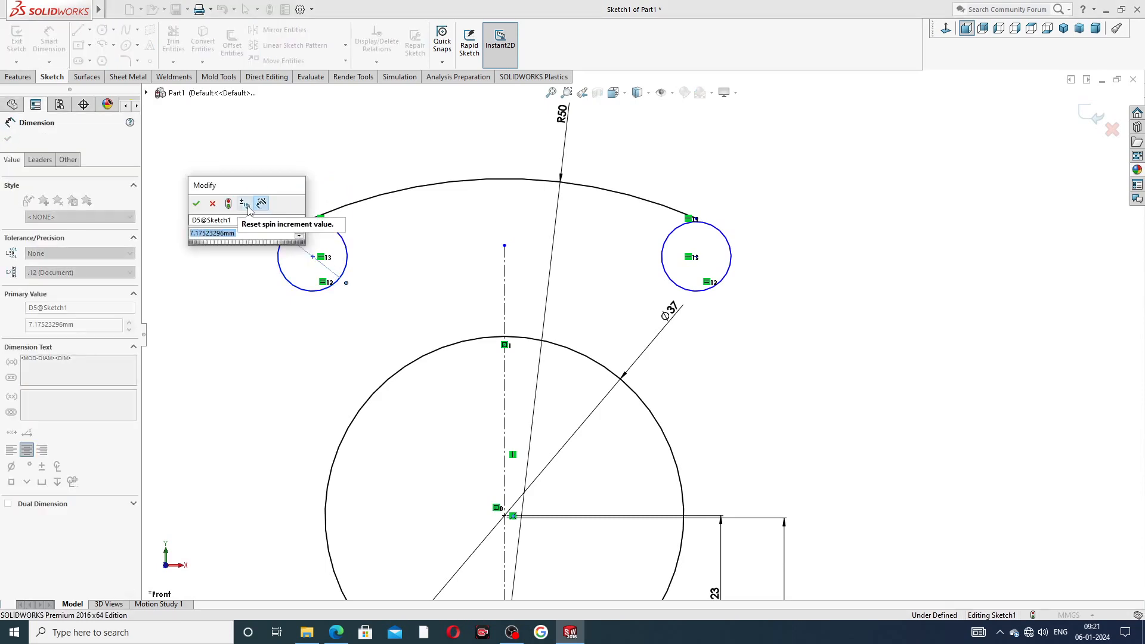
pyautogui.write('10.2')
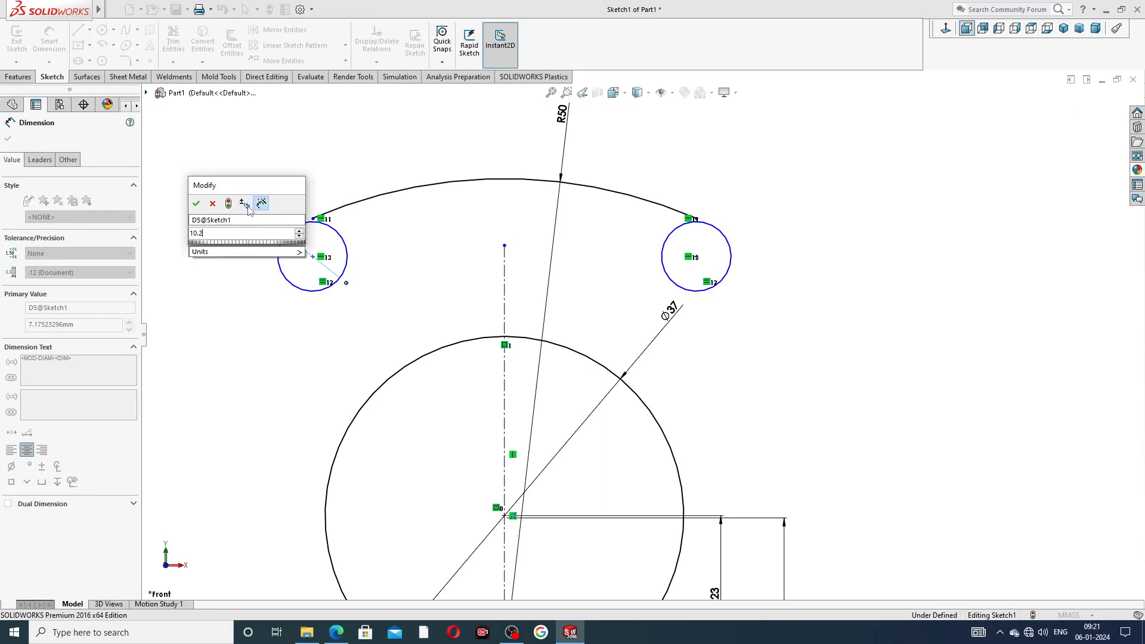
pyautogui.press('Return')
pyautogui.click(315, 167)
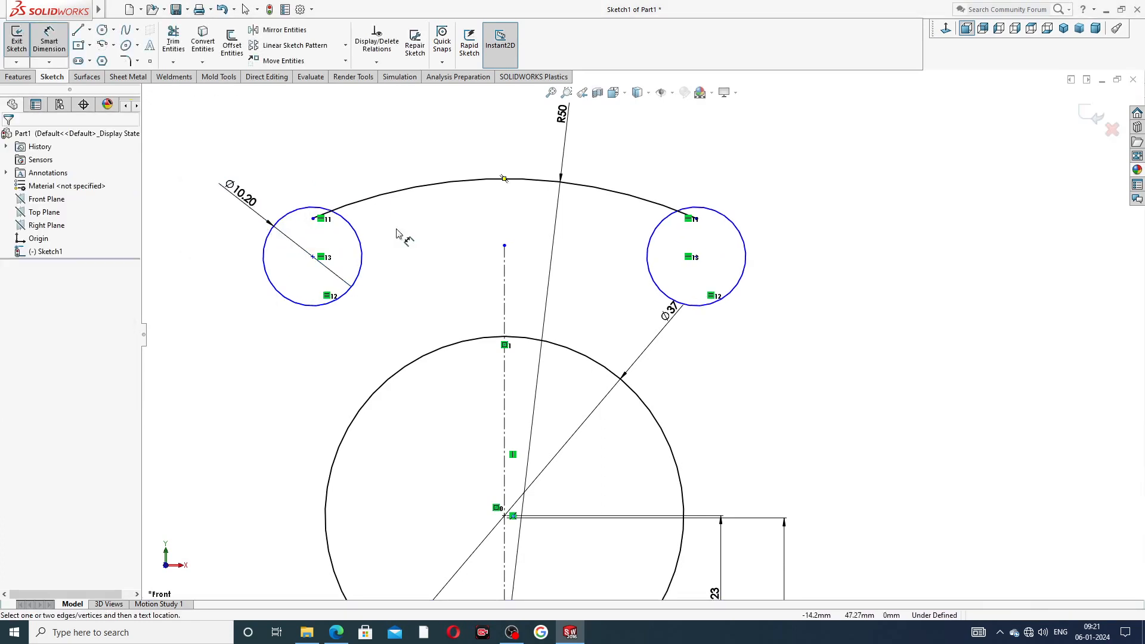
# - Dimension the height from the horizontal centerline to the left small circle's centre as 29.5 mm
pyautogui.scroll(4, 412, 263)
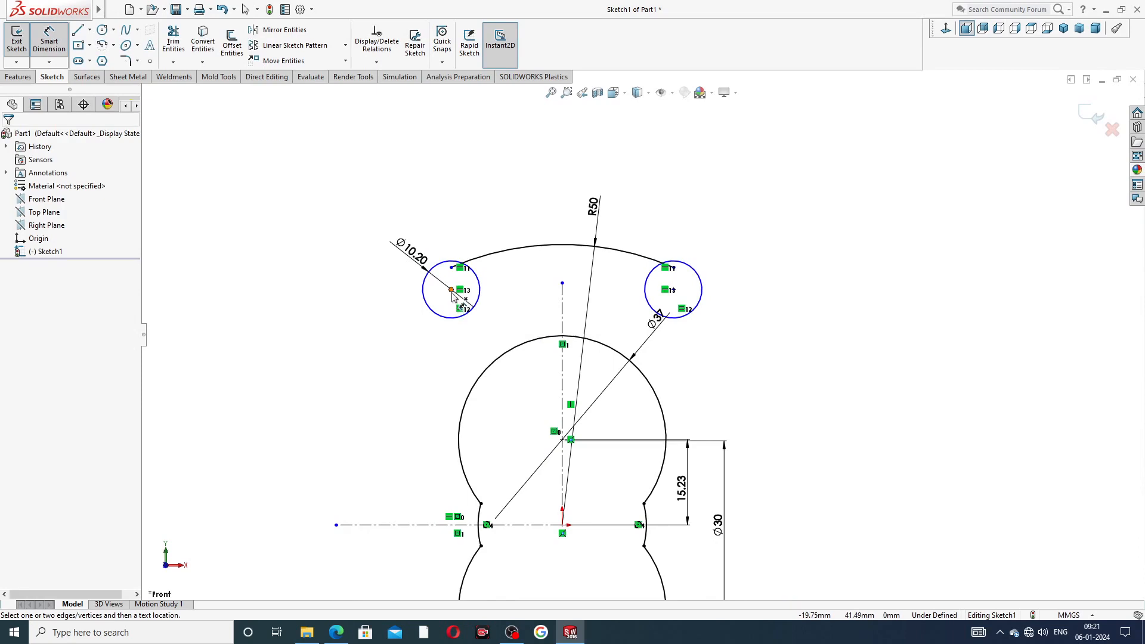
pyautogui.click(452, 292)
pyautogui.click(417, 526)
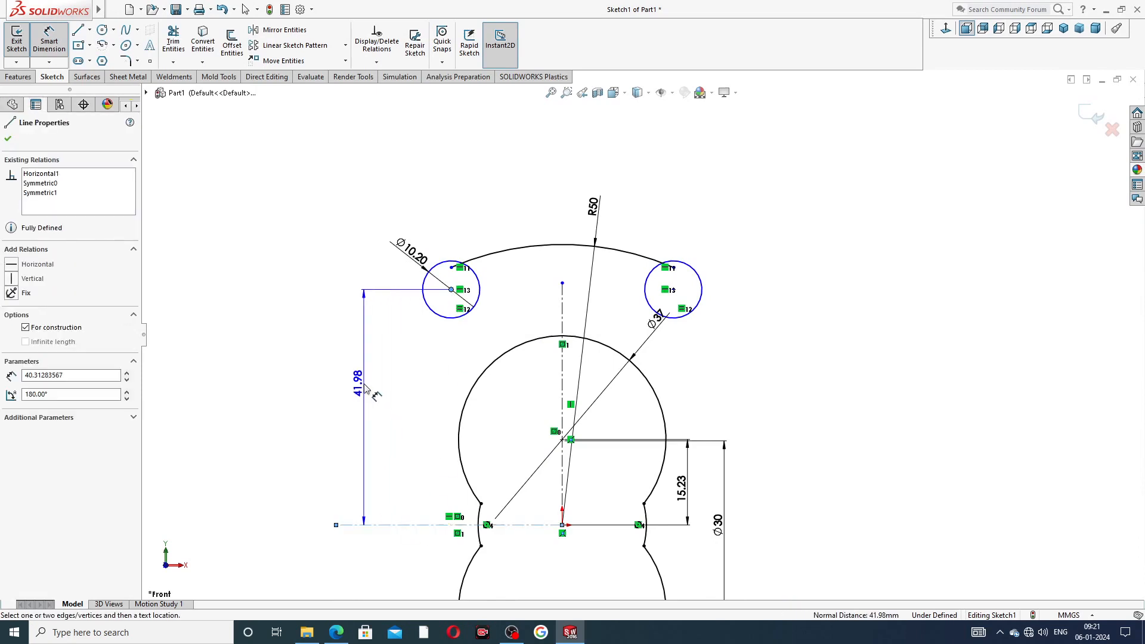
pyautogui.click(362, 399)
pyautogui.write('2')
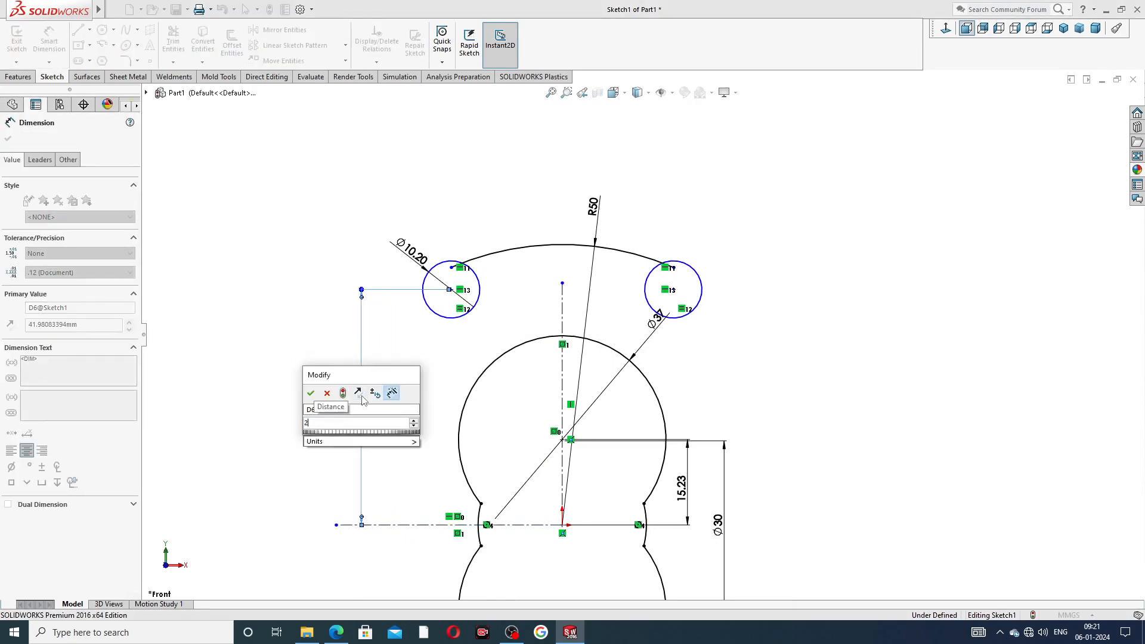
pyautogui.write('9.5')
pyautogui.press('Return')
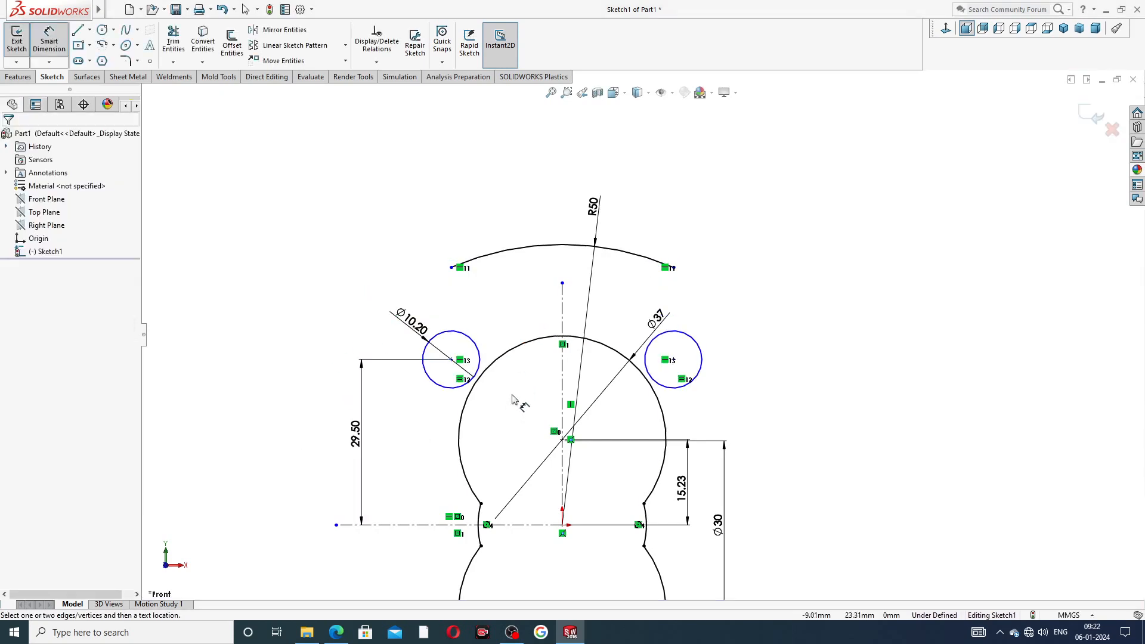
# - Dimension the distance between the centres of the two small circles as 58 mm
pyautogui.click(452, 360)
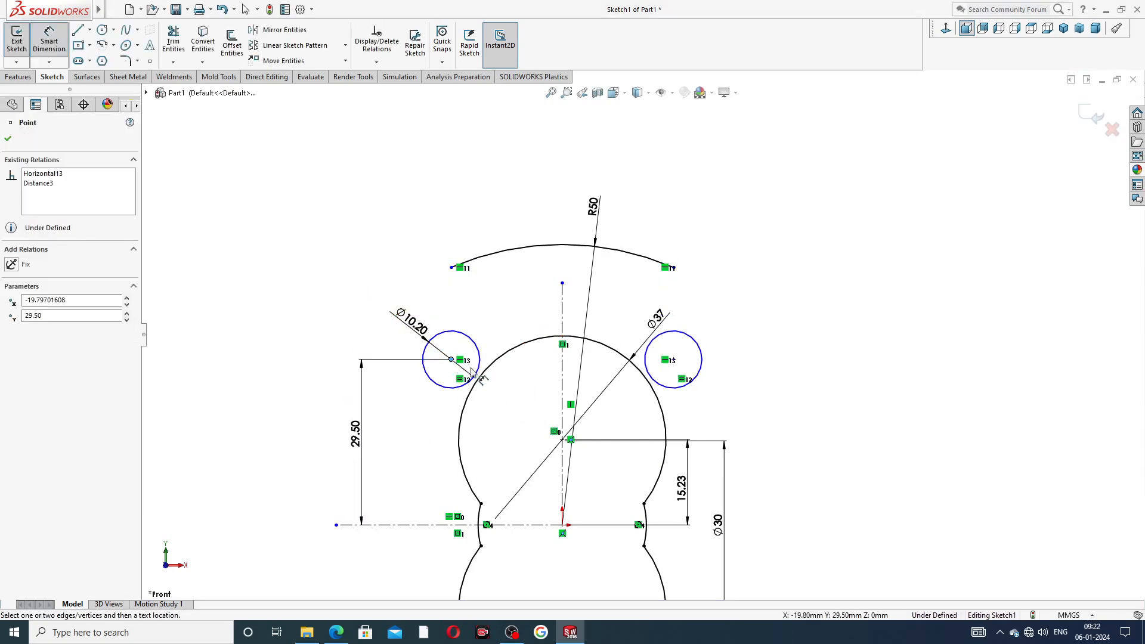
pyautogui.click(673, 360)
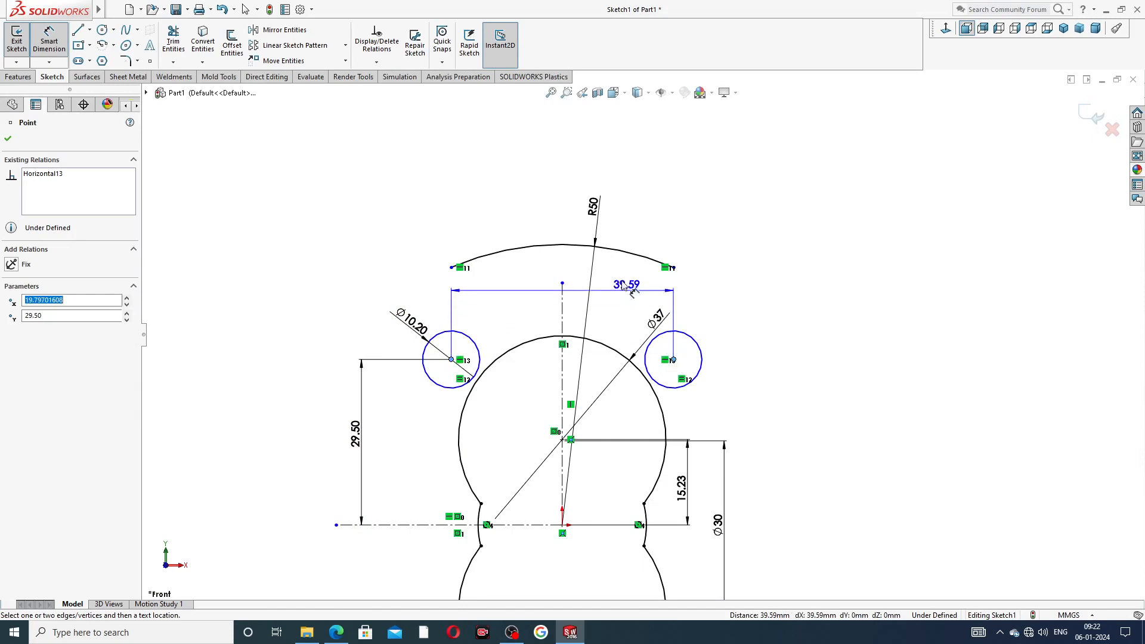
pyautogui.click(578, 239)
pyautogui.write('5')
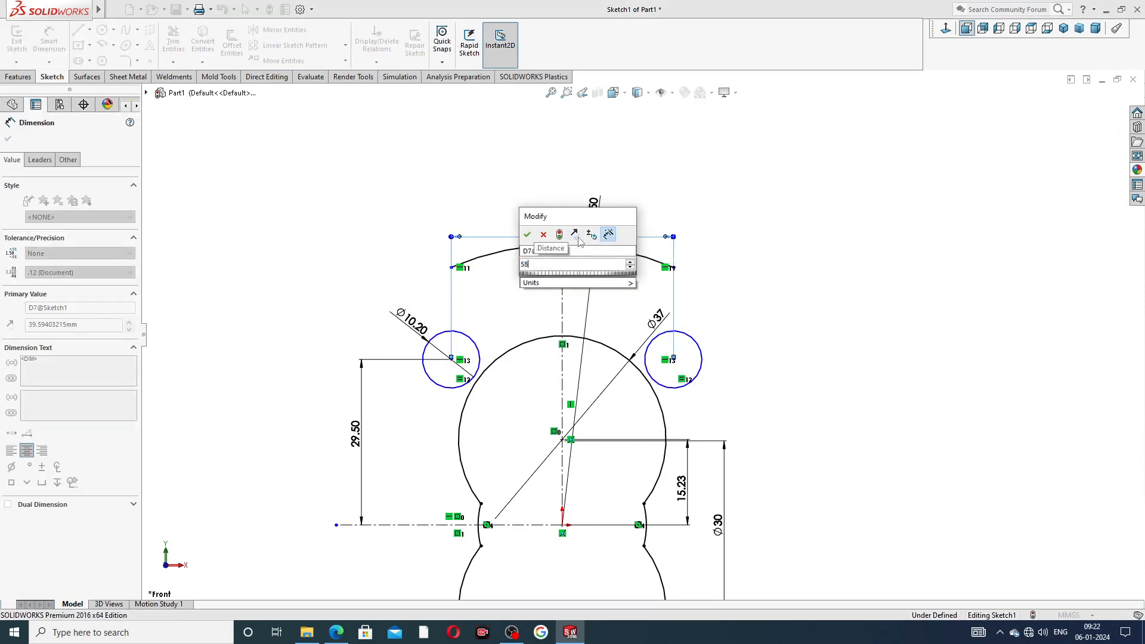
pyautogui.write('8')
pyautogui.press('Return')
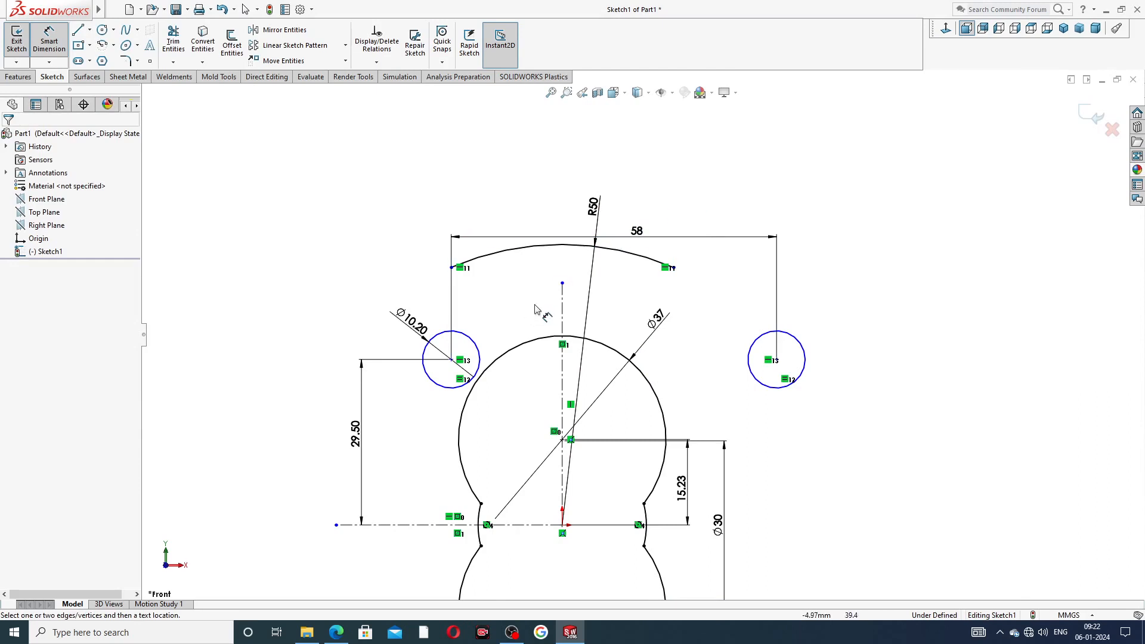
# - Dimension the distance from the left small circle's centre to the vertical centerline as 29 mm and finish dimensioning
pyautogui.scroll(2, 638, 350)
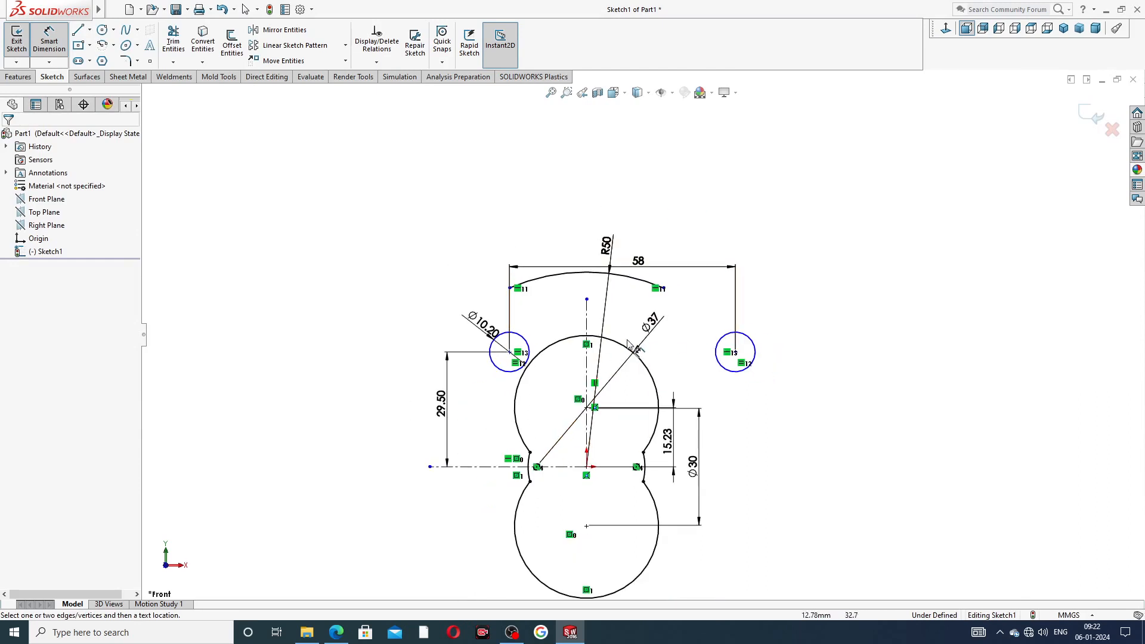
pyautogui.click(510, 353)
pyautogui.click(587, 356)
pyautogui.click(552, 315)
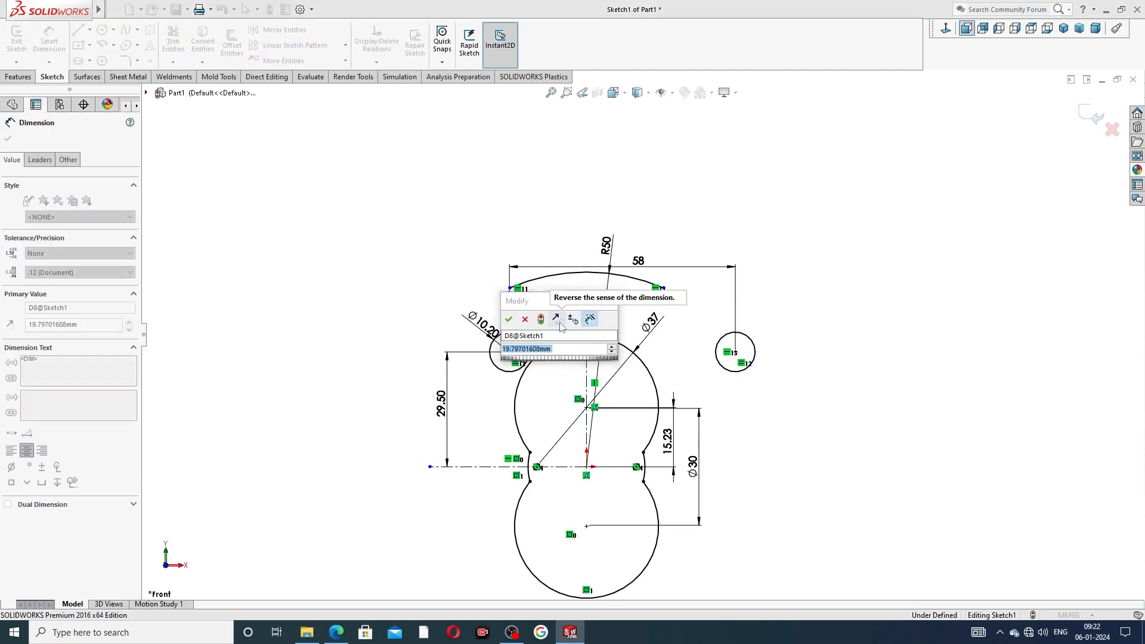
pyautogui.write('29')
pyautogui.press('Return')
pyautogui.click(831, 281)
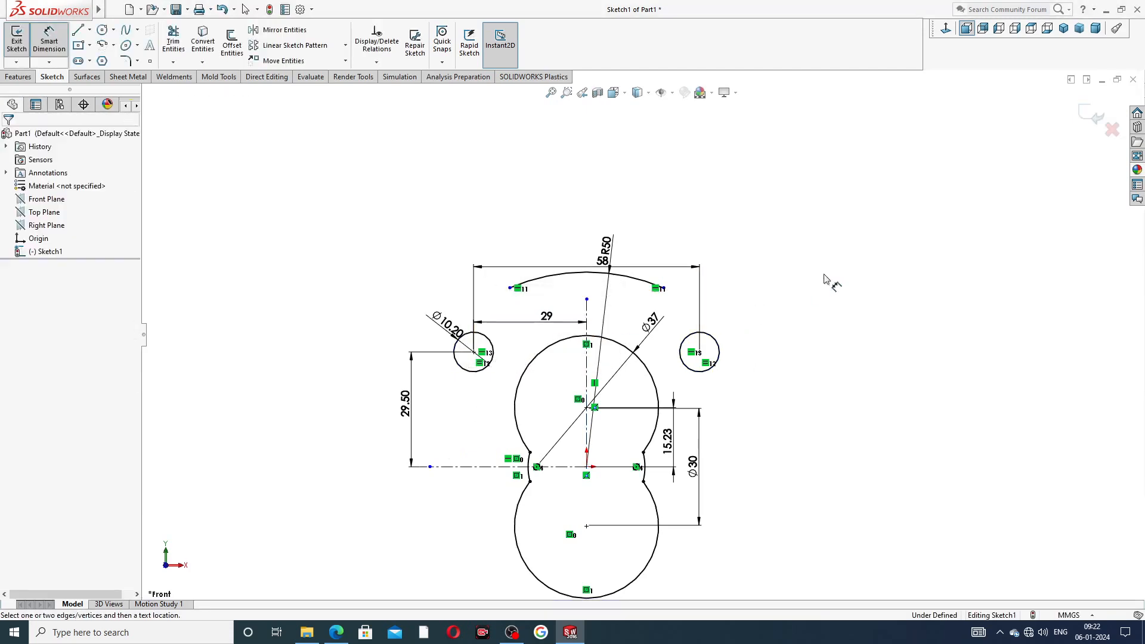
pyautogui.rightClick(688, 216)
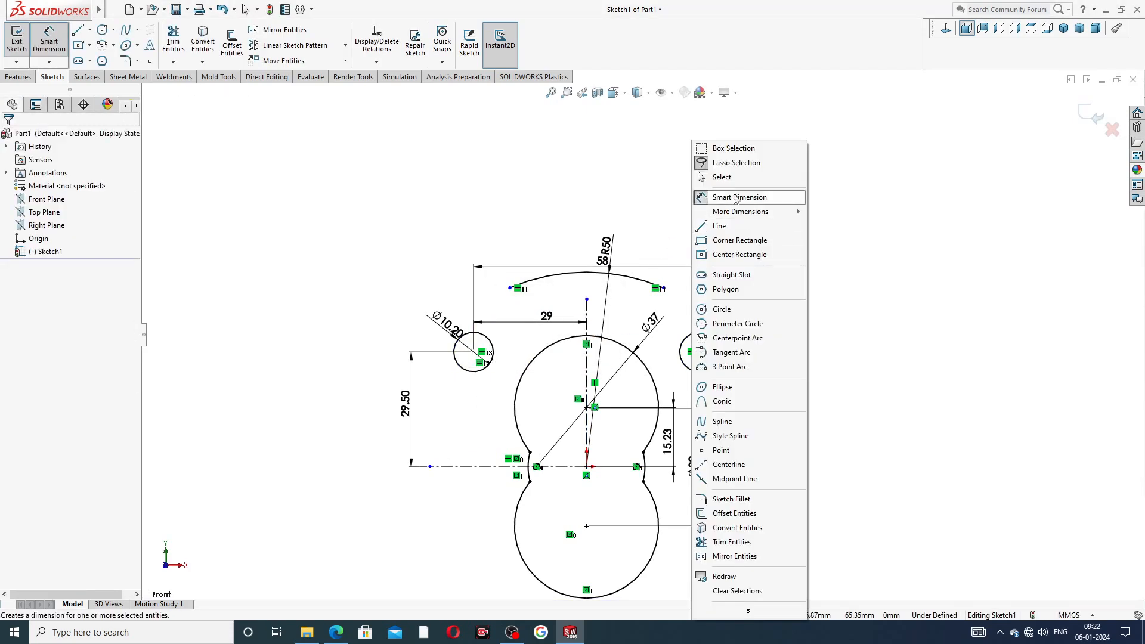
pyautogui.click(733, 179)
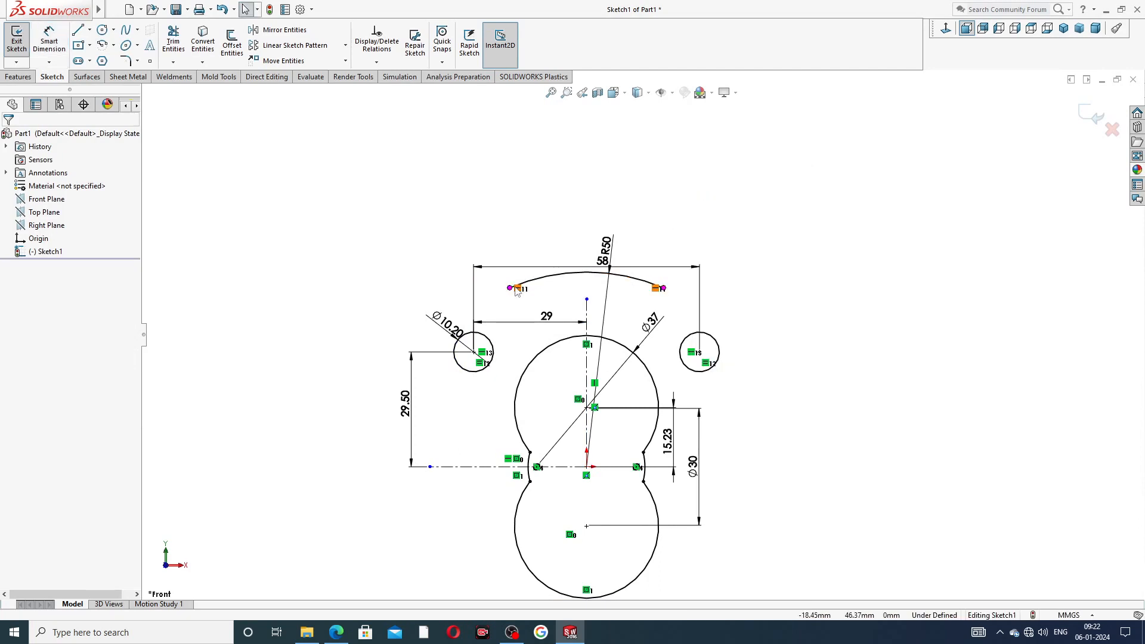
# - Stretch the R50 arc outward until its endpoints sit directly above the centres of the two small circles
pyautogui.click(549, 277)
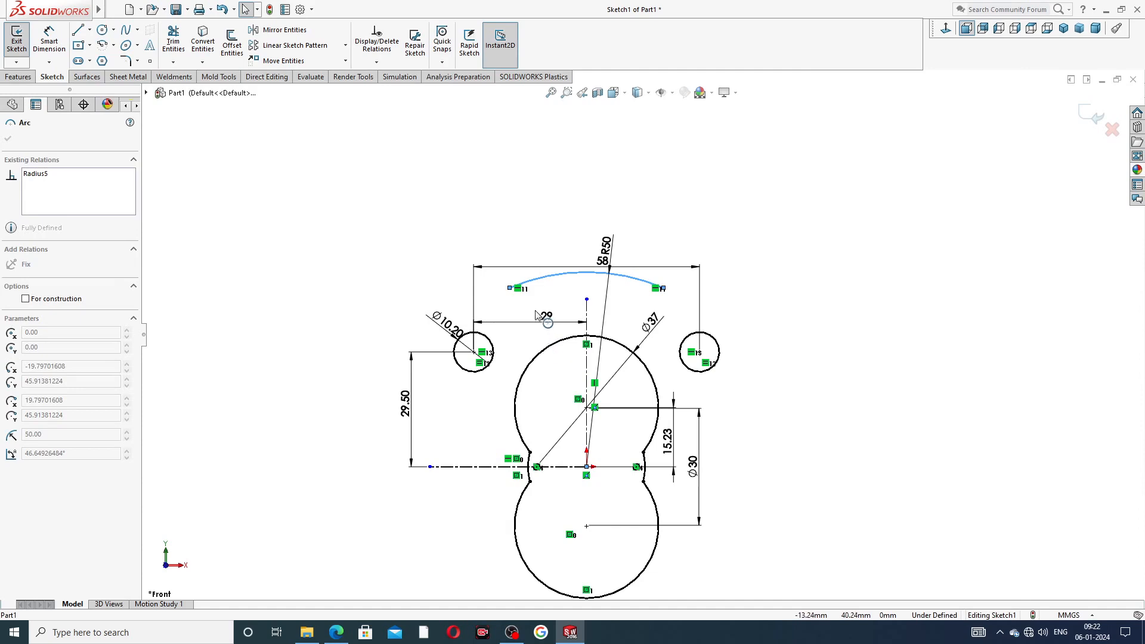
pyautogui.moveTo(541, 344); pyautogui.dragTo(542, 334)
pyautogui.click(543, 232)
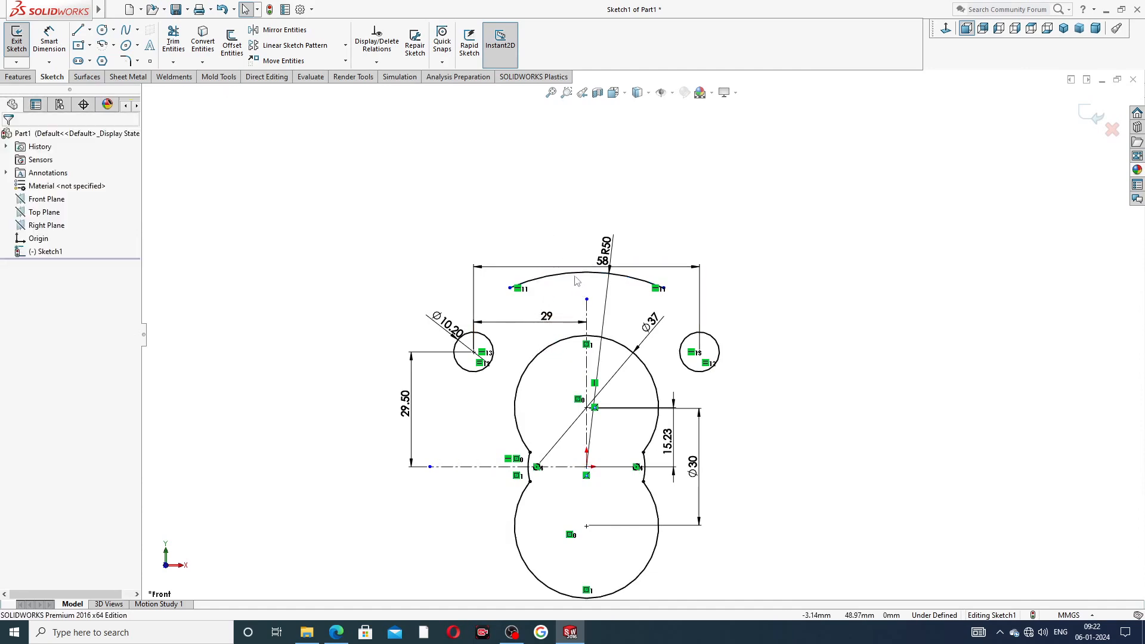
pyautogui.click(575, 275)
pyautogui.moveTo(577, 280); pyautogui.dragTo(576, 315)
pyautogui.click(550, 224)
pyautogui.moveTo(511, 294); pyautogui.dragTo(488, 334)
# - Delete the diameter dimension of the left small circle
pyautogui.scroll(-3, 485, 352)
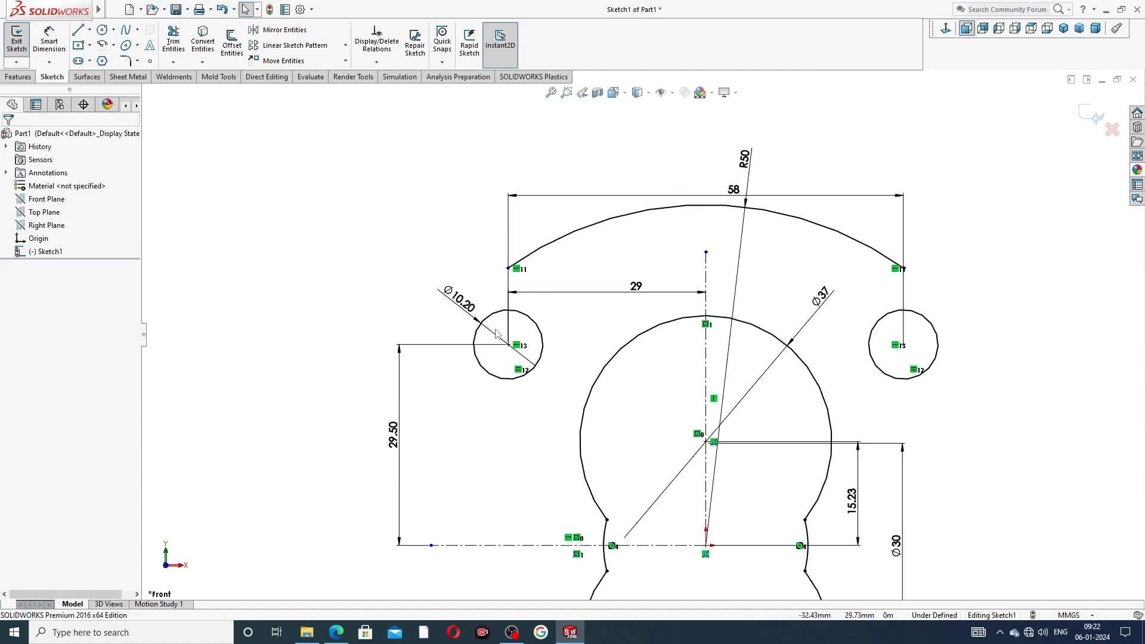
pyautogui.click(495, 338)
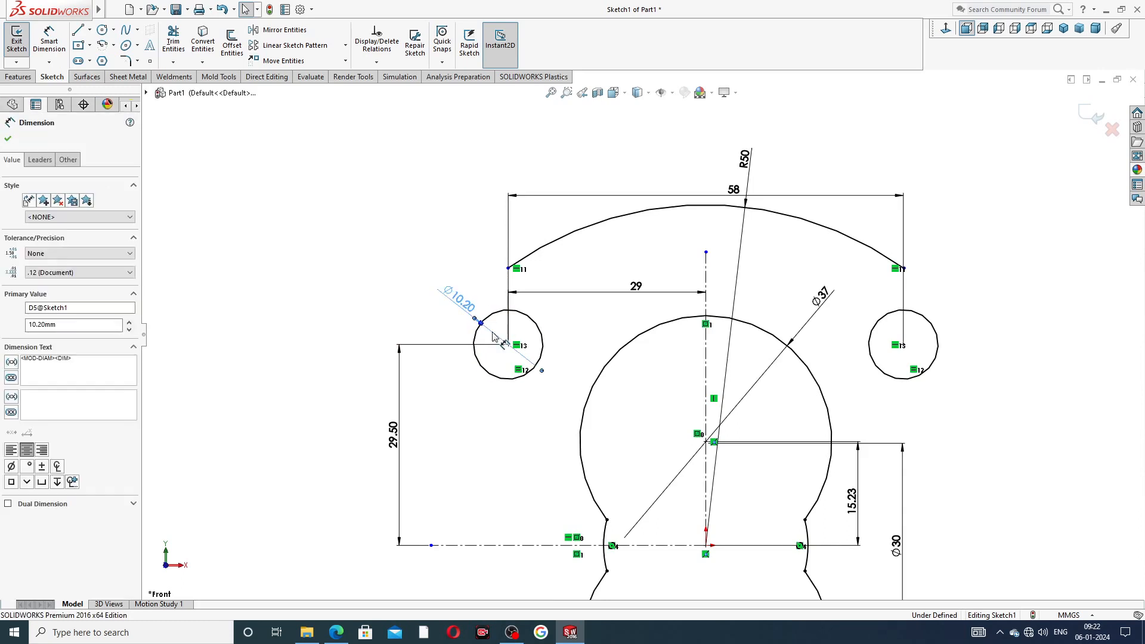
pyautogui.press('Delete')
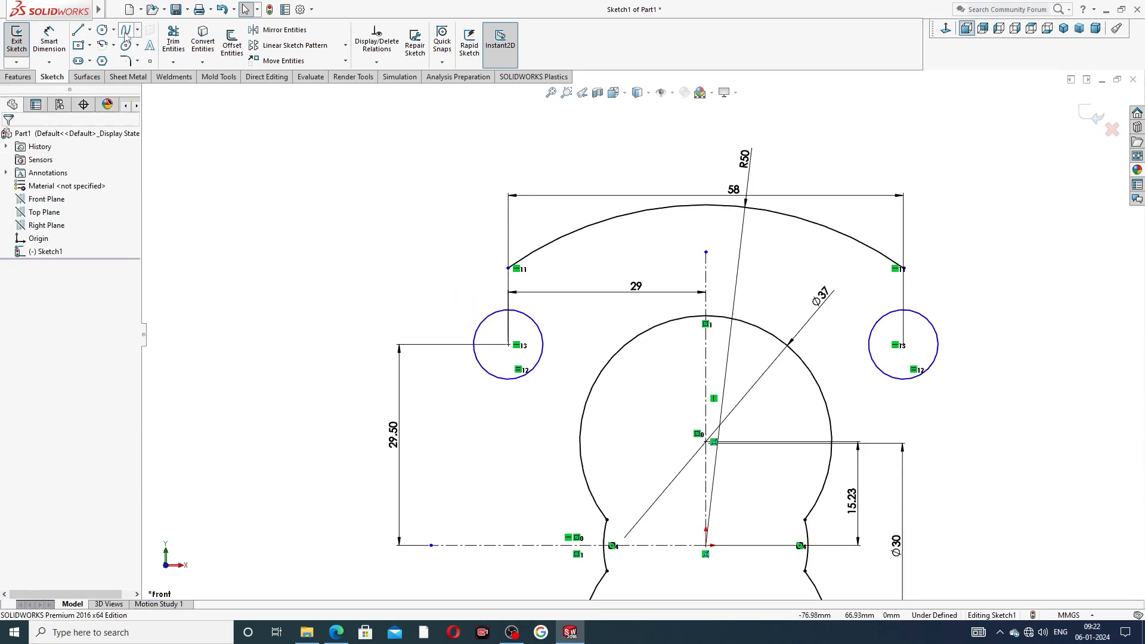
# - Dimension the left small circle's diameter as 10.20 mm and move the 29.50 mm dimension farther outward
pyautogui.click(49, 39)
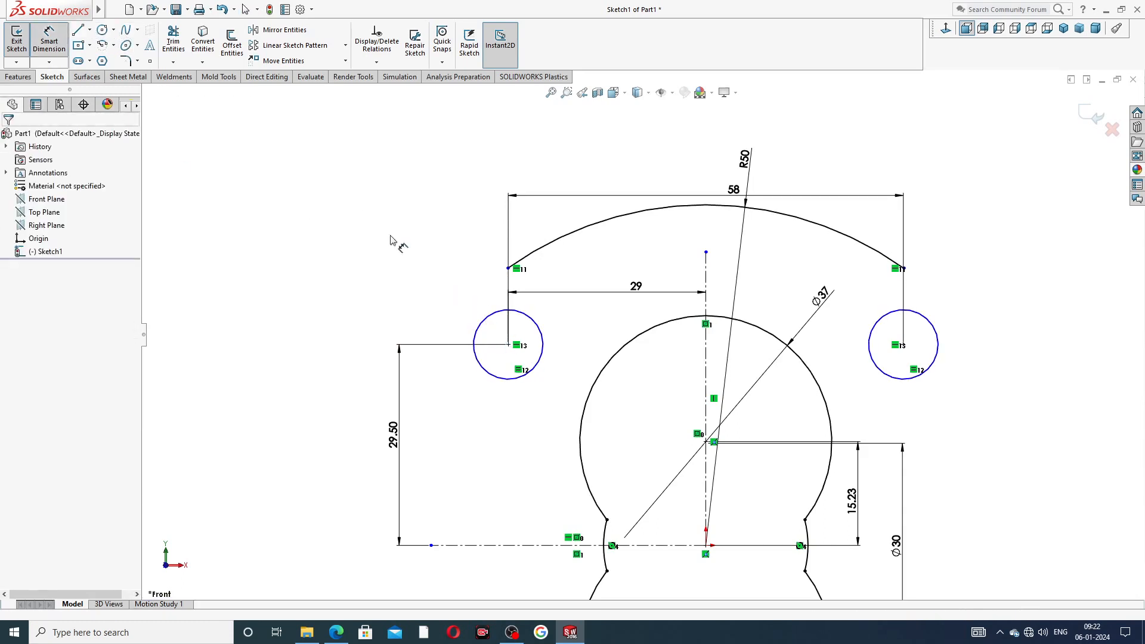
pyautogui.click(484, 327)
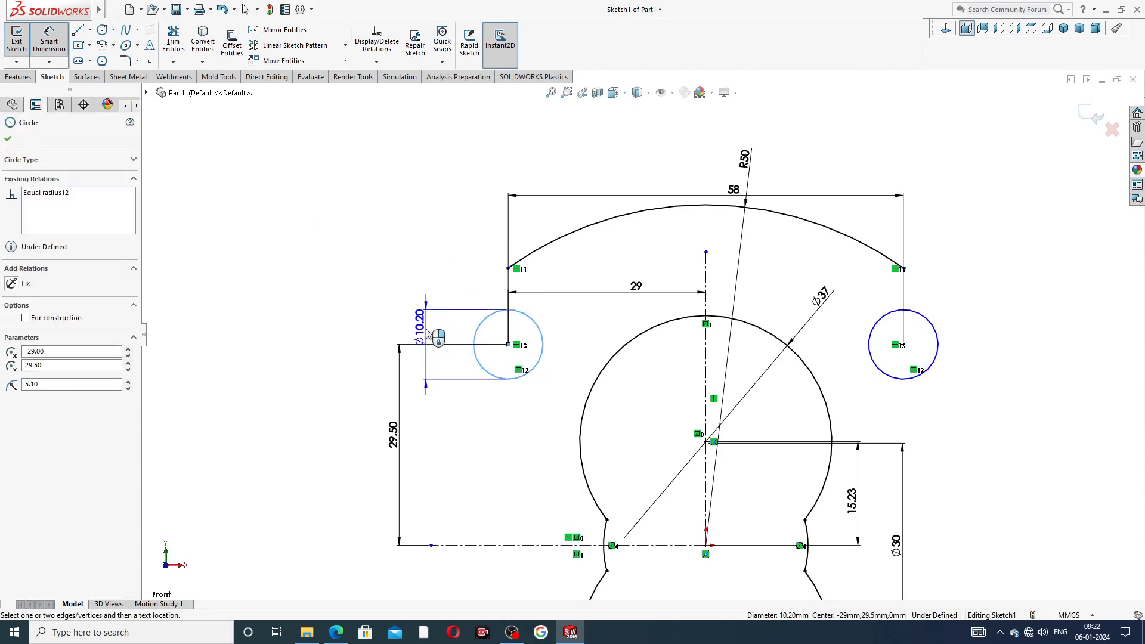
pyautogui.click(427, 331)
pyautogui.click(375, 326)
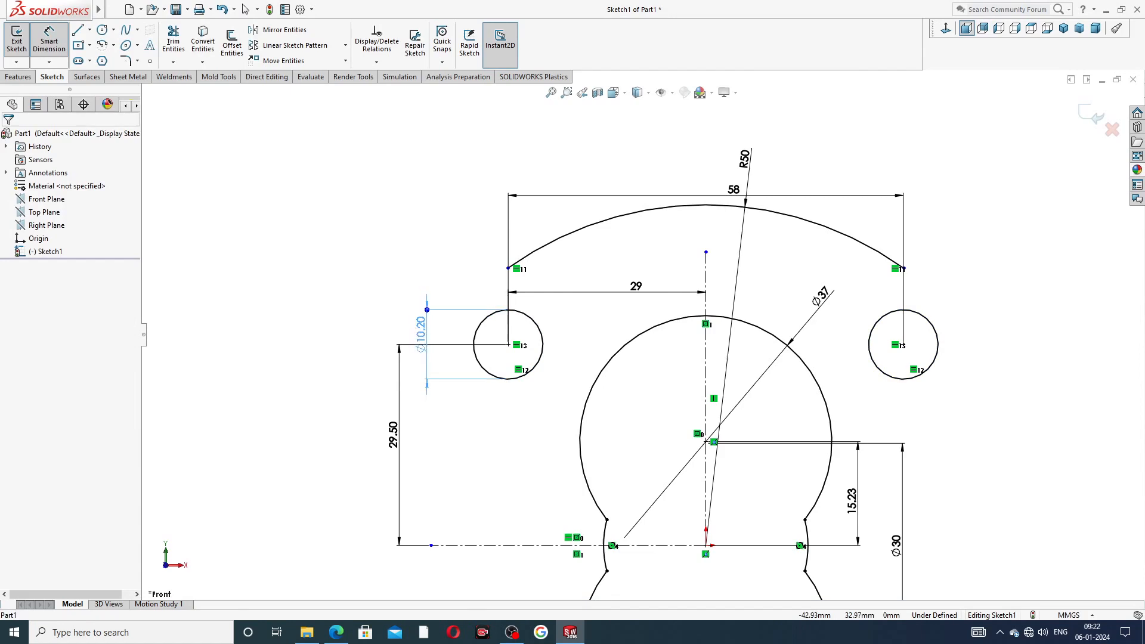
pyautogui.click(375, 431)
pyautogui.rightClick(297, 206)
pyautogui.click(335, 180)
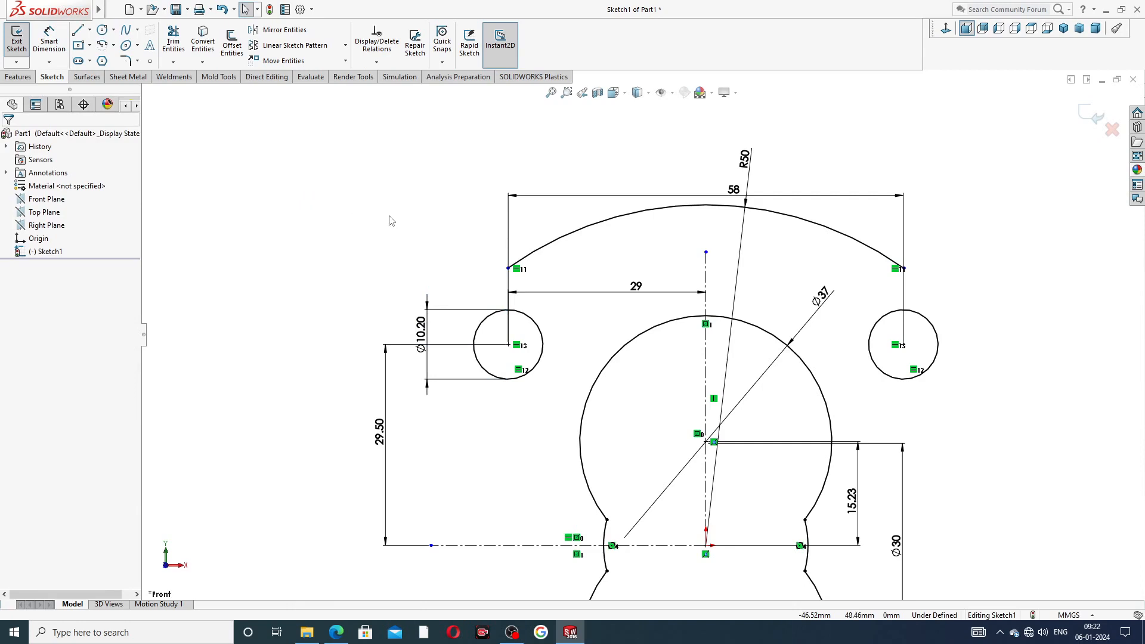
# - Reposition the R50 dimension and centre the 58 mm dimension's text above the outer arc
pyautogui.moveTo(755, 163)
pyautogui.mouseDown()
pyautogui.moveTo(803, 219)
pyautogui.moveTo(802, 133)
pyautogui.mouseUp()
pyautogui.moveTo(727, 170); pyautogui.dragTo(719, 171)
pyautogui.click(955, 201)
pyautogui.scroll(2, 960, 214)
pyautogui.scroll(1, 963, 218)
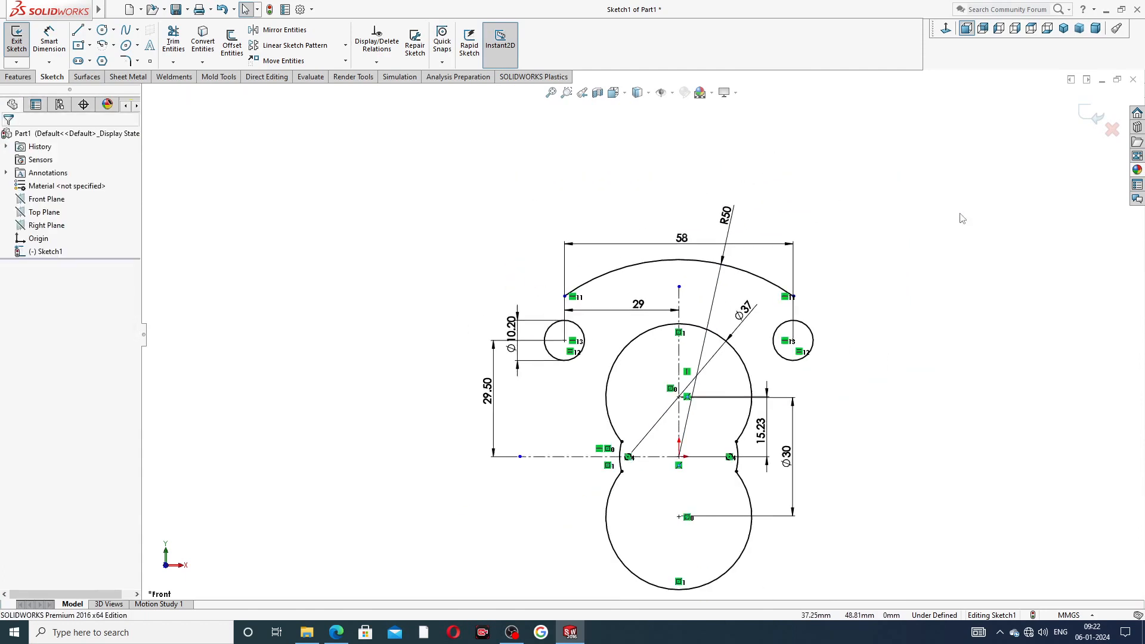
# - Sketch a three-point arc of about 15.6 mm radius from the R50 arc's left endpoint to outside the left small circle, level with its centre
pyautogui.click(113, 45)
pyautogui.click(131, 91)
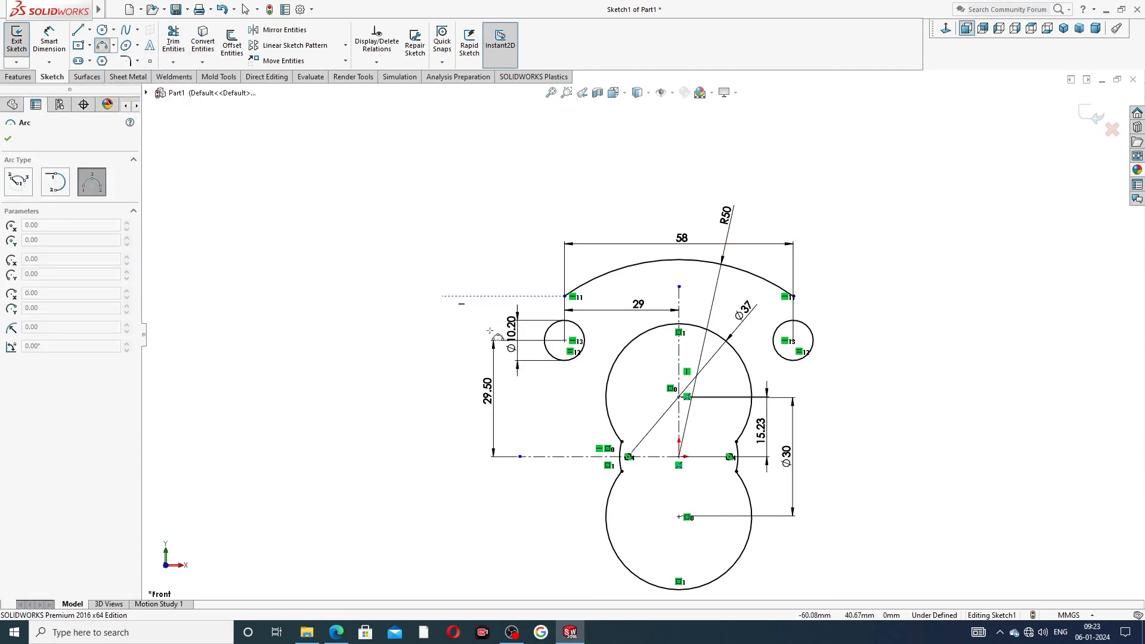
pyautogui.scroll(-3, 560, 304)
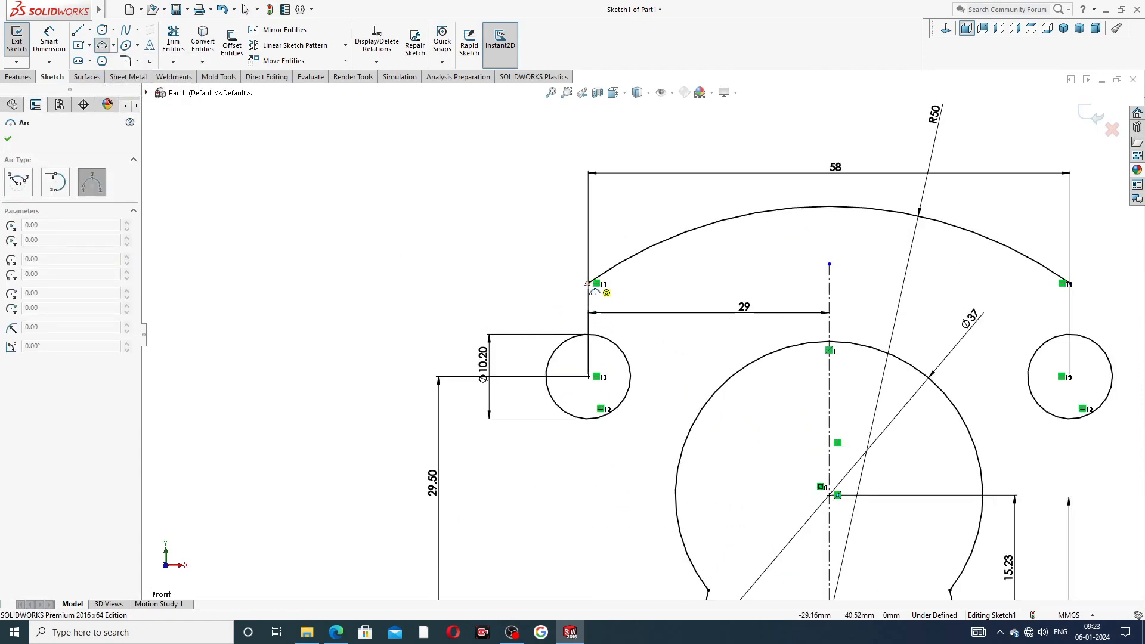
pyautogui.click(588, 285)
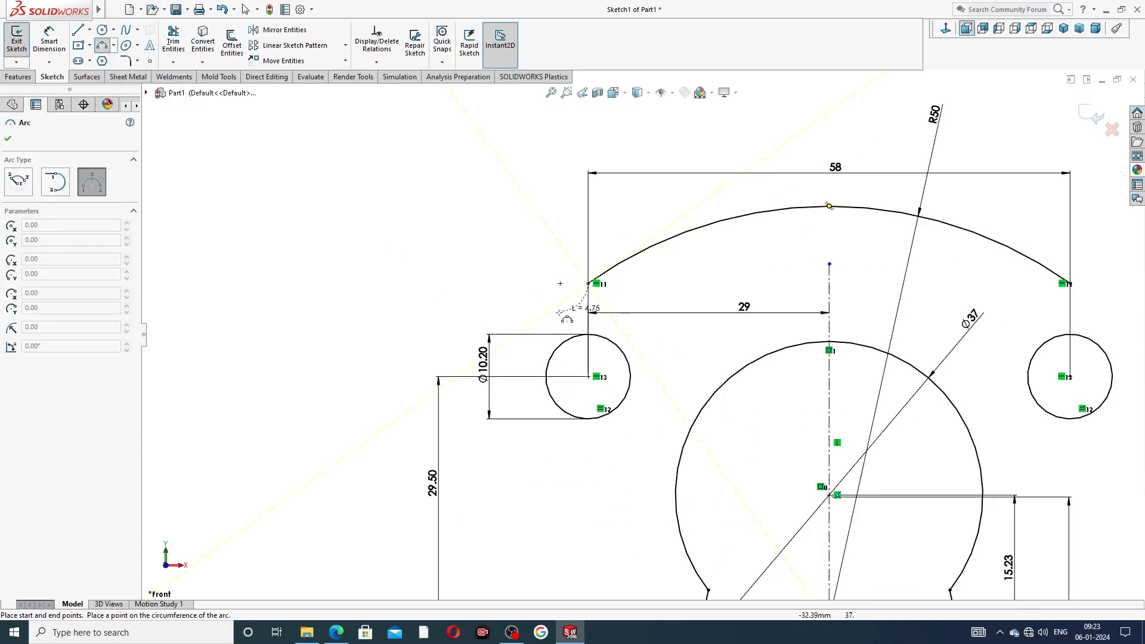
pyautogui.click(498, 376)
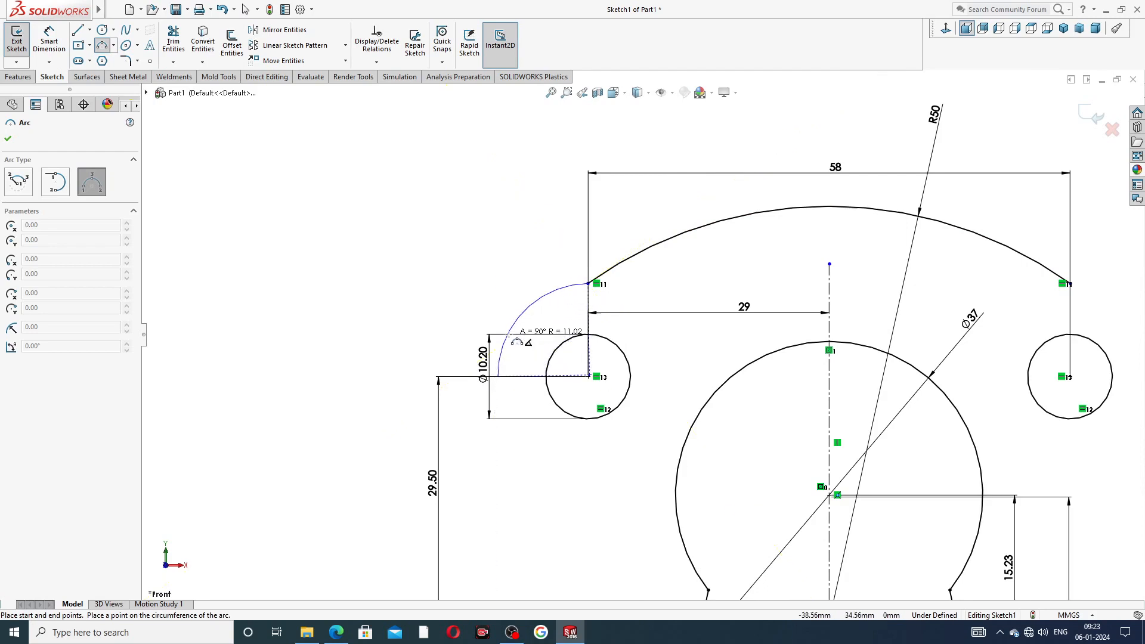
pyautogui.click(516, 337)
pyautogui.rightClick(525, 292)
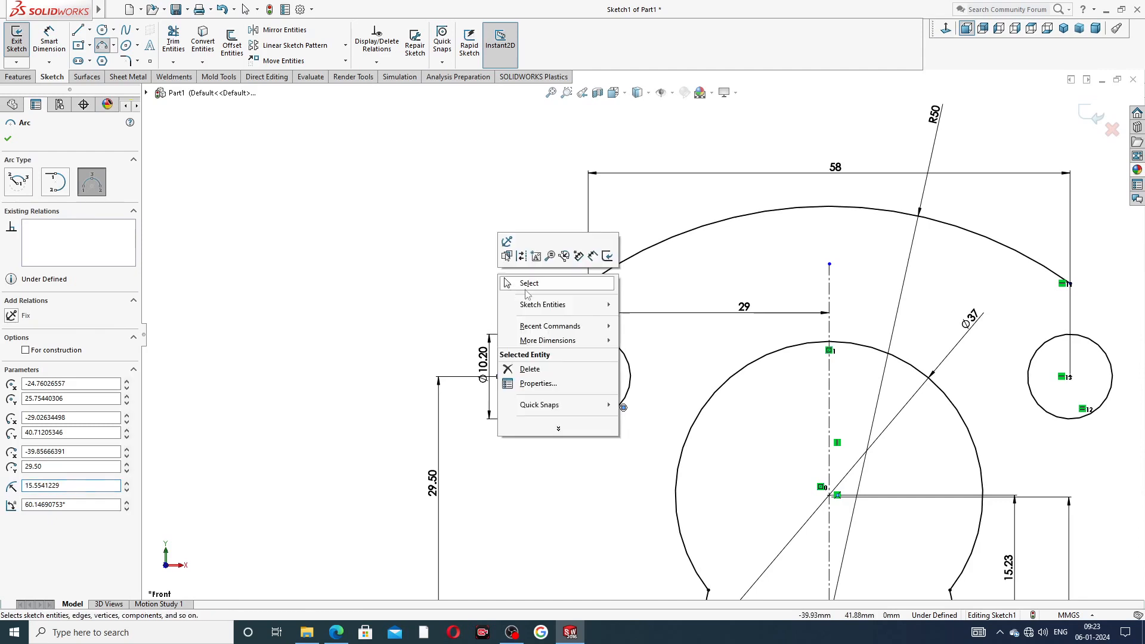
pyautogui.click(539, 288)
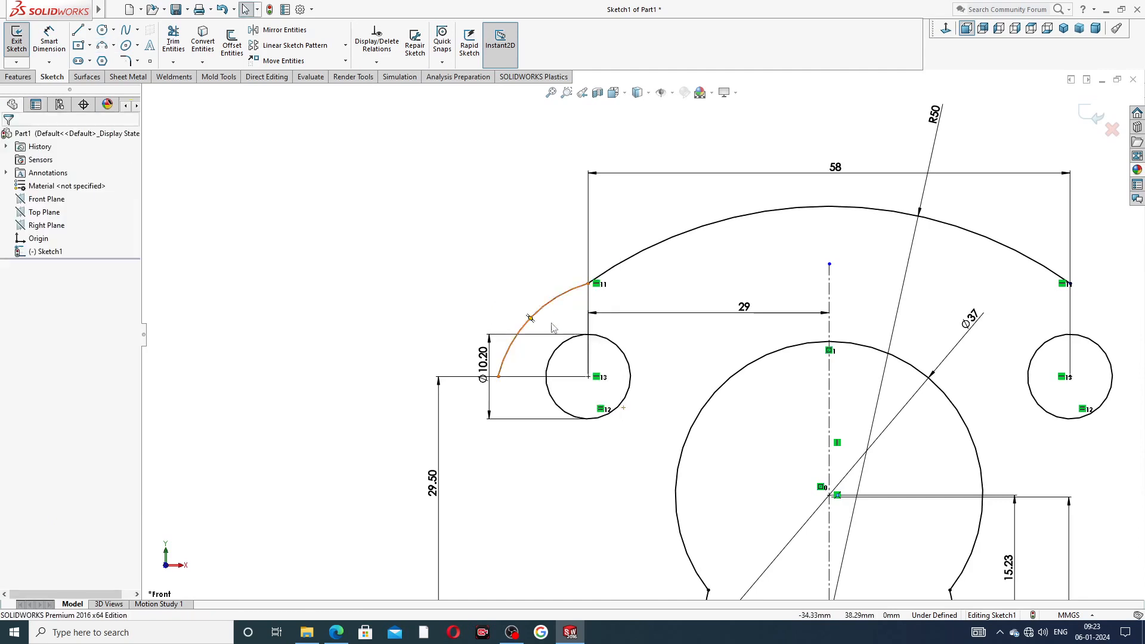
# - Merge the new arc's centre point with the left small circle's centre
pyautogui.click(624, 410)
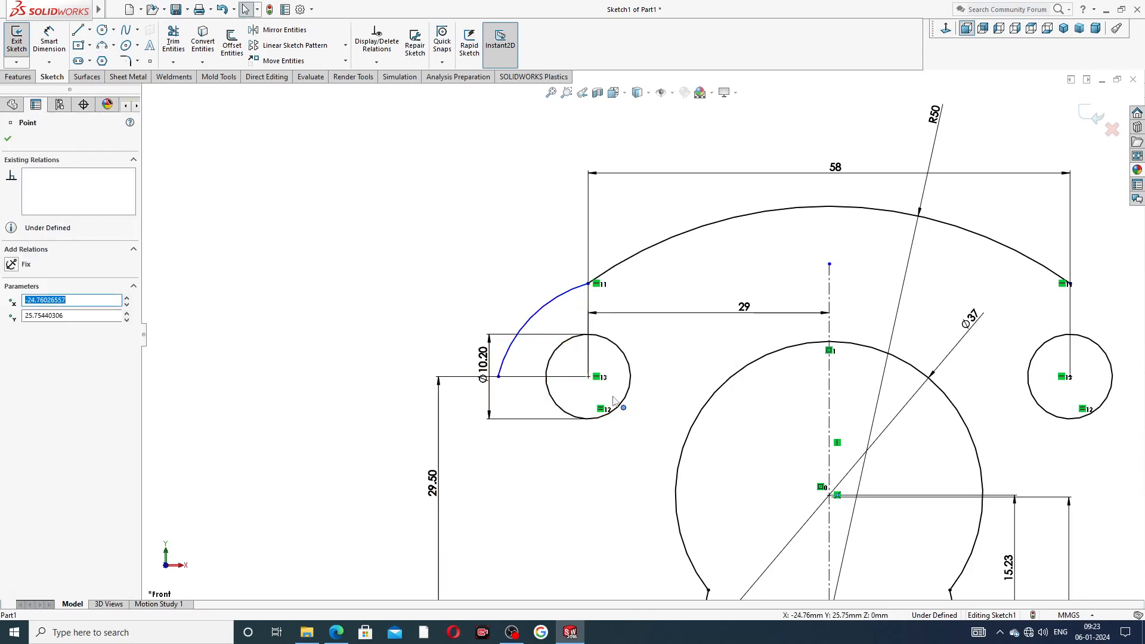
pyautogui.keyDown('ctrl'); pyautogui.click(589, 377); pyautogui.keyUp('ctrl')
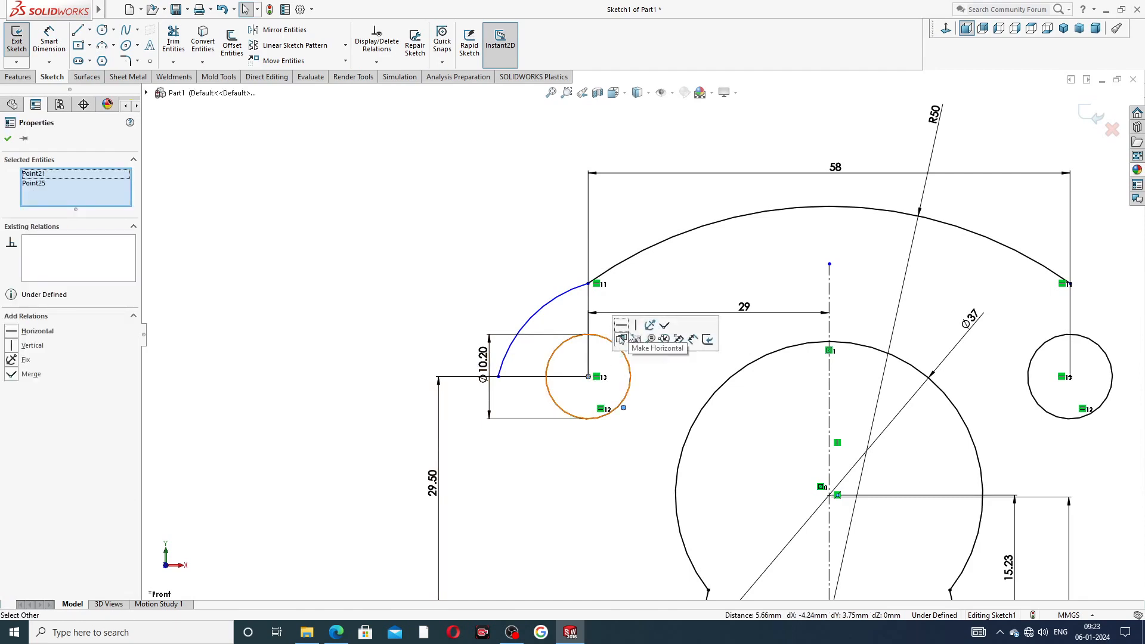
pyautogui.click(666, 326)
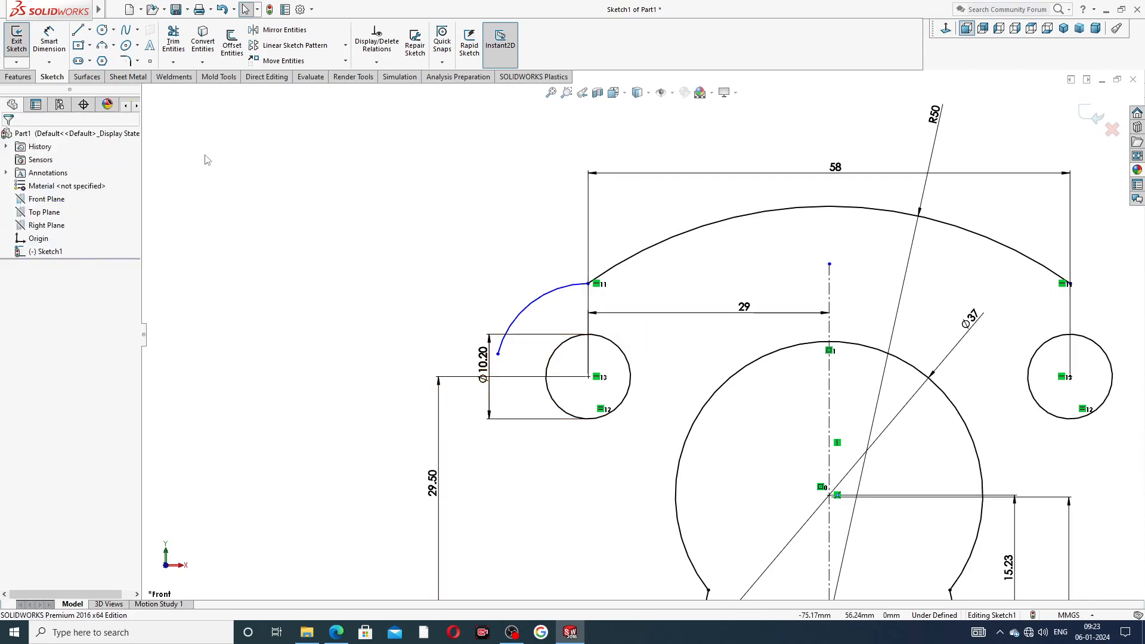
# - Dimension the new left arc's radius as 11 mm and shift the small circle's diameter dimension outward
pyautogui.click(49, 39)
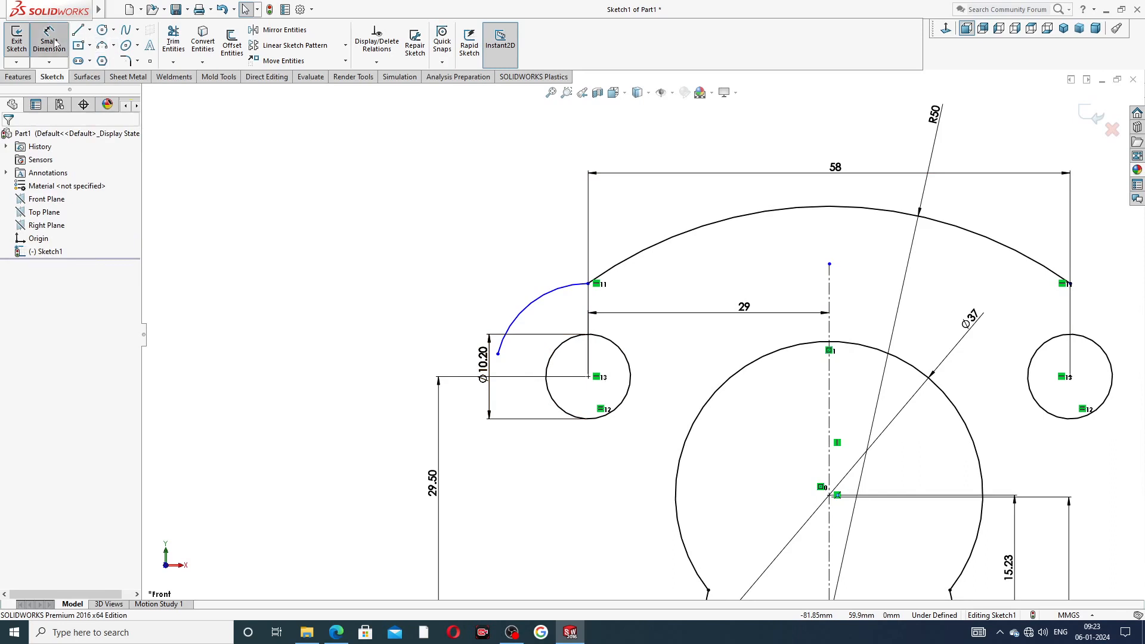
pyautogui.click(518, 312)
pyautogui.click(495, 278)
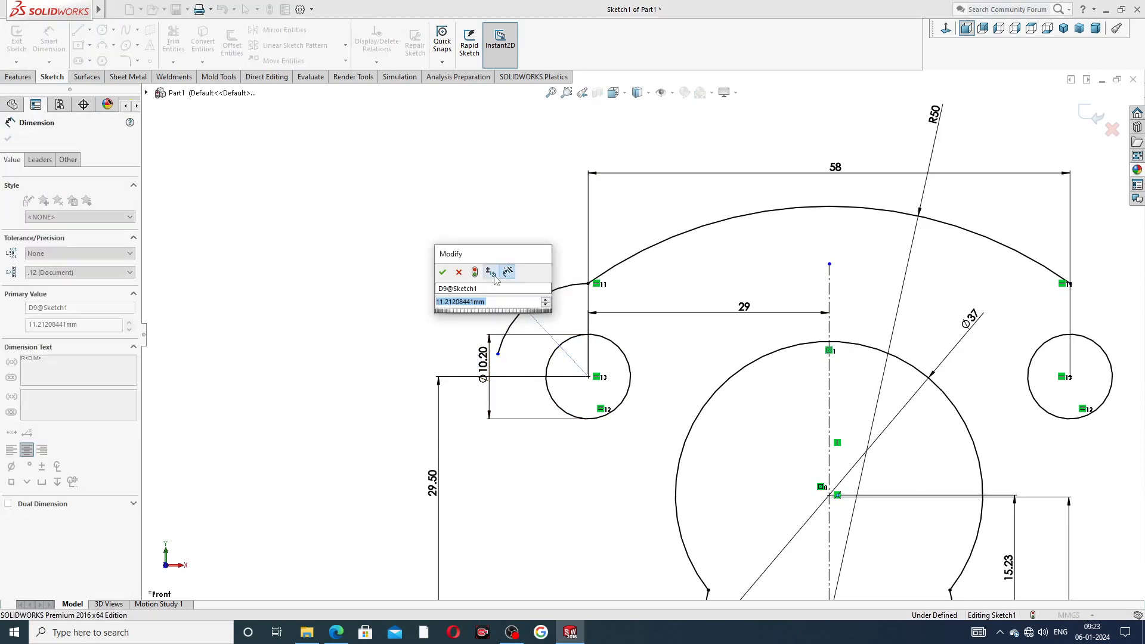
pyautogui.write('11')
pyautogui.press('Return')
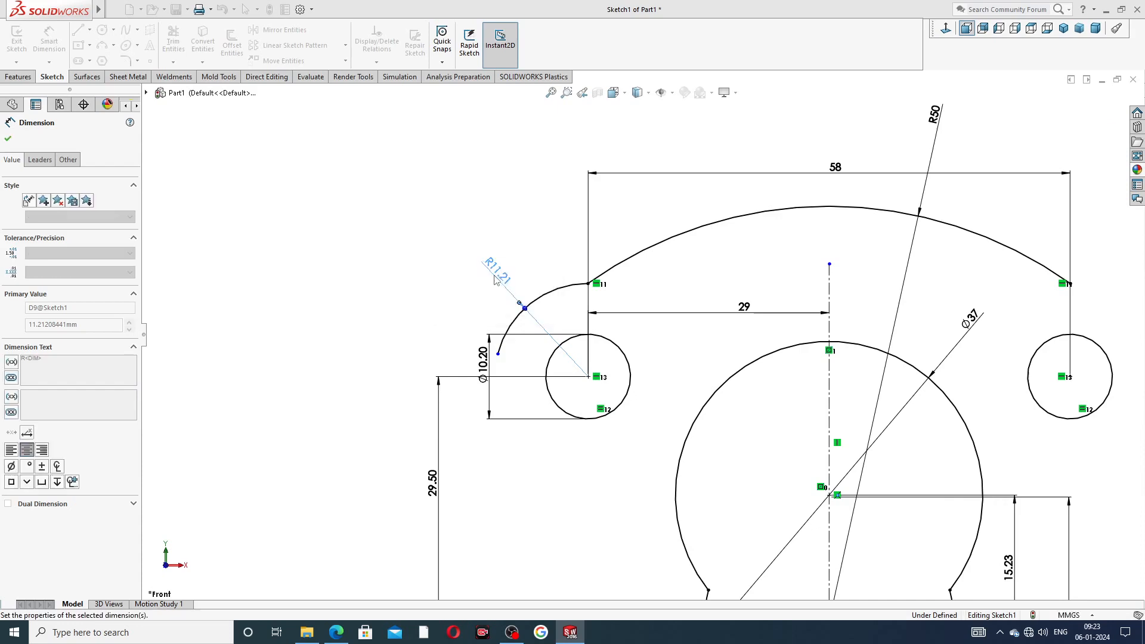
pyautogui.rightClick(399, 258)
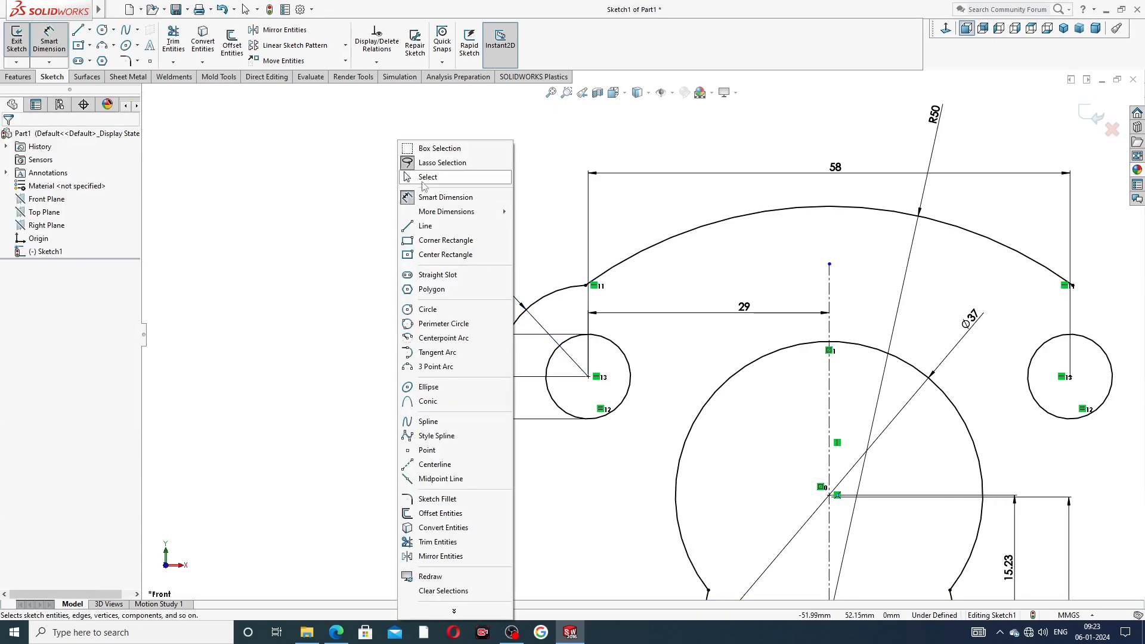
pyautogui.click(430, 177)
pyautogui.moveTo(500, 362); pyautogui.dragTo(482, 363)
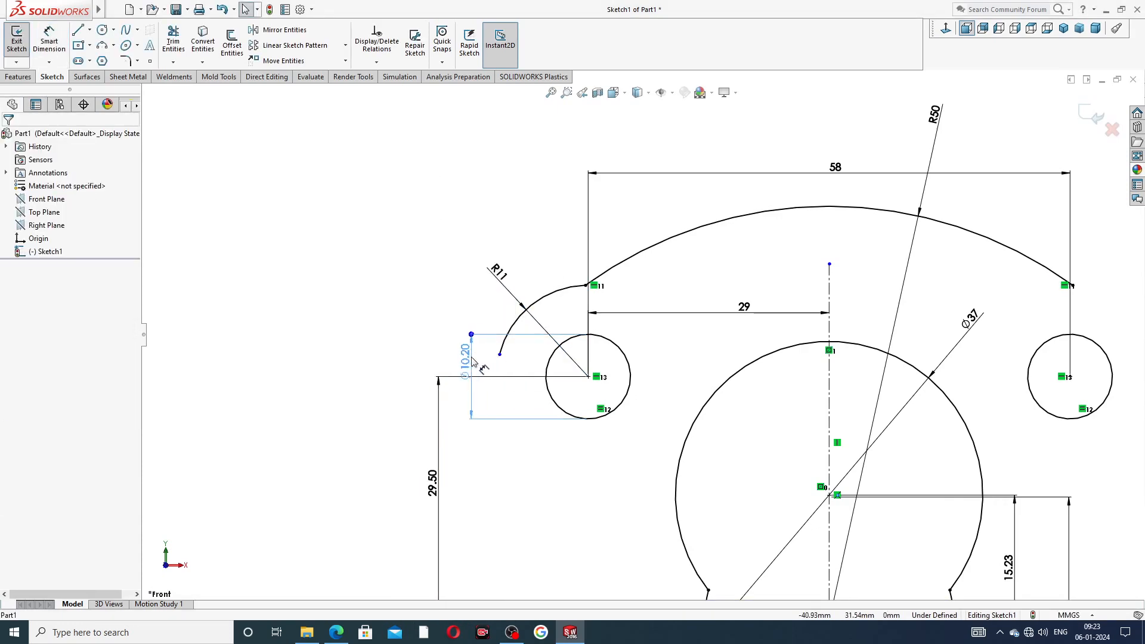
# - Lower the R11 arc's free endpoint to the level of the small circle's centre and add a Horizontal relation between both points
pyautogui.click(505, 365)
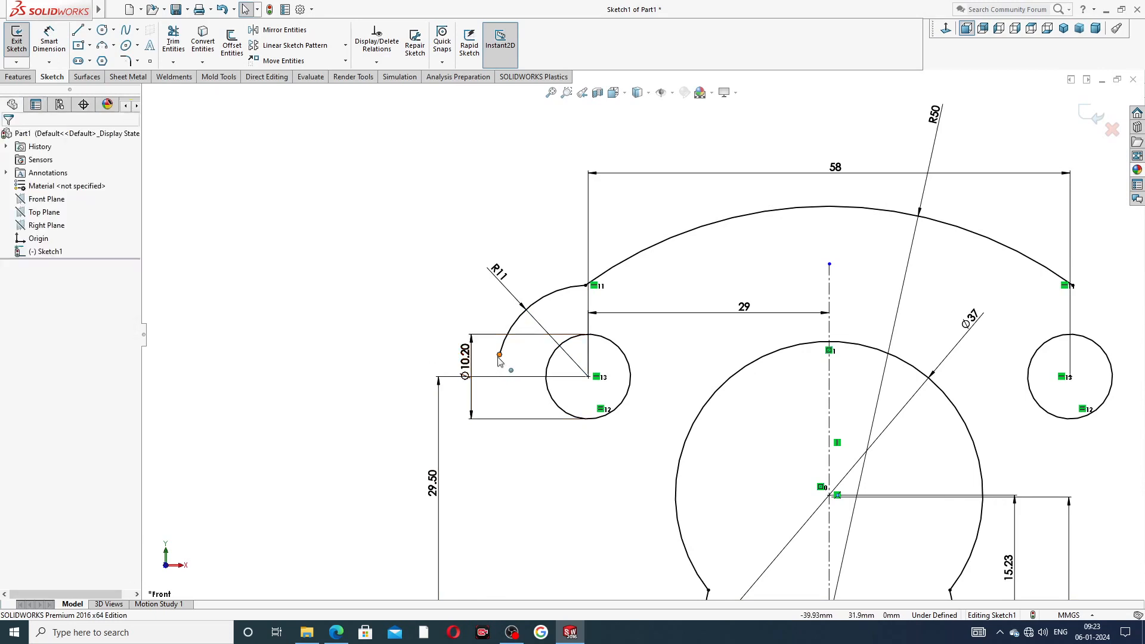
pyautogui.click(500, 355)
pyautogui.moveTo(500, 373); pyautogui.dragTo(499, 377)
pyautogui.click(408, 332)
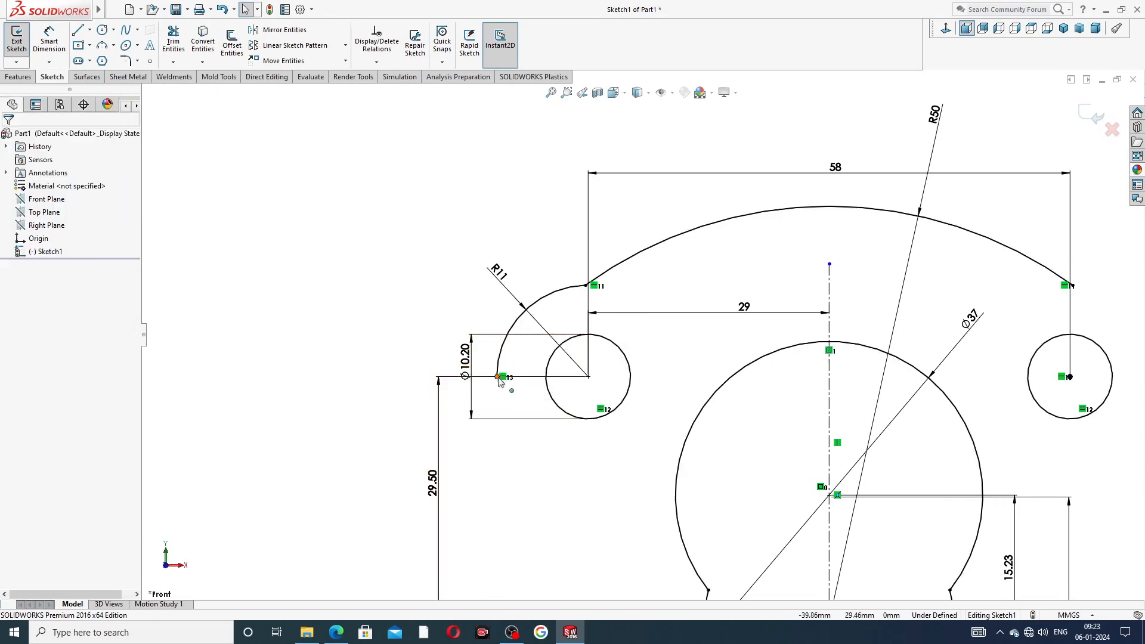
pyautogui.click(499, 378)
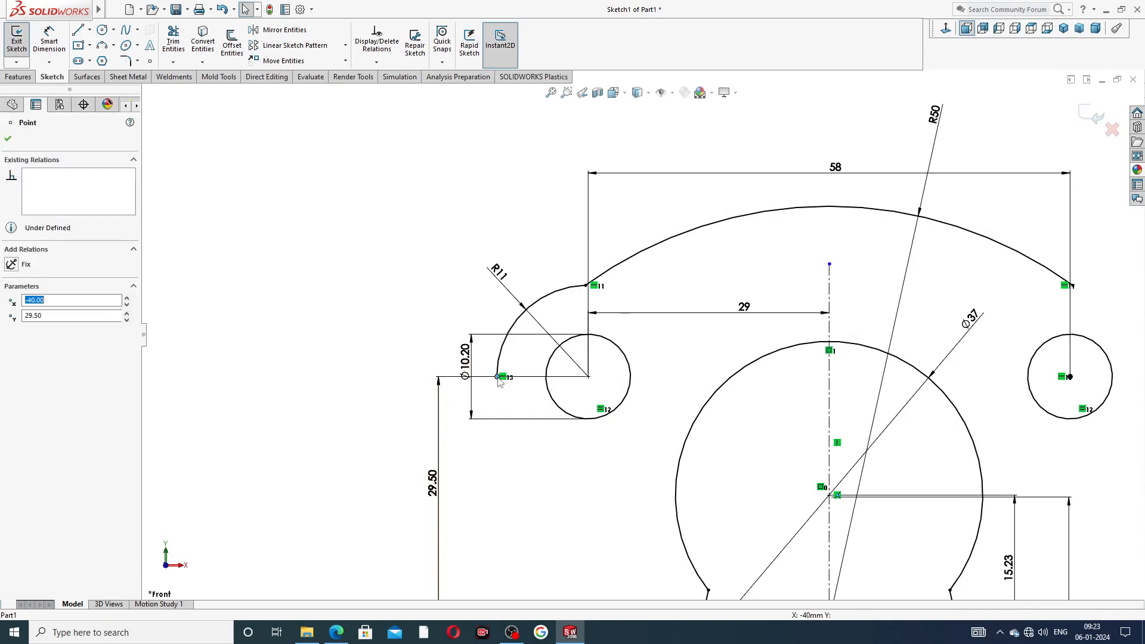
pyautogui.keyDown('ctrl'); pyautogui.click(590, 377); pyautogui.keyUp('ctrl')
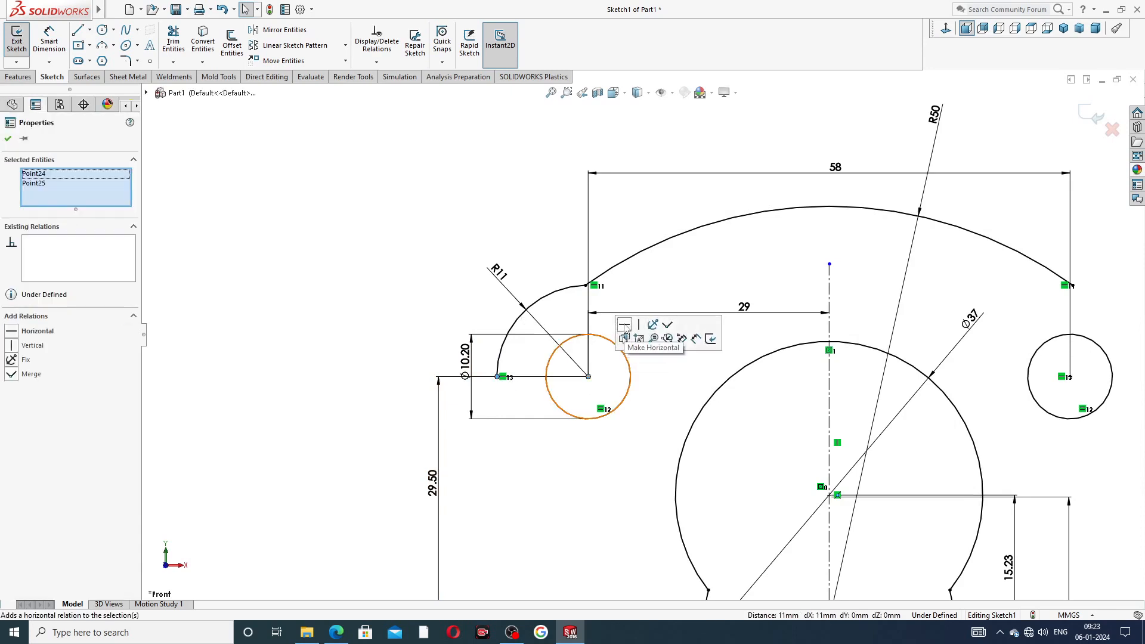
pyautogui.click(460, 294)
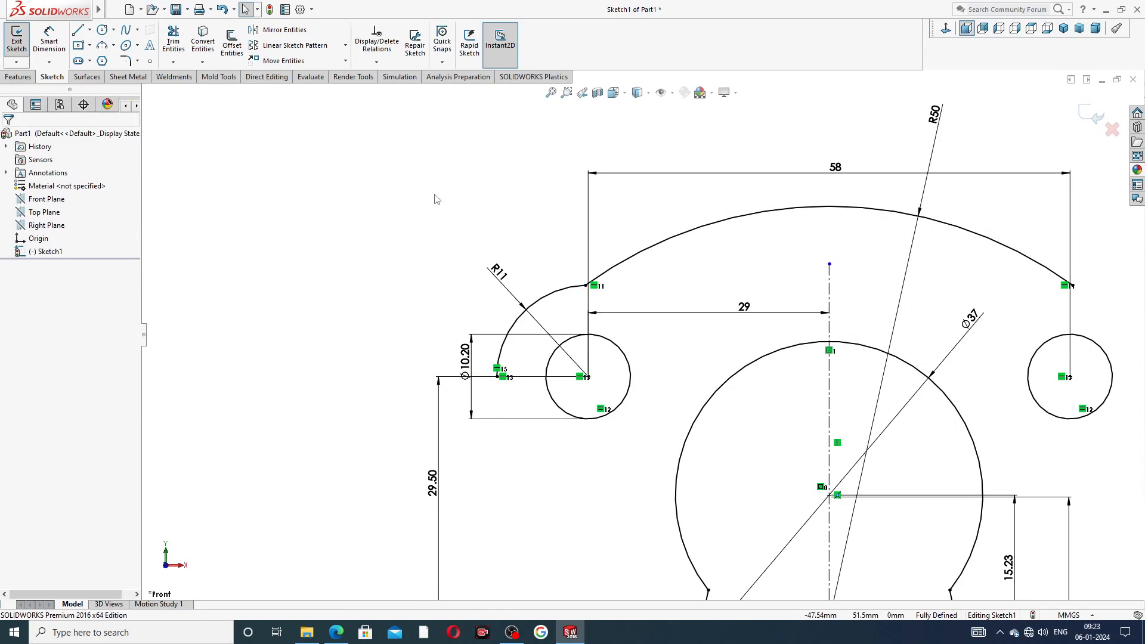
# - Sketch a vertical line about 2.3 mm long downward from the R11 arc's lower endpoint, tangent to the arc
pyautogui.click(78, 30)
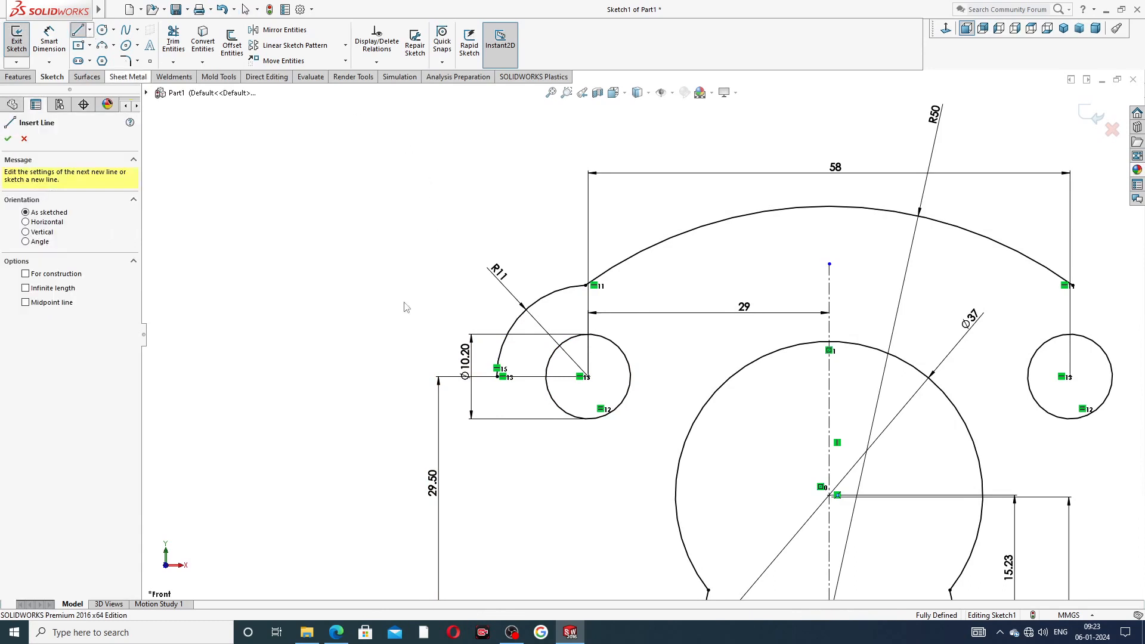
pyautogui.click(497, 377)
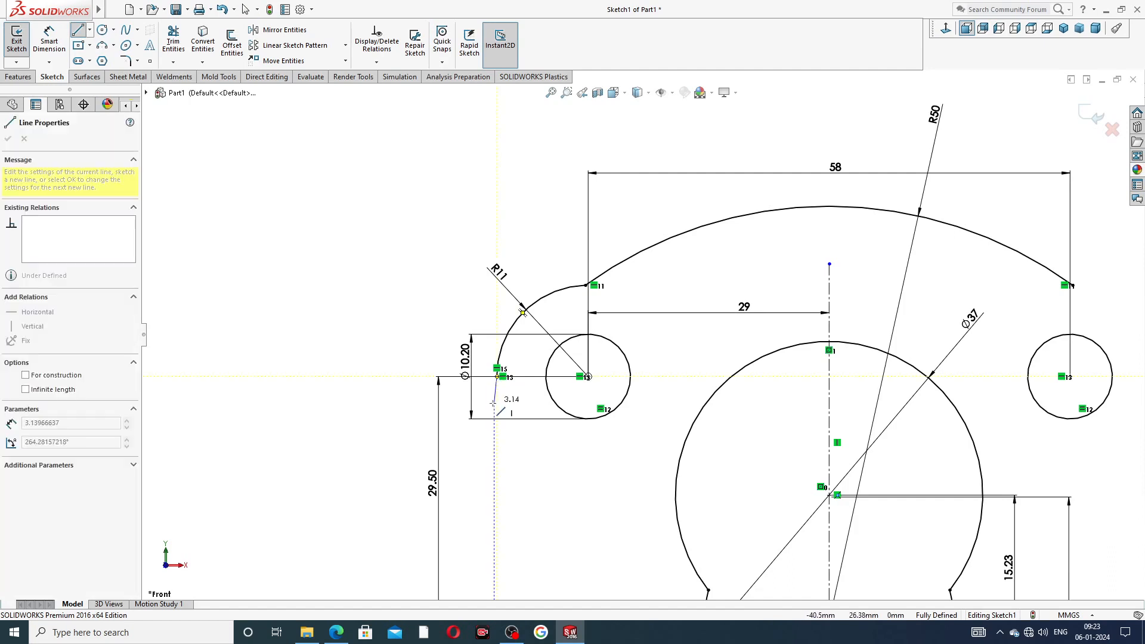
pyautogui.click(498, 396)
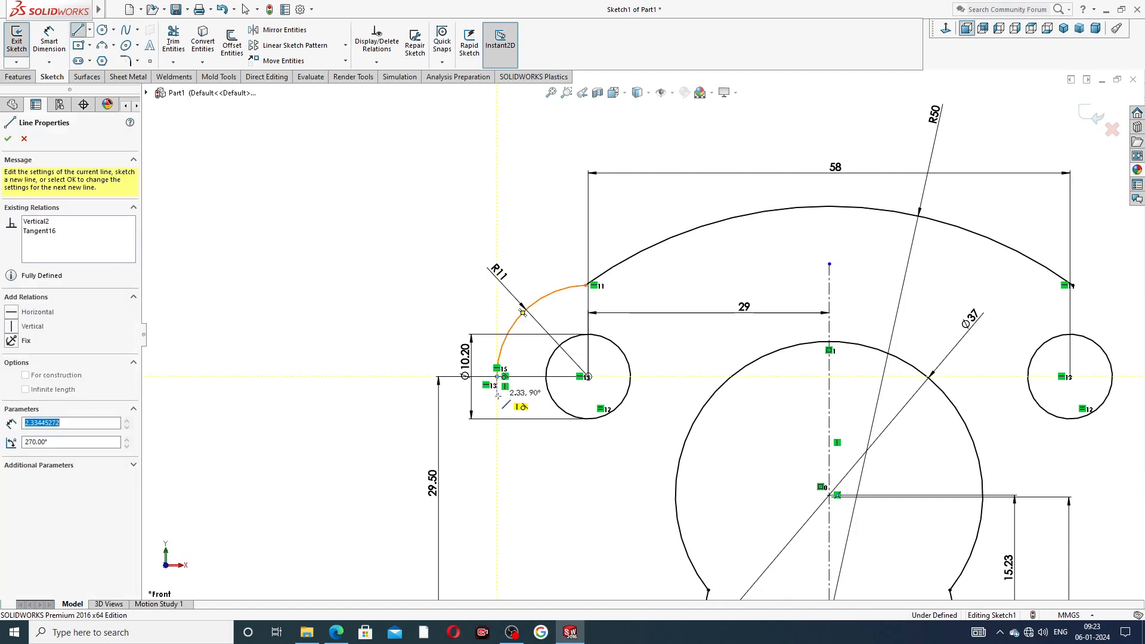
# - Try continuing the short vertical line with a second segment about 3.5 mm long, and delete that segment
pyautogui.click(497, 425)
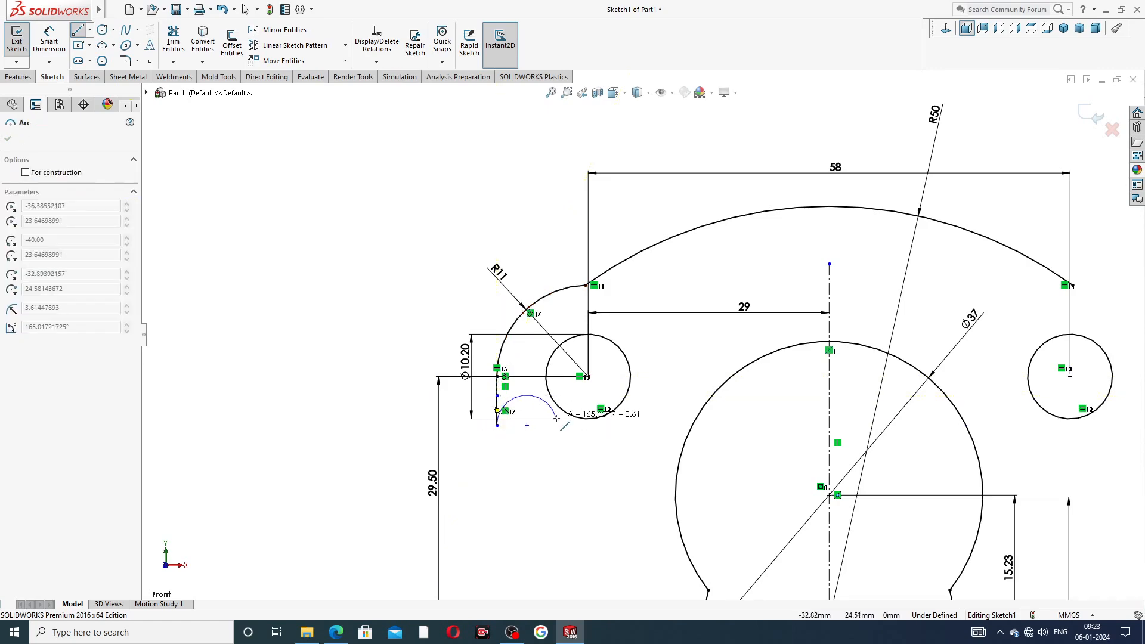
pyautogui.scroll(3, 557, 418)
pyautogui.scroll(-3, 549, 424)
pyautogui.rightClick(518, 252)
pyautogui.click(539, 260)
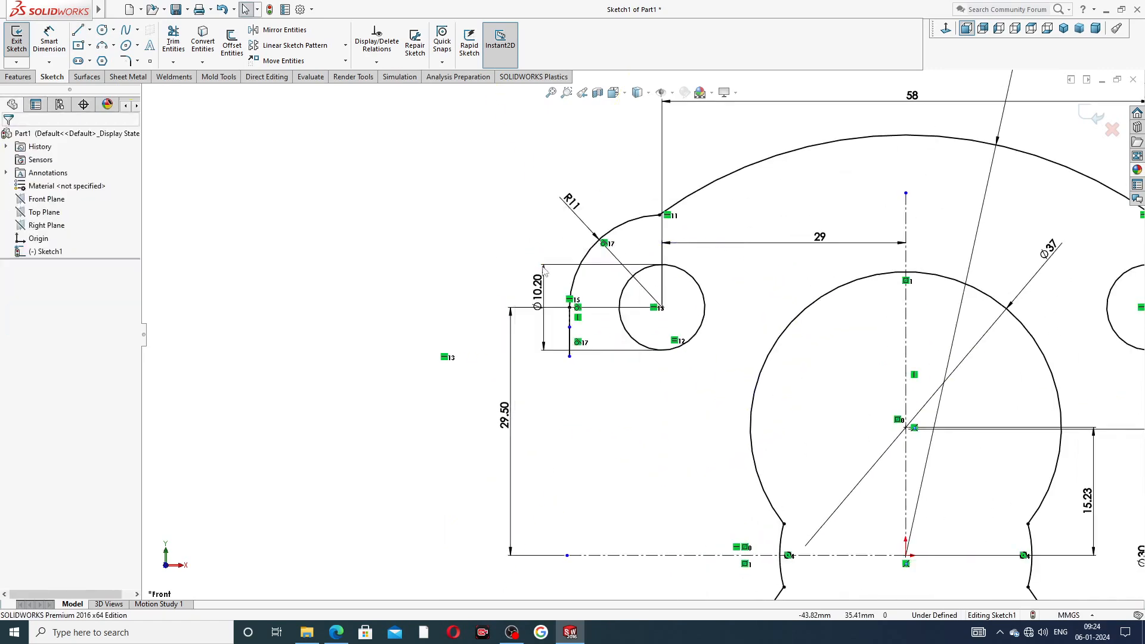
pyautogui.click(570, 341)
pyautogui.press('Escape')
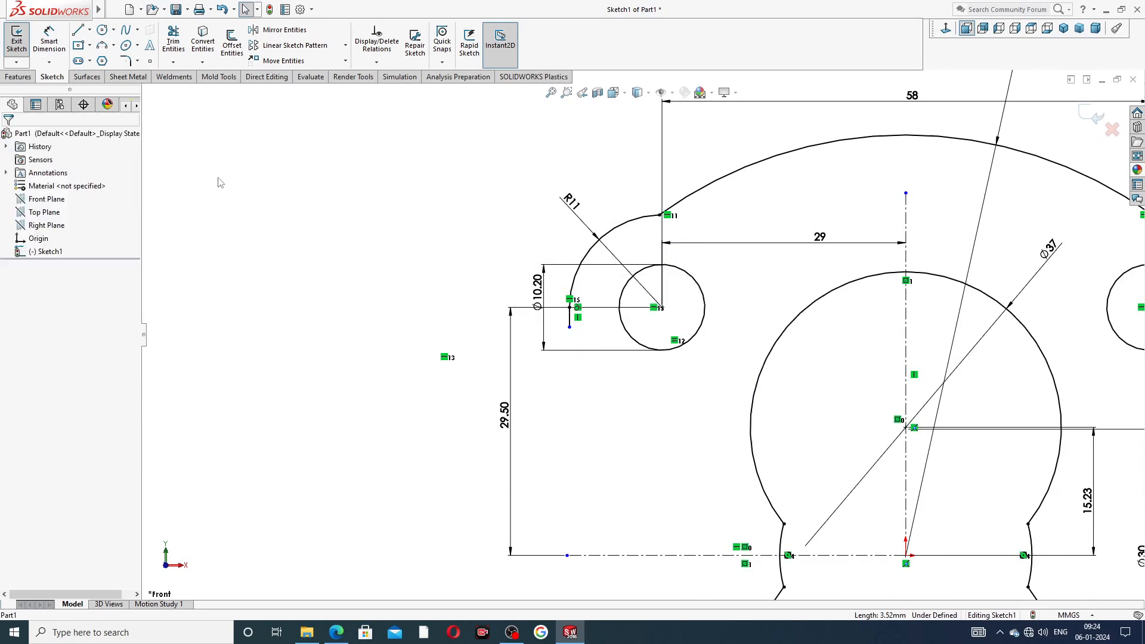
# - From the short line's lower end, sketch an outward-slanting line about 2.3 mm long at 240°, followed by a vertical line down to the horizontal centerline
pyautogui.click(78, 30)
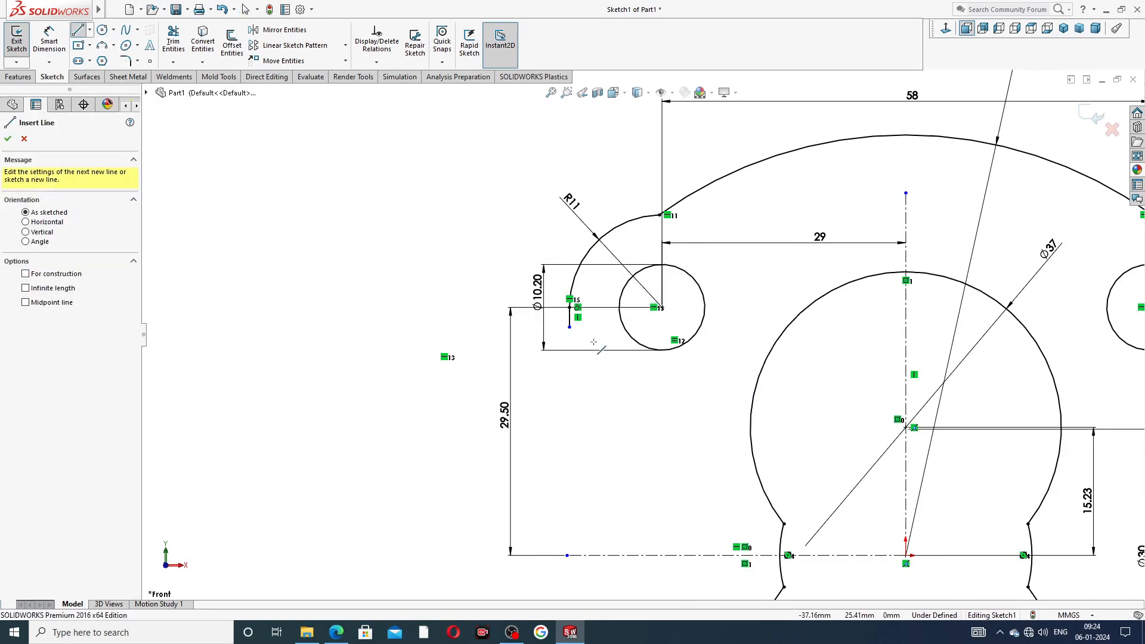
pyautogui.scroll(-2, 589, 332)
pyautogui.click(564, 319)
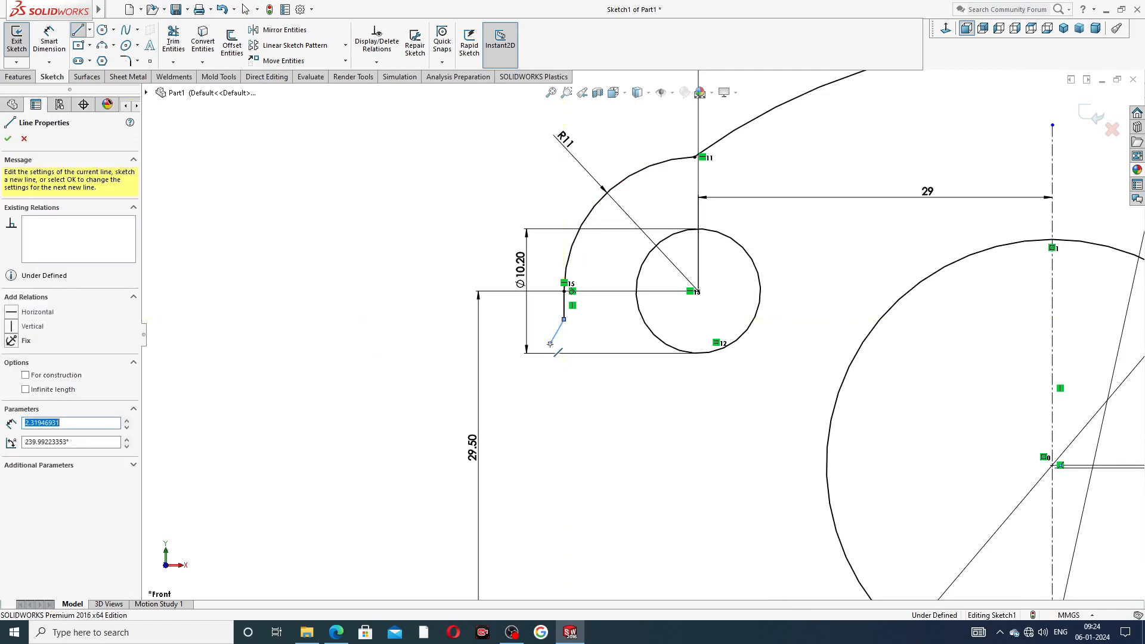
pyautogui.scroll(2, 591, 394)
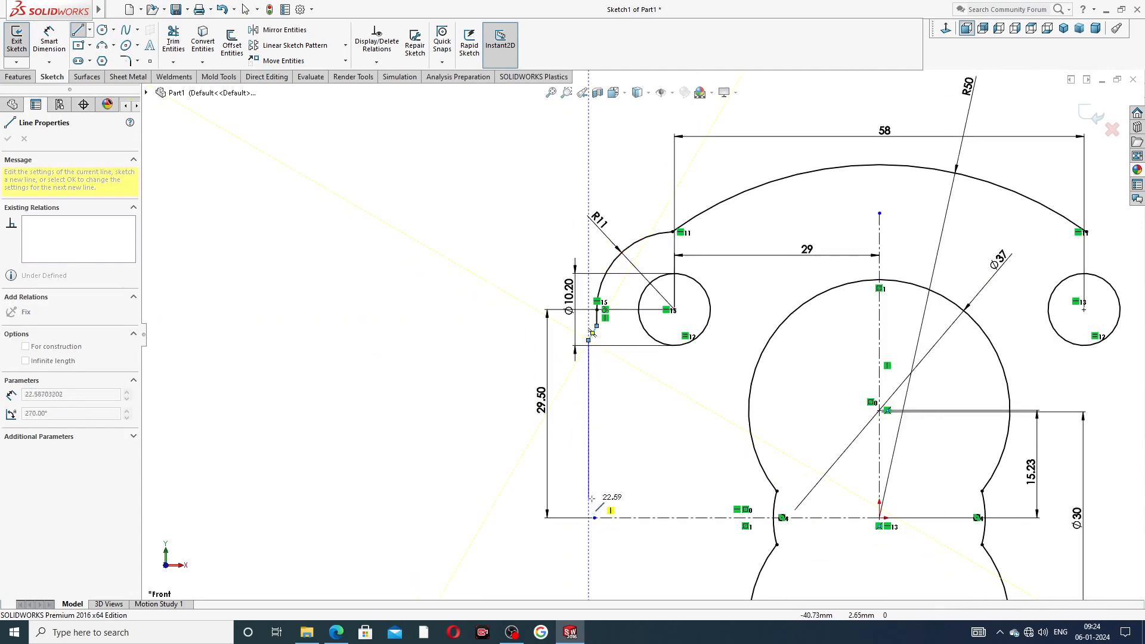
pyautogui.click(590, 517)
pyautogui.rightClick(622, 471)
pyautogui.click(660, 476)
pyautogui.scroll(-2, 667, 413)
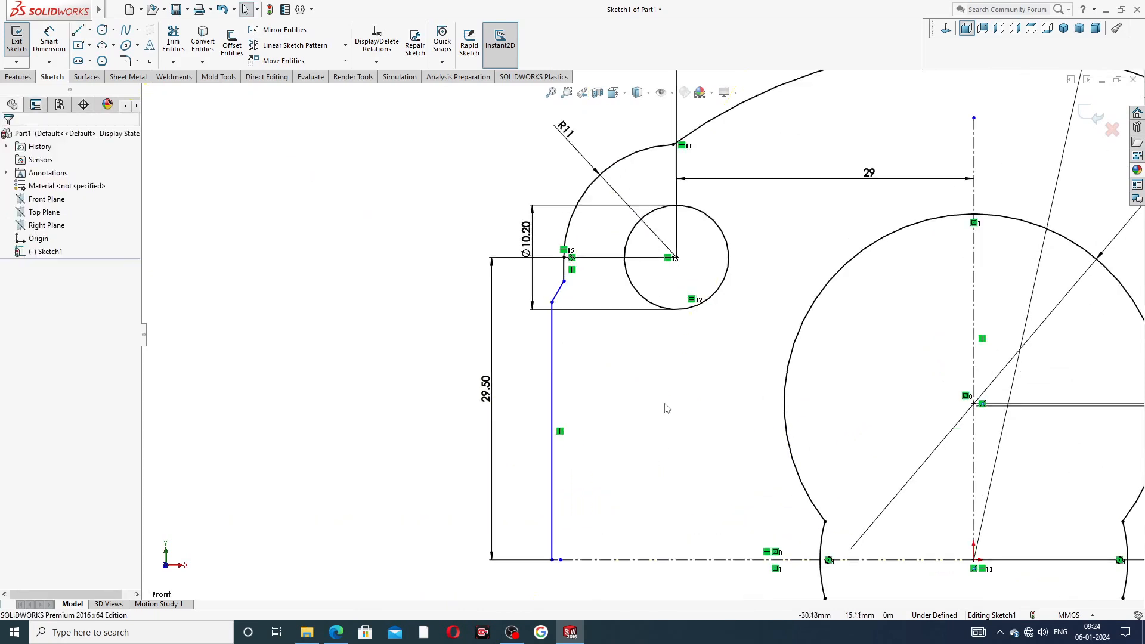
pyautogui.scroll(1, 687, 364)
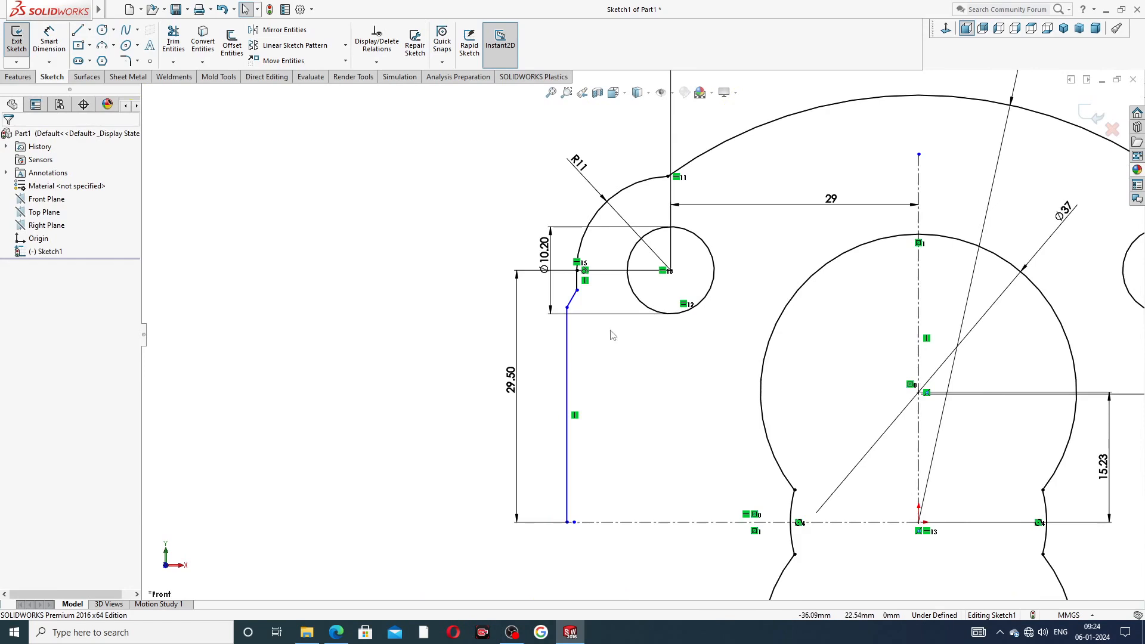
# - Shorten the short vertical line under the R11 arc by raising its lower endpoint, and adjust the slanted line's lower endpoint slightly
pyautogui.scroll(-6, 610, 336)
pyautogui.scroll(1, 515, 226)
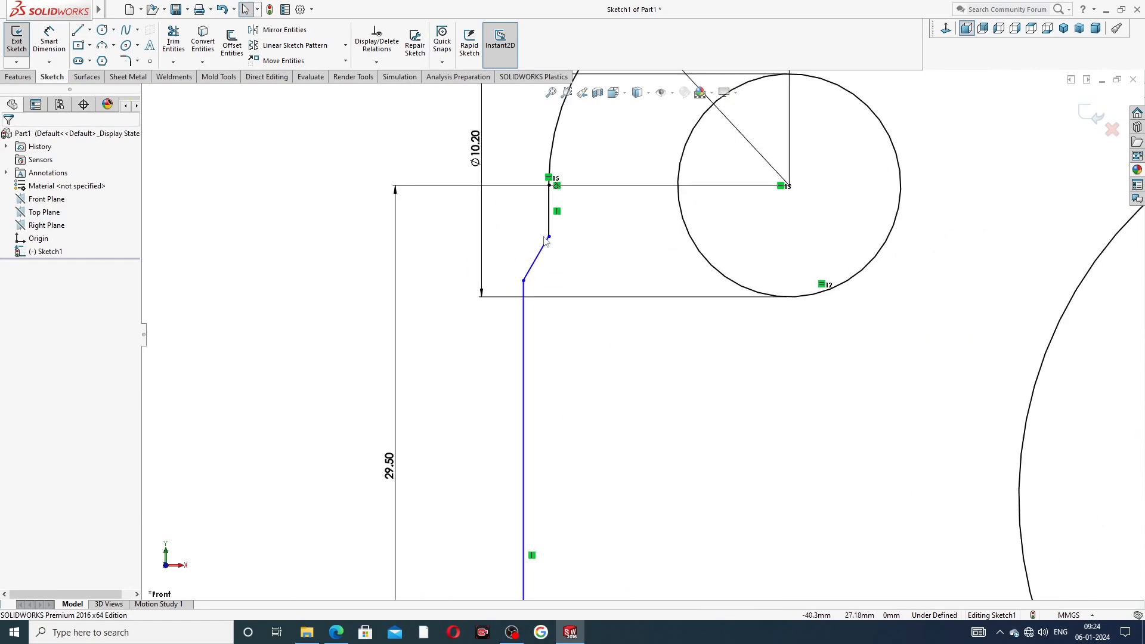
pyautogui.moveTo(550, 238); pyautogui.dragTo(549, 222)
pyautogui.click(583, 328)
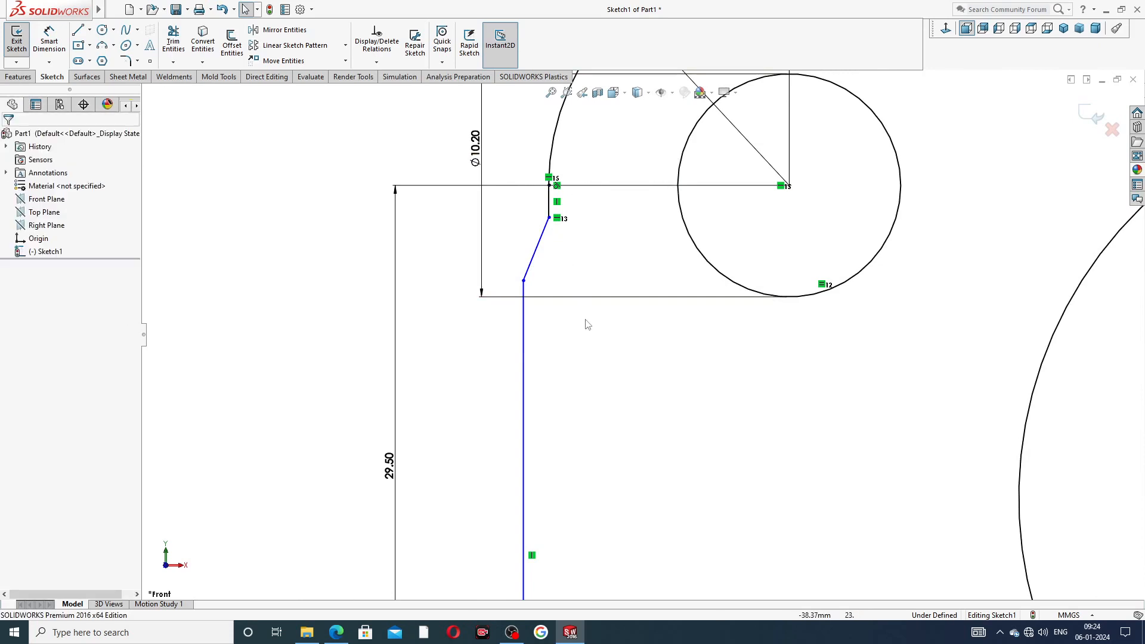
pyautogui.scroll(1, 588, 324)
pyautogui.scroll(-2, 565, 305)
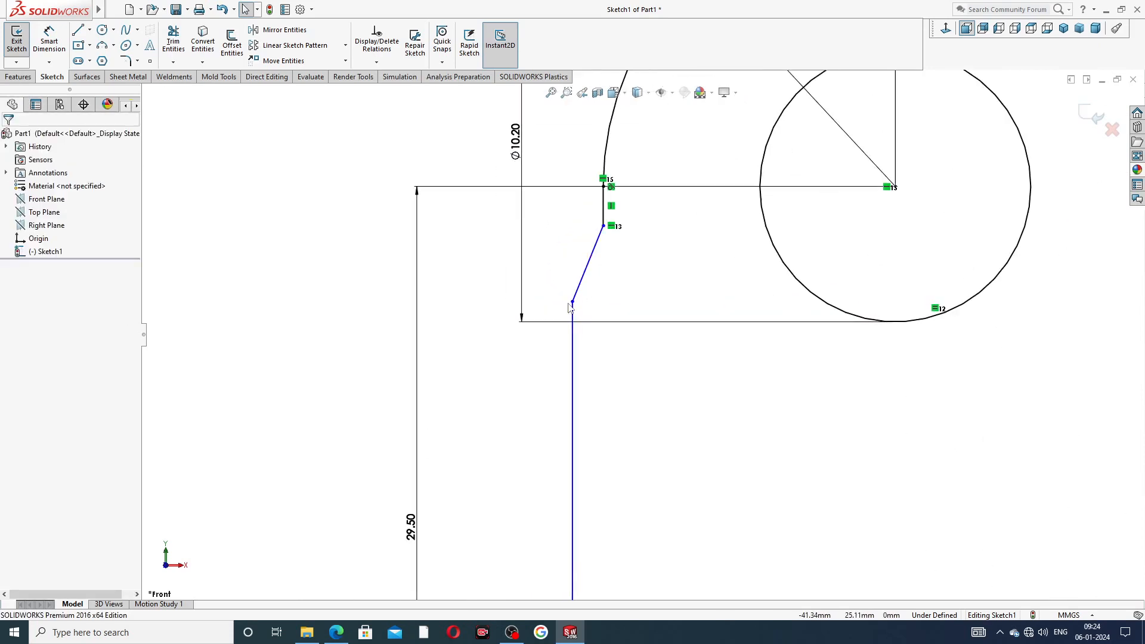
pyautogui.click(573, 303)
pyautogui.moveTo(573, 317); pyautogui.dragTo(573, 310)
pyautogui.click(636, 352)
pyautogui.scroll(2, 685, 278)
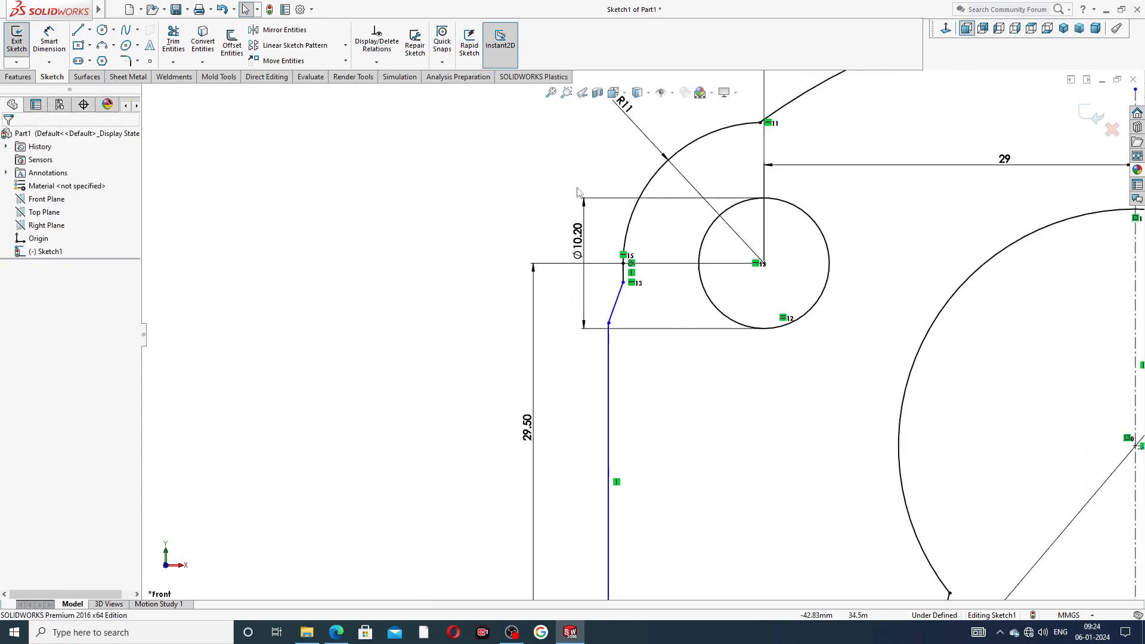
# - Apply a 5 mm sketch fillet at the corner between the R50 arc and the R11 arc
pyautogui.scroll(2, 701, 255)
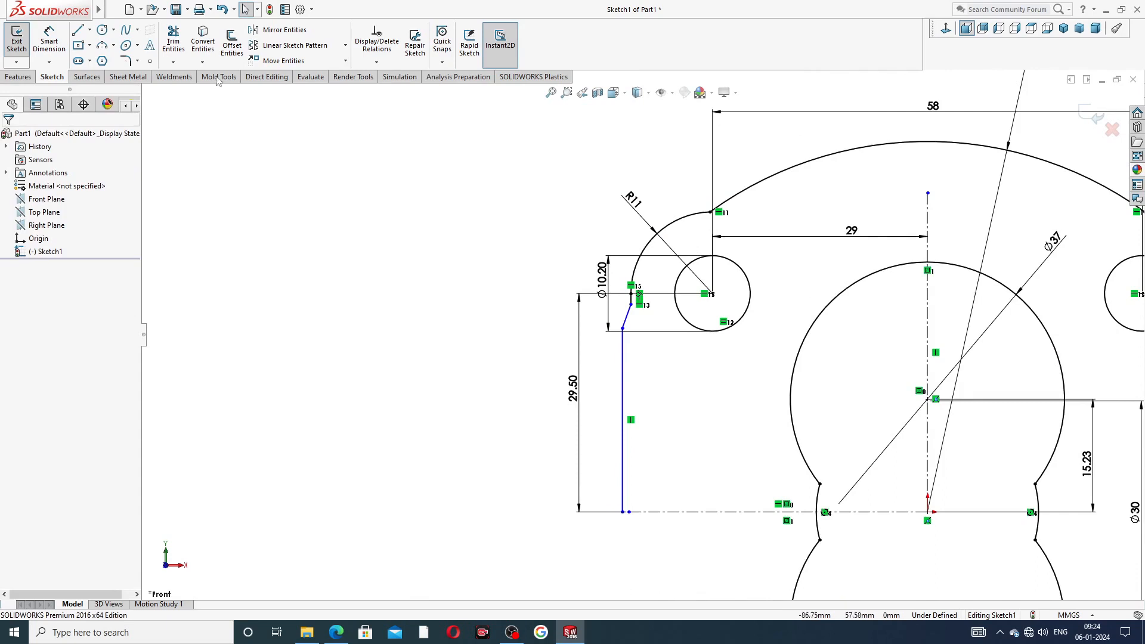
pyautogui.click(138, 61)
pyautogui.click(161, 76)
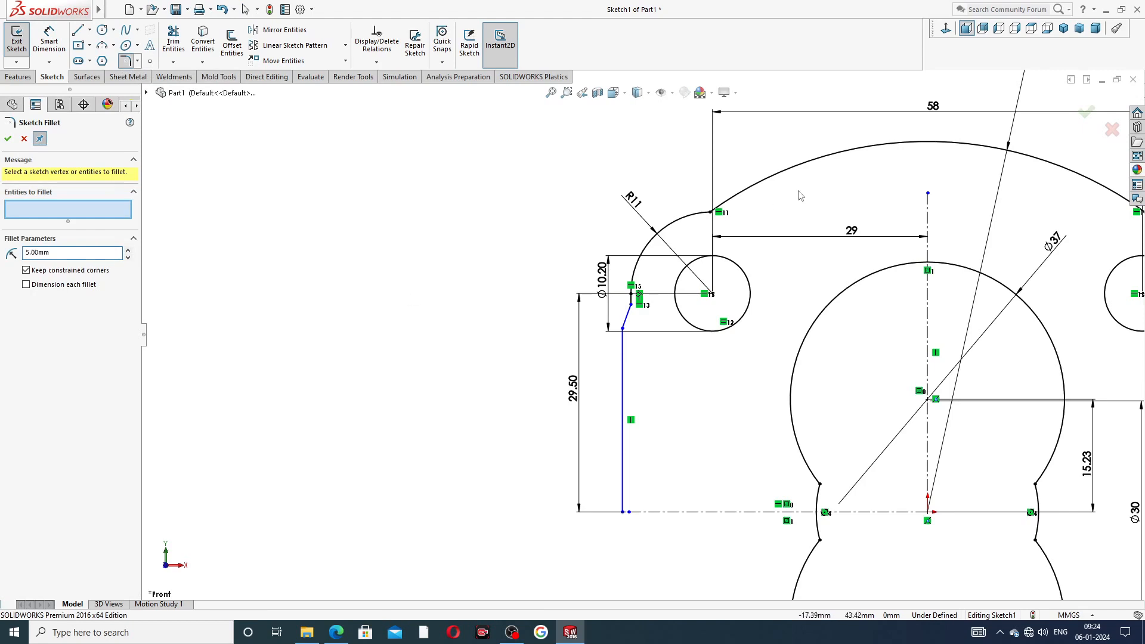
pyautogui.click(710, 213)
pyautogui.click(7, 139)
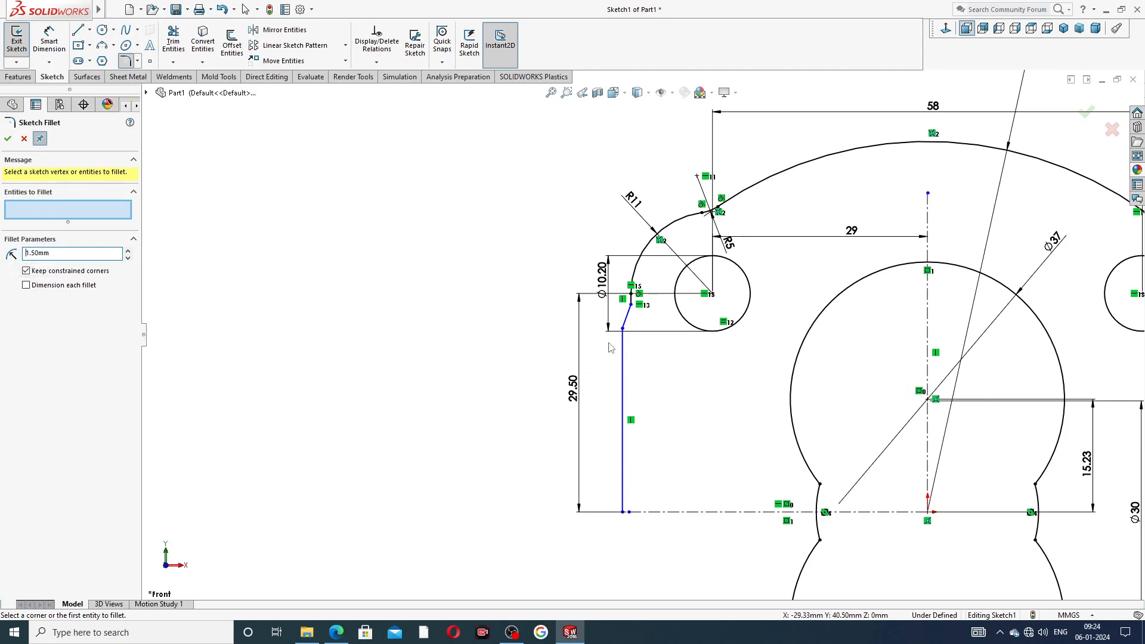
# - Apply a 1.5 mm sketch fillet at the corner between the short vertical line and the slanted line
pyautogui.scroll(-5, 641, 315)
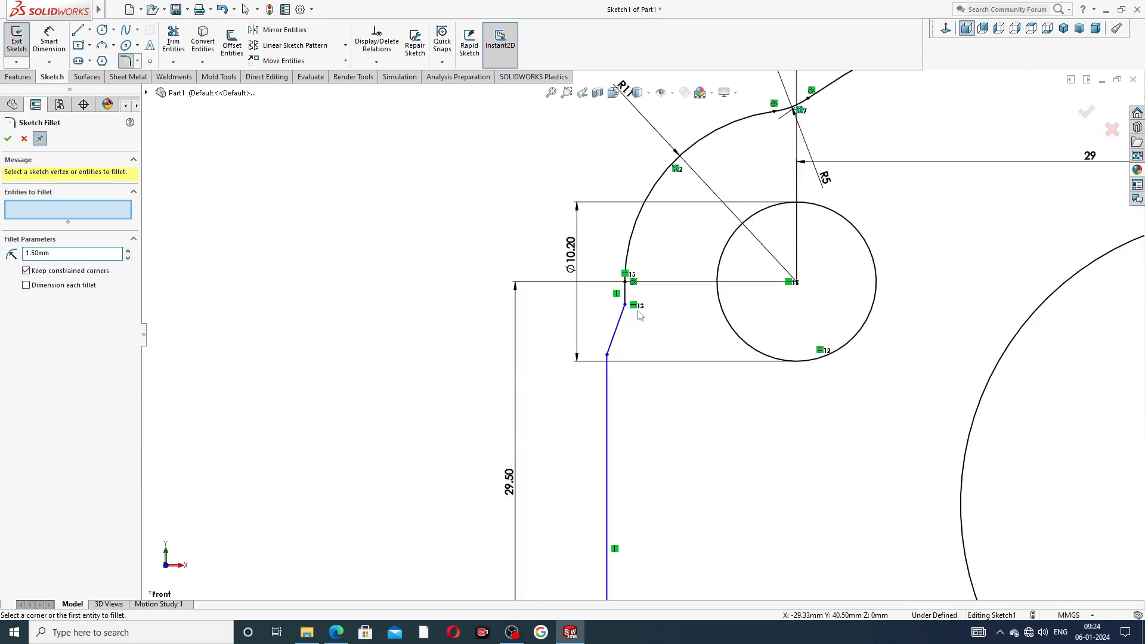
pyautogui.click(614, 309)
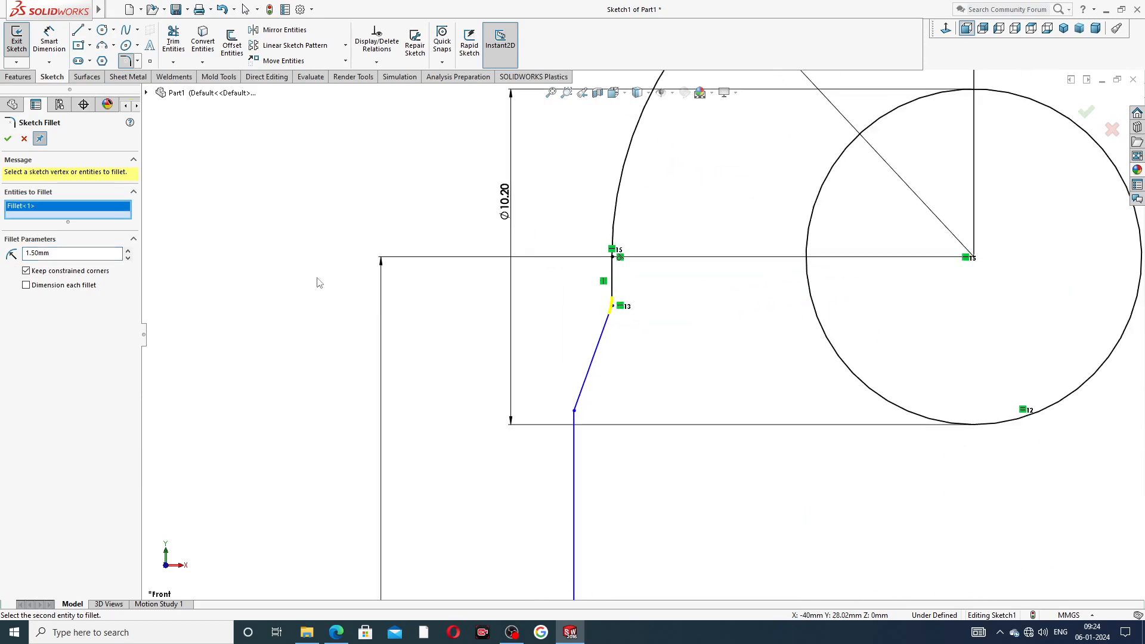
pyautogui.click(7, 140)
pyautogui.click(7, 140)
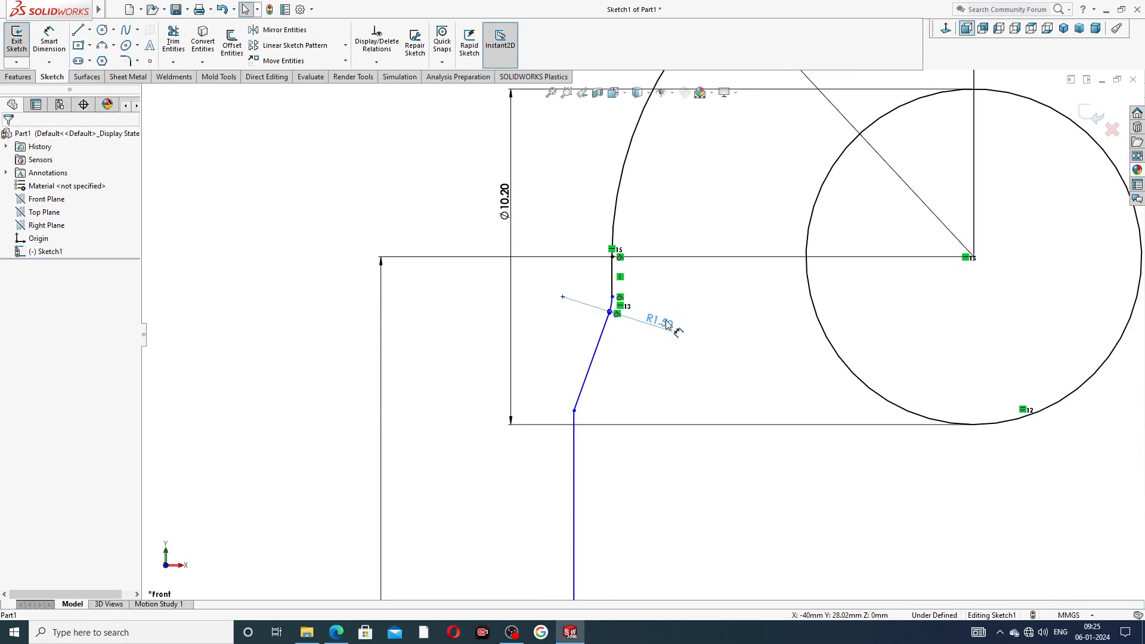
pyautogui.click(663, 311)
pyautogui.click(707, 278)
pyautogui.scroll(7, 714, 248)
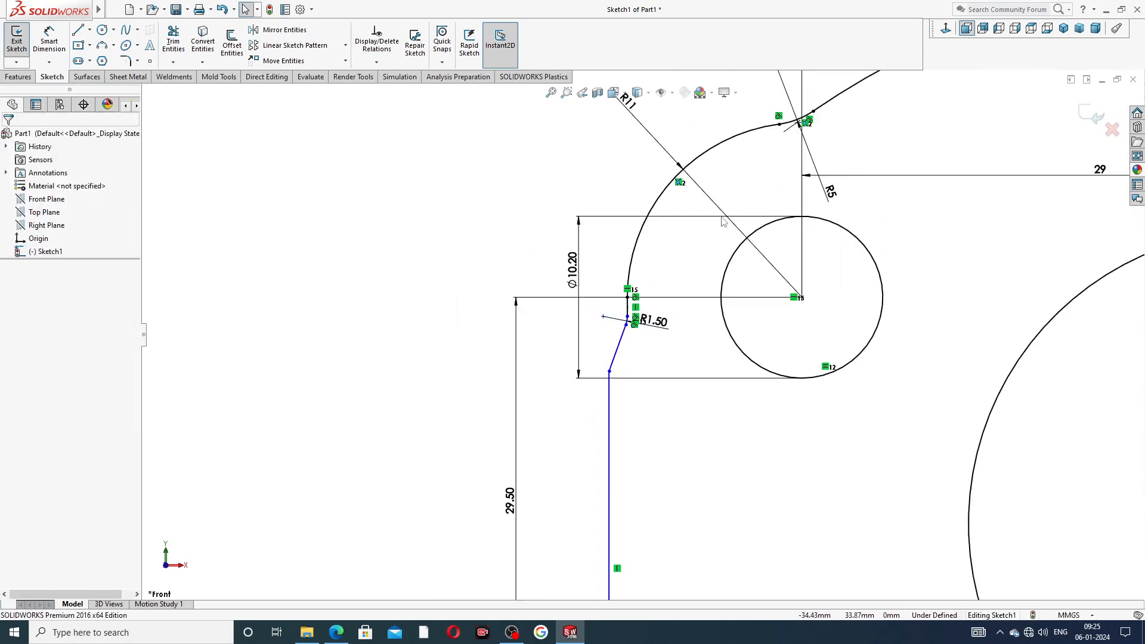
pyautogui.moveTo(755, 253)
pyautogui.mouseDown()
pyautogui.moveTo(721, 232)
pyautogui.moveTo(745, 229)
pyautogui.moveTo(771, 264)
pyautogui.mouseUp()
pyautogui.scroll(5, 777, 419)
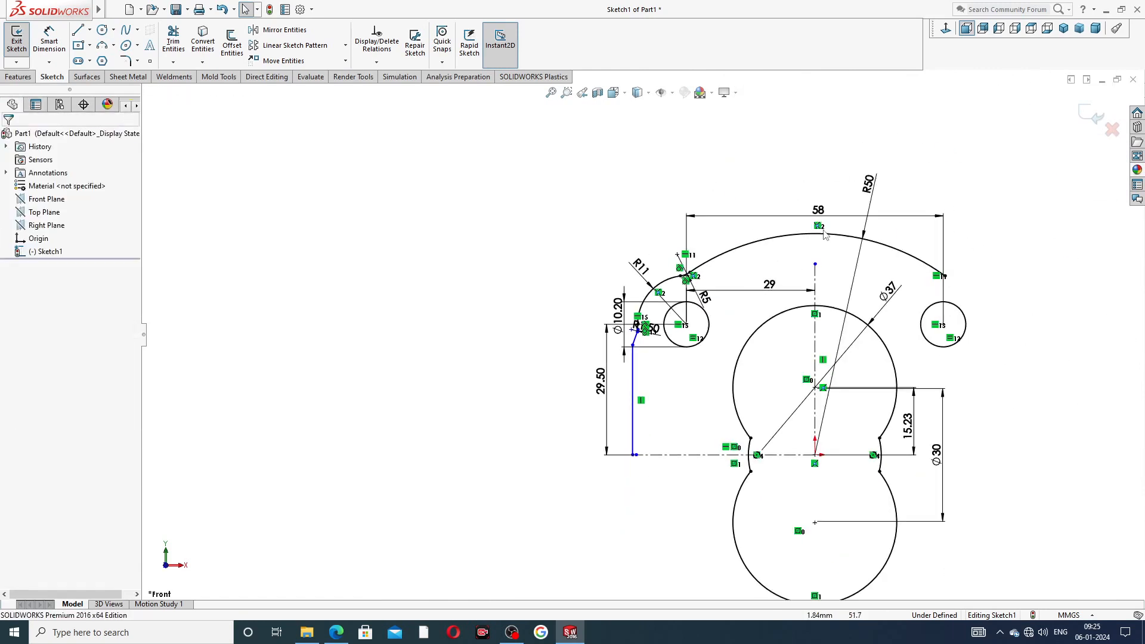
# - Dimension the long vertical side line 42 mm from the vertical centerline
pyautogui.scroll(-2, 777, 418)
pyautogui.click(49, 41)
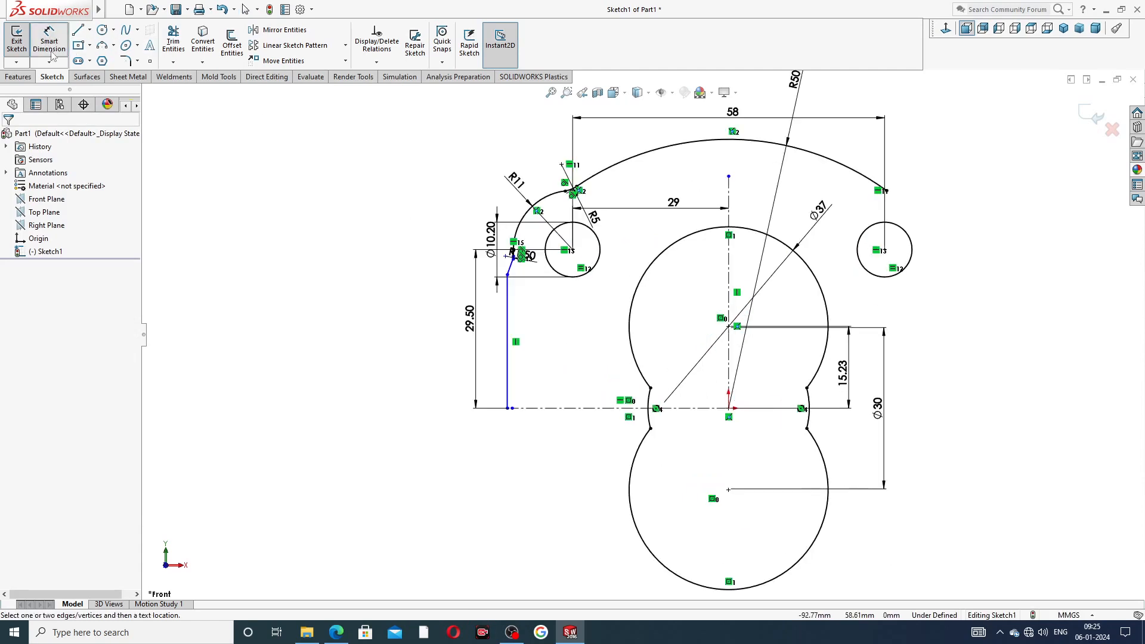
pyautogui.click(509, 372)
pyautogui.click(731, 373)
pyautogui.click(605, 455)
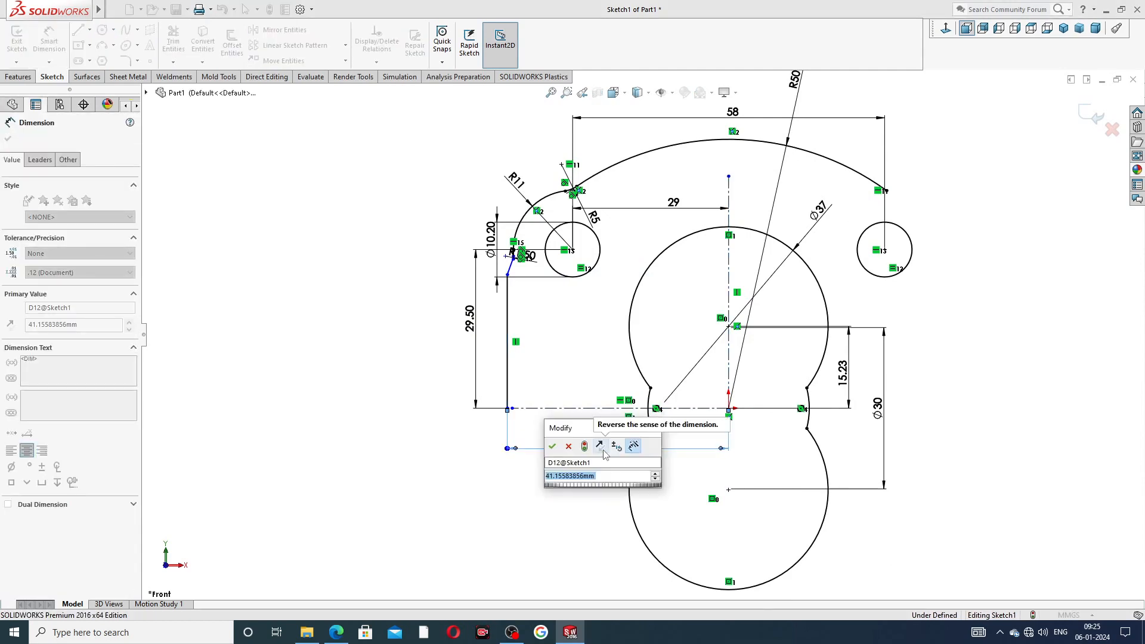
pyautogui.write('42')
pyautogui.press('Return')
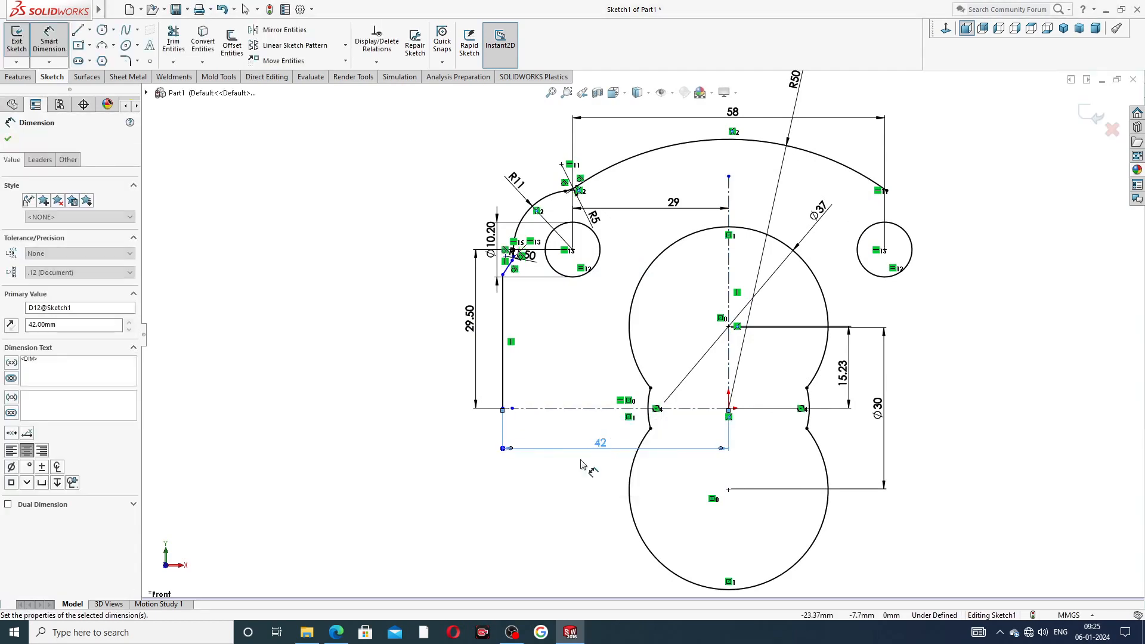
pyautogui.click(984, 269)
pyautogui.scroll(-1, 578, 250)
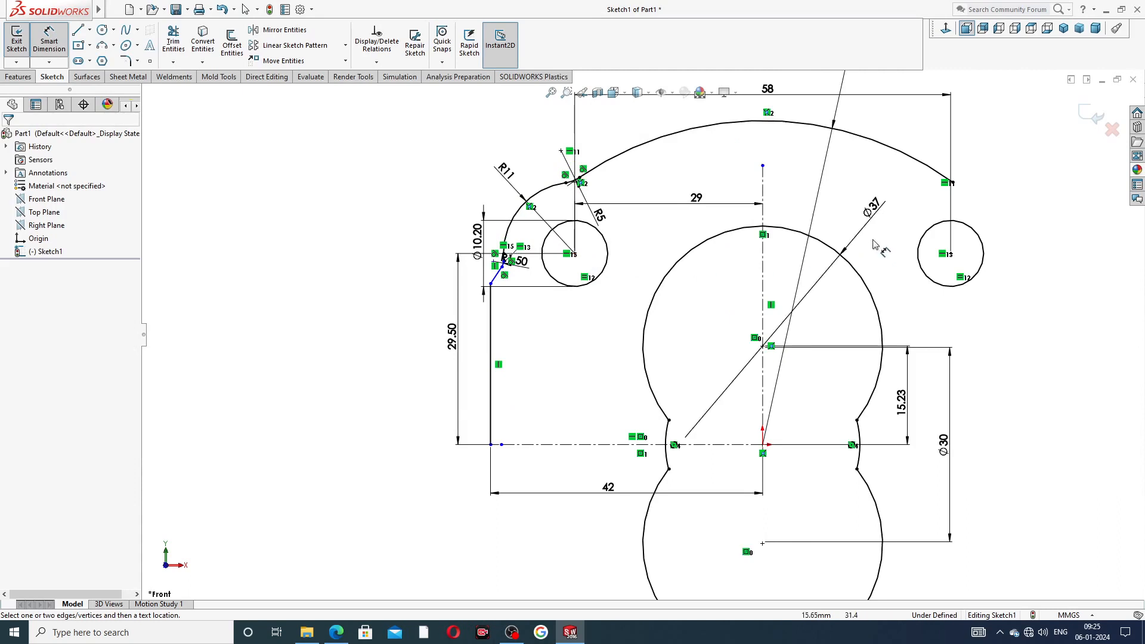
pyautogui.scroll(2, 897, 236)
pyautogui.rightClick(928, 212)
pyautogui.click(957, 179)
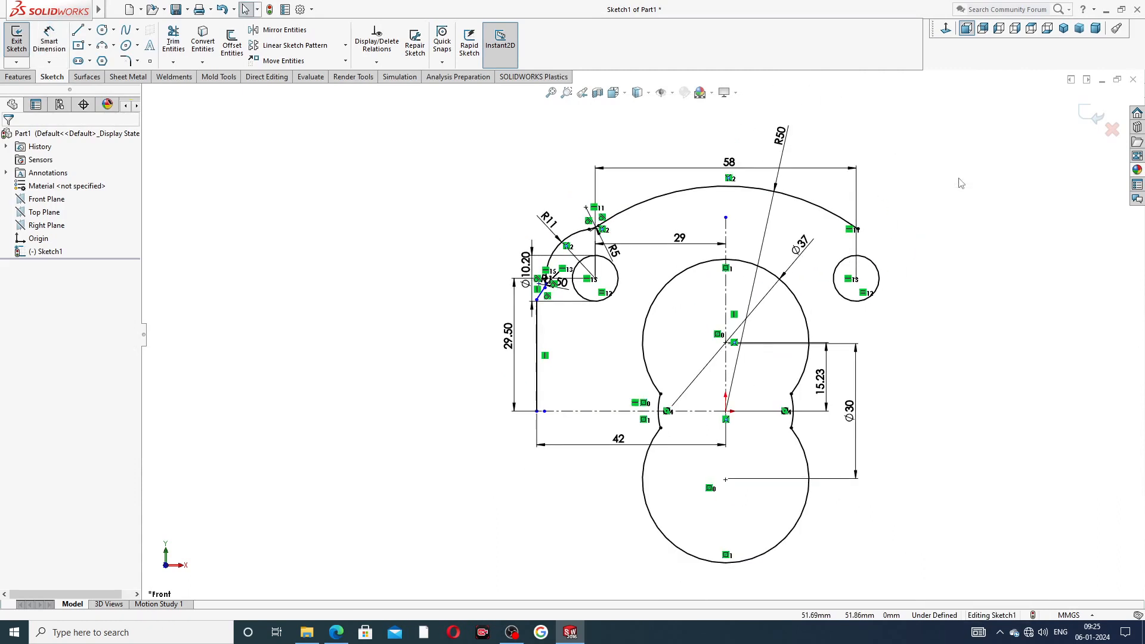
# - Reposition the R11, R5 and 29 mm dimension labels so they sit clear of the neighbouring geometry
pyautogui.moveTo(547, 220); pyautogui.dragTo(538, 205)
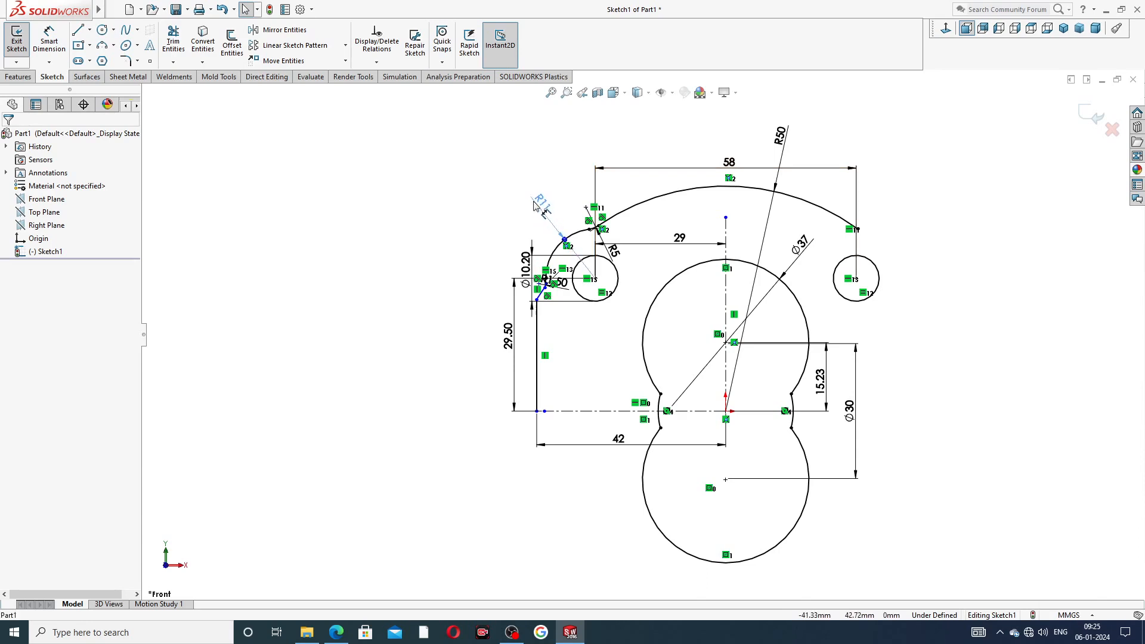
pyautogui.moveTo(599, 244); pyautogui.dragTo(626, 257)
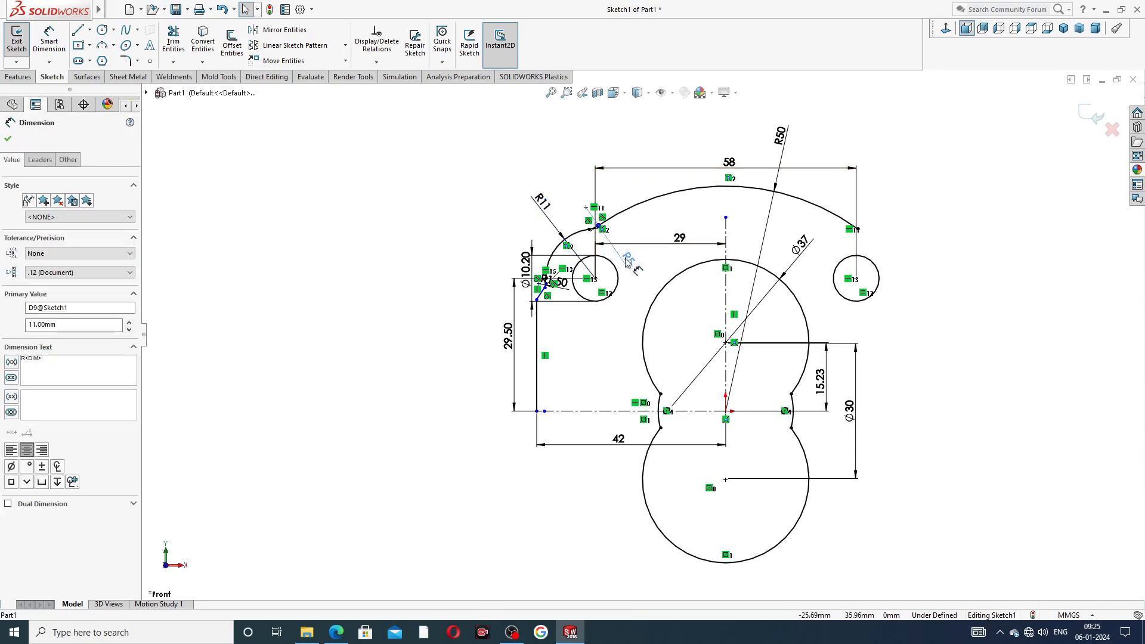
pyautogui.click(480, 194)
pyautogui.click(678, 242)
pyautogui.moveTo(678, 244); pyautogui.dragTo(678, 239)
pyautogui.click(528, 221)
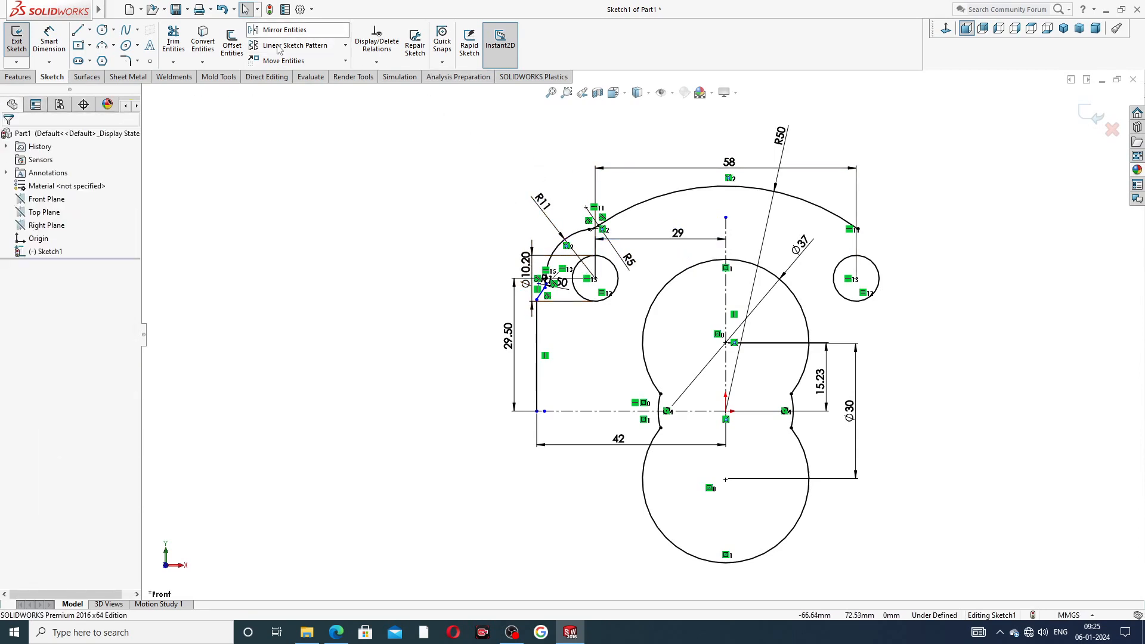
# - Mirror the side profile, from the R5 fillet and R11 arc down to the long vertical line, about the vertical centerline
pyautogui.click(306, 34)
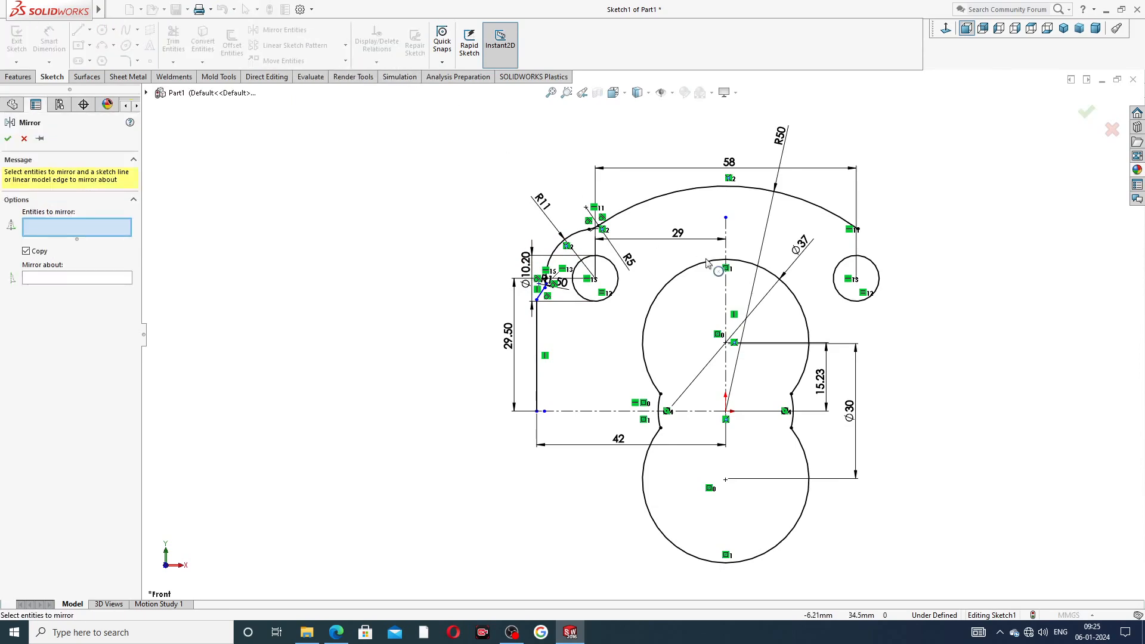
pyautogui.scroll(-3, 726, 234)
pyautogui.scroll(-3, 543, 203)
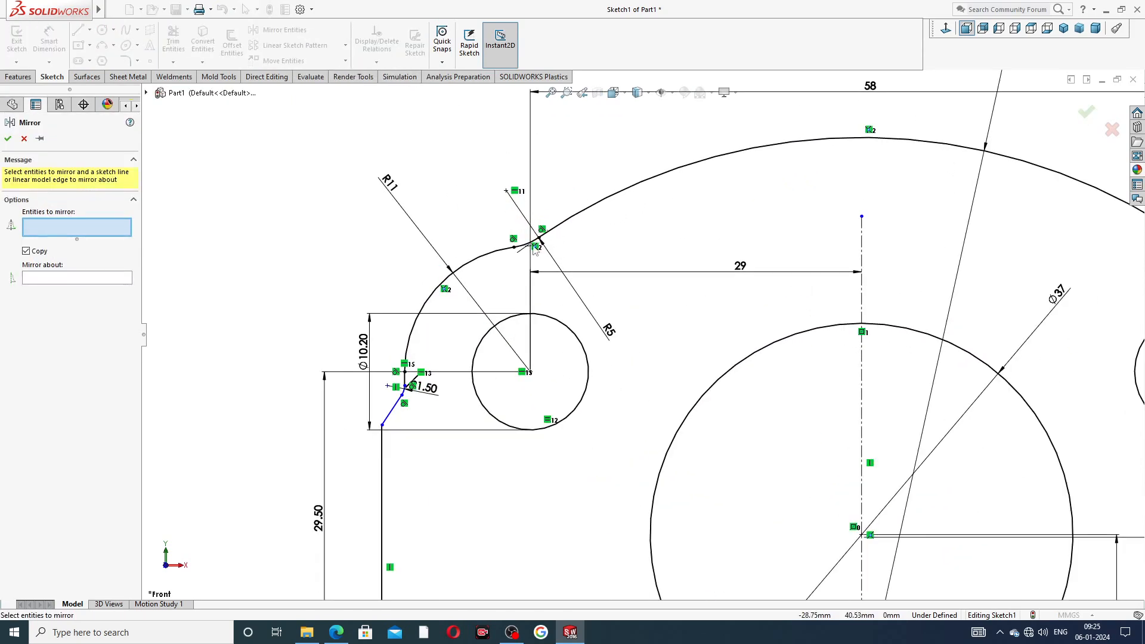
pyautogui.click(539, 227)
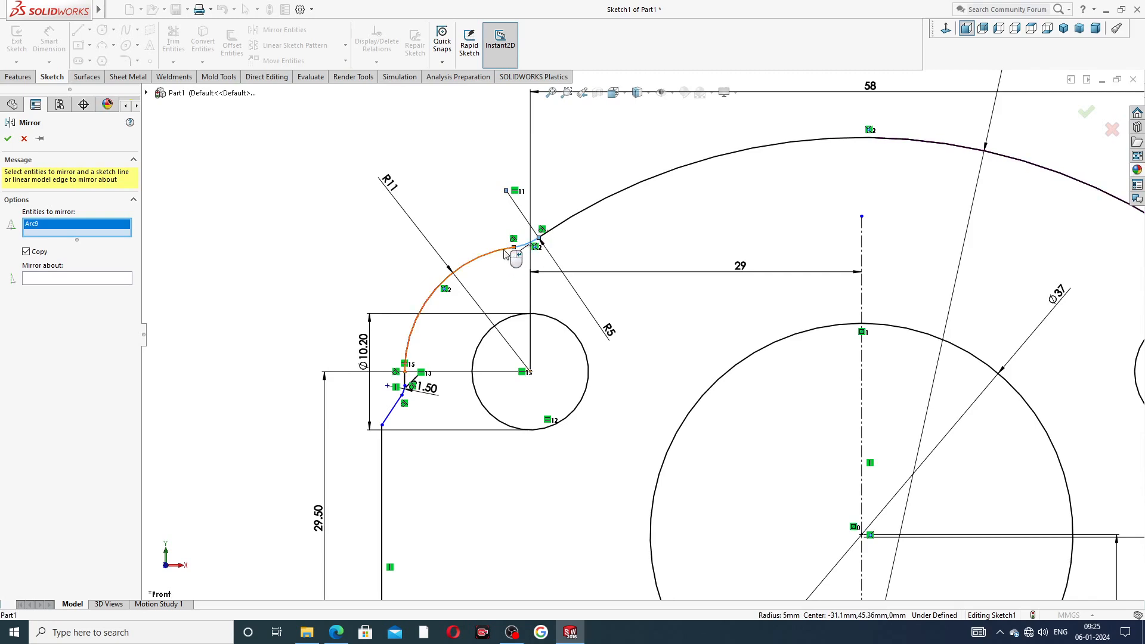
pyautogui.click(505, 253)
pyautogui.scroll(-3, 421, 387)
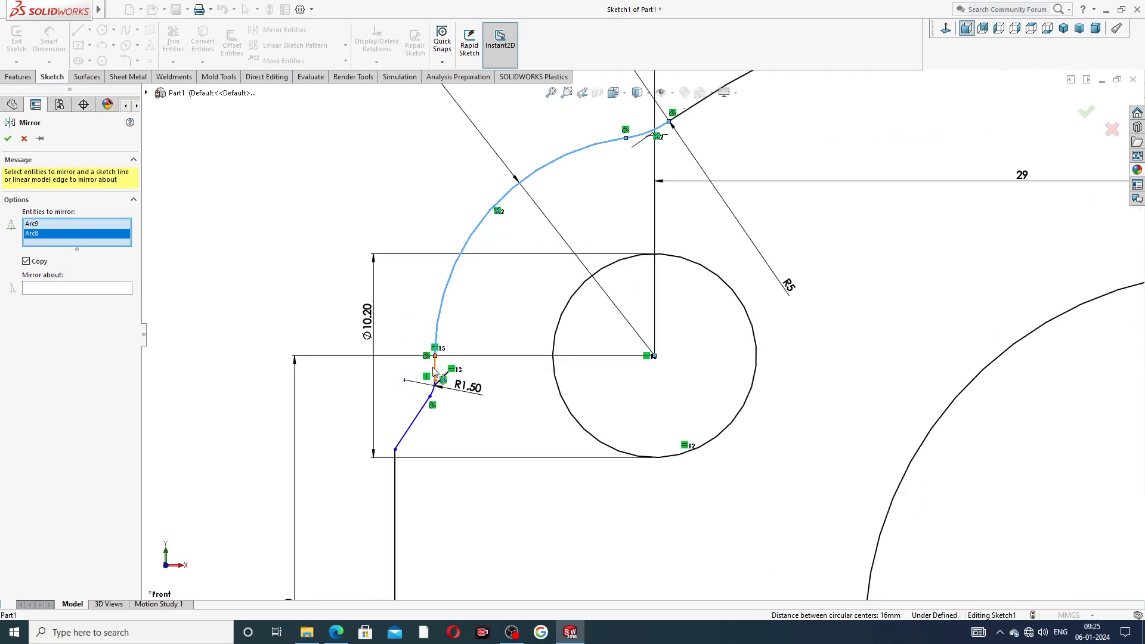
pyautogui.click(435, 365)
pyautogui.scroll(-2, 442, 394)
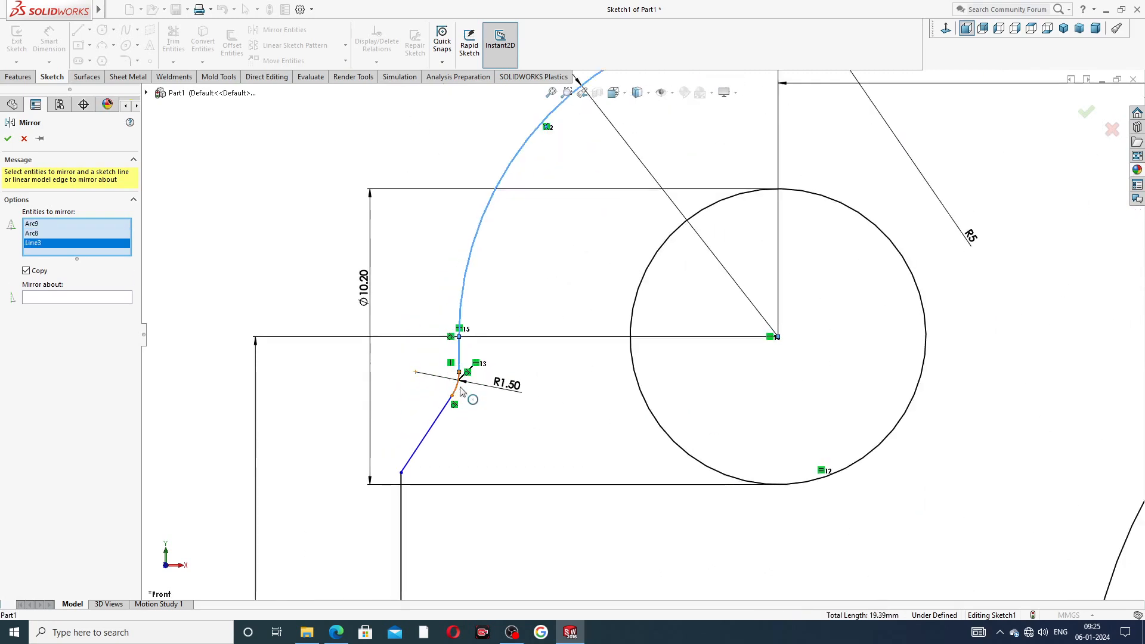
pyautogui.click(460, 391)
pyautogui.click(437, 436)
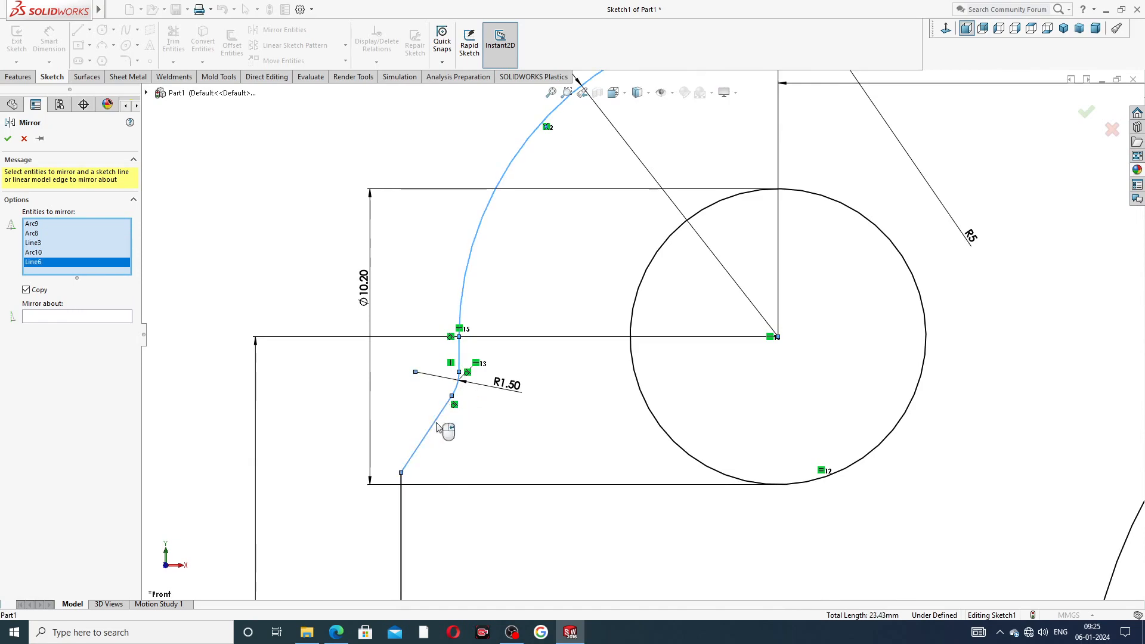
pyautogui.click(411, 505)
pyautogui.scroll(9, 539, 444)
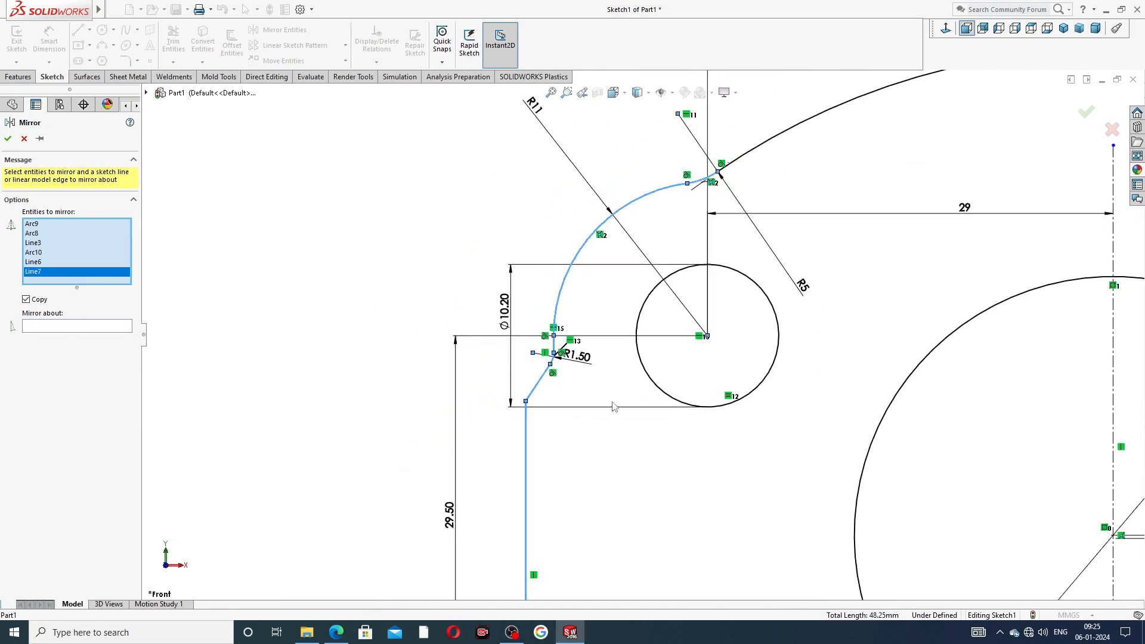
pyautogui.click(68, 327)
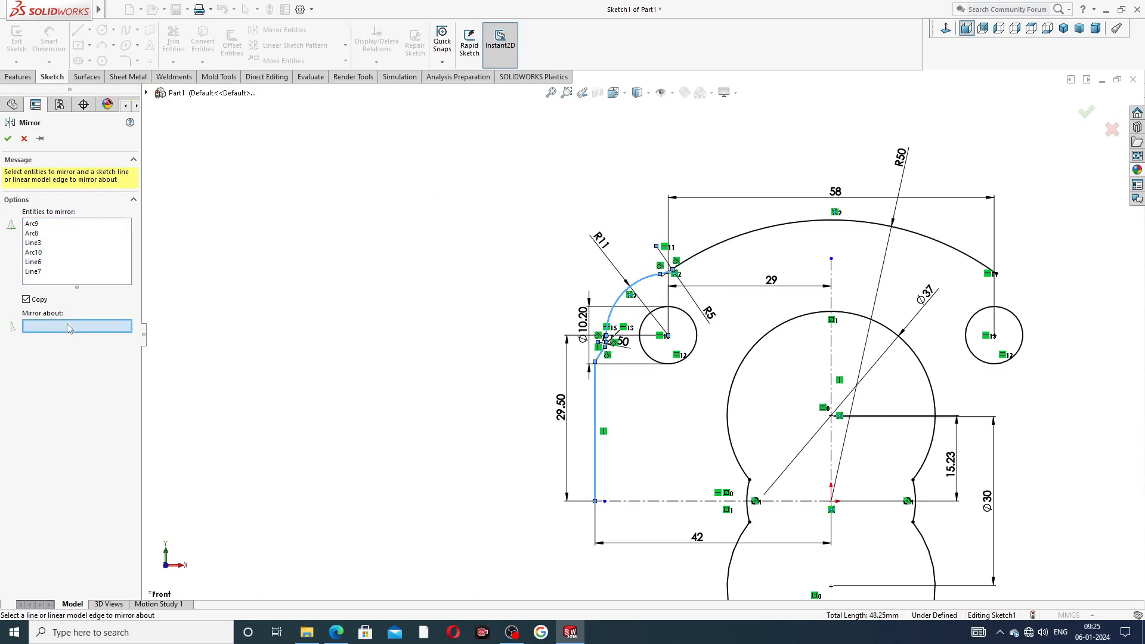
pyautogui.click(833, 302)
pyautogui.scroll(-3, 981, 289)
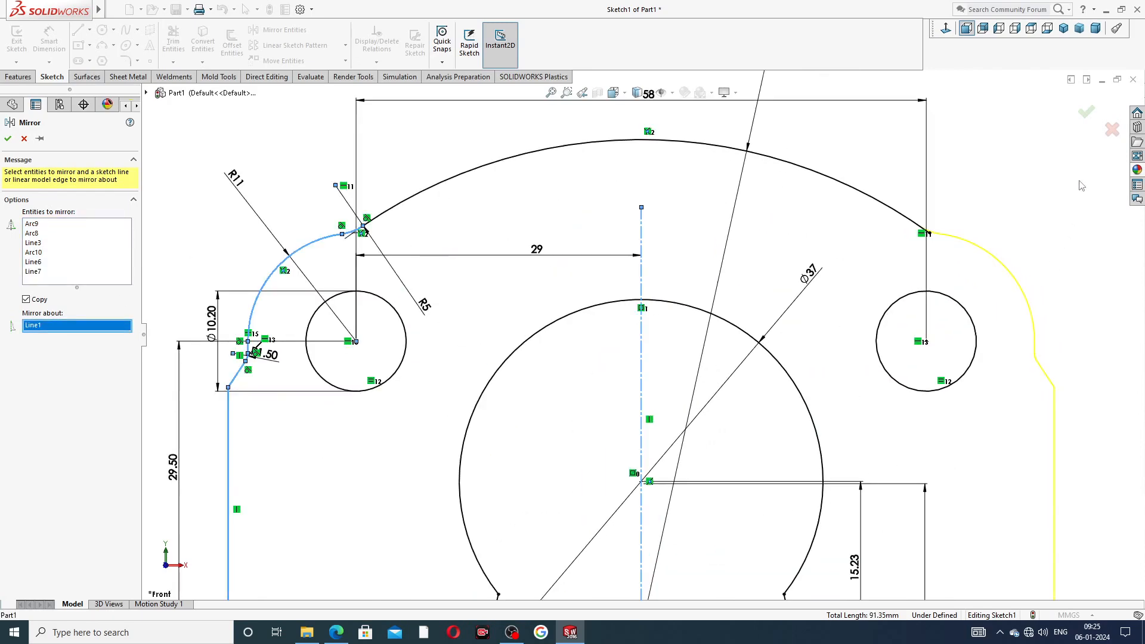
pyautogui.click(1088, 117)
# - Delete the conflicting 29 mm dimension between the small circle's centre and the vertical centerline
pyautogui.scroll(3, 1009, 203)
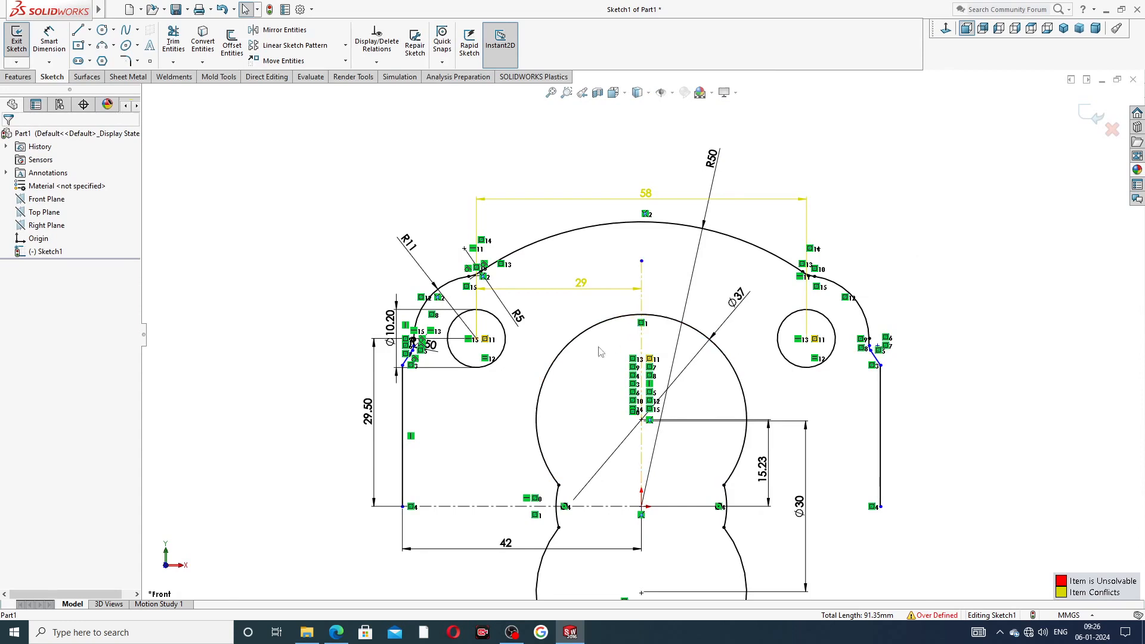
pyautogui.click(588, 289)
pyautogui.press('Delete')
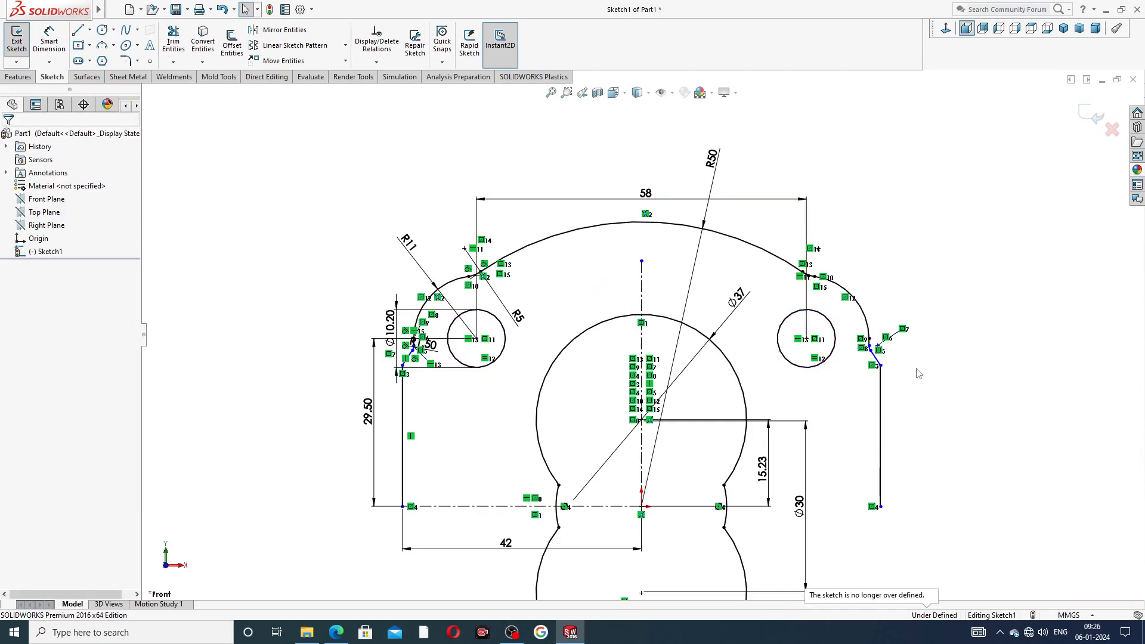
# - Trim the leftover end of the R50 arc beyond the mirrored R5 fillet, using Trim to closest
pyautogui.scroll(-5, 820, 358)
pyautogui.scroll(3, 631, 242)
pyautogui.scroll(-8, 578, 221)
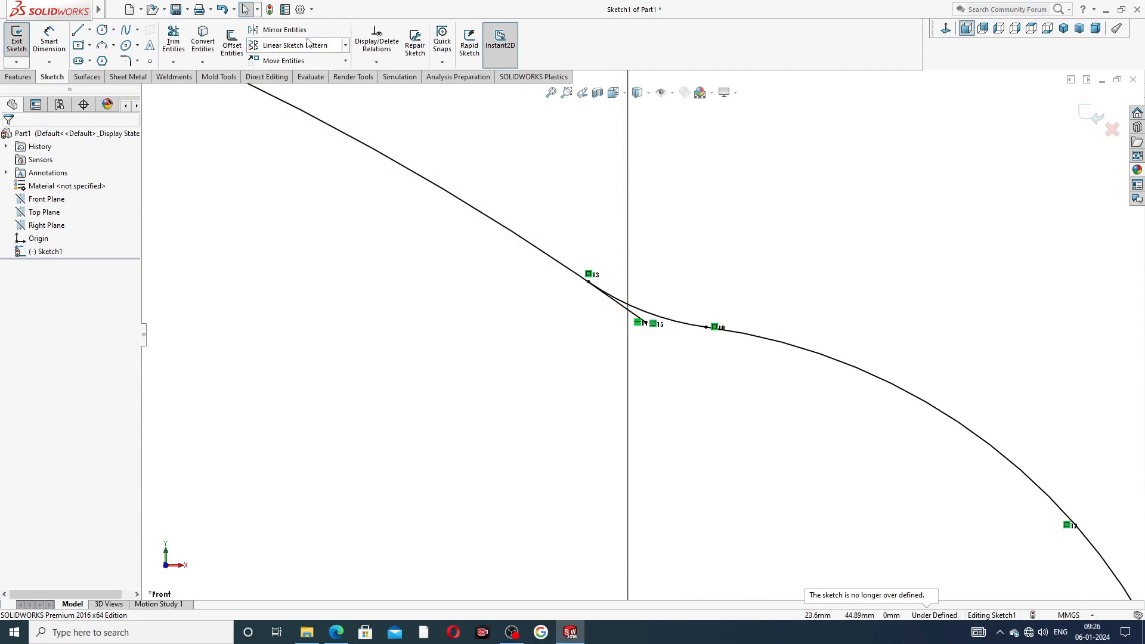
pyautogui.click(184, 44)
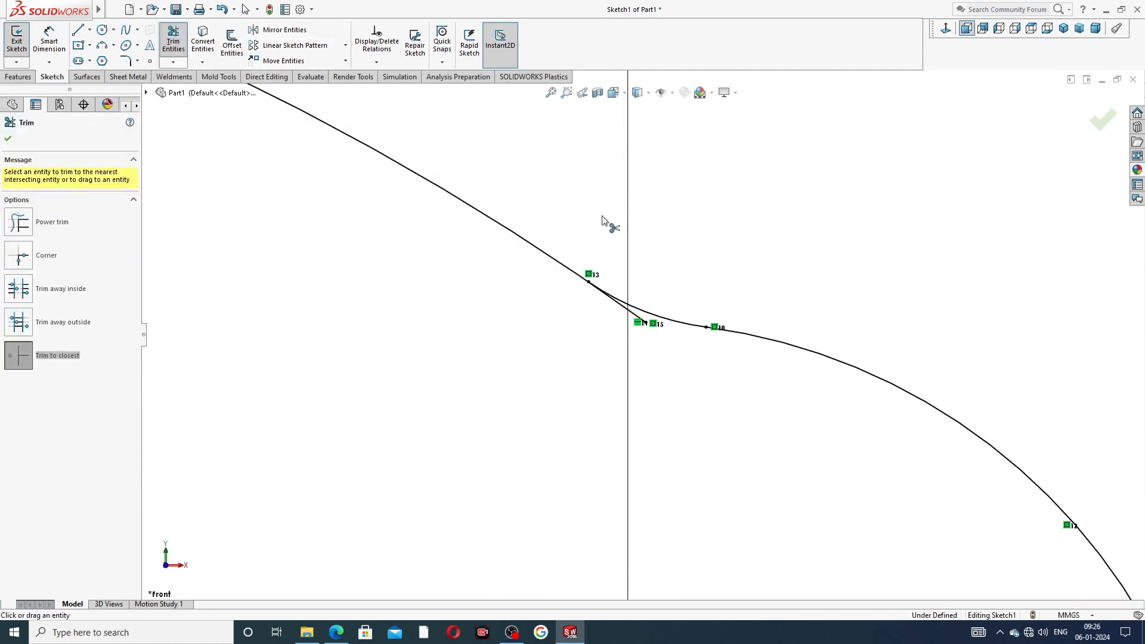
pyautogui.click(639, 321)
pyautogui.scroll(3, 725, 286)
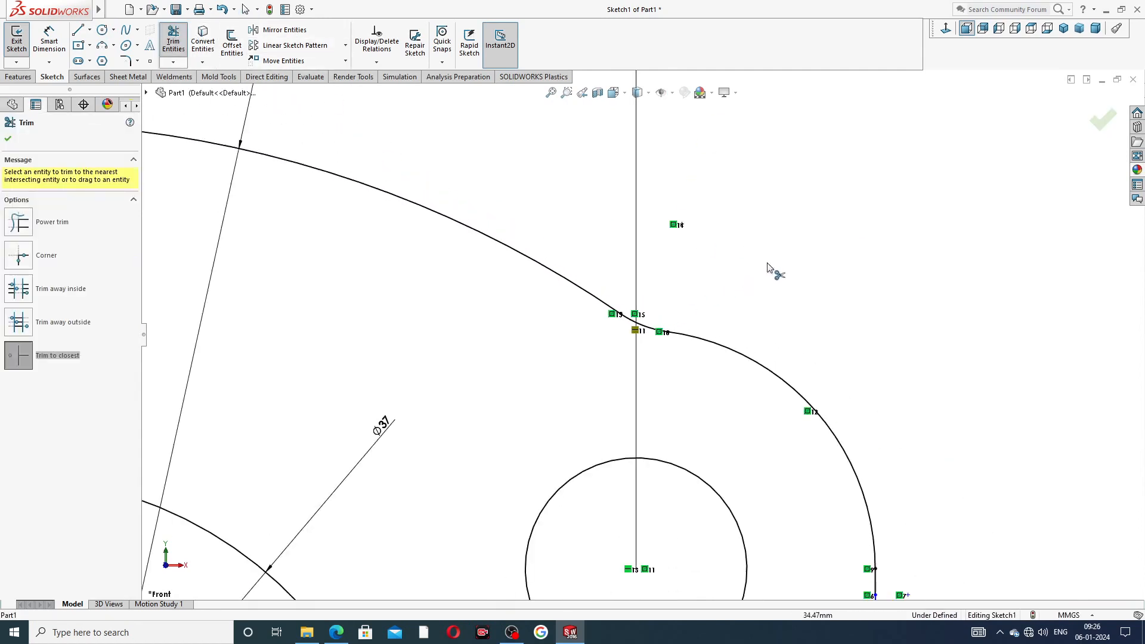
pyautogui.click(1105, 120)
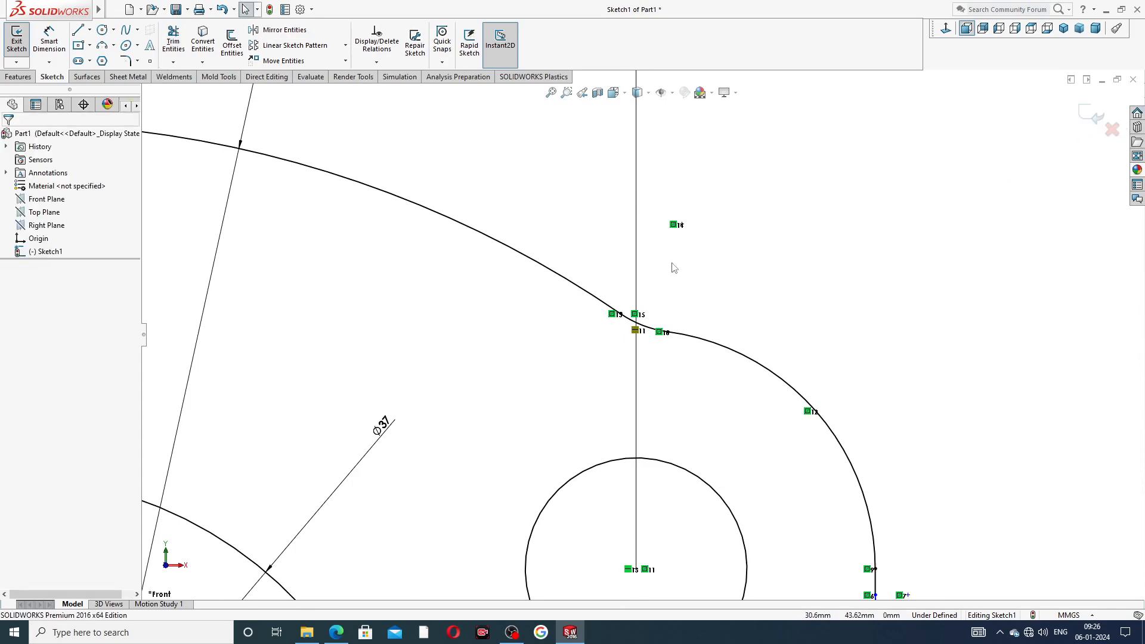
# - Examine the trimmed upper outline, from the mirrored R5 fillet to both side profiles and the horizontal centerline
pyautogui.scroll(8, 676, 268)
pyautogui.scroll(-2, 442, 389)
pyautogui.scroll(2, 440, 391)
pyautogui.scroll(1, 441, 392)
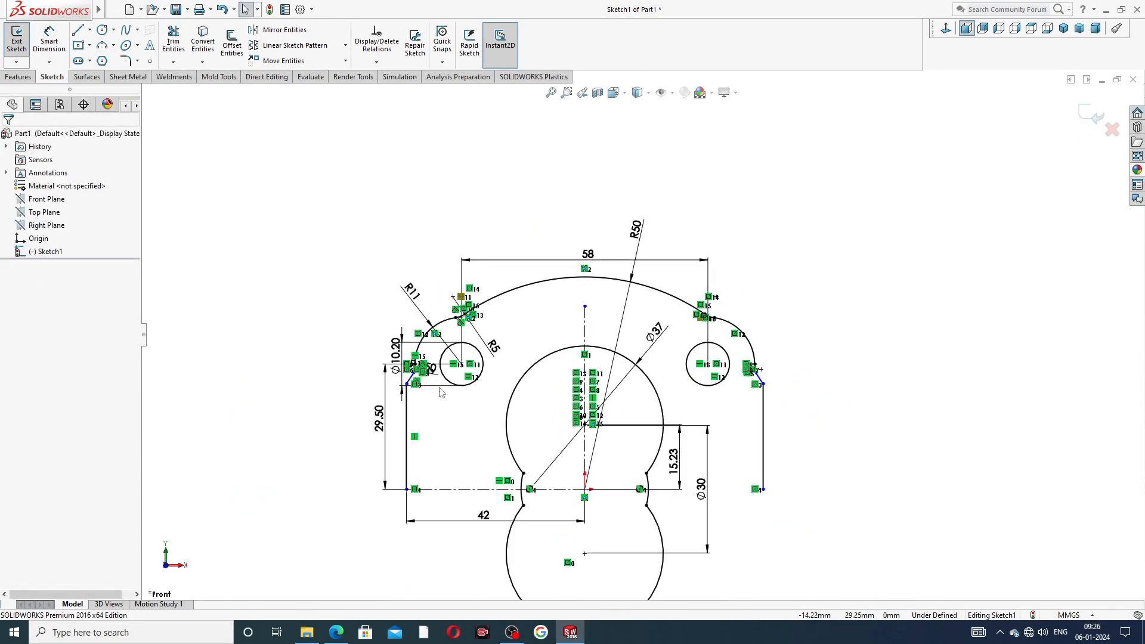
pyautogui.scroll(-1, 476, 463)
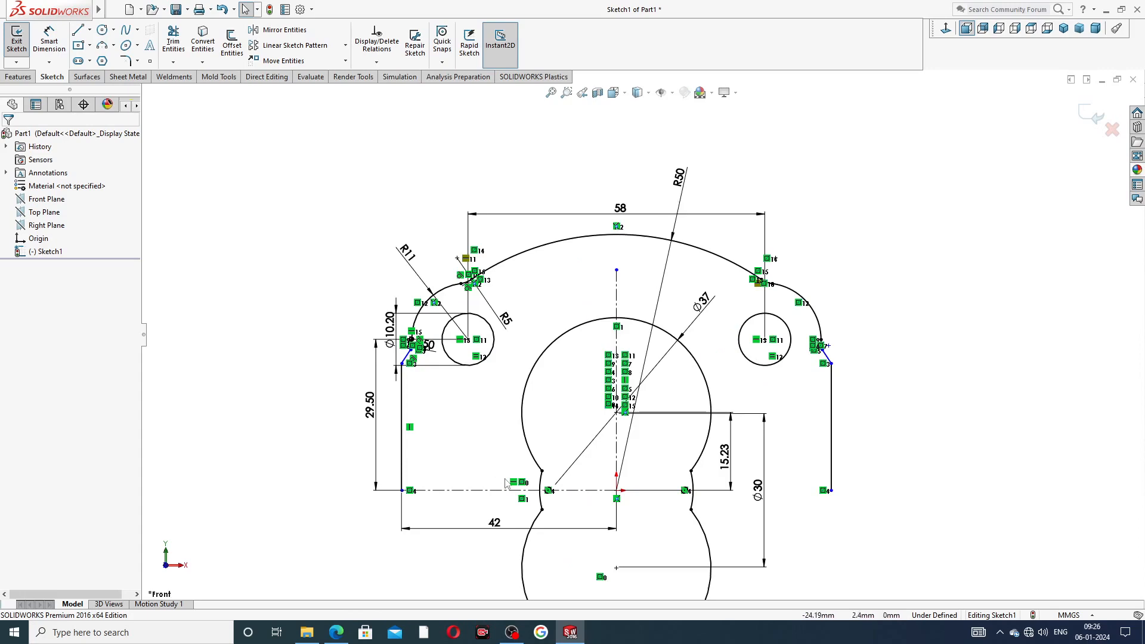
pyautogui.scroll(-1, 494, 481)
pyautogui.scroll(2, 620, 452)
pyautogui.scroll(-1, 592, 405)
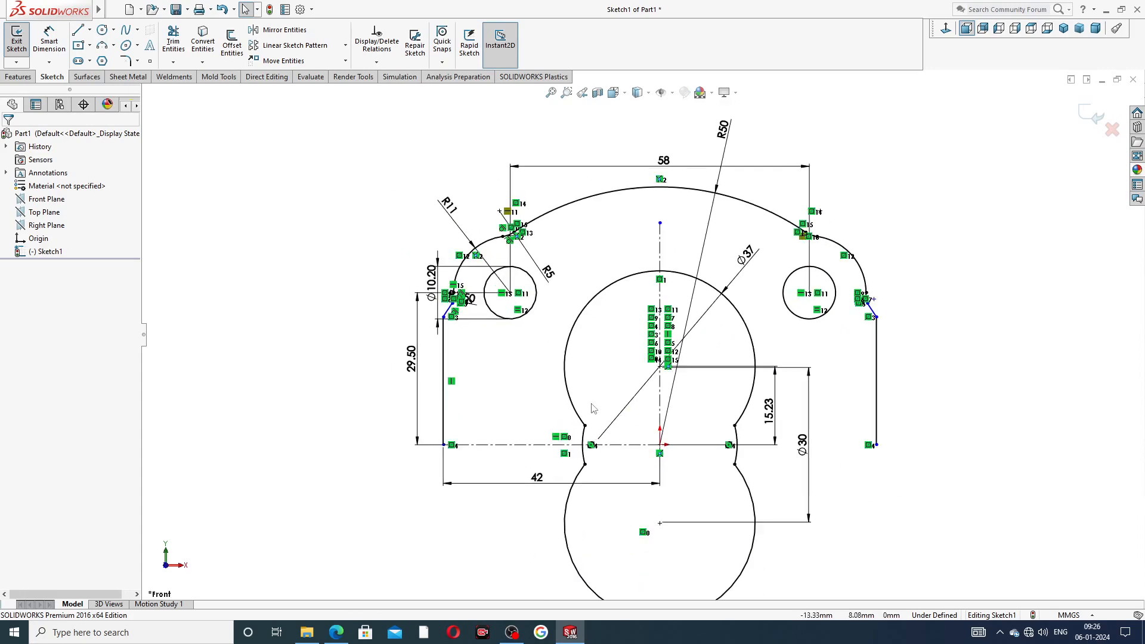
pyautogui.click(305, 32)
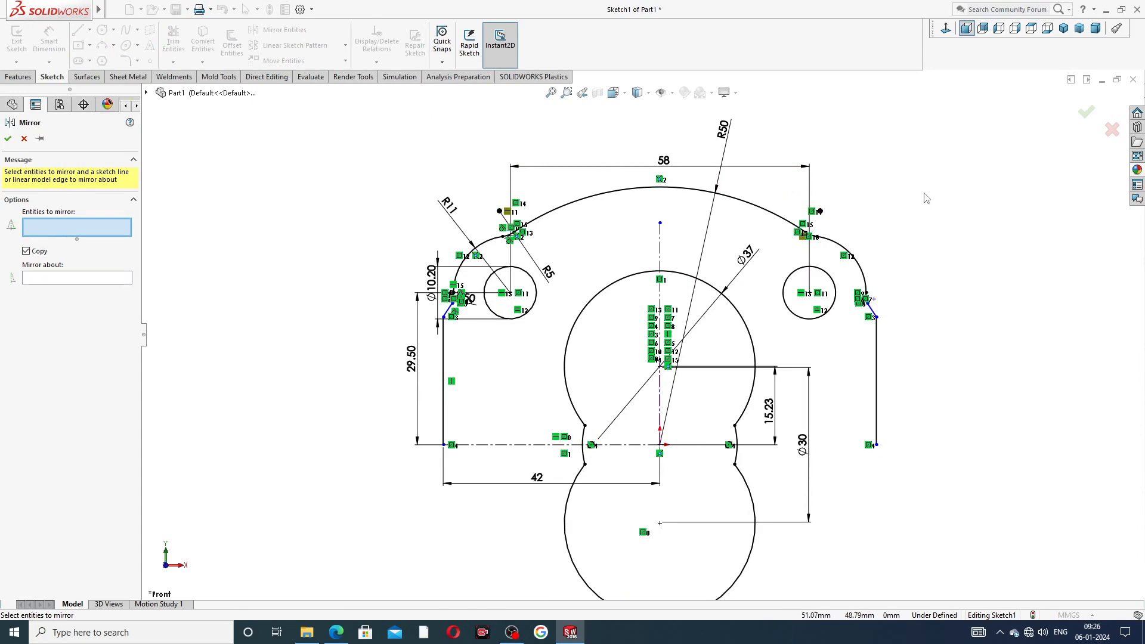
pyautogui.moveTo(934, 292)
pyautogui.mouseDown()
pyautogui.moveTo(832, 393)
pyautogui.moveTo(756, 303)
pyautogui.moveTo(775, 190)
pyautogui.mouseUp()
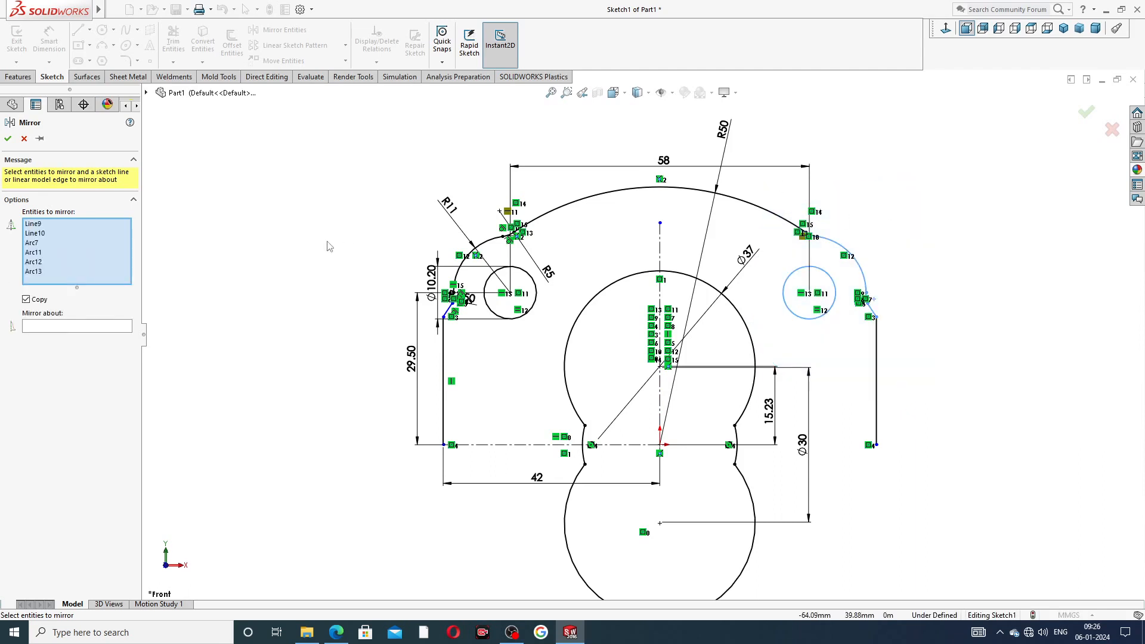
pyautogui.click(28, 137)
# - Mirror the entire upper outline, with the R50 arc, fillets, side lines and both small circles, about the horizontal centerline
pyautogui.click(296, 31)
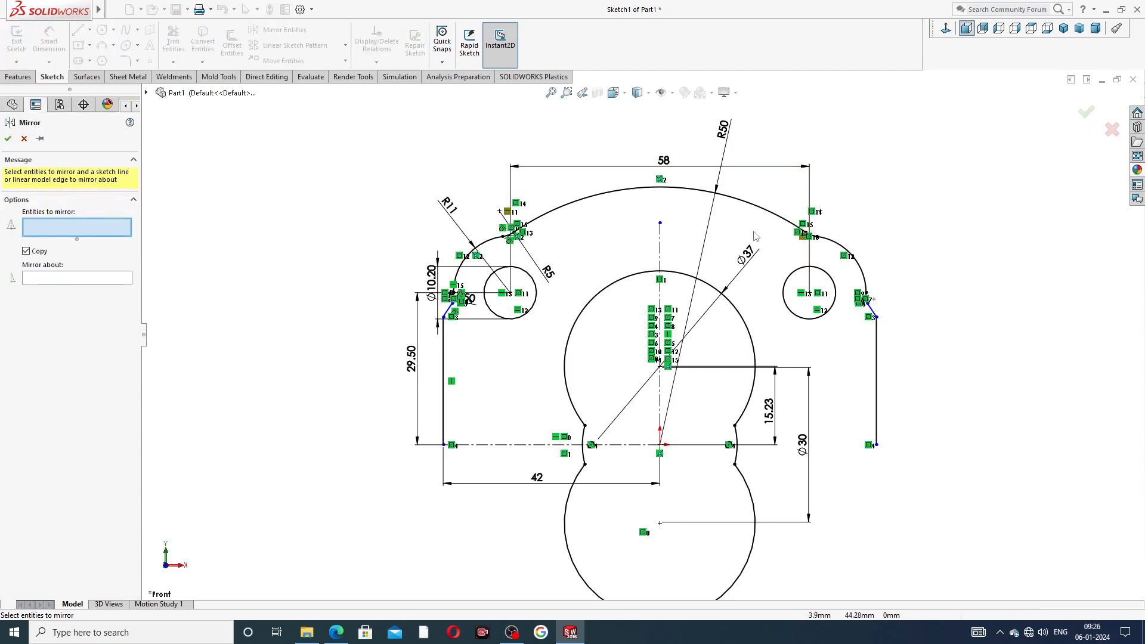
pyautogui.moveTo(854, 143)
pyautogui.mouseDown()
pyautogui.moveTo(811, 170)
pyautogui.moveTo(786, 322)
pyautogui.moveTo(911, 339)
pyautogui.mouseUp()
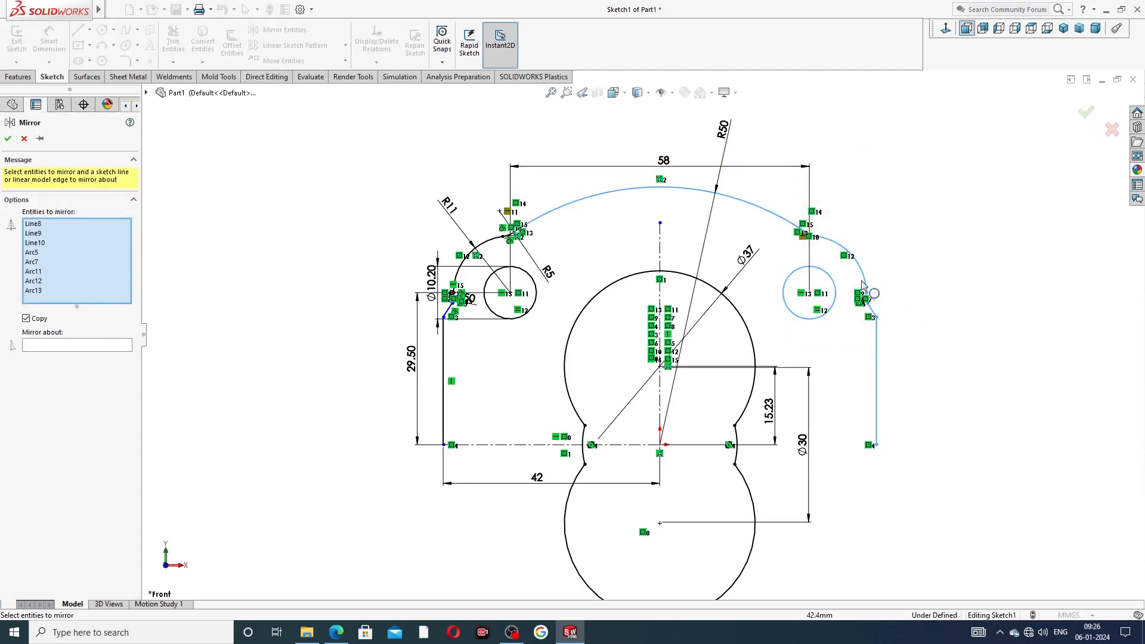
pyautogui.scroll(-3, 532, 257)
pyautogui.scroll(-3, 532, 257)
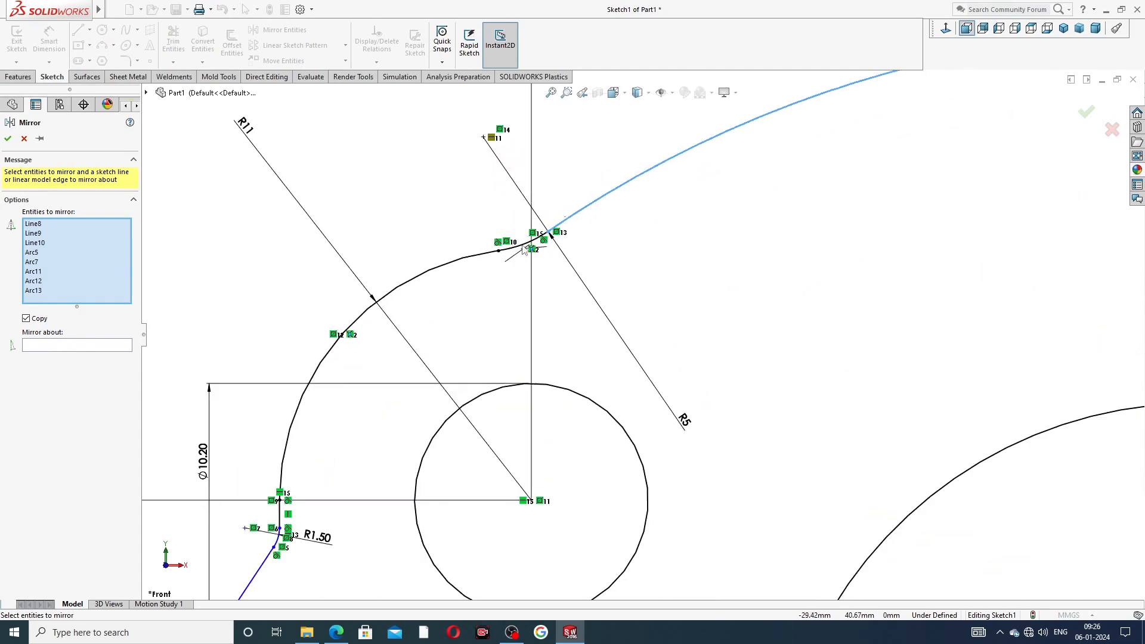
pyautogui.click(525, 248)
pyautogui.click(484, 254)
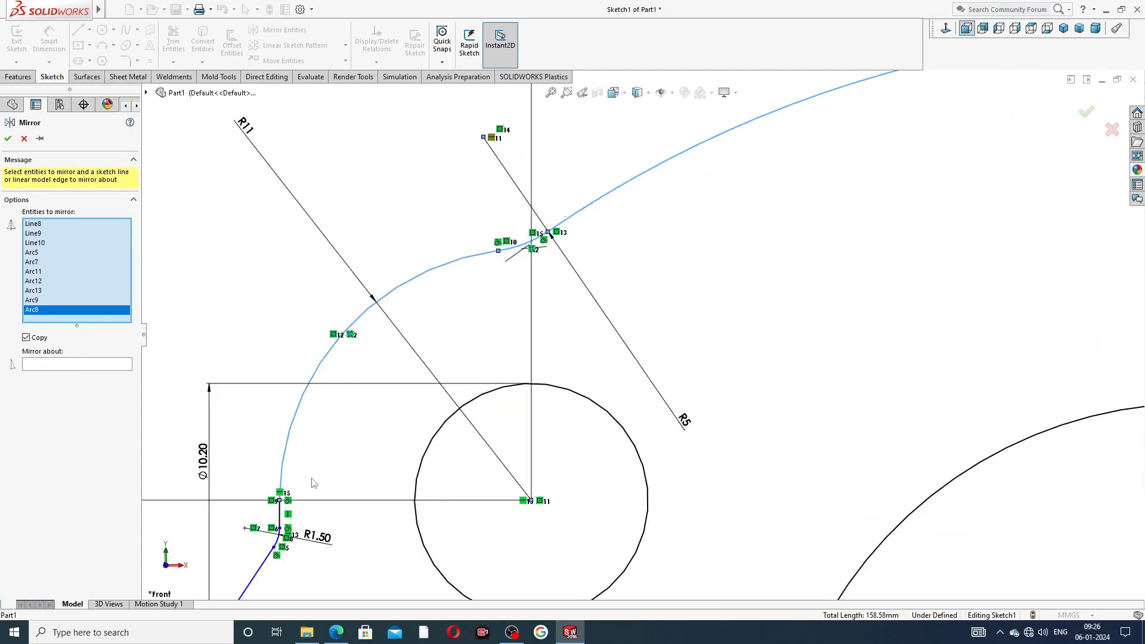
pyautogui.scroll(-2, 230, 556)
pyautogui.click(305, 492)
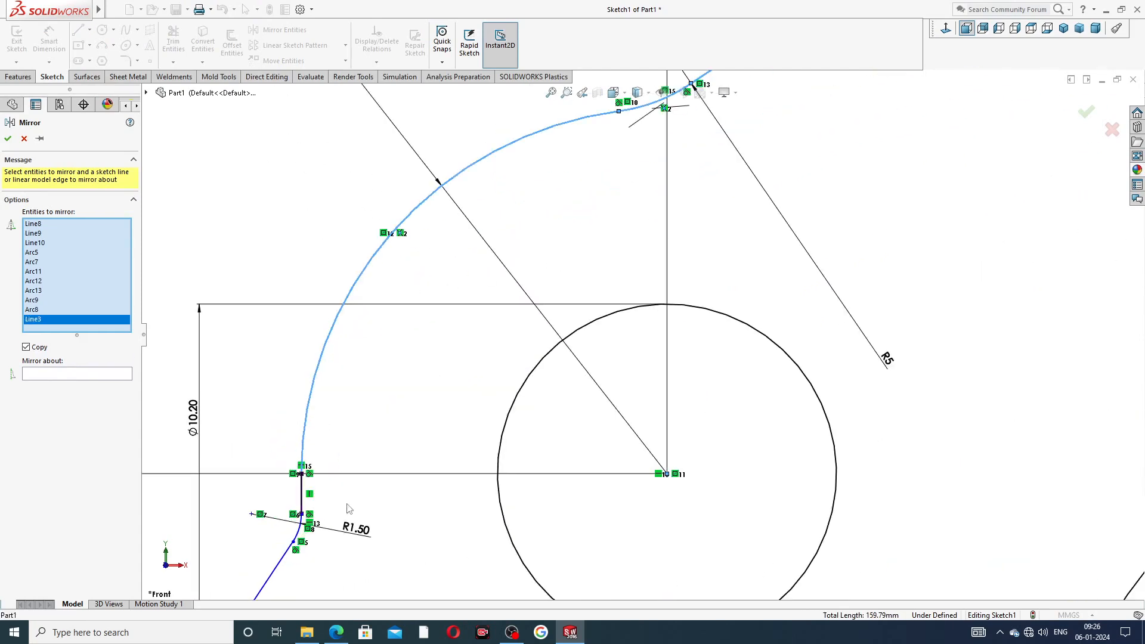
pyautogui.scroll(3, 365, 501)
pyautogui.scroll(-2, 484, 447)
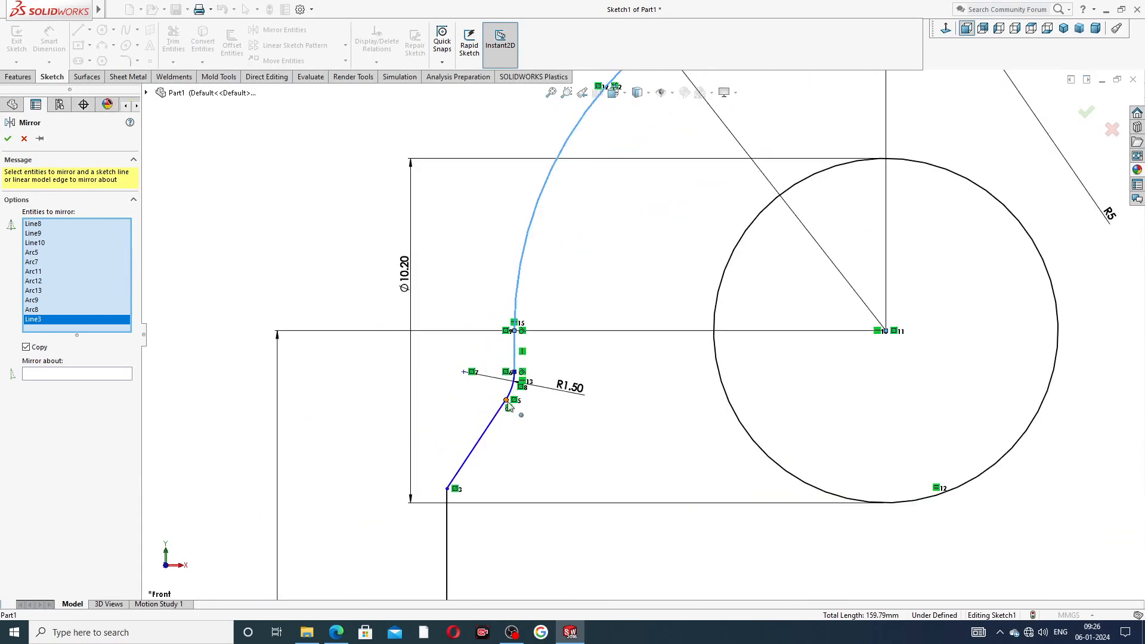
pyautogui.click(512, 391)
pyautogui.click(497, 425)
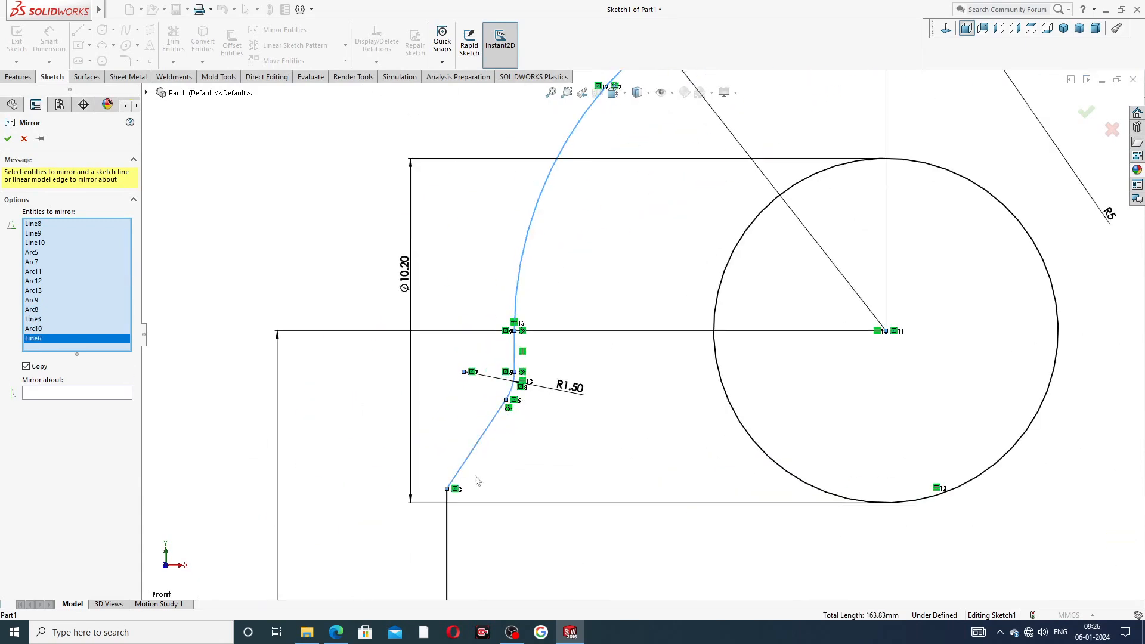
pyautogui.click(448, 522)
pyautogui.click(717, 407)
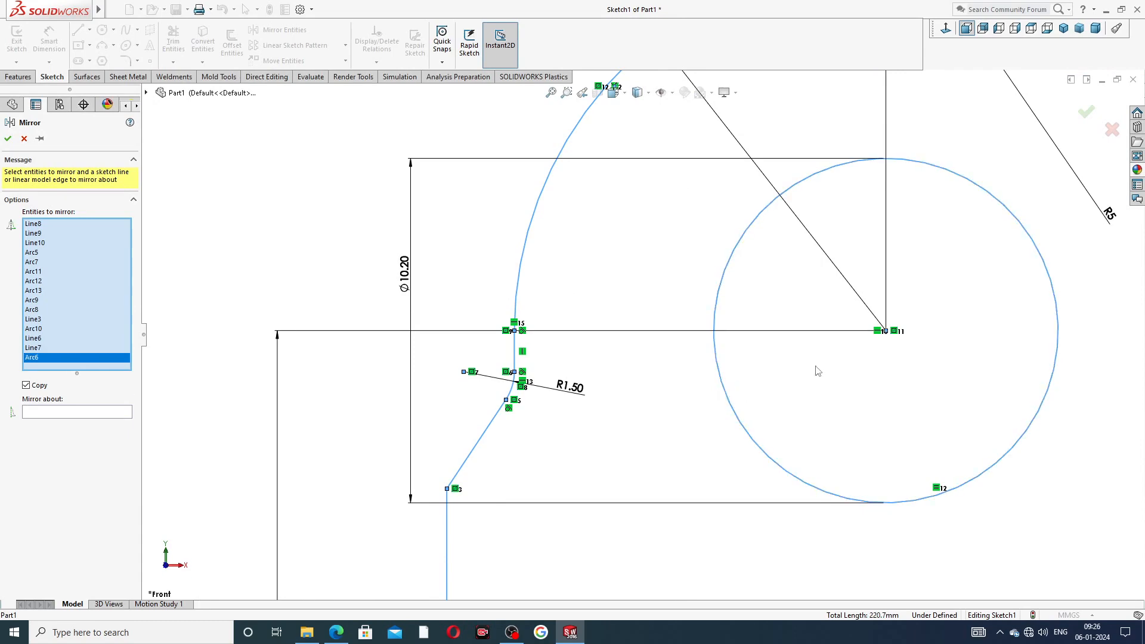
pyautogui.scroll(6, 815, 371)
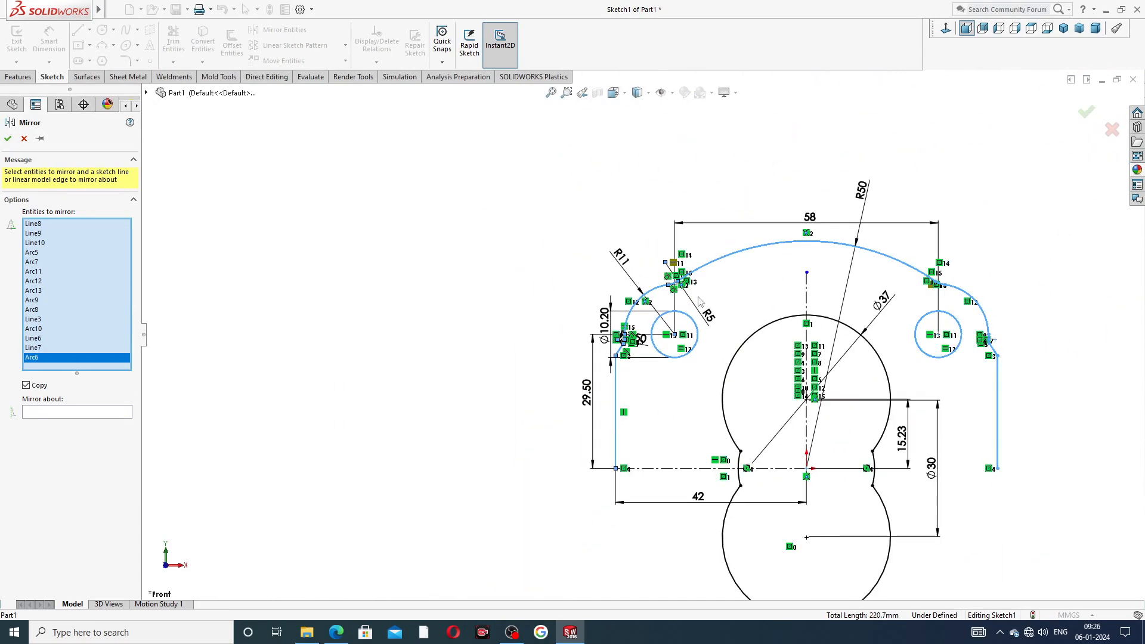
pyautogui.scroll(-3, 964, 379)
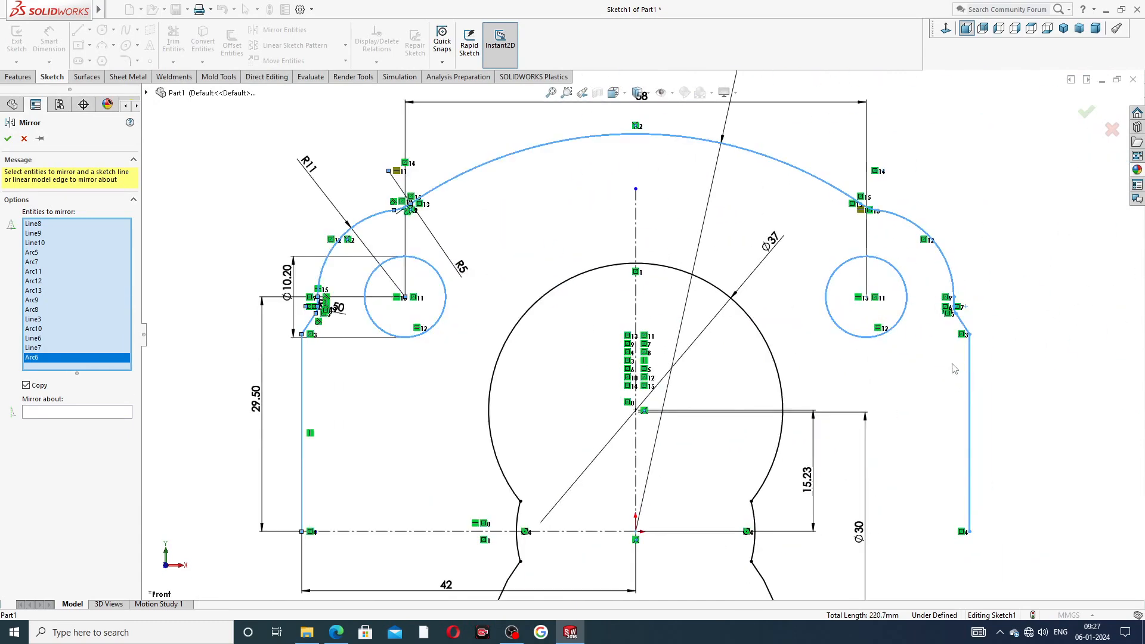
pyautogui.press('f')
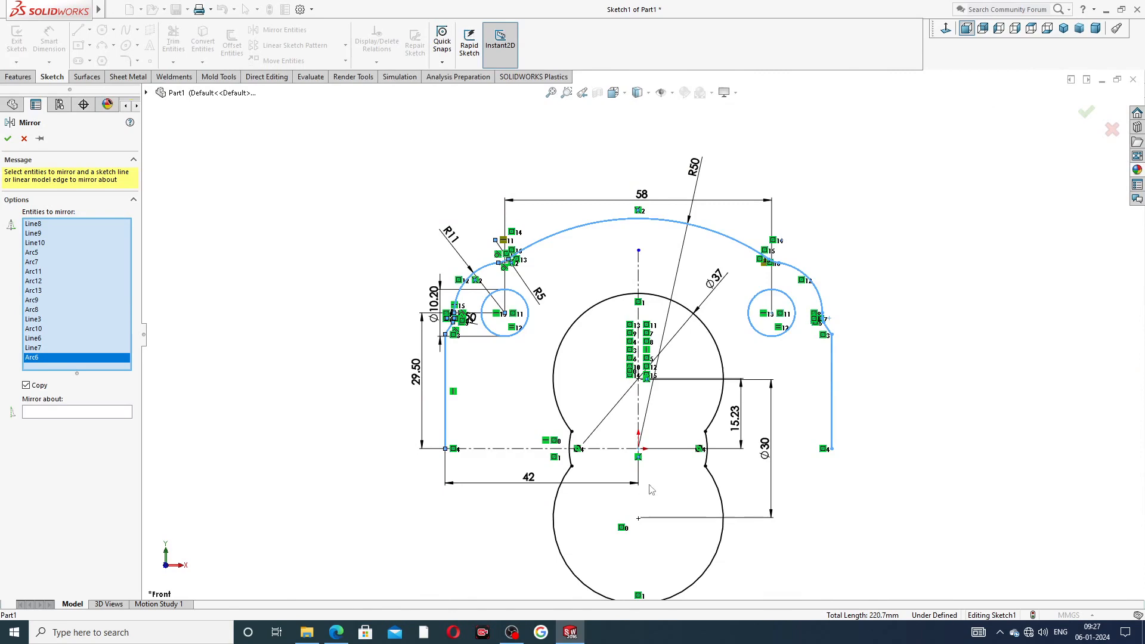
pyautogui.click(111, 412)
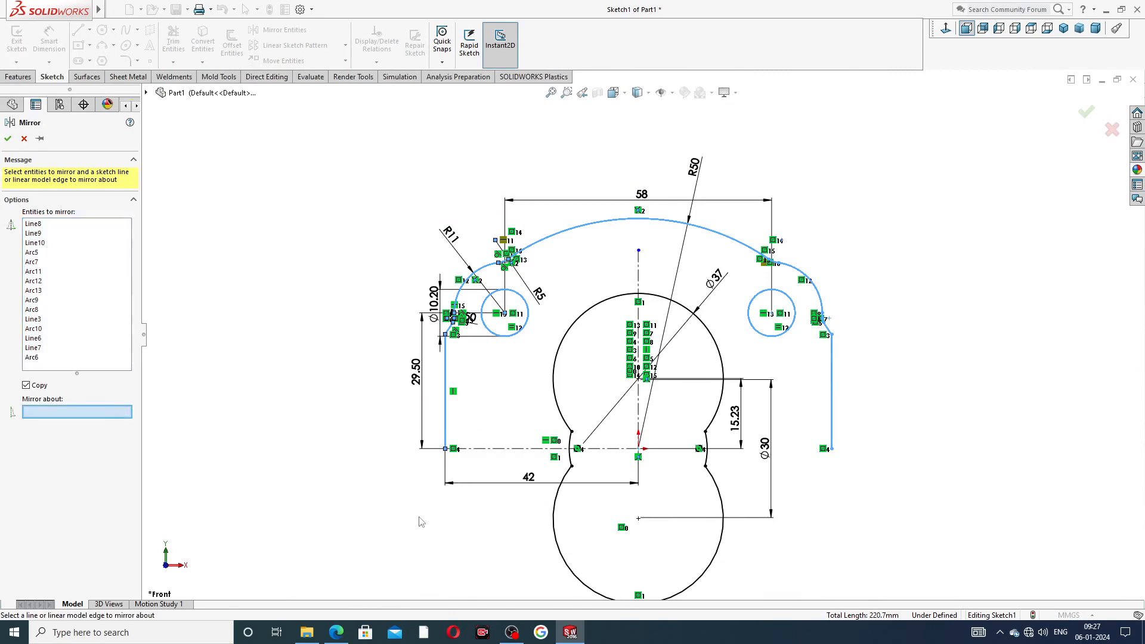
pyautogui.click(510, 449)
pyautogui.scroll(2, 511, 410)
pyautogui.scroll(-5, 588, 440)
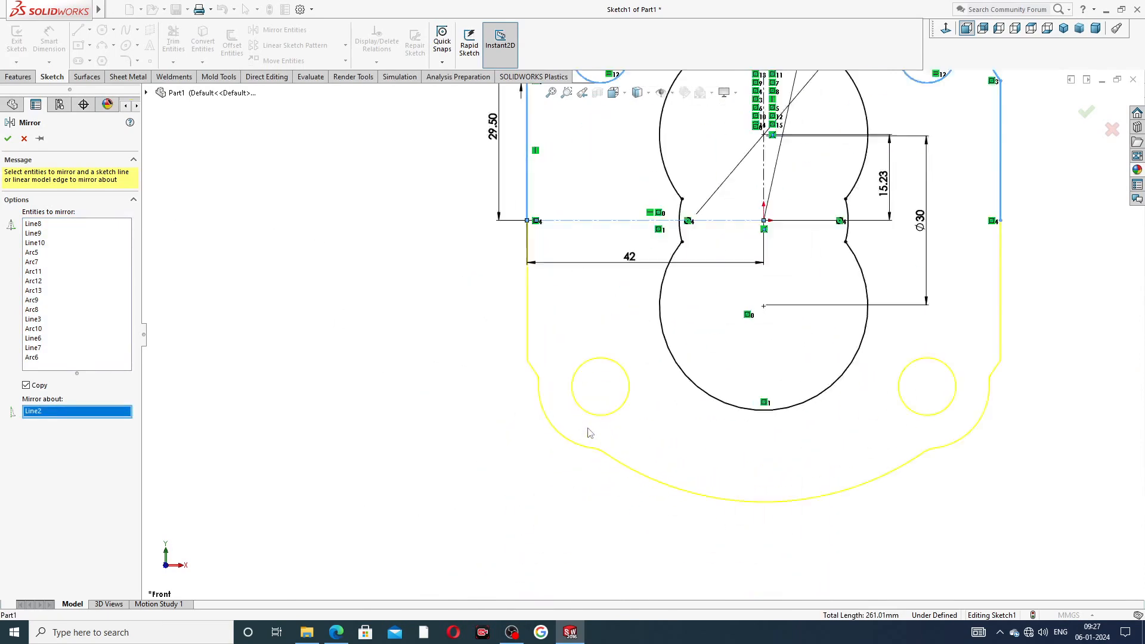
pyautogui.scroll(3, 1022, 363)
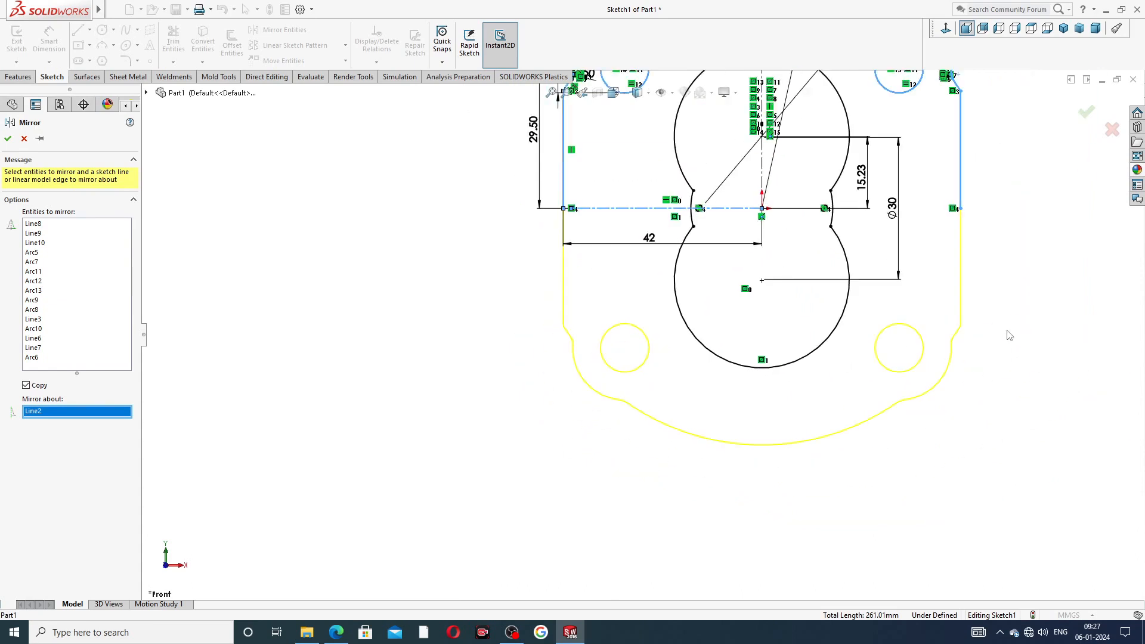
pyautogui.click(1085, 115)
# - Examine the mirrored lower half of the profile, its corner circles and fillets, and the complete closed outline
pyautogui.scroll(-7, 949, 339)
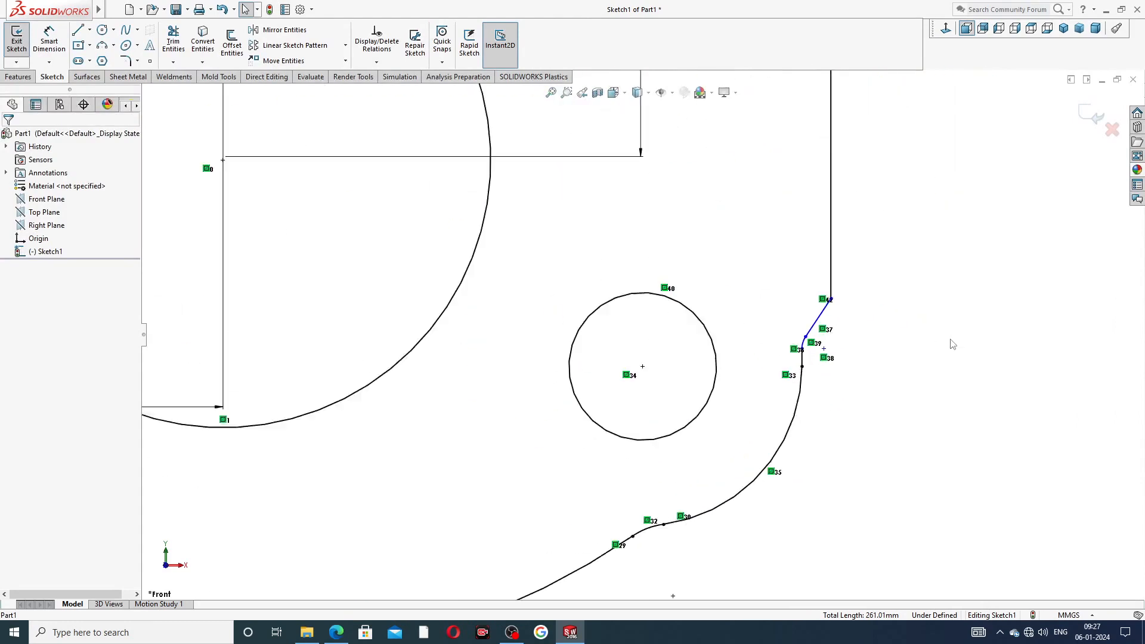
pyautogui.scroll(3, 759, 348)
pyautogui.scroll(3, 536, 452)
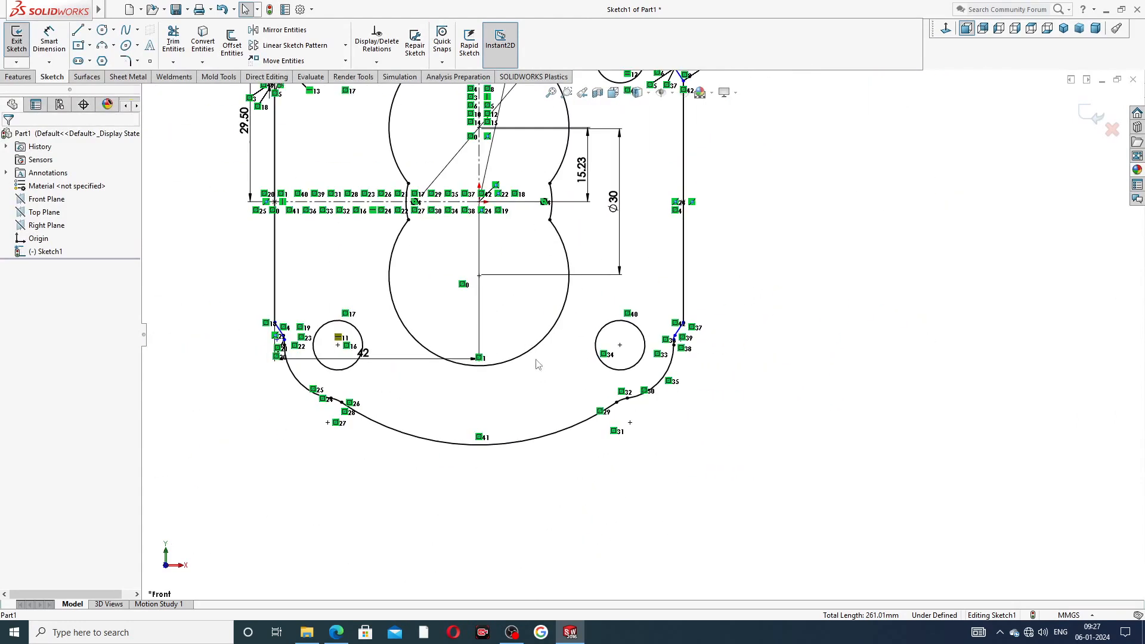
pyautogui.scroll(-5, 334, 346)
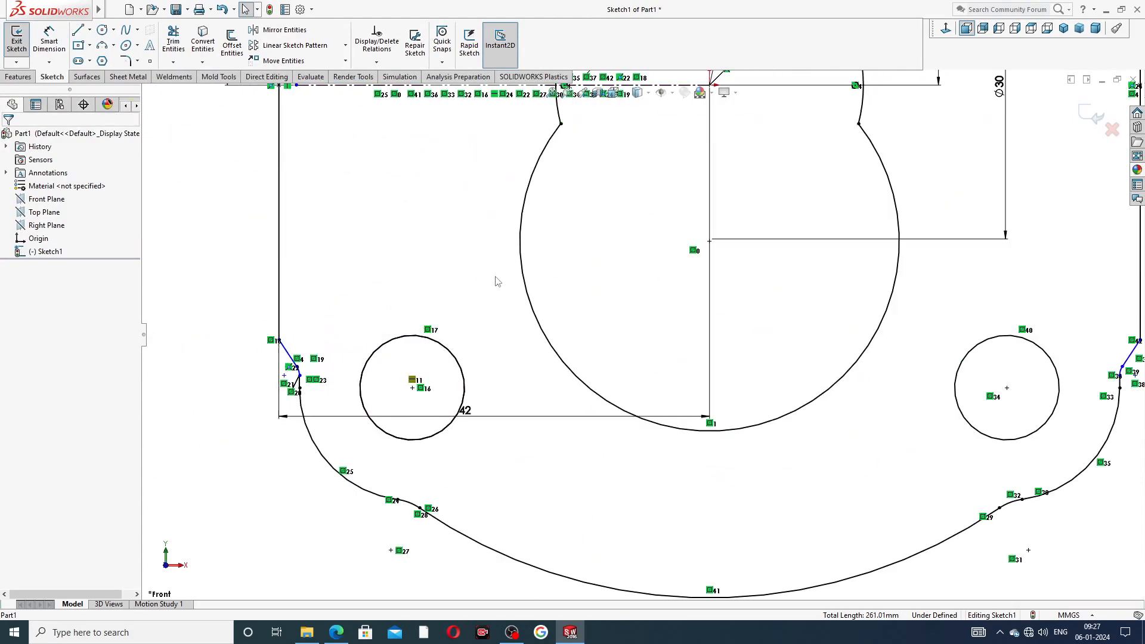
pyautogui.scroll(5, 501, 276)
pyautogui.scroll(-2, 606, 188)
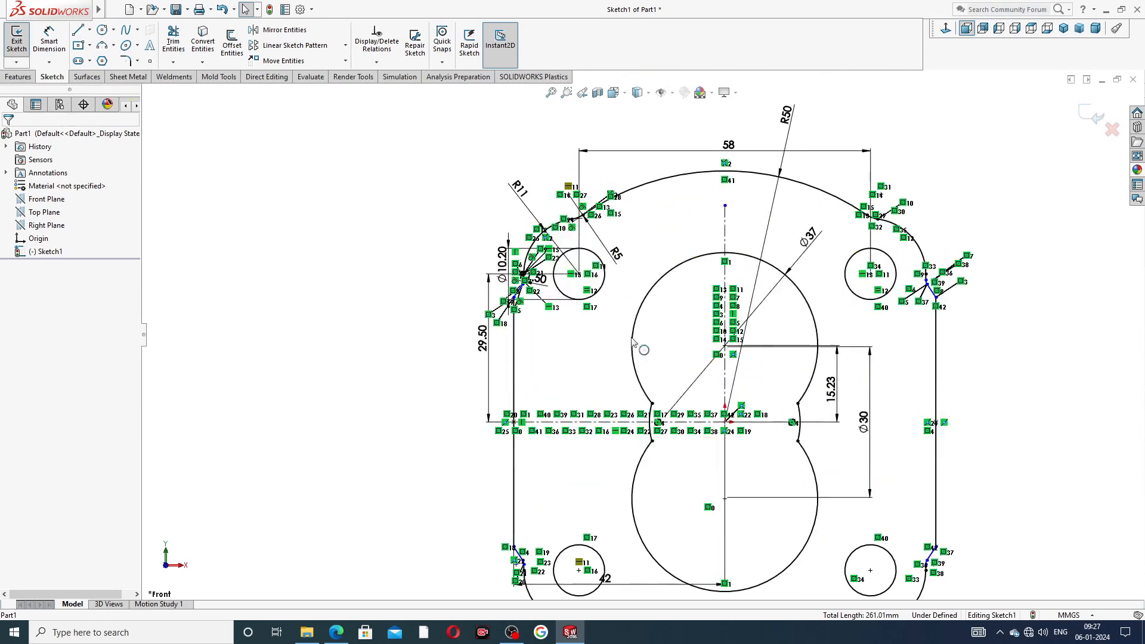
pyautogui.scroll(2, 740, 433)
pyautogui.scroll(-1, 742, 435)
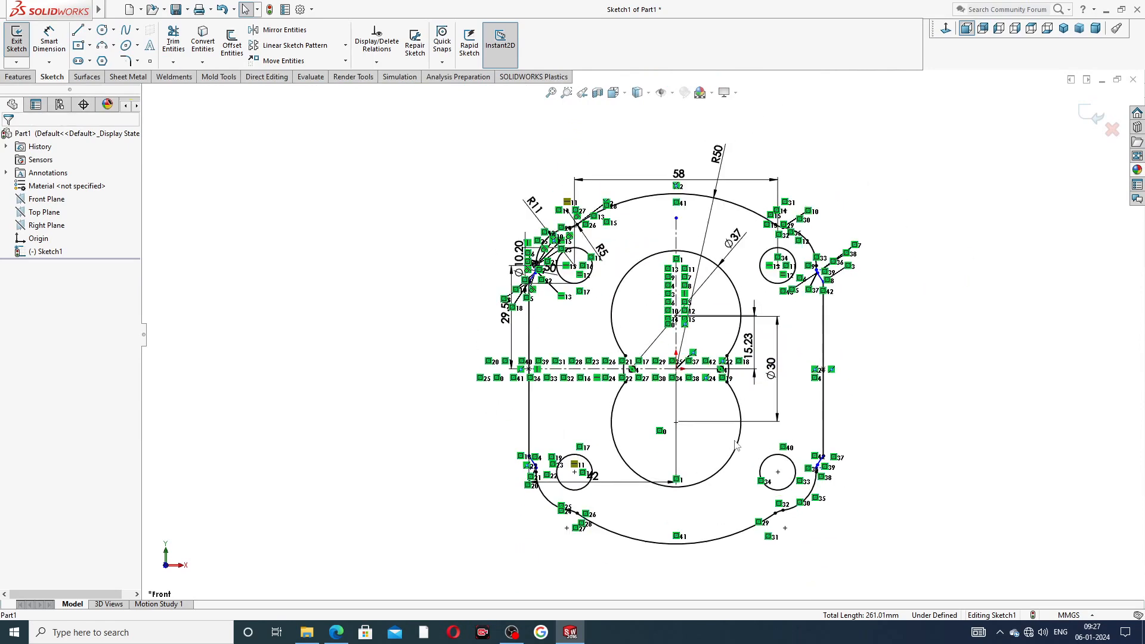
pyautogui.scroll(-1, 757, 442)
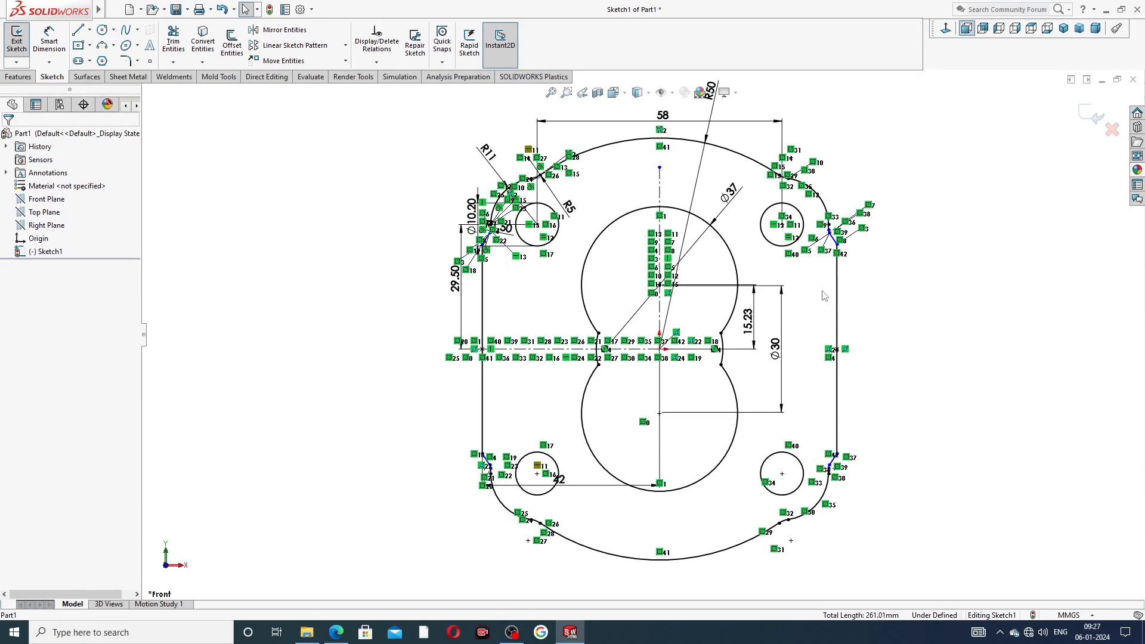
pyautogui.scroll(2, 825, 296)
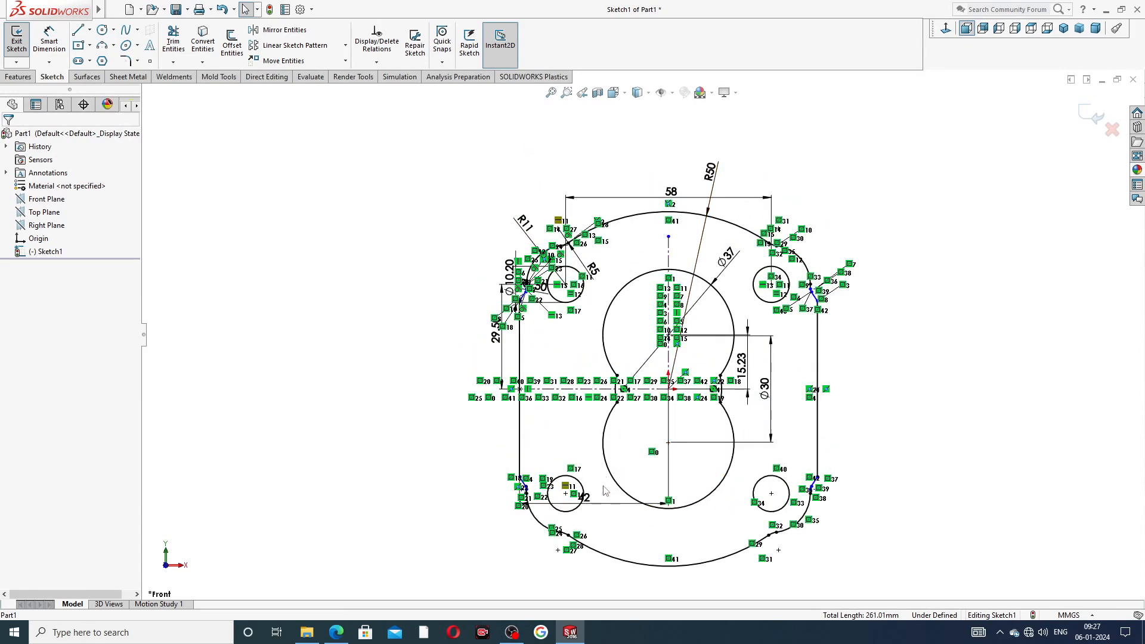
pyautogui.scroll(1, 604, 485)
pyautogui.scroll(-1, 610, 471)
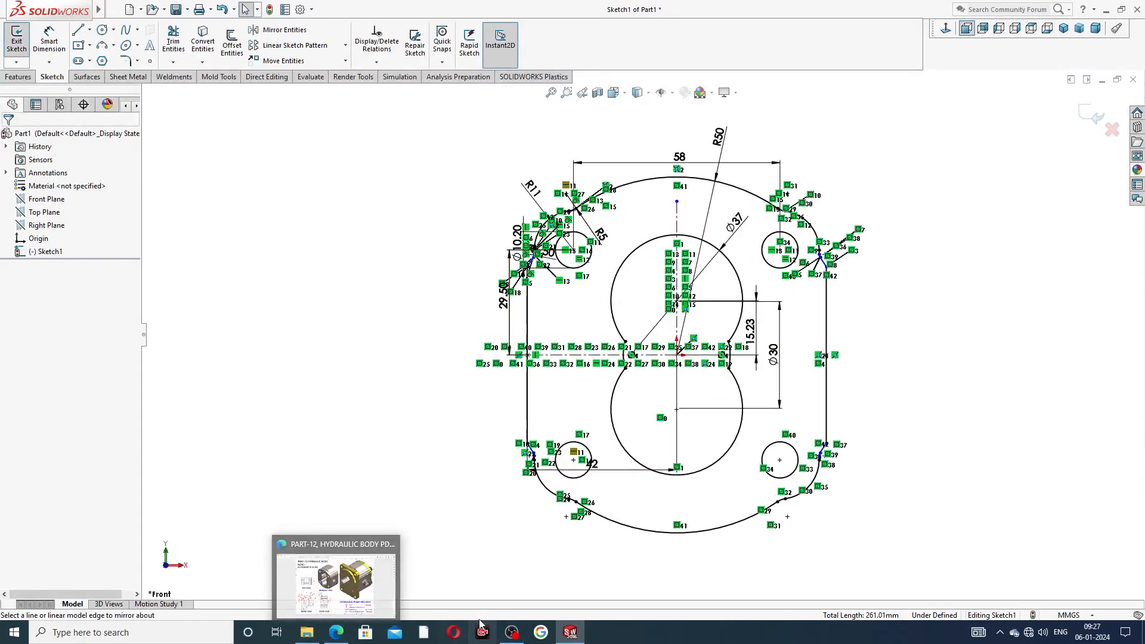
# - Check the body's depth in the PART-12 hydraulic body PDF drawing and return to the SOLIDWORKS sketch
pyautogui.click(336, 634)
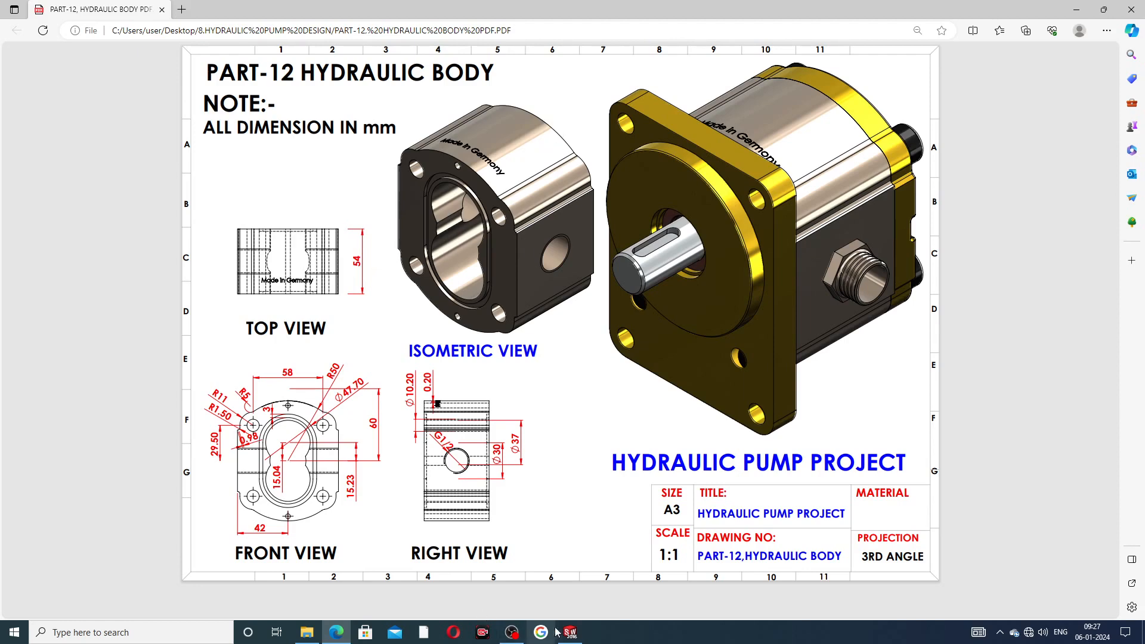
pyautogui.moveTo(570, 631)
pyautogui.click(571, 631)
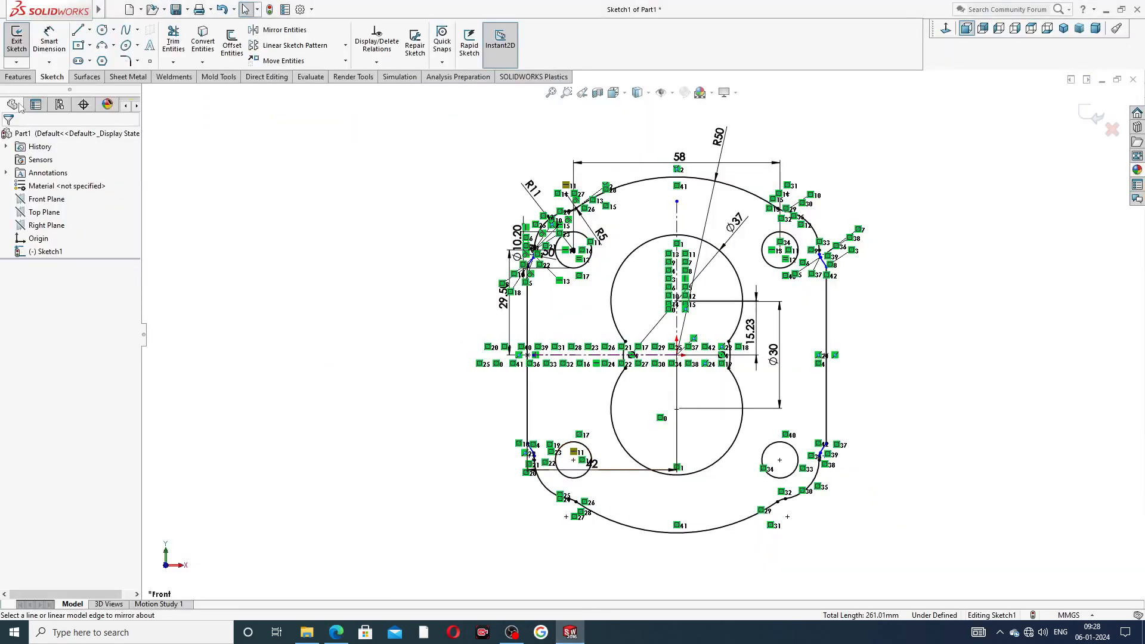
# - Extrude the closed body profile 54 mm with the Mid Plane end condition
pyautogui.click(19, 76)
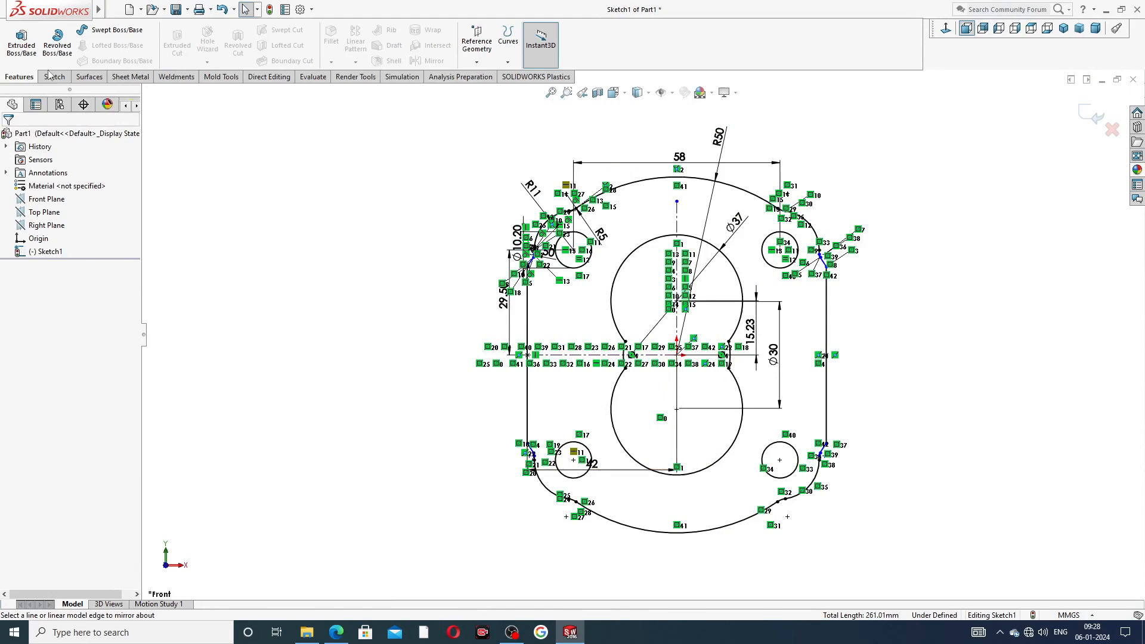
pyautogui.click(22, 43)
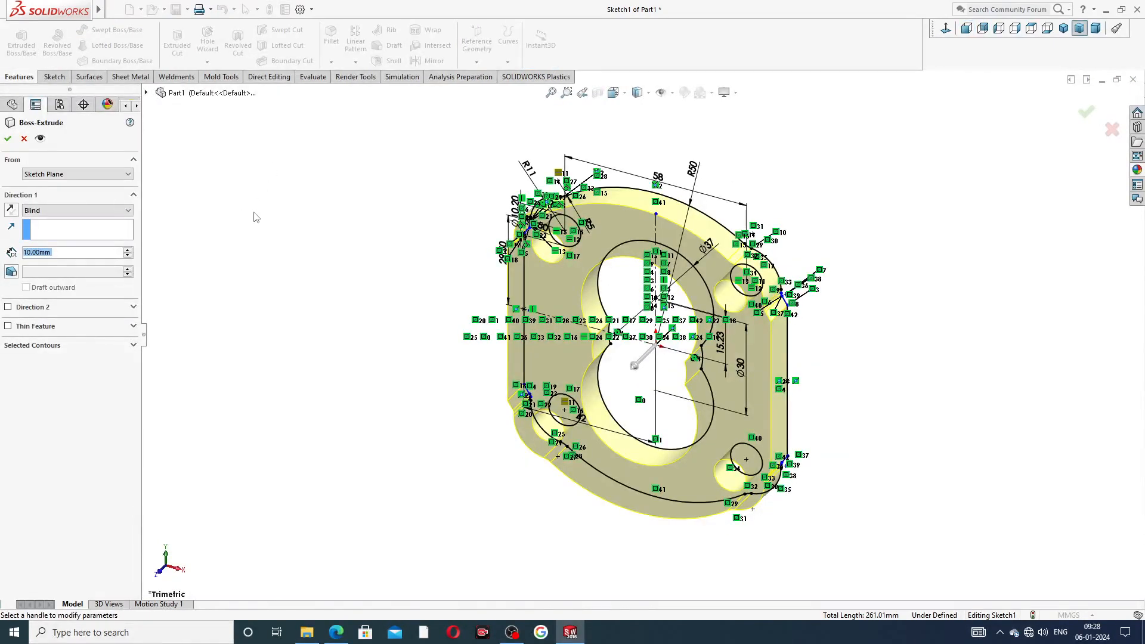
pyautogui.click(91, 212)
pyautogui.click(81, 261)
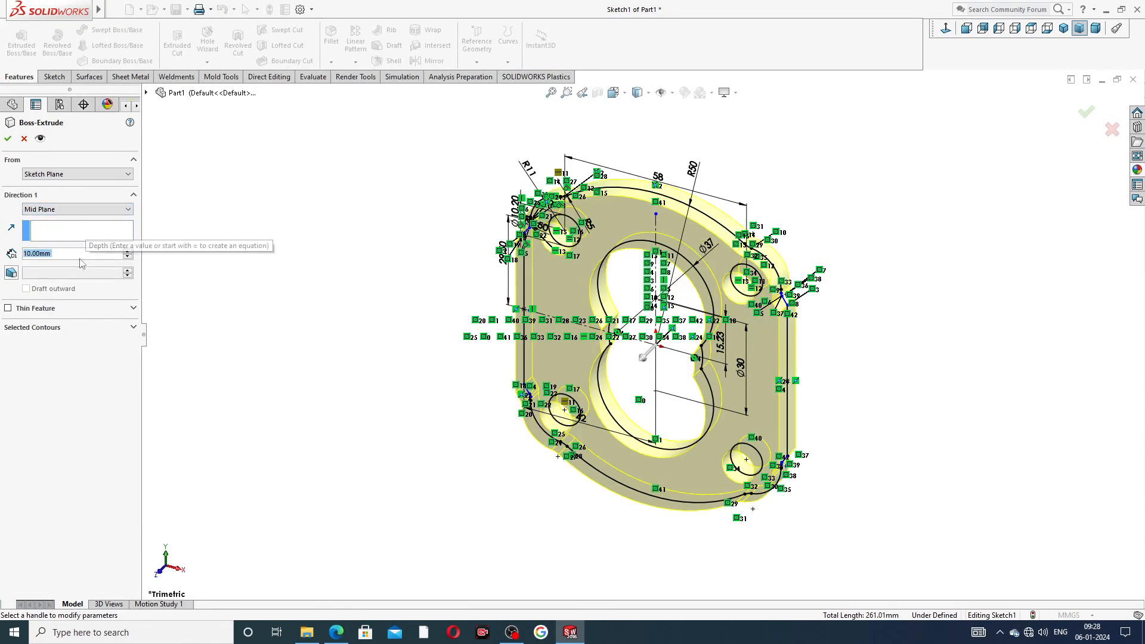
pyautogui.write('54')
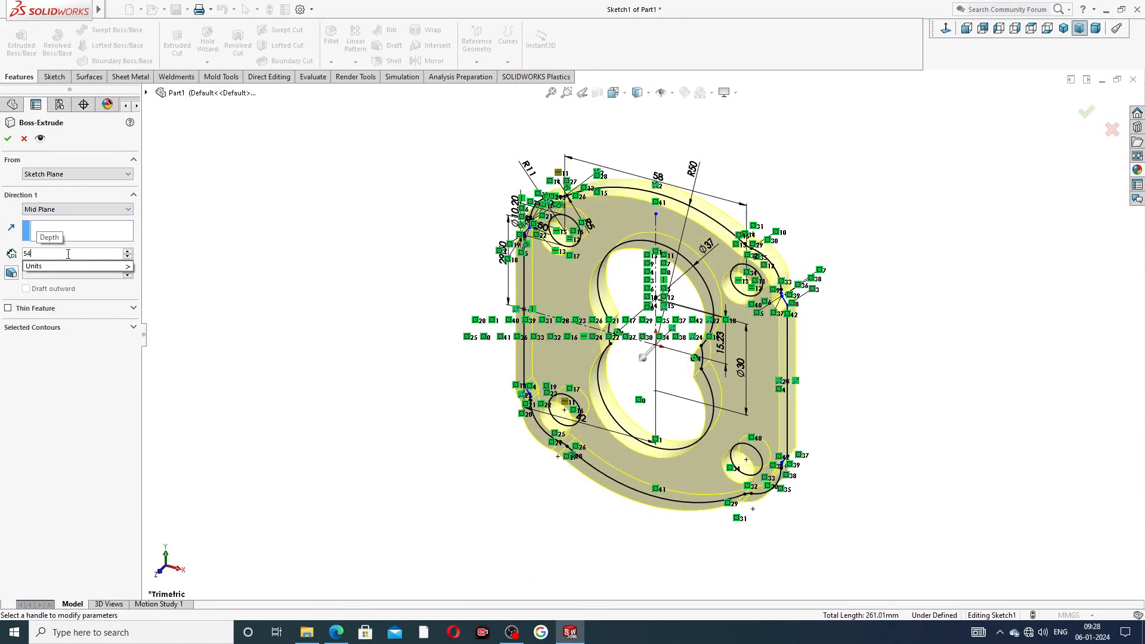
pyautogui.press('Return')
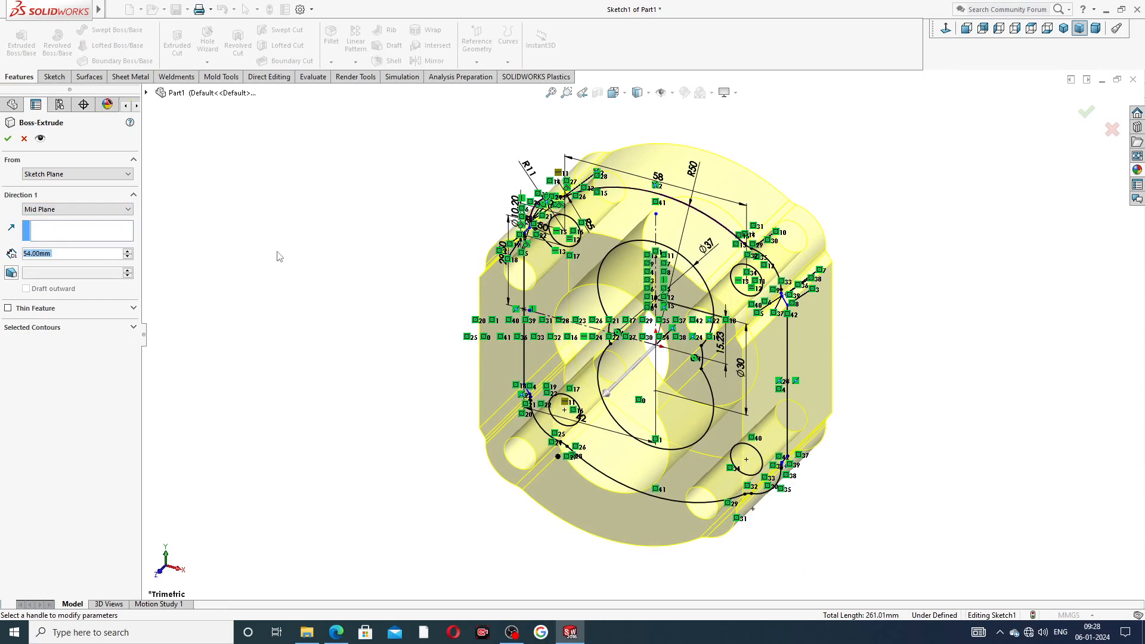
pyautogui.moveTo(904, 314); pyautogui.dragTo(878, 292, button='middle')
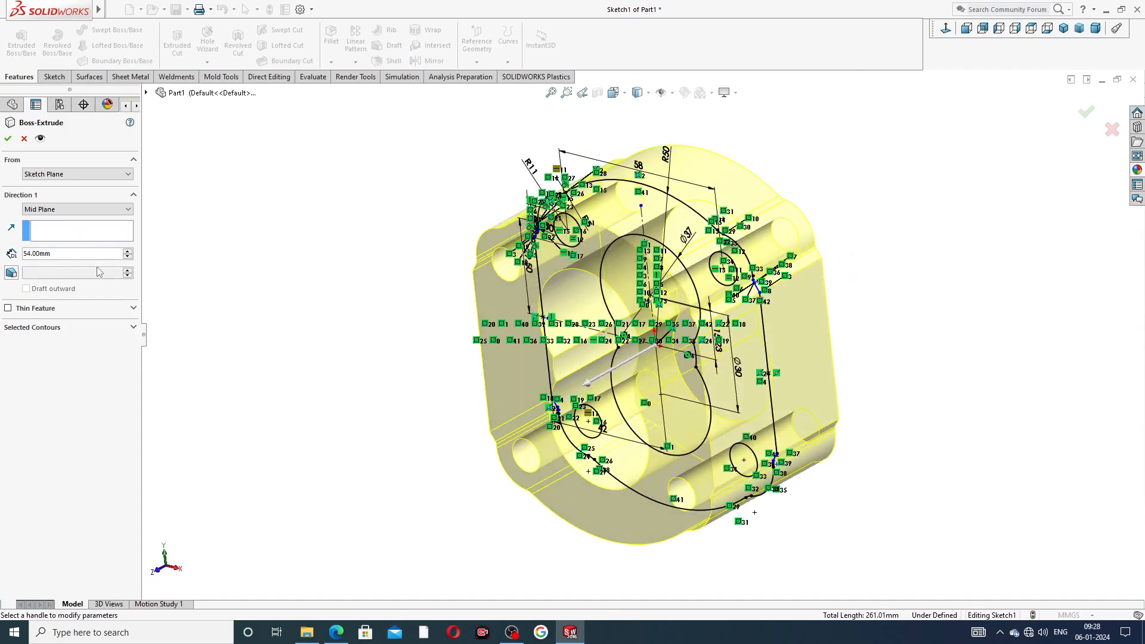
pyautogui.click(9, 140)
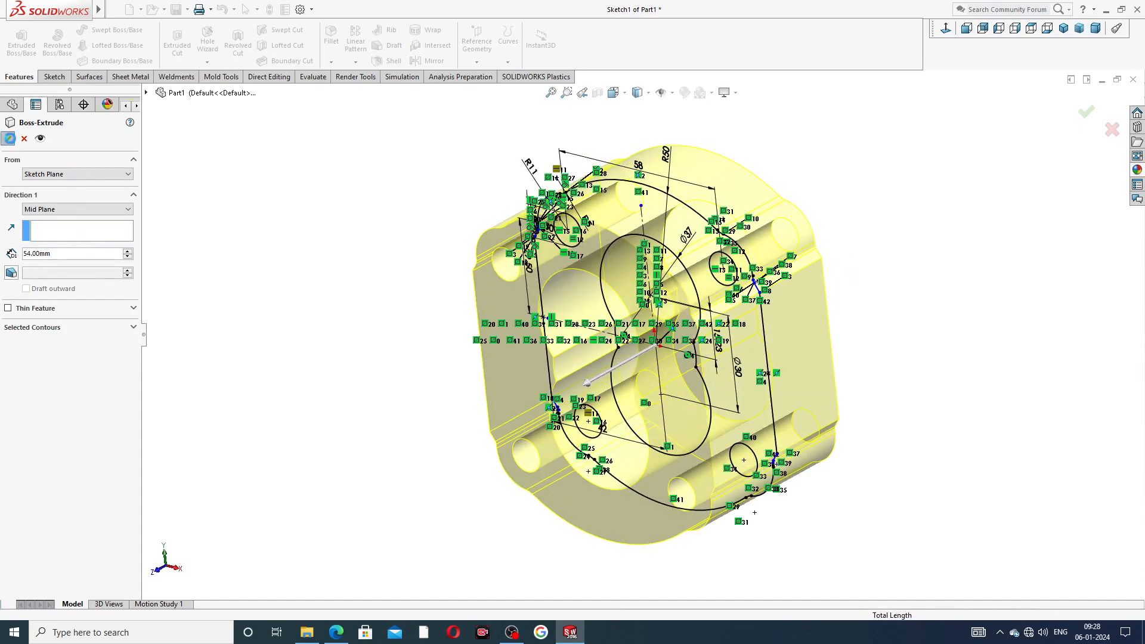
pyautogui.click(829, 139)
pyautogui.moveTo(829, 139)
pyautogui.mouseDown(button='middle')
pyautogui.moveTo(882, 184)
pyautogui.moveTo(677, 249)
pyautogui.moveTo(853, 212)
pyautogui.mouseUp(button='middle')
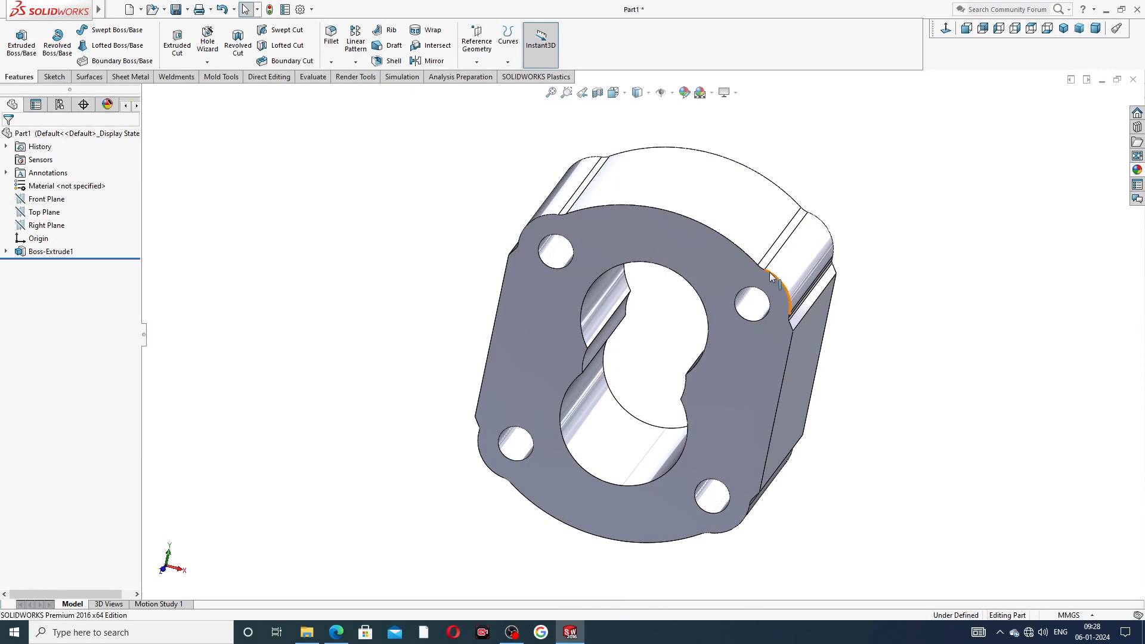
pyautogui.moveTo(774, 281); pyautogui.dragTo(680, 305, button='middle')
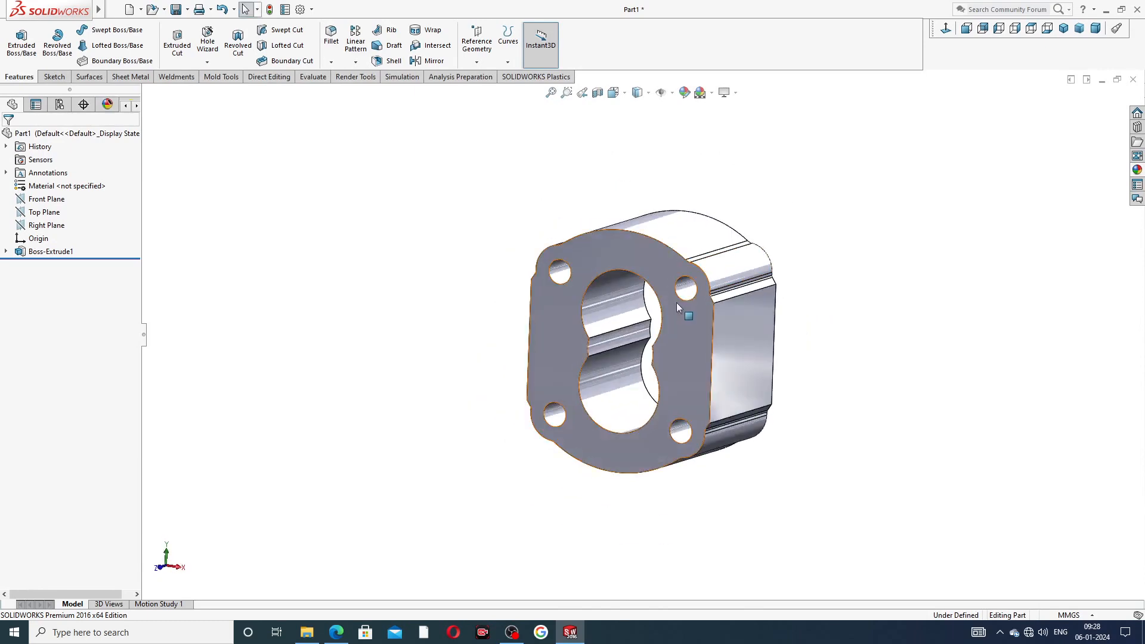
# - Check the PART-12 PDF drawing, return to SOLIDWORKS and start a sketch on the body's front face, viewed normal to it
pyautogui.click(334, 633)
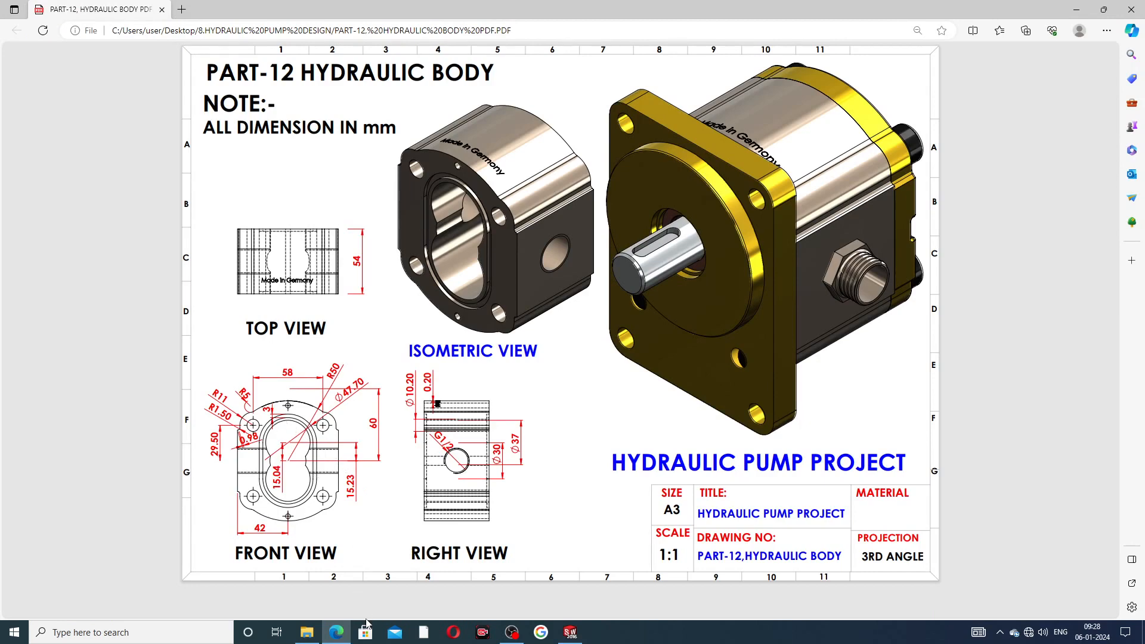
pyautogui.click(571, 632)
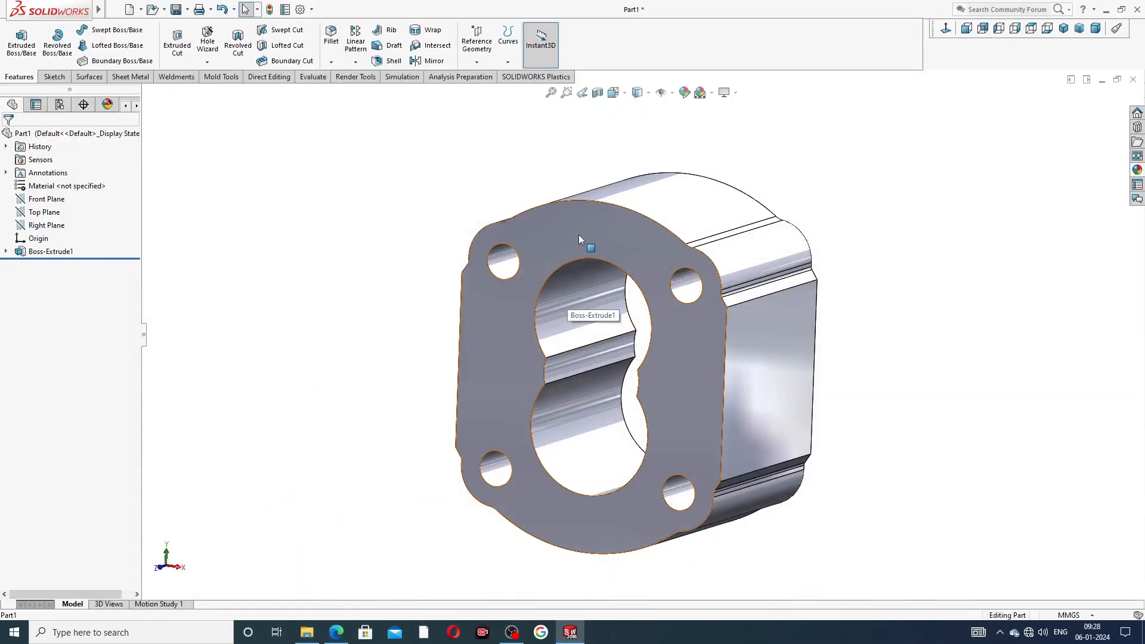
pyautogui.click(610, 238)
pyautogui.click(626, 196)
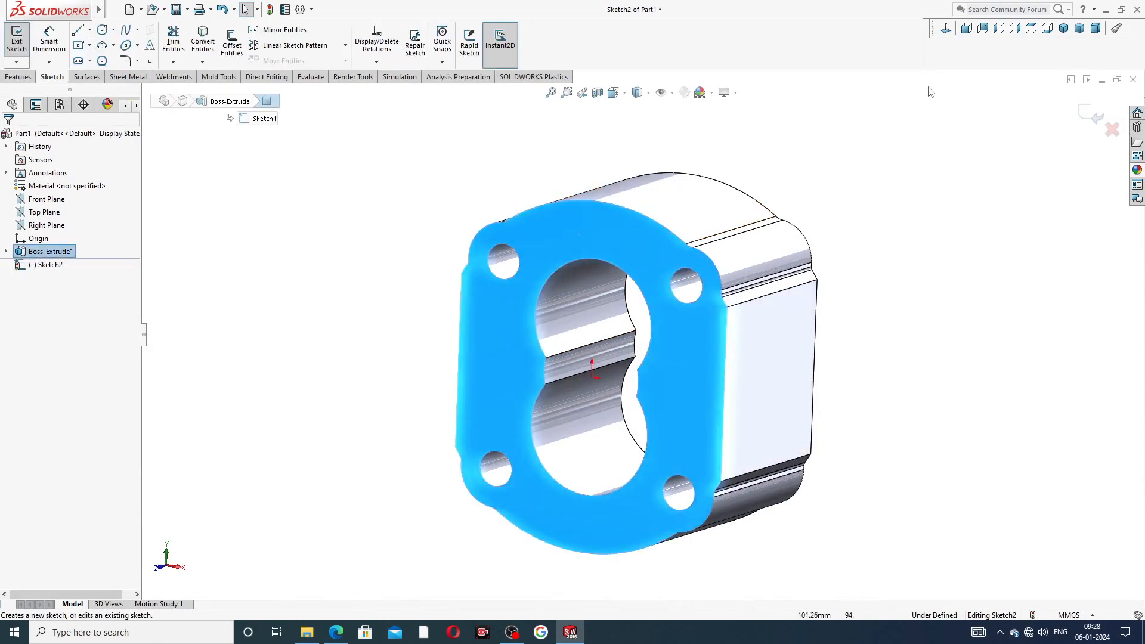
pyautogui.click(946, 29)
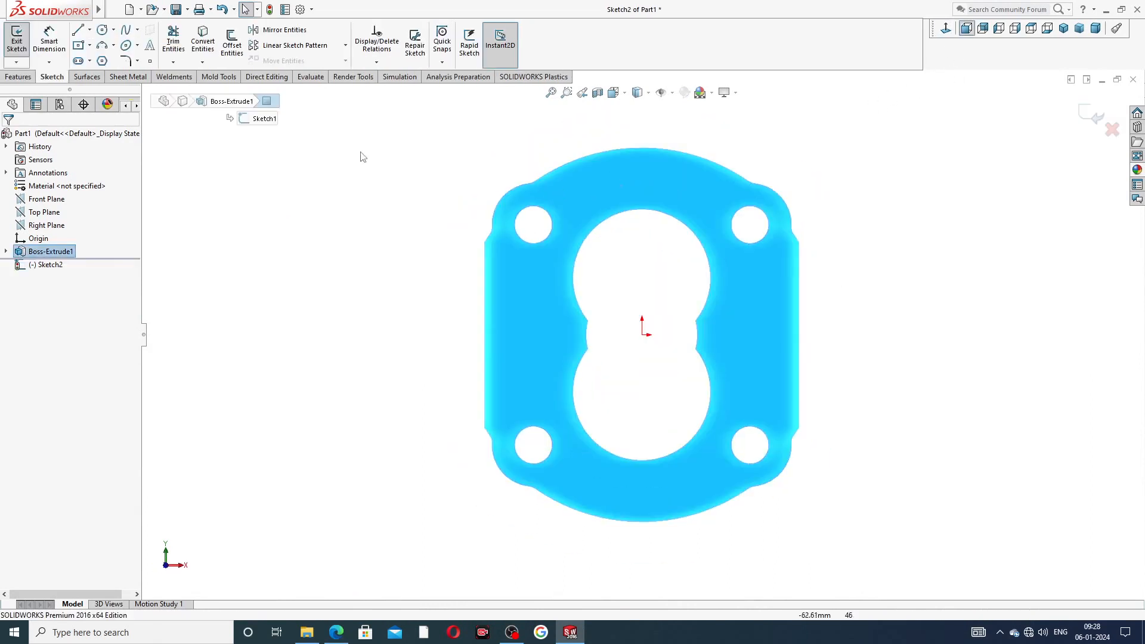
pyautogui.click(88, 30)
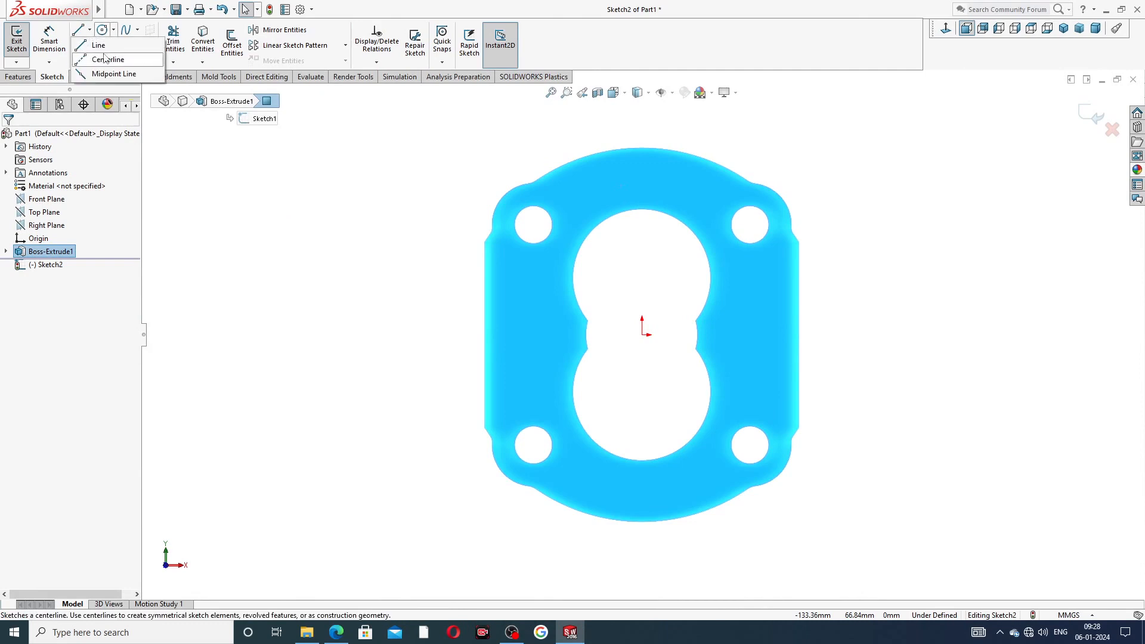
pyautogui.click(106, 59)
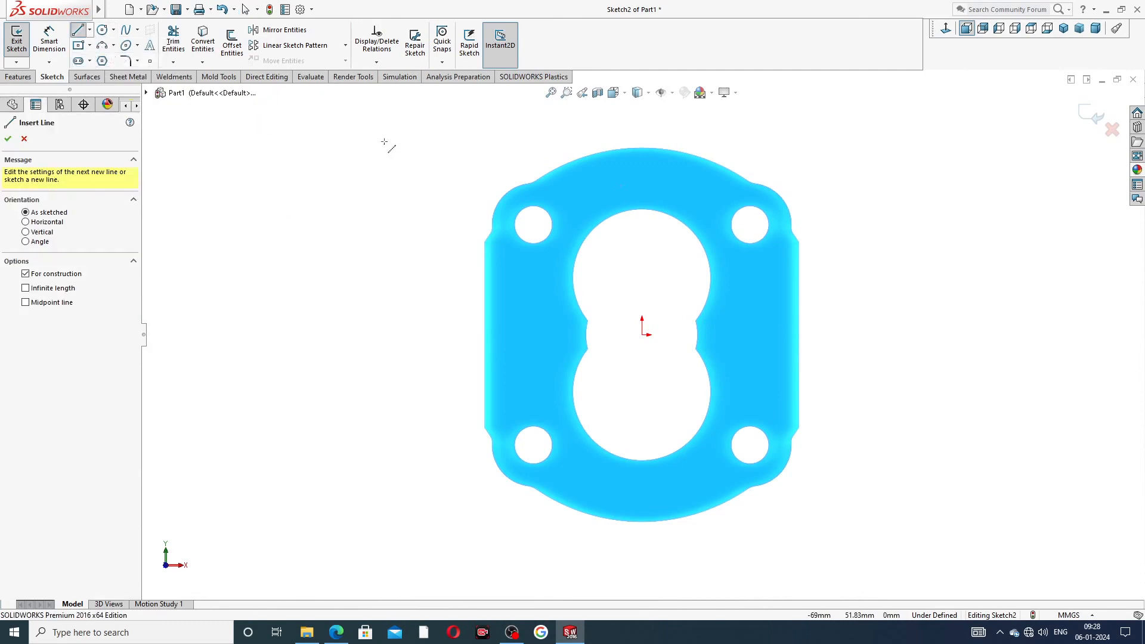
pyautogui.click(643, 336)
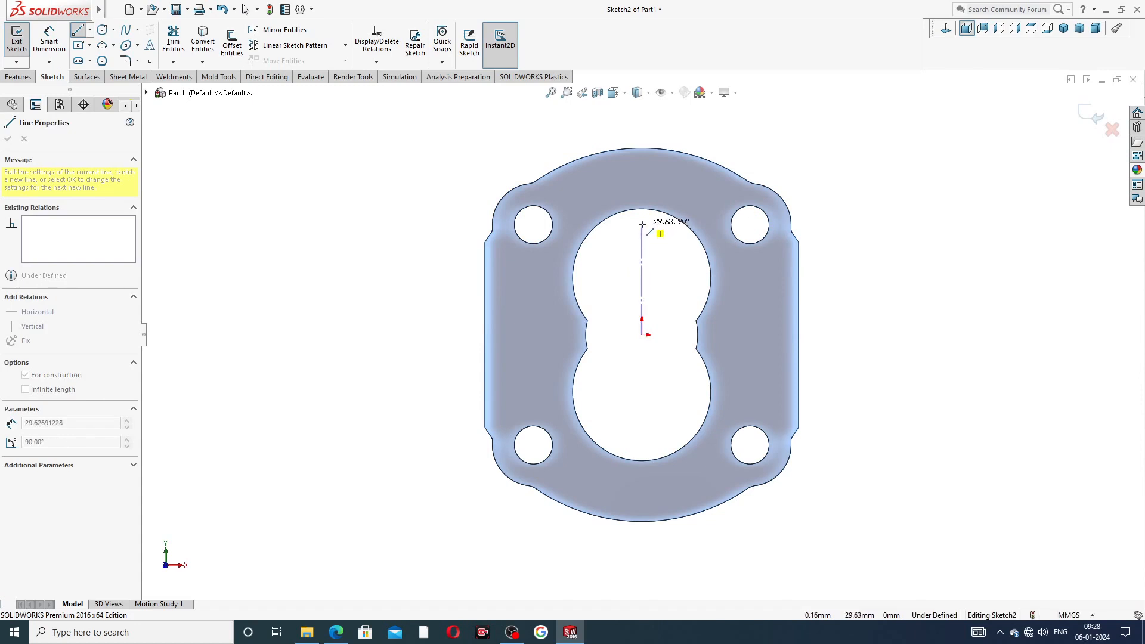
pyautogui.press('Escape')
# - Draw a vertical centerline about 29 mm long down to the origin and a horizontal centerline from the origin toward the body's right side
pyautogui.click(90, 29)
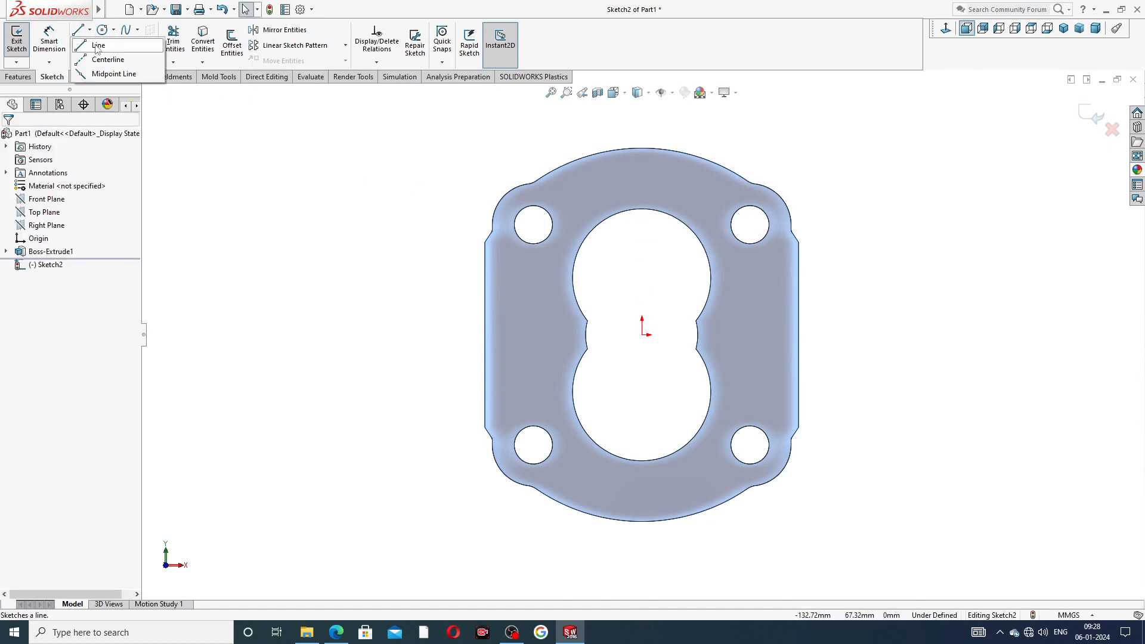
pyautogui.click(110, 56)
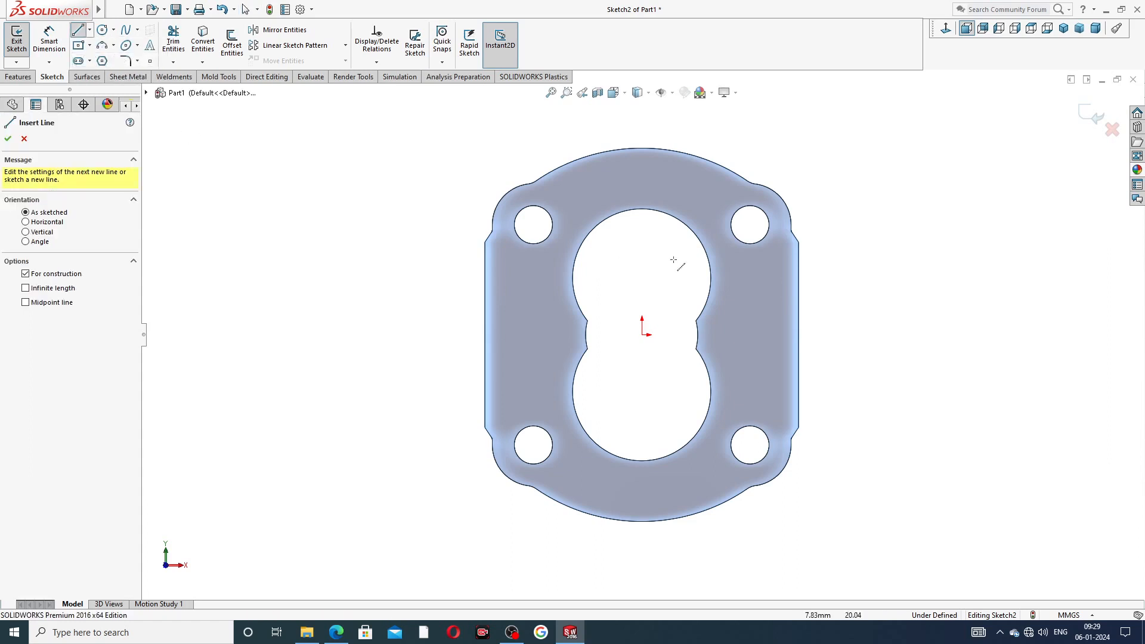
pyautogui.click(641, 225)
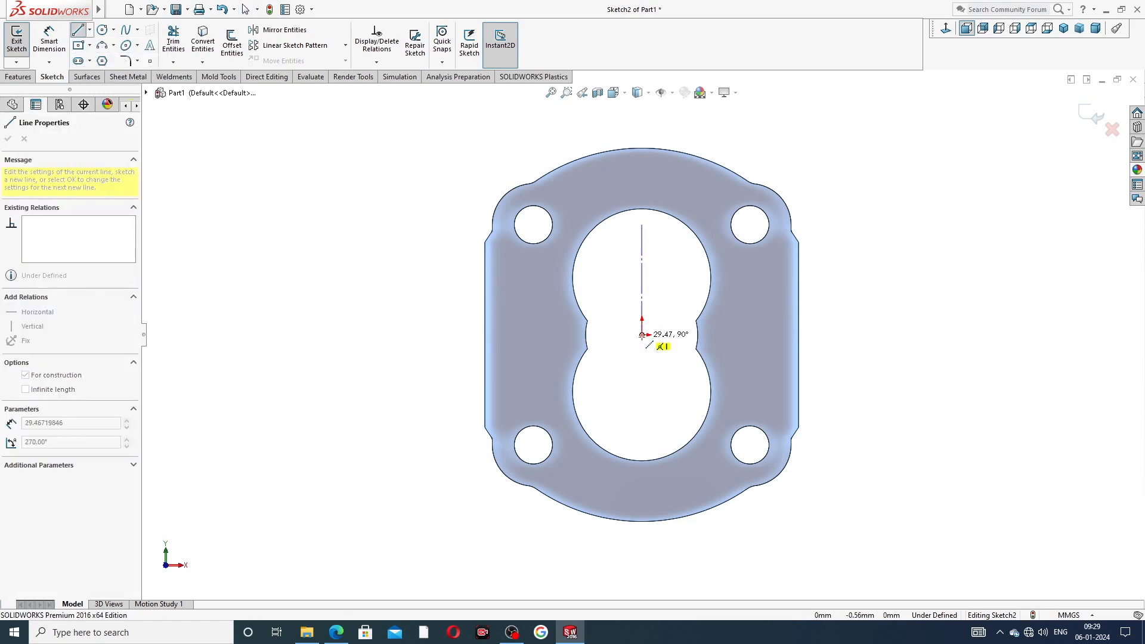
pyautogui.click(642, 335)
pyautogui.click(754, 334)
pyautogui.rightClick(880, 257)
pyautogui.click(908, 267)
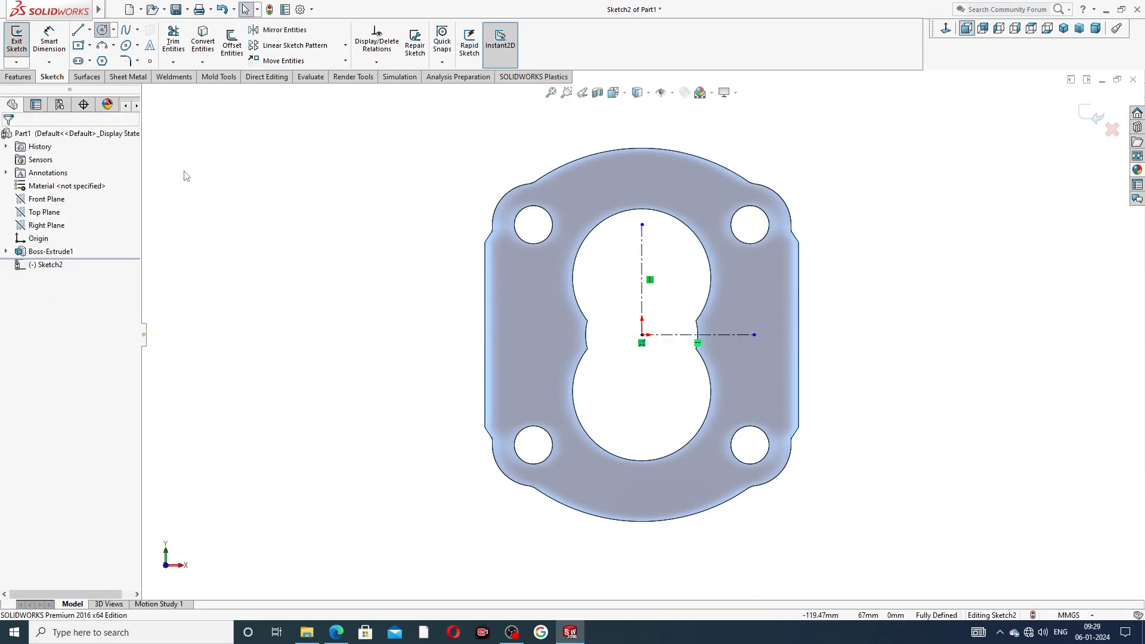
# - Sketch a circle of about 20.6 mm radius centred on the vertical centerline, about 18.8 mm above the origin
pyautogui.click(642, 265)
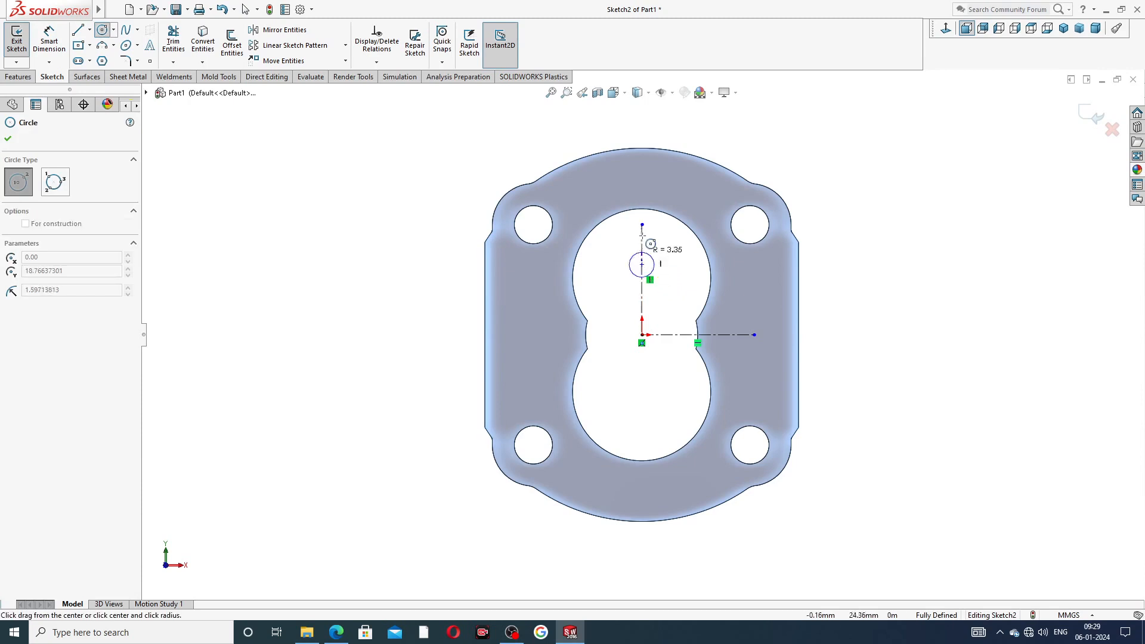
pyautogui.click(650, 190)
pyautogui.rightClick(774, 167)
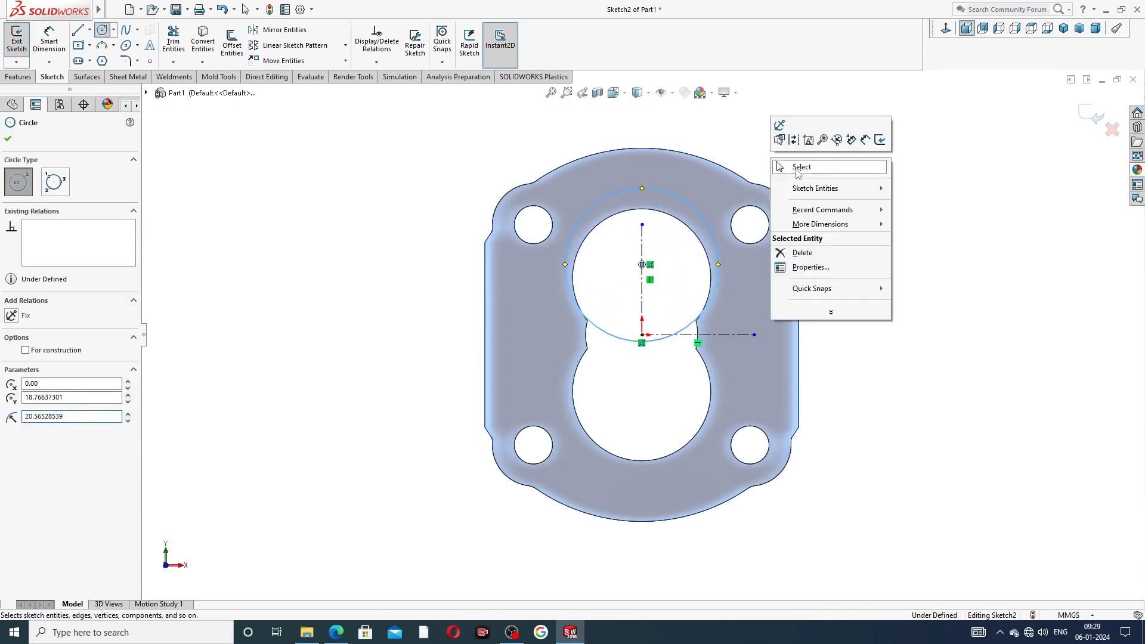
pyautogui.click(802, 169)
# - Check the groove dimensions in the PDF drawing, return to SOLIDWORKS and set the circle's diameter to 47.70 mm
pyautogui.click(336, 633)
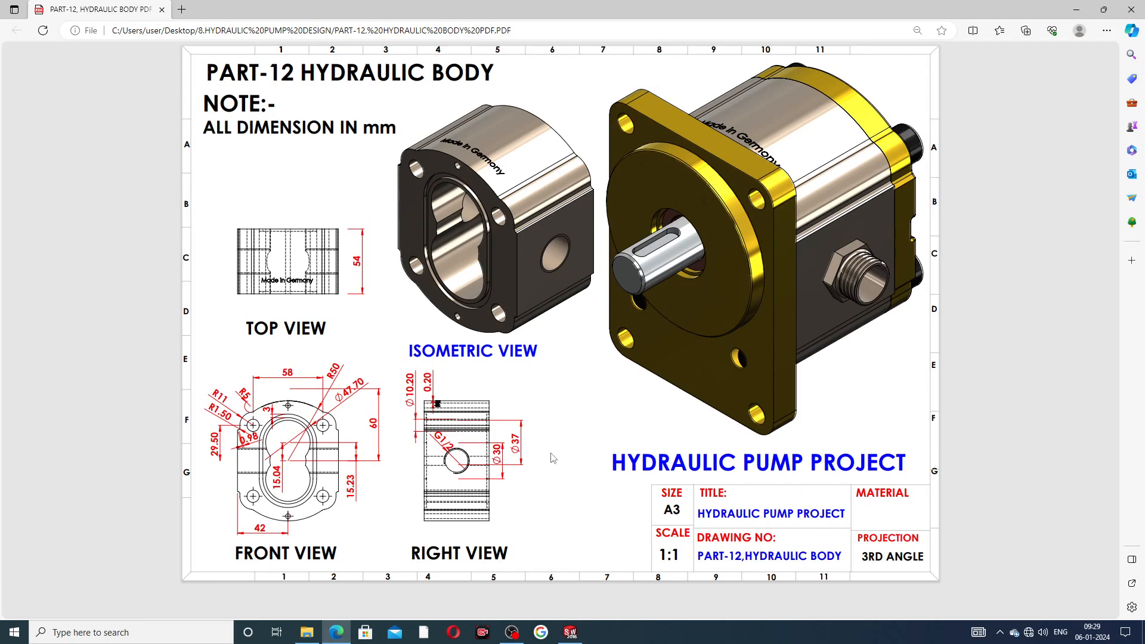
pyautogui.click(570, 632)
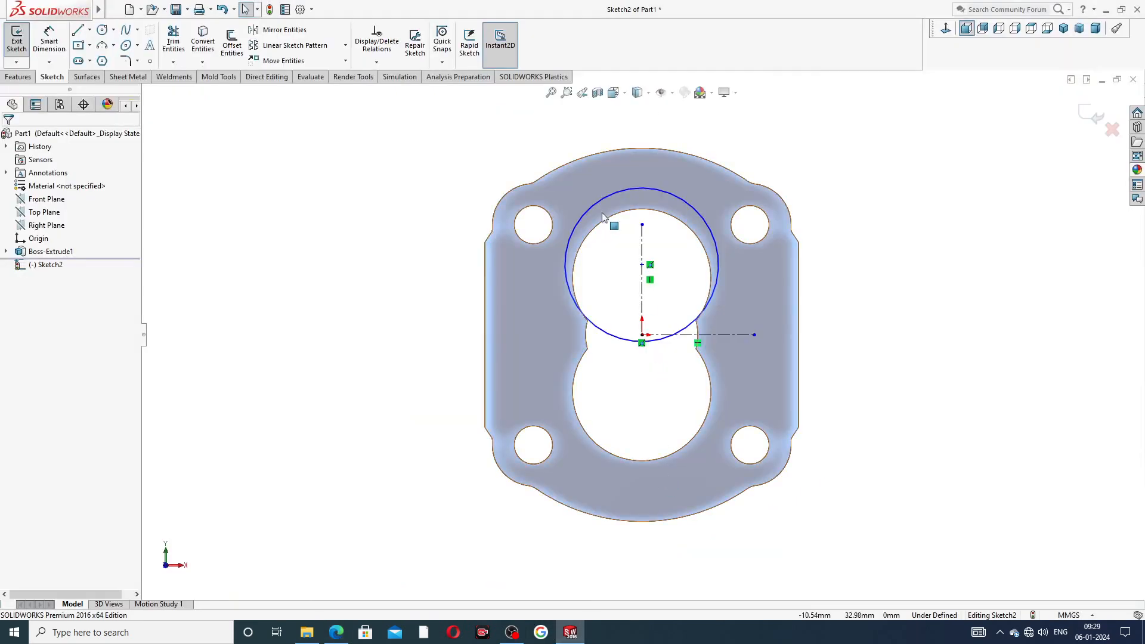
pyautogui.click(49, 41)
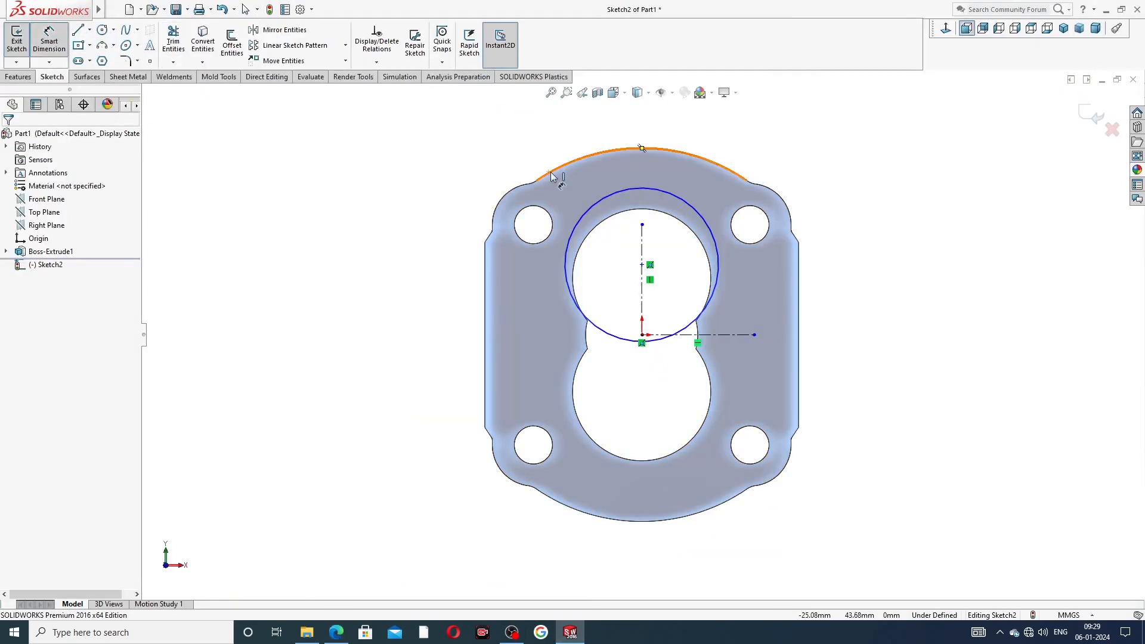
pyautogui.click(621, 191)
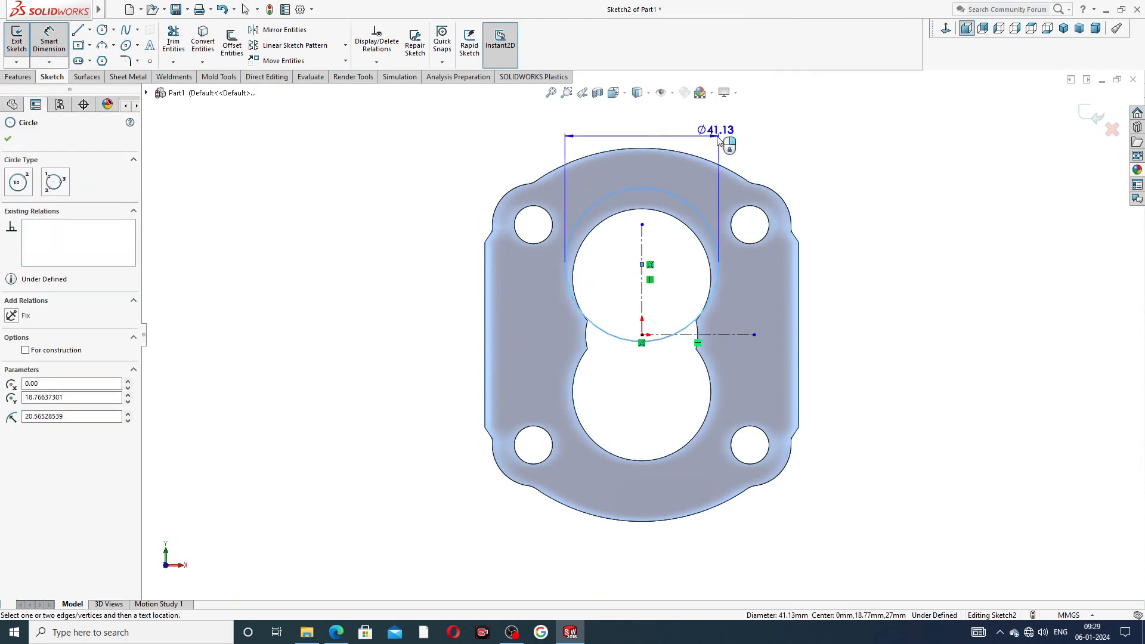
pyautogui.click(728, 142)
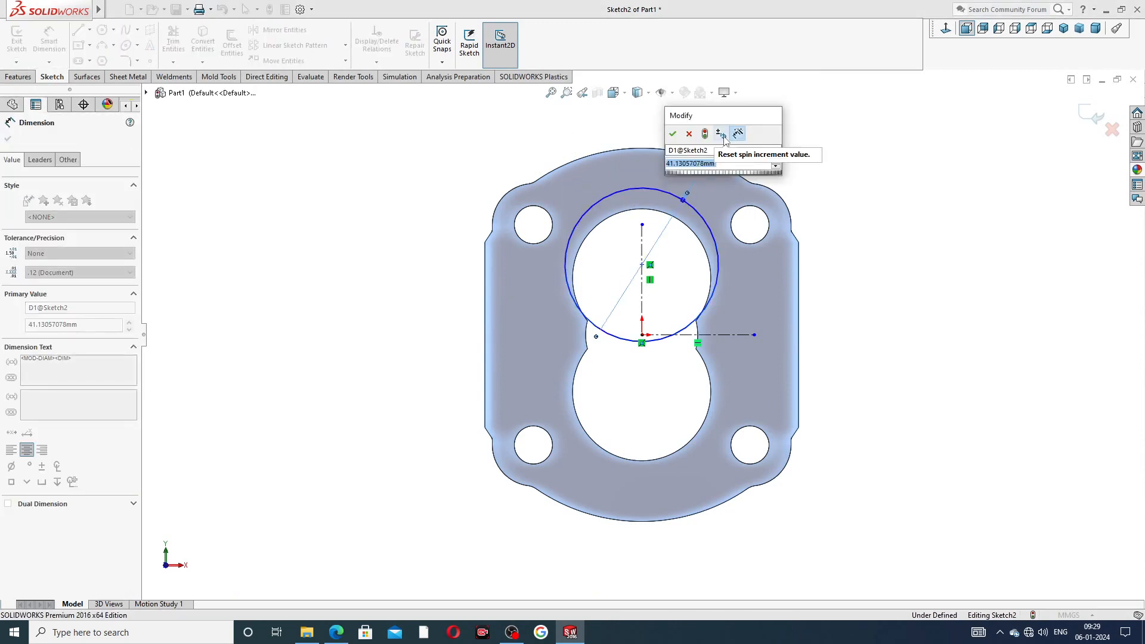
pyautogui.write('47.70')
pyautogui.press('Return')
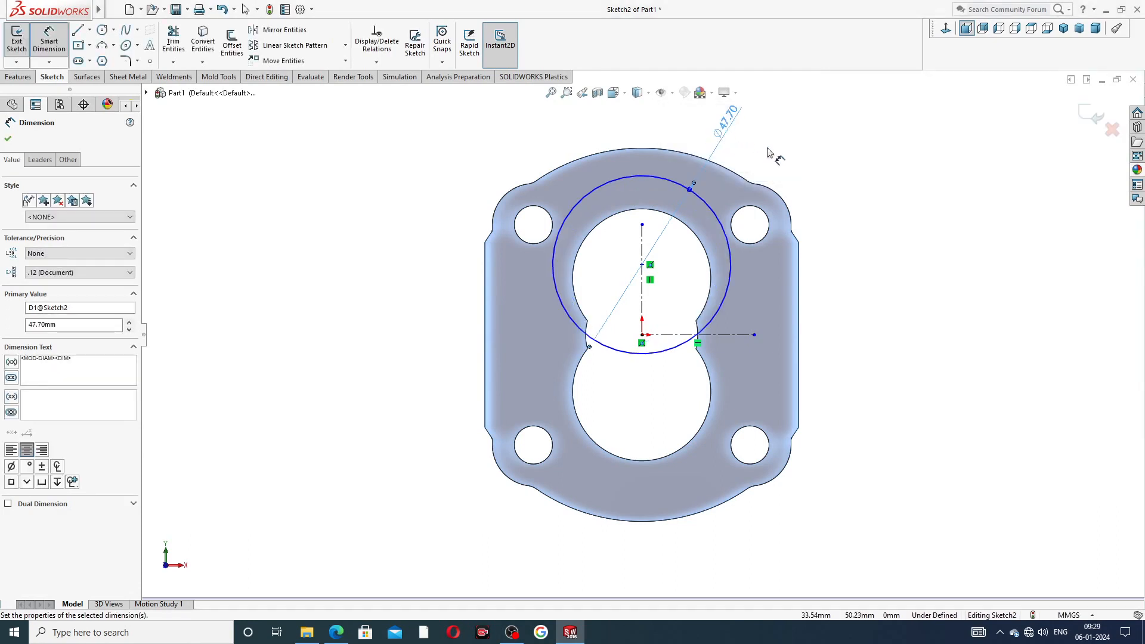
pyautogui.click(772, 153)
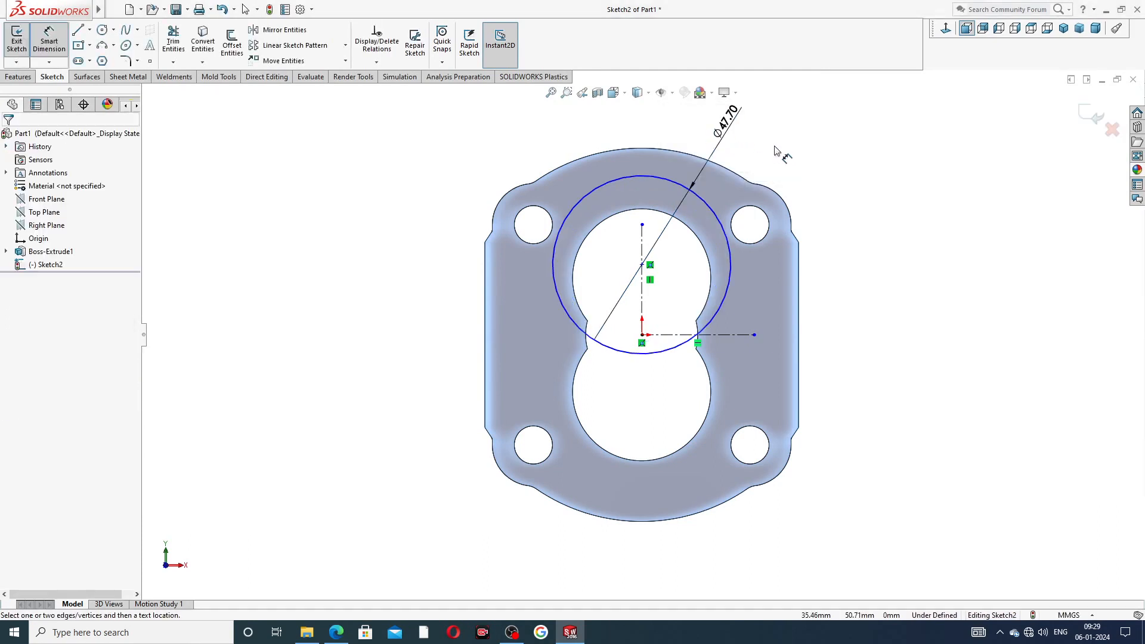
# - Dimension the circle's centre 15.04 mm above the origin
pyautogui.click(642, 264)
pyautogui.click(642, 336)
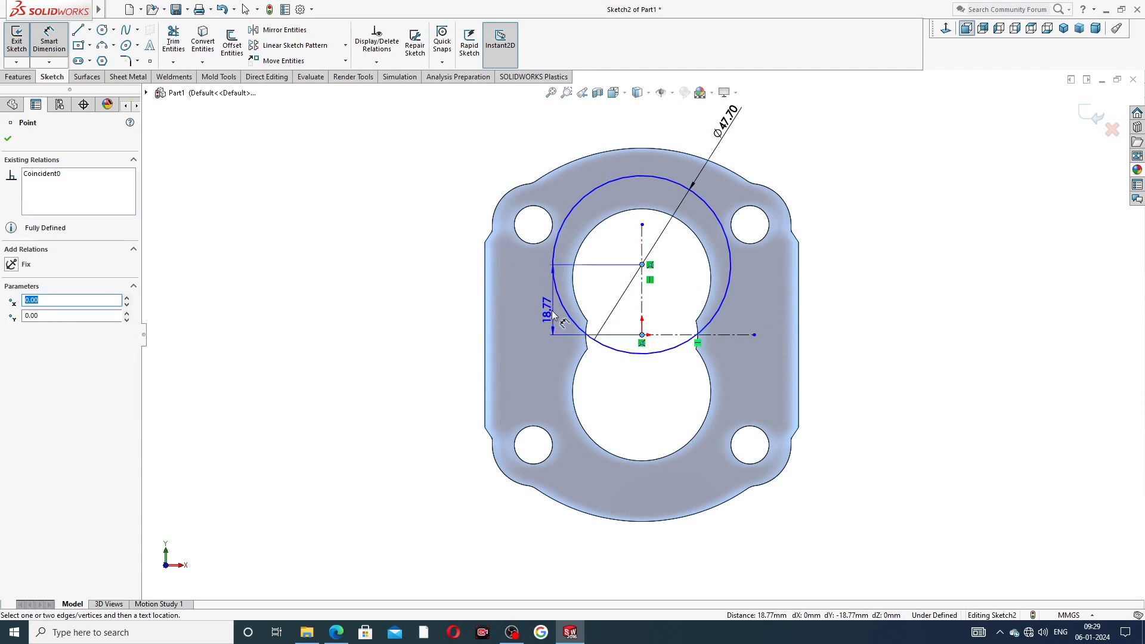
pyautogui.click(531, 307)
pyautogui.write('1')
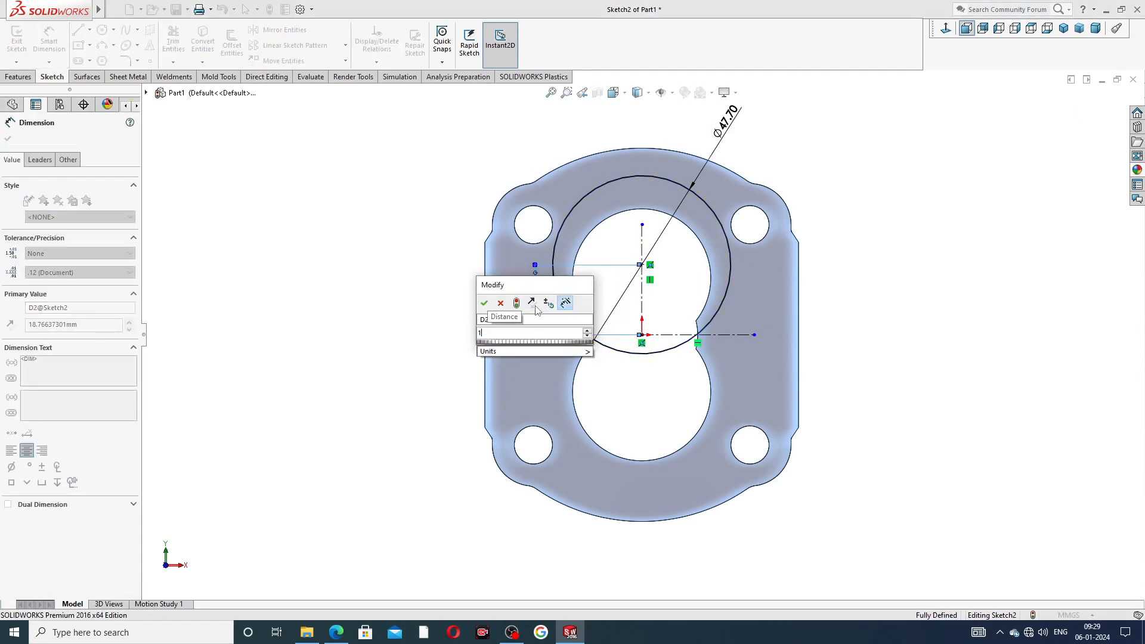
pyautogui.write('5.04')
pyautogui.press('Return')
pyautogui.click(907, 230)
pyautogui.rightClick(865, 167)
pyautogui.click(893, 177)
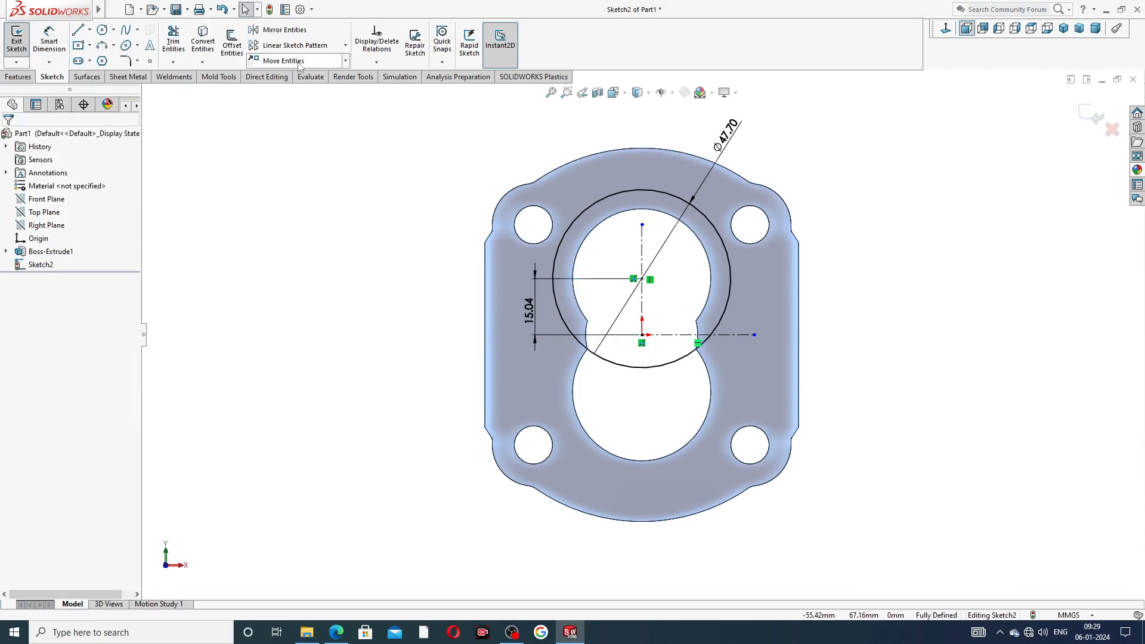
# - Mirror the 47.70 mm groove circle about the horizontal centerline, keeping the original
pyautogui.click(293, 32)
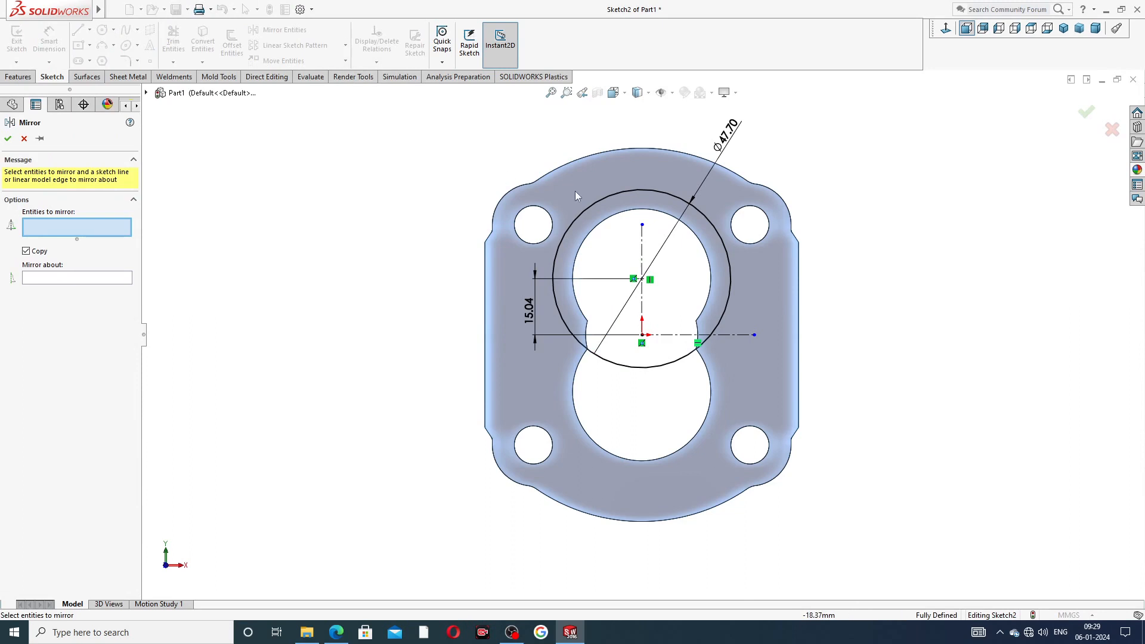
pyautogui.click(590, 214)
pyautogui.click(105, 279)
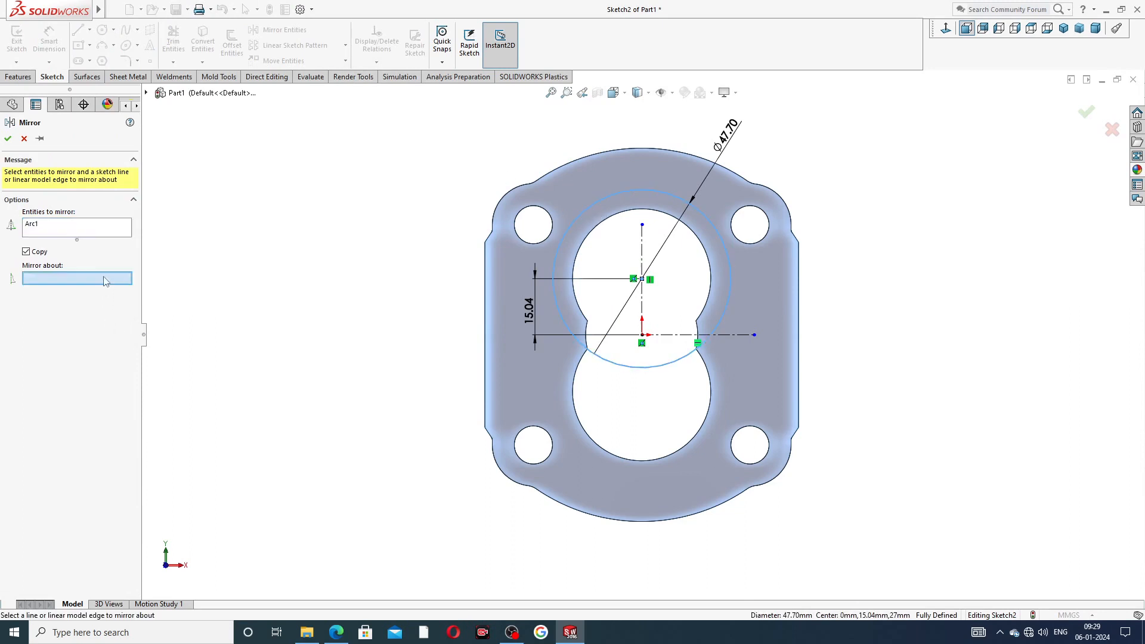
pyautogui.click(664, 335)
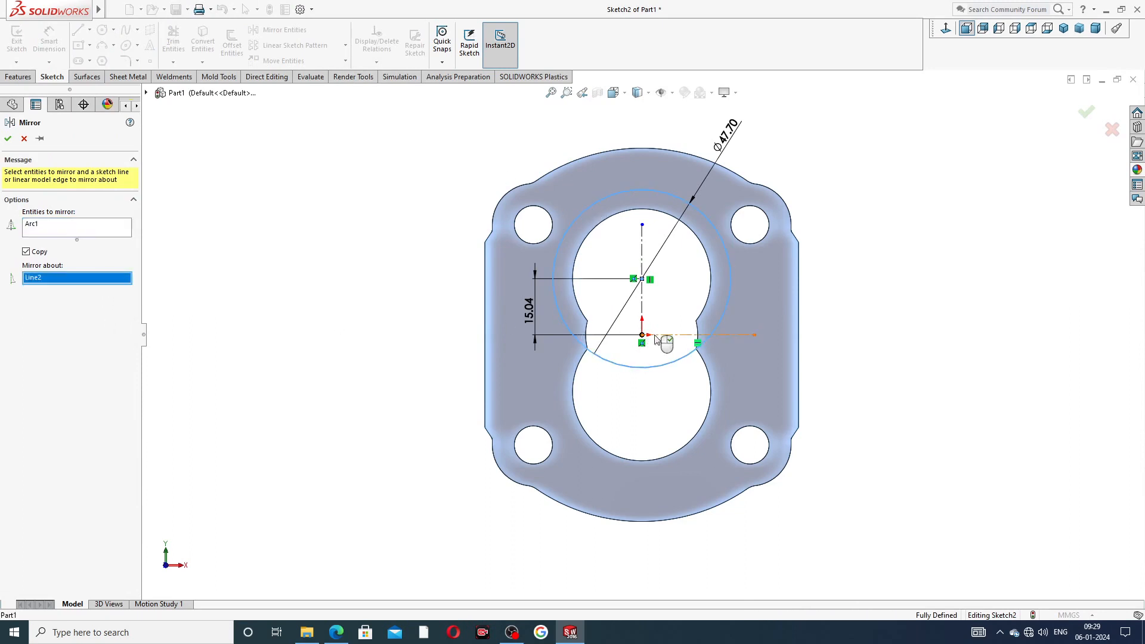
pyautogui.click(9, 139)
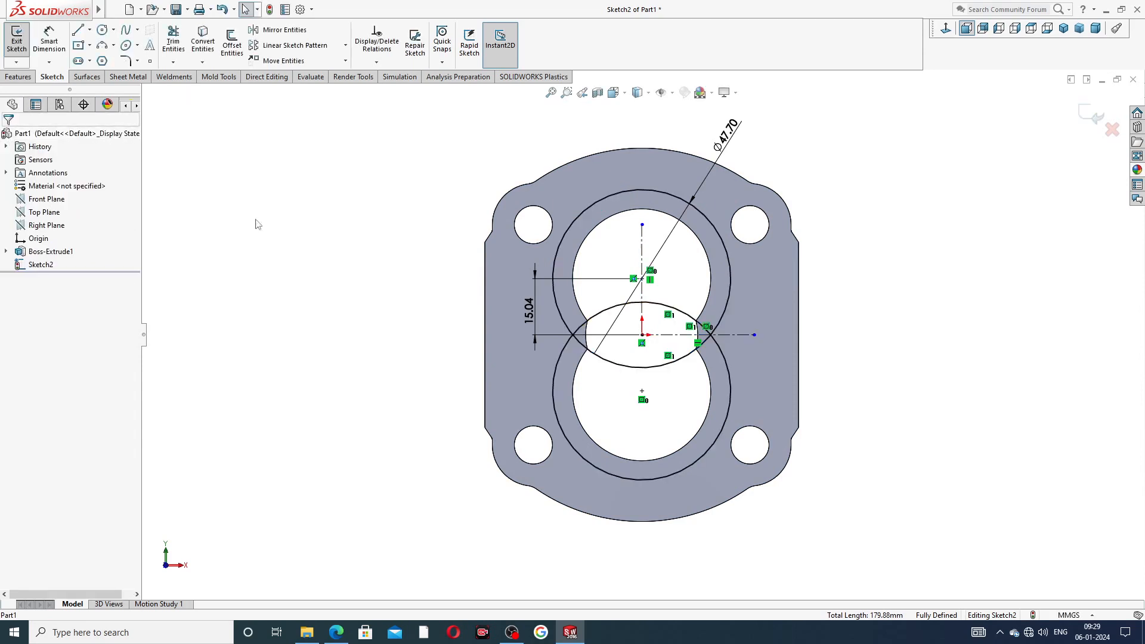
# - Draw two vertical lines joining the left side points and the right side points of the two groove circles
pyautogui.click(78, 30)
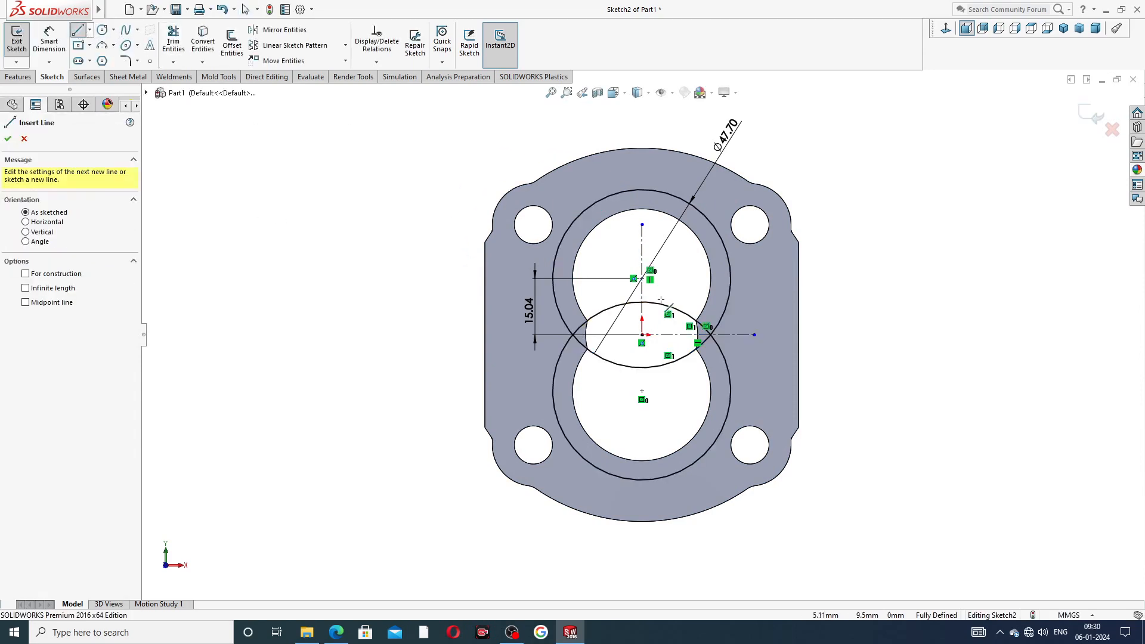
pyautogui.click(553, 279)
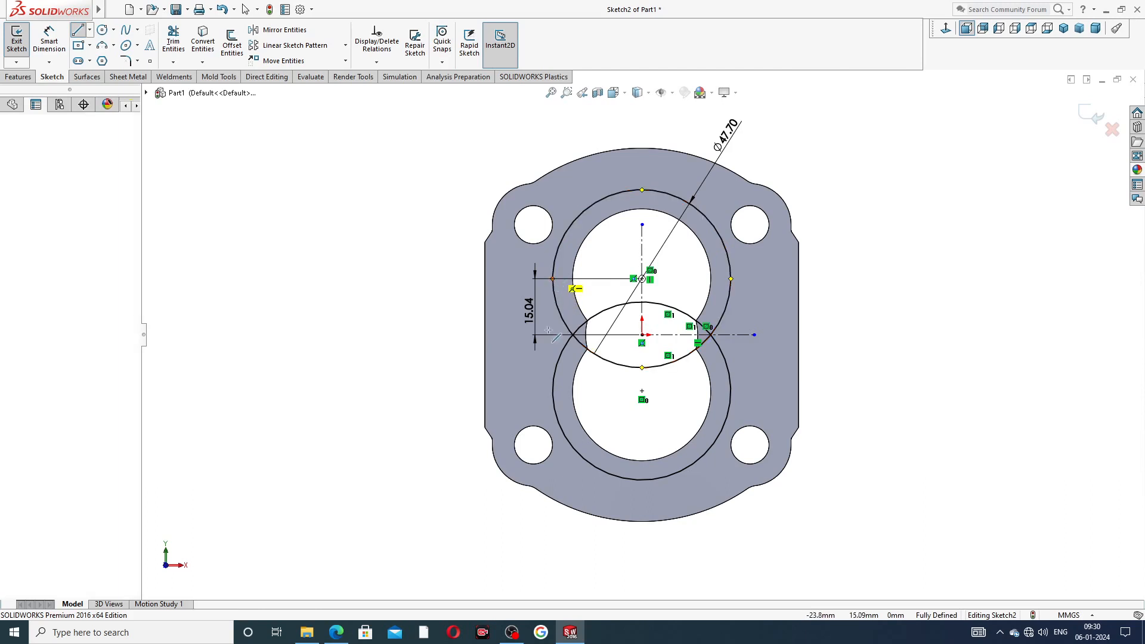
pyautogui.click(553, 391)
pyautogui.rightClick(483, 370)
pyautogui.click(510, 377)
pyautogui.click(78, 29)
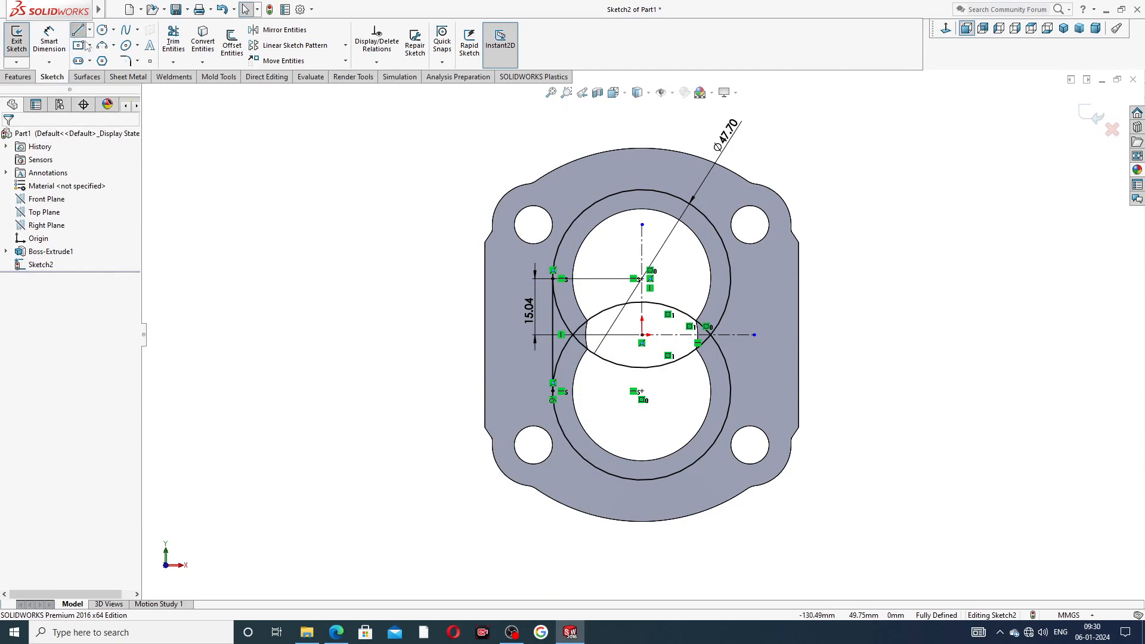
pyautogui.click(731, 278)
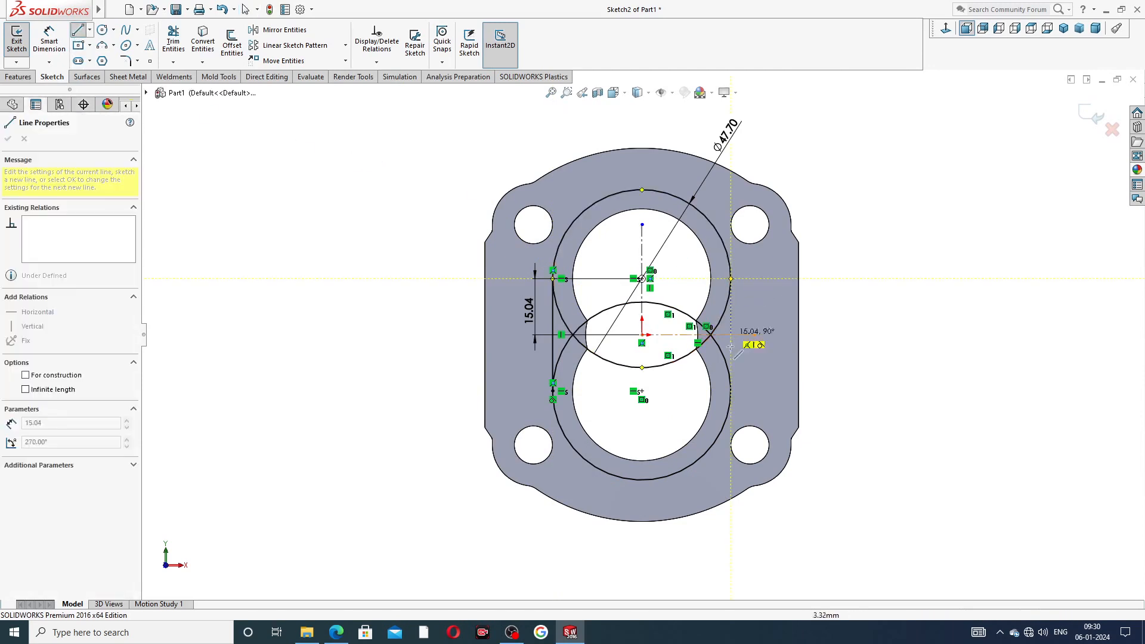
pyautogui.click(731, 392)
pyautogui.rightClick(856, 333)
pyautogui.click(877, 342)
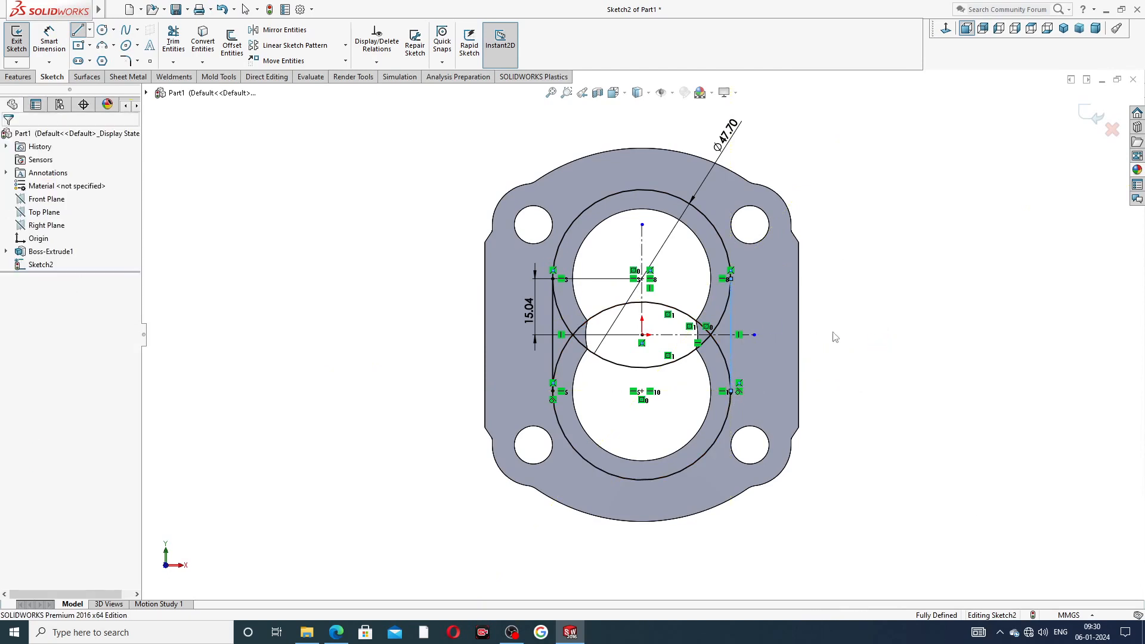
# - Trim away the circles' overlapping inner arcs with Trim to closest, leaving a single straight-sided slot outline around the bores
pyautogui.click(173, 42)
pyautogui.scroll(-3, 679, 338)
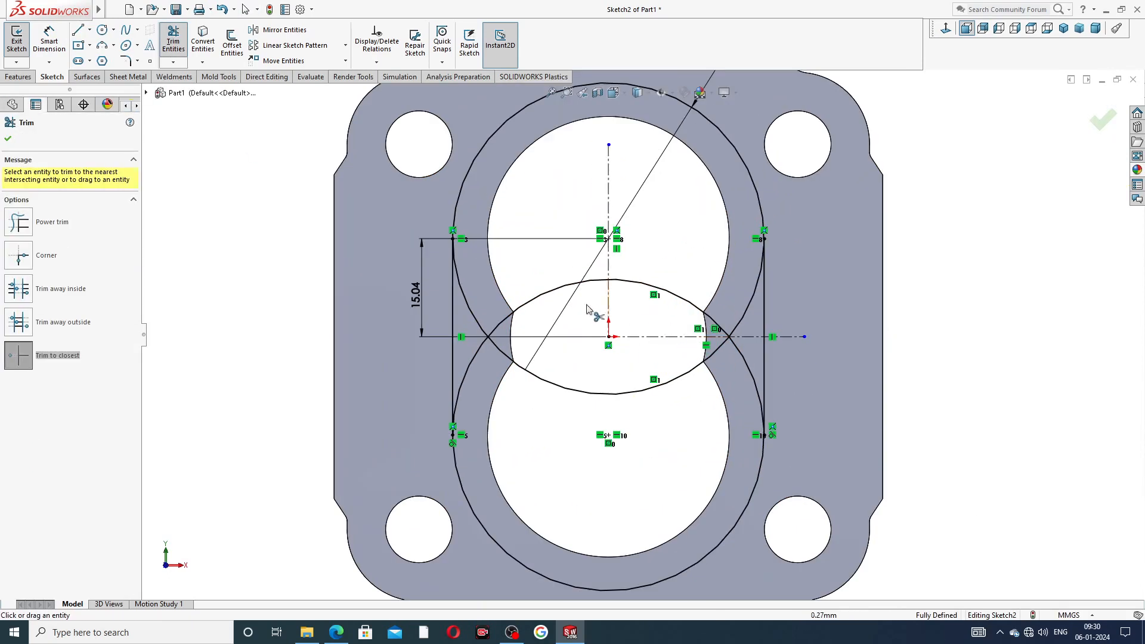
pyautogui.click(534, 305)
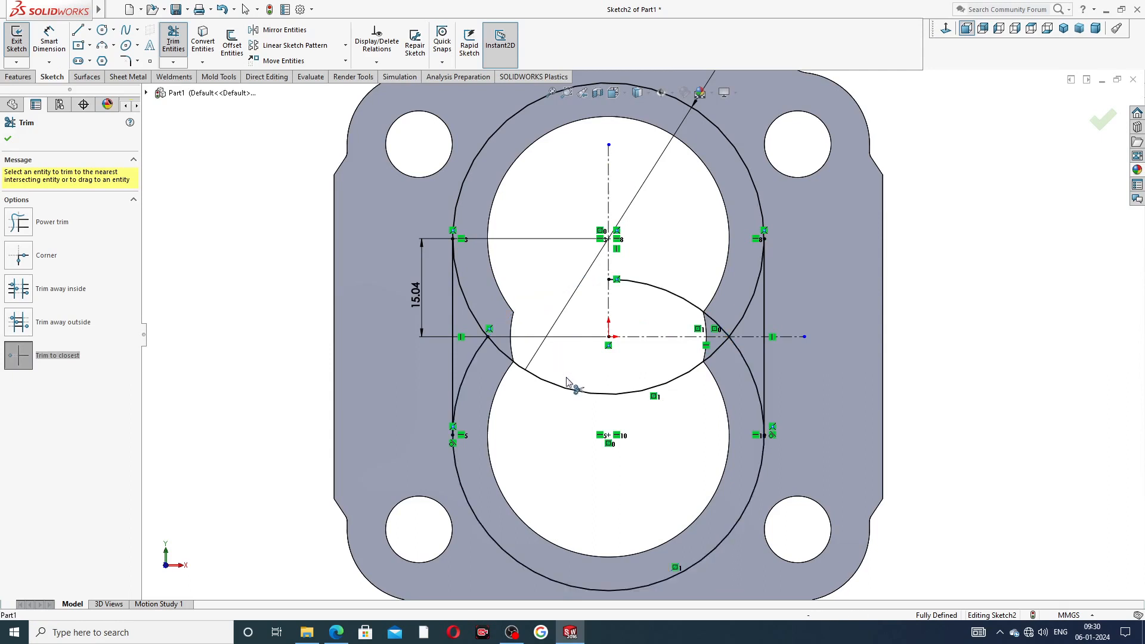
pyautogui.click(571, 391)
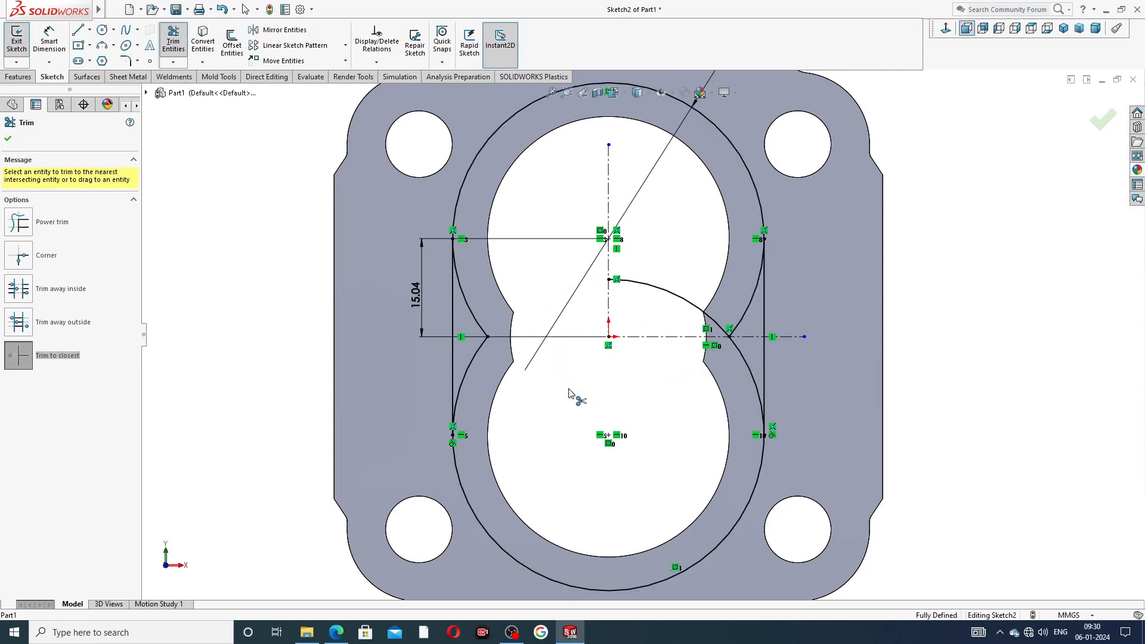
pyautogui.click(476, 316)
pyautogui.click(483, 345)
pyautogui.click(698, 304)
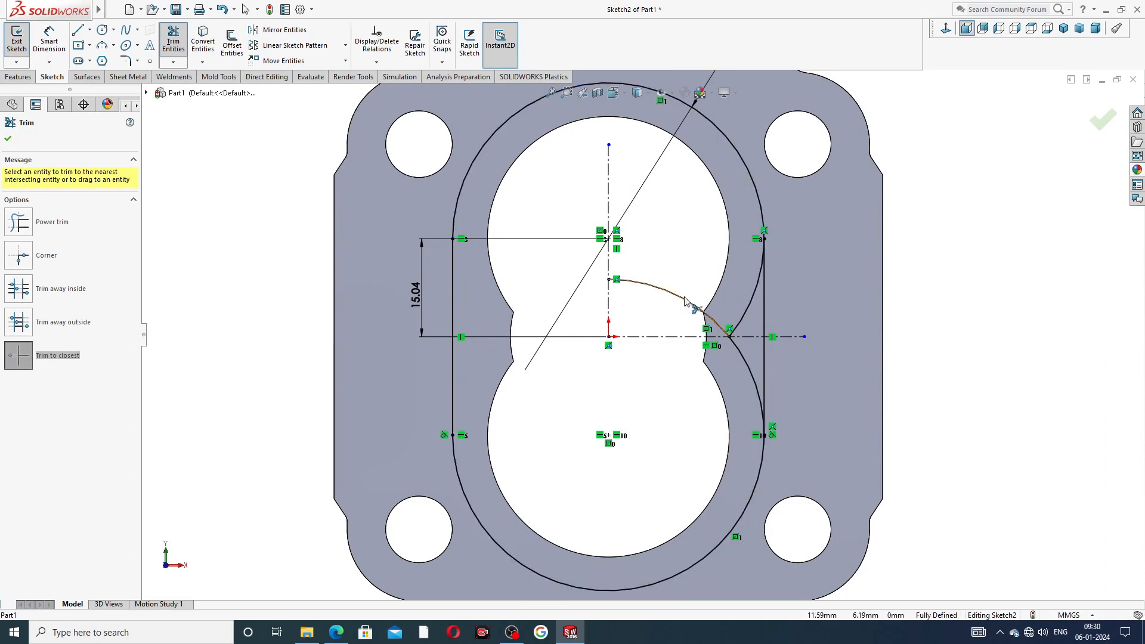
pyautogui.click(735, 327)
pyautogui.click(740, 345)
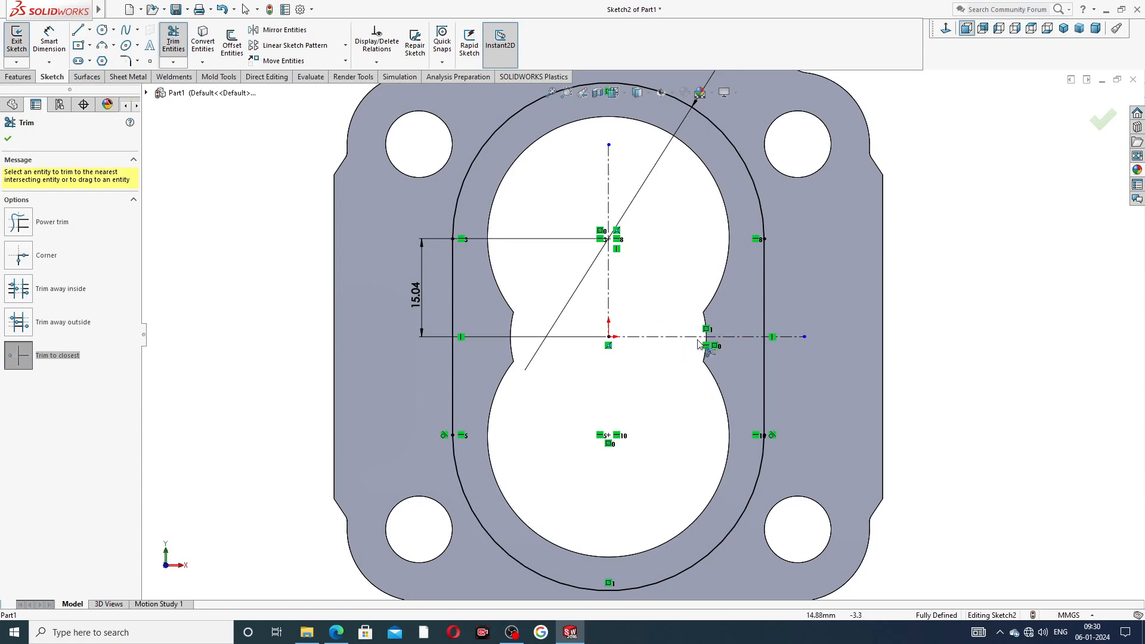
pyautogui.scroll(4, 678, 268)
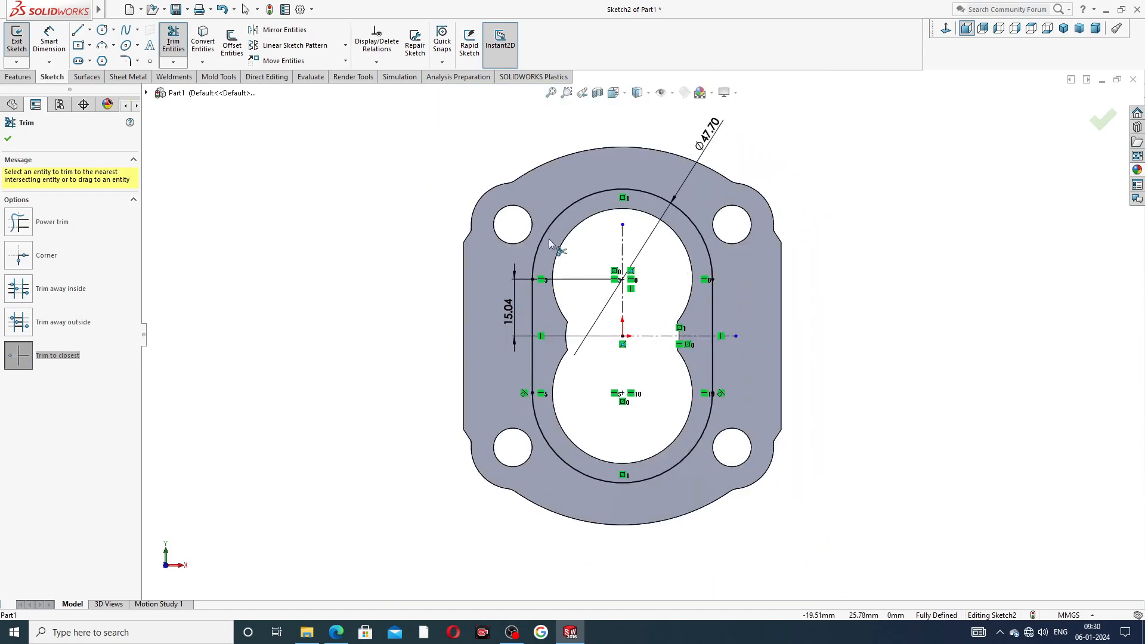
pyautogui.click(7, 138)
# - Reposition the 47.70 diameter dimension farther outside the outline and move the 15.04 dimension slightly outward
pyautogui.scroll(-1, 561, 300)
pyautogui.moveTo(745, 101); pyautogui.dragTo(792, 130)
pyautogui.press('Escape')
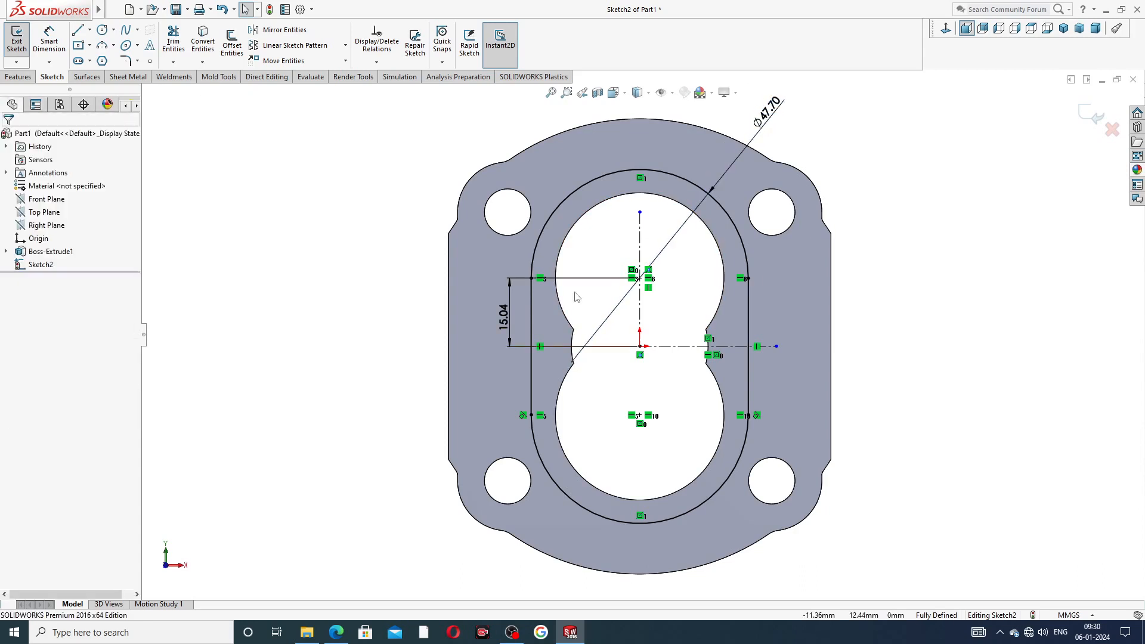
pyautogui.moveTo(503, 314); pyautogui.dragTo(496, 314)
pyautogui.press('Escape')
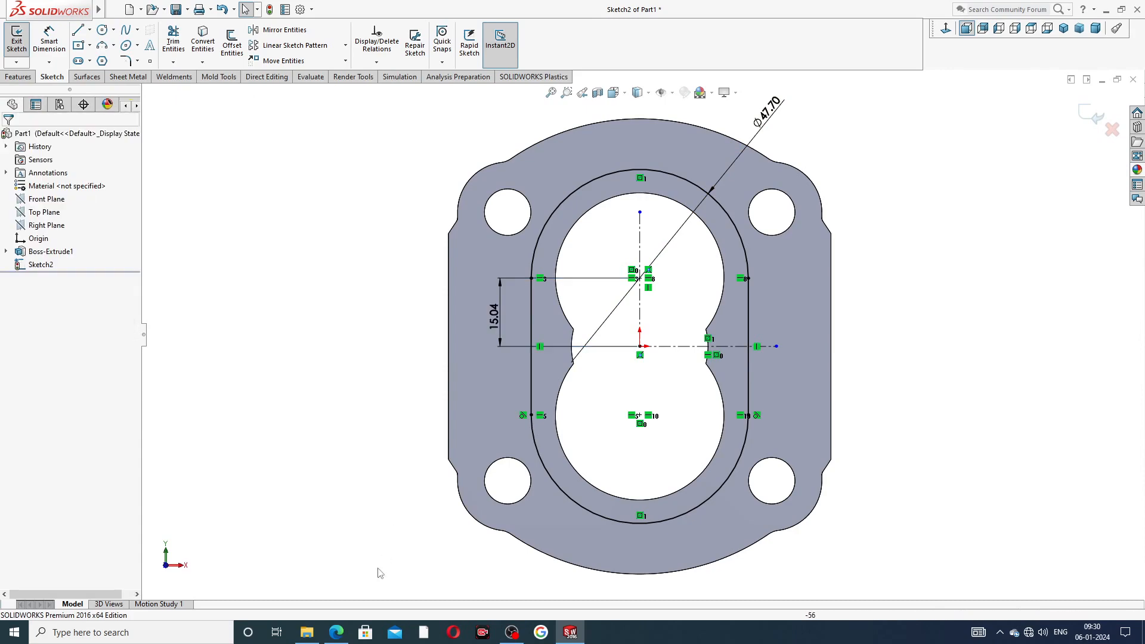
# - Check the groove width in the PDF drawing, offset the slot outline 3 mm inward in SOLIDWORKS, and place the offset dimension clear of the relations
pyautogui.click(336, 632)
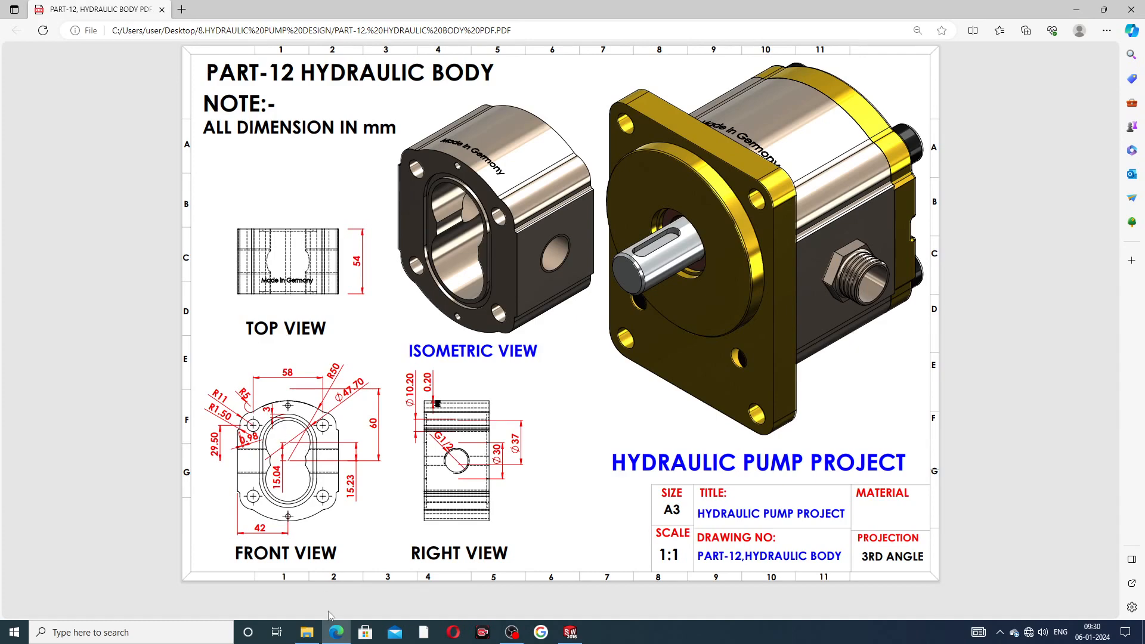
pyautogui.click(337, 632)
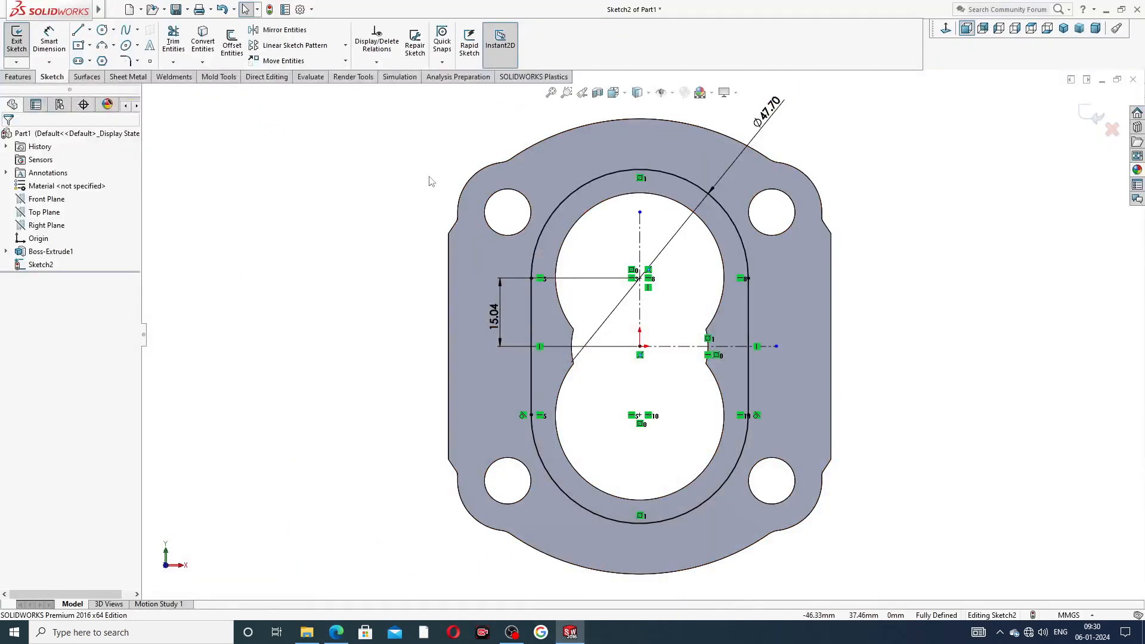
pyautogui.click(234, 45)
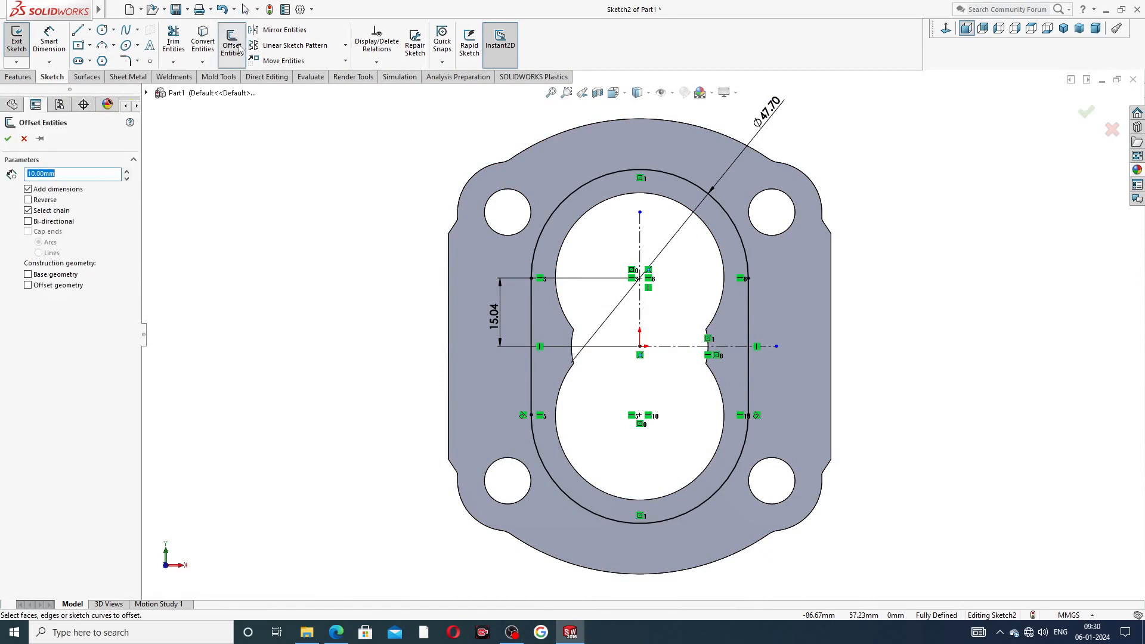
pyautogui.click(573, 193)
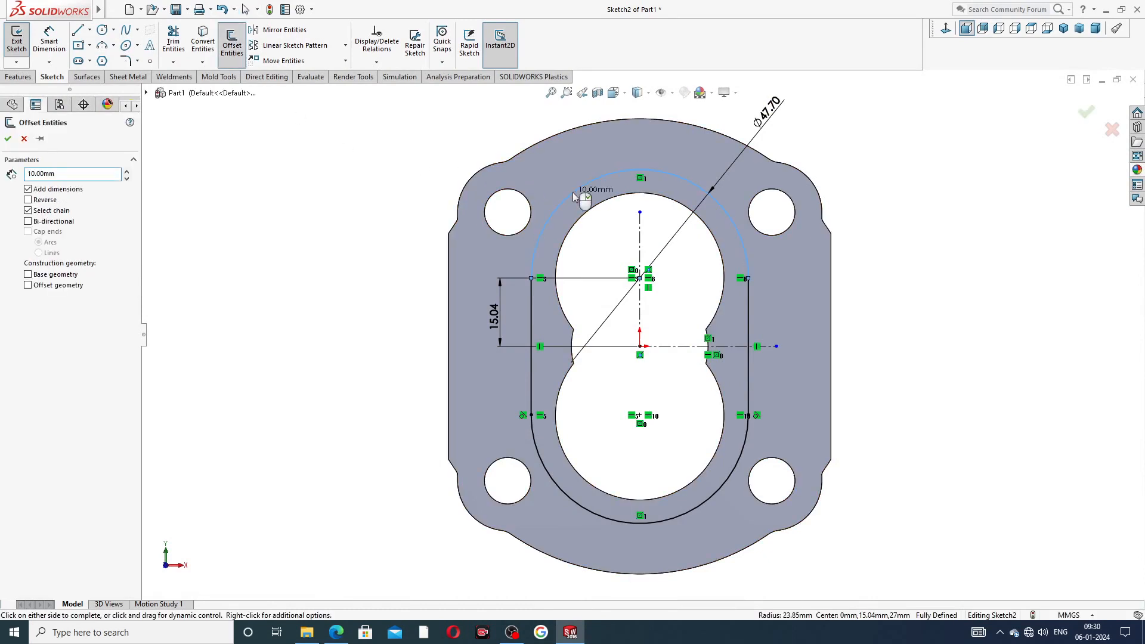
pyautogui.write('3')
pyautogui.press('Return')
pyautogui.click(46, 200)
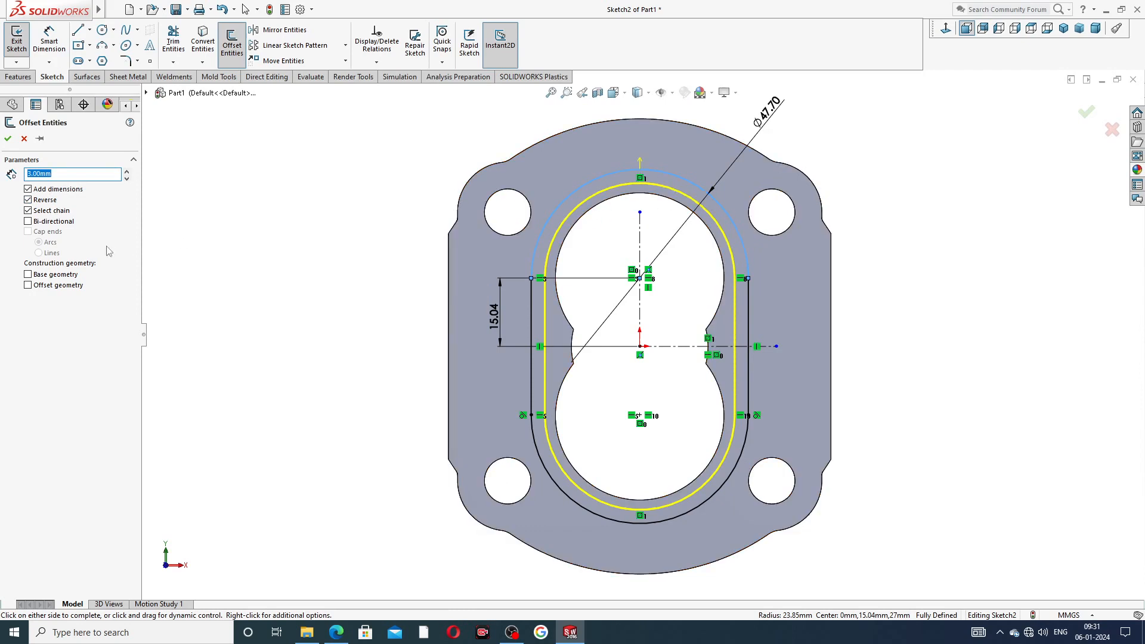
pyautogui.click(8, 139)
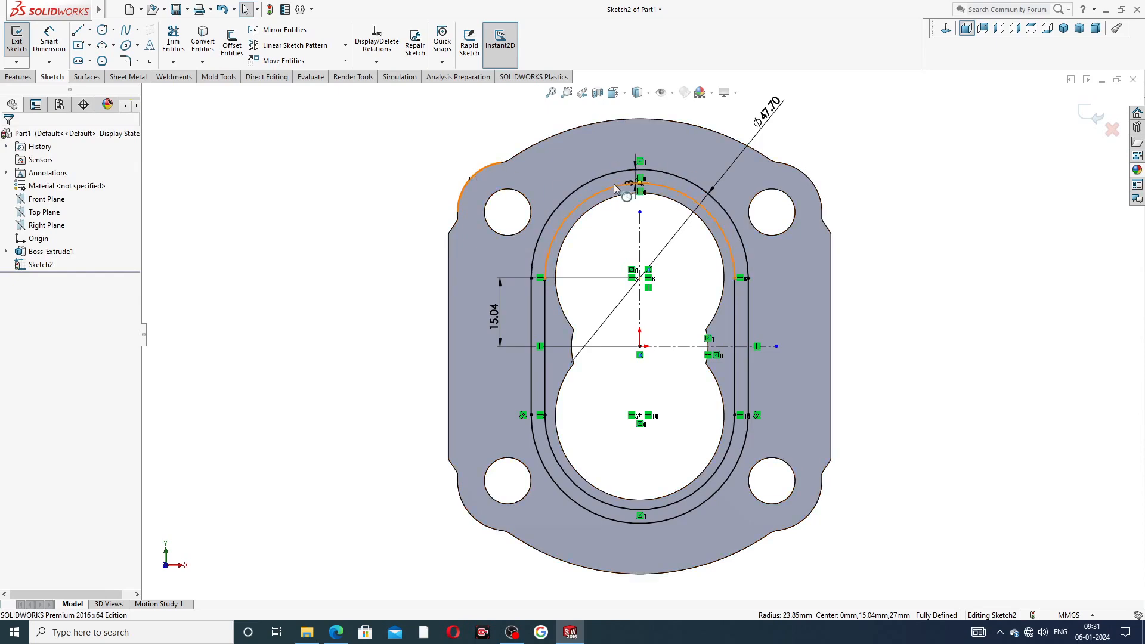
pyautogui.click(588, 159)
pyautogui.click(908, 169)
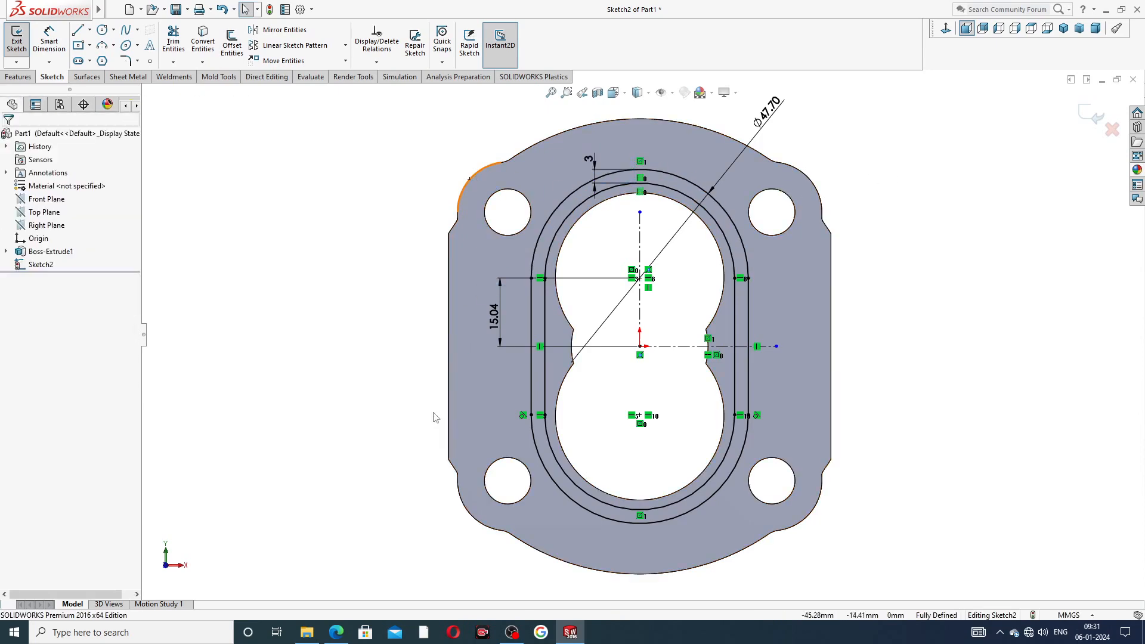
# - Check the PDF drawing again, return to SOLIDWORKS and cut-extrude the groove profile to a blind depth of 2 mm
pyautogui.click(336, 632)
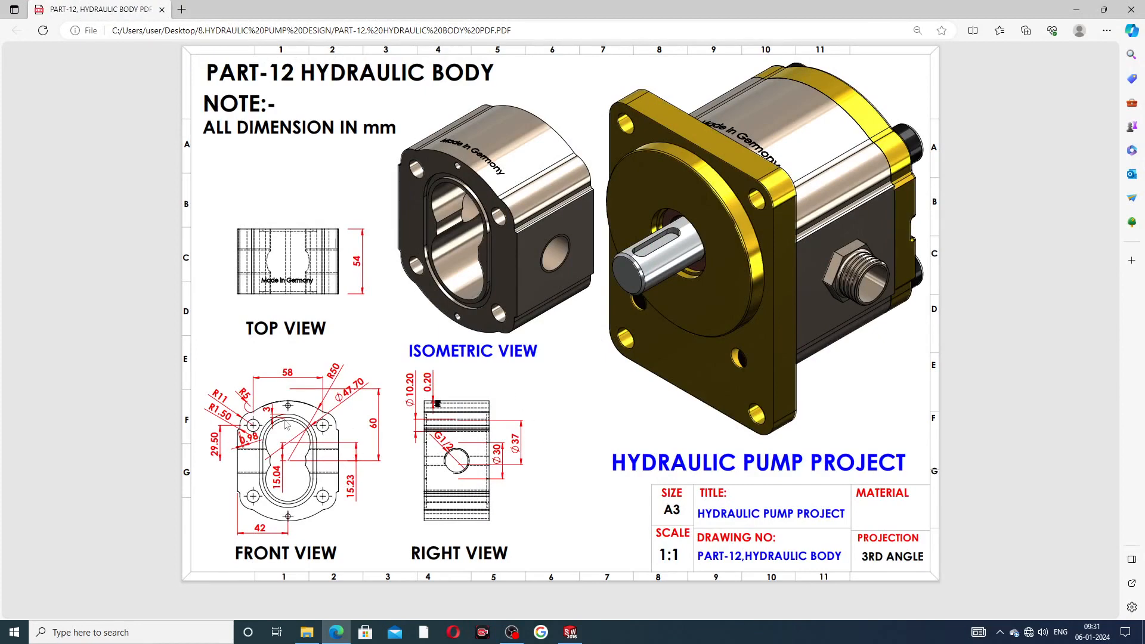
pyautogui.click(335, 632)
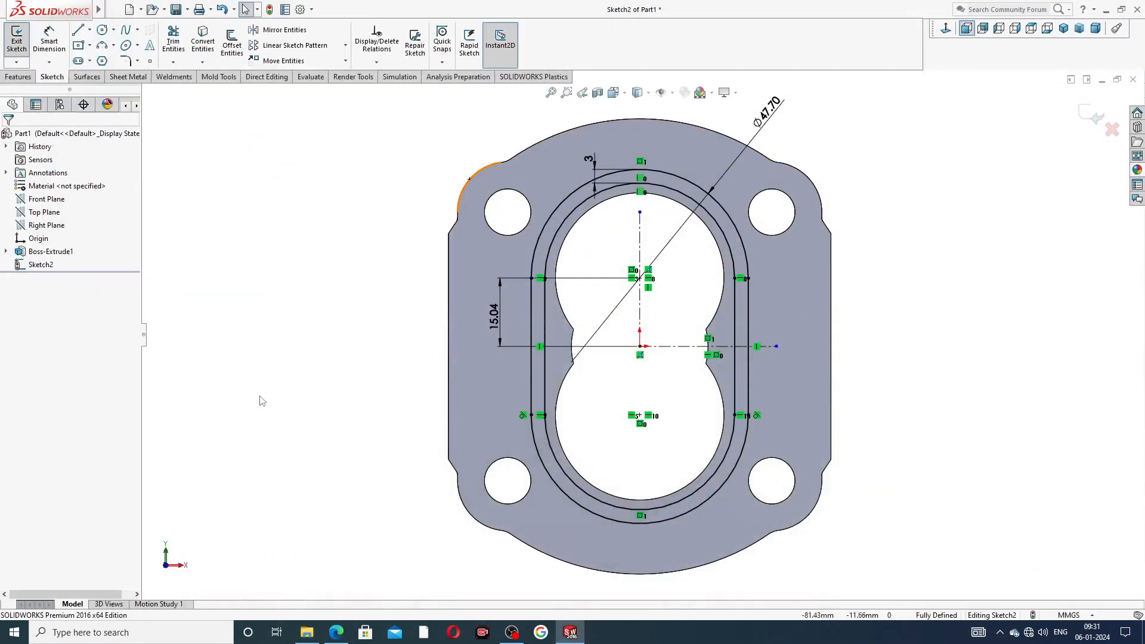
pyautogui.click(18, 76)
pyautogui.click(179, 55)
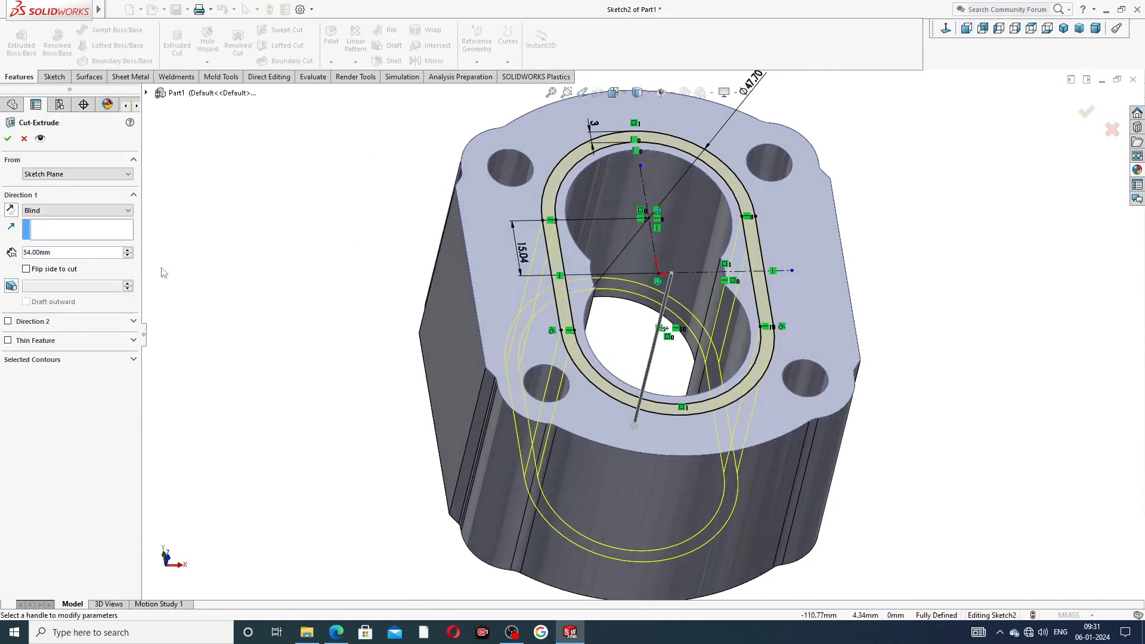
pyautogui.doubleClick(59, 253)
pyautogui.write('2')
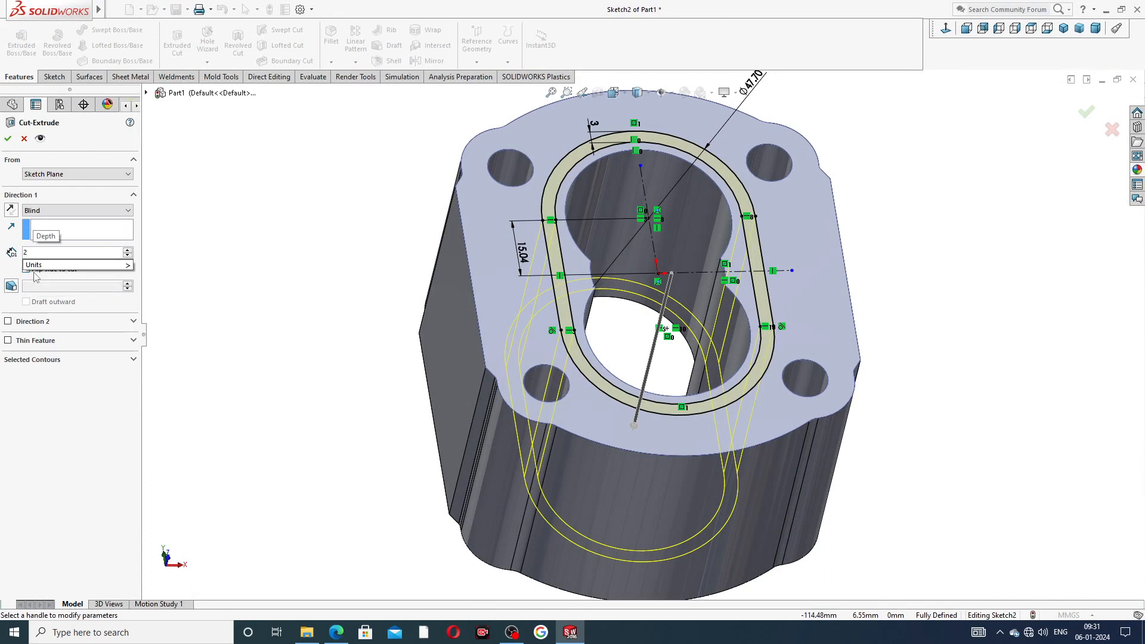
pyautogui.press('Return')
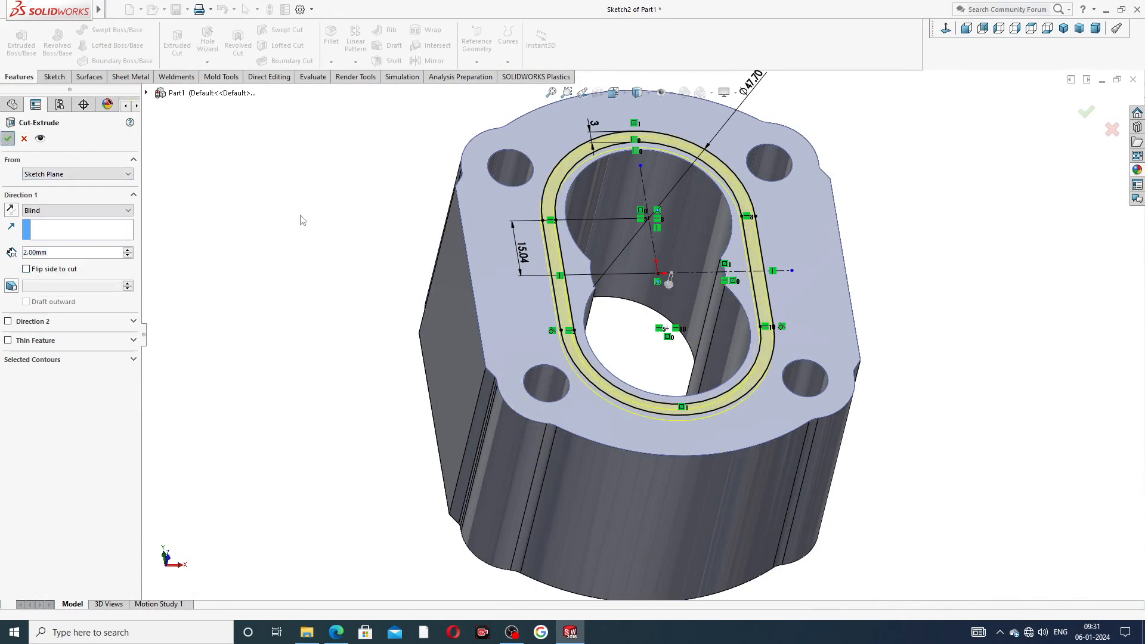
pyautogui.click(8, 139)
# - Mirror the 2 mm deep seal groove cut about the Front Plane onto the body's opposite end face
pyautogui.moveTo(849, 207); pyautogui.dragTo(787, 289, button='middle')
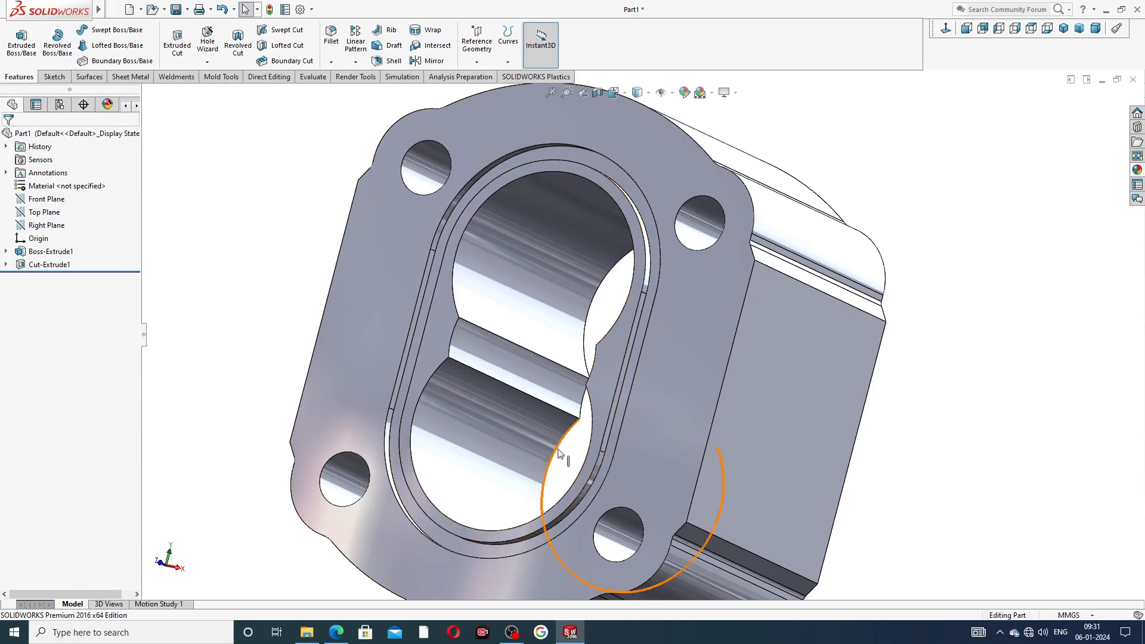
pyautogui.moveTo(513, 338); pyautogui.dragTo(524, 274, button='middle')
pyautogui.moveTo(504, 463); pyautogui.dragTo(576, 411, button='middle')
pyautogui.scroll(2, 537, 257)
pyautogui.scroll(2, 540, 247)
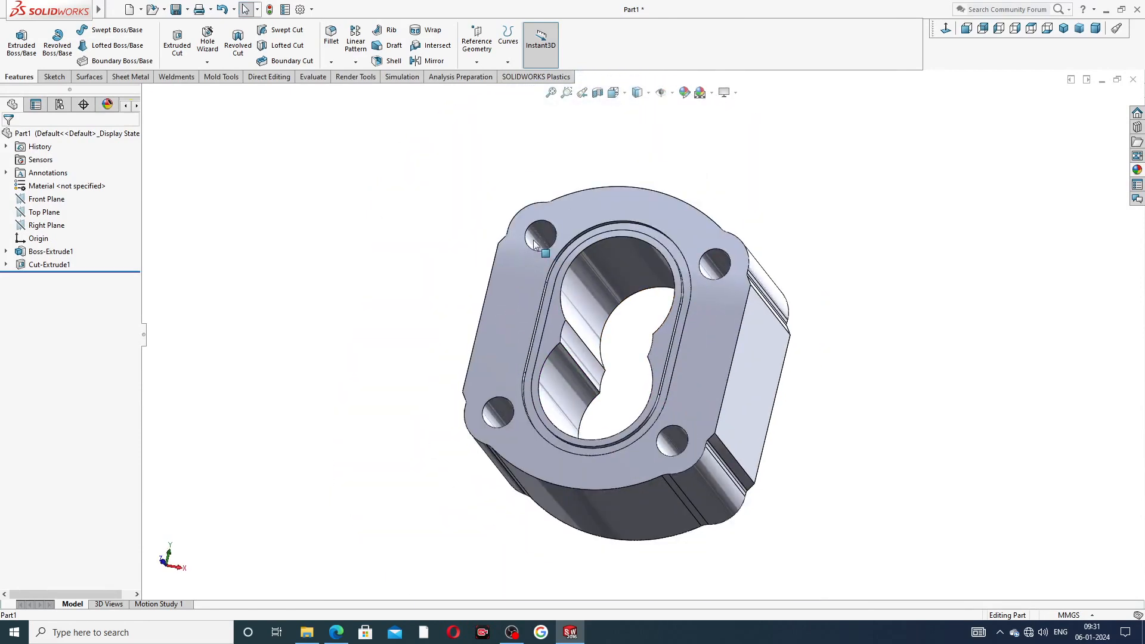
pyautogui.click(60, 202)
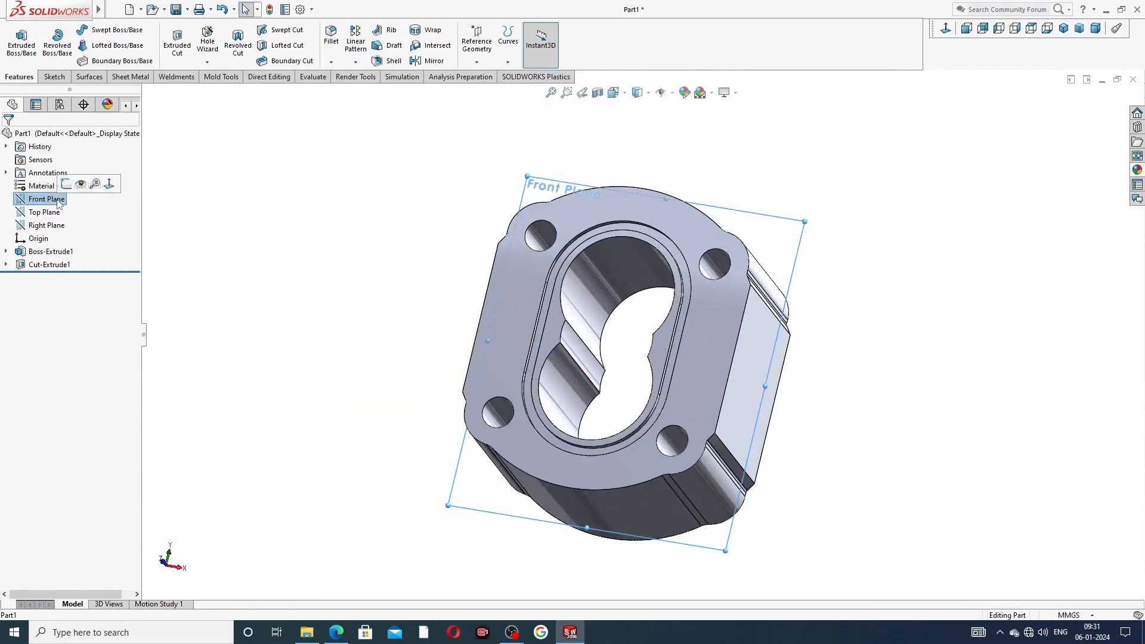
pyautogui.click(434, 61)
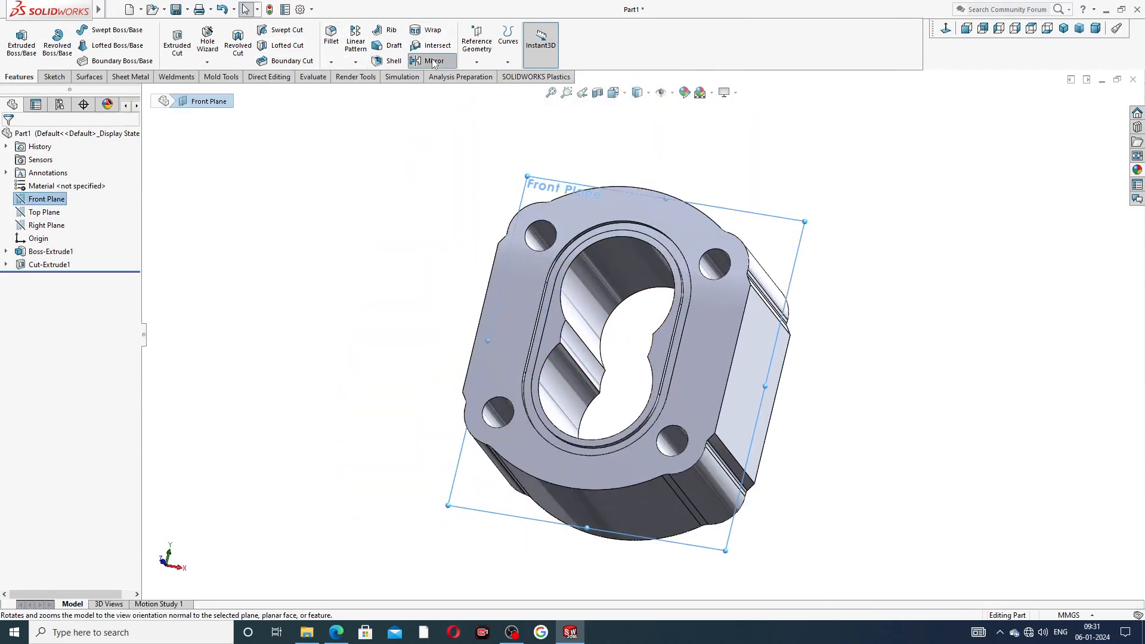
pyautogui.moveTo(729, 174); pyautogui.dragTo(455, 187, button='middle')
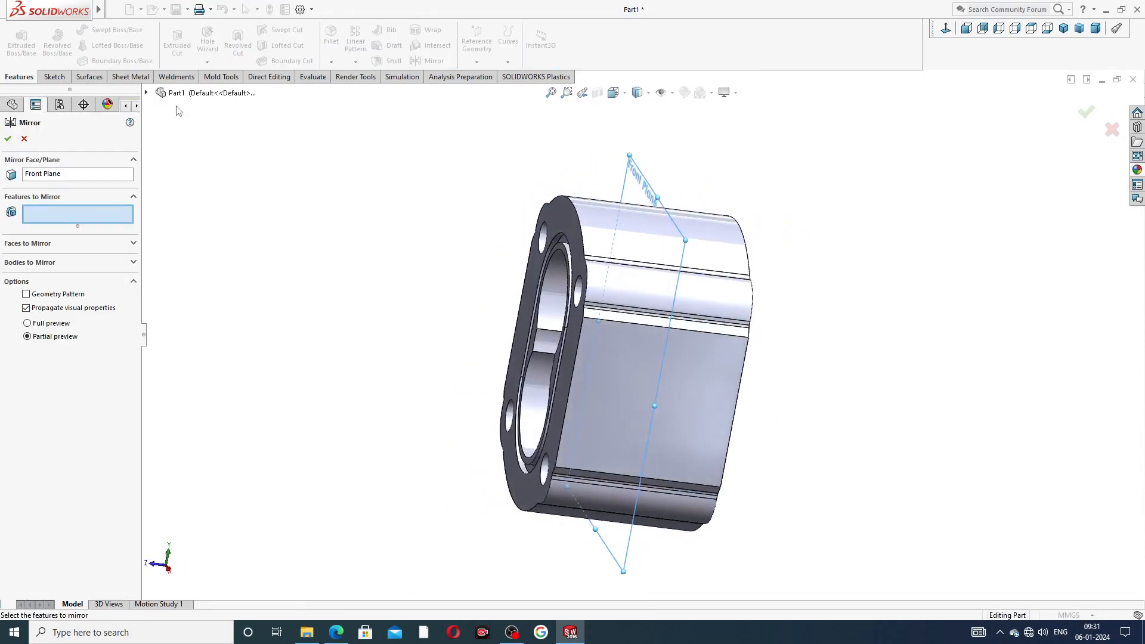
pyautogui.click(146, 92)
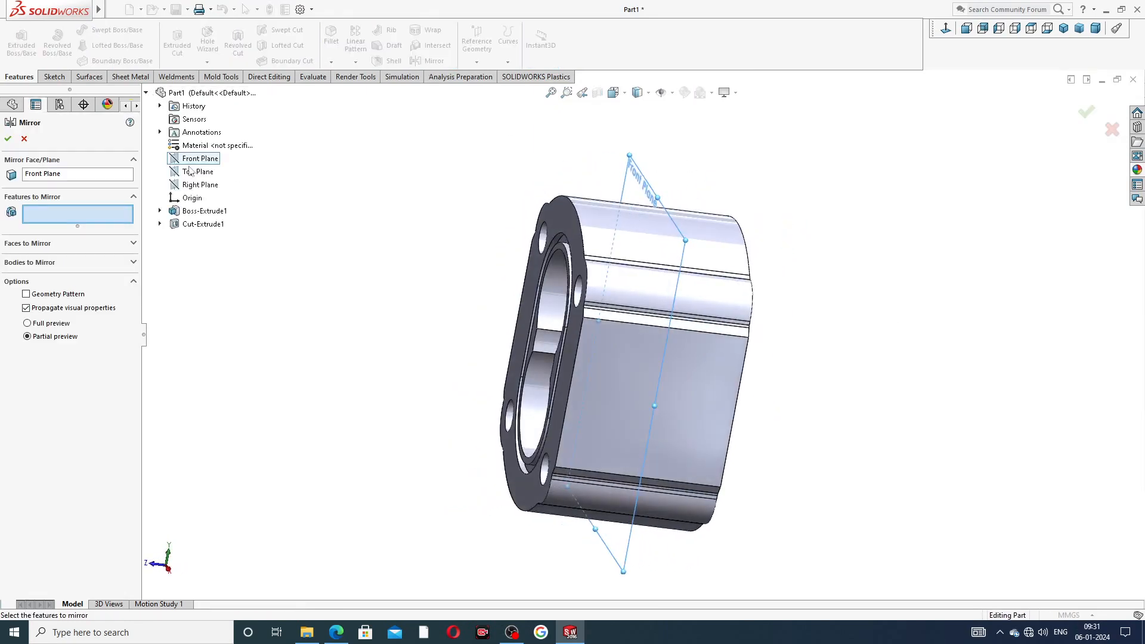
pyautogui.click(204, 224)
pyautogui.moveTo(409, 263); pyautogui.dragTo(343, 243, button='middle')
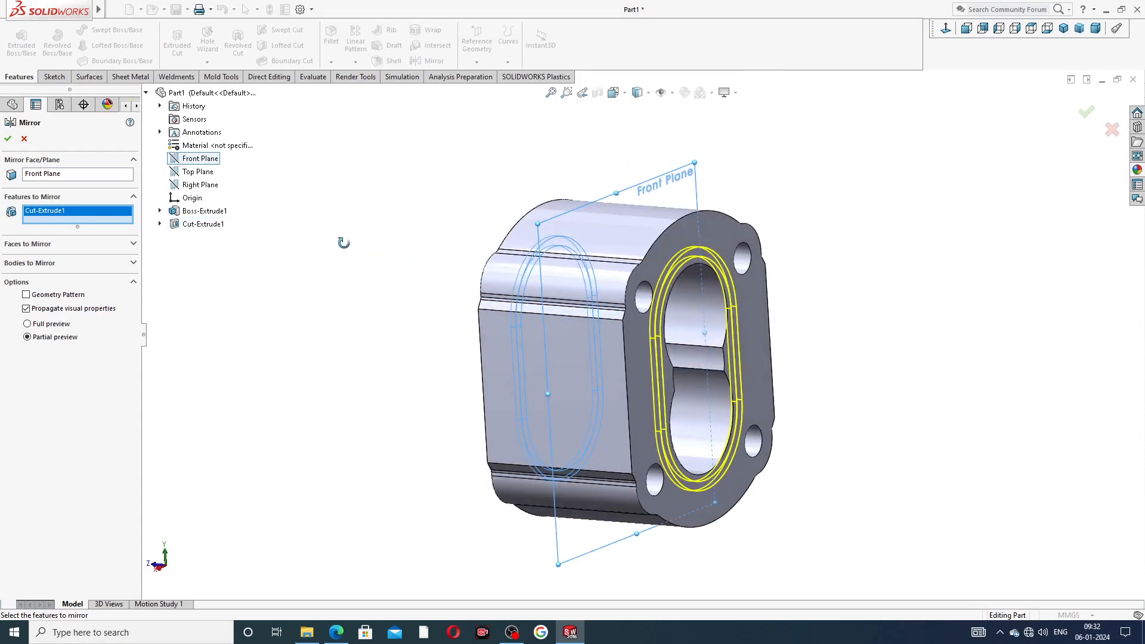
pyautogui.click(8, 138)
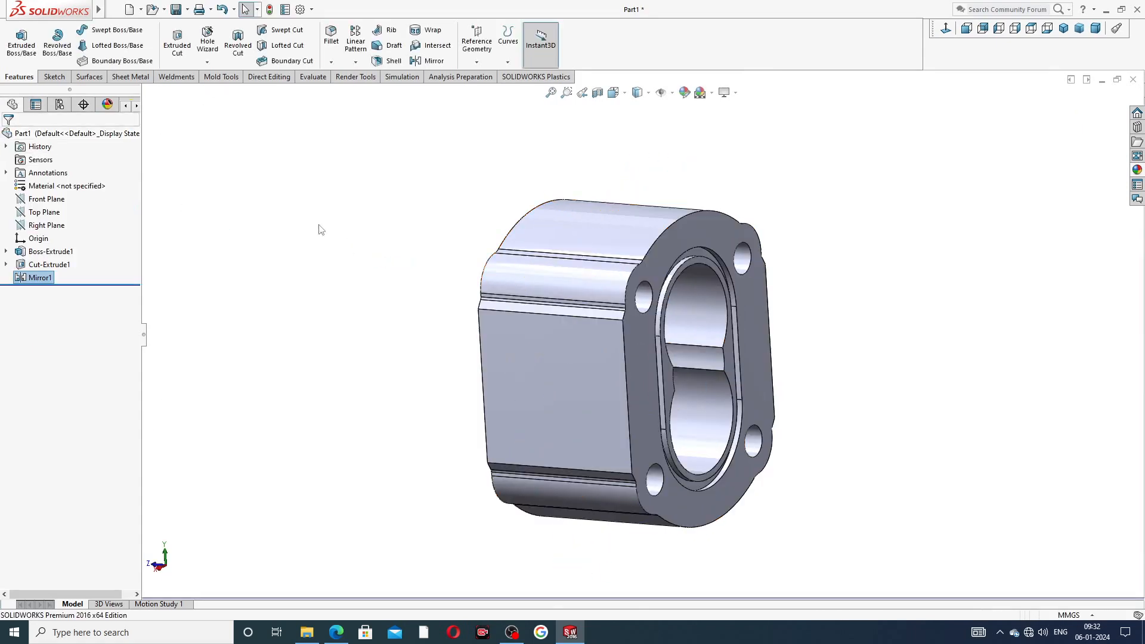
# - Start a Hole Wizard feature on the body's front end face, viewed square-on from the front
pyautogui.moveTo(431, 269)
pyautogui.mouseDown(button='middle')
pyautogui.moveTo(475, 195)
pyautogui.moveTo(427, 260)
pyautogui.mouseUp(button='middle')
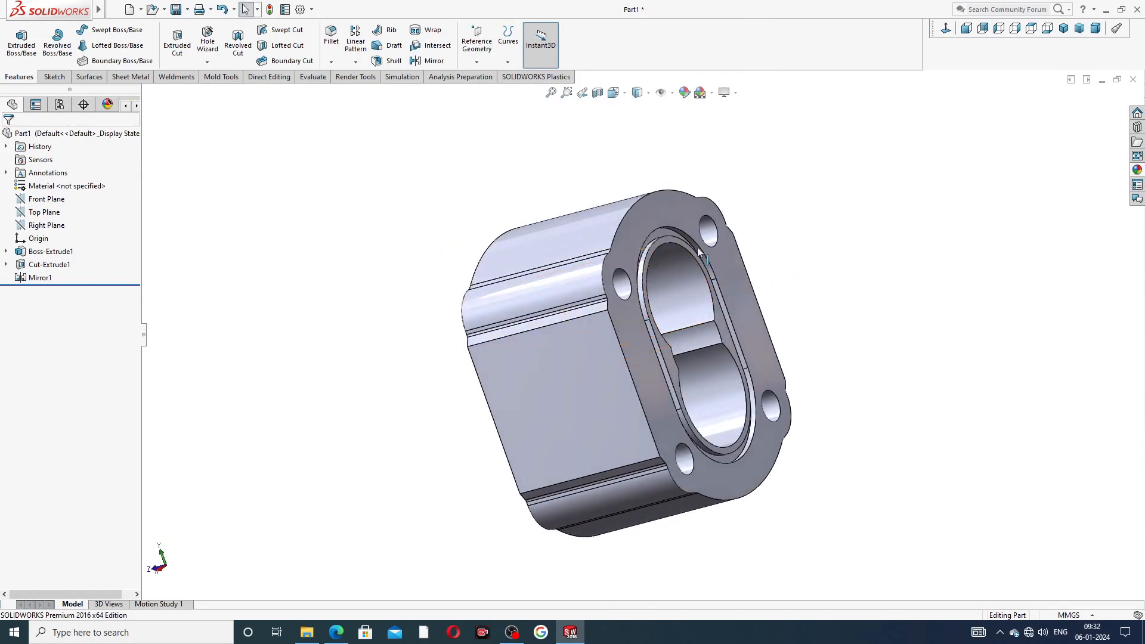
pyautogui.moveTo(671, 301); pyautogui.dragTo(730, 292, button='middle')
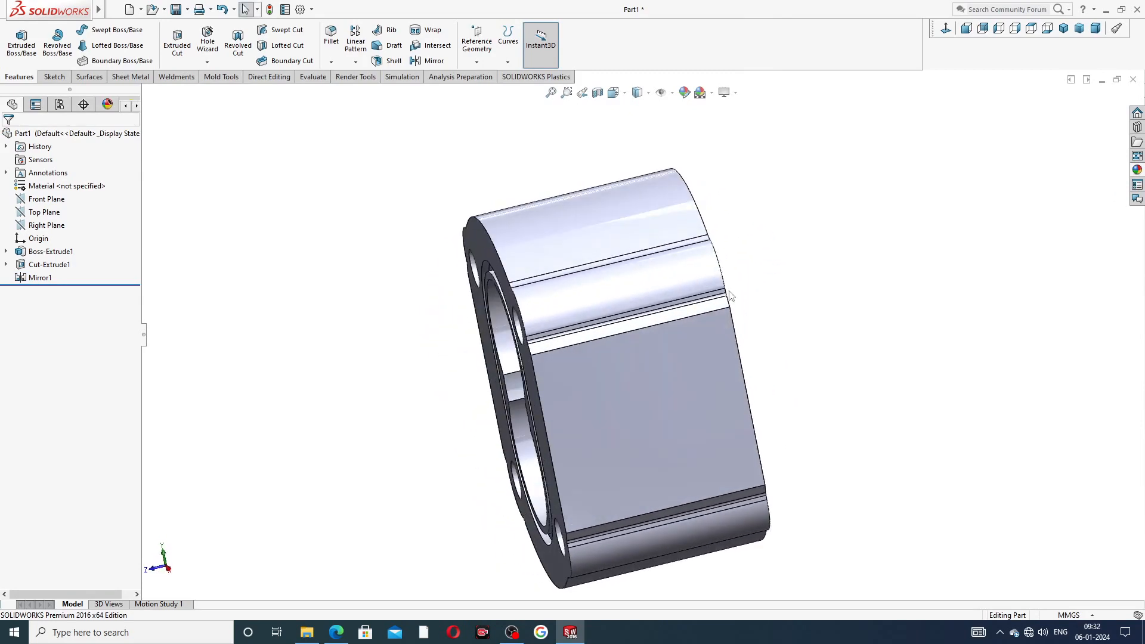
pyautogui.moveTo(419, 278); pyautogui.dragTo(513, 176, button='middle')
pyautogui.scroll(3, 564, 220)
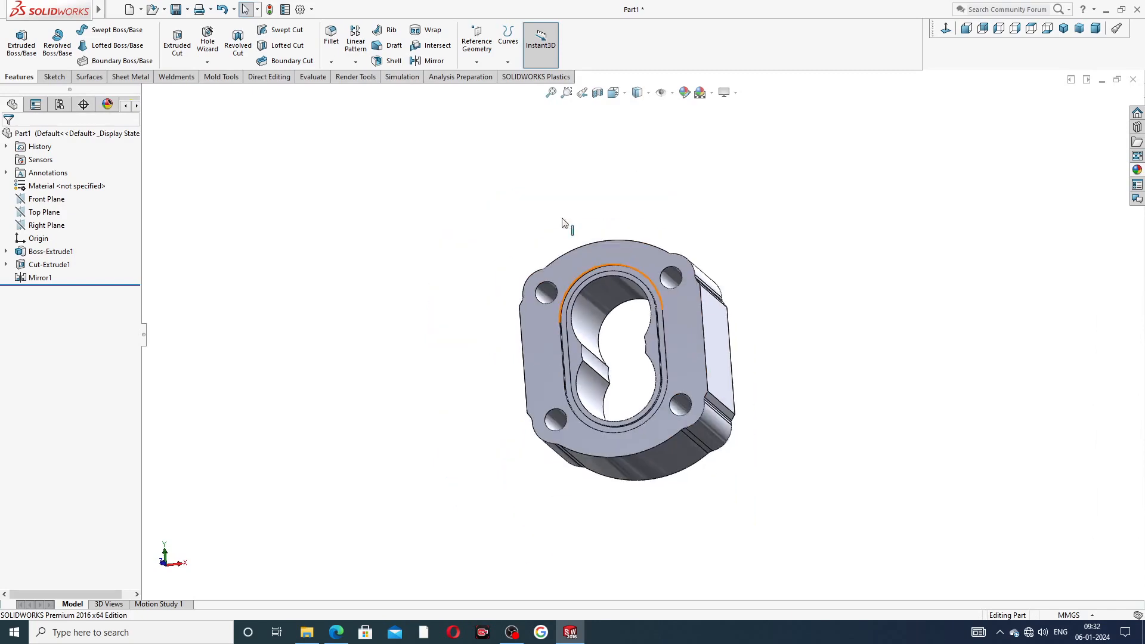
pyautogui.moveTo(591, 306); pyautogui.dragTo(568, 321, button='middle')
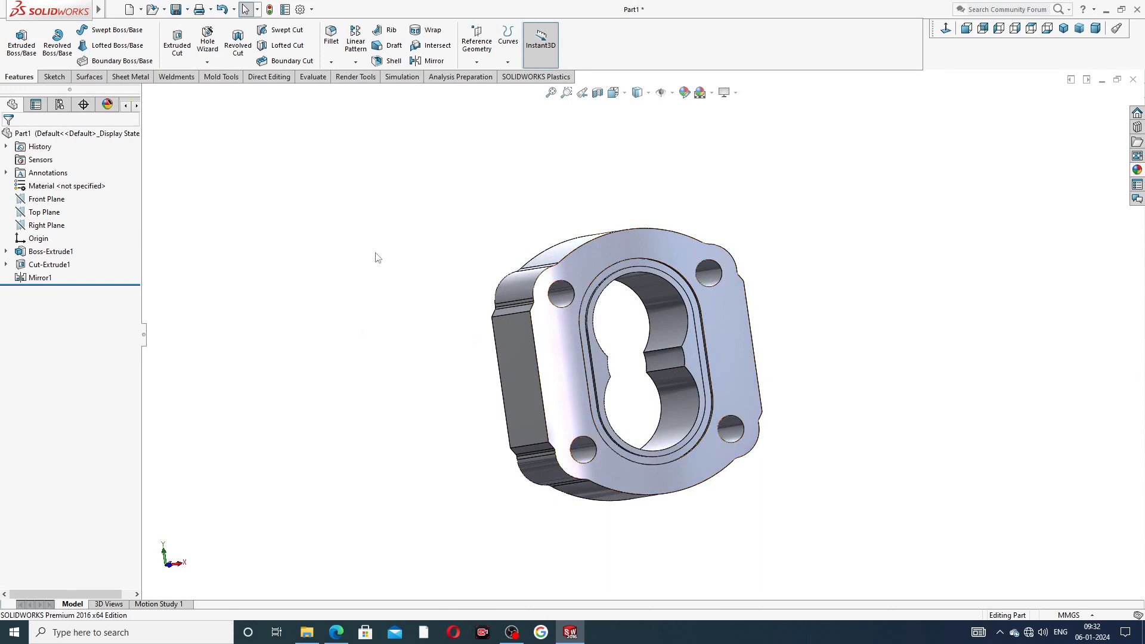
pyautogui.click(648, 241)
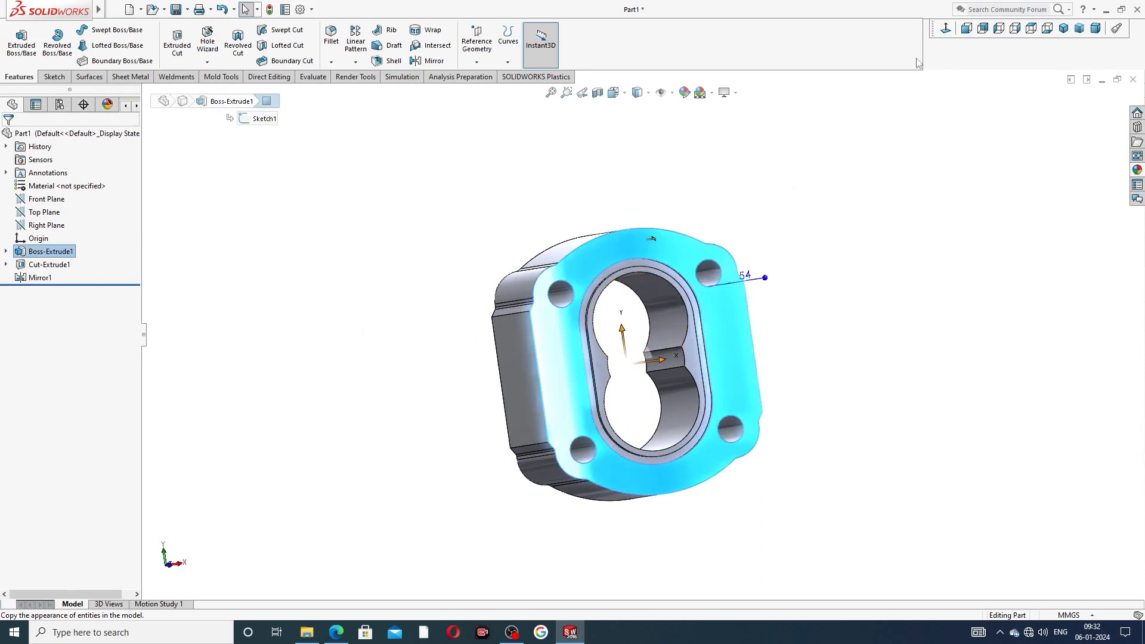
pyautogui.click(947, 29)
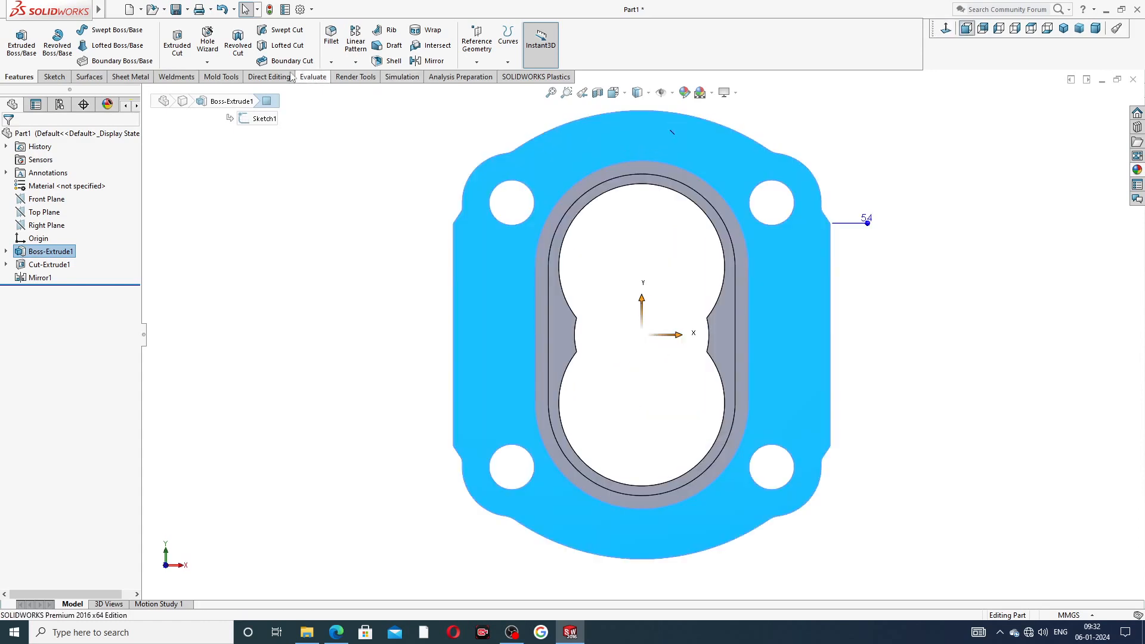
pyautogui.click(212, 50)
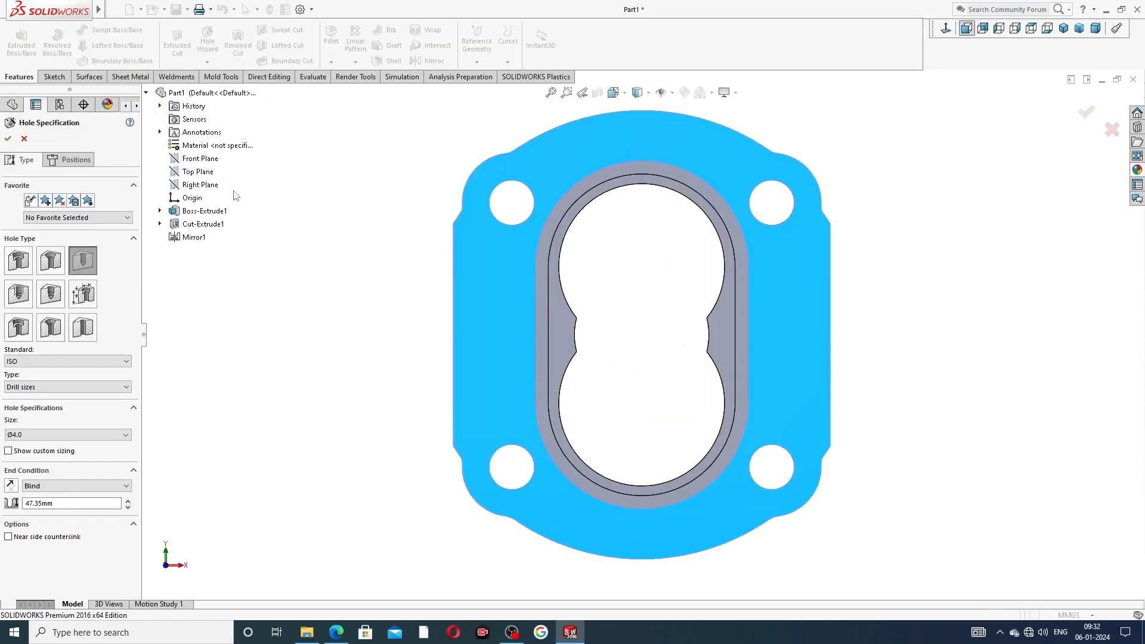
# - Try the straight tap hole type with ISO Bottoming Tapped Hole and look through its size and thread options
pyautogui.click(16, 293)
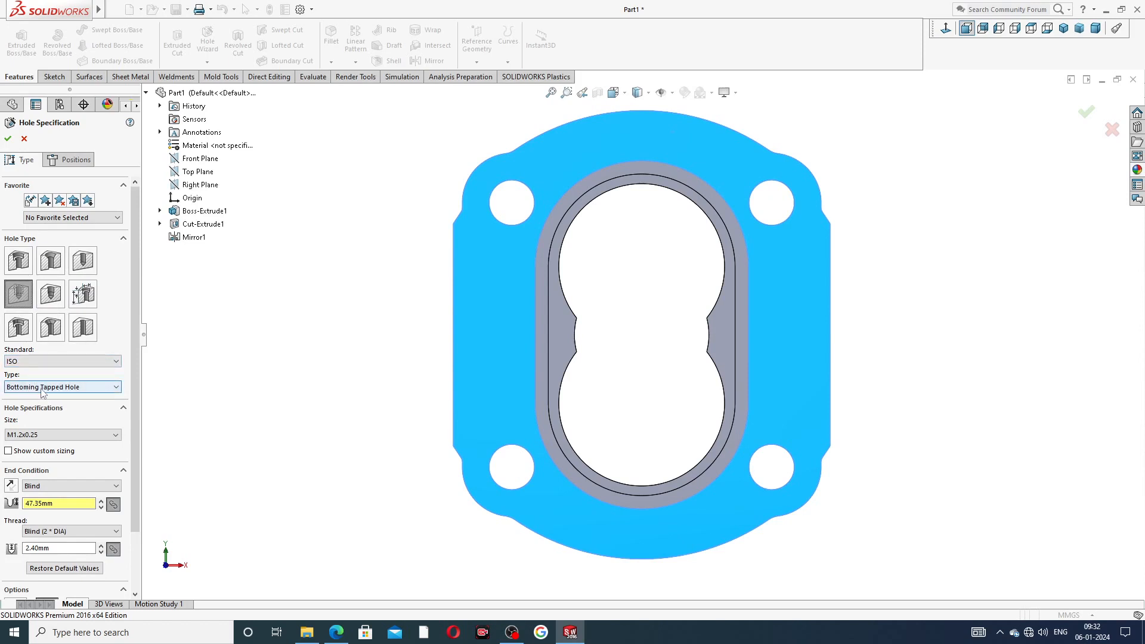
pyautogui.click(80, 388)
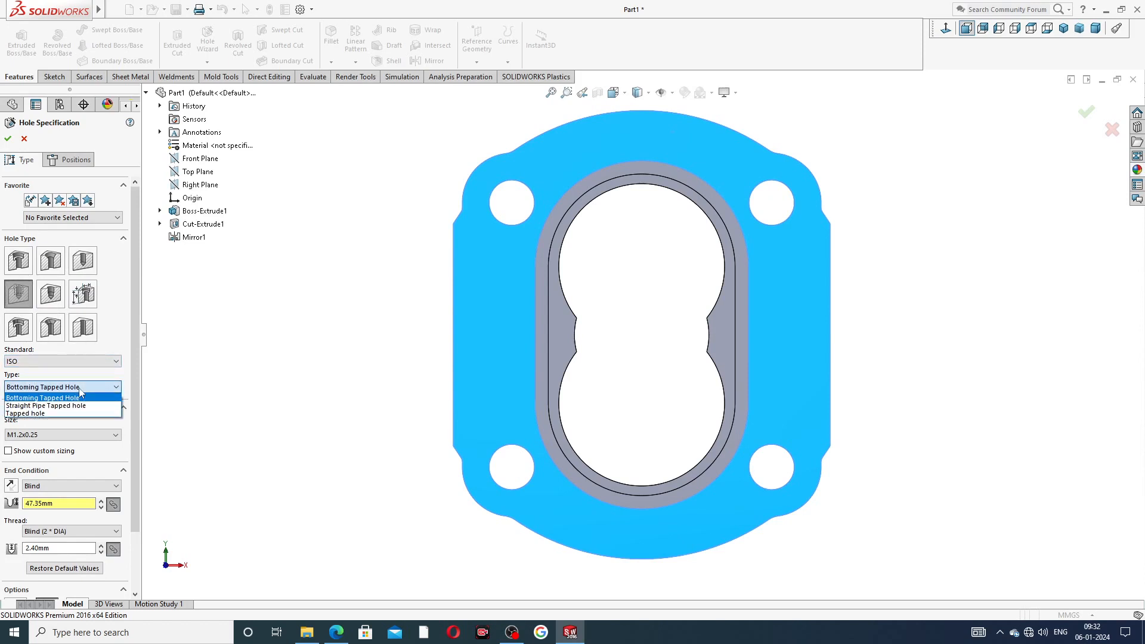
pyautogui.click(91, 391)
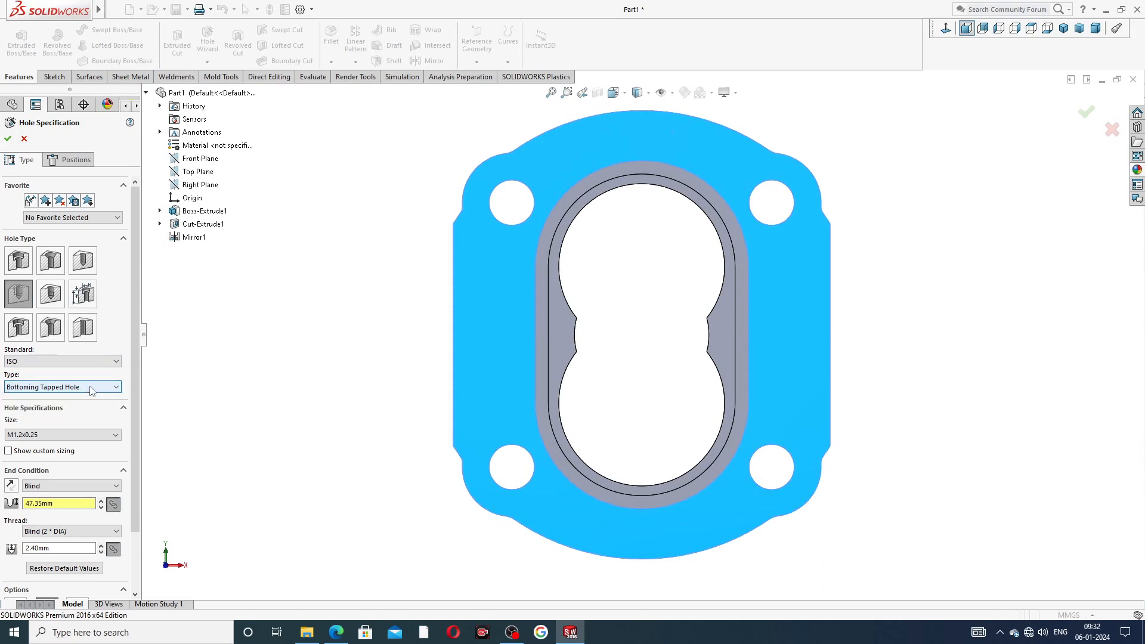
pyautogui.click(64, 436)
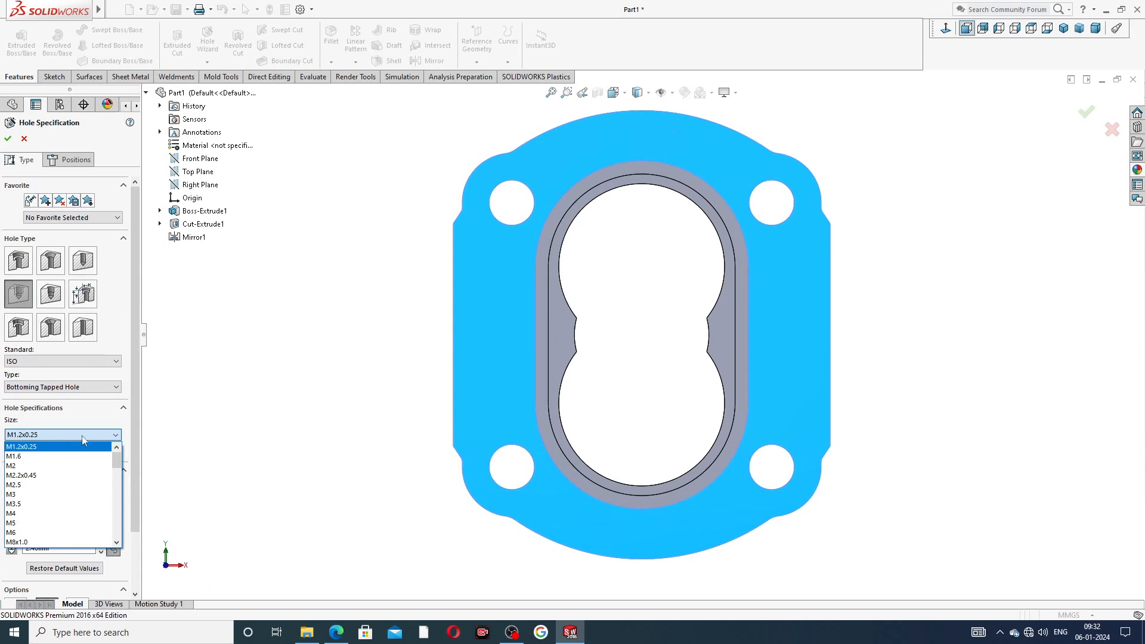
pyautogui.click(137, 423)
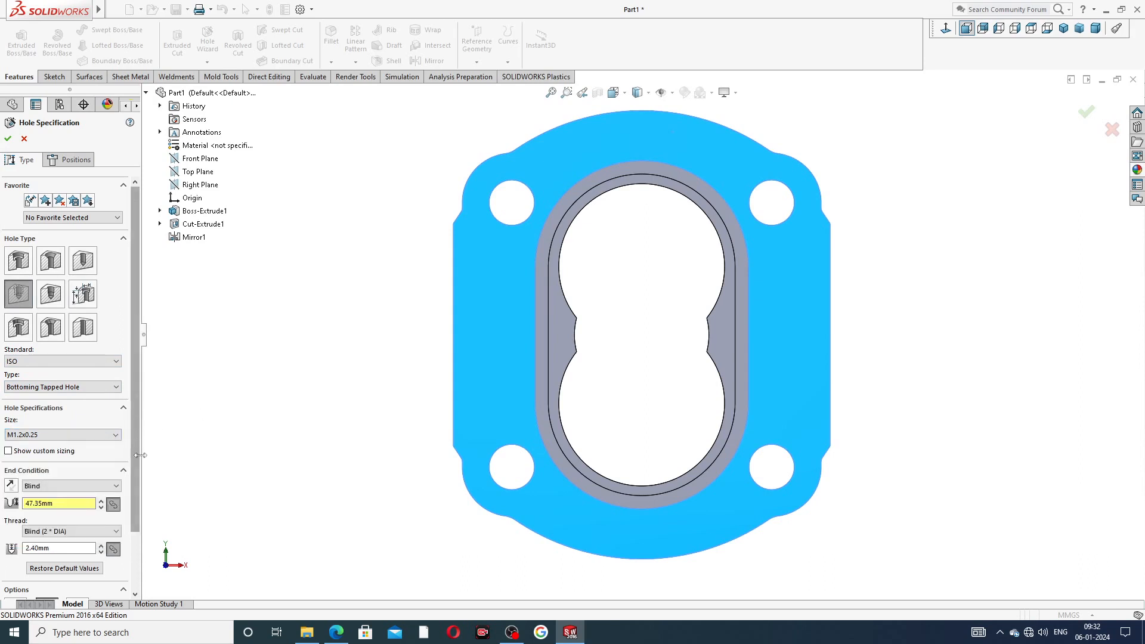
pyautogui.moveTo(139, 447); pyautogui.dragTo(145, 504)
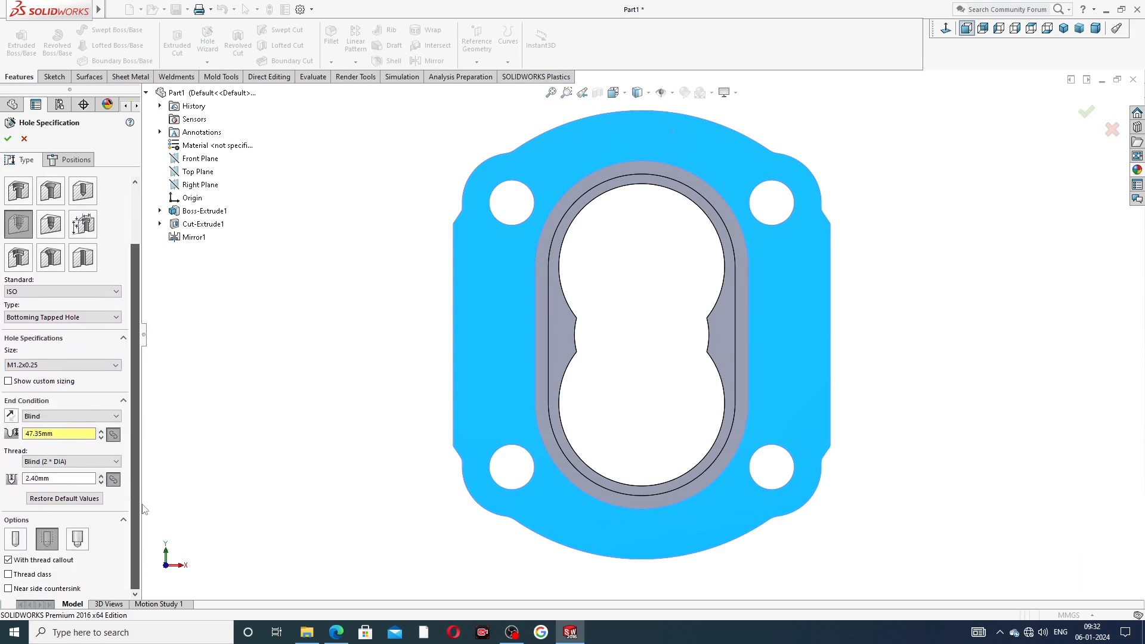
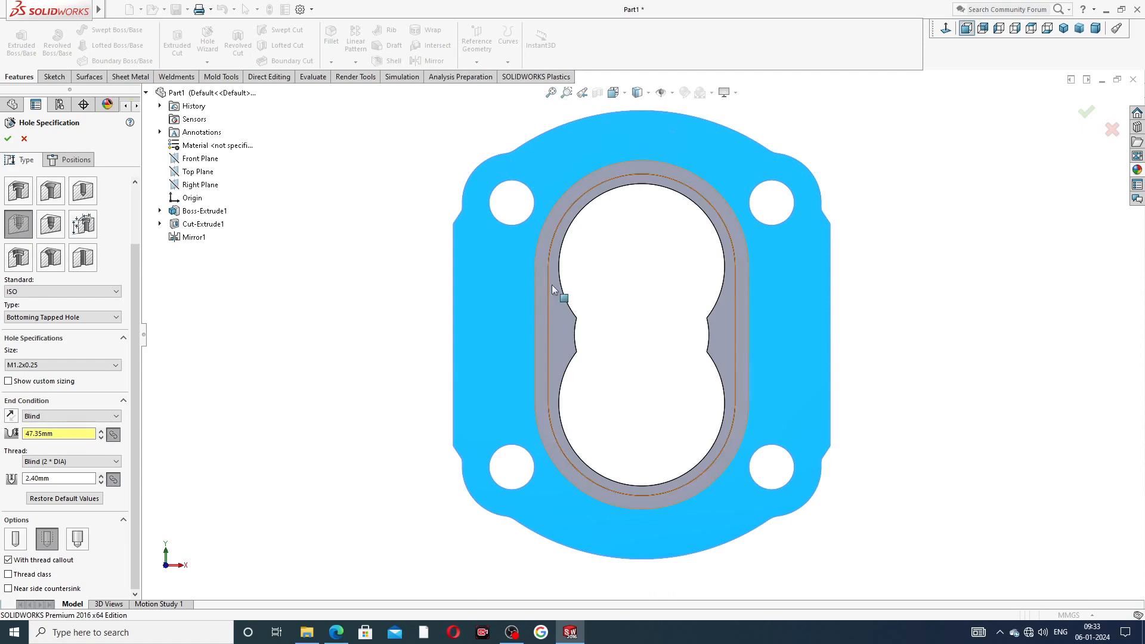
# - Specify a plain hole to the ISO standard with the Drill sizes type and a size of Ø4.0
pyautogui.click(81, 193)
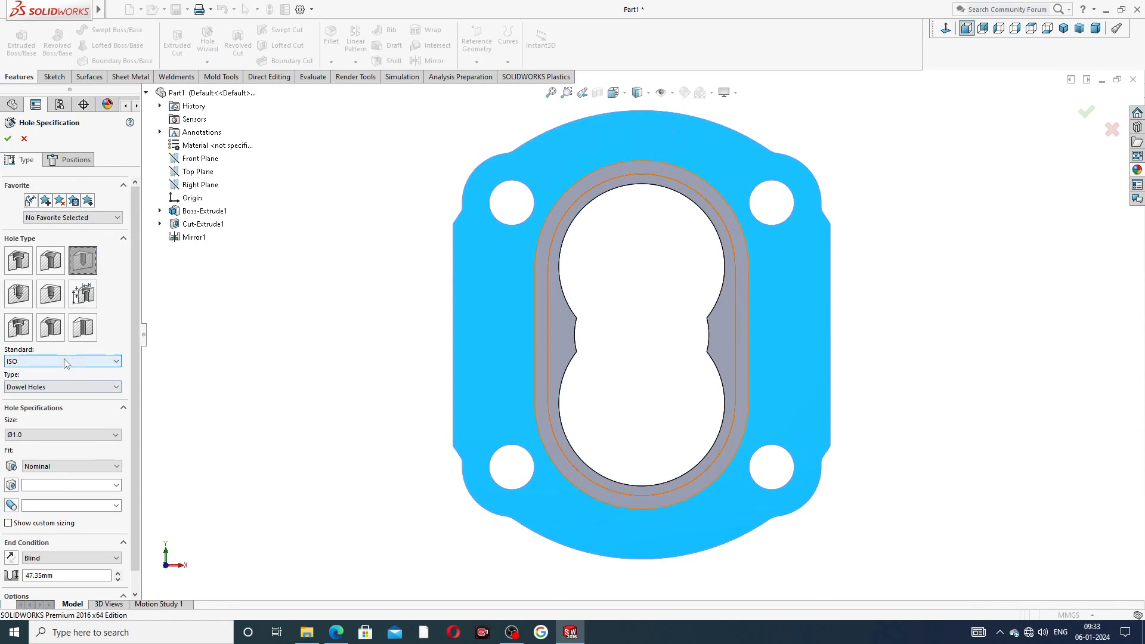
pyautogui.click(51, 389)
pyautogui.click(50, 406)
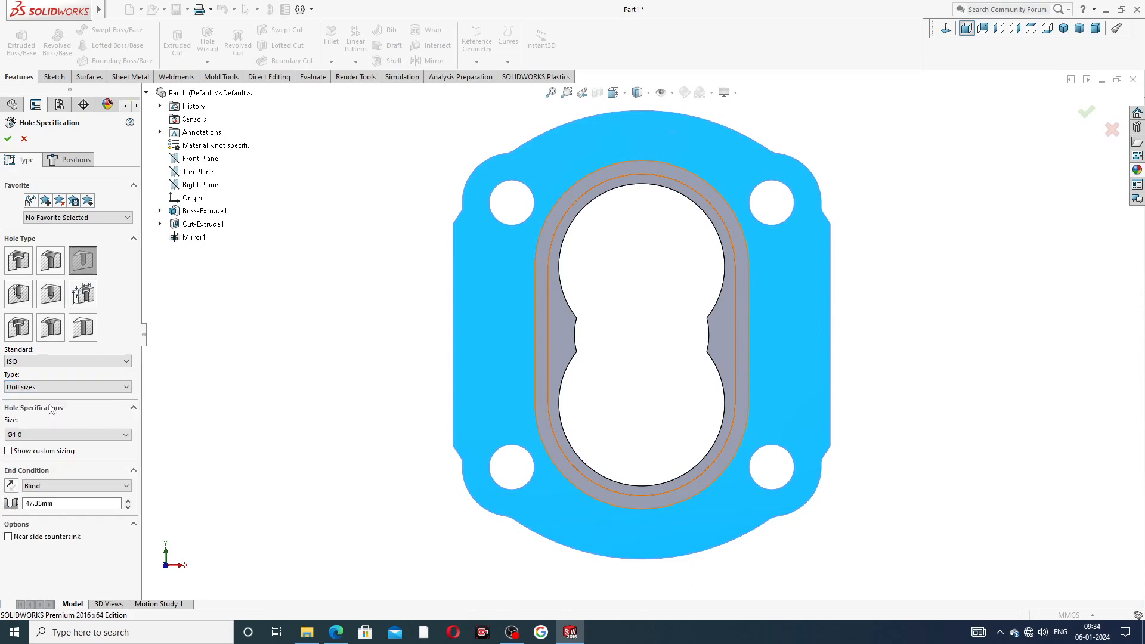
pyautogui.click(40, 436)
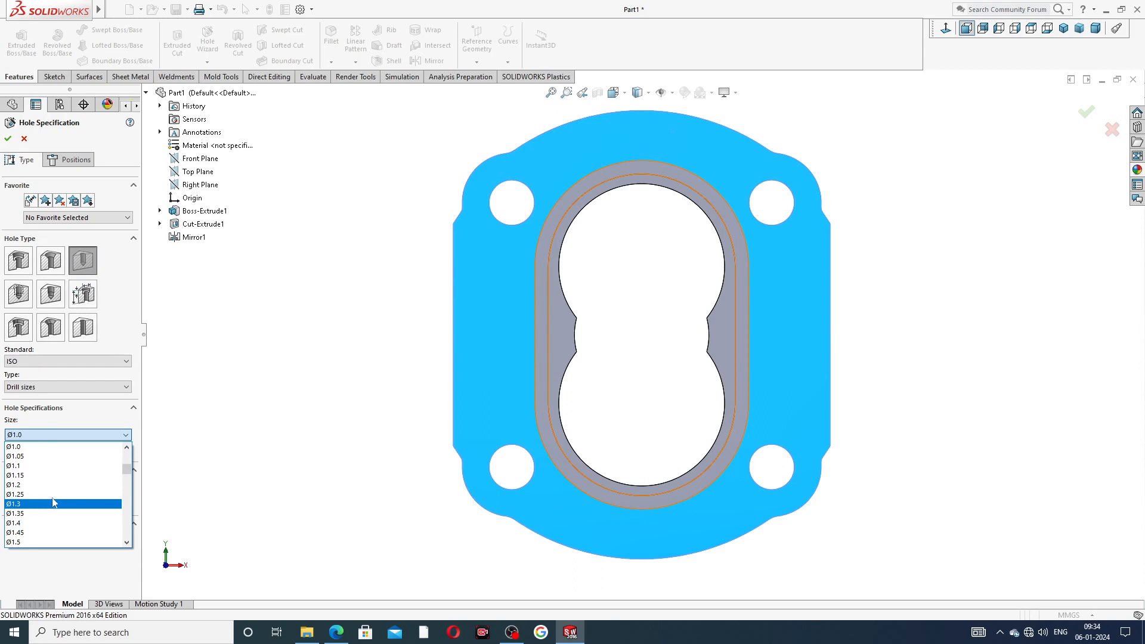
pyautogui.scroll(-10, 60, 499)
pyautogui.scroll(-6, 59, 499)
pyautogui.scroll(2, 41, 475)
pyautogui.click(38, 476)
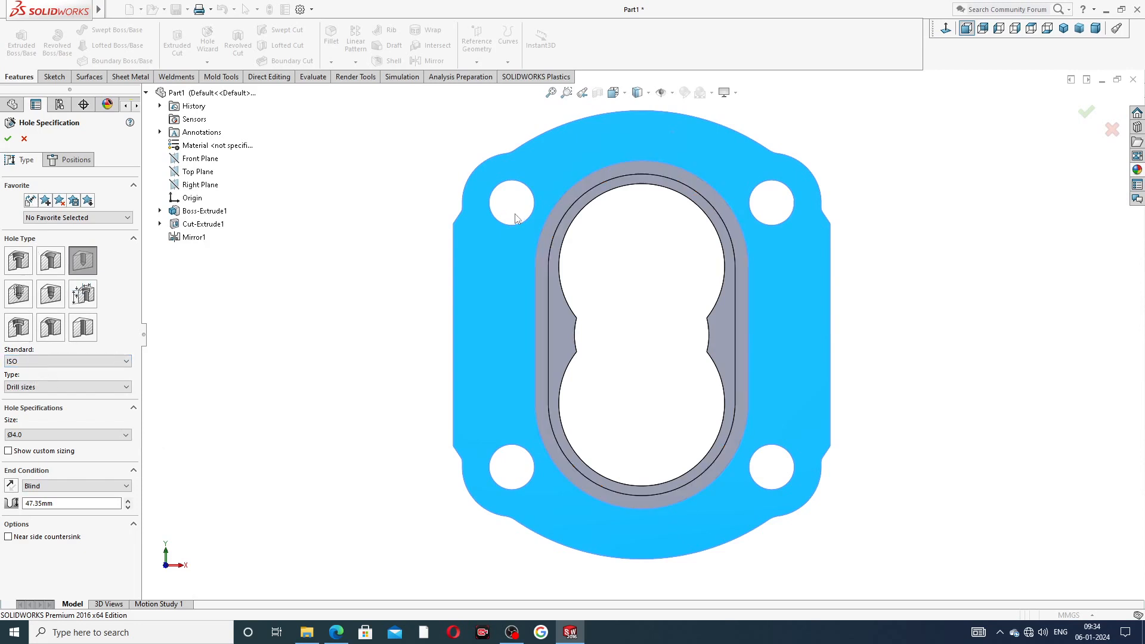
# - Place two hole points on the front face's vertical centreline, one about 44 mm above the origin and one below the bores
pyautogui.click(68, 160)
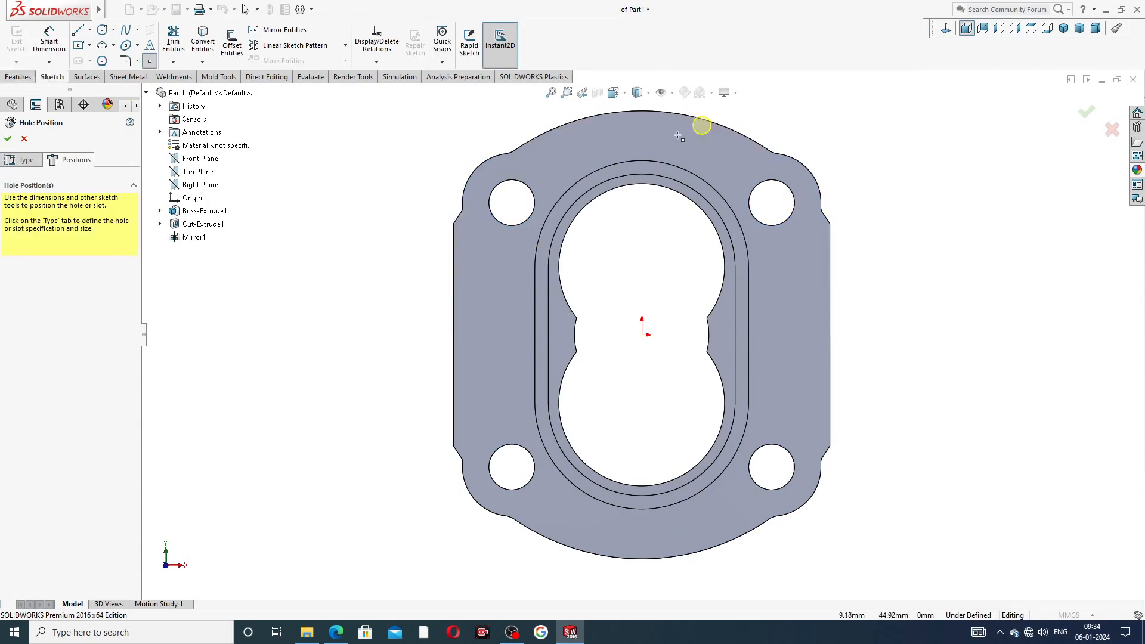
pyautogui.click(642, 136)
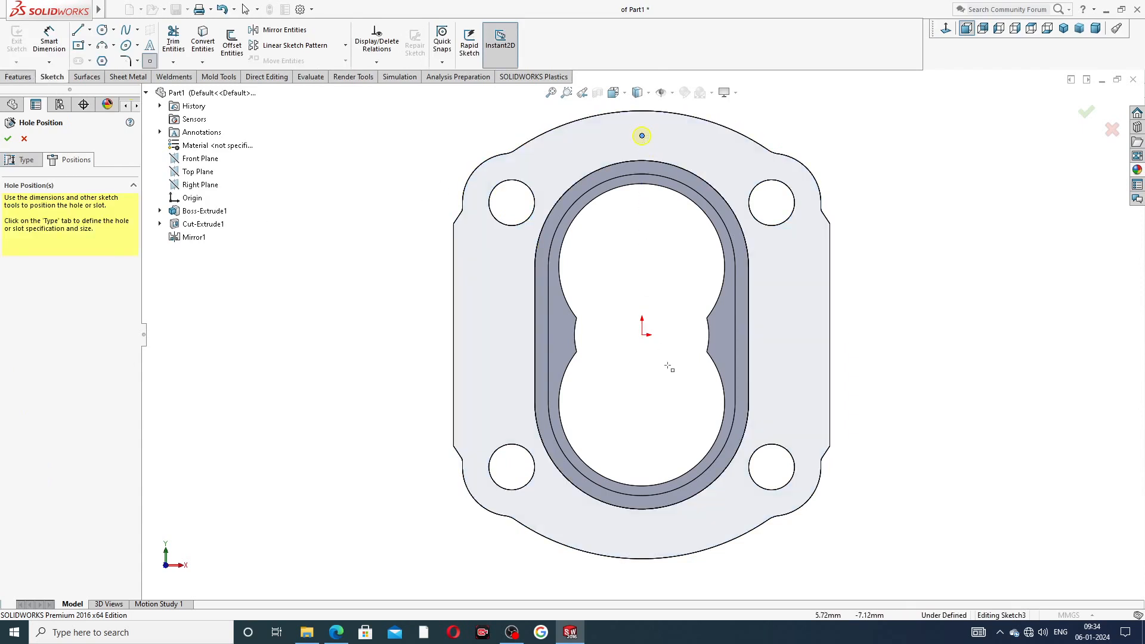
pyautogui.click(642, 535)
pyautogui.rightClick(328, 229)
pyautogui.click(344, 237)
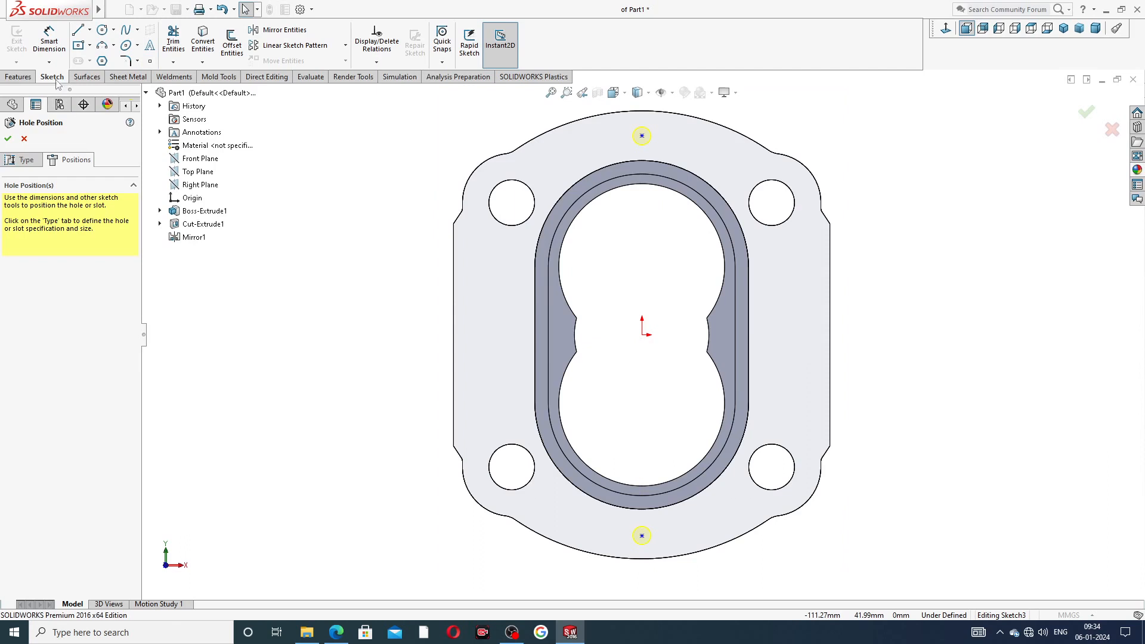
# - Dimension the upper hole point 45 mm vertically from the origin
pyautogui.click(50, 42)
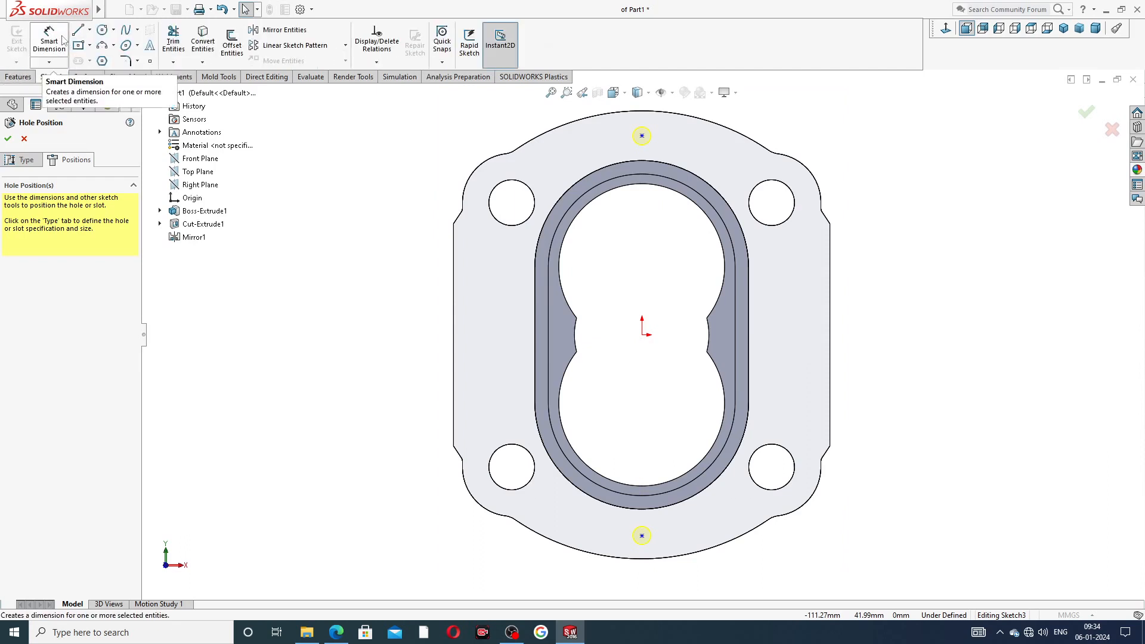
pyautogui.click(644, 136)
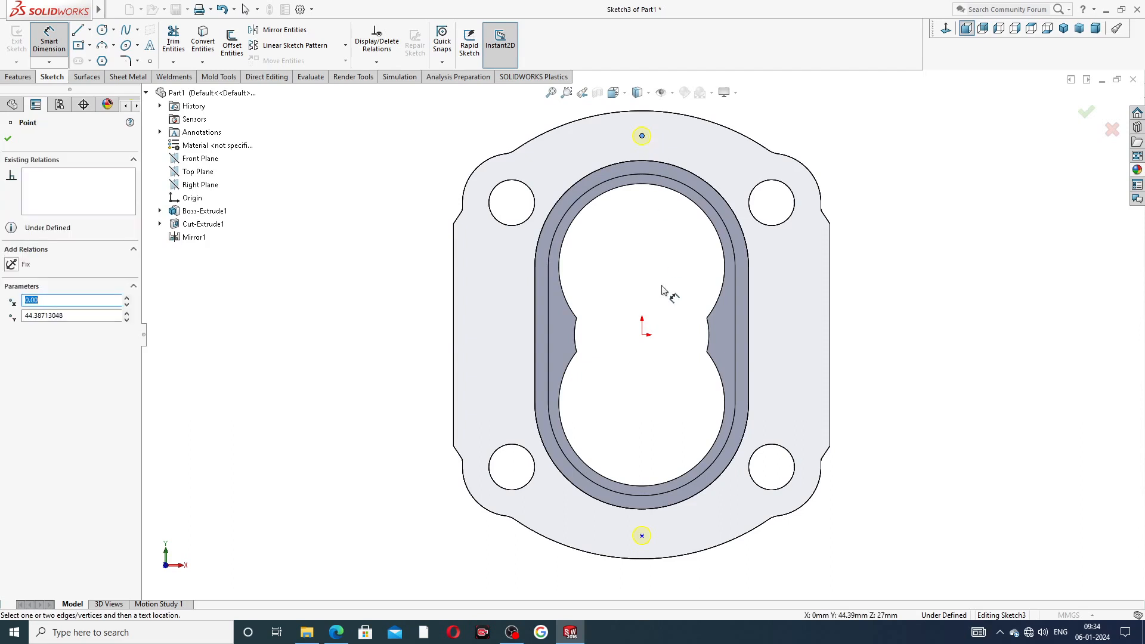
pyautogui.click(643, 336)
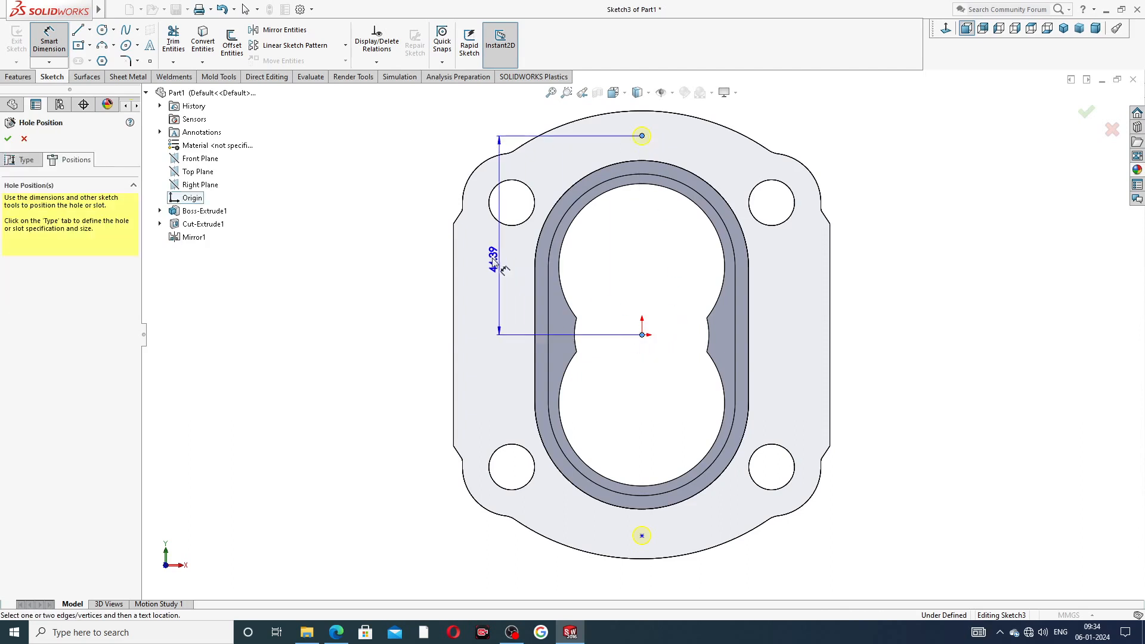
pyautogui.click(442, 238)
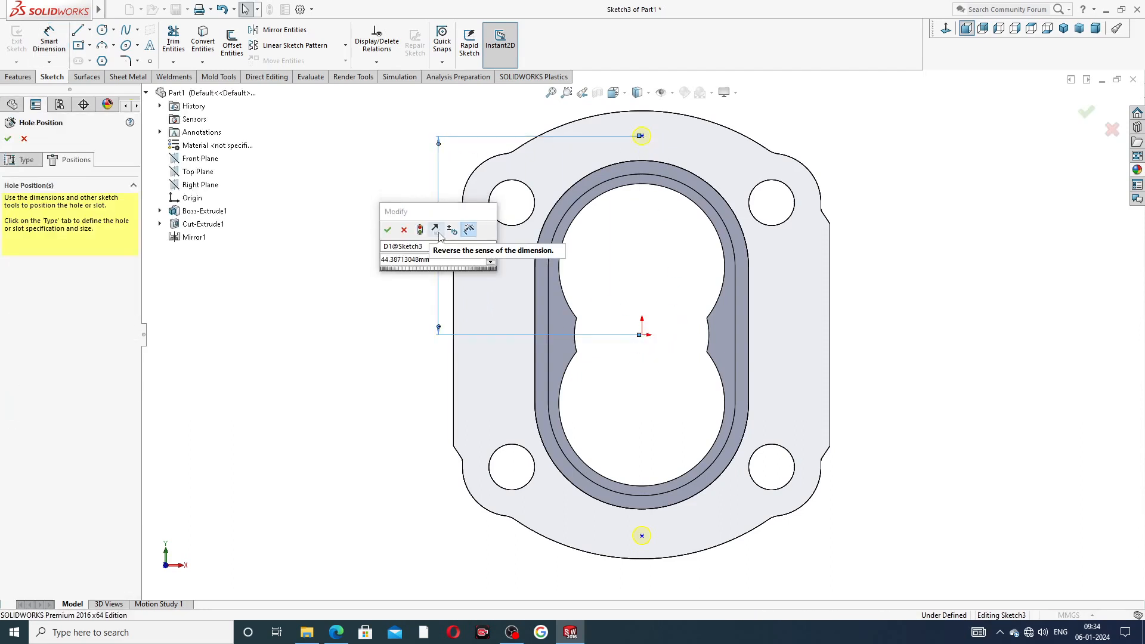
pyautogui.press('Return')
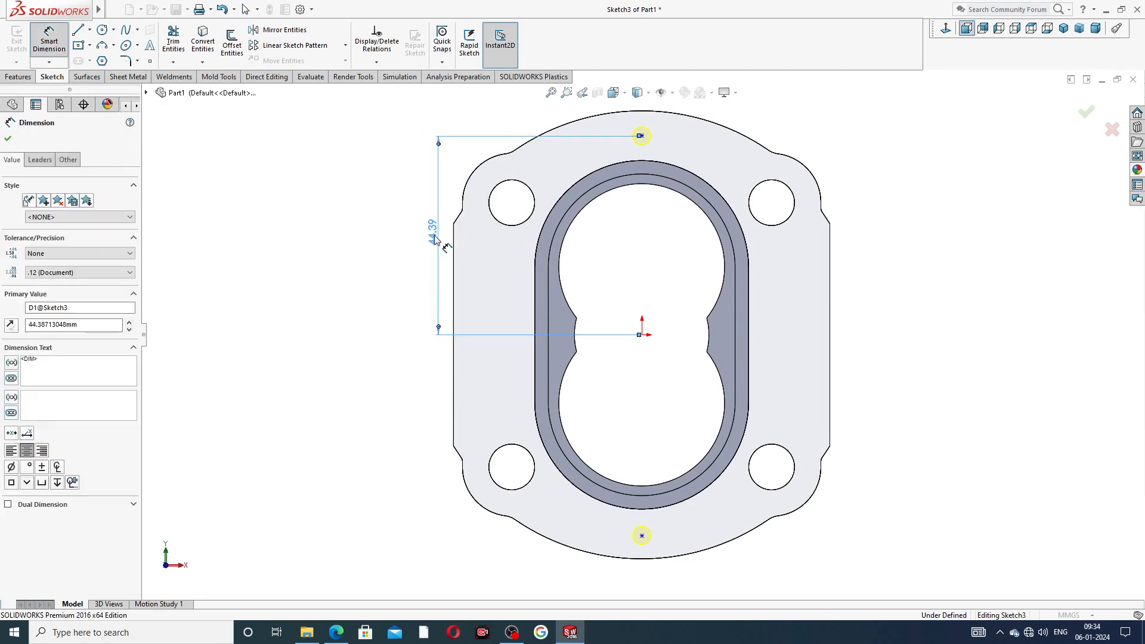
pyautogui.doubleClick(435, 239)
pyautogui.write('45')
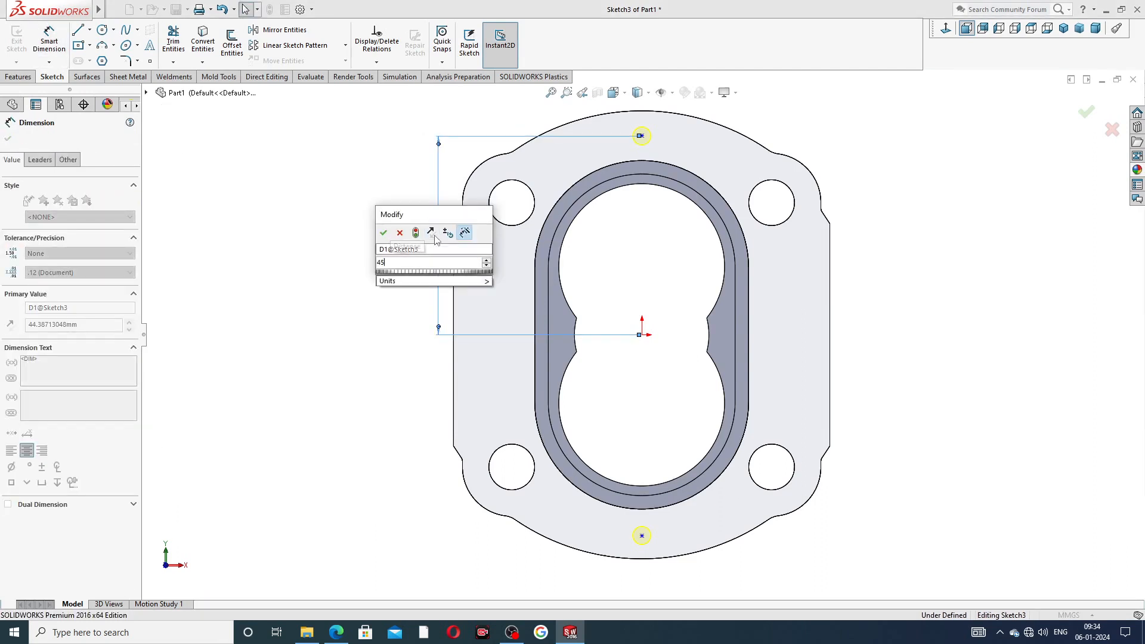
pyautogui.press('Return')
pyautogui.moveTo(640, 336); pyautogui.dragTo(642, 536)
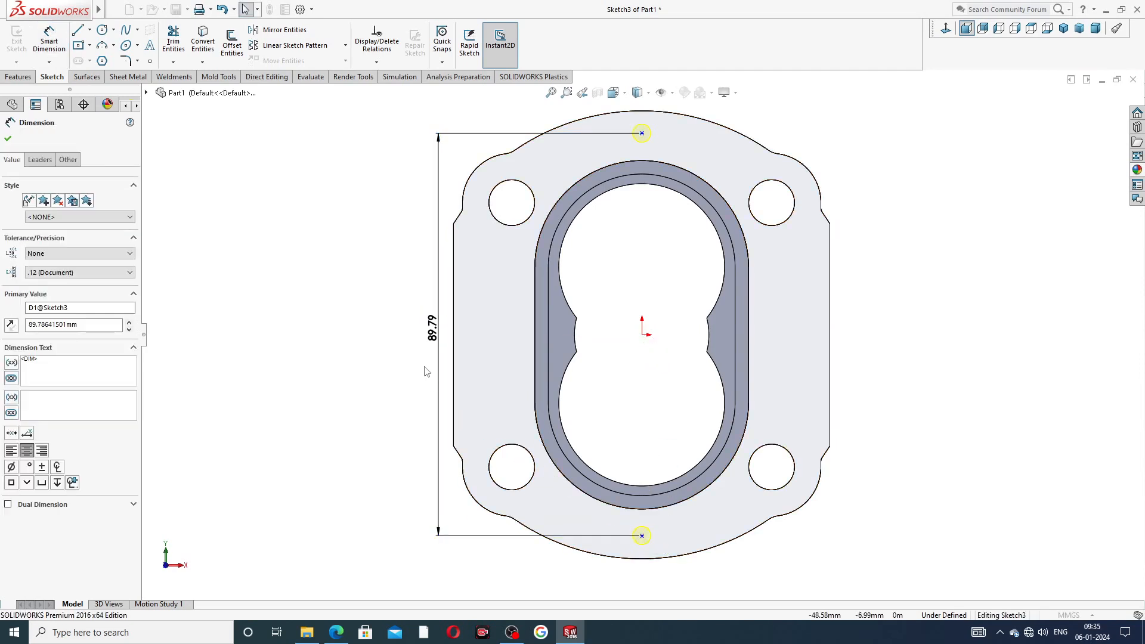
pyautogui.moveTo(643, 536); pyautogui.dragTo(642, 335)
pyautogui.scroll(3, 816, 292)
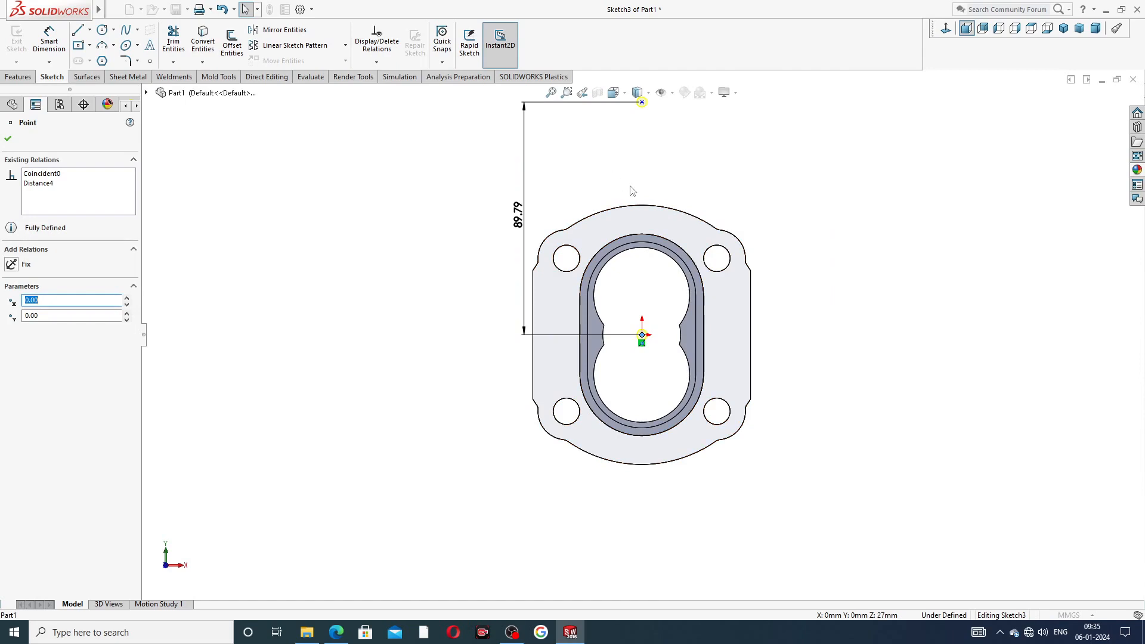
pyautogui.hotkey('ctrl', 'z')
pyautogui.hotkey('ctrl', 'z')
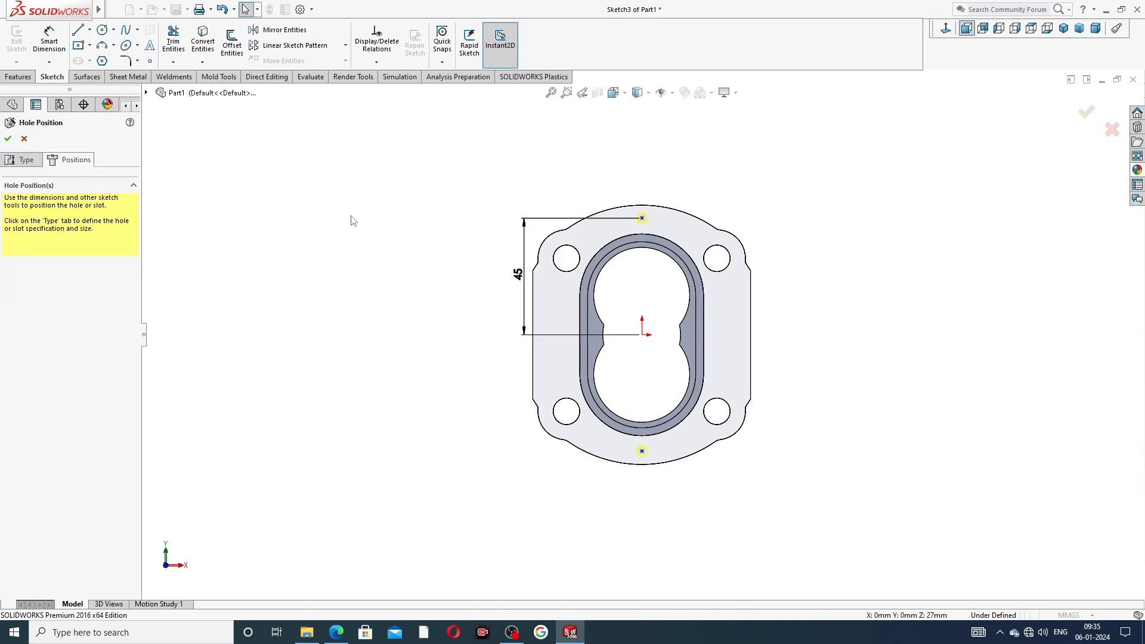
pyautogui.click(643, 335)
pyautogui.click(643, 452)
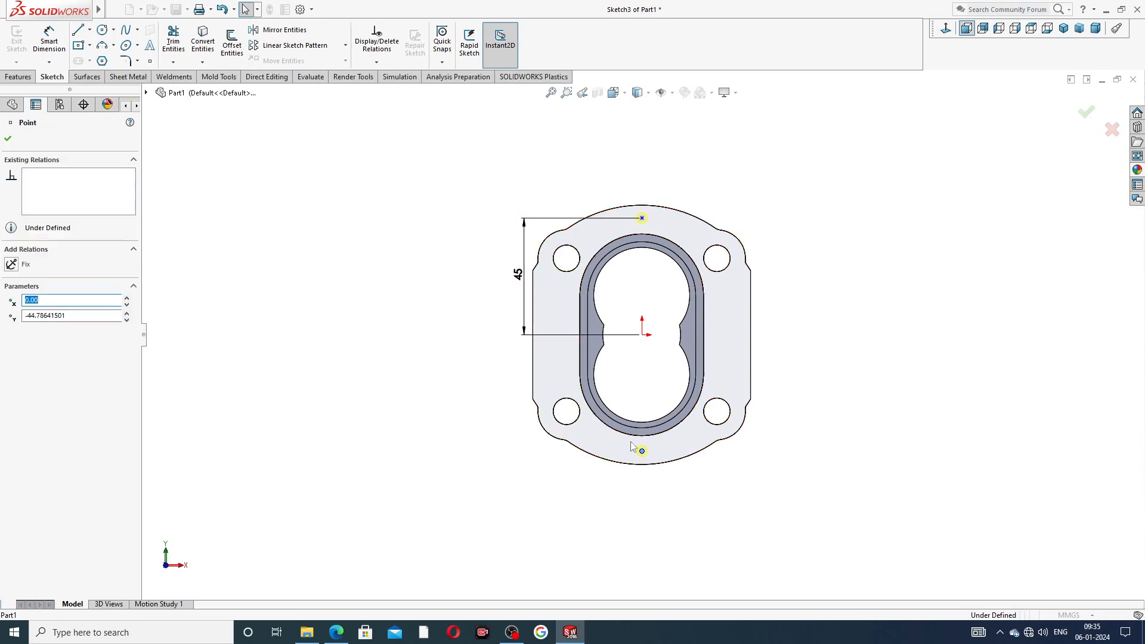
pyautogui.click(214, 234)
# - Dimension the lower hole point 45 mm vertically from the origin and finish the Ø4.0 hole feature
pyautogui.click(49, 39)
pyautogui.click(643, 335)
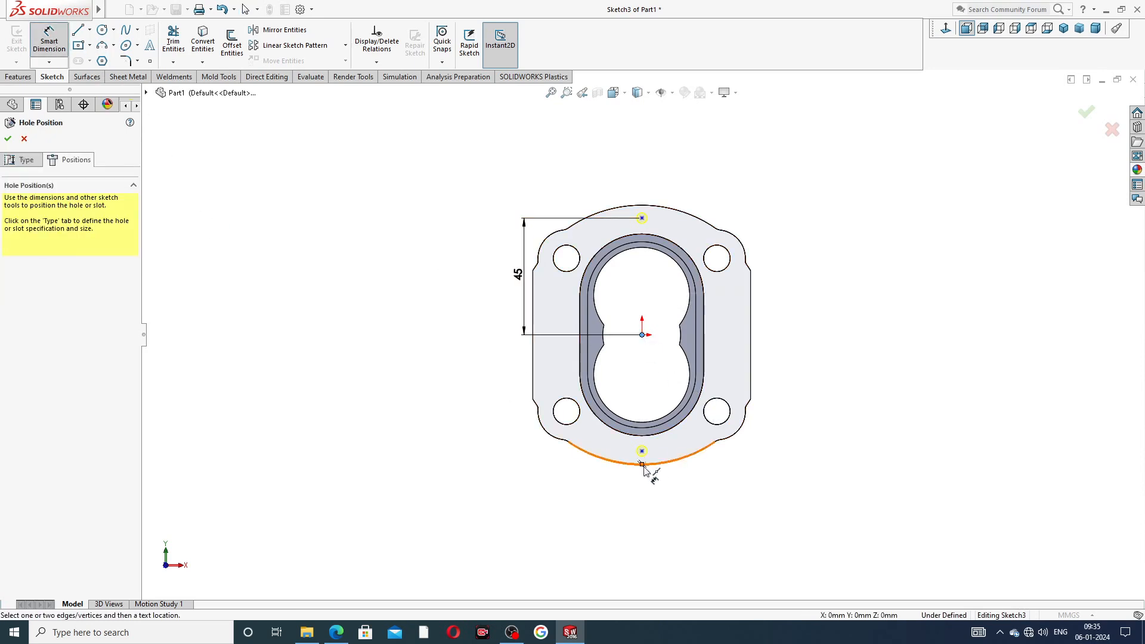
pyautogui.click(643, 452)
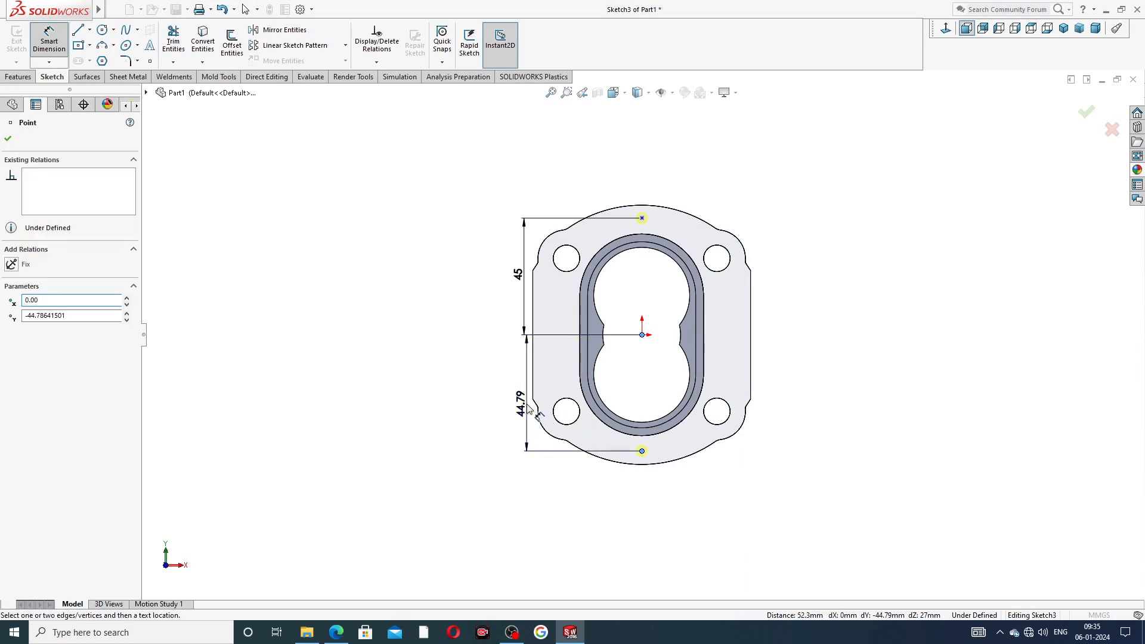
pyautogui.click(525, 410)
pyautogui.moveTo(525, 434); pyautogui.dragTo(458, 435)
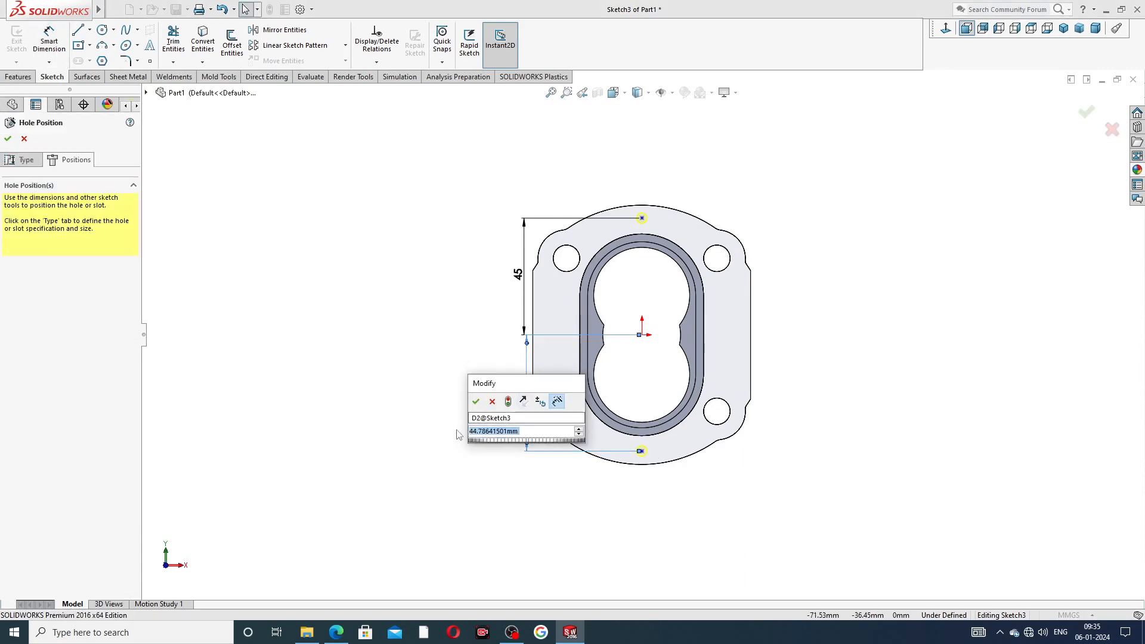
pyautogui.write('45')
pyautogui.press('Return')
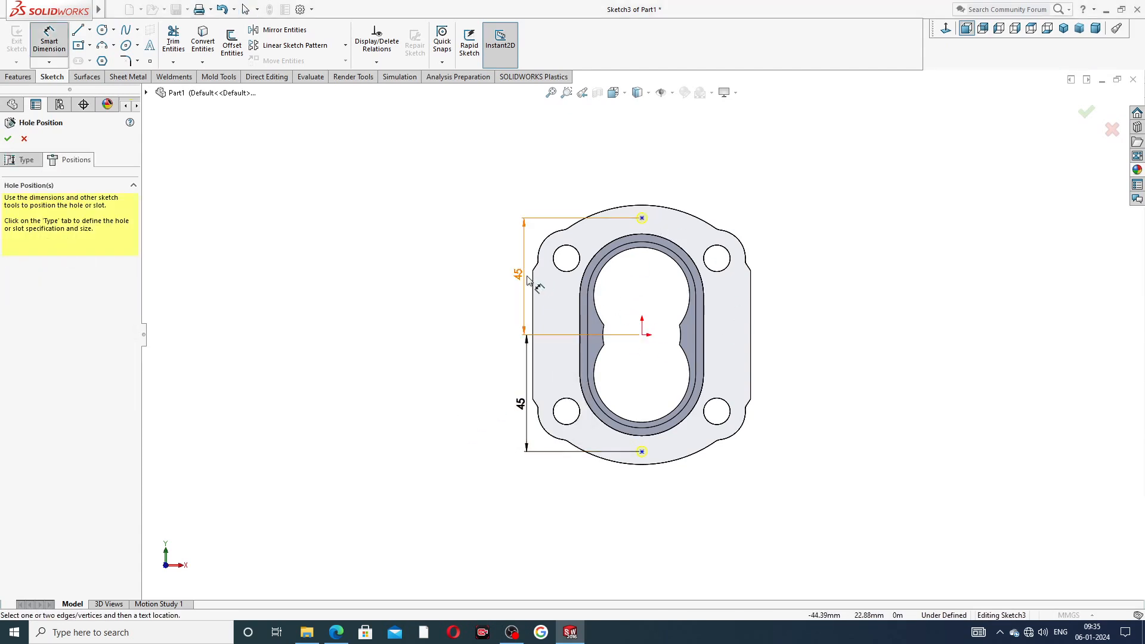
pyautogui.scroll(-1, 628, 318)
pyautogui.rightClick(335, 246)
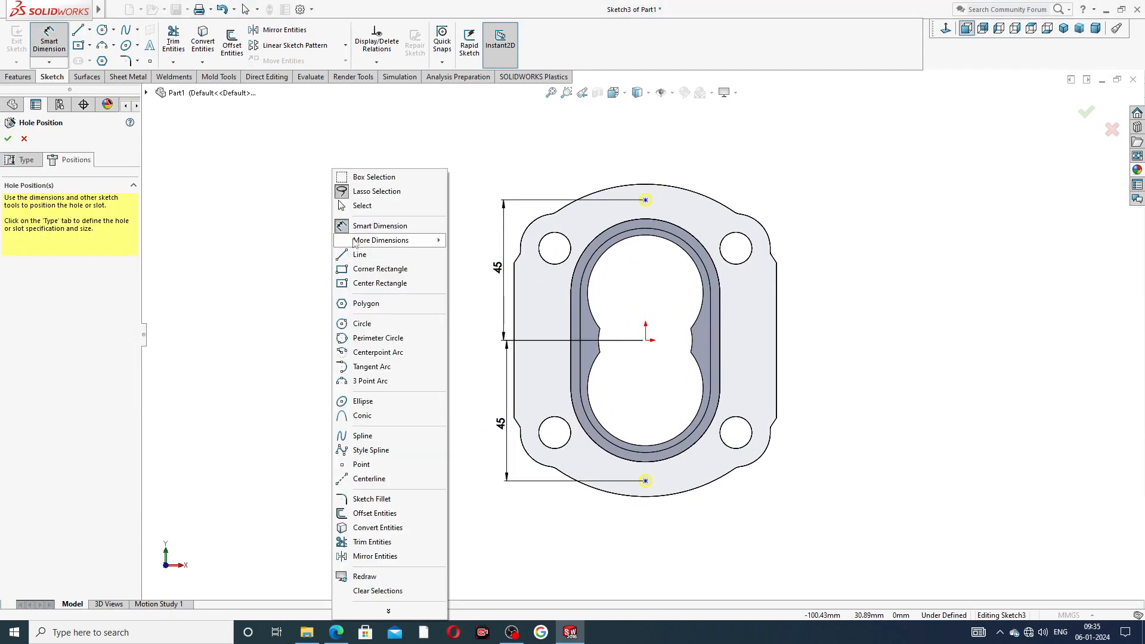
pyautogui.click(355, 206)
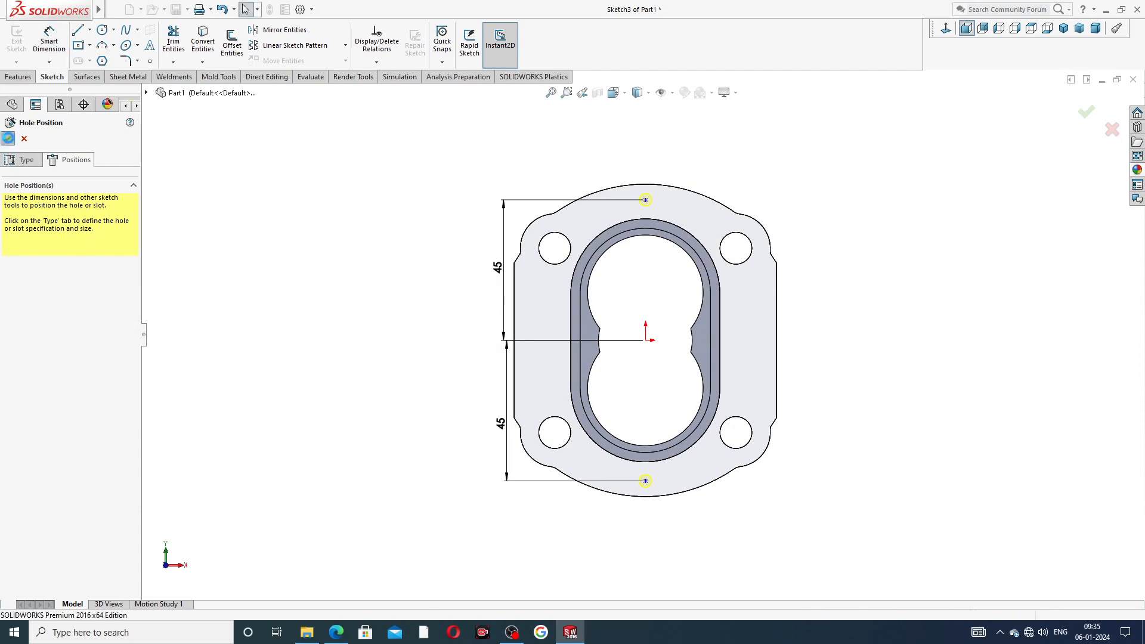
pyautogui.click(8, 139)
# - Mirror the Ø4.0 hole feature about the Front Plane onto the opposite end face
pyautogui.moveTo(799, 209); pyautogui.dragTo(838, 243, button='middle')
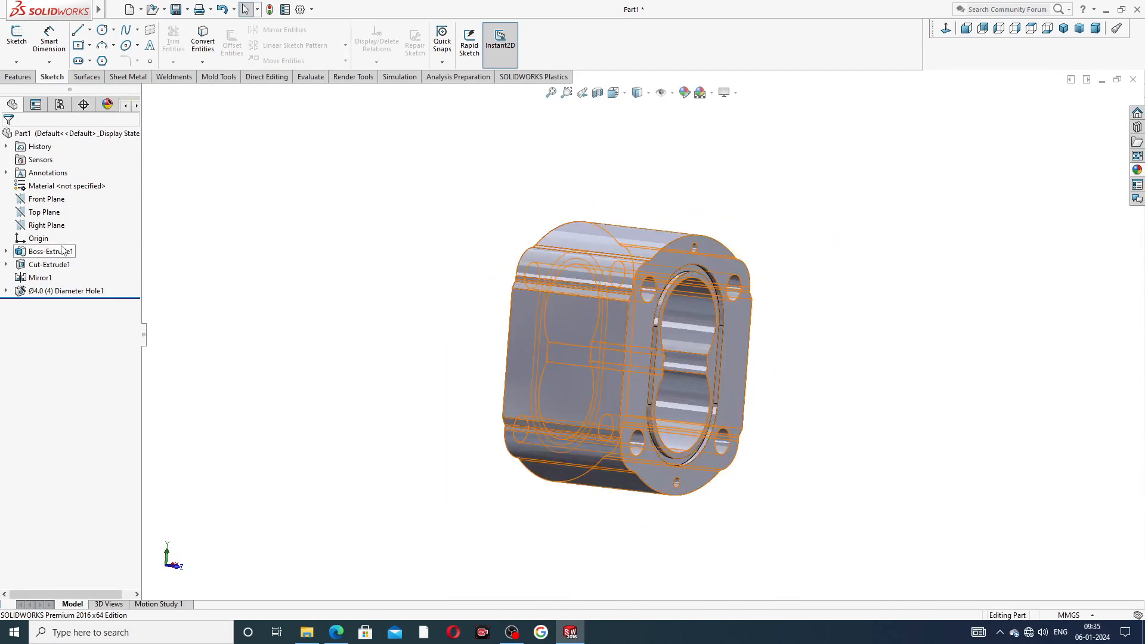
pyautogui.click(51, 203)
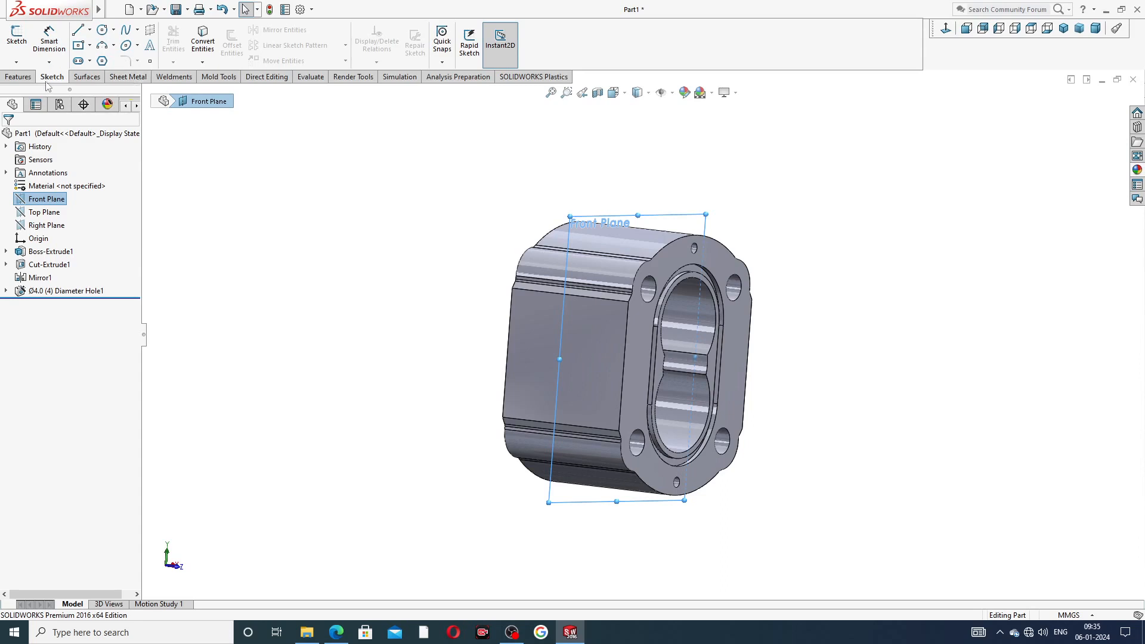
pyautogui.click(18, 77)
pyautogui.click(428, 60)
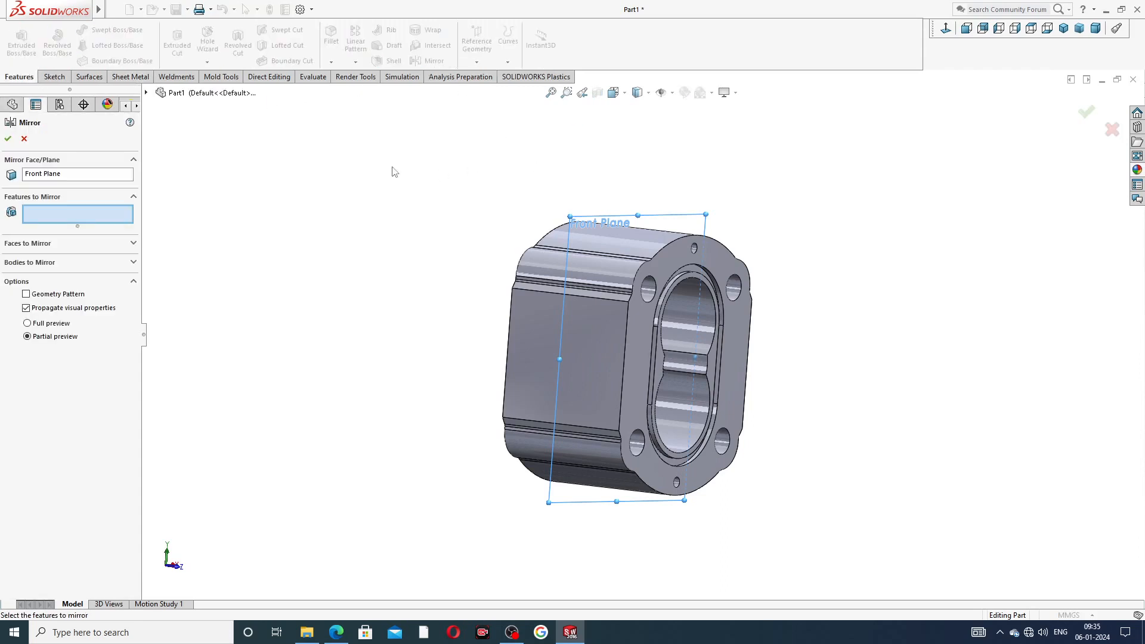
pyautogui.click(146, 92)
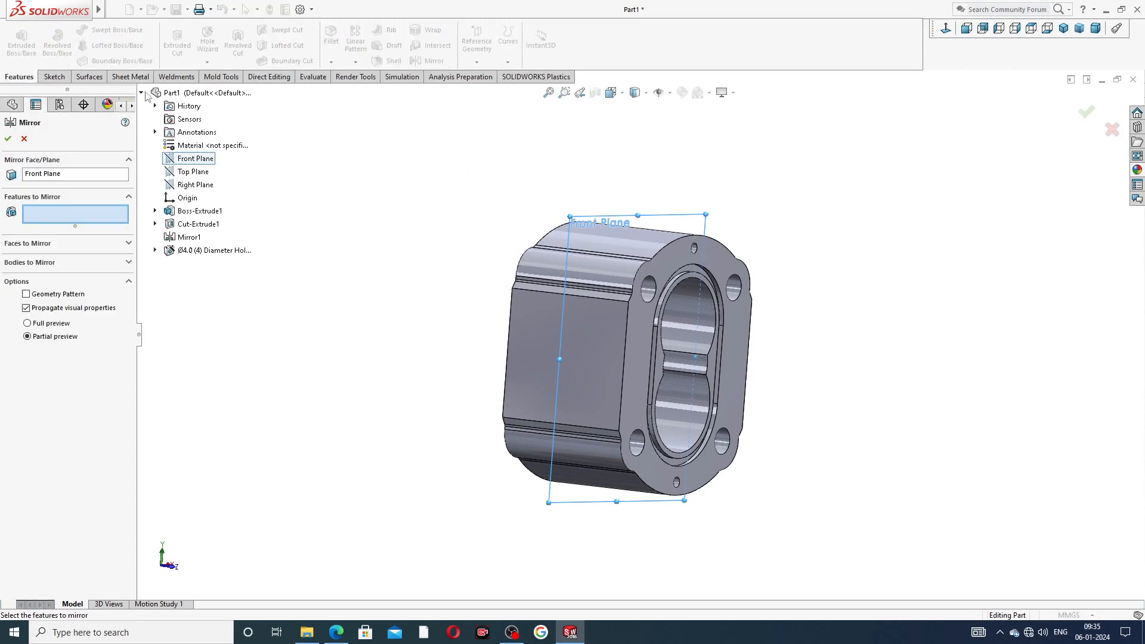
pyautogui.click(191, 251)
pyautogui.moveTo(425, 296); pyautogui.dragTo(511, 307, button='middle')
pyautogui.click(8, 139)
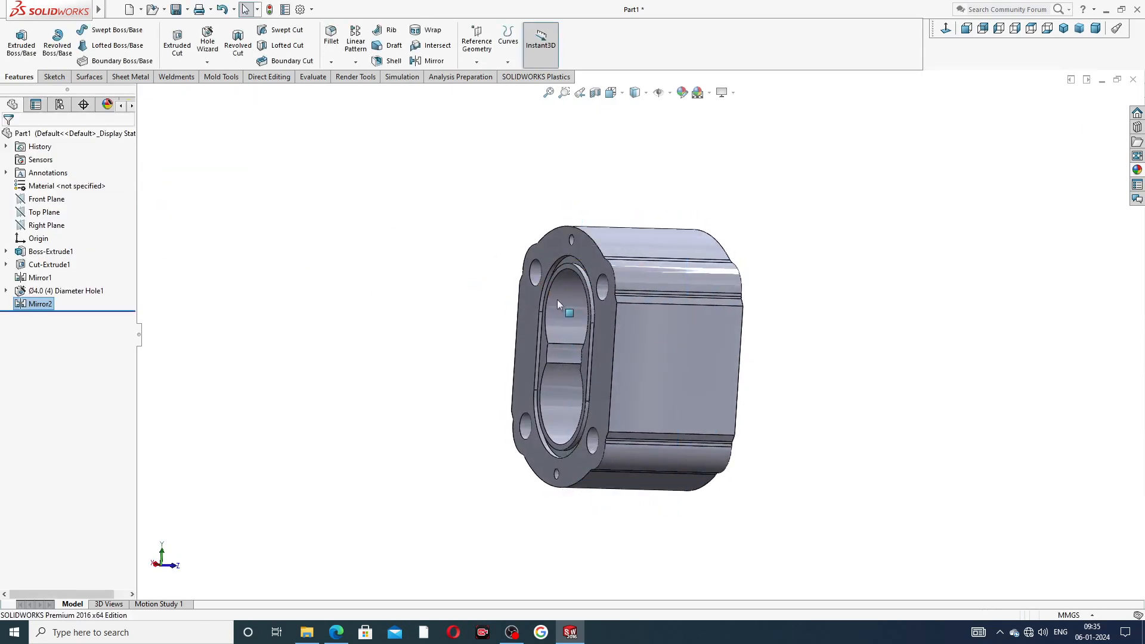
# - Start a Hole Wizard feature on the body's large flat side face, viewed square-on
pyautogui.scroll(-3, 550, 292)
pyautogui.scroll(4, 630, 303)
pyautogui.moveTo(631, 299); pyautogui.dragTo(707, 296, button='middle')
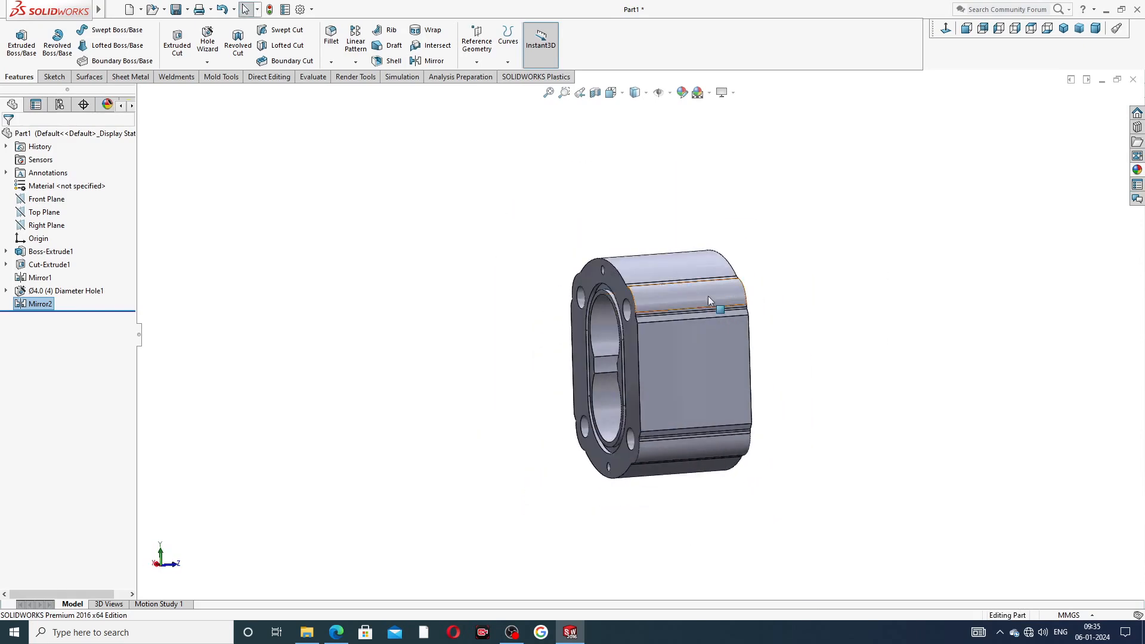
pyautogui.click(700, 366)
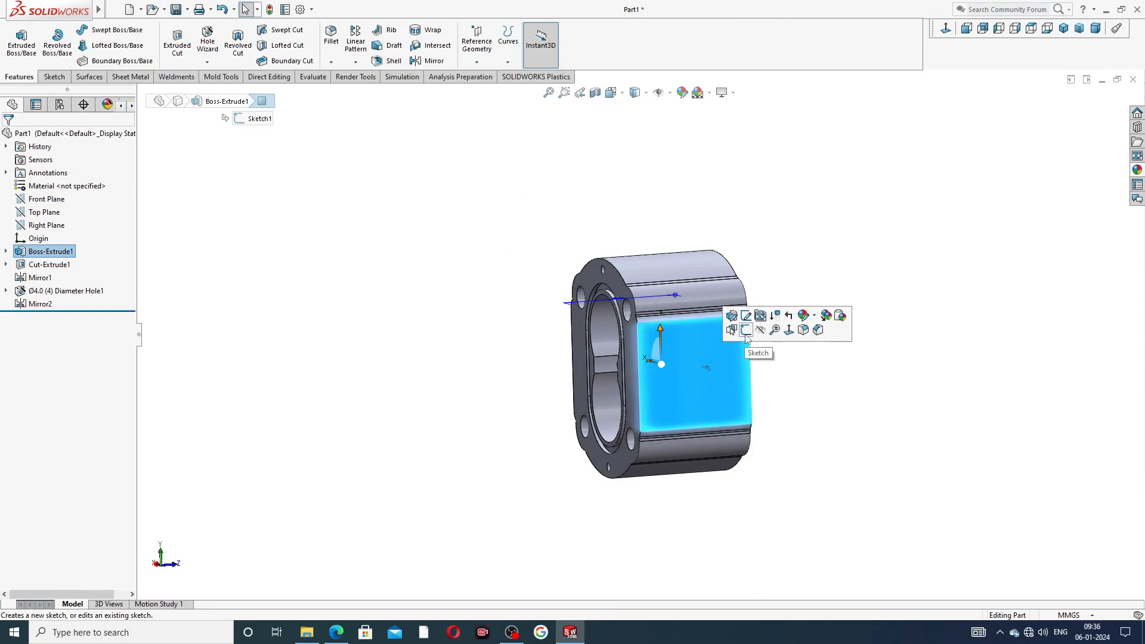
pyautogui.click(945, 28)
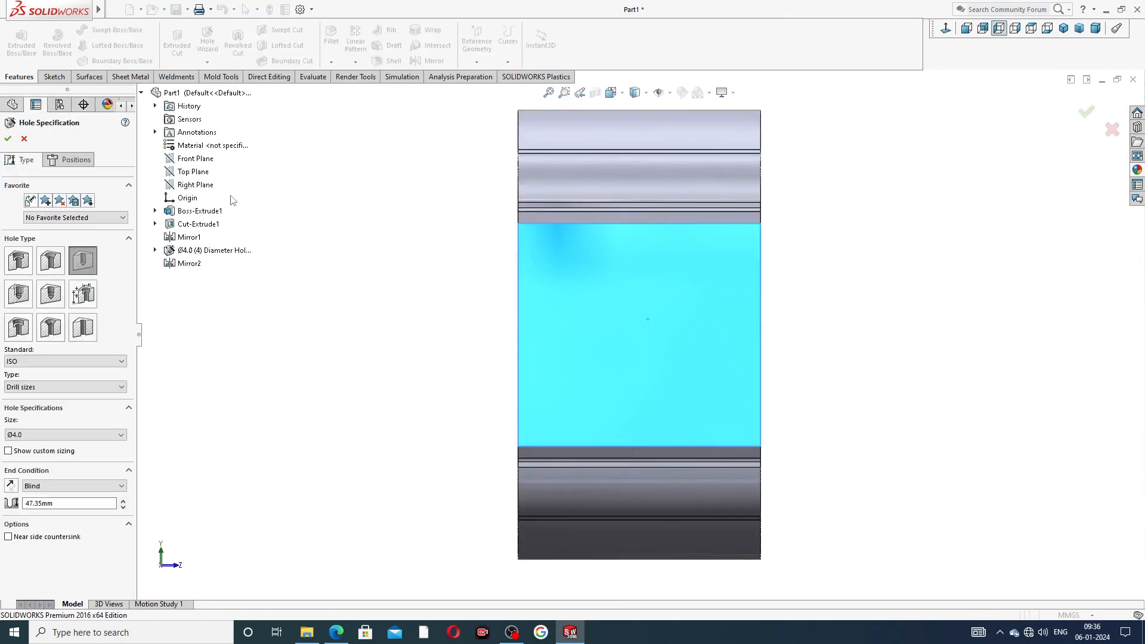
# - Specify a straight tap hole to the ISO standard with the Straight Pipe Tapped hole type
pyautogui.click(19, 294)
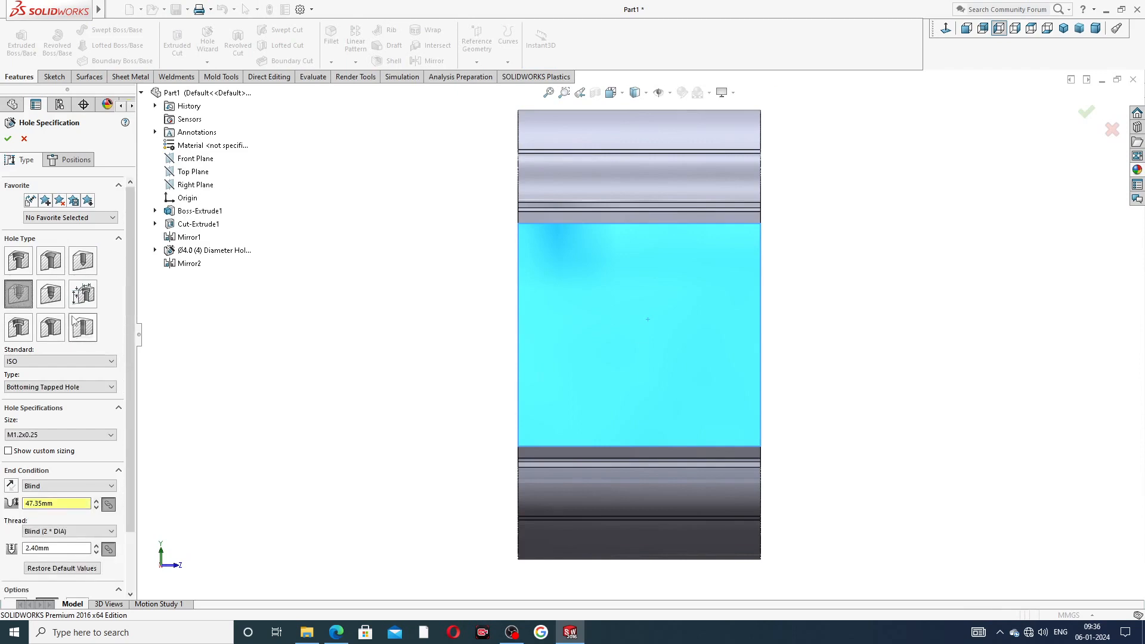
pyautogui.click(56, 435)
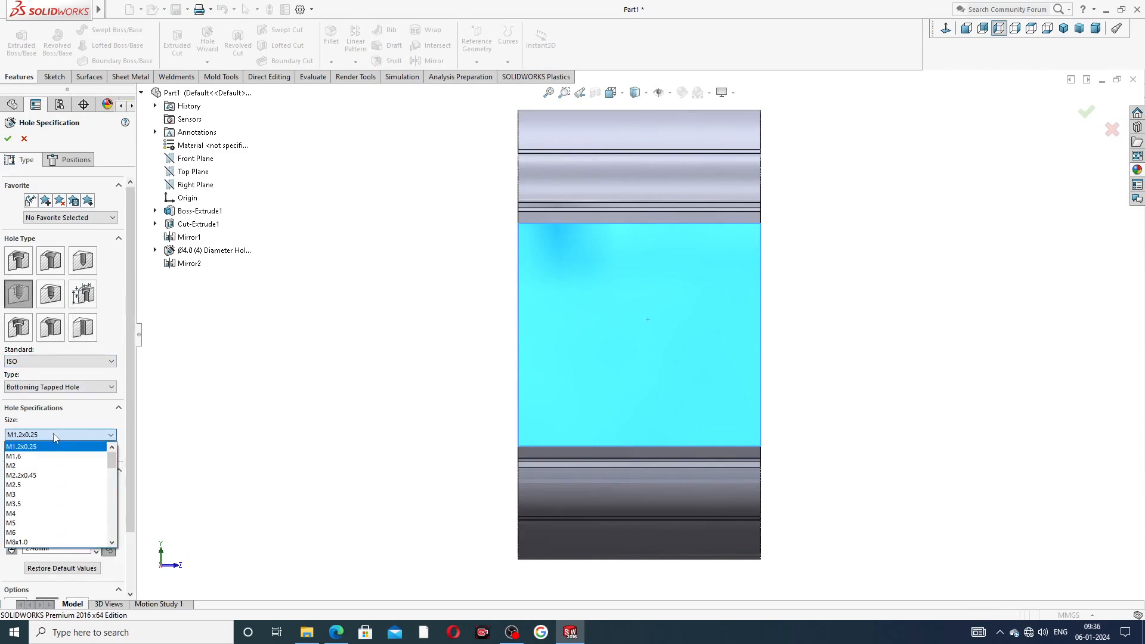
pyautogui.click(56, 436)
pyautogui.click(52, 388)
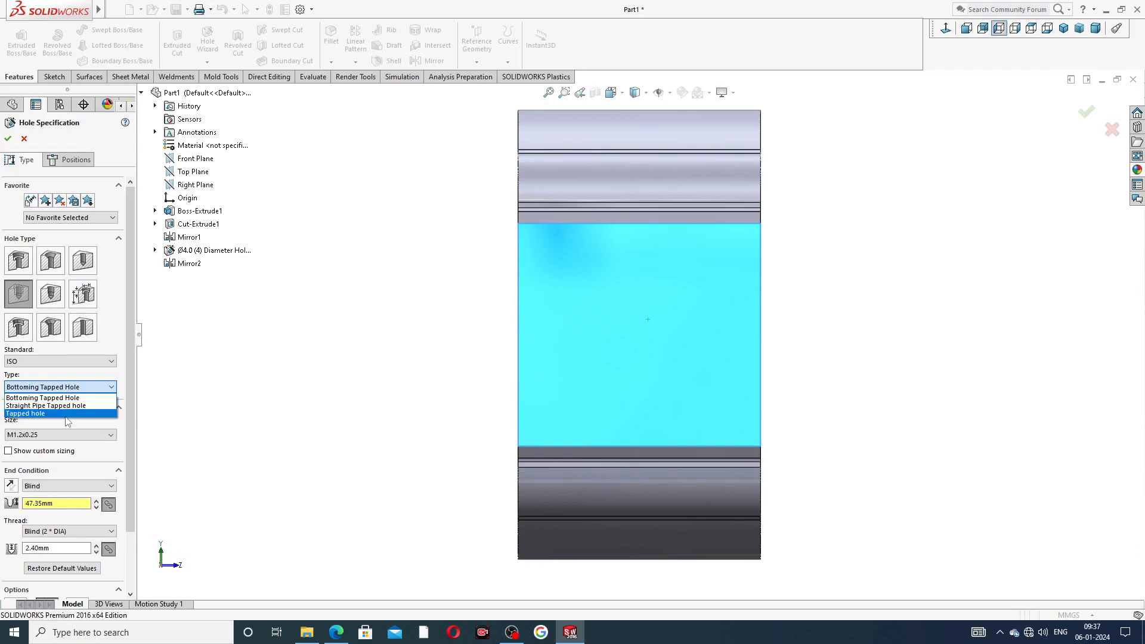
pyautogui.click(63, 398)
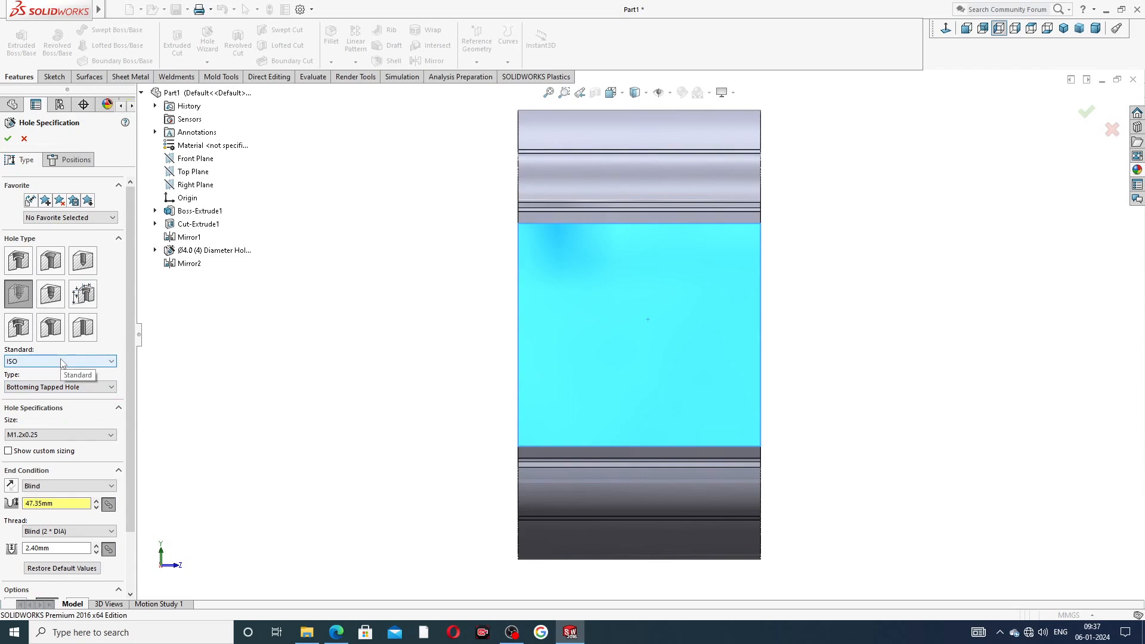
pyautogui.click(59, 388)
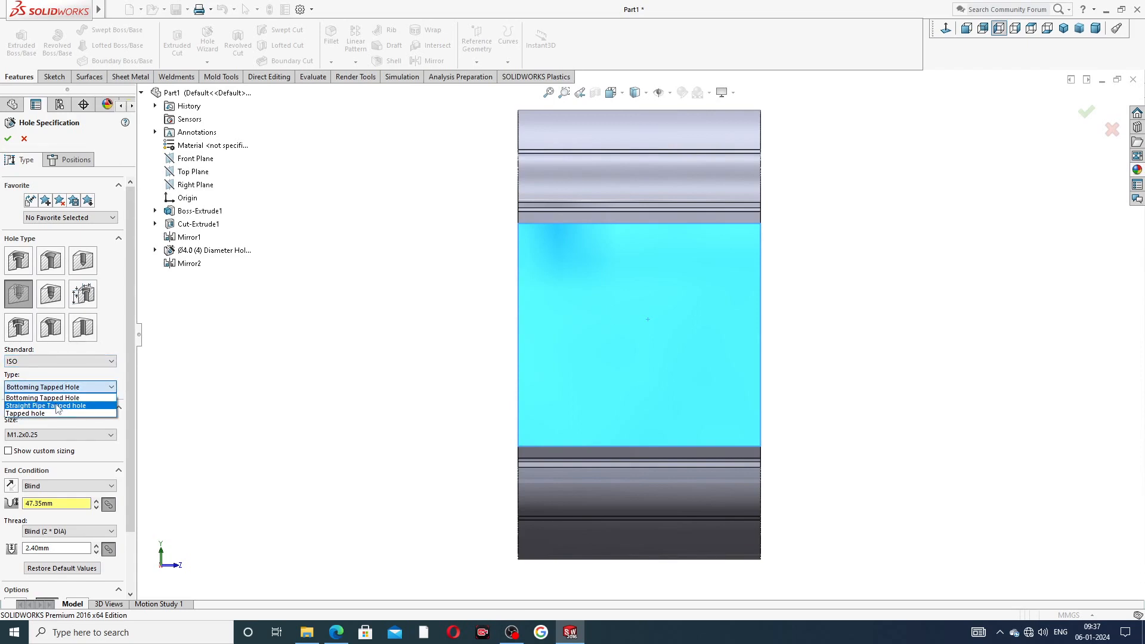
pyautogui.click(69, 406)
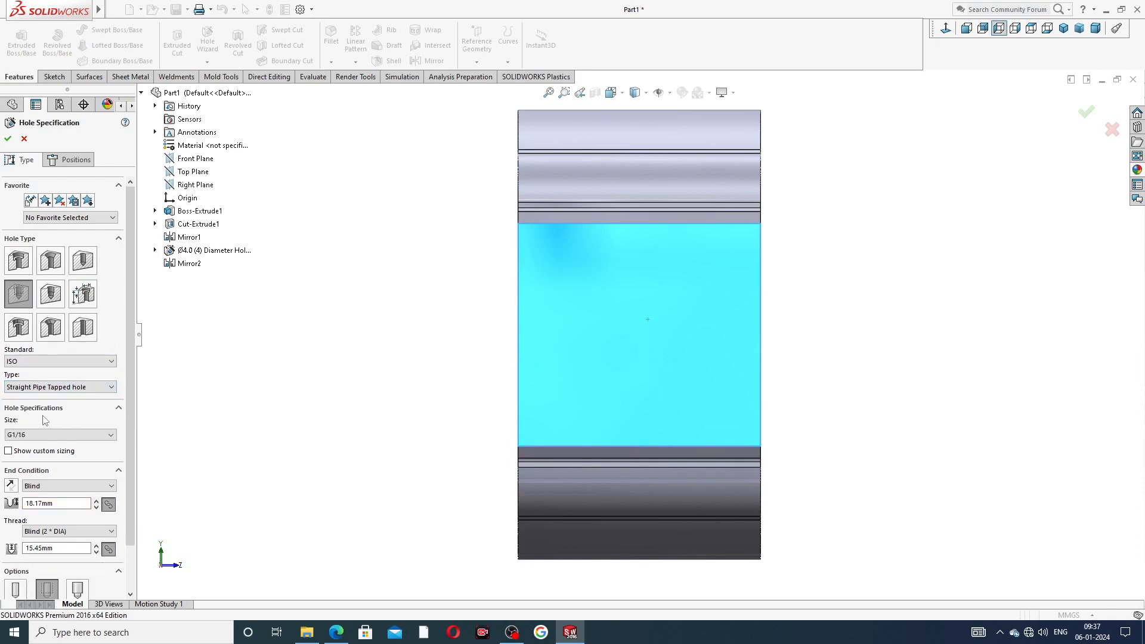
# - Set the pipe-tapped hole's size to G1/2 and begin defining its position on the side face
pyautogui.click(60, 435)
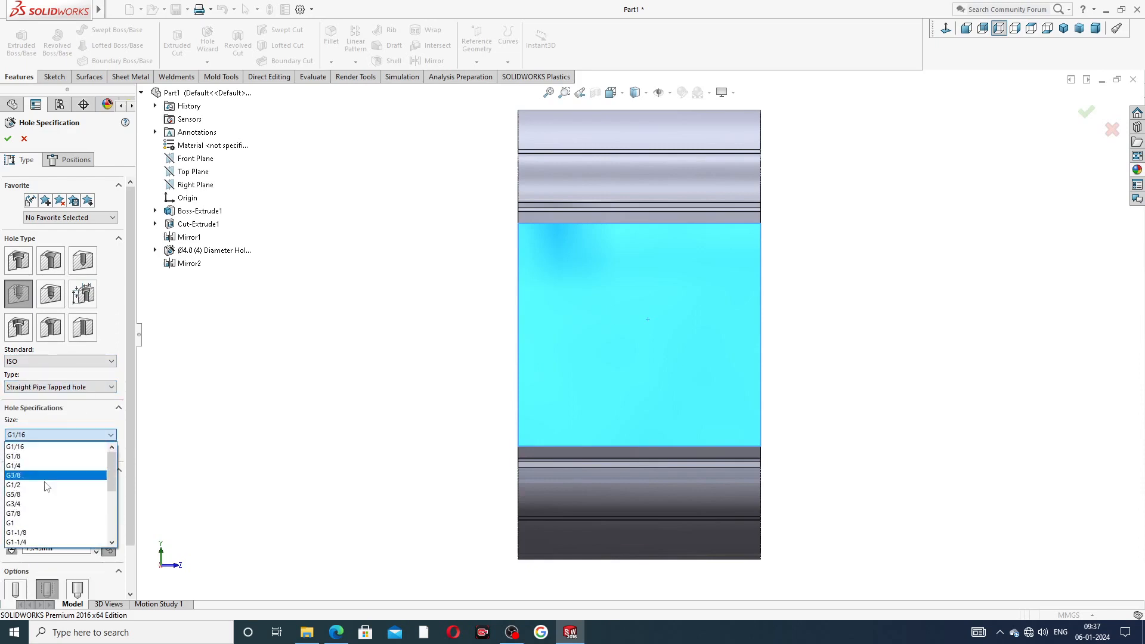
pyautogui.scroll(-5, 50, 471)
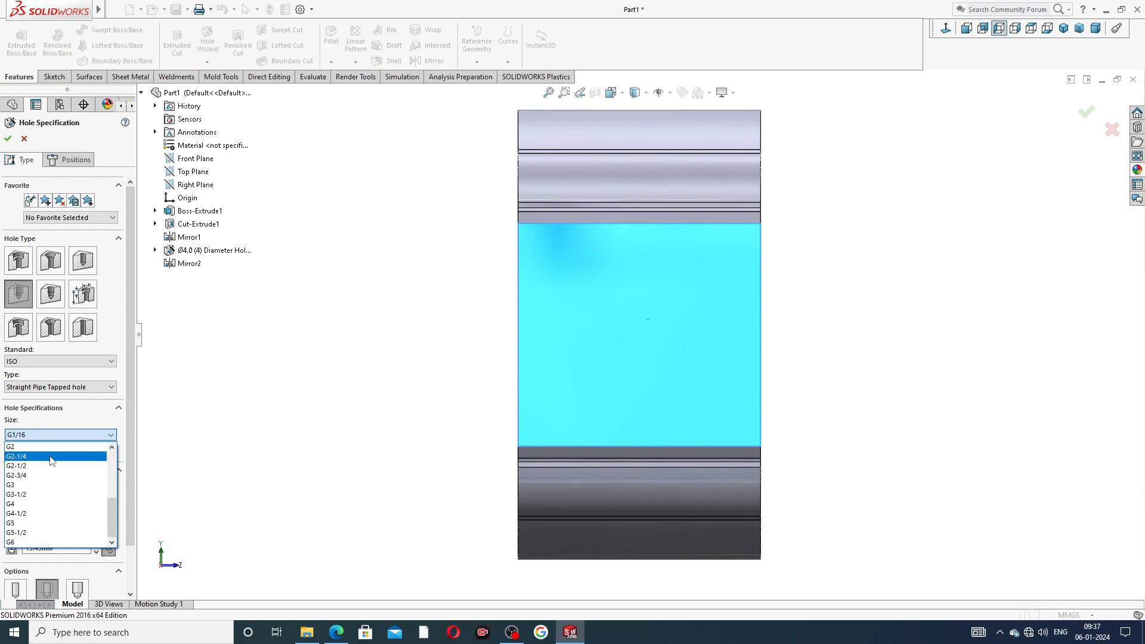
pyautogui.scroll(5, 54, 465)
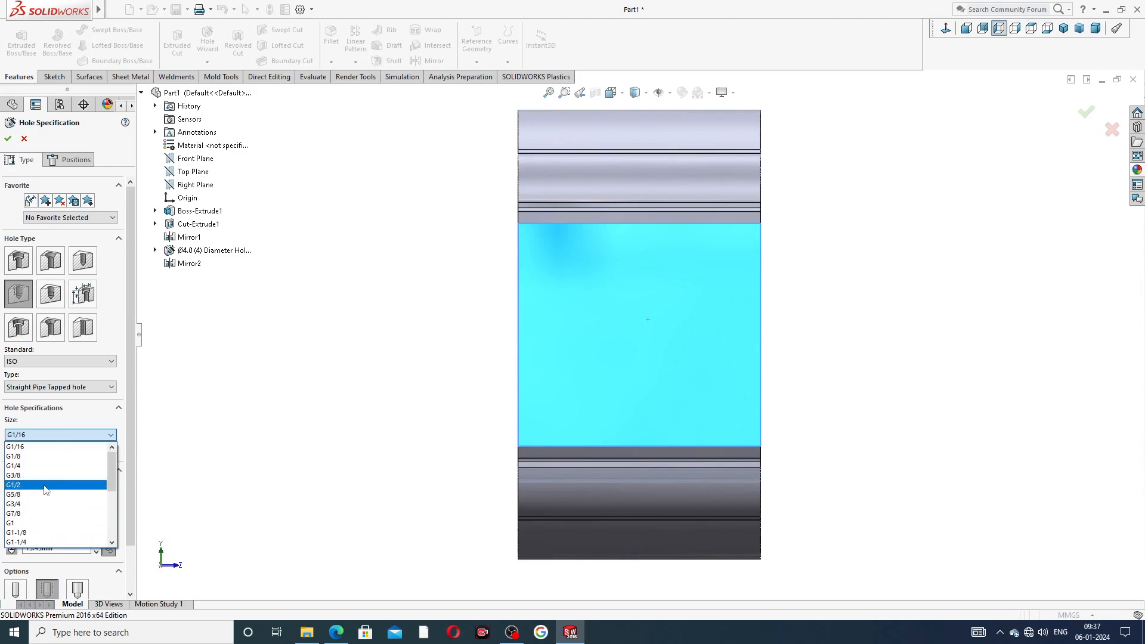
pyautogui.click(48, 485)
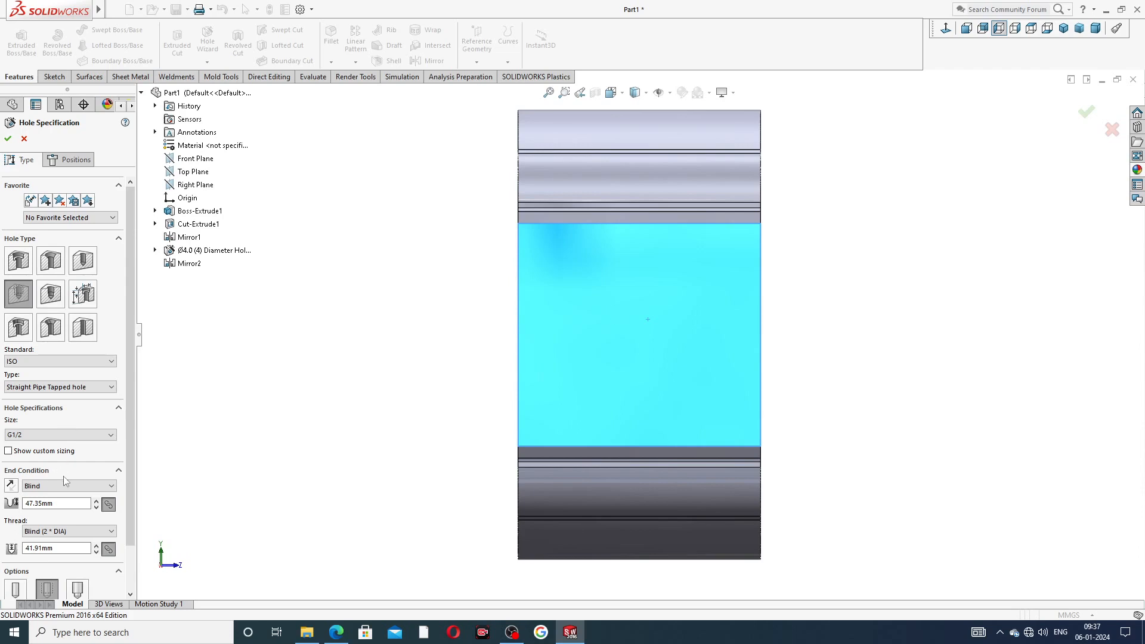
pyautogui.click(87, 165)
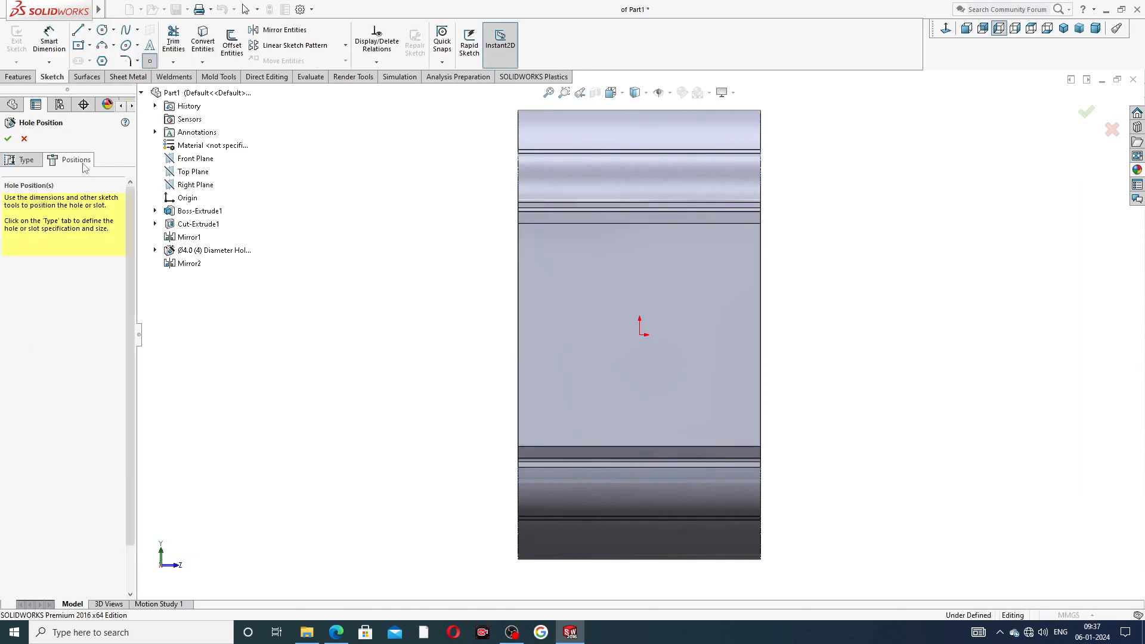
# - Place the G1/2 tapped hole at the origin on the side face and finish the hole
pyautogui.click(641, 335)
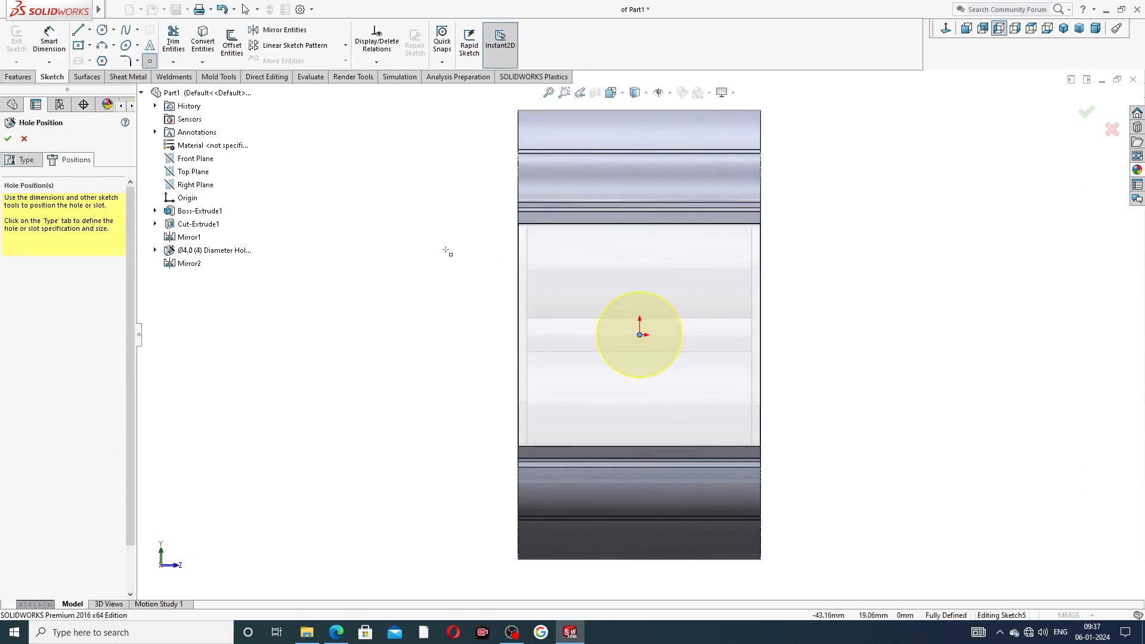
pyautogui.rightClick(378, 203)
pyautogui.click(401, 213)
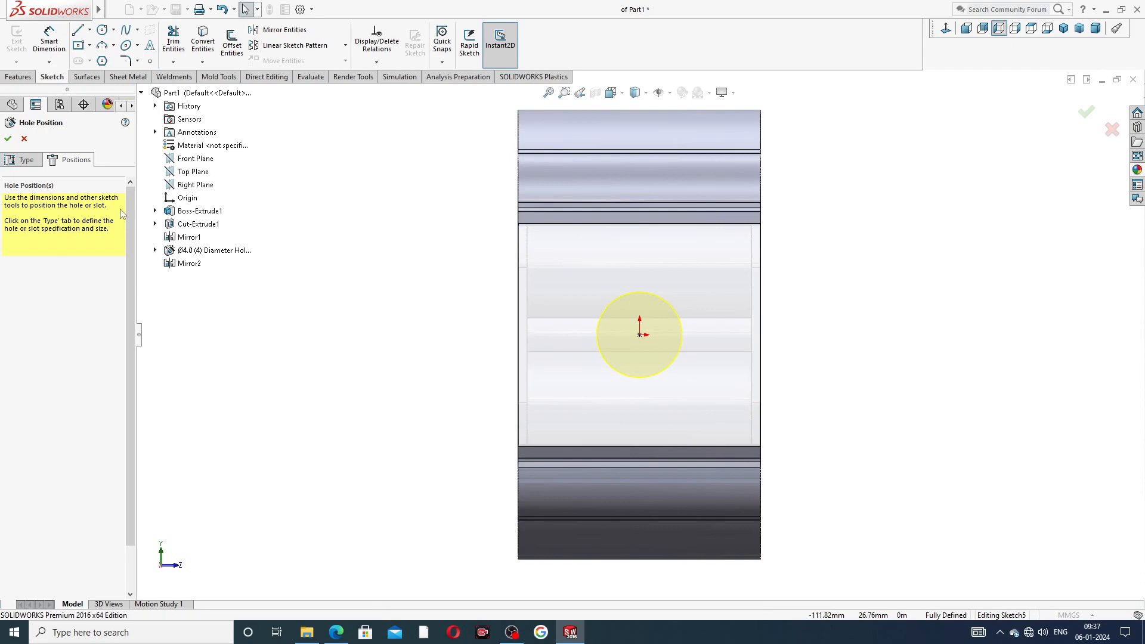
pyautogui.click(9, 140)
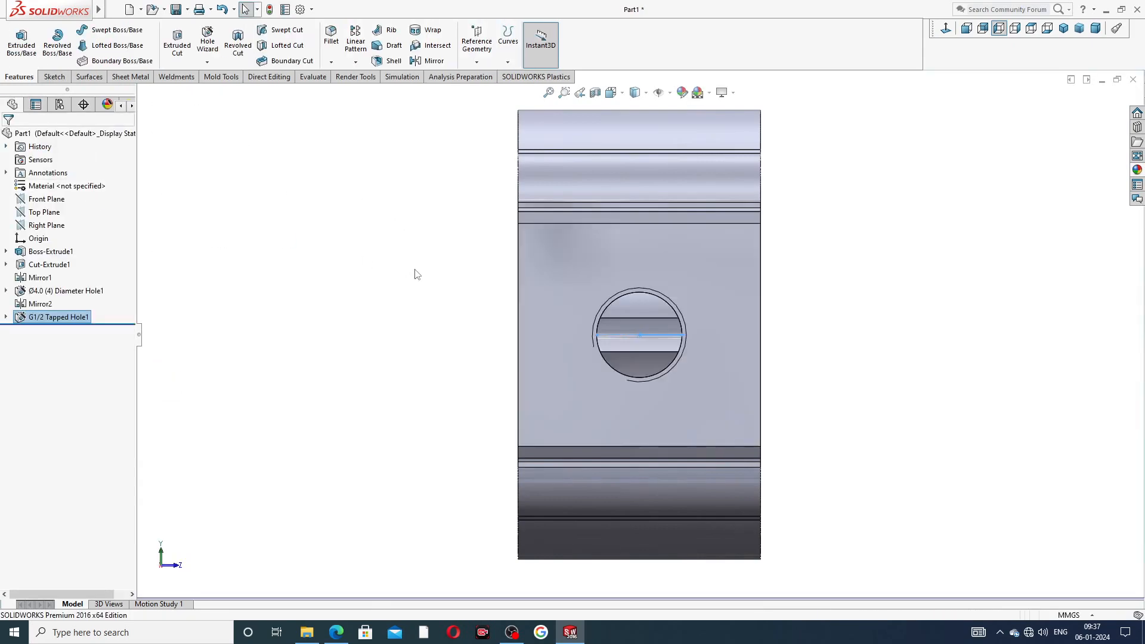
pyautogui.moveTo(422, 279); pyautogui.dragTo(501, 296, button='middle')
pyautogui.click(297, 253)
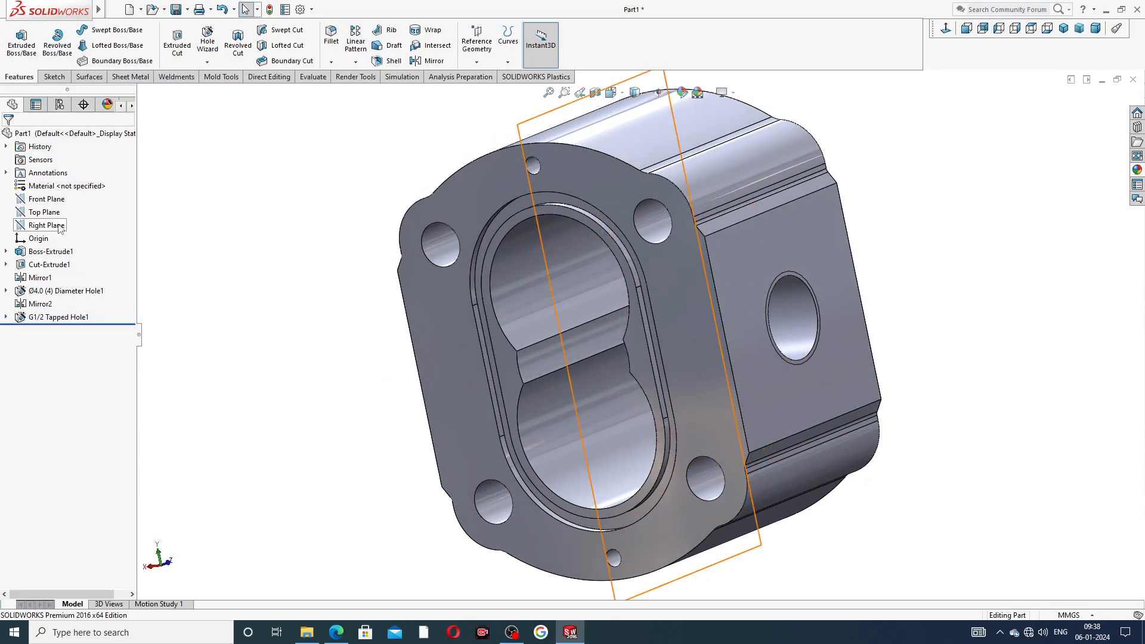
pyautogui.click(47, 200)
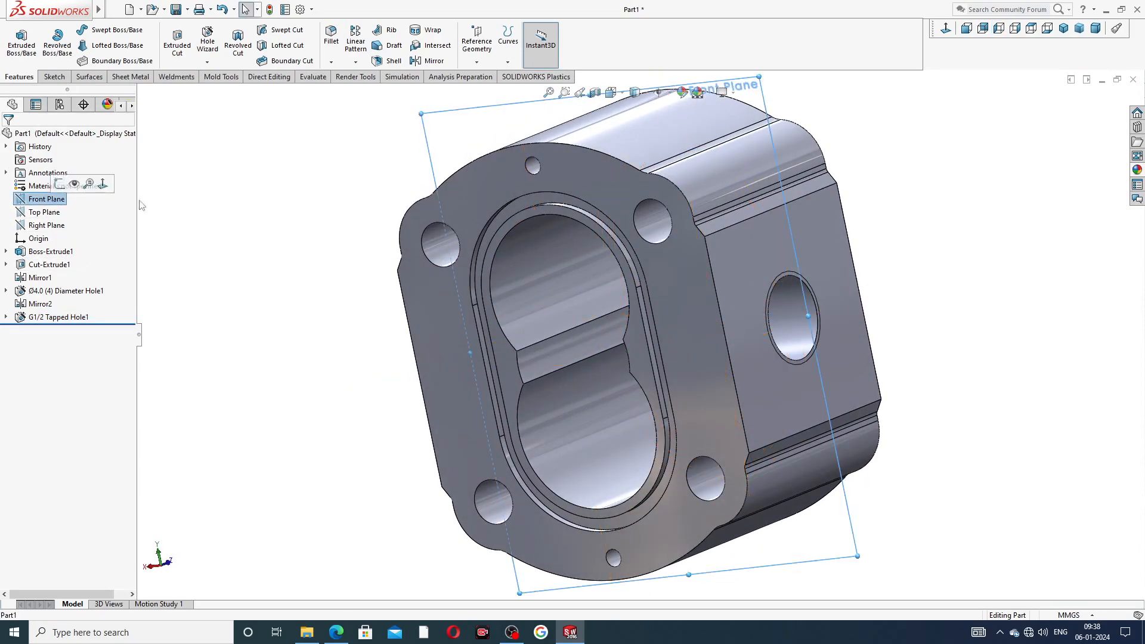
pyautogui.click(447, 63)
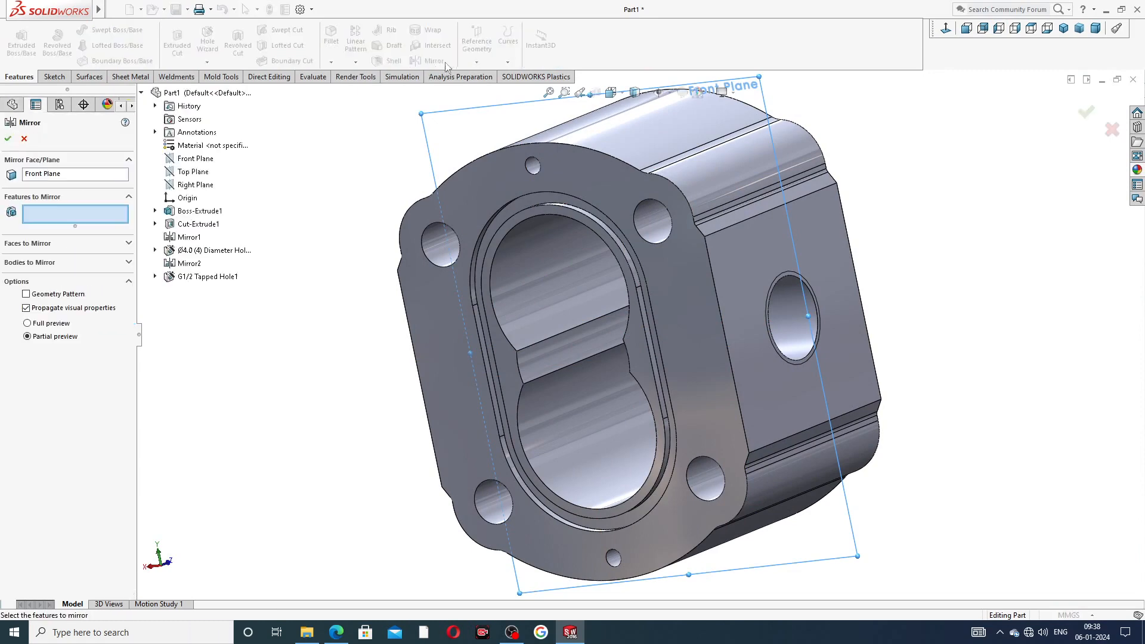
pyautogui.click(205, 278)
pyautogui.moveTo(327, 337); pyautogui.dragTo(649, 365, button='middle')
pyautogui.click(24, 139)
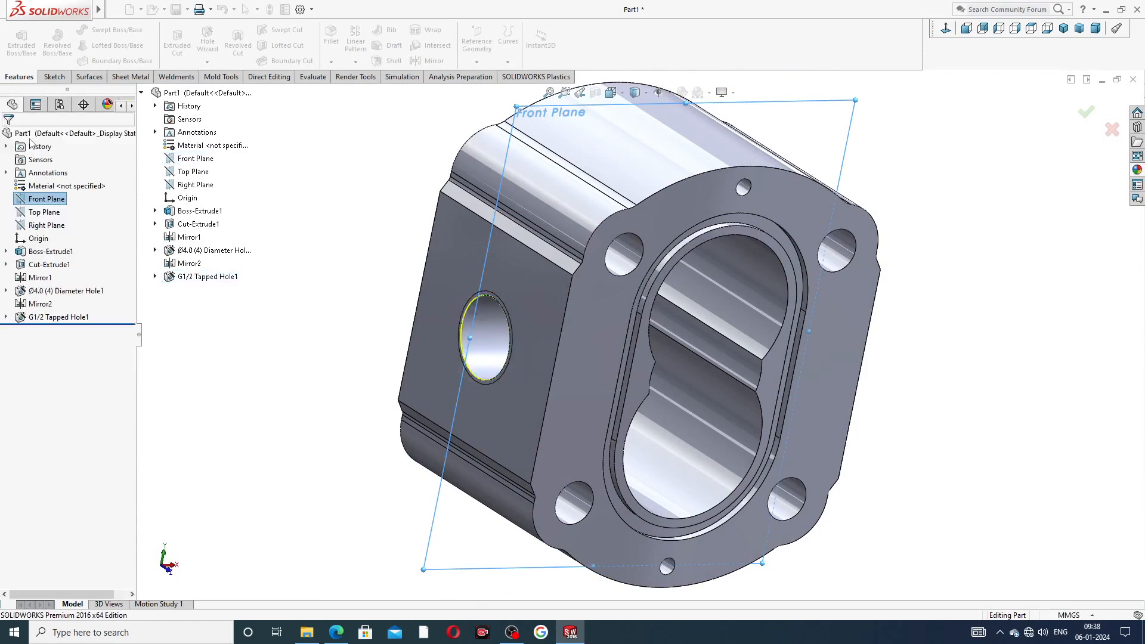
# - Mirror the G1/2 tapped hole about the Right Plane onto the opposite side face
pyautogui.scroll(-1, 568, 273)
pyautogui.moveTo(567, 272)
pyautogui.mouseDown(button='middle')
pyautogui.moveTo(554, 249)
pyautogui.moveTo(666, 269)
pyautogui.moveTo(547, 284)
pyautogui.moveTo(509, 267)
pyautogui.moveTo(549, 266)
pyautogui.mouseUp(button='middle')
pyautogui.scroll(4, 651, 278)
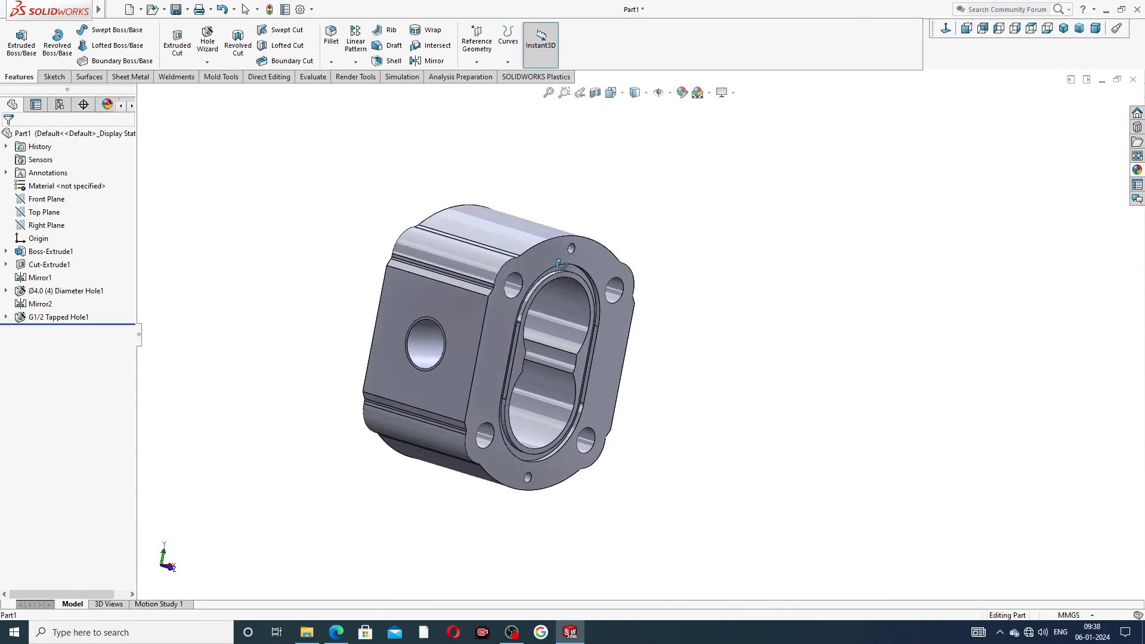
pyautogui.click(47, 226)
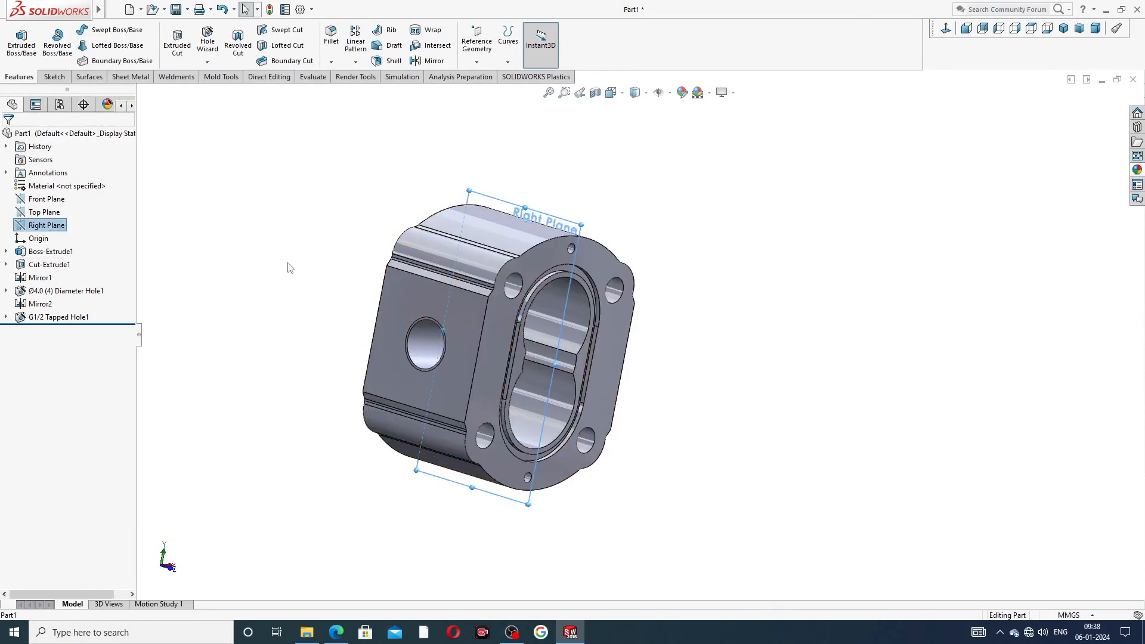
pyautogui.hotkey('ctrl', '8')
pyautogui.moveTo(184, 275); pyautogui.dragTo(238, 271, button='middle')
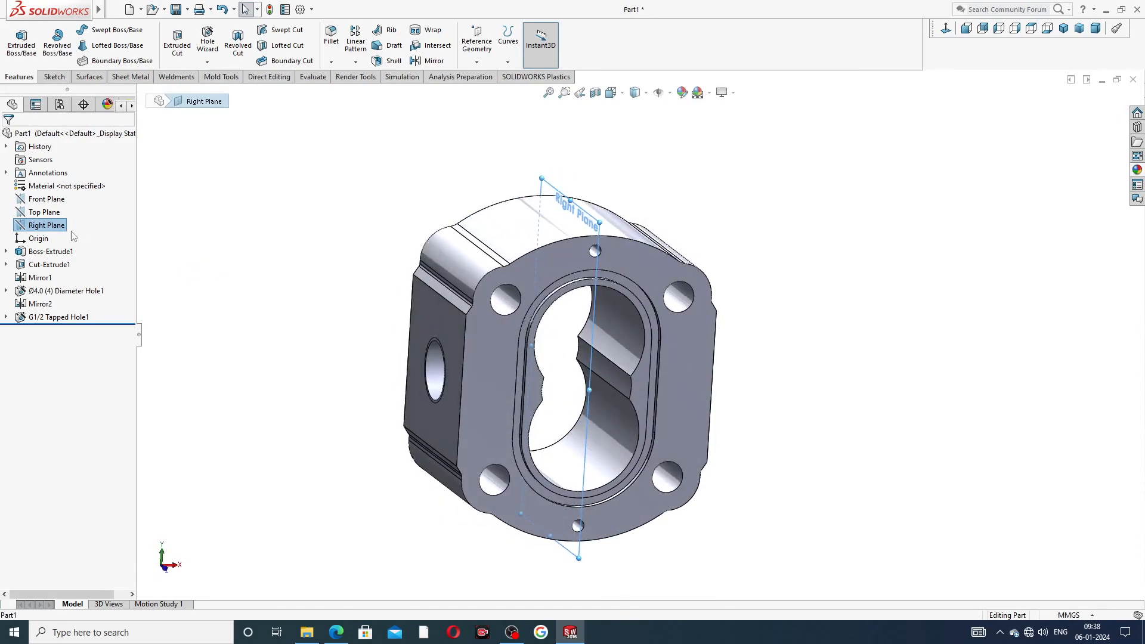
pyautogui.click(428, 60)
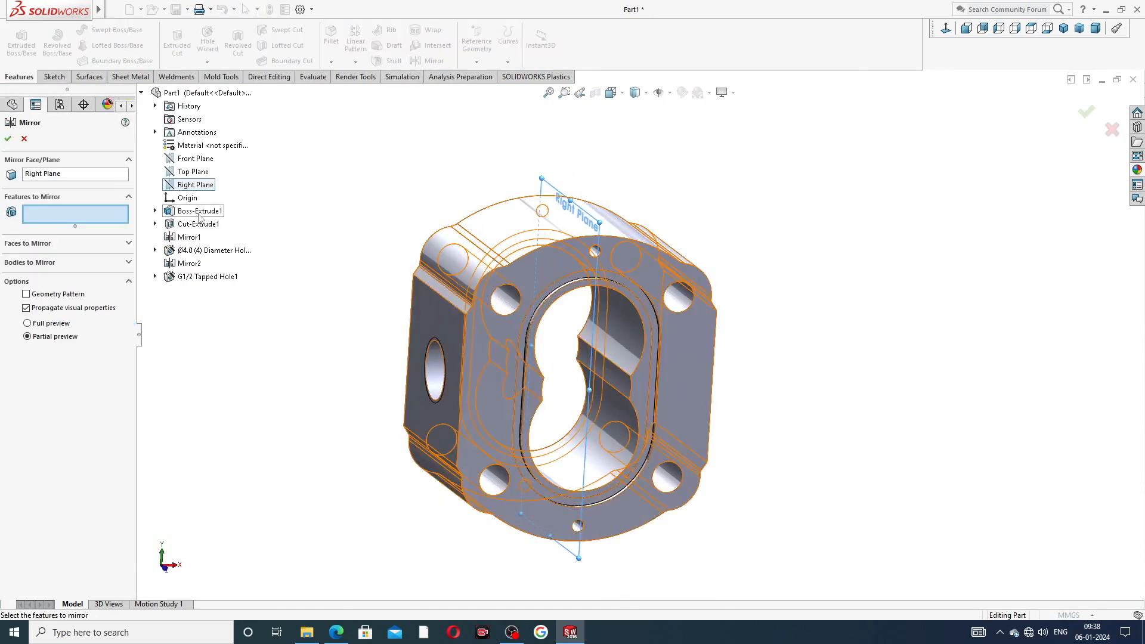
pyautogui.click(199, 278)
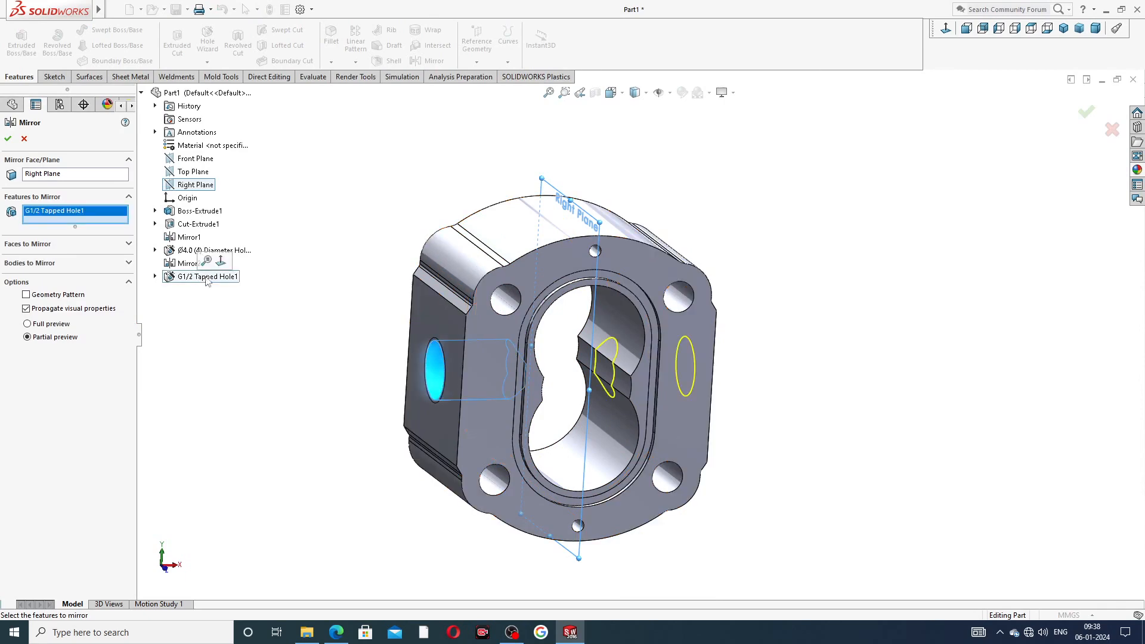
pyautogui.moveTo(313, 289); pyautogui.dragTo(231, 299, button='middle')
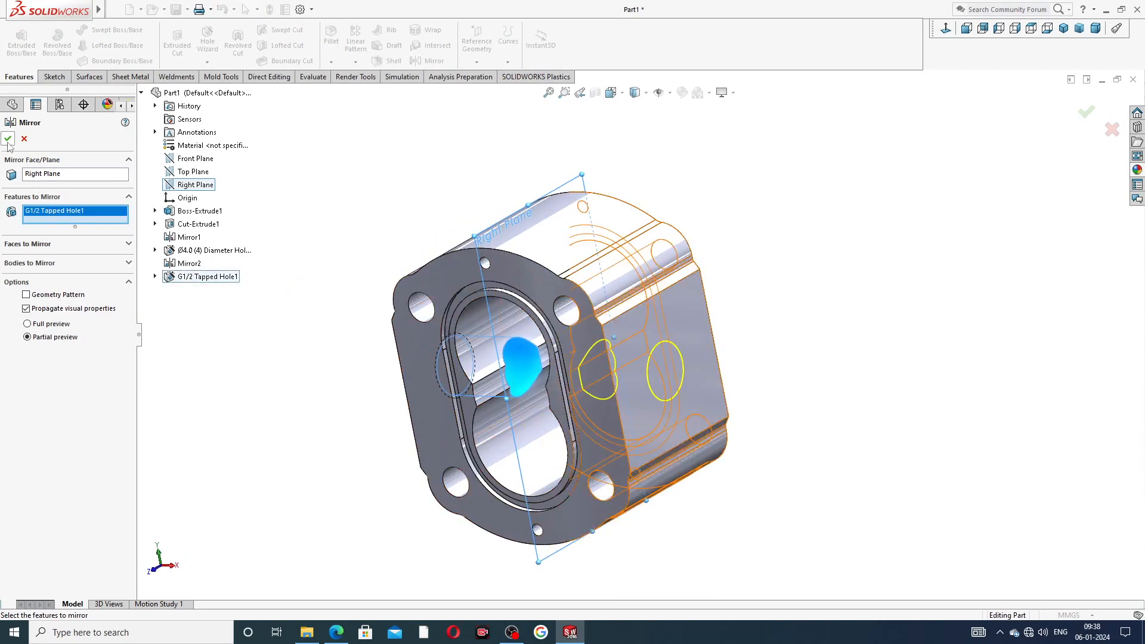
# - Enable shaded cosmetic threads in the document's detailing properties
pyautogui.moveTo(804, 368); pyautogui.dragTo(902, 274, button='middle')
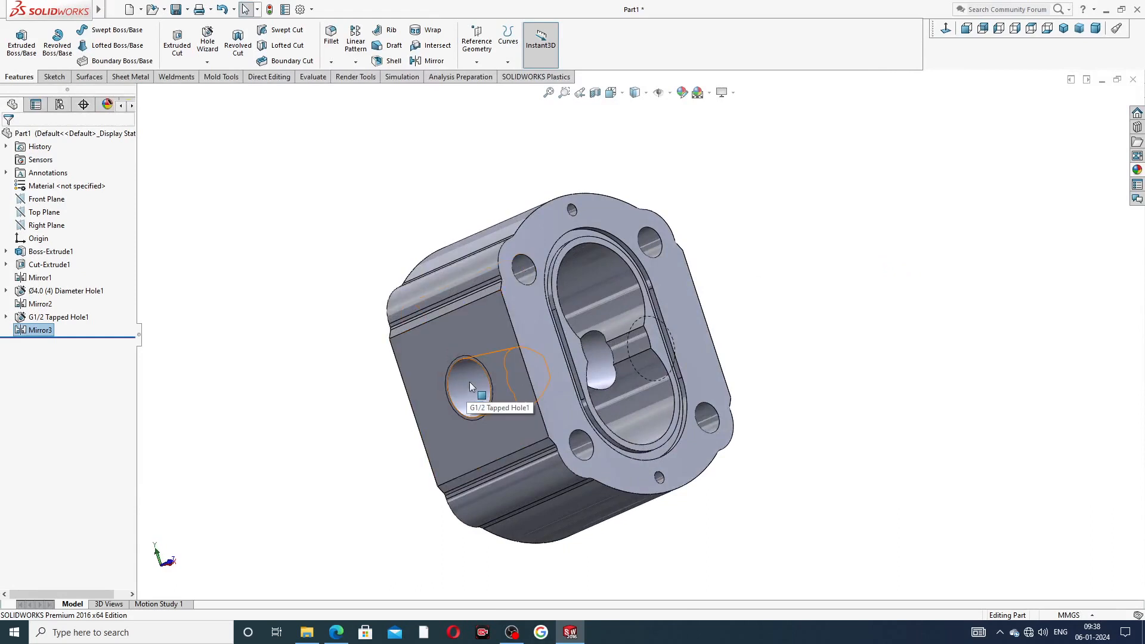
pyautogui.click(300, 9)
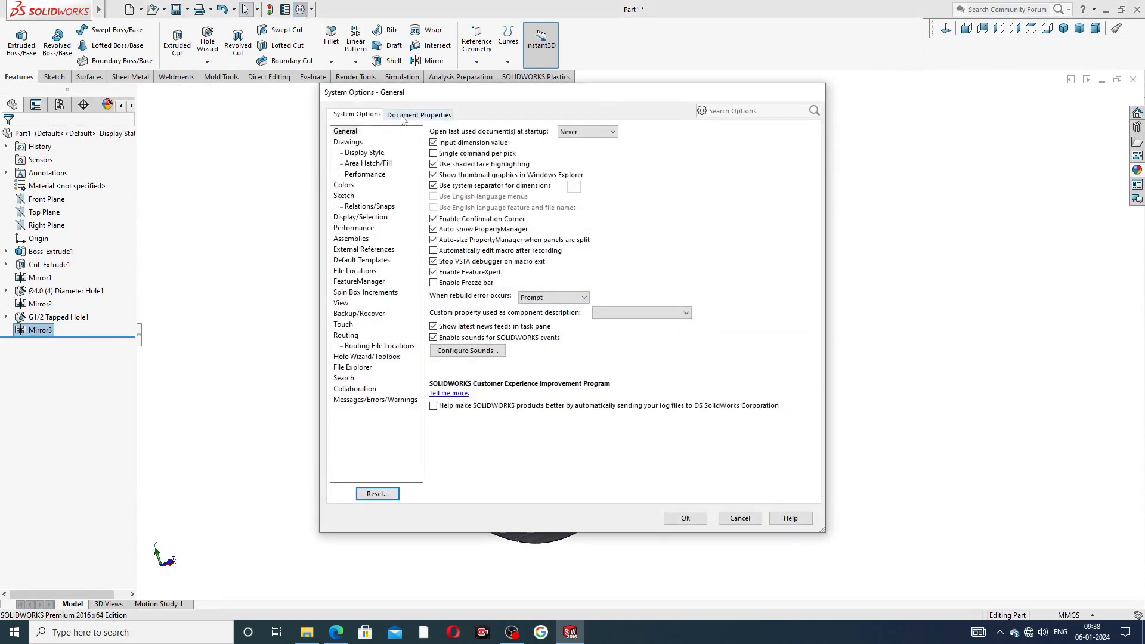
pyautogui.click(403, 117)
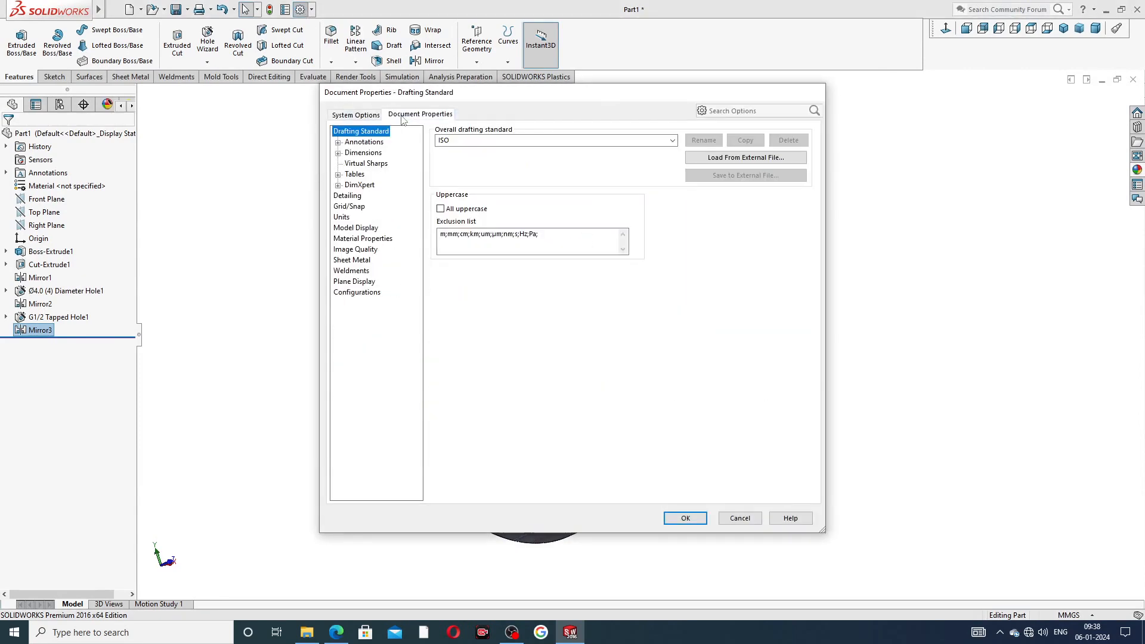
pyautogui.click(349, 196)
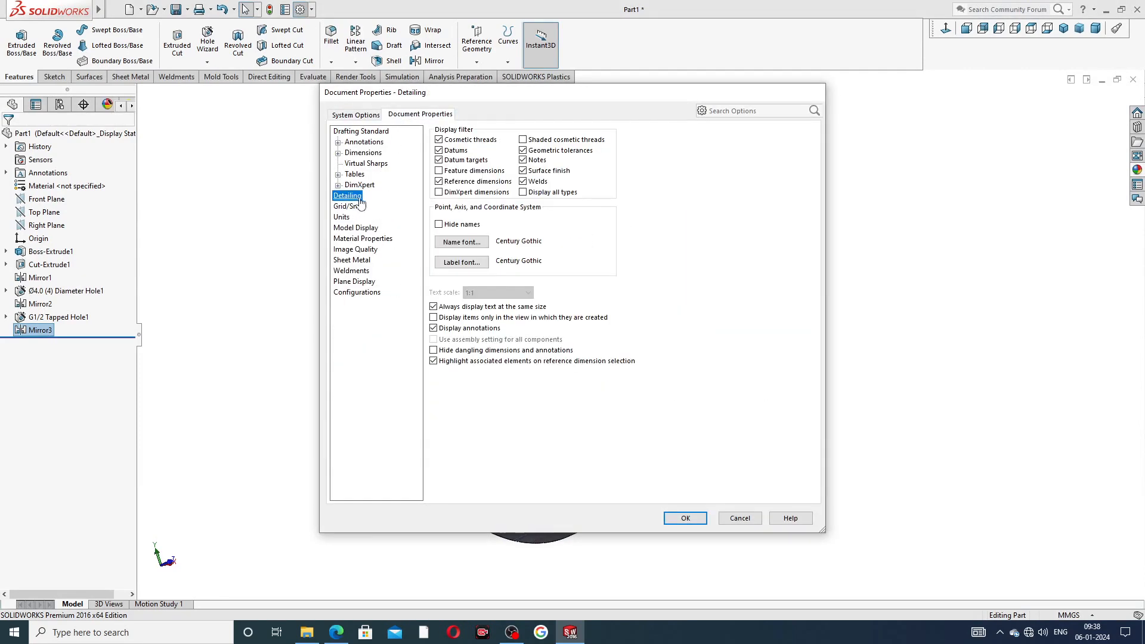
pyautogui.click(527, 140)
pyautogui.click(705, 521)
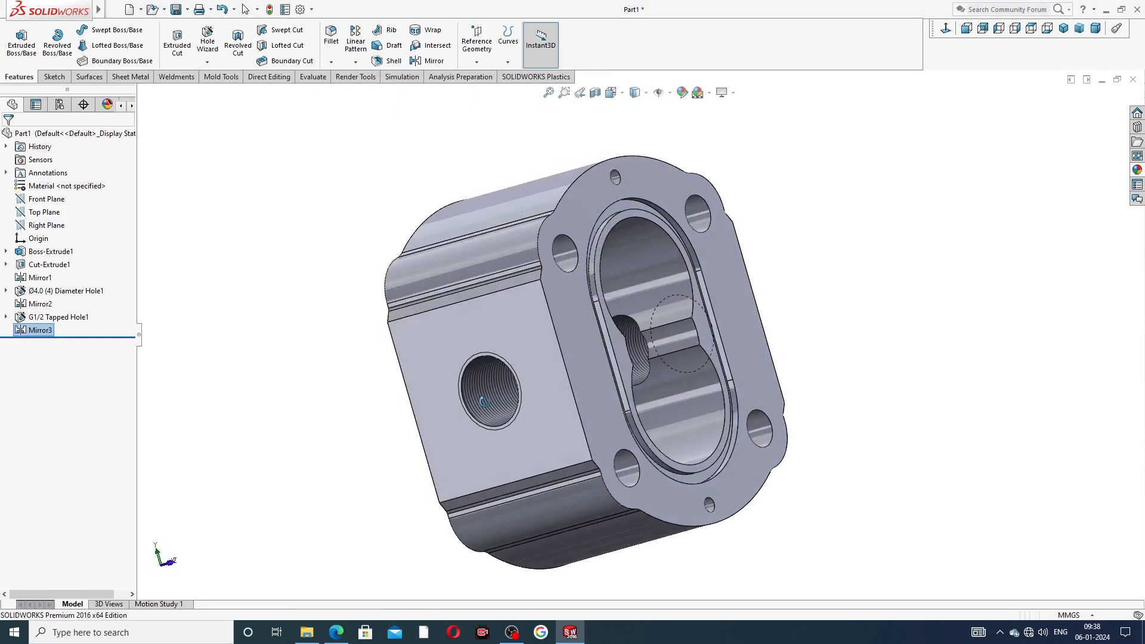
# - Examine the shaded threads in both side ports and the overall body from several directions
pyautogui.scroll(-5, 504, 382)
pyautogui.scroll(10, 503, 381)
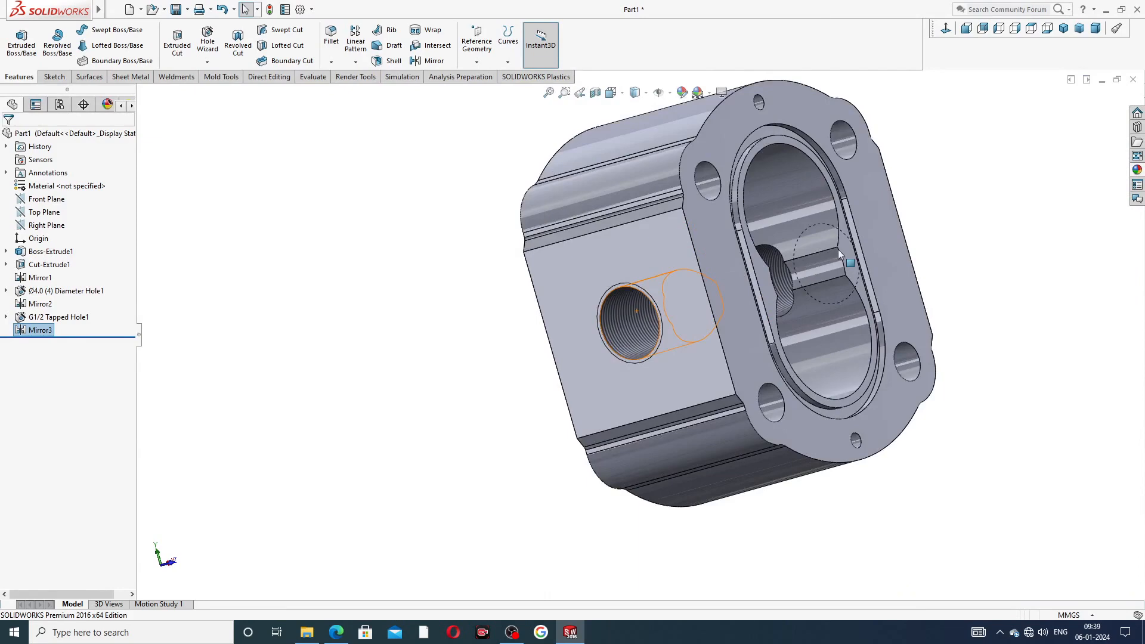
pyautogui.moveTo(839, 249); pyautogui.dragTo(736, 349, button='middle')
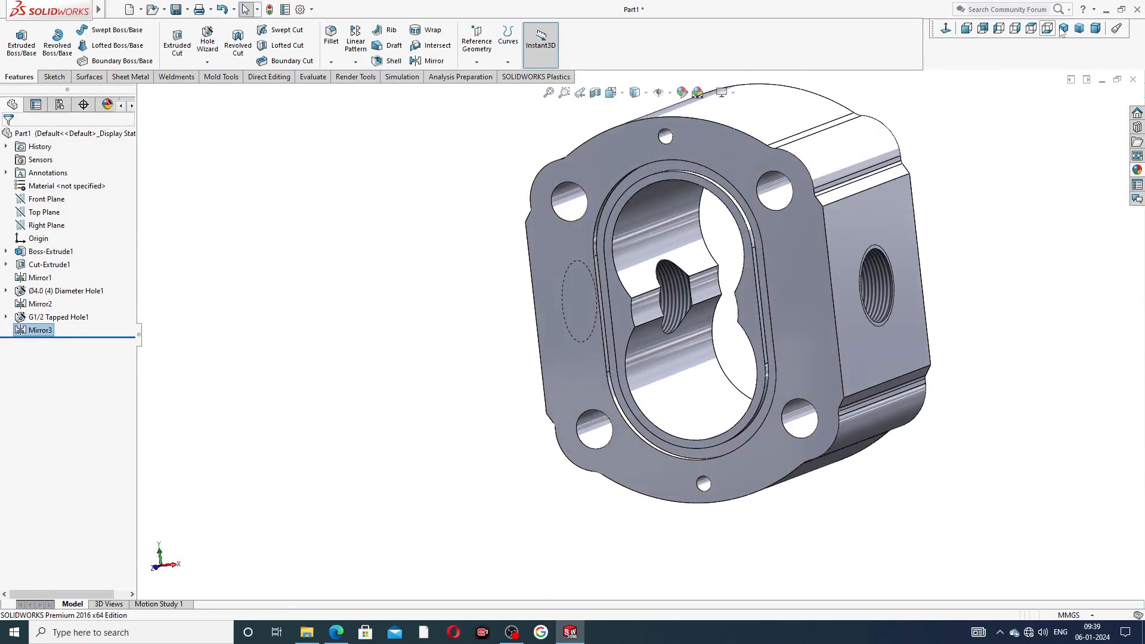
pyautogui.click(1064, 28)
pyautogui.moveTo(819, 234); pyautogui.dragTo(896, 396, button='middle')
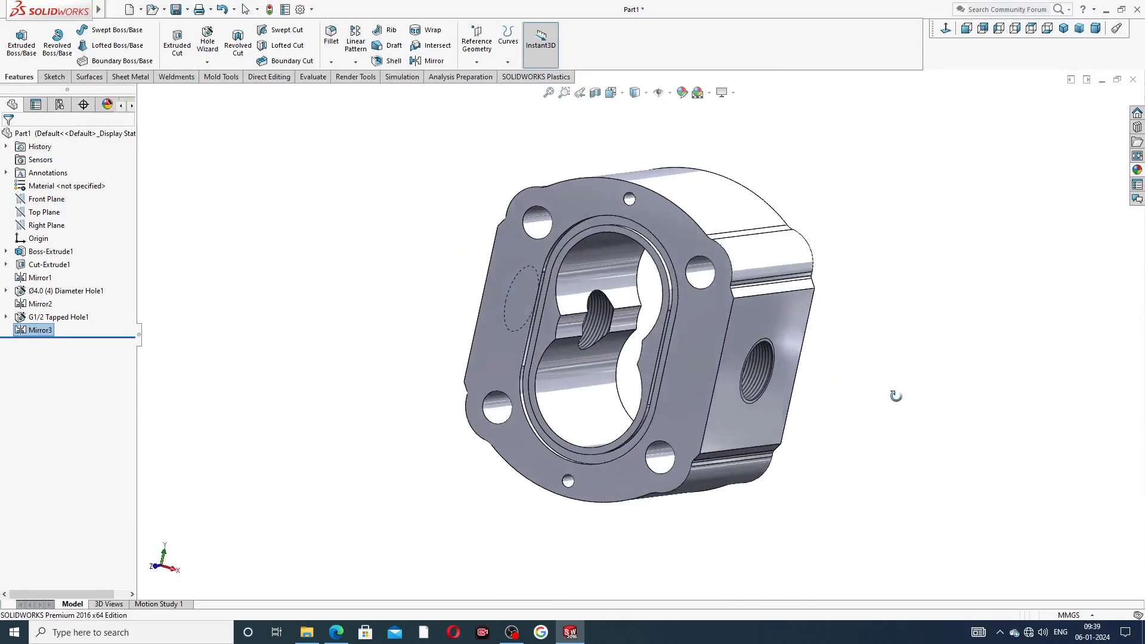
pyautogui.moveTo(698, 176); pyautogui.dragTo(727, 343, button='middle')
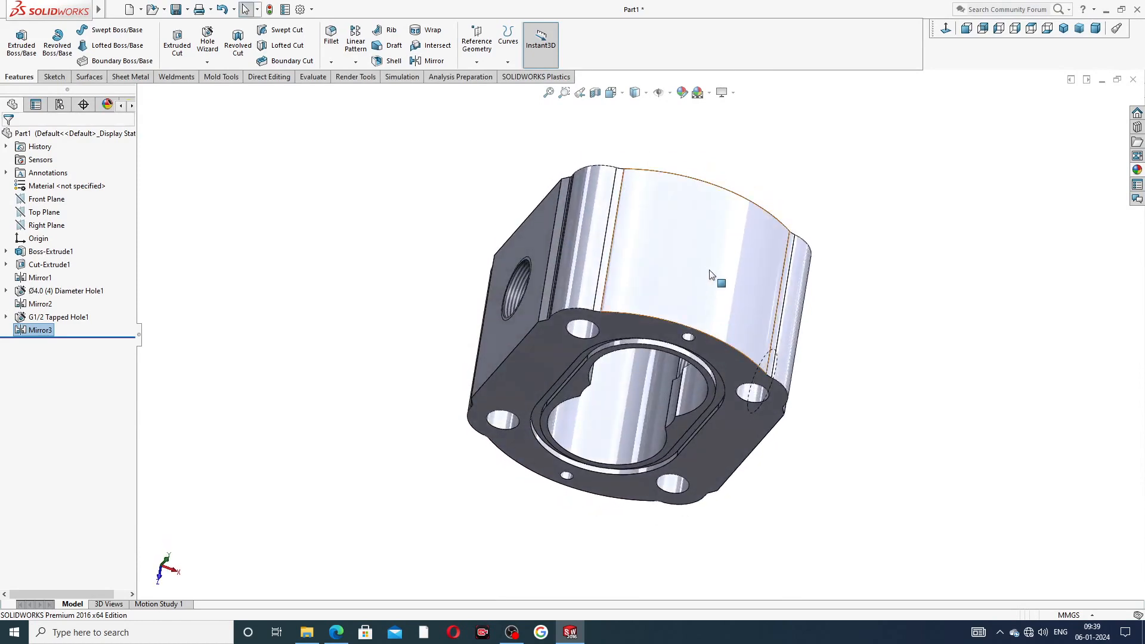
pyautogui.moveTo(722, 289); pyautogui.dragTo(655, 185, button='middle')
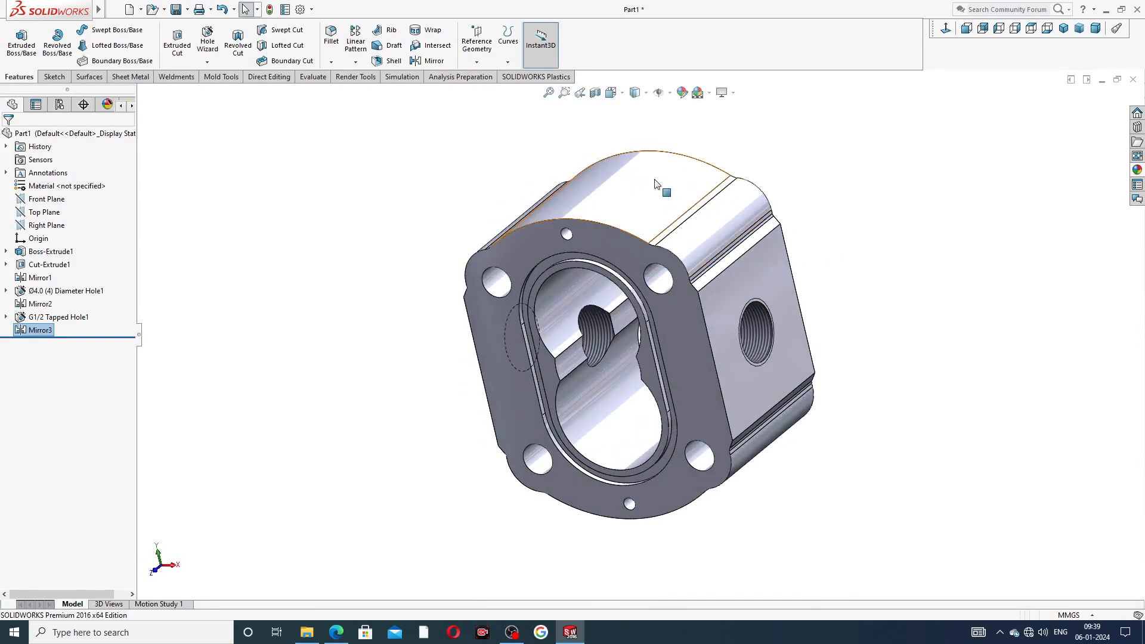
pyautogui.click(367, 255)
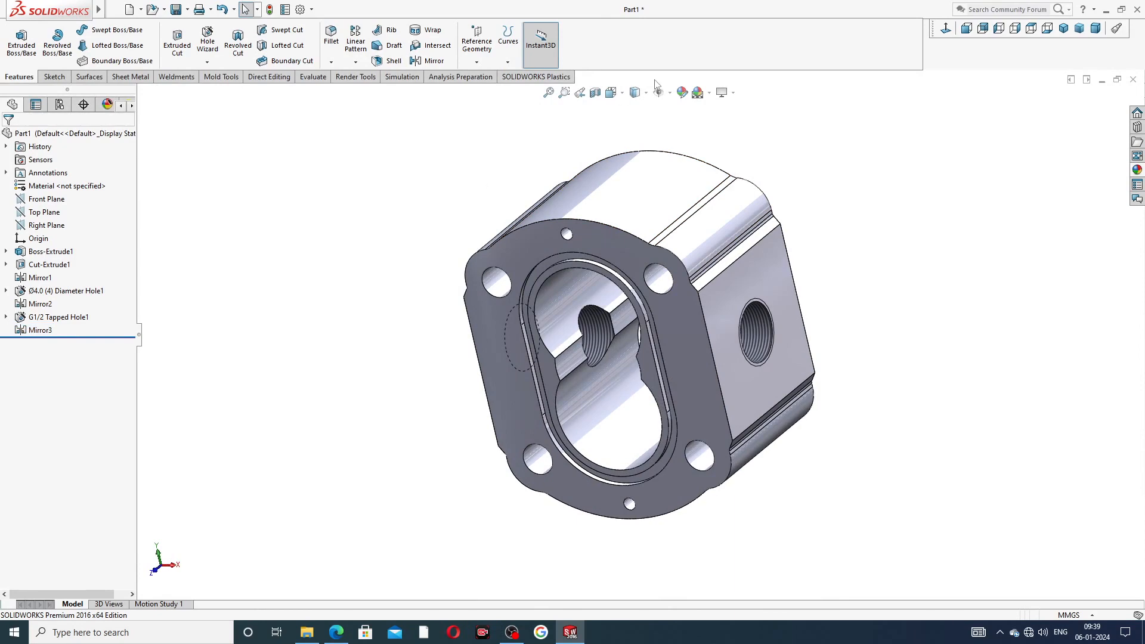
pyautogui.moveTo(632, 187); pyautogui.dragTo(696, 179, button='middle')
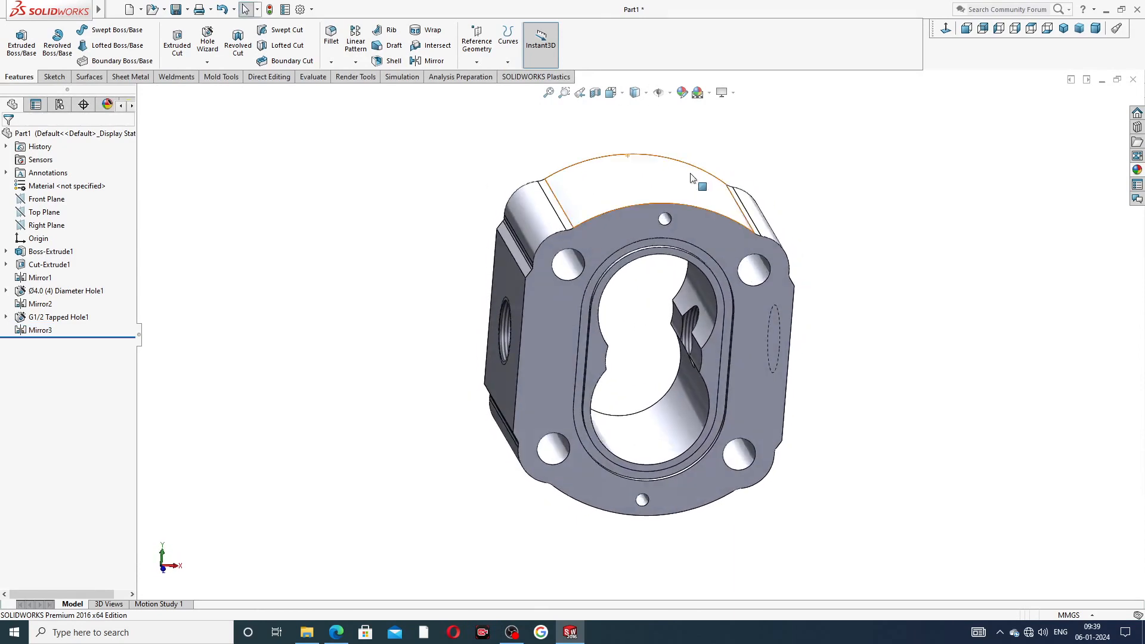
pyautogui.scroll(-2, 661, 202)
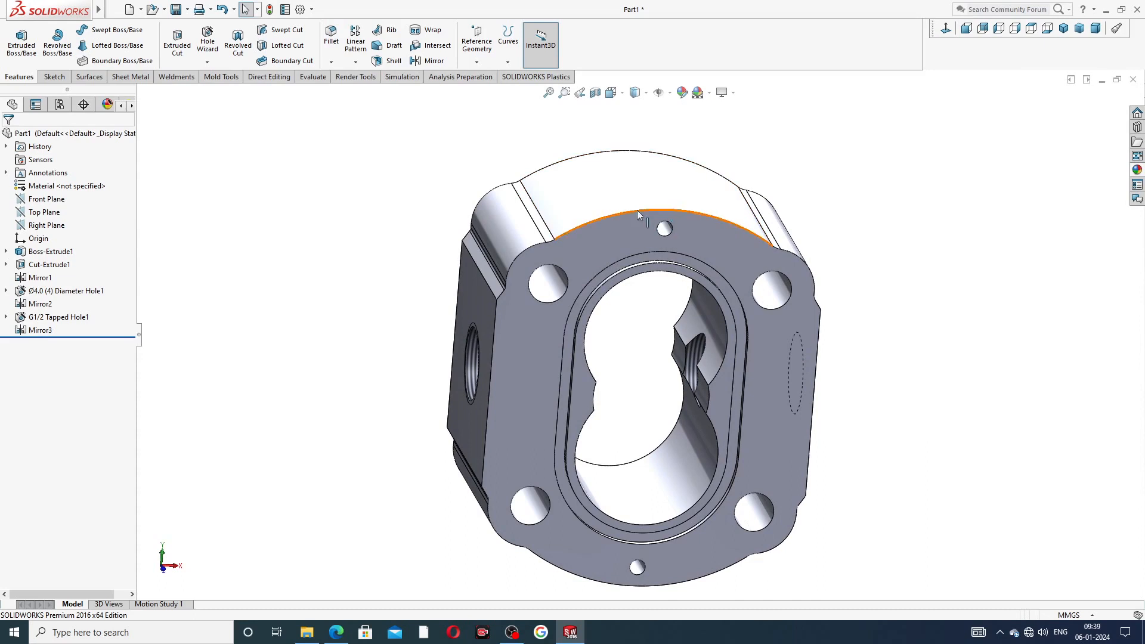
# - Create a reference plane offset 60 mm above the Top Plane
pyautogui.click(52, 213)
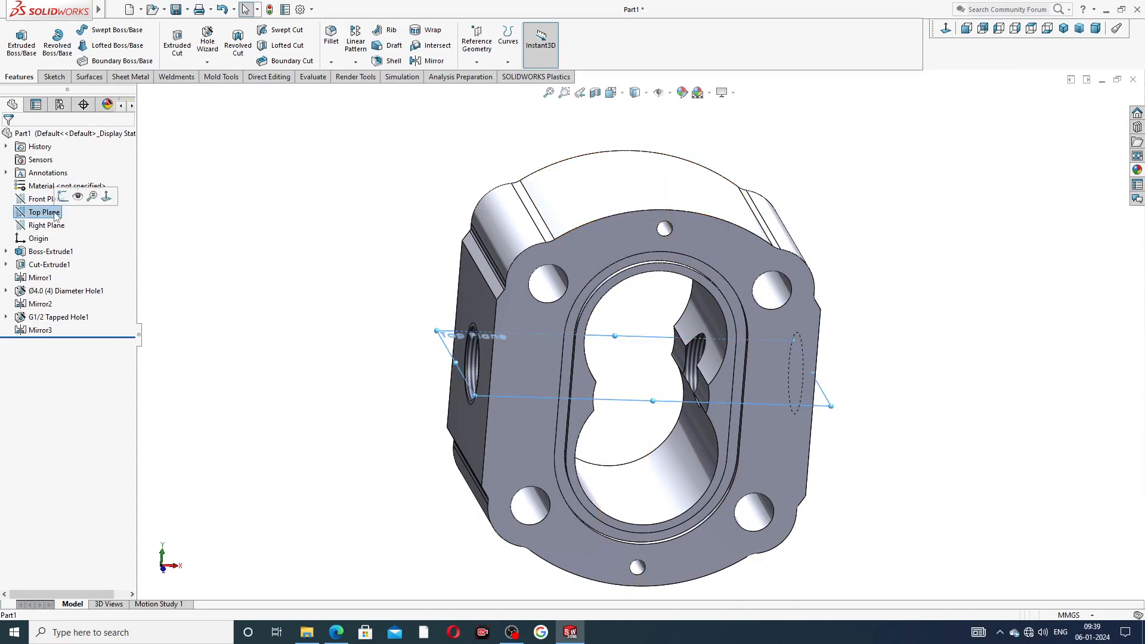
pyautogui.click(481, 62)
pyautogui.click(485, 94)
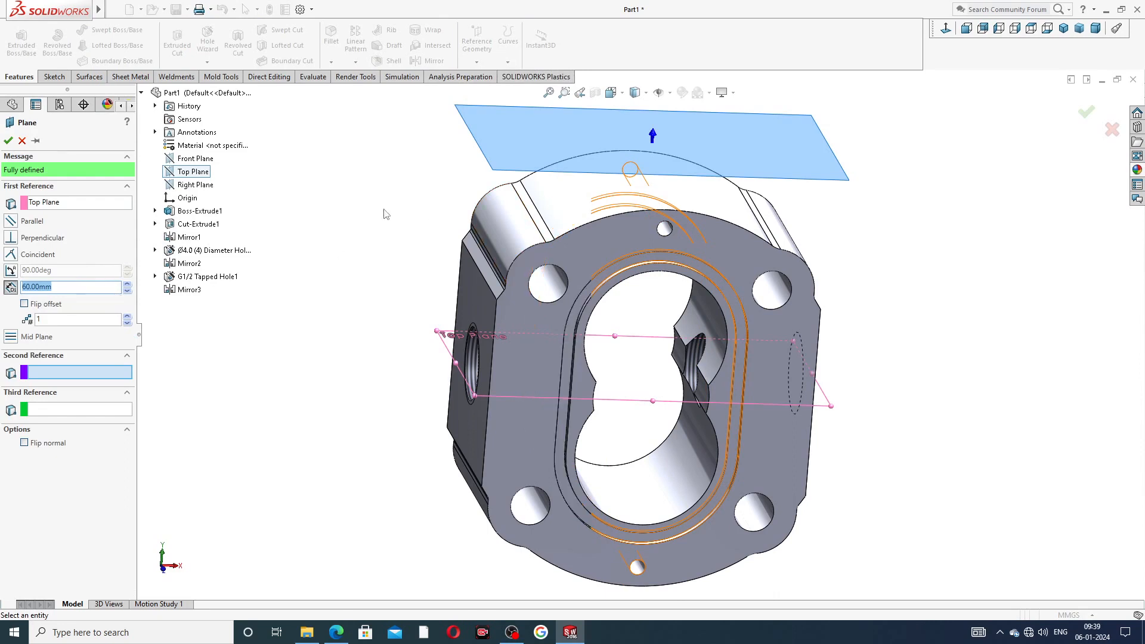
pyautogui.click(9, 139)
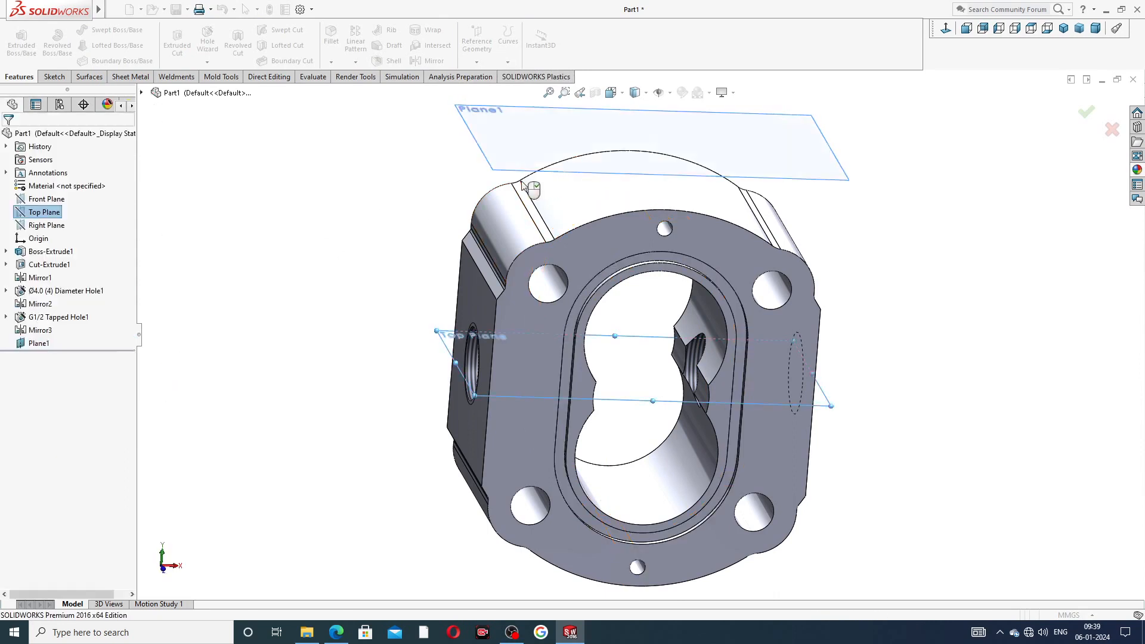
# - Start a sketch on the new offset plane above the body, viewed square-on
pyautogui.click(774, 178)
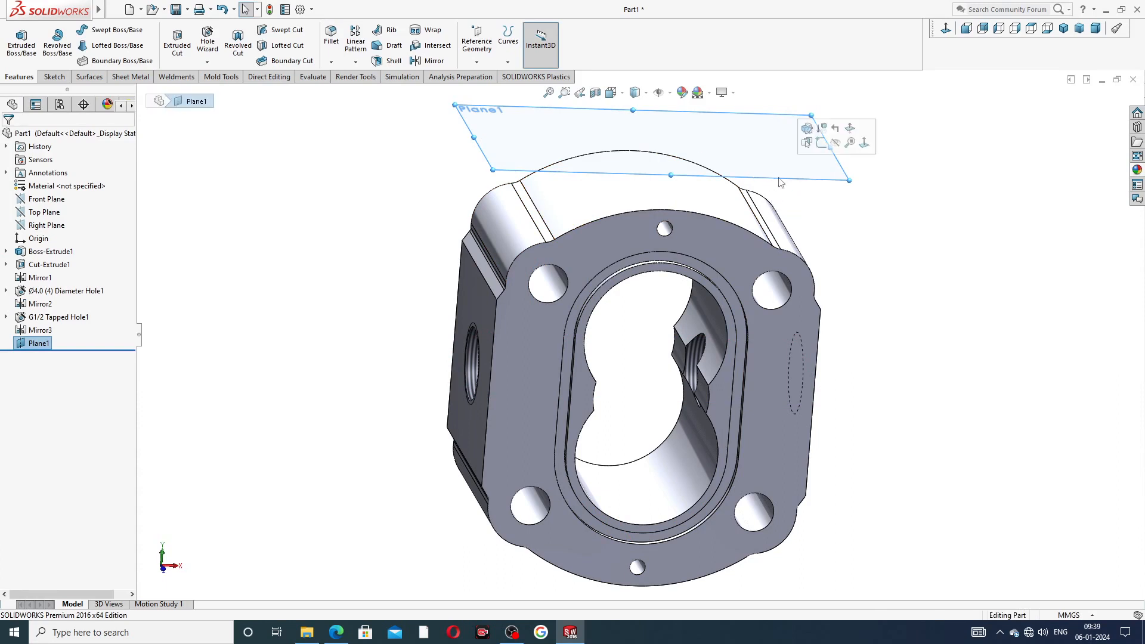
pyautogui.click(828, 143)
pyautogui.click(949, 30)
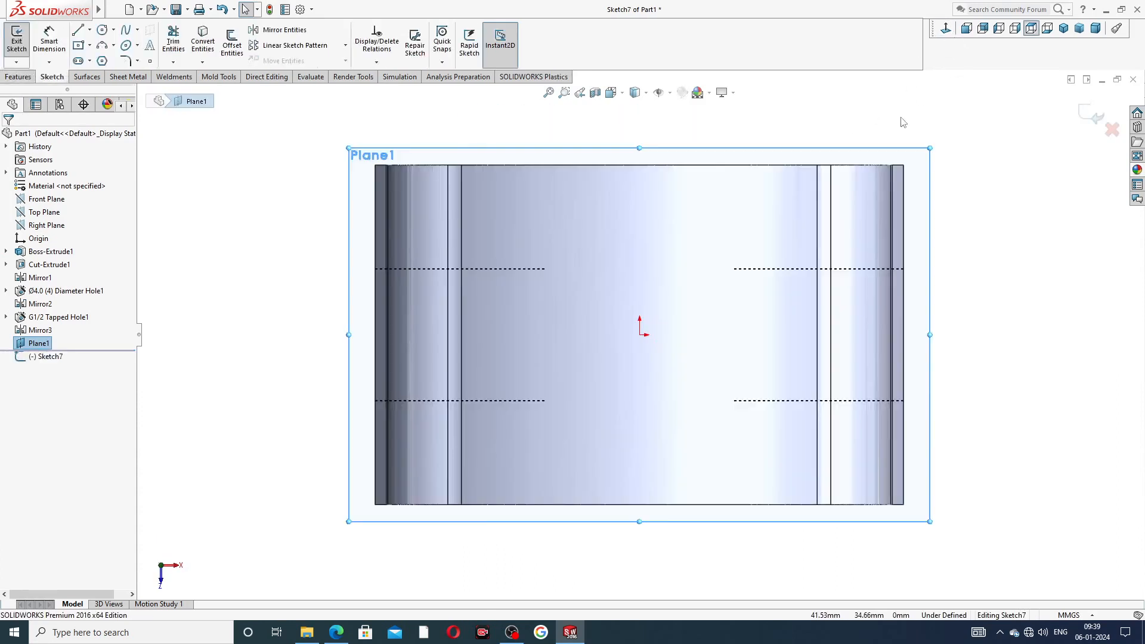
# - Sketch a vertical centerline left of the origin, from the upper hidden thread line down to the body's lower edge
pyautogui.click(89, 30)
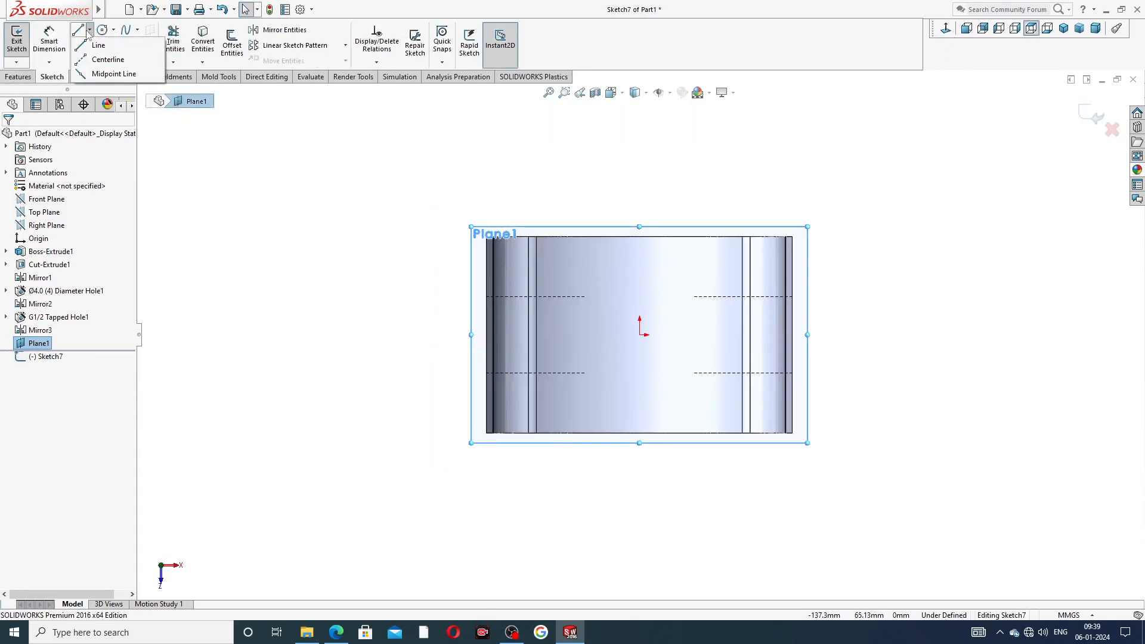
pyautogui.click(107, 52)
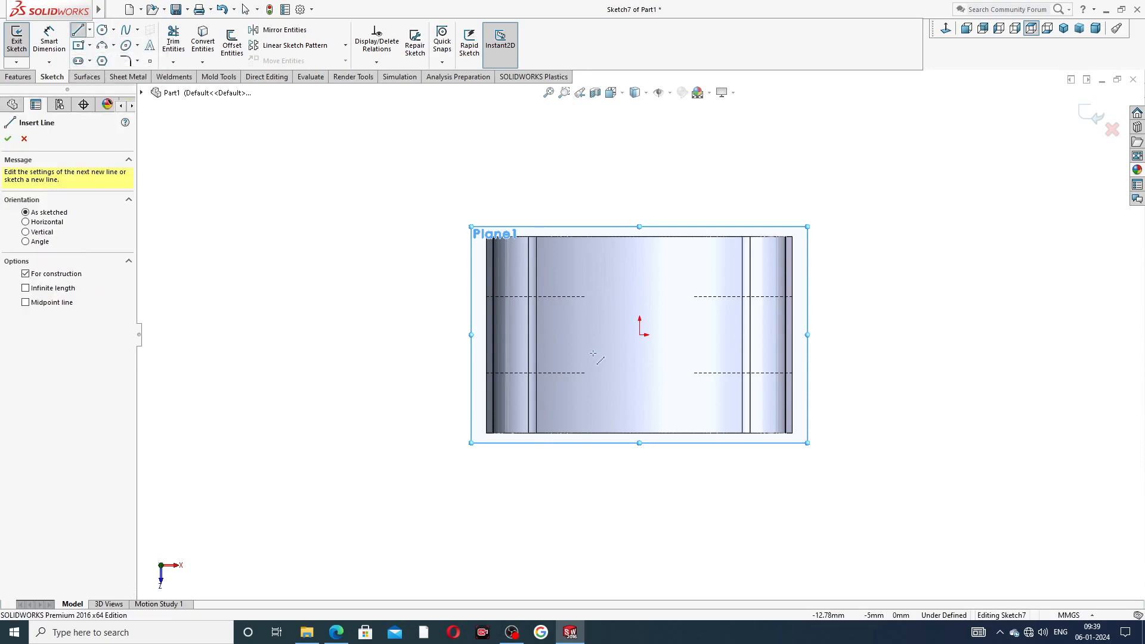
pyautogui.scroll(-2, 585, 338)
pyautogui.click(531, 269)
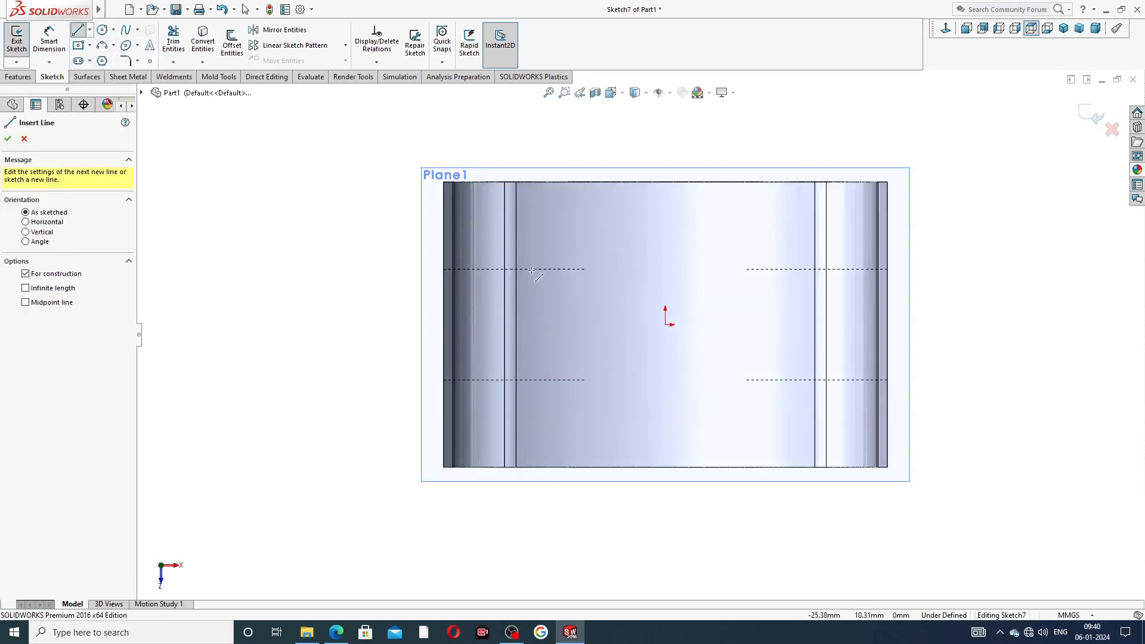
pyautogui.click(531, 467)
pyautogui.rightClick(556, 438)
pyautogui.click(586, 448)
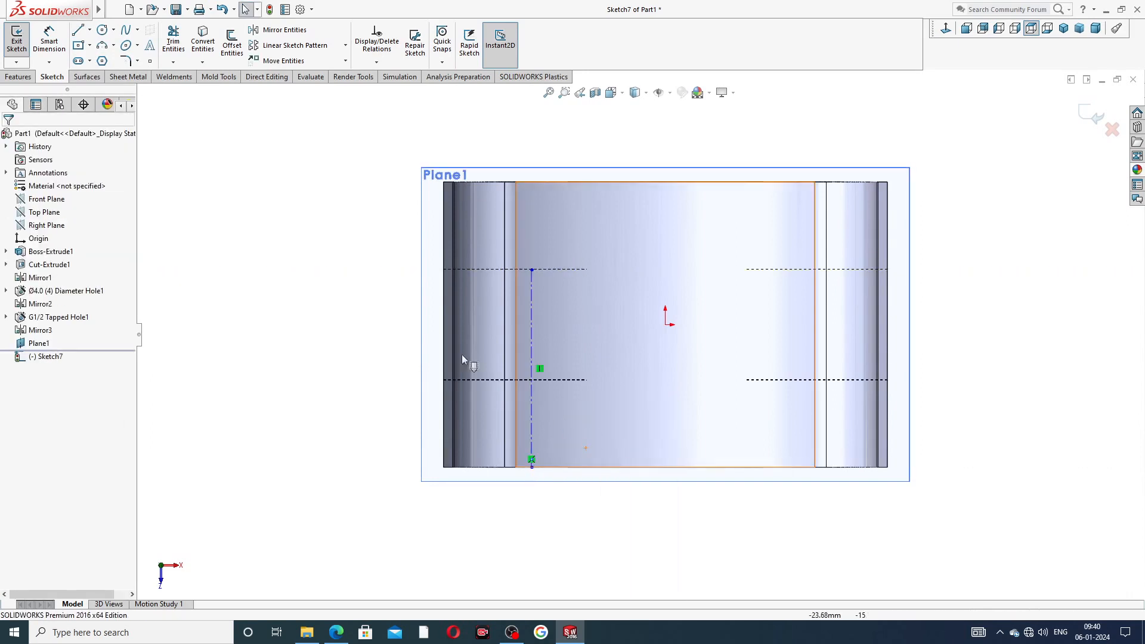
# - Sketch a horizontal centerline about 51 mm long, starting on the vertical centerline just below the lower hidden thread line
pyautogui.click(89, 30)
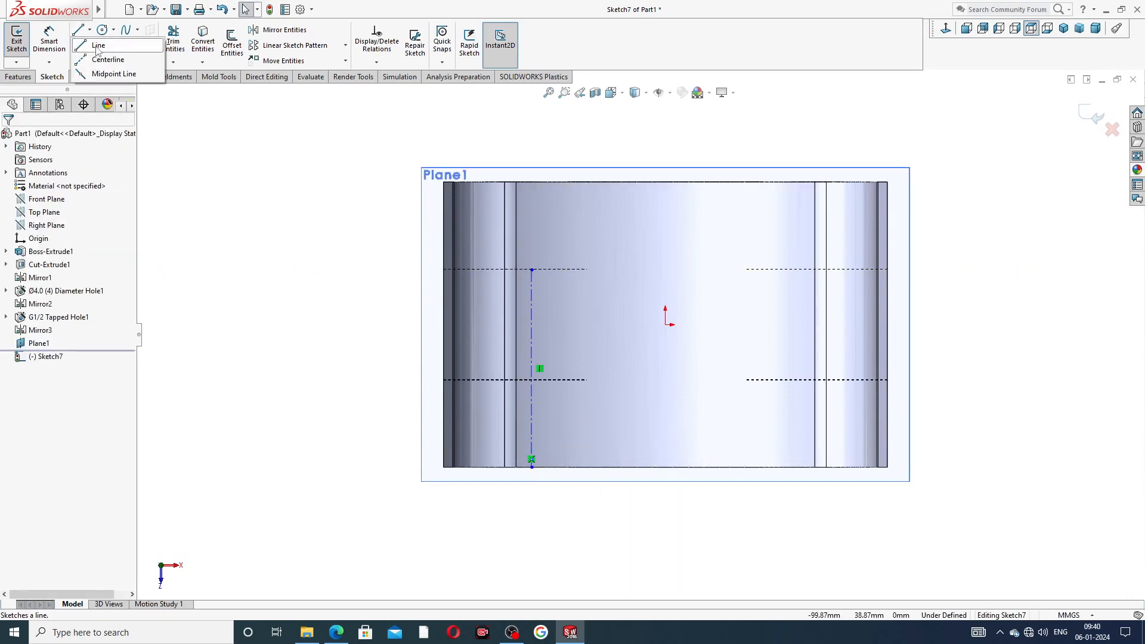
pyautogui.click(104, 59)
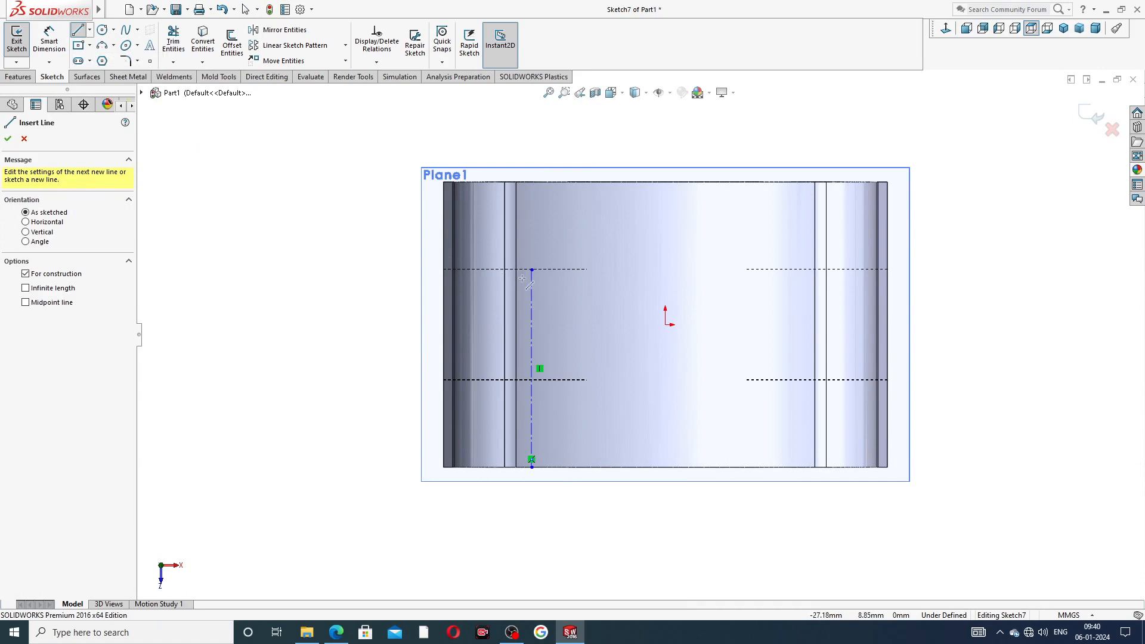
pyautogui.click(531, 399)
pyautogui.click(800, 398)
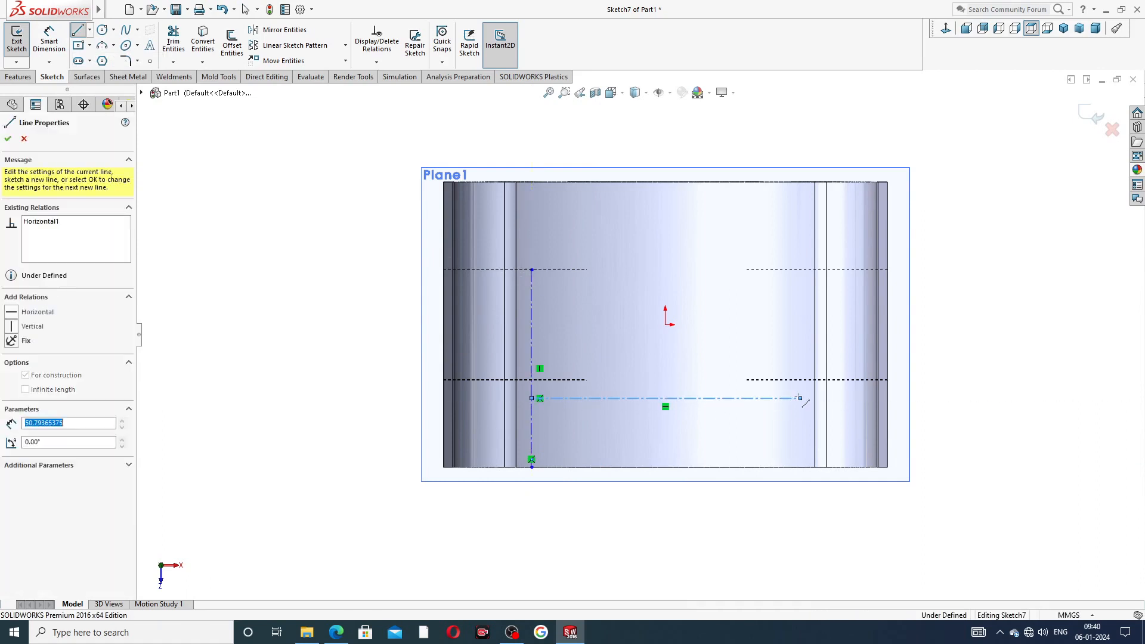
pyautogui.rightClick(772, 328)
pyautogui.click(799, 340)
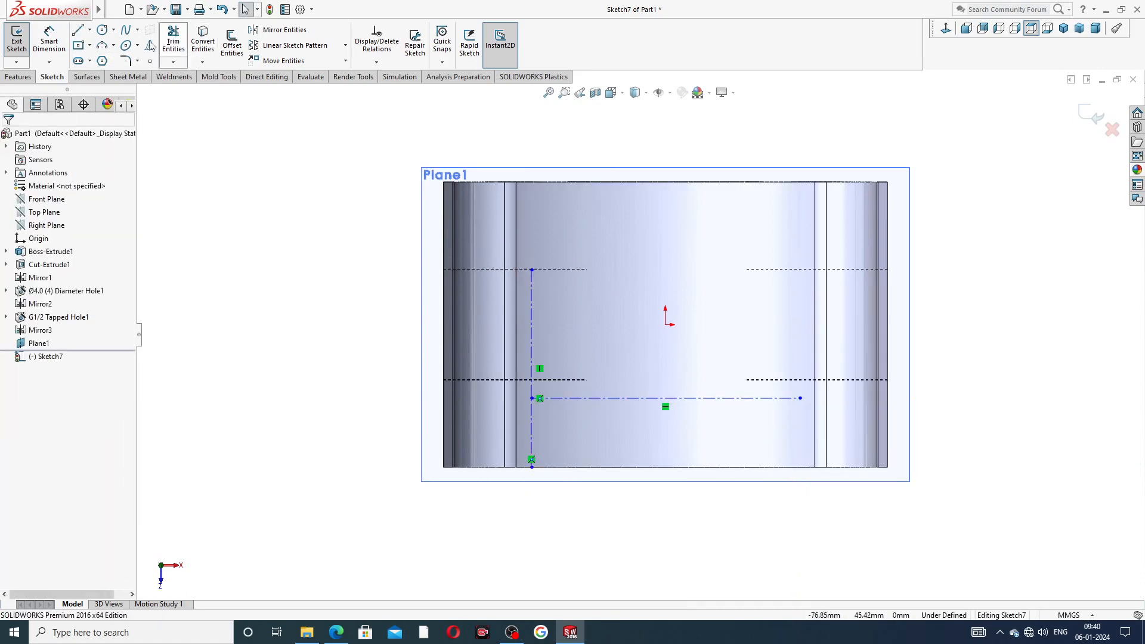
# - Sketch a second horizontal centerline about 49 mm long from the vertical centerline and move it up to that line's upper end
pyautogui.click(90, 30)
pyautogui.click(101, 59)
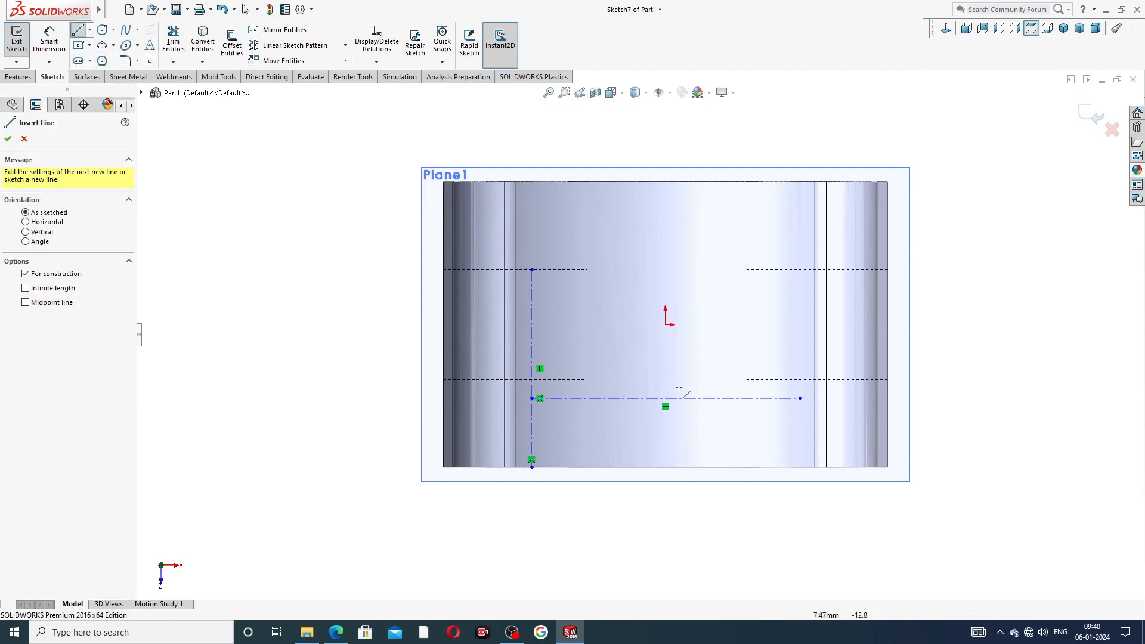
pyautogui.click(531, 289)
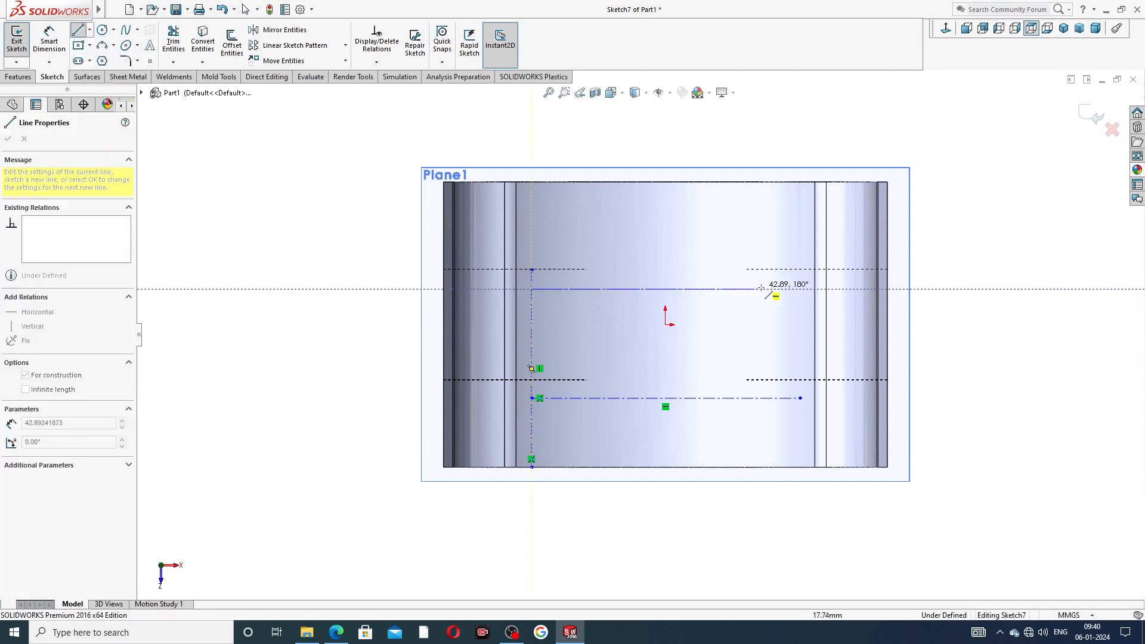
pyautogui.click(791, 289)
pyautogui.rightClick(785, 252)
pyautogui.click(822, 264)
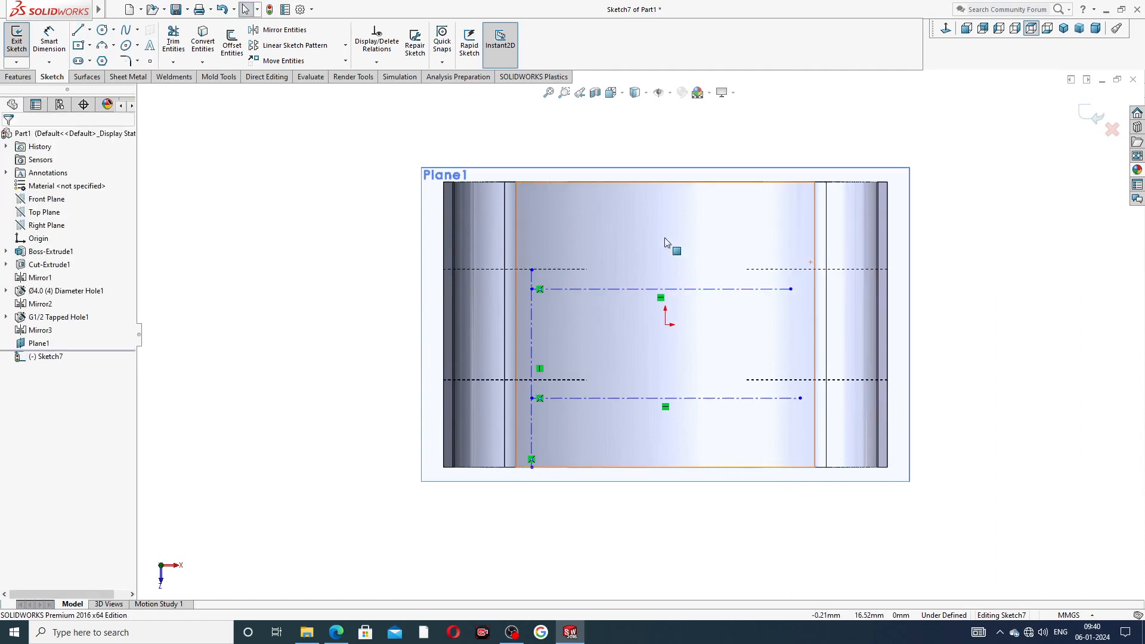
pyautogui.moveTo(580, 290); pyautogui.dragTo(580, 271)
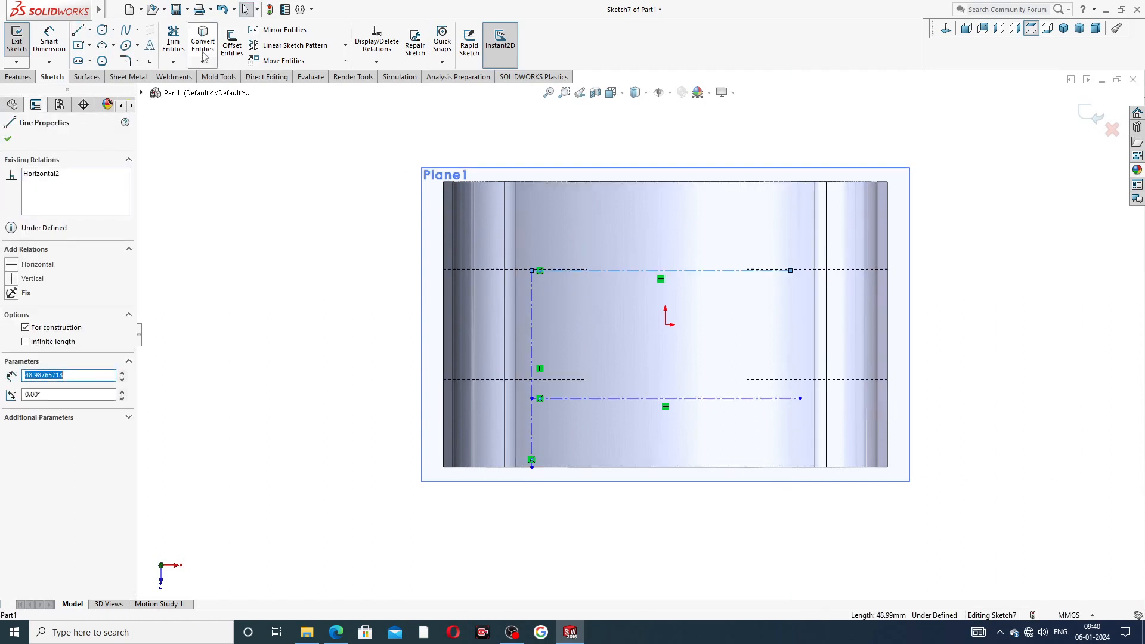
# - Add the sketch text "Made in Germony" along the upper horizontal centerline, indented with leading spaces
pyautogui.click(151, 47)
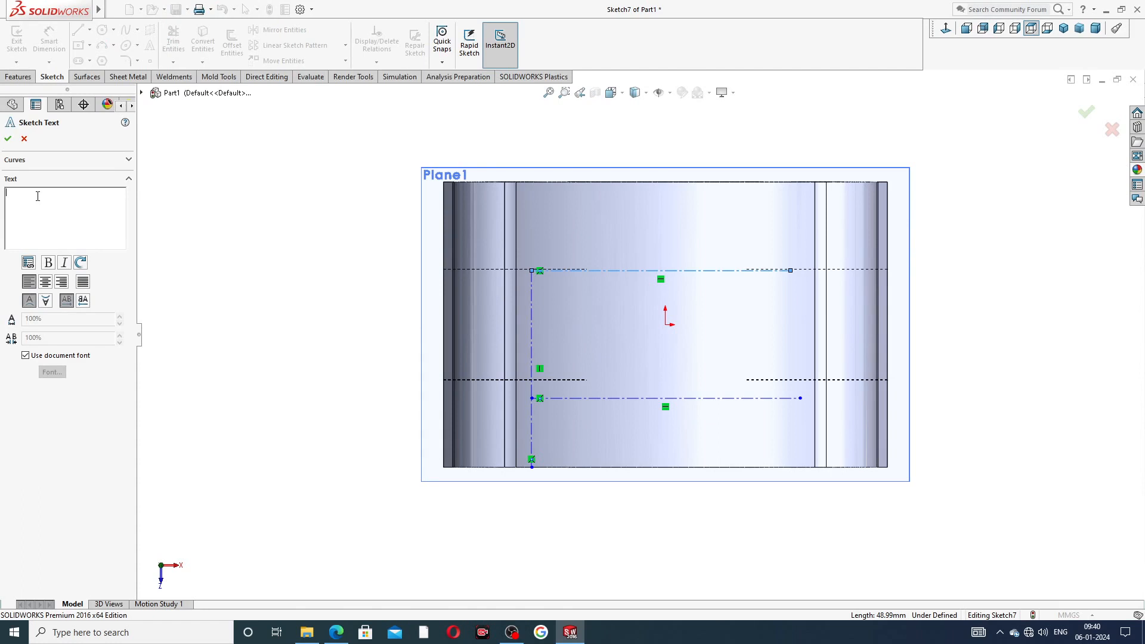
pyautogui.write('g')
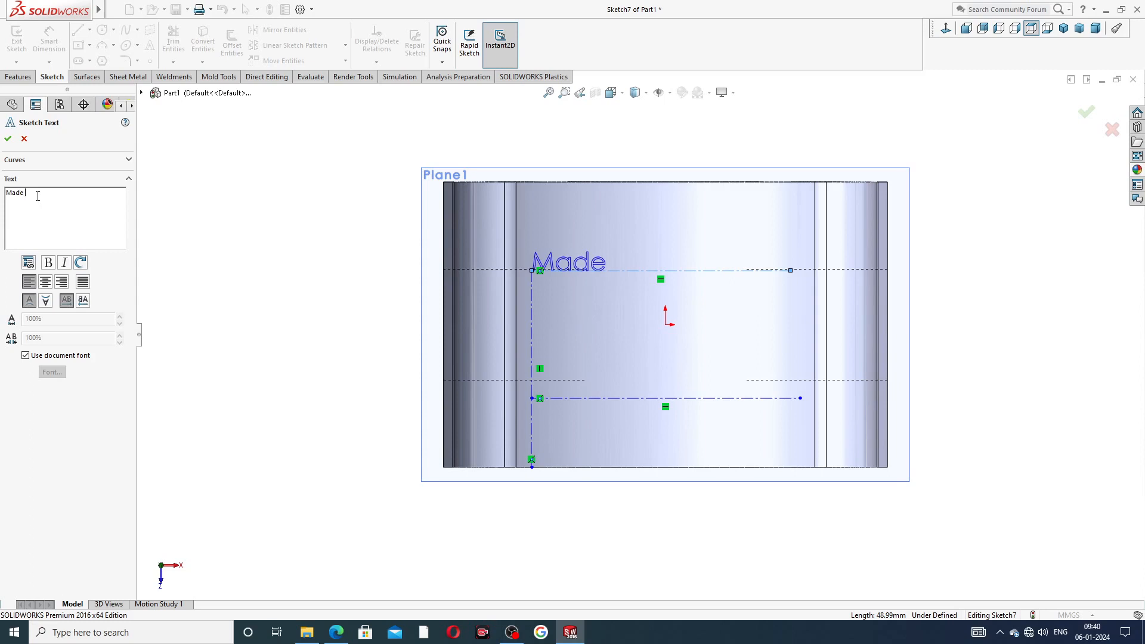
pyautogui.write('n Germ')
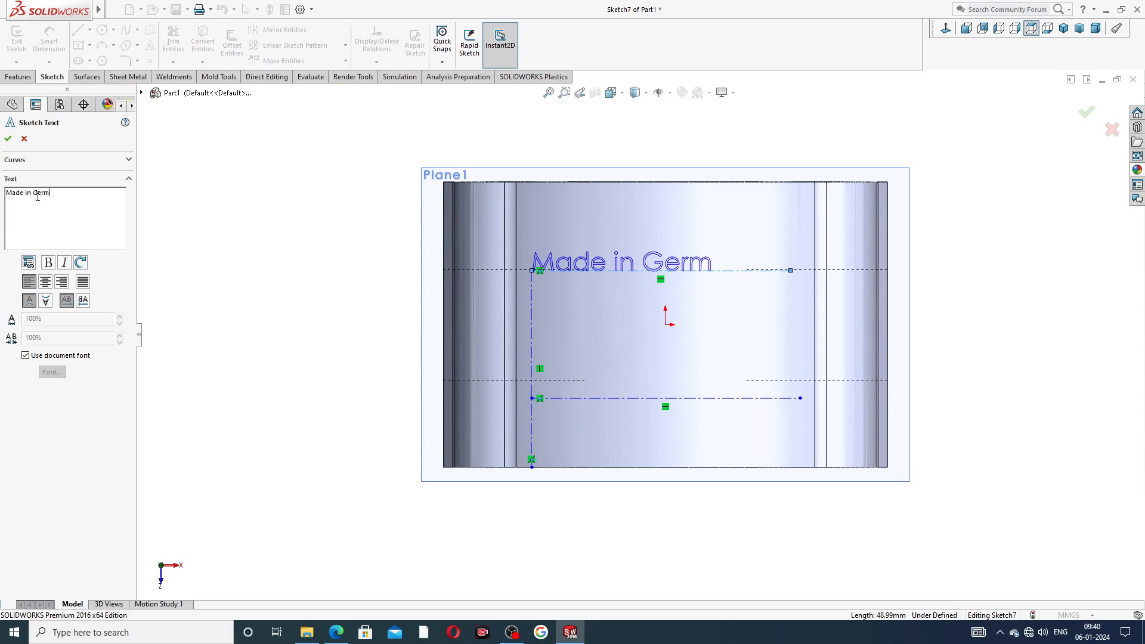
pyautogui.write('ony')
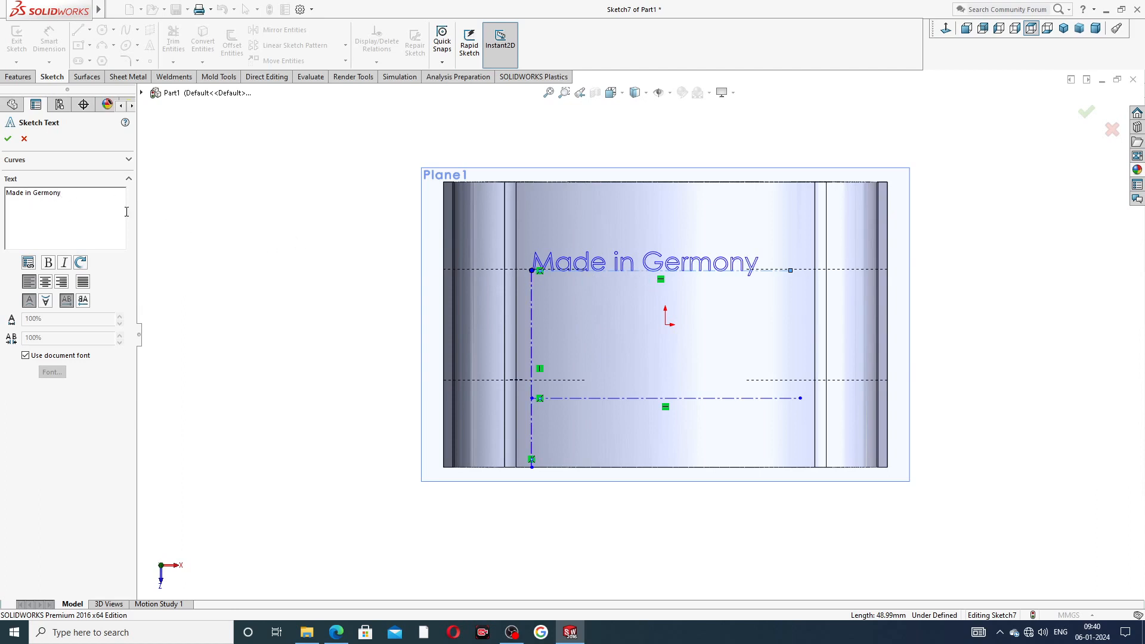
pyautogui.click(7, 193)
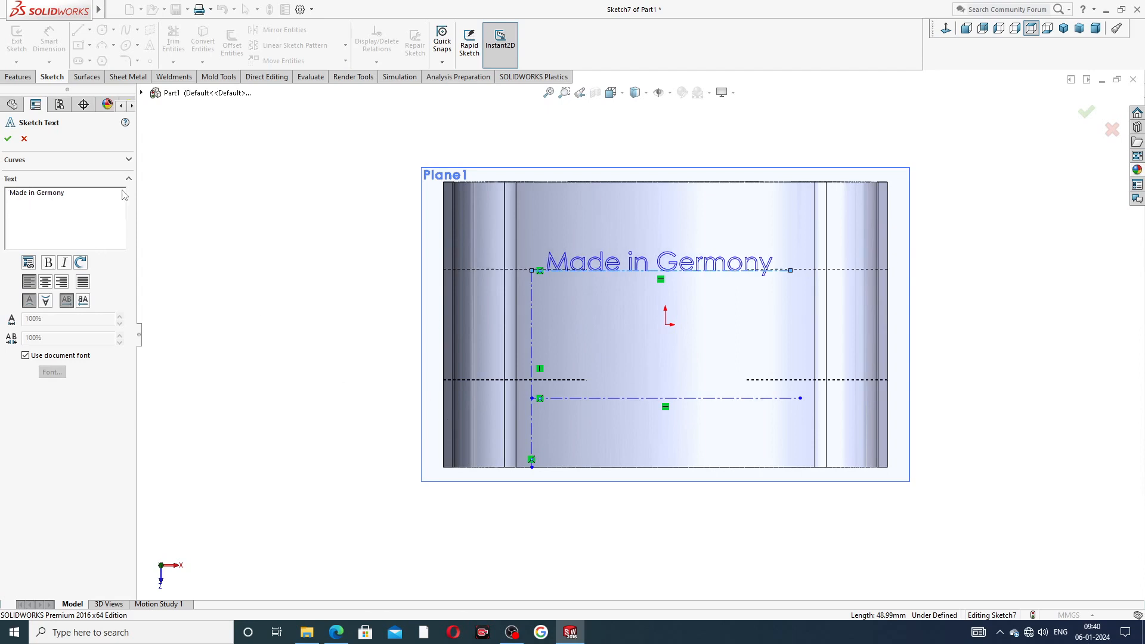
pyautogui.click(8, 138)
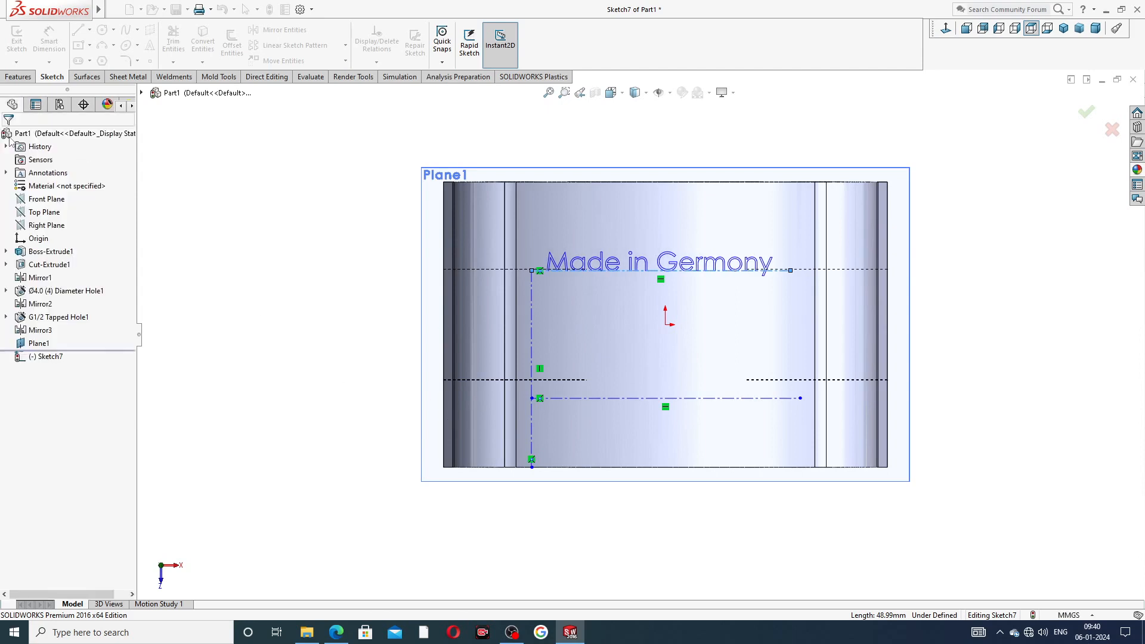
# - Add the sketch text "CAD,CAE,TUTORIAL" along the lower horizontal centerline, indented with leading spaces
pyautogui.click(600, 398)
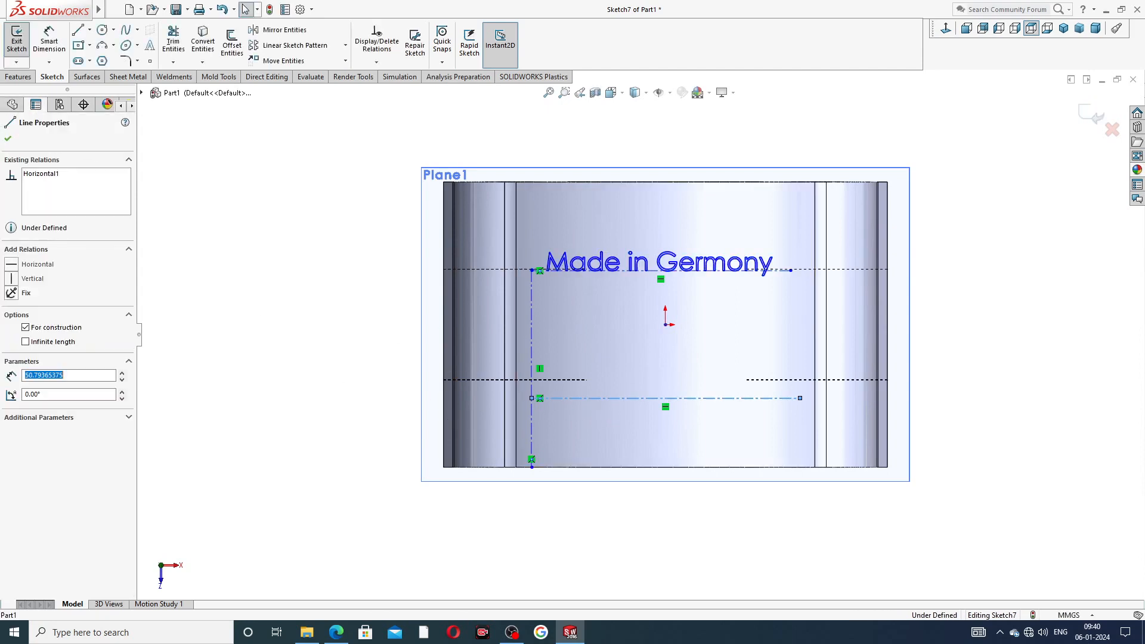
pyautogui.click(150, 46)
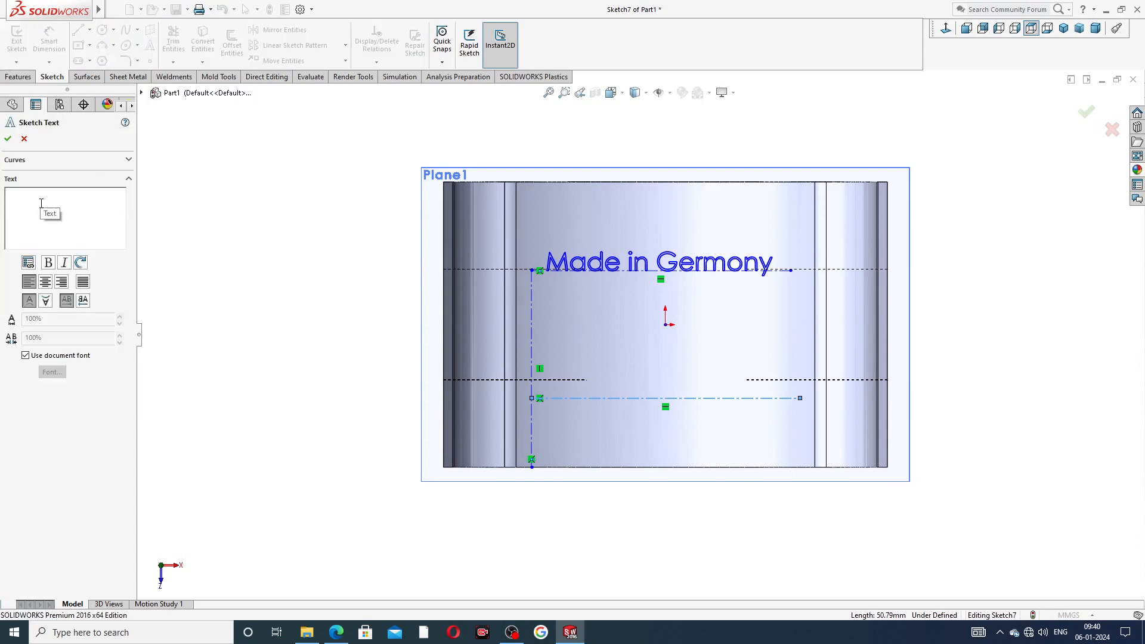
pyautogui.write('CAD,CAE,')
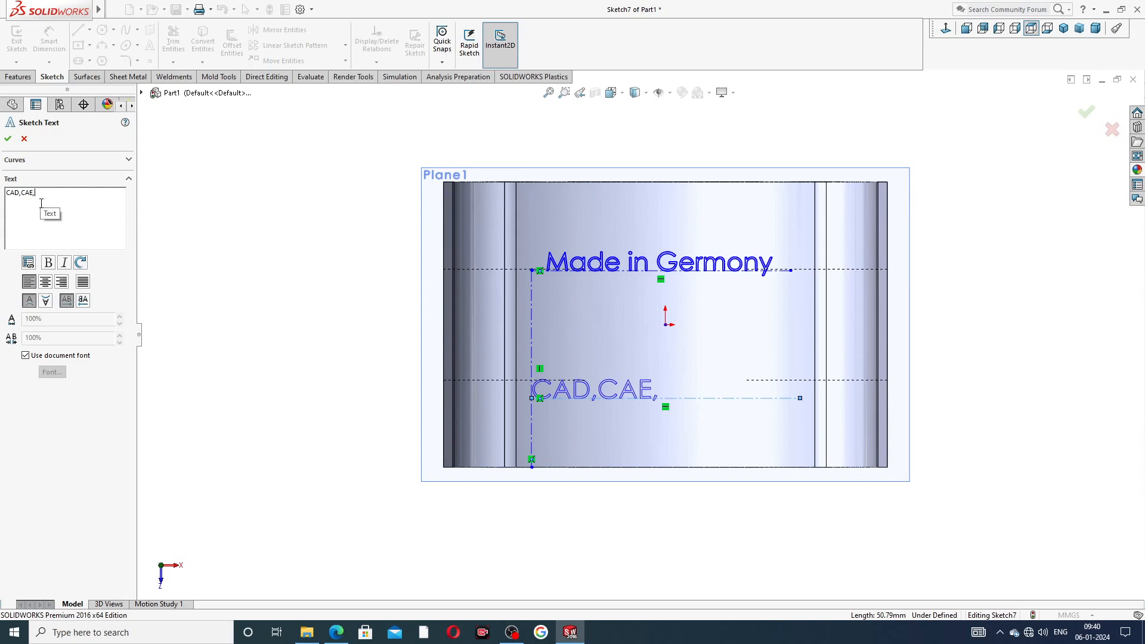
pyautogui.write('TUTORIAL')
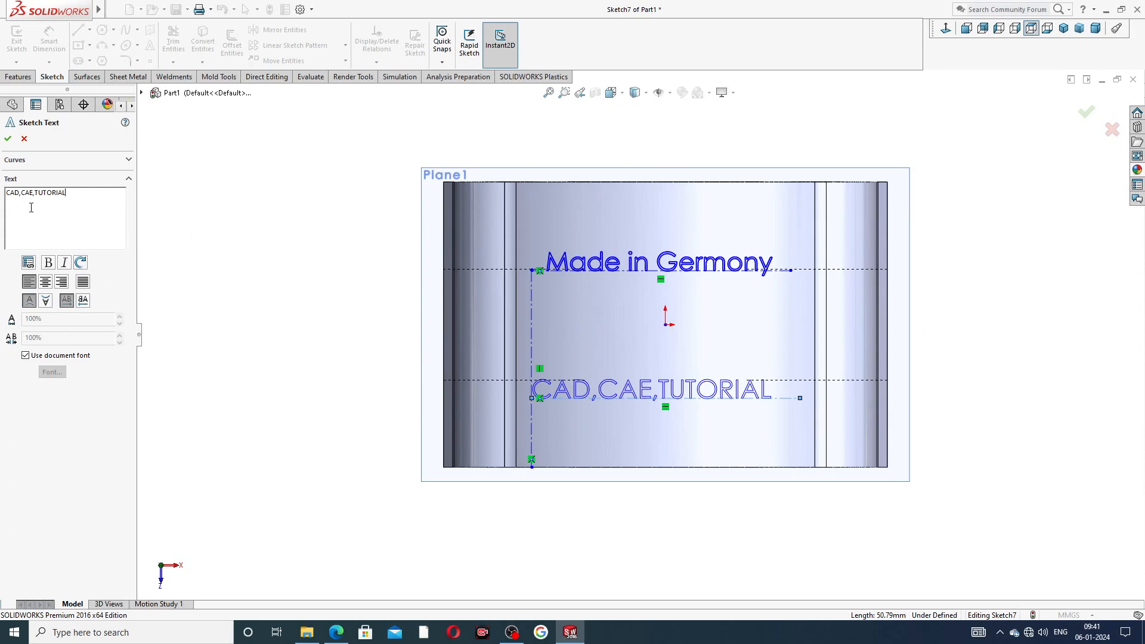
pyautogui.click(10, 204)
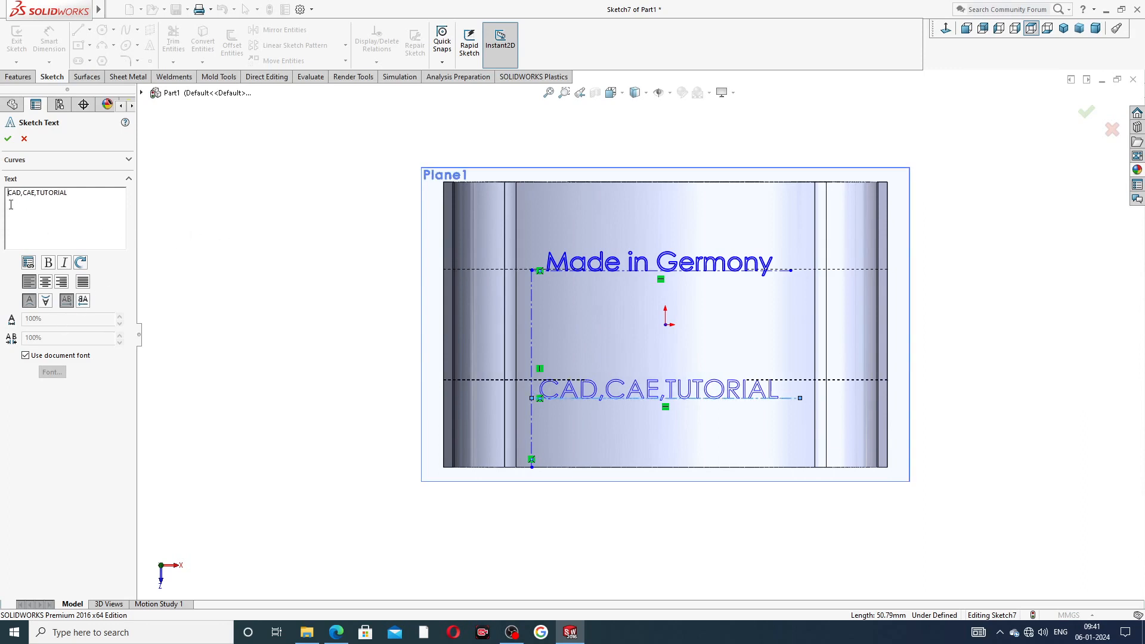
pyautogui.click(8, 139)
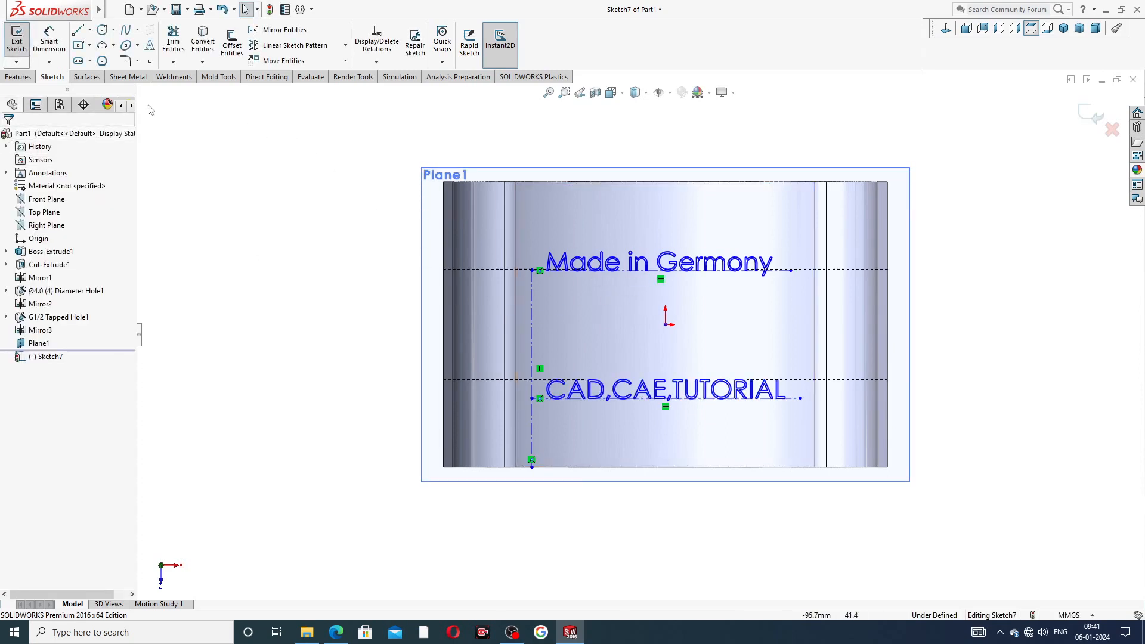
# - Start an Extruded Cut of the text sketch with the Offset From Surface end condition, referencing the body's curved upper face
pyautogui.click(12, 77)
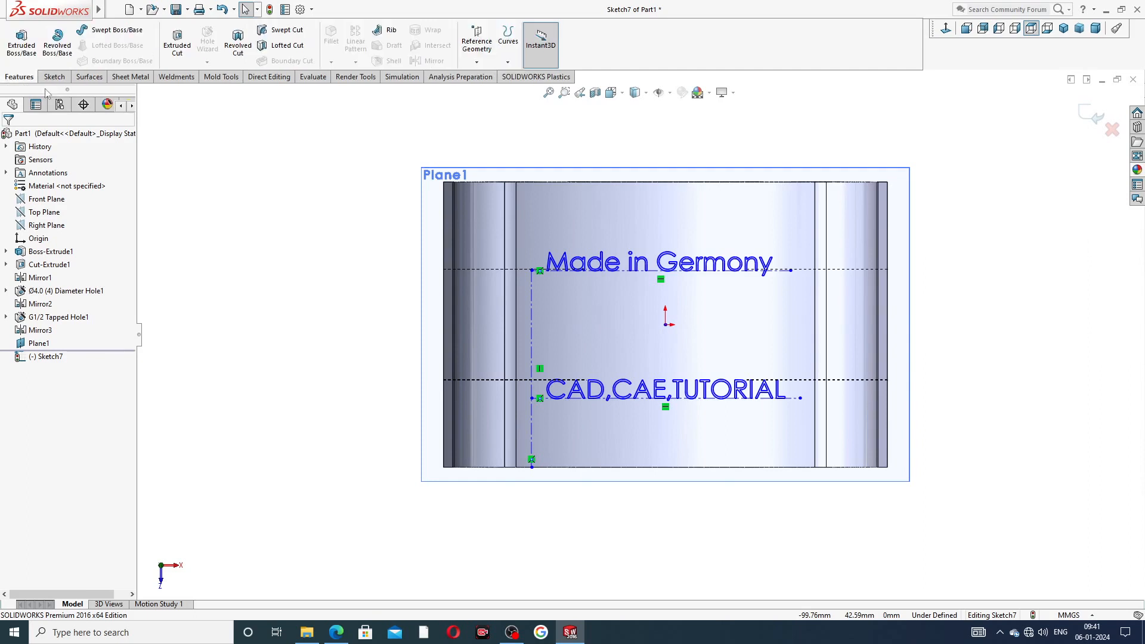
pyautogui.click(179, 51)
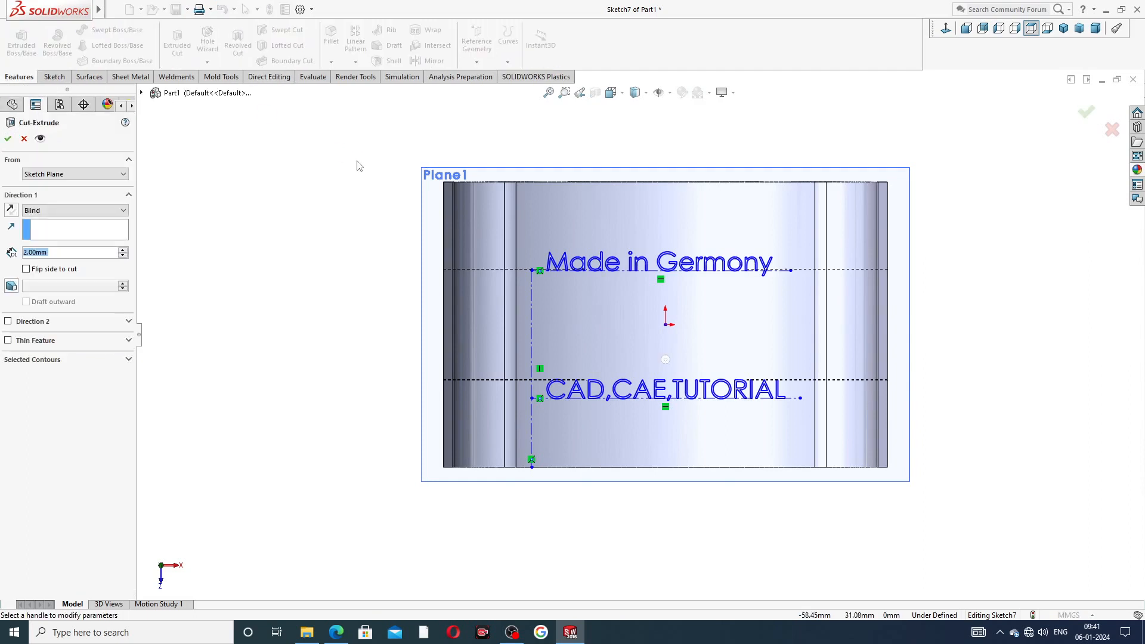
pyautogui.click(75, 210)
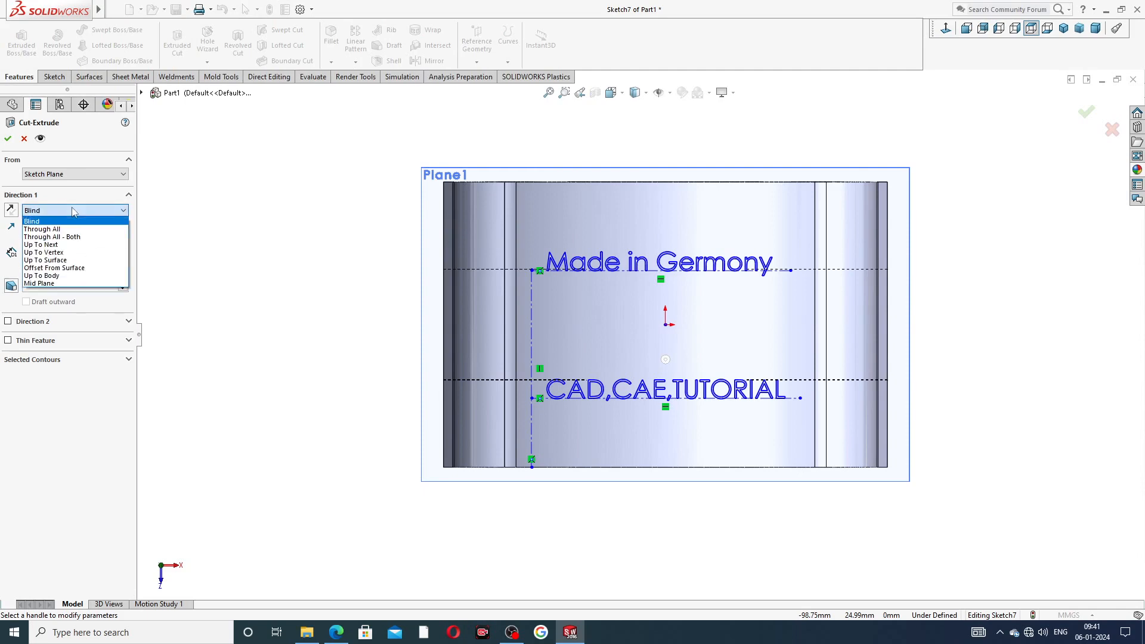
pyautogui.click(64, 269)
pyautogui.moveTo(281, 314); pyautogui.dragTo(299, 179, button='middle')
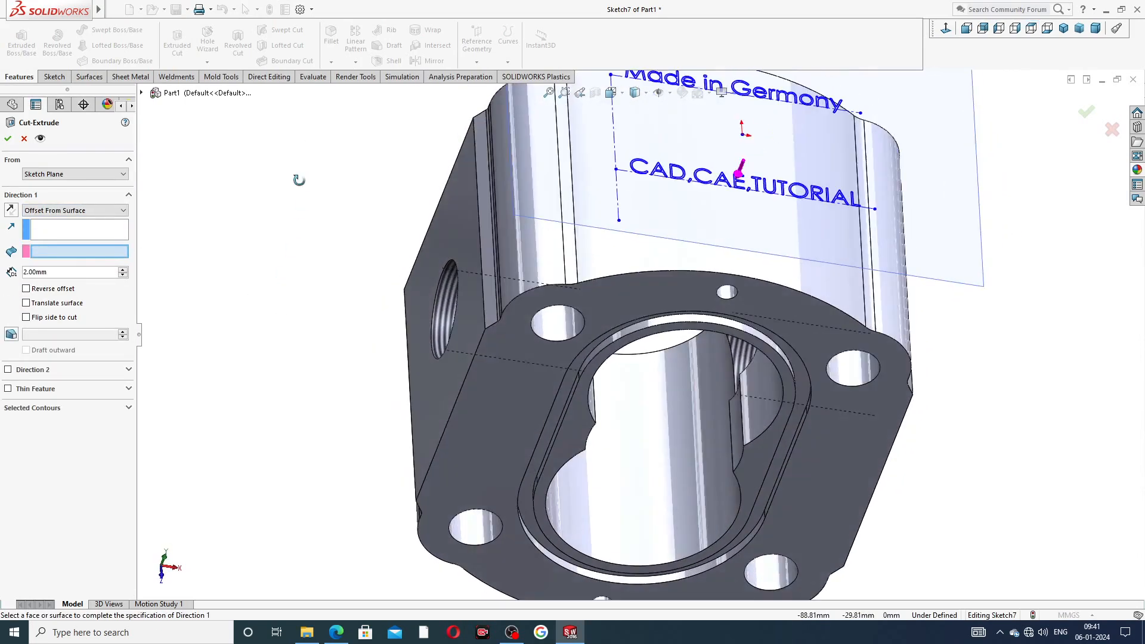
pyautogui.click(598, 254)
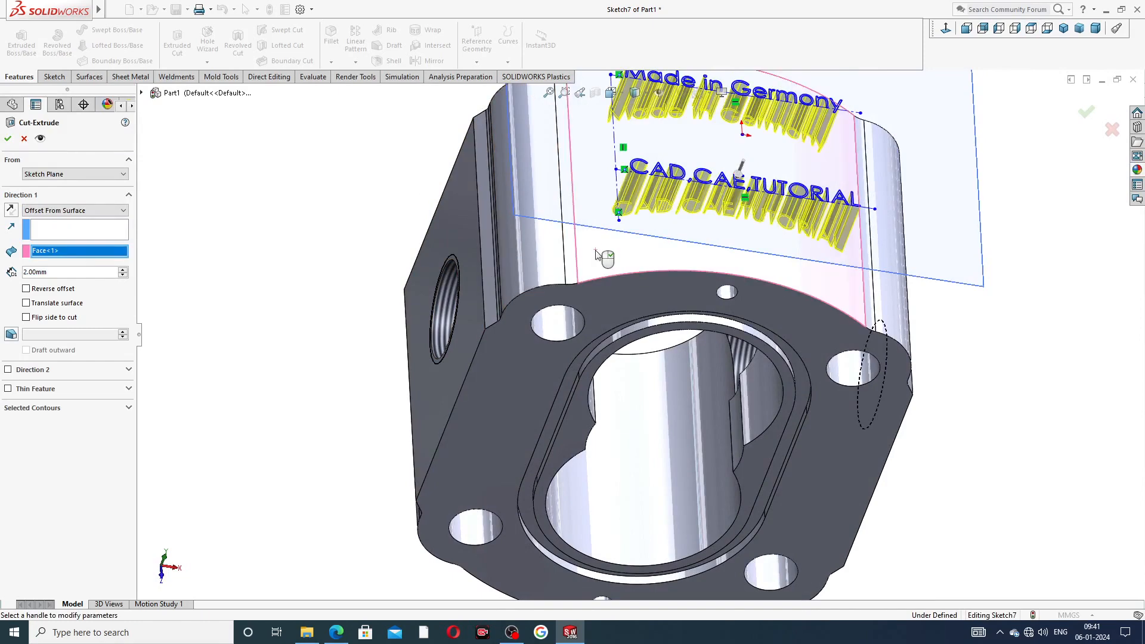
pyautogui.scroll(3, 598, 255)
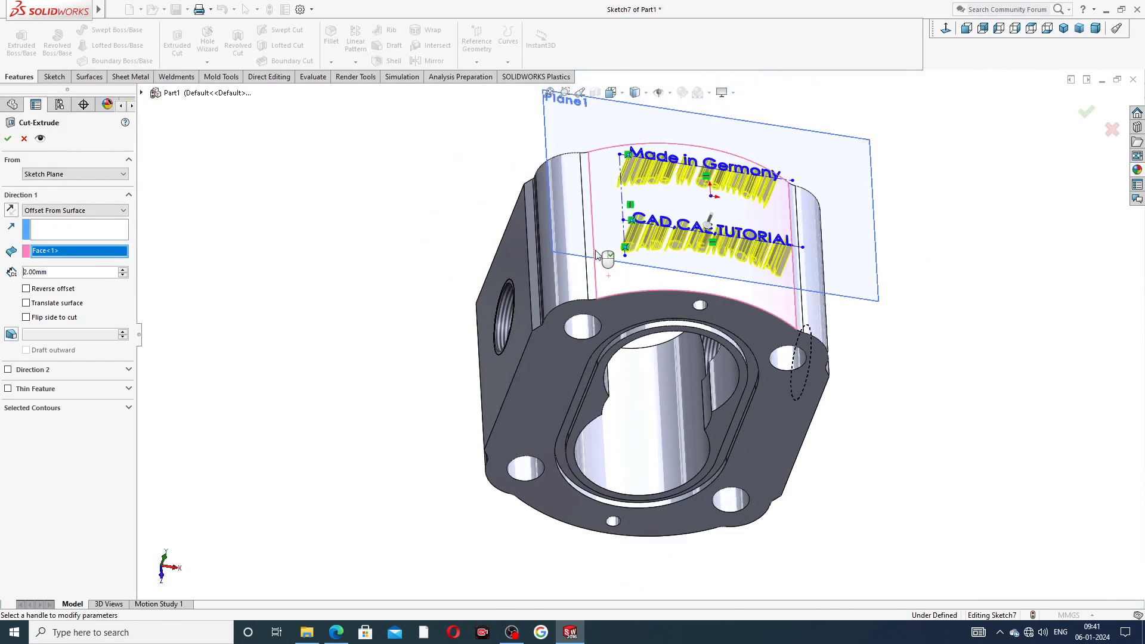
# - Set the cut's surface offset to 0.4 mm with Reverse offset enabled and complete the text engraving
pyautogui.doubleClick(58, 273)
pyautogui.press('BackSpace')
pyautogui.write('0.4')
pyautogui.press('Return')
pyautogui.moveTo(800, 284); pyautogui.dragTo(895, 222, button='middle')
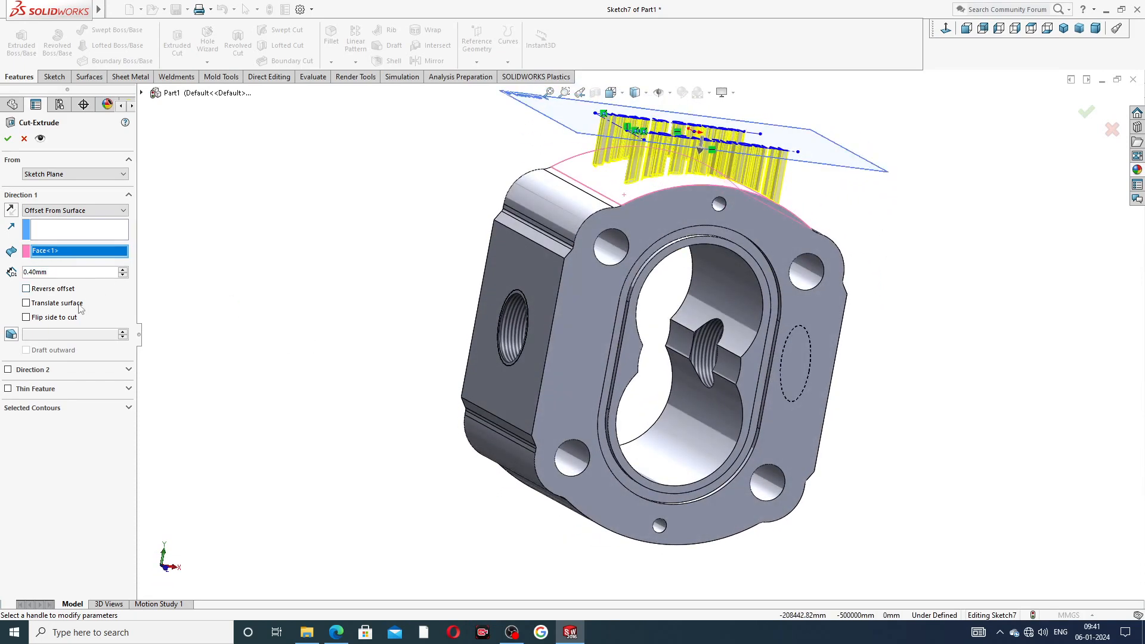
pyautogui.click(52, 291)
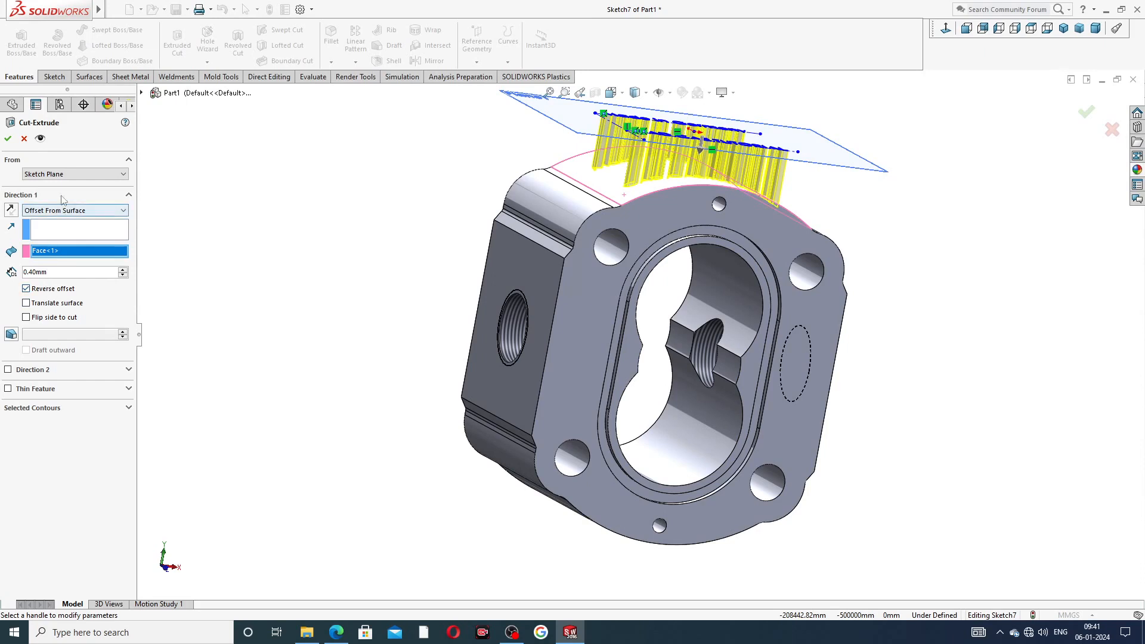
pyautogui.click(8, 139)
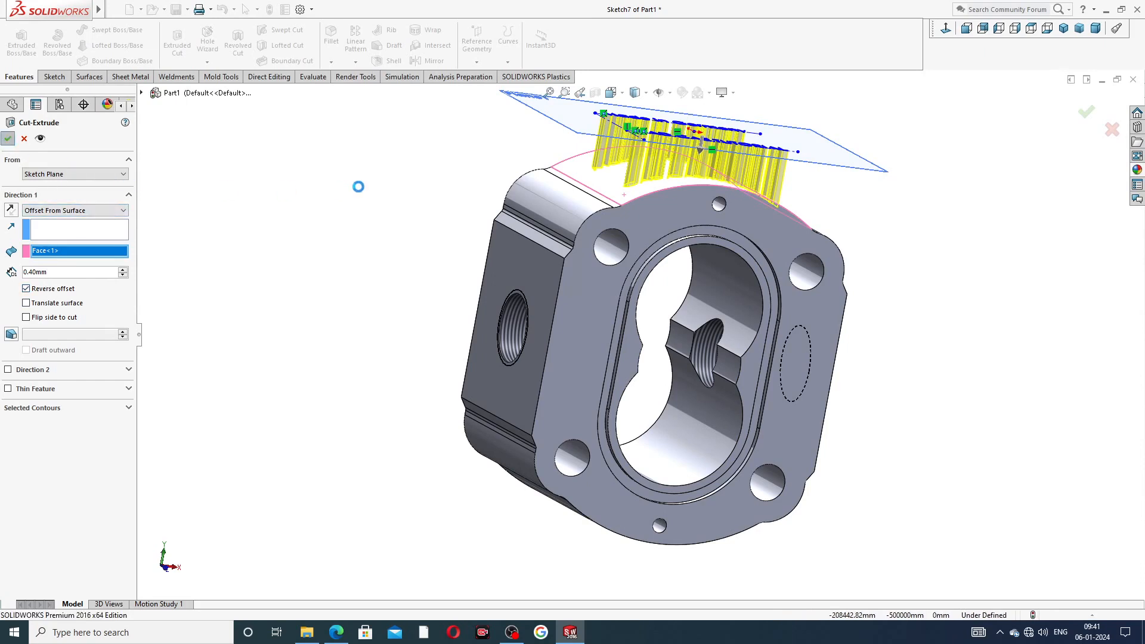
# - Hide the offset reference plane above the body and inspect the engraved text on the curved face
pyautogui.moveTo(921, 153); pyautogui.dragTo(788, 257, button='middle')
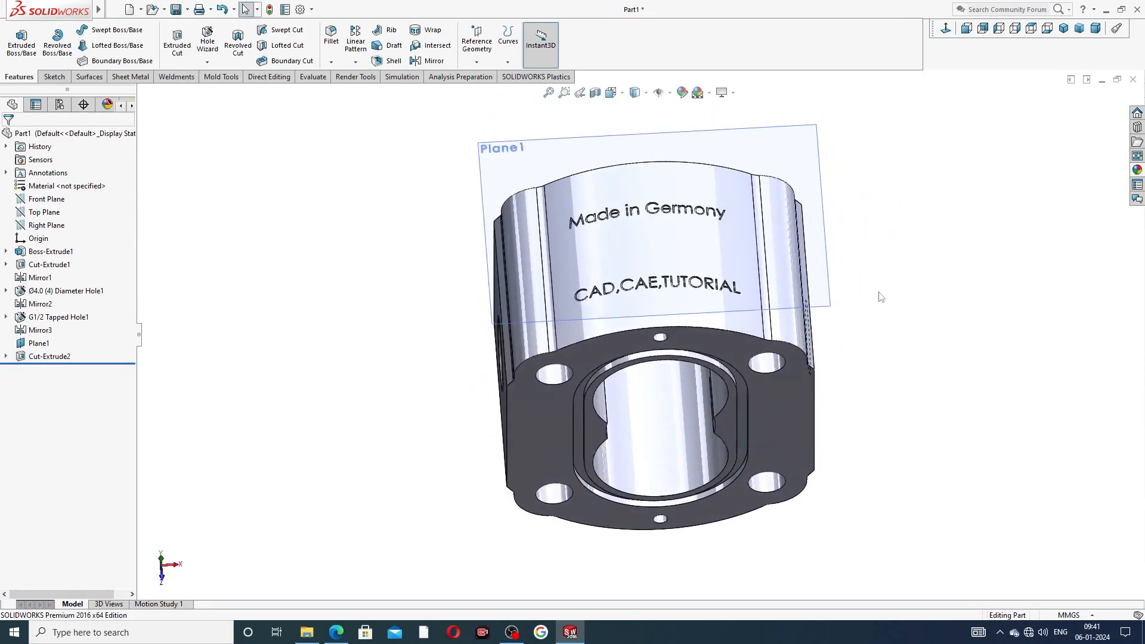
pyautogui.click(824, 219)
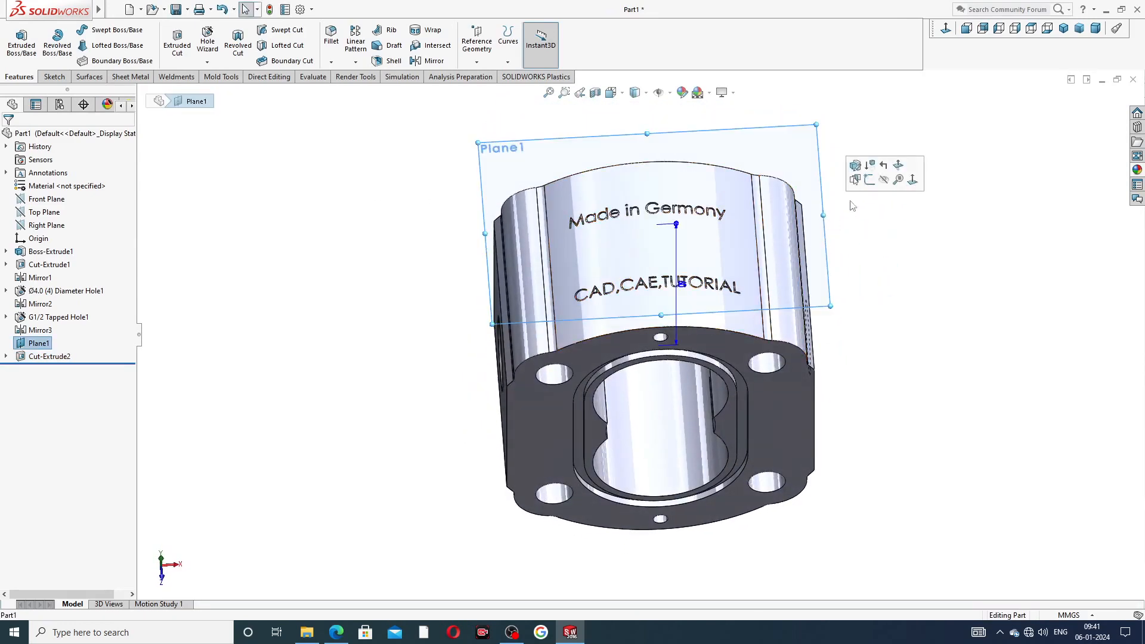
pyautogui.click(885, 180)
pyautogui.scroll(-2, 603, 266)
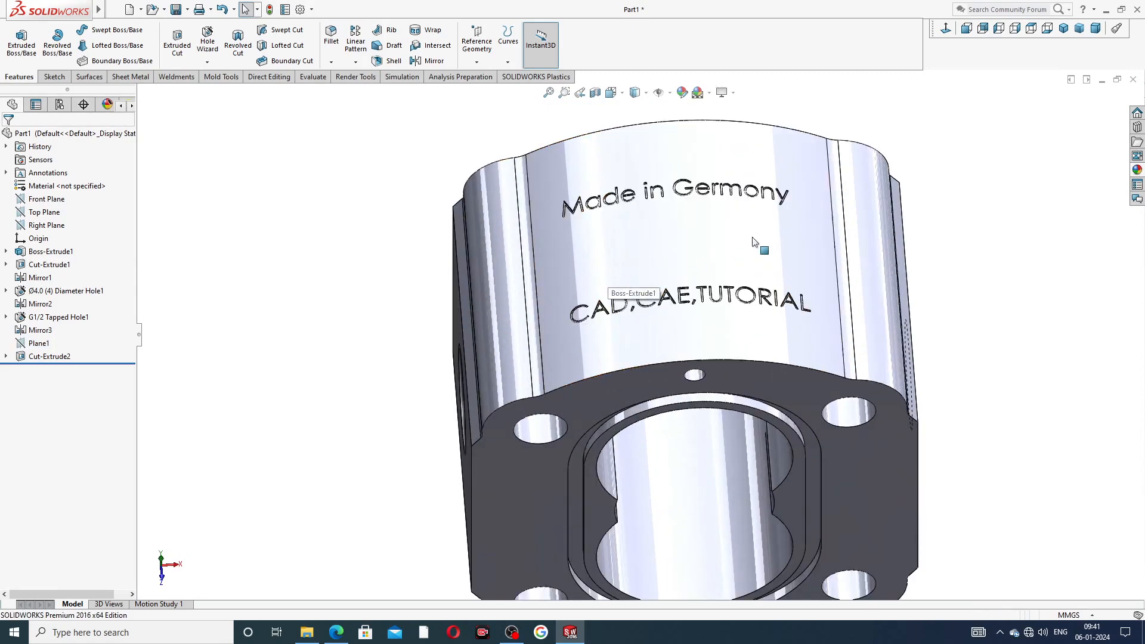
pyautogui.scroll(3, 752, 251)
pyautogui.moveTo(745, 257); pyautogui.dragTo(809, 250, button='middle')
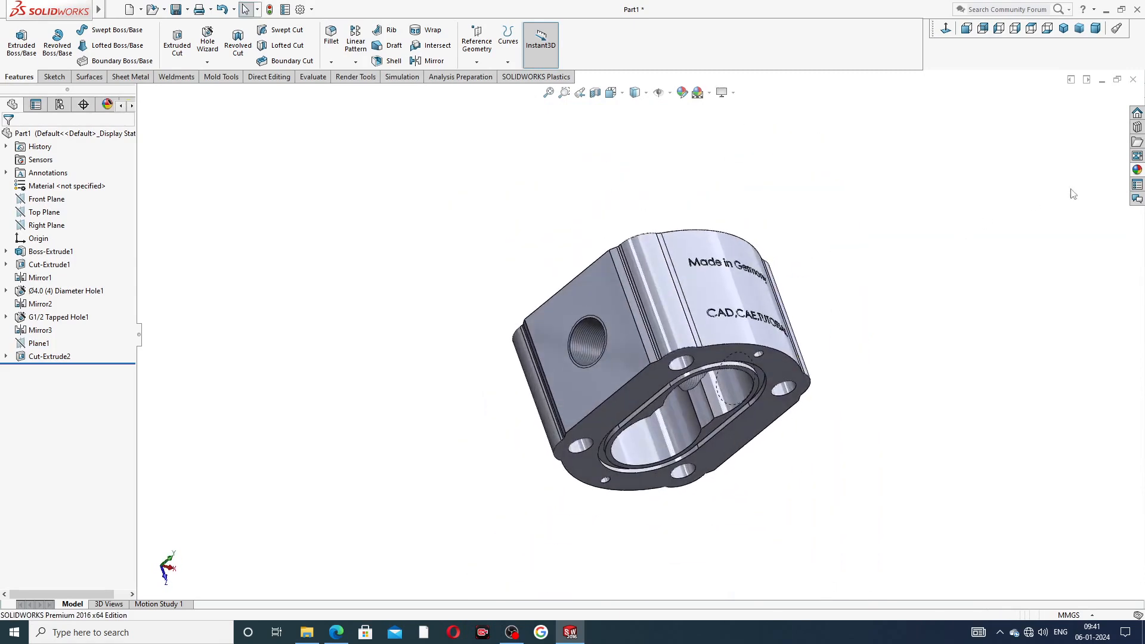
# - Apply the polished nickel appearance from the Metal > Nickel library to the whole body
pyautogui.click(1137, 170)
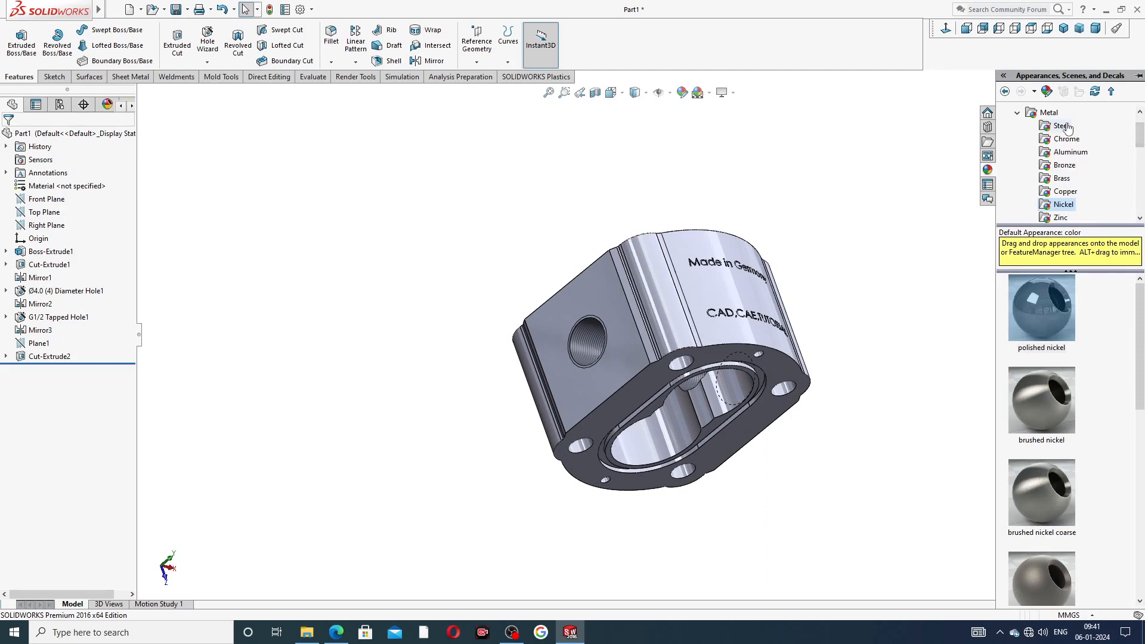
pyautogui.scroll(1, 1065, 134)
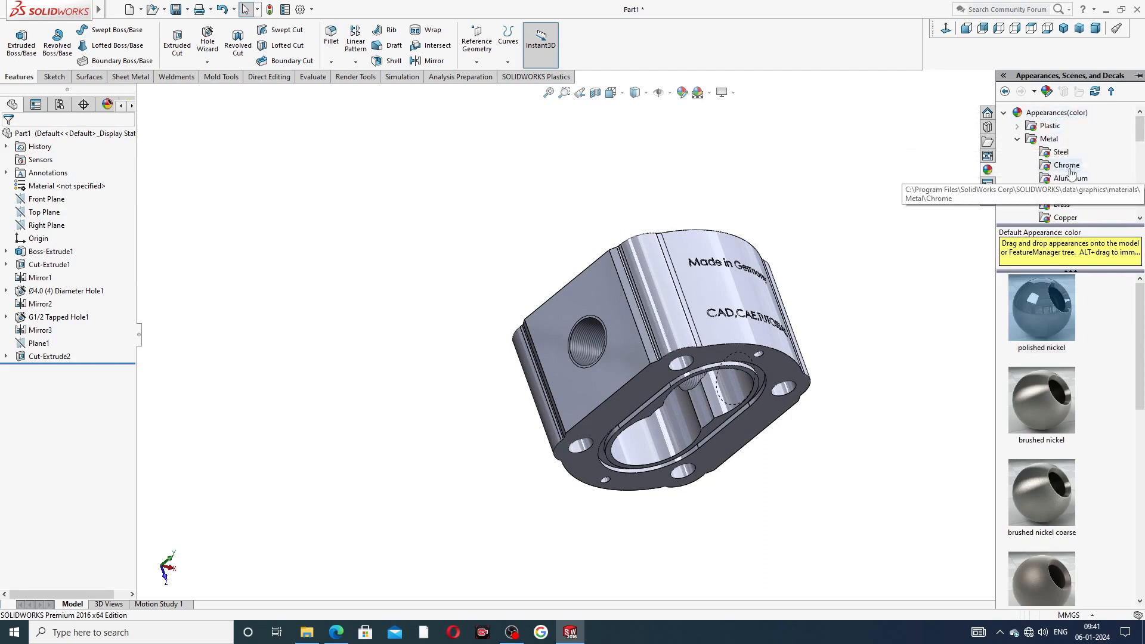
pyautogui.scroll(-1, 1079, 192)
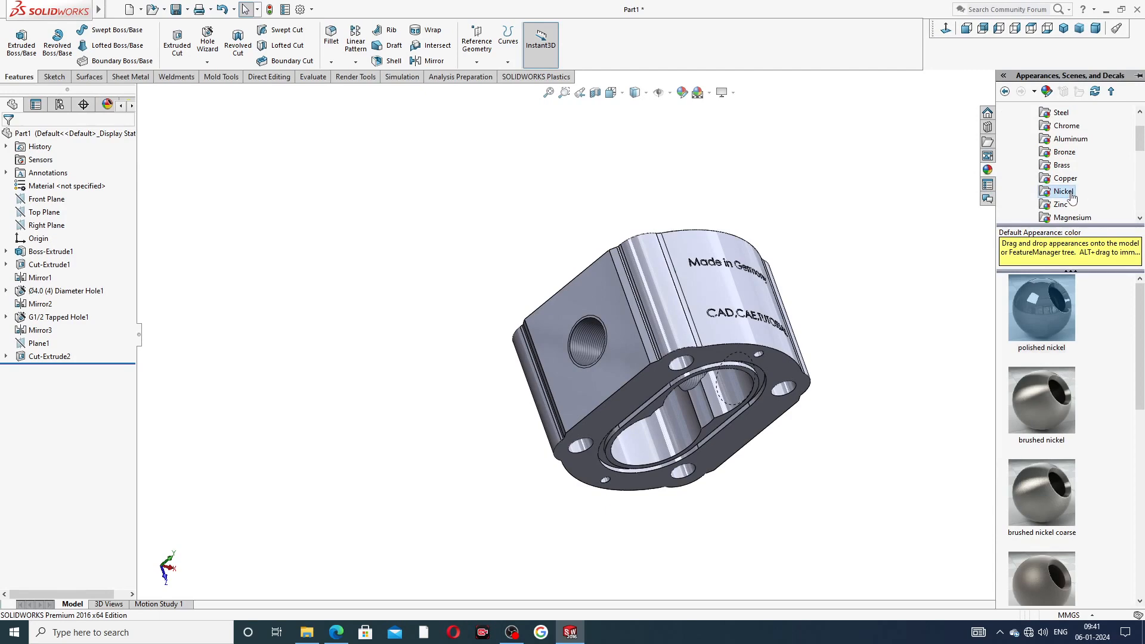
pyautogui.doubleClick(1050, 303)
# - Examine the finished body from several angles, including the engraved text, bore and side holes, and return to the isometric view
pyautogui.moveTo(824, 376); pyautogui.dragTo(776, 298, button='middle')
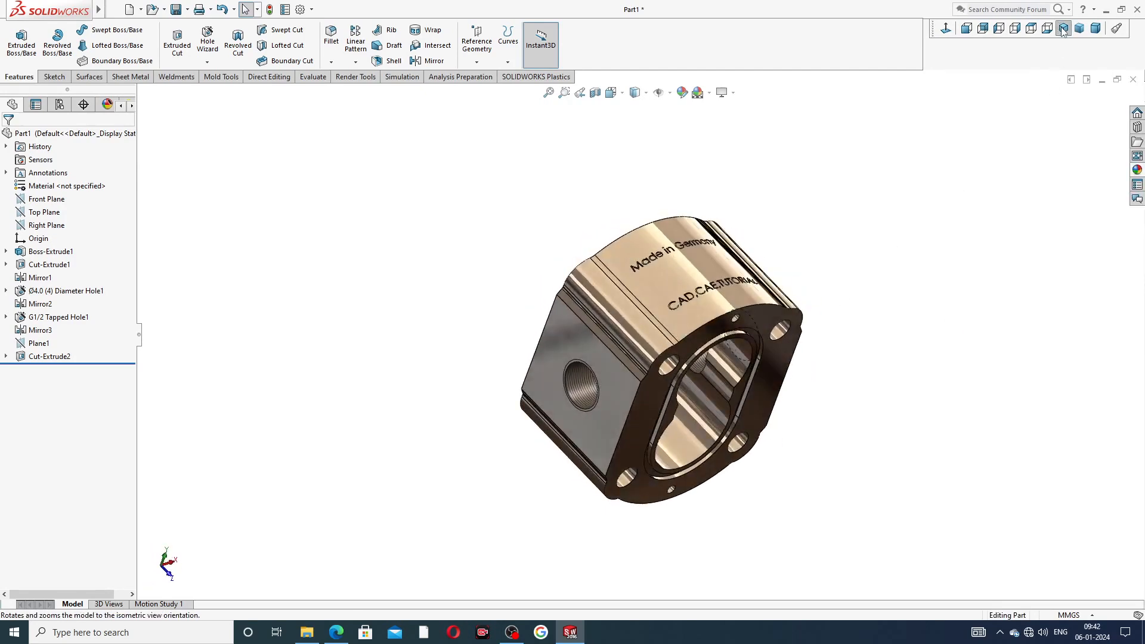
pyautogui.click(1064, 28)
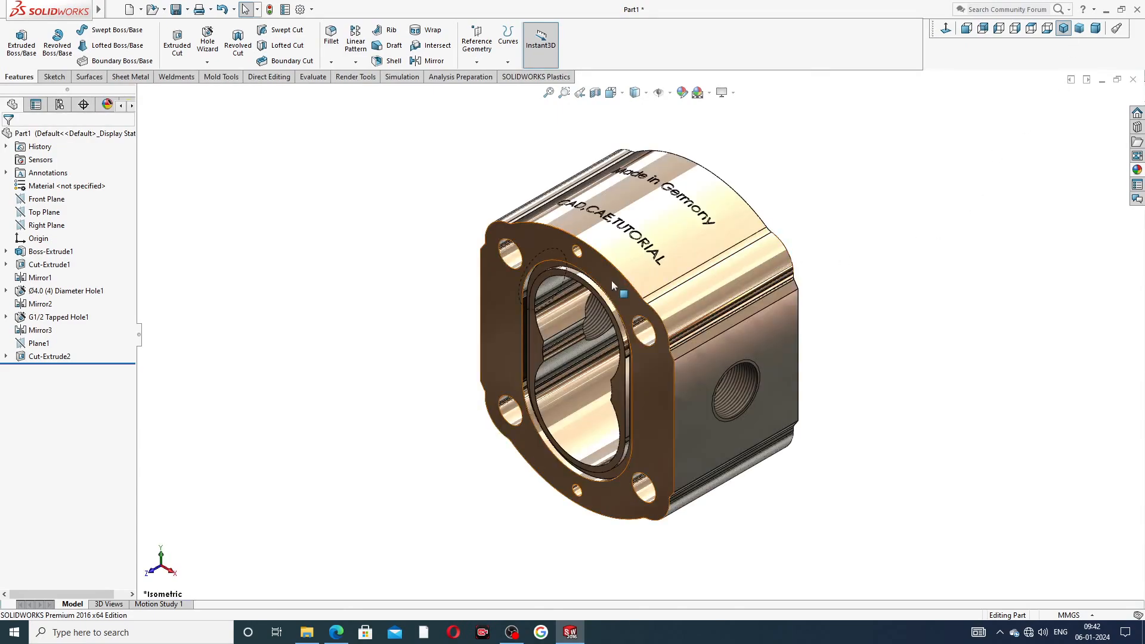
pyautogui.scroll(-3, 643, 279)
pyautogui.scroll(3, 642, 278)
pyautogui.moveTo(697, 321); pyautogui.dragTo(753, 298, button='middle')
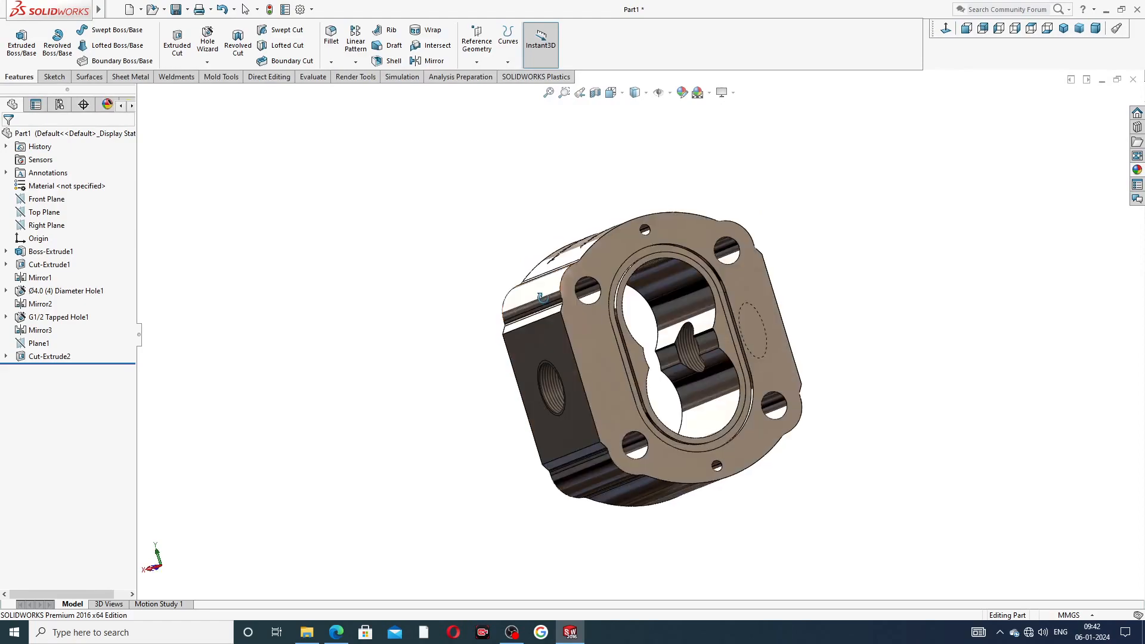
pyautogui.scroll(-3, 753, 299)
pyautogui.moveTo(822, 293); pyautogui.dragTo(974, 304, button='middle')
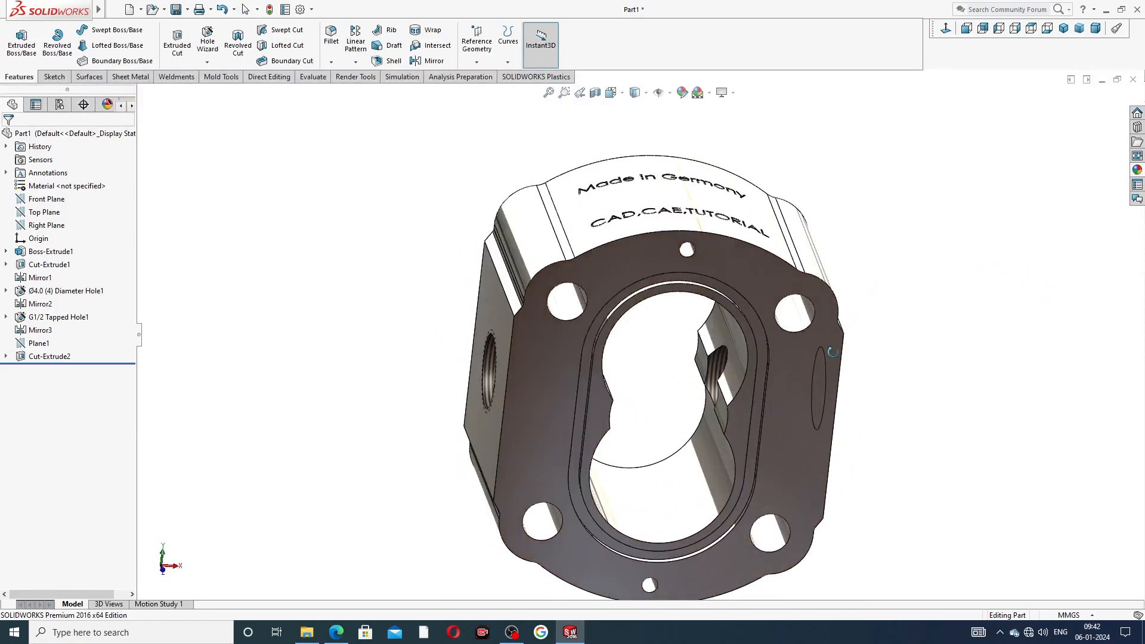
pyautogui.click(1064, 28)
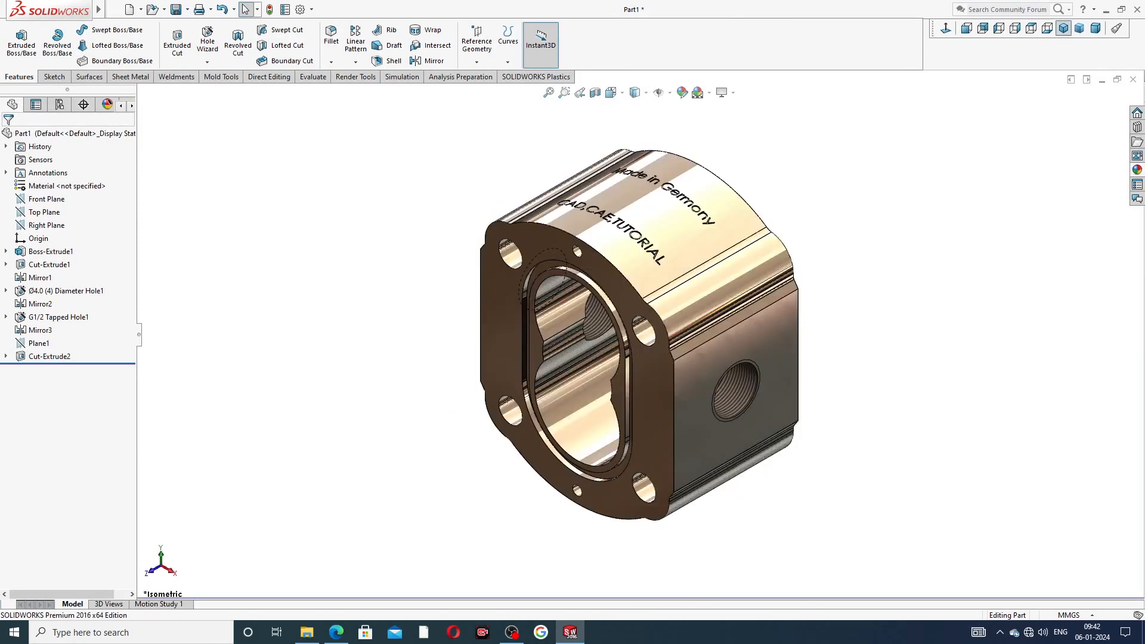
pyautogui.scroll(-1, 700, 543)
pyautogui.scroll(2, 750, 220)
pyautogui.scroll(-2, 688, 225)
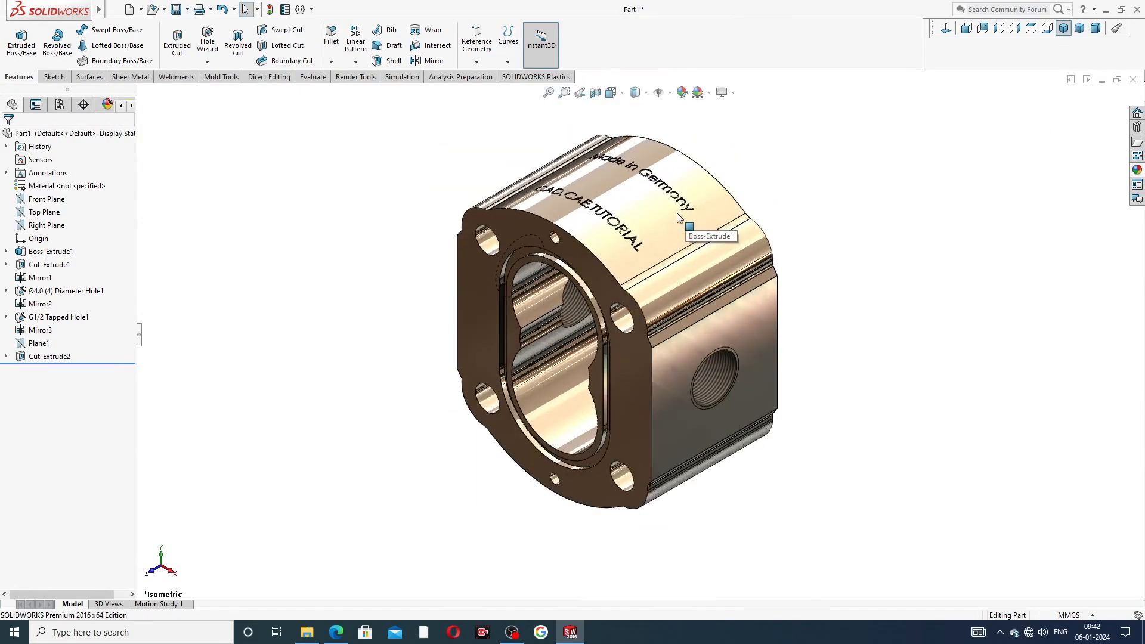